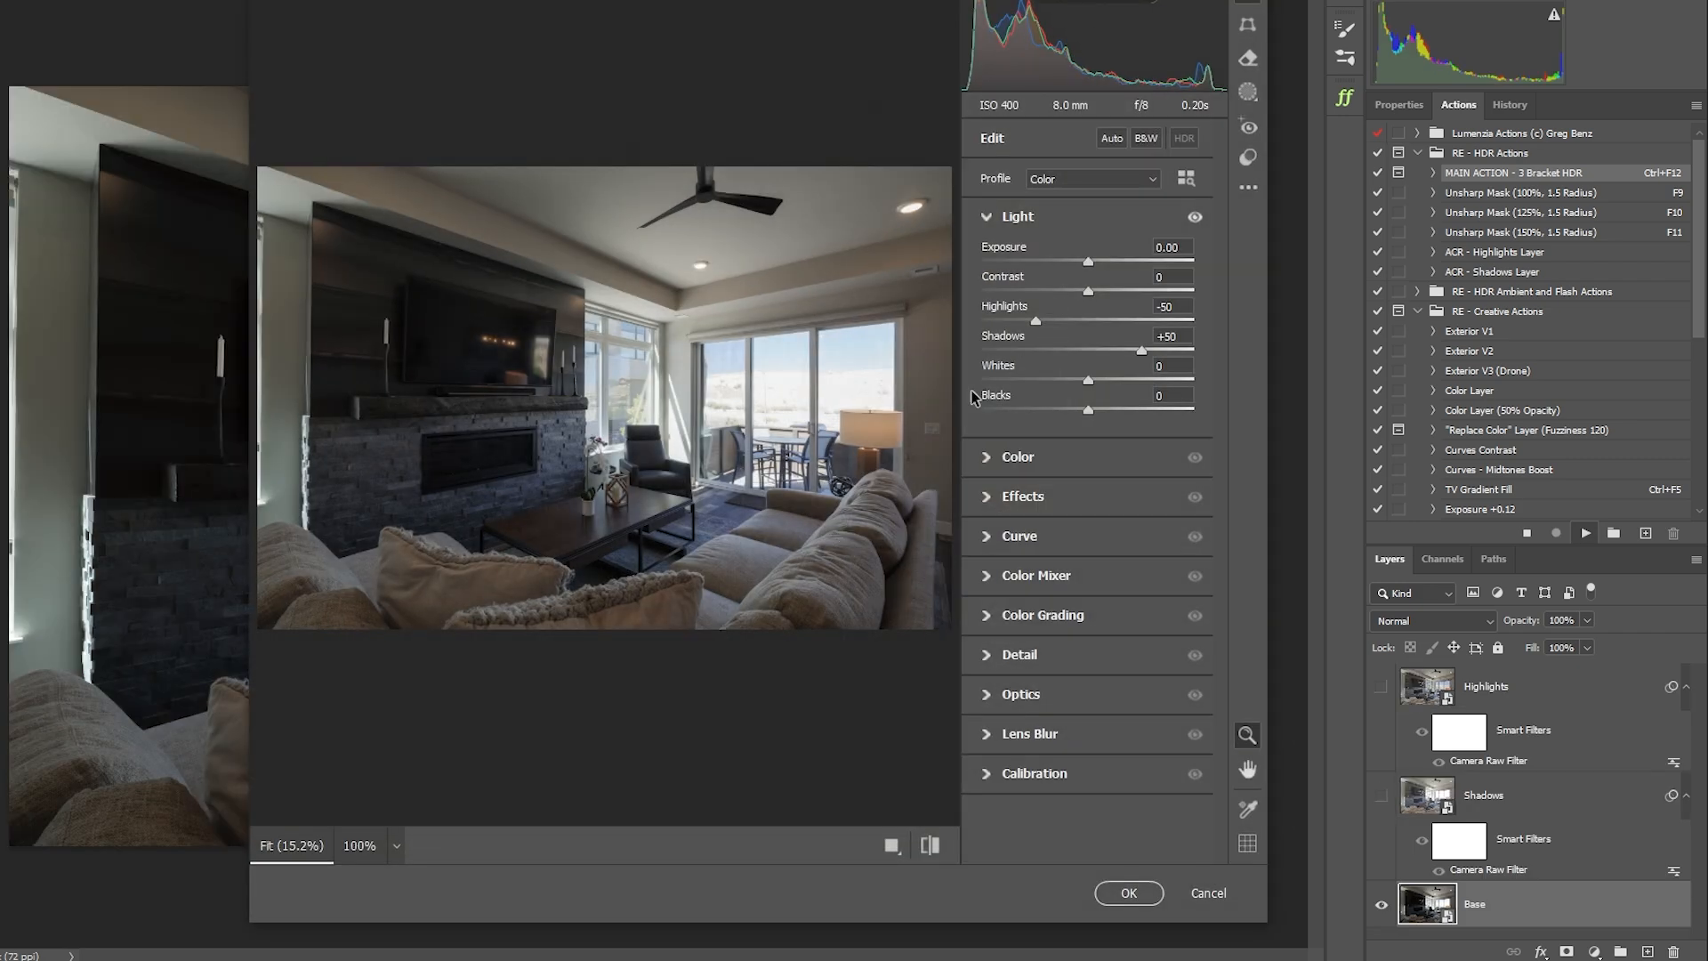
Raise the Base layer's Camera Raw exposure to +1.05 and apply the filter
left_click_drag(1091, 266, 1113, 267)
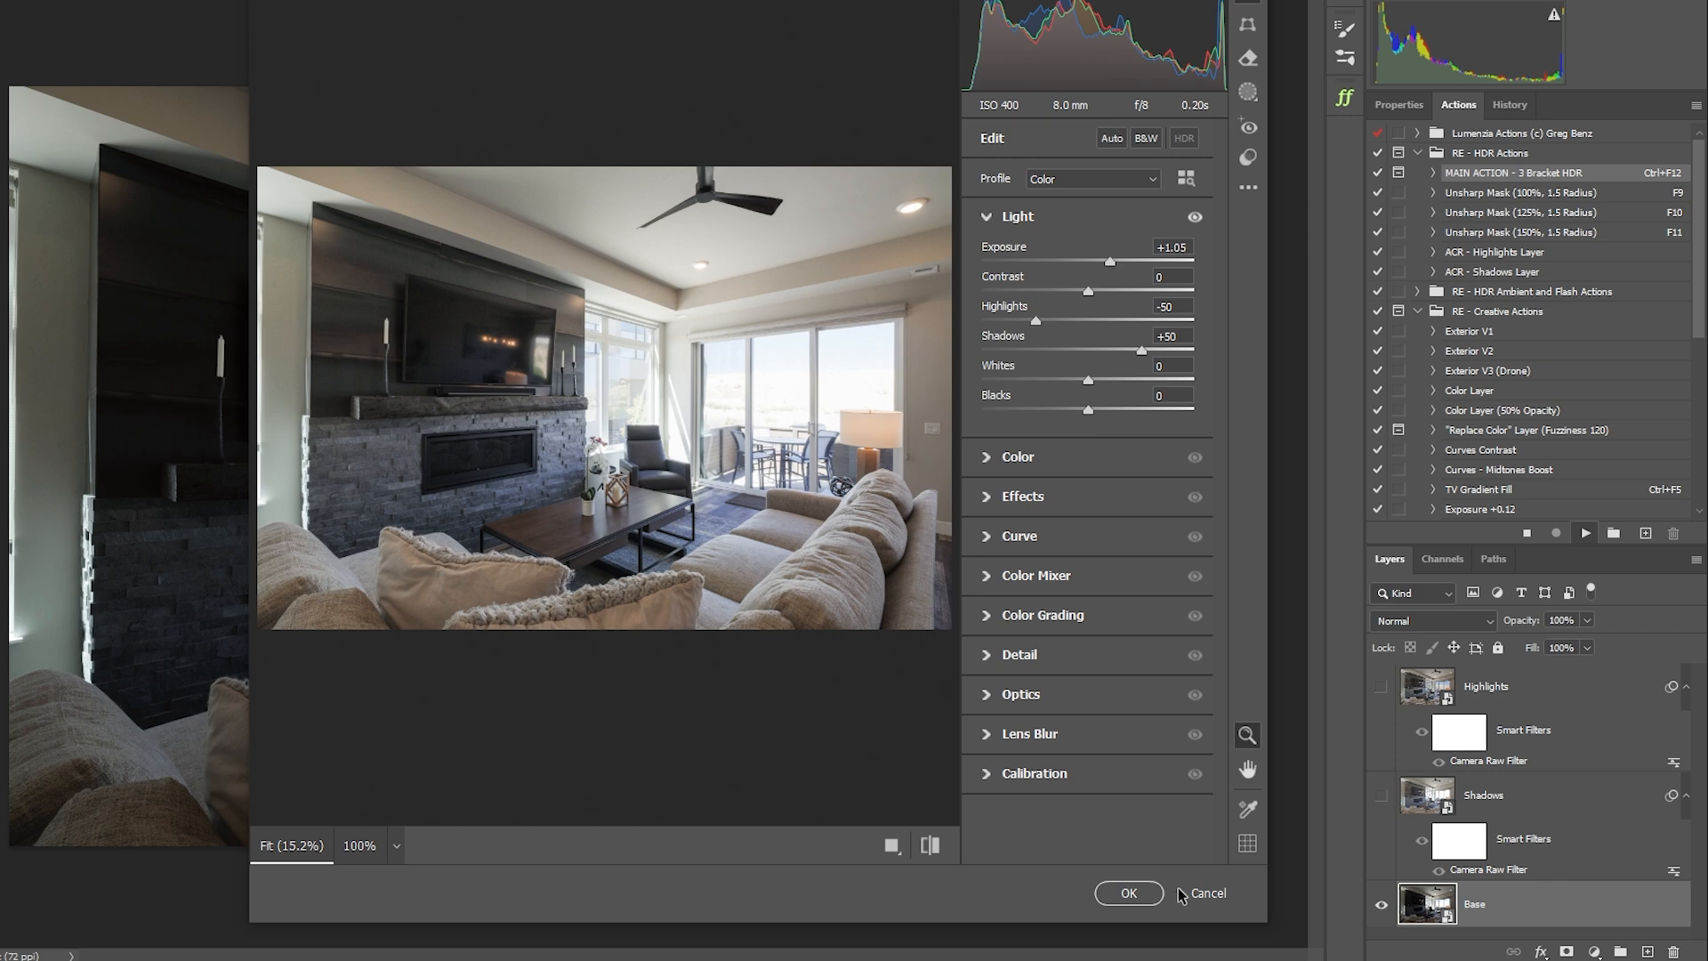
left_click(1128, 893)
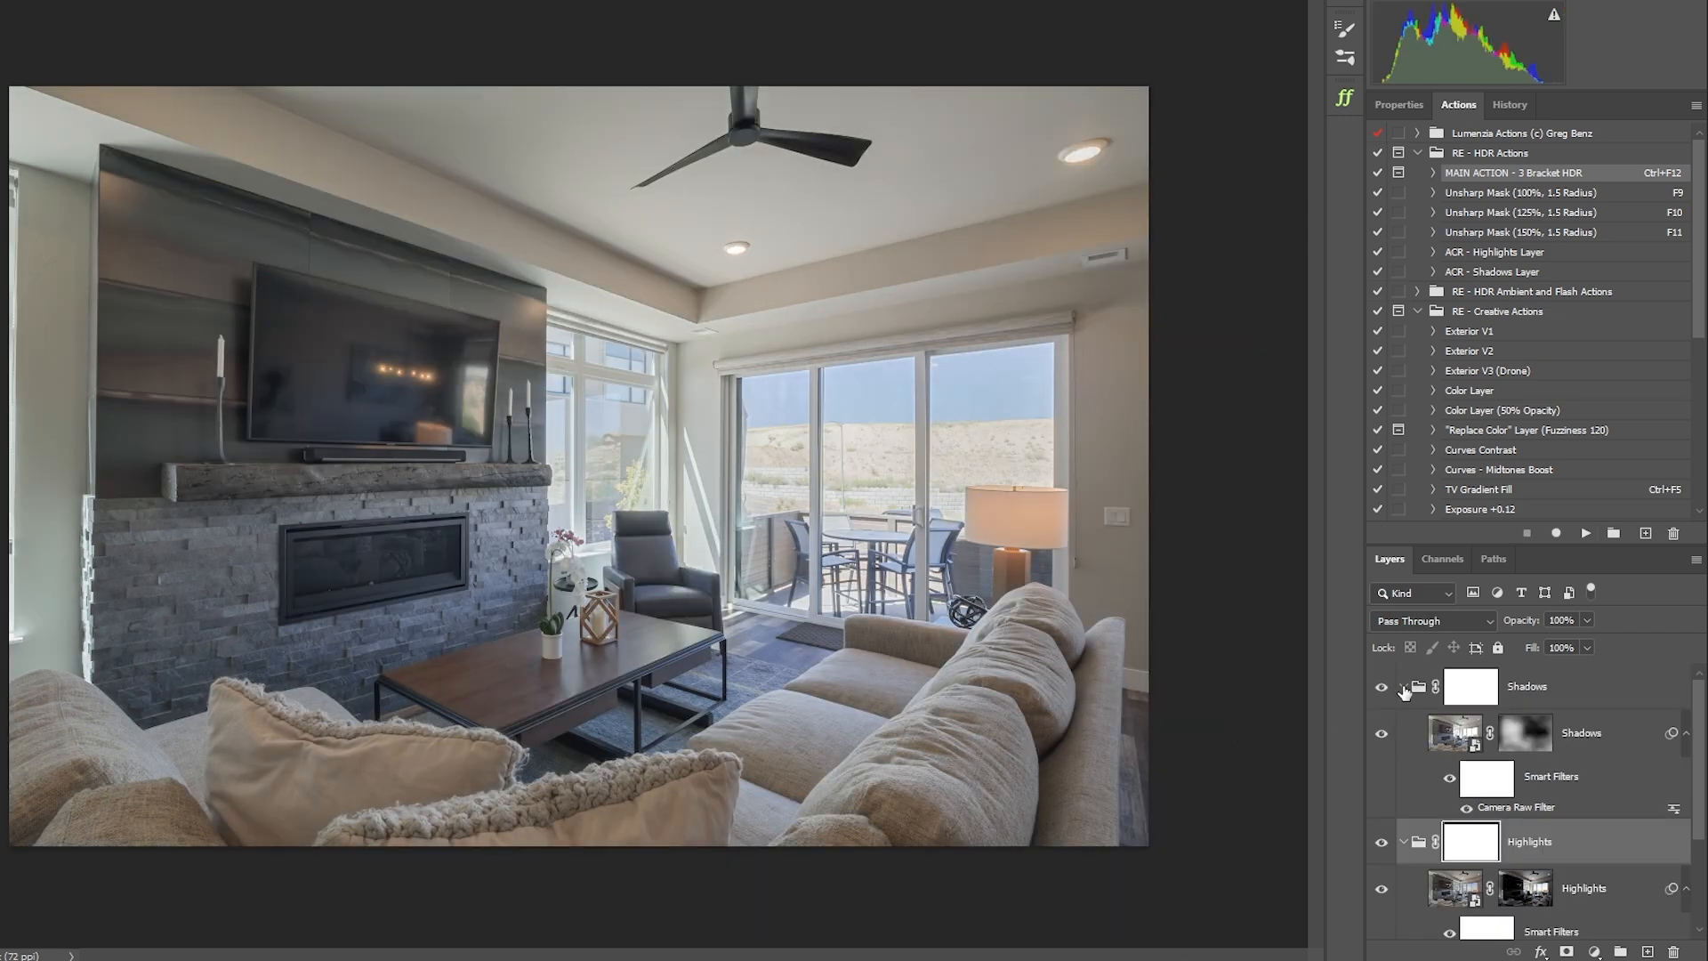
Collapse the Shadows and Highlights groups, move Highlights above Shadows, and set the Shadows group's opacity to 80%
left_click(1404, 687)
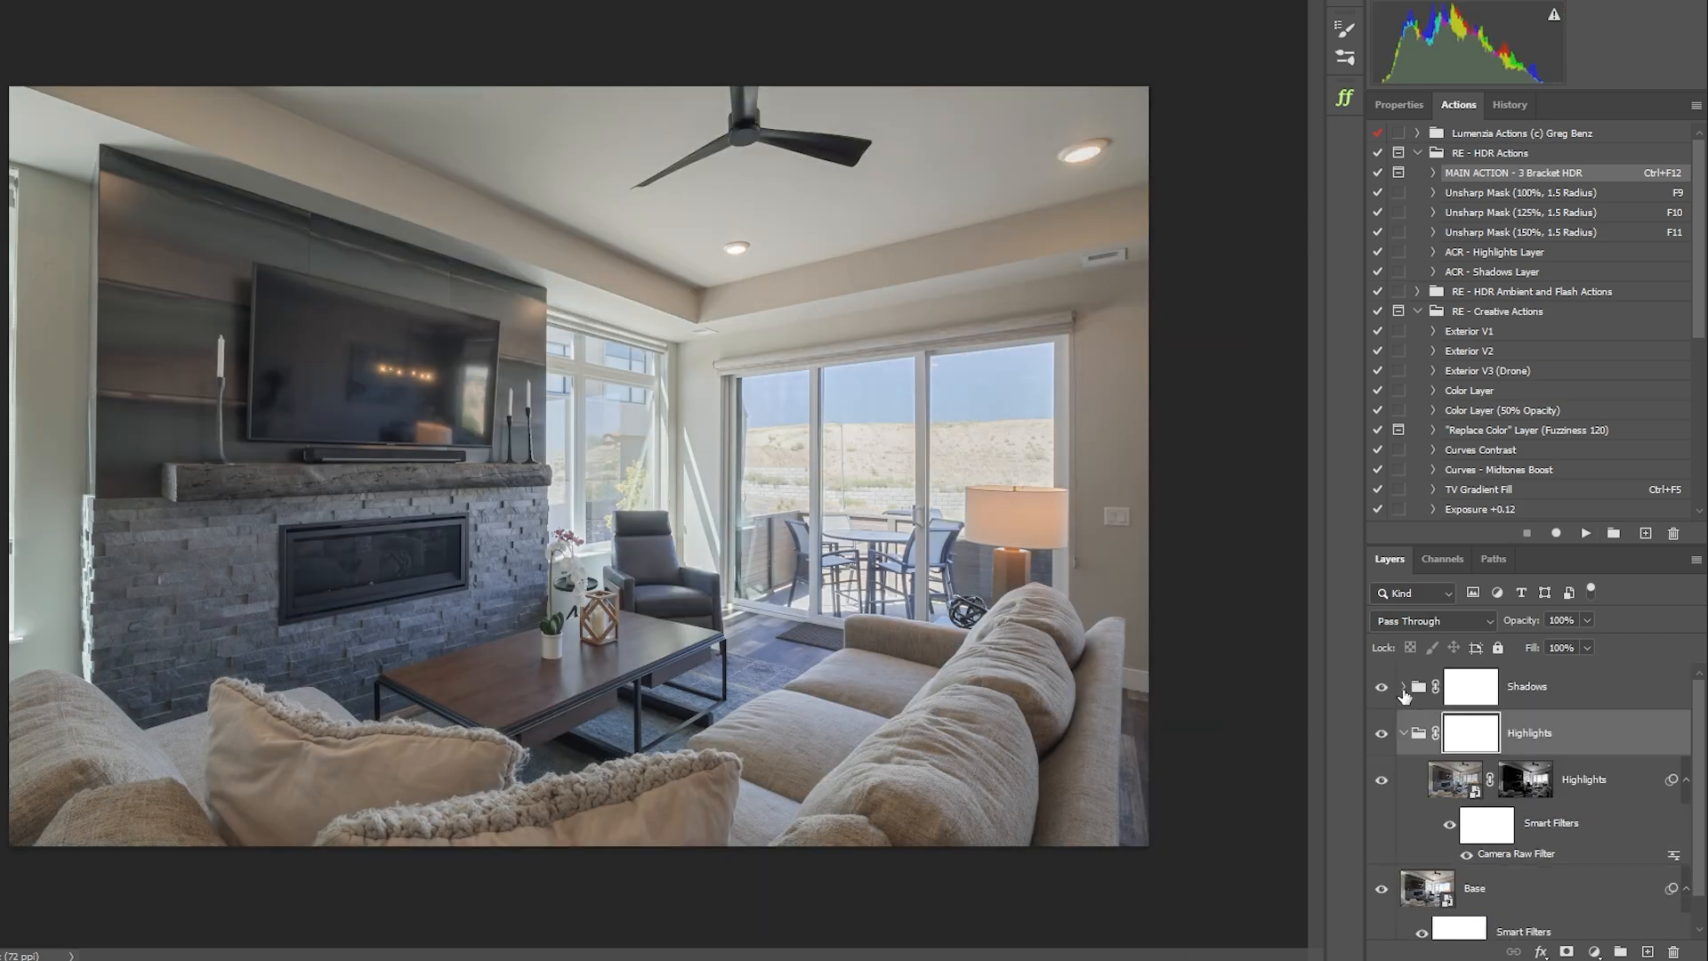
left_click(1404, 735)
left_click_drag(1524, 739, 1512, 627)
left_click(1556, 741)
type("80")
key("Return")
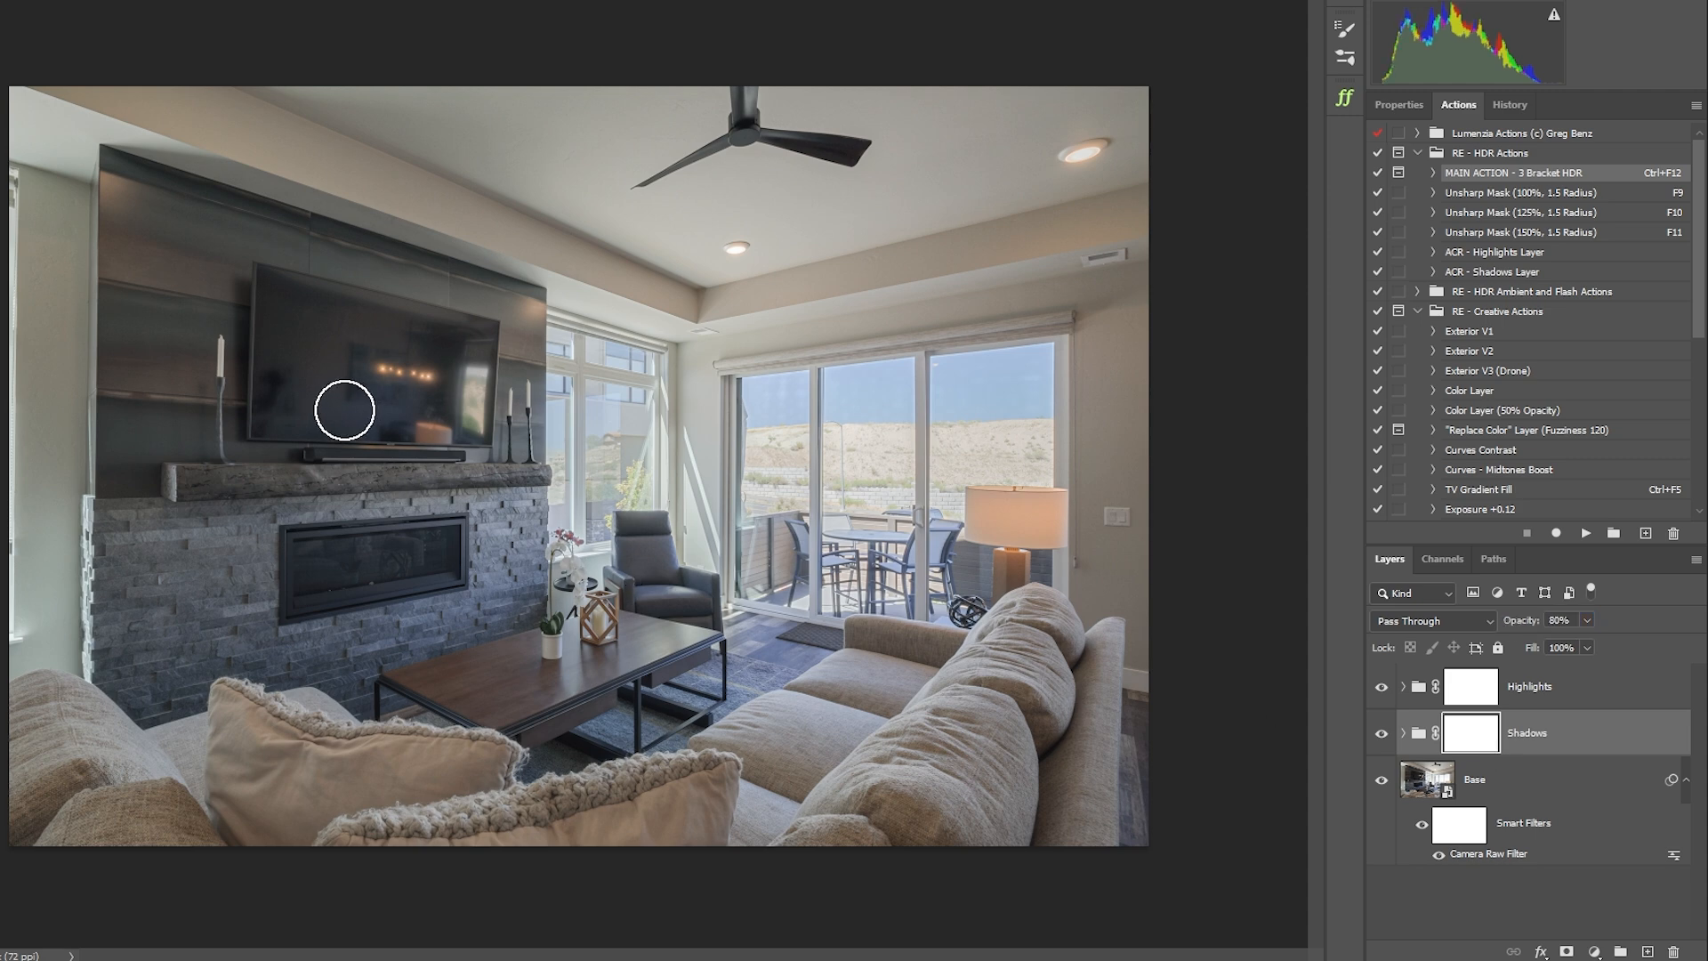
Paint with an enlarged soft brush on the Shadows group's mask over the TV and fireplace wall, comparing the image with the mask off and on
key("bracketright")
key("bracketright")
key("bracketright")
key("bracketright")
key("bracketright")
key("bracketright")
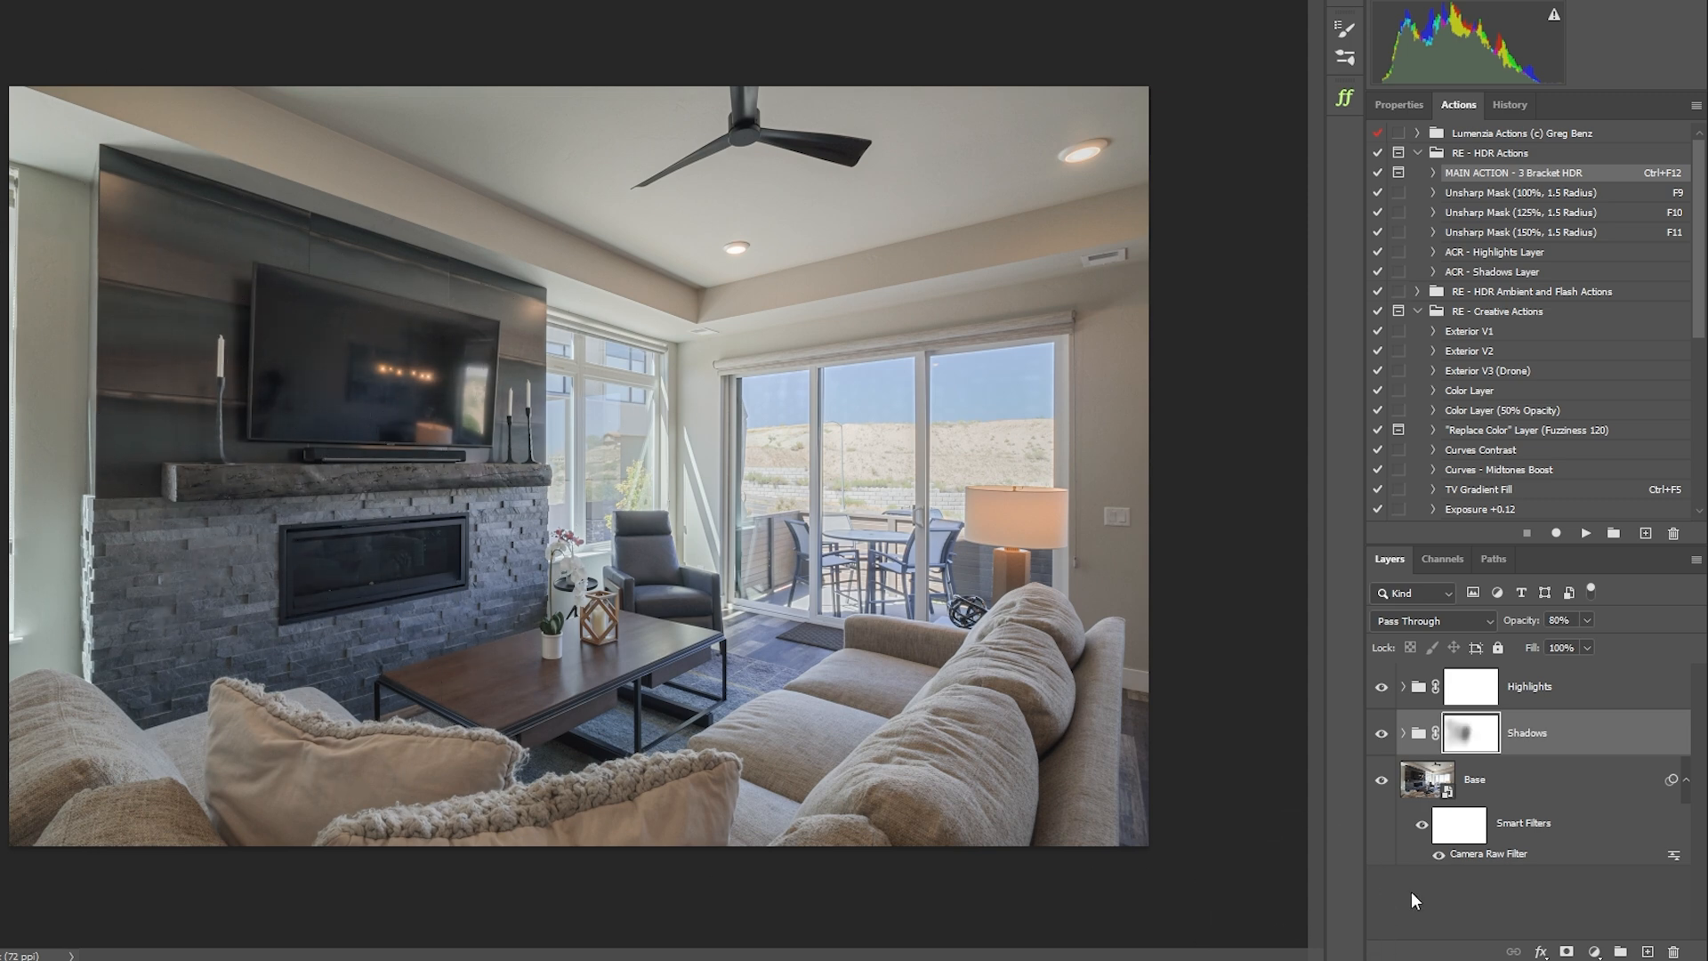
left_click(1483, 734, "shift")
left_click(1483, 735, "shift")
Flatten the image to a single Background layer and apply the Full Bump (3 Bracket HDR) preset with the Camera Raw filter
left_click(1556, 708)
key("F12")
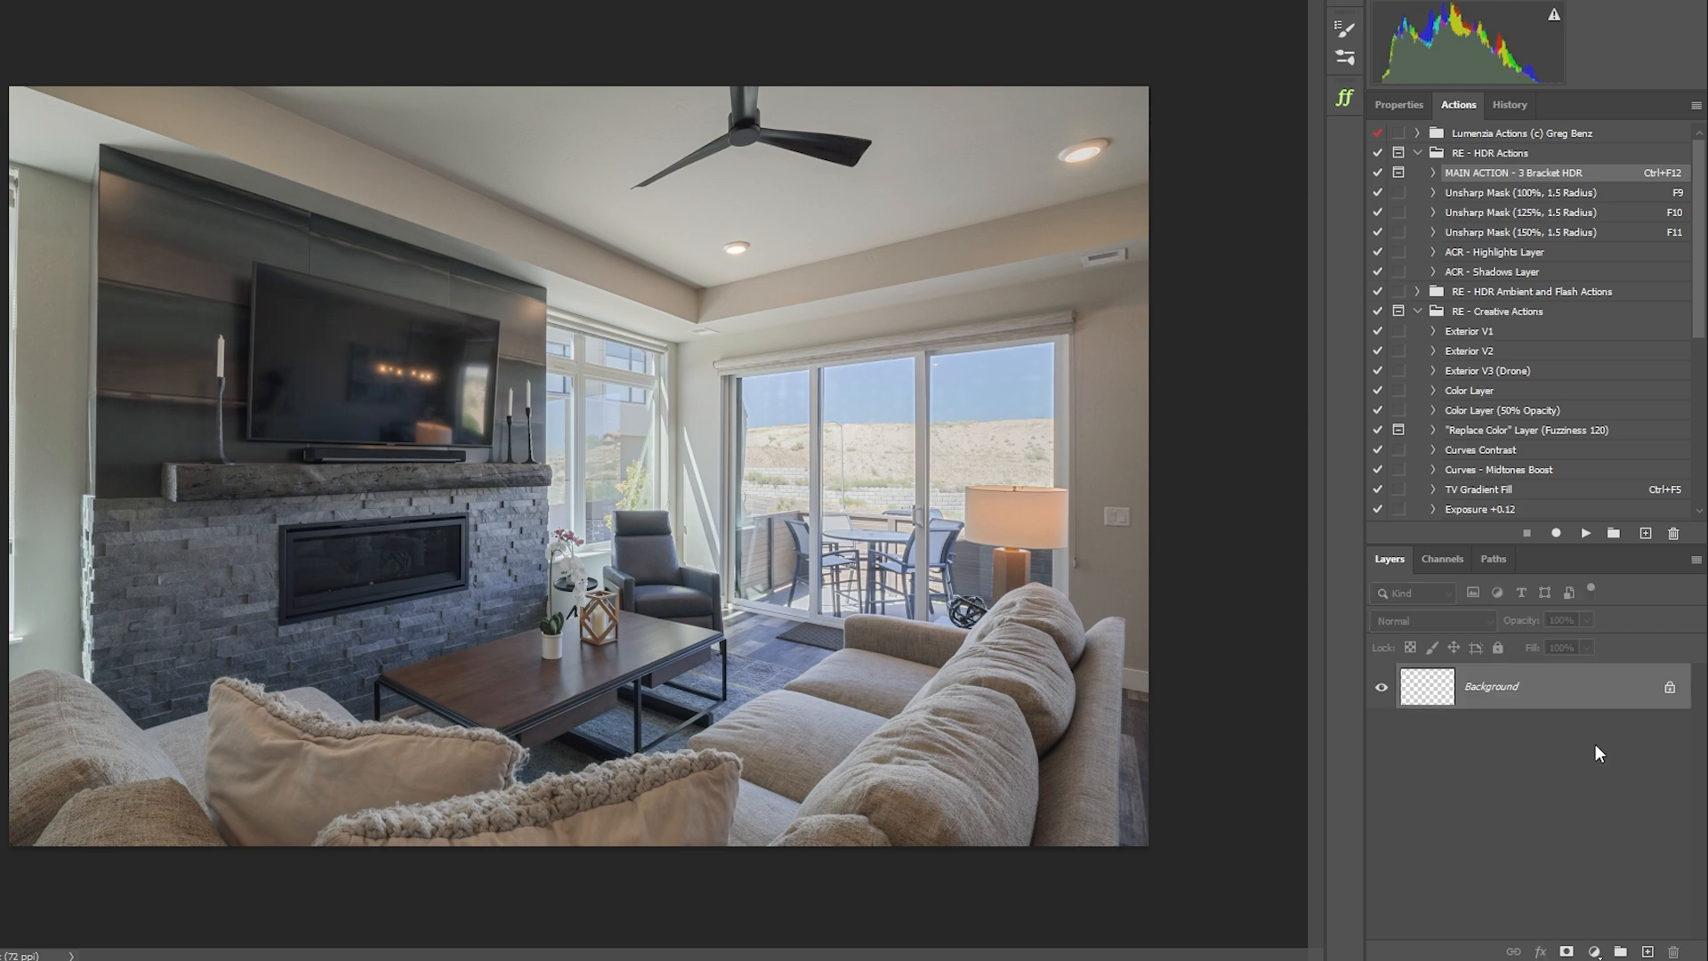
key("ctrl+shift+a")
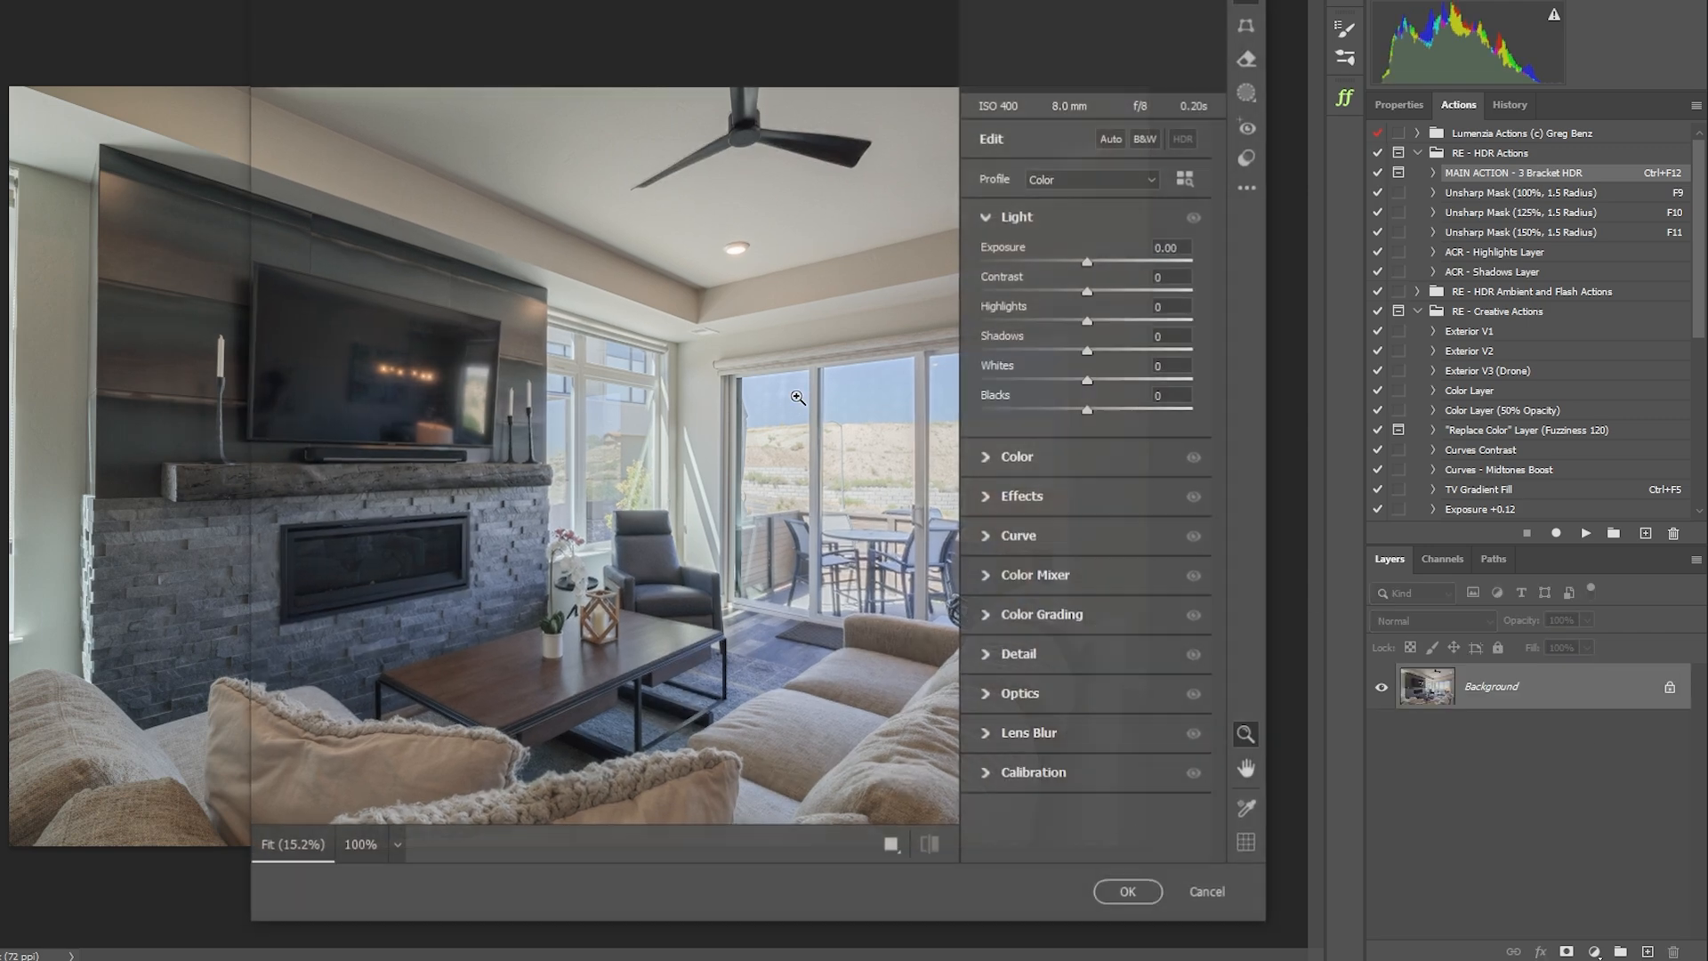
left_click(1247, 157)
left_click(1074, 250)
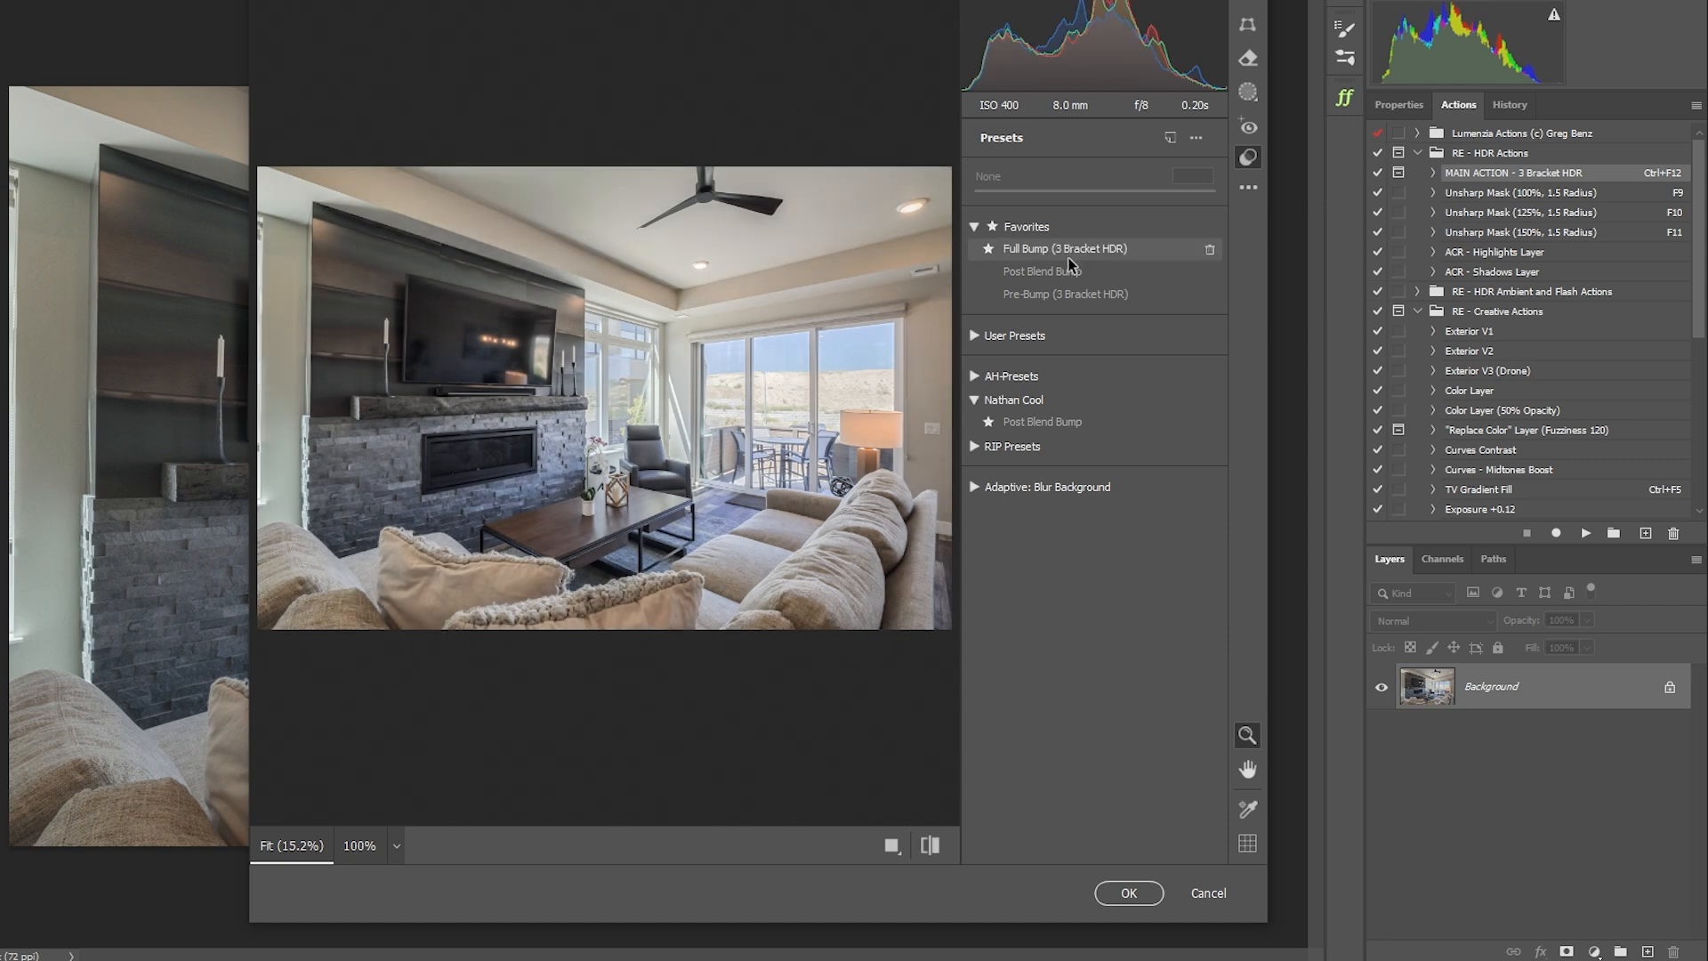
left_click(1109, 903)
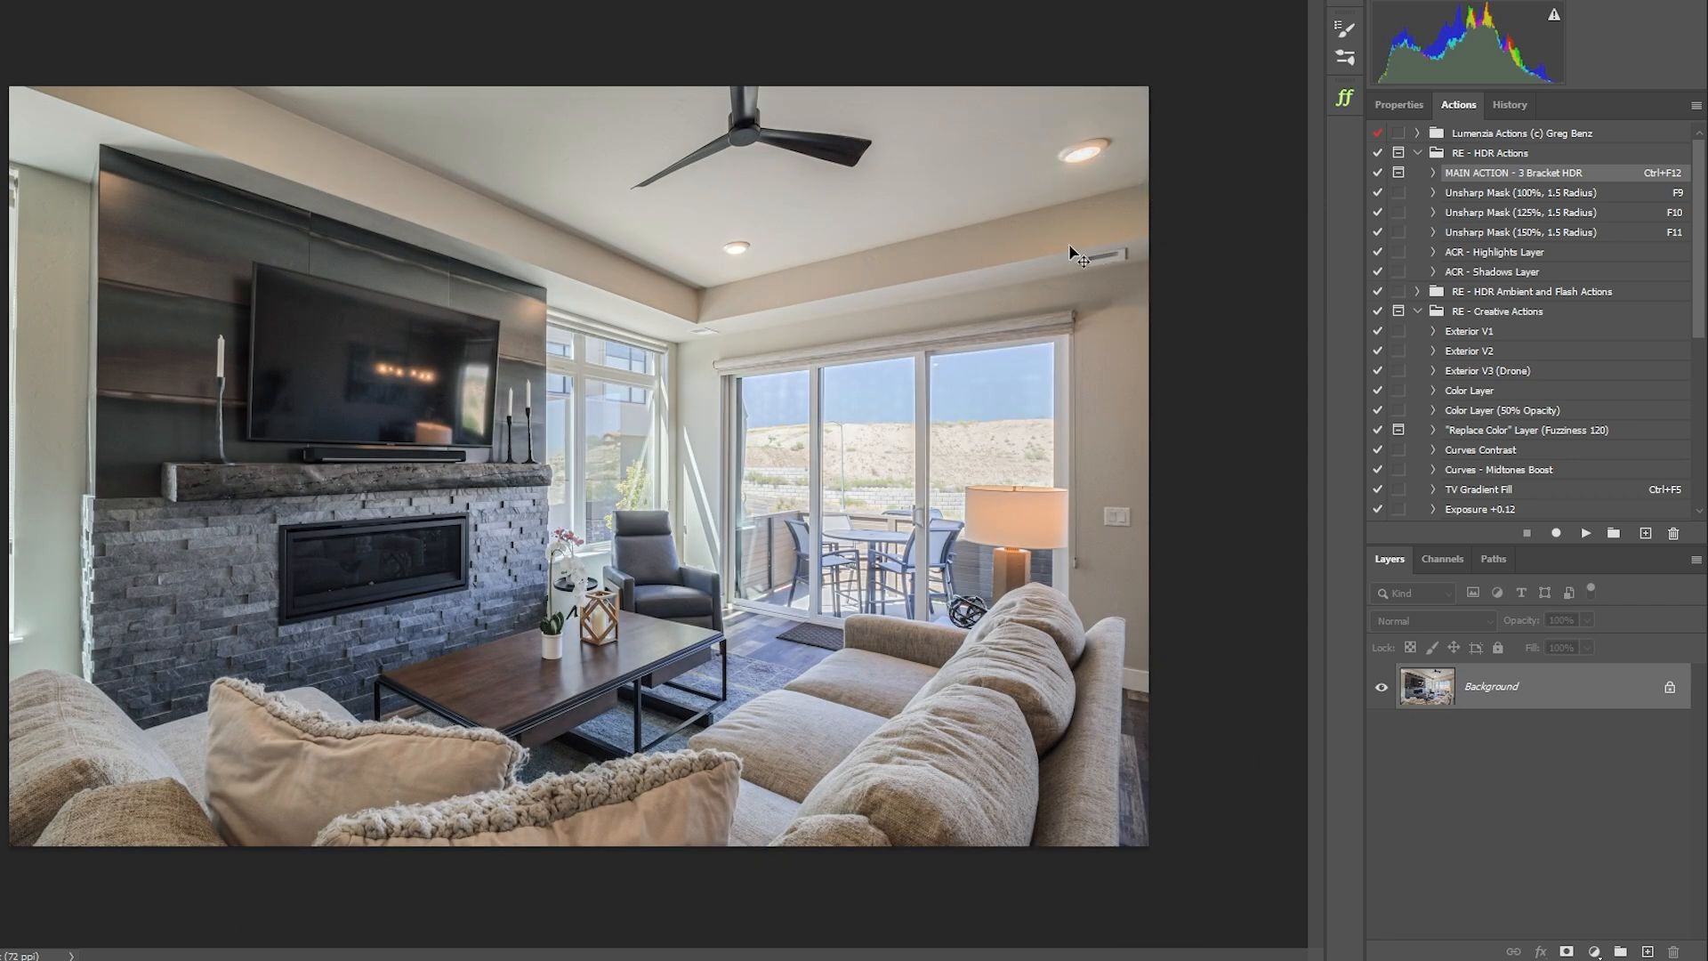
Use Replace Color on the beige tone sampled from the ceiling trim, with its saturation set to -20
left_click(1098, 225)
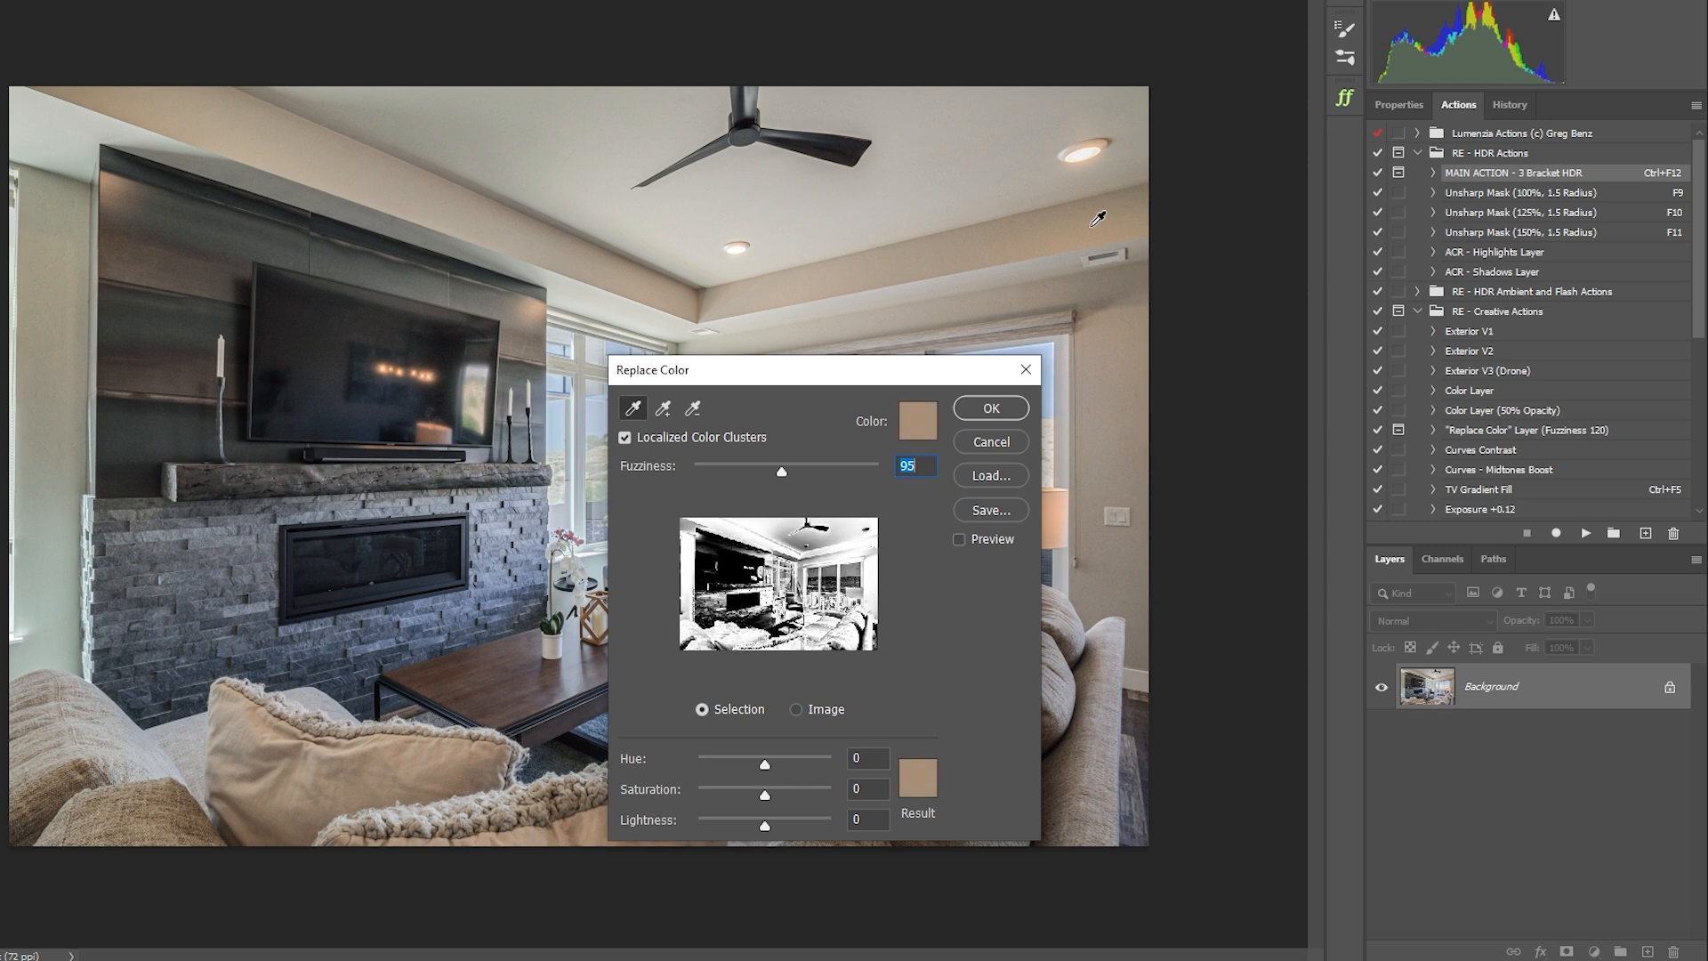
key("Tab")
key("Tab")
type("0-20")
left_click(979, 410)
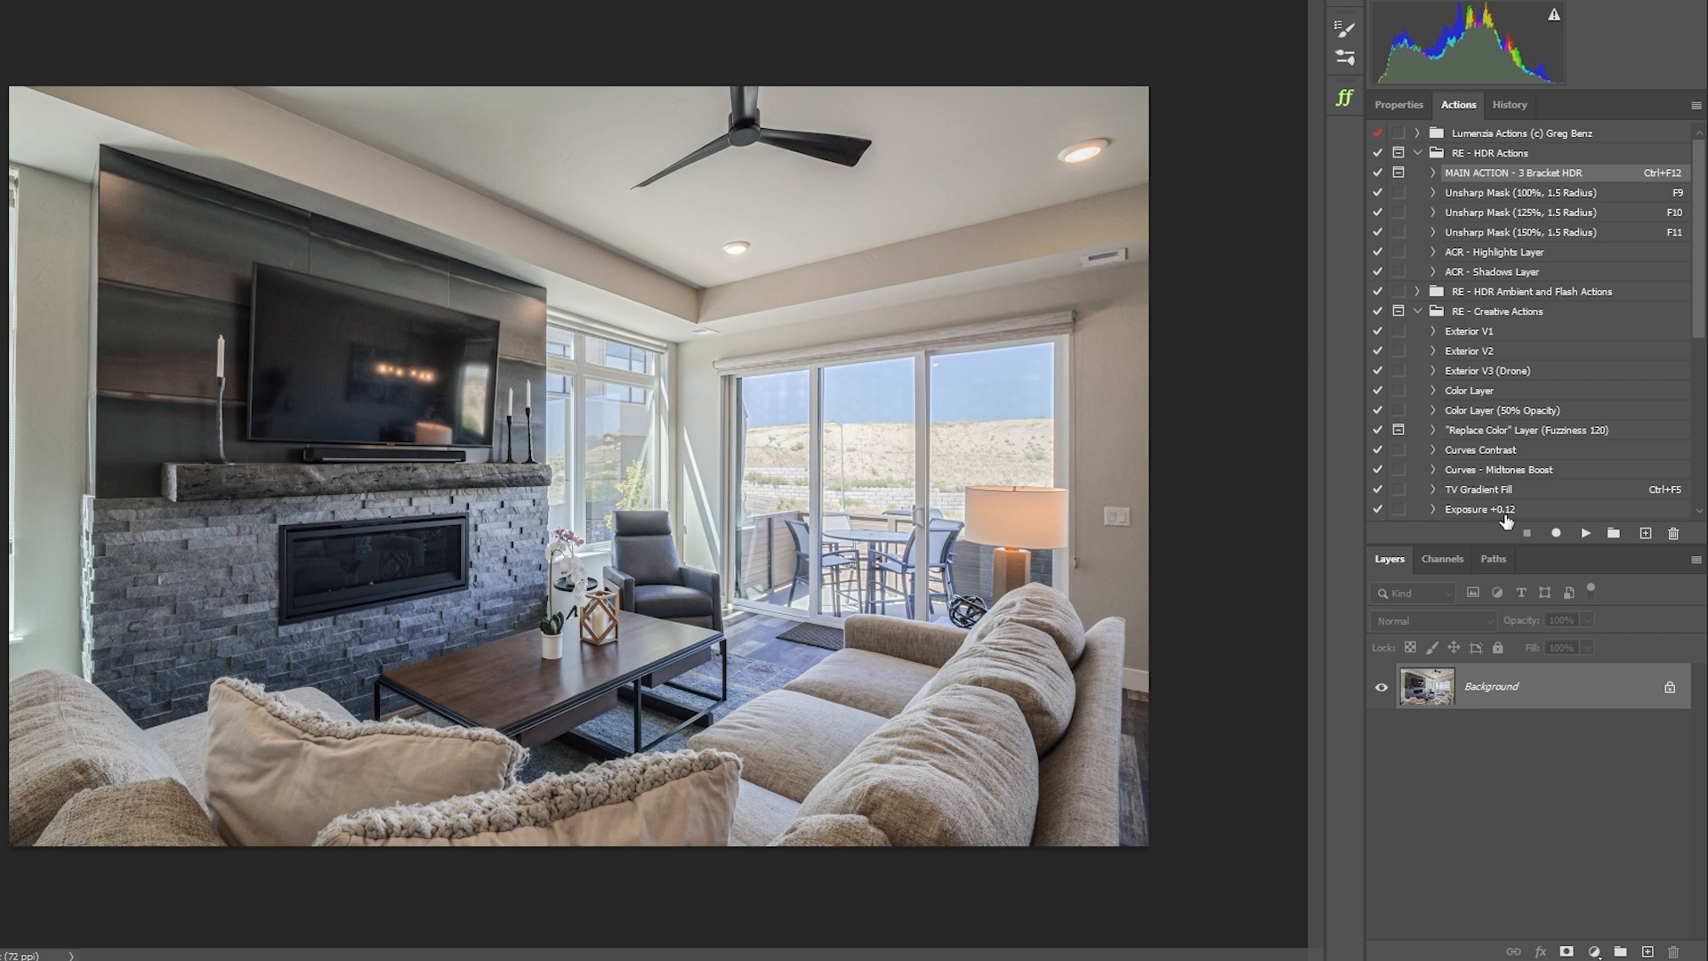
Outline the TV screen with a polygonal selection along its four corners and run the TV Gradient Fill action on it
key("ctrl+plus")
scroll(267, 377, "up", 2)
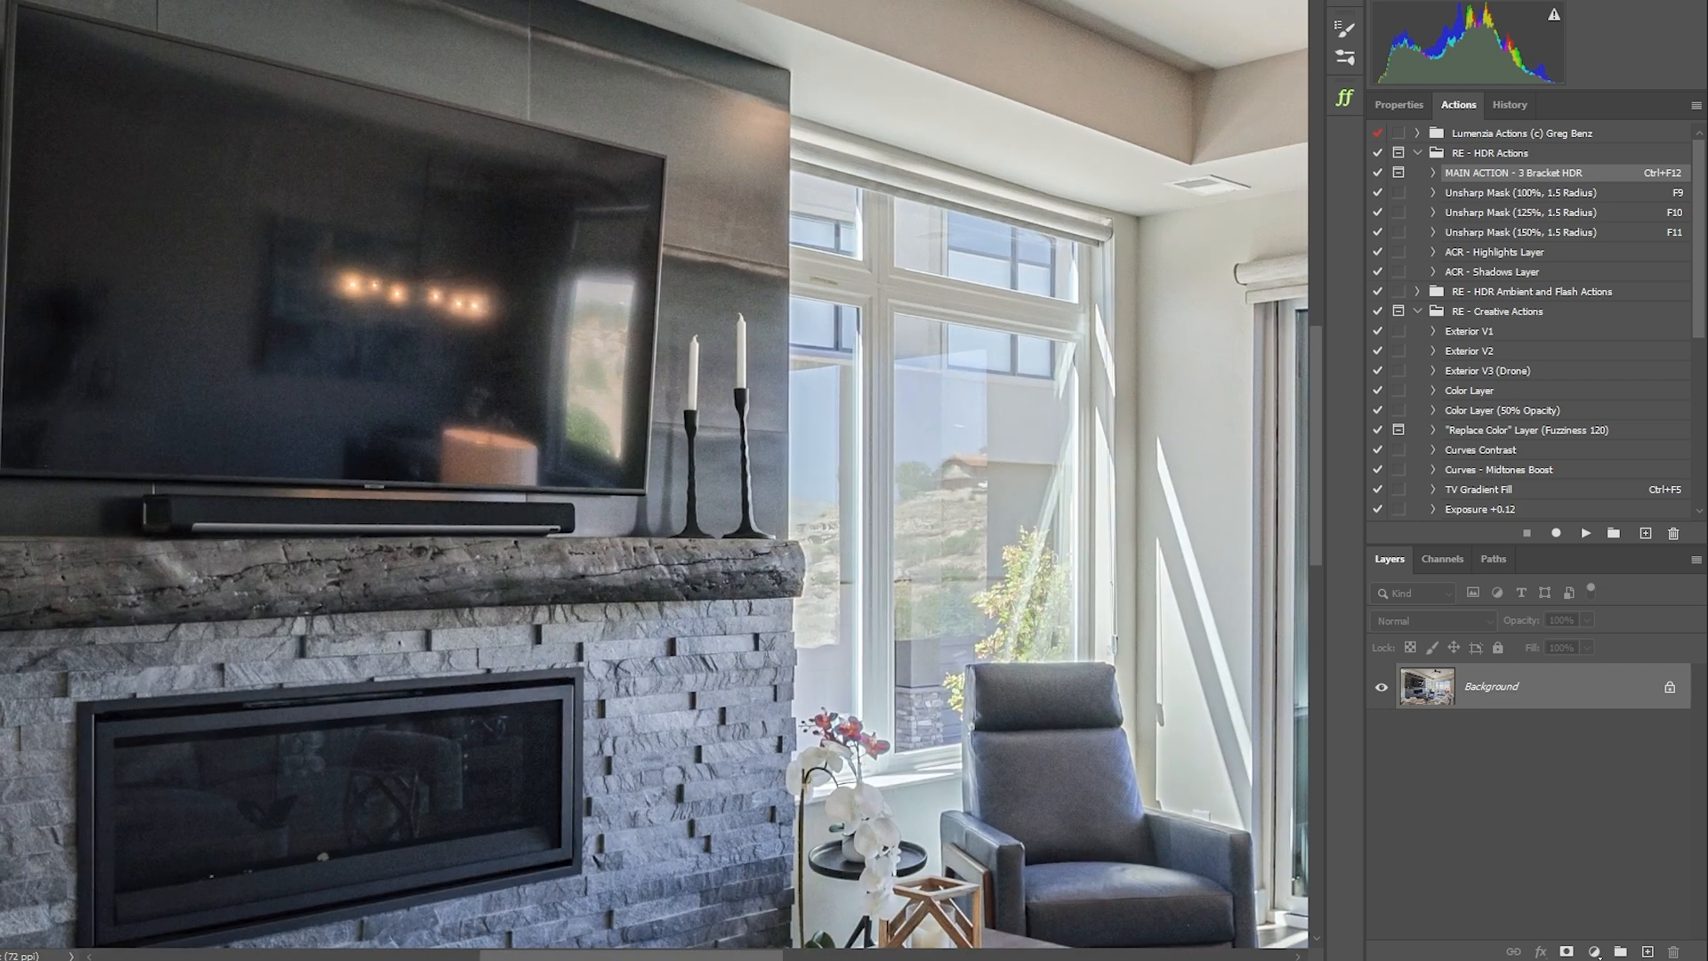
left_click(20, 7)
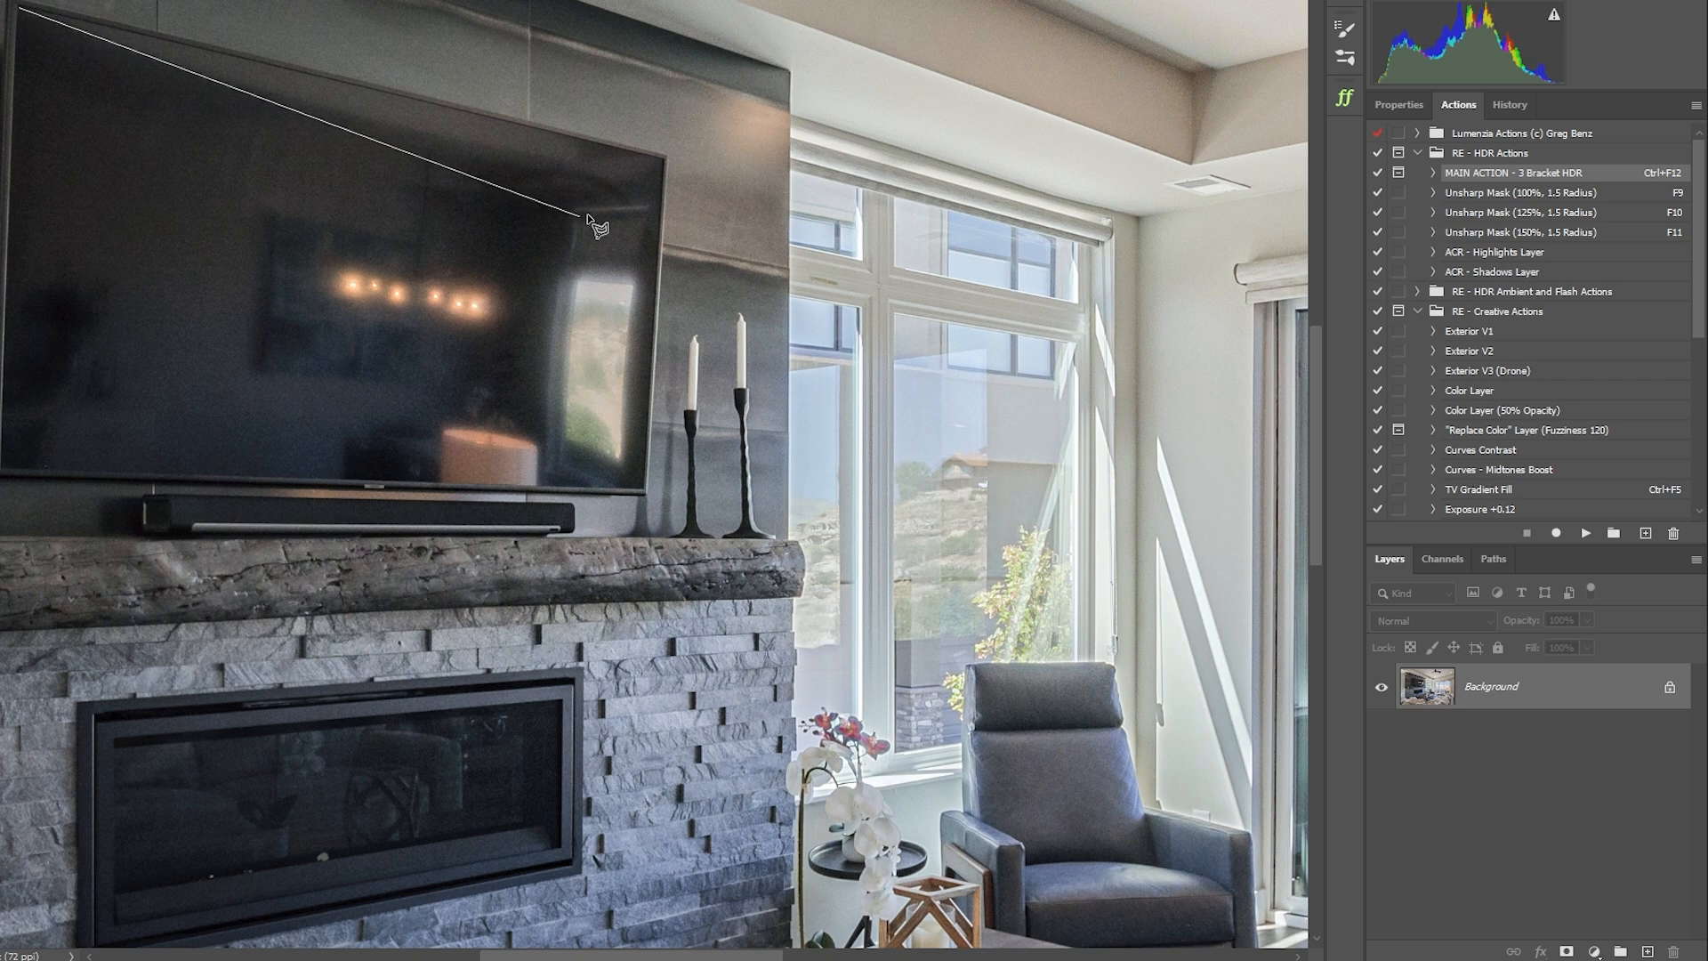
left_click(664, 159)
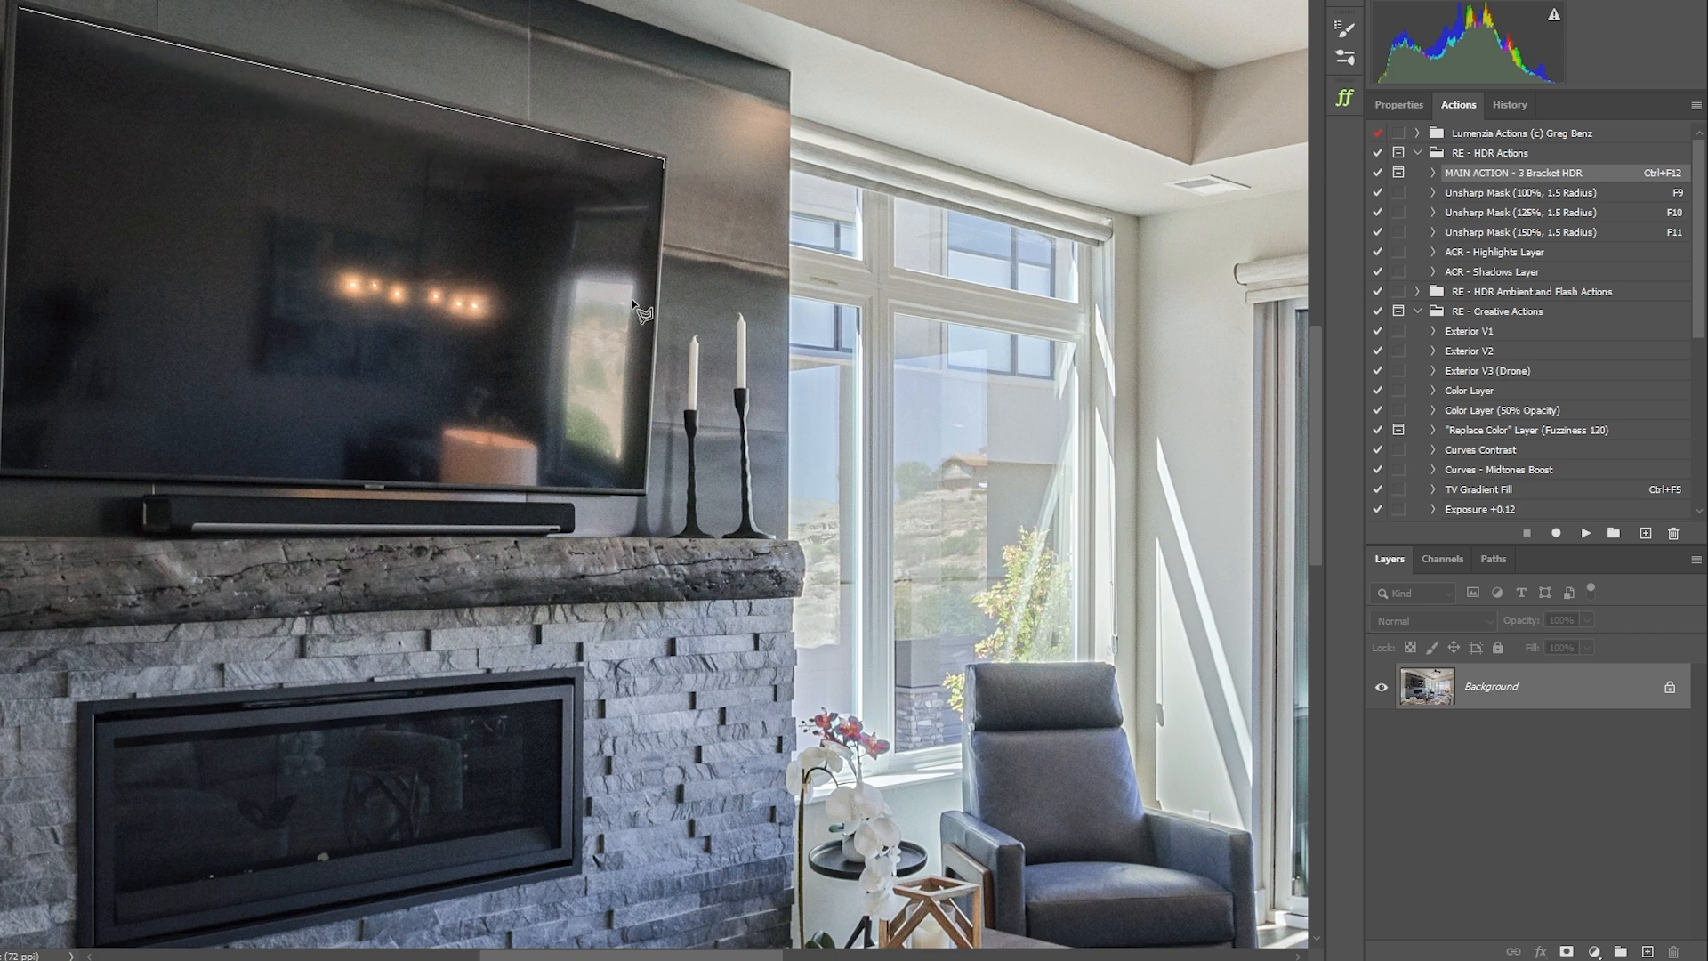
left_click(646, 490)
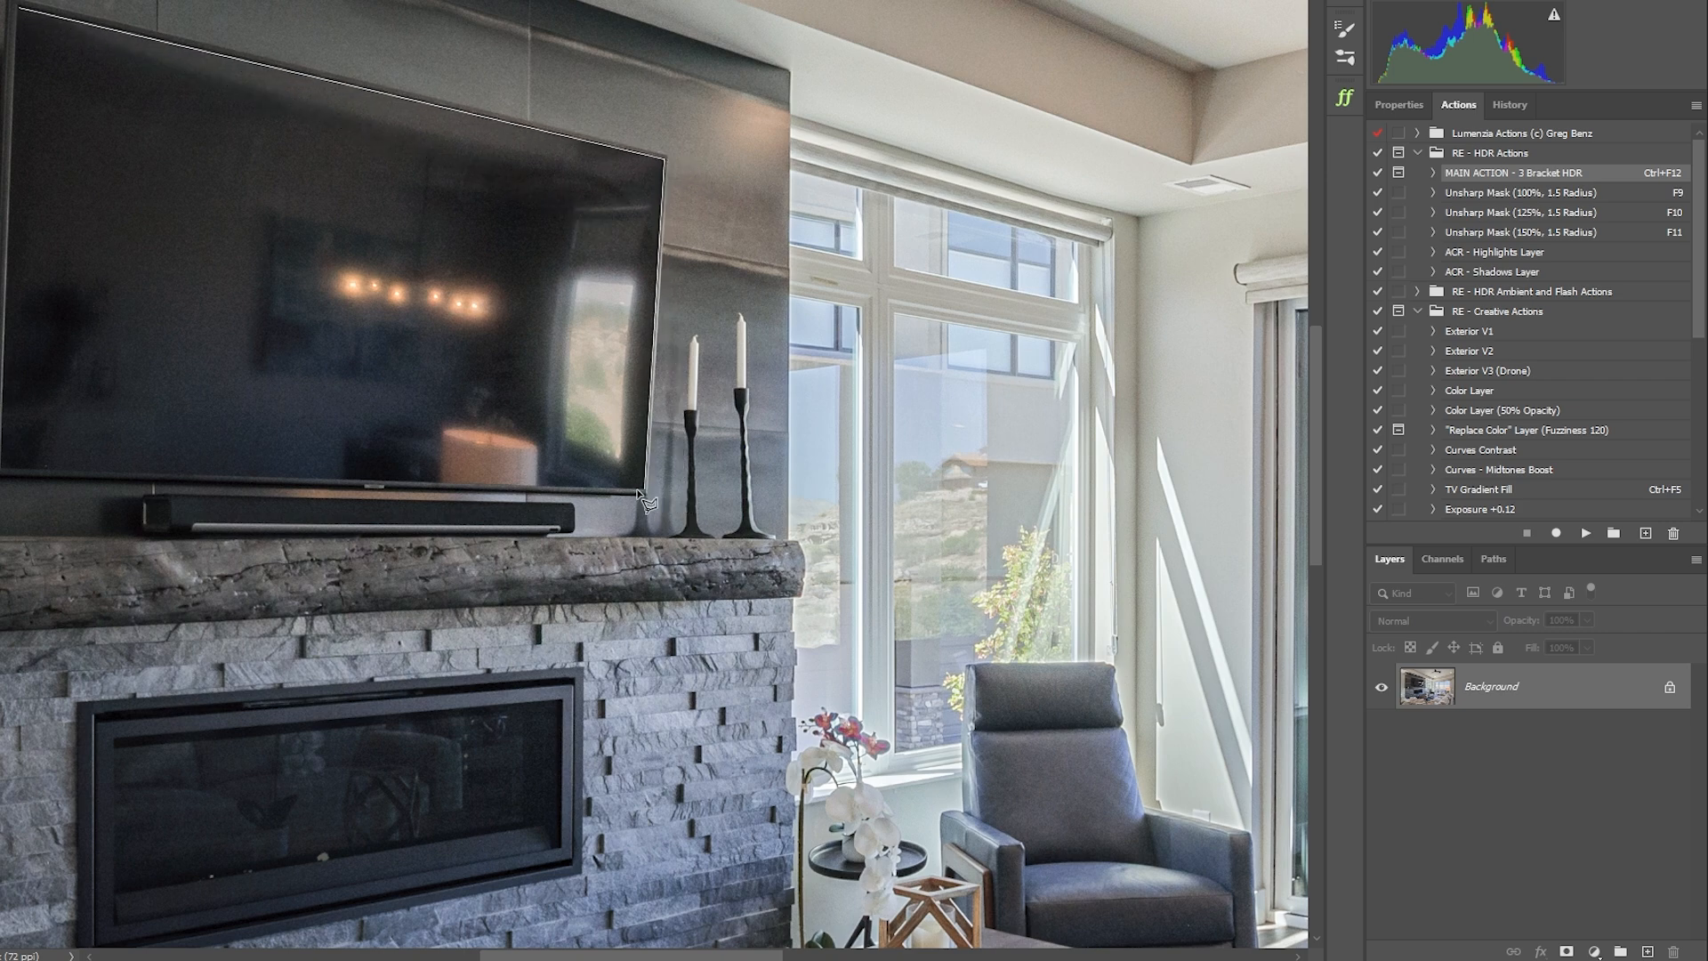
left_click(3, 468)
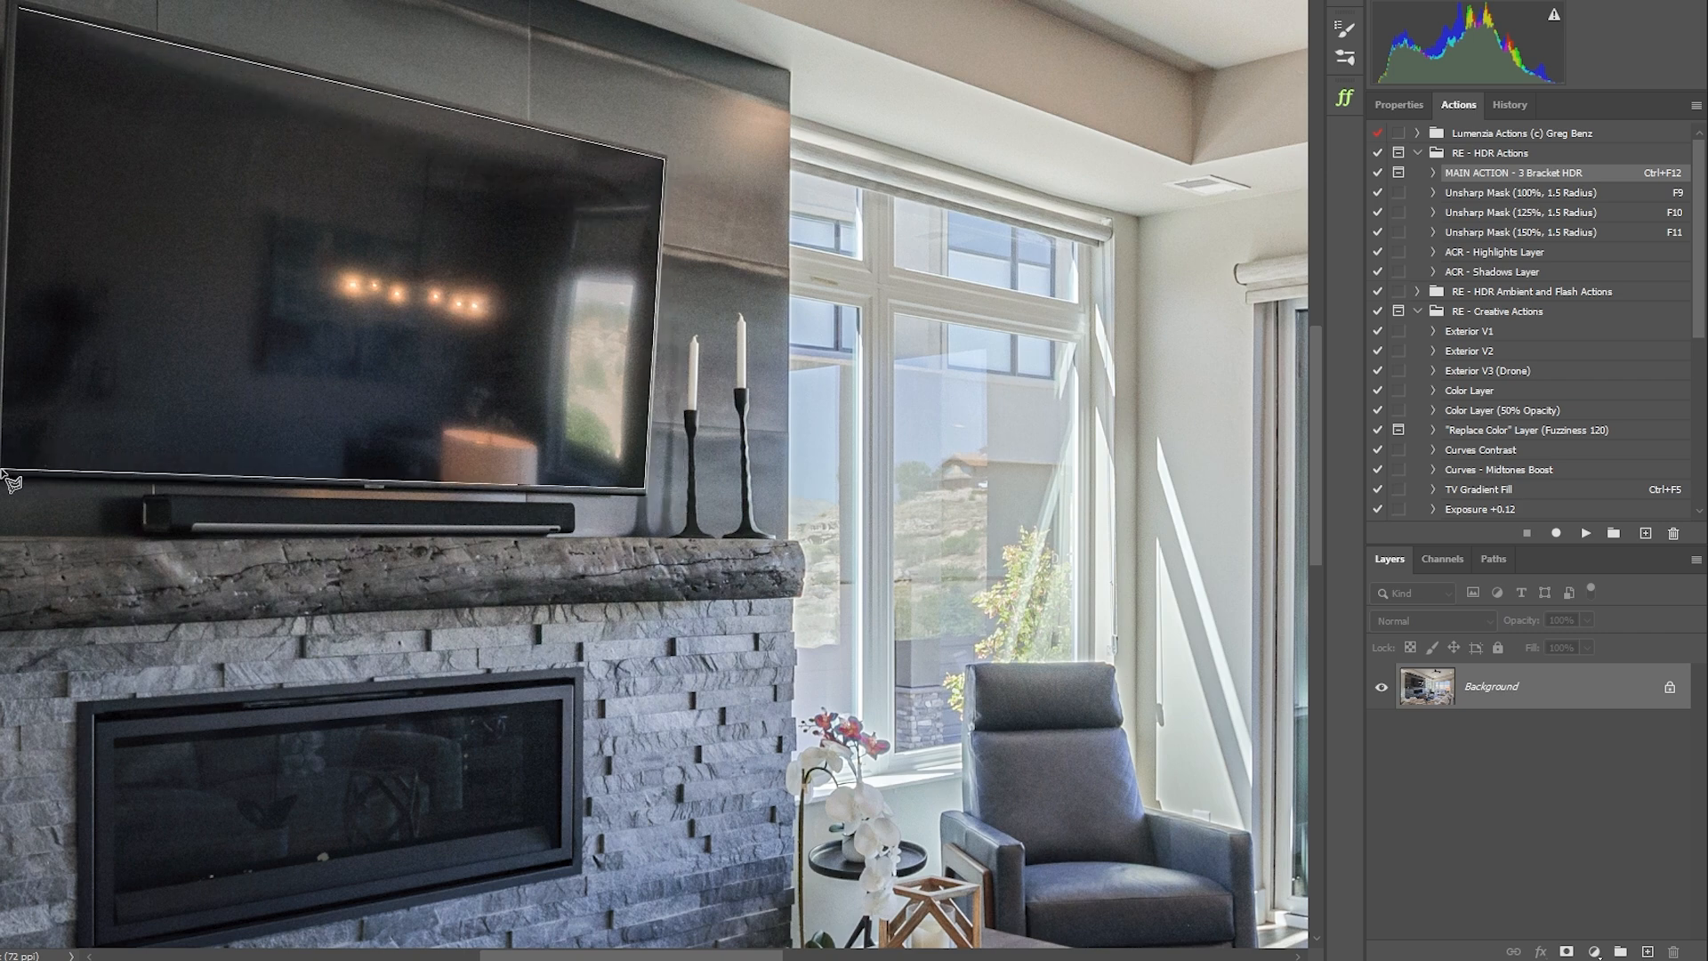
left_click(26, 22)
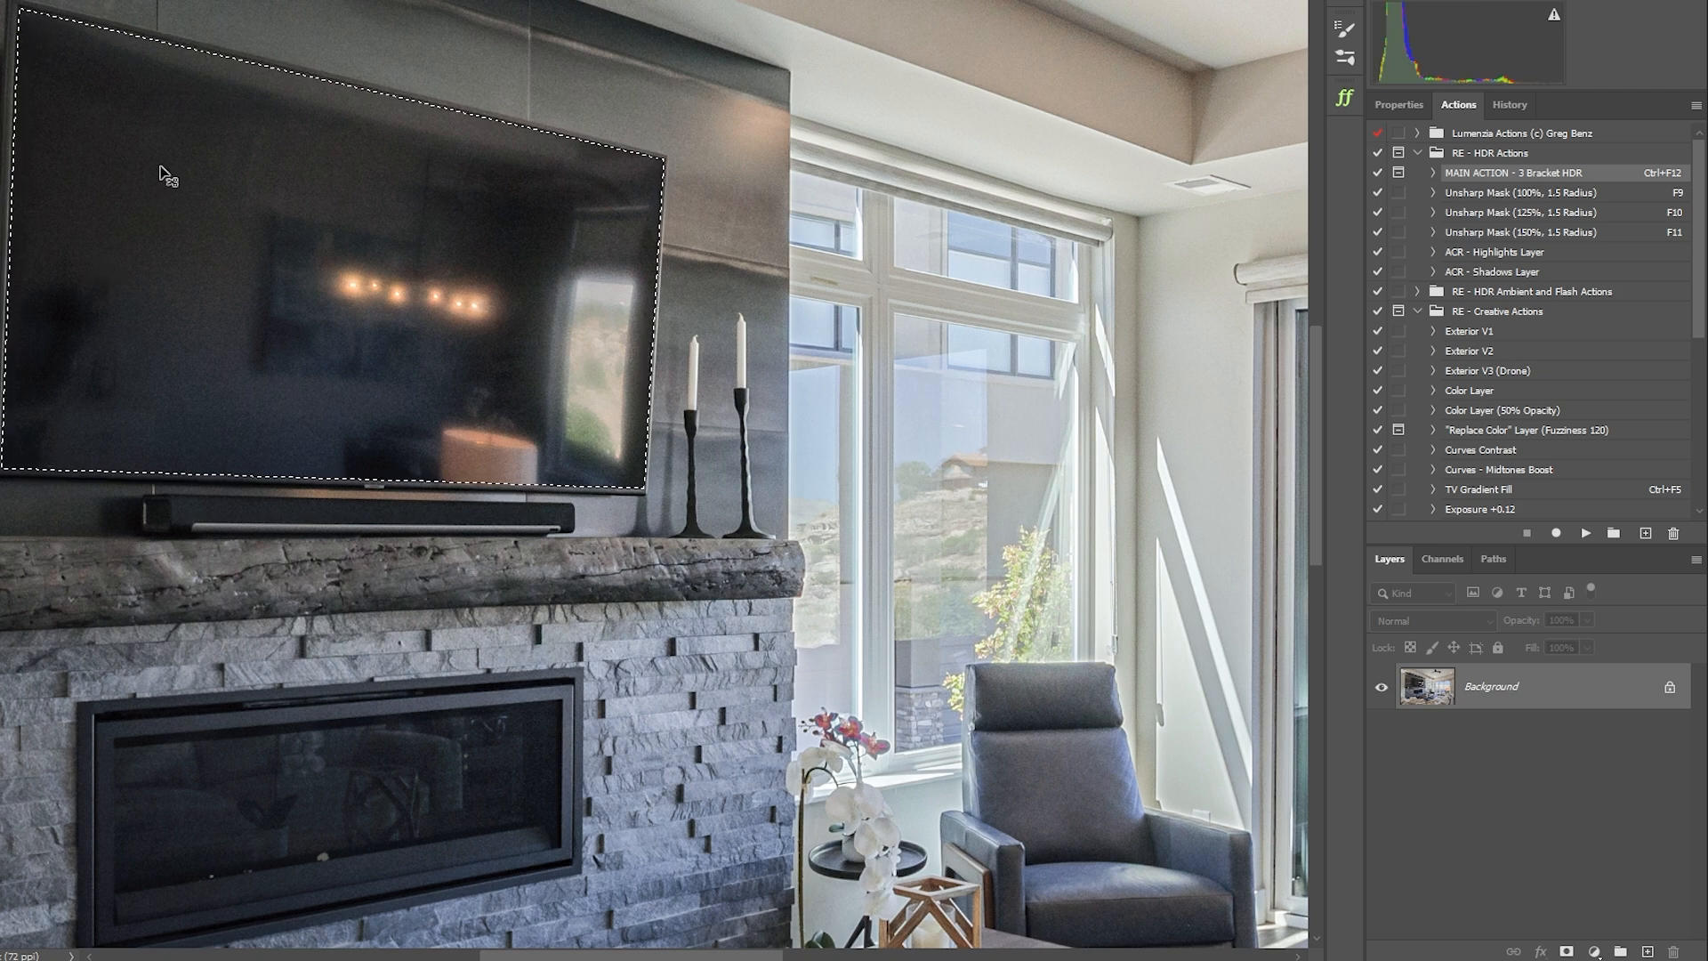
key("ctrl+F5")
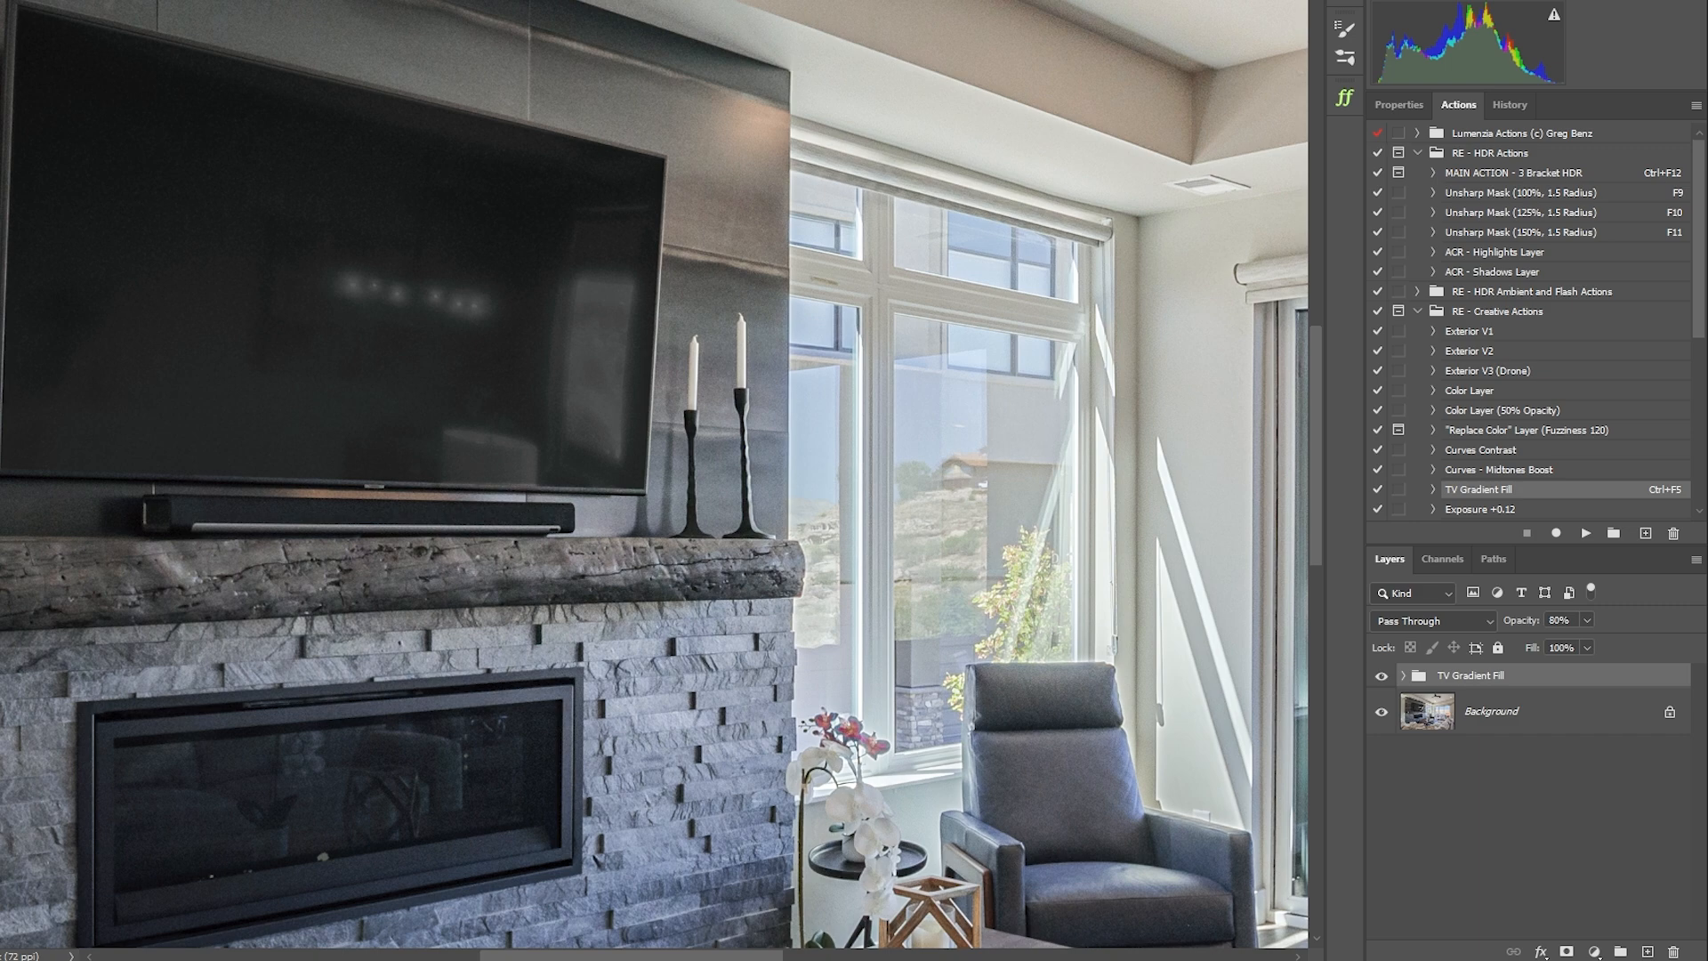
Remove the row of light reflections from the TV screen on the Background layer using a smaller Remove tool brush
left_click(1428, 712)
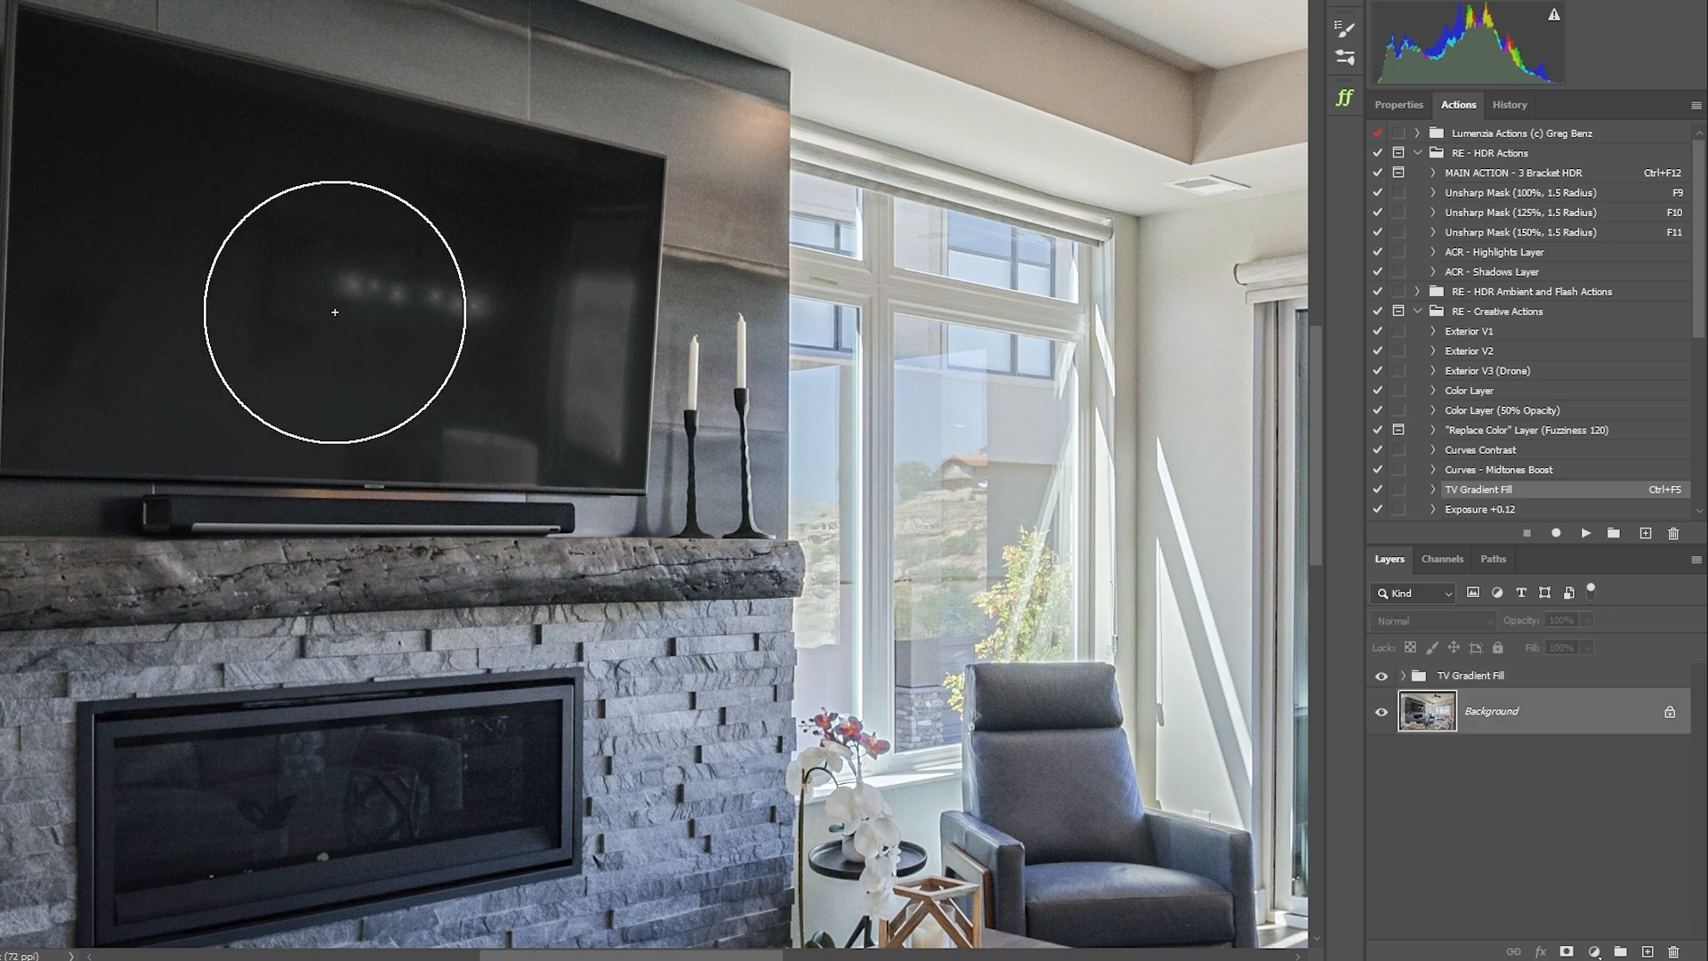
key("bracketleft")
key("bracketleft")
key("bracketleft")
key("bracketleft")
key("bracketleft")
key("bracketleft")
key("bracketleft")
key("bracketleft")
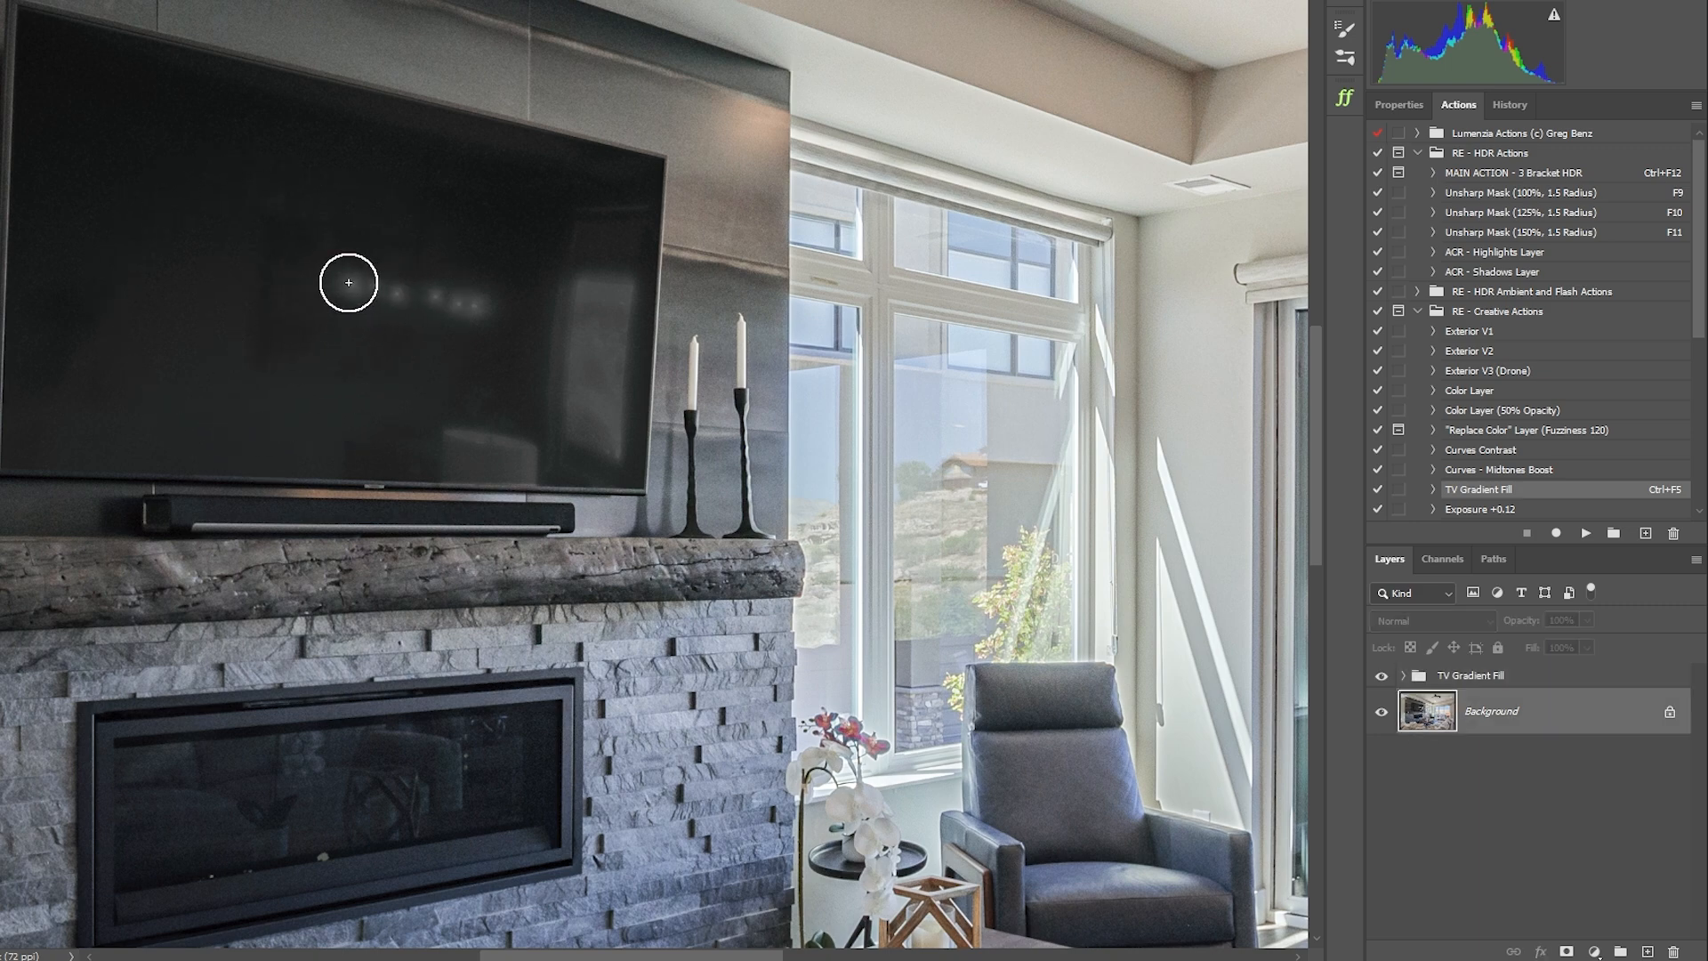
left_click_drag(348, 282, 486, 307)
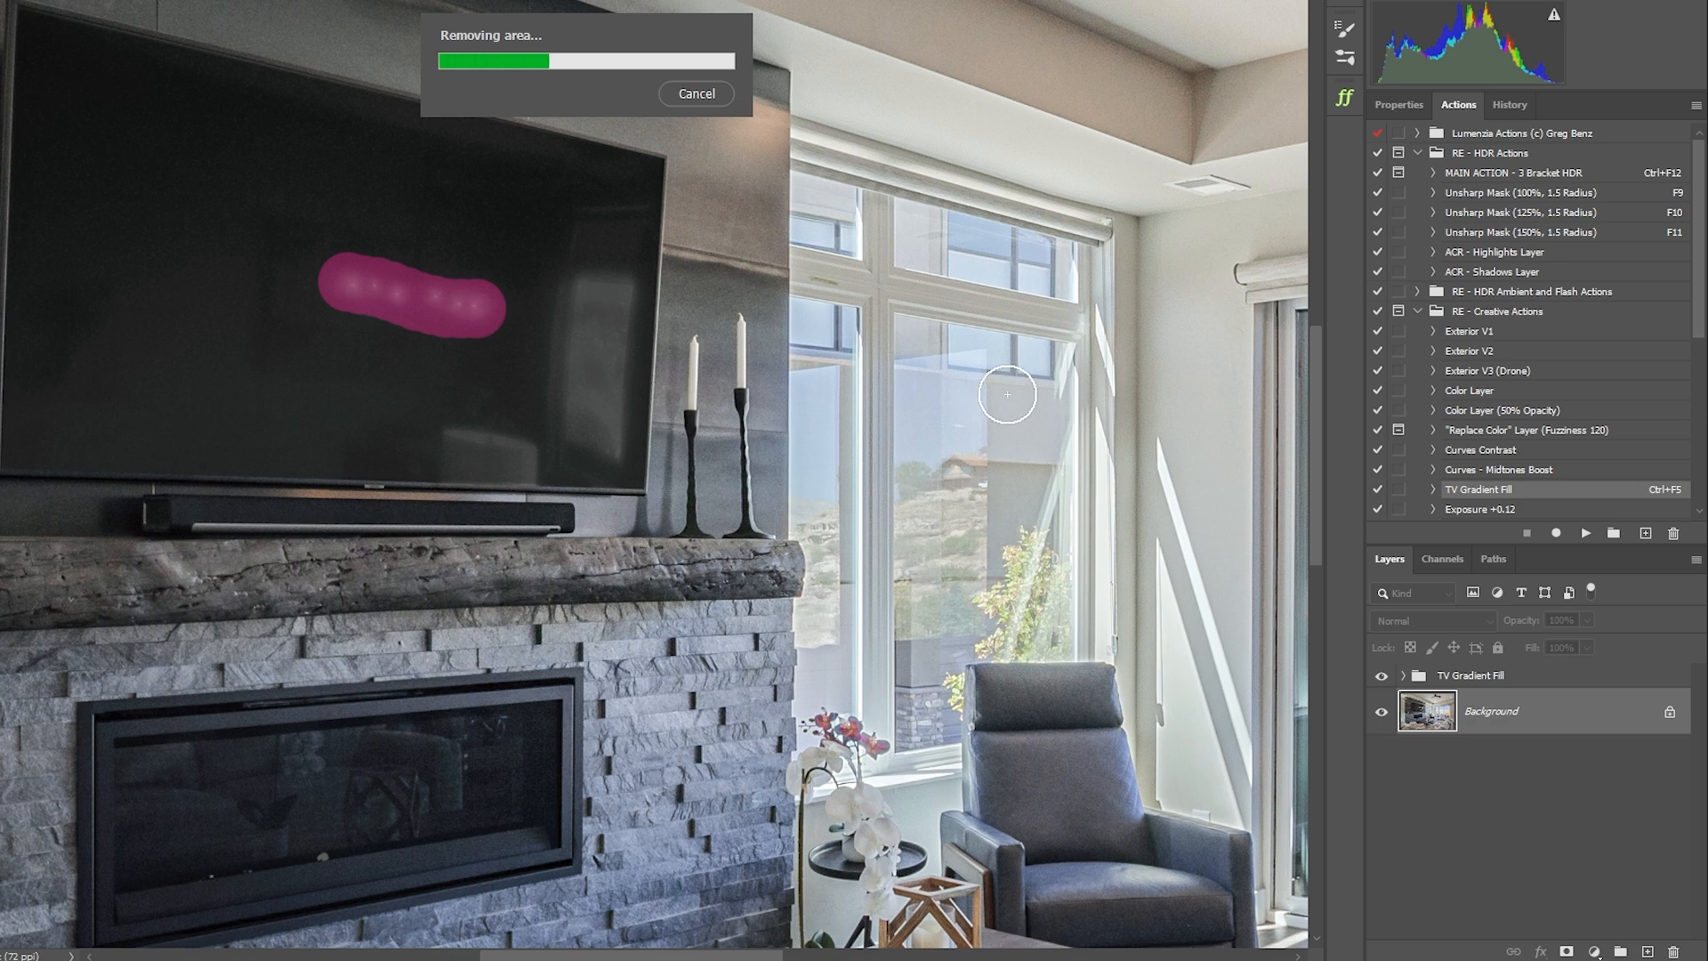
Run the Curves - Midtones Boost action and move its adjustment layer above the TV Gradient Fill group
key("ctrl+minus")
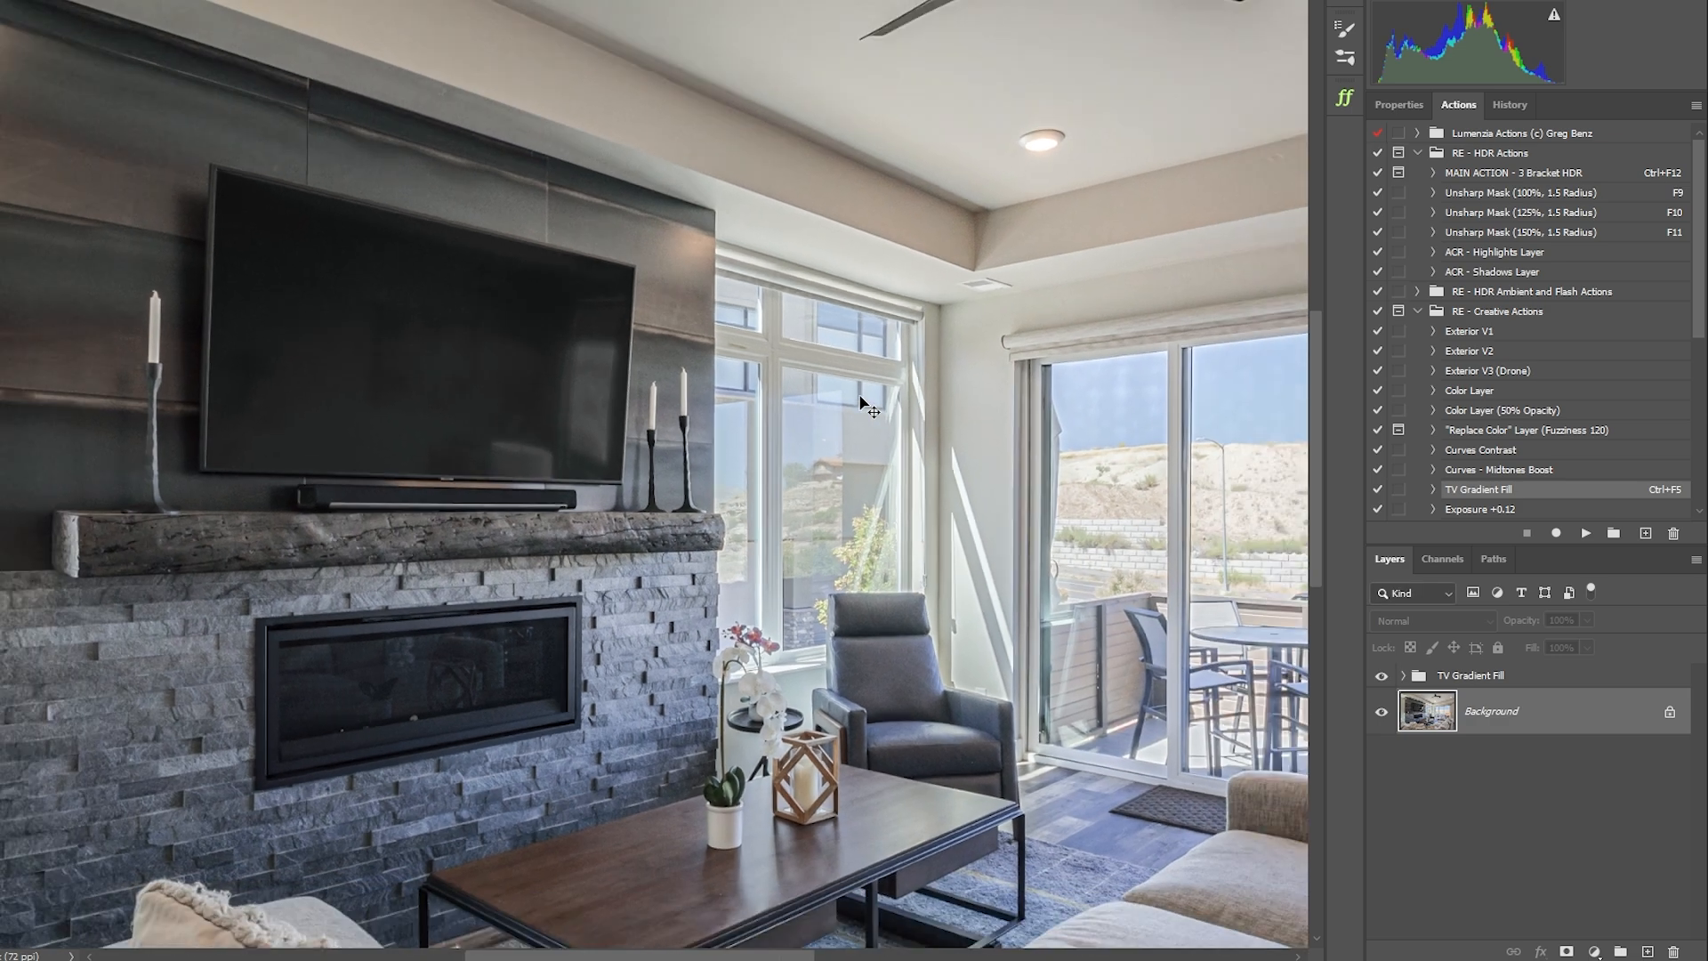
key("ctrl+0")
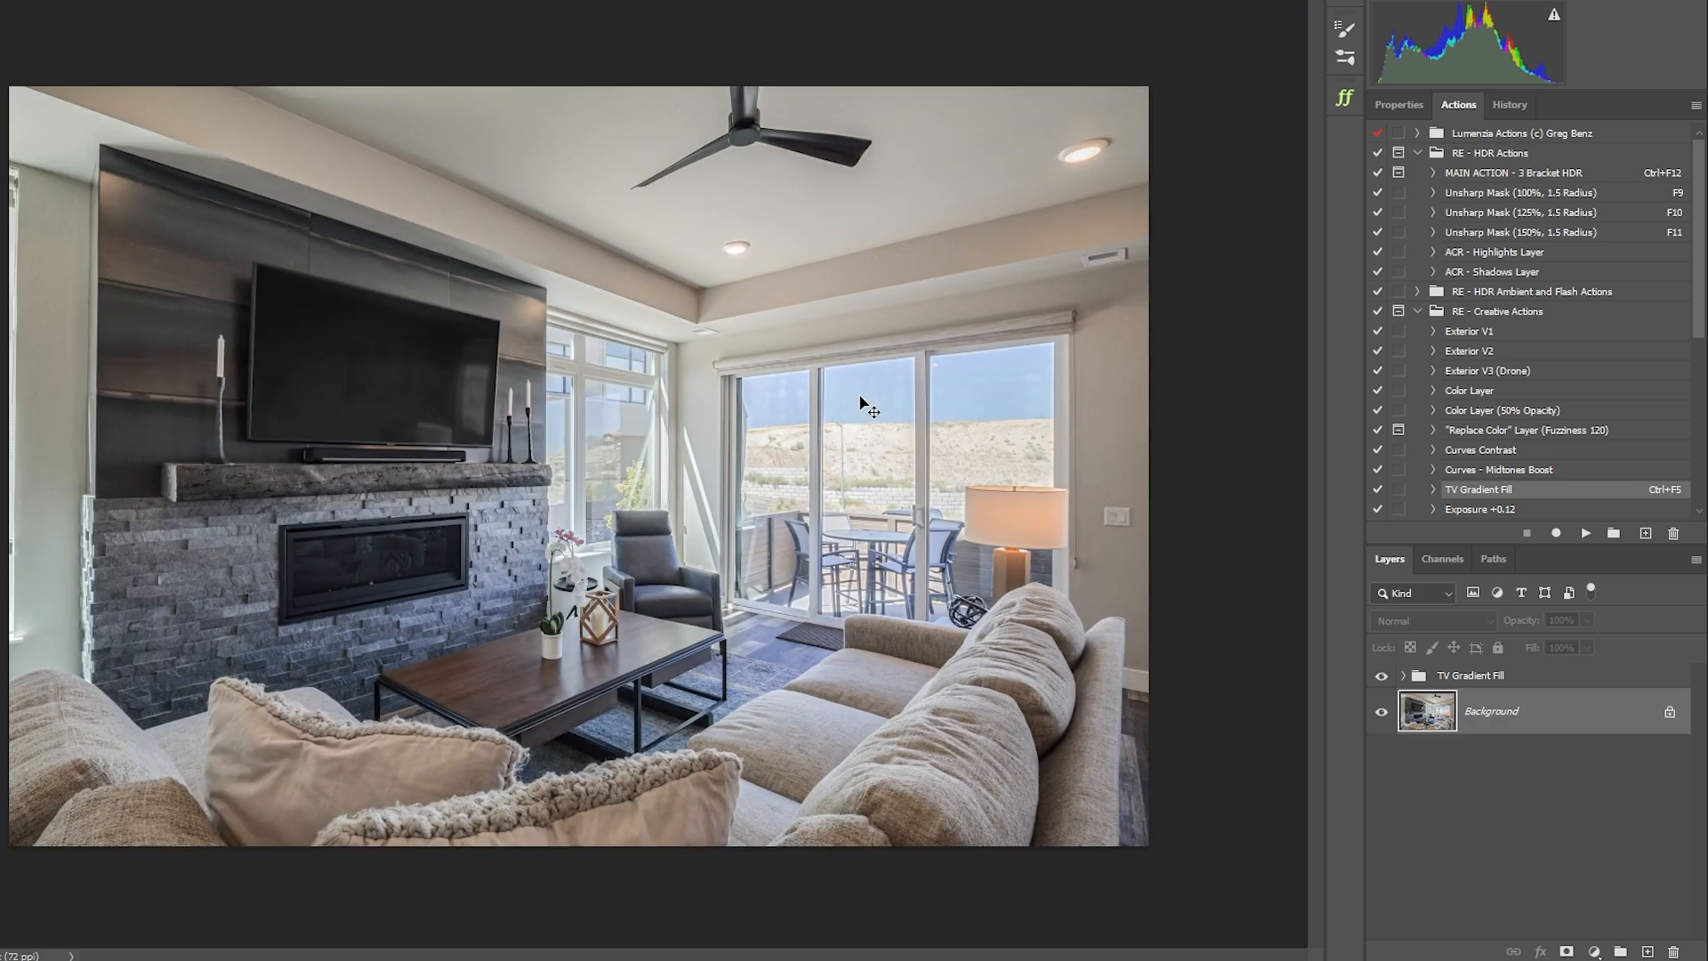
left_click(1523, 469)
left_click(1583, 532)
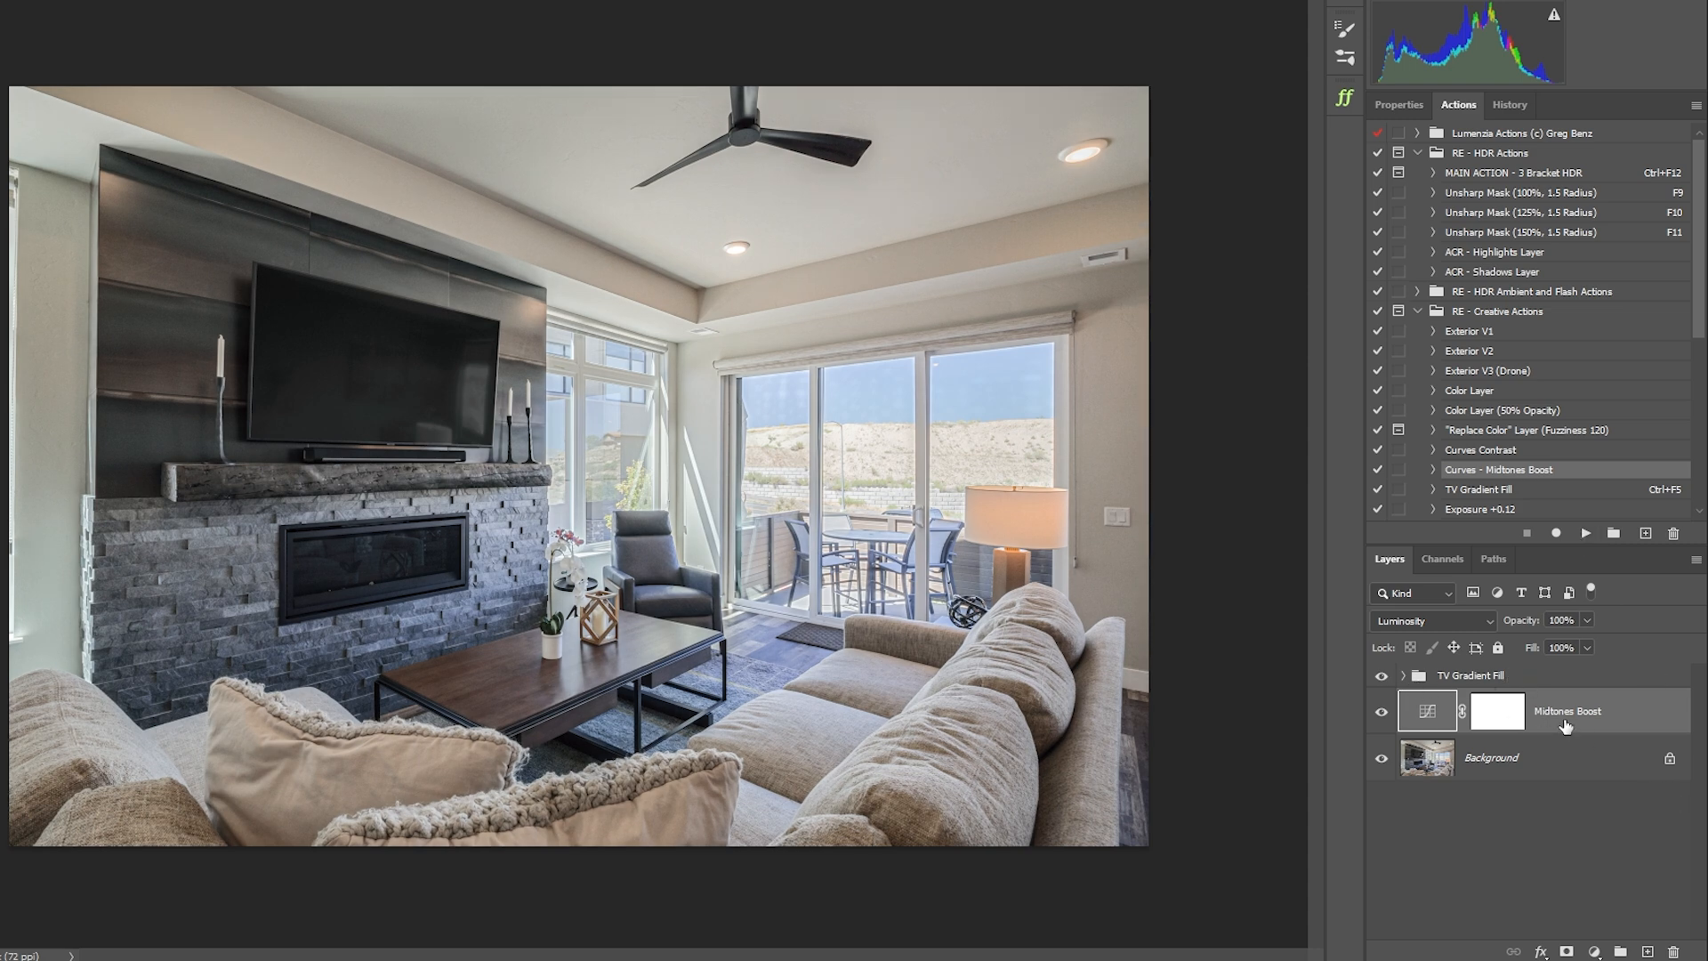
left_click_drag(1565, 726, 1571, 654)
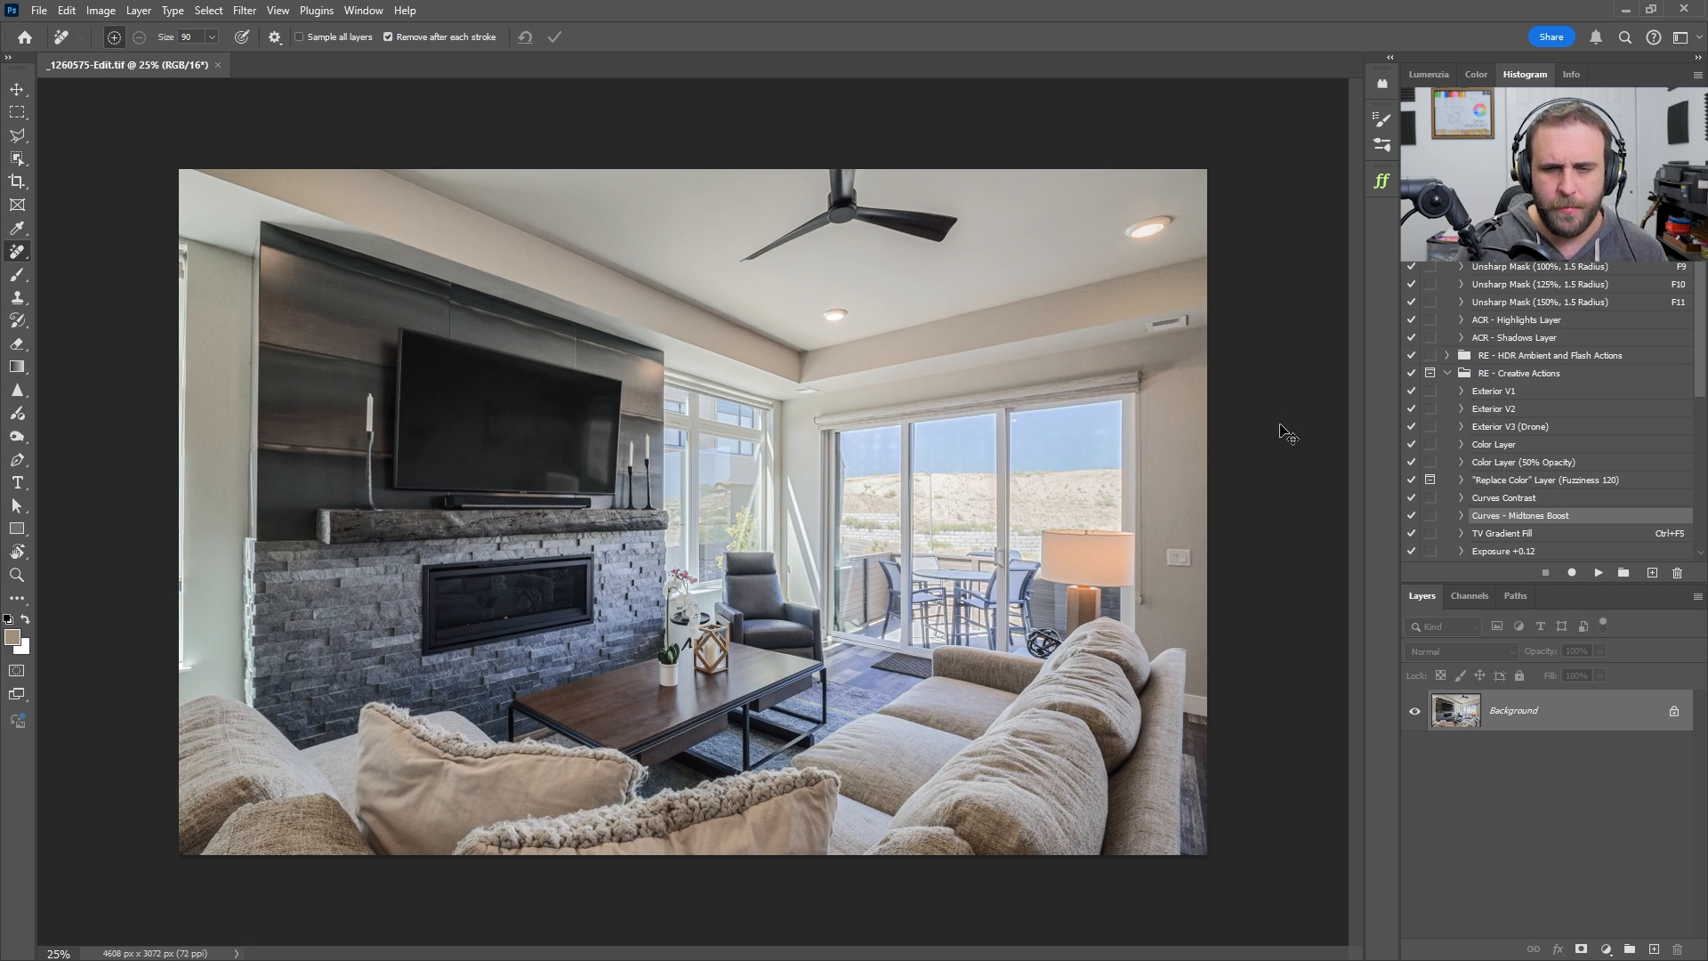
Examine the flattened living-room image at 66.7% along the ceiling, walls, windows and fireplace wall
key("ctrl+plus")
key("ctrl+plus")
key("ctrl+plus")
left_click_drag(845, 253, 822, 524)
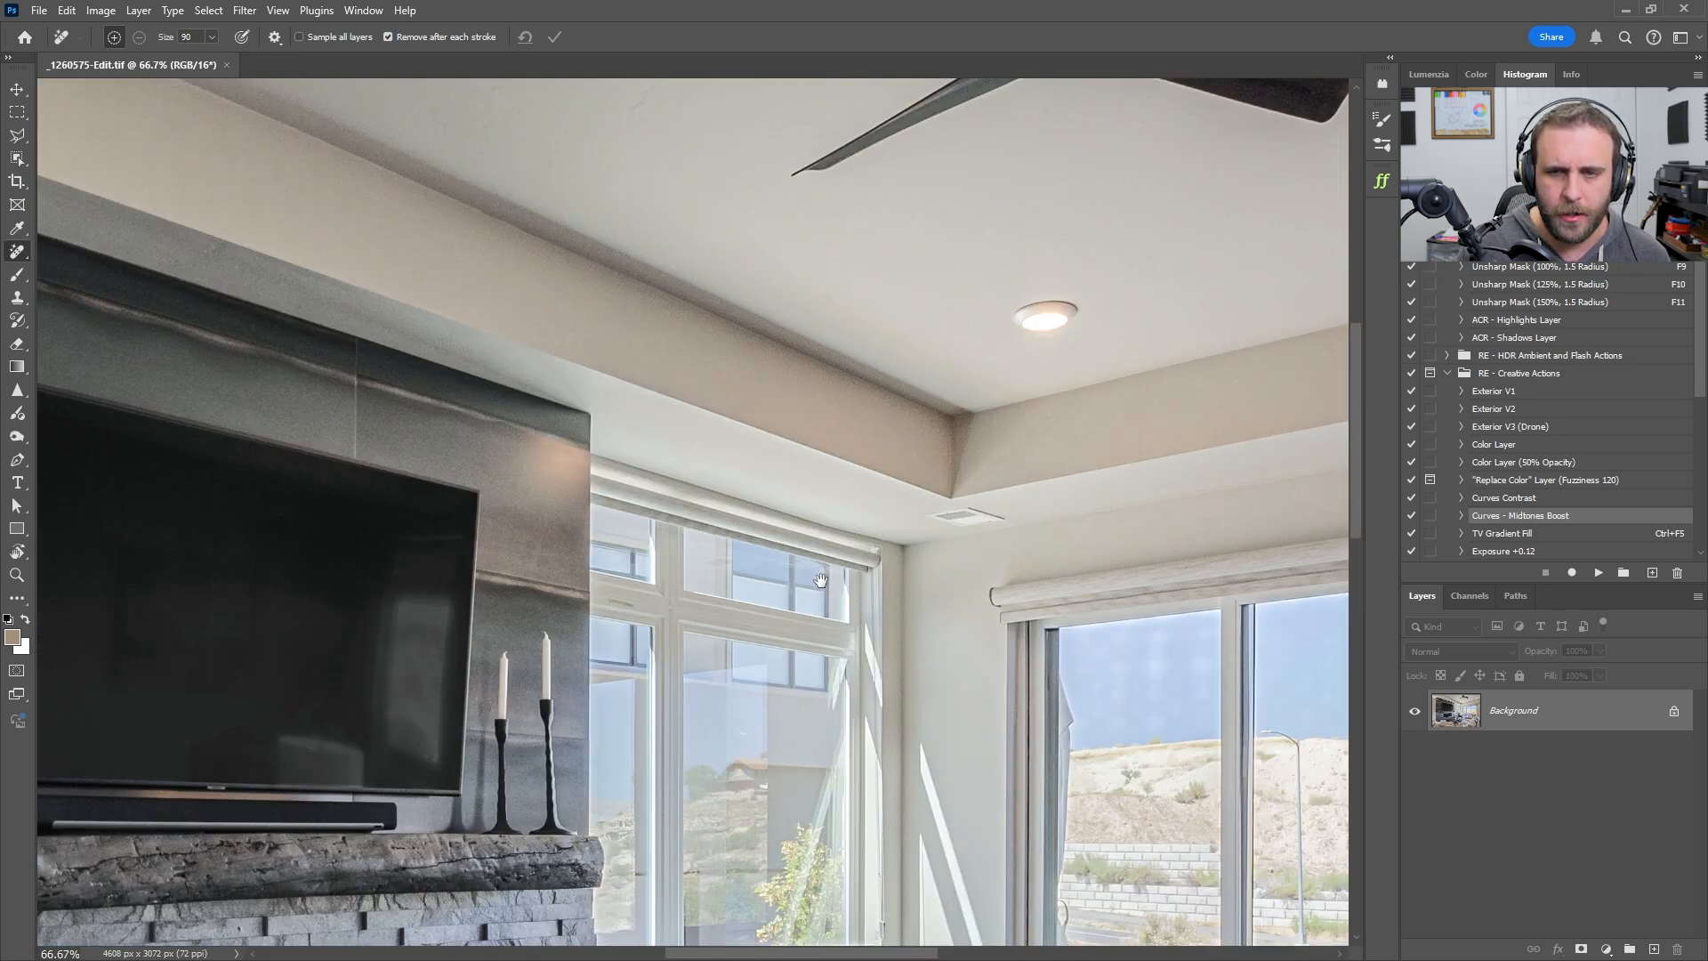
left_click_drag(978, 440, 823, 307)
left_click_drag(916, 281, 602, 526)
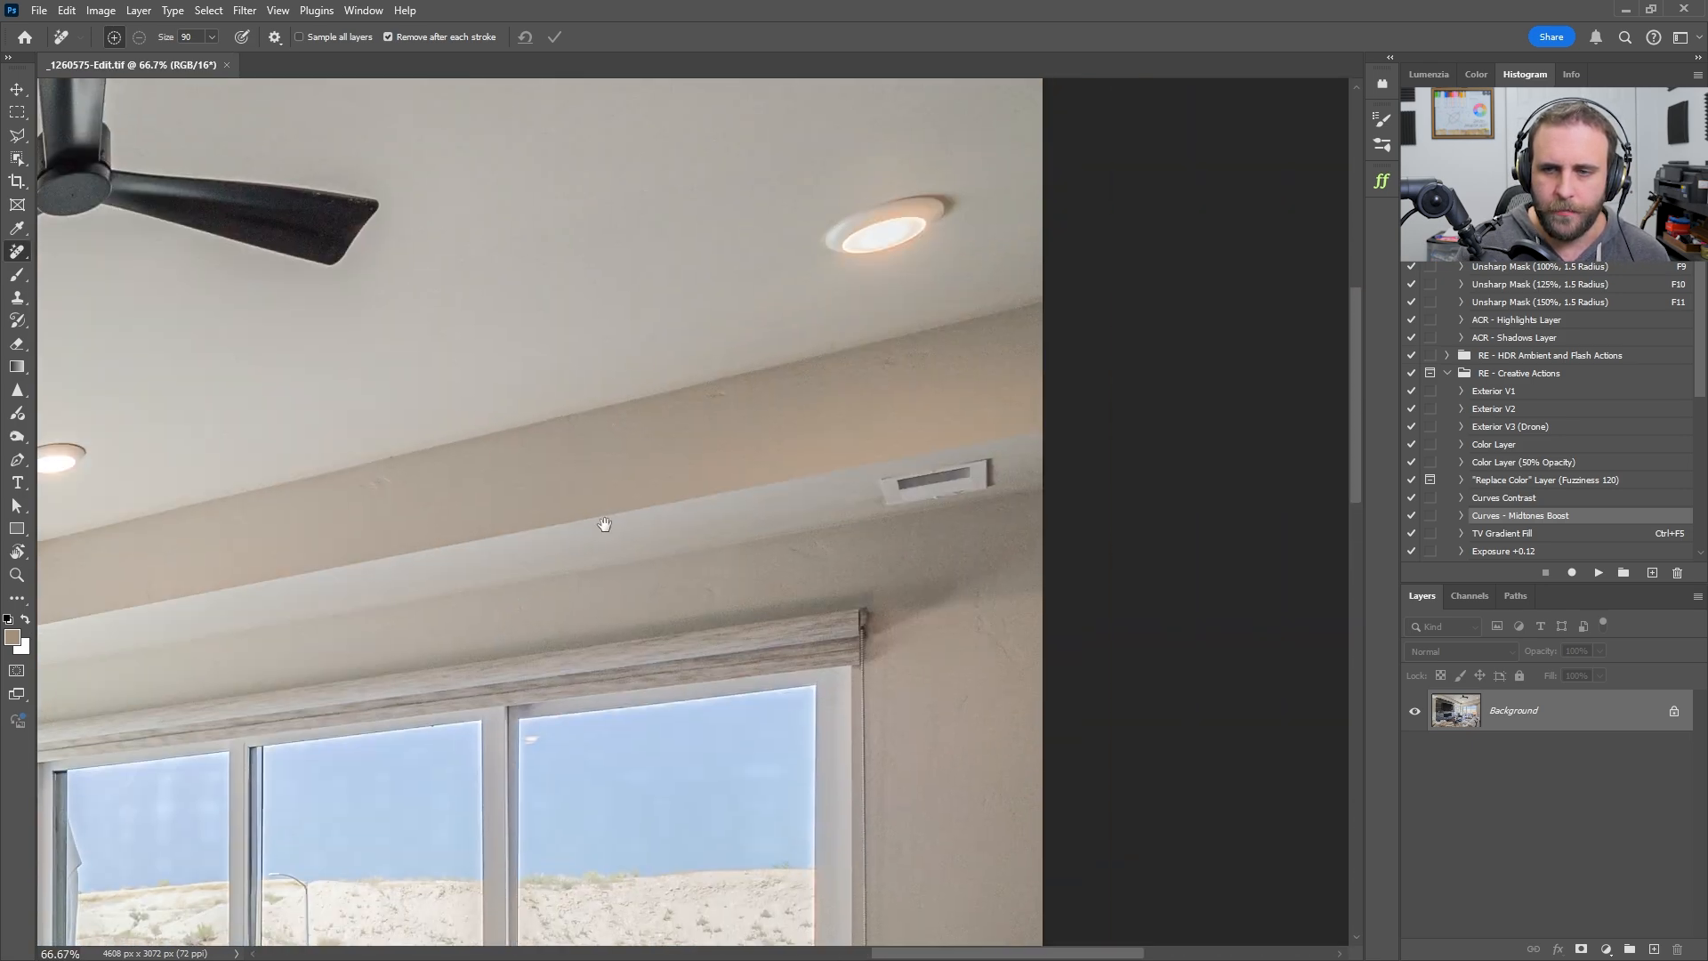
left_click_drag(1053, 560, 1423, 387)
left_click_drag(515, 564, 1218, 499)
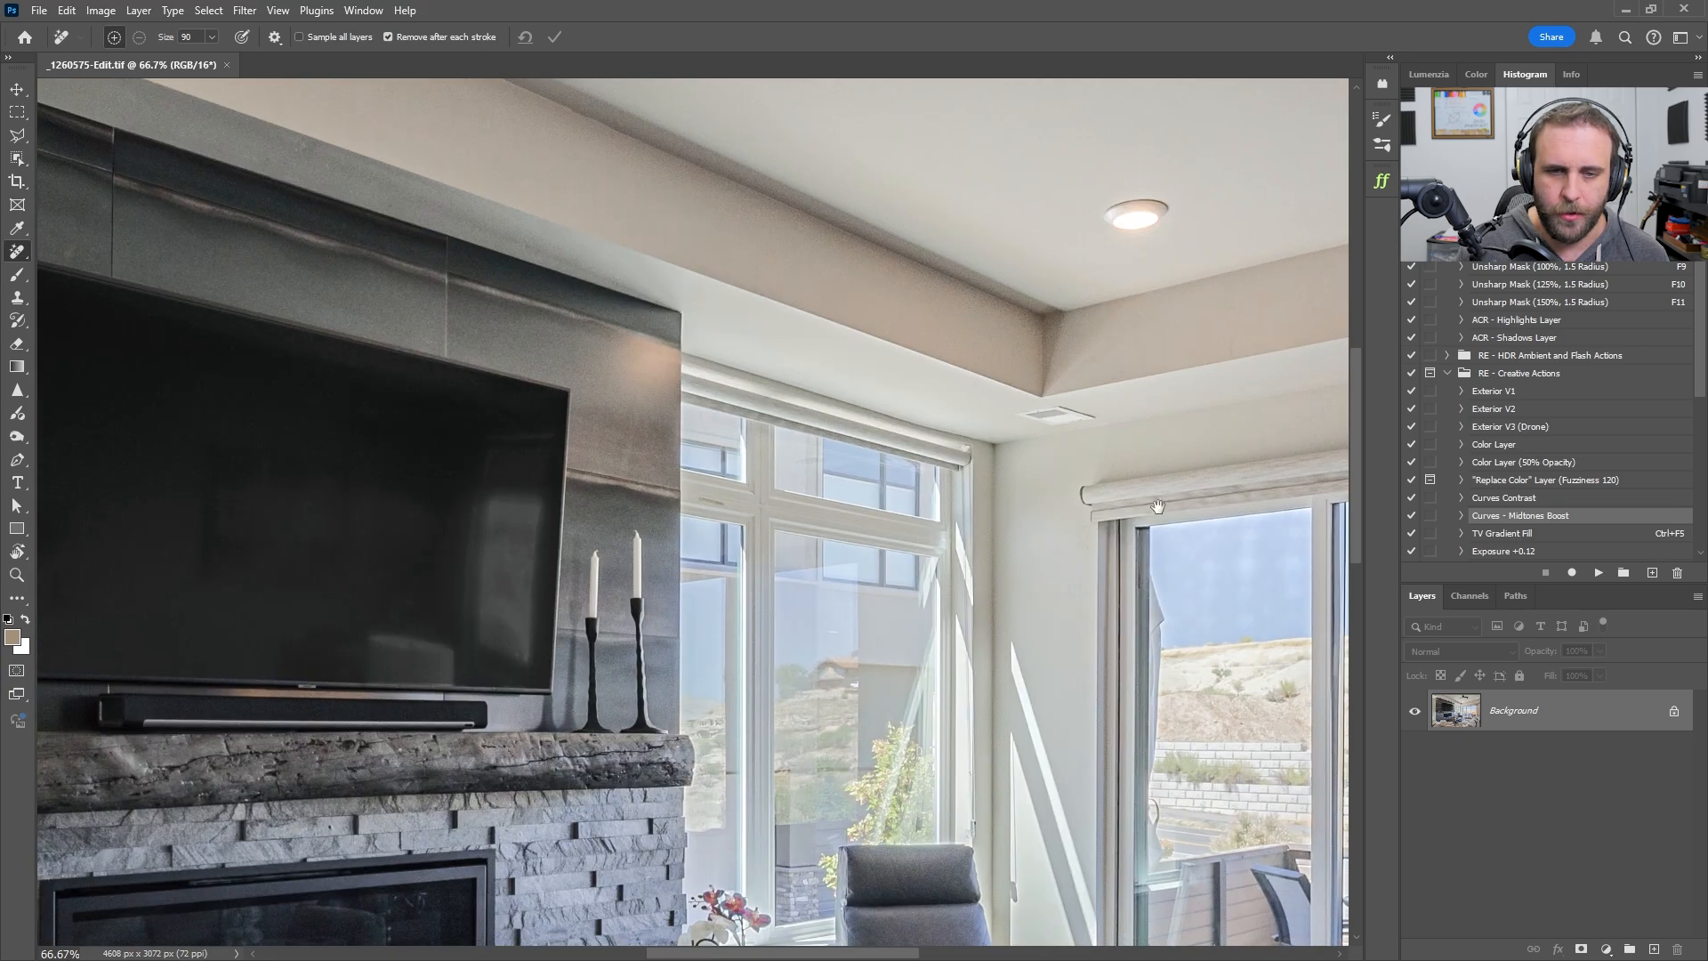
left_click_drag(605, 351, 1255, 600)
left_click_drag(993, 656, 602, 537)
left_click_drag(791, 418, 725, 355)
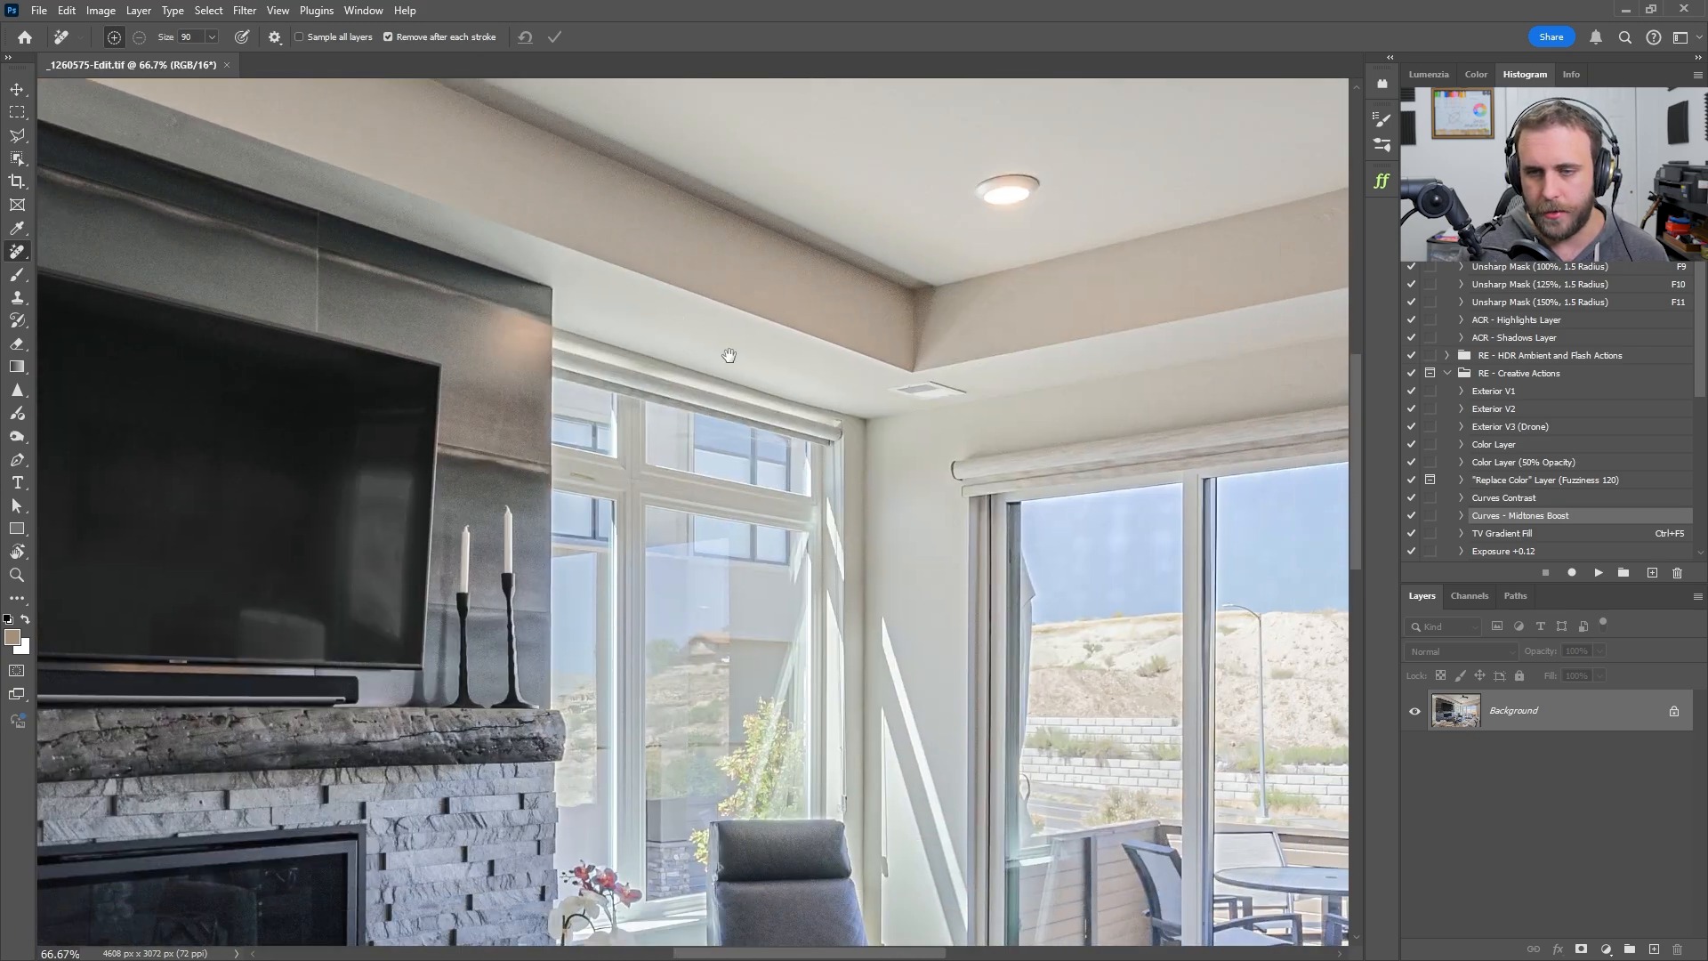
left_click_drag(1099, 396, 1076, 369)
scroll(1076, 369, "down", 3)
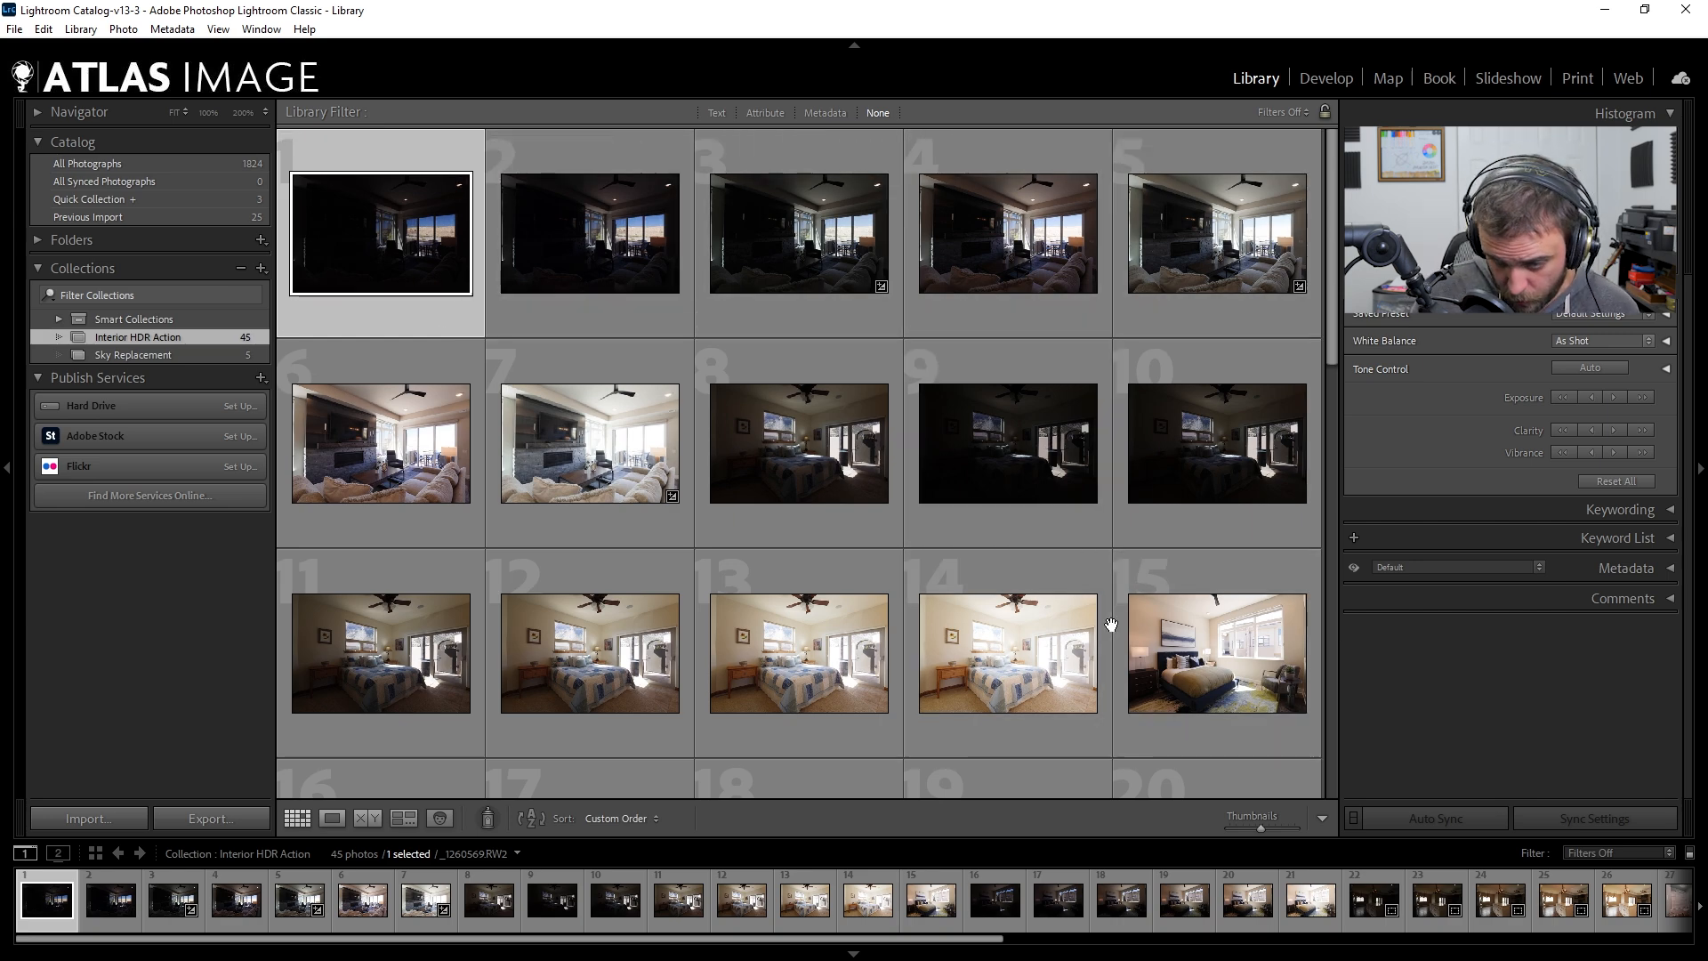
Switch to Lightroom Classic and look through the bracketed photos of the Interior HDR Action collection
scroll(1112, 620, "down", 3)
scroll(1225, 604, "down", 4)
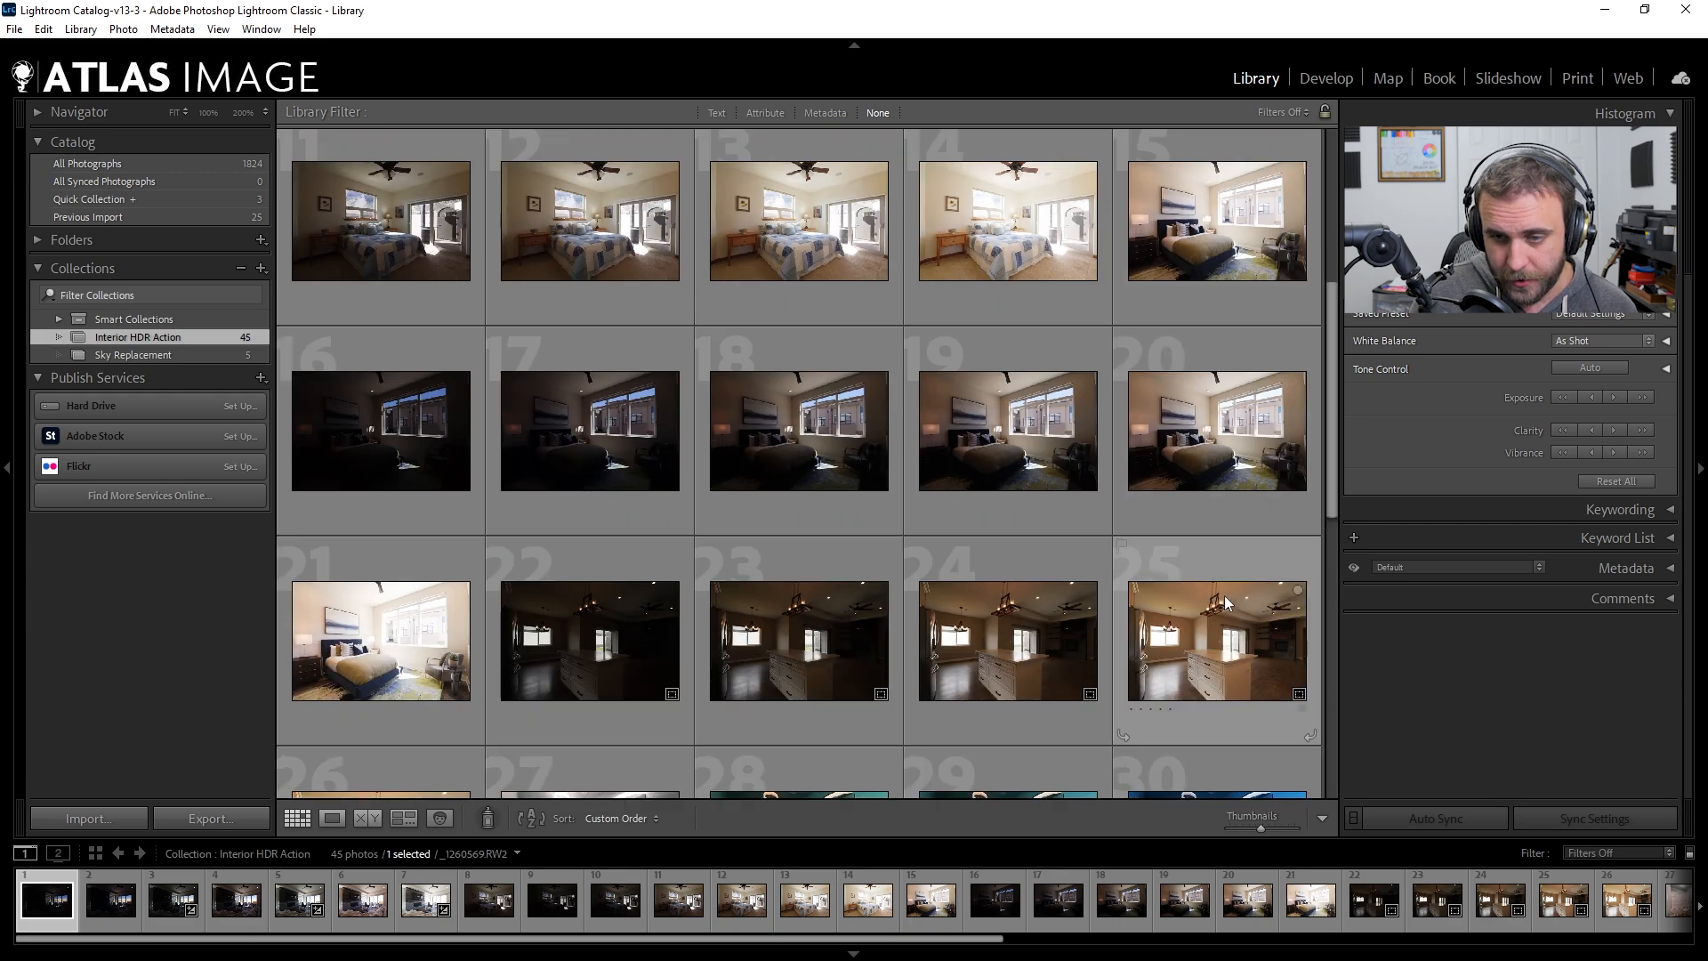
left_click(606, 287)
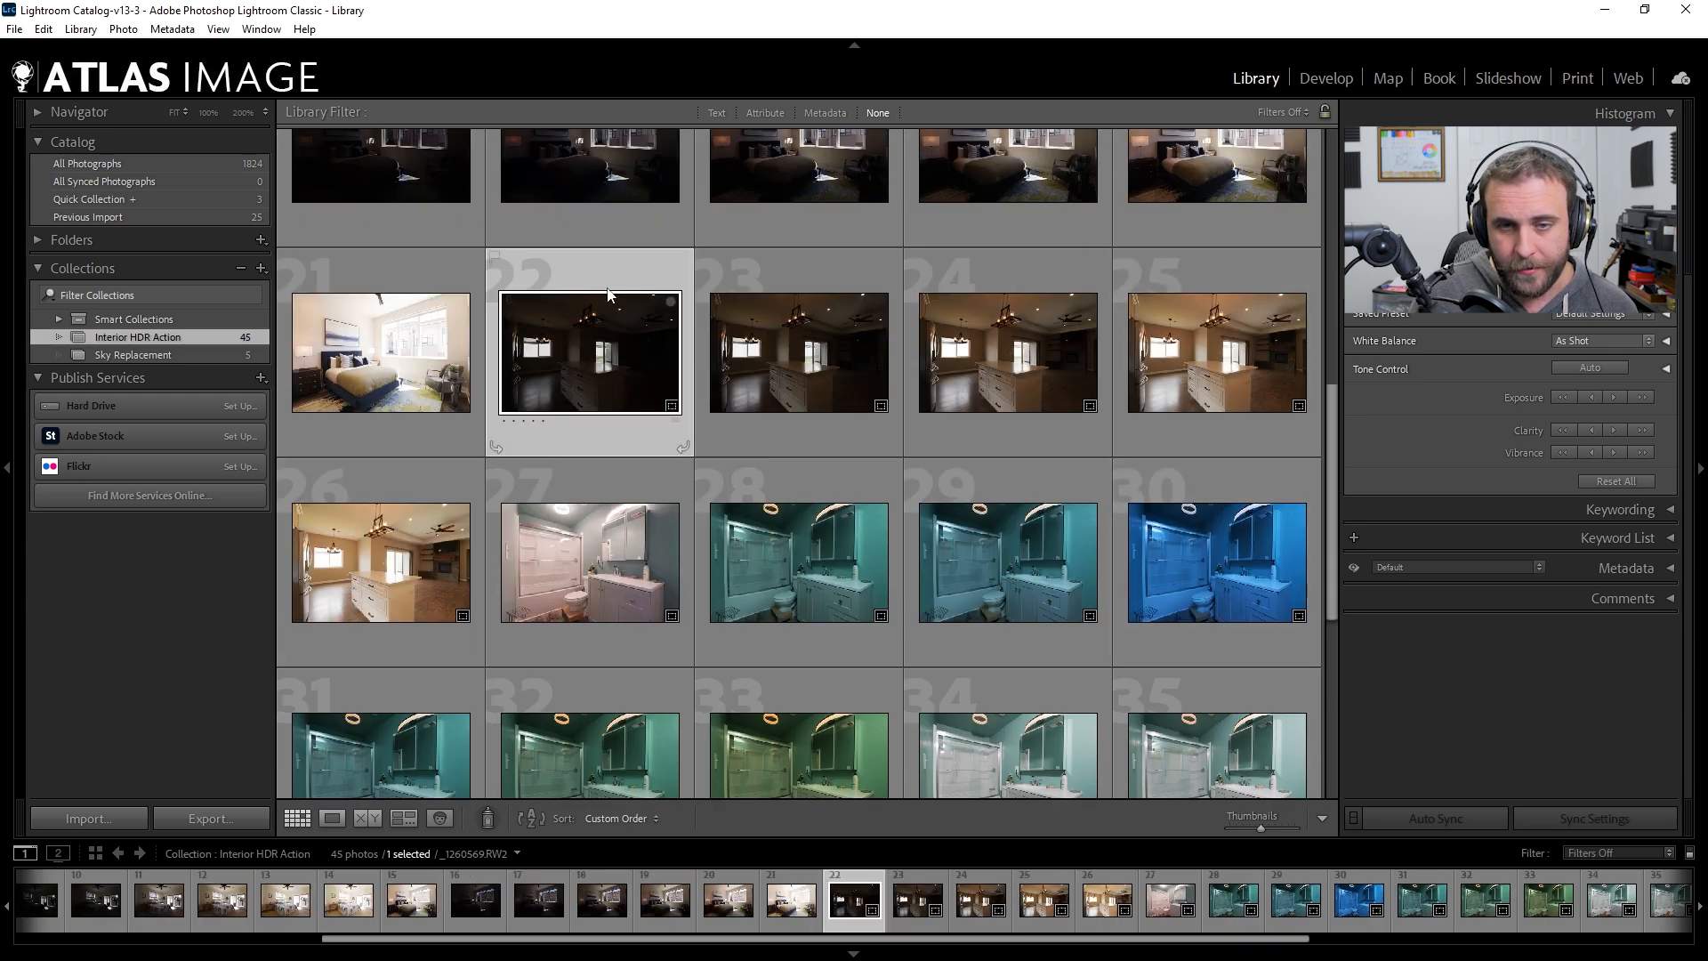
scroll(1176, 414, "down", 5)
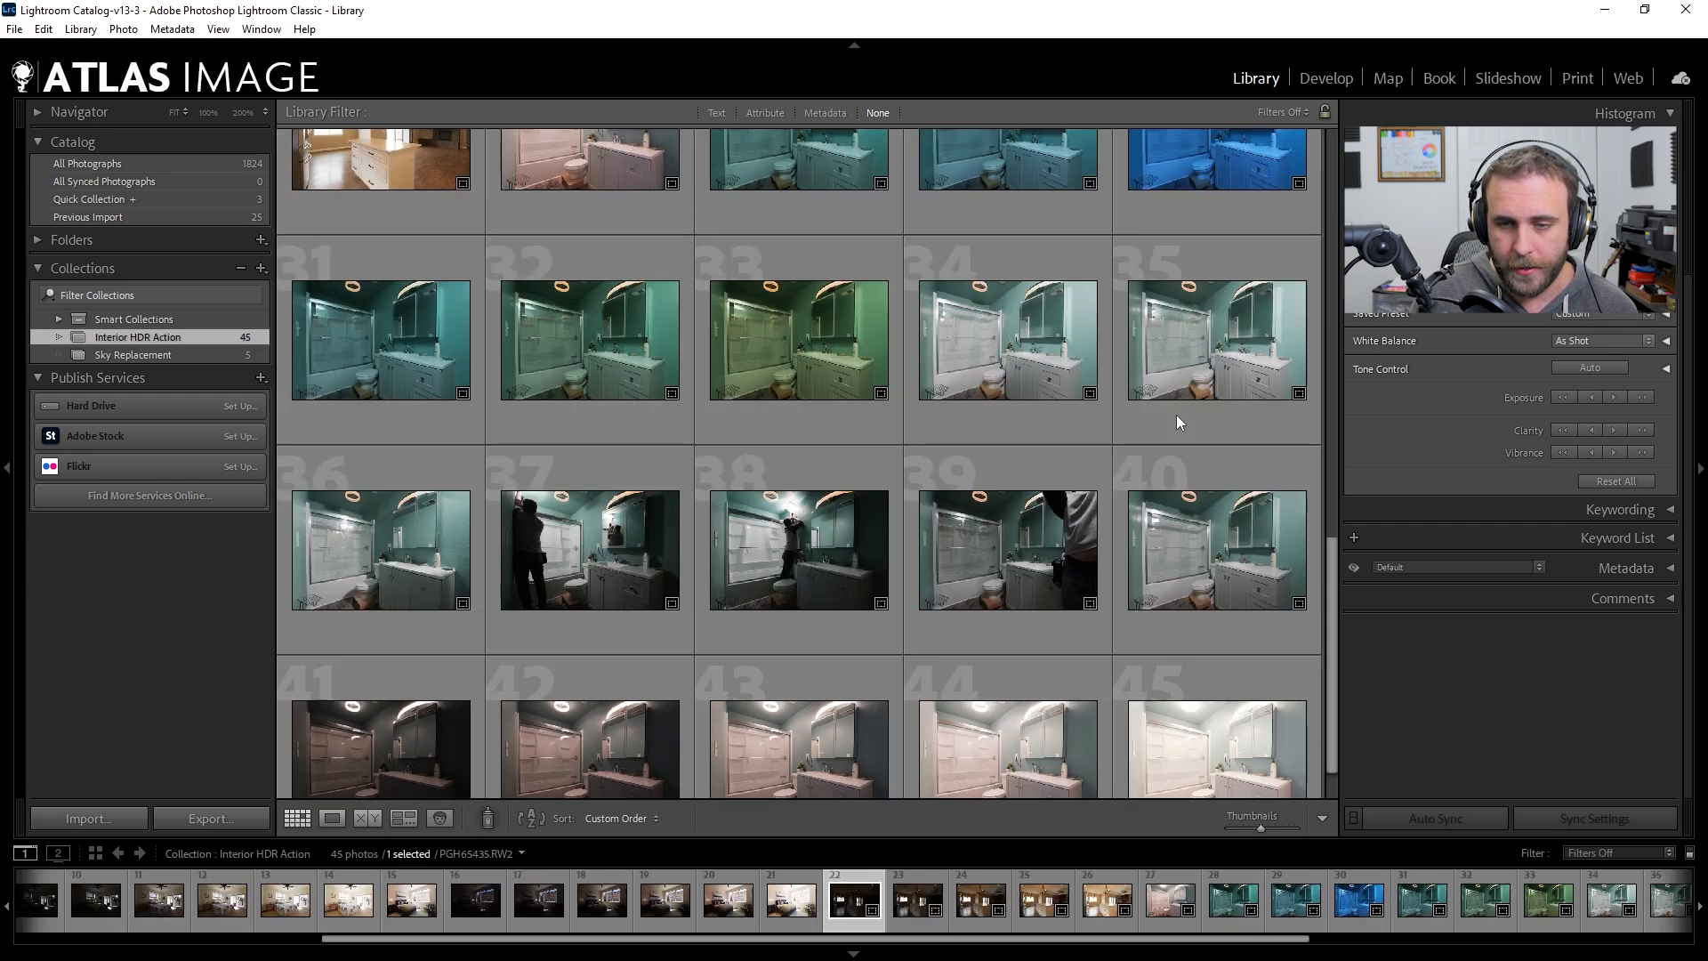
scroll(1235, 601, "up", 12)
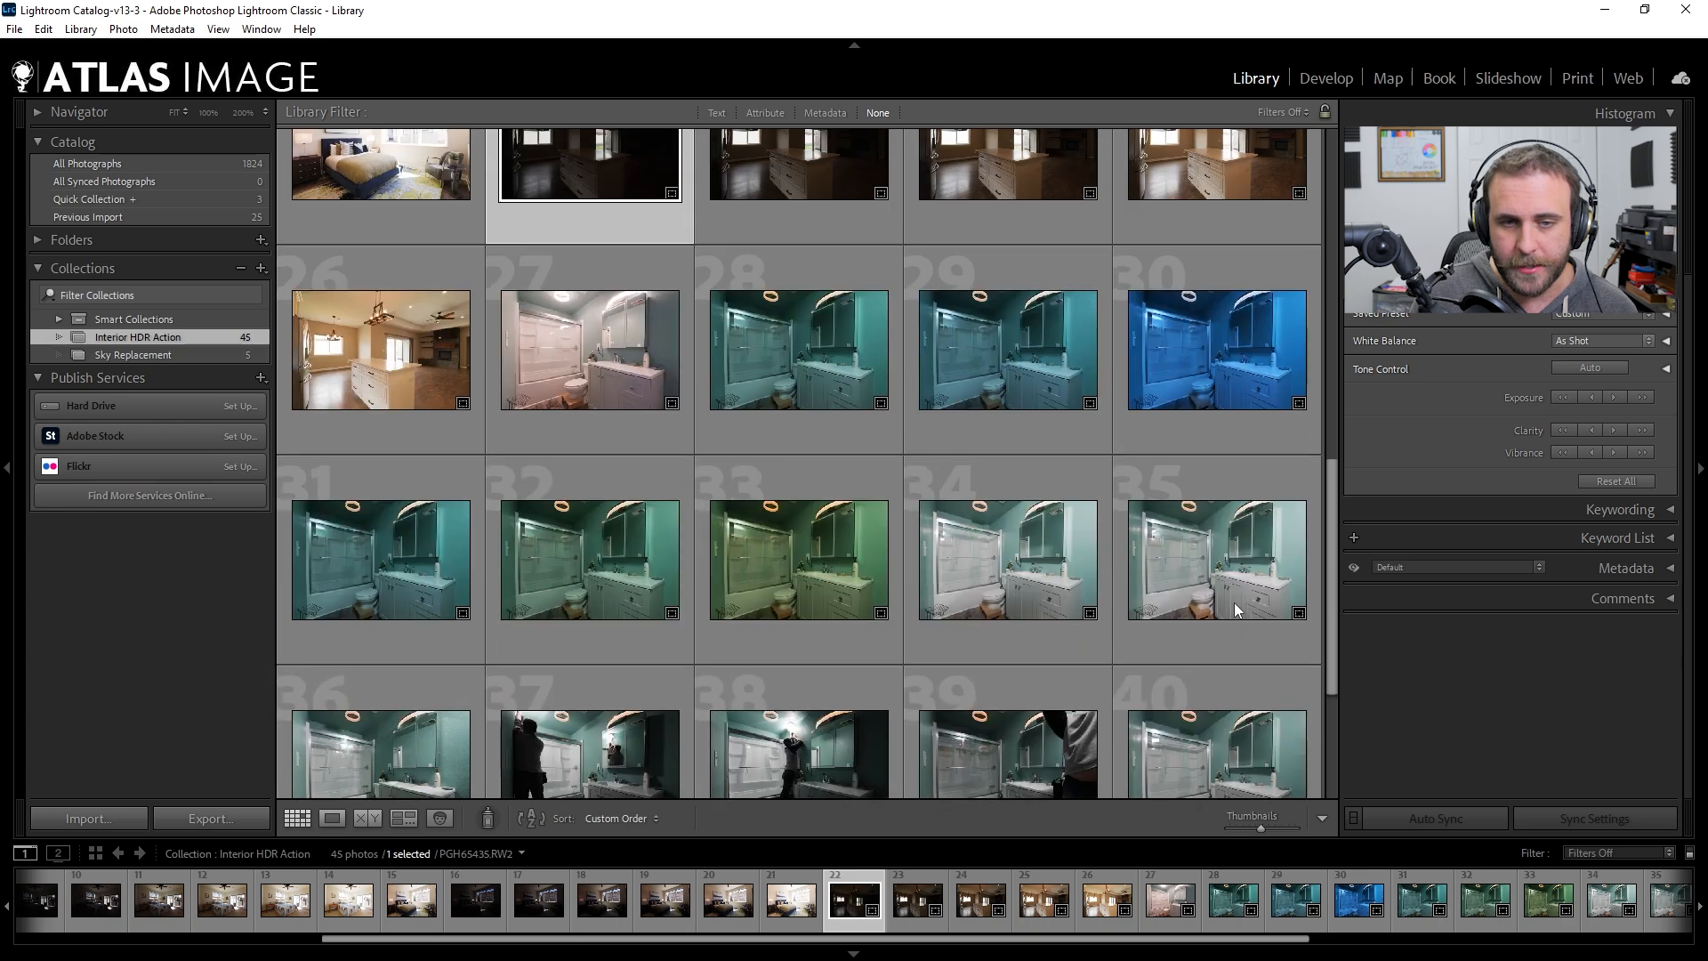
scroll(1226, 591, "up", 1)
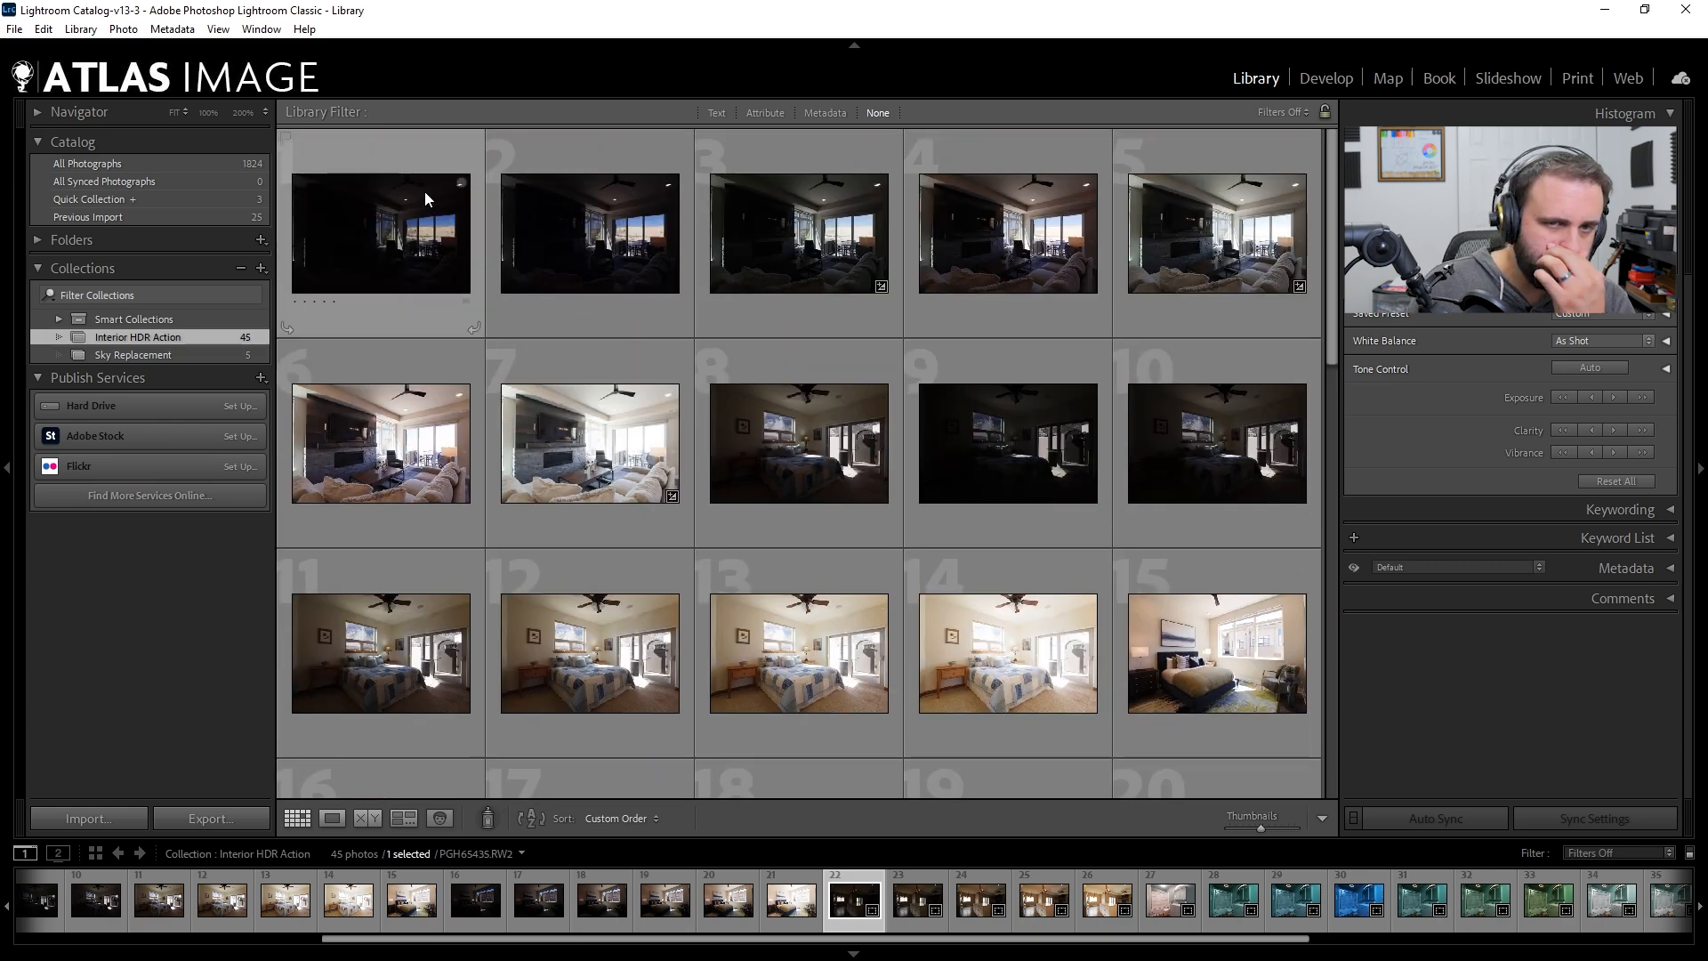
Look through the seven living-room exposures one by one at full view, from darkest to brightest
left_click(414, 149)
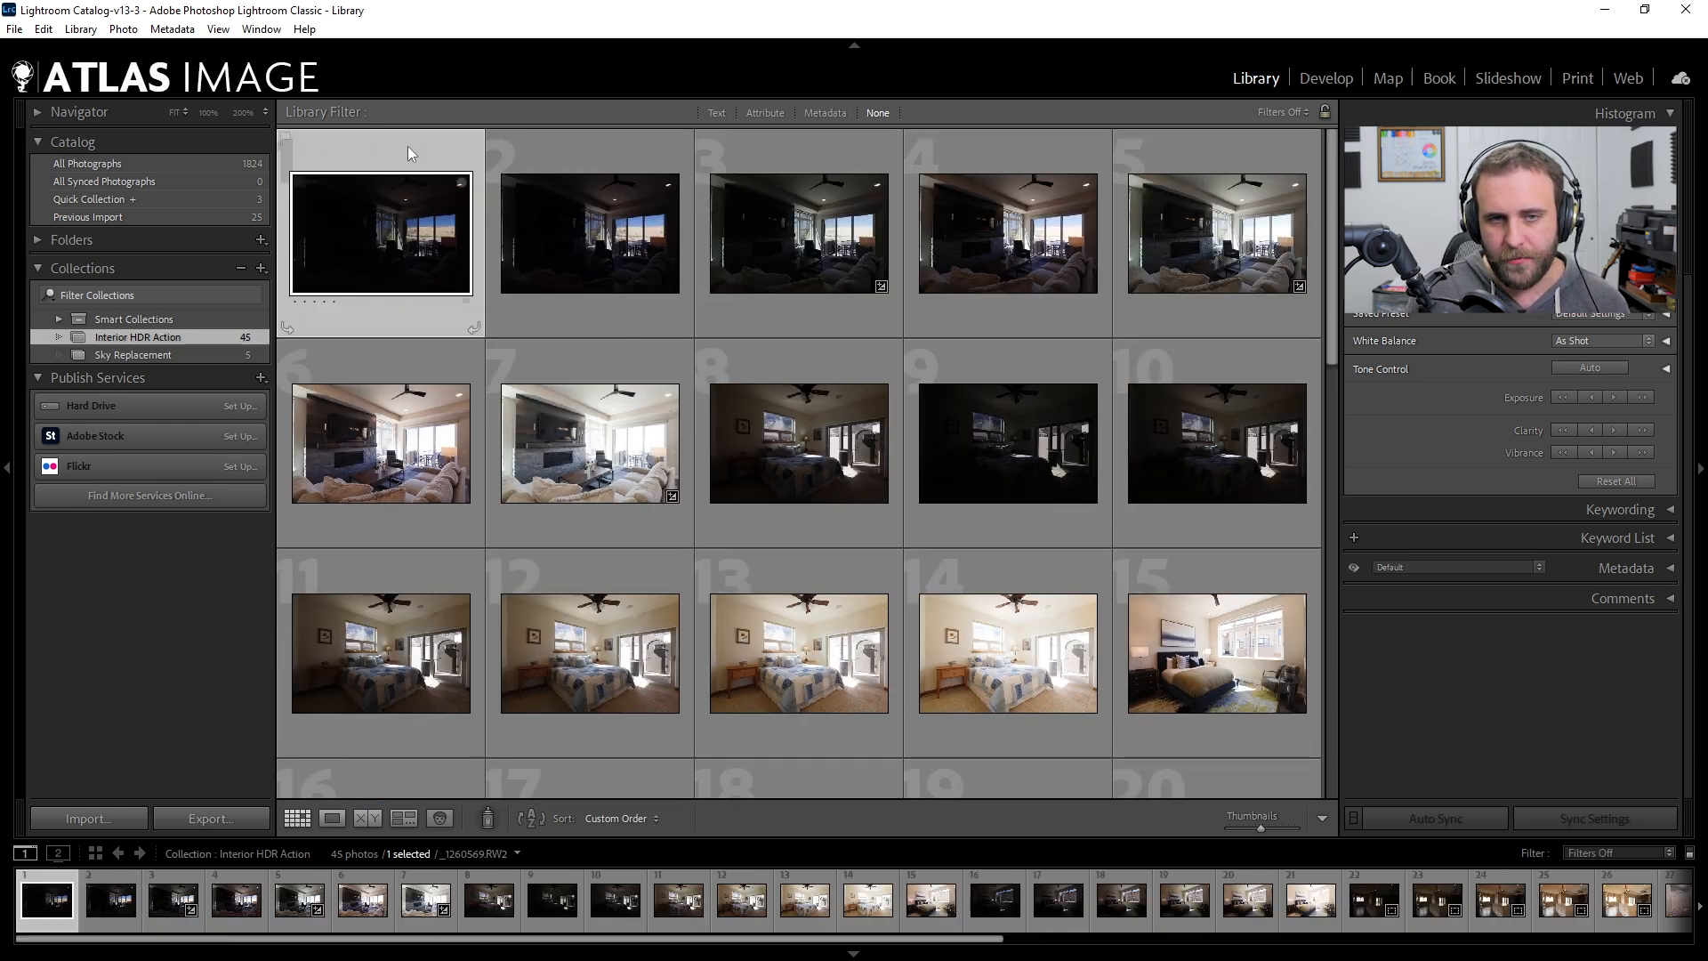
double_click(408, 146)
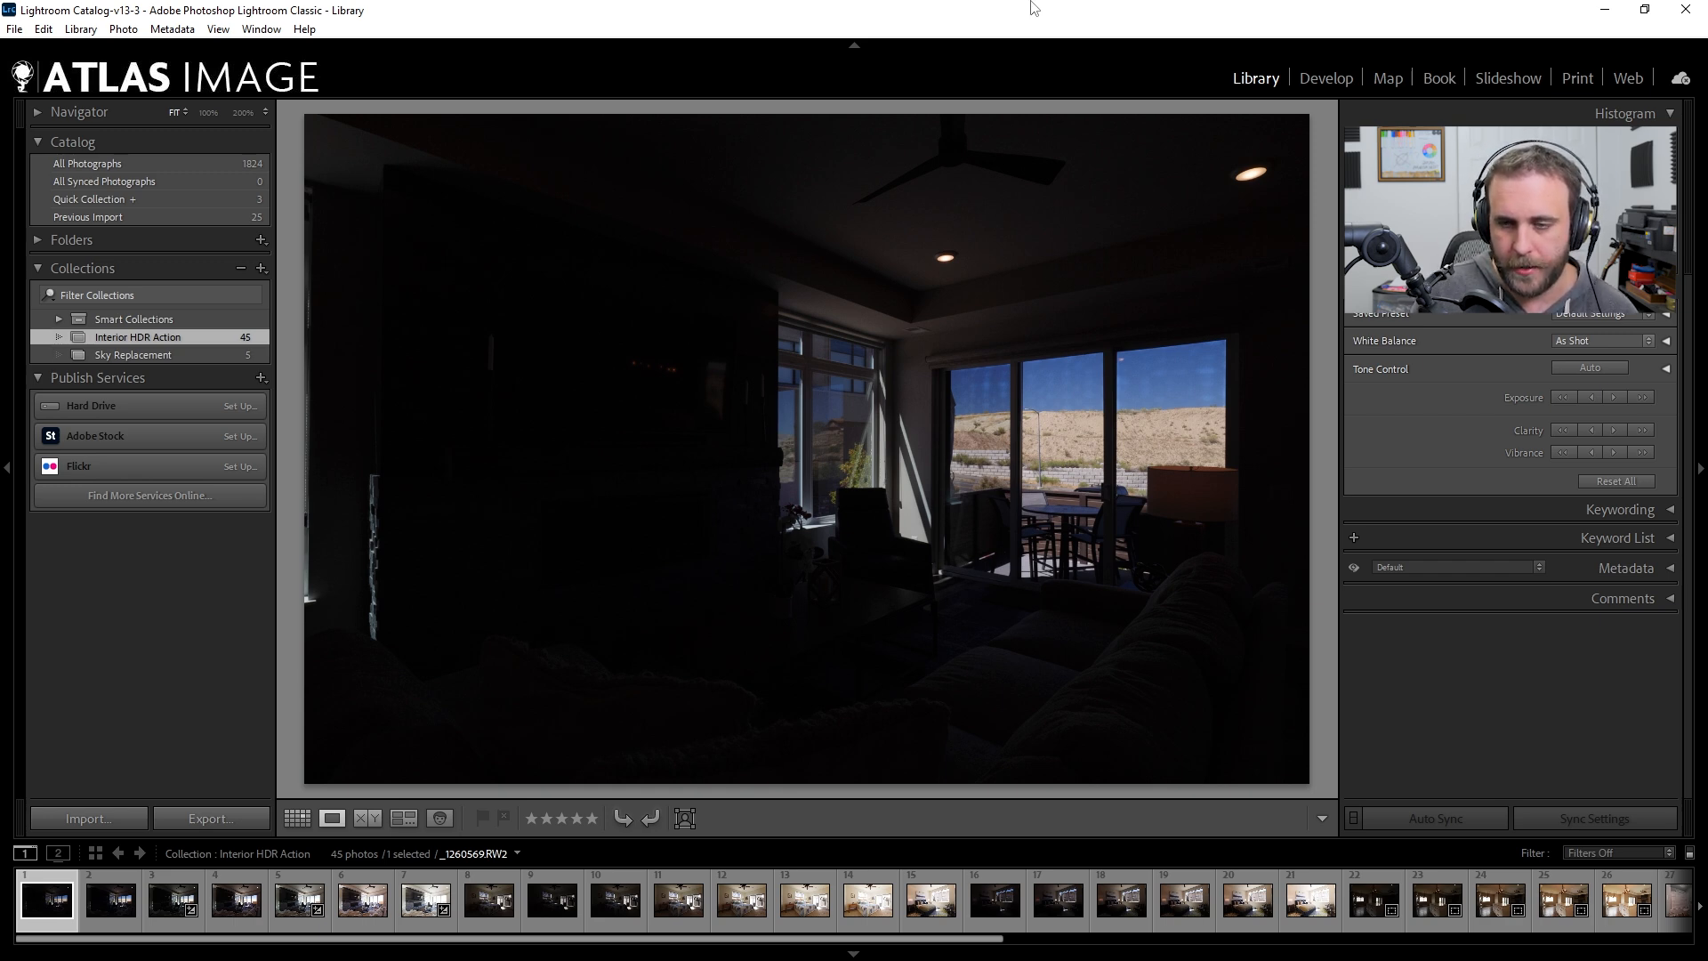
key("Right")
key("Right")
key("Right")
key("Right")
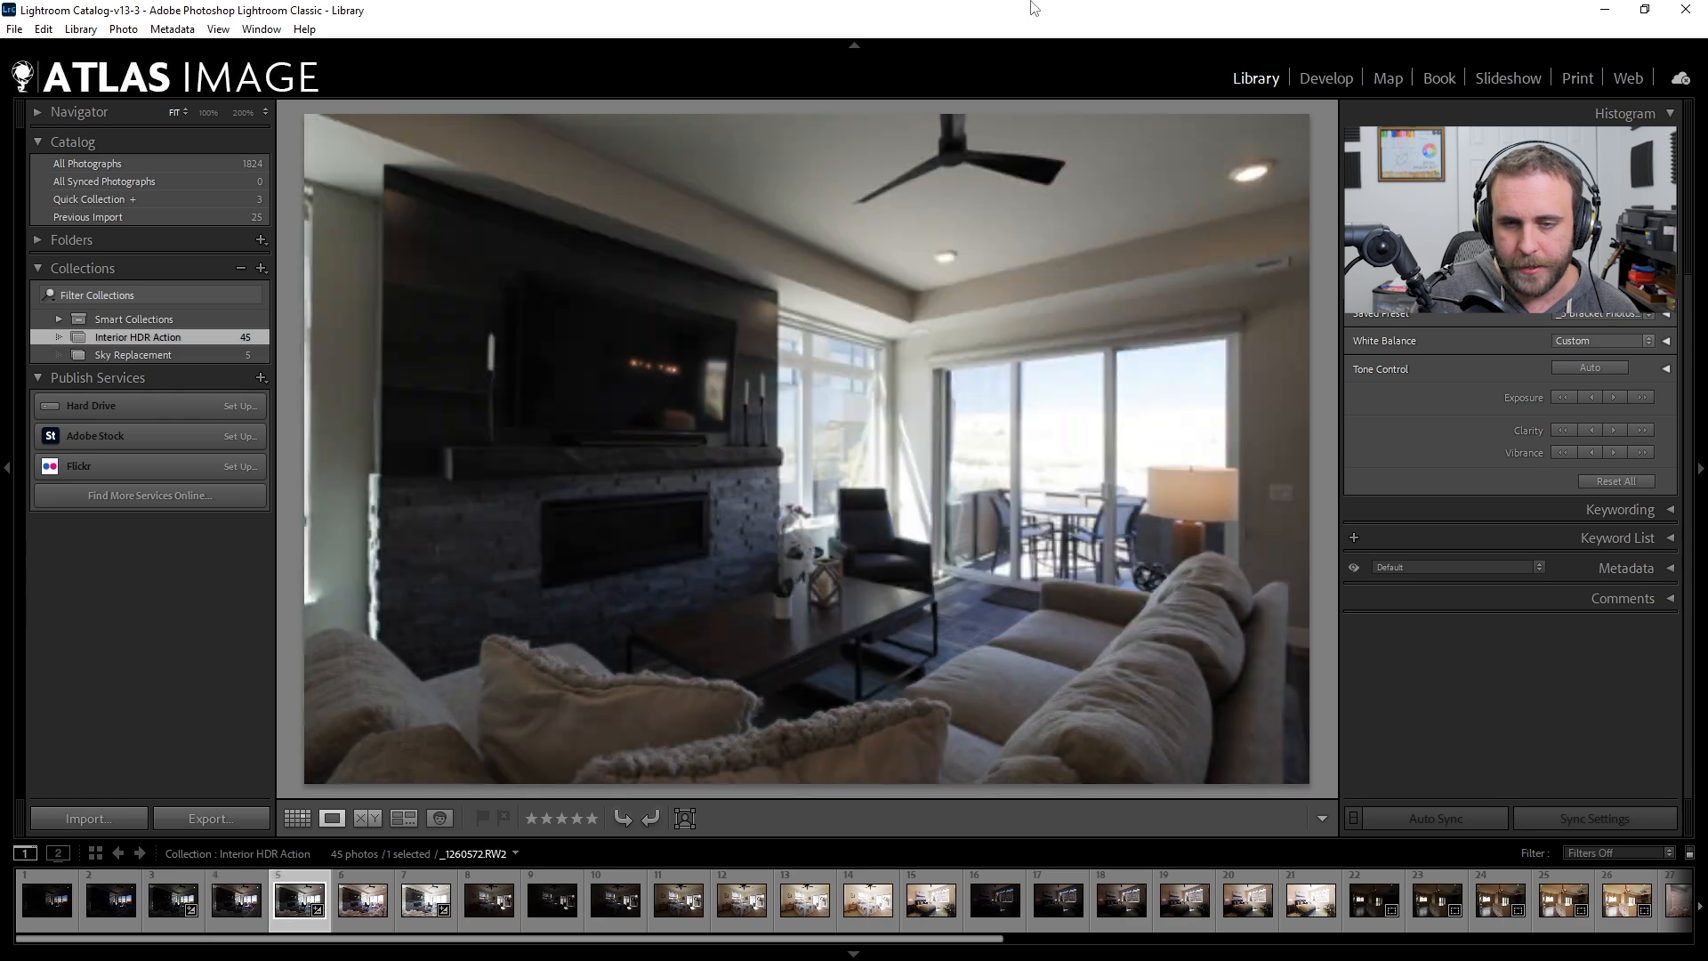
key("Right")
key("Right")
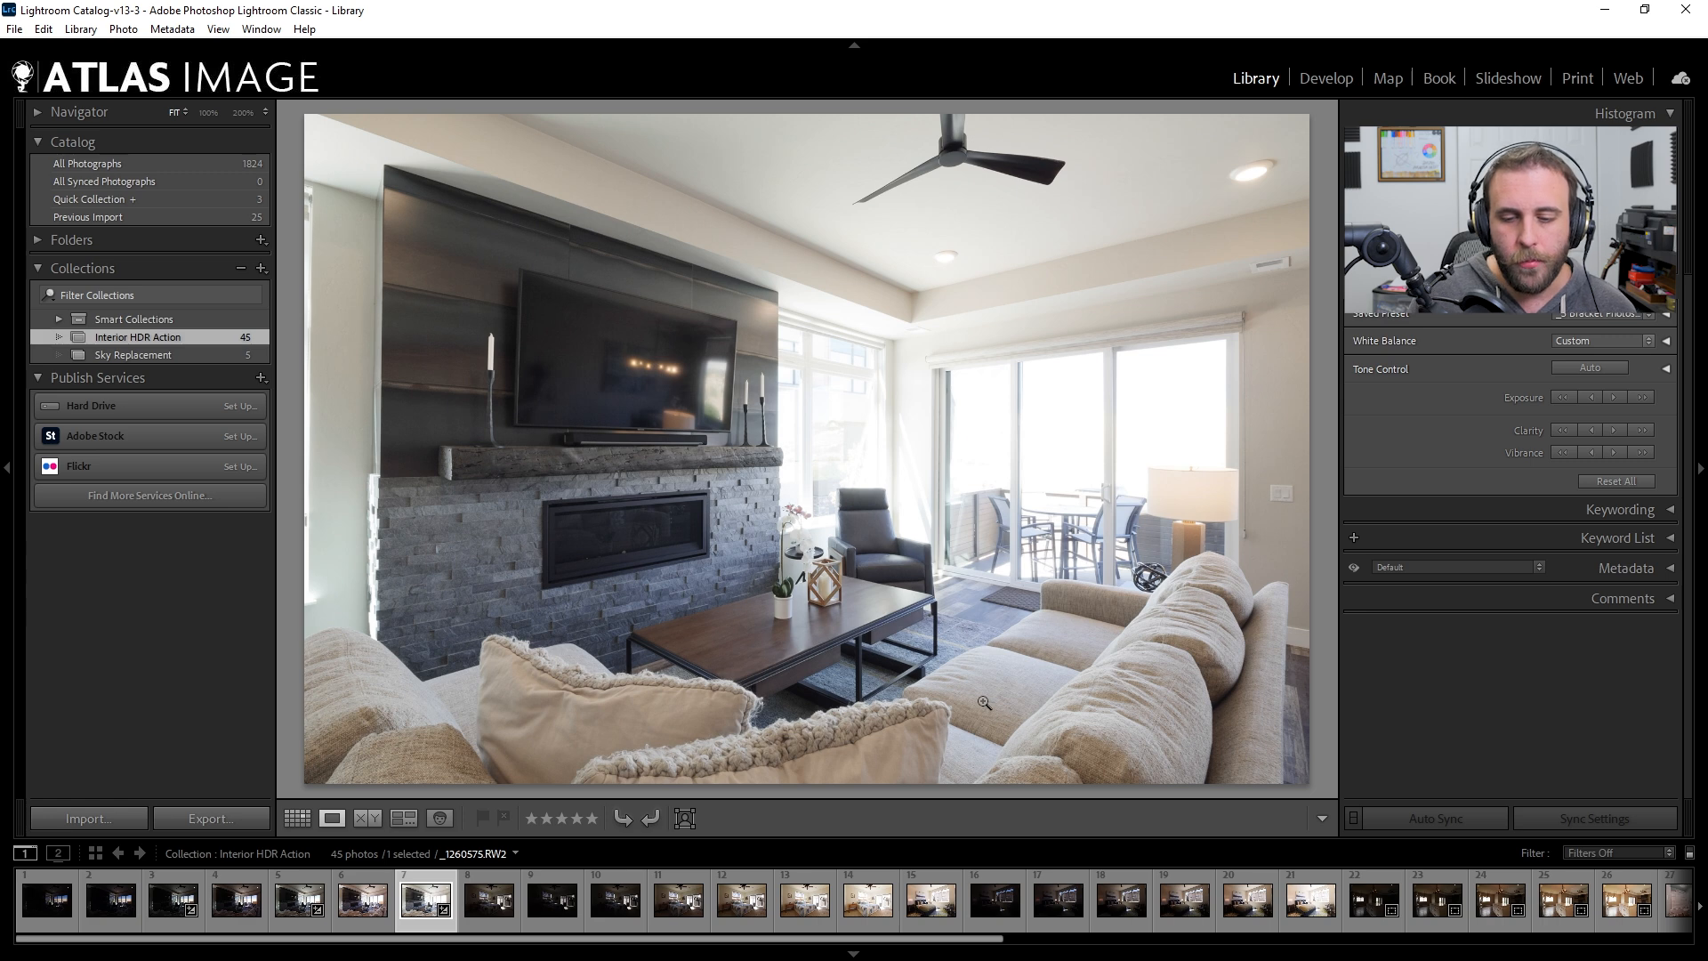
key("Right")
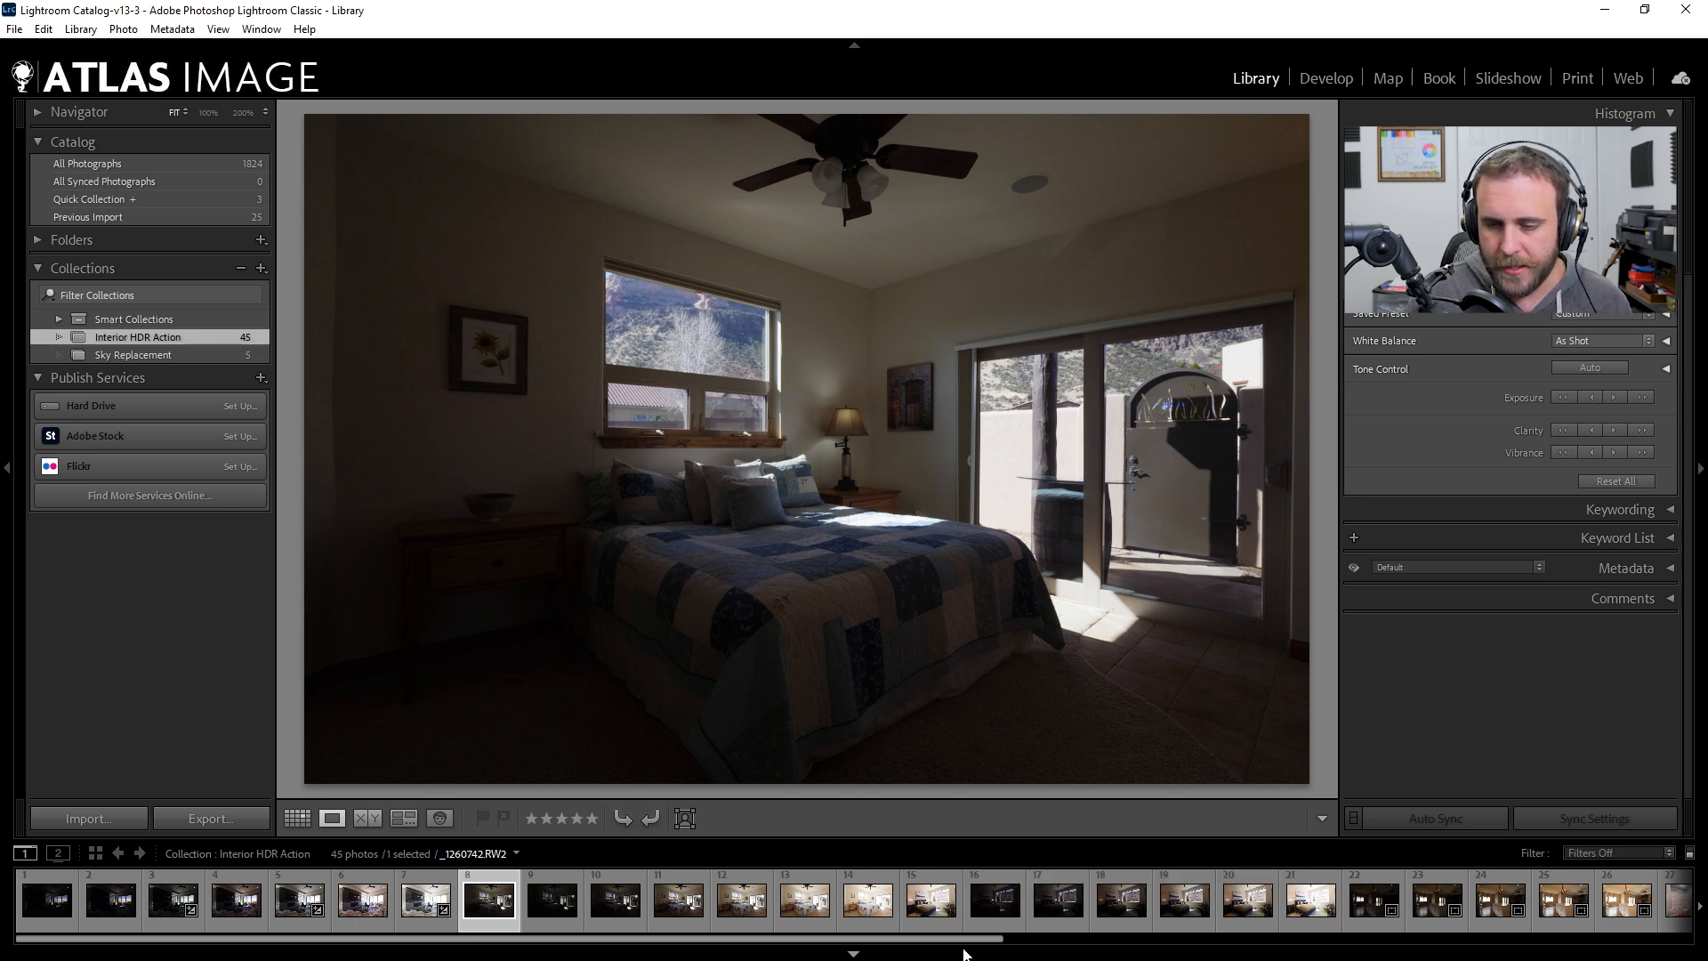
Select the third, fifth and seventh living-room exposures and compare the three selected brackets
left_click(47, 900)
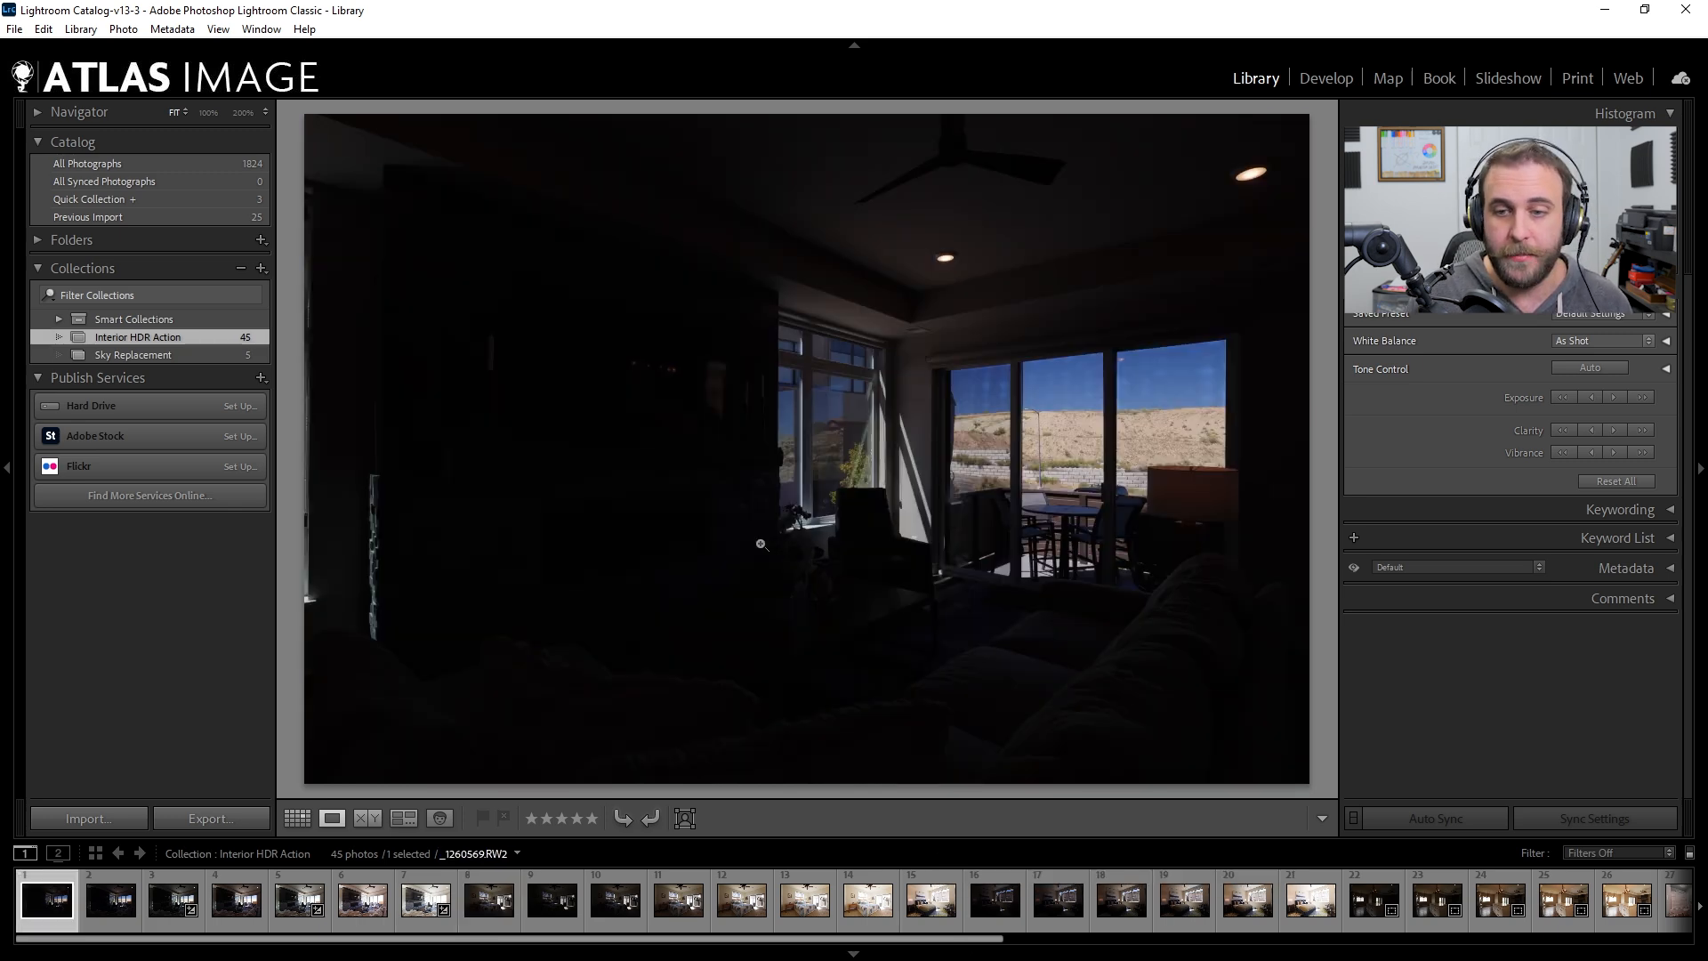
left_click(180, 885)
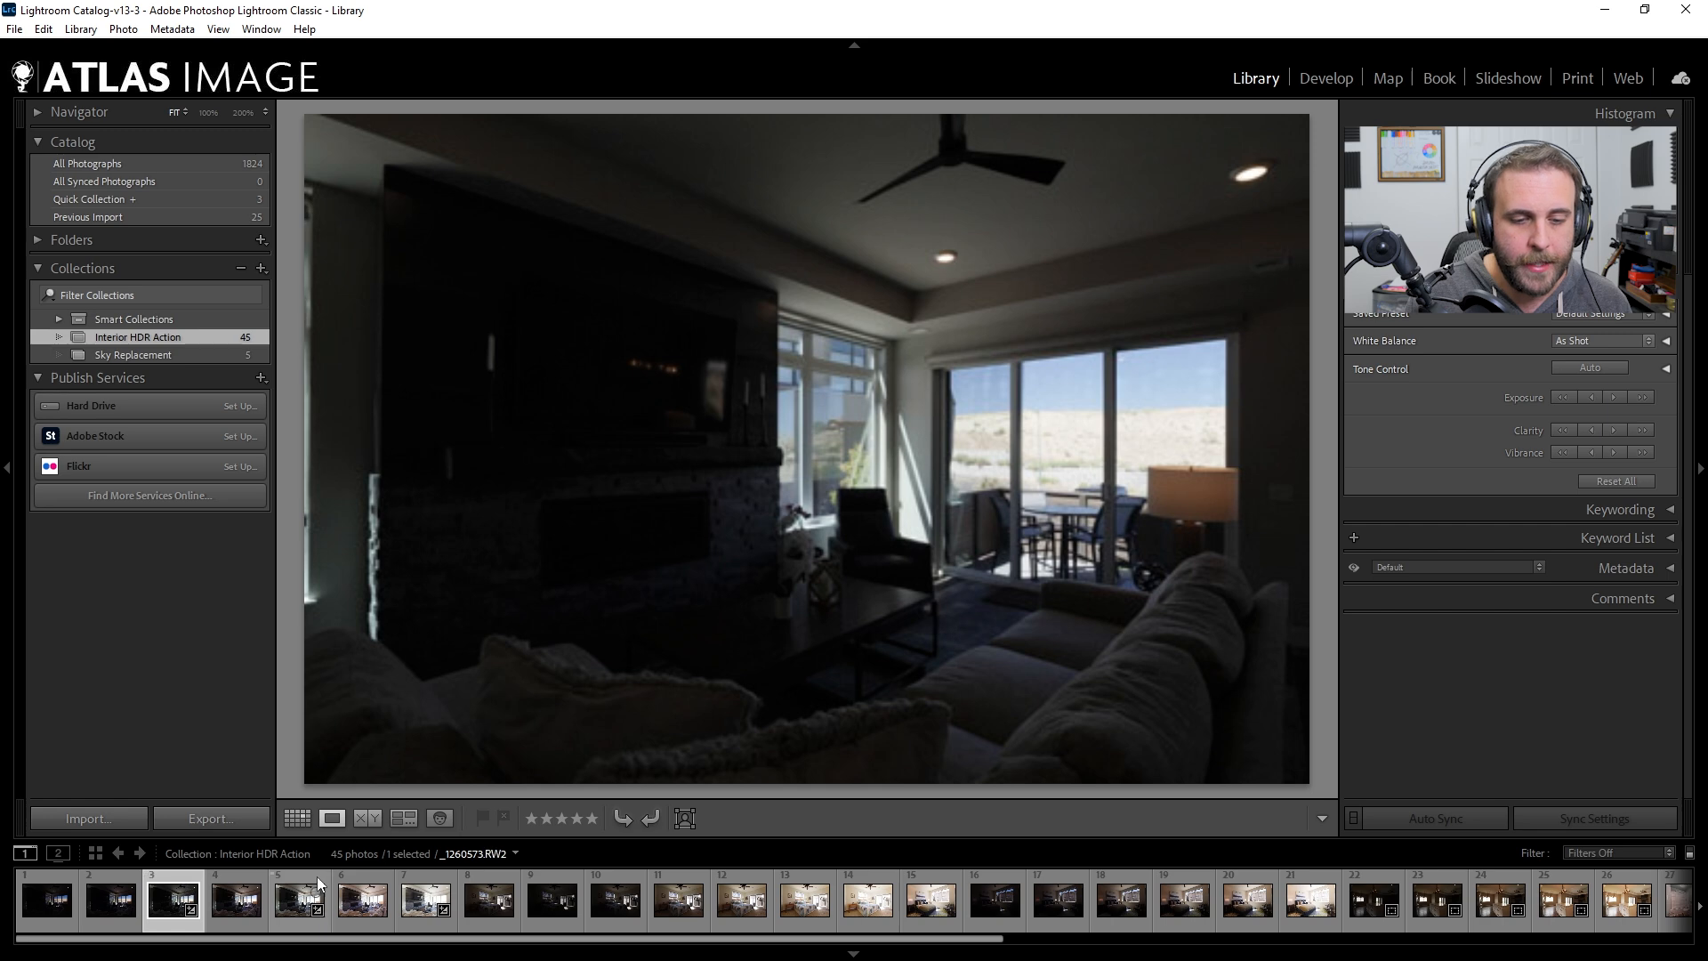
left_click(318, 883, "ctrl")
left_click(431, 885, "ctrl")
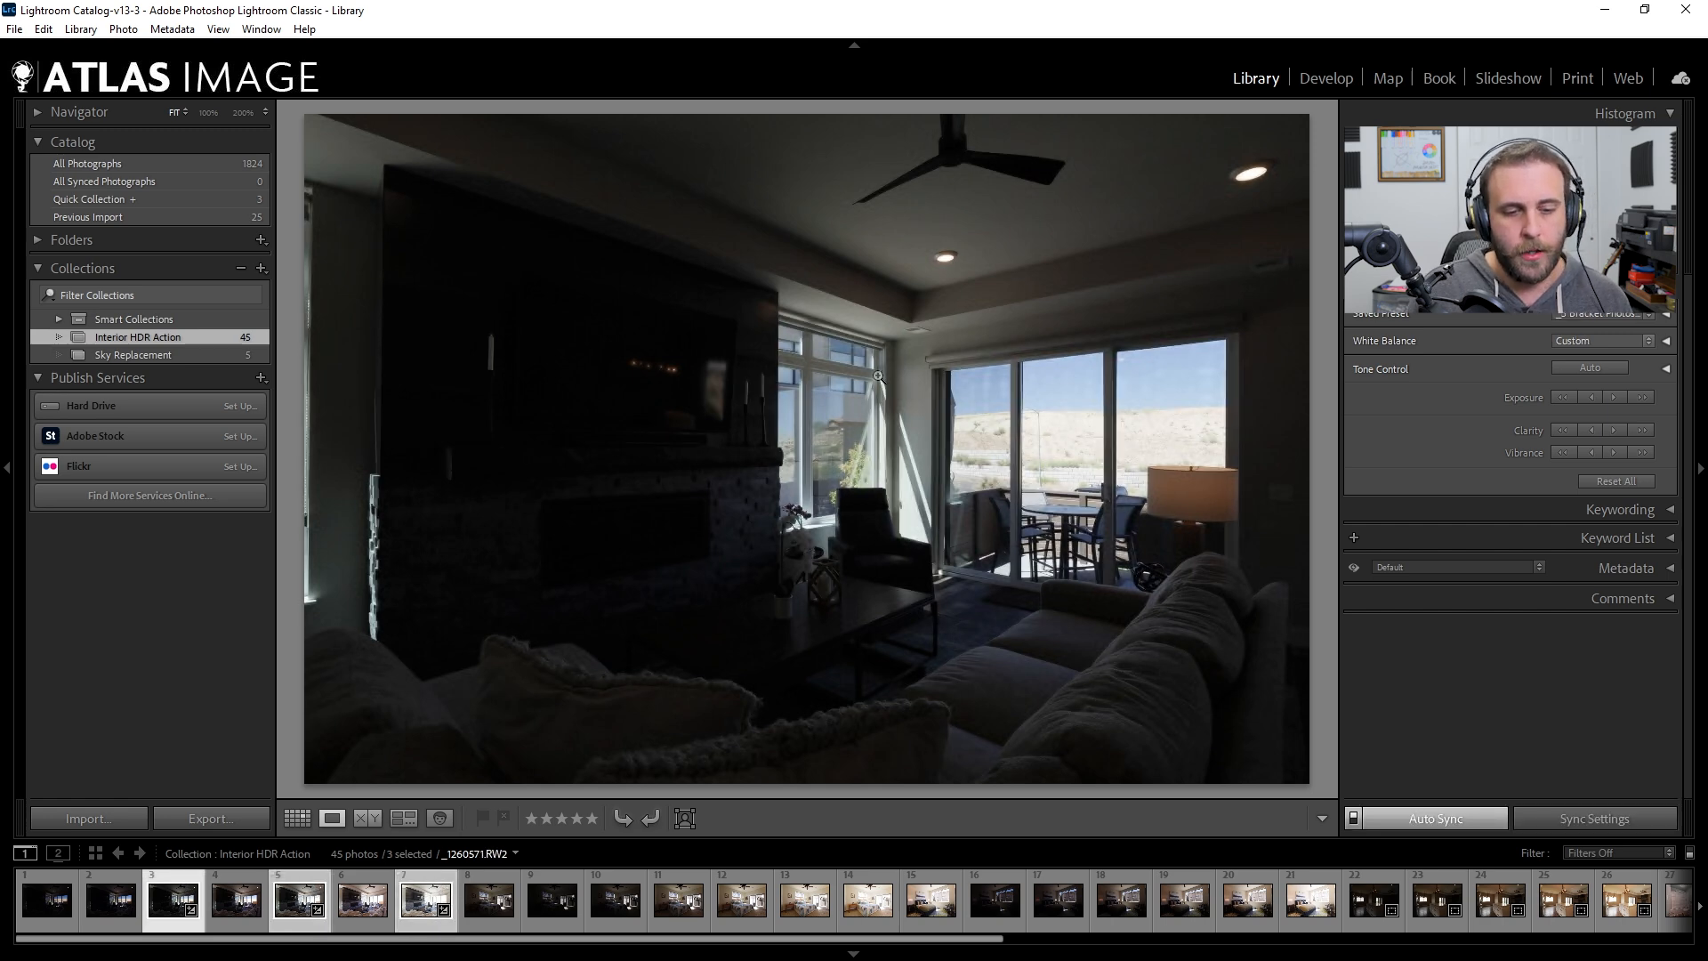
key("Right")
key("Right")
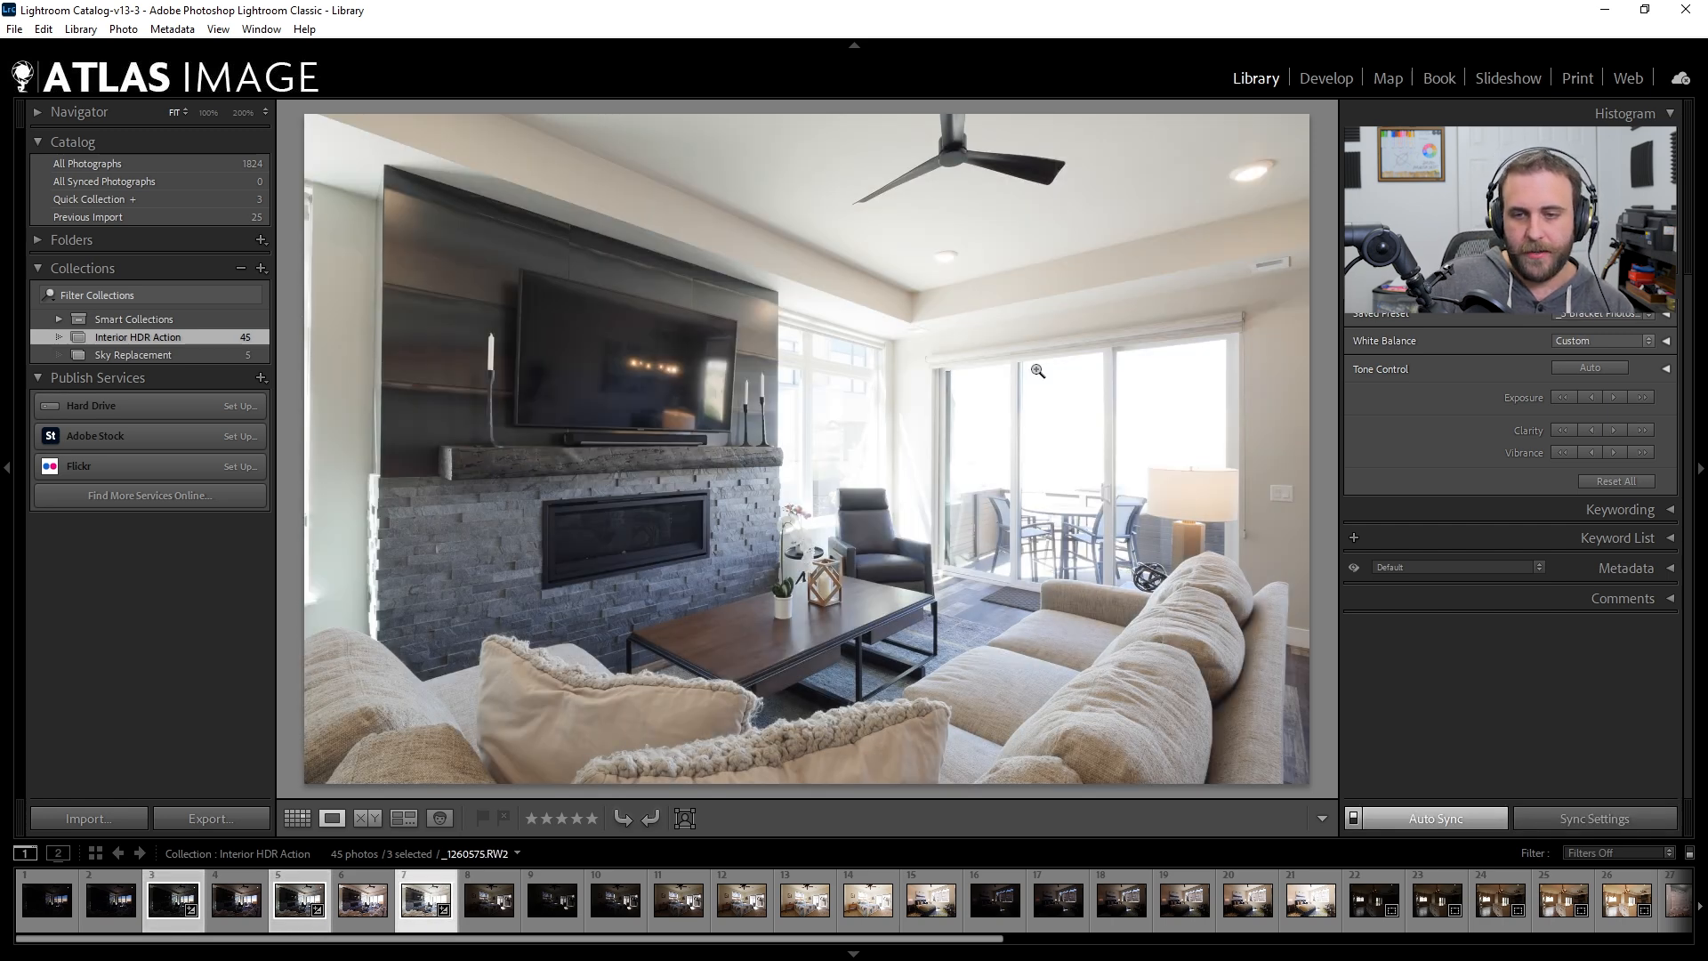
key("Left")
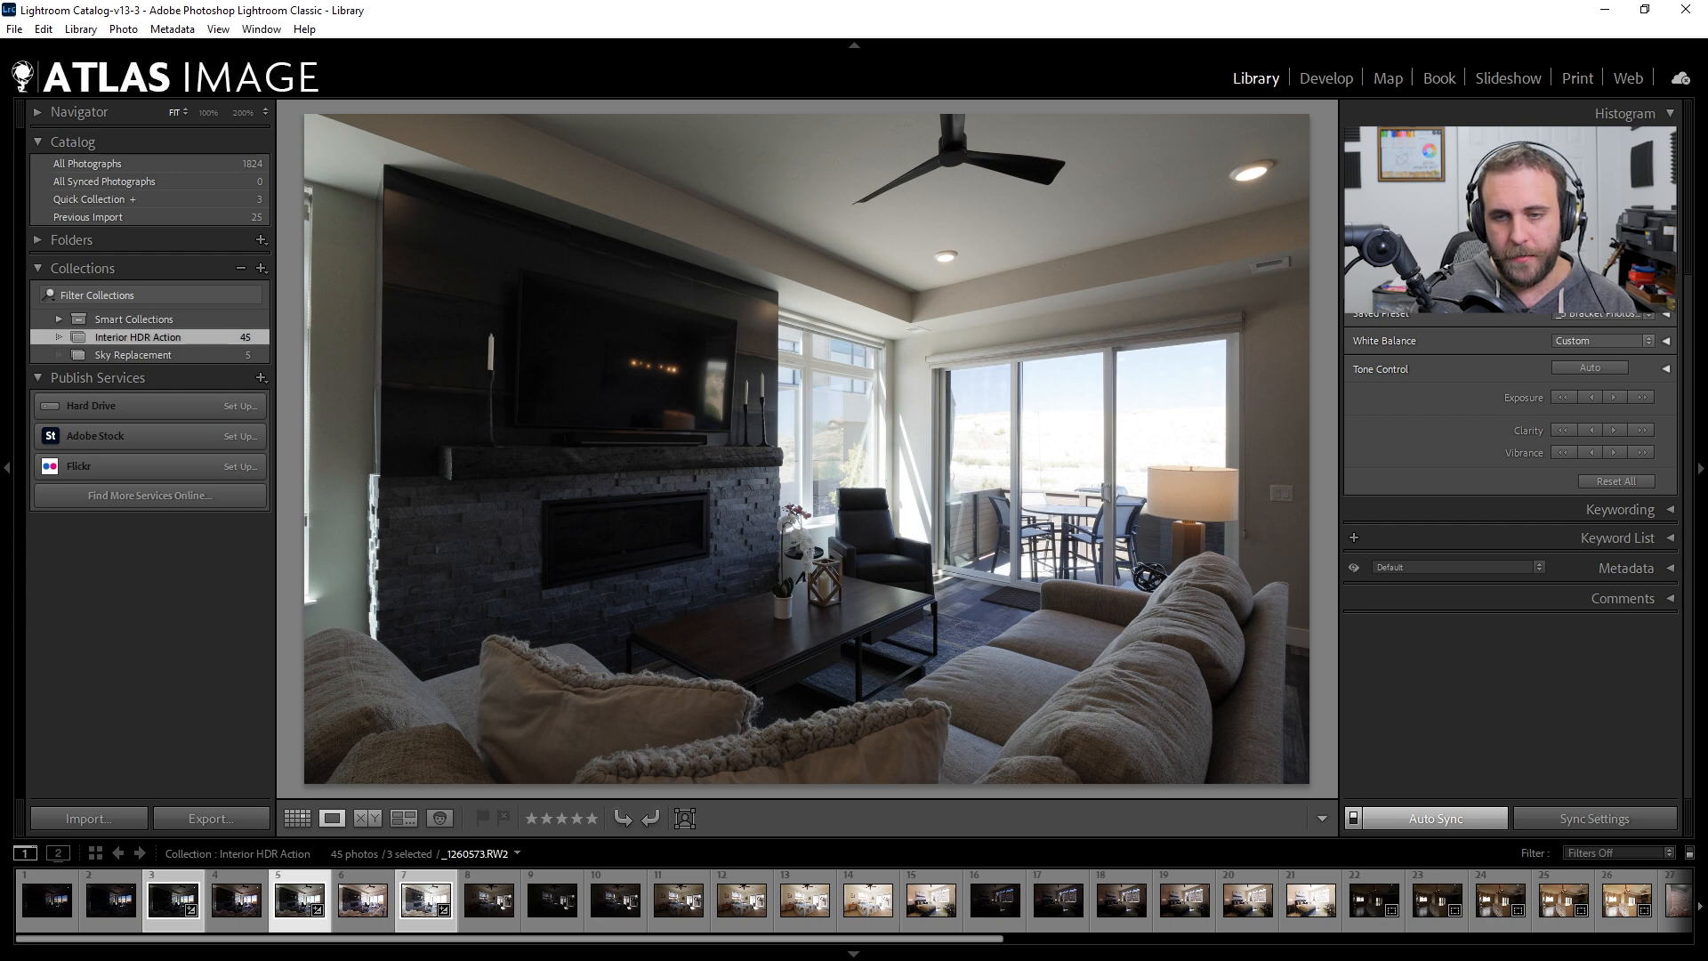
key("Left")
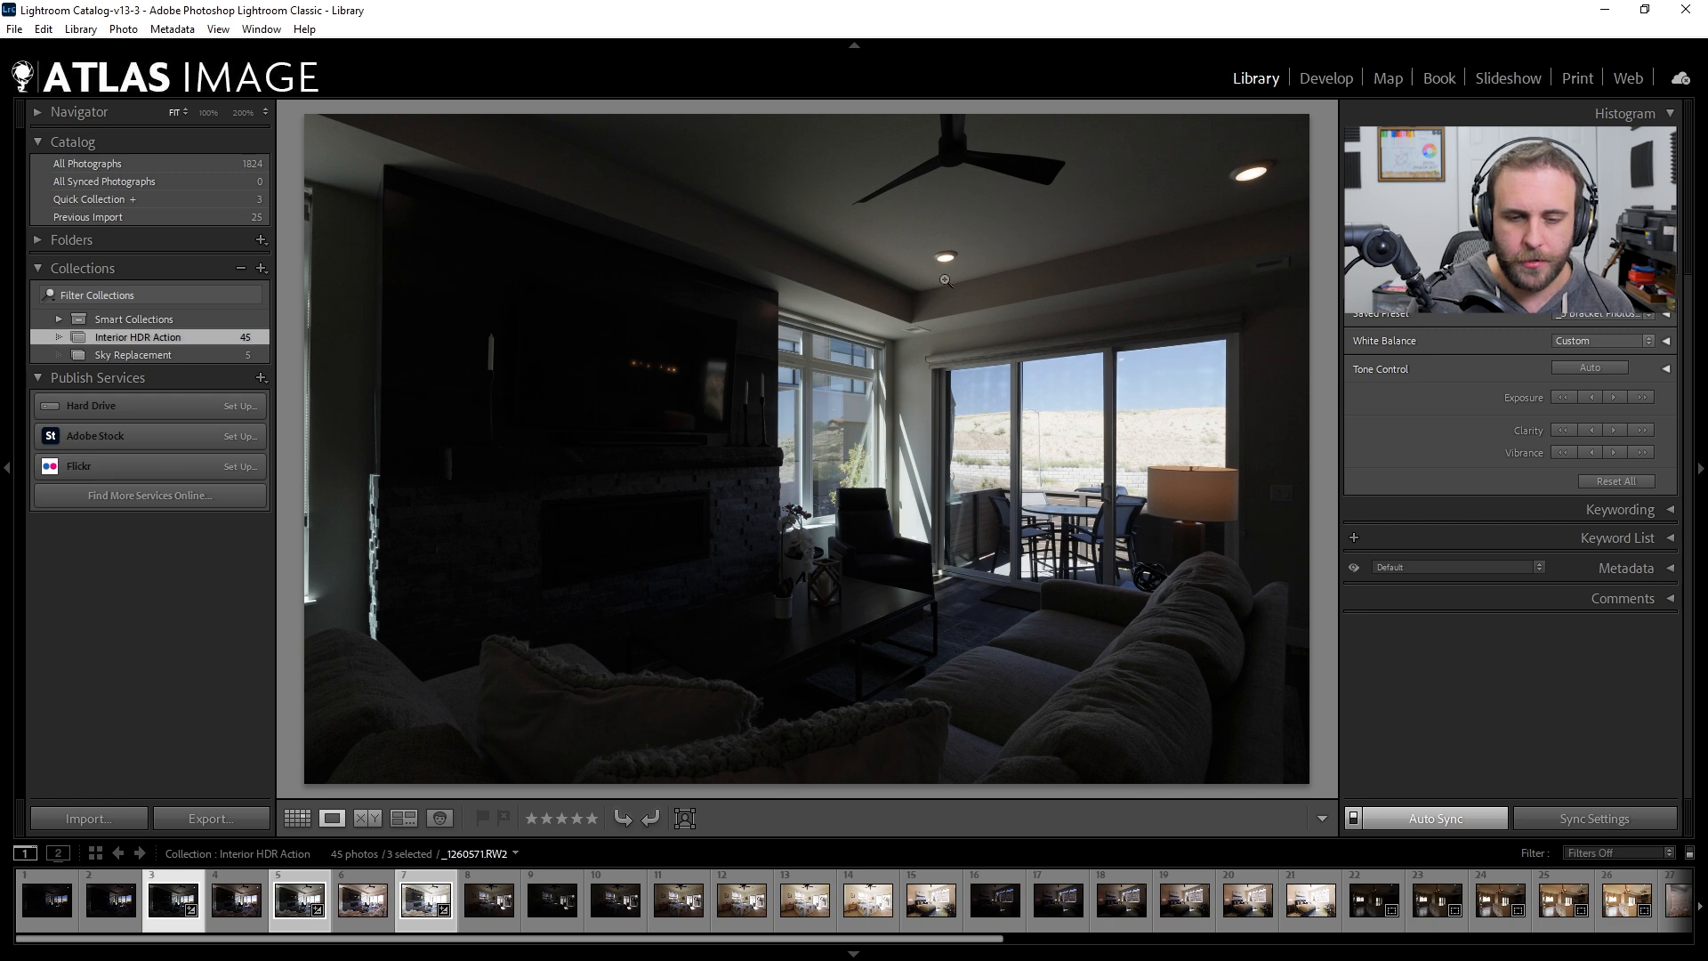
Look through the exposures of the bedroom with the patchwork quilt, starting from the eighth photo
left_click(487, 894)
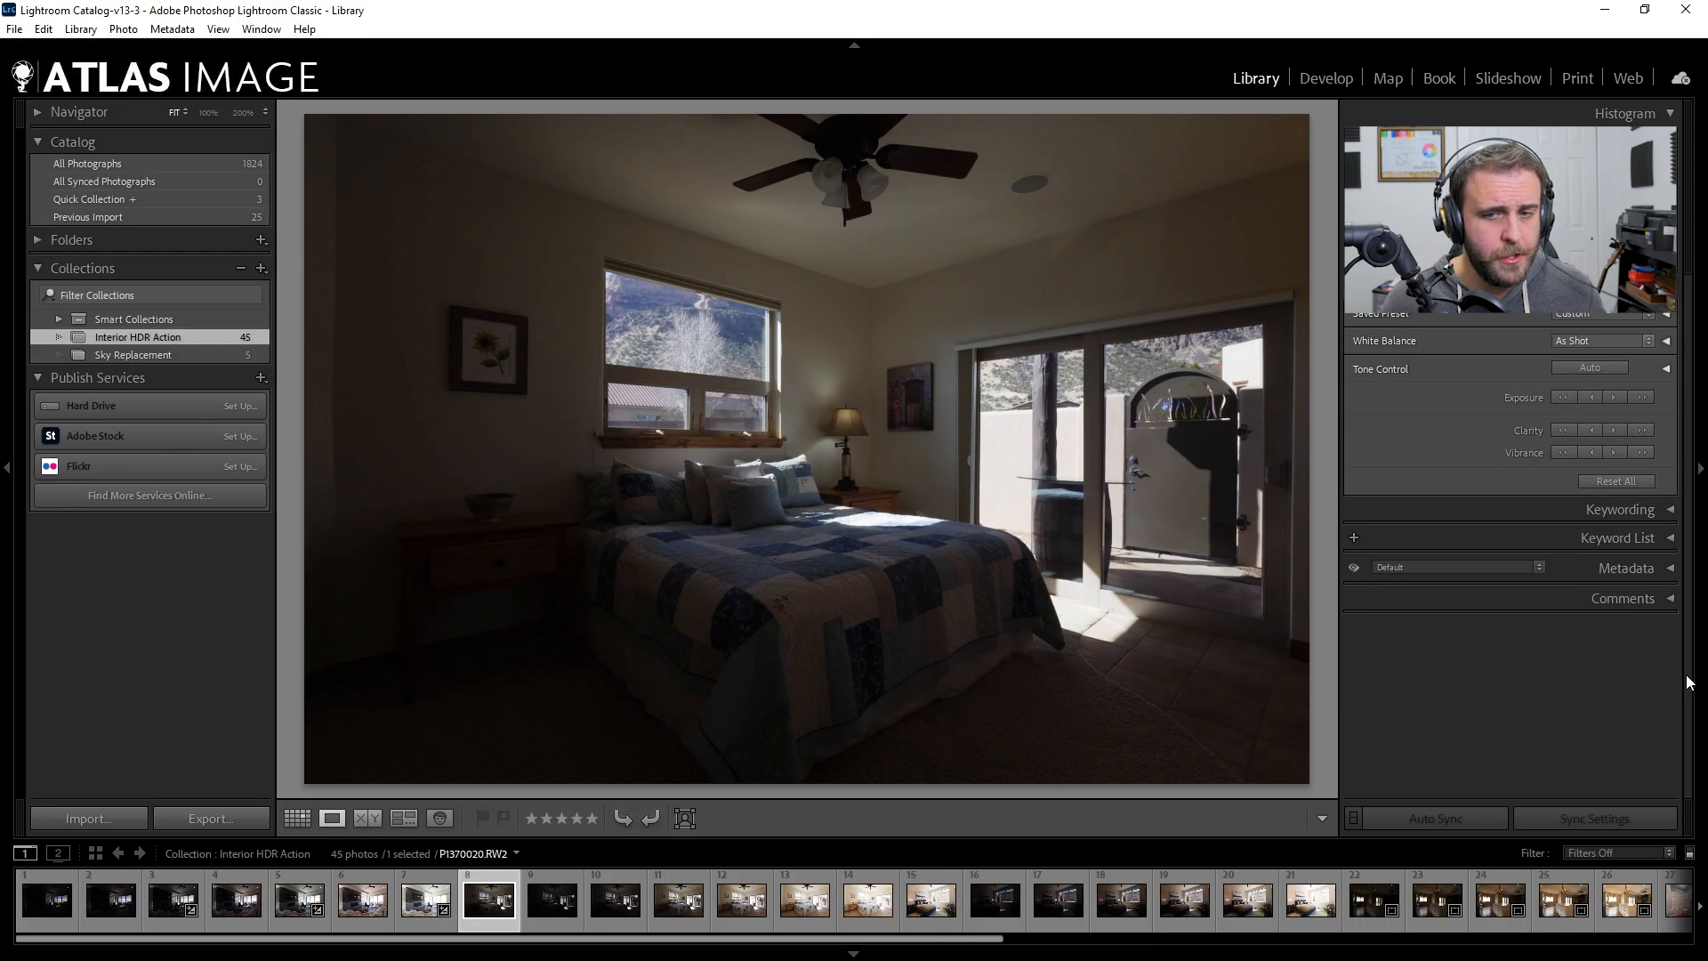
key("Right")
key("Right")
key("Right")
key("Right")
key("Right")
key("Right")
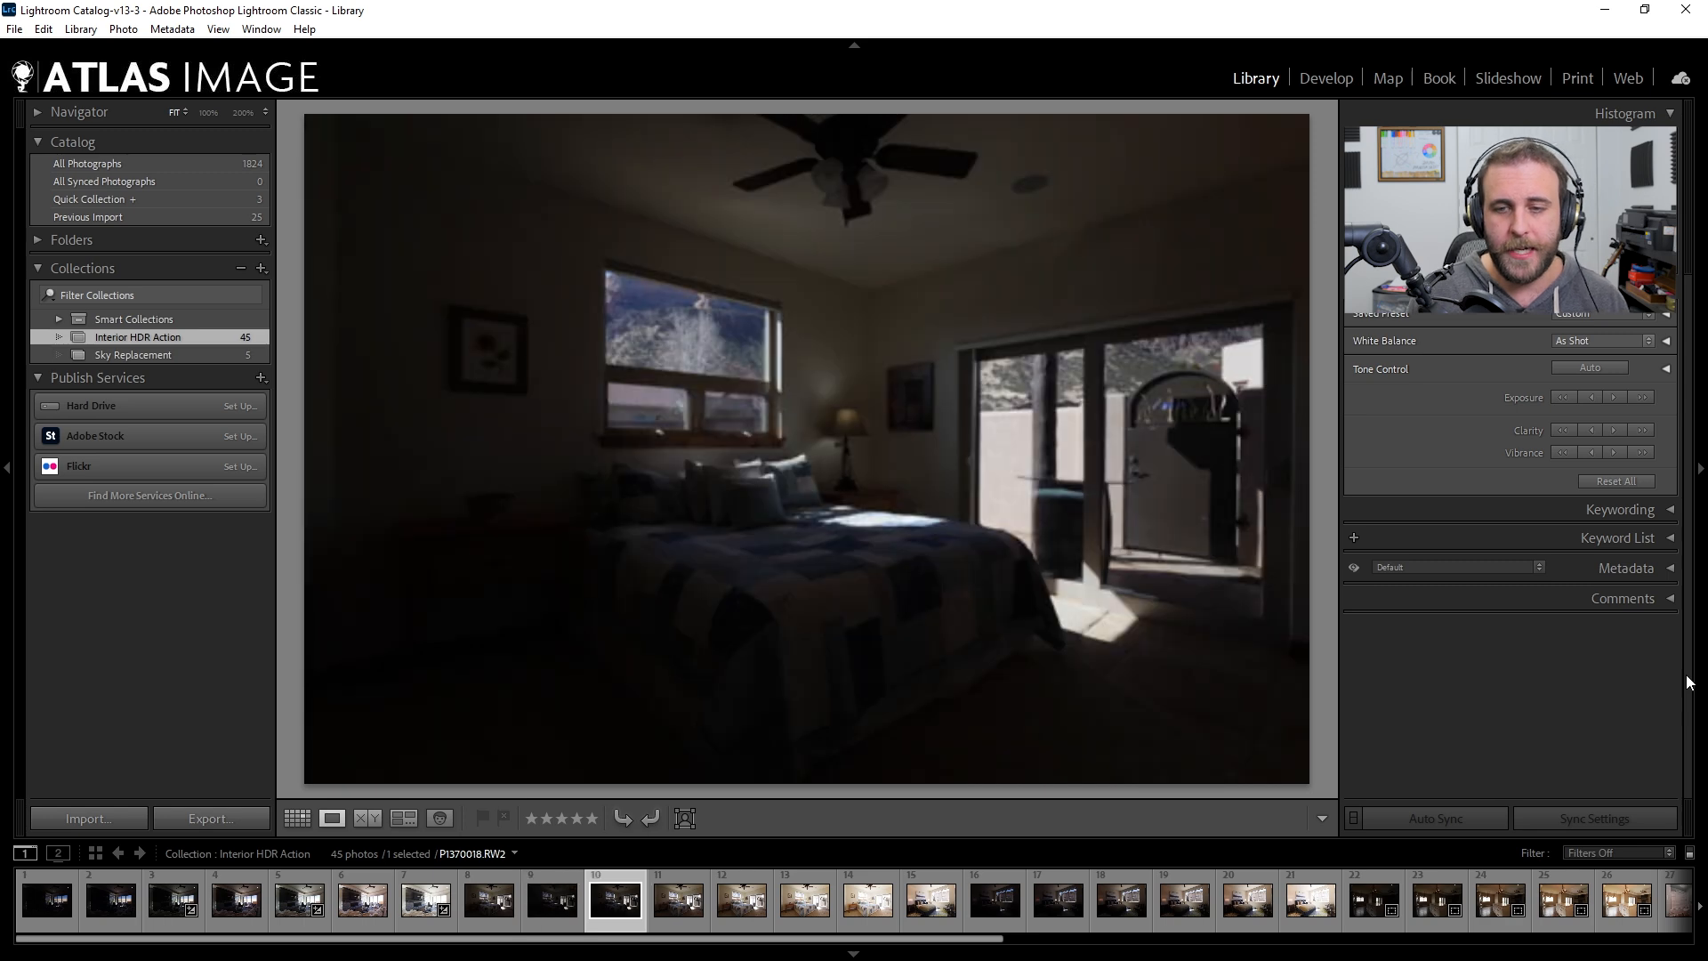
key("Right")
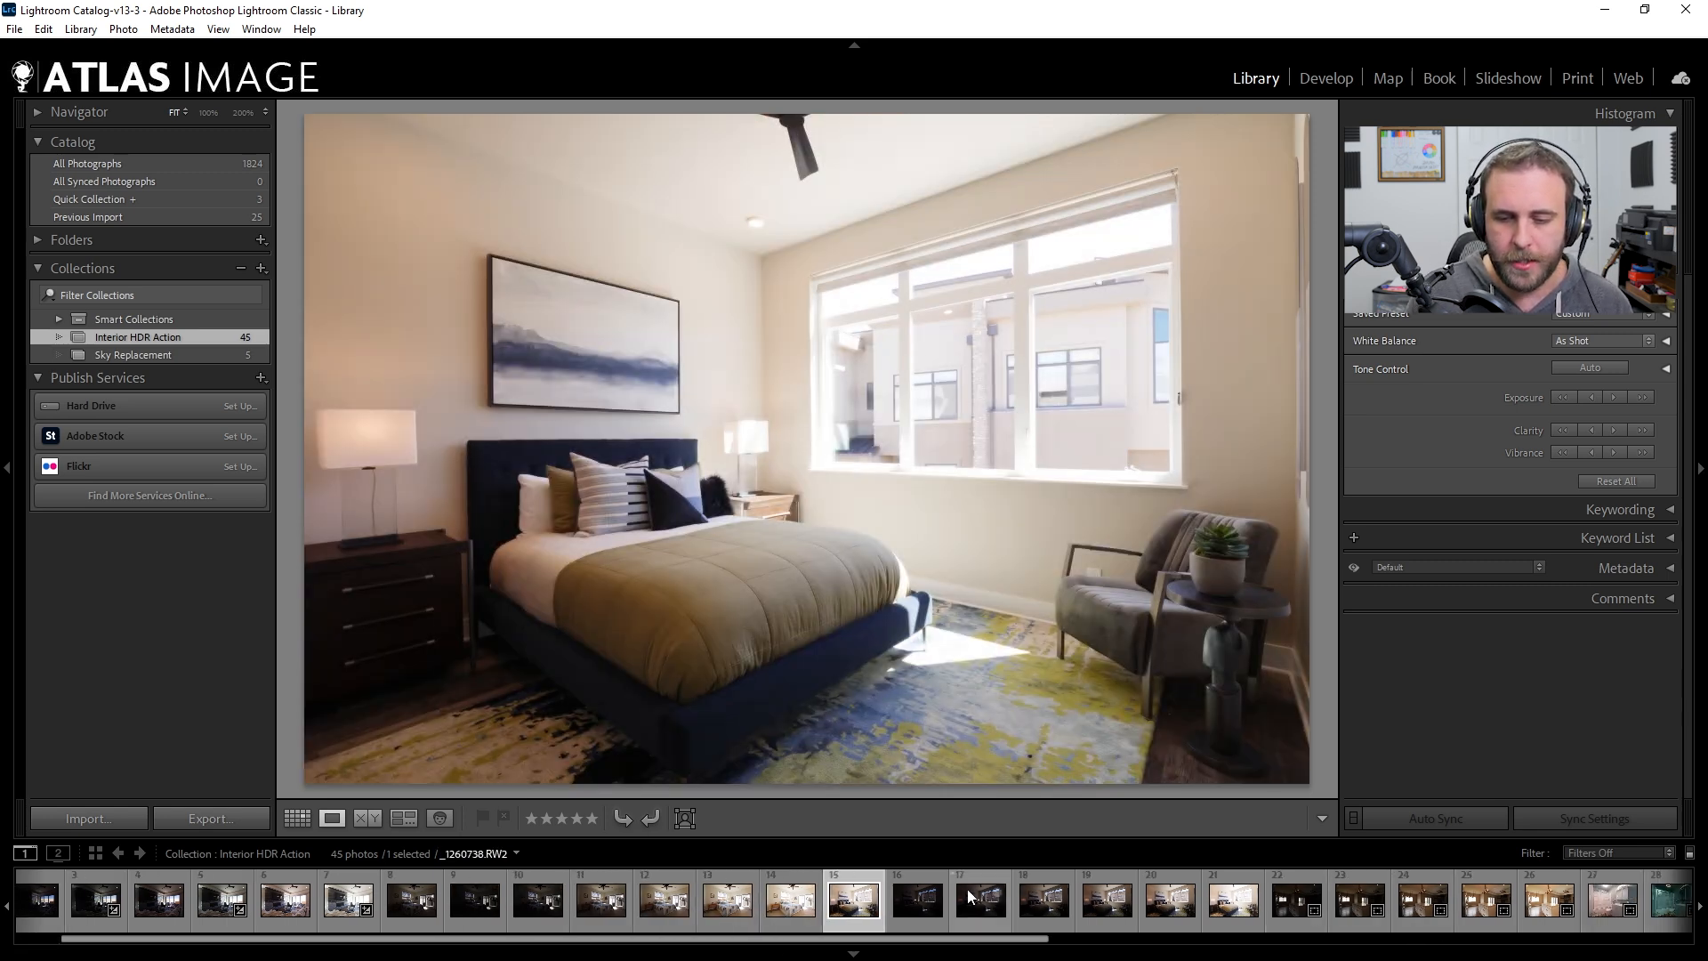
Review the darkest and brightest exposures of the blue-bed bedroom and open the brightest one, photo 21, for developing
left_click(1235, 902)
left_click(854, 900)
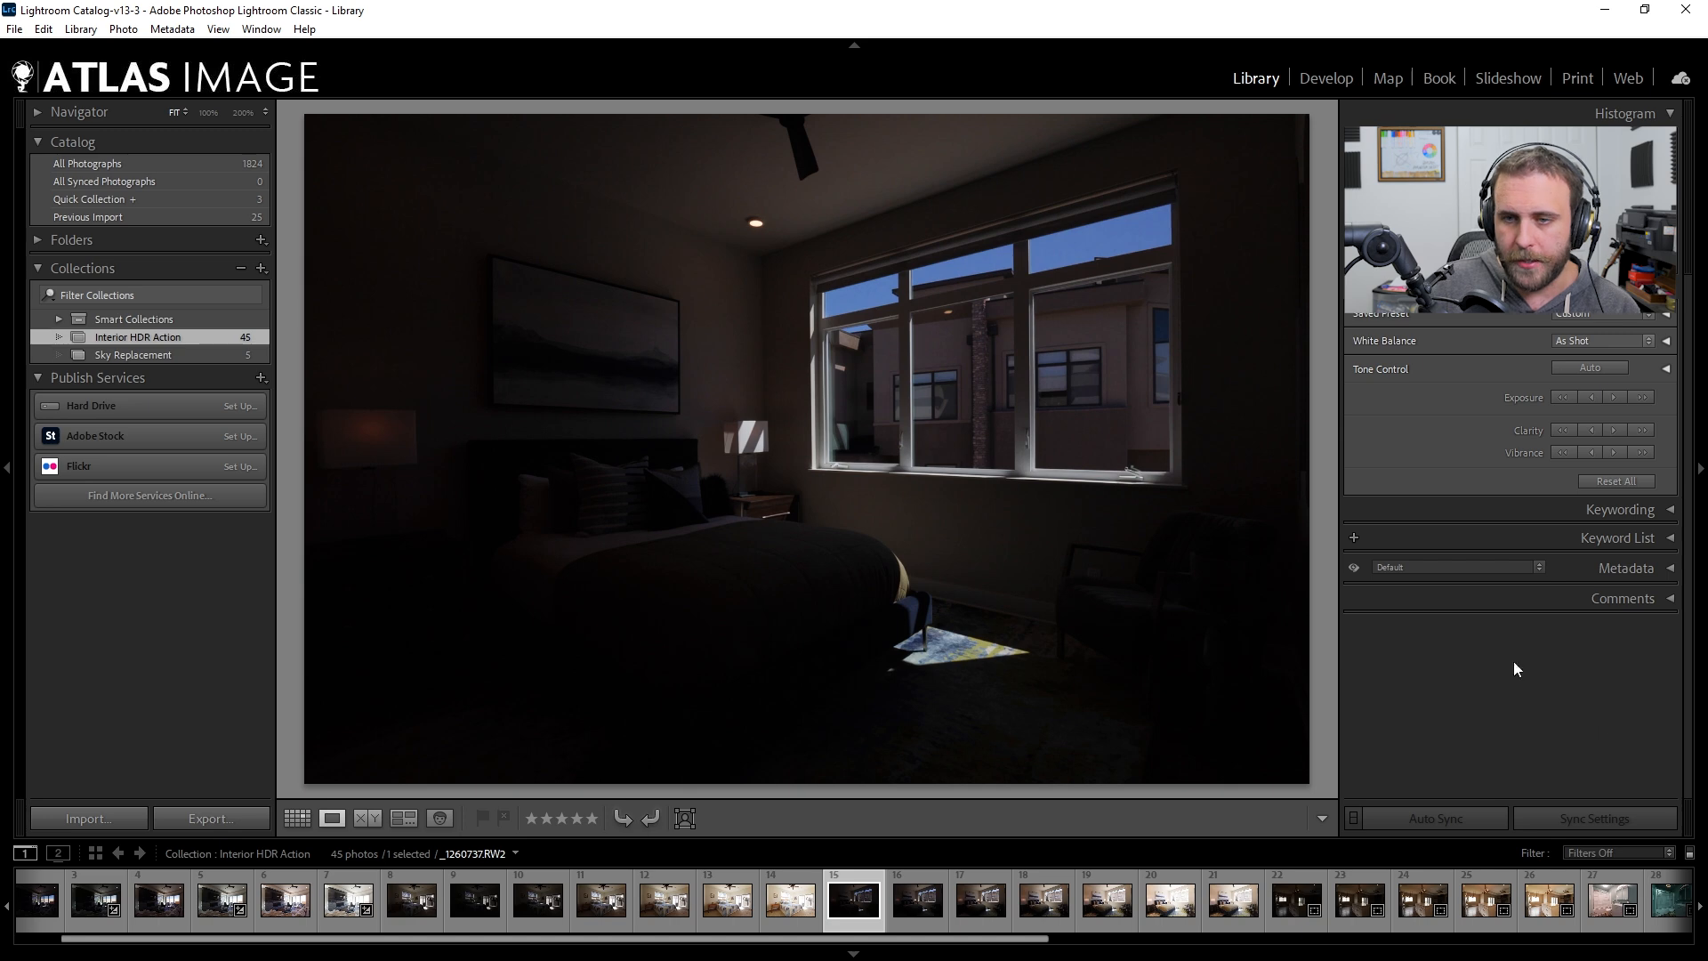
left_click(1249, 896)
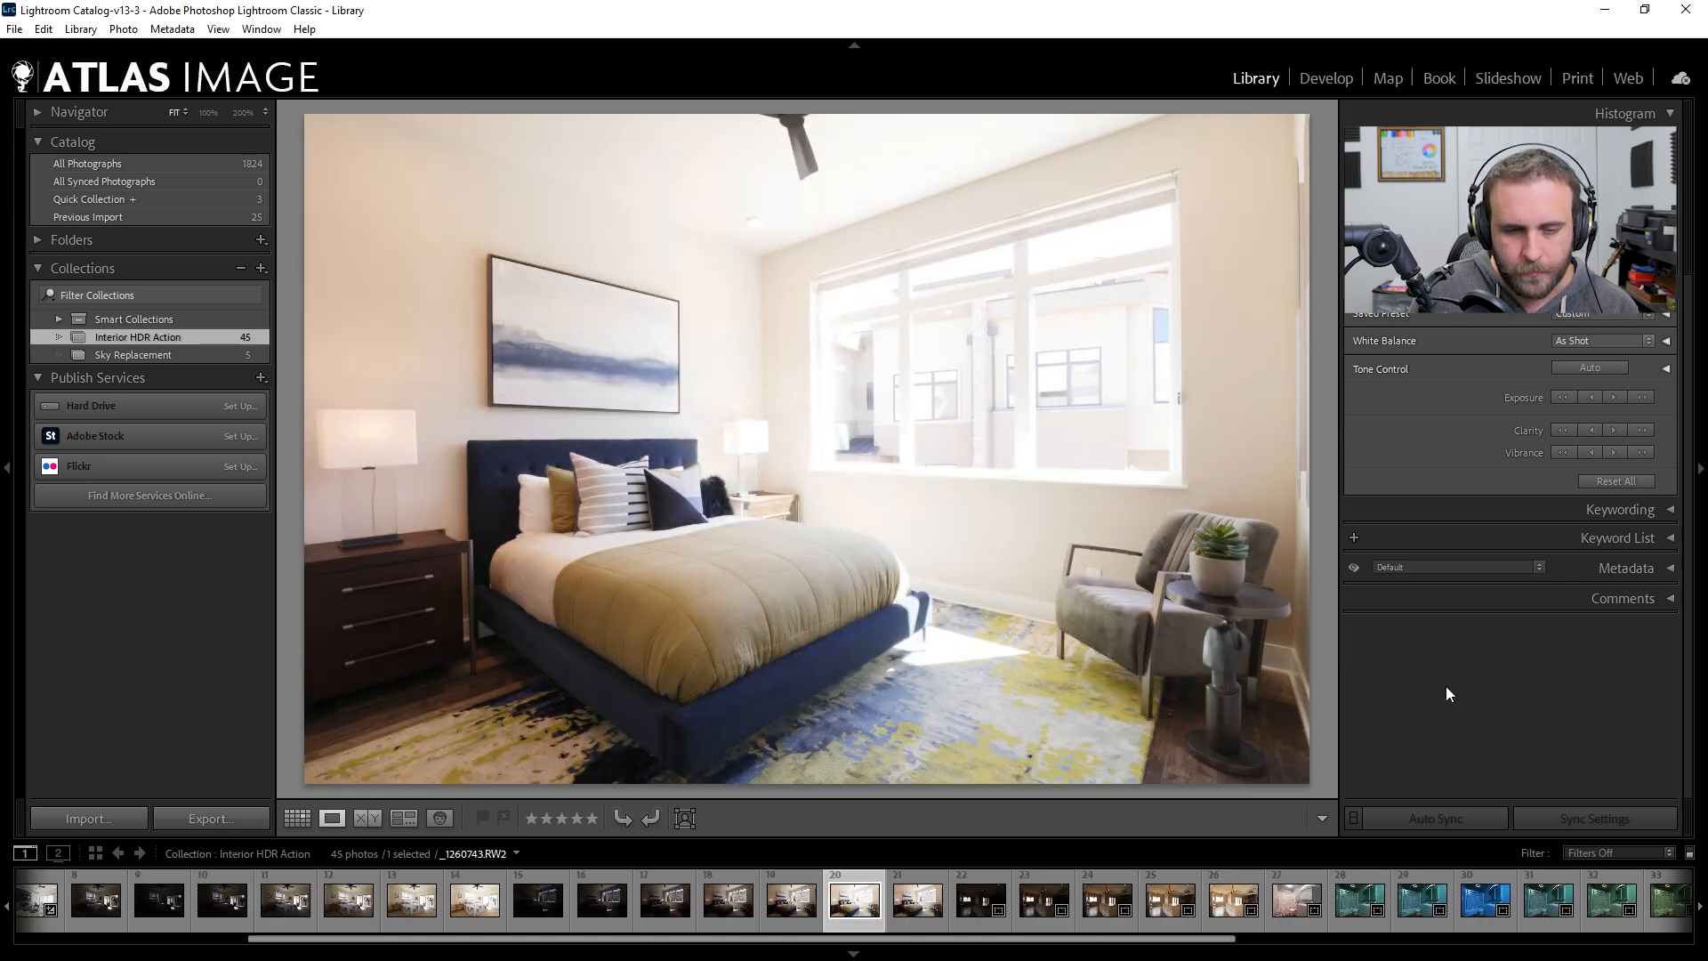
key("Right")
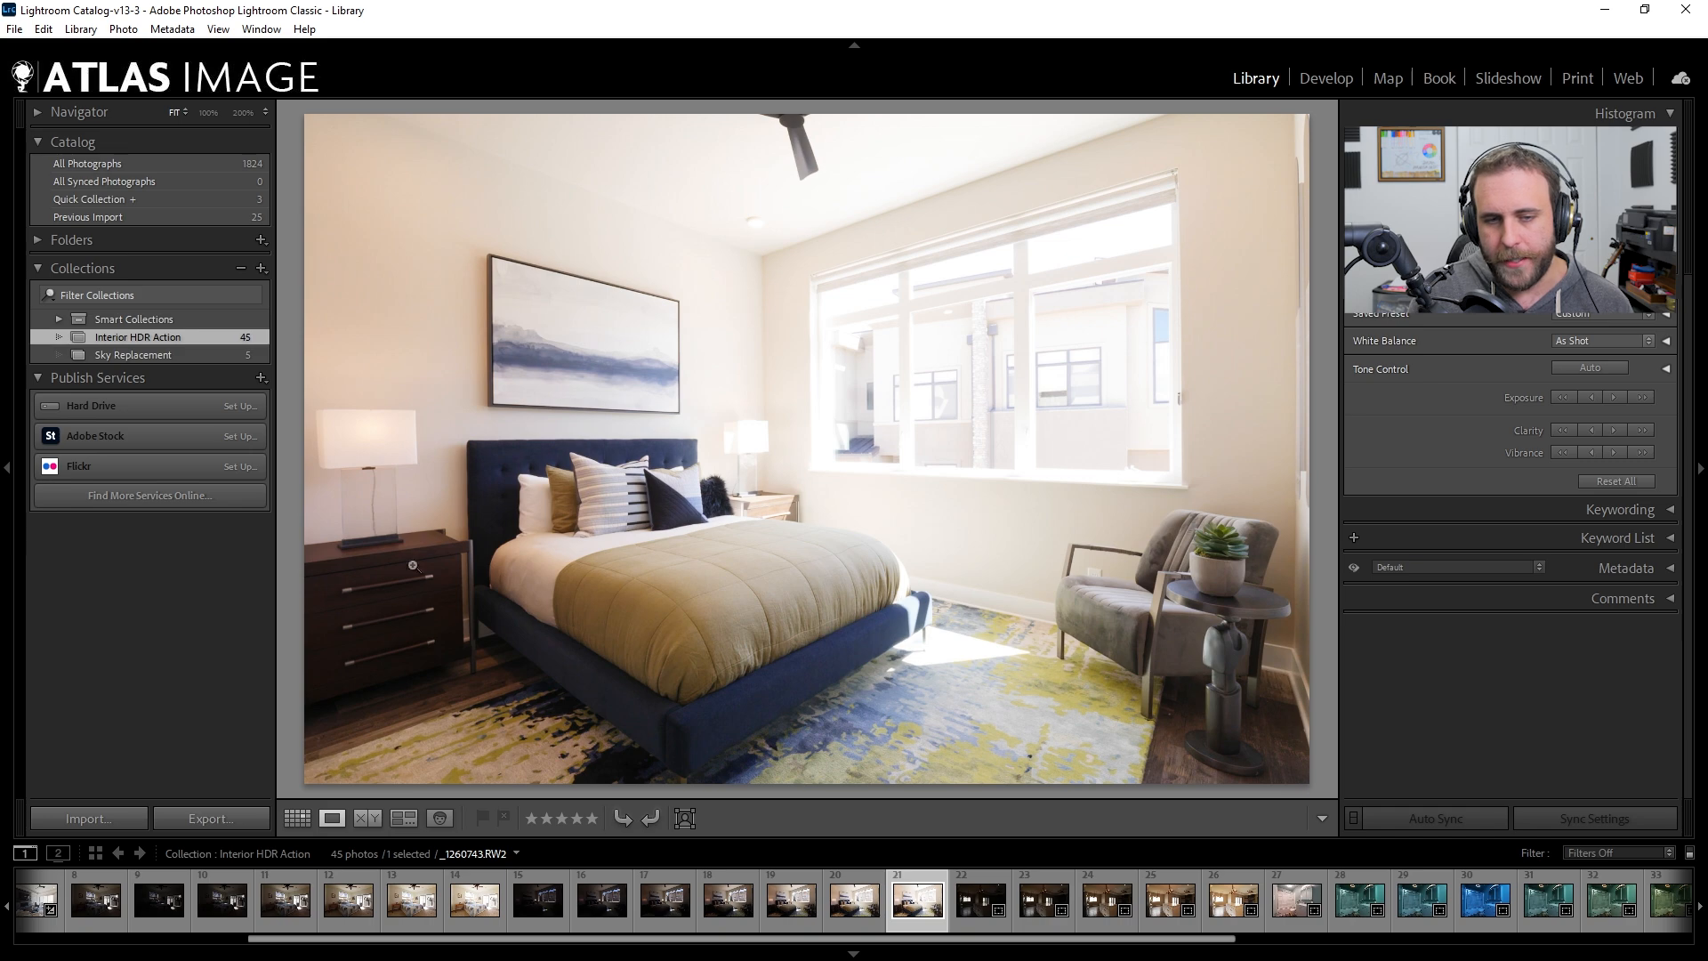
left_click(1325, 78)
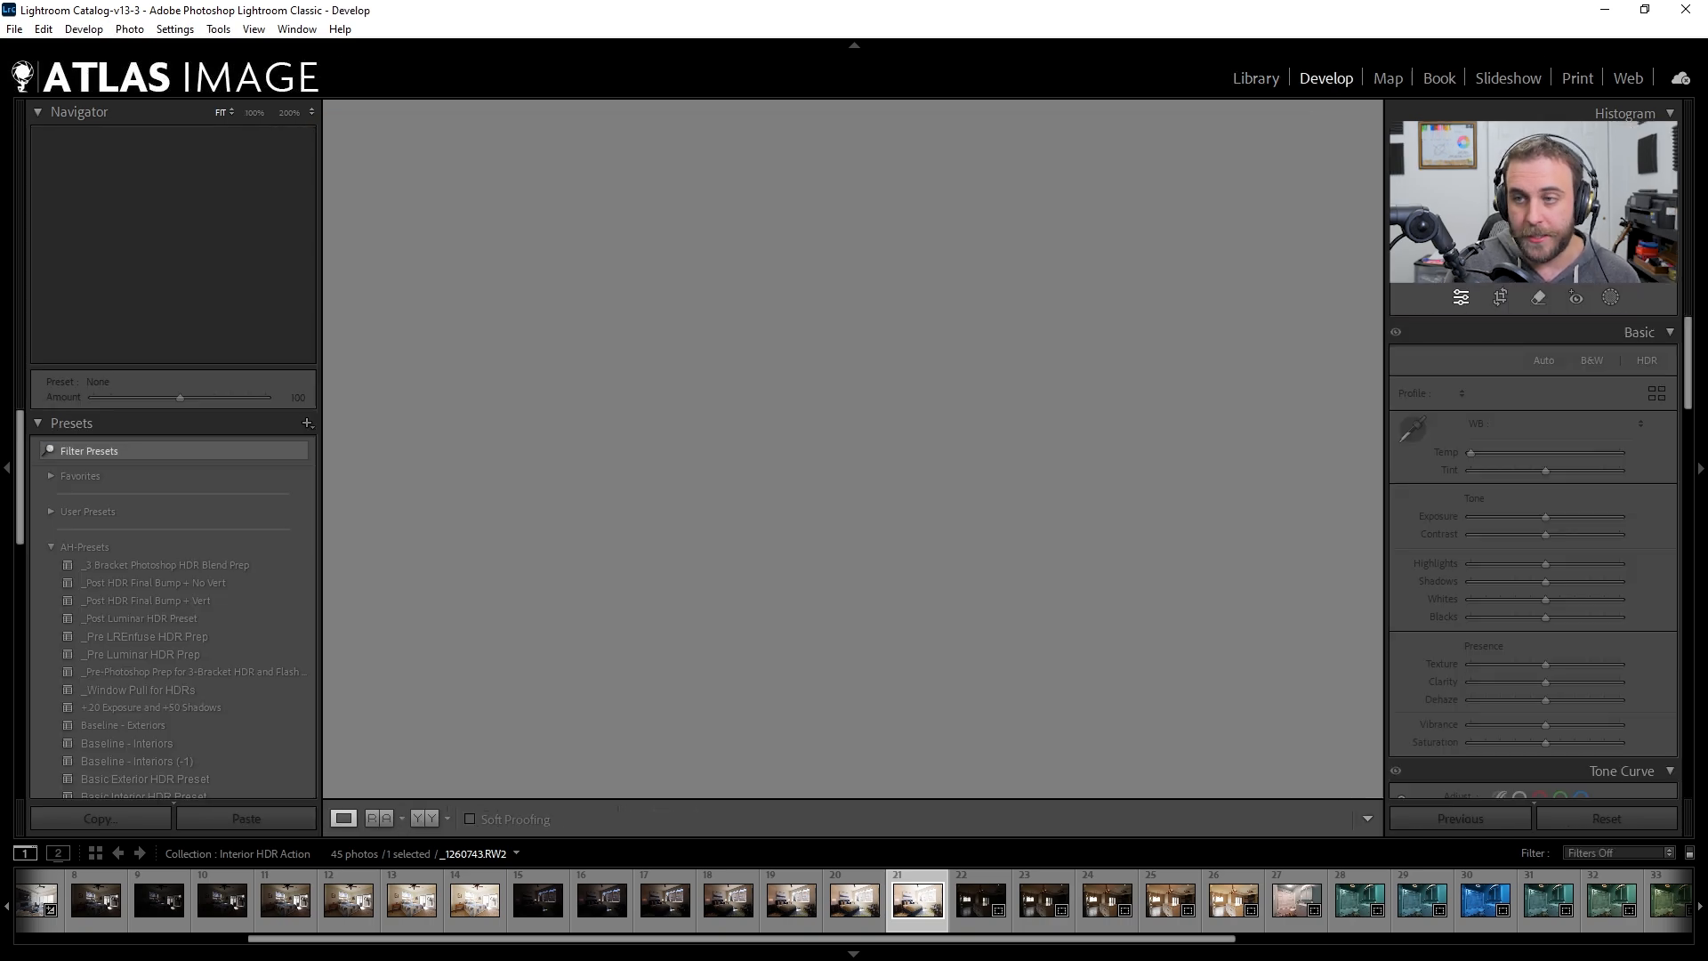
Try Shadows at +100 on the brightest bedroom exposure, then reset the slider
left_click_drag(1544, 582, 1704, 591)
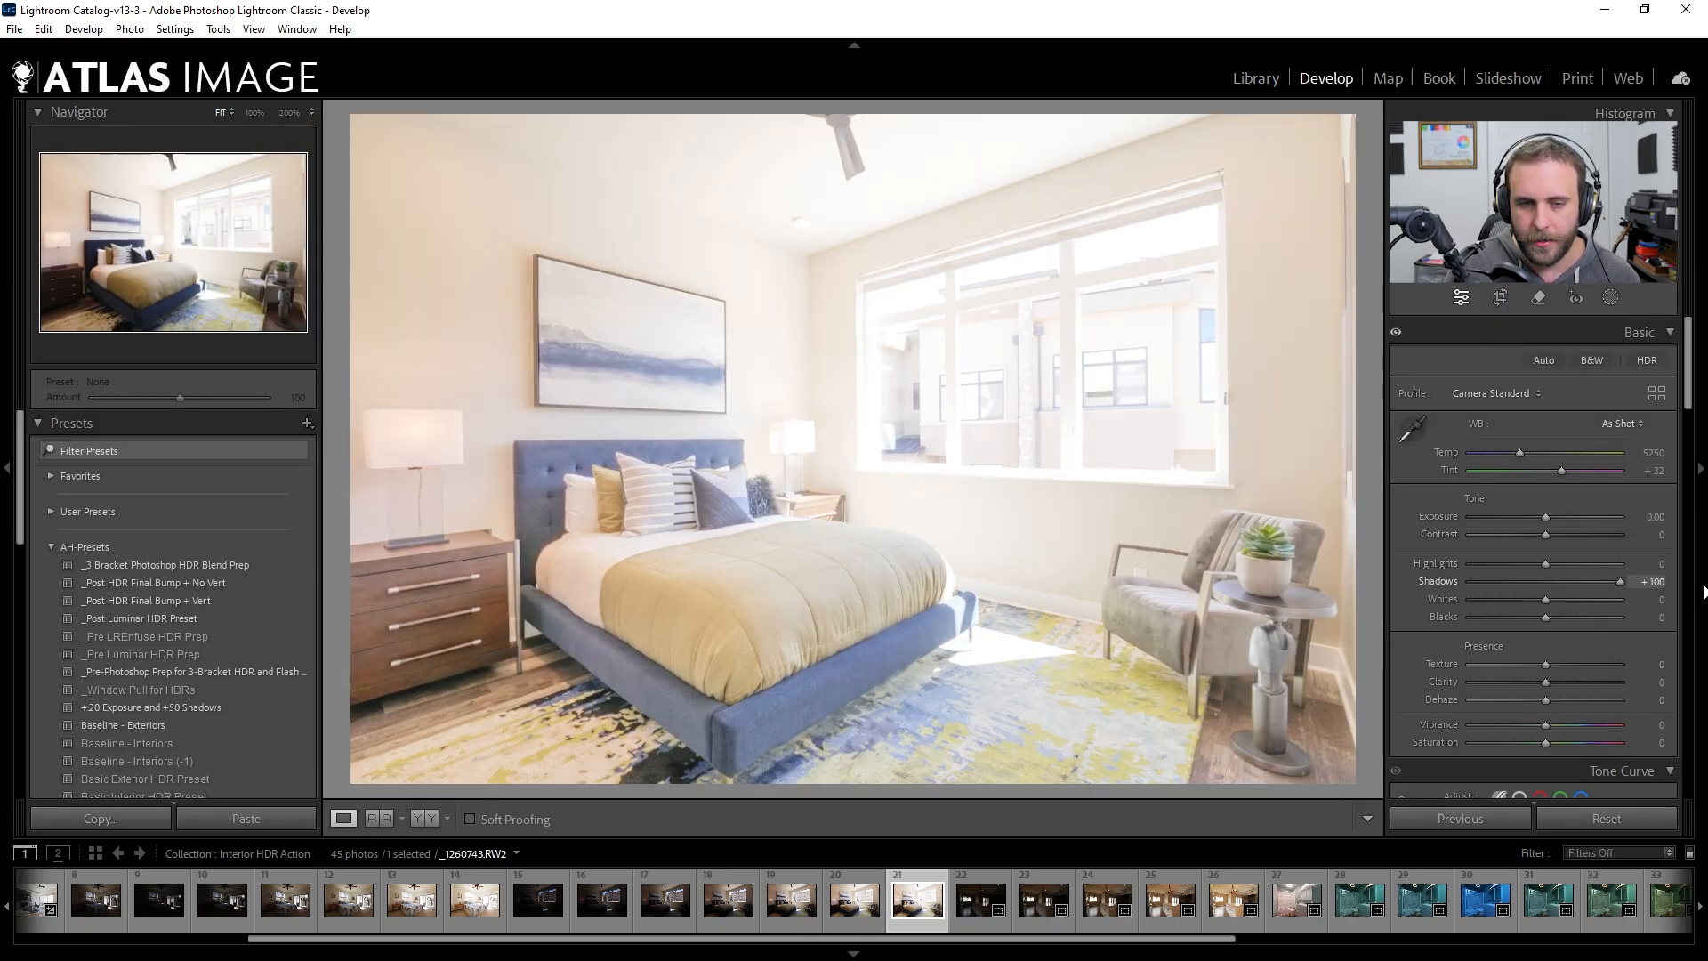
double_click(1615, 580)
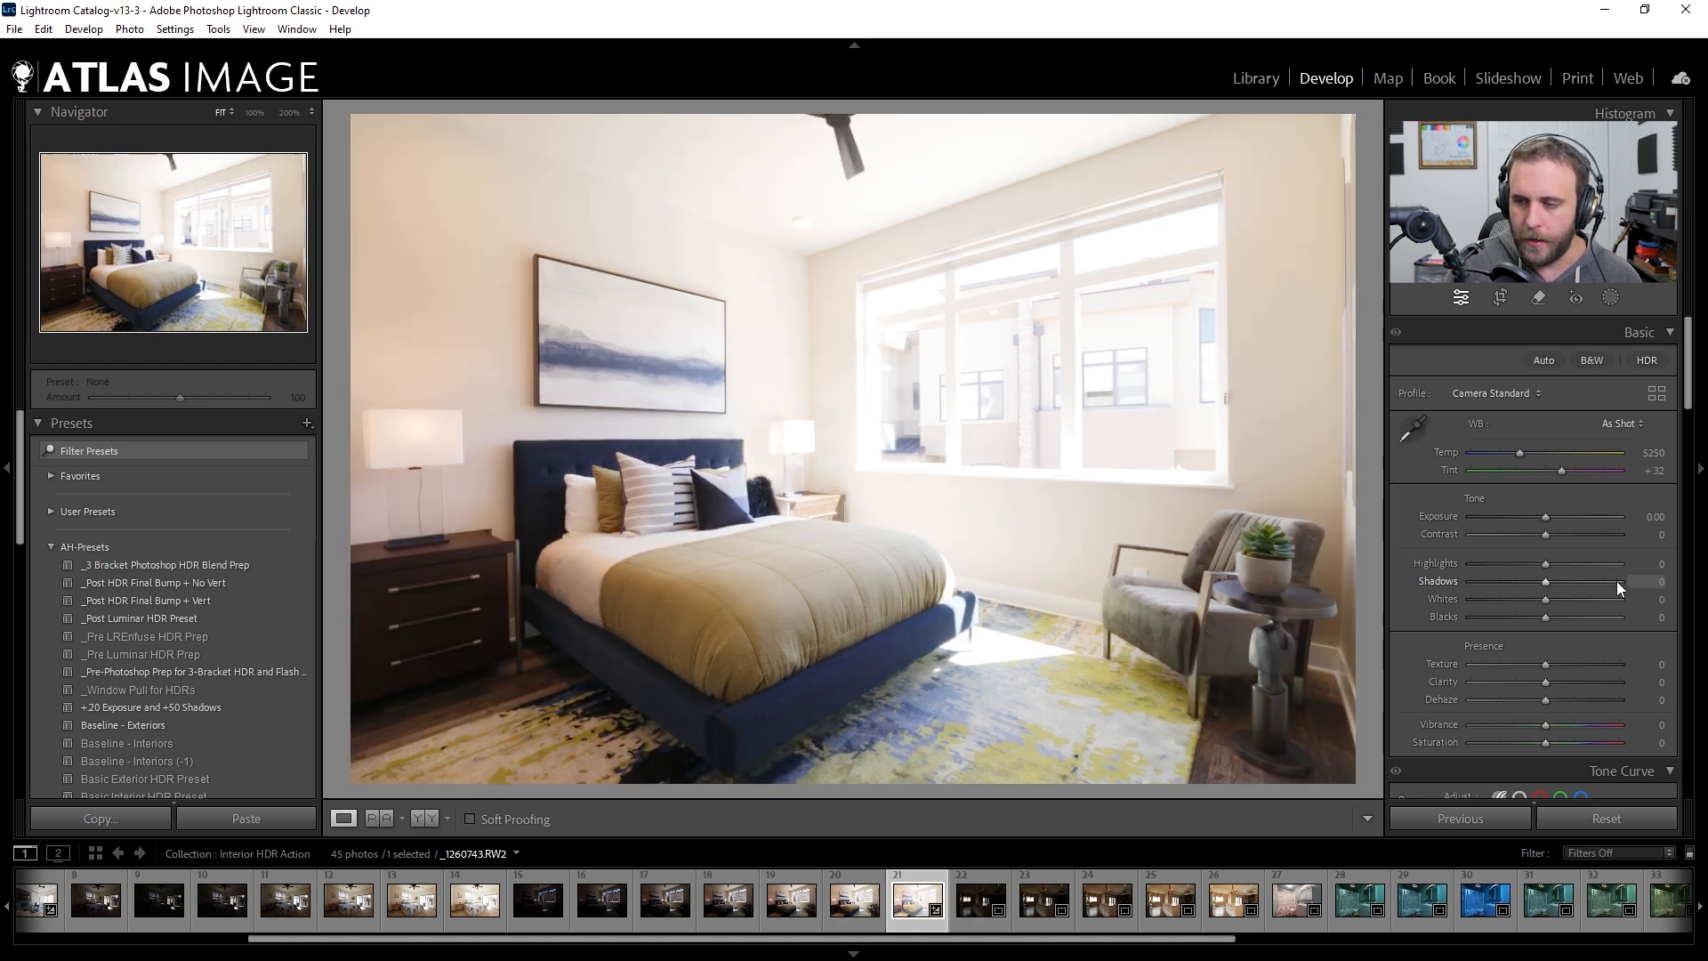
Add photos 19 and 17 to the selection, compare the exposures, and inspect the window in the darkest one at 100%
left_click(778, 900, "ctrl")
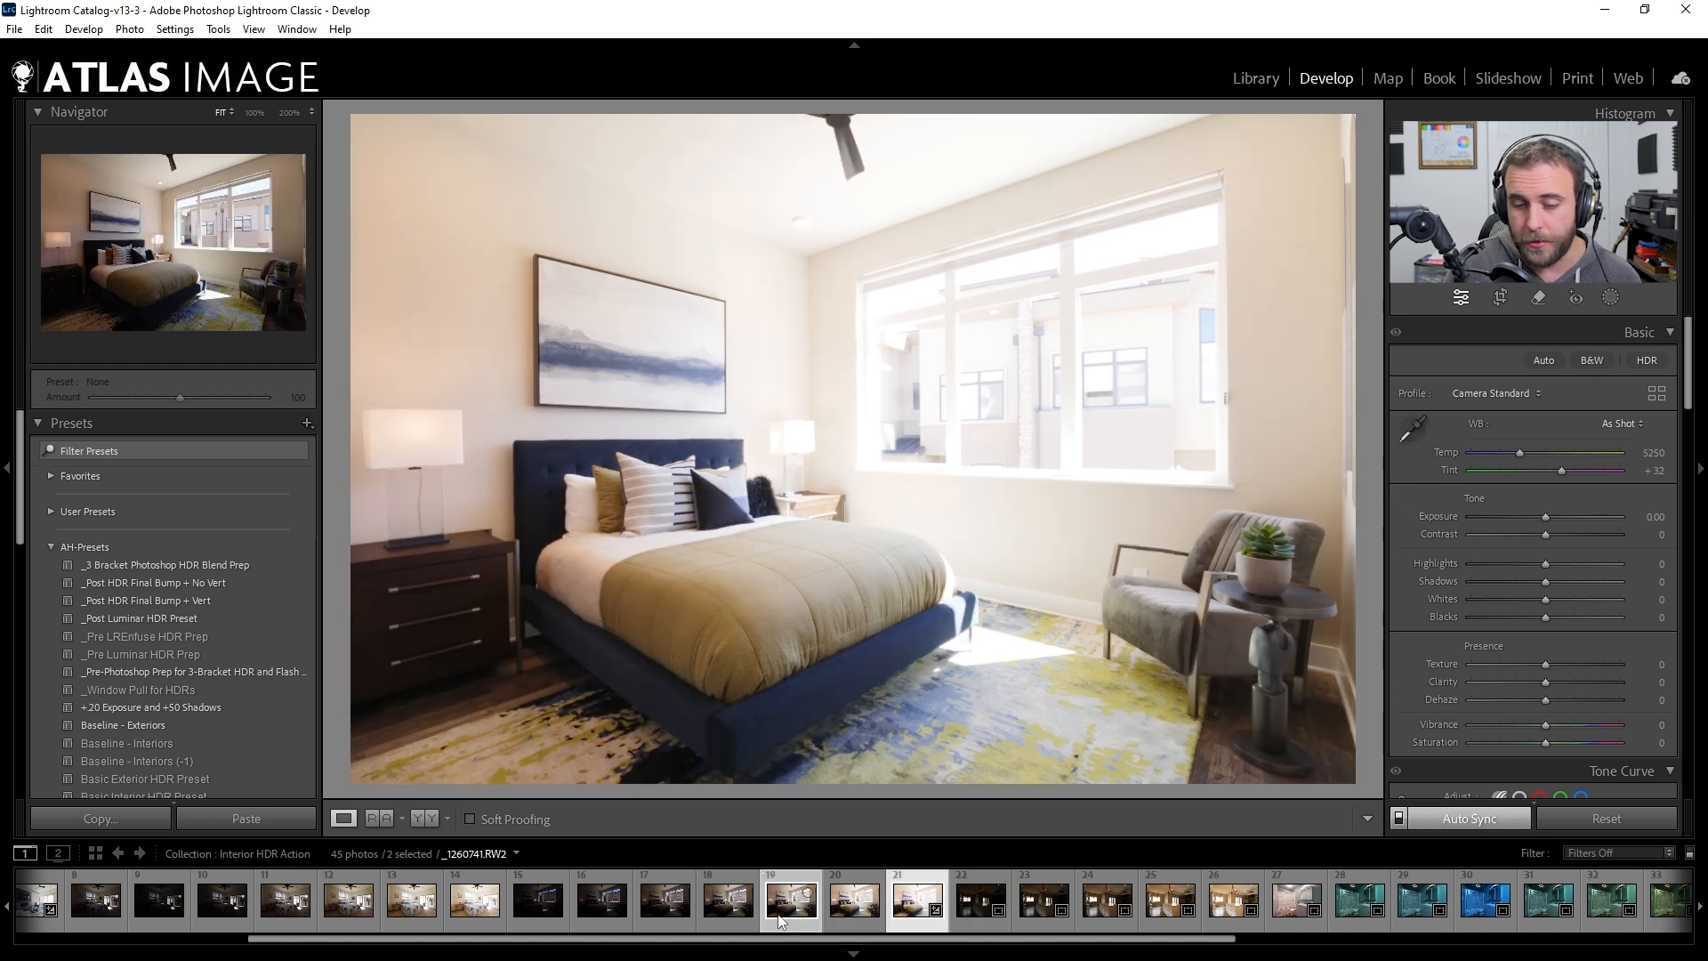
left_click(662, 907, "ctrl")
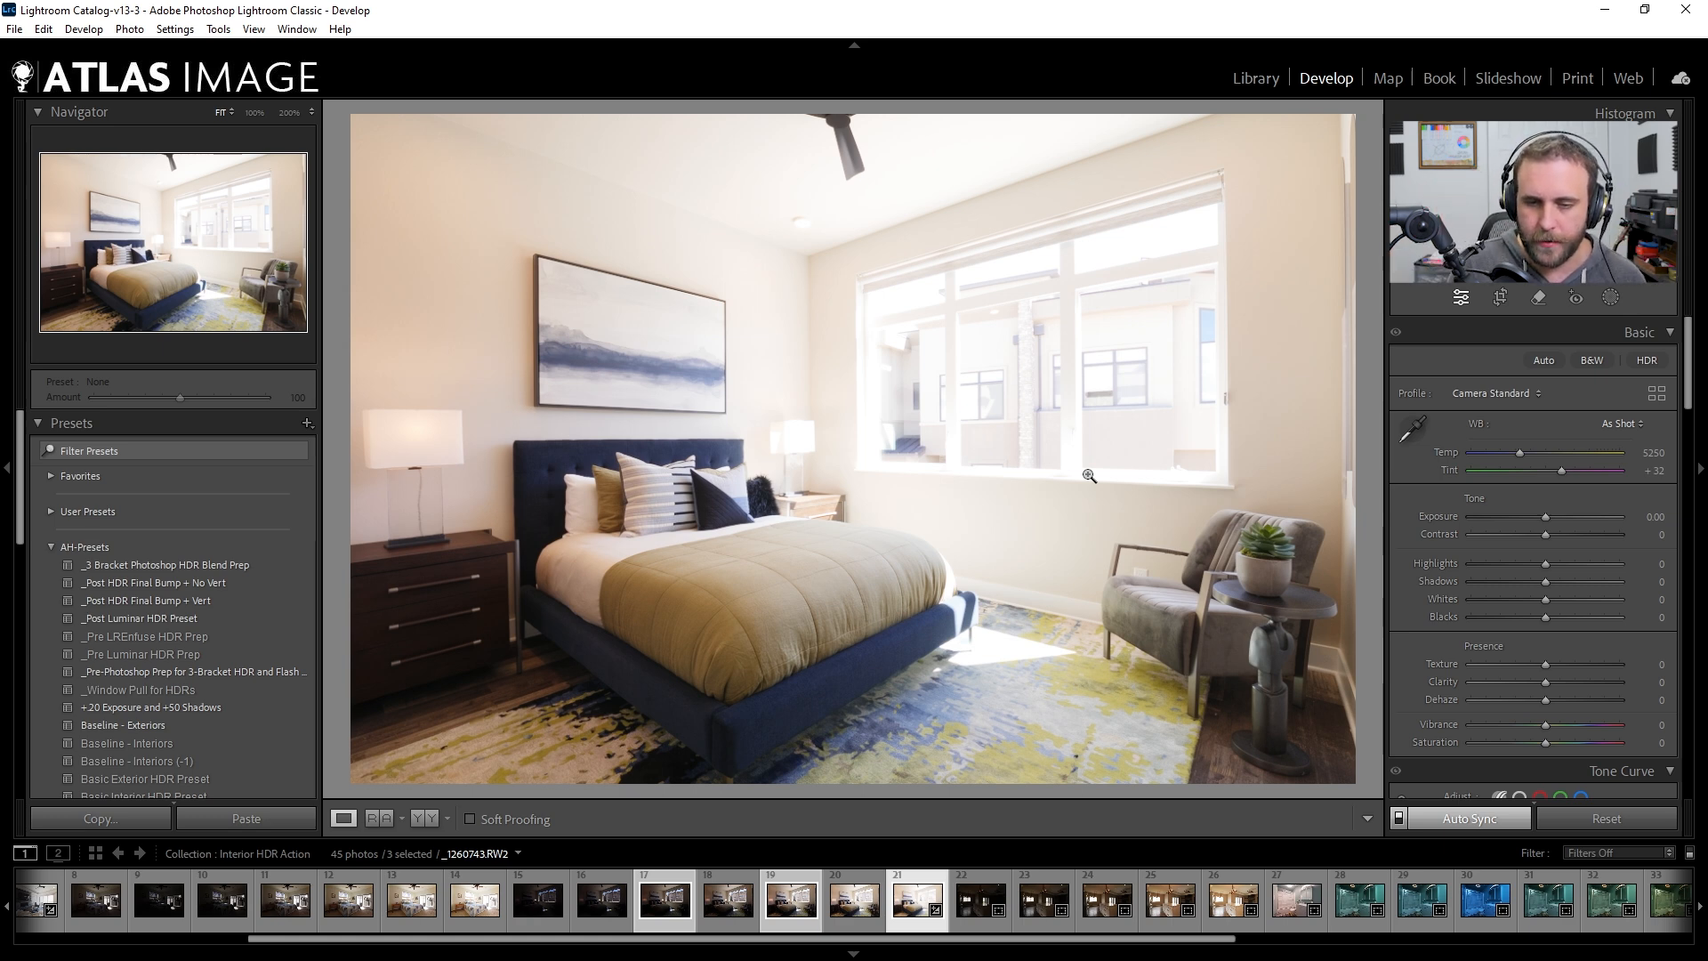
key("Left")
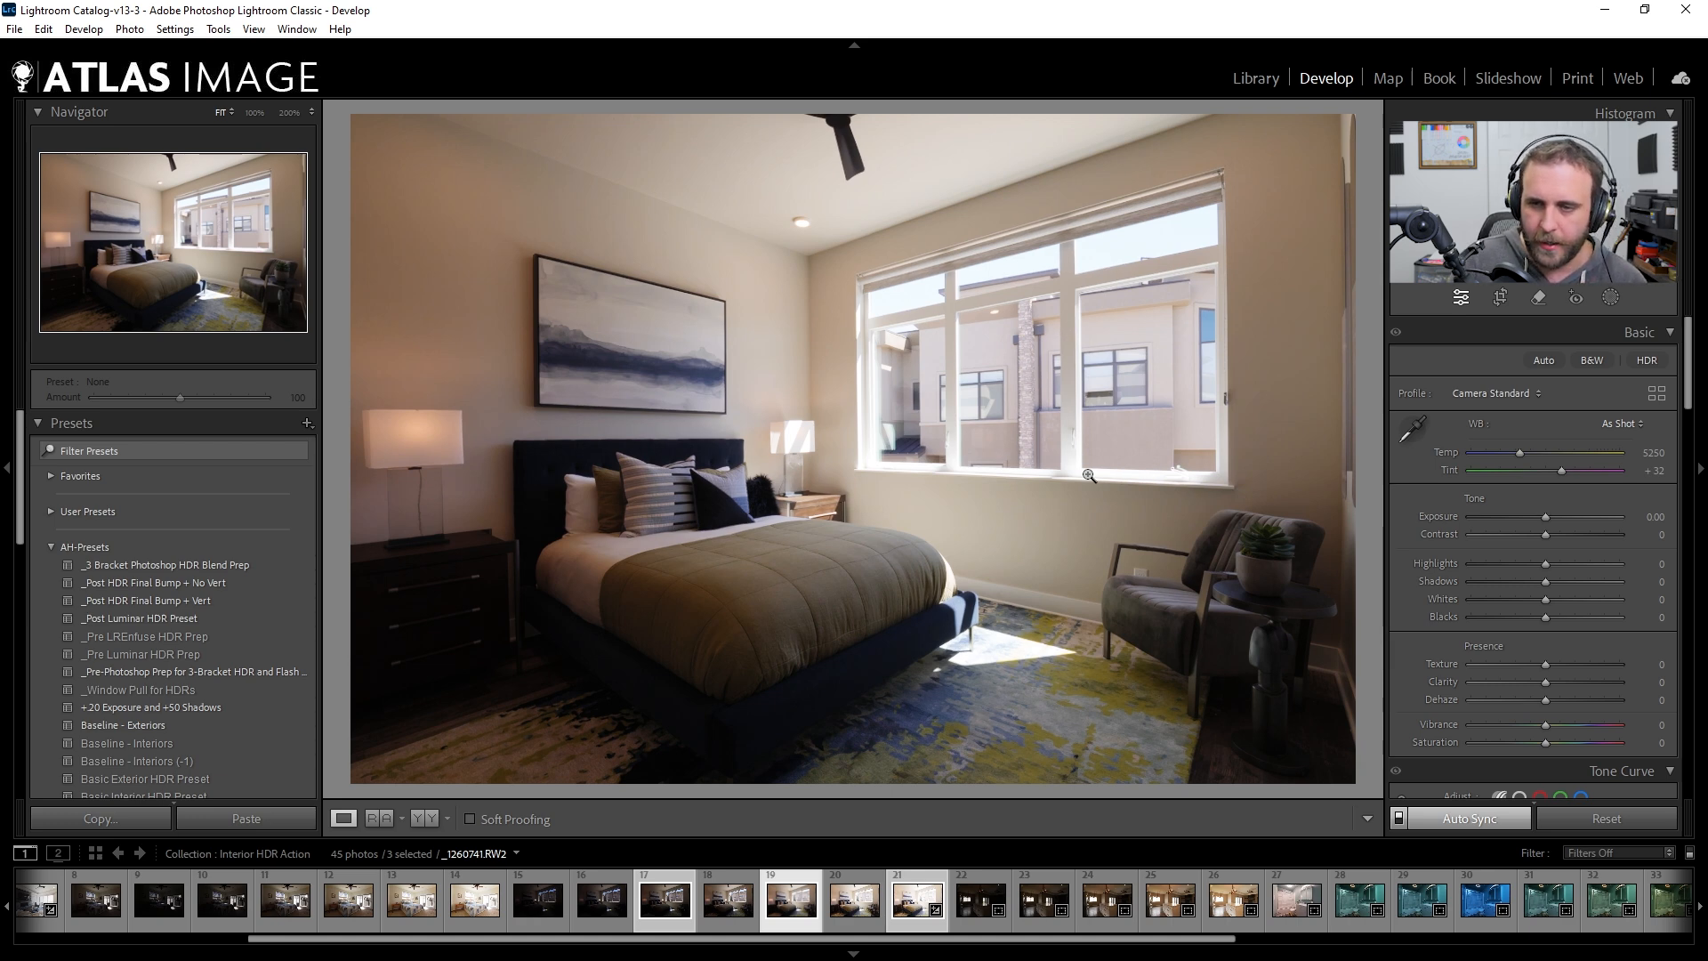
key("ctrl+Left")
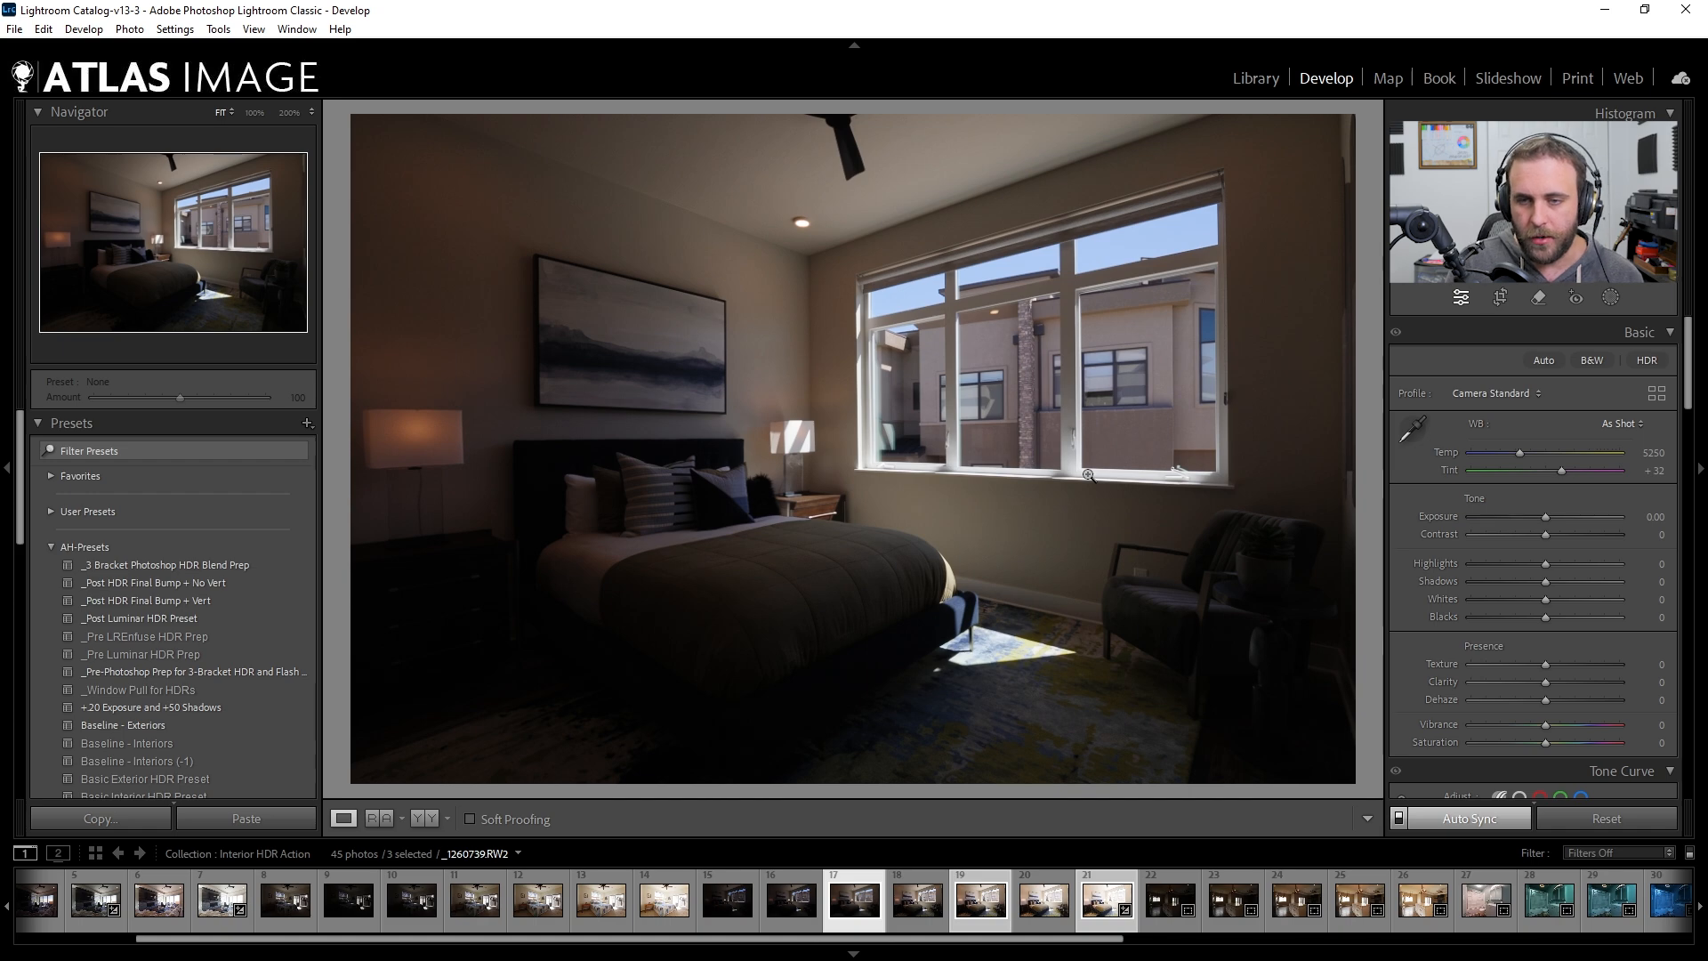
left_click(1056, 403)
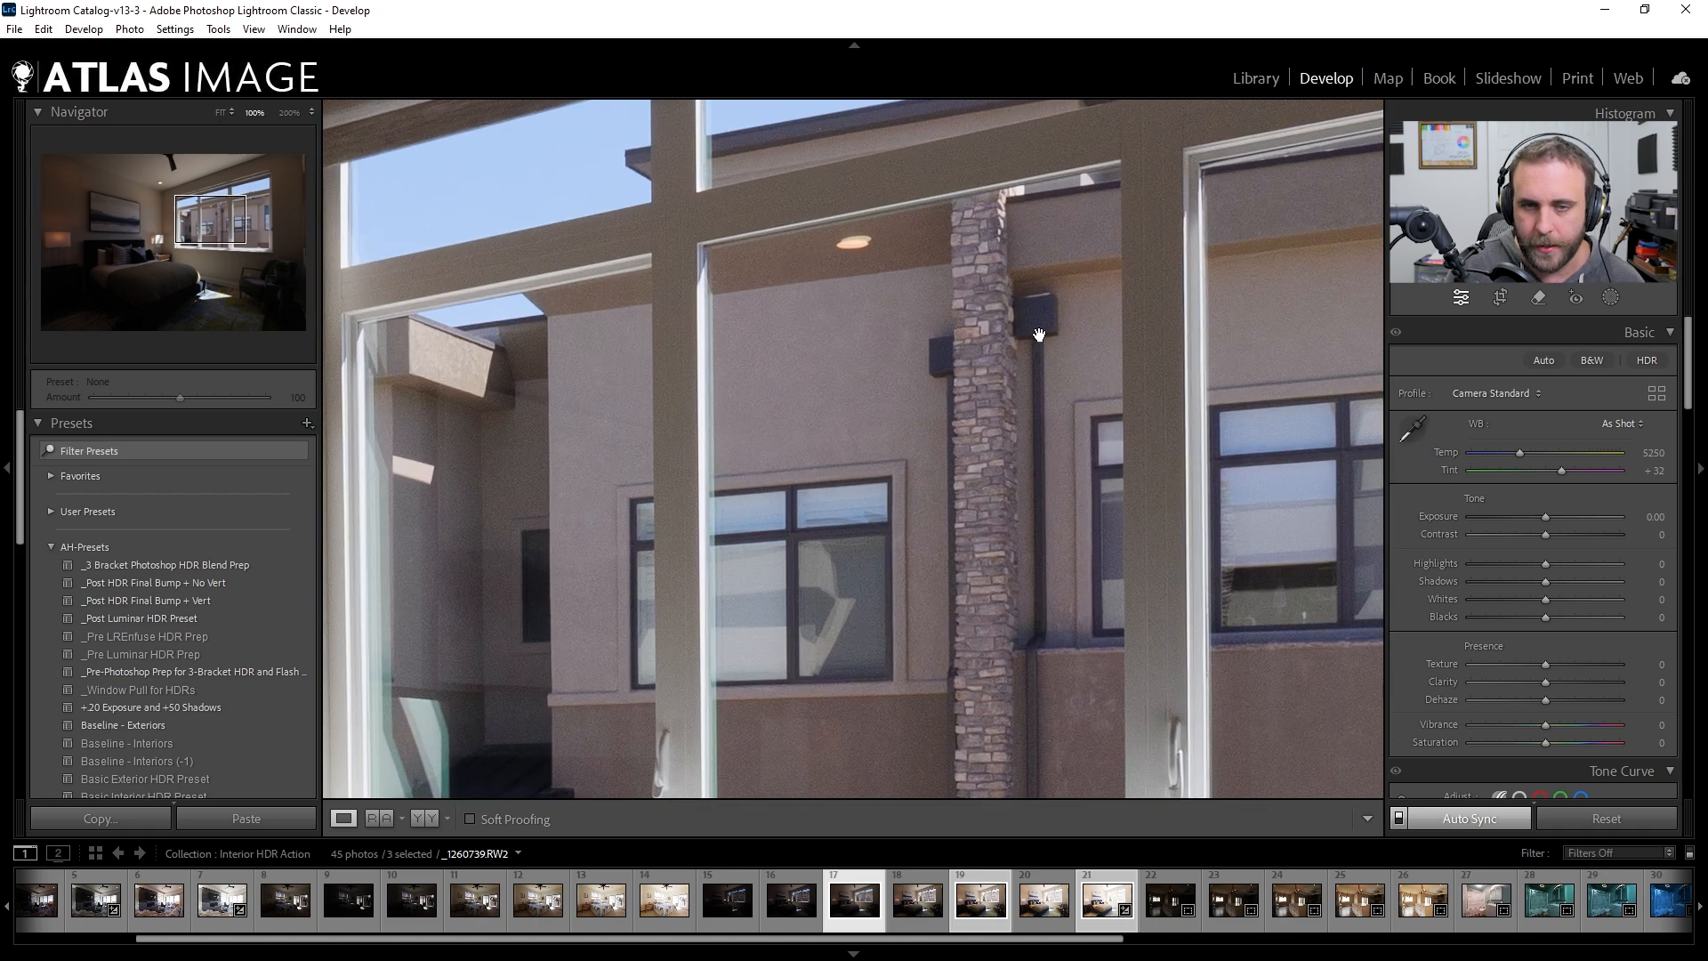
left_click(1037, 335)
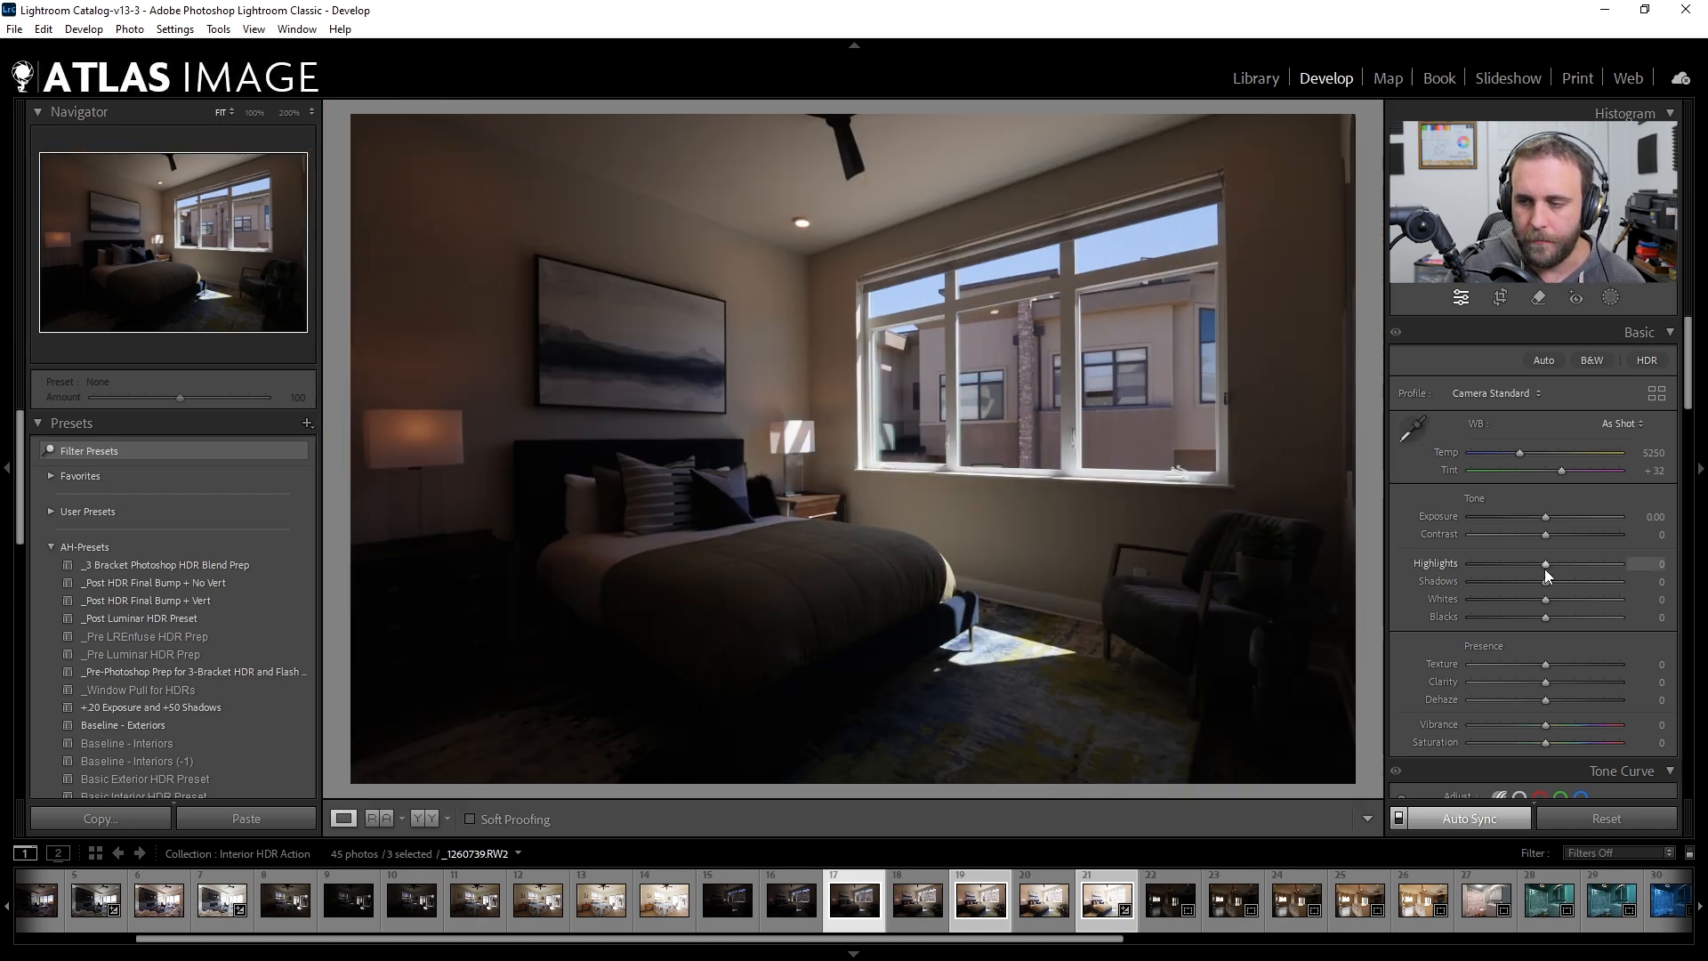
Try Highlights at -100 on the selected bedroom photos, then reset the slider
left_click_drag(1545, 568, 1412, 569)
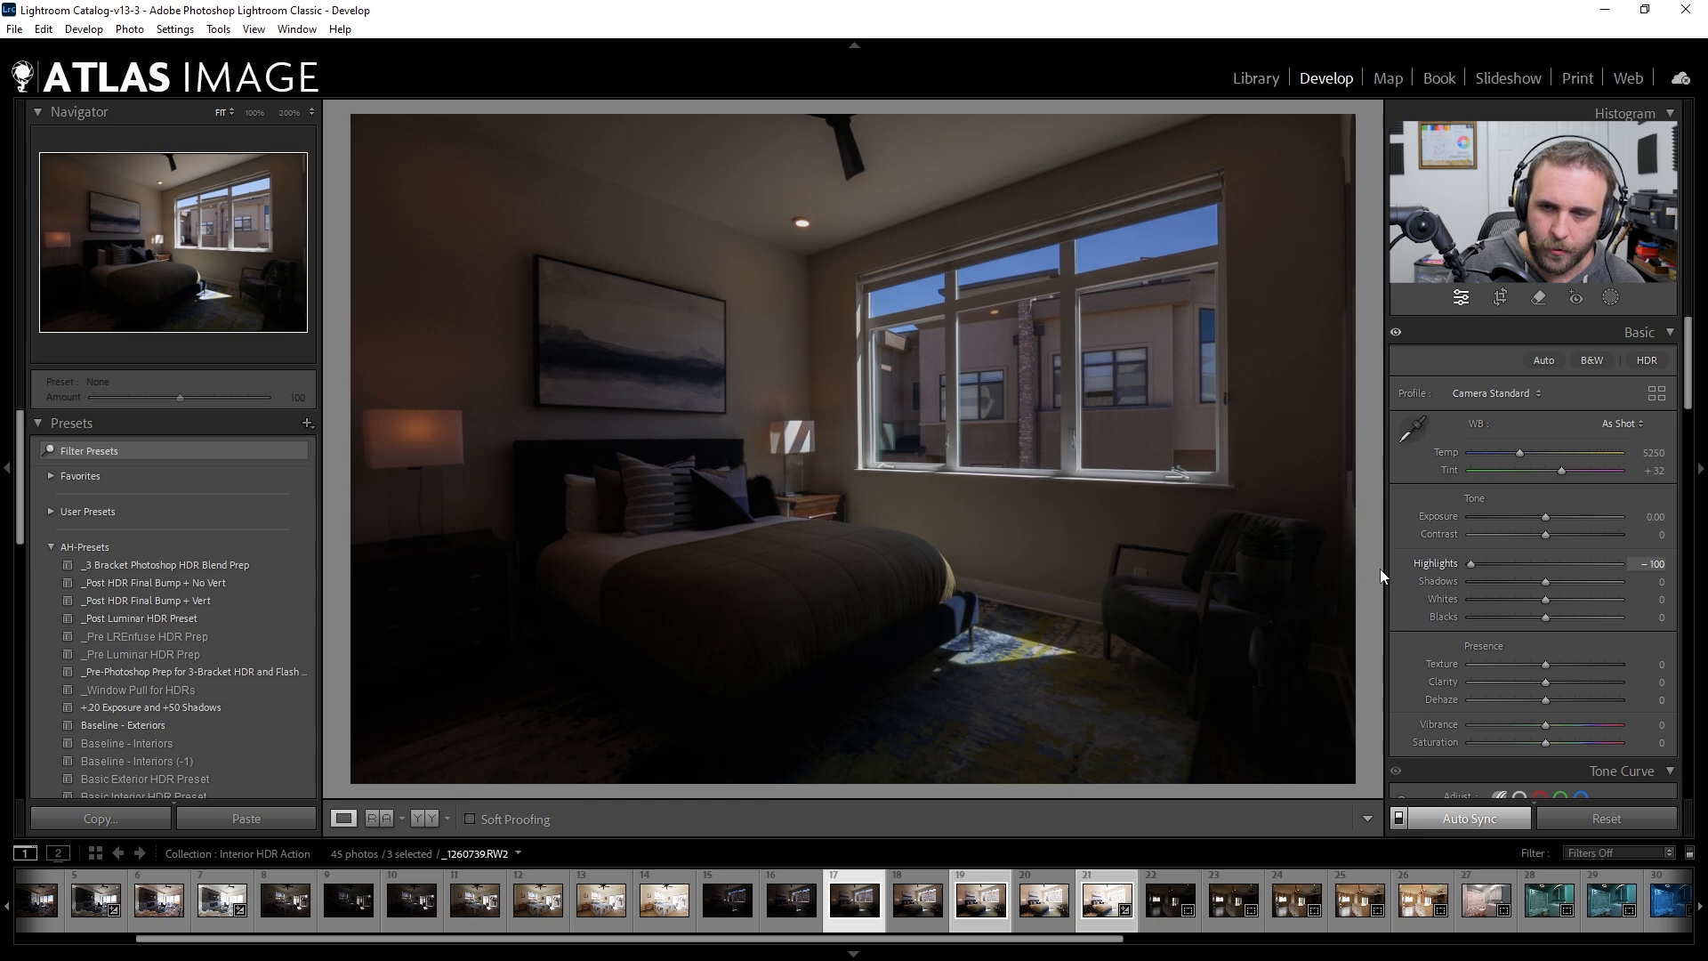
double_click(1472, 563)
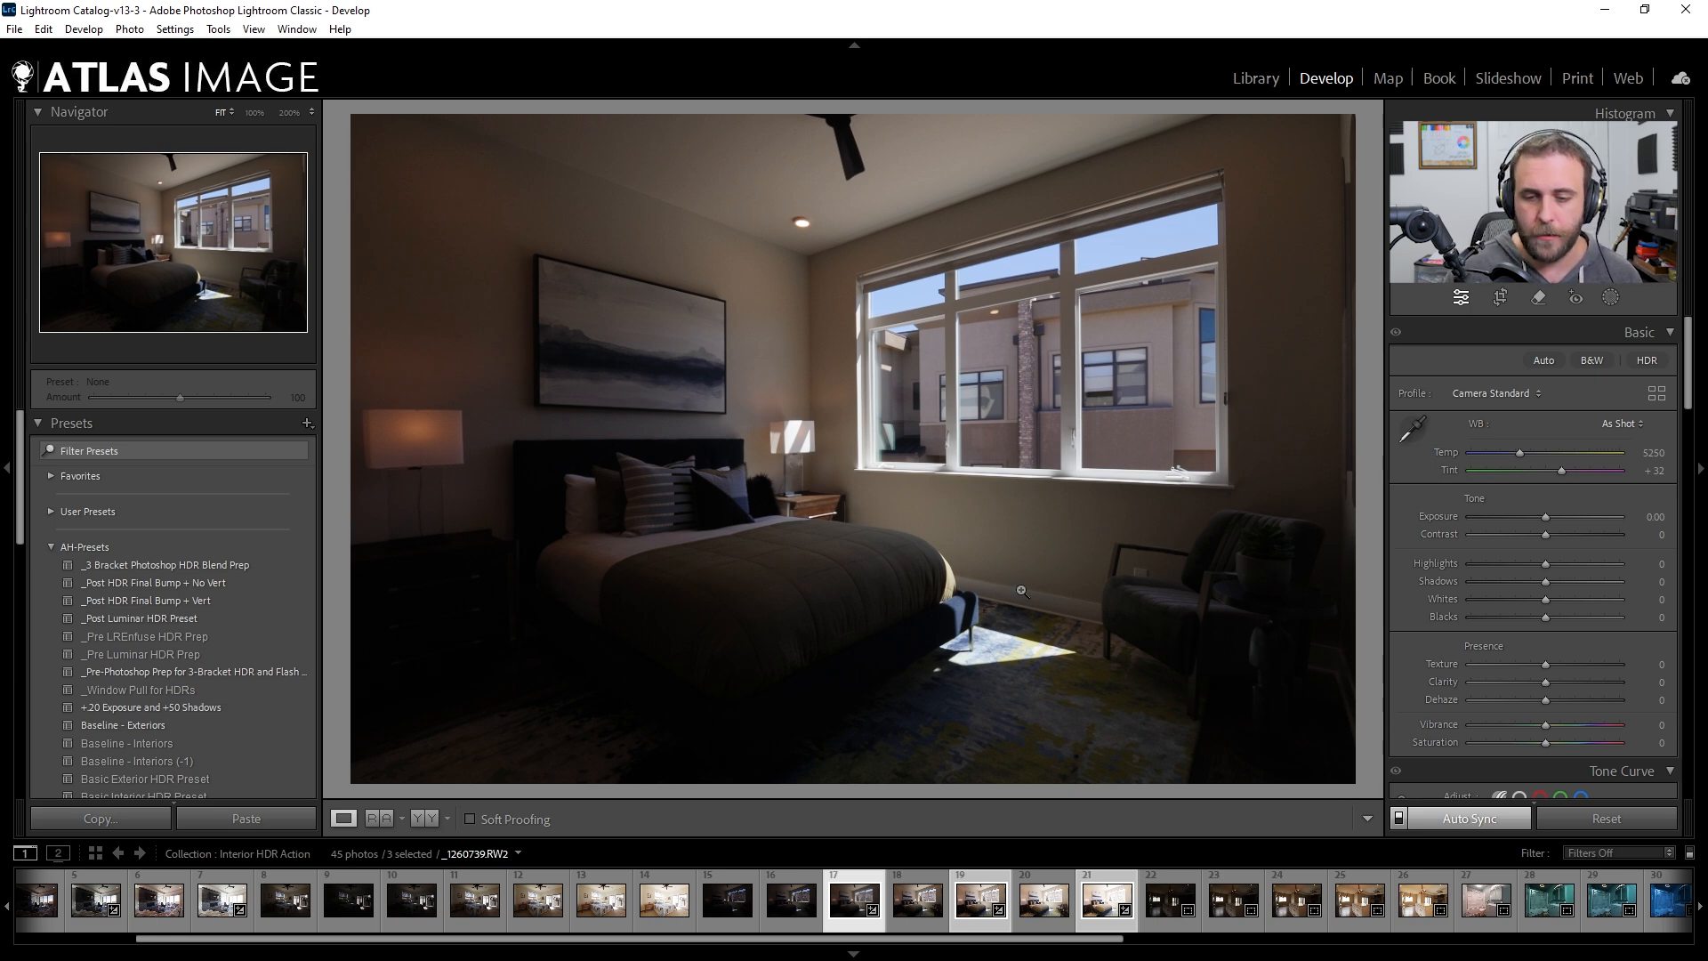
Set the profile of the three selected bedroom photos to Camera Natural and check each exposure
left_click(1501, 391)
left_click(1519, 471)
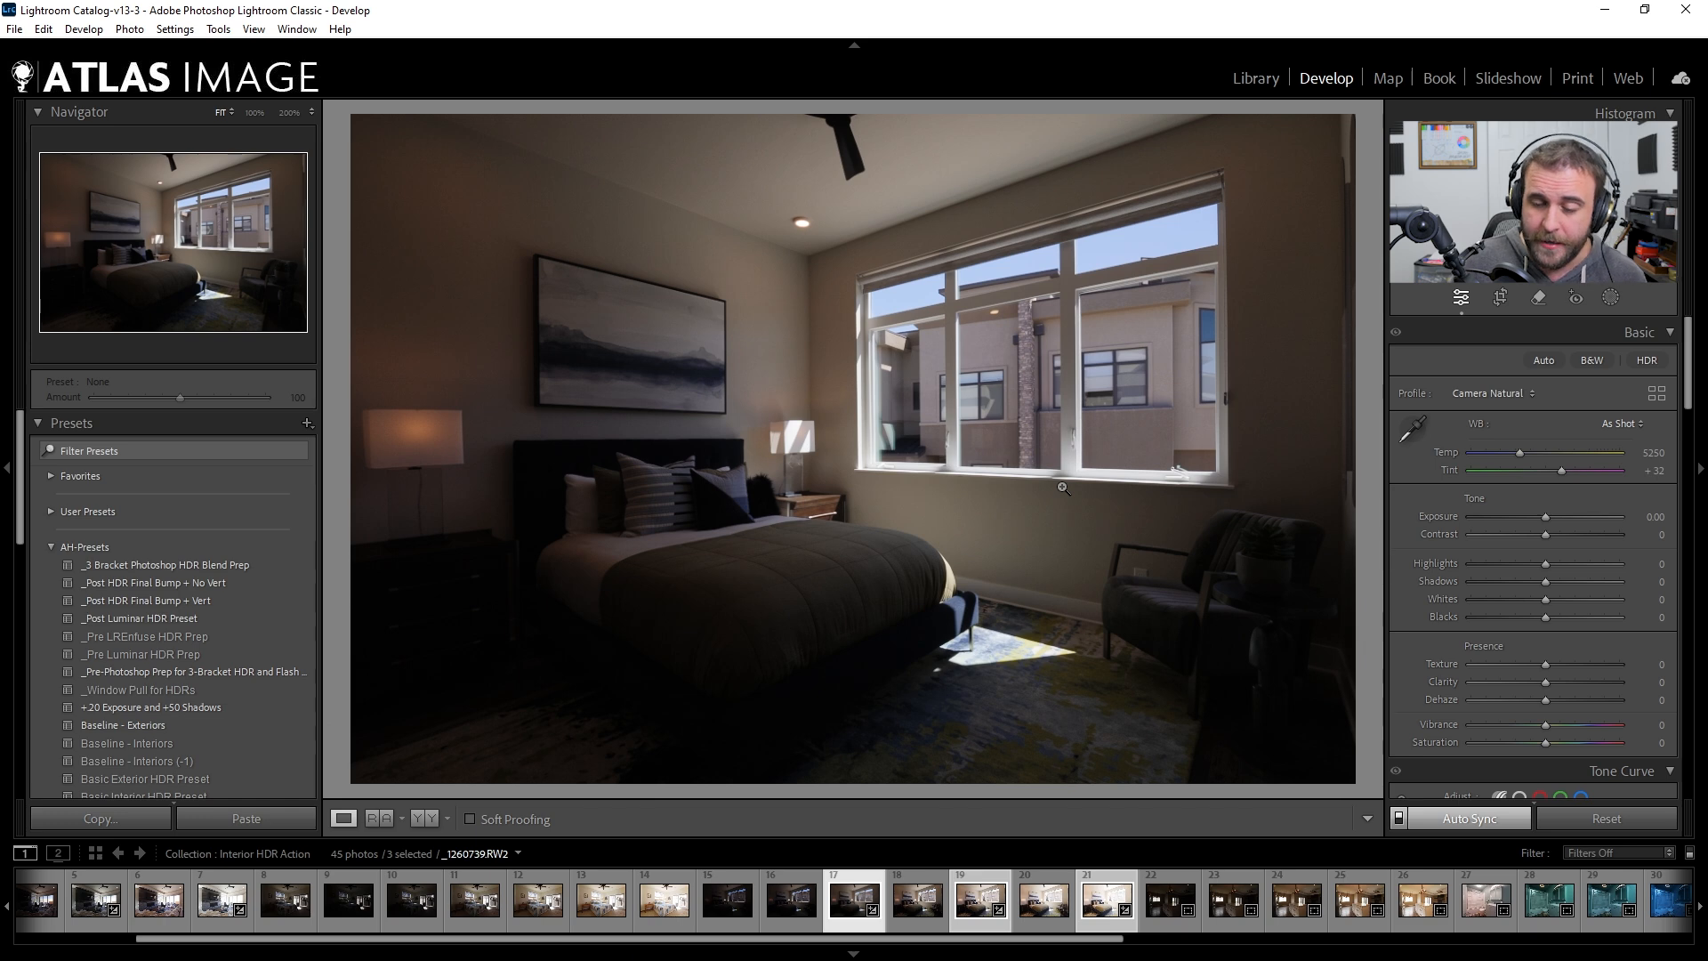
key("Right")
key("Right")
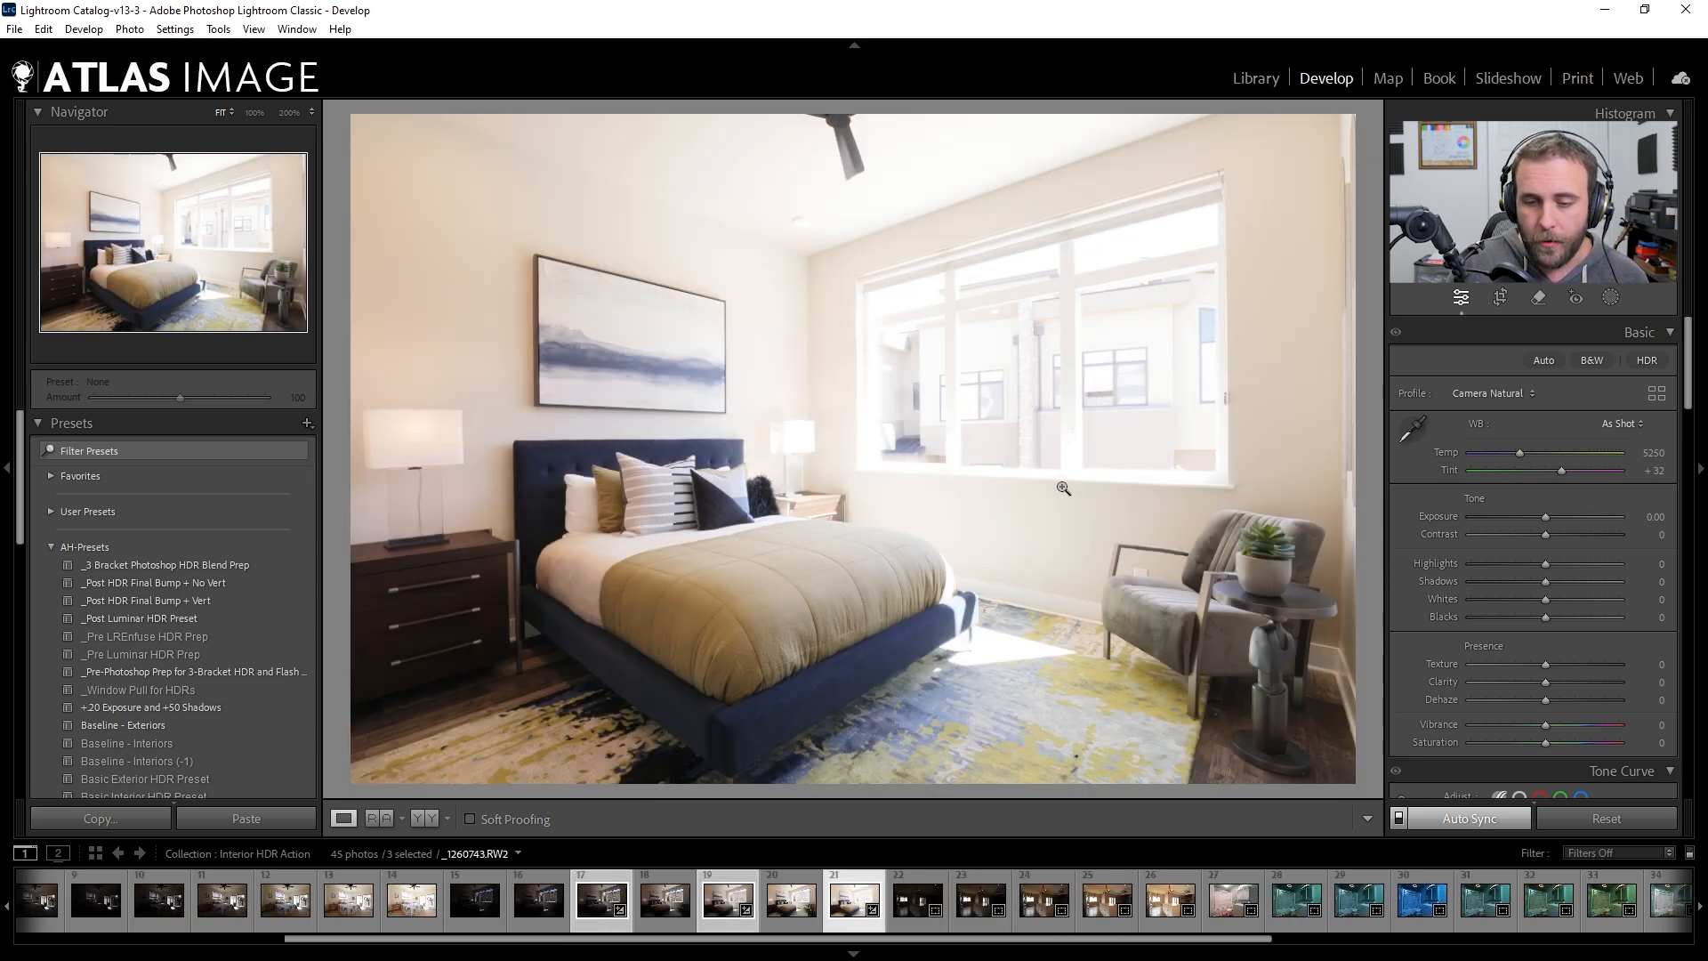
key("Left")
key("Left")
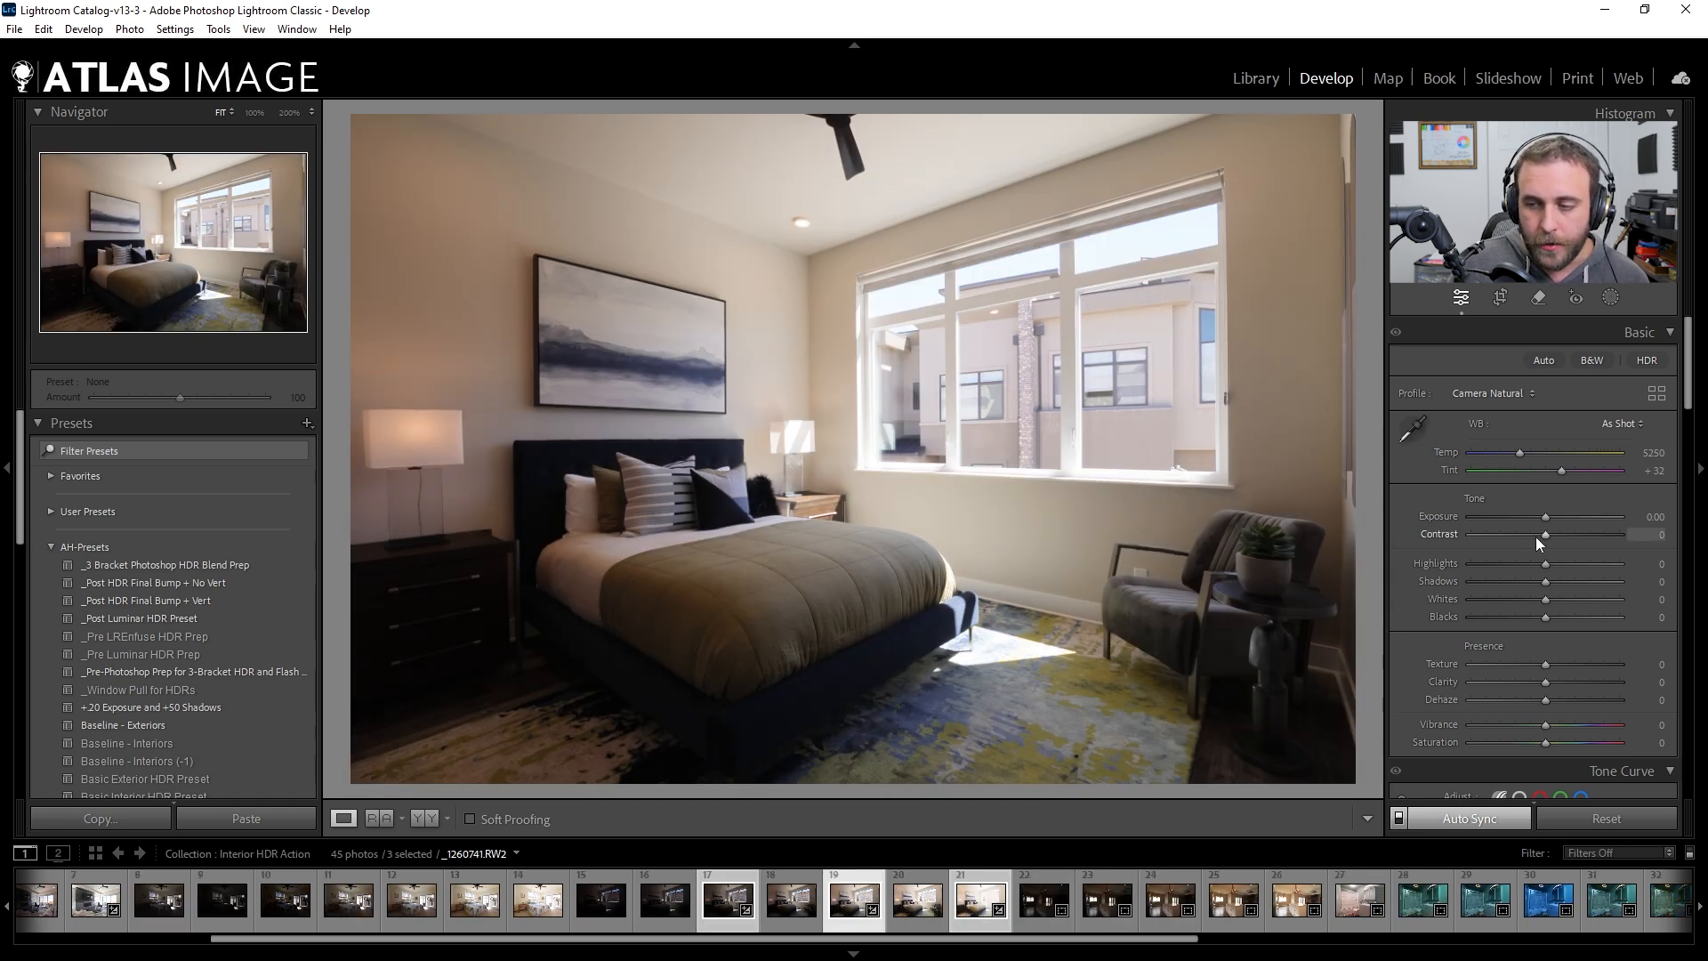
Set Contrast to -25 for the three selected bedroom photos and compare the darkest and brightest exposures
mouse_move(1545, 535)
left_mouse_down()
mouse_move(1505, 535)
mouse_move(1544, 540)
mouse_move(1529, 538)
left_mouse_up()
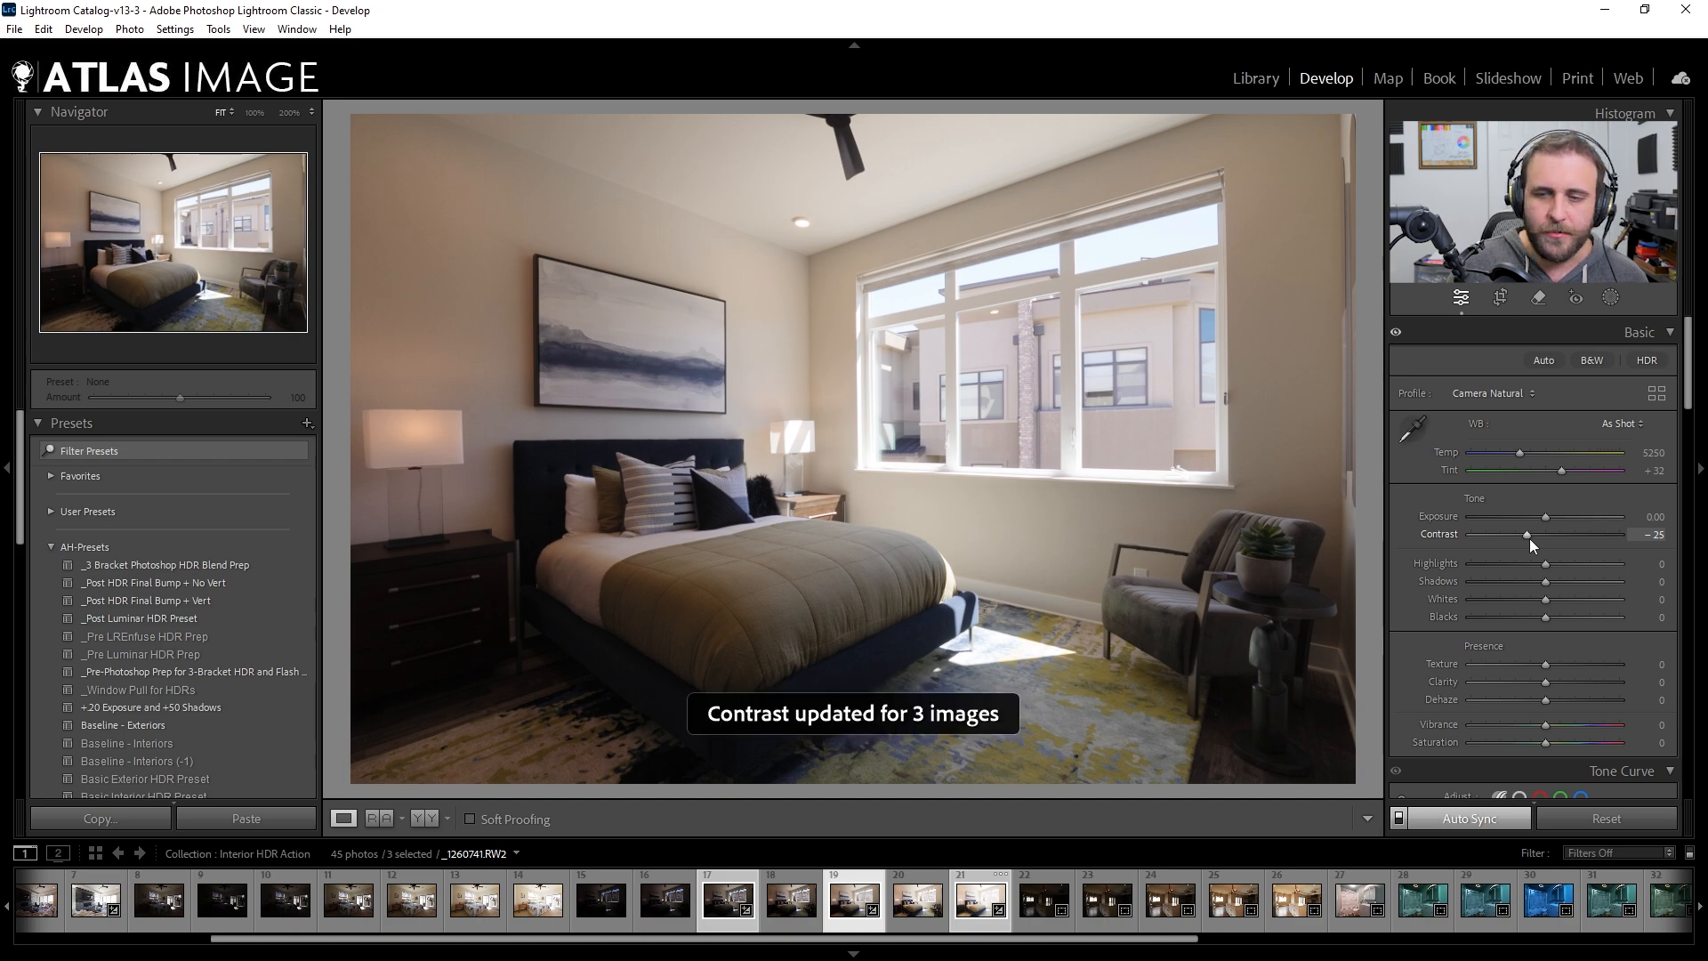
key("ctrl+Right")
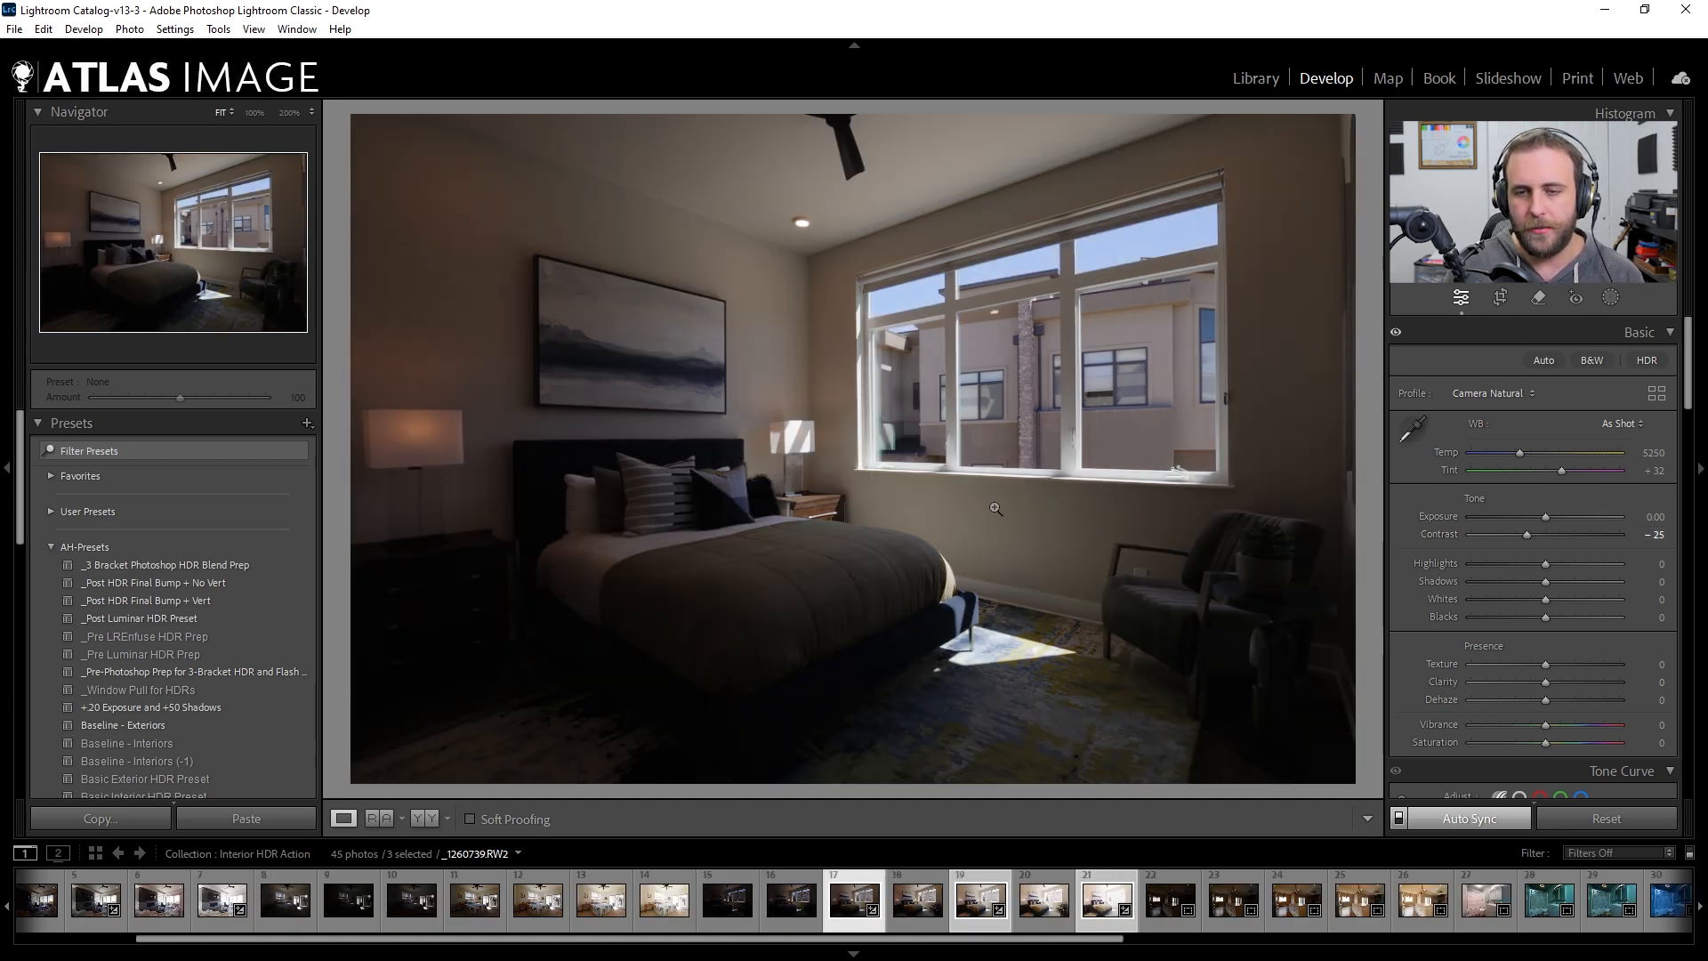
key("ctrl+Right")
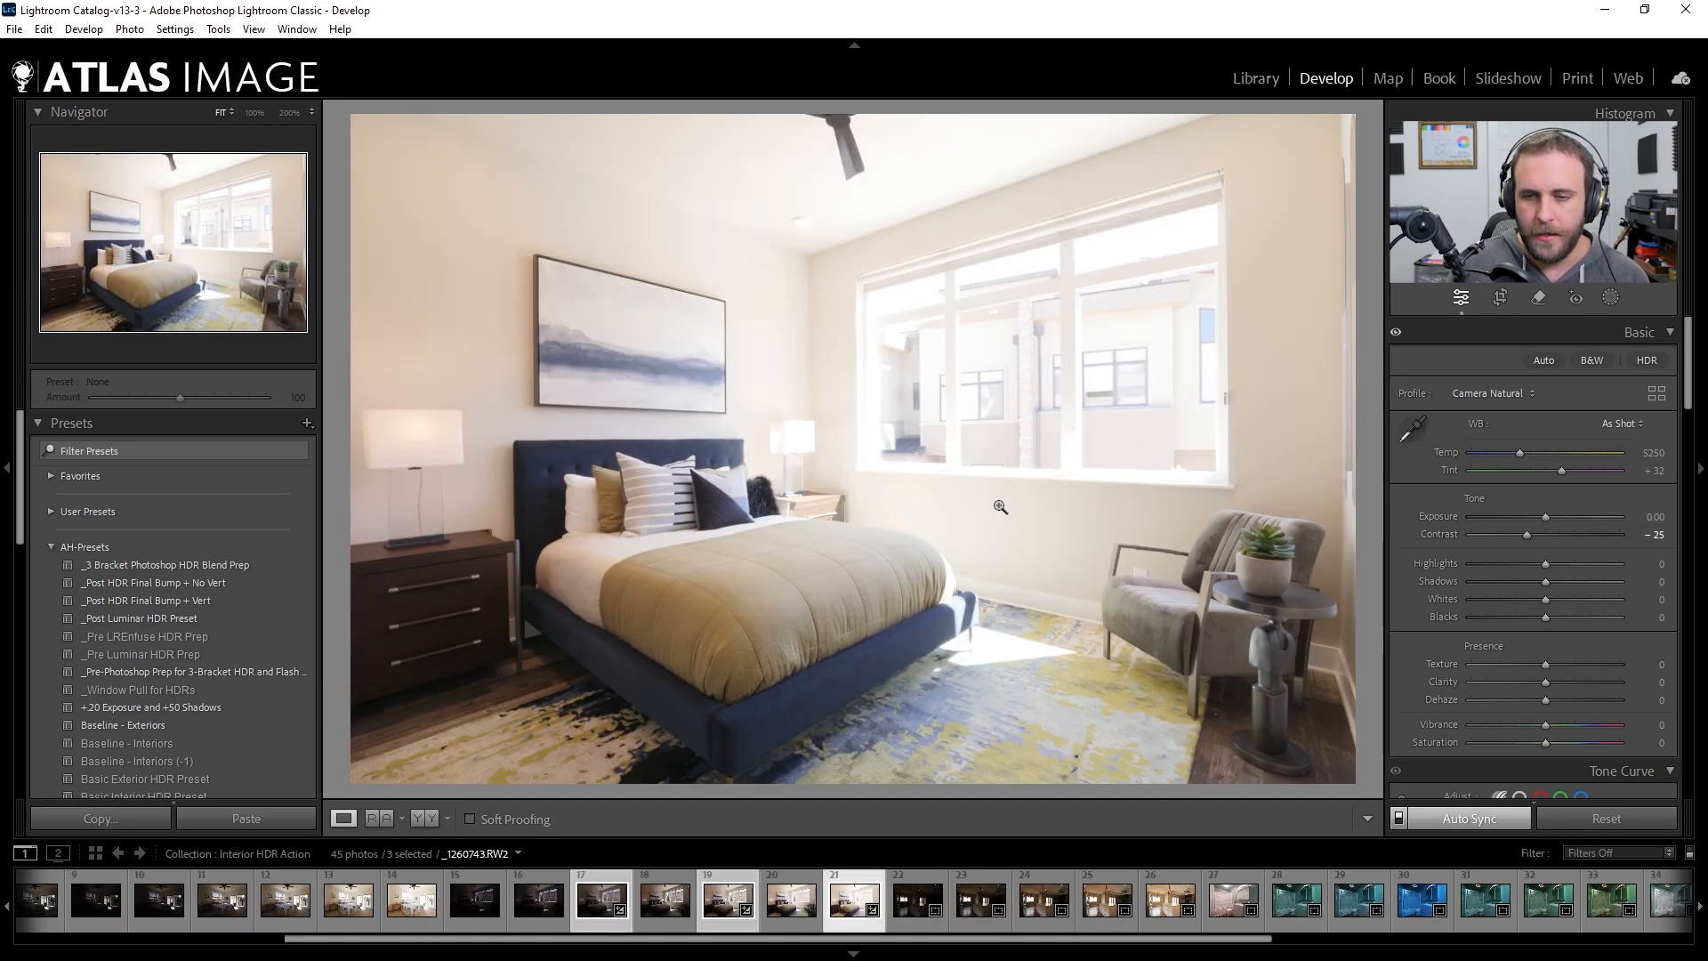
Reset Contrast and set it to -20 for the three selected bedroom photos
double_click(1524, 534)
left_click(1639, 534)
type("-20")
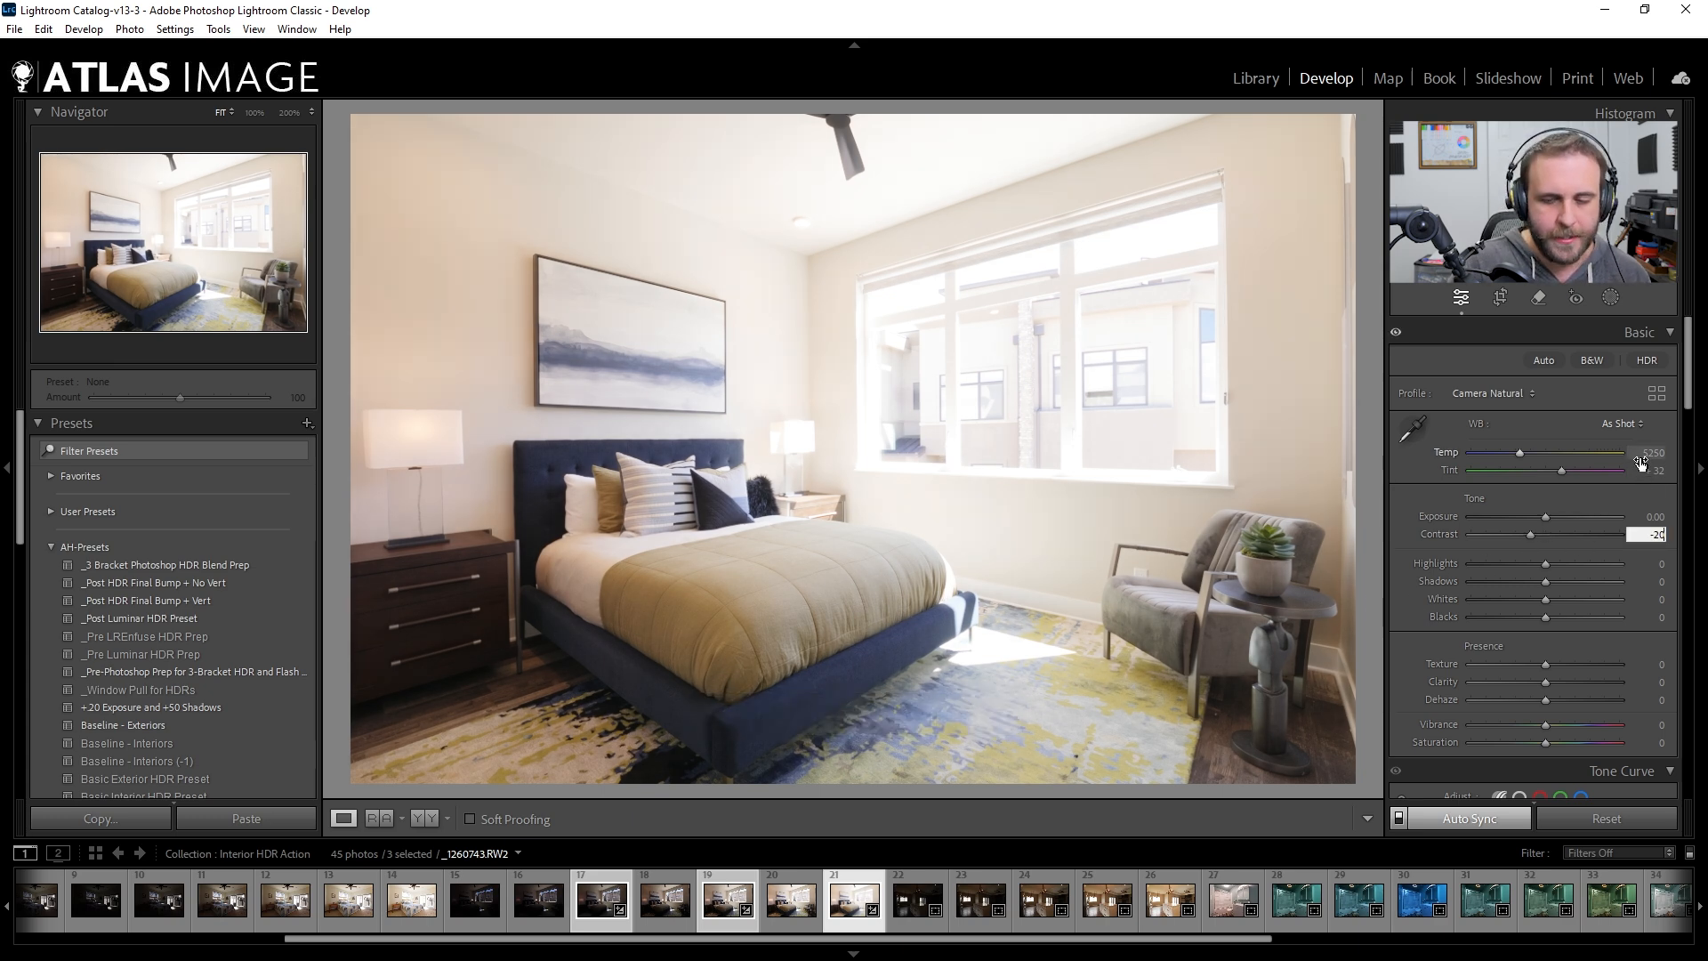
Commit Contrast at -20 and apply the _3 Bracket Photoshop HDR Blend Prep preset to the three selected bedroom photos
key("Return")
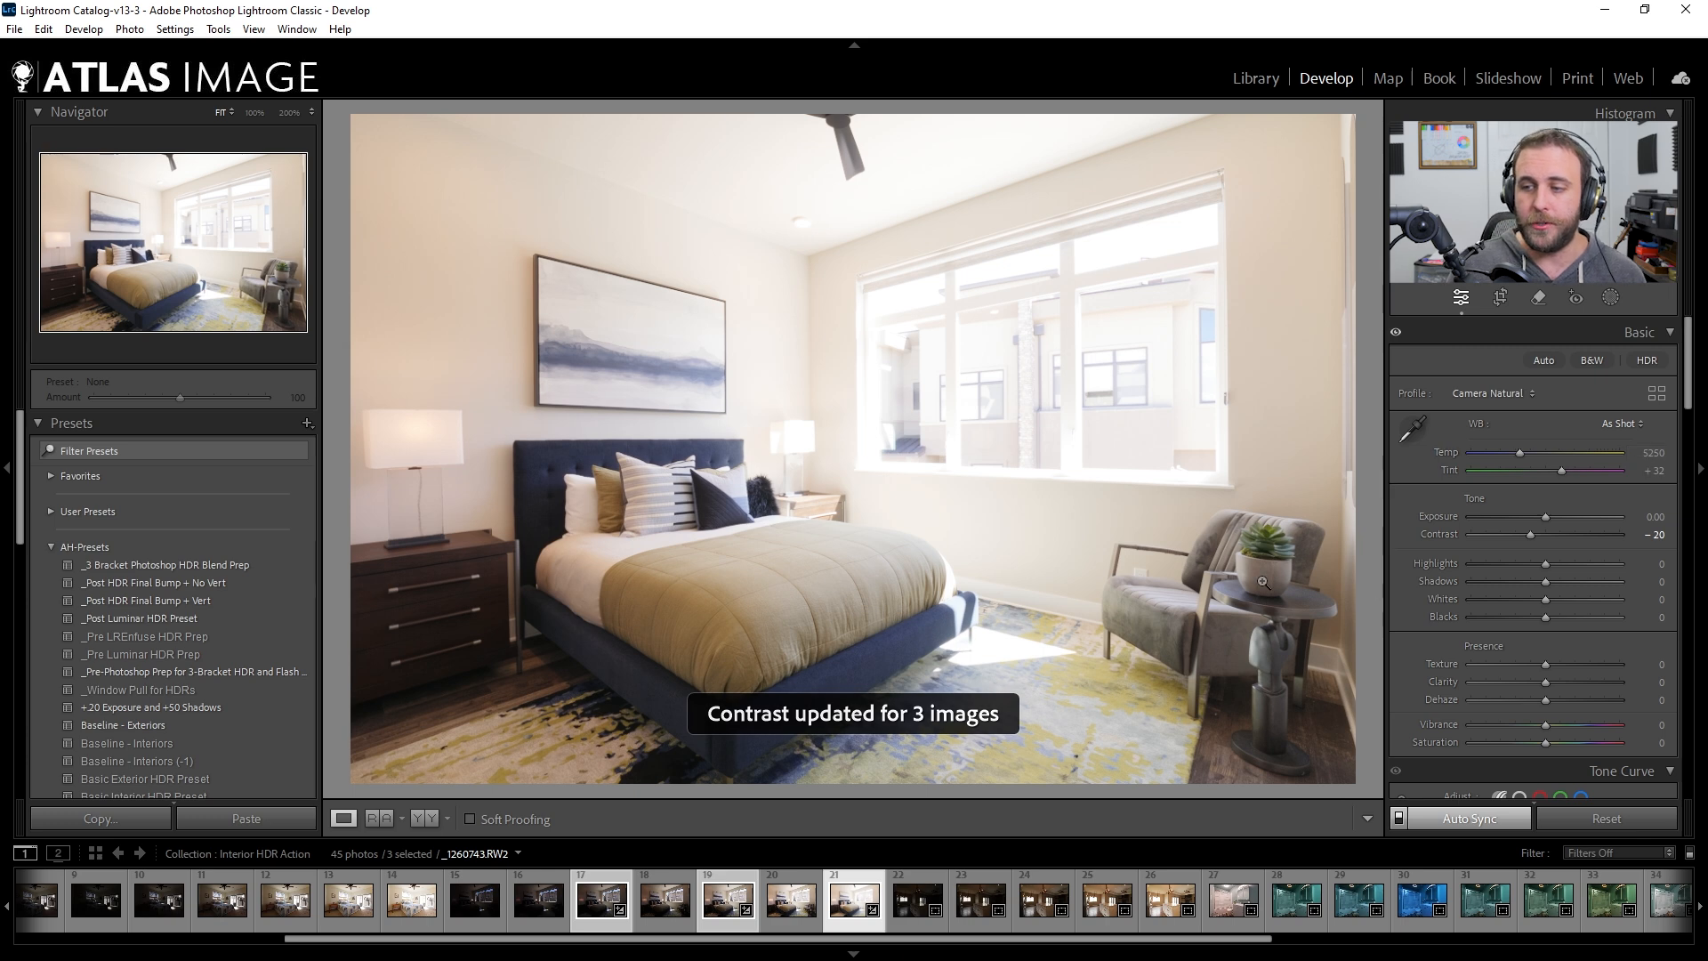
left_click(1530, 393)
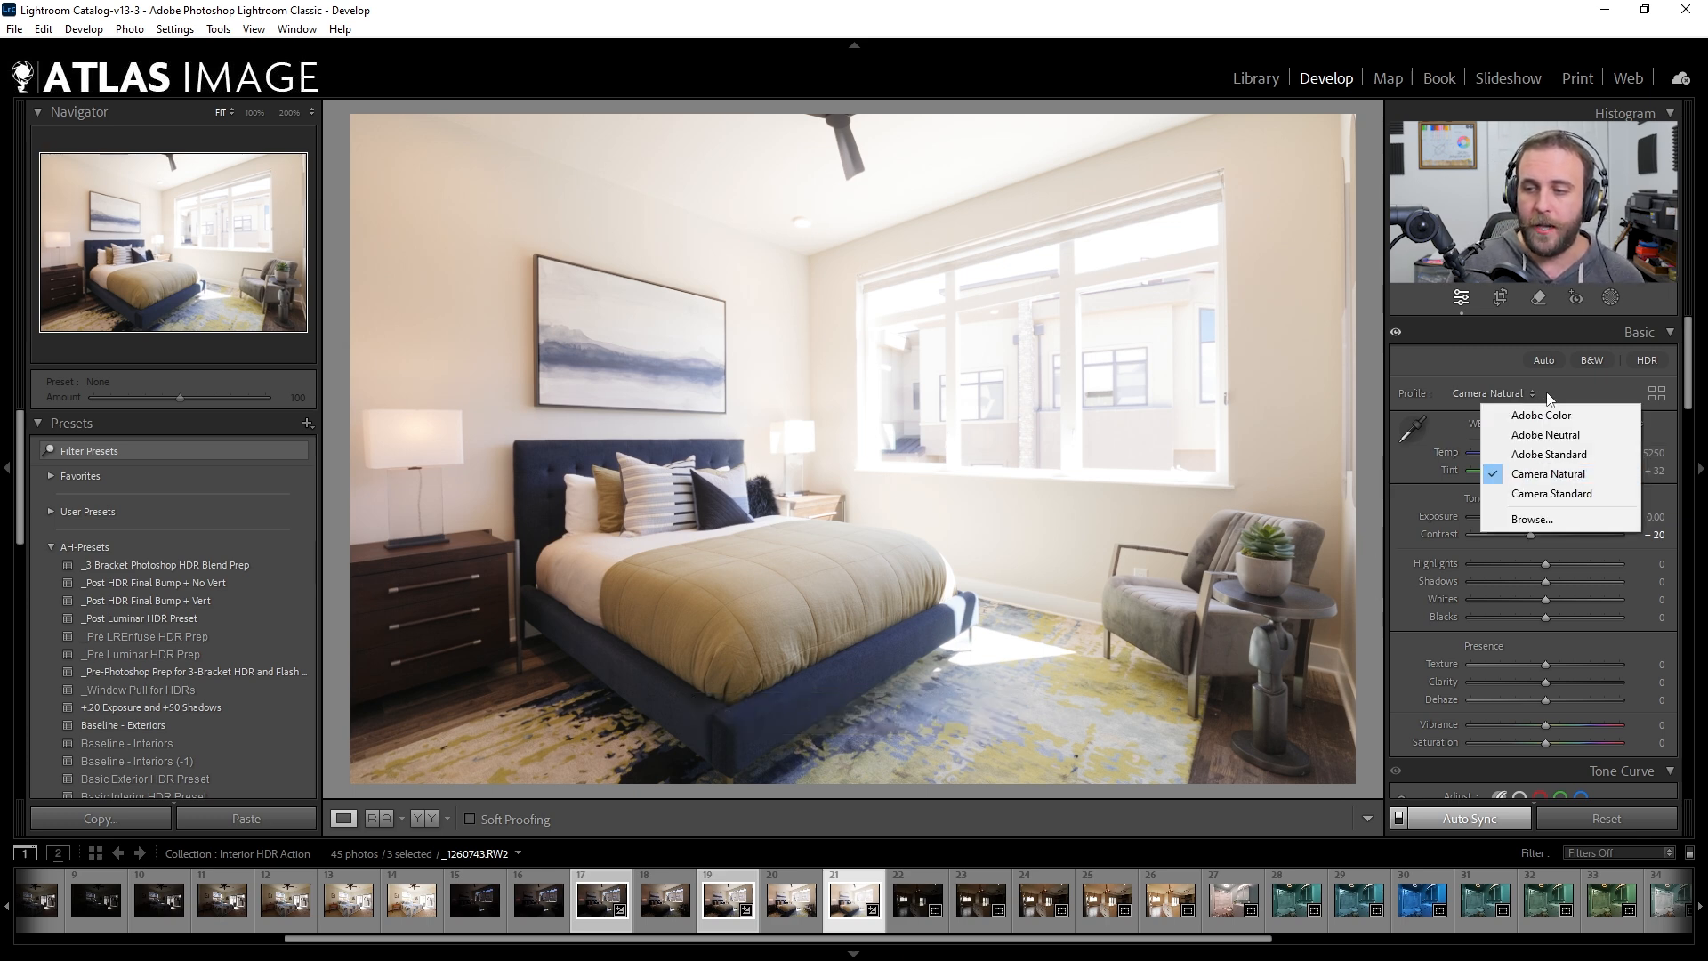
left_click(1466, 359)
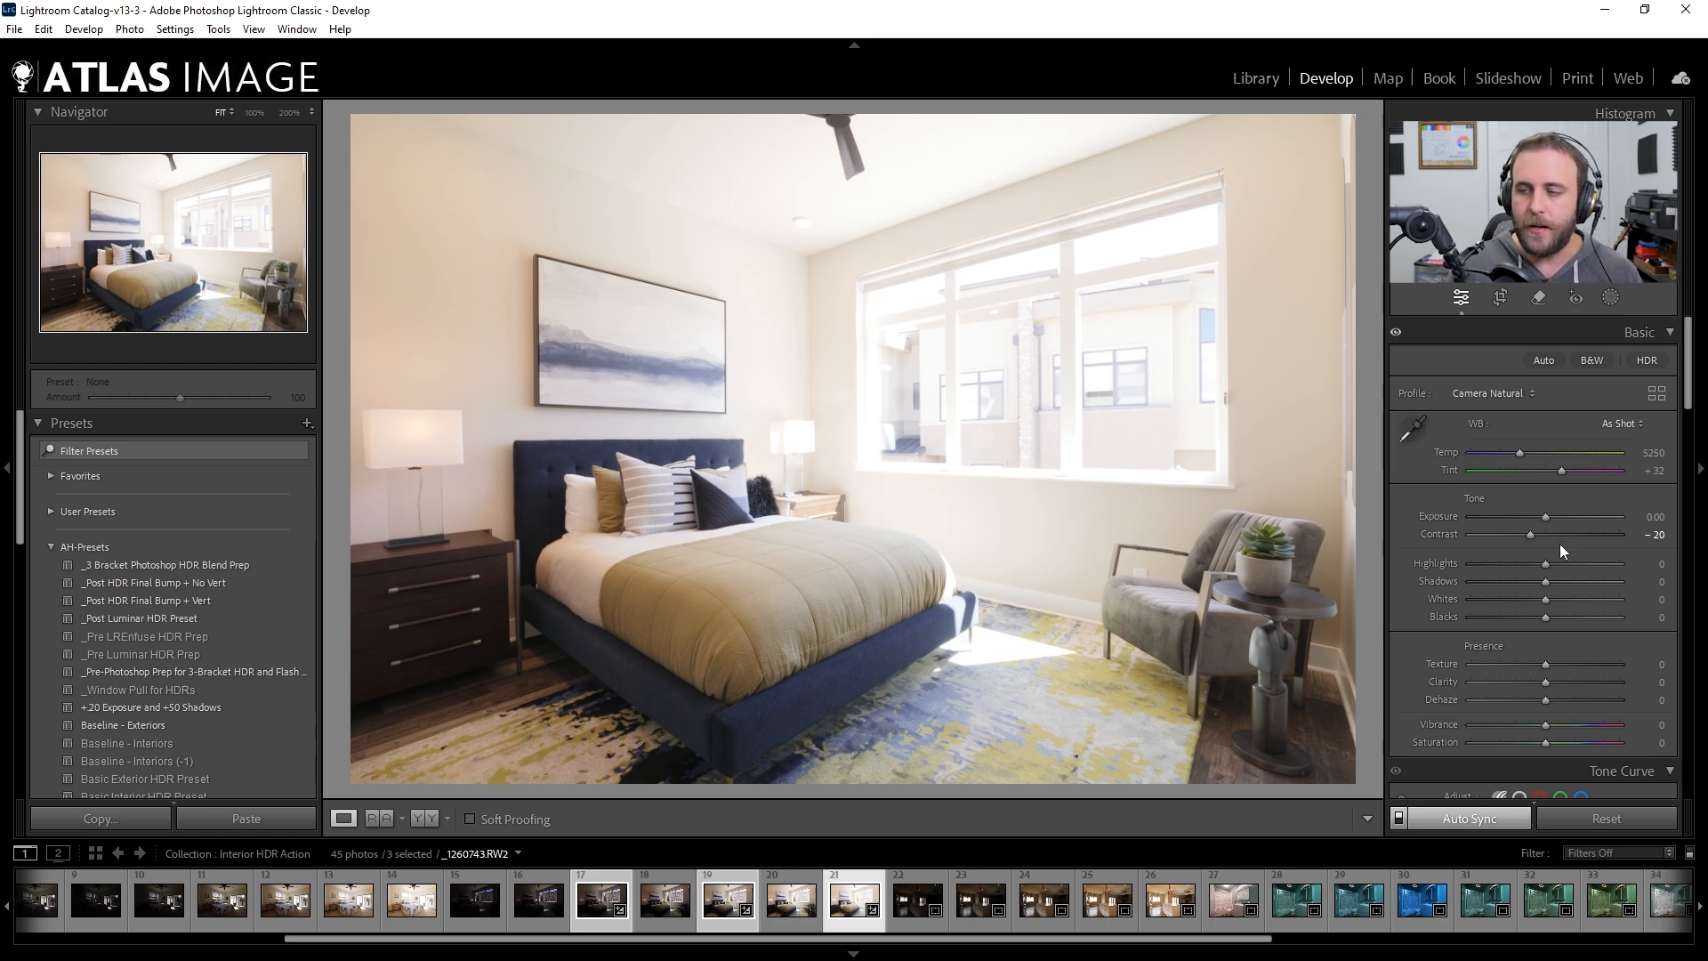
left_click(196, 564)
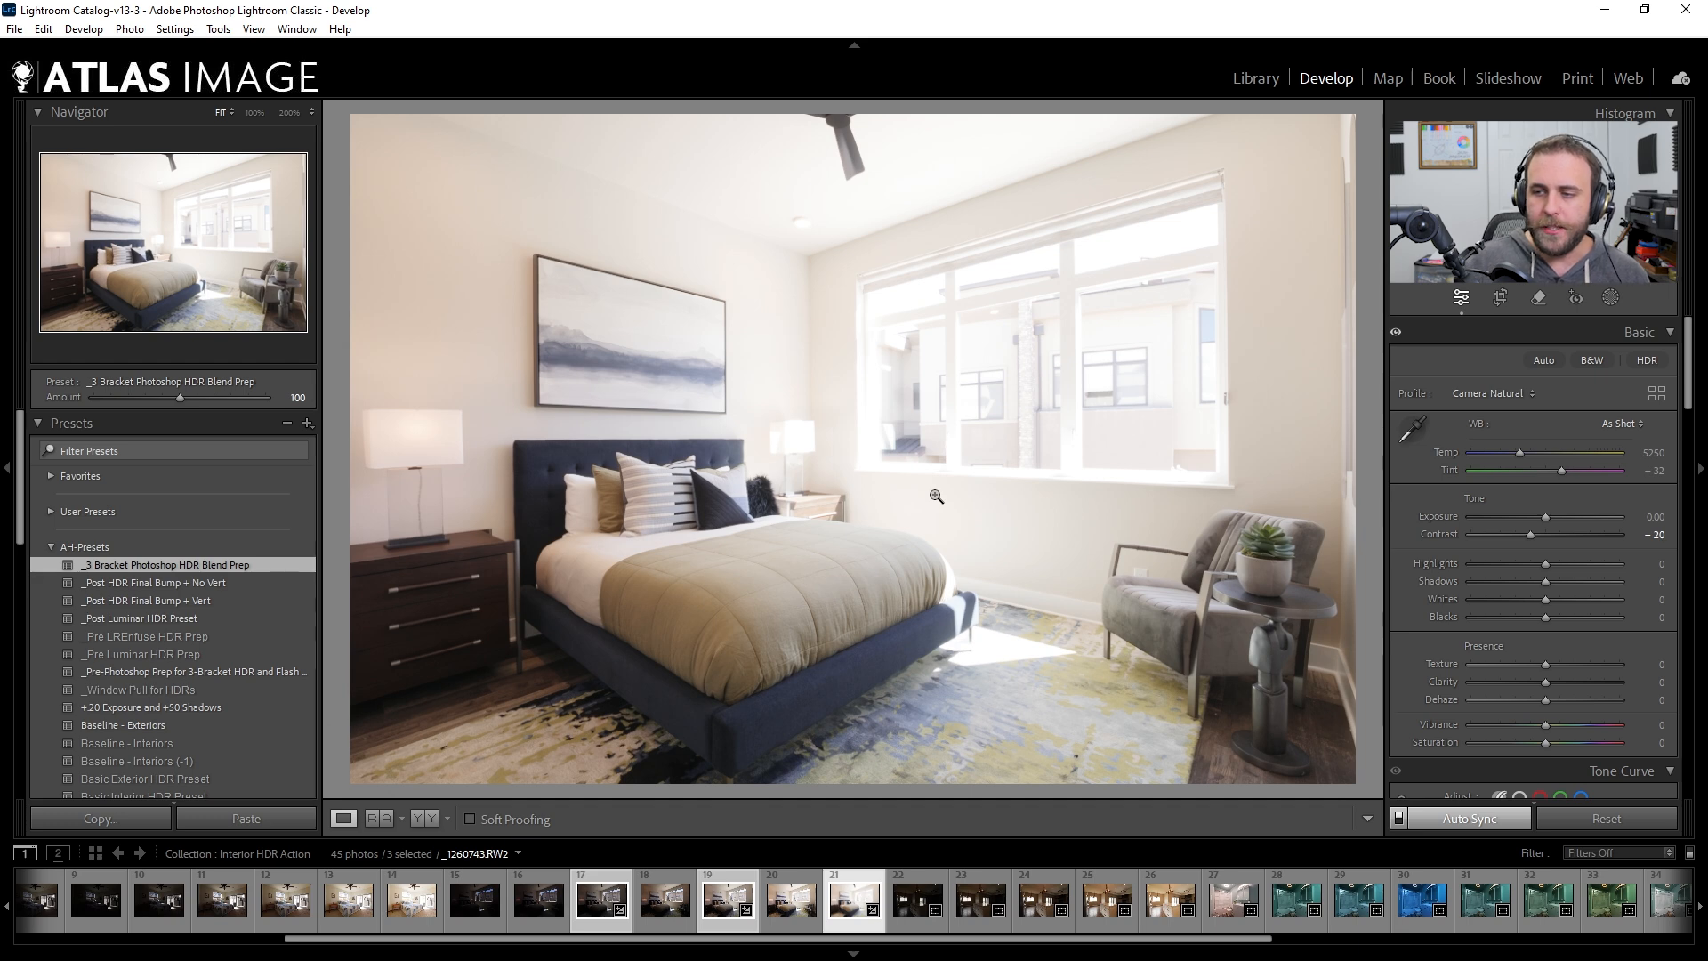
Review the preset's Color Mixer saturation and luminance adjustments and its sharpening settings
left_click_drag(1689, 374, 1689, 508)
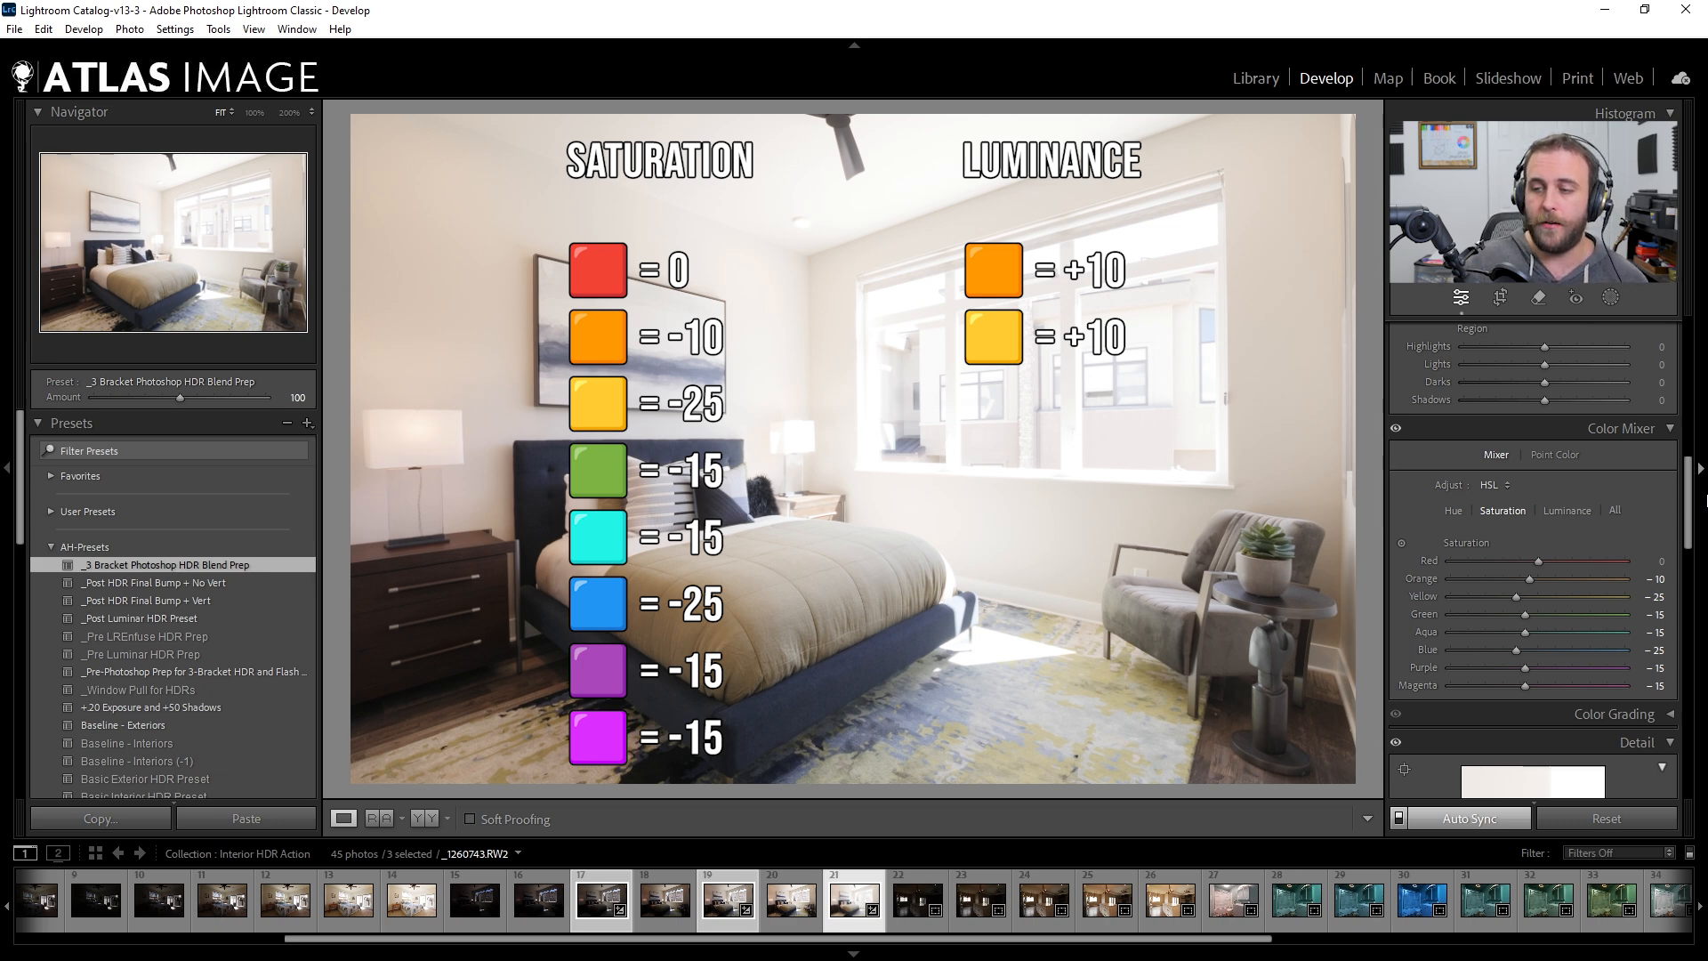
left_click(1569, 509)
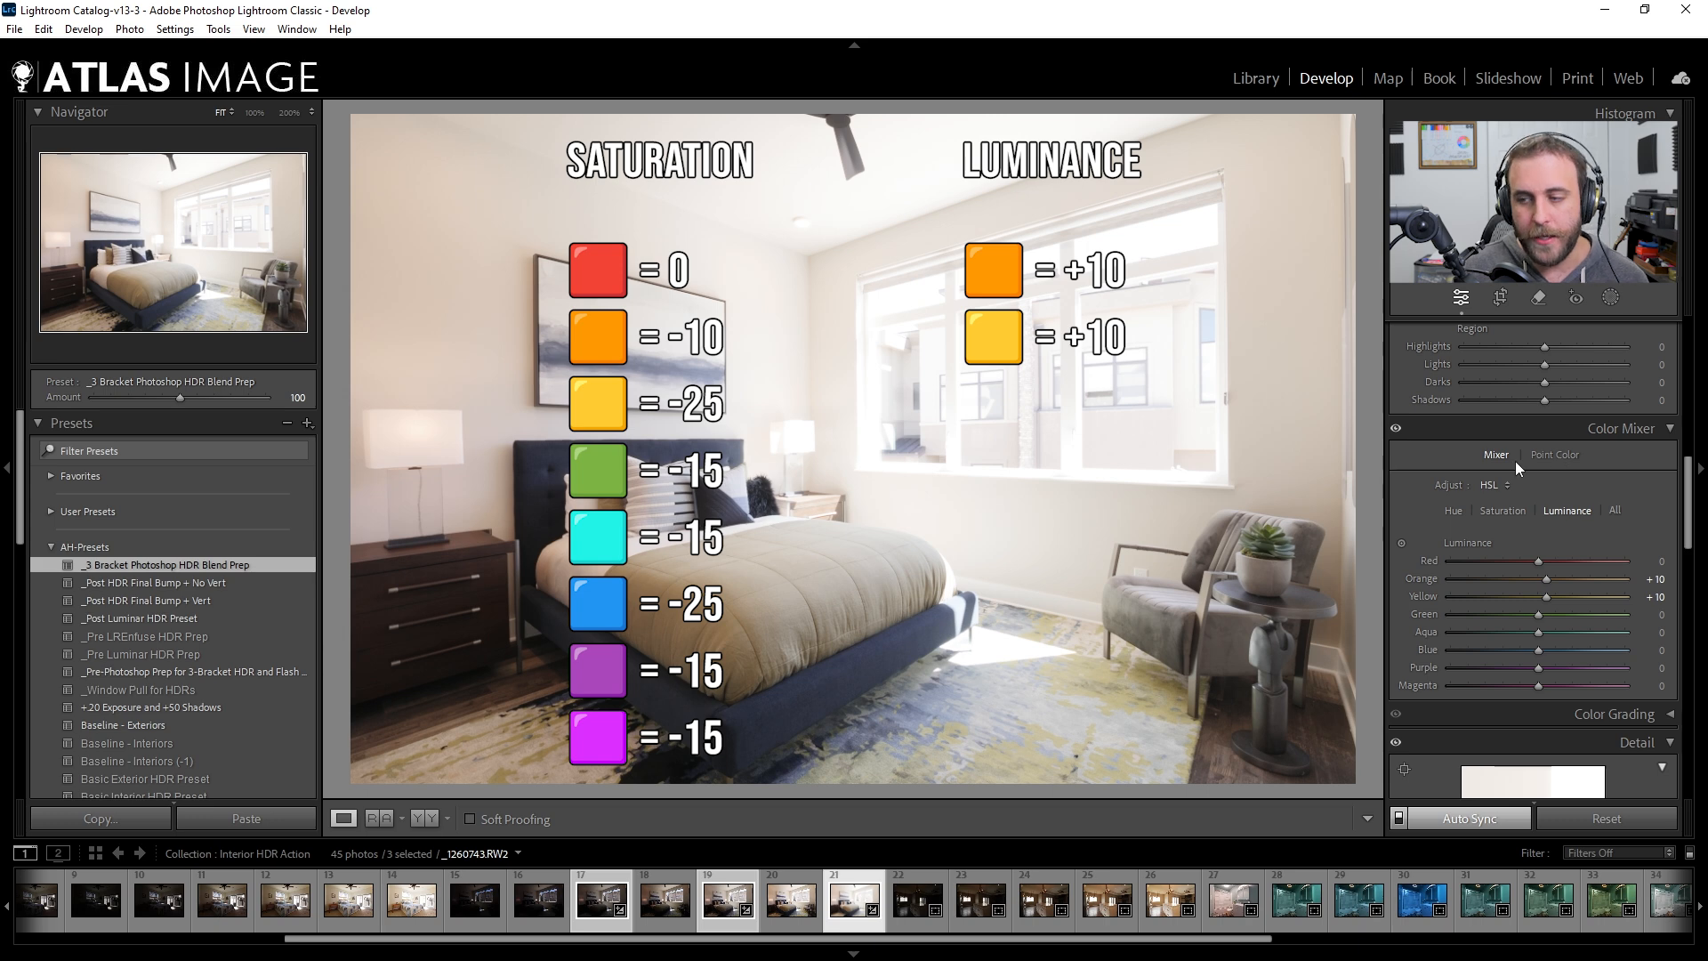
scroll(1625, 518, "down", 3)
scroll(1626, 516, "down", 6)
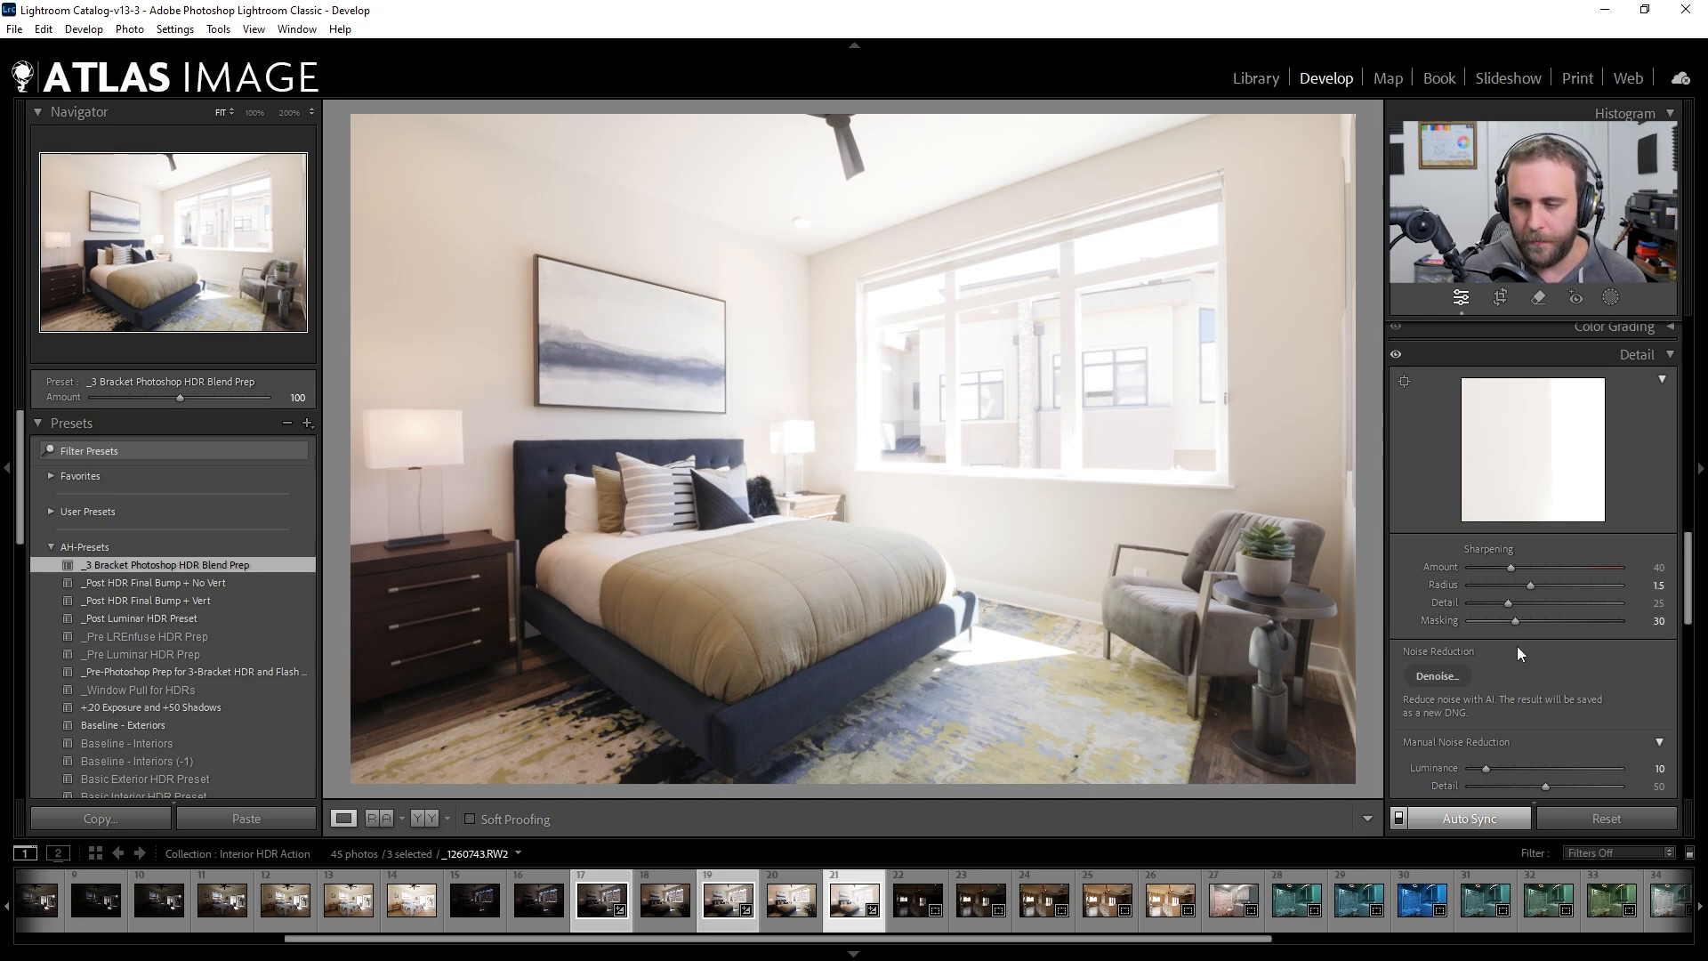
key("alt")
left_click_drag(1513, 623, 1513, 621)
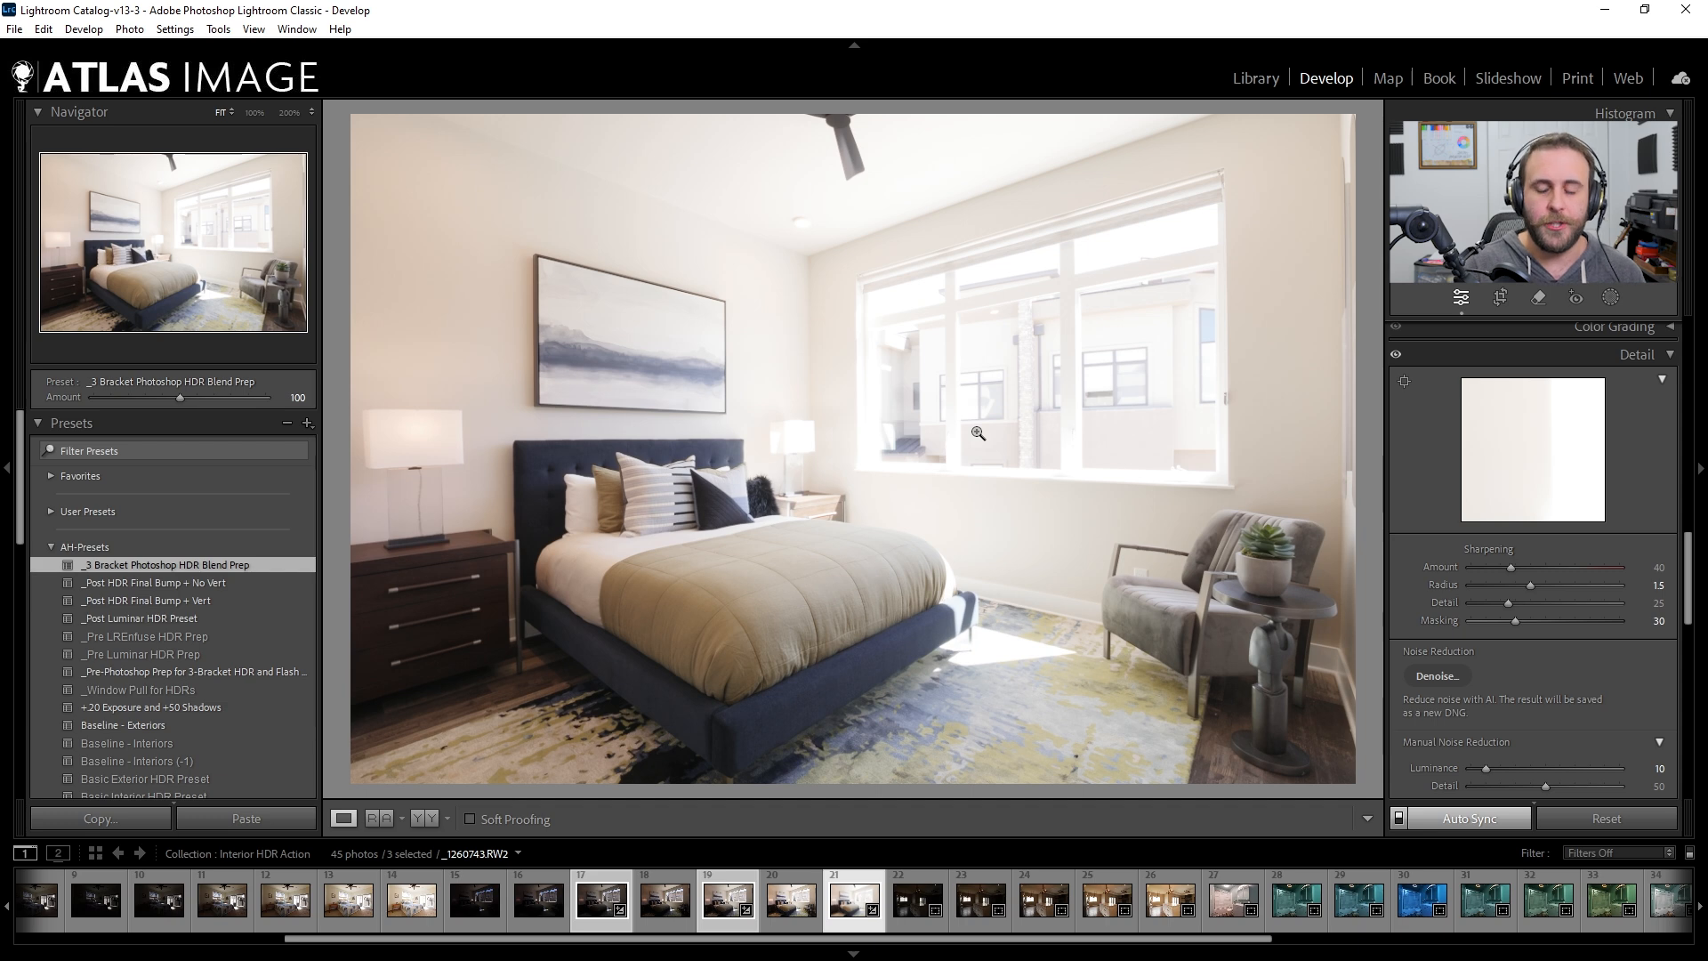
Set Luminance noise reduction to 15 for the three selected photos, checking the wall and headboard at 100%
left_click_drag(1688, 551, 1696, 611)
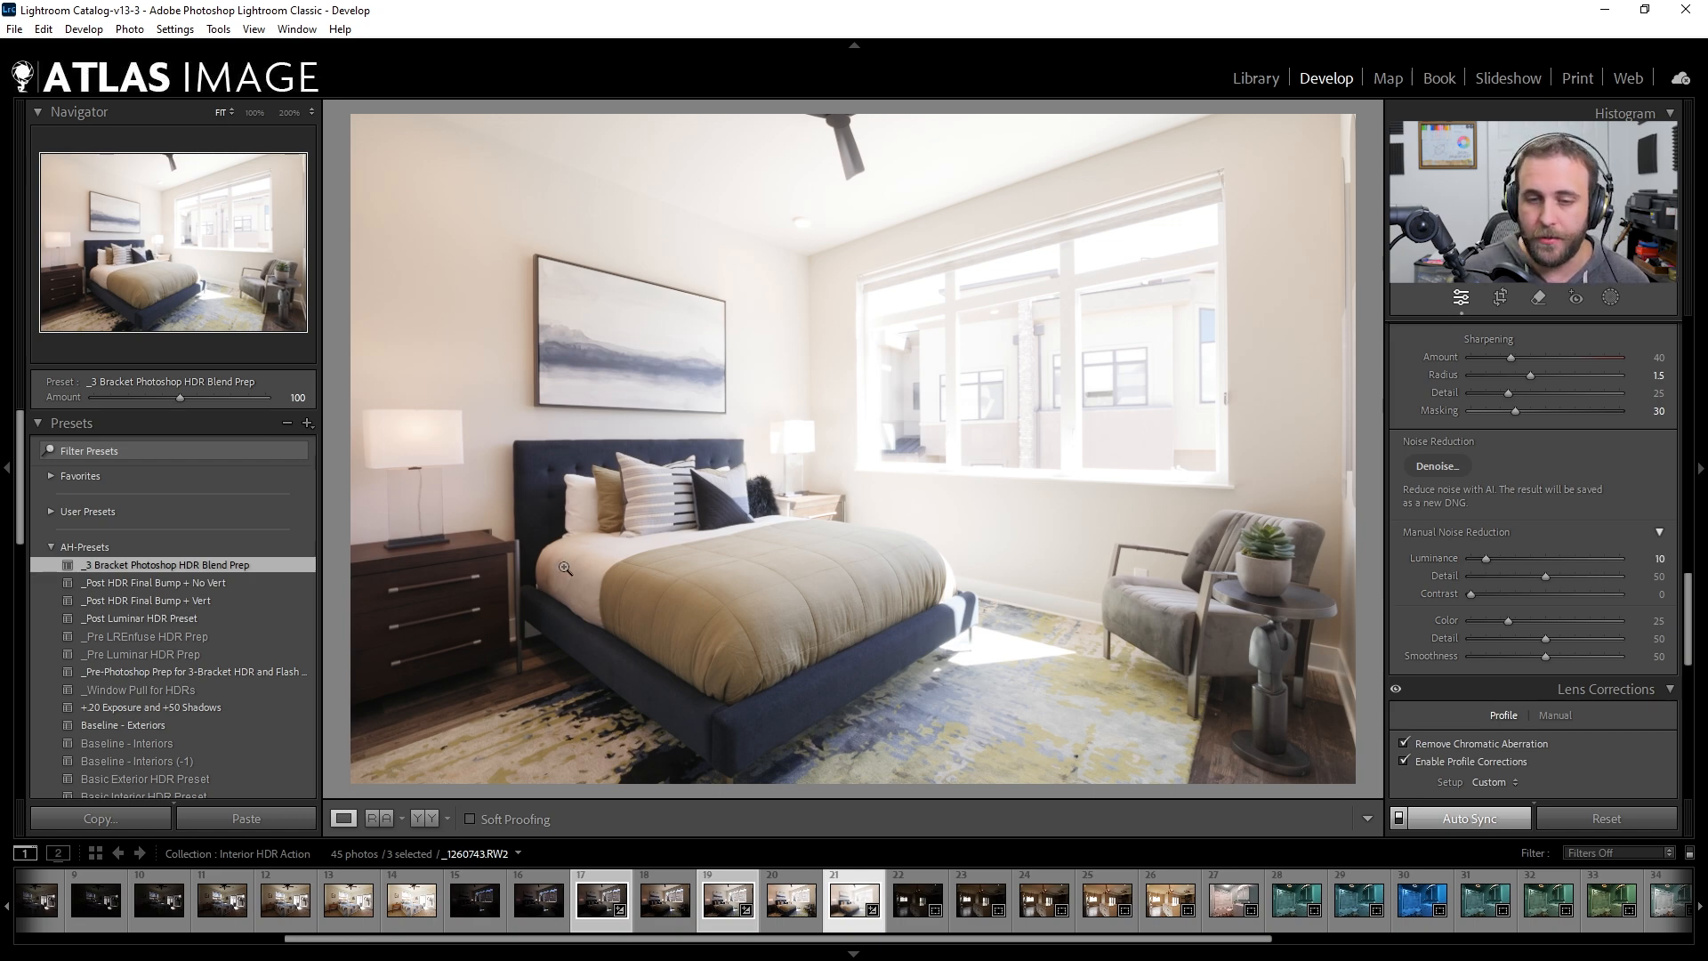
left_click(588, 509)
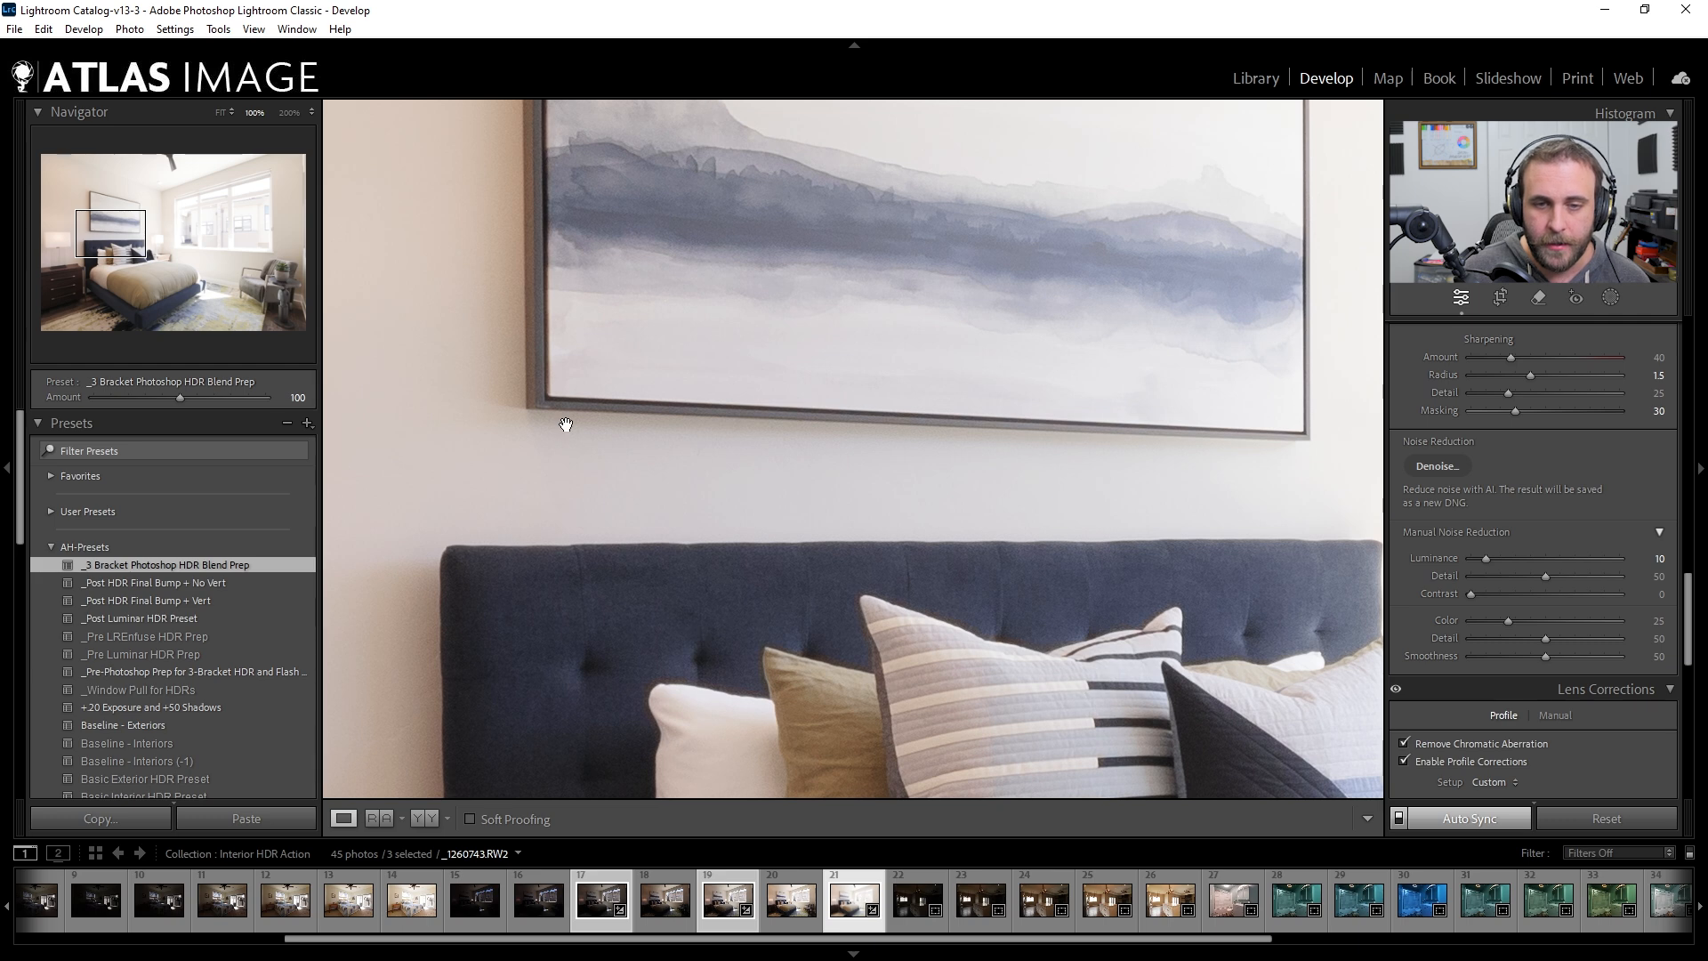
left_click(1656, 558)
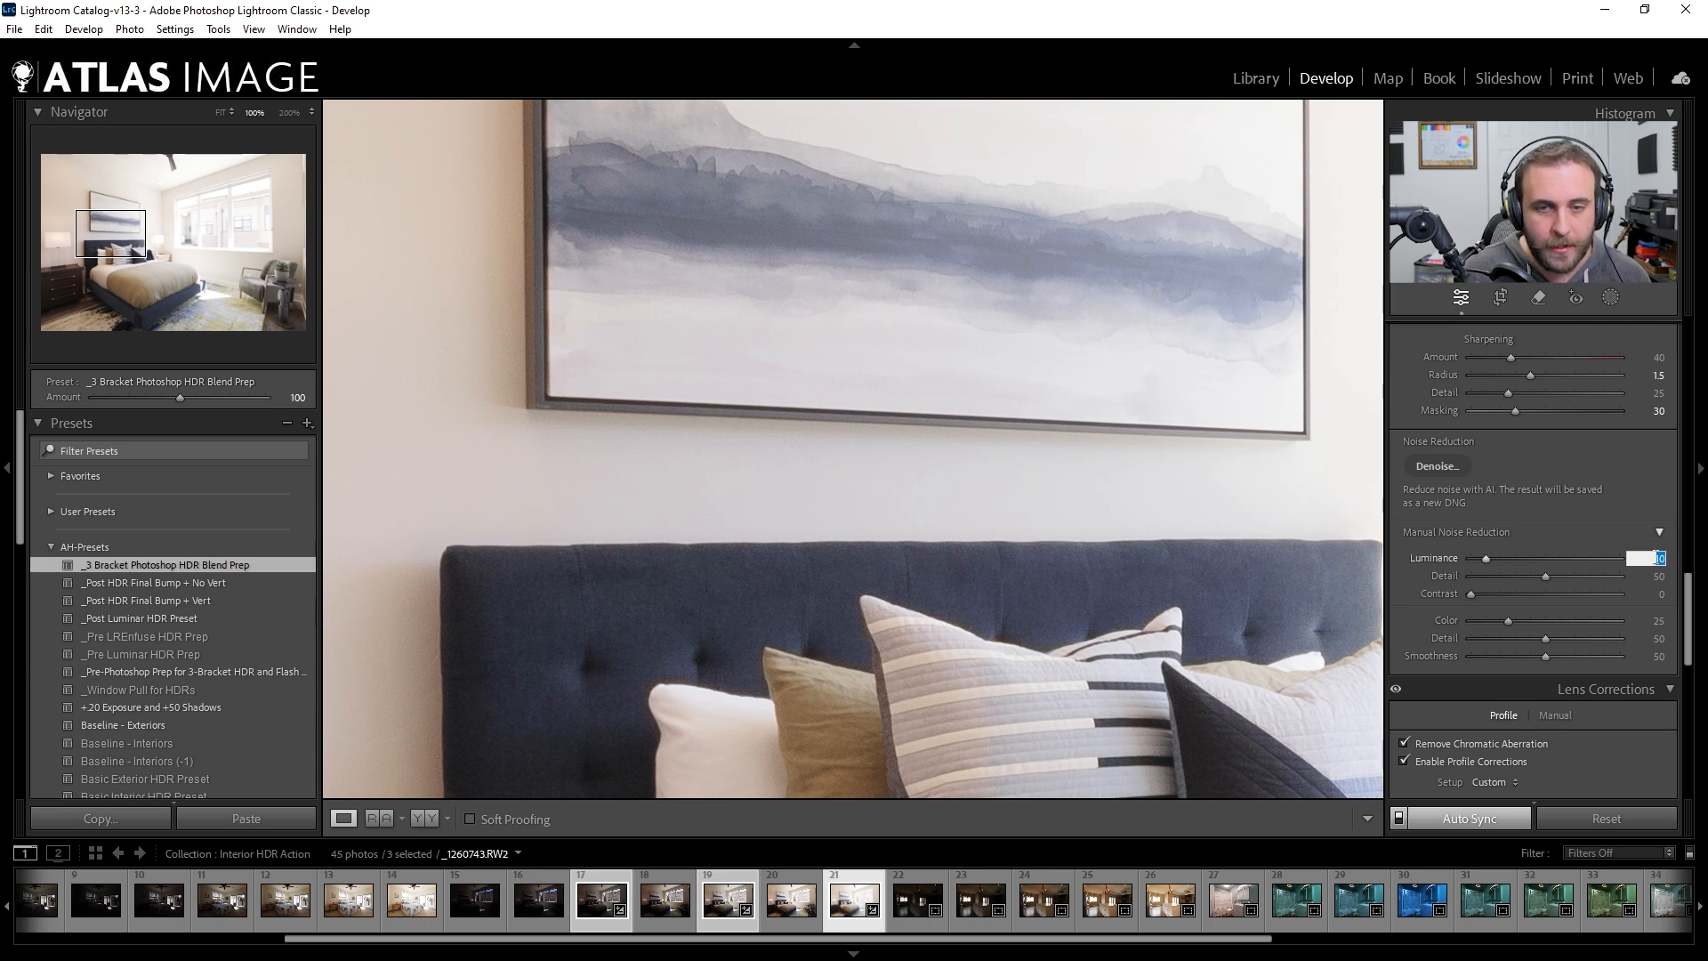
type("15")
key("Return")
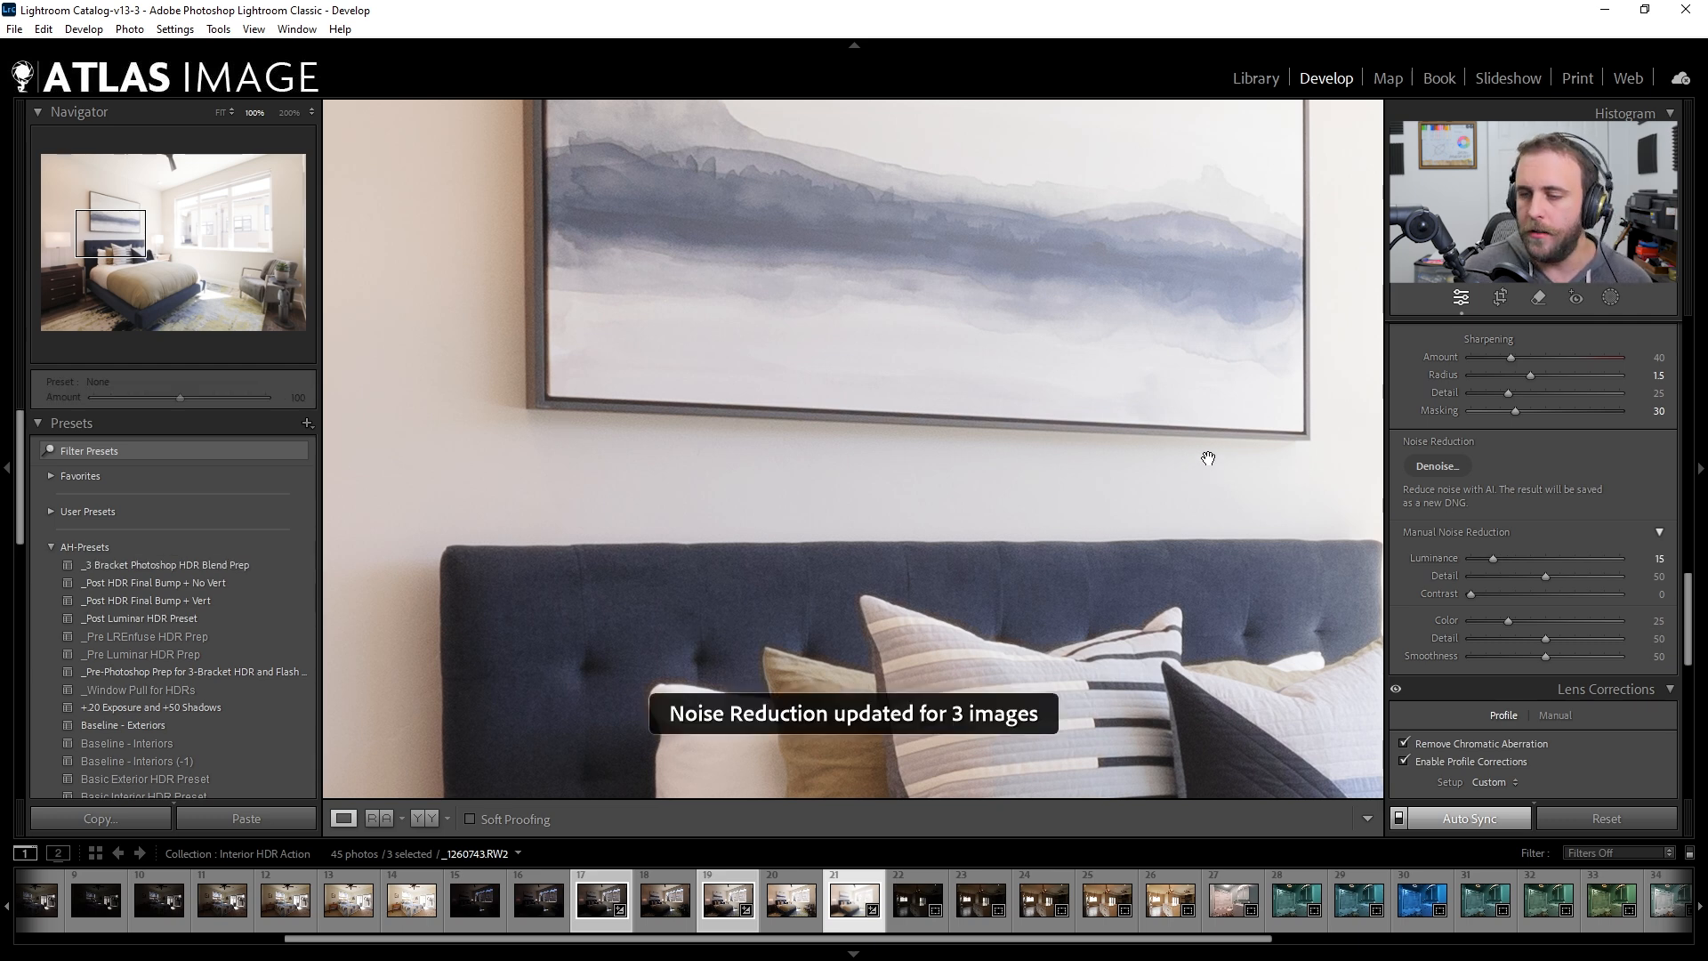
left_click(1146, 460)
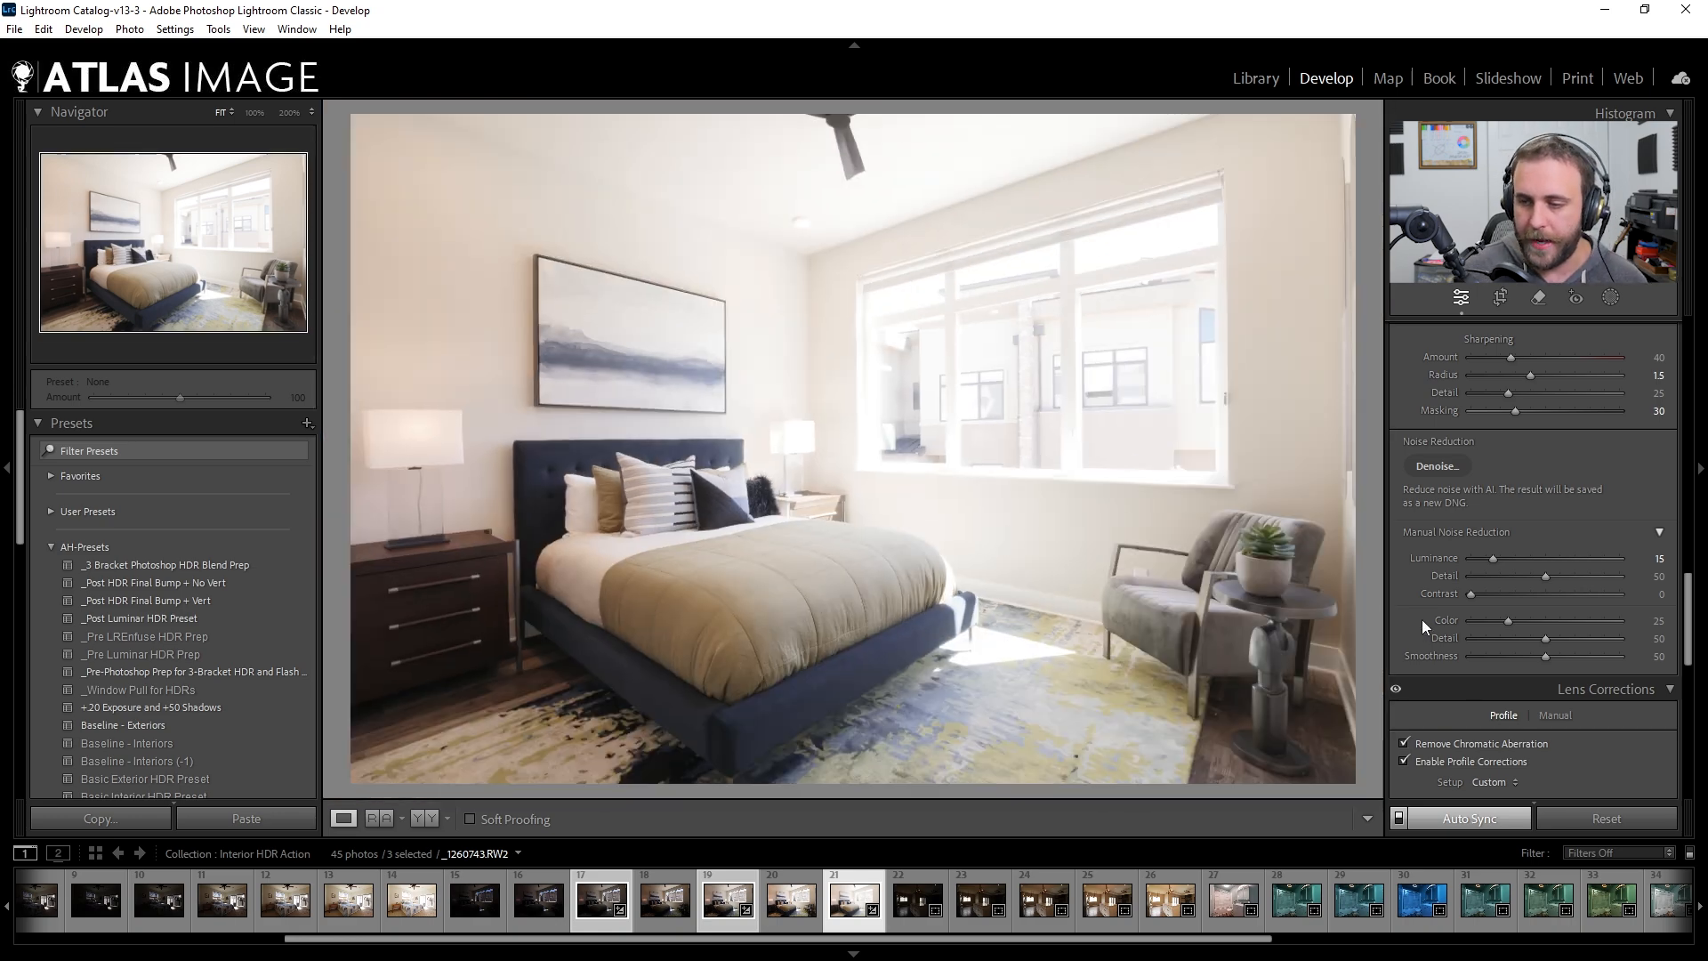
Examine the lens profile corrections and the manual Defringe settings
scroll(1422, 626, "down", 3)
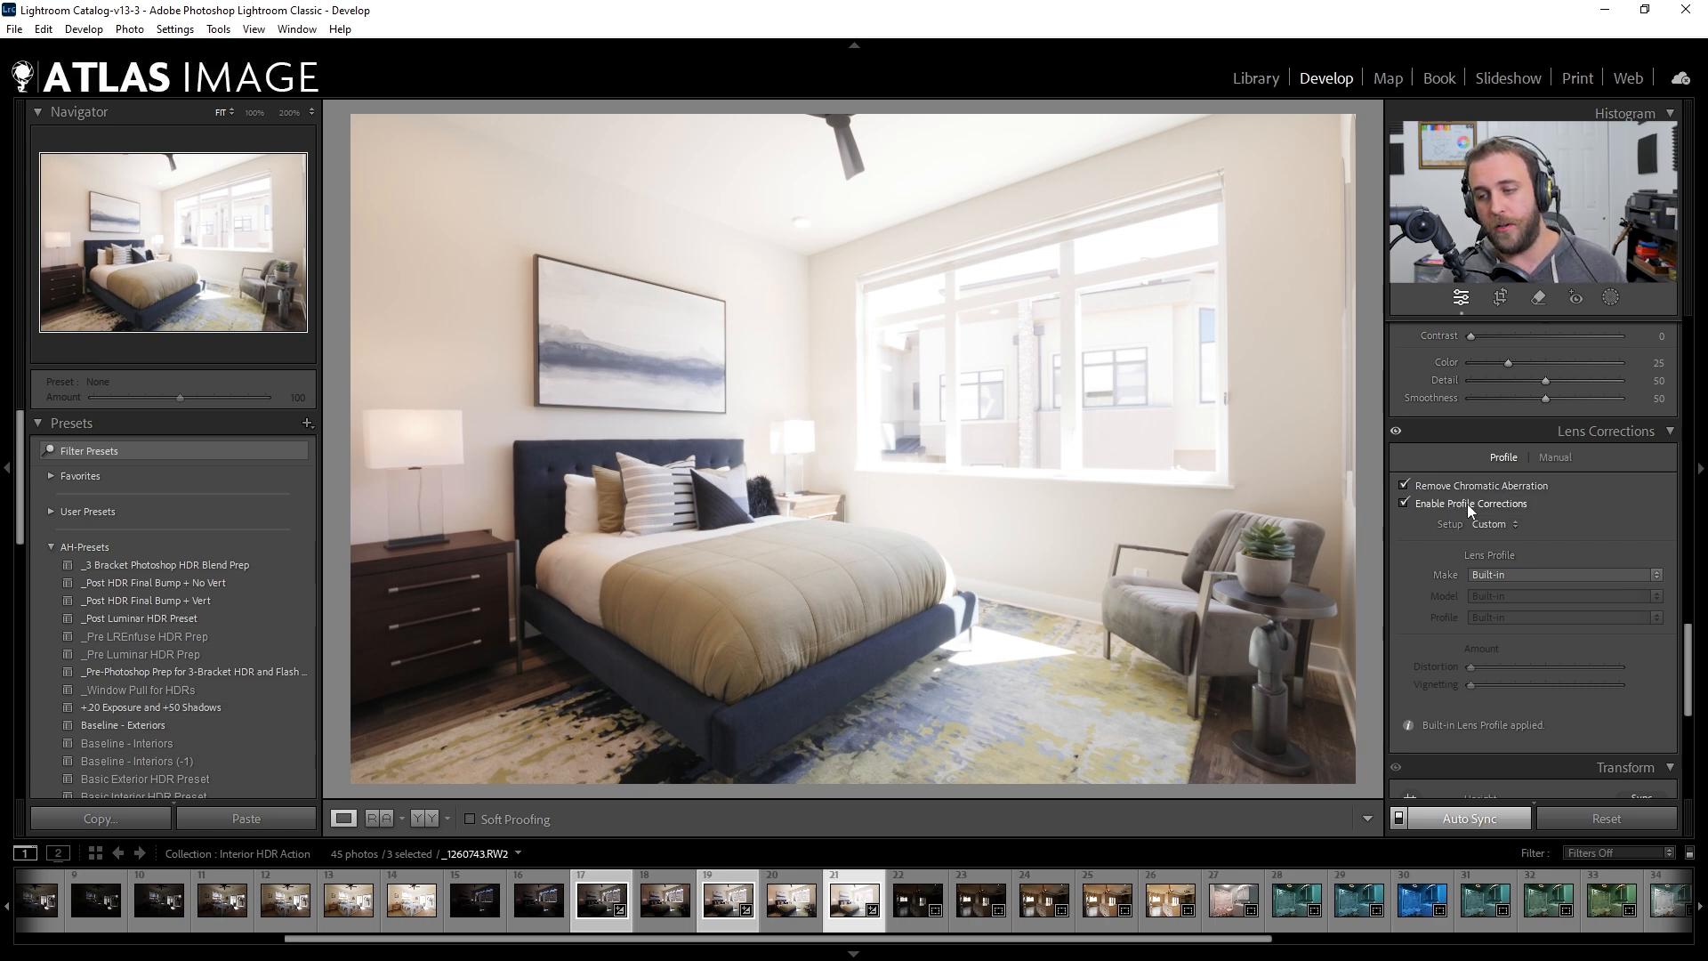
left_click(1548, 458)
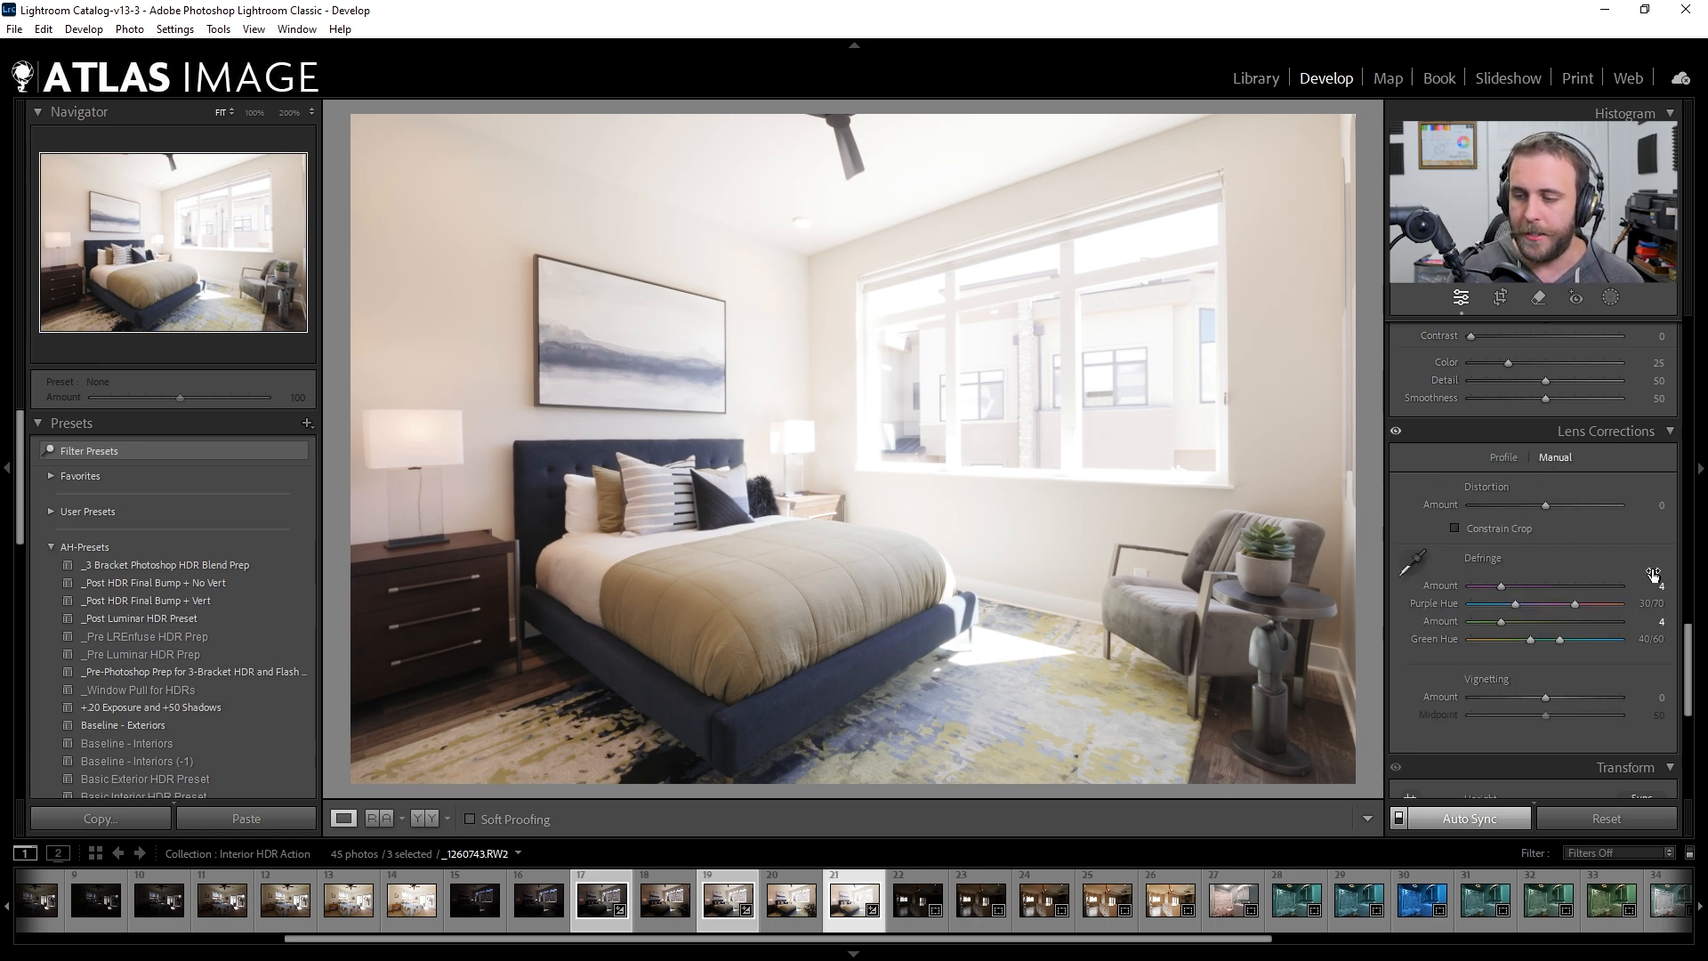
left_click(1502, 458)
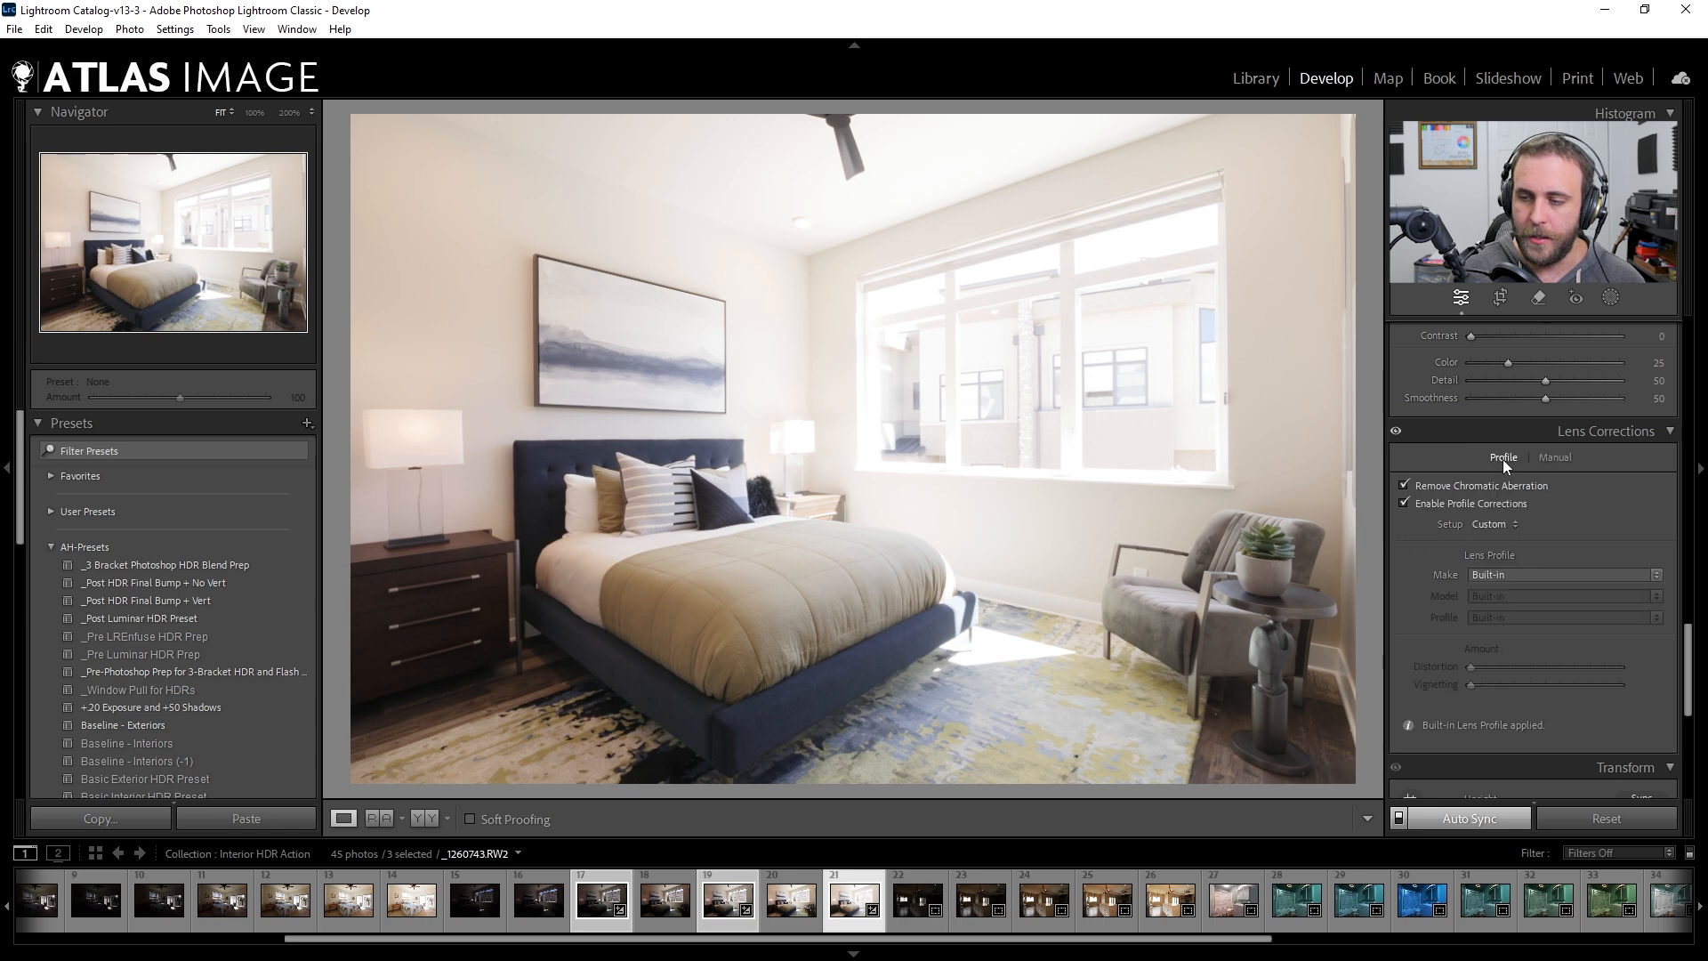
Review the Basic, Tone Curve, Color Mixer, Detail and Lens Corrections settings once more from the beginning
scroll(1432, 507, "up", 10)
scroll(1428, 511, "up", 5)
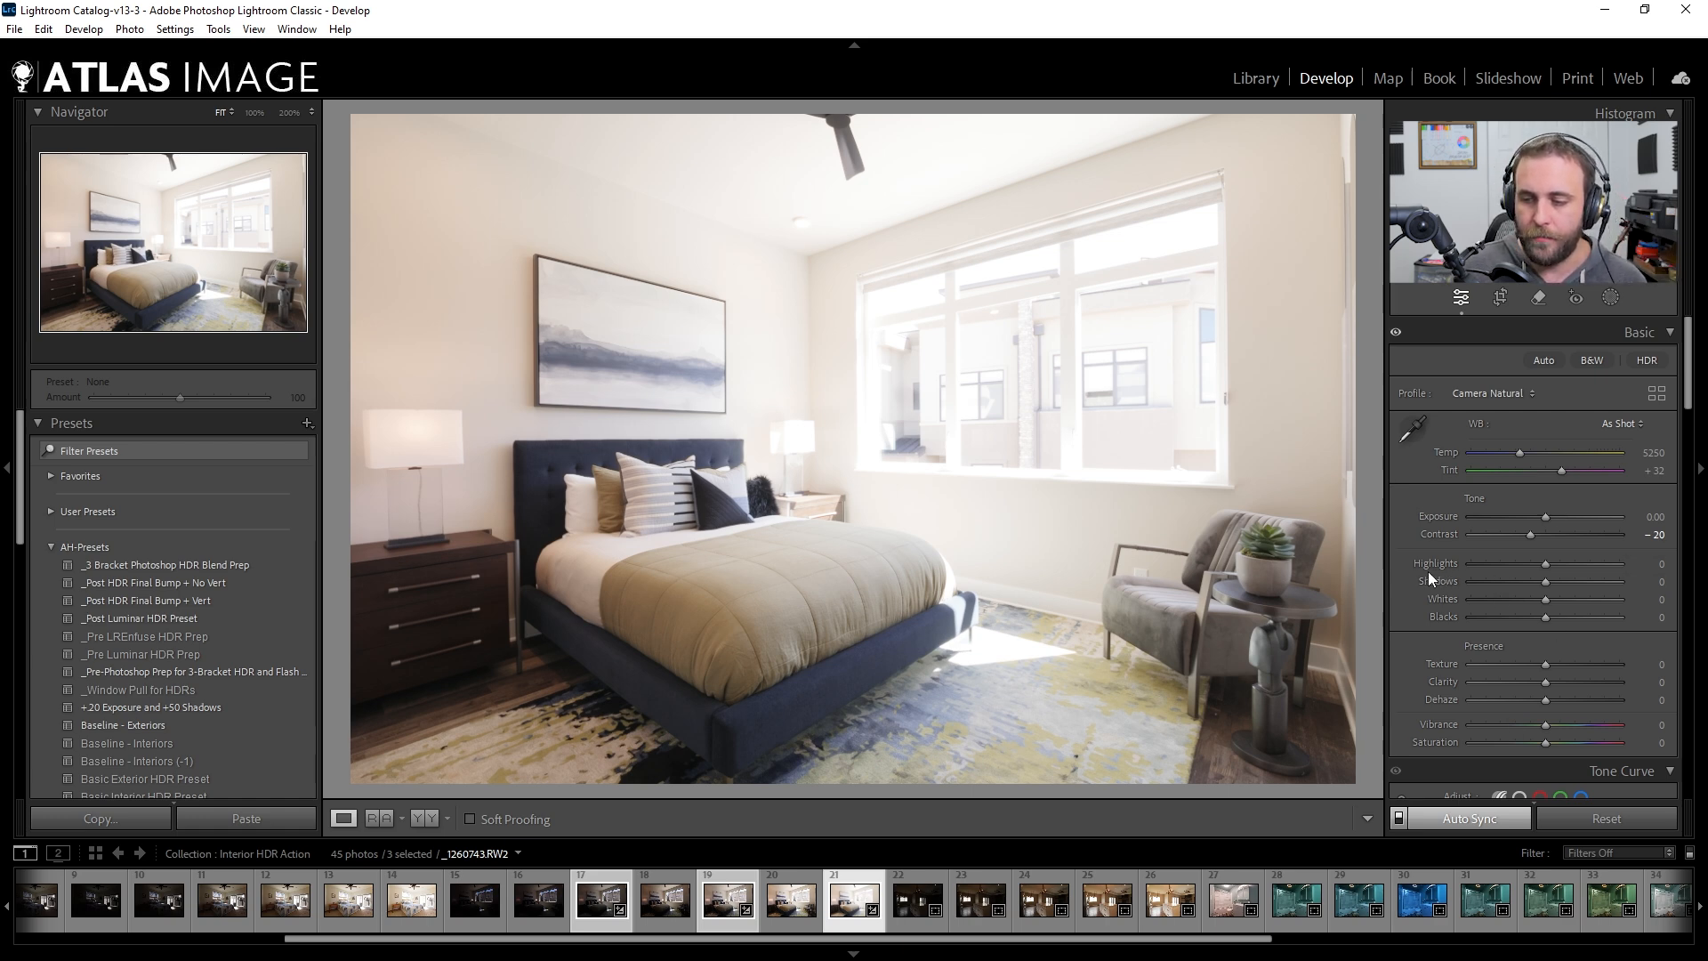
scroll(1427, 577, "down", 5)
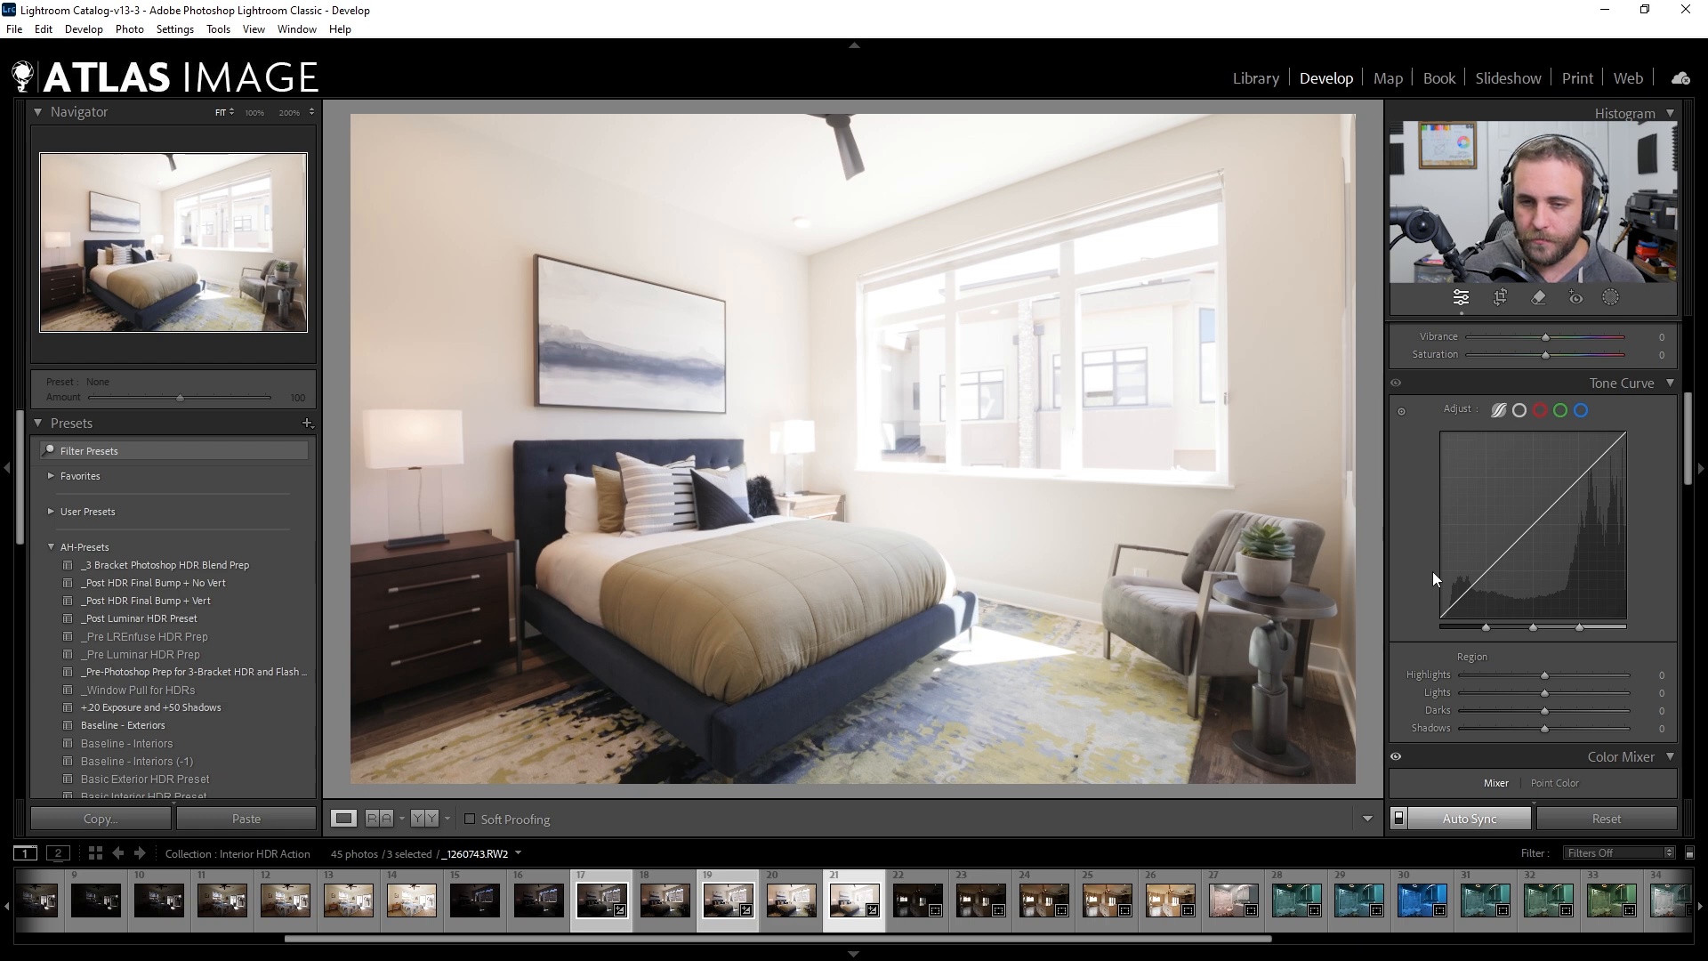
scroll(1432, 571, "down", 4)
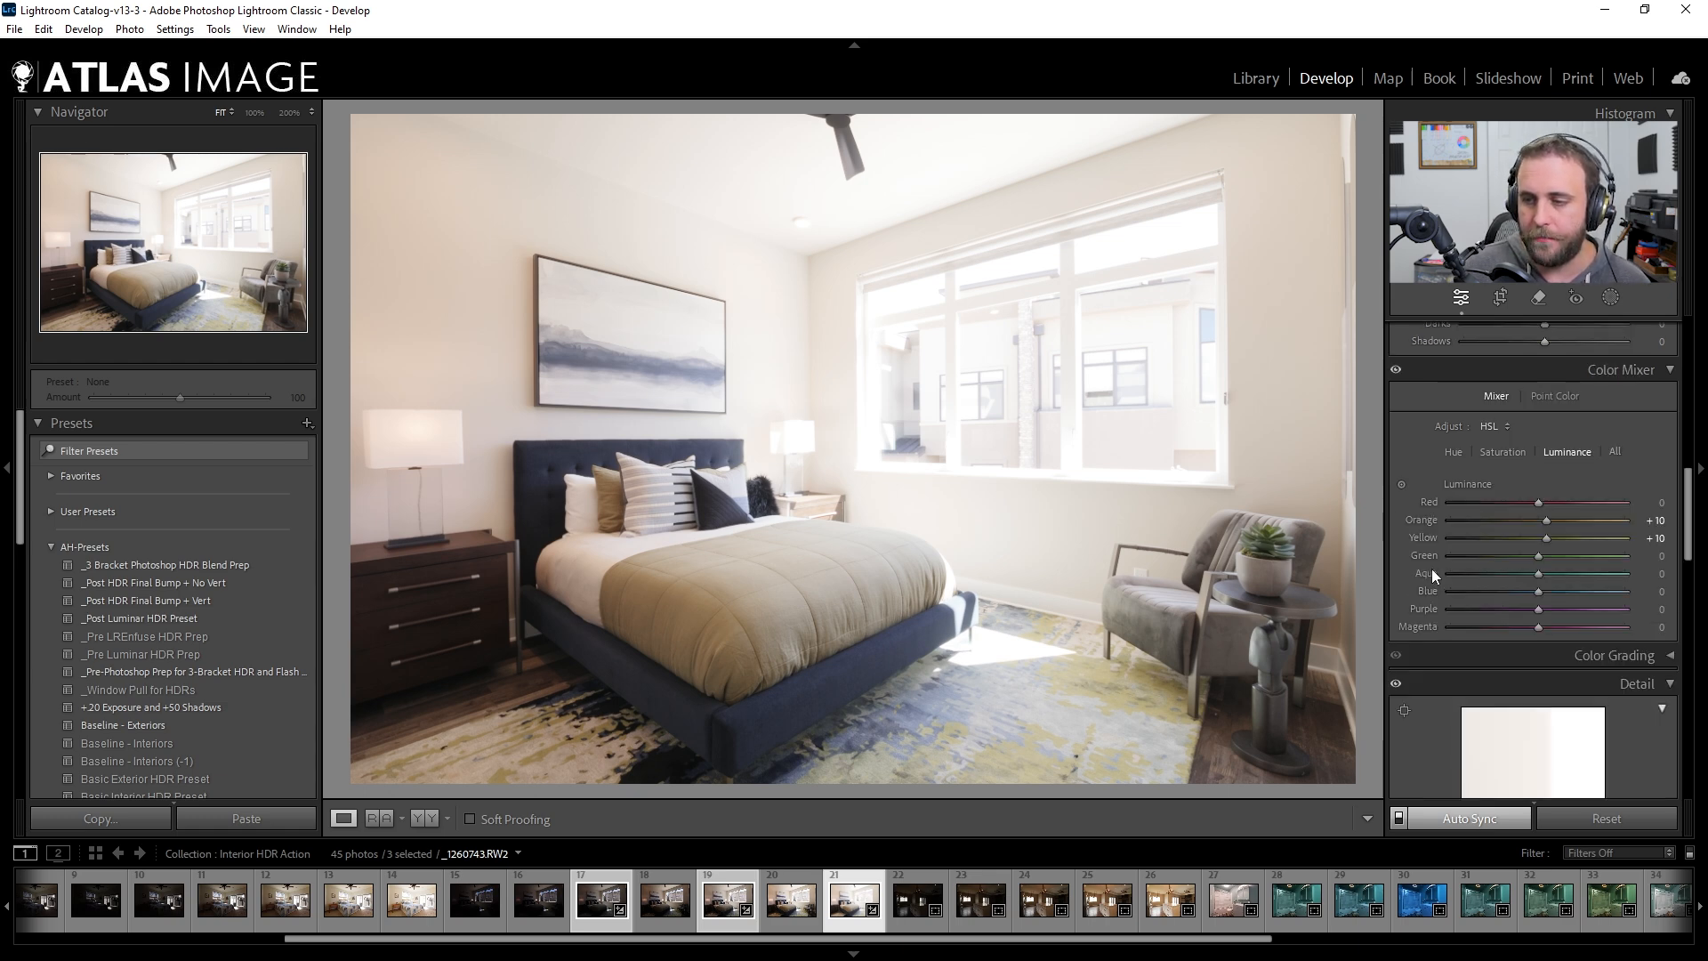
left_click(1502, 452)
scroll(1423, 448, "down", 5)
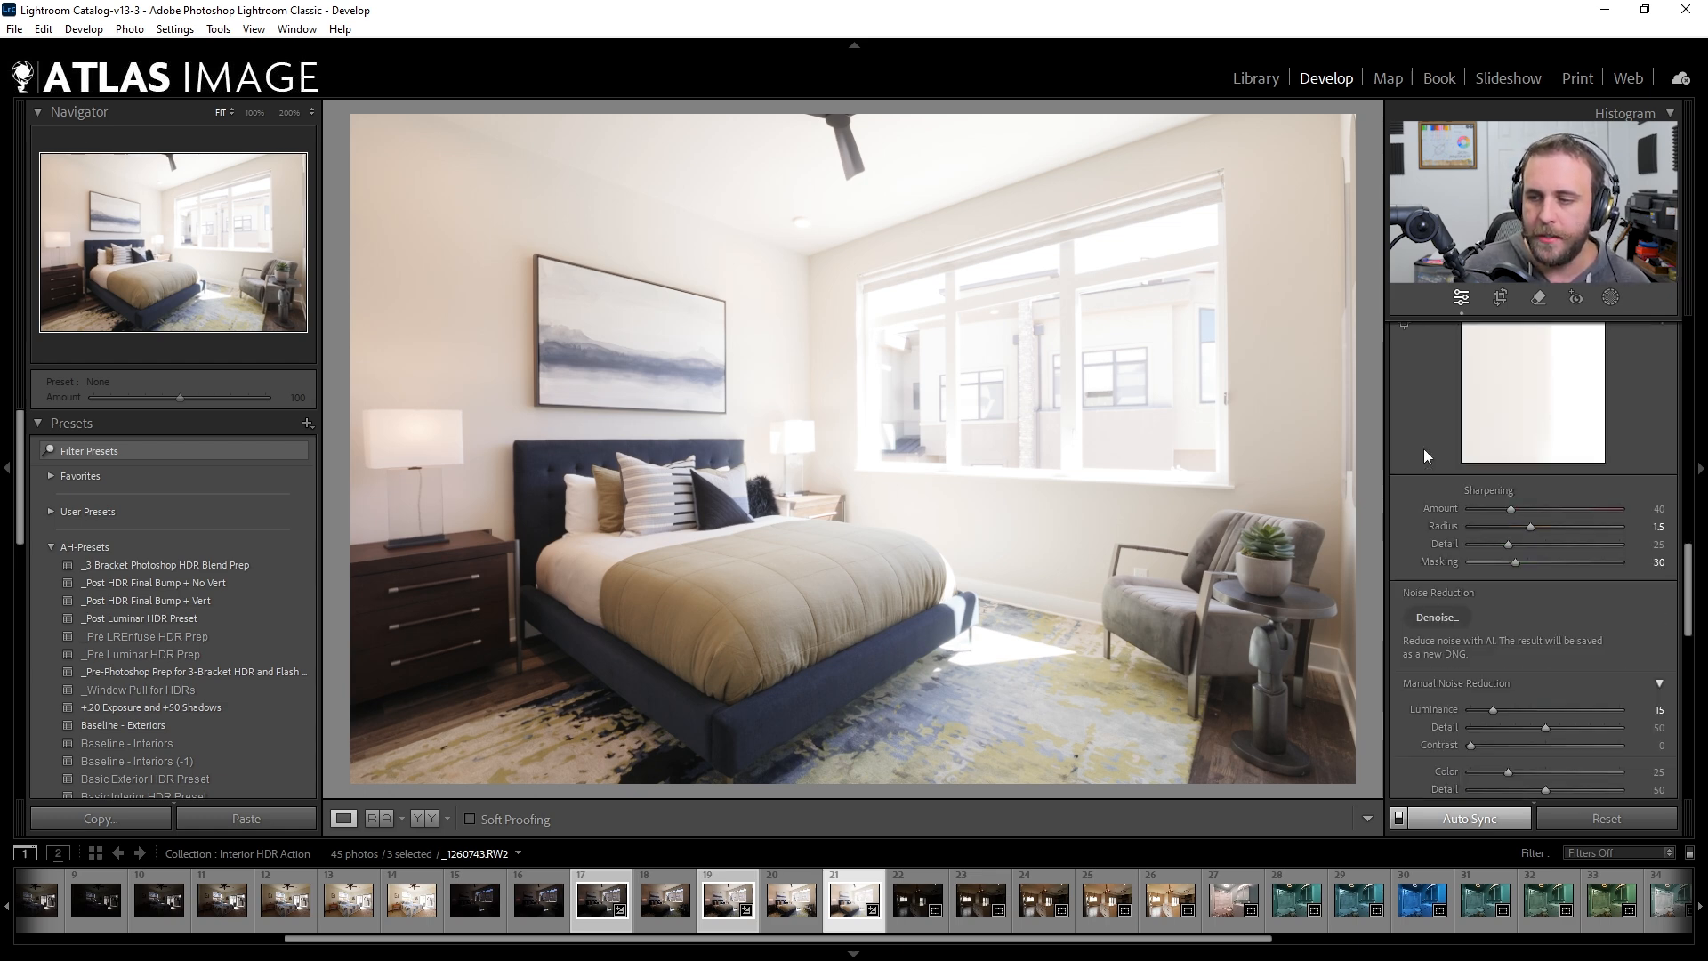
scroll(1560, 680, "down", 4)
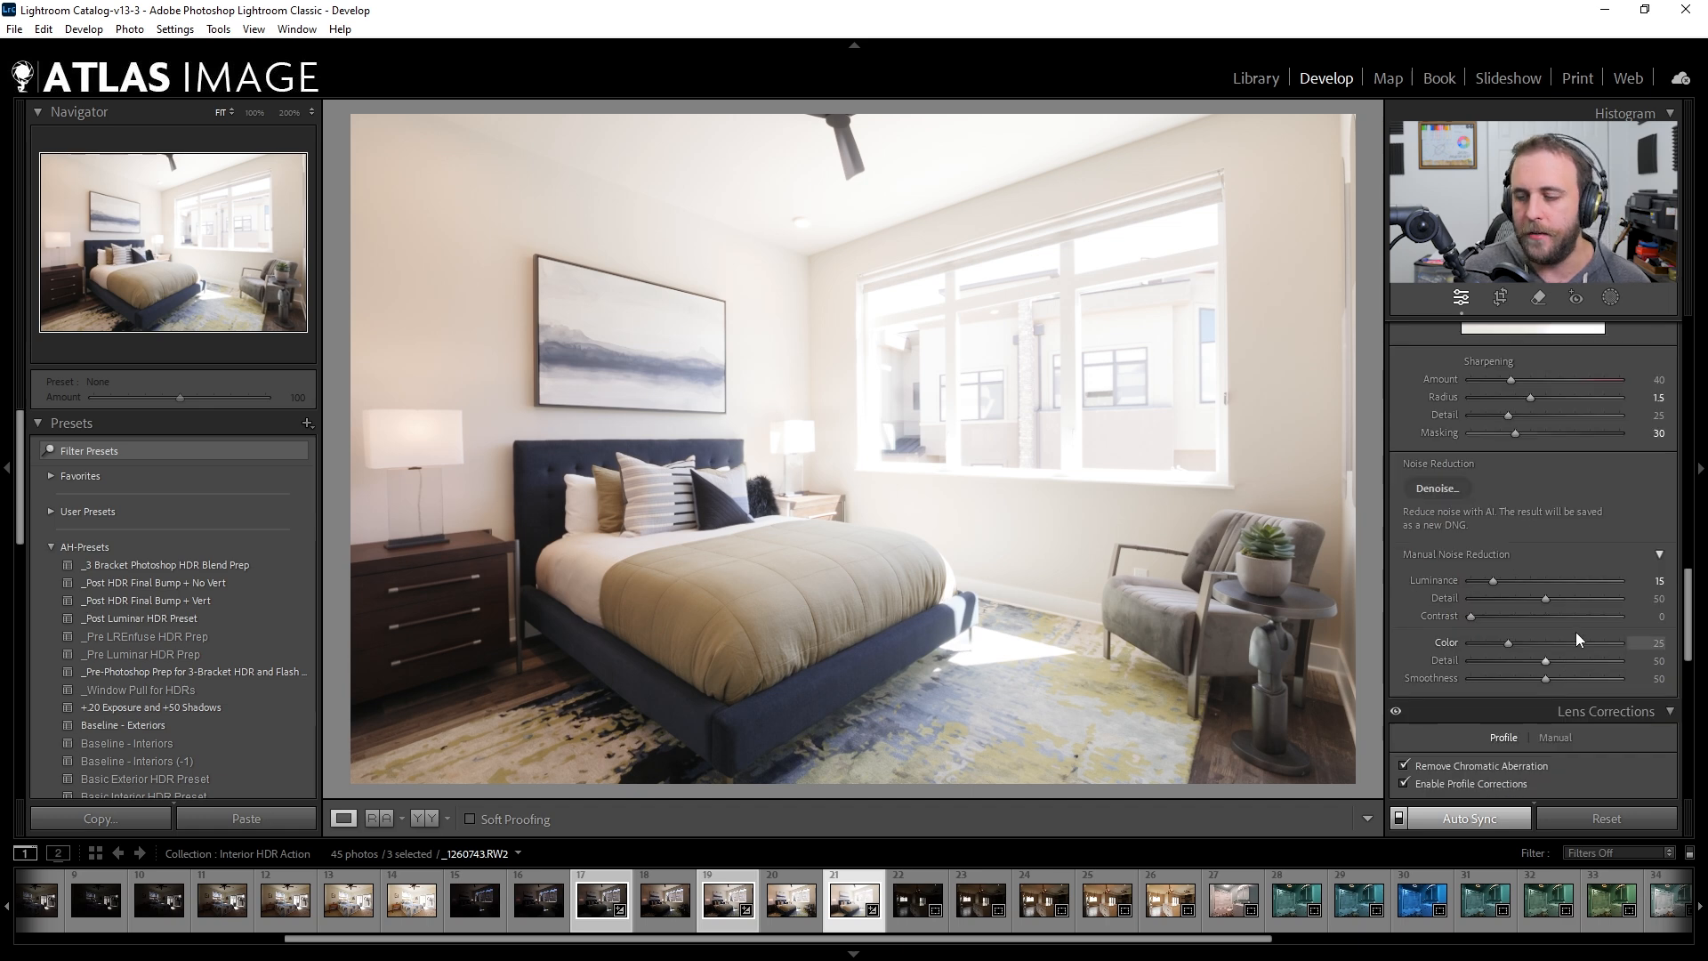
scroll(1491, 449, "up", 10)
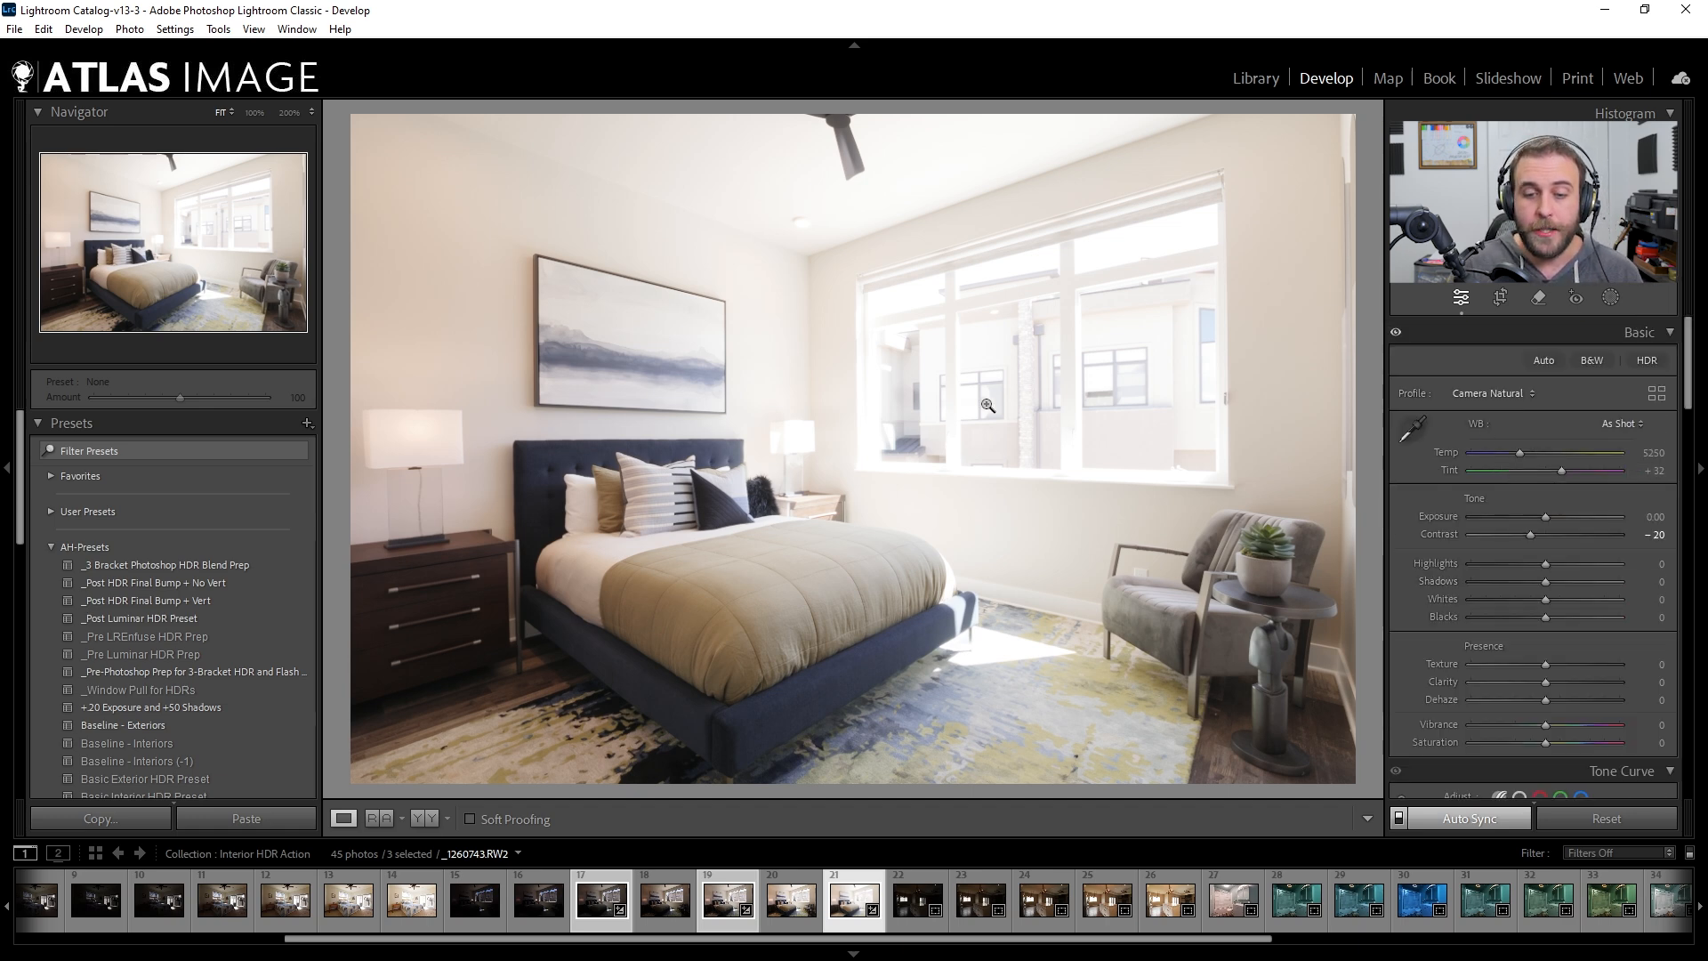
Compare the dark, middle and bright bedroom exposures, examining the window view and the room's shadows
key("Left")
key("Left")
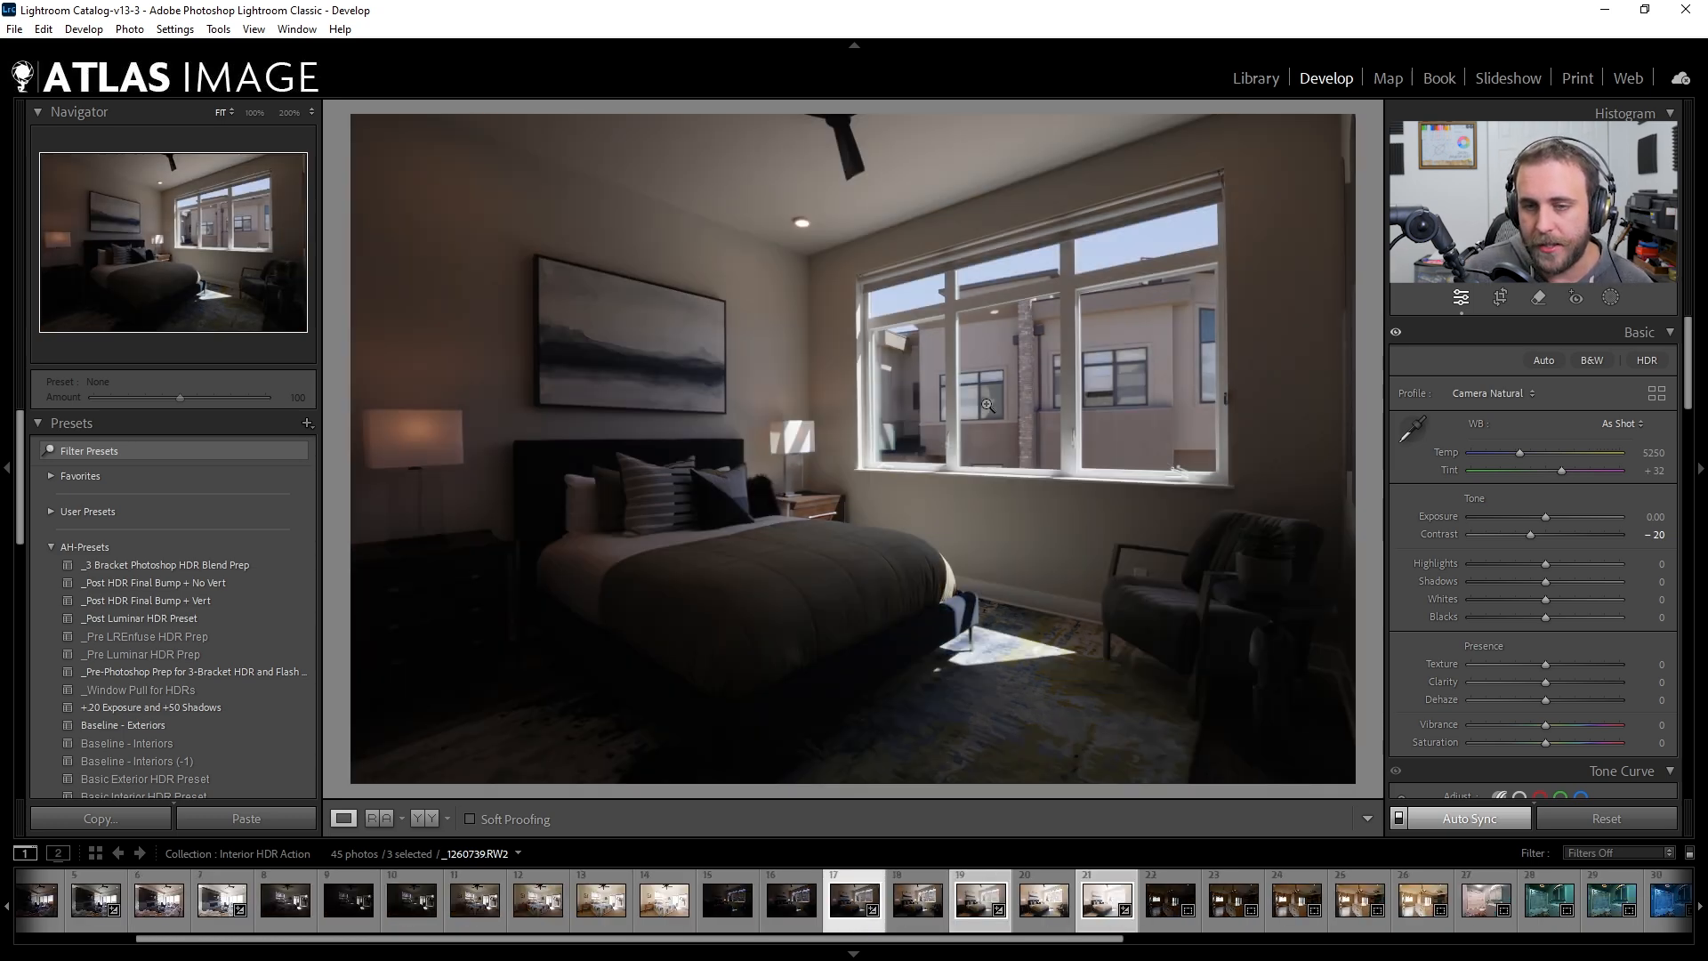
key("Right")
key("Right")
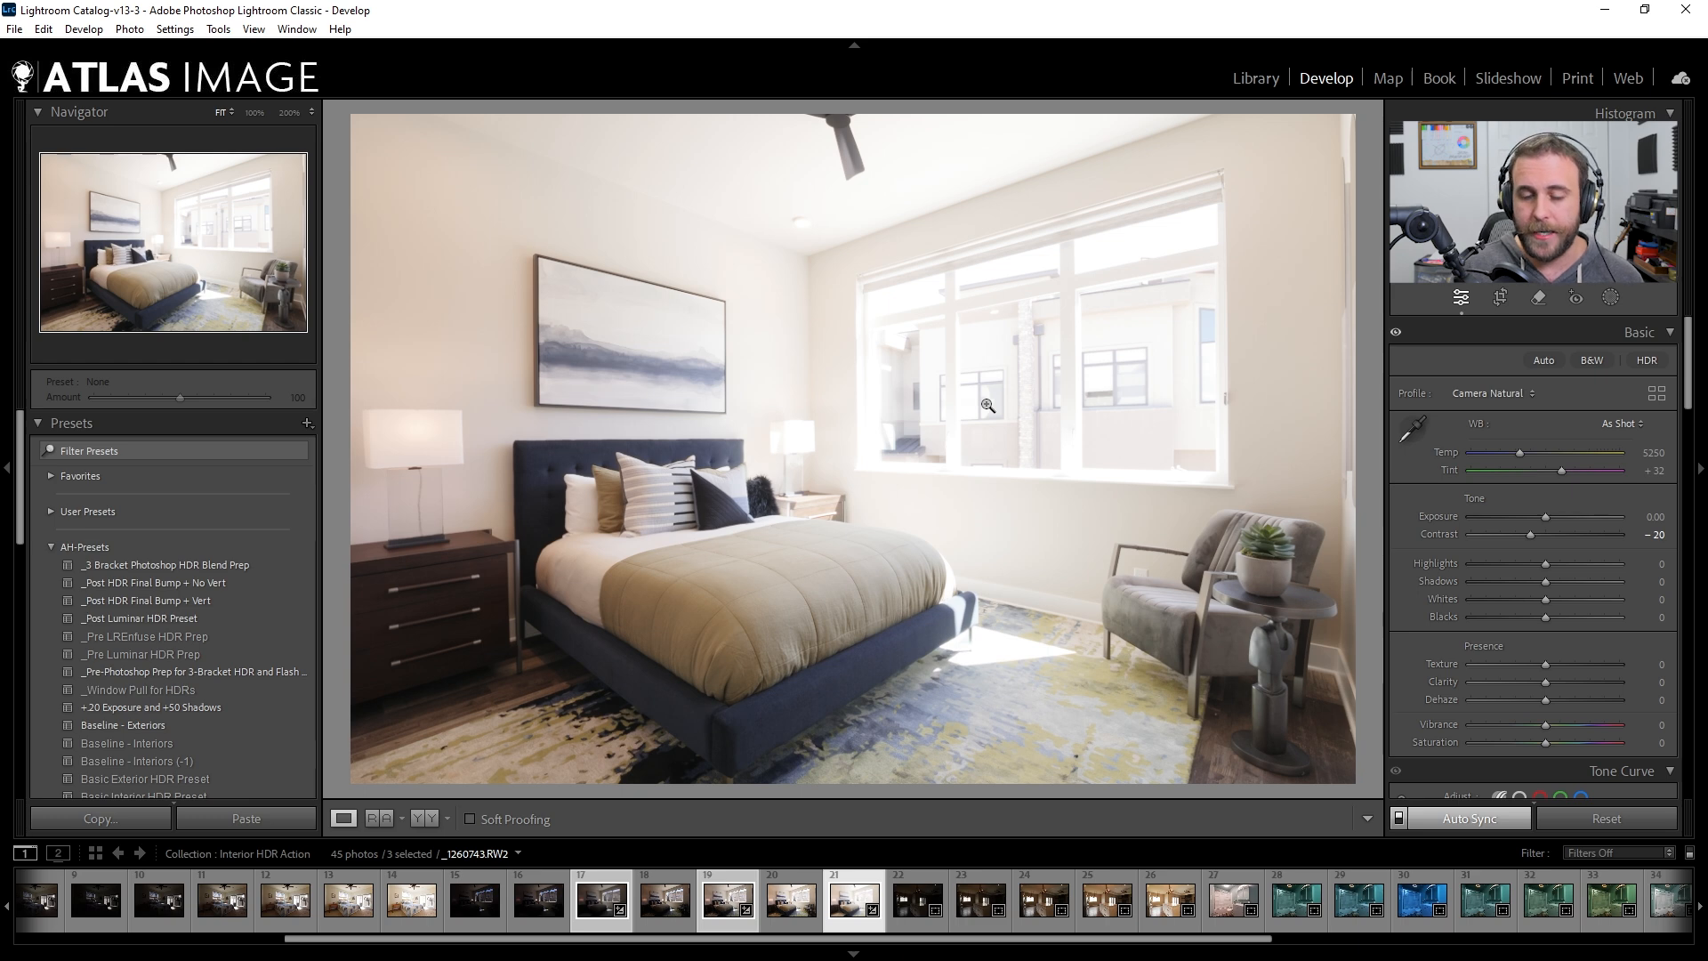
key("Left")
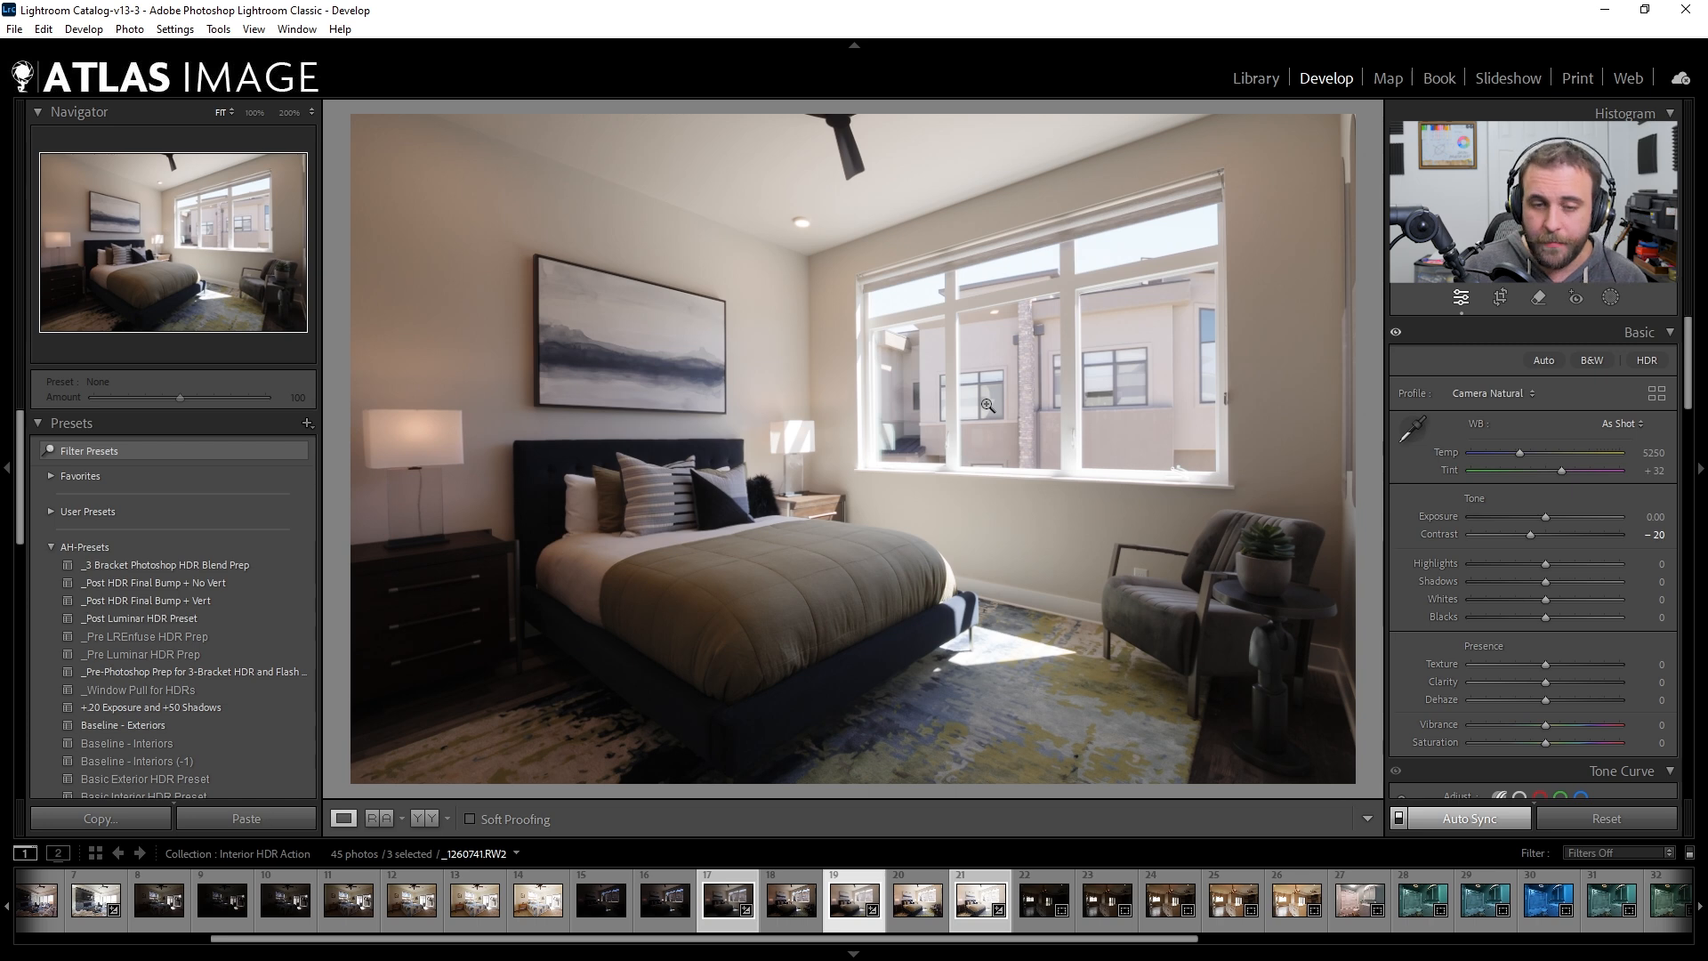
key("Left")
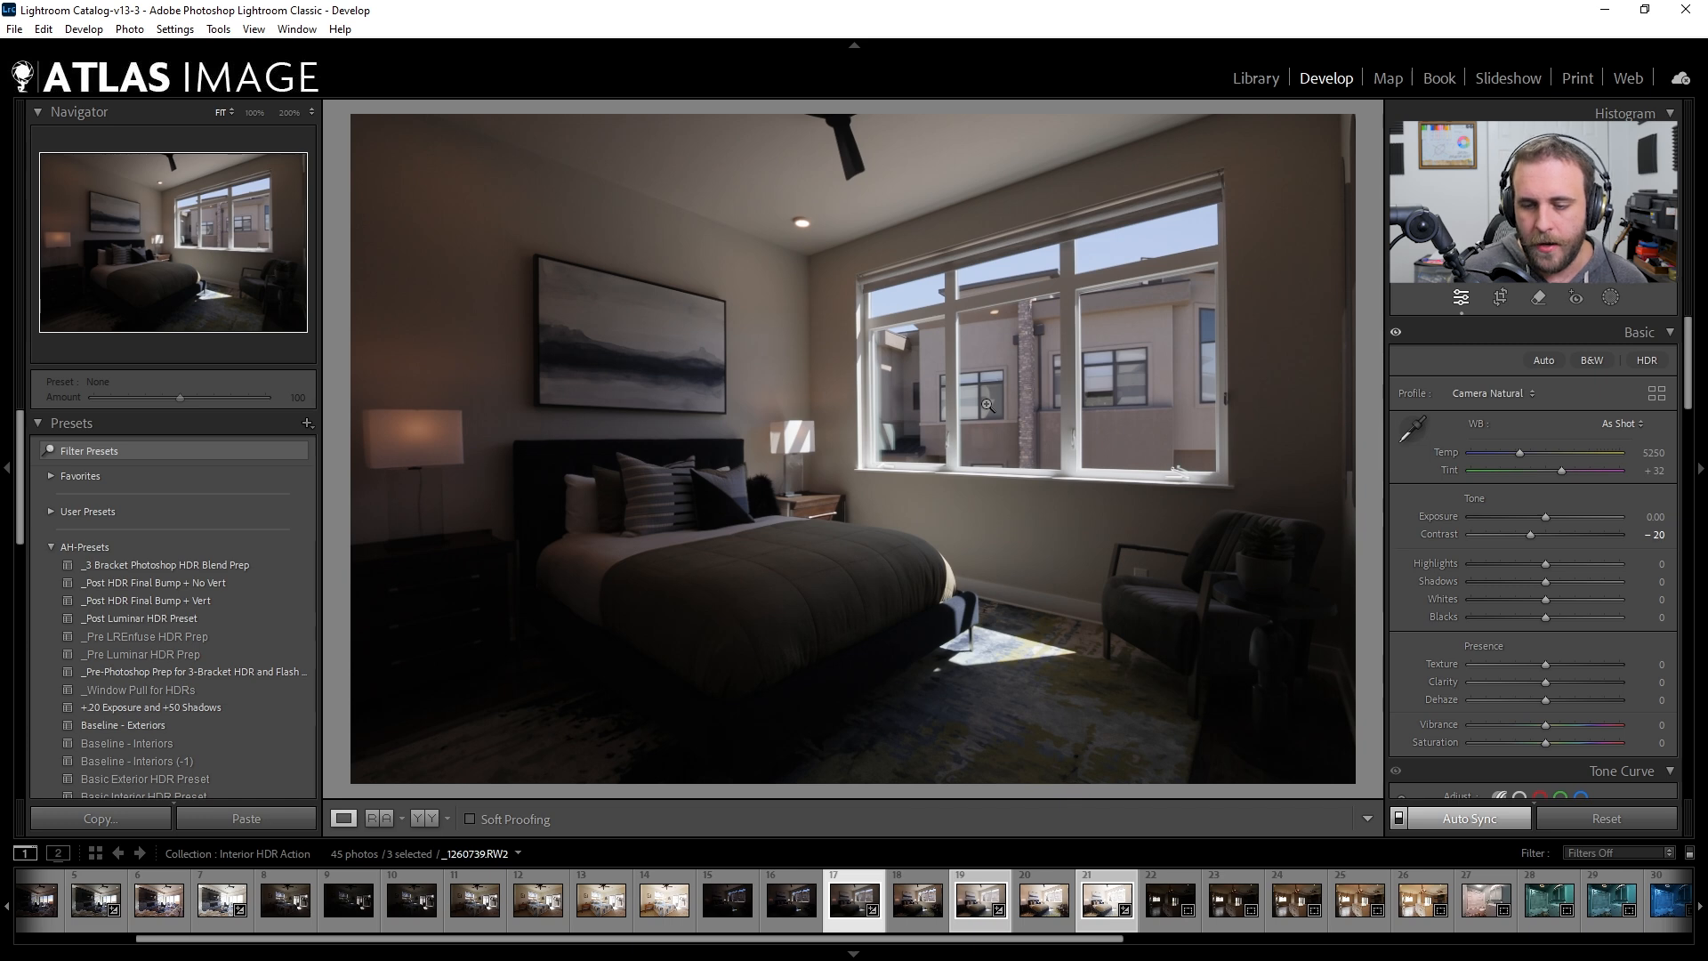
key("Right")
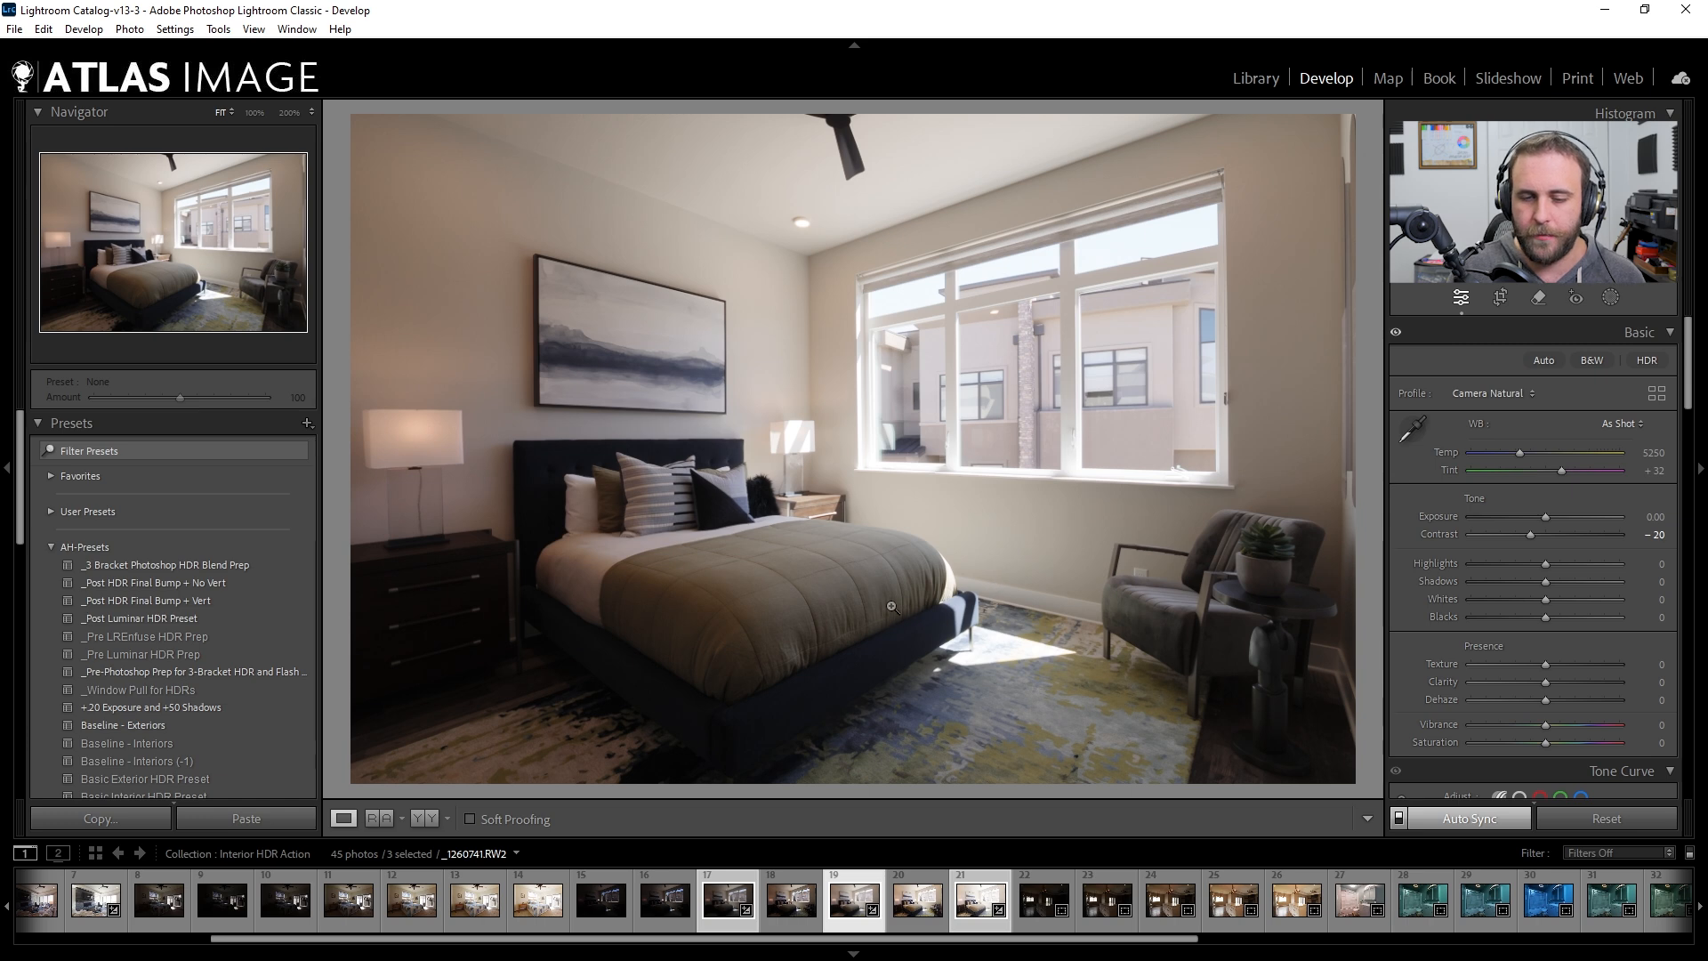
left_click(735, 882)
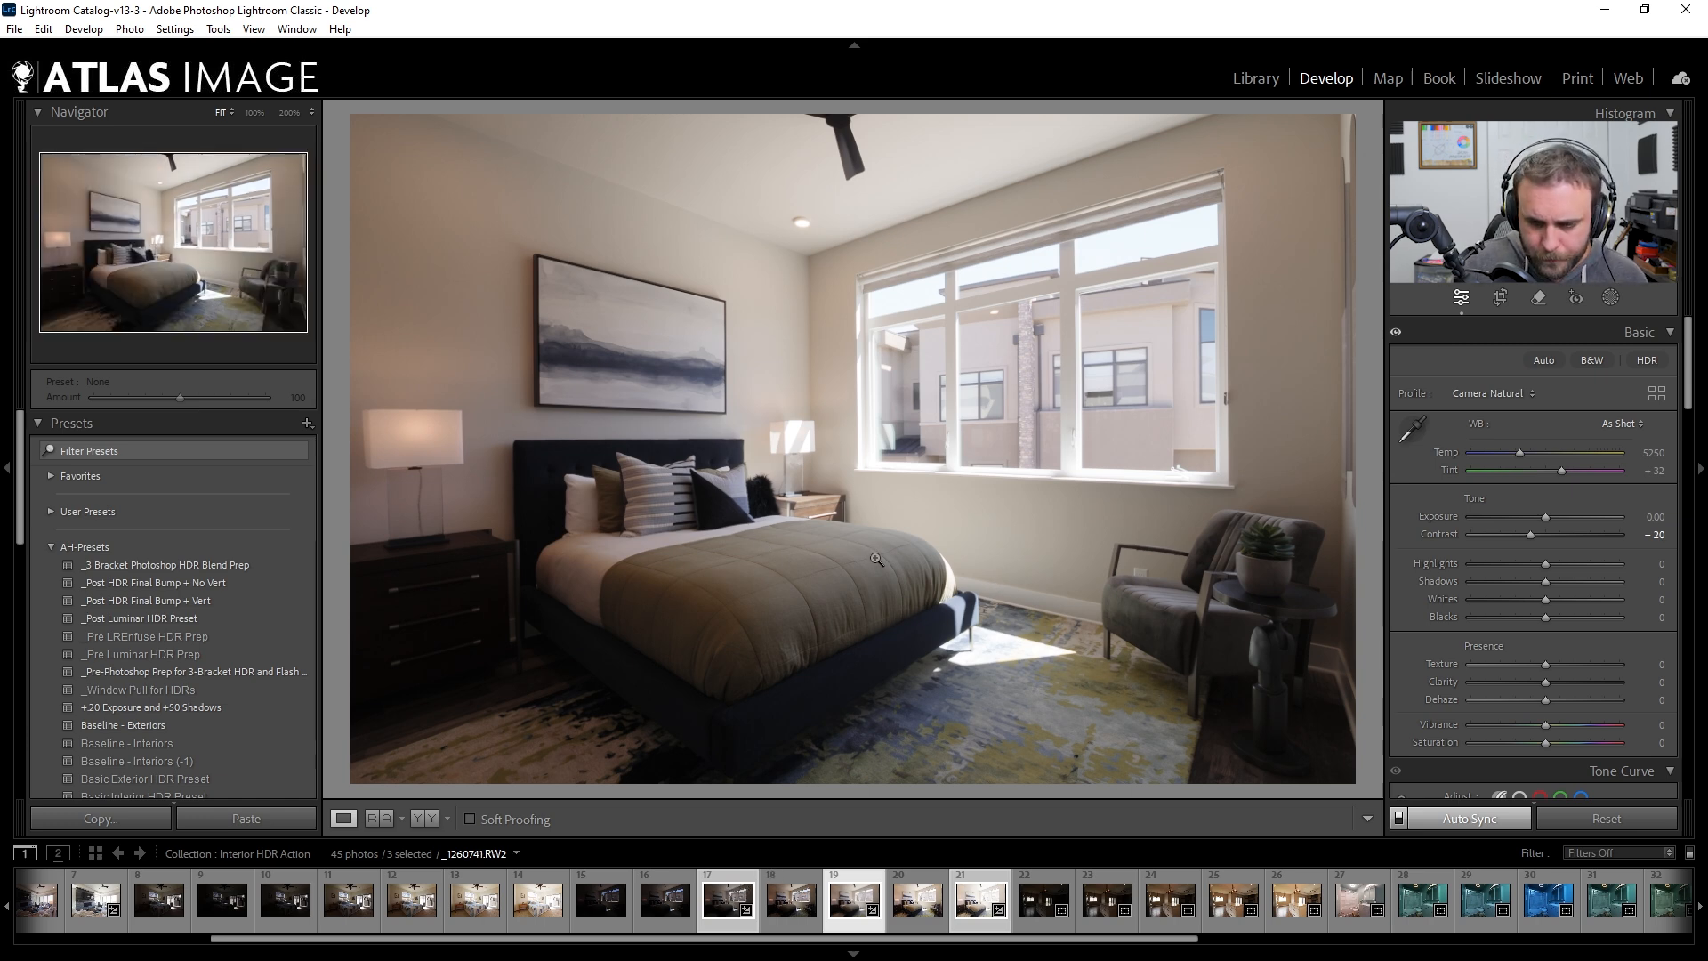
Sample white balance from the wall artwork in the brightest exposure, giving Temp 4750 and Tint +27, and check all three exposures
key("Right")
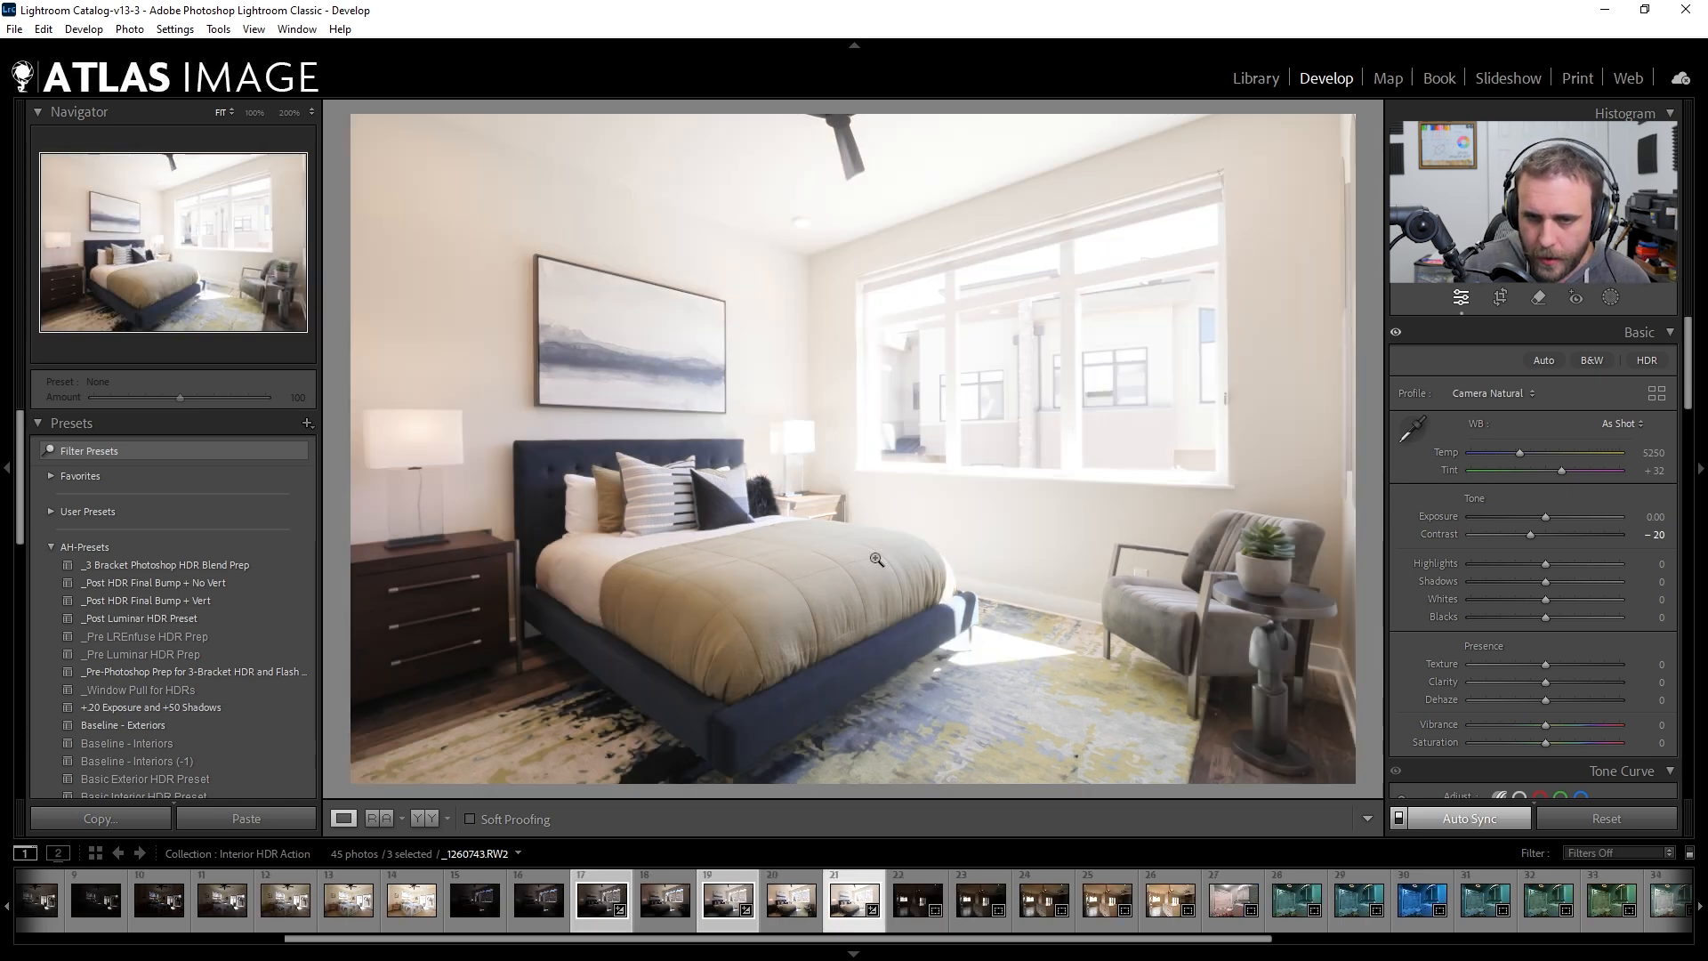
left_click(649, 308)
left_click(639, 367)
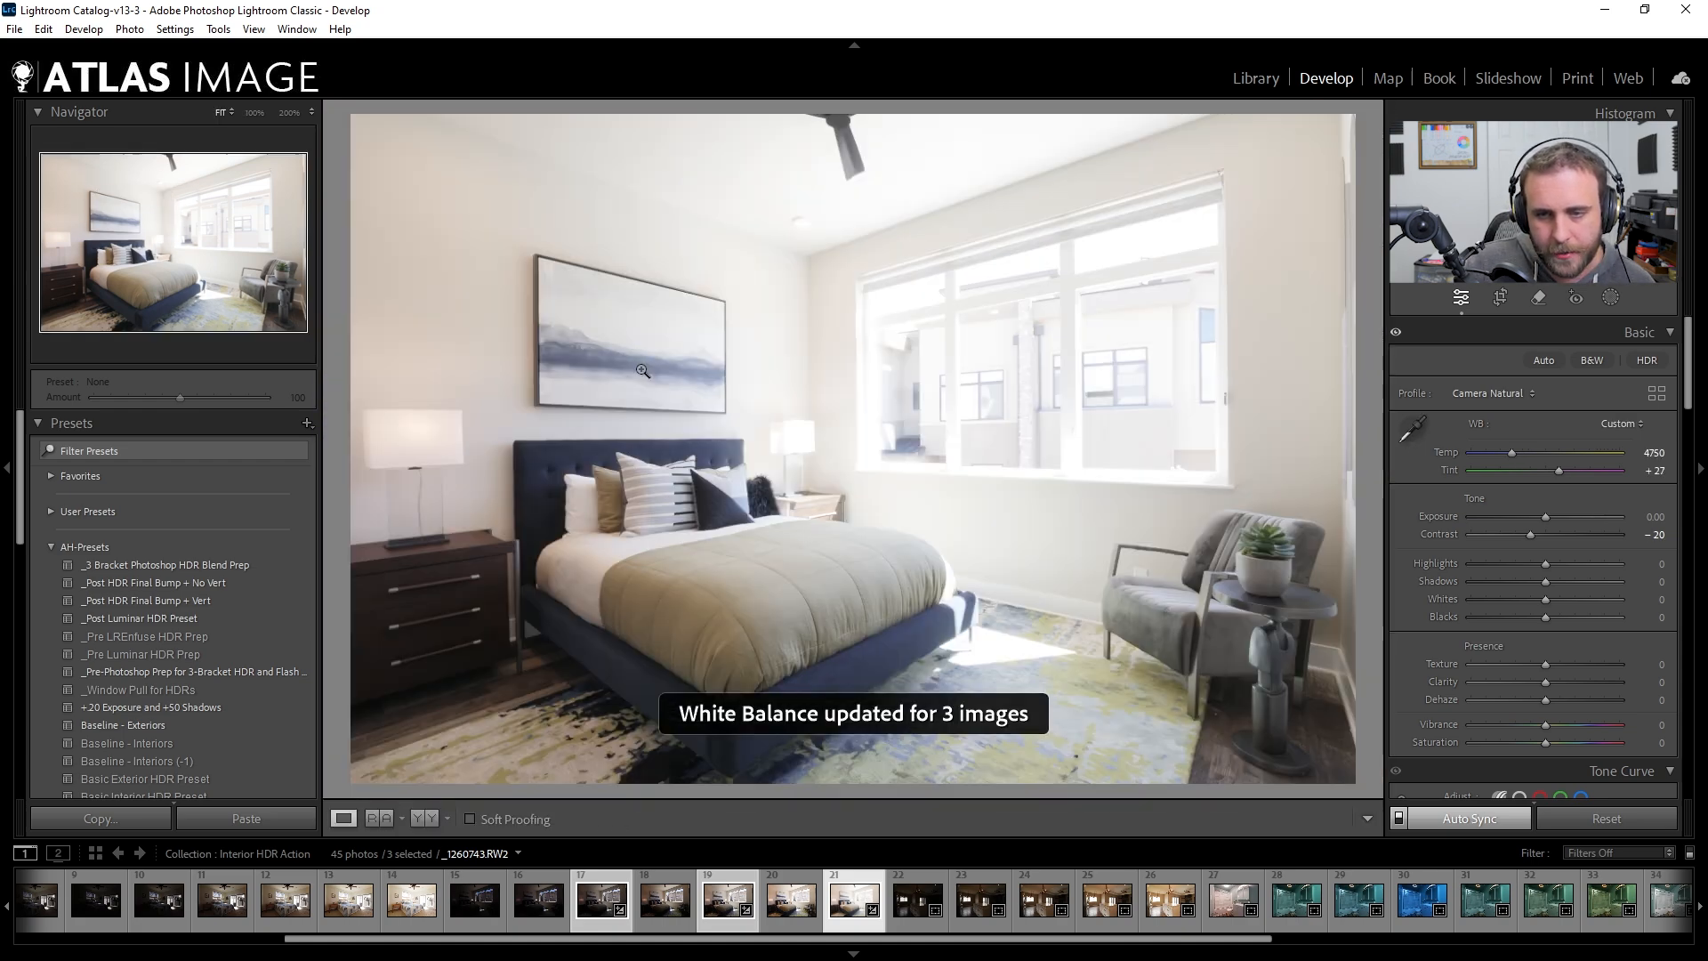
key("Left")
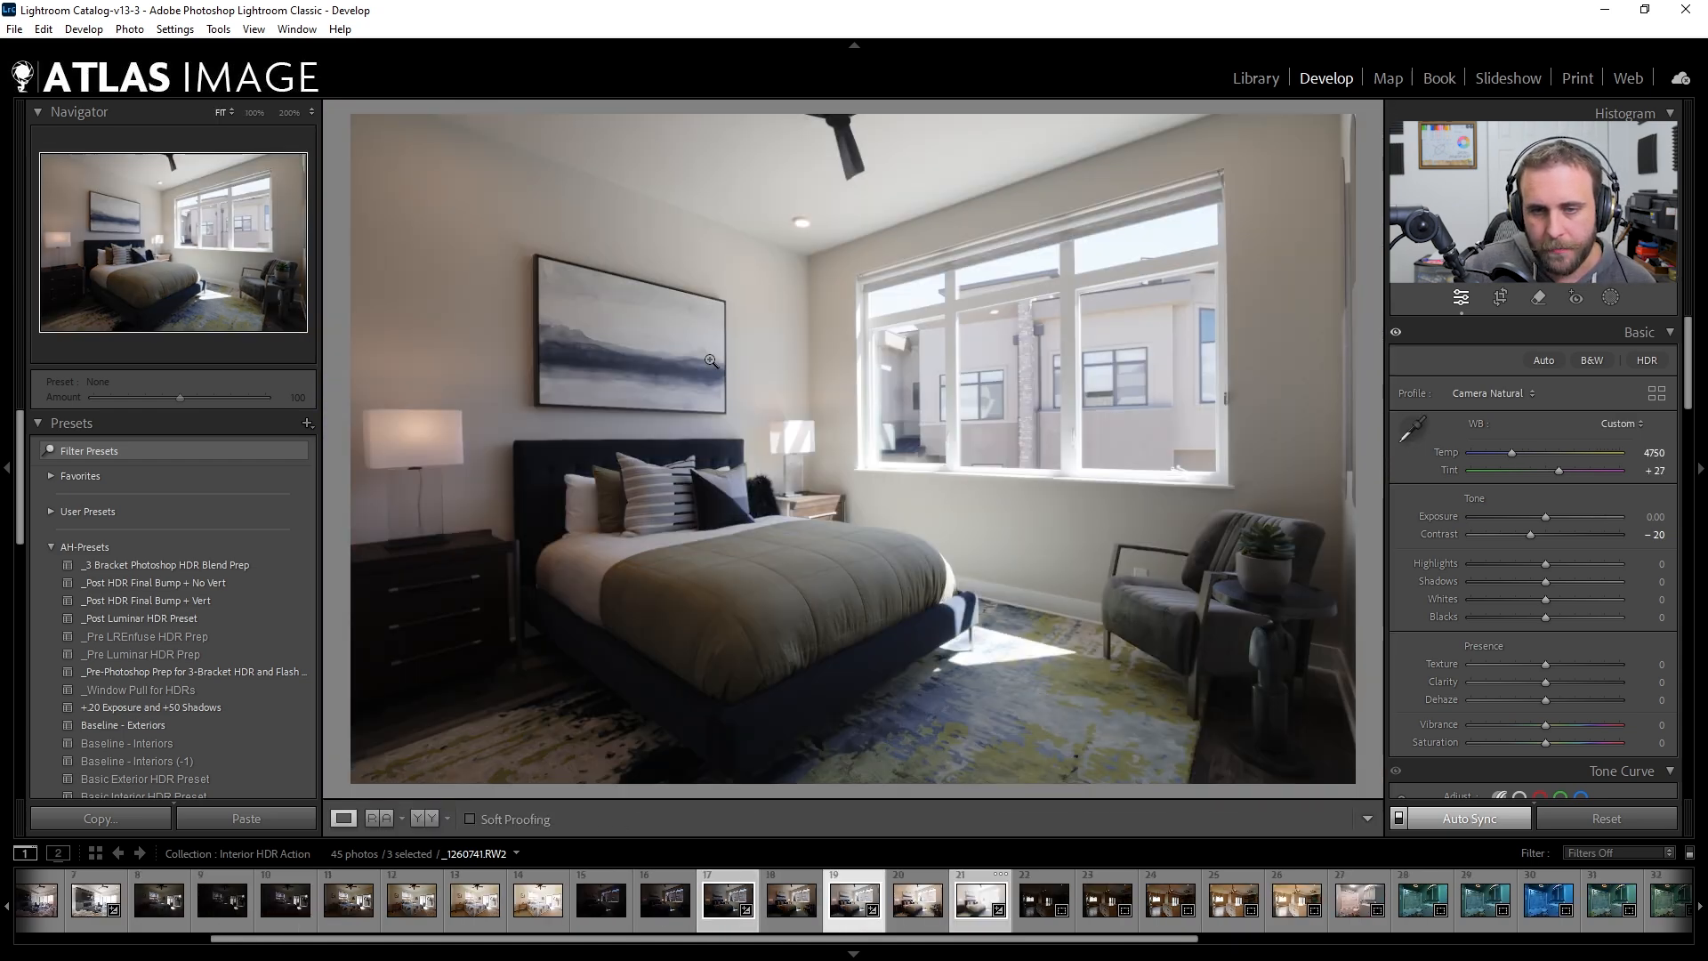
key("Right")
key("Left")
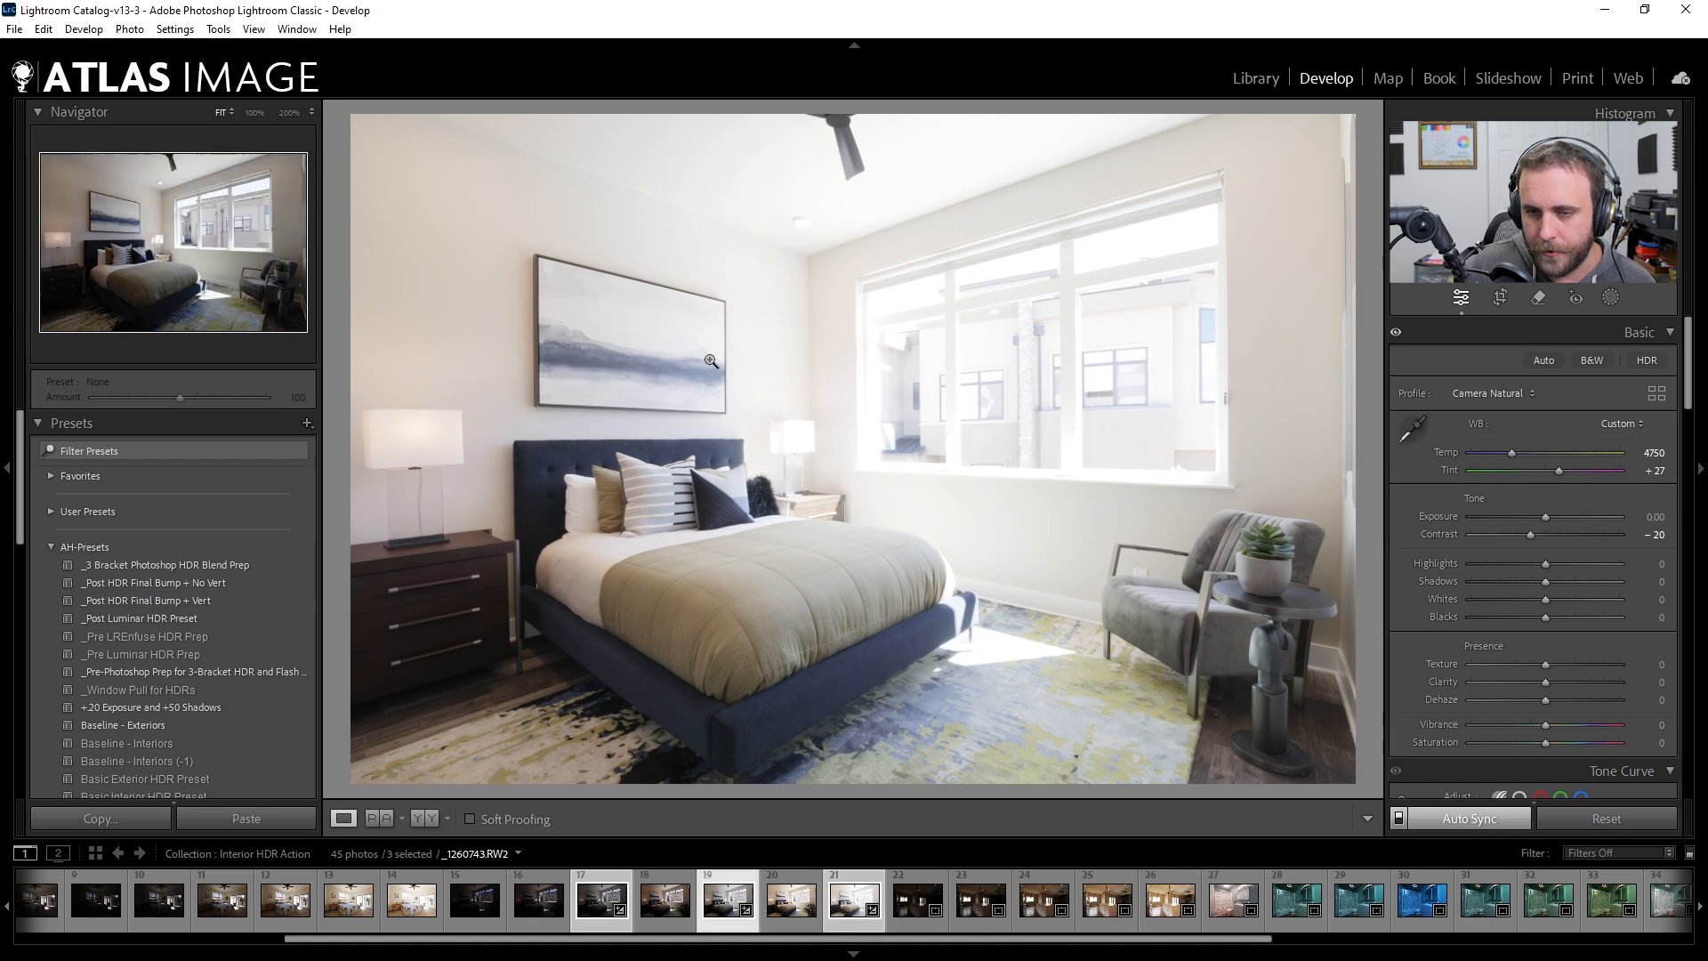
key("Left")
key("Right")
key("Right")
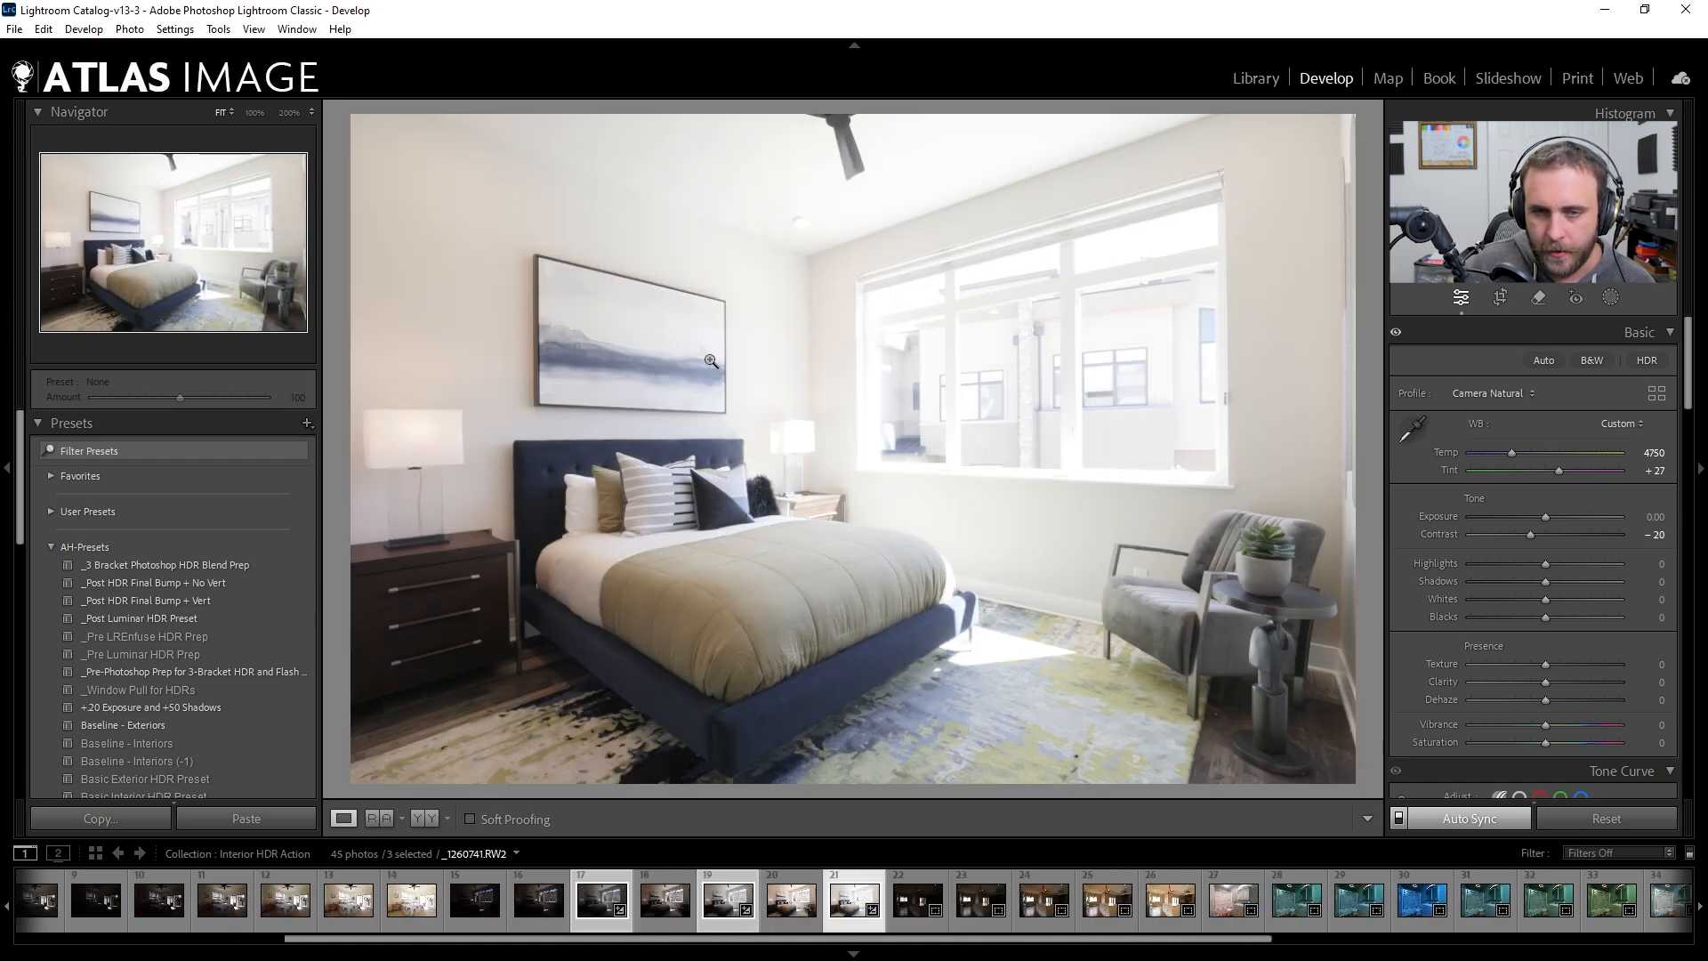
Open the three bracketed bedroom exposures as smart object layers in Photoshop and check the image beneath the dark exposure
right_click(593, 879)
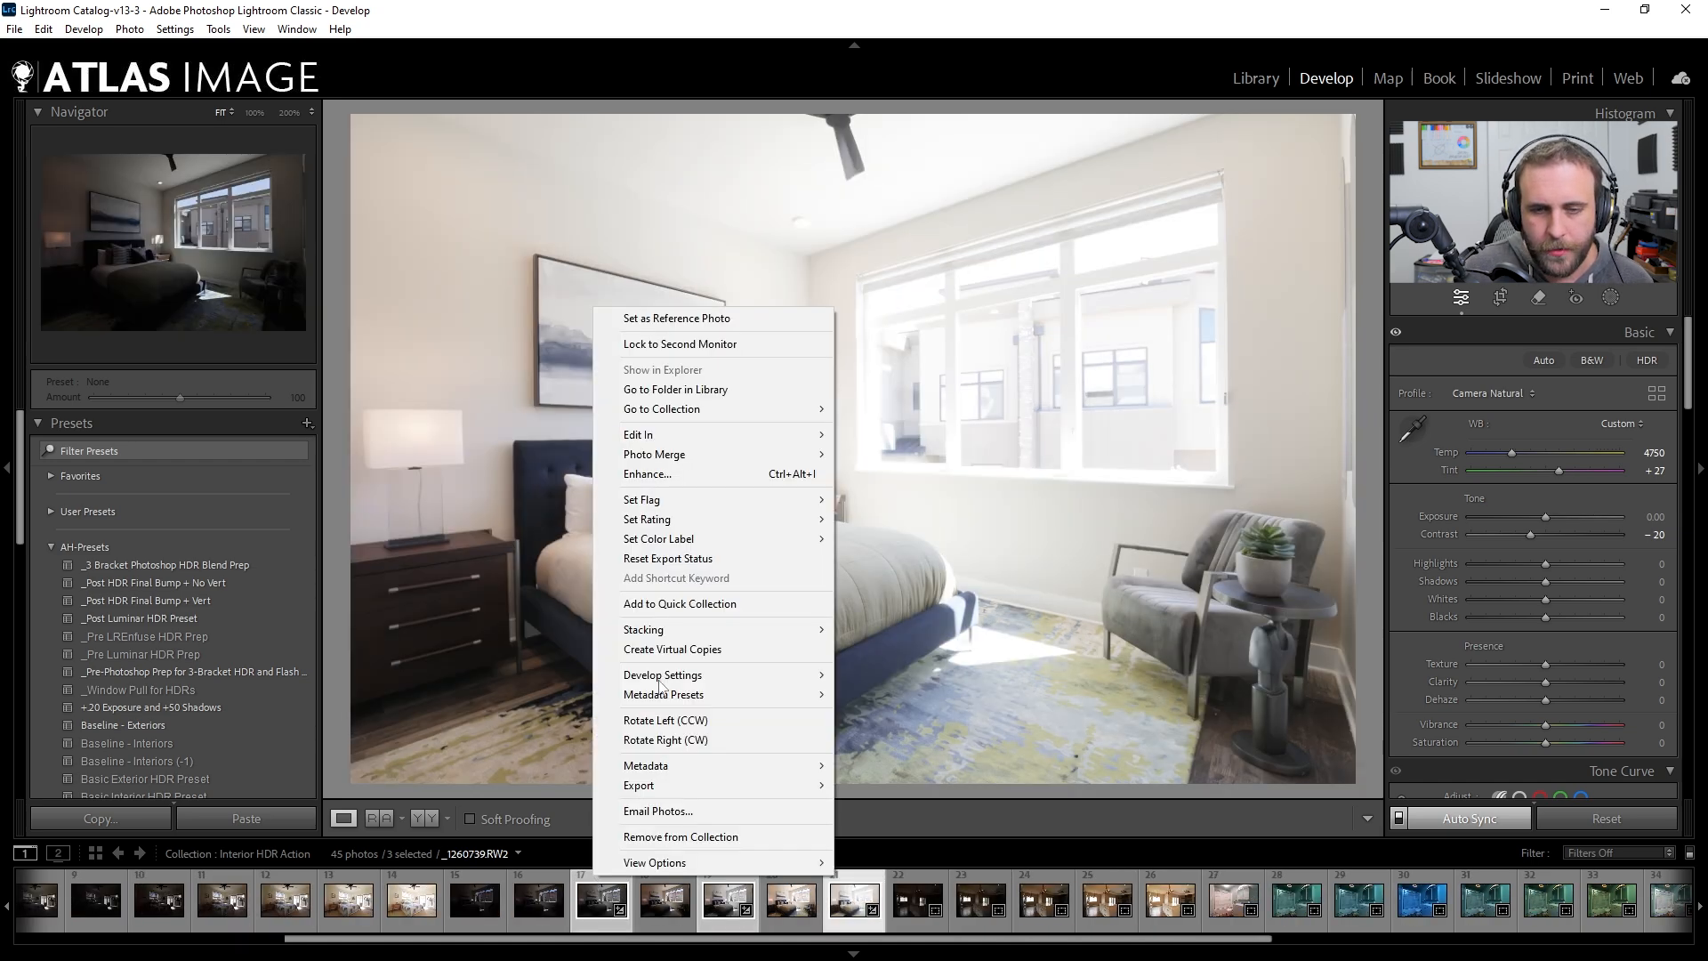
mouse_move(709, 434)
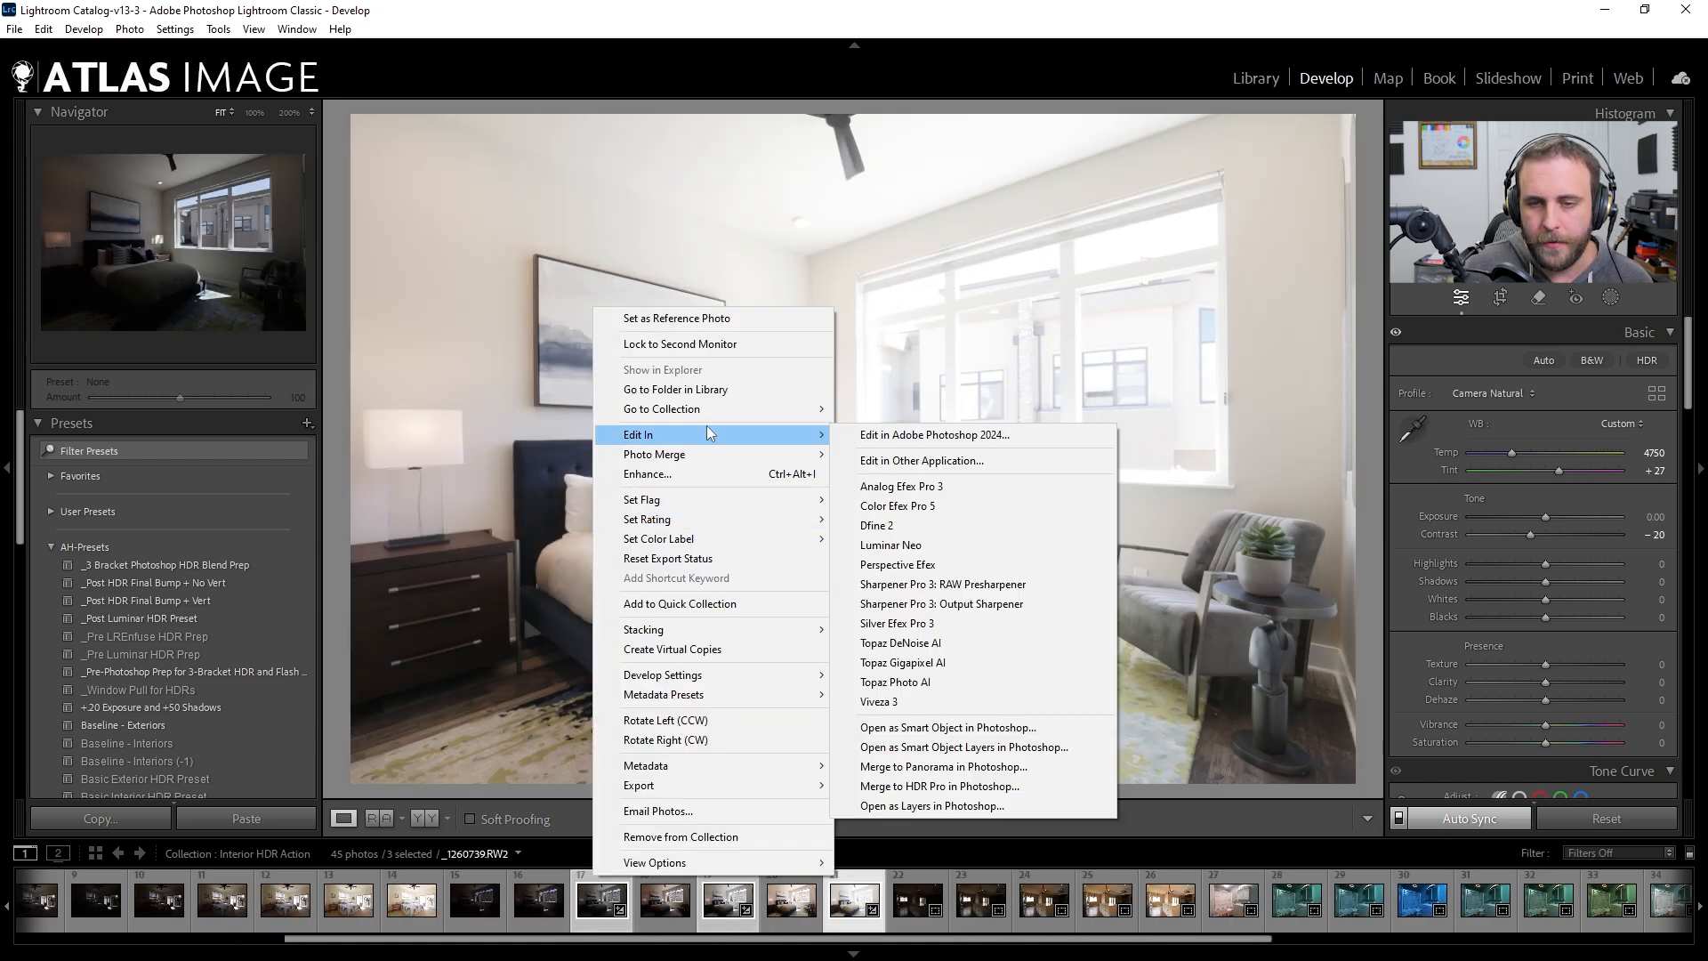
left_click(1025, 751)
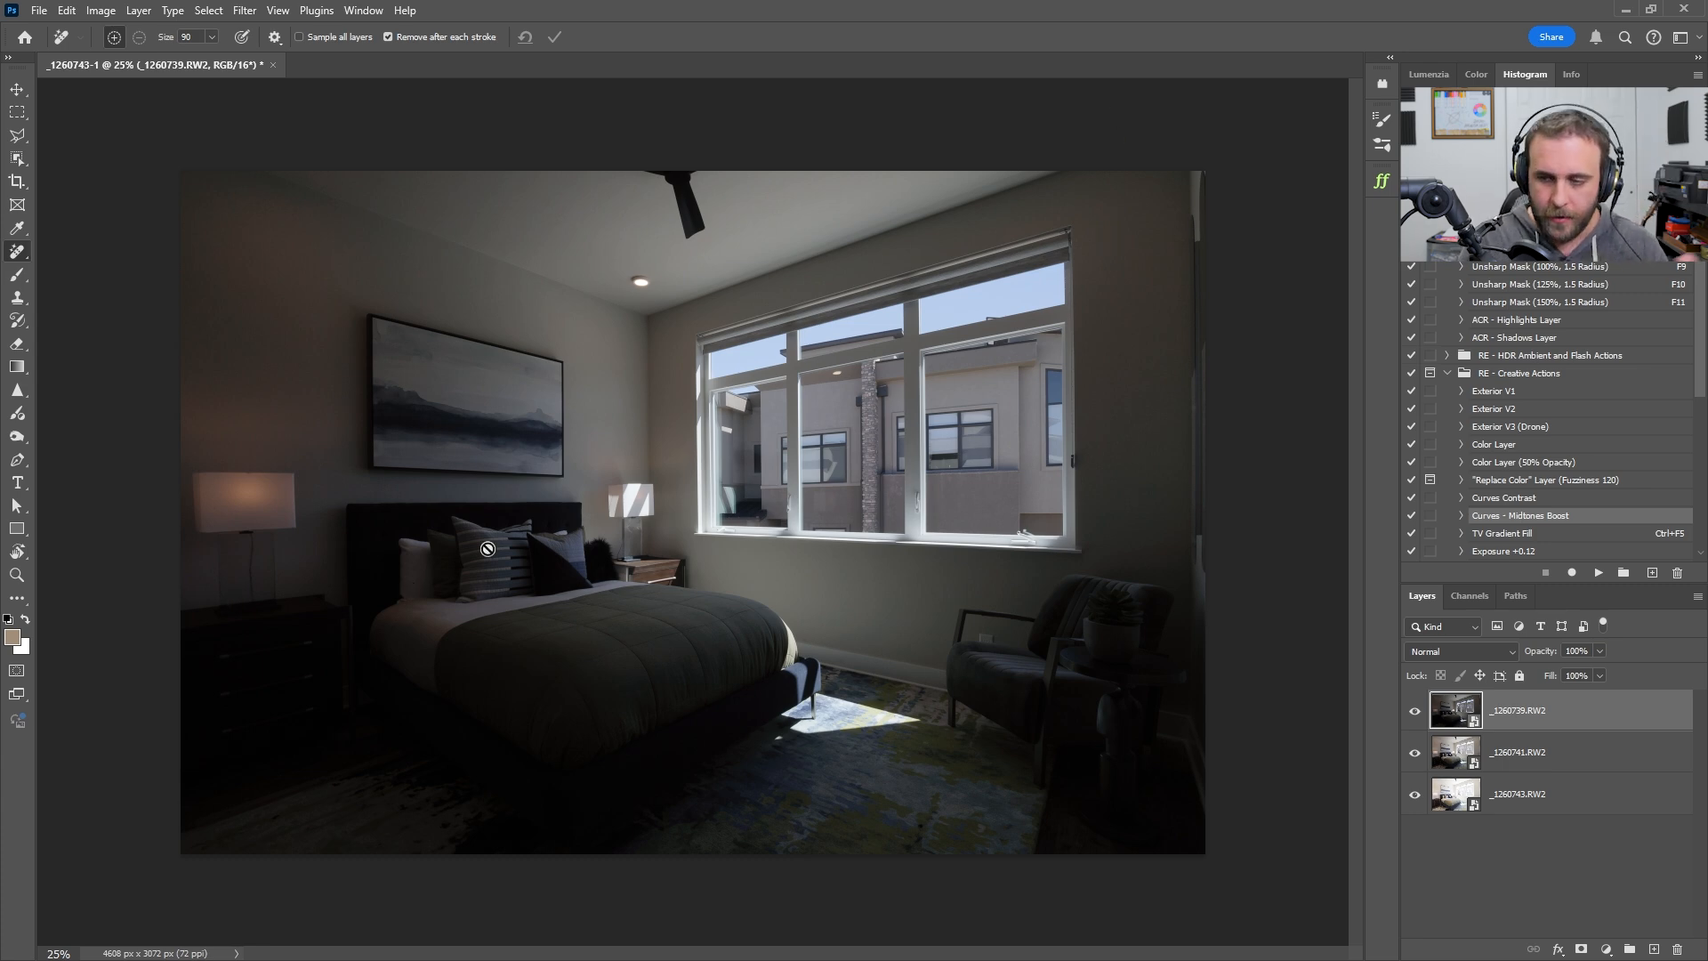
left_click(1415, 711)
left_click(1415, 710)
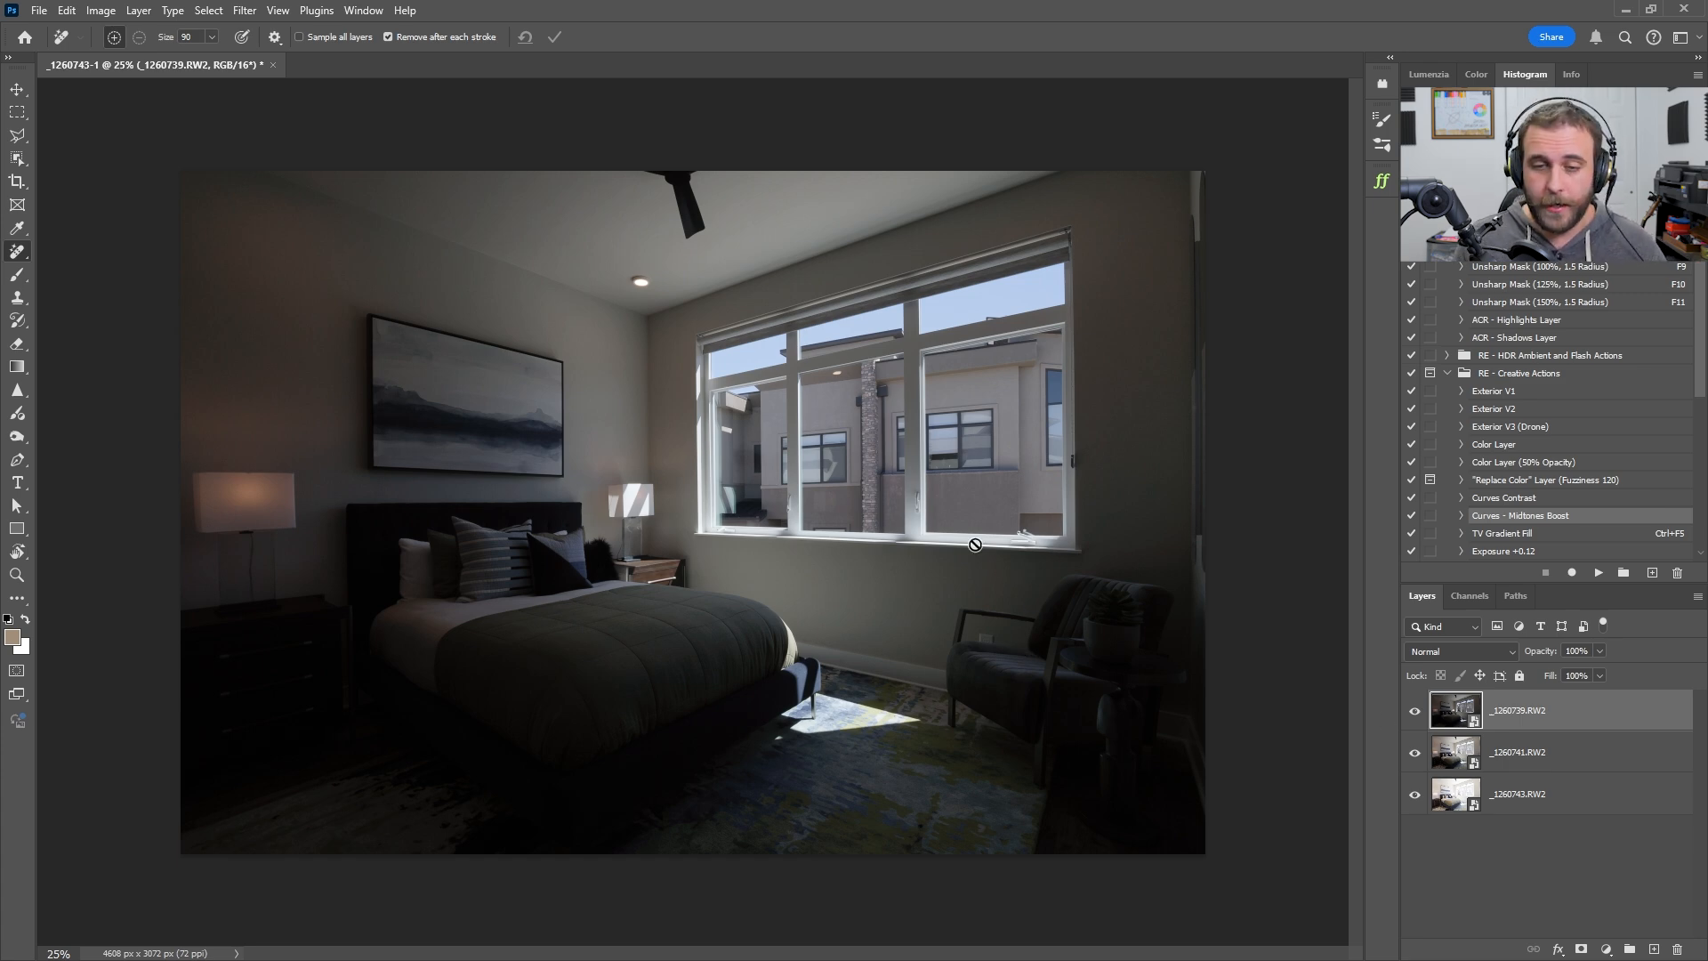
Run MAIN ACTION - 3 Bracket HDR on the three exposure layers and continue to the Base image's exposure adjustment
left_click(1568, 71)
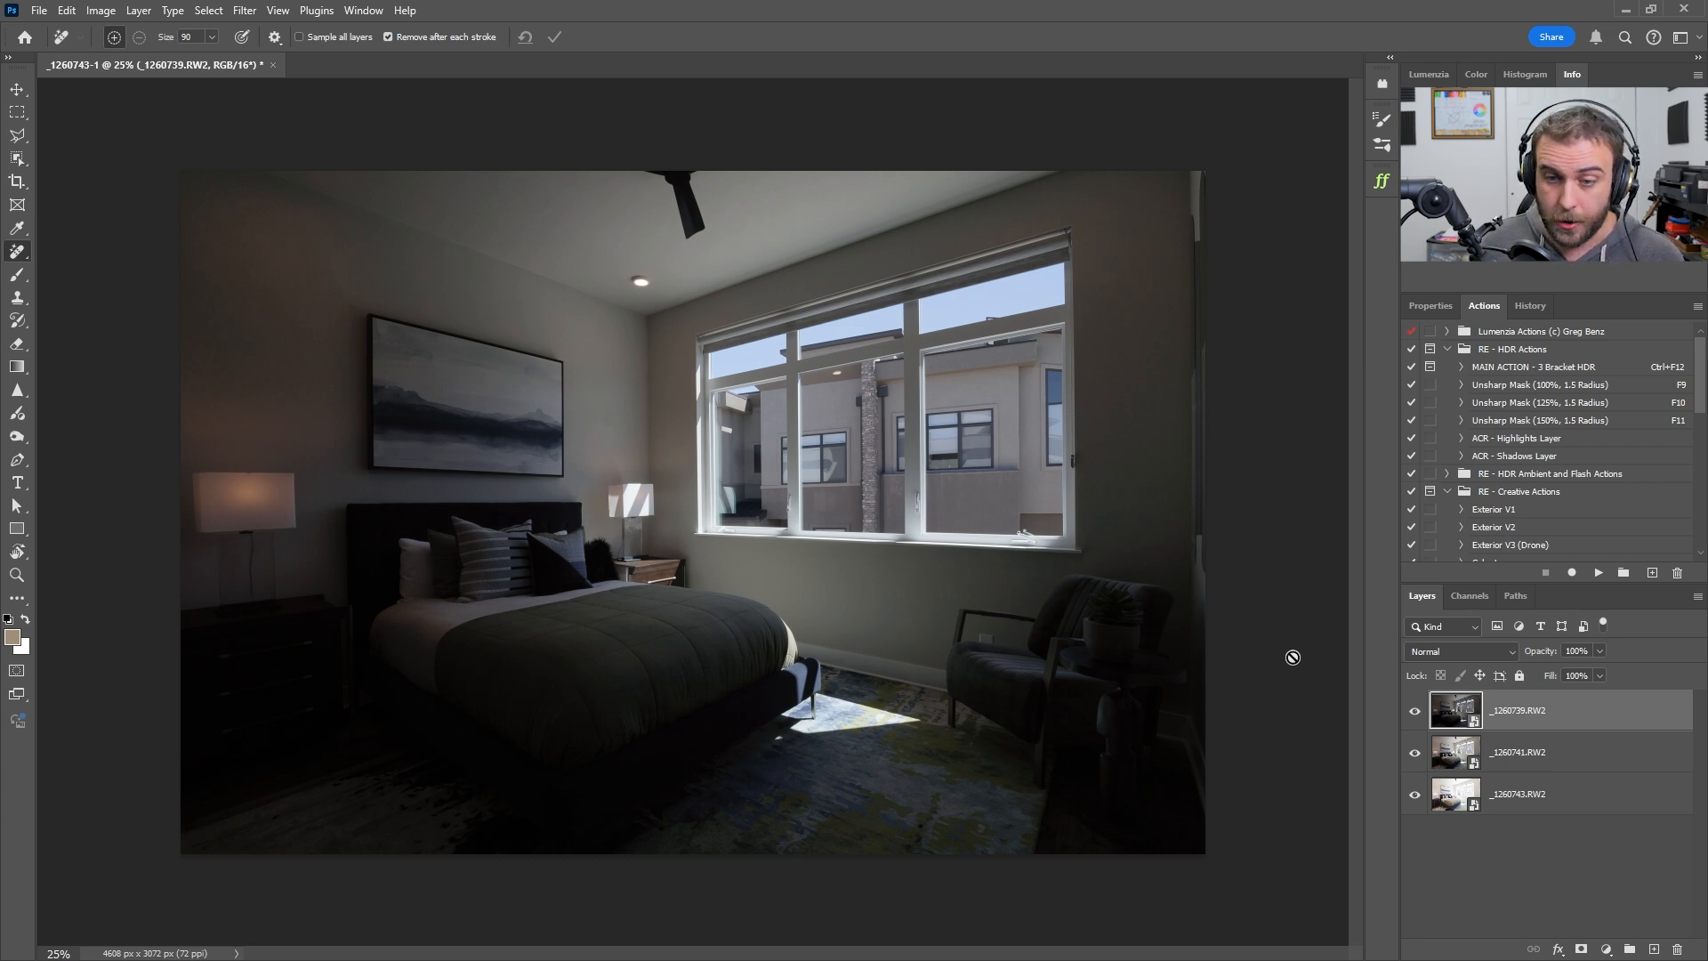
left_click(1587, 368)
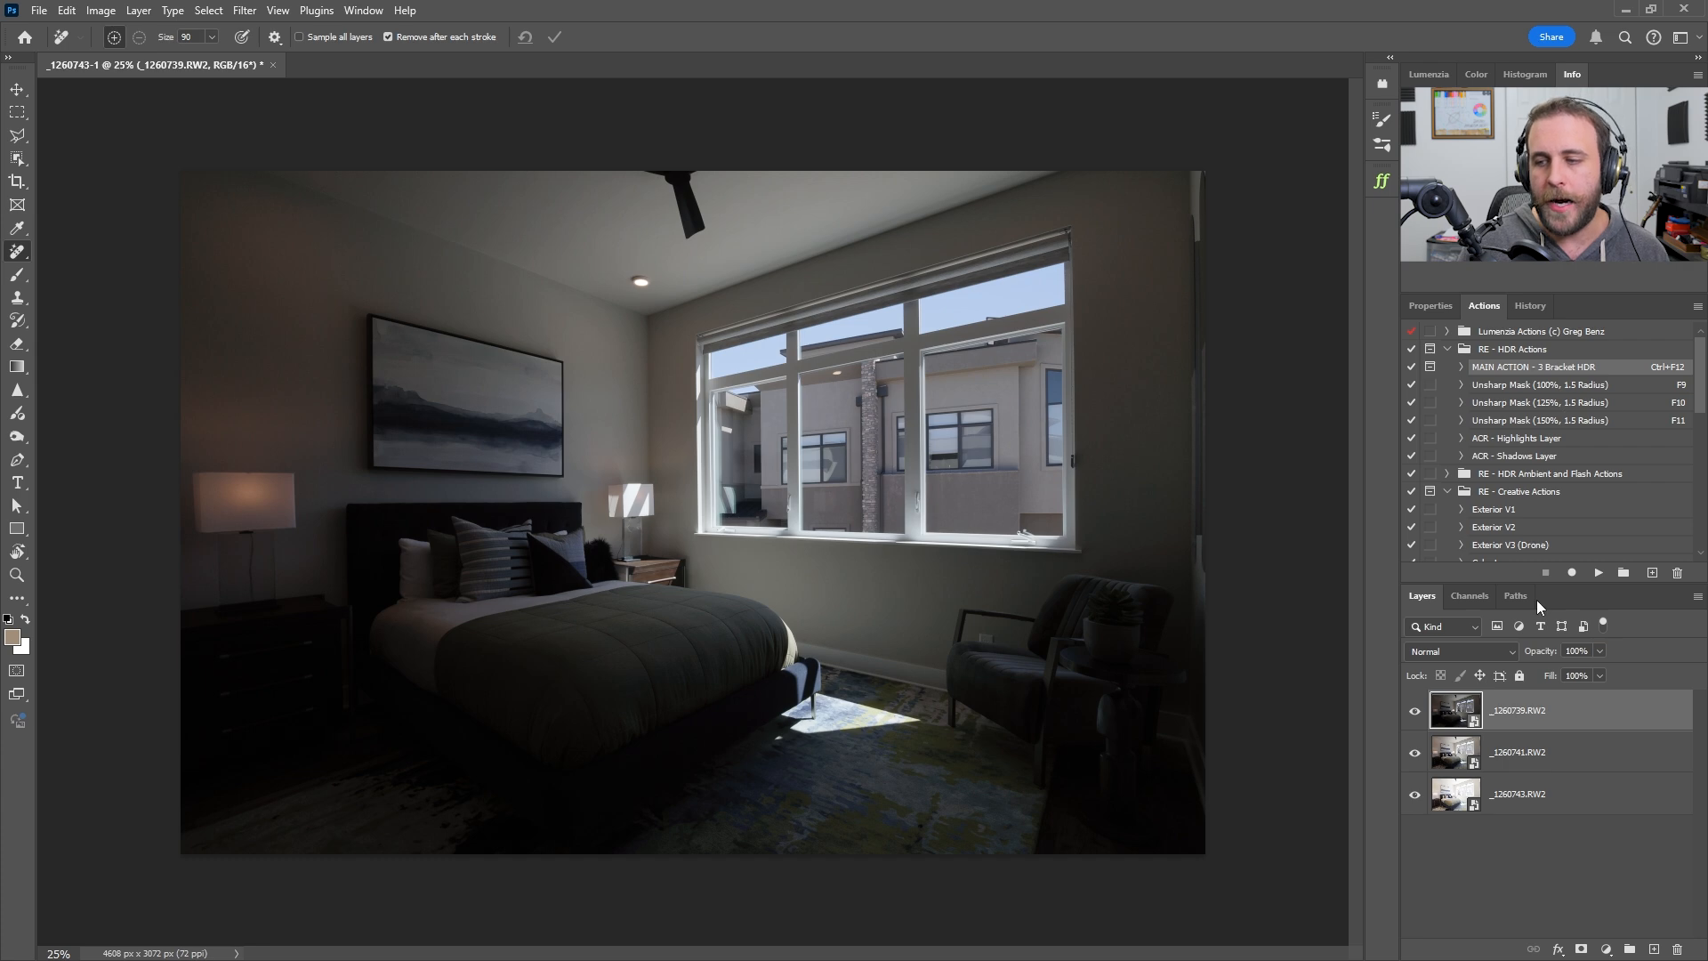
left_click(1415, 719)
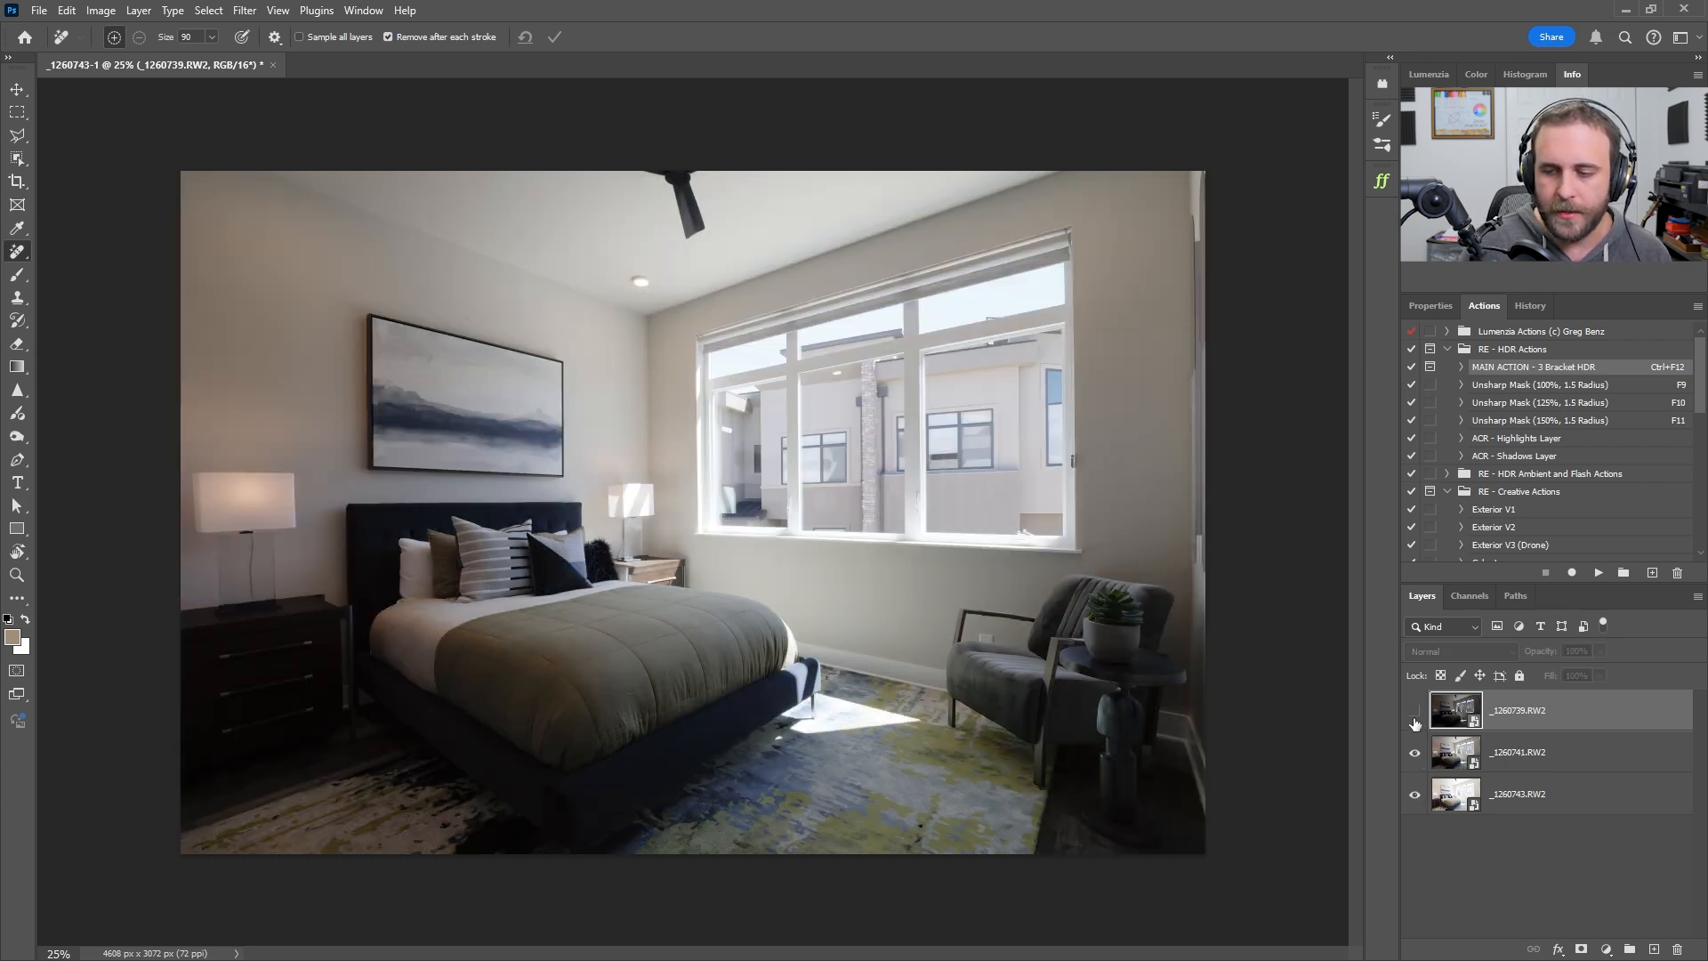
left_click(1415, 717)
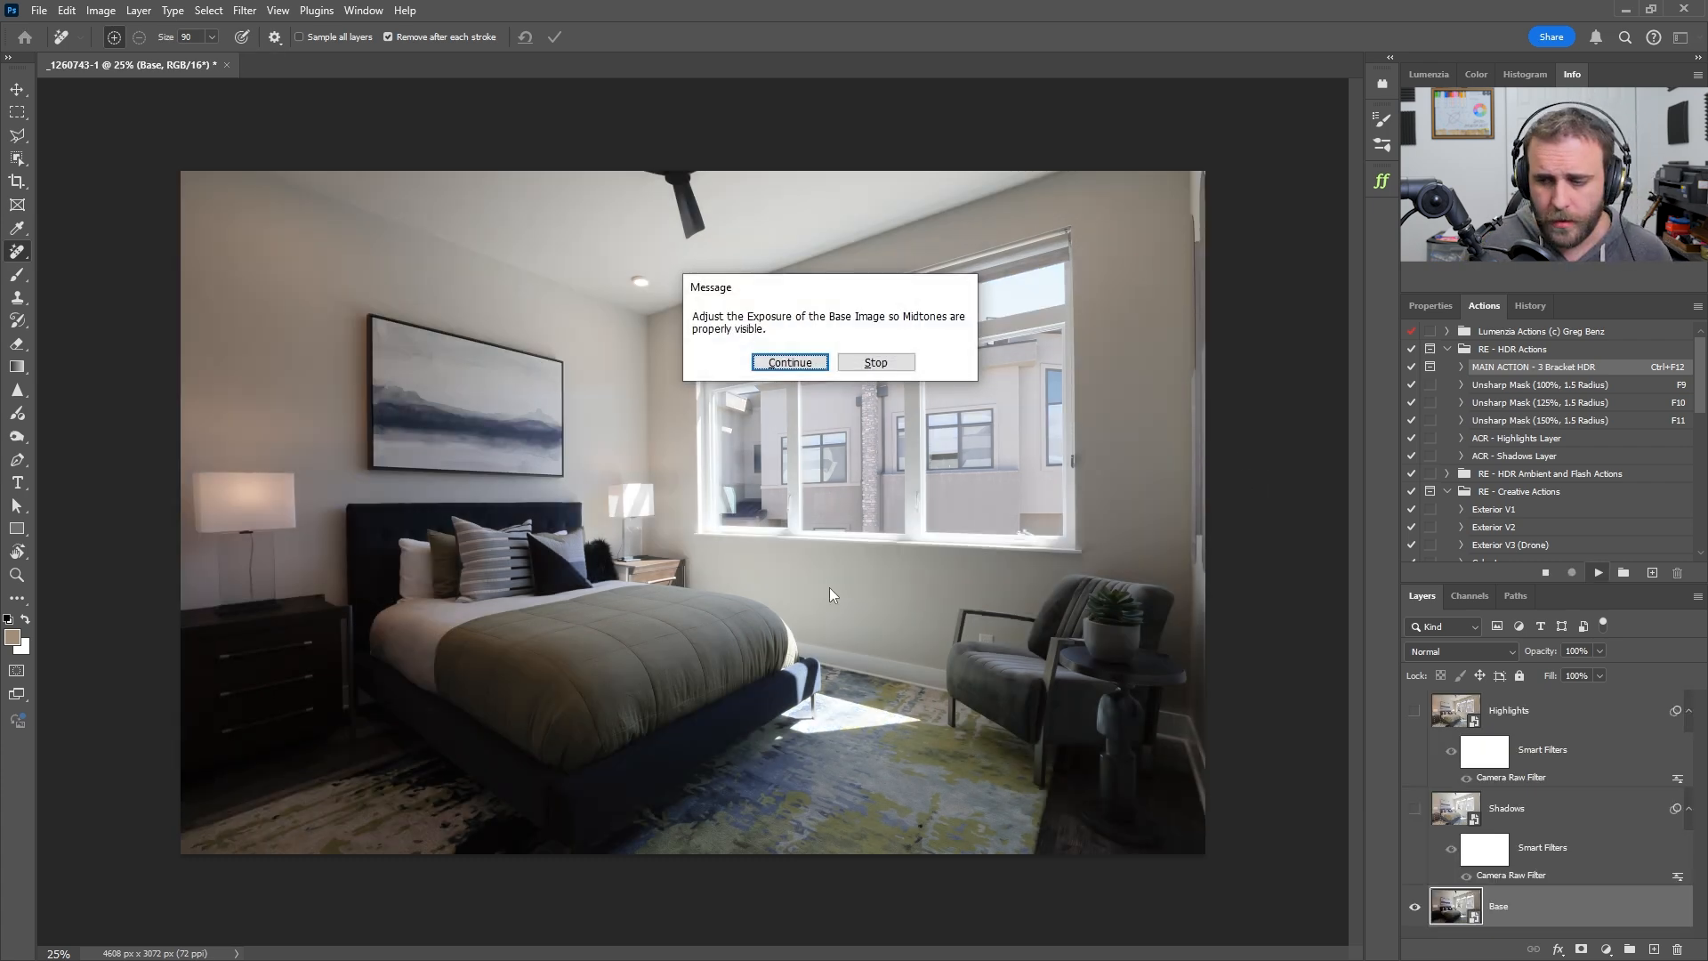
left_click(789, 362)
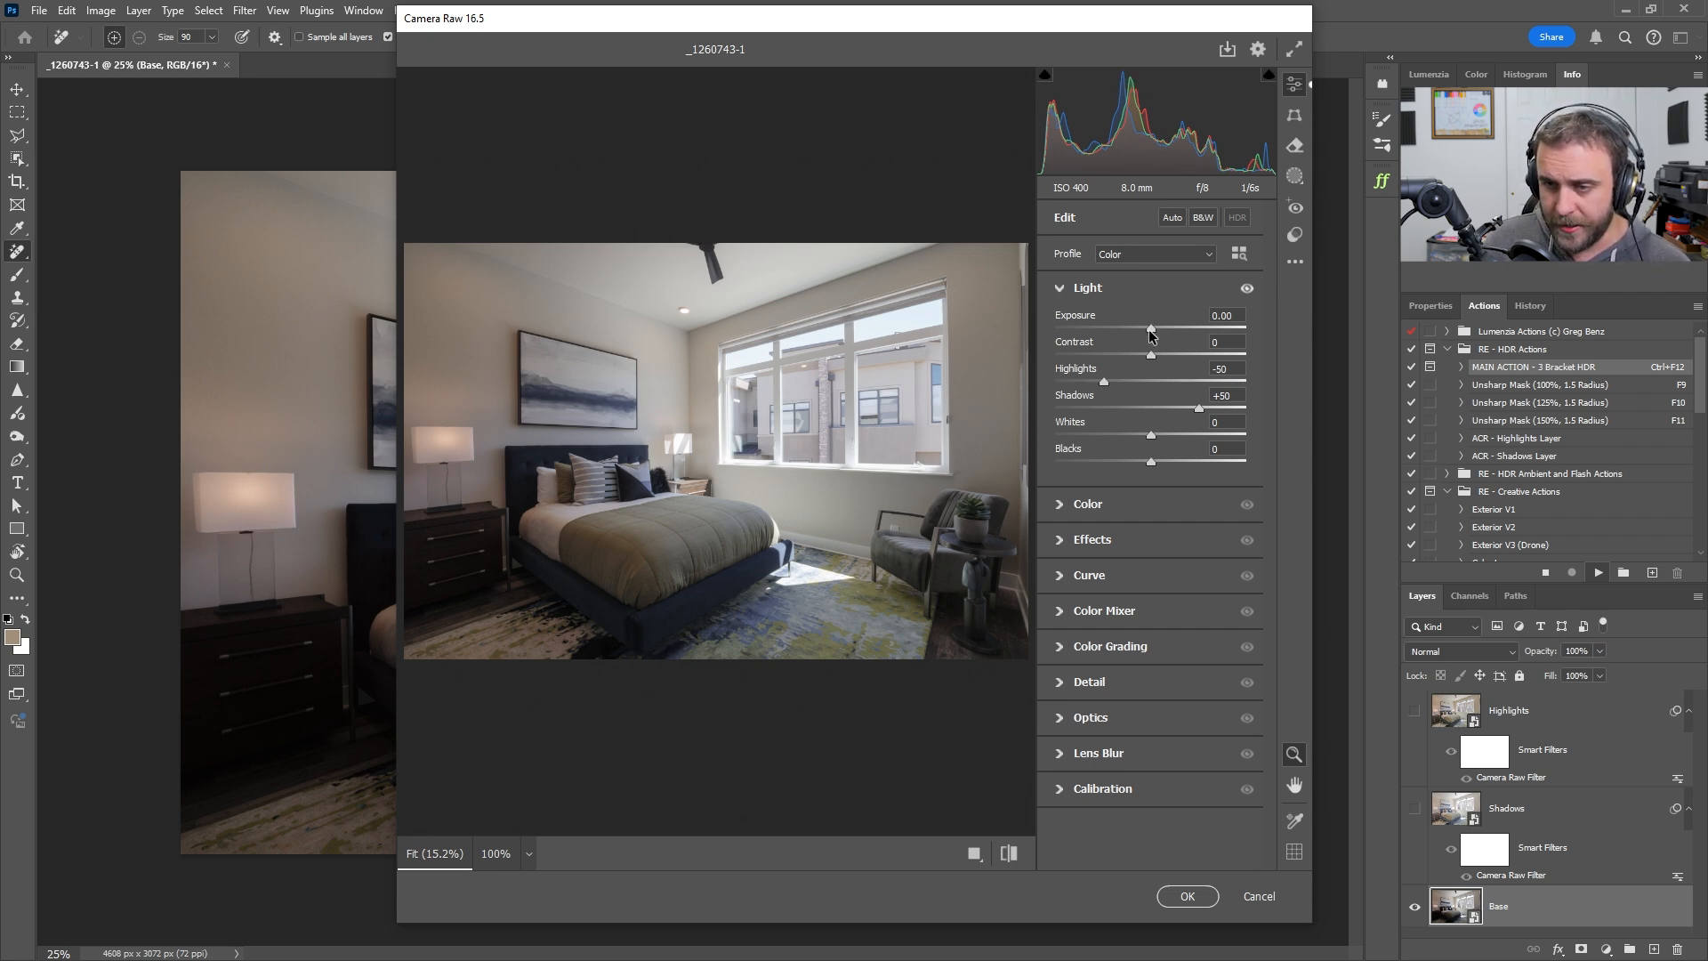
Set the Base layer's Exposure to +0.50 in Camera Raw and apply the filter so the action completes
left_click_drag(1150, 334, 1158, 335)
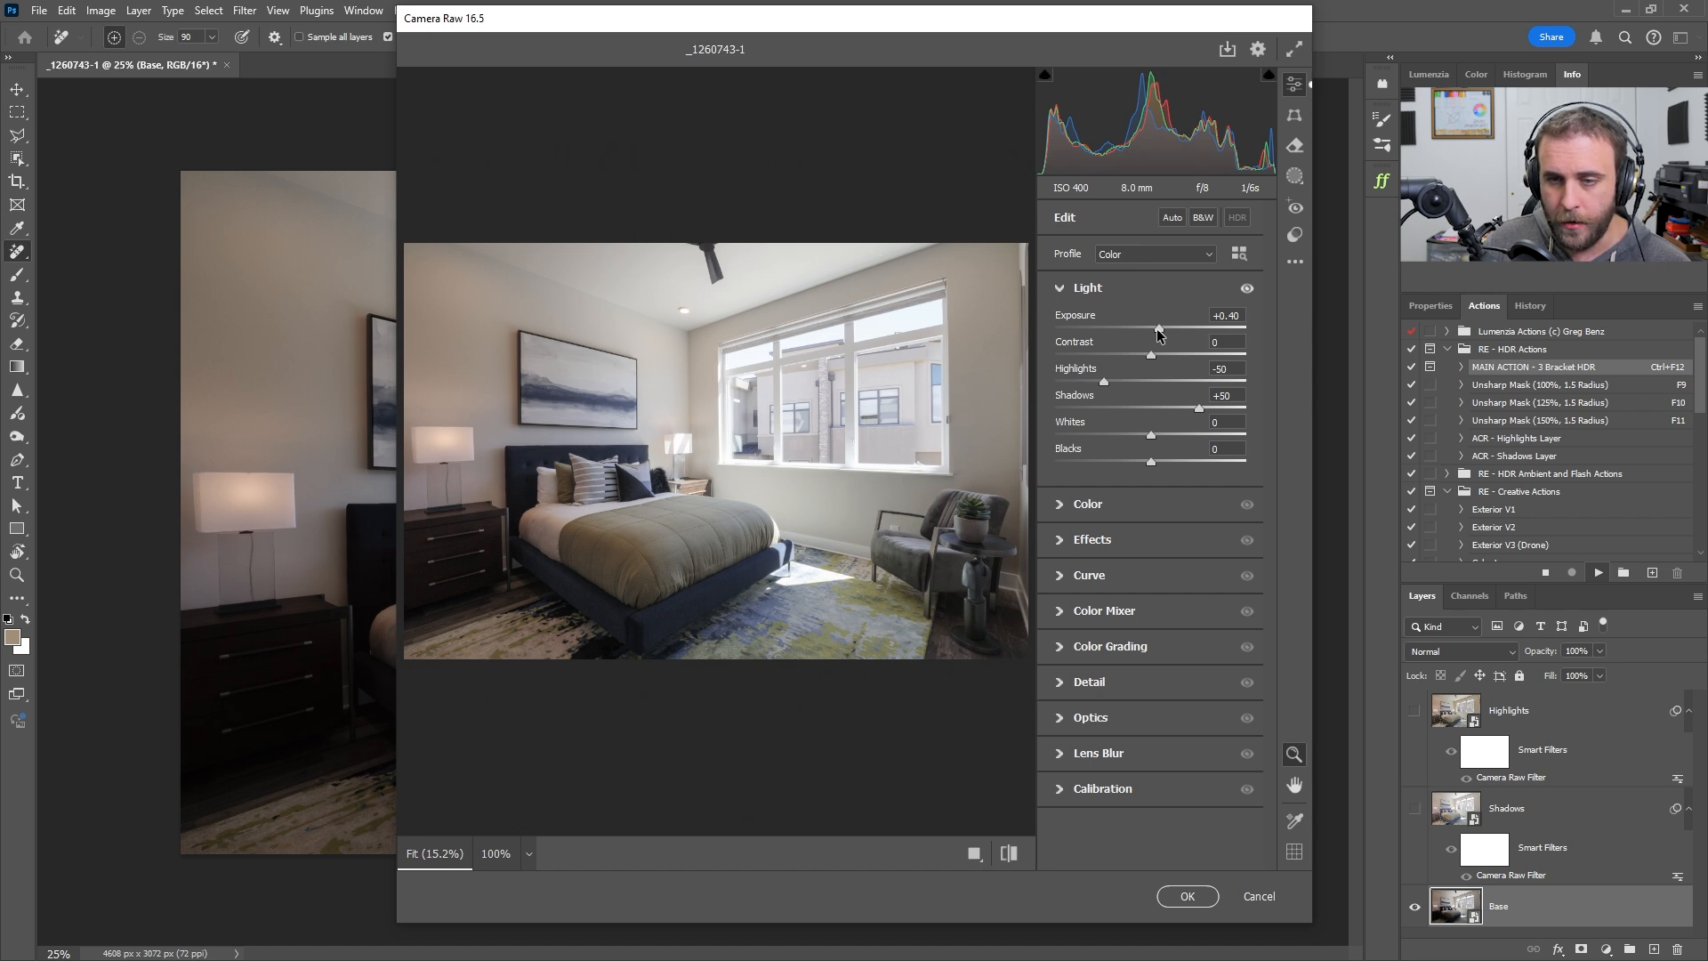
left_click_drag(1158, 330, 1172, 331)
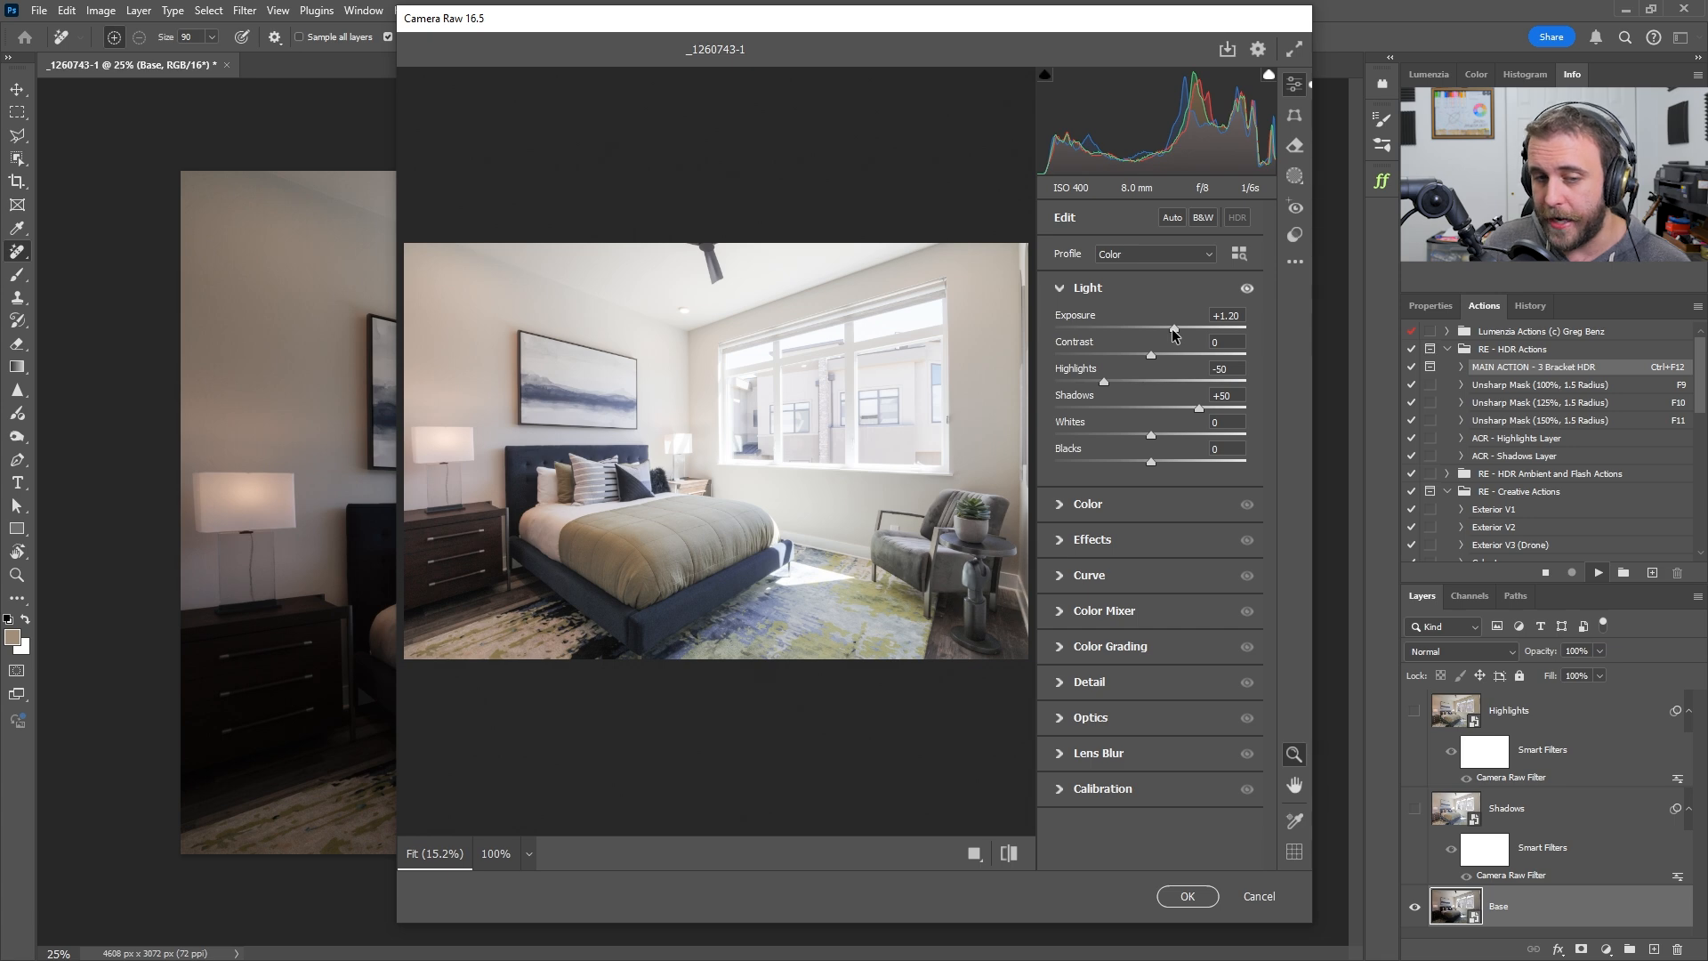
left_click_drag(1172, 331, 1160, 327)
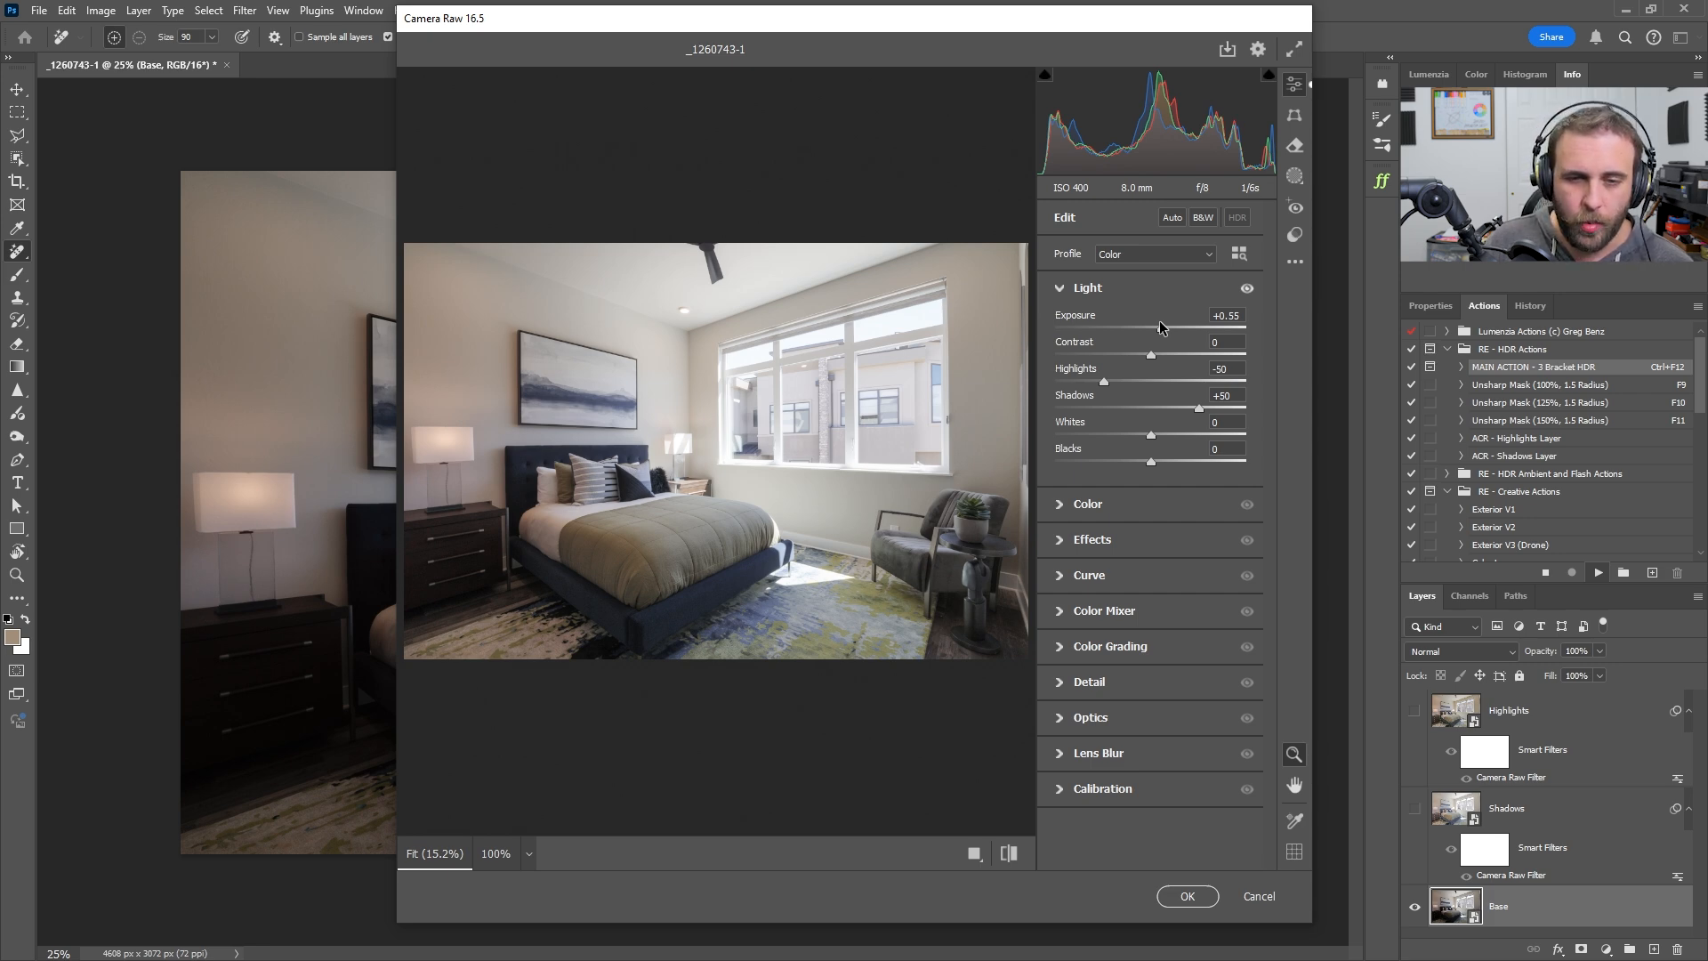
left_click_drag(1159, 328, 1157, 327)
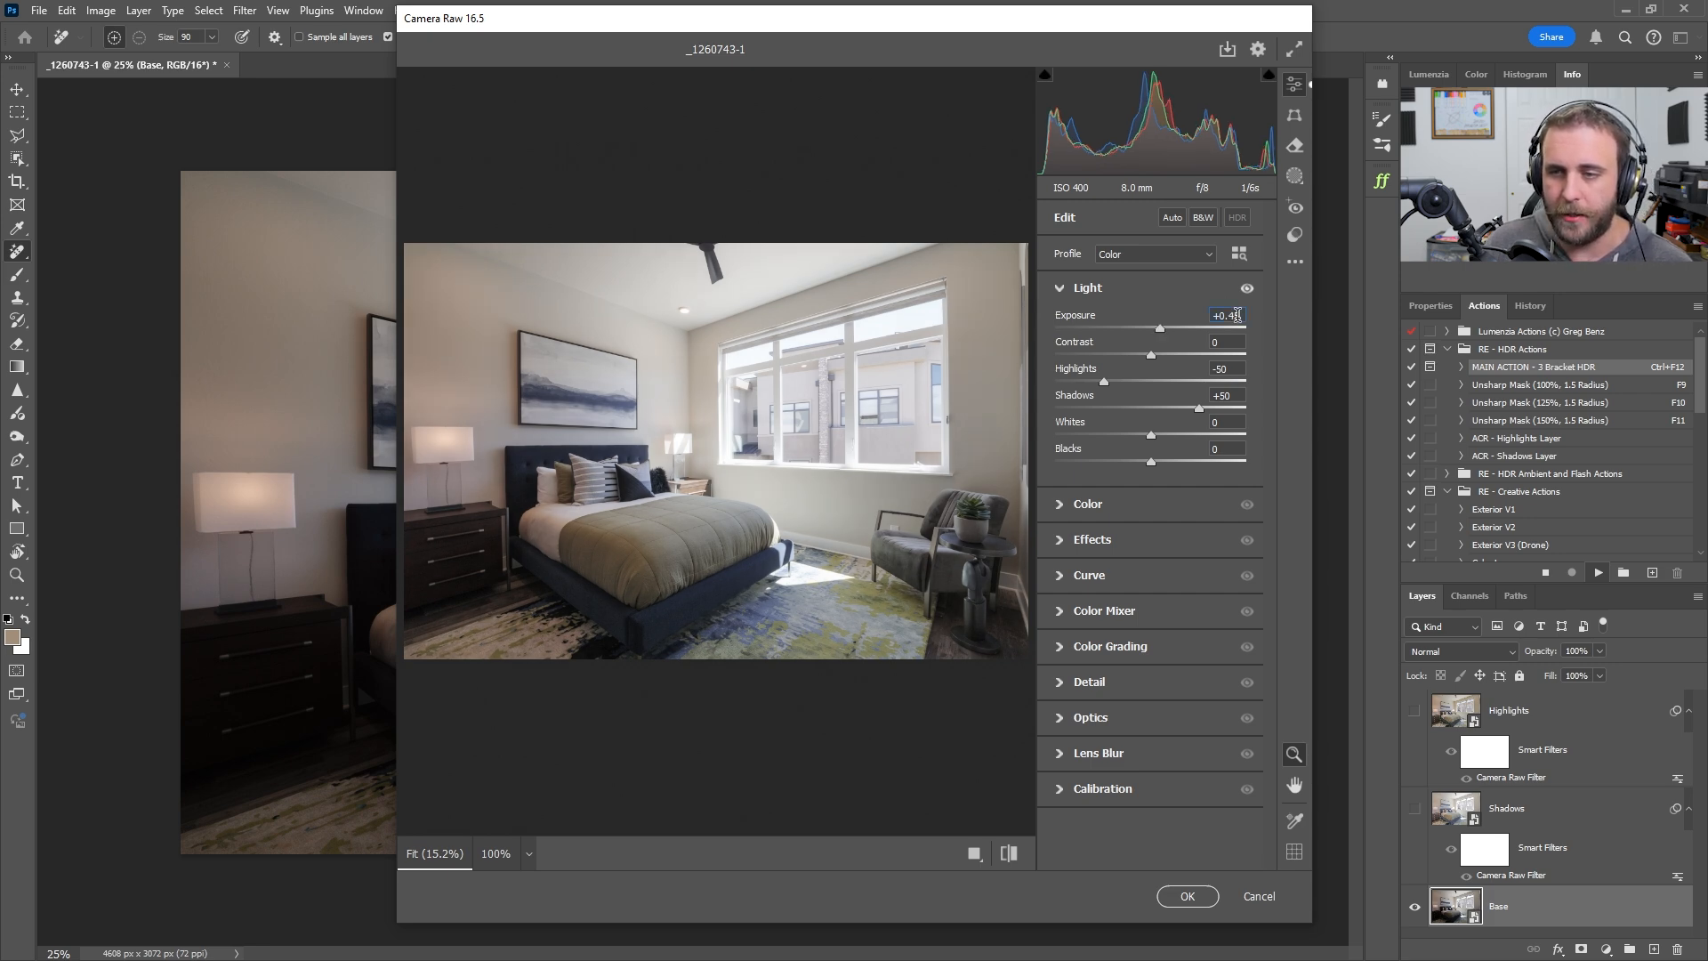
key("BackSpace")
key("BackSpace")
type("5")
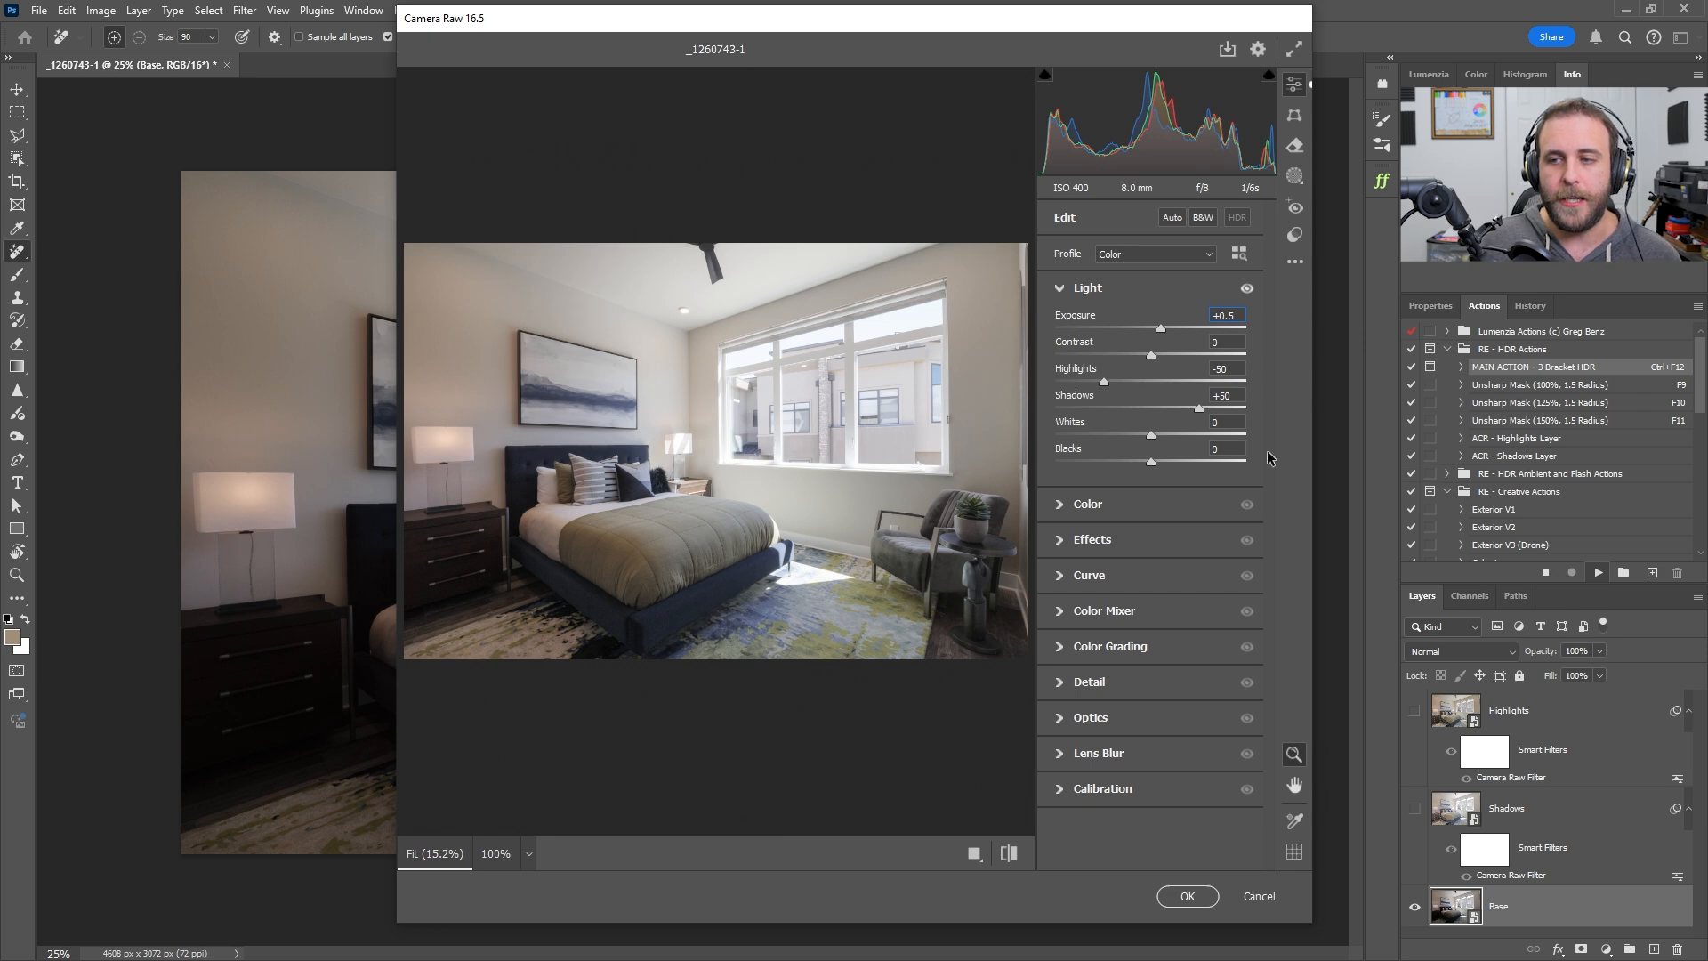
left_click(1248, 291)
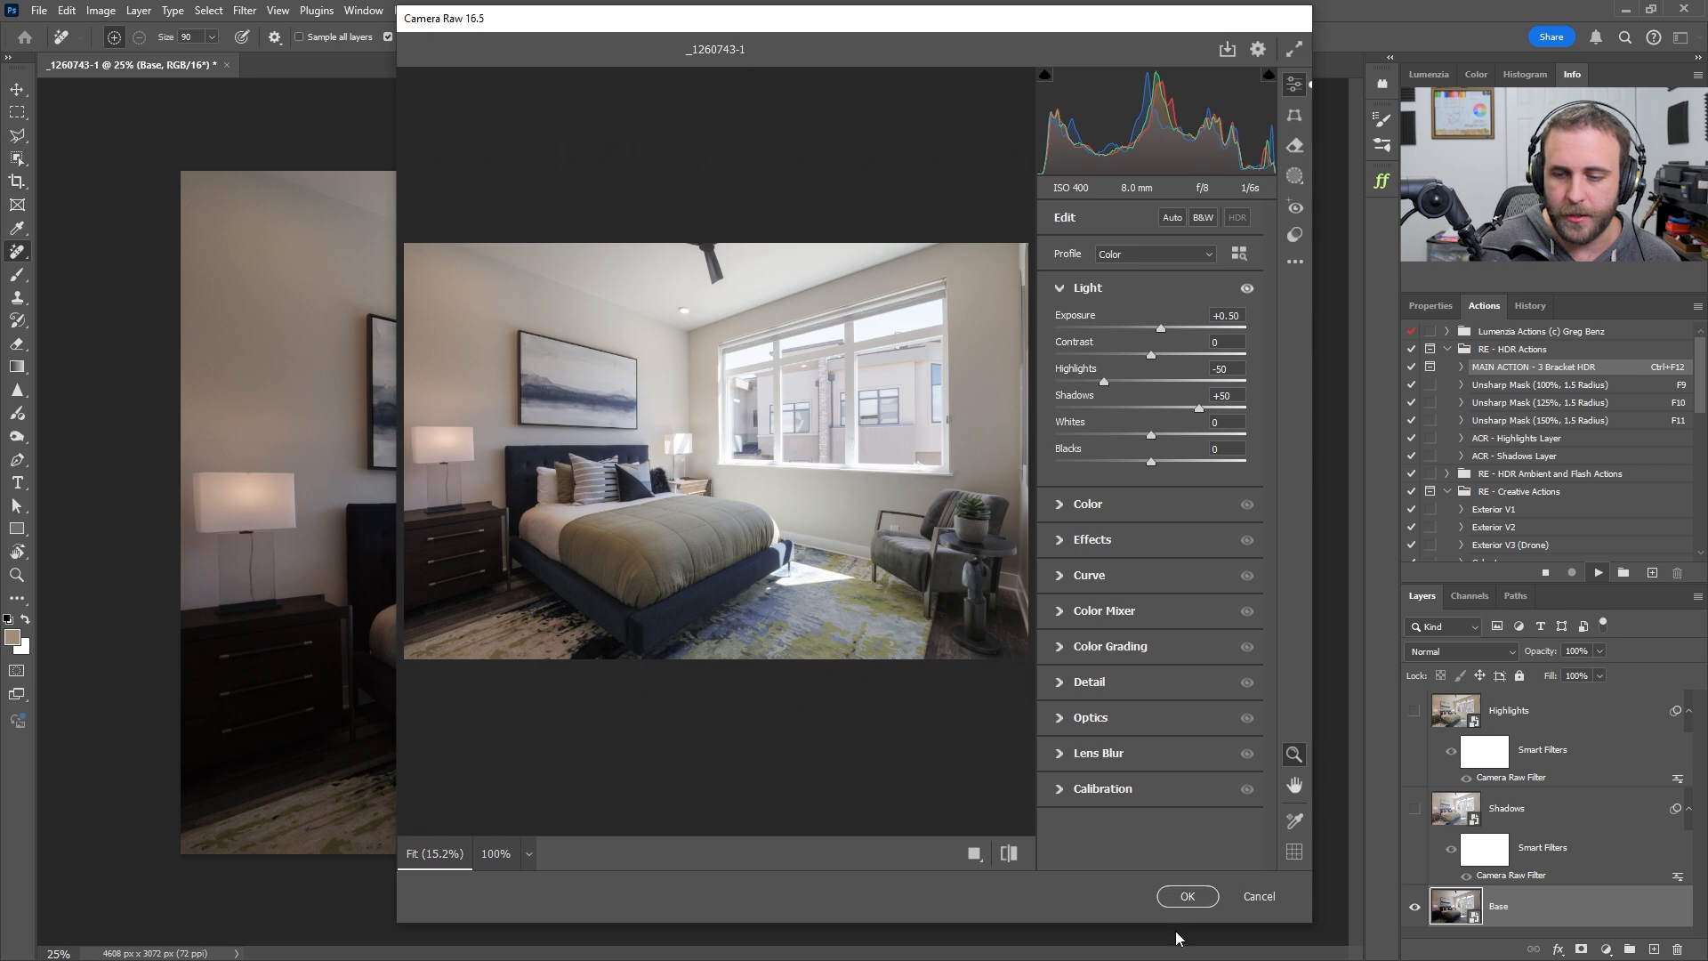
left_click(1185, 897)
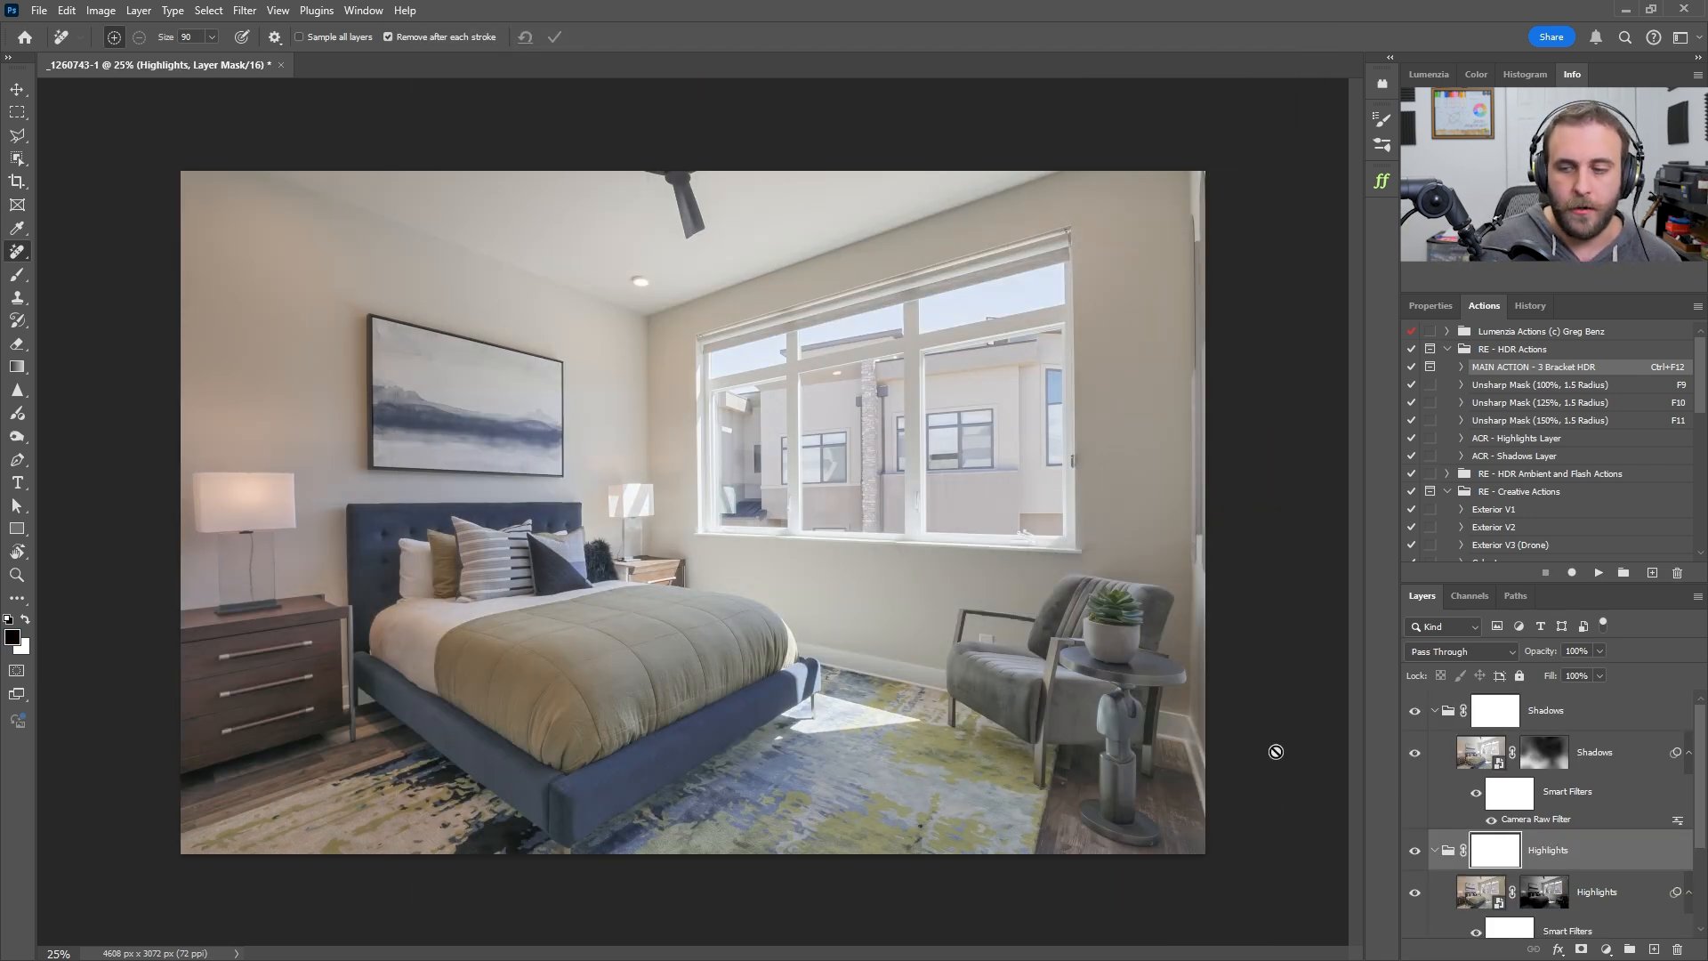
Collapse the Shadows and Highlights layer groups and make the Shadows group active
left_click(1433, 710)
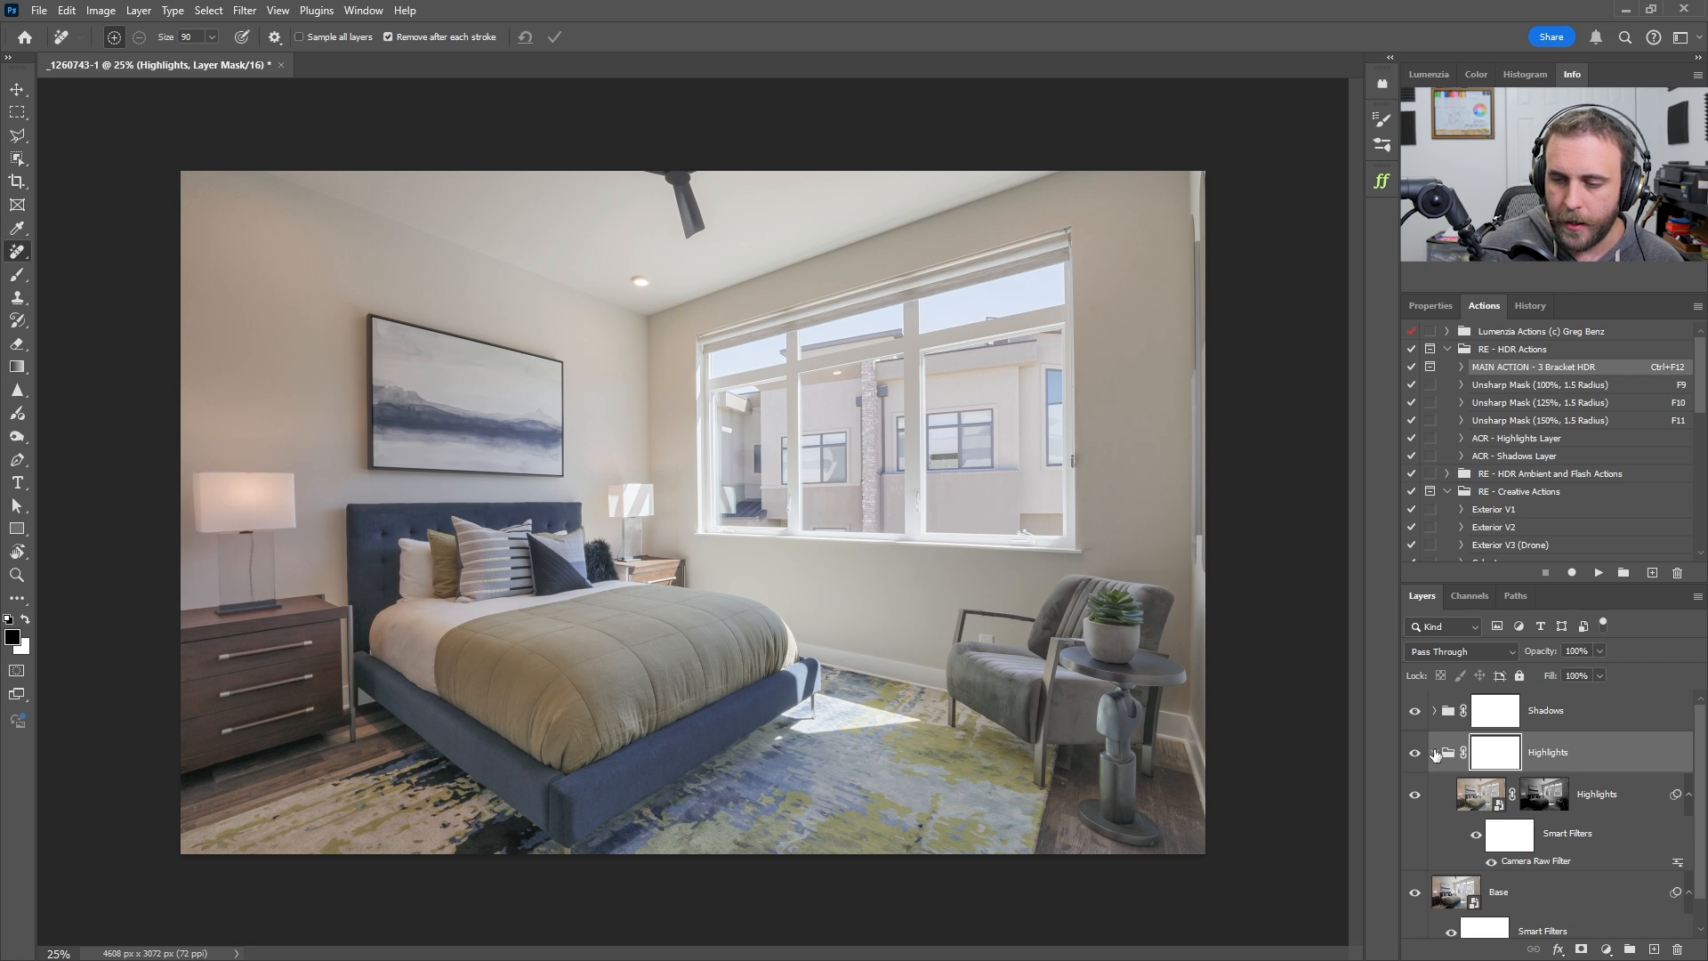
left_click(1434, 752)
left_click(1484, 728)
Compare the blended bedroom image with and without the Shadows group, and with and without the Highlights group
left_click(1415, 712)
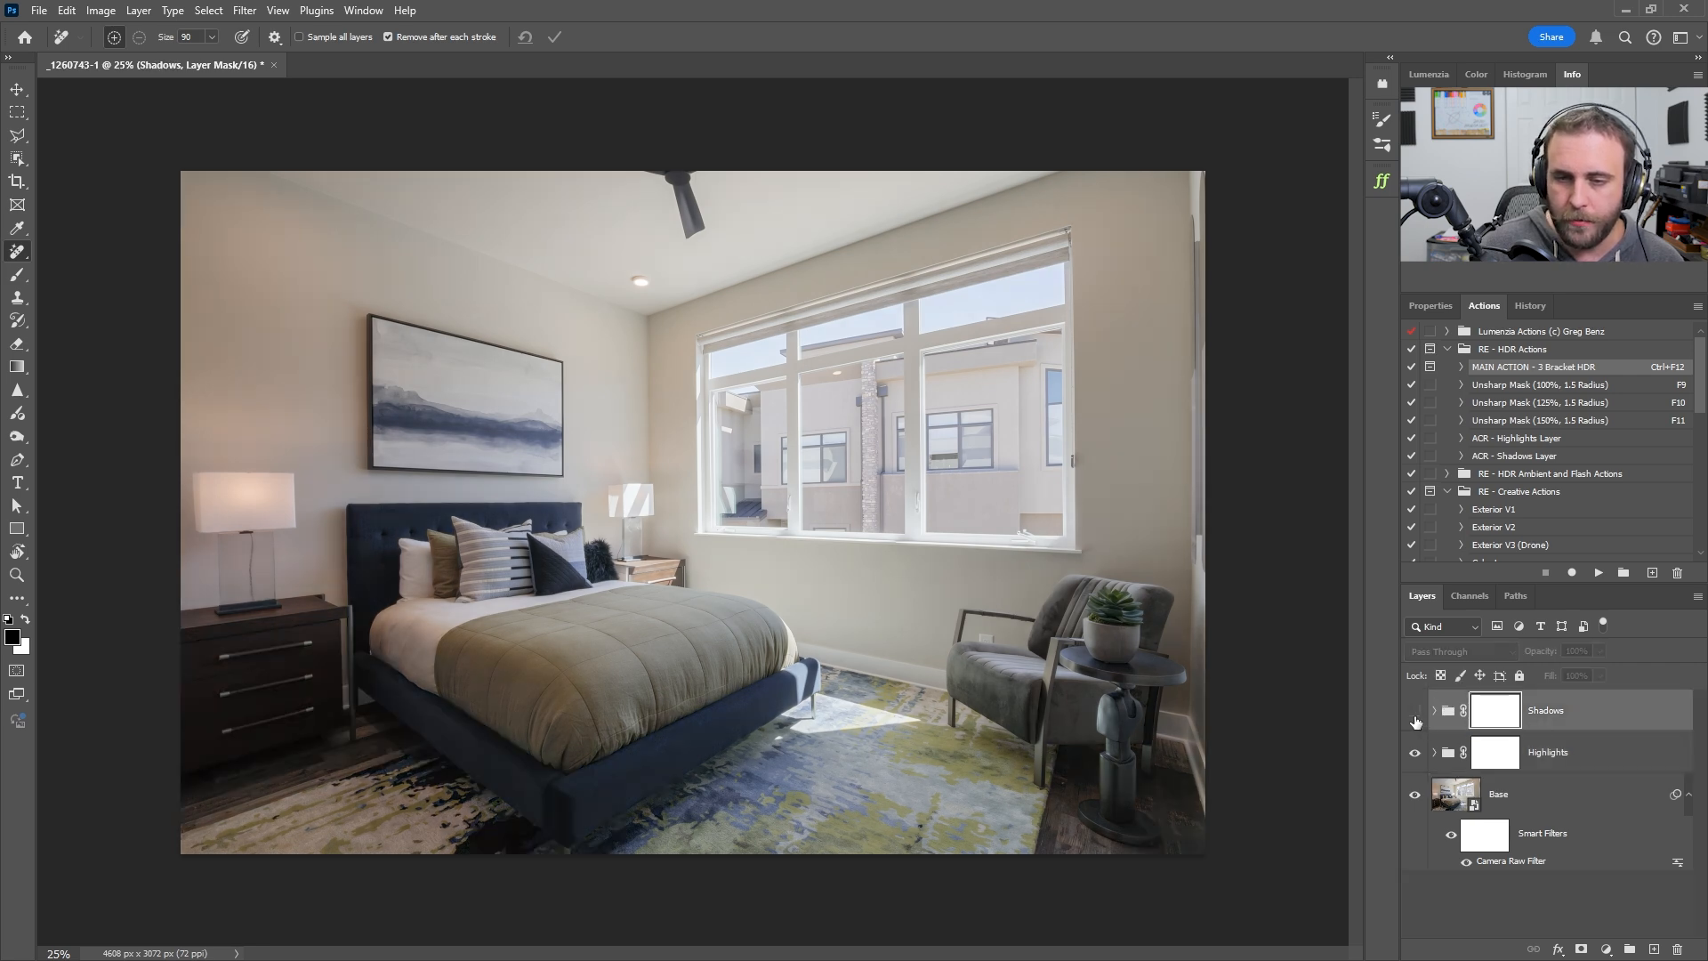
left_click(1415, 712)
left_click(1415, 712)
left_click(1415, 712)
left_click(1415, 712)
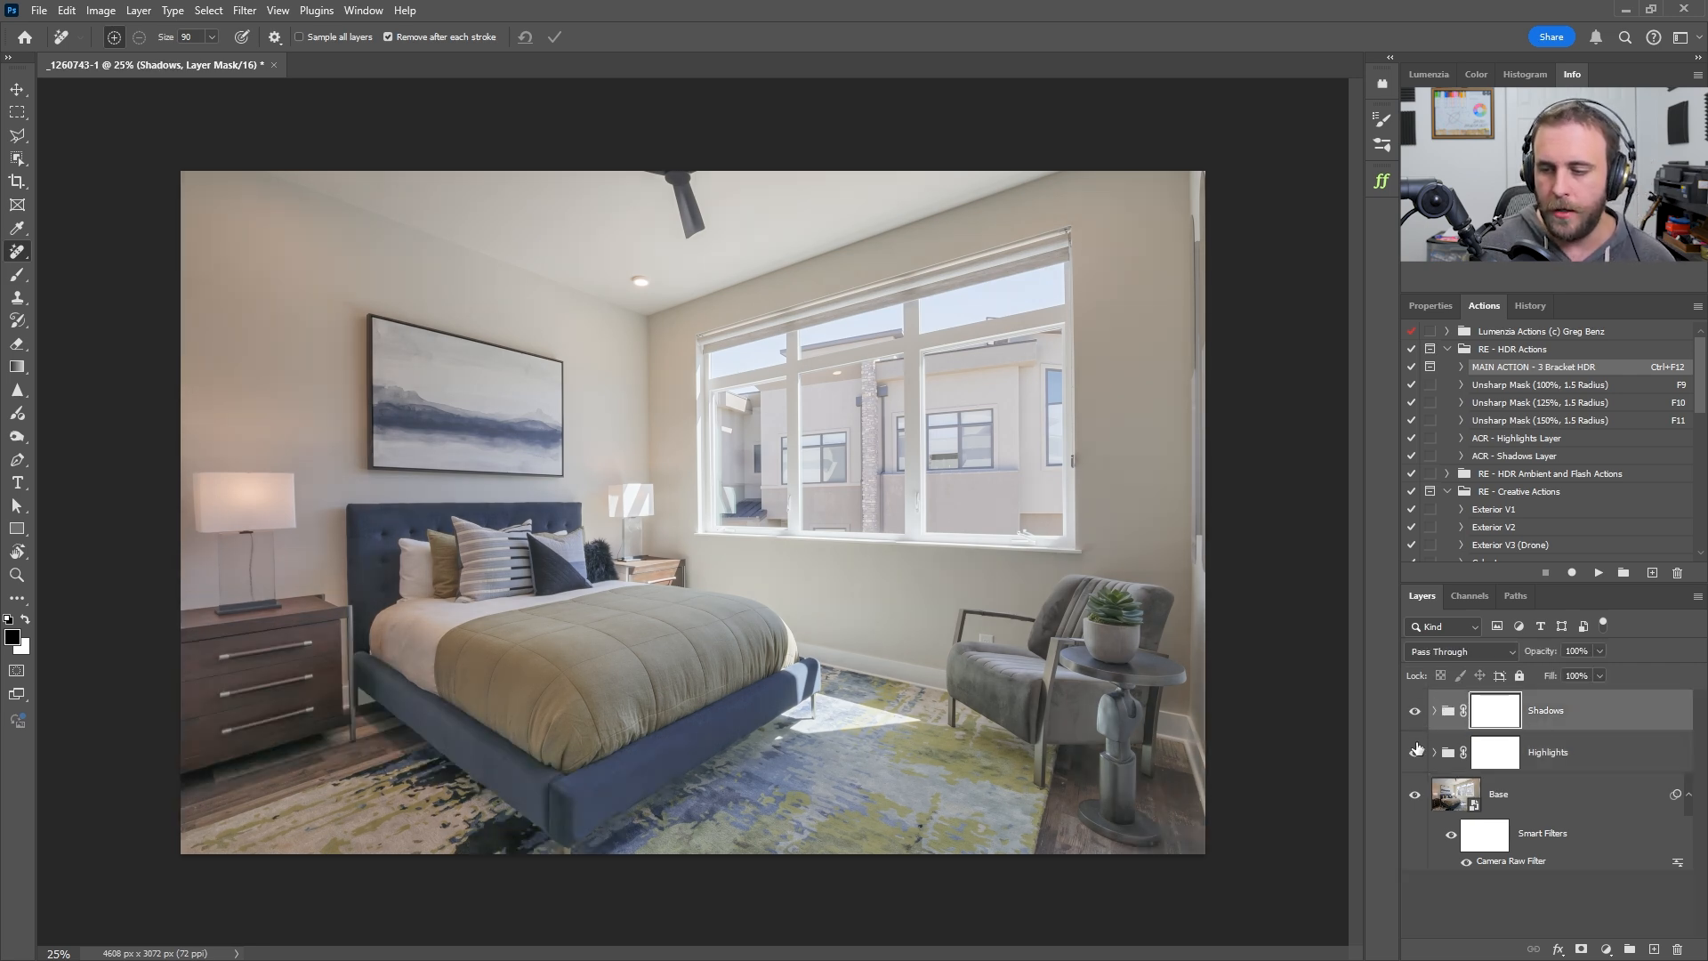
left_click(1415, 753)
left_click(1415, 753)
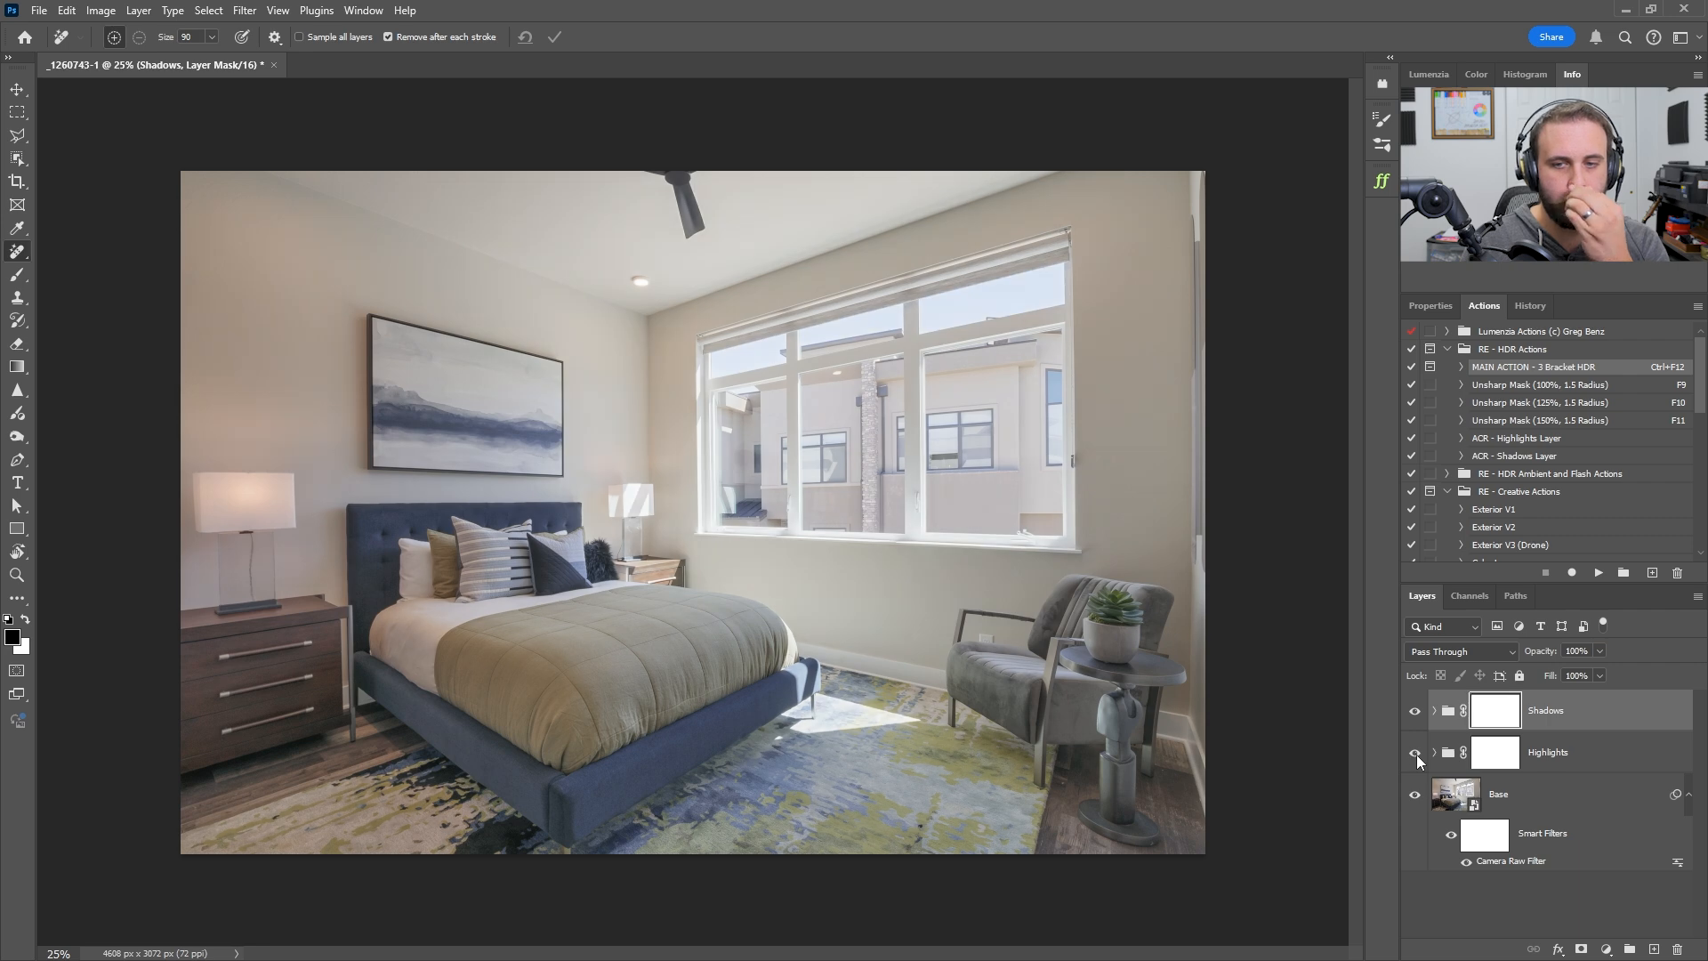
left_click(1415, 753)
left_click(1415, 753)
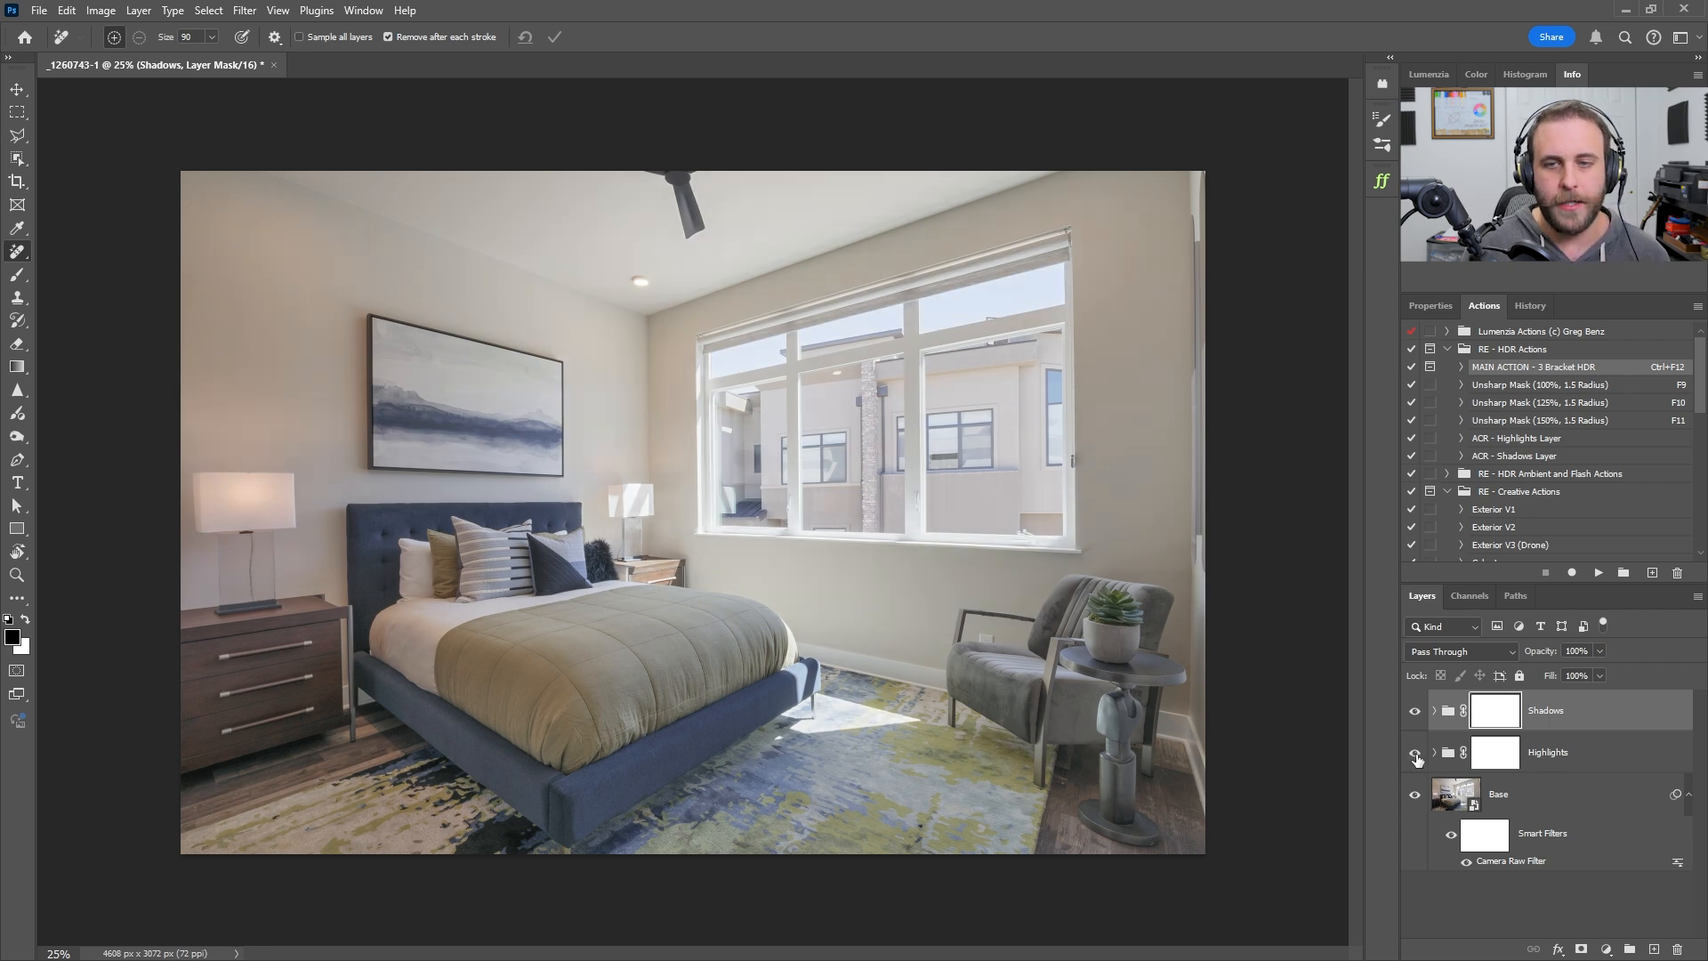
Move the Highlights group above the Shadows group in the layer stack and check its effect on the image
left_click(1538, 766)
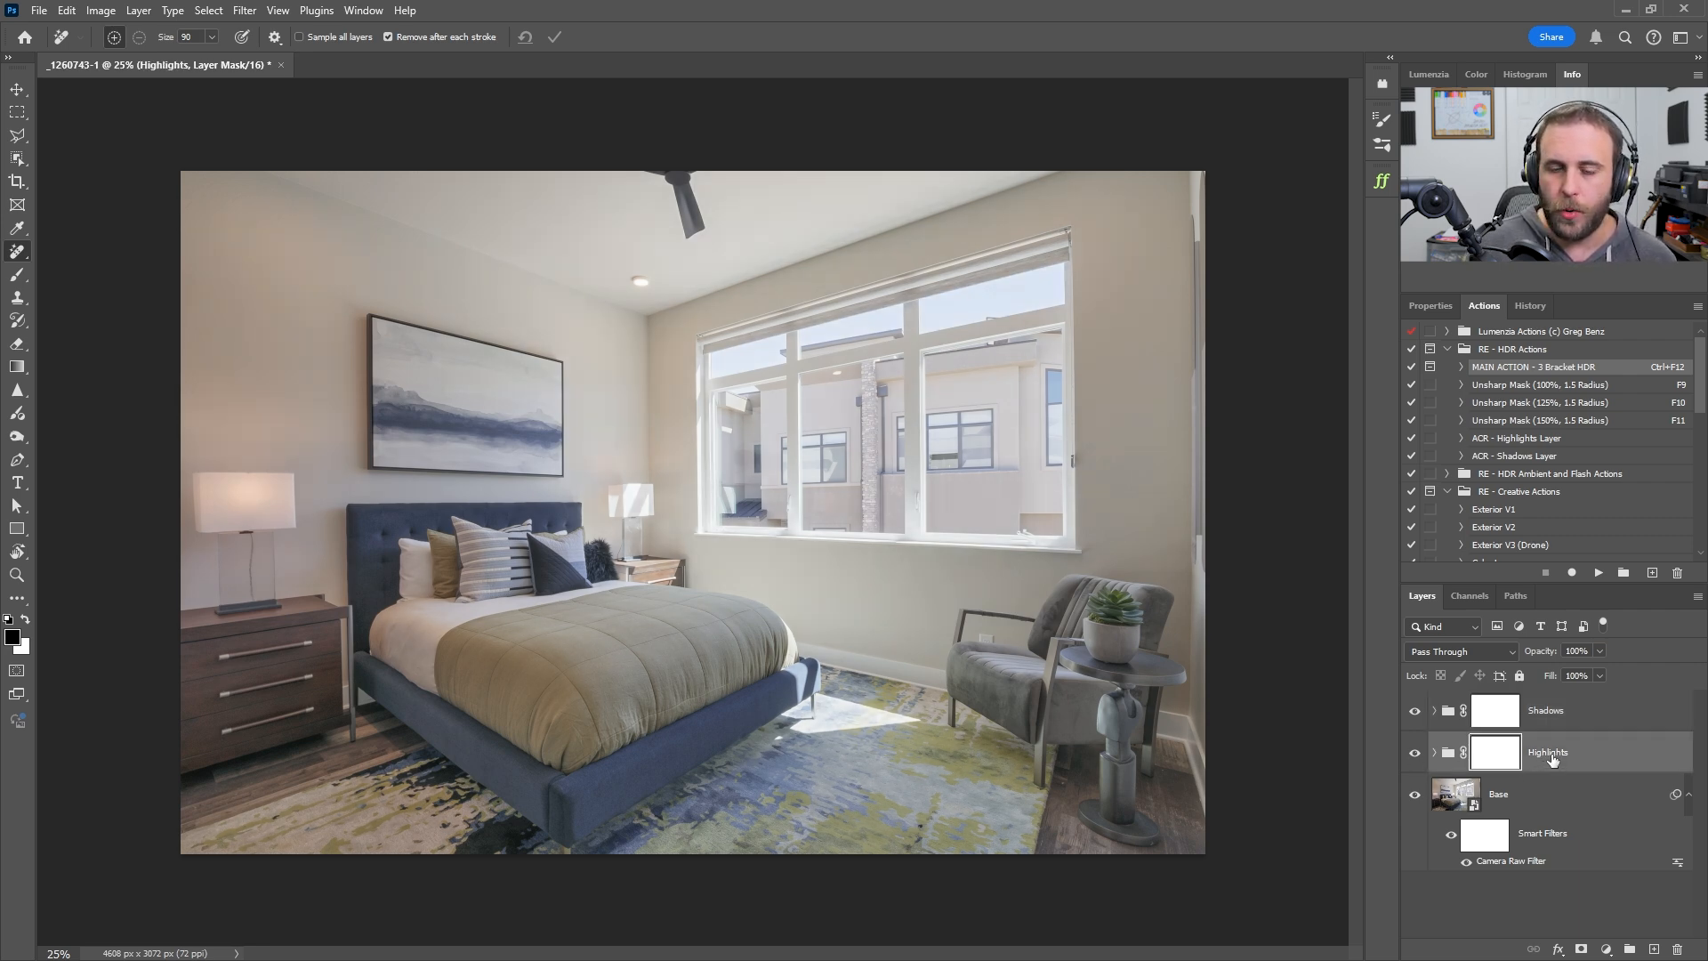
left_click_drag(1552, 759, 1556, 692)
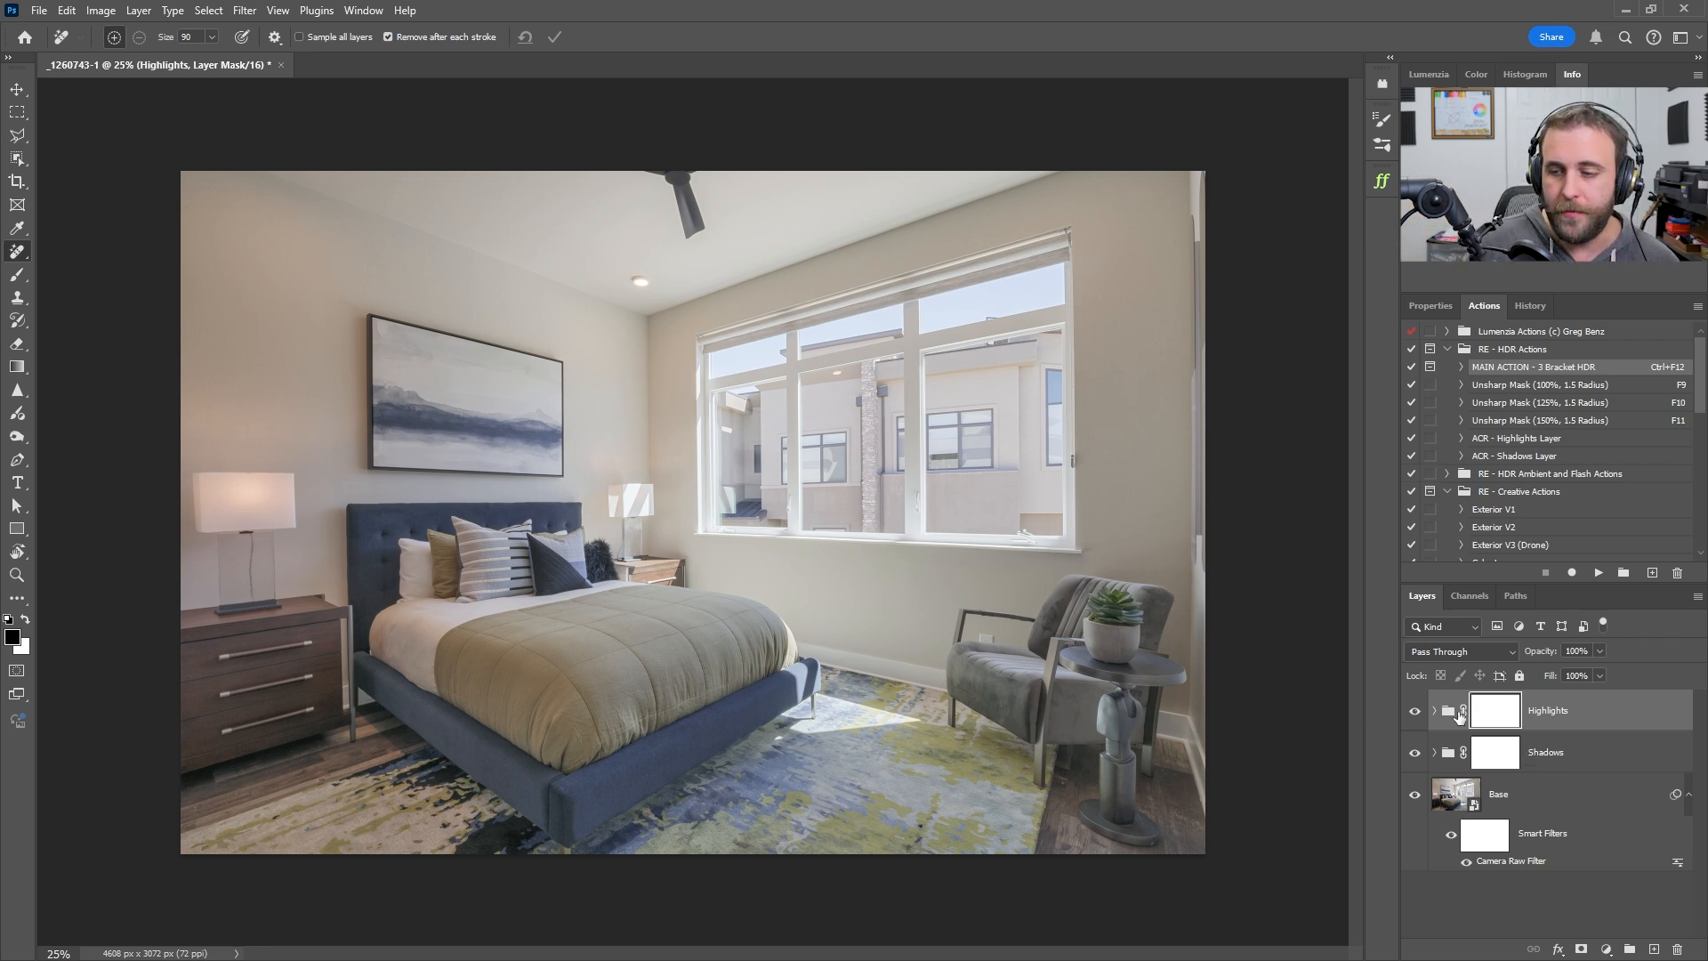
left_click(1415, 711)
left_click(1415, 711)
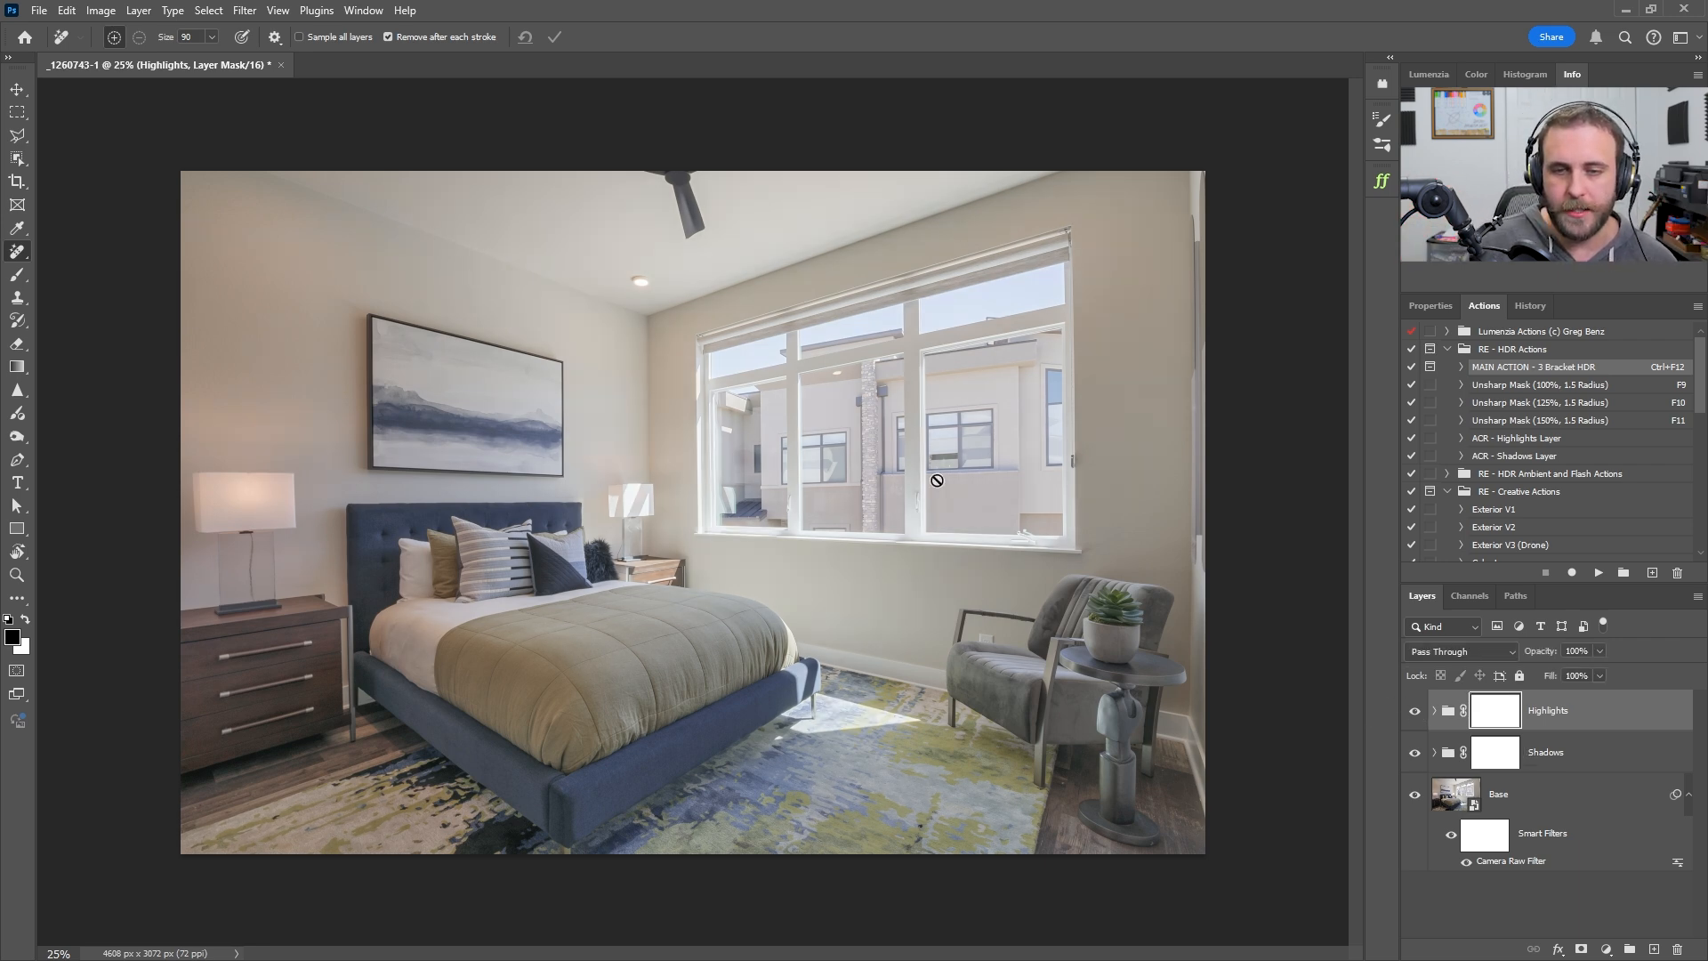
Examine the window view up close with the Highlights group hidden and shown
scroll(898, 456, "up", 3)
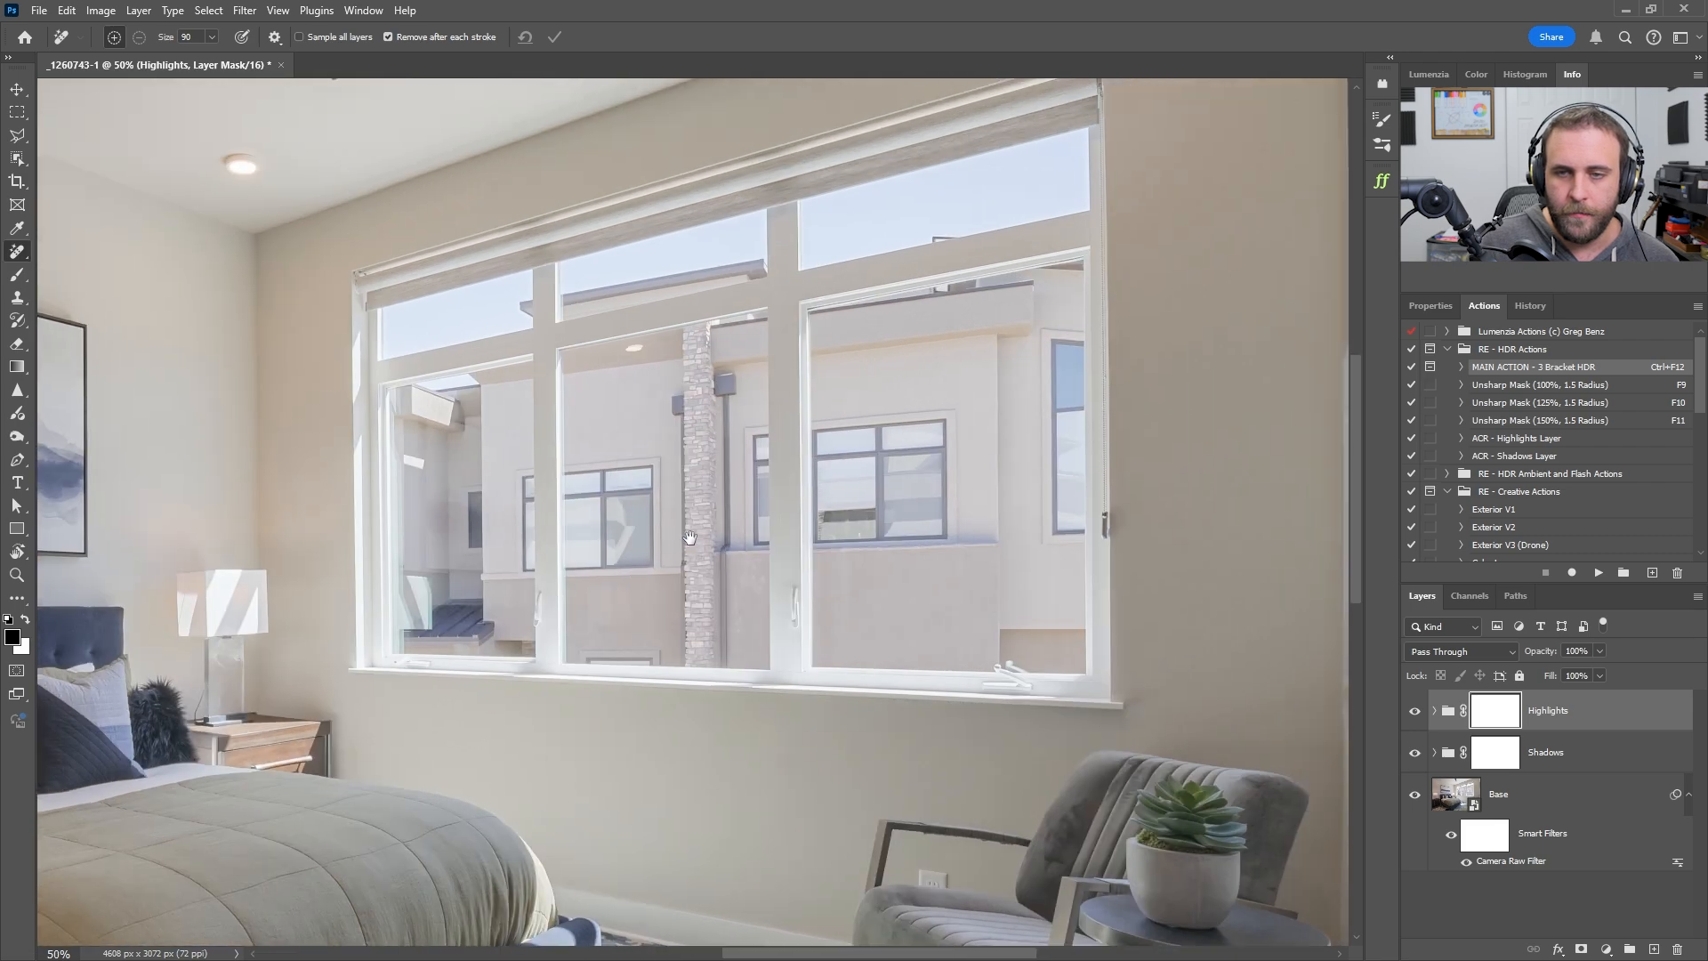
left_click(1415, 712)
left_click(1415, 712)
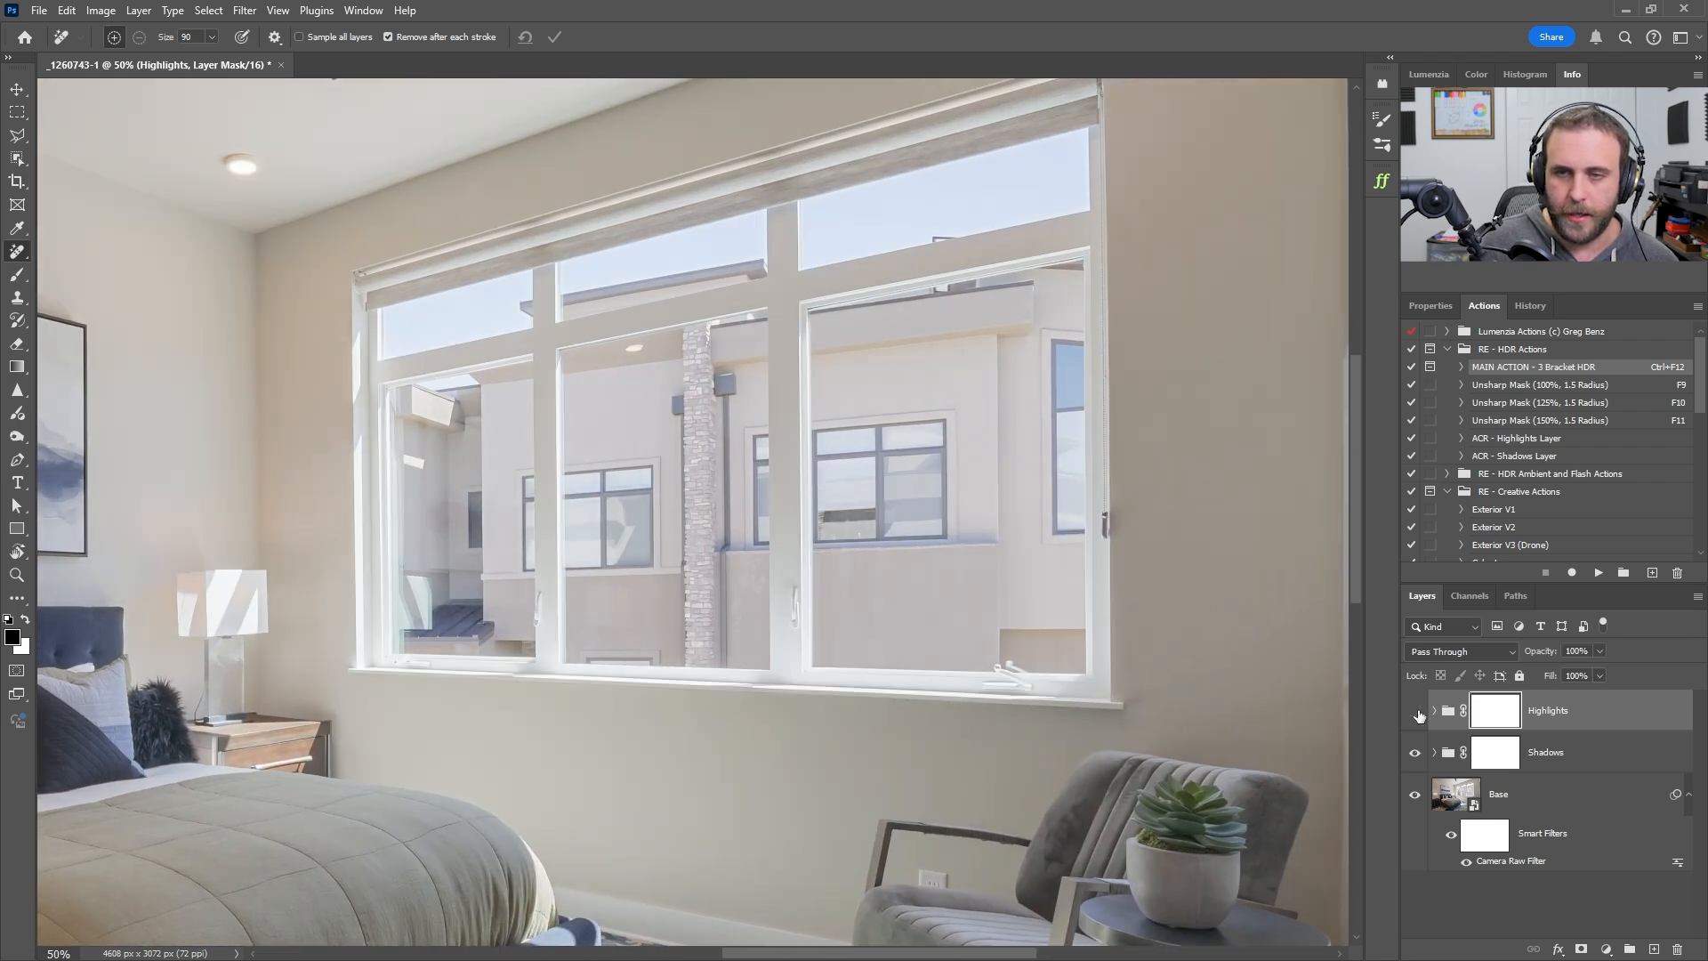
left_click(1415, 711)
left_click(1415, 711)
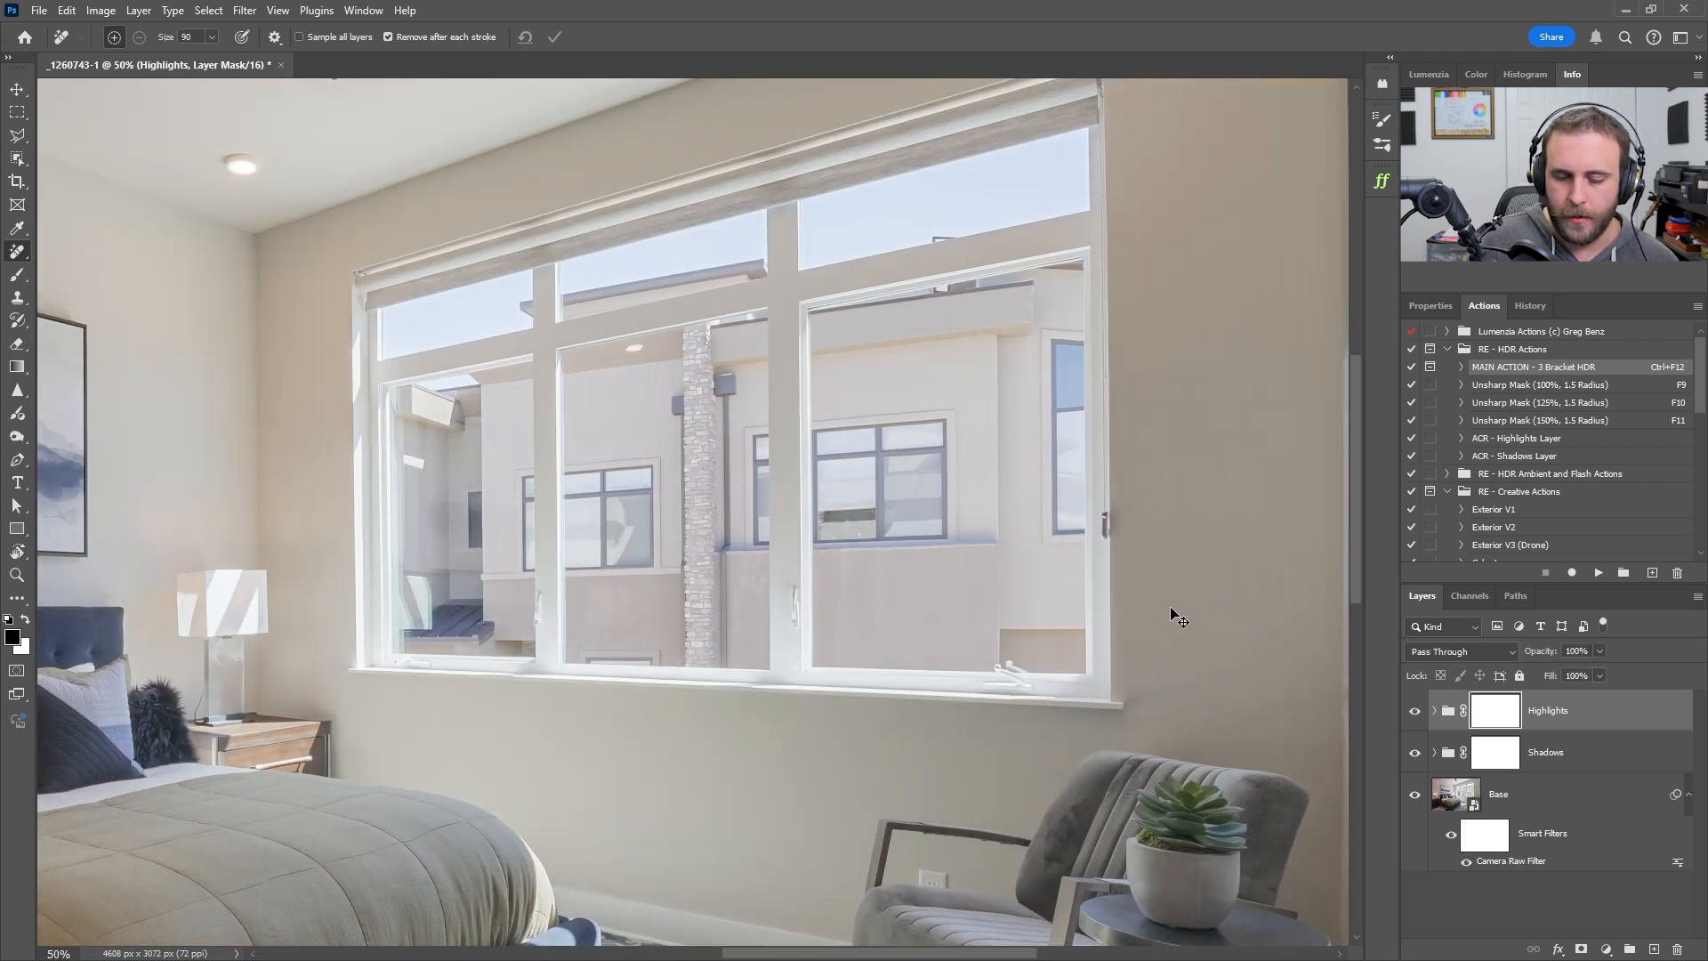
scroll(1171, 610, "down", 1)
scroll(1172, 614, "down", 1)
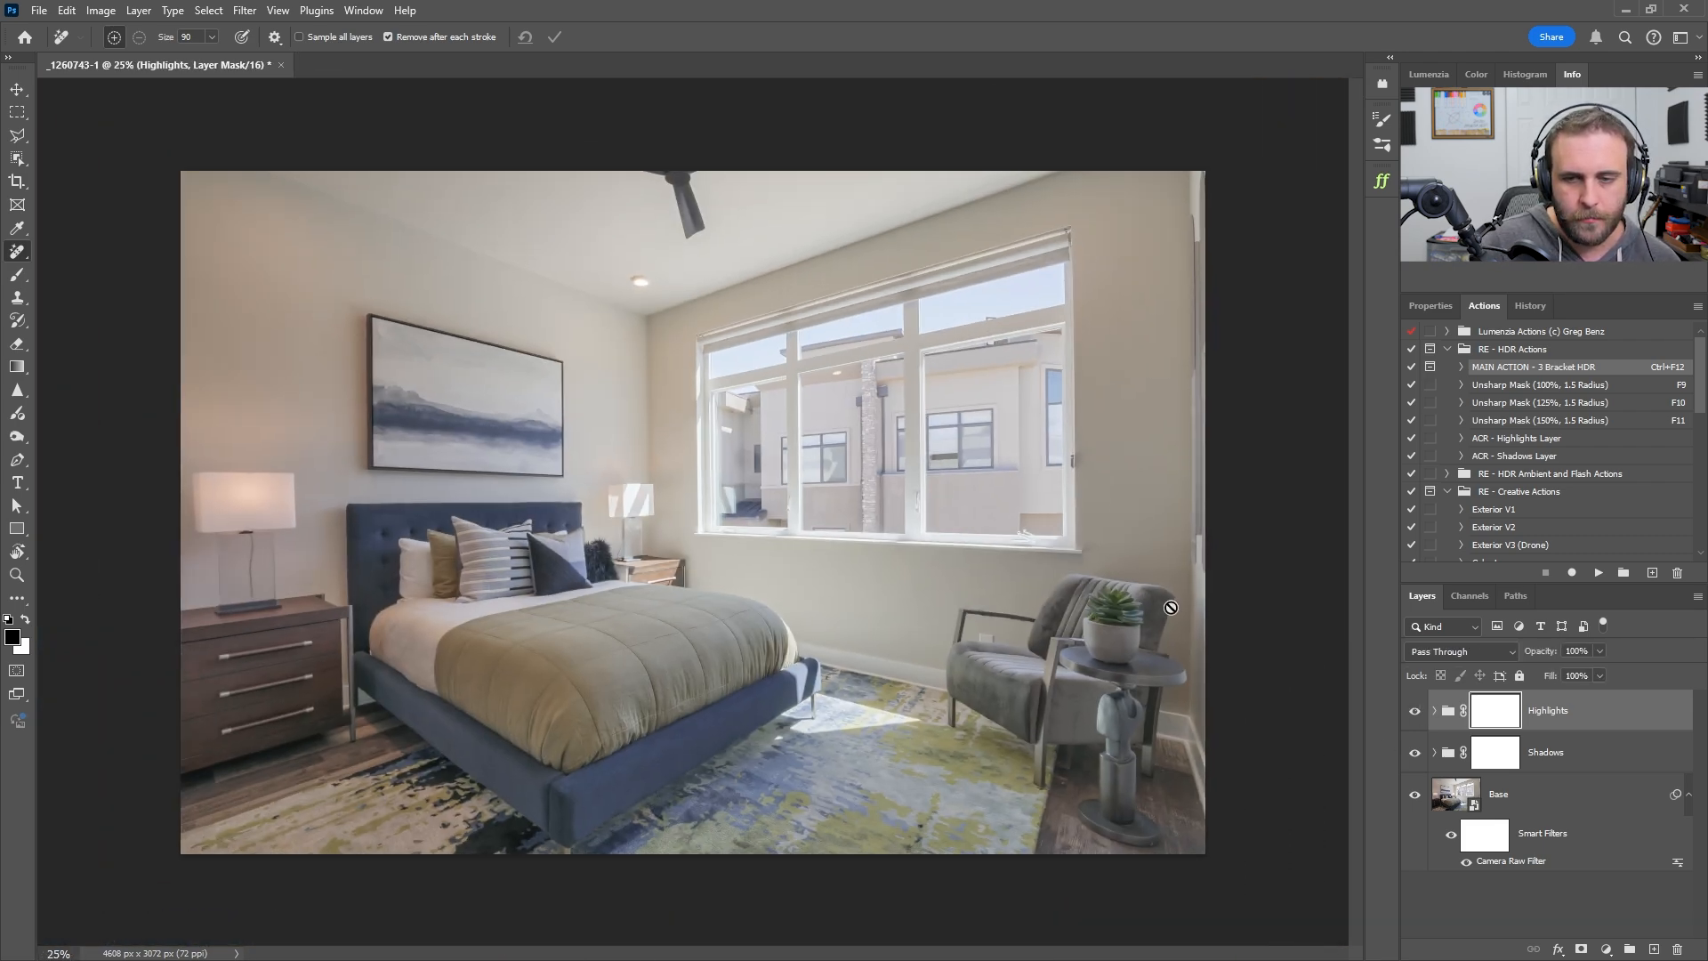
Compare the dark furniture and rug areas with the Shadows group hidden and shown
left_click(1415, 753)
left_click(1415, 753)
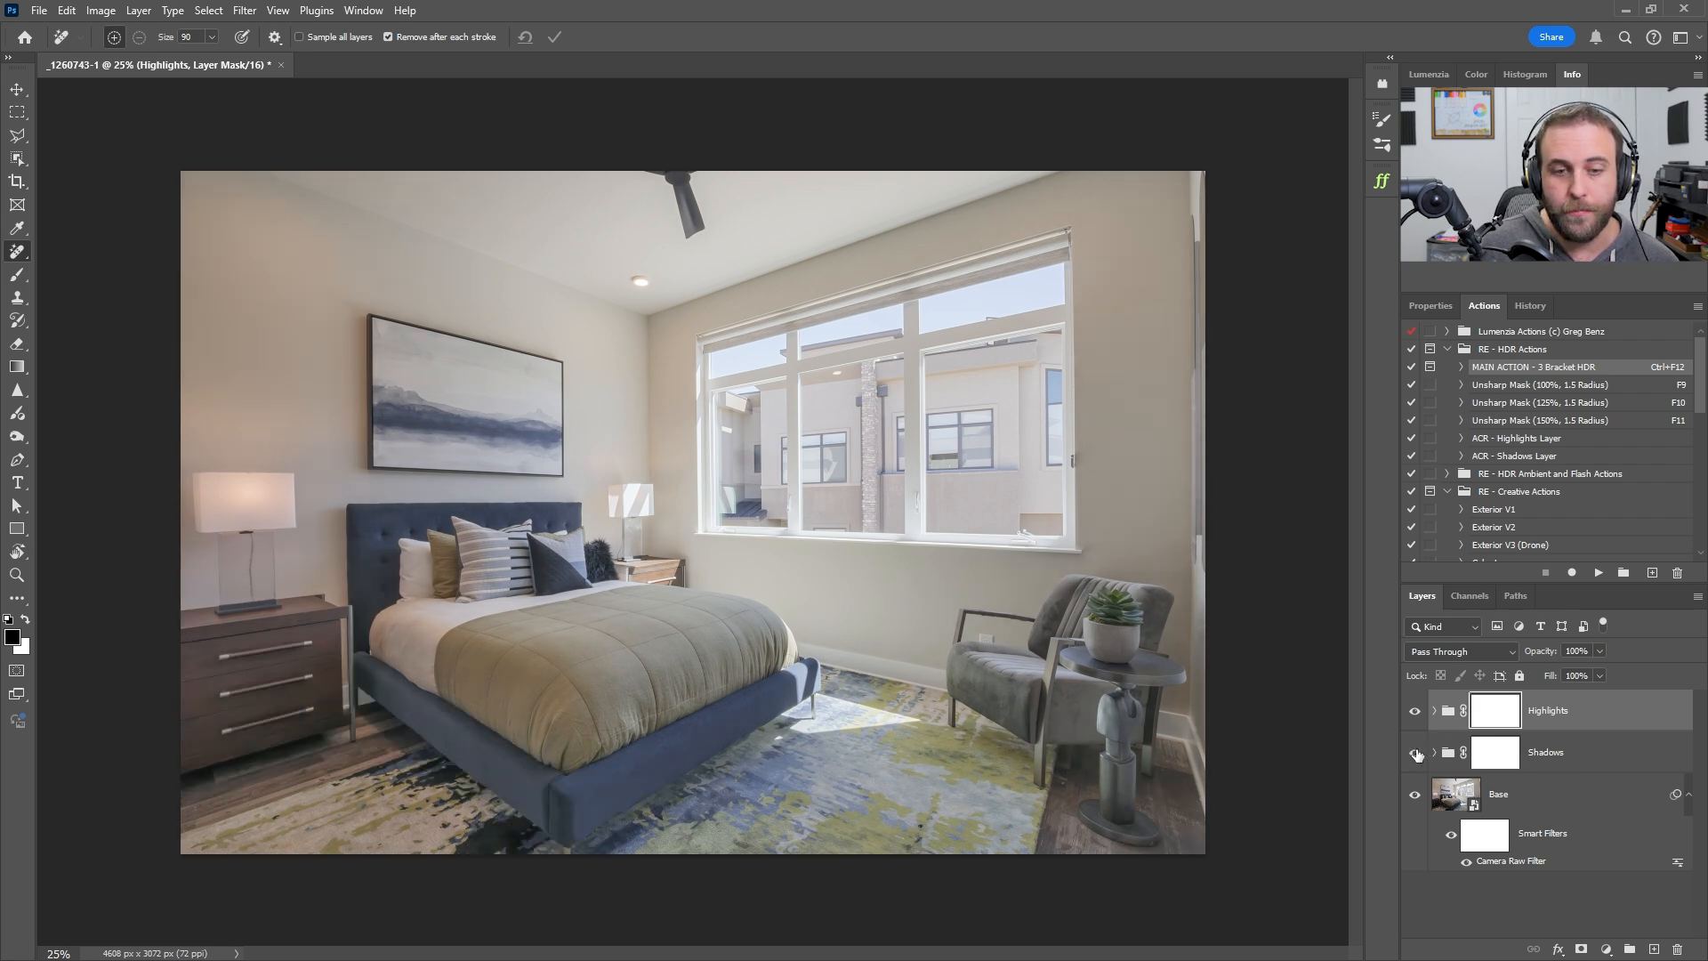
left_click(1415, 753)
left_click(1415, 753)
left_click(1415, 753)
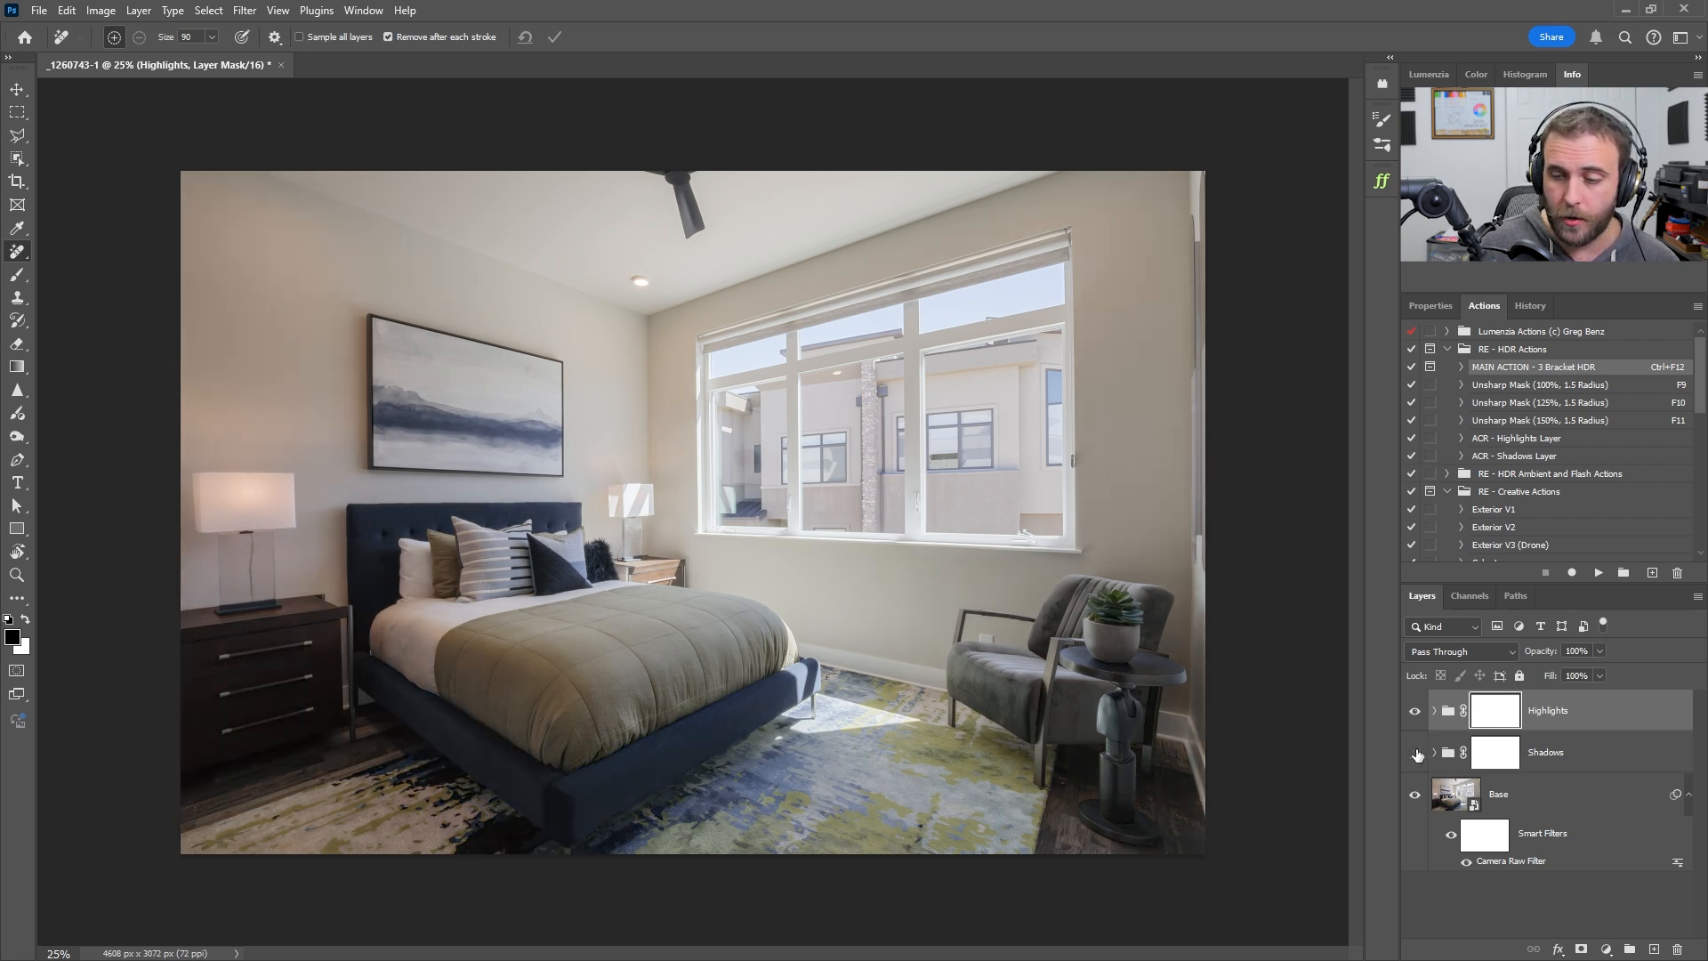
left_click(1415, 753)
Reduce the Shadows group's opacity to 75%
left_click(1604, 763)
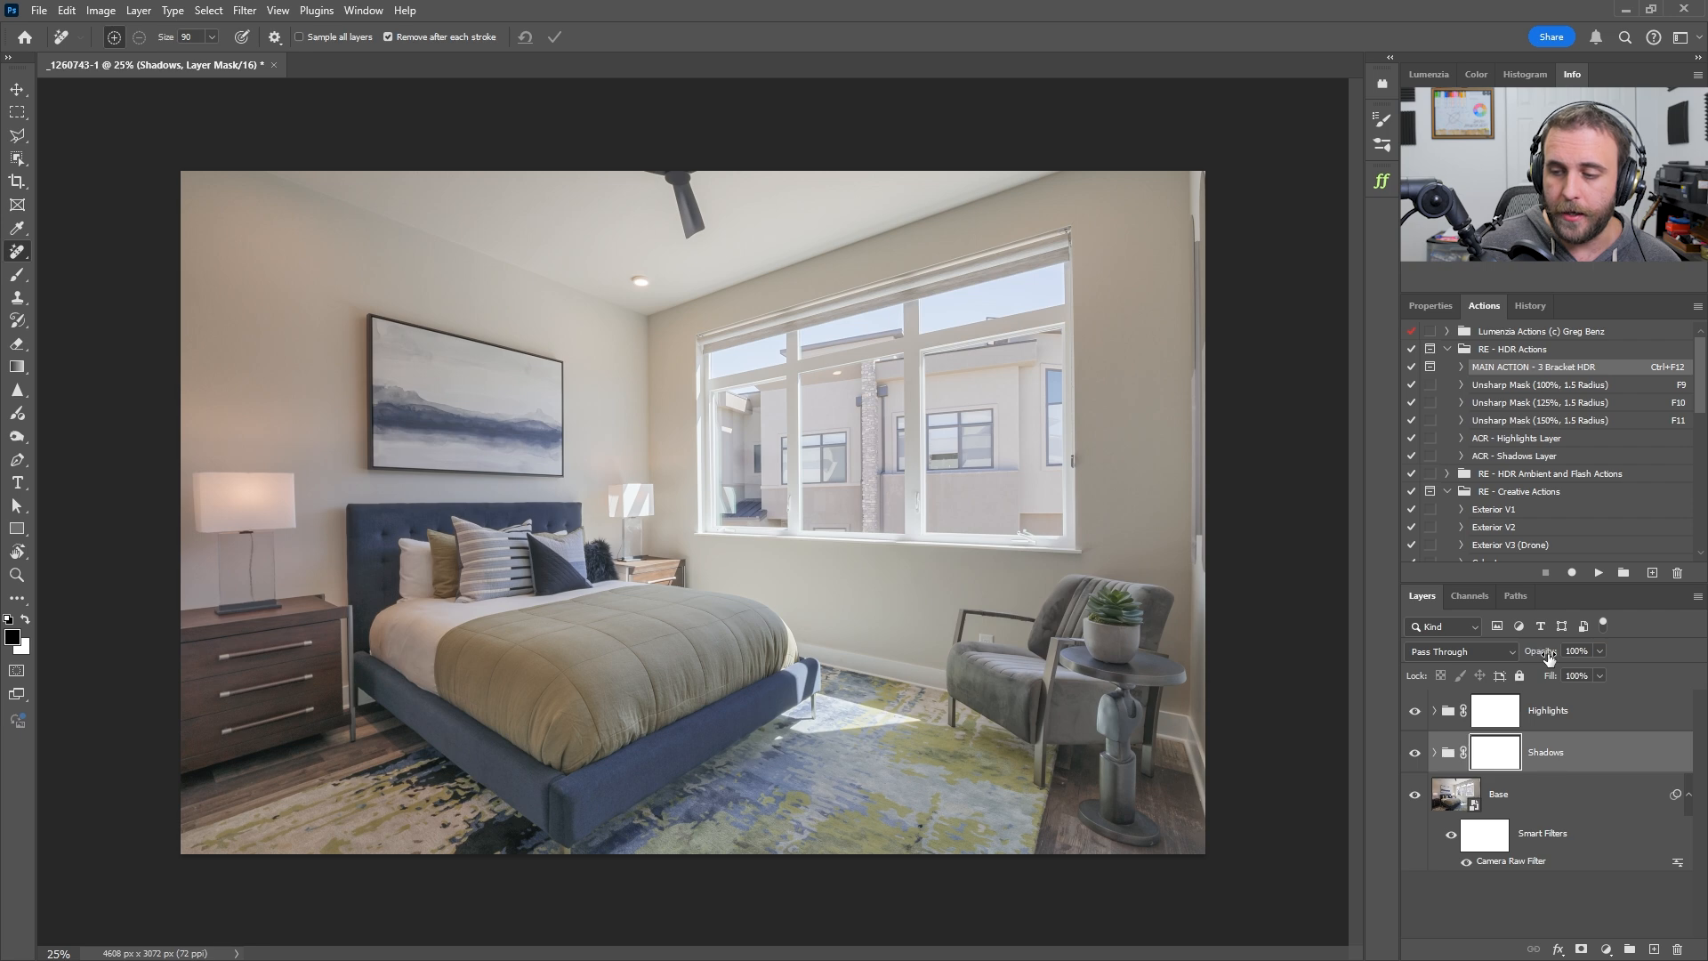
left_click_drag(1542, 652, 1284, 671)
left_click_drag(1303, 668, 1354, 667)
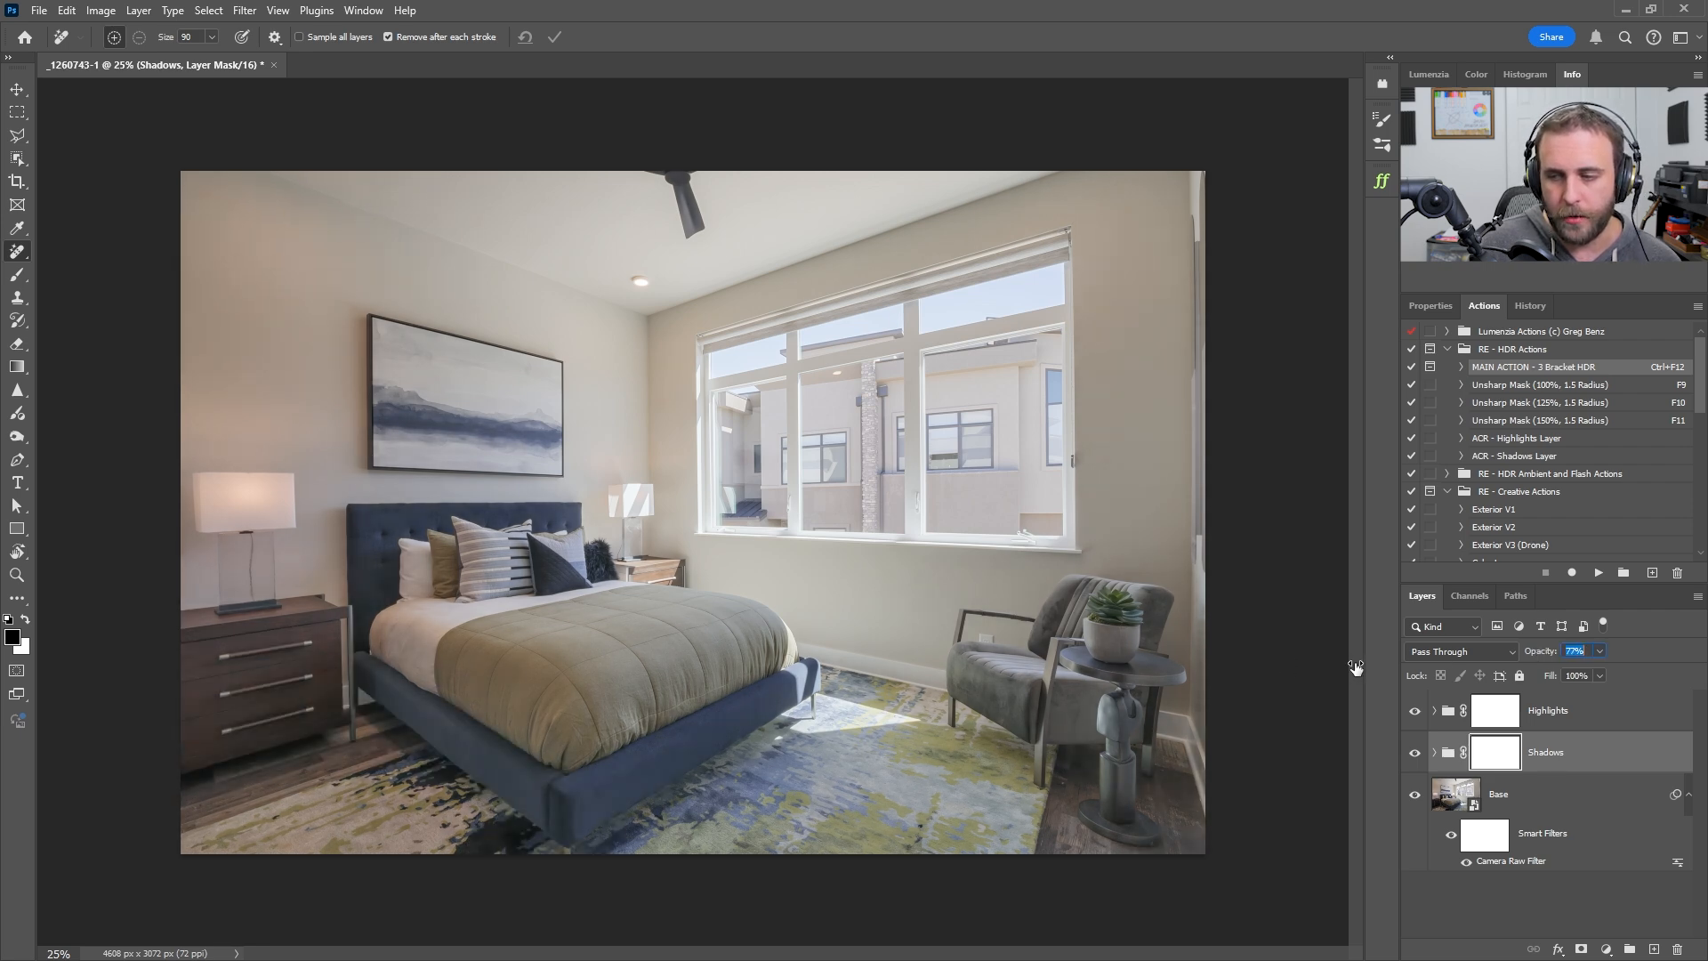
left_click(1591, 650)
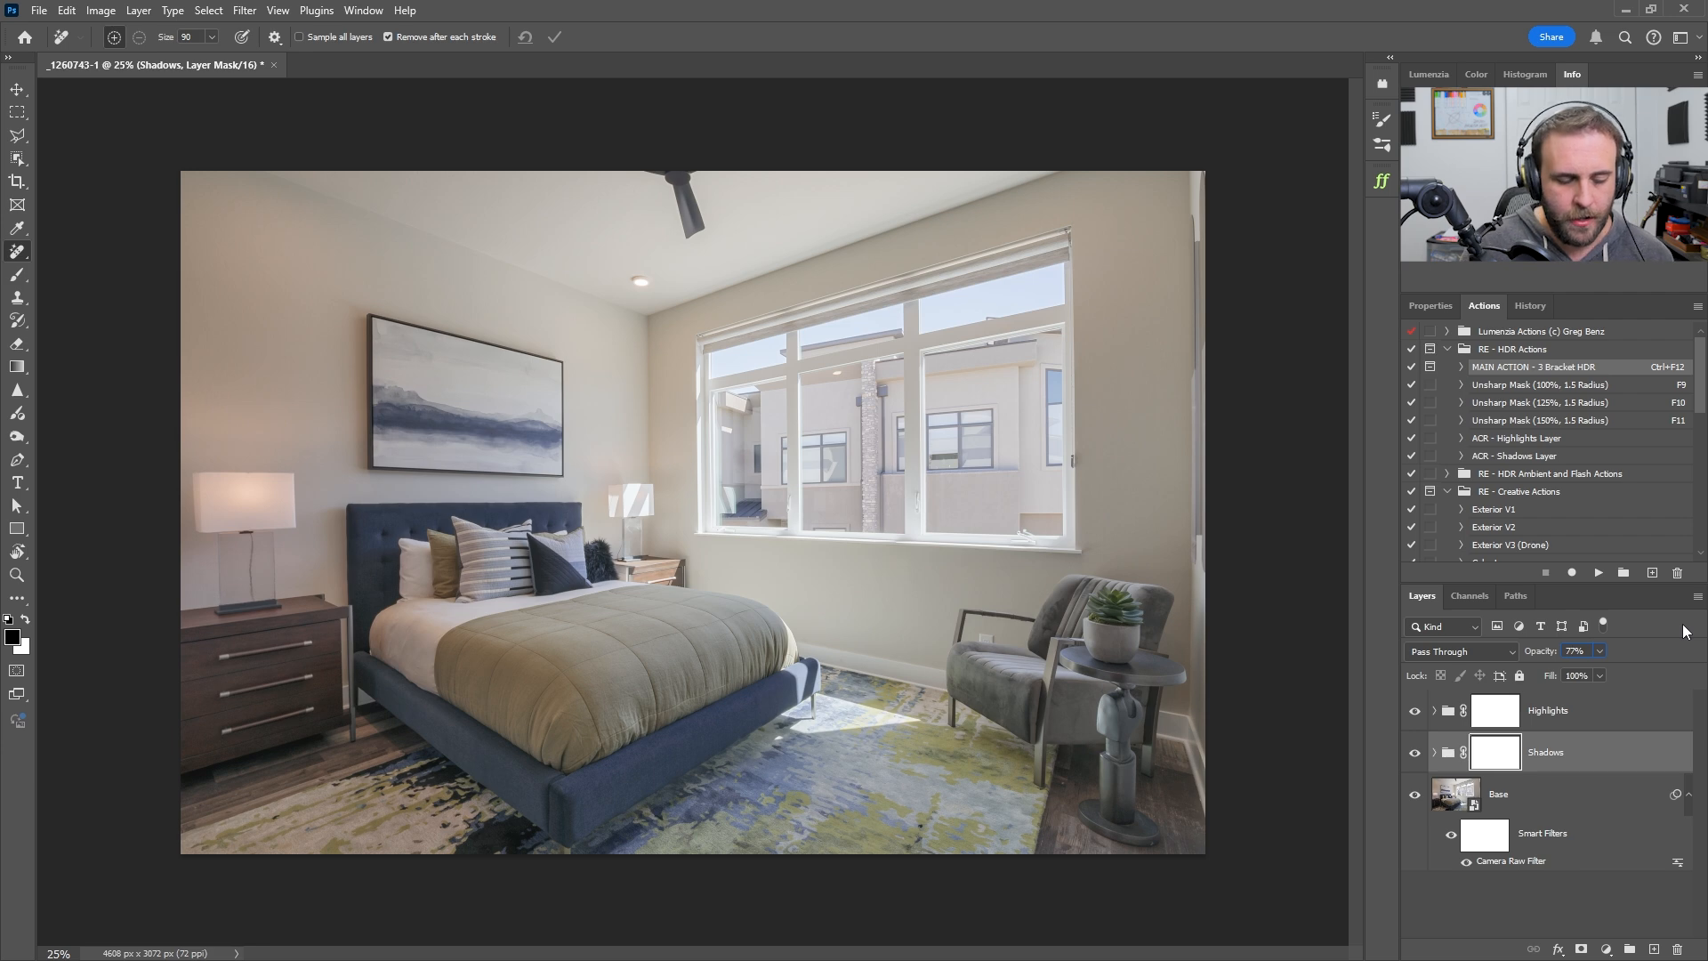
key("Down")
key("Down")
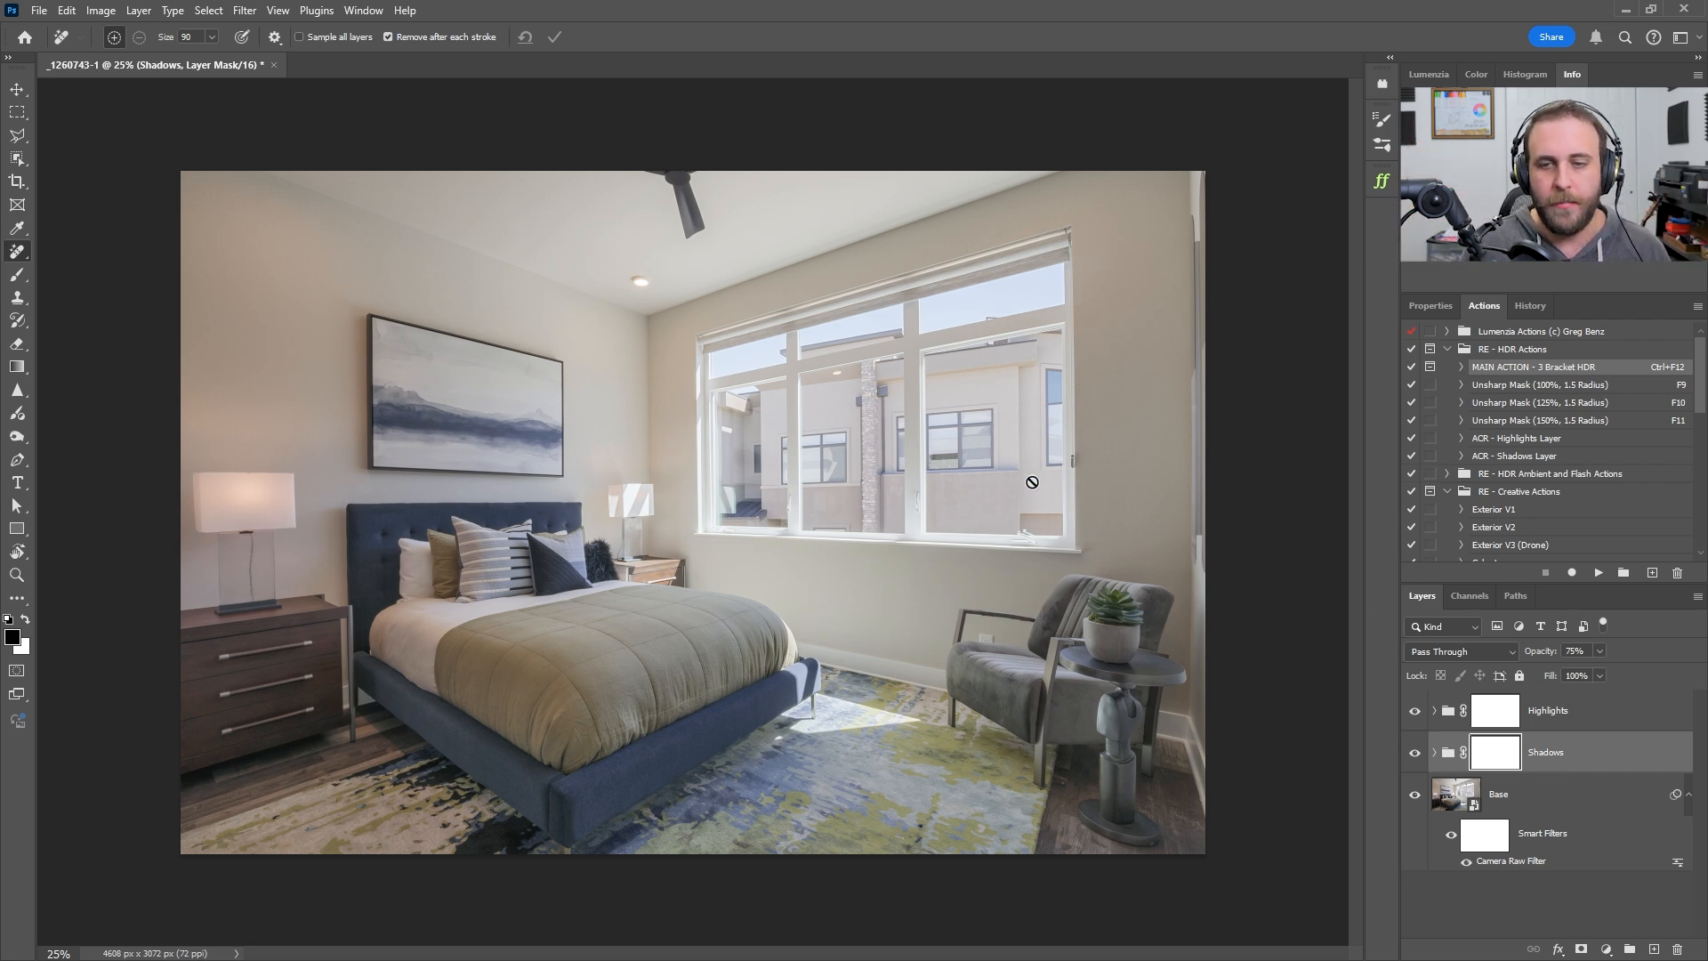
Merge all the layers into one and apply the Full Bump (3 Bracket HDR) preset in Camera Raw
left_click(1558, 720)
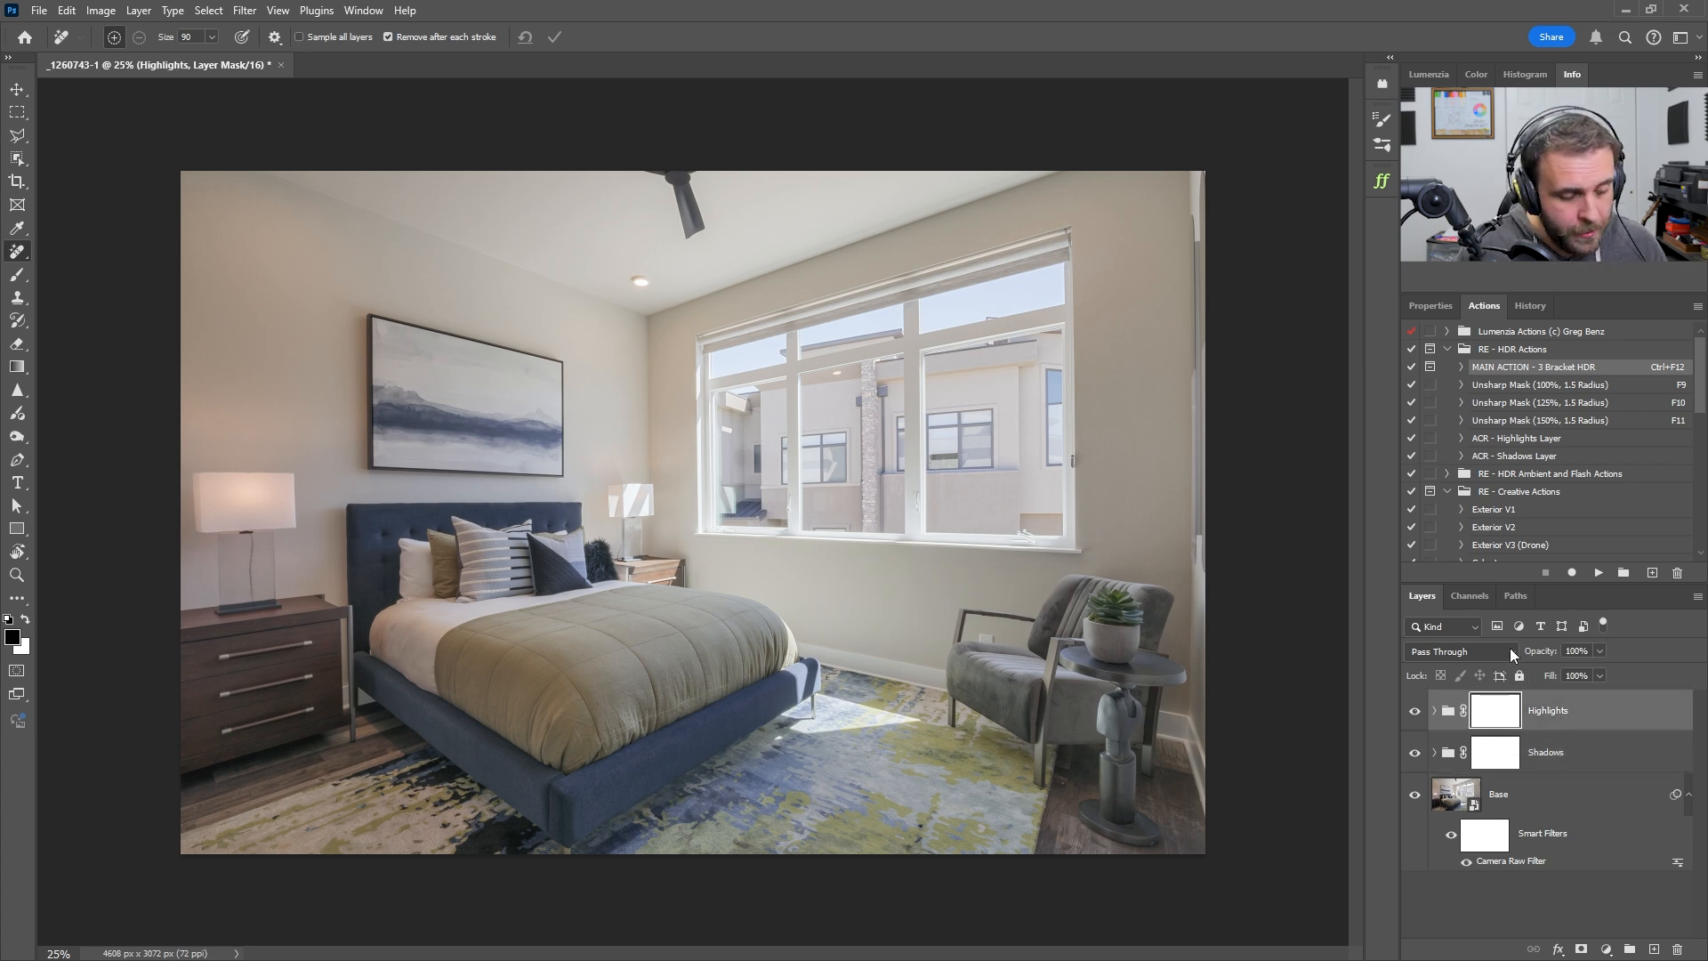
key("ctrl+shift+e")
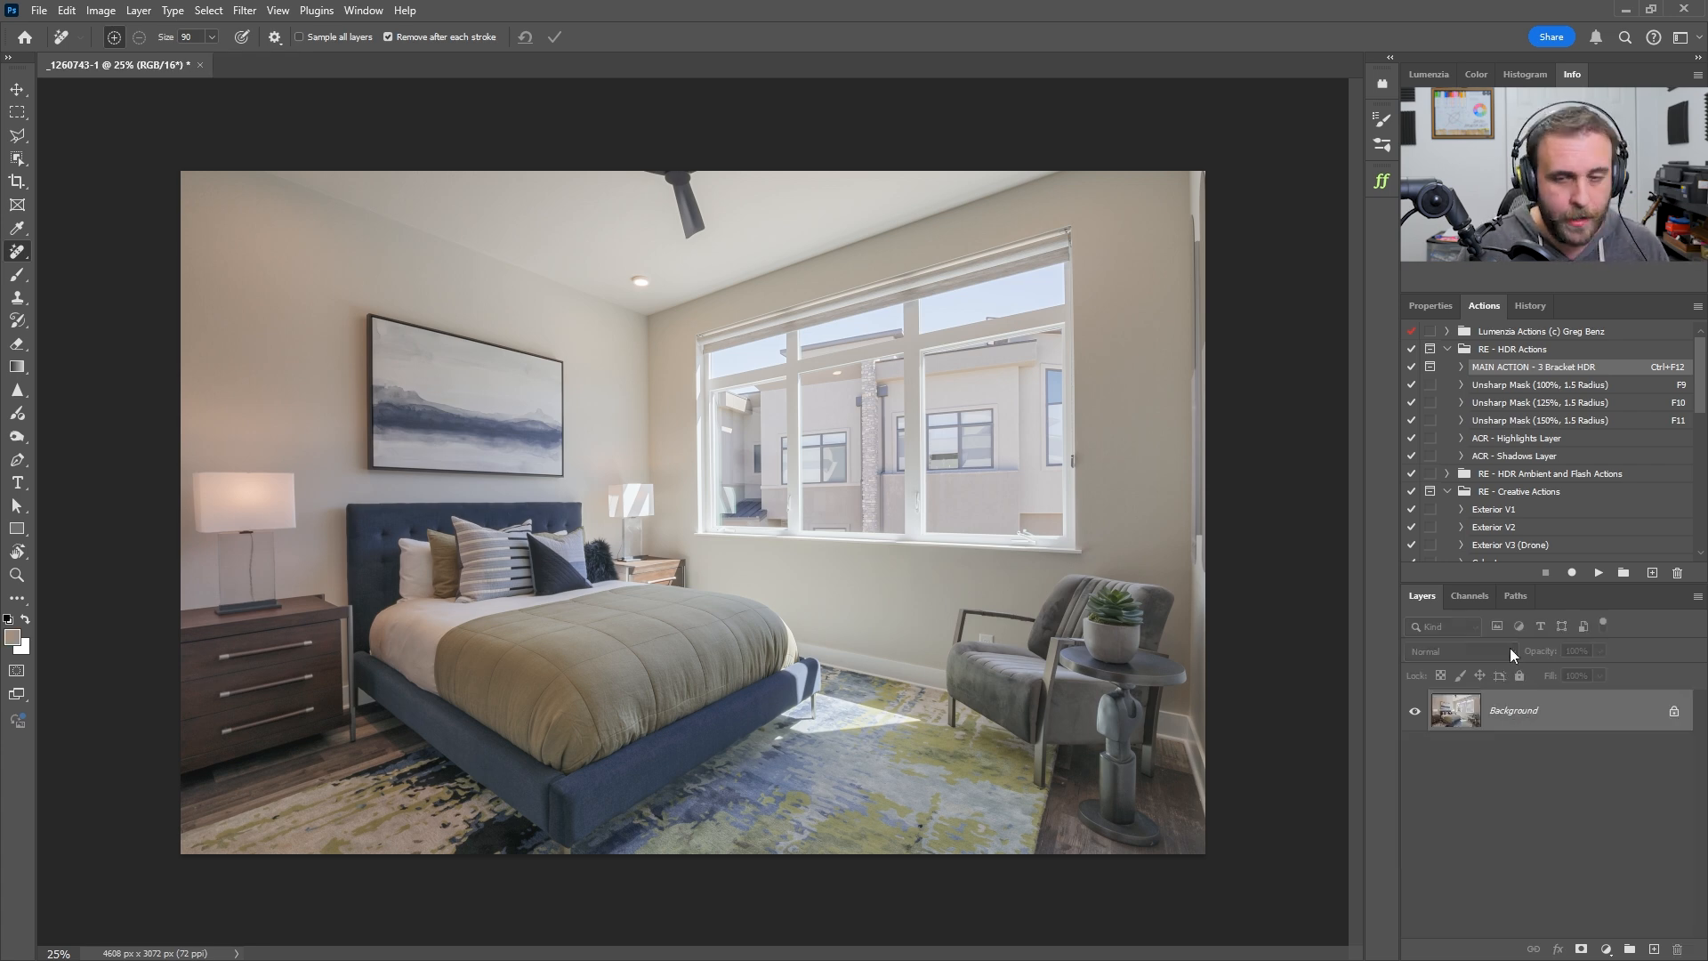
key("ctrl+shift+a")
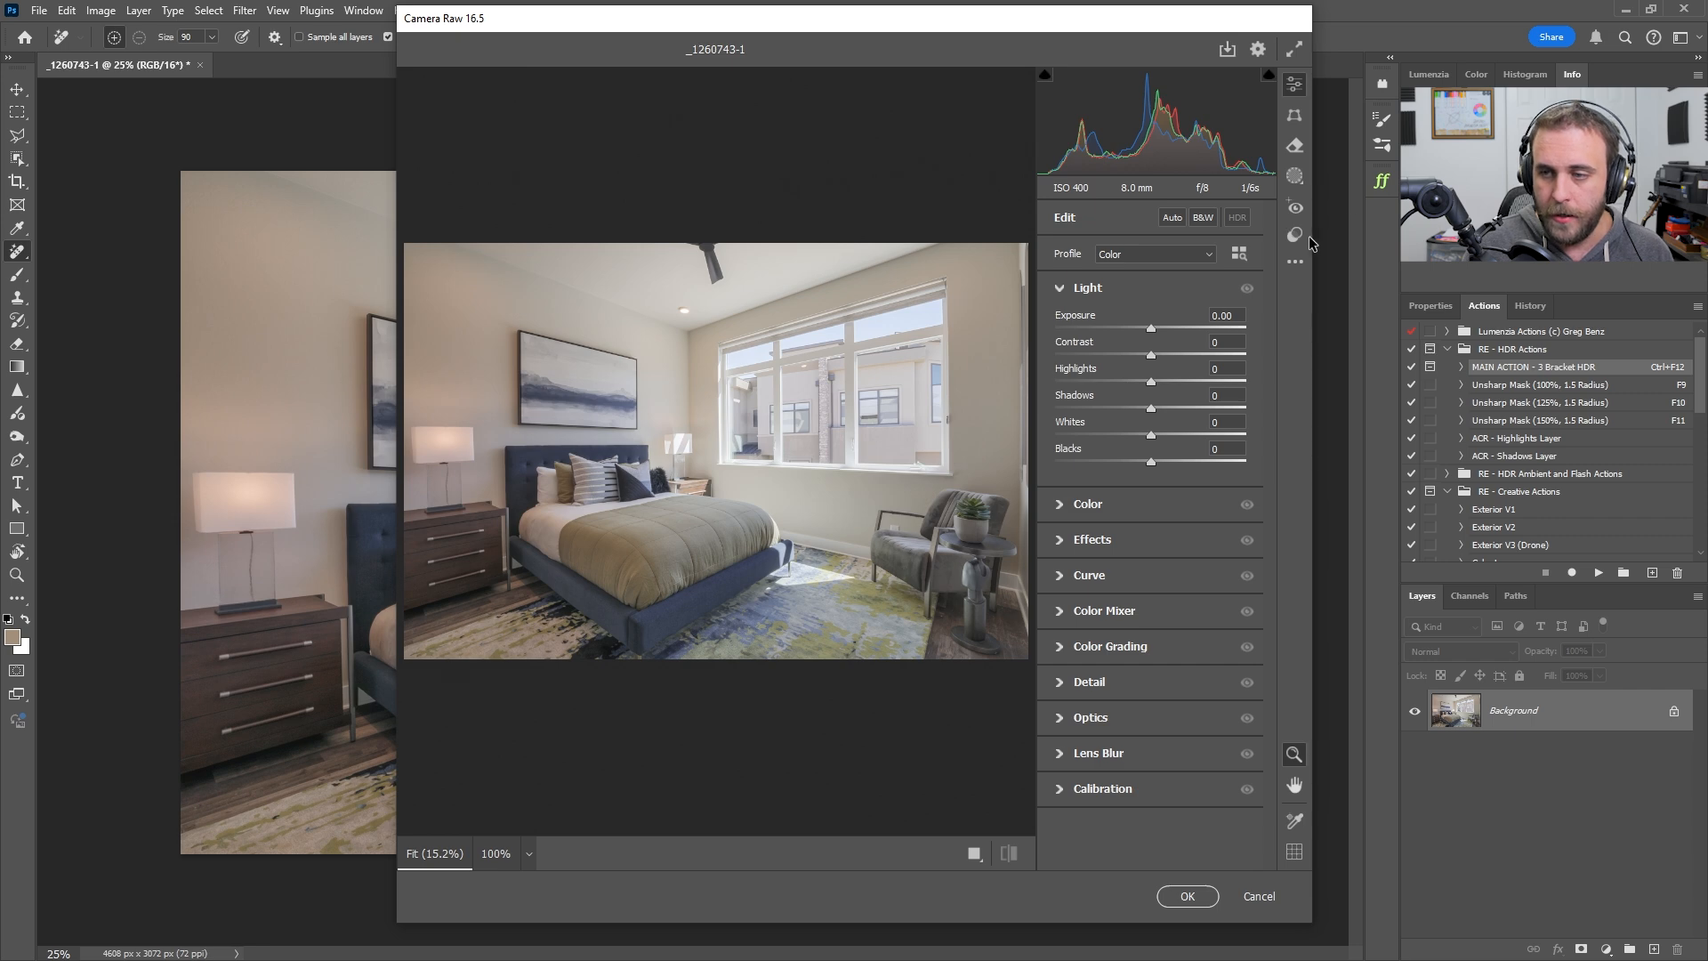
left_click(1295, 234)
left_click(1123, 318)
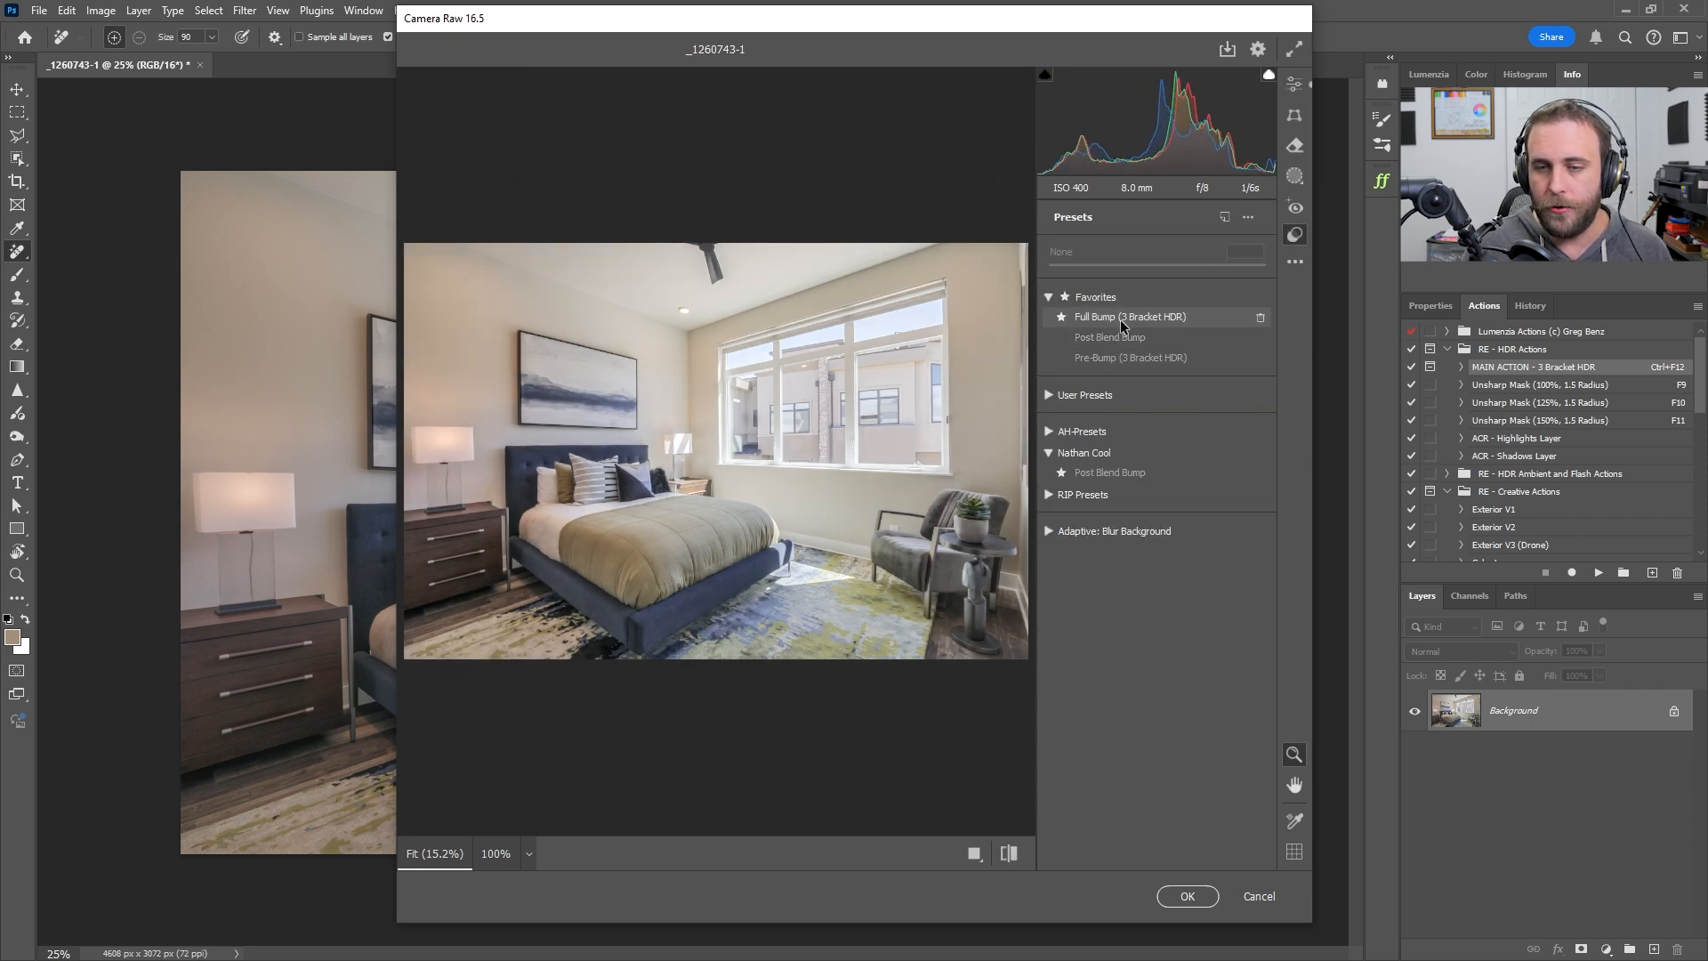
Fine-tune the preset with Contrast +15, Whites +35 and Exposure +0.25, and apply the Camera Raw edits
left_click(1294, 86)
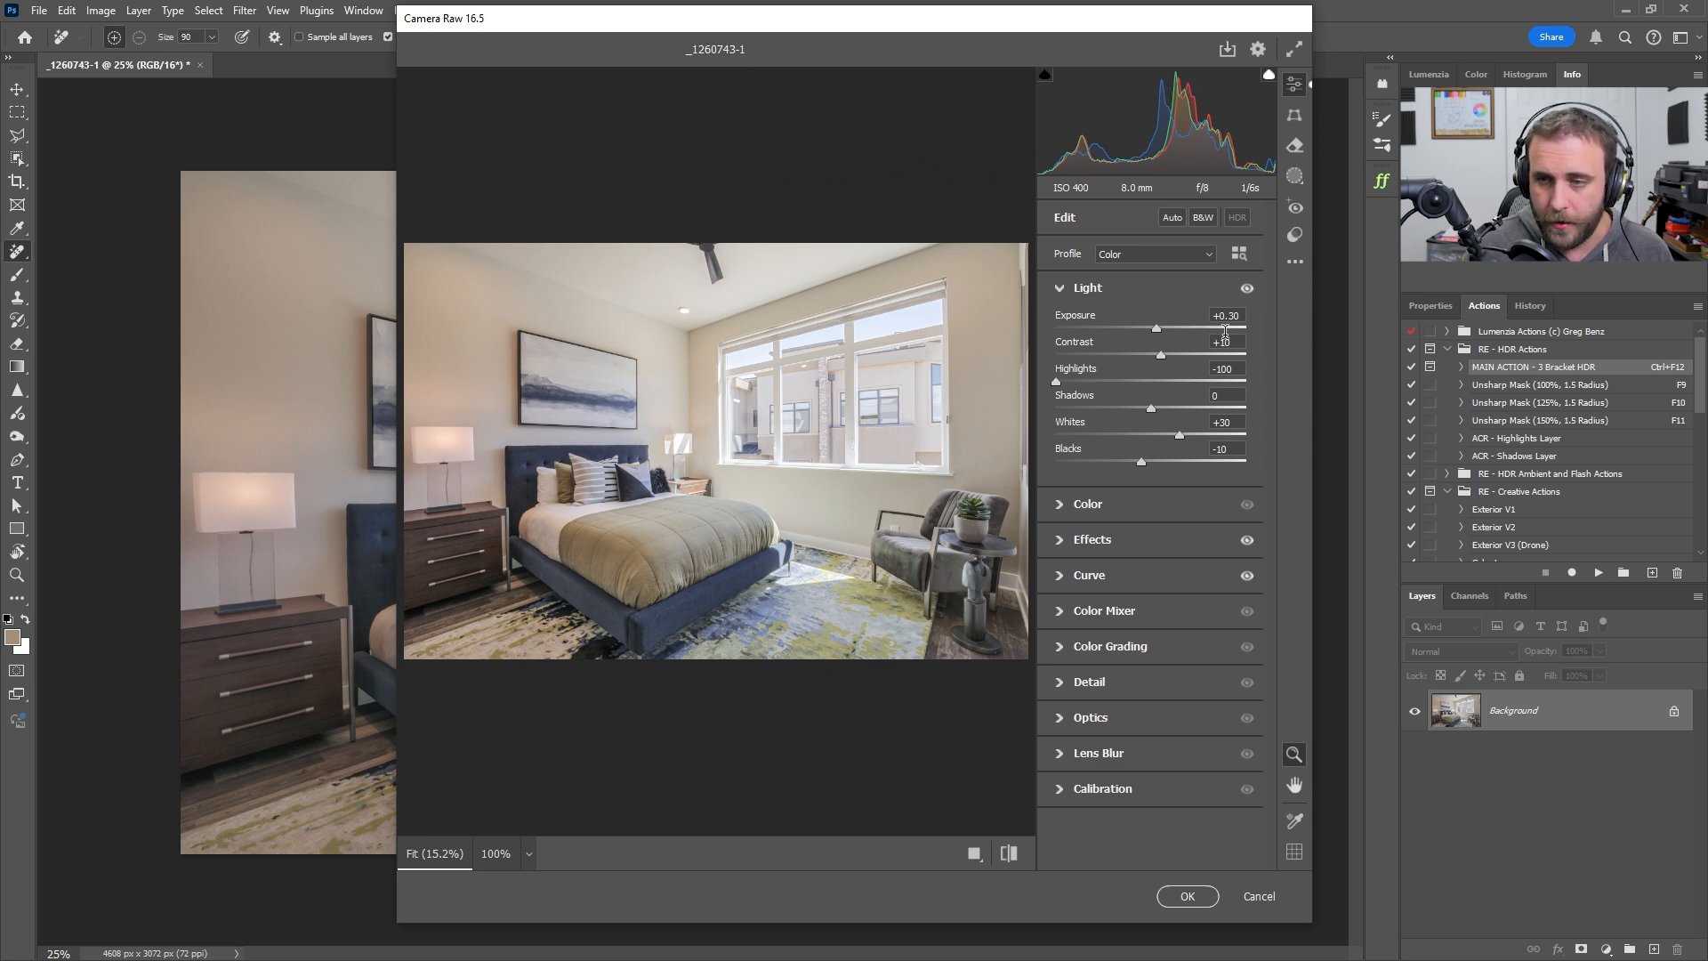
key("Up")
key("Up")
key("Up")
key("Up")
key("Up")
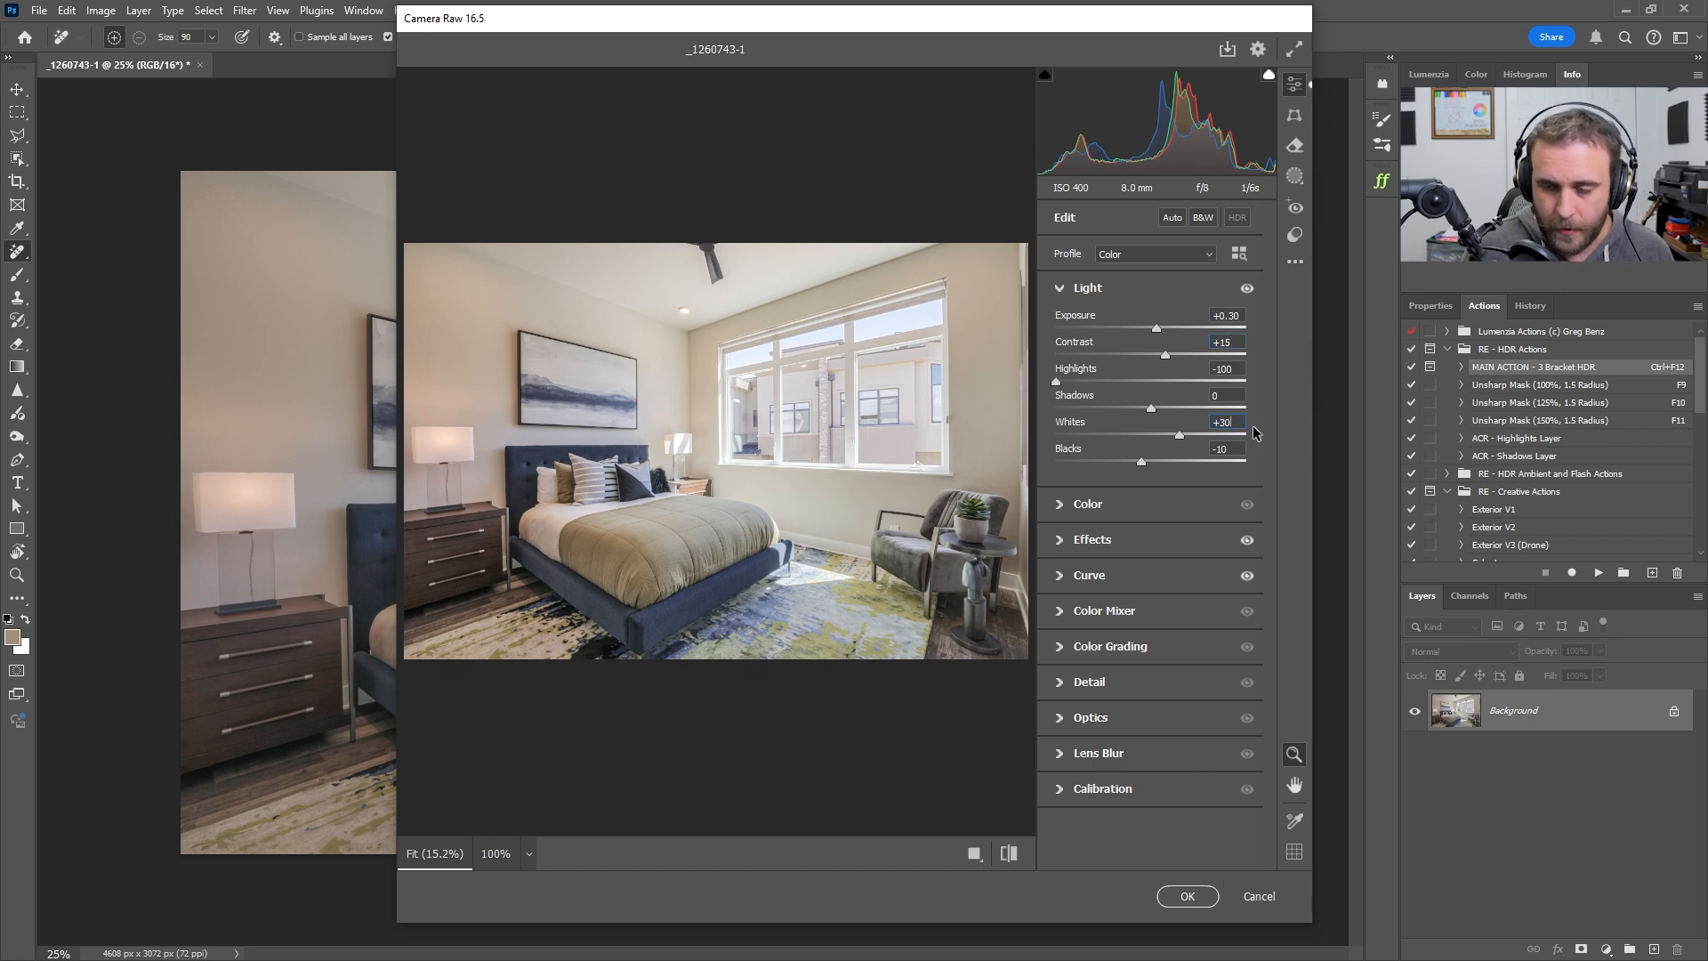
key("Up")
key("Up")
key("Up")
key("Up")
key("Up")
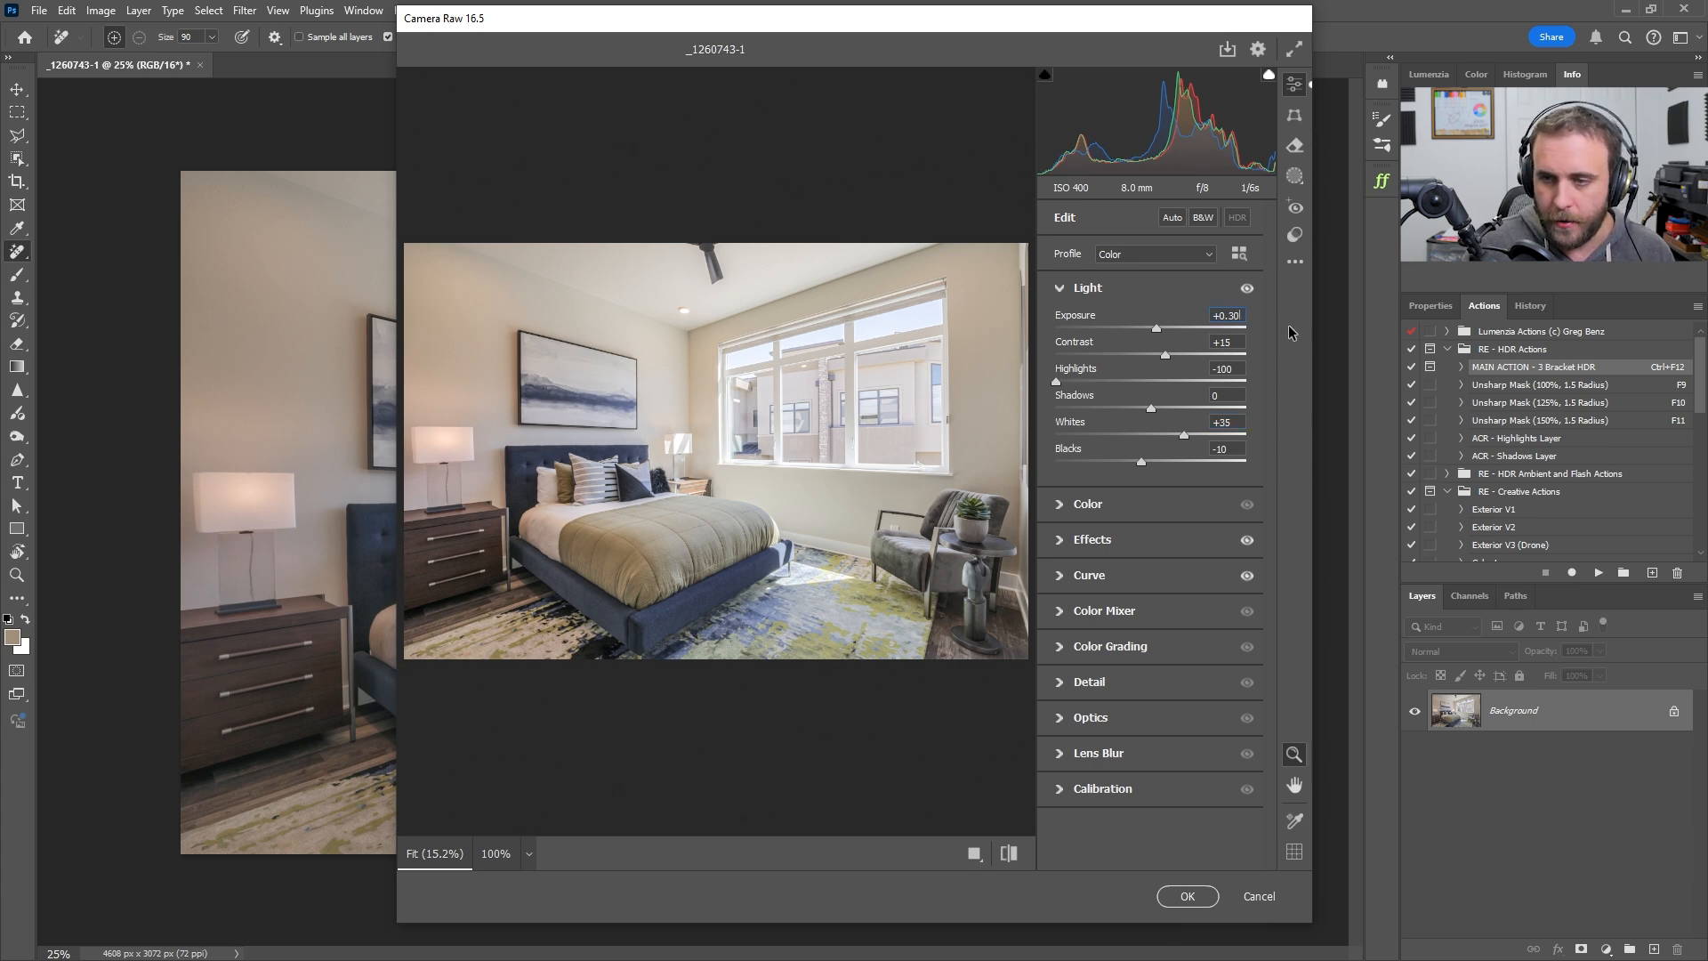
key("Down")
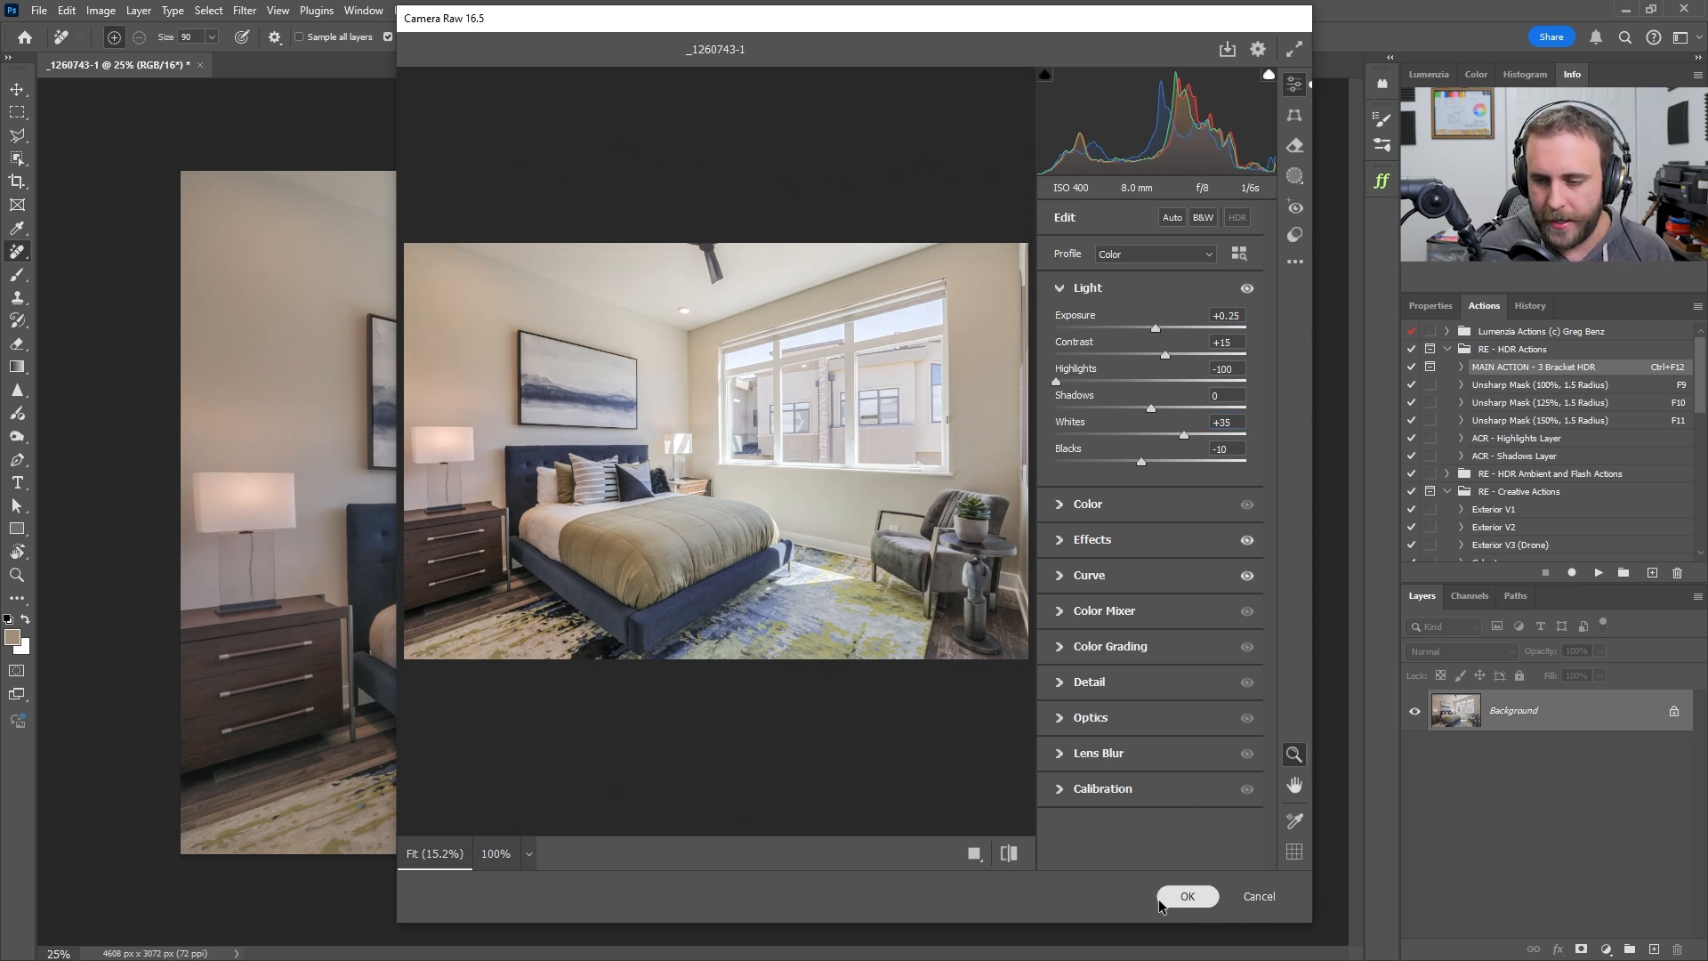
left_click(1186, 896)
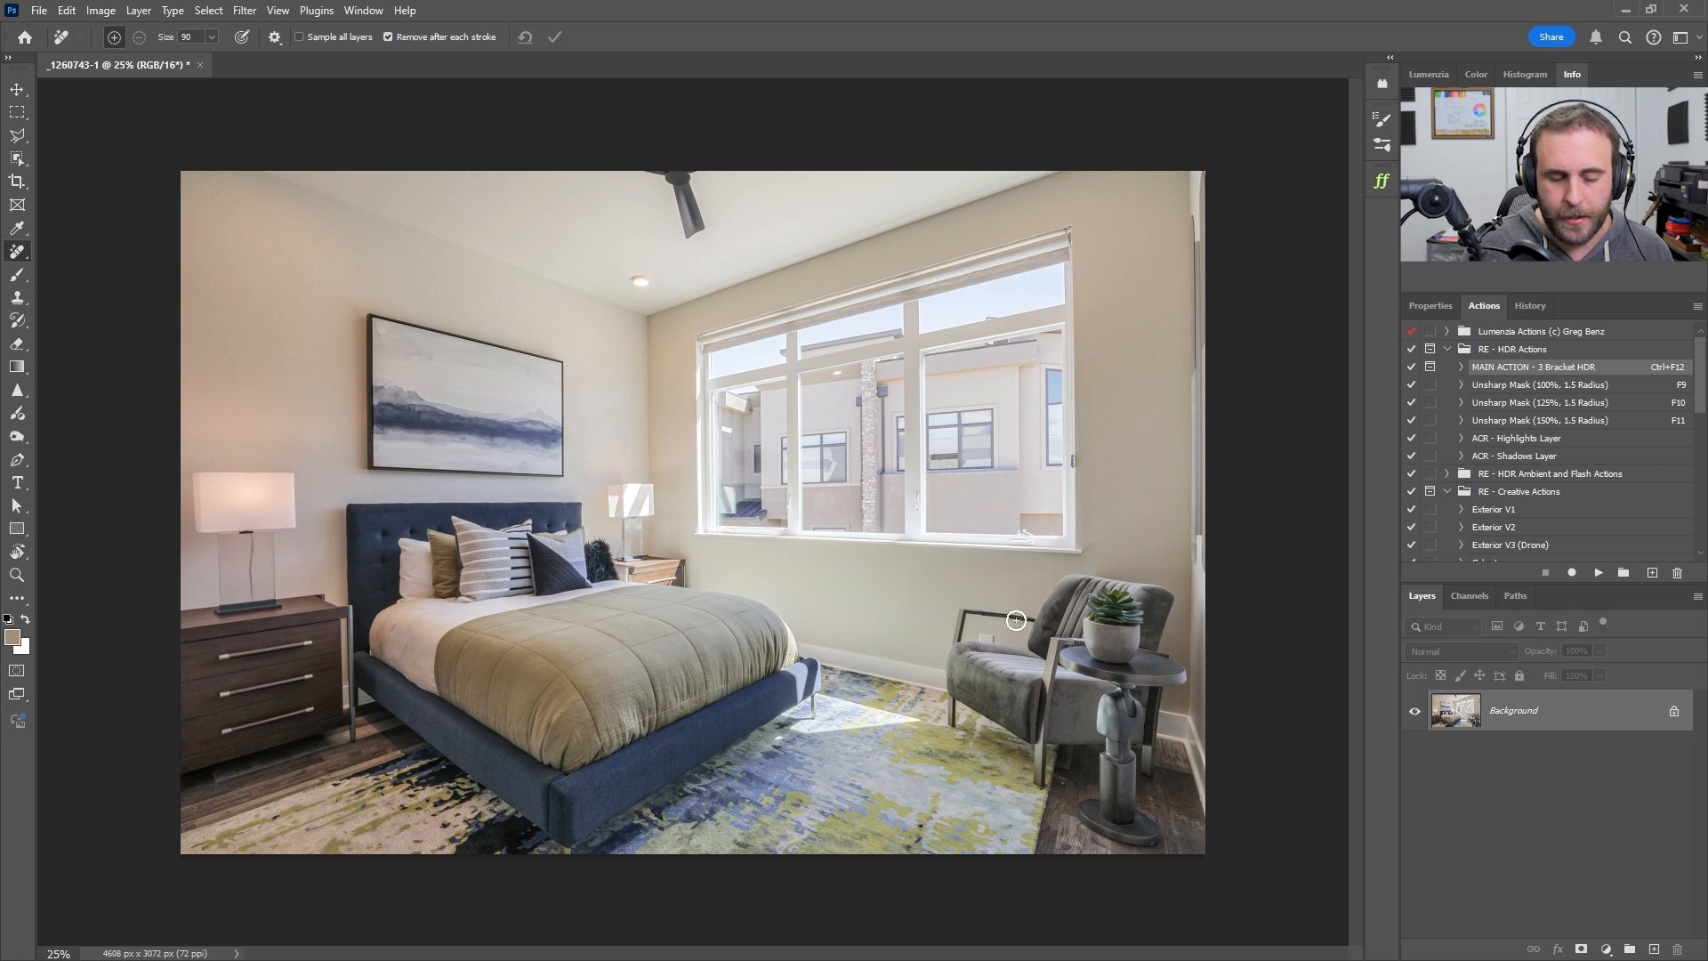
Replace the wall colour sampled near the room's corner, with Saturation set to -20
key("ctrl+shift+r")
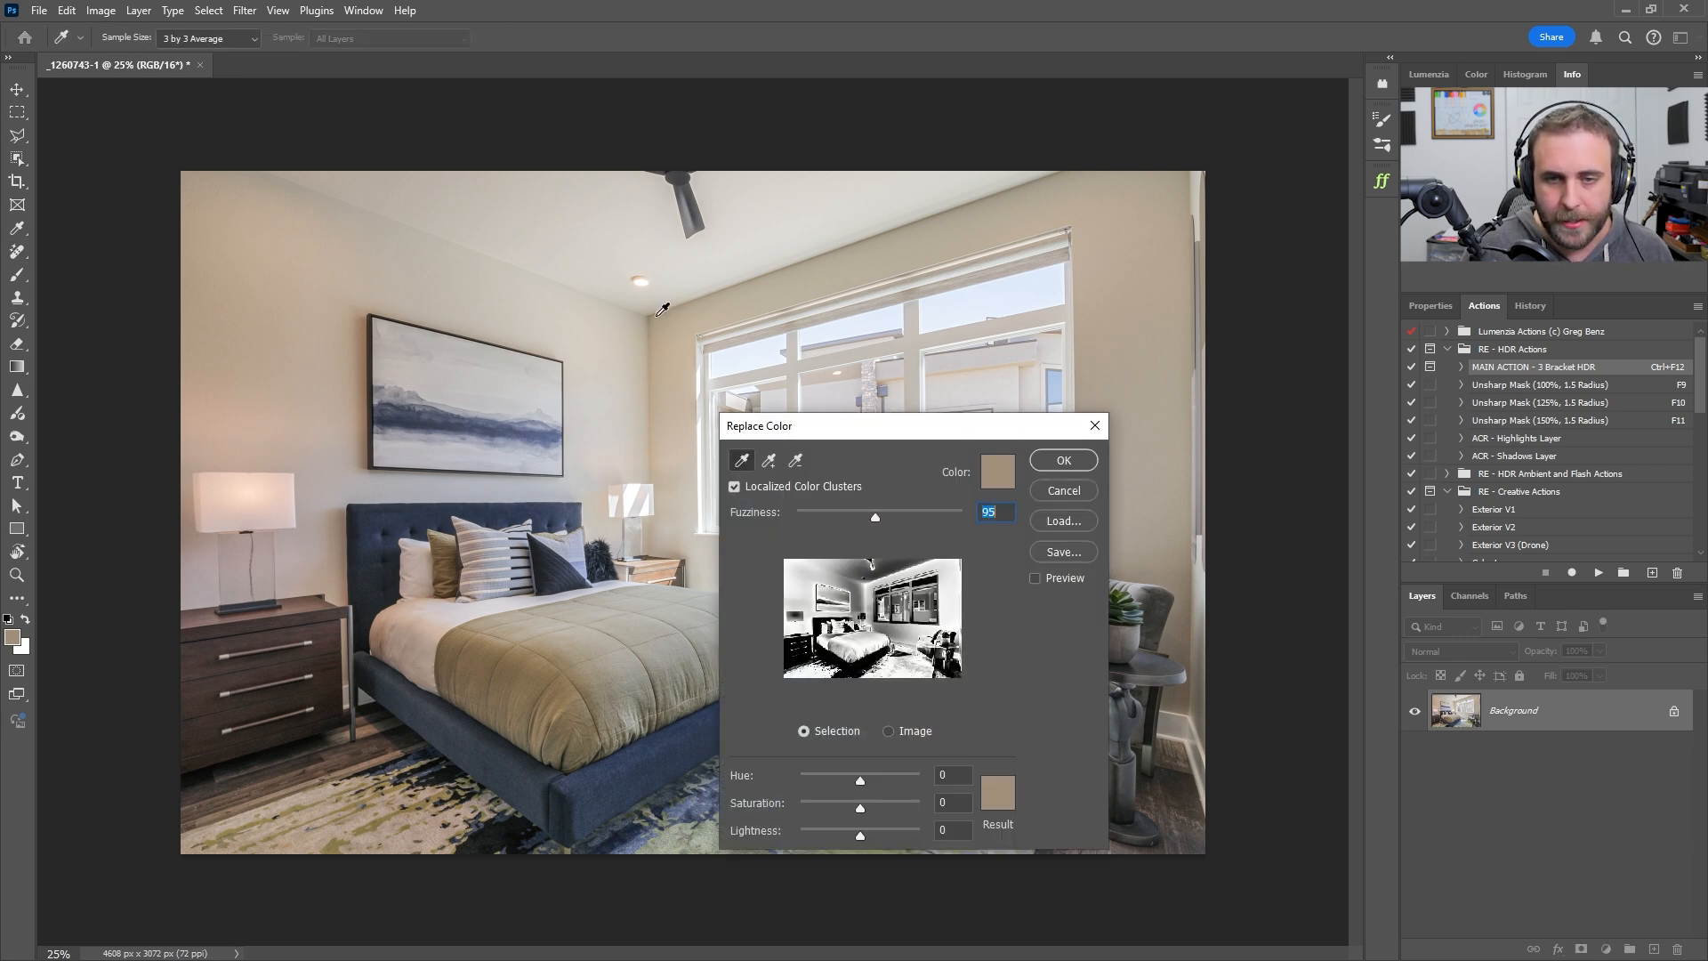
left_click(665, 322)
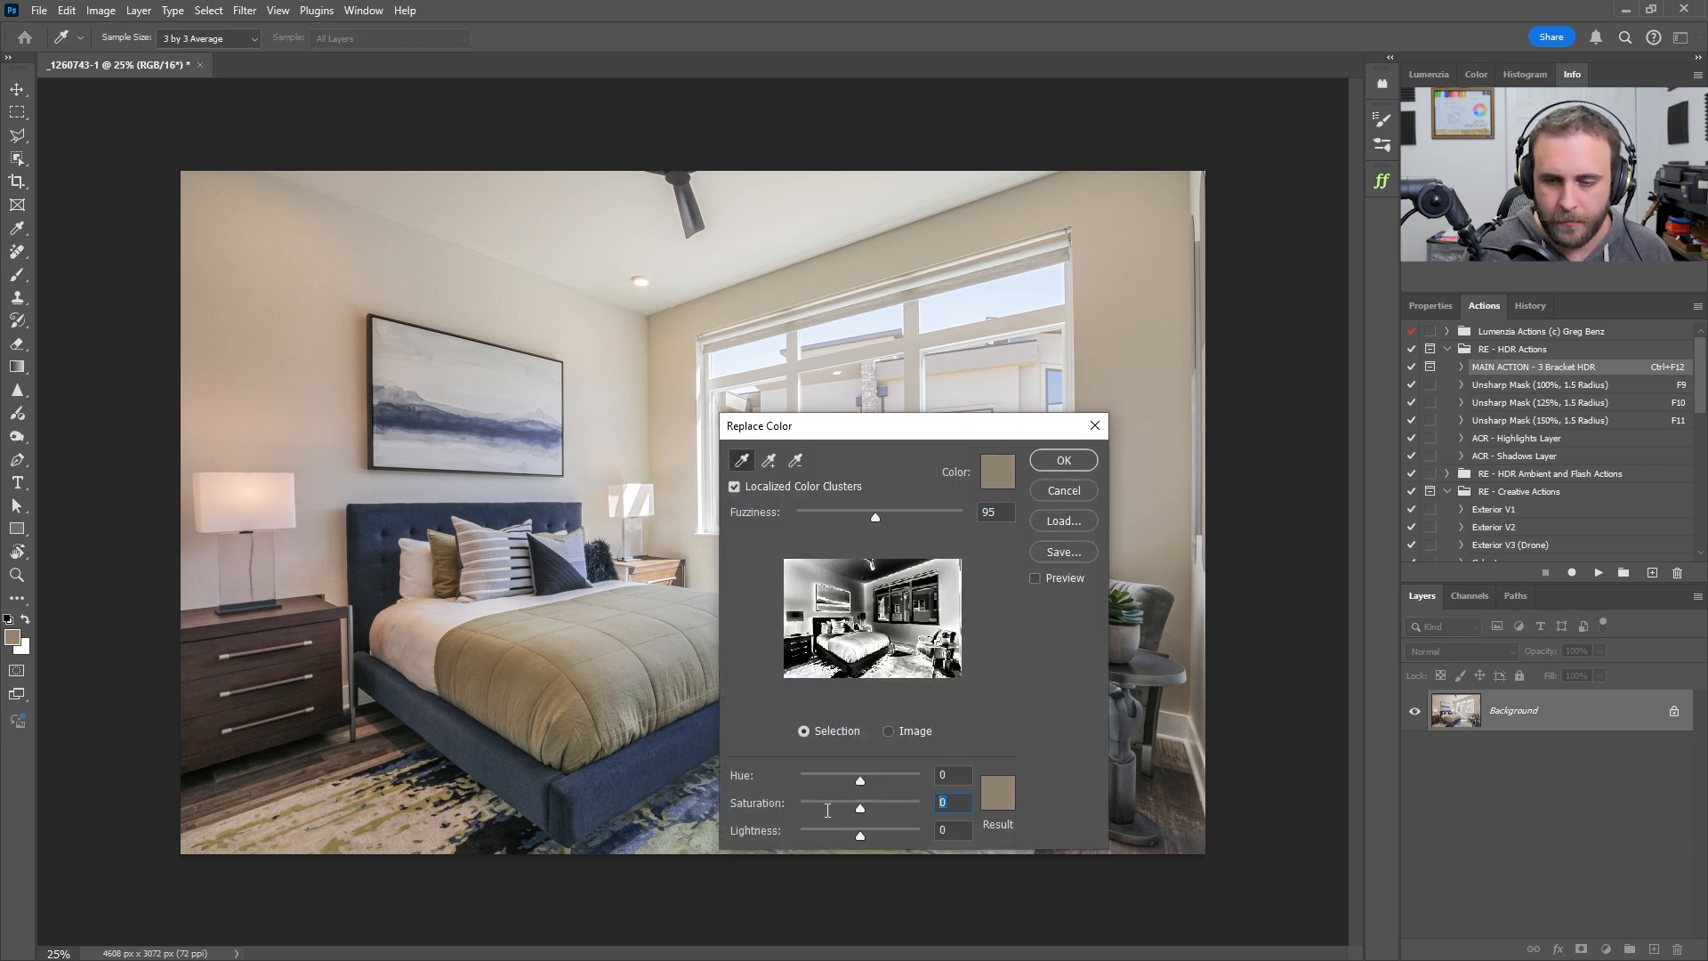
type("-20")
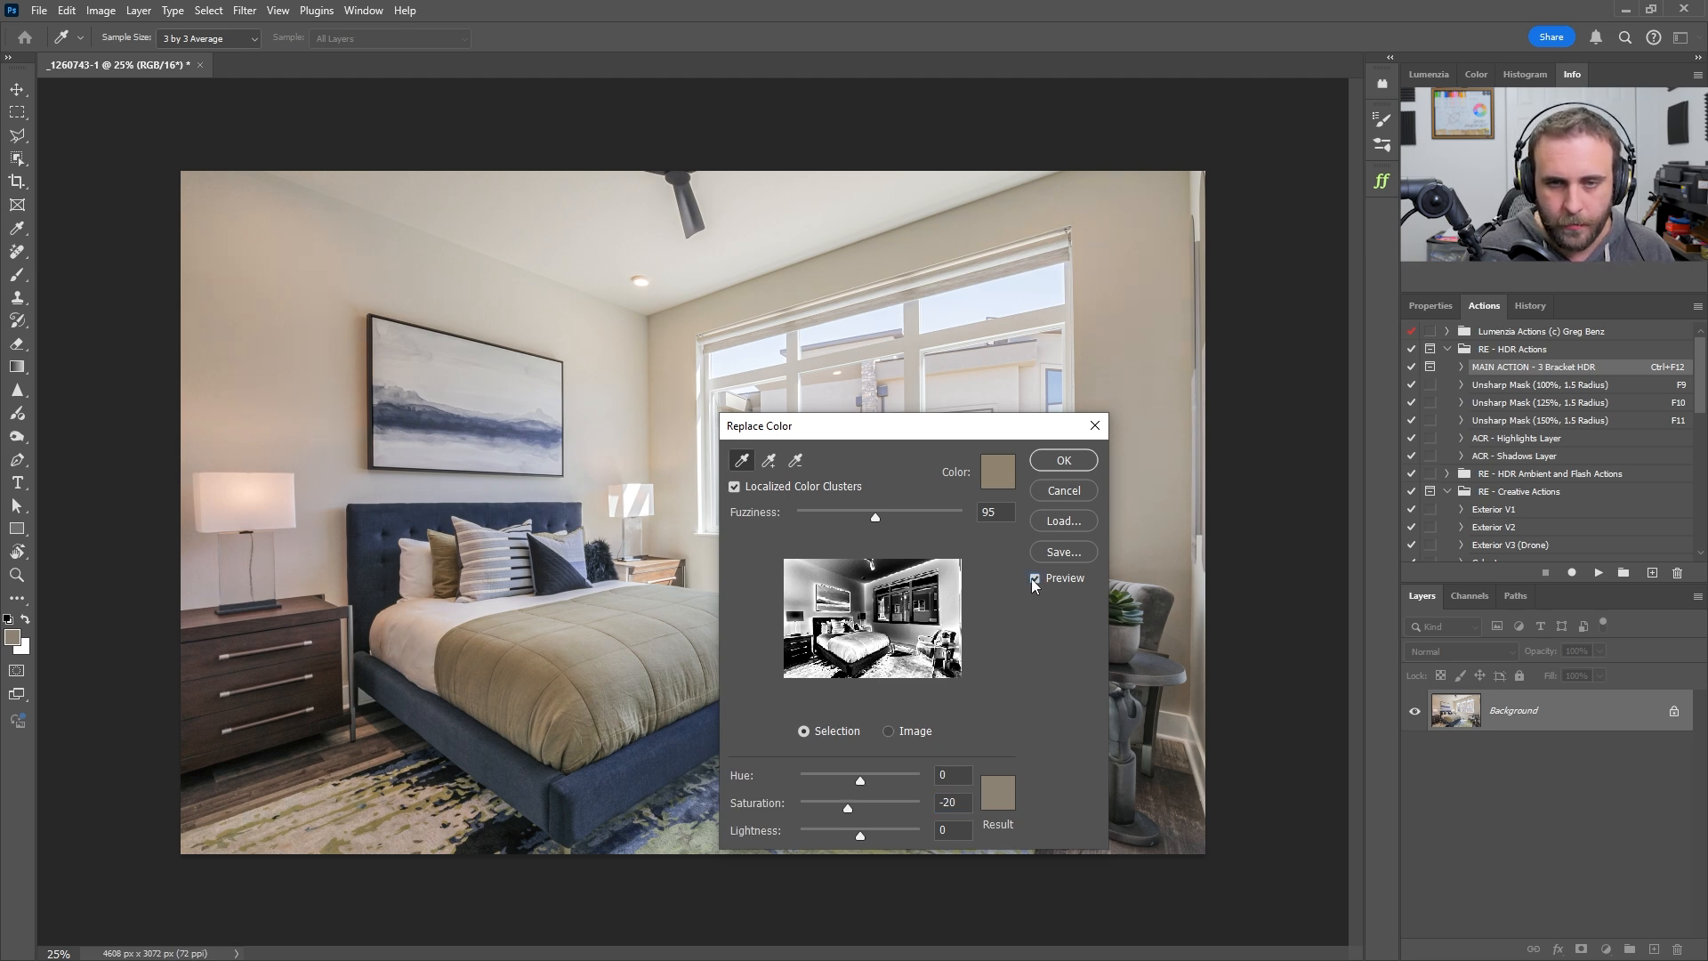
left_click(1065, 466)
key("j")
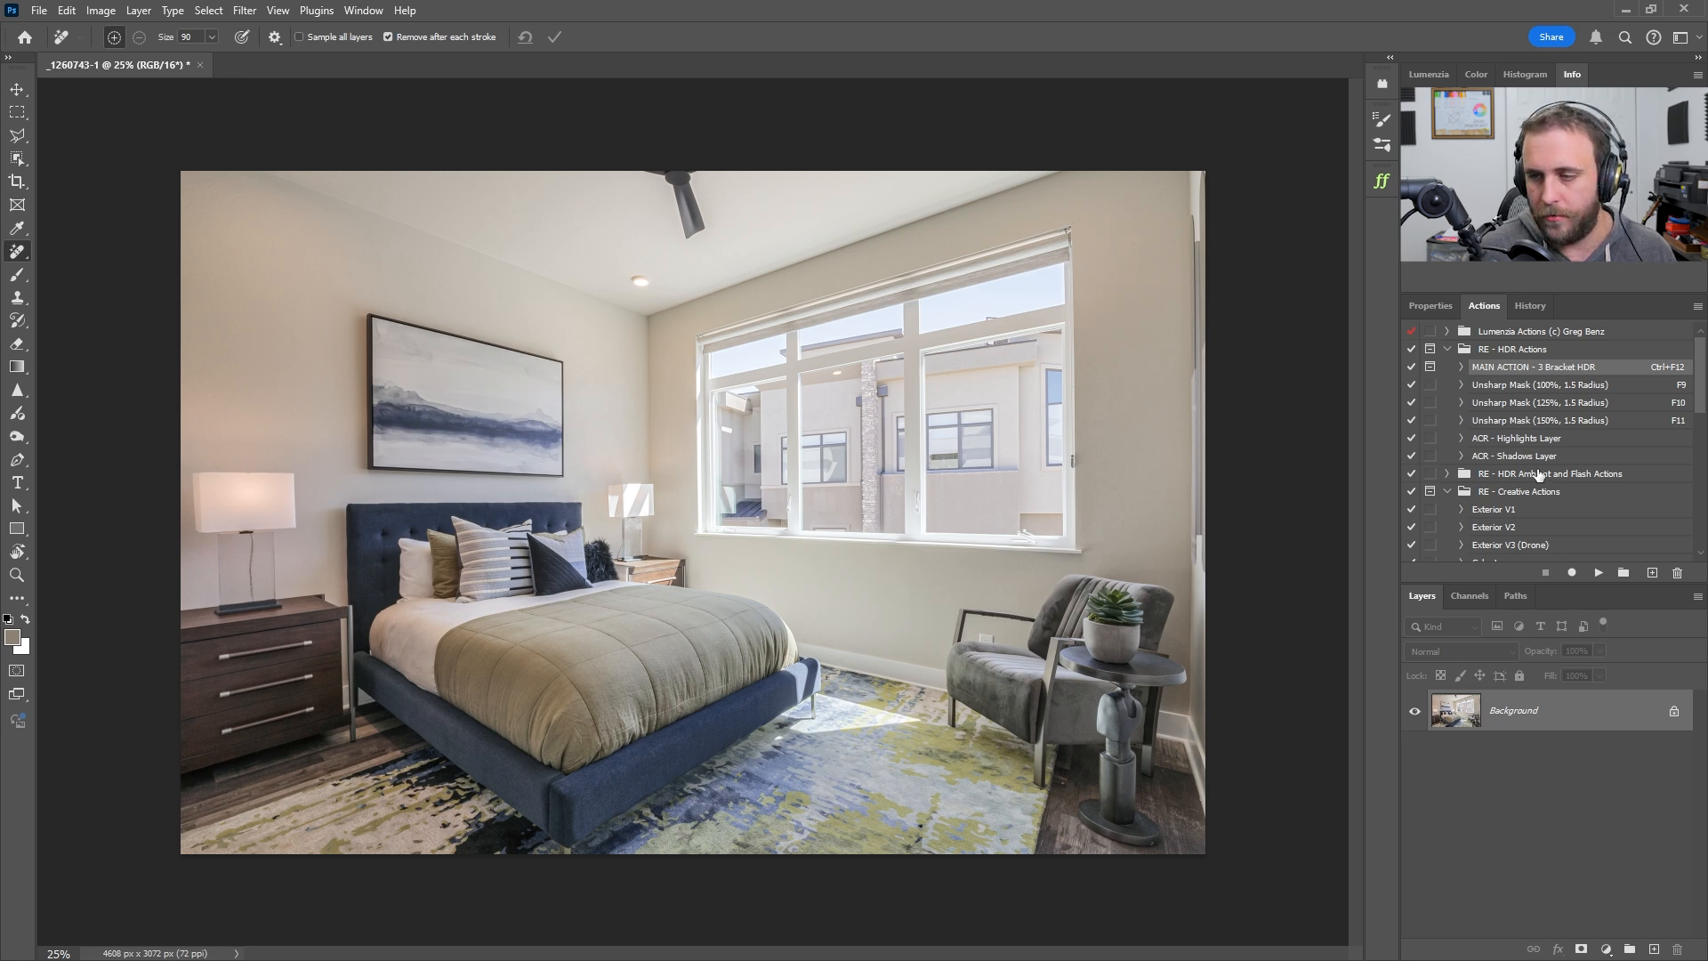
Run the "Replace Color" Layer (Fuzziness 120) action, sampling the upper part of the artwork wall and setting Saturation to -4
left_click(1446, 350)
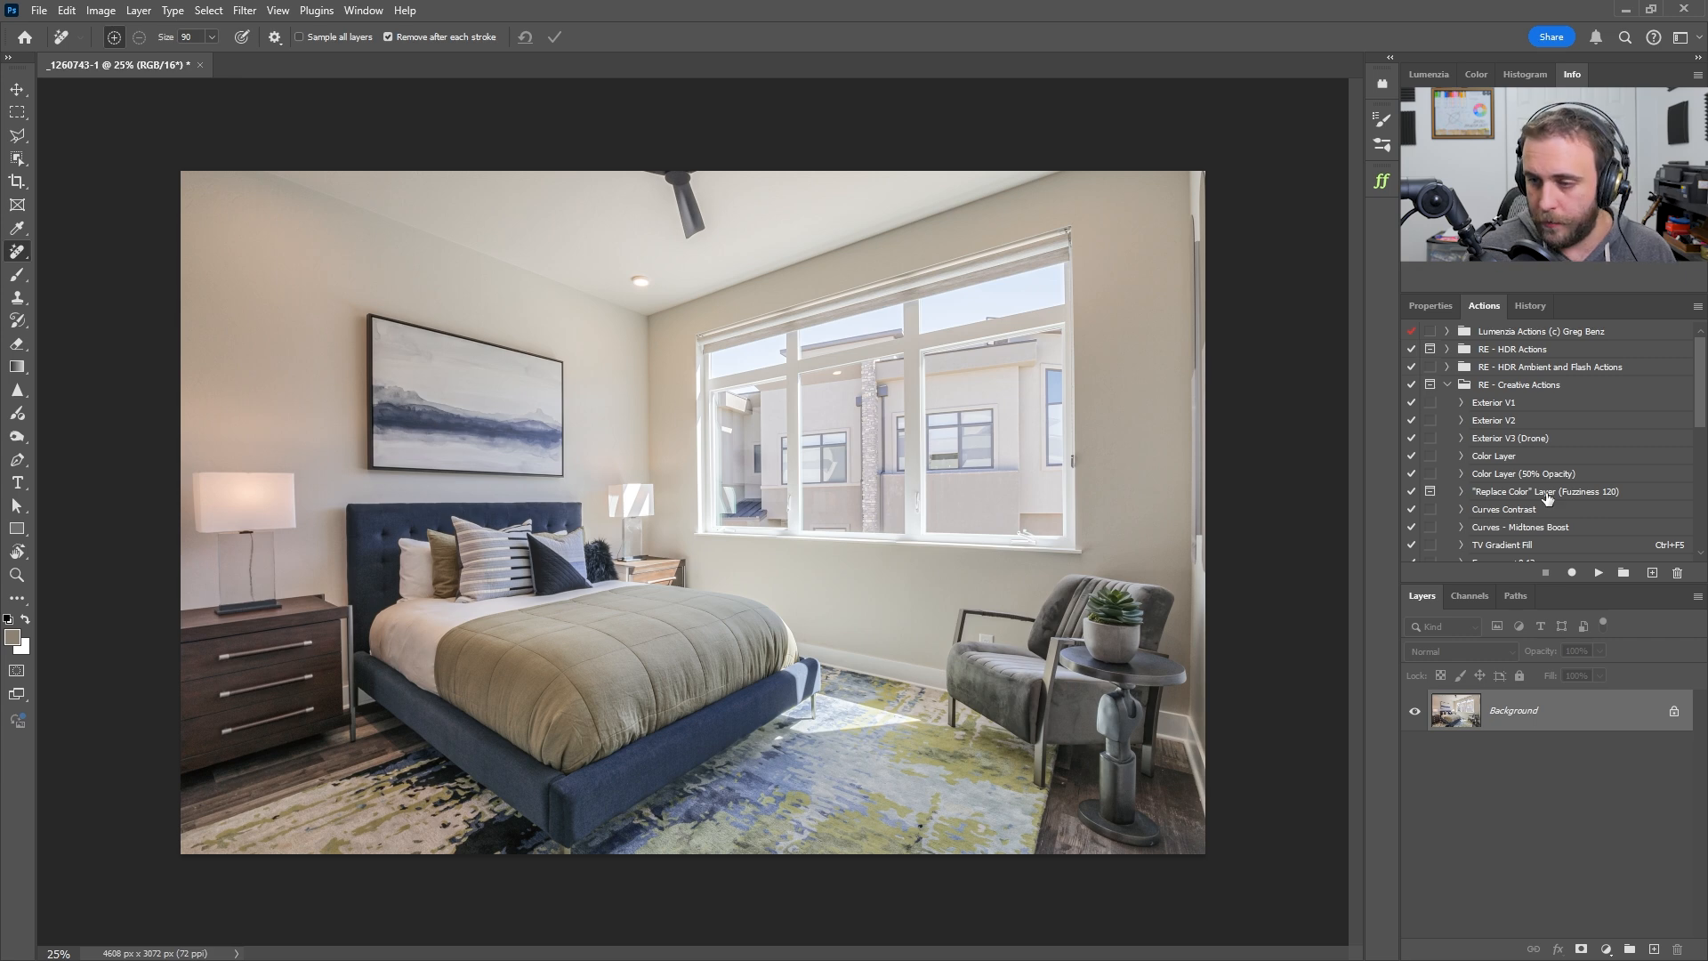
left_click(1545, 494)
left_click(1599, 573)
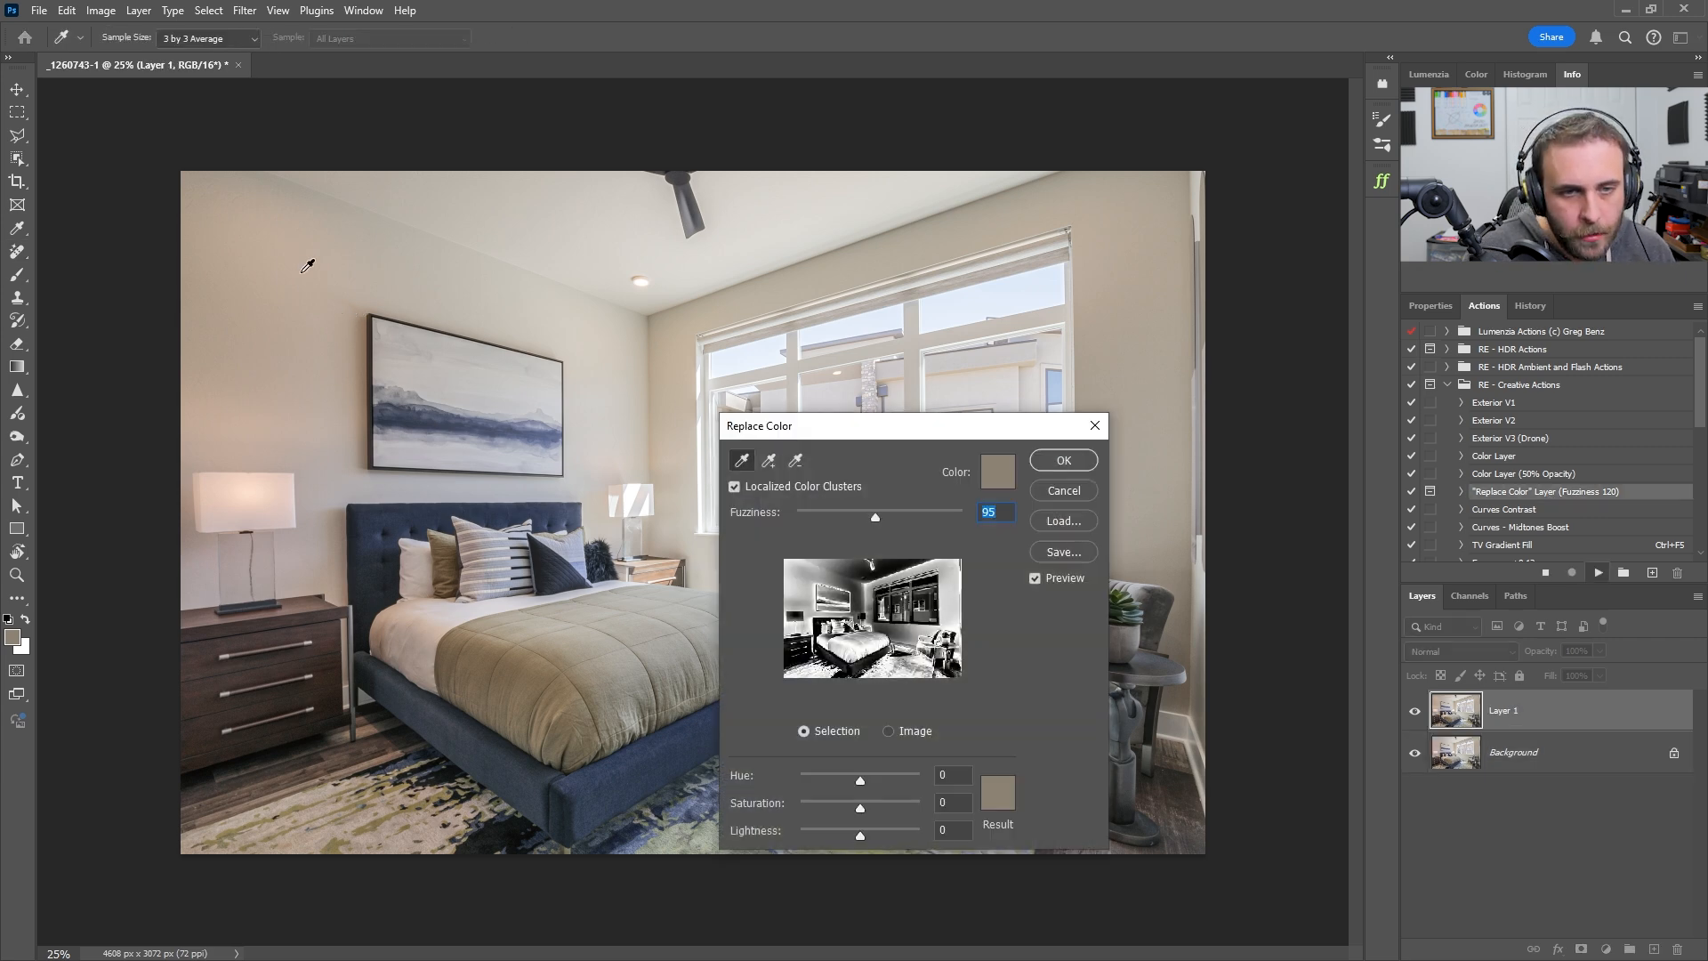
left_click(284, 244)
double_click(954, 793)
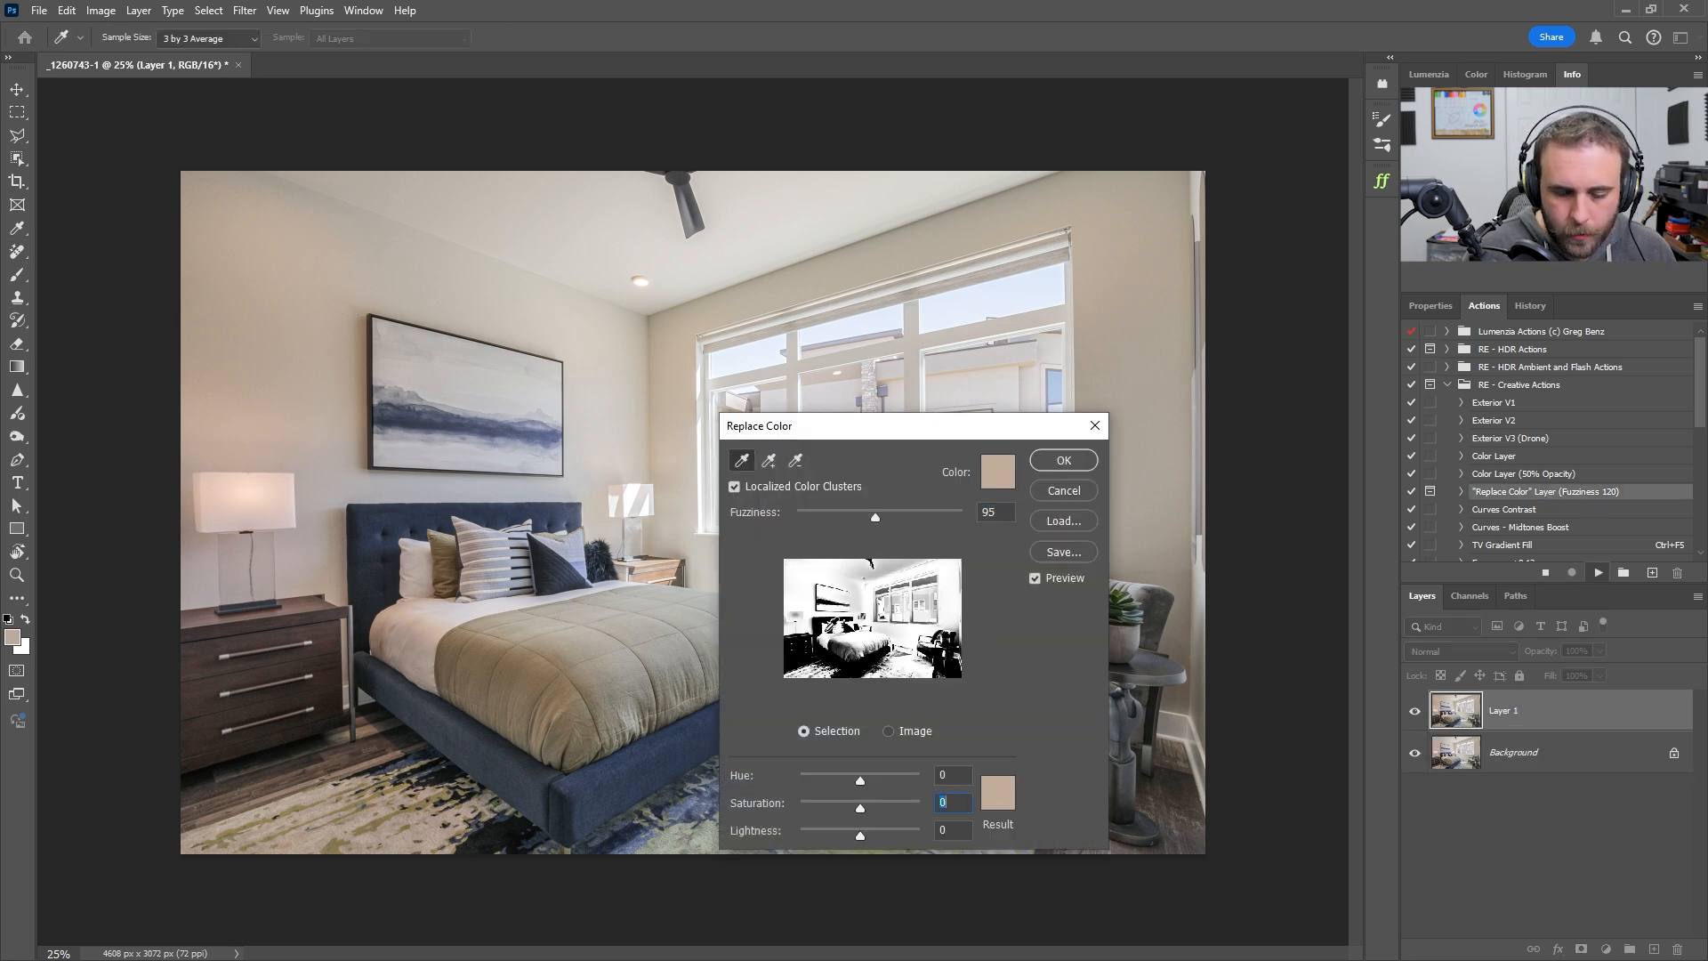
type("-4")
left_click(1060, 464)
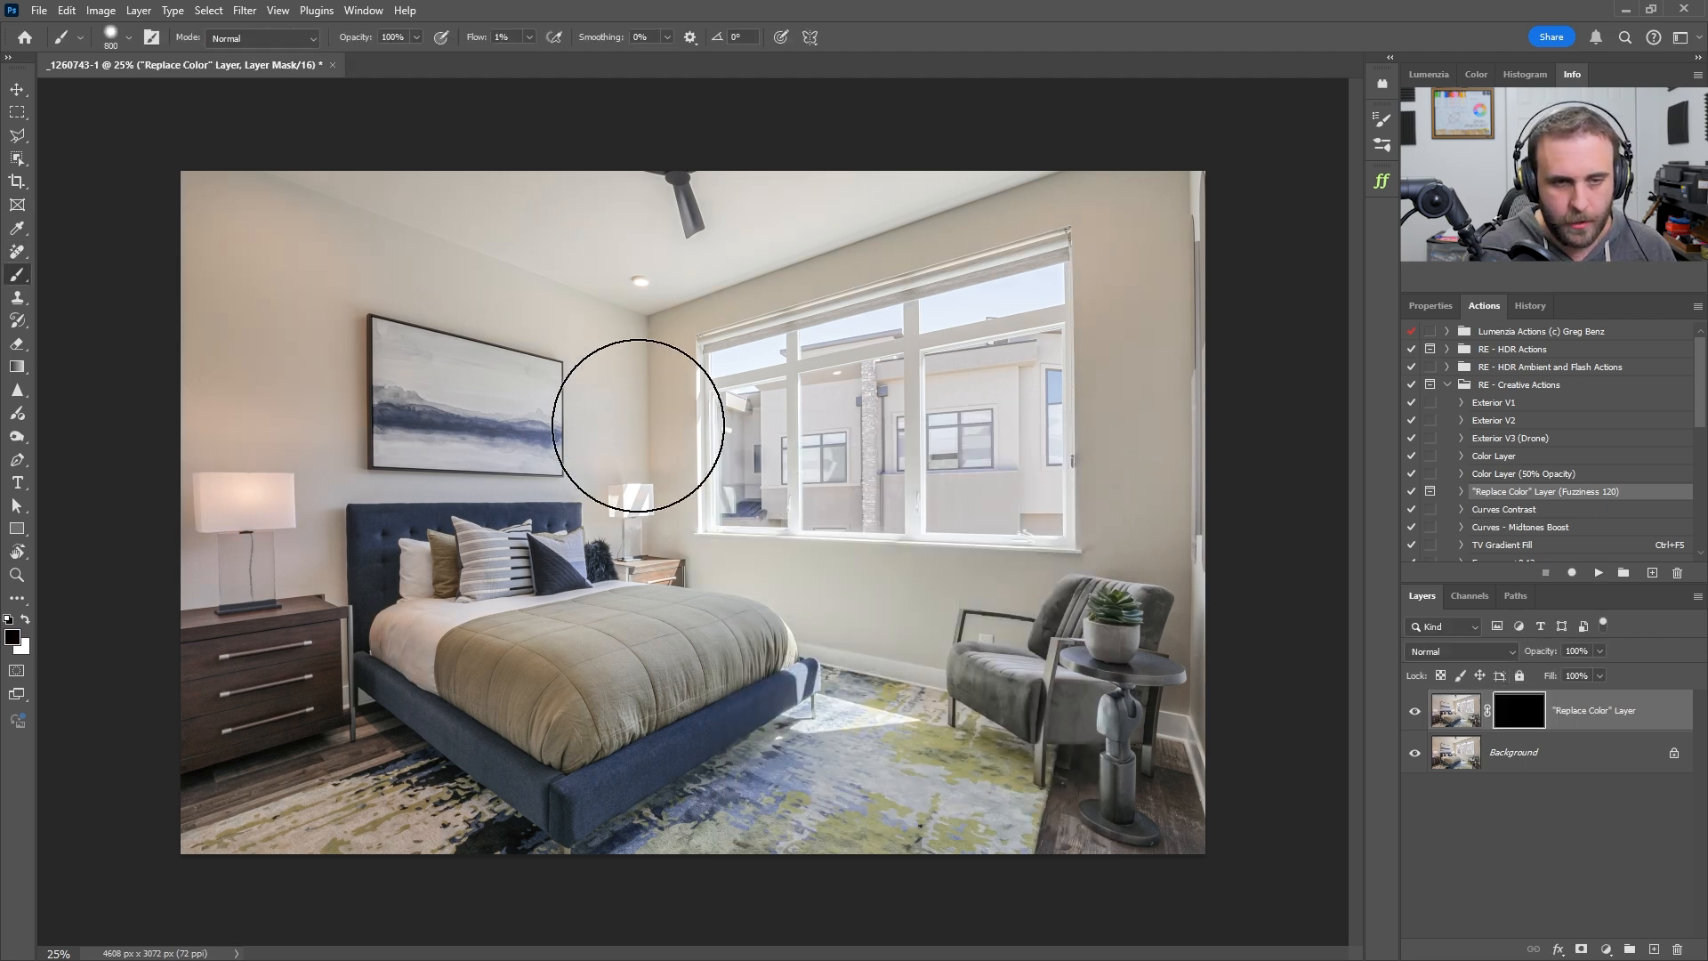
Paint the colour correction onto the walls through the layer mask with a smaller white brush at 5% flow
key("x")
key("bracketleft")
key("bracketleft")
key("bracketleft")
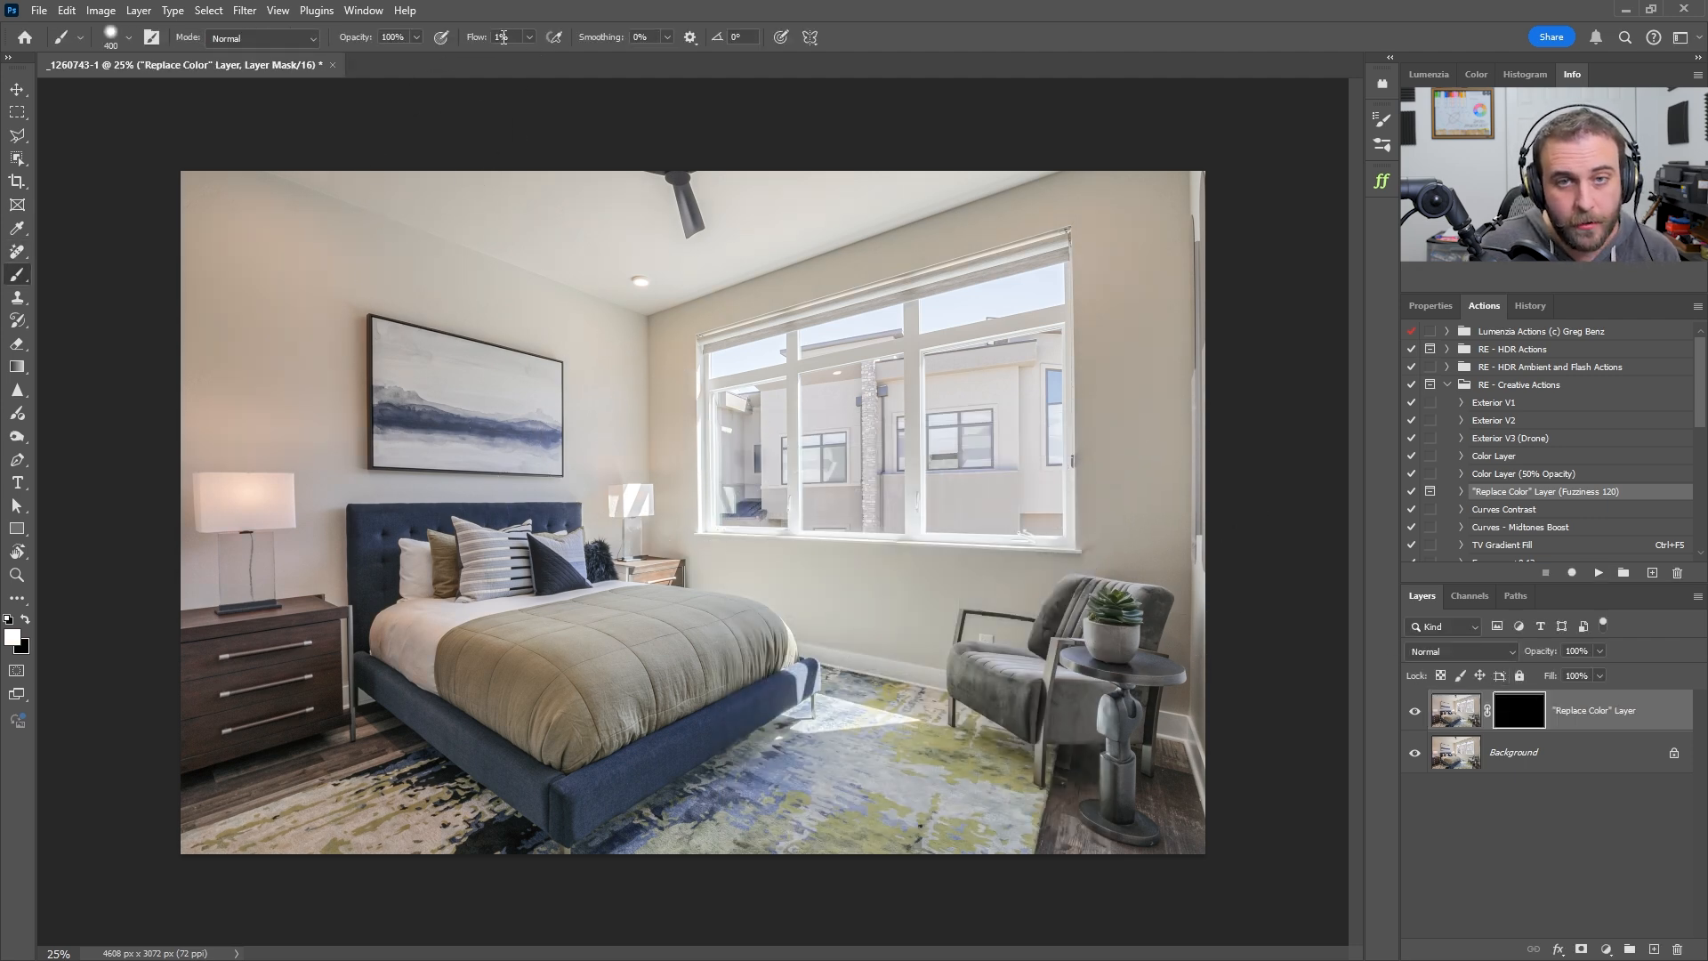
type("5")
key("Return")
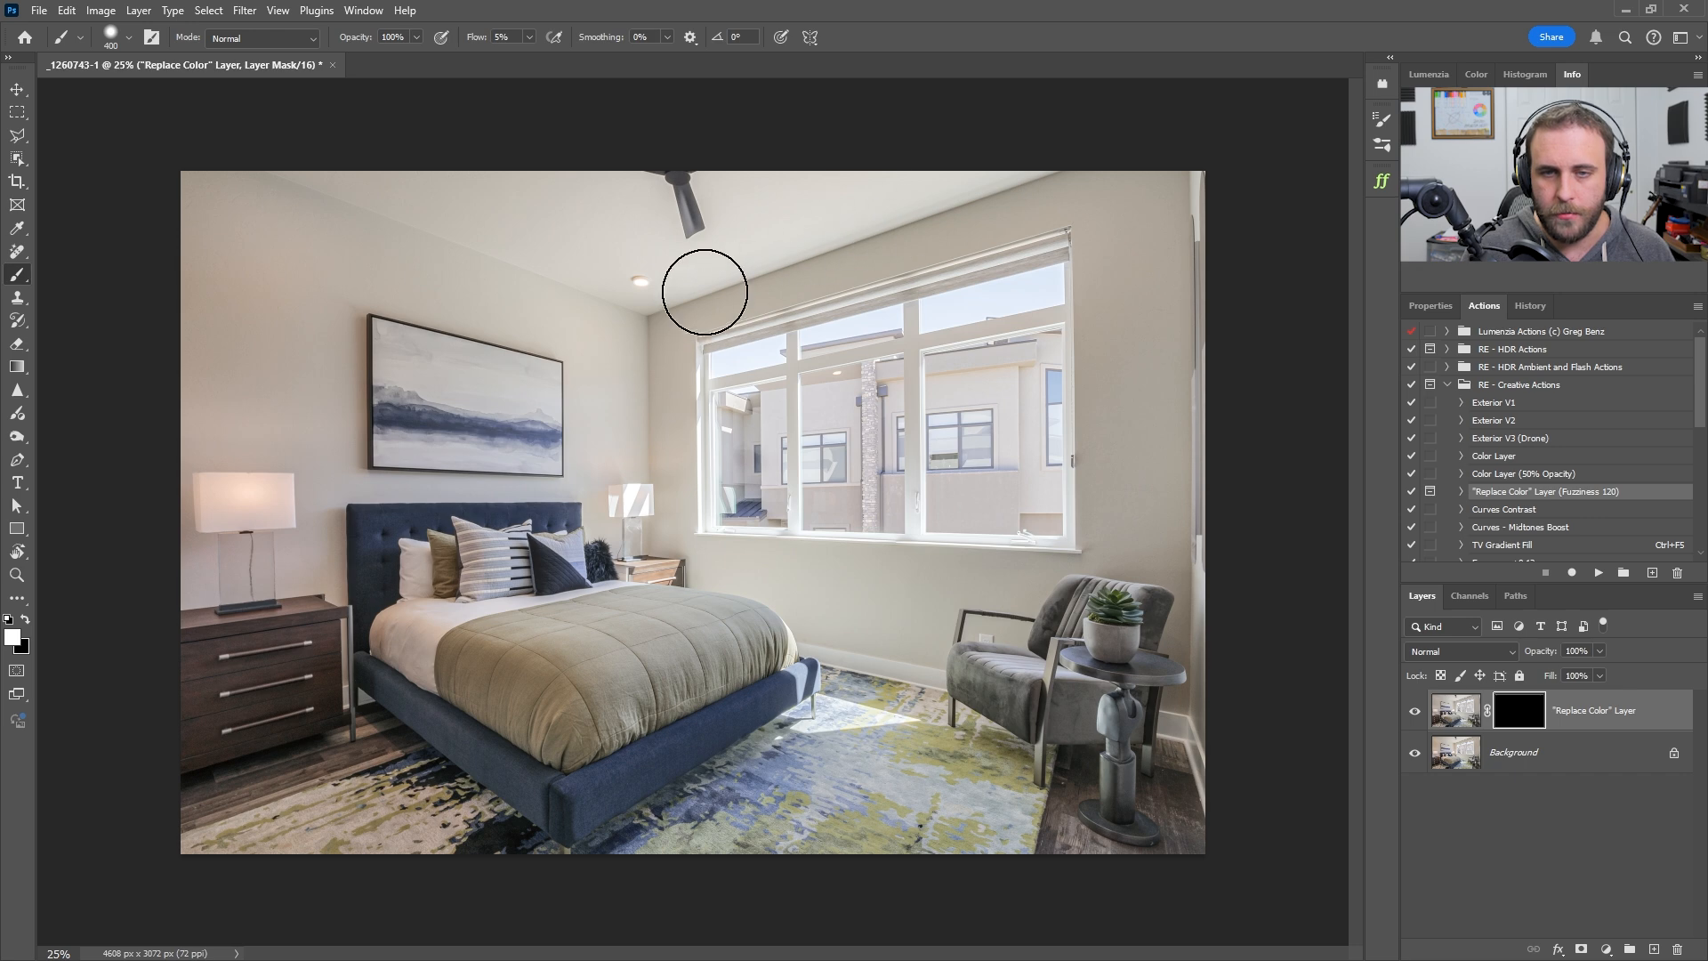
mouse_move(305, 145)
left_mouse_down()
mouse_move(374, 252)
mouse_move(217, 344)
mouse_move(297, 435)
mouse_move(292, 390)
left_mouse_up()
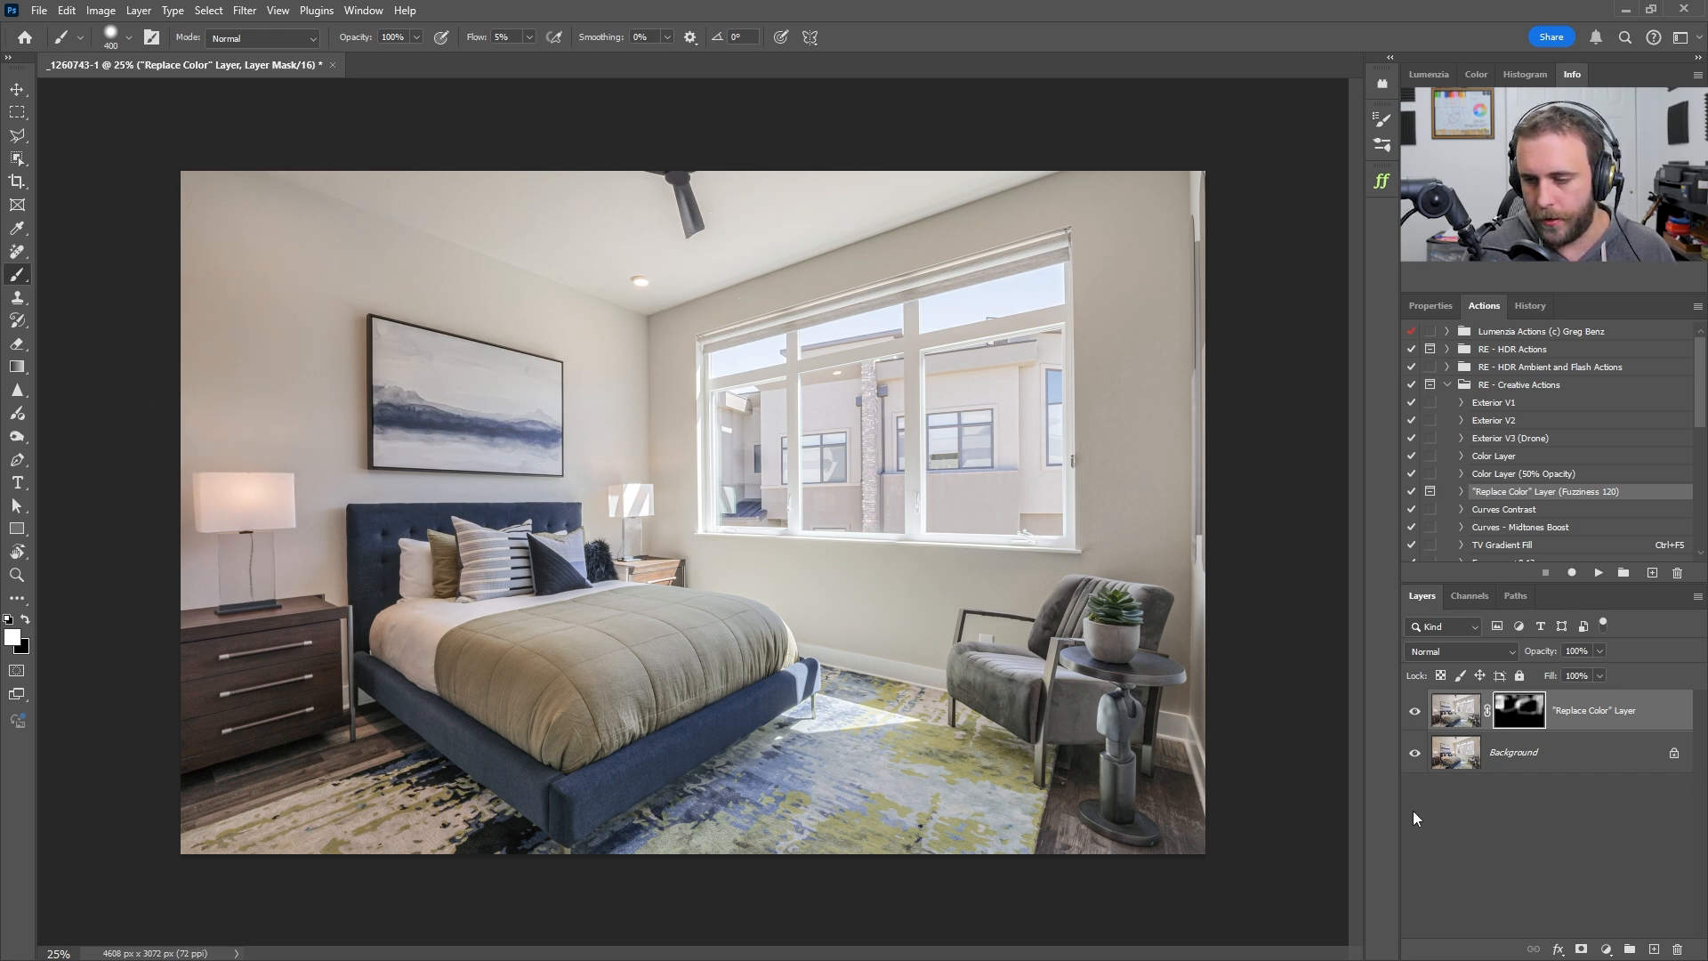
Compare the walls with the "Replace Color" layer hidden and shown, and delete that layer
left_click(1415, 710)
left_click(1415, 711)
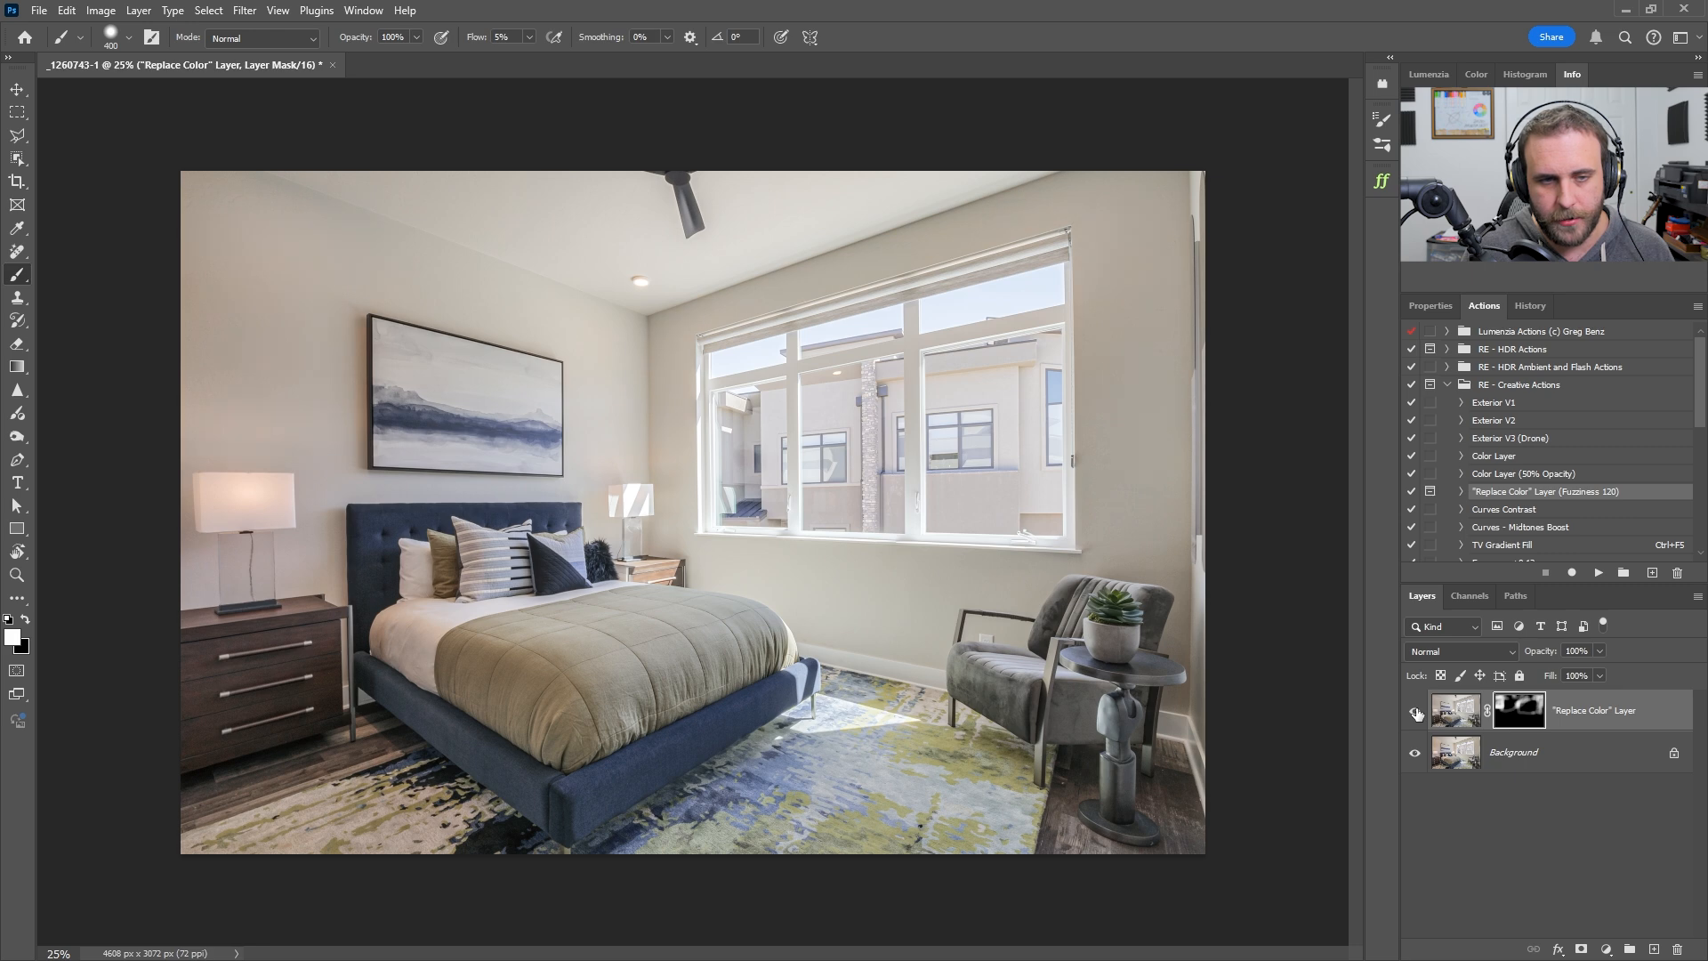
left_click(1415, 711)
left_click(1415, 711)
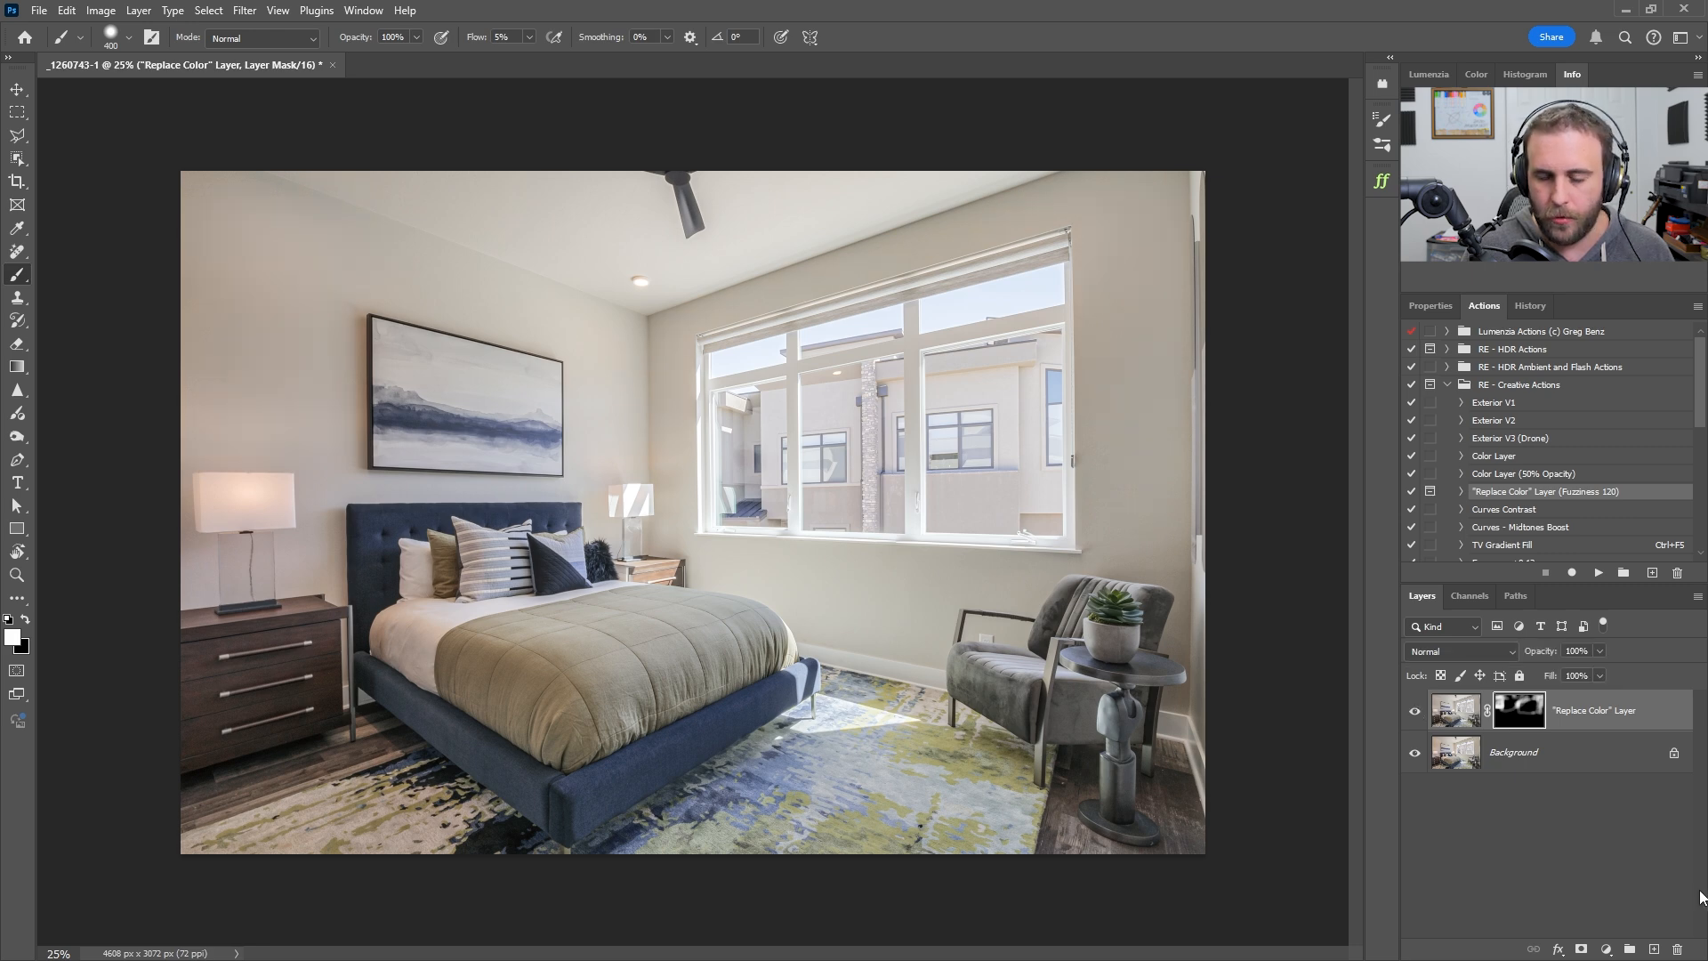
key("Delete")
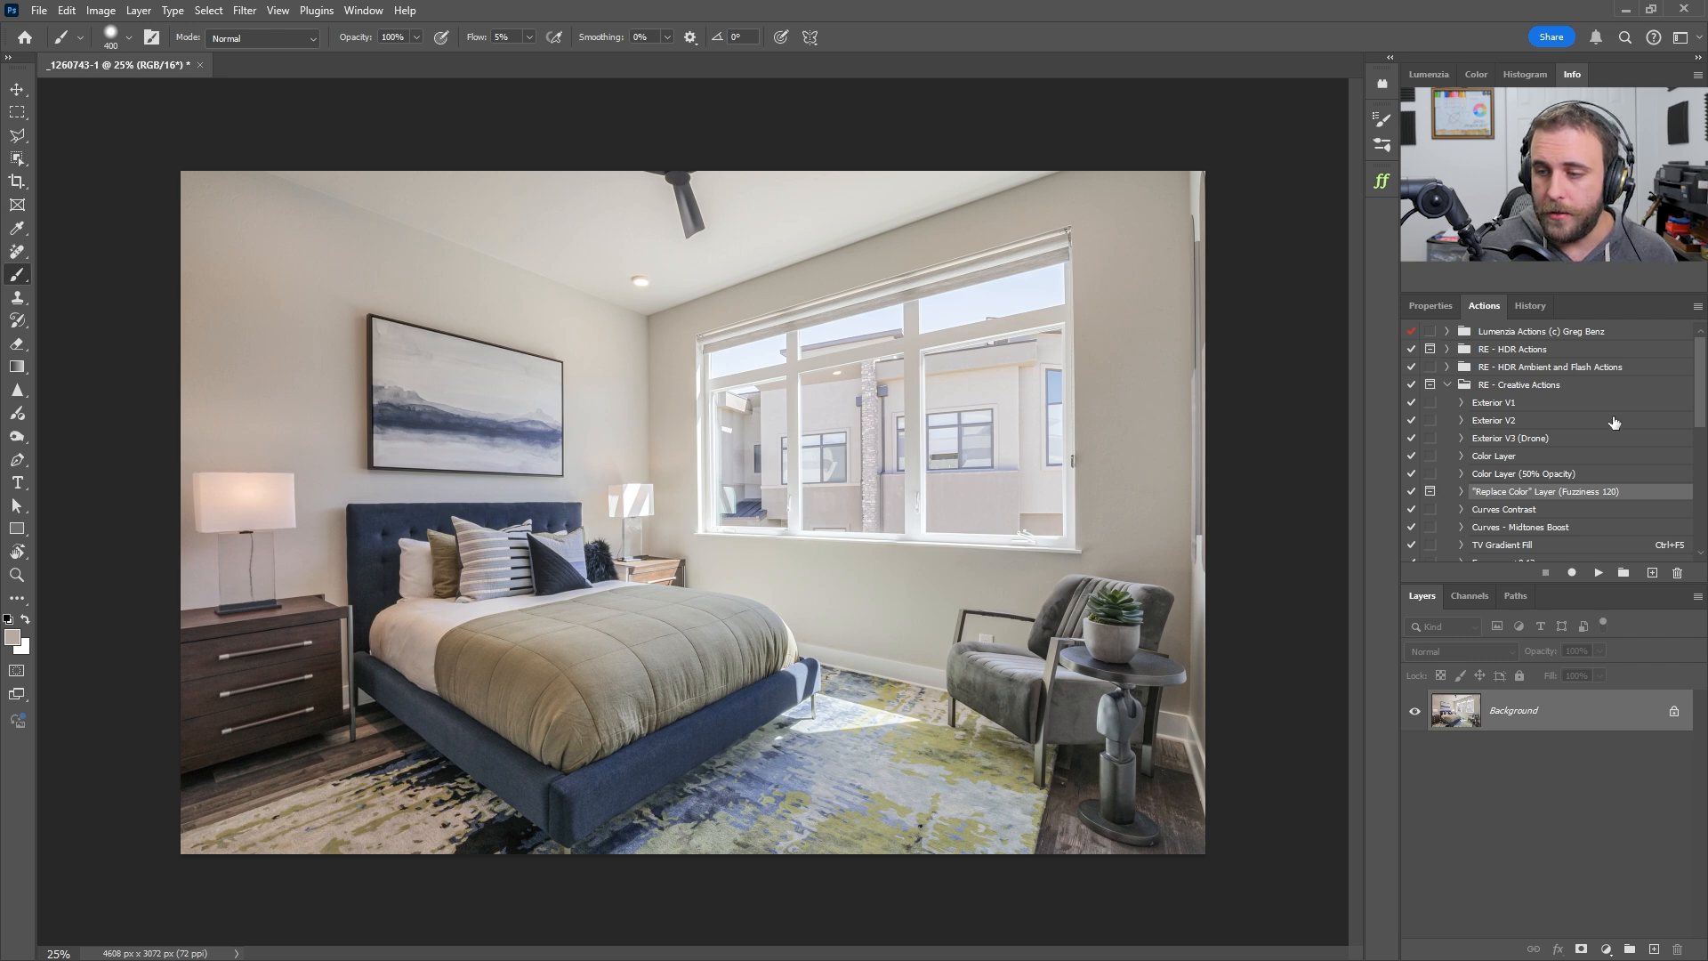
Try the Curves - Midtones Boost action, comparing the image with its layer hidden and shown, and delete the layer
left_click(1524, 529)
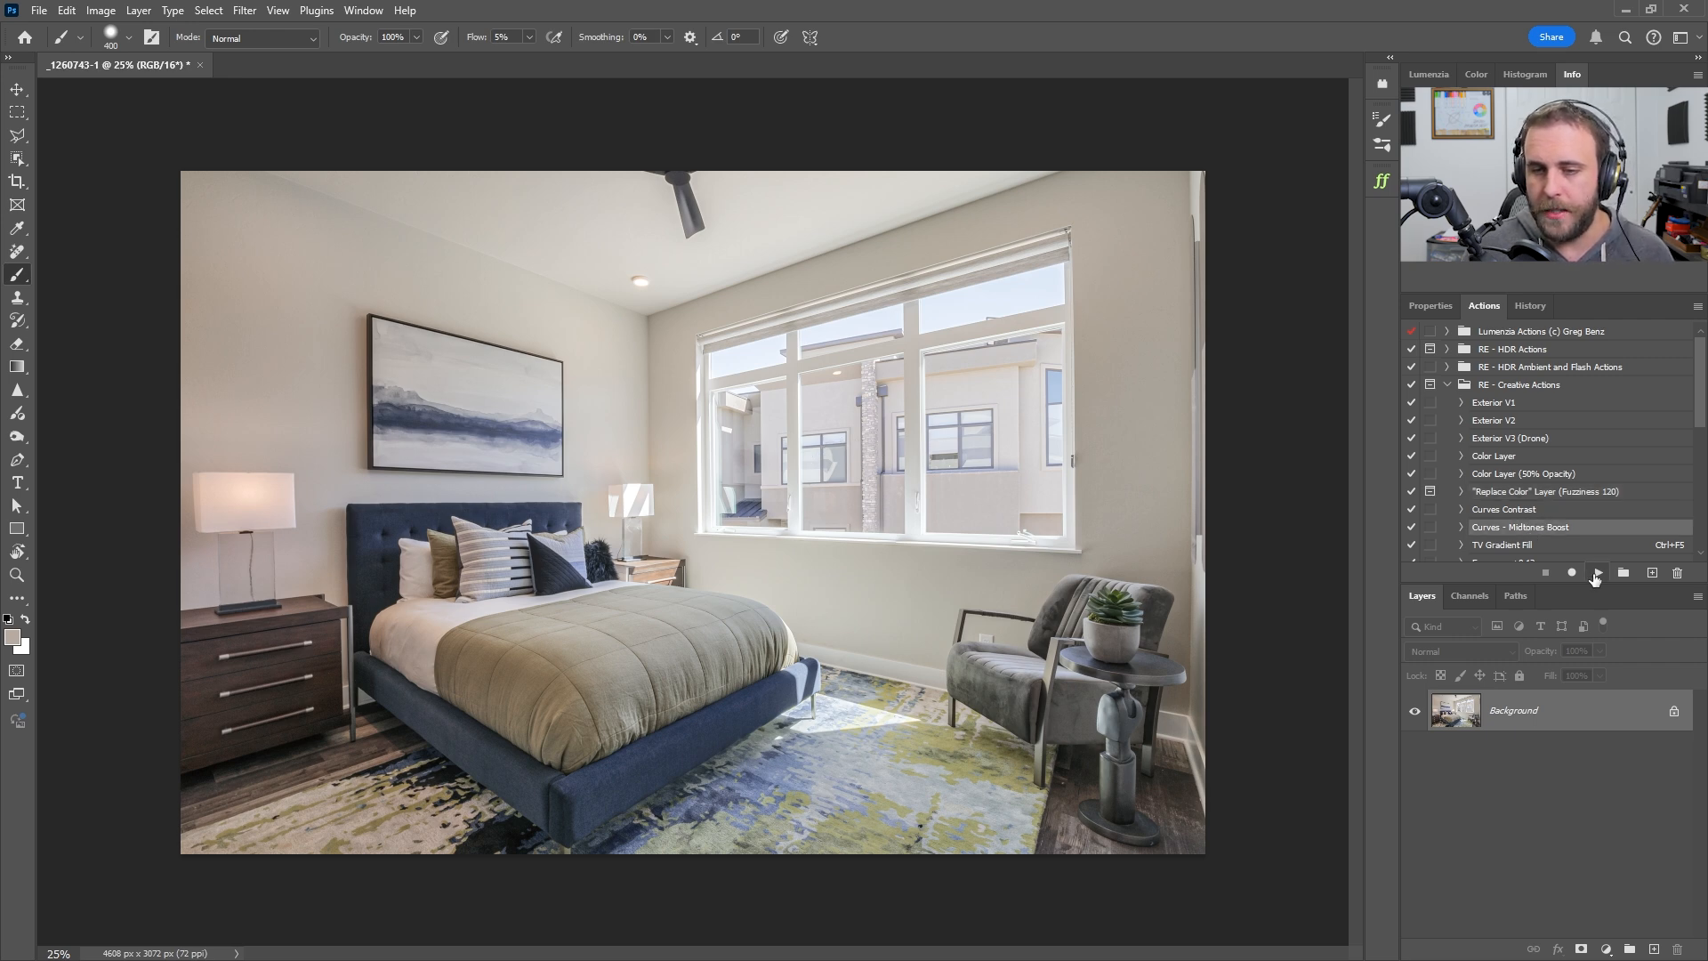
left_click(1598, 573)
left_click(1412, 714)
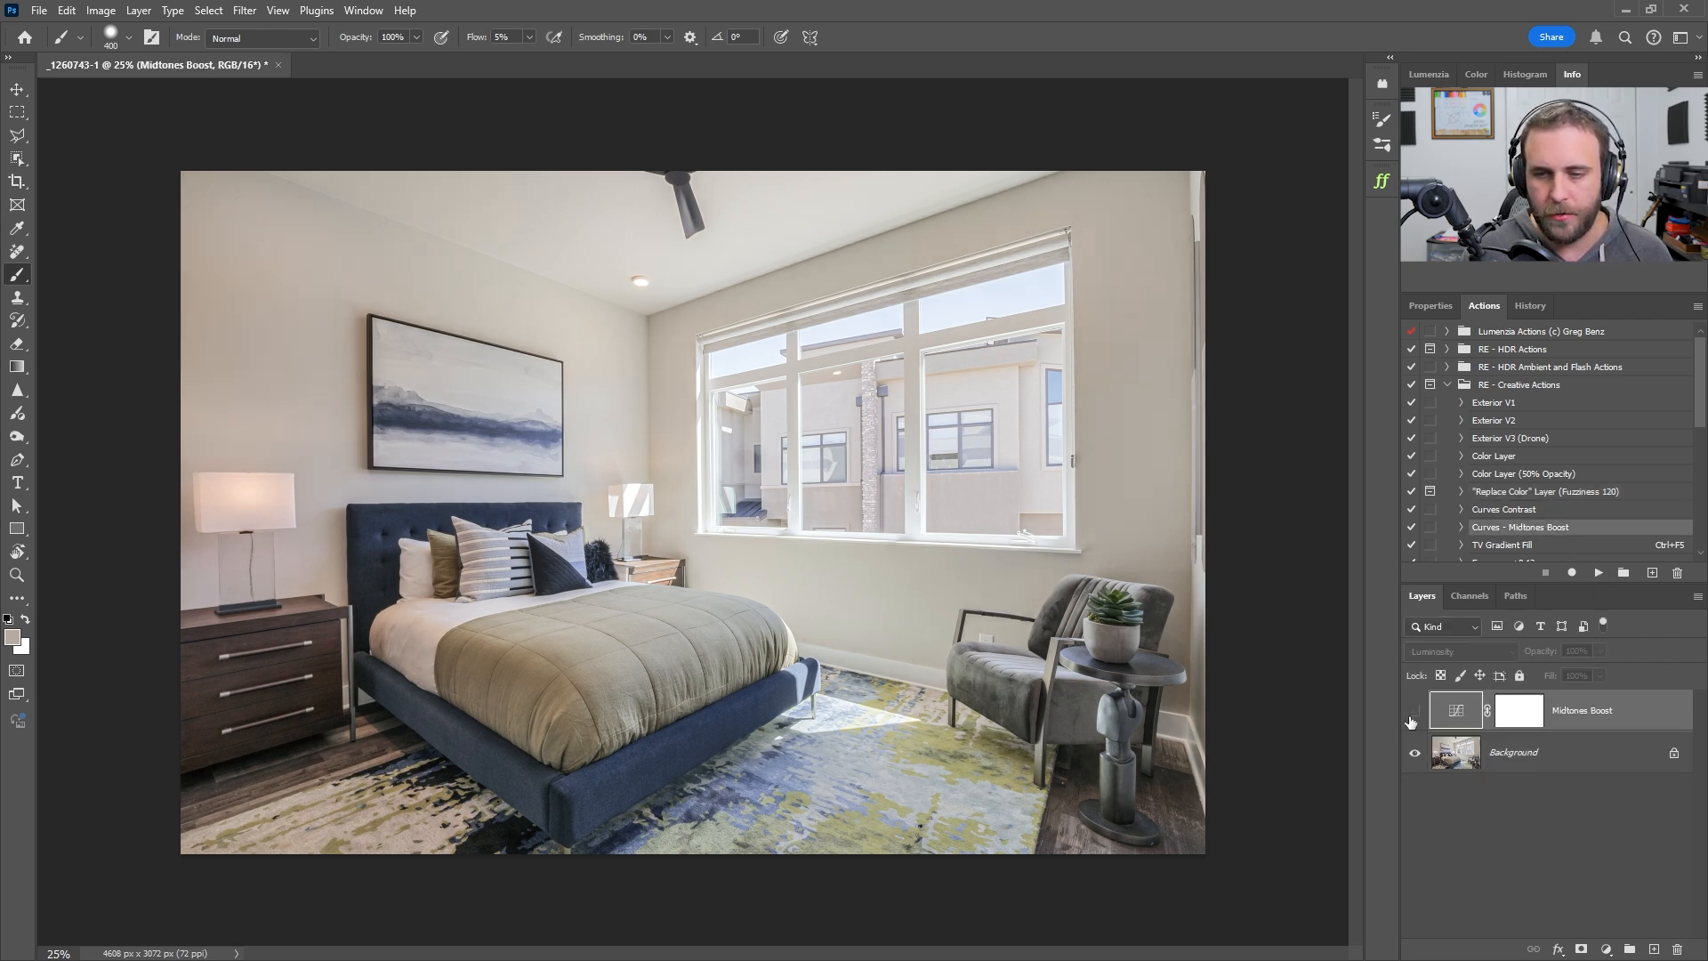
left_click(1411, 717)
left_click(1412, 716)
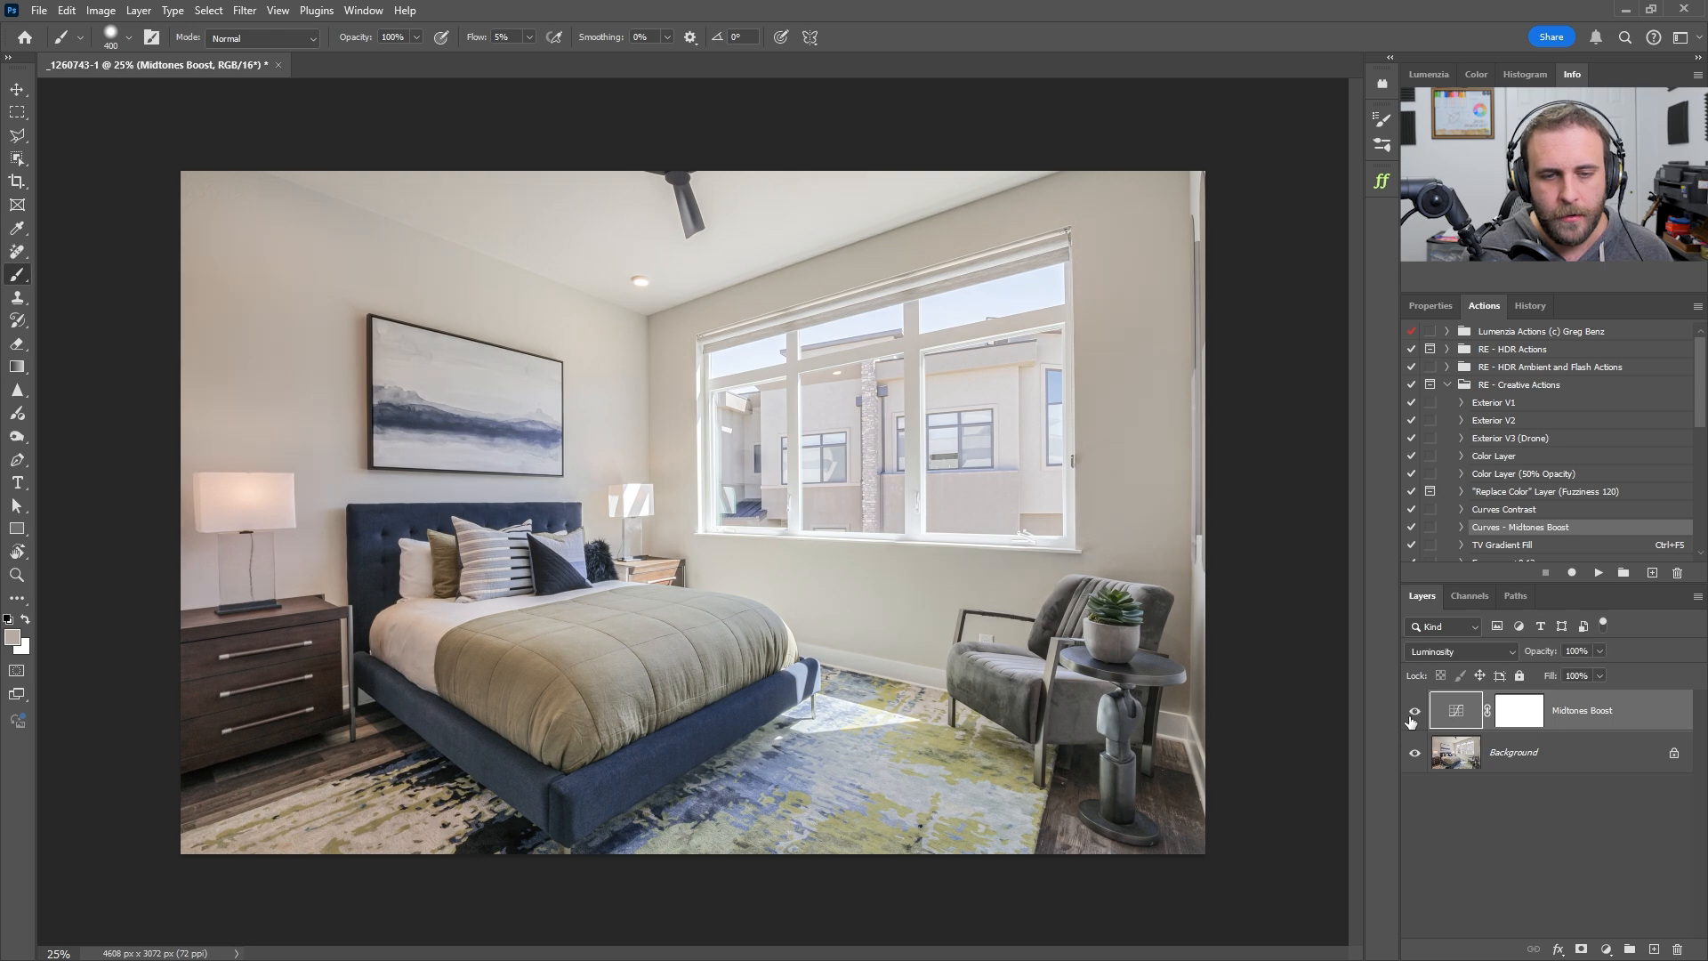
left_click(1412, 716)
left_click(1412, 716)
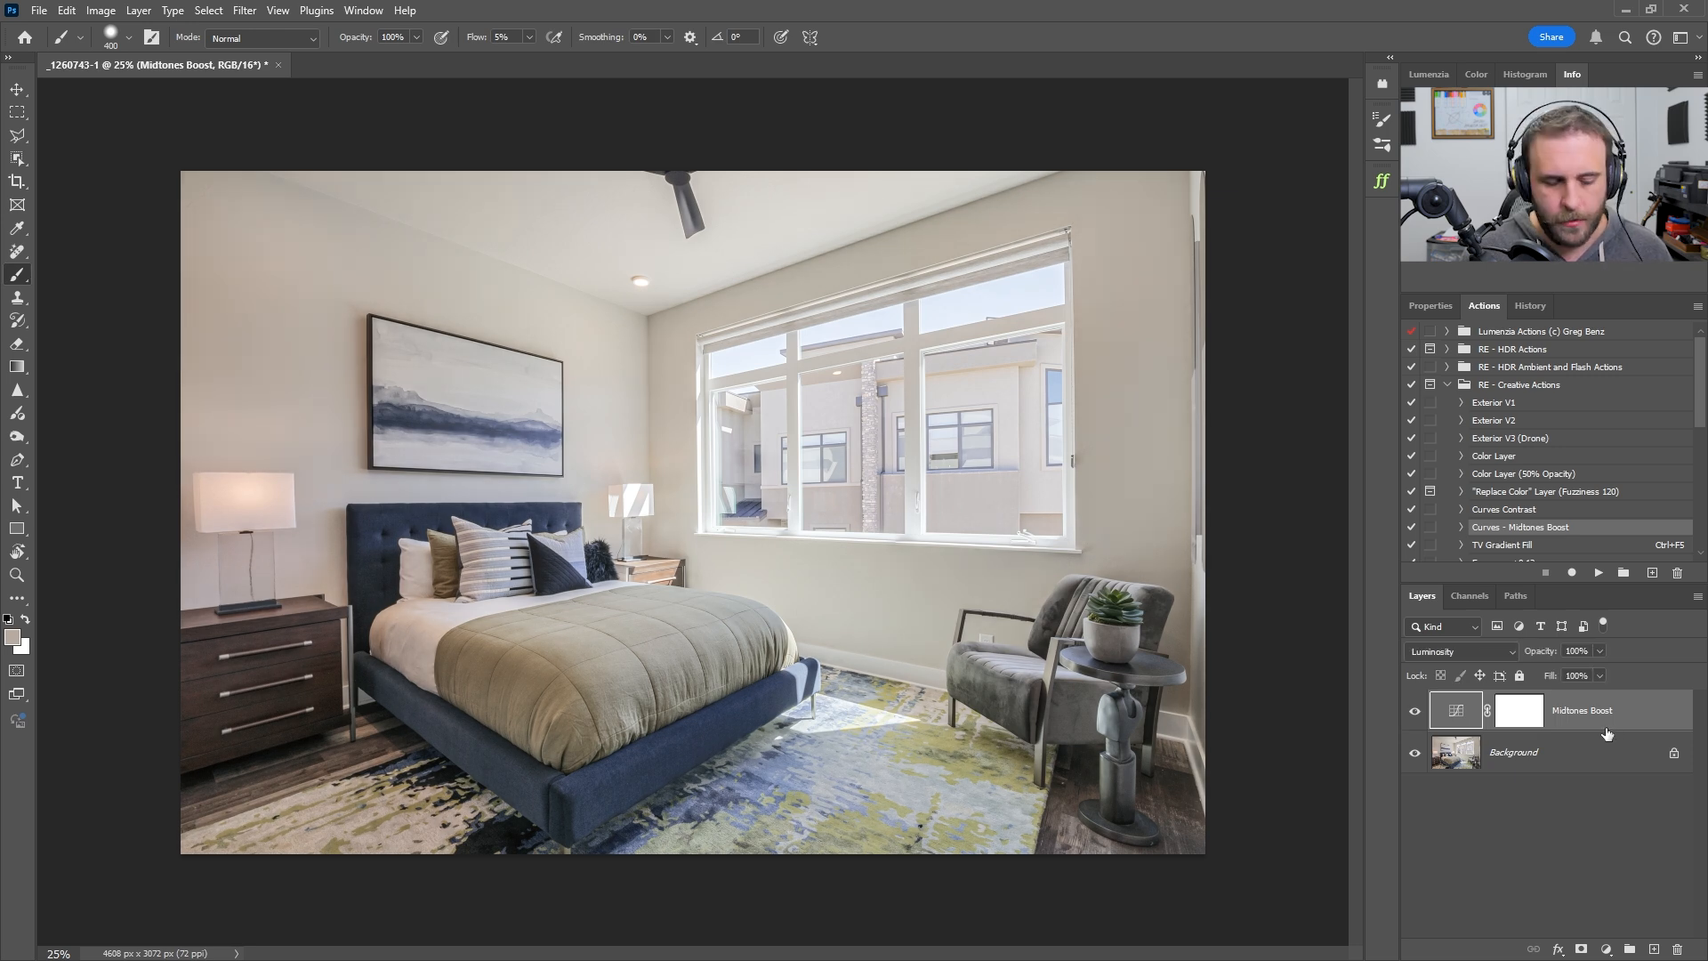
key("Delete")
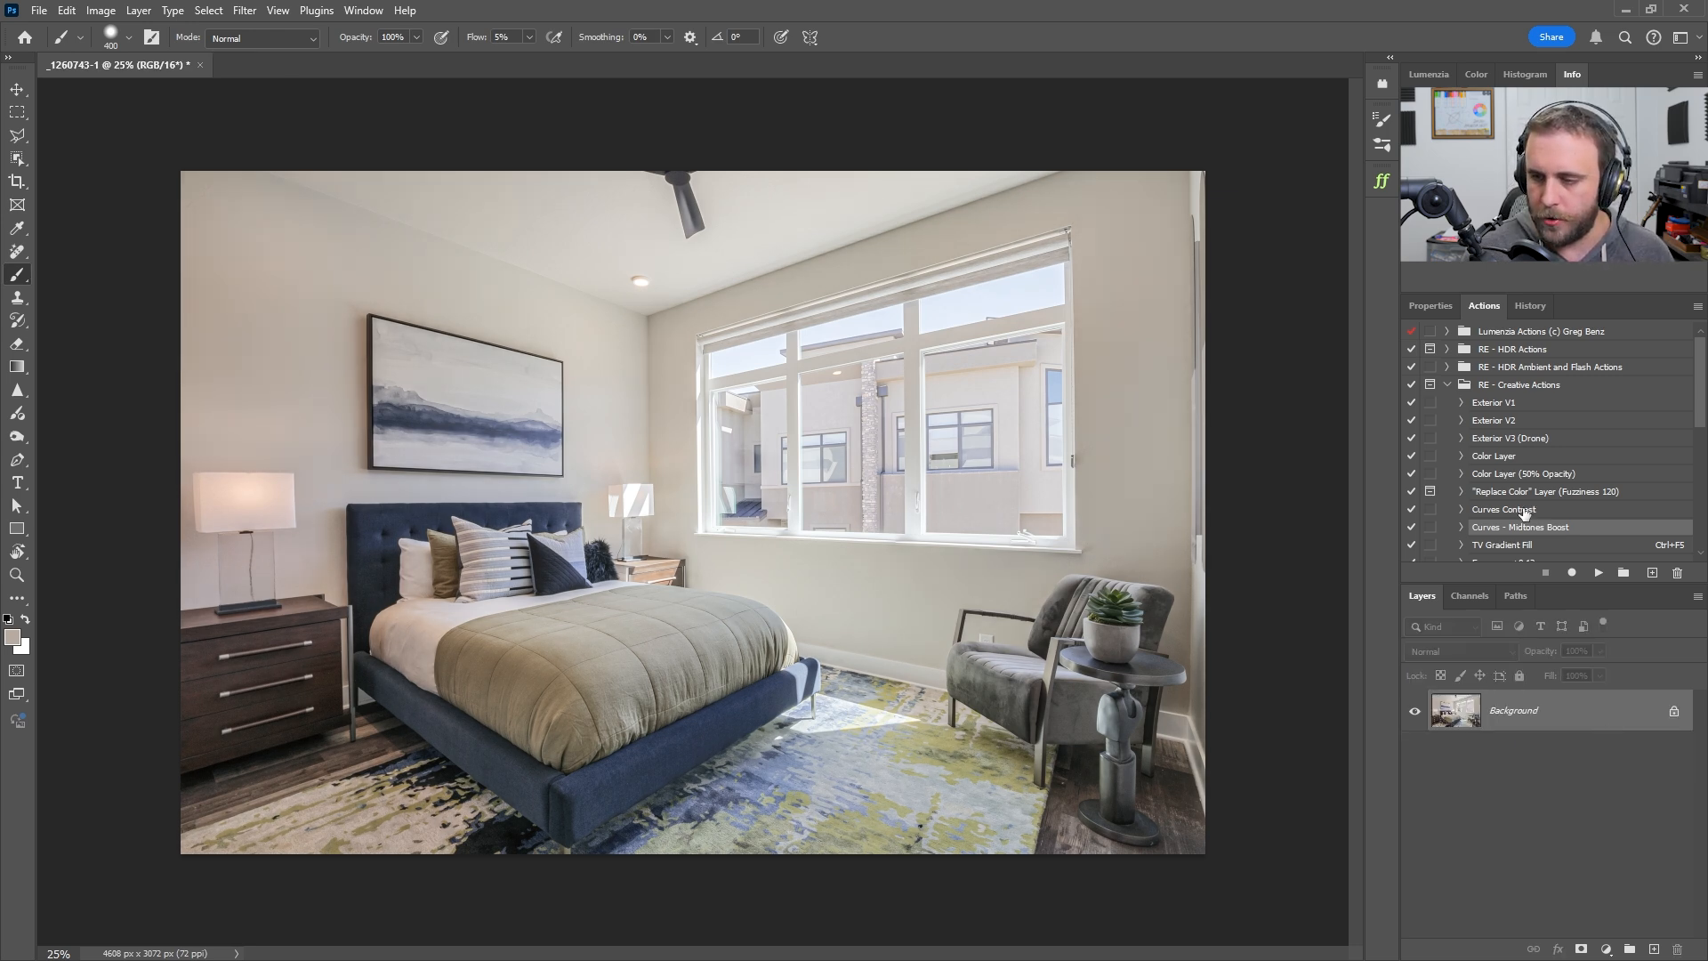
left_click(1522, 510)
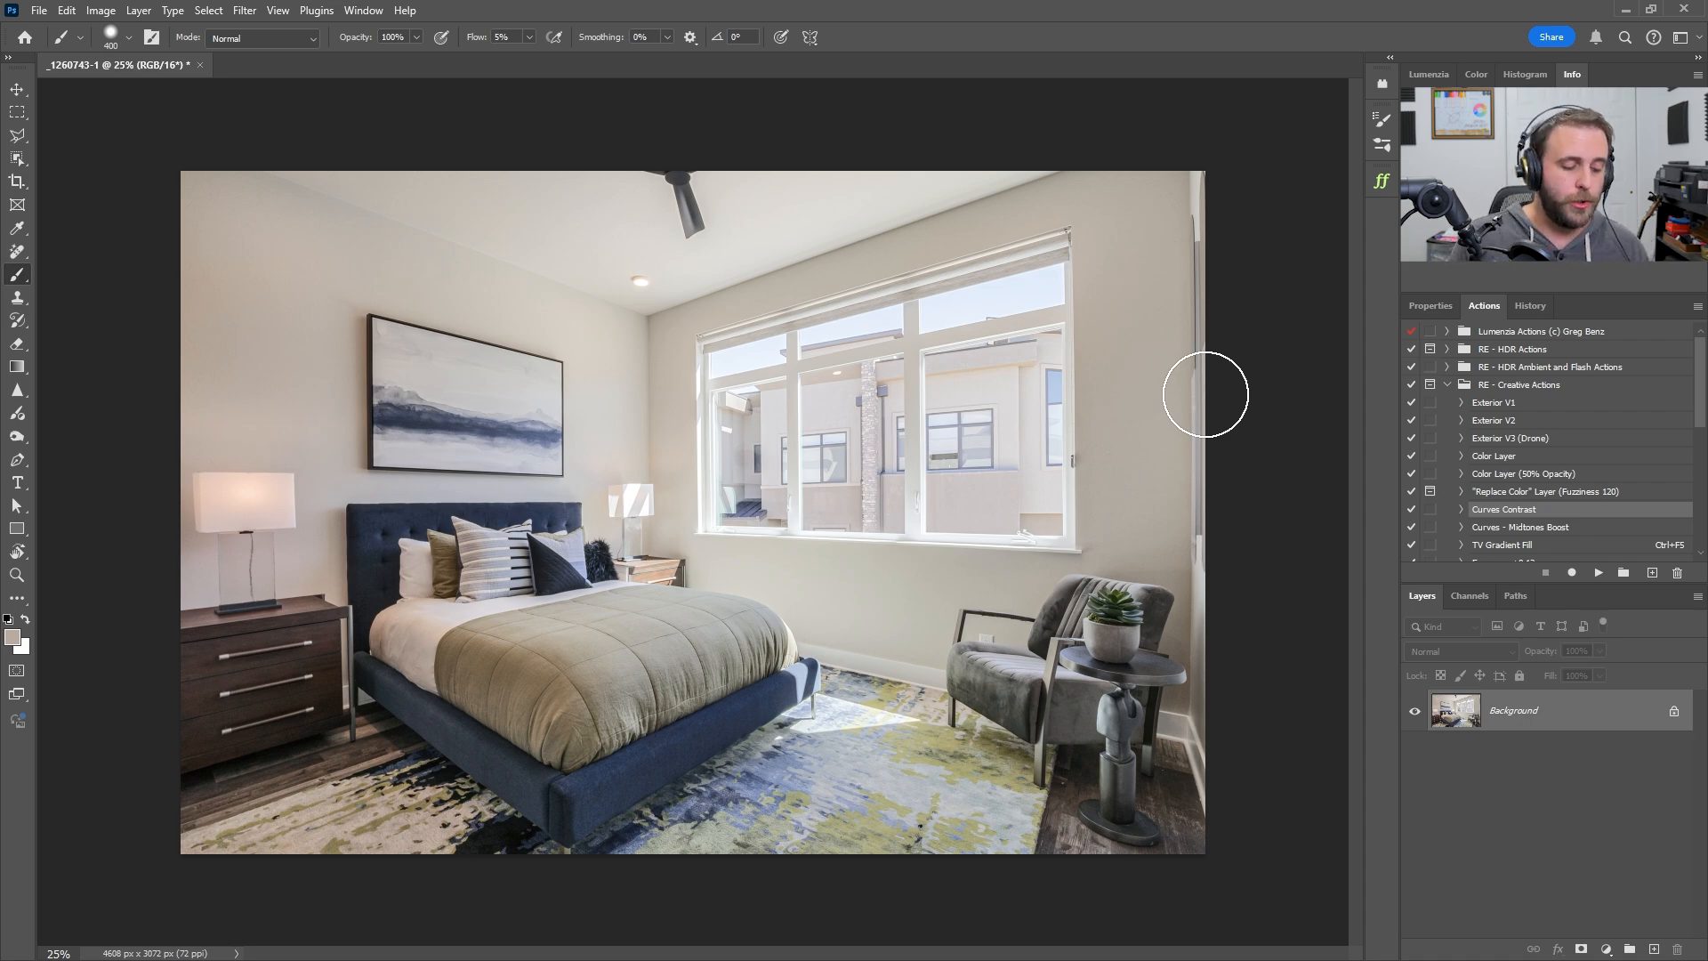
Increase the image's Saturation to 5 in Camera Raw and apply it
key("ctrl+shift+a")
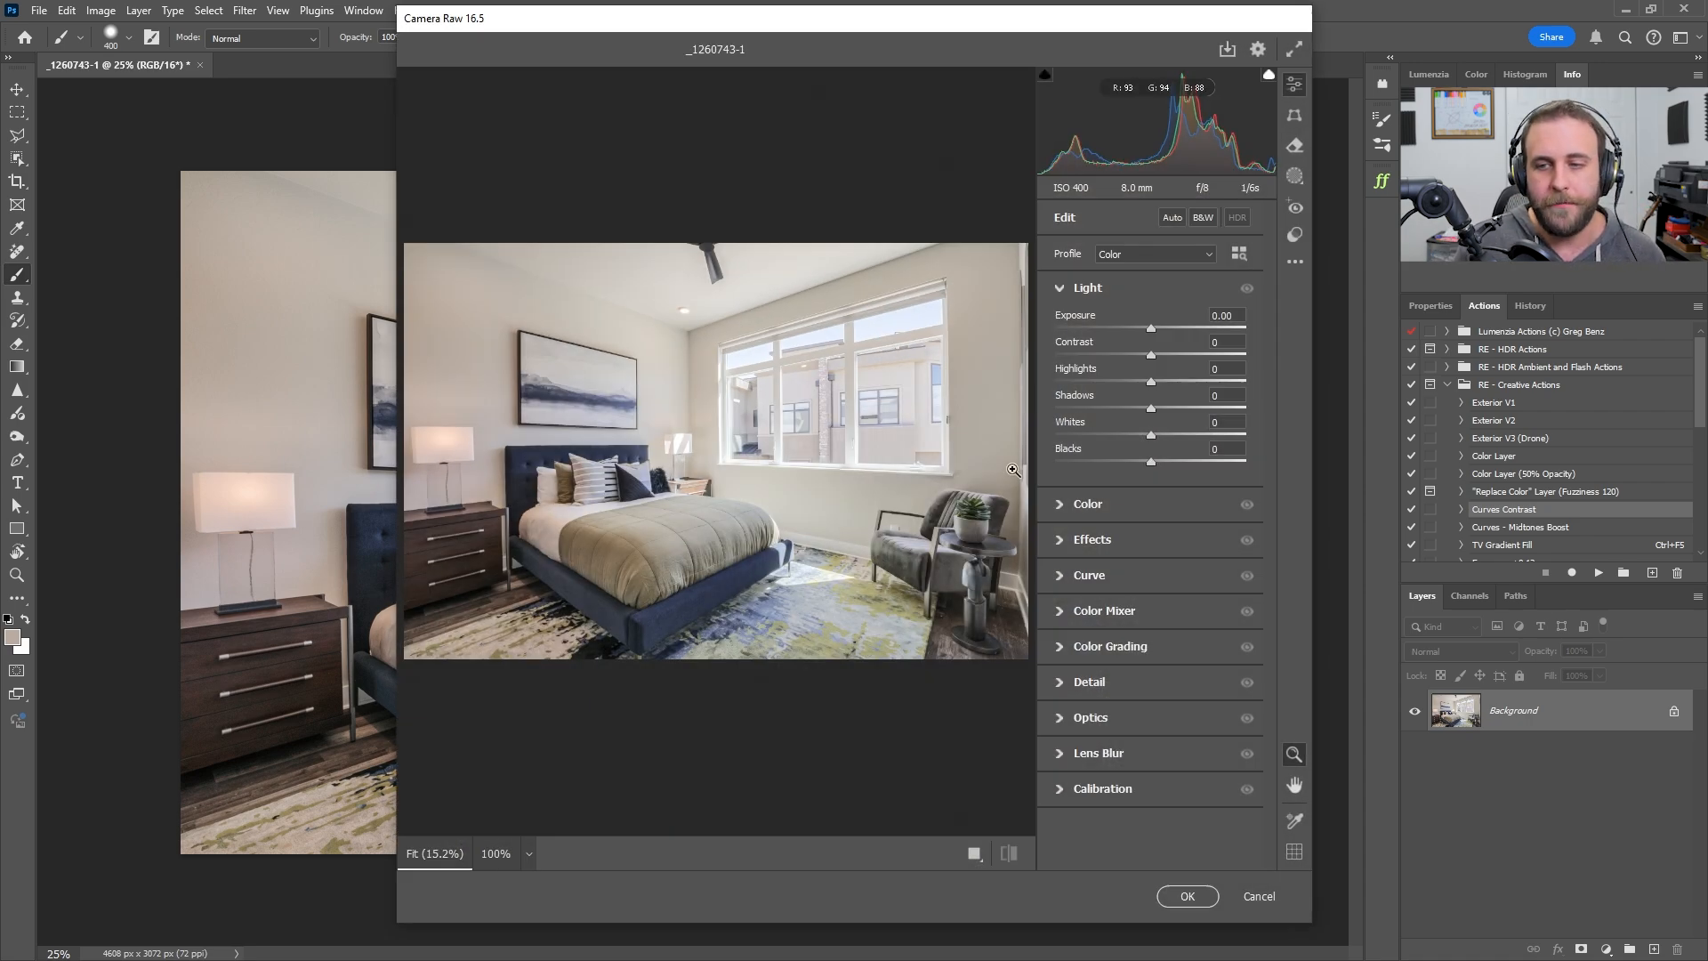
left_click(1092, 507)
left_click(1151, 473)
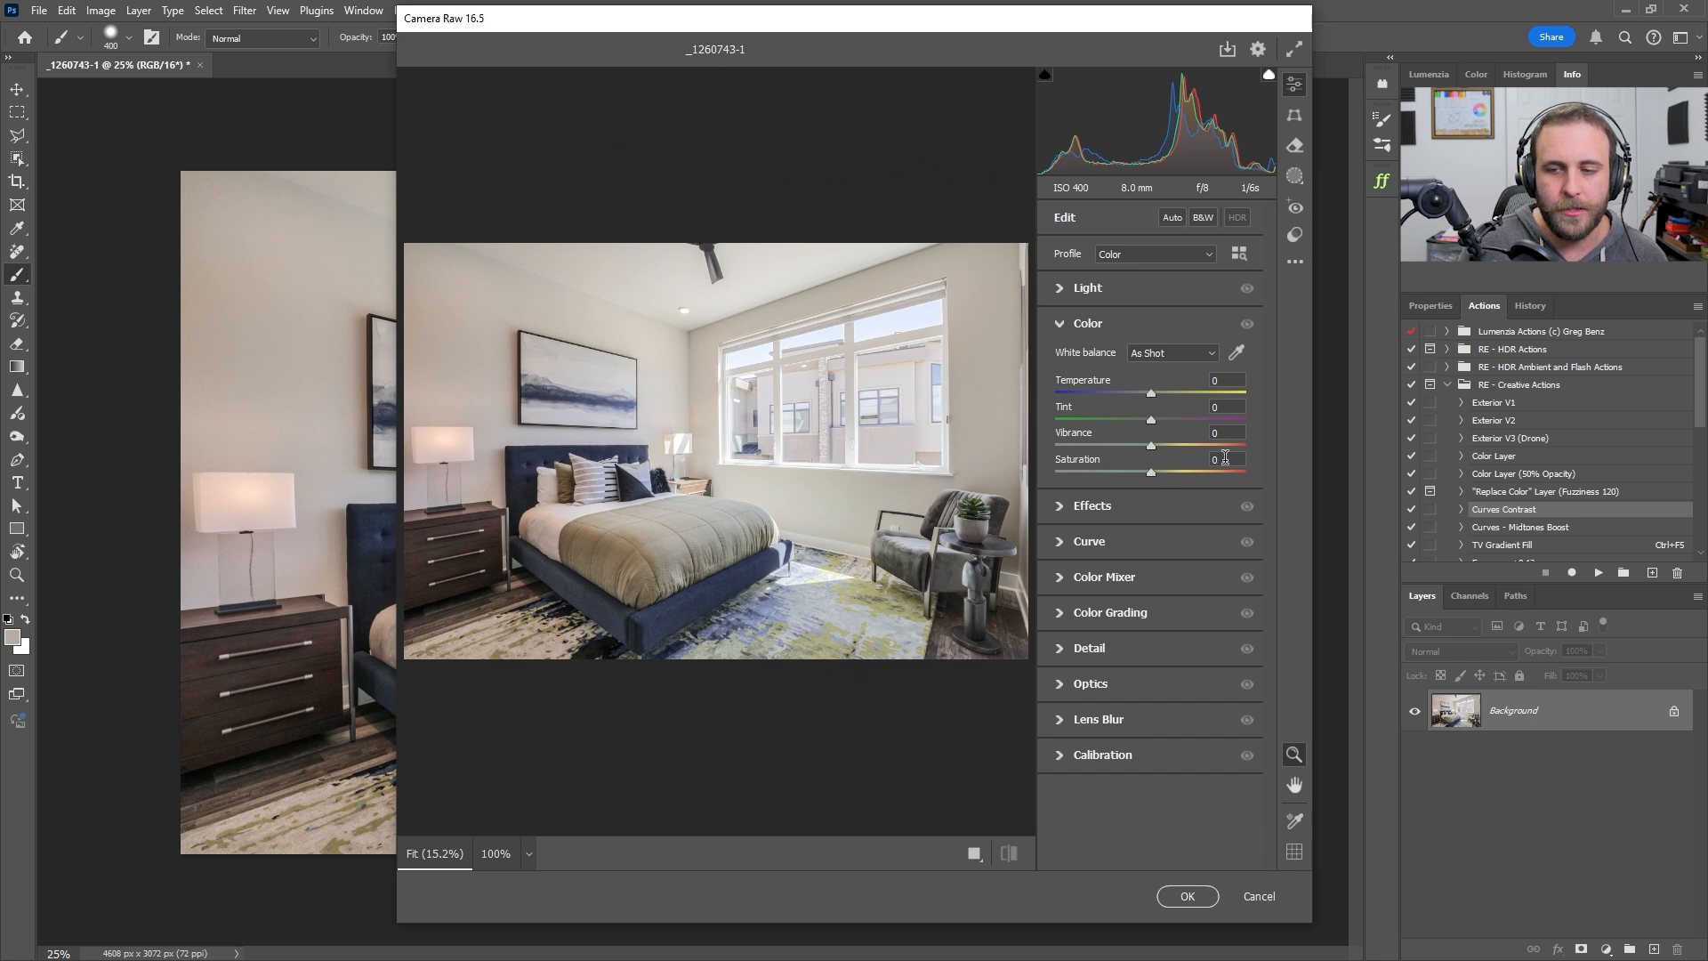
type("5")
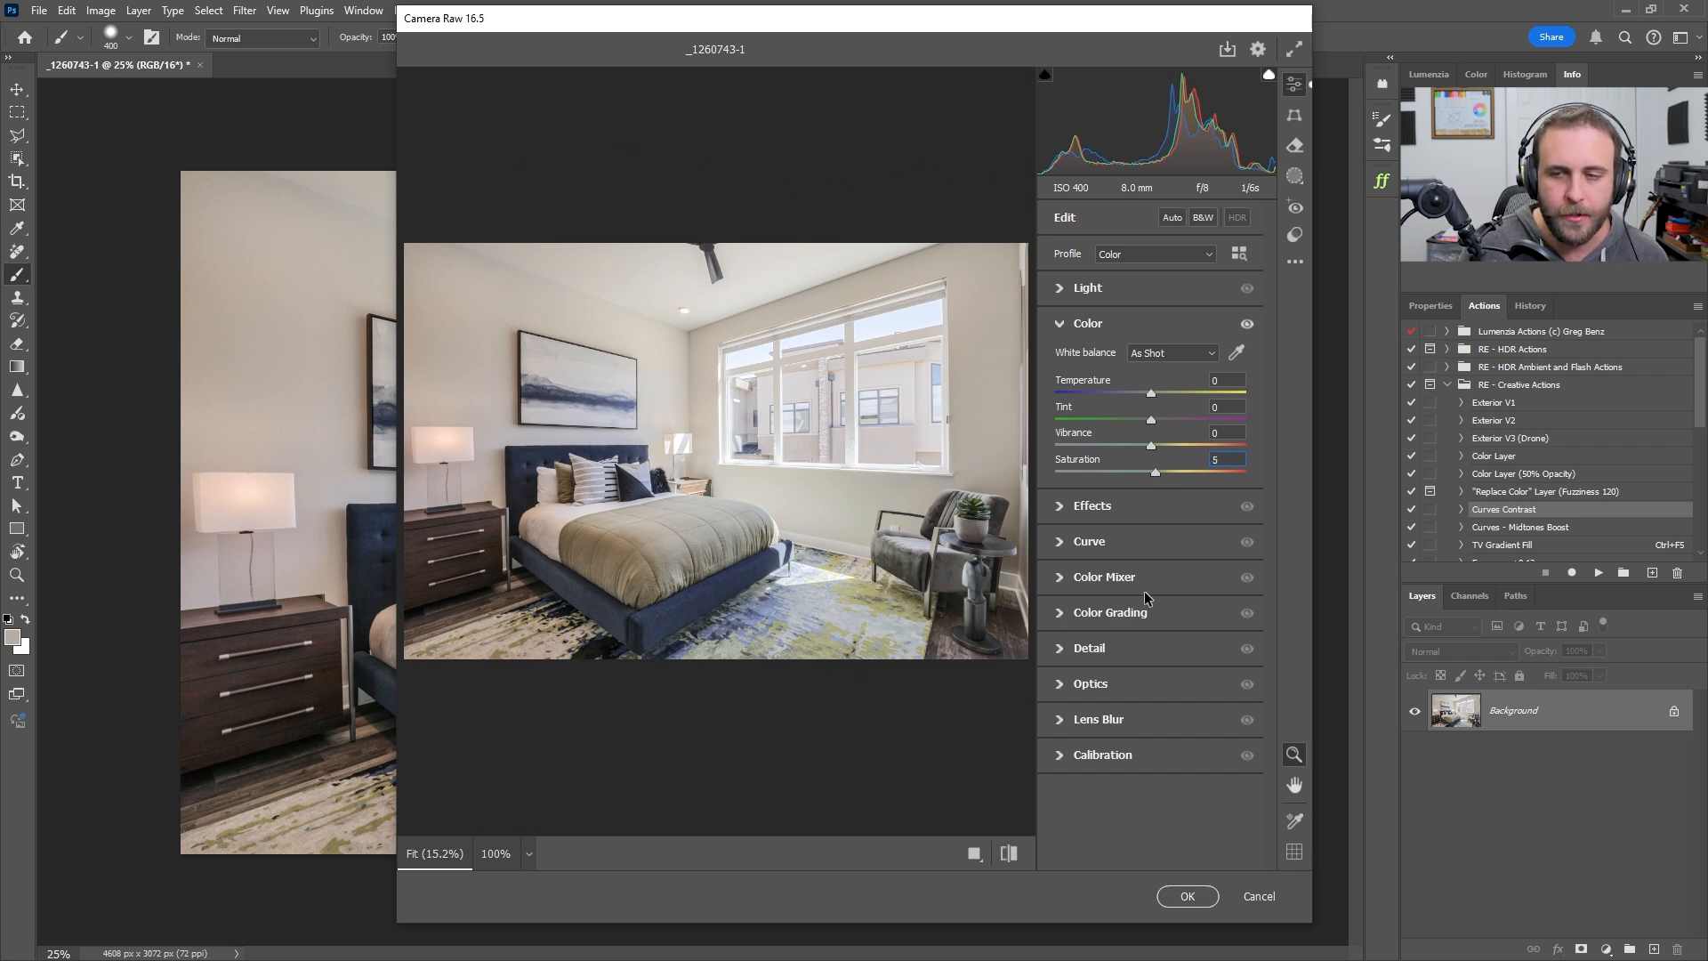
left_click(1187, 895)
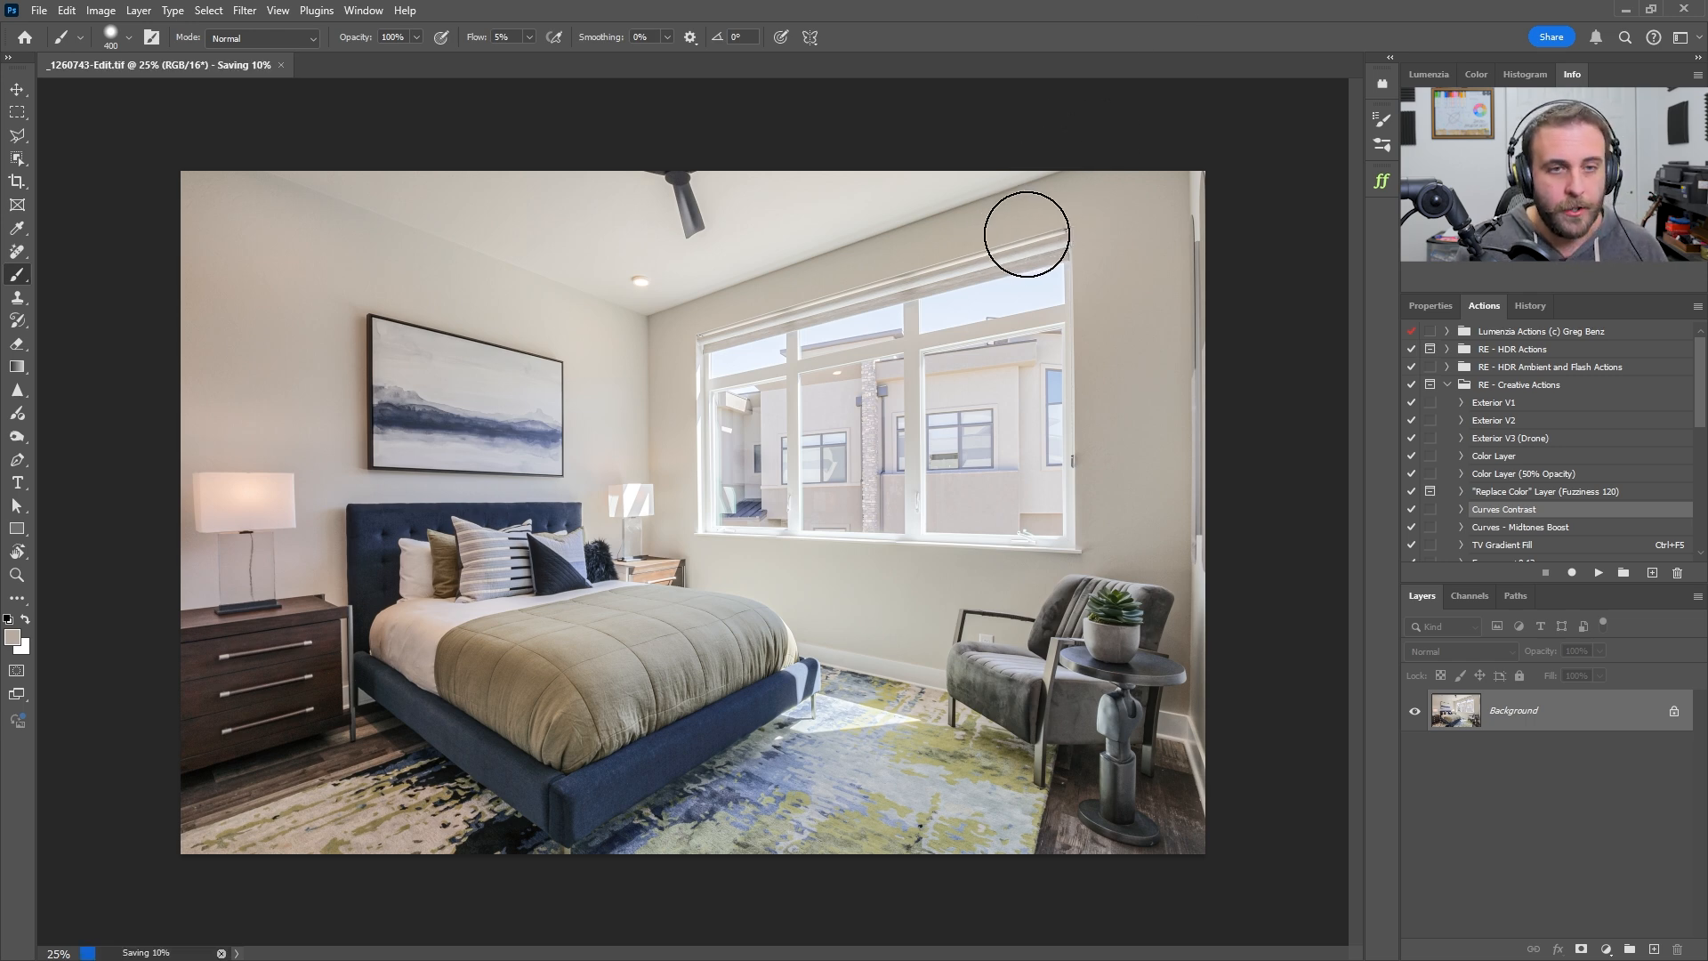
Close the saved _1260743-Edit.tif, return to Lightroom Classic and flag the edited photo as a pick
key("ctrl+w")
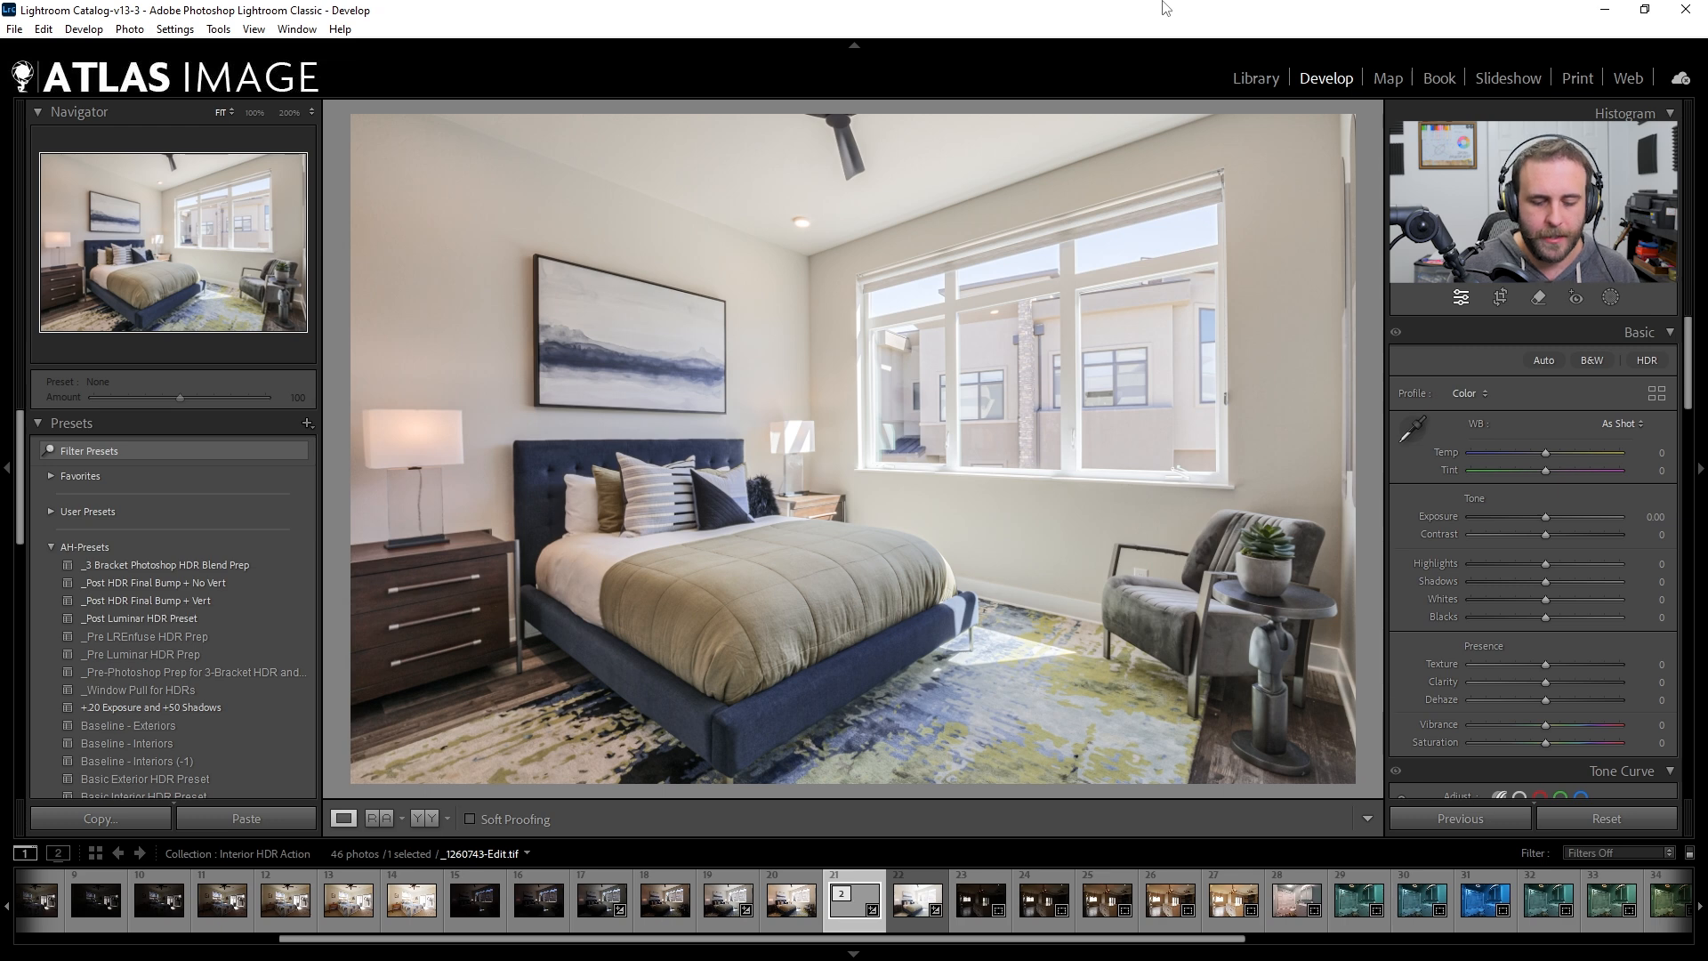
key("p")
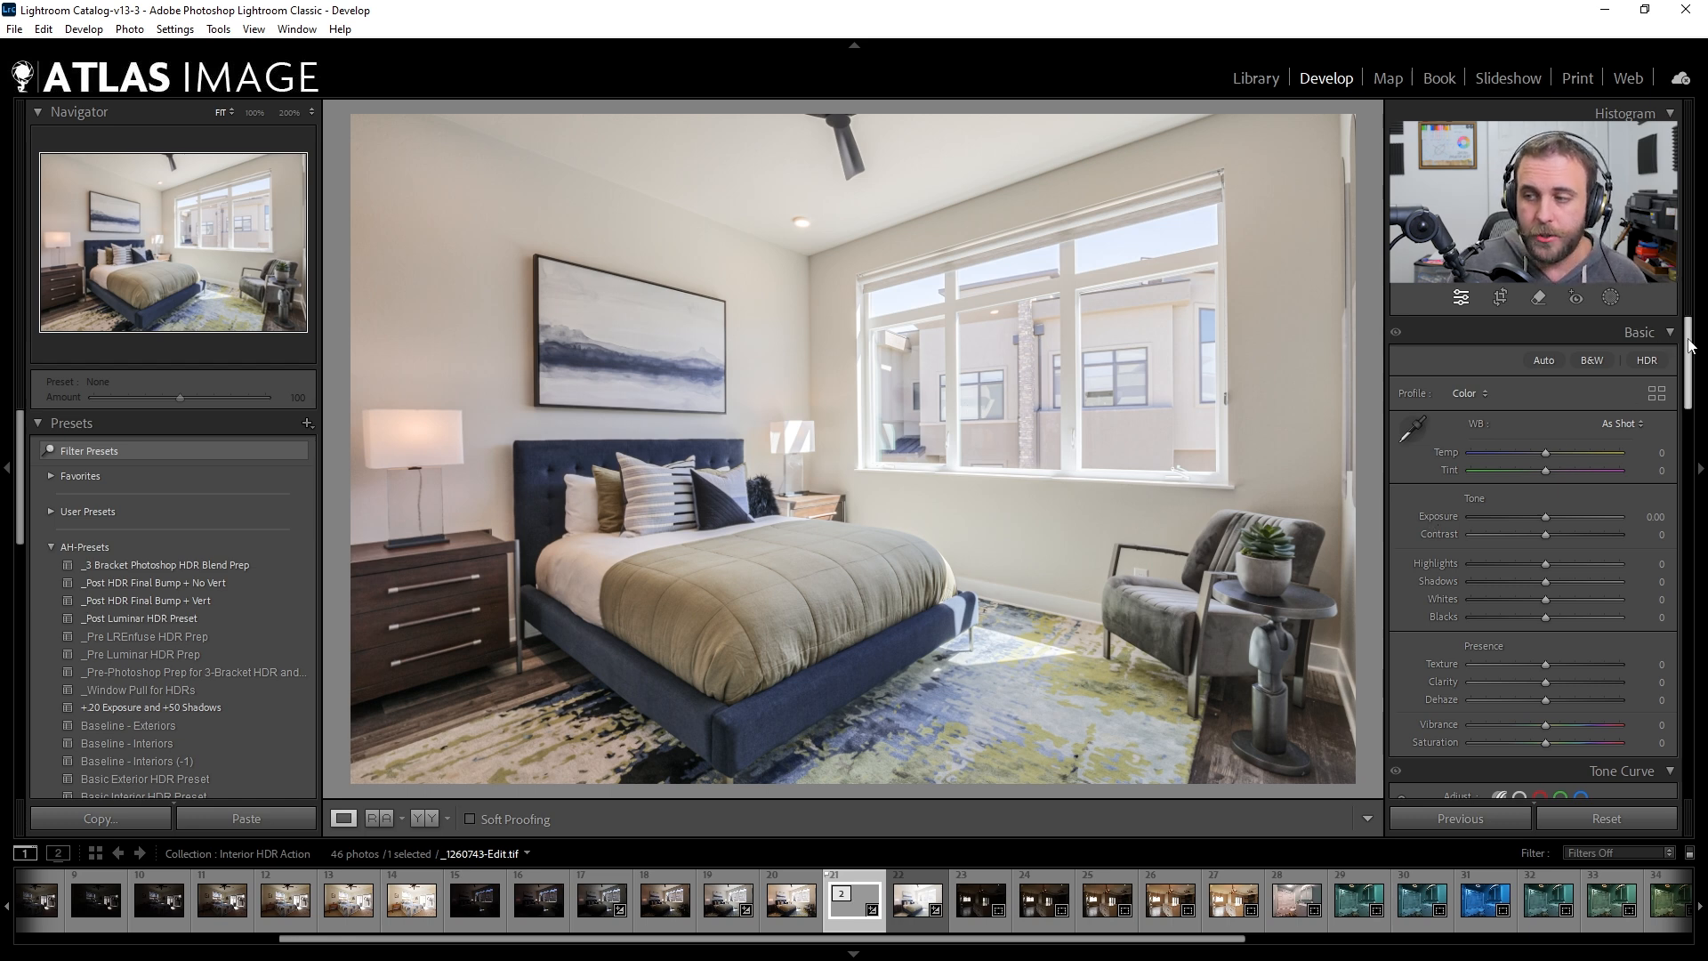
Straighten the edited bedroom photo's verticals with the Vertical Upright correction and constrain the crop
left_click_drag(1687, 348, 1701, 743)
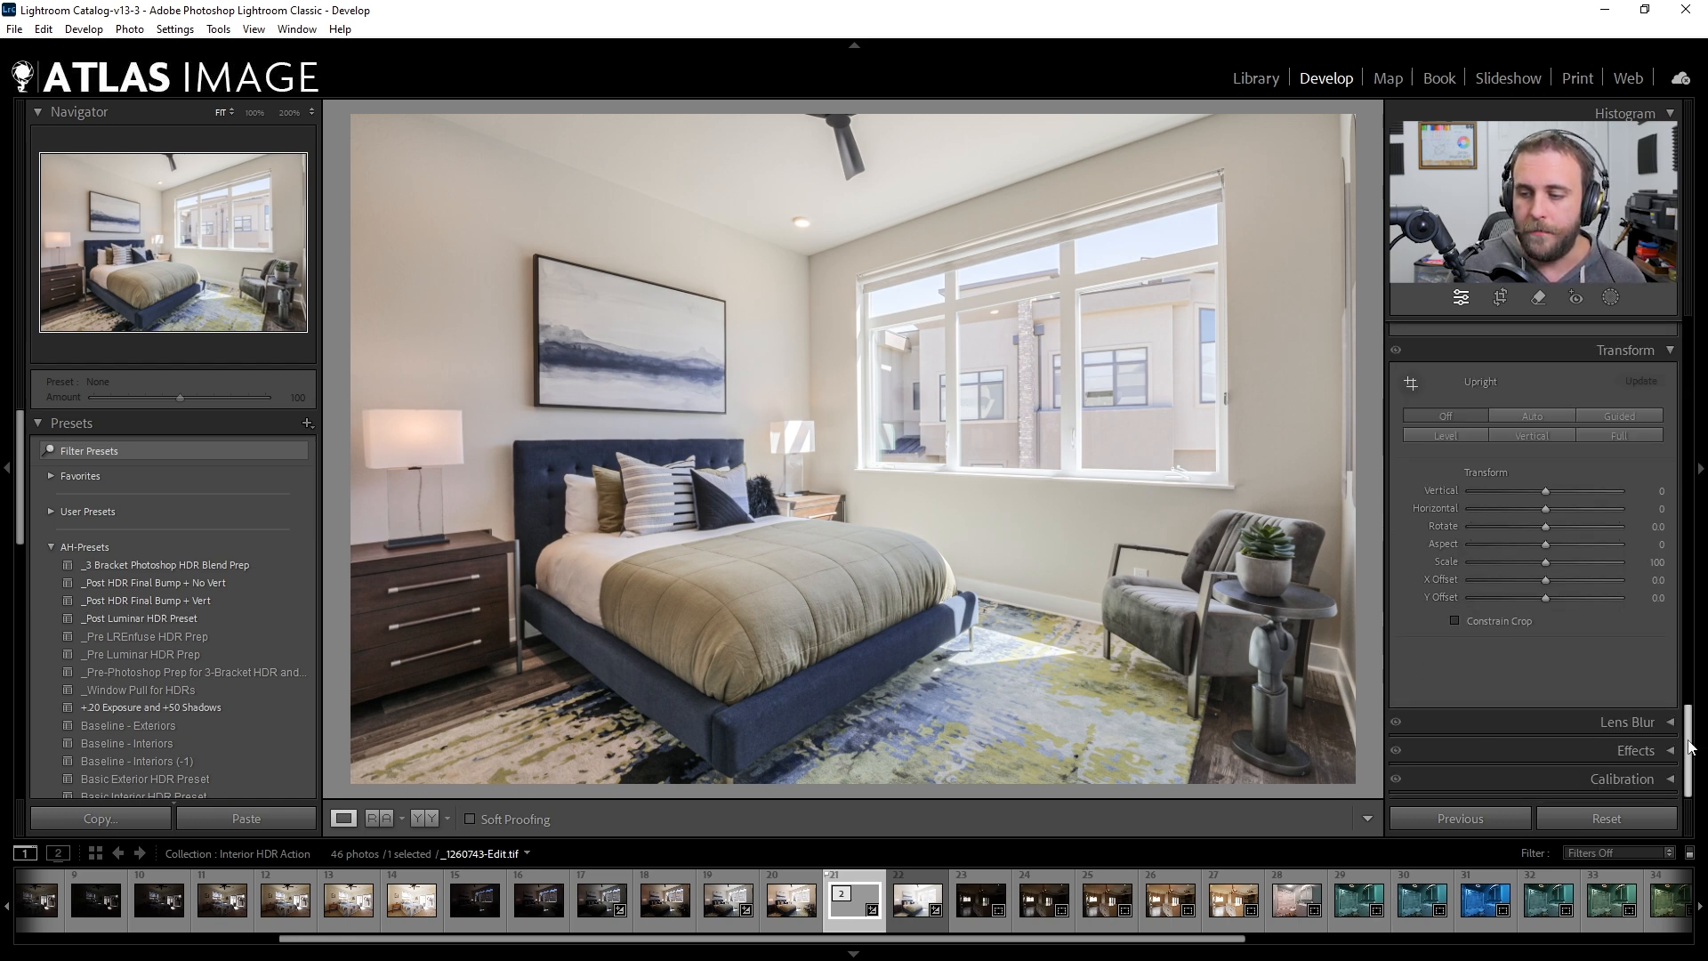
left_click(1548, 435)
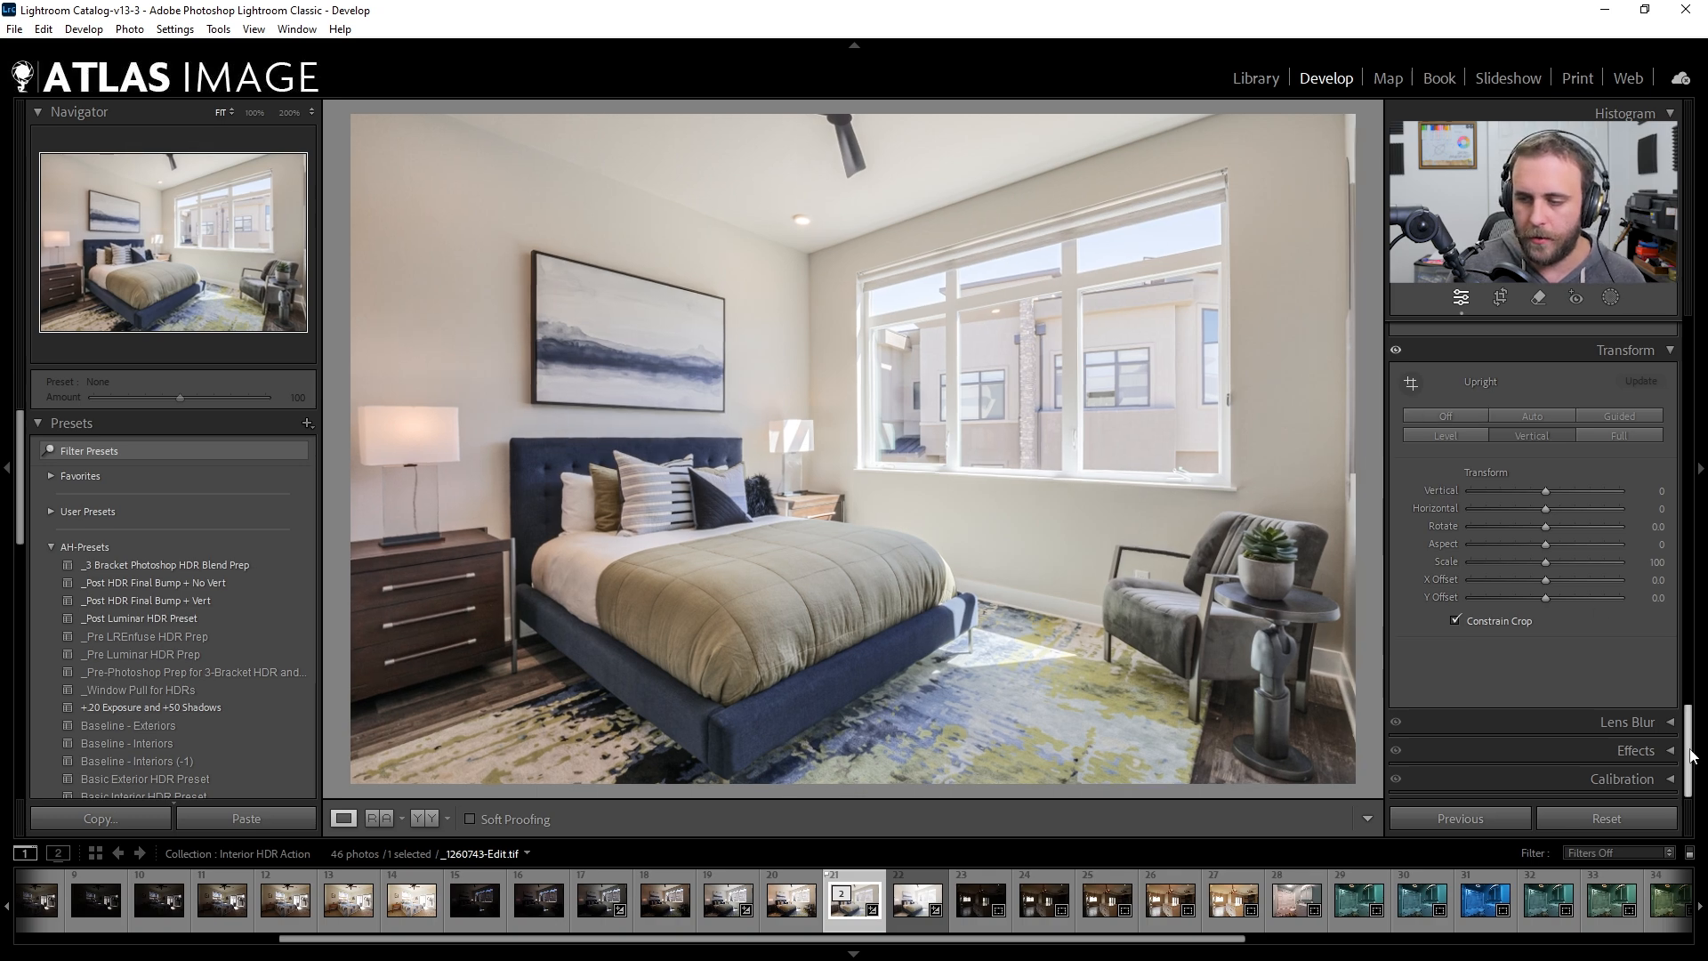
left_click_drag(1687, 752, 1687, 360)
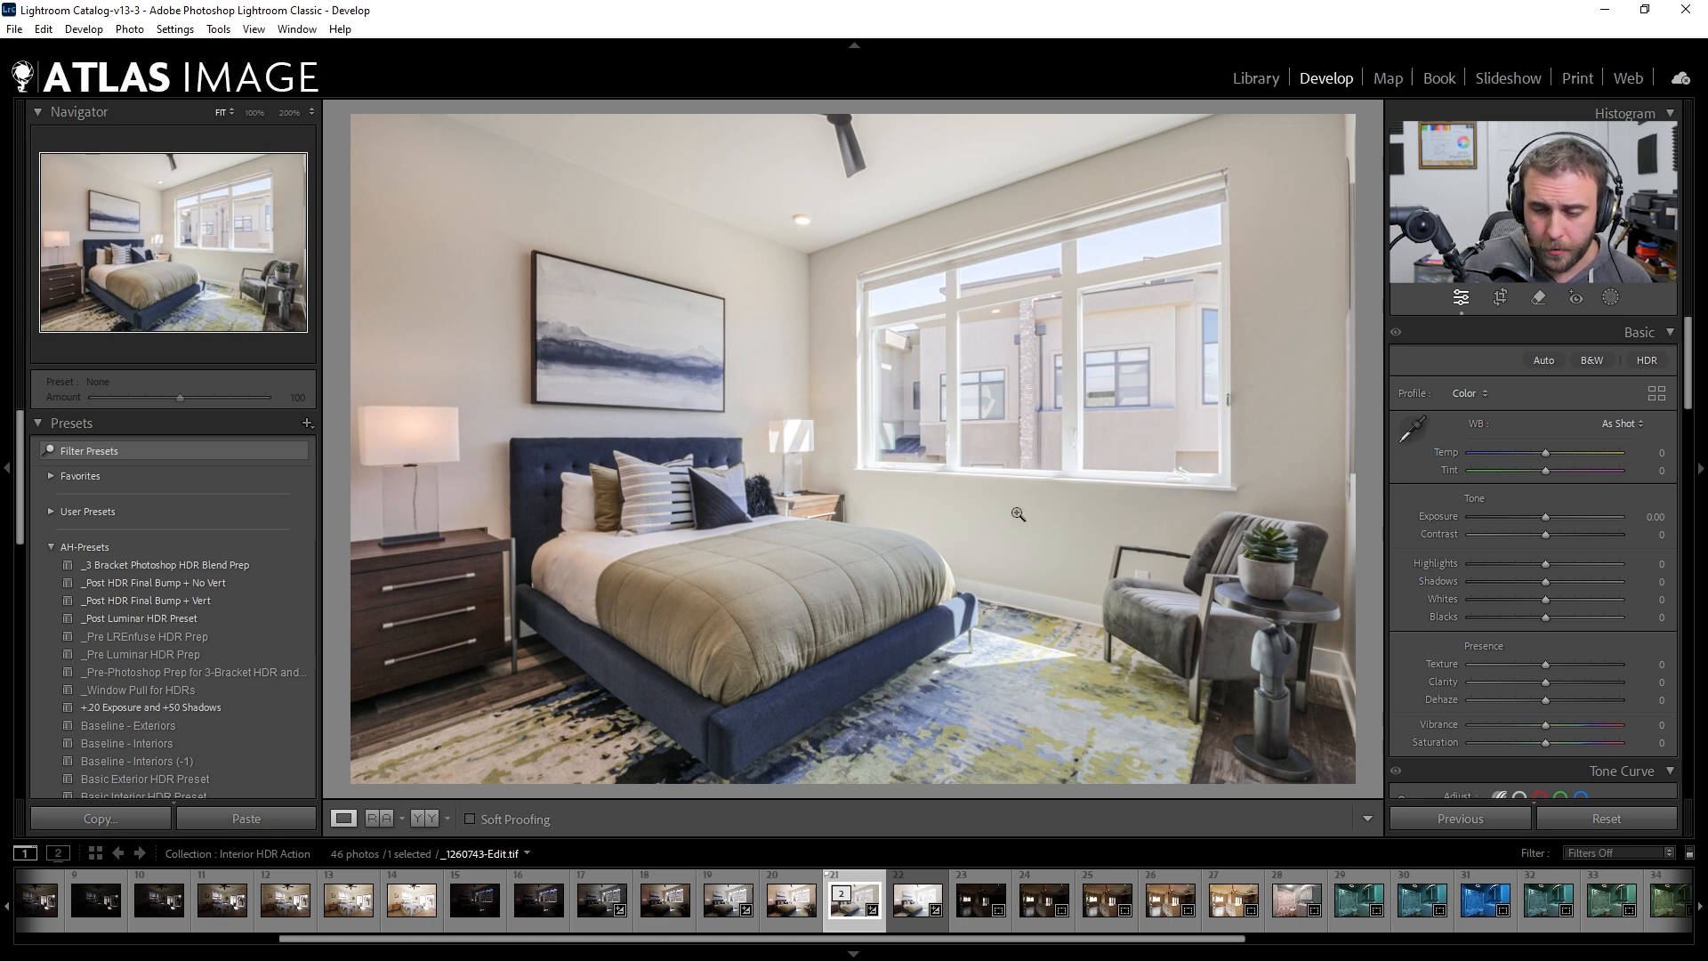
Find the bracketed series of the bedroom with the patchwork quilt and select its first exposure, P1370018.RW2
left_click(978, 882)
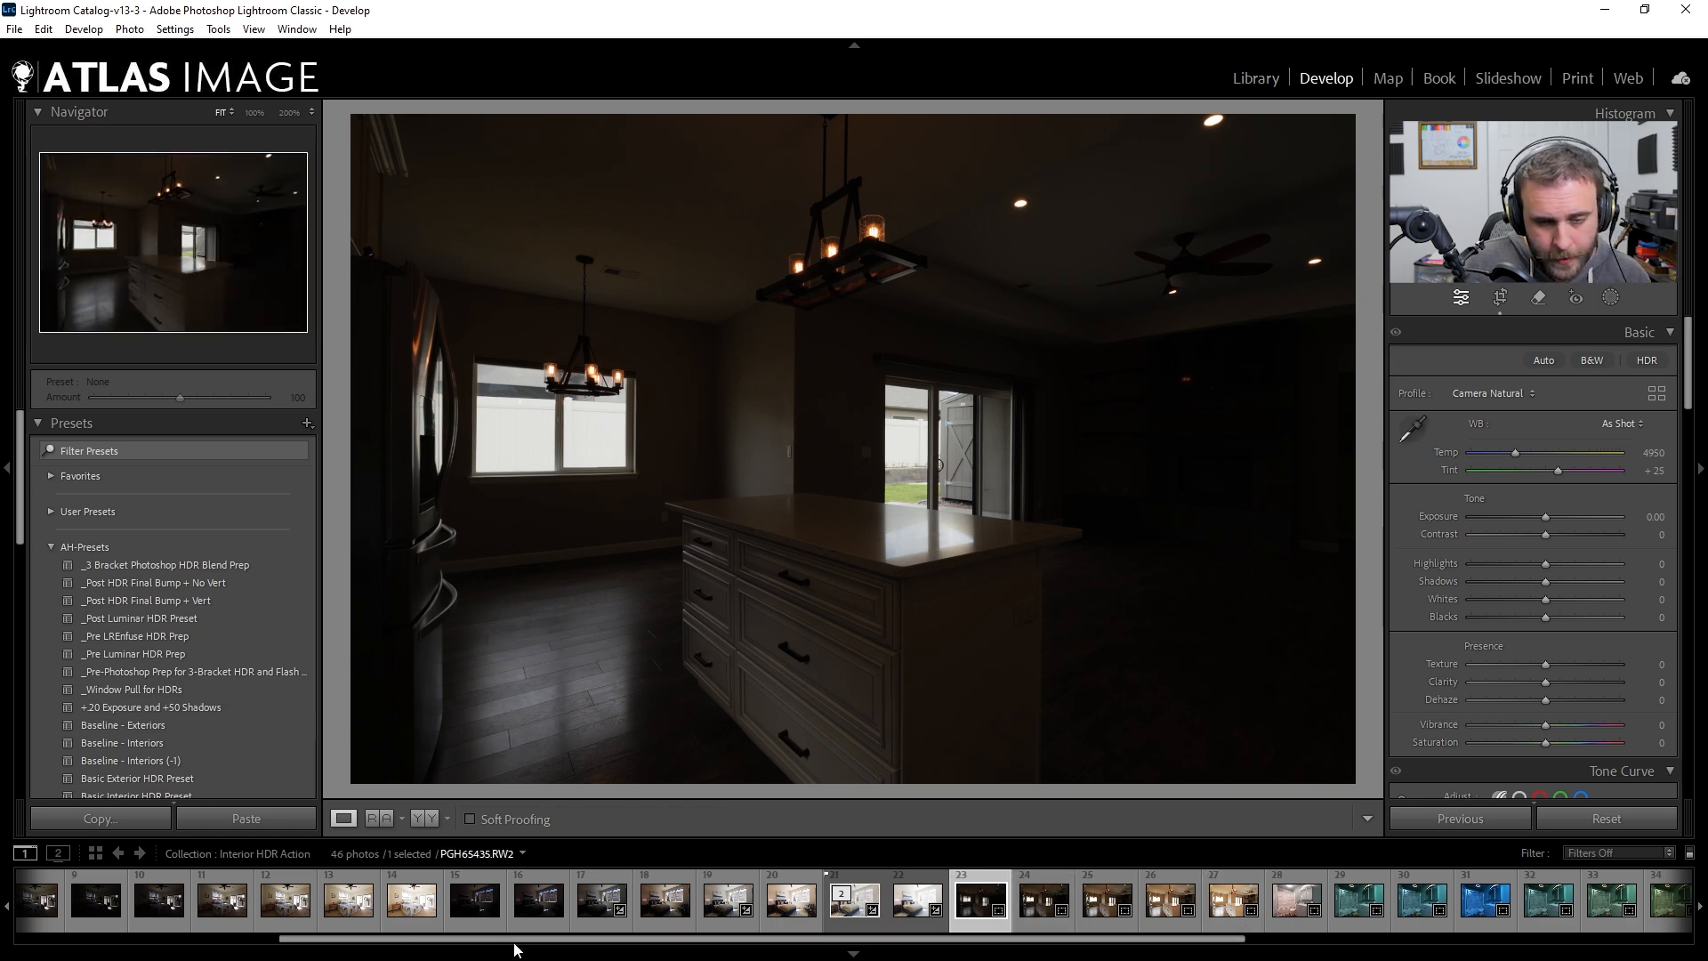
left_click_drag(522, 946, 347, 950)
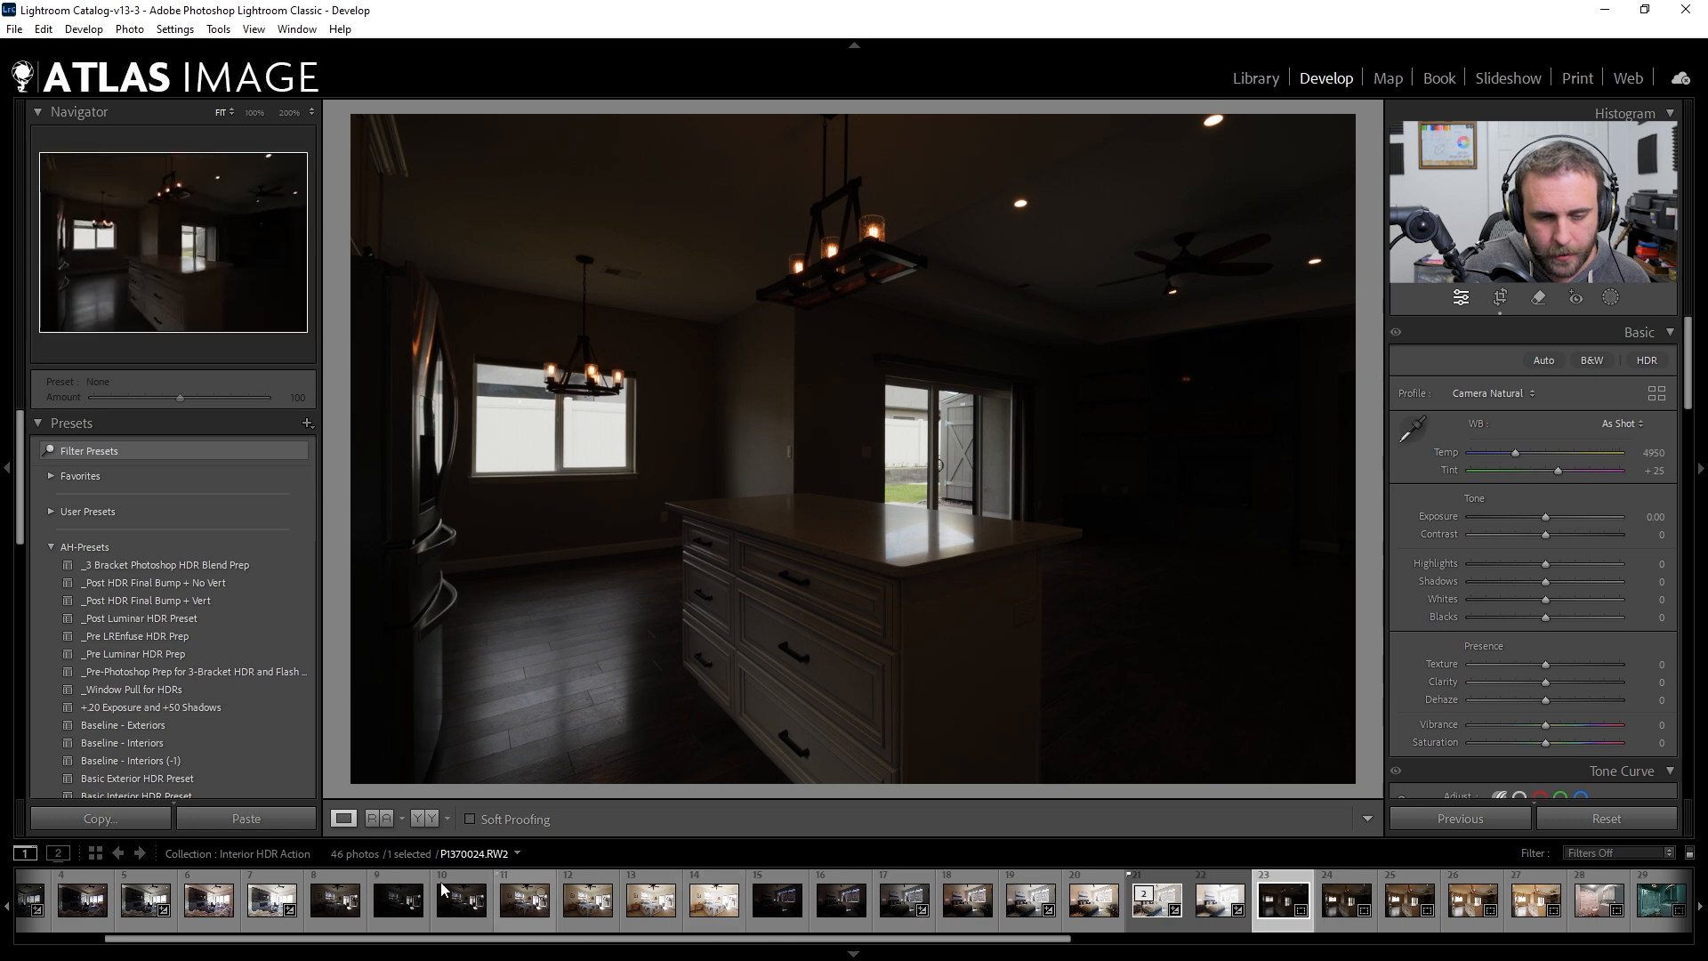
left_click(525, 900)
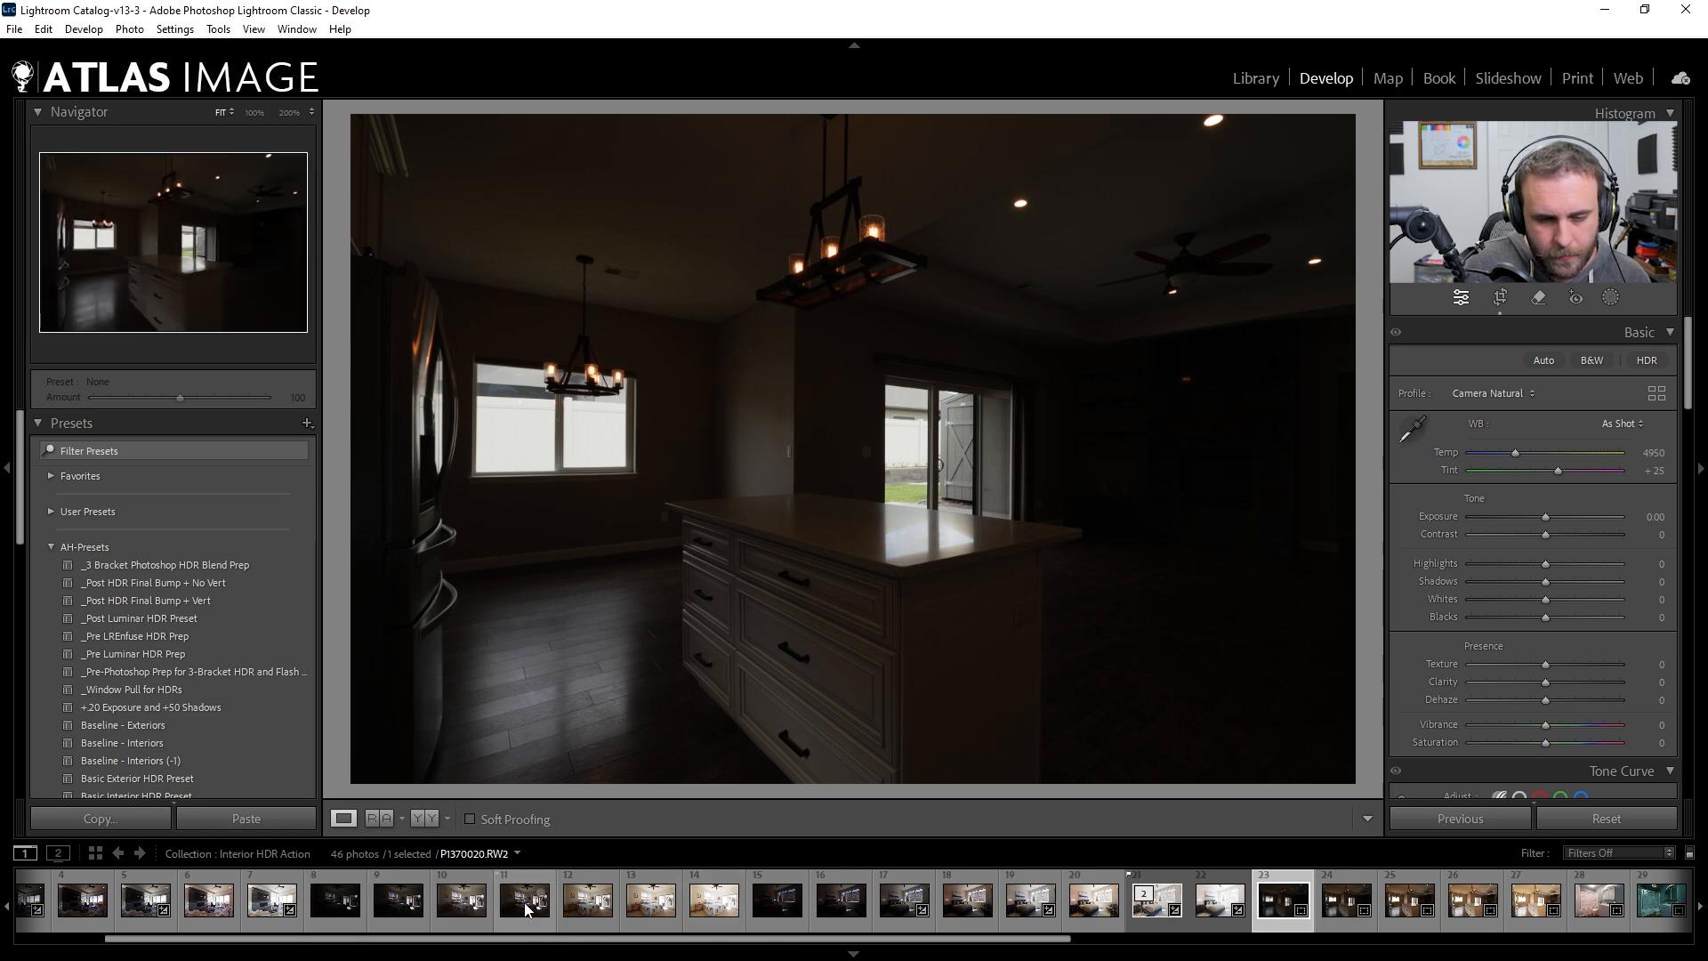
left_click(598, 900)
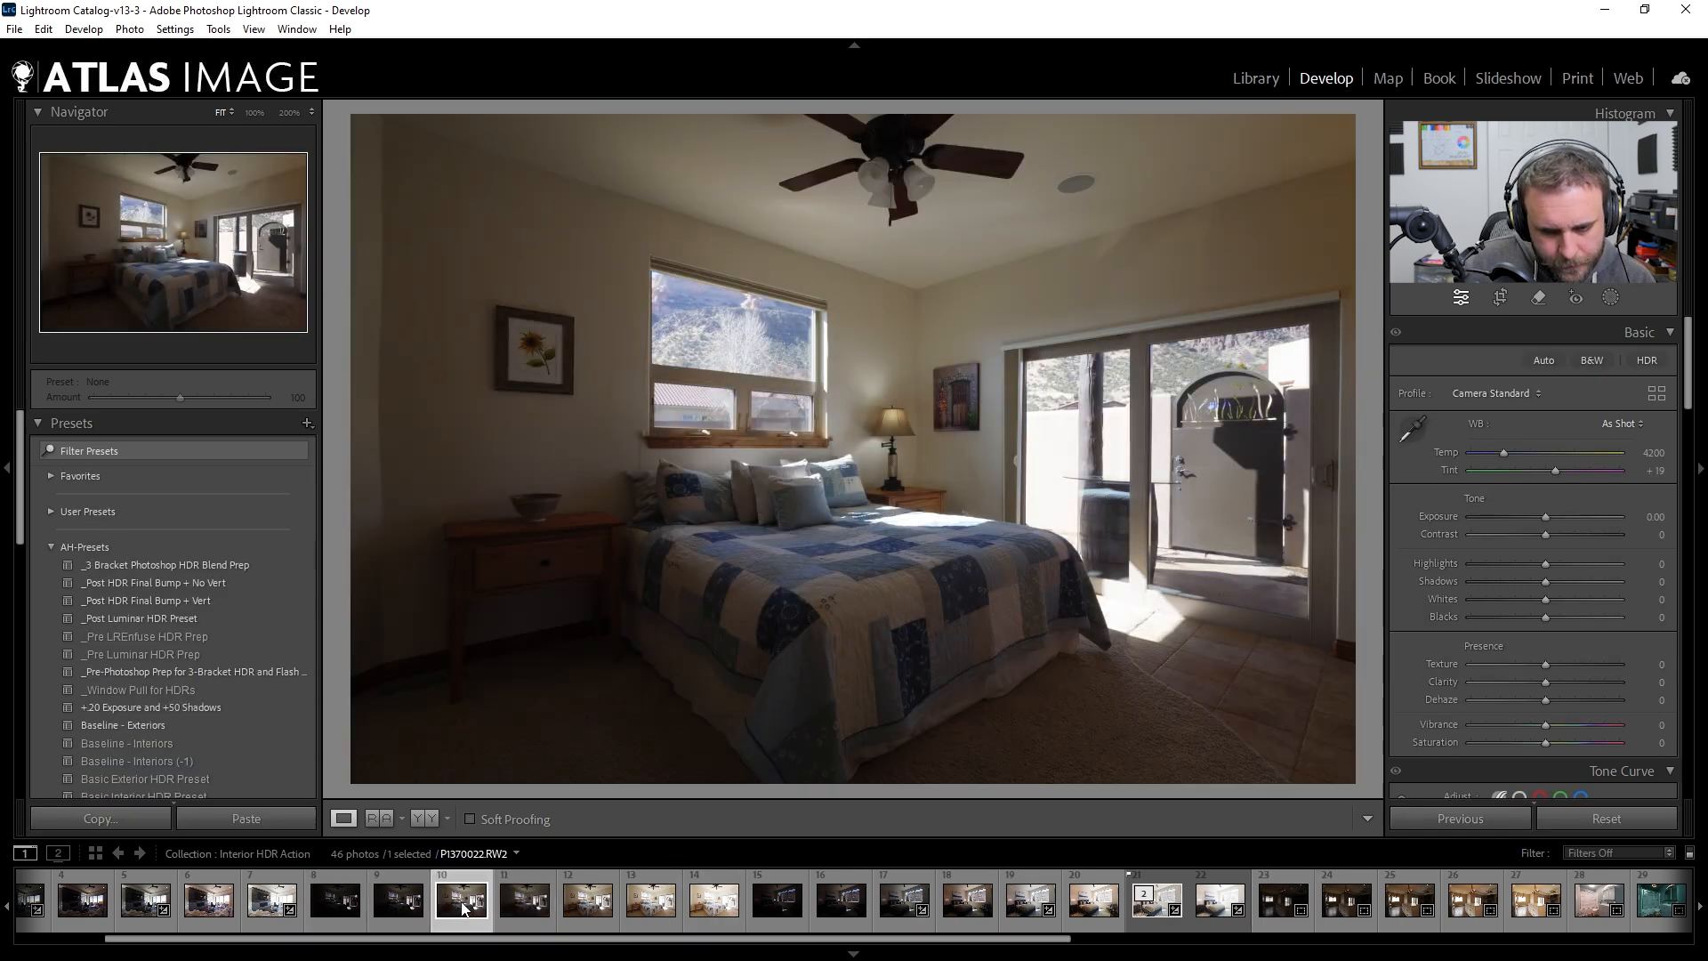
scroll(597, 900, "up", 3)
left_click(489, 900)
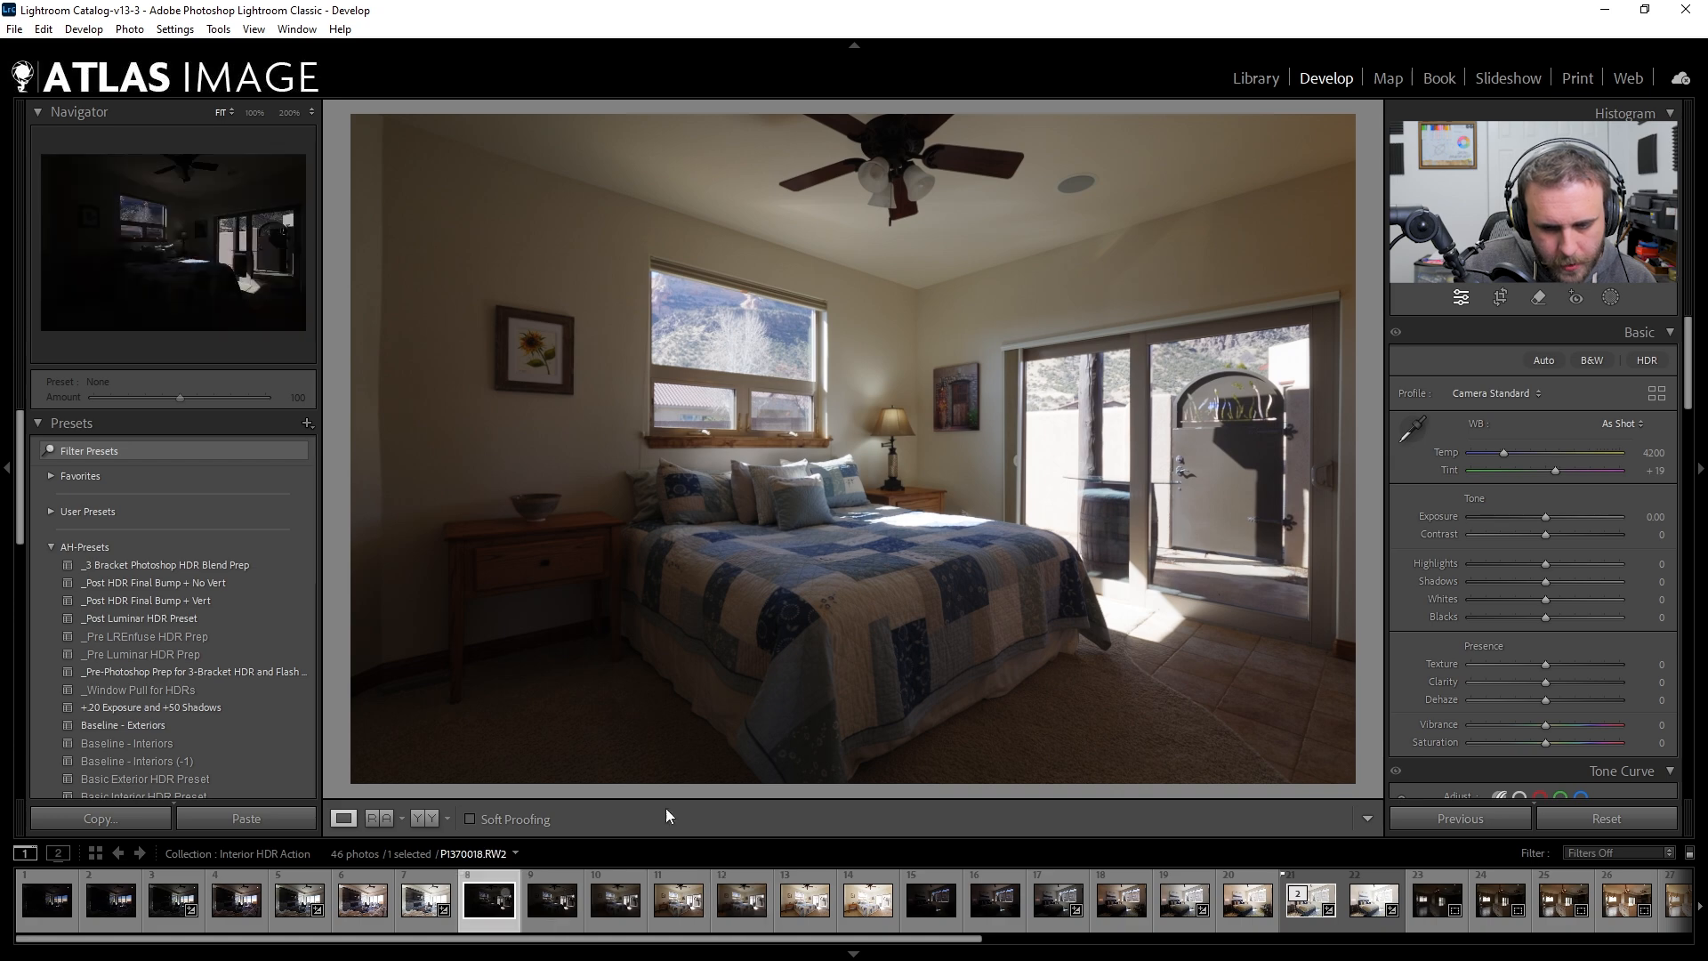
Step through the quilt bedroom's bracketed exposures up to P1370024.RW2 to judge their brightness
key("Right")
key("Right")
key("Right")
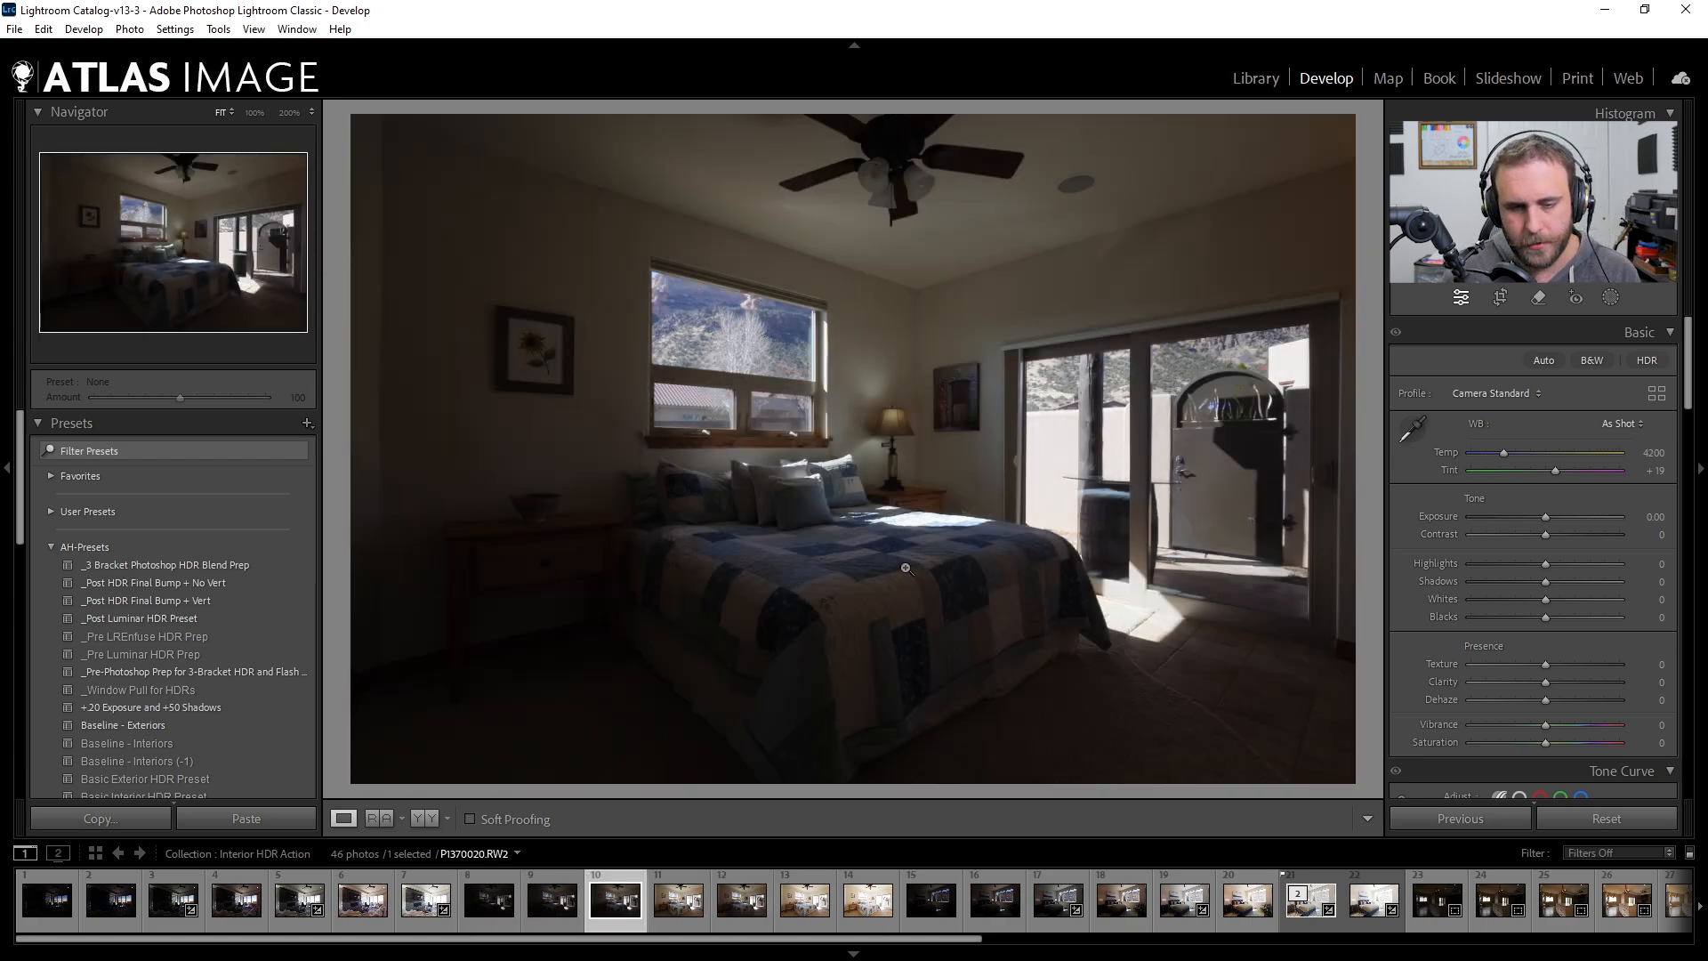
key("Right")
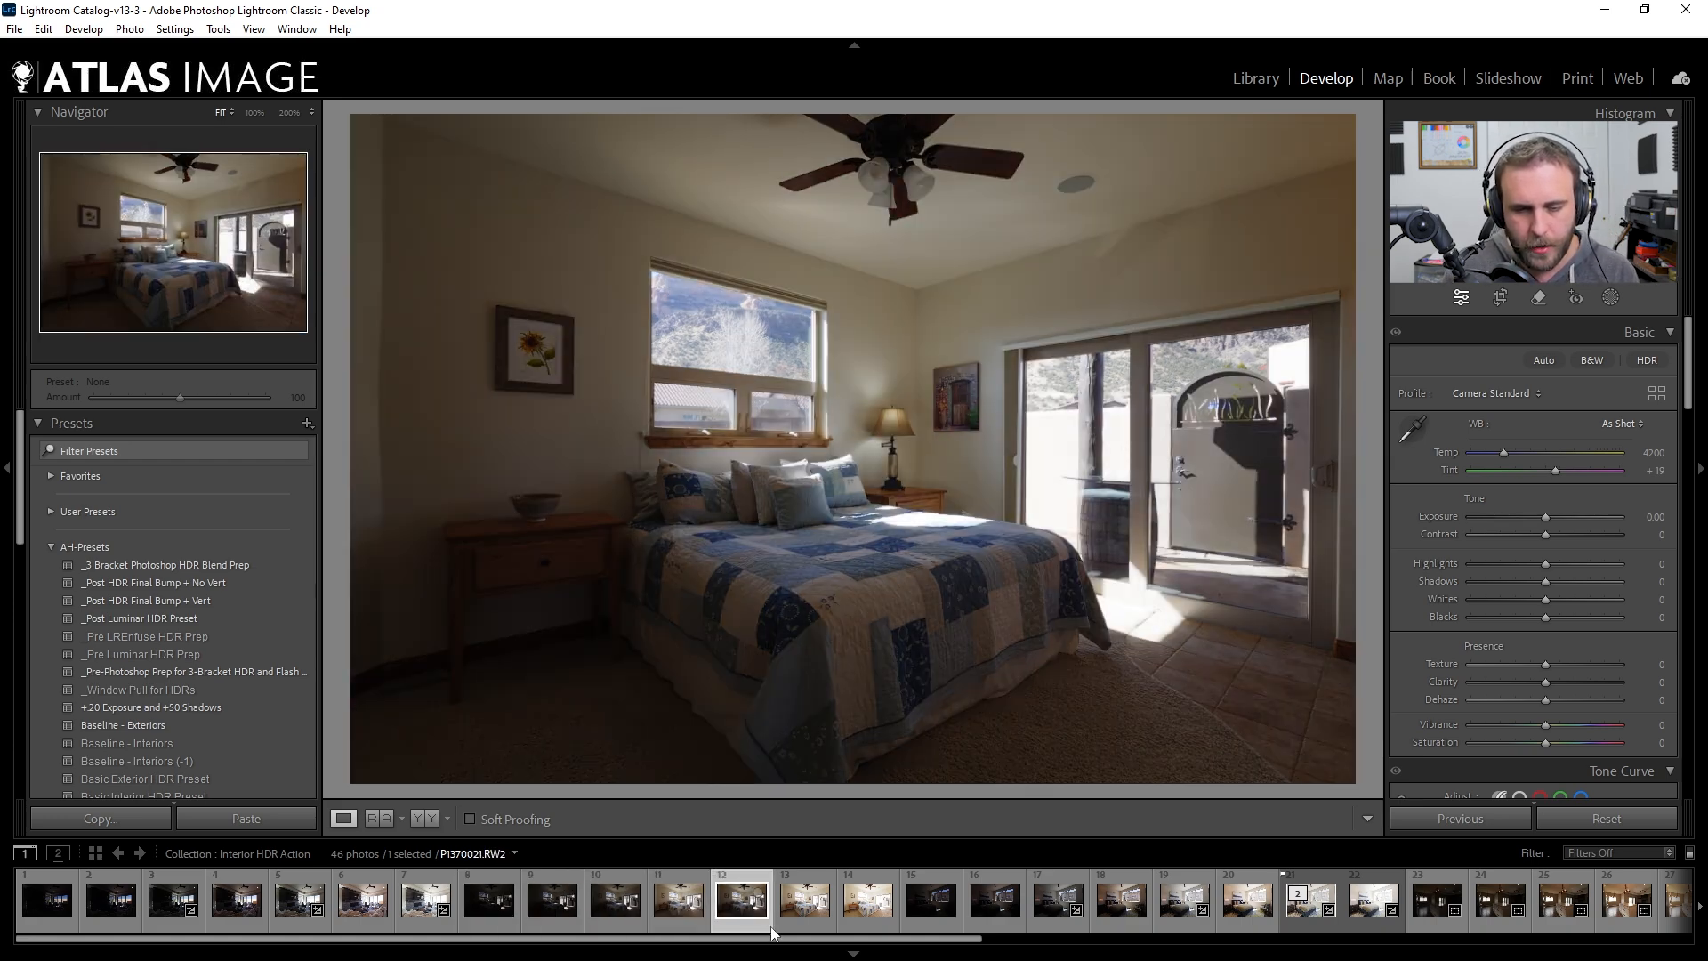
left_click_drag(775, 929, 723, 931)
key("Right")
key("Right")
key("Right")
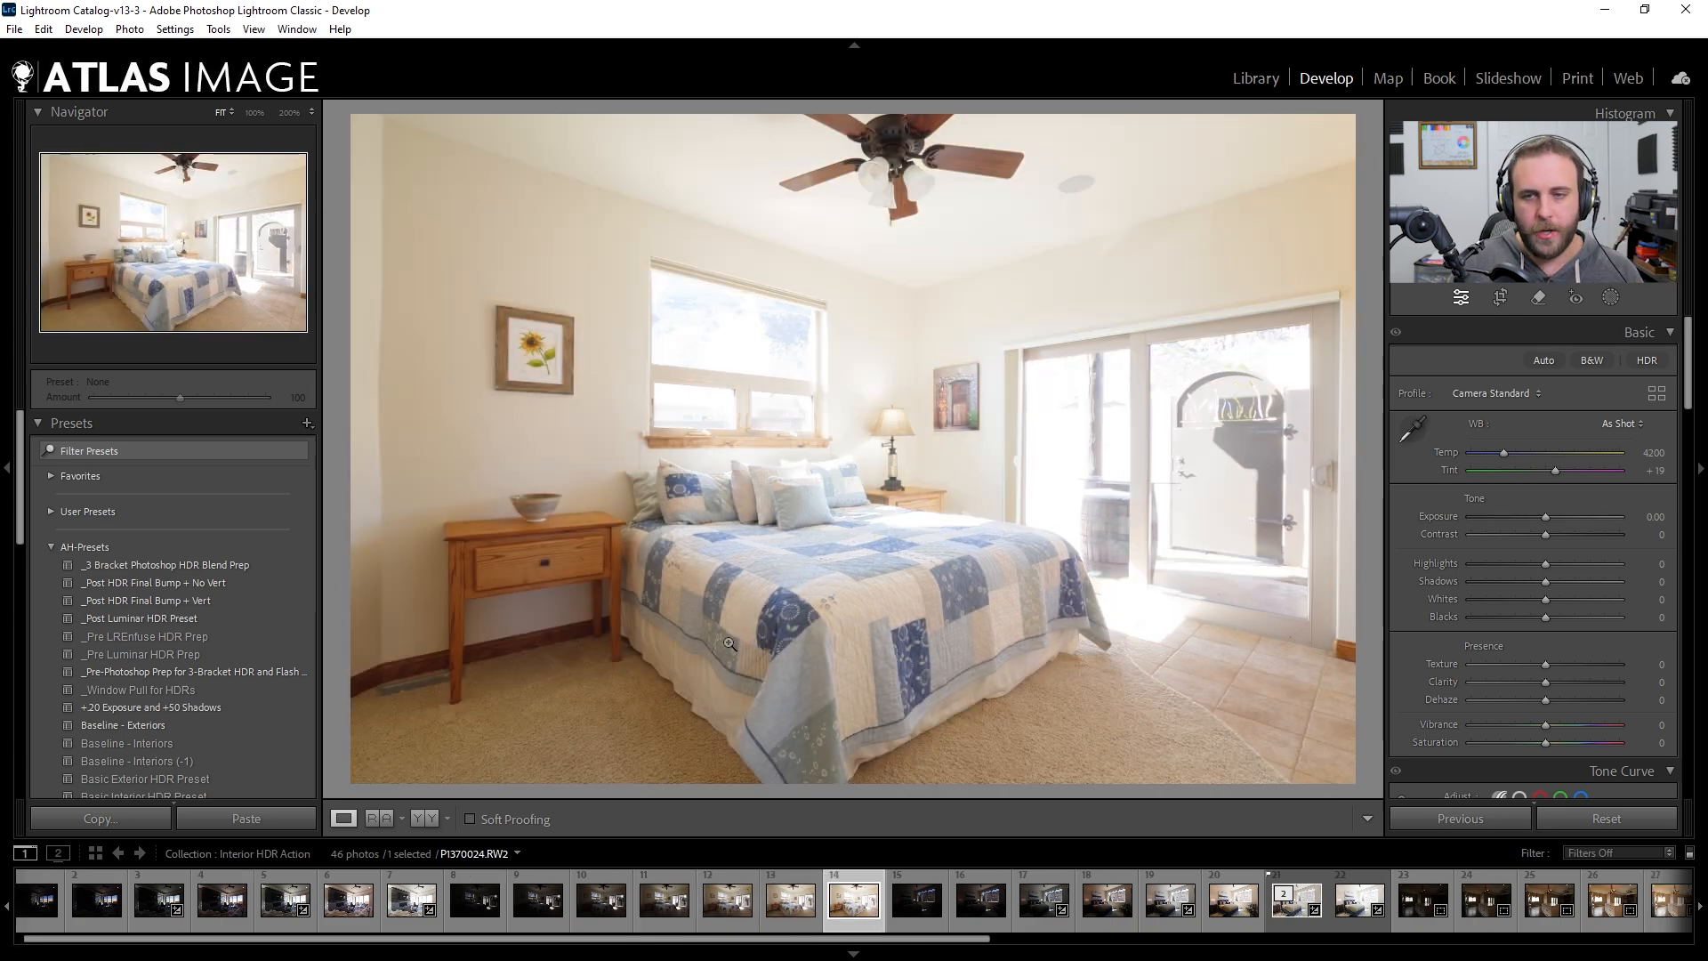
Select all seven exposures from P1370018.RW2 to P1370024.RW2, with P1370023.RW2 as the active photo
left_click(475, 900, "shift")
left_click(655, 901)
left_click(795, 905)
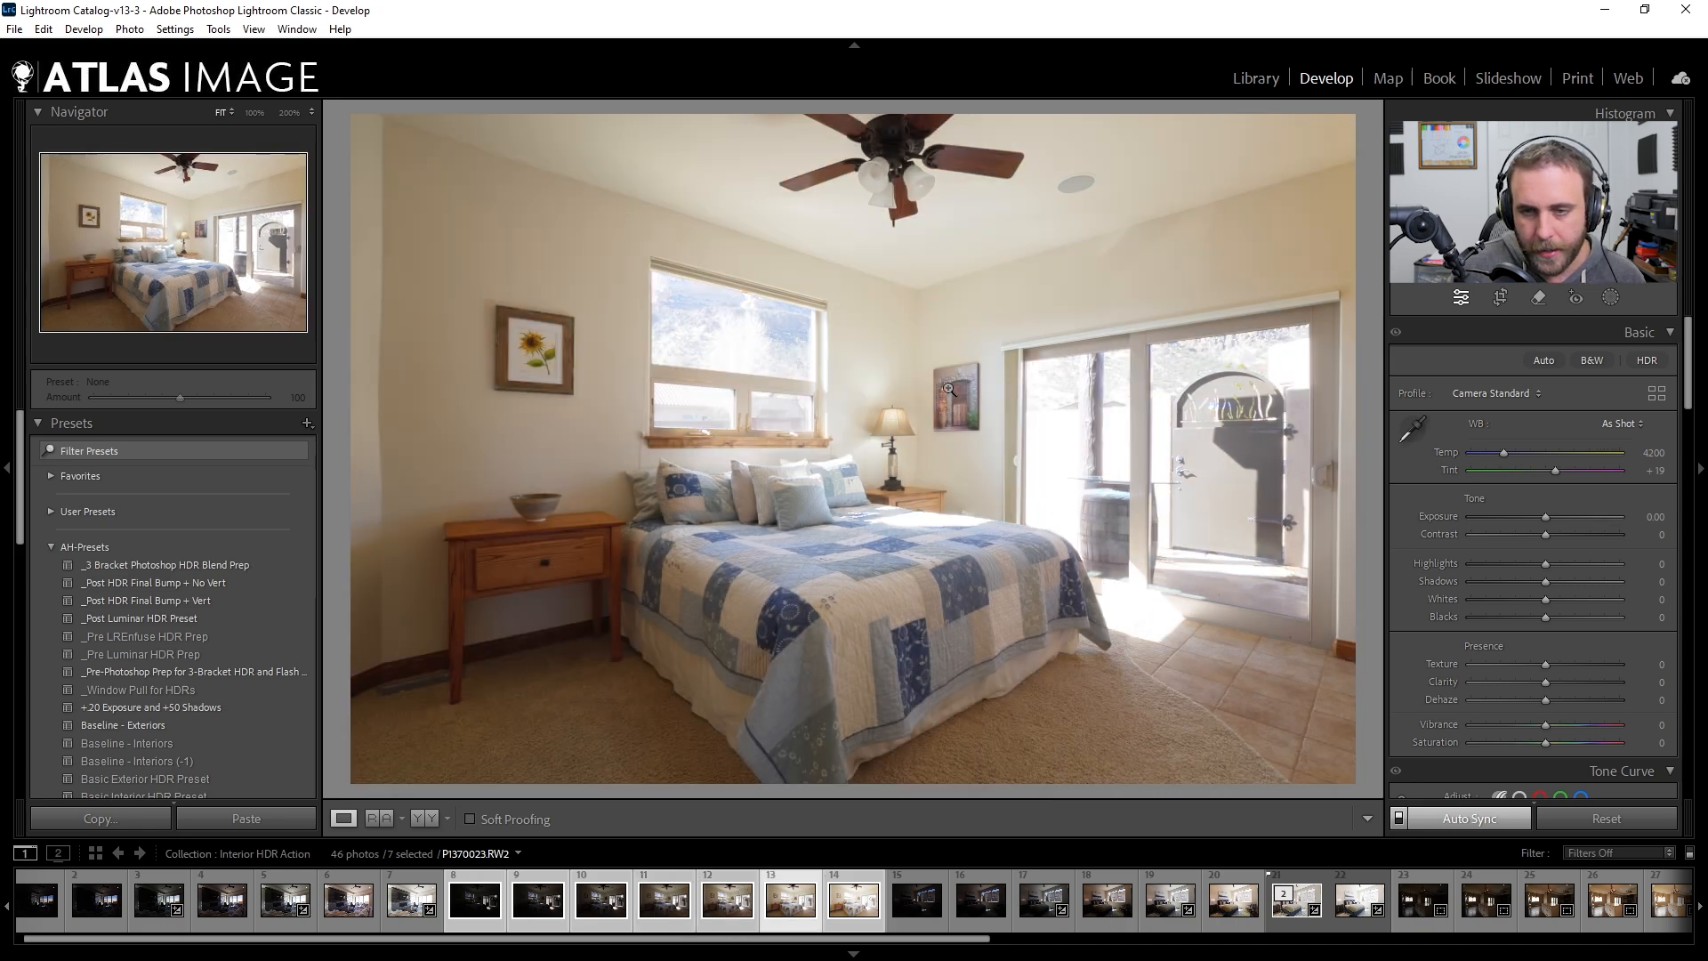
Try setting the white balance by sampling neutral points around the sunflower picture and the wall beside it
left_click(553, 383)
key("w")
left_click(580, 245)
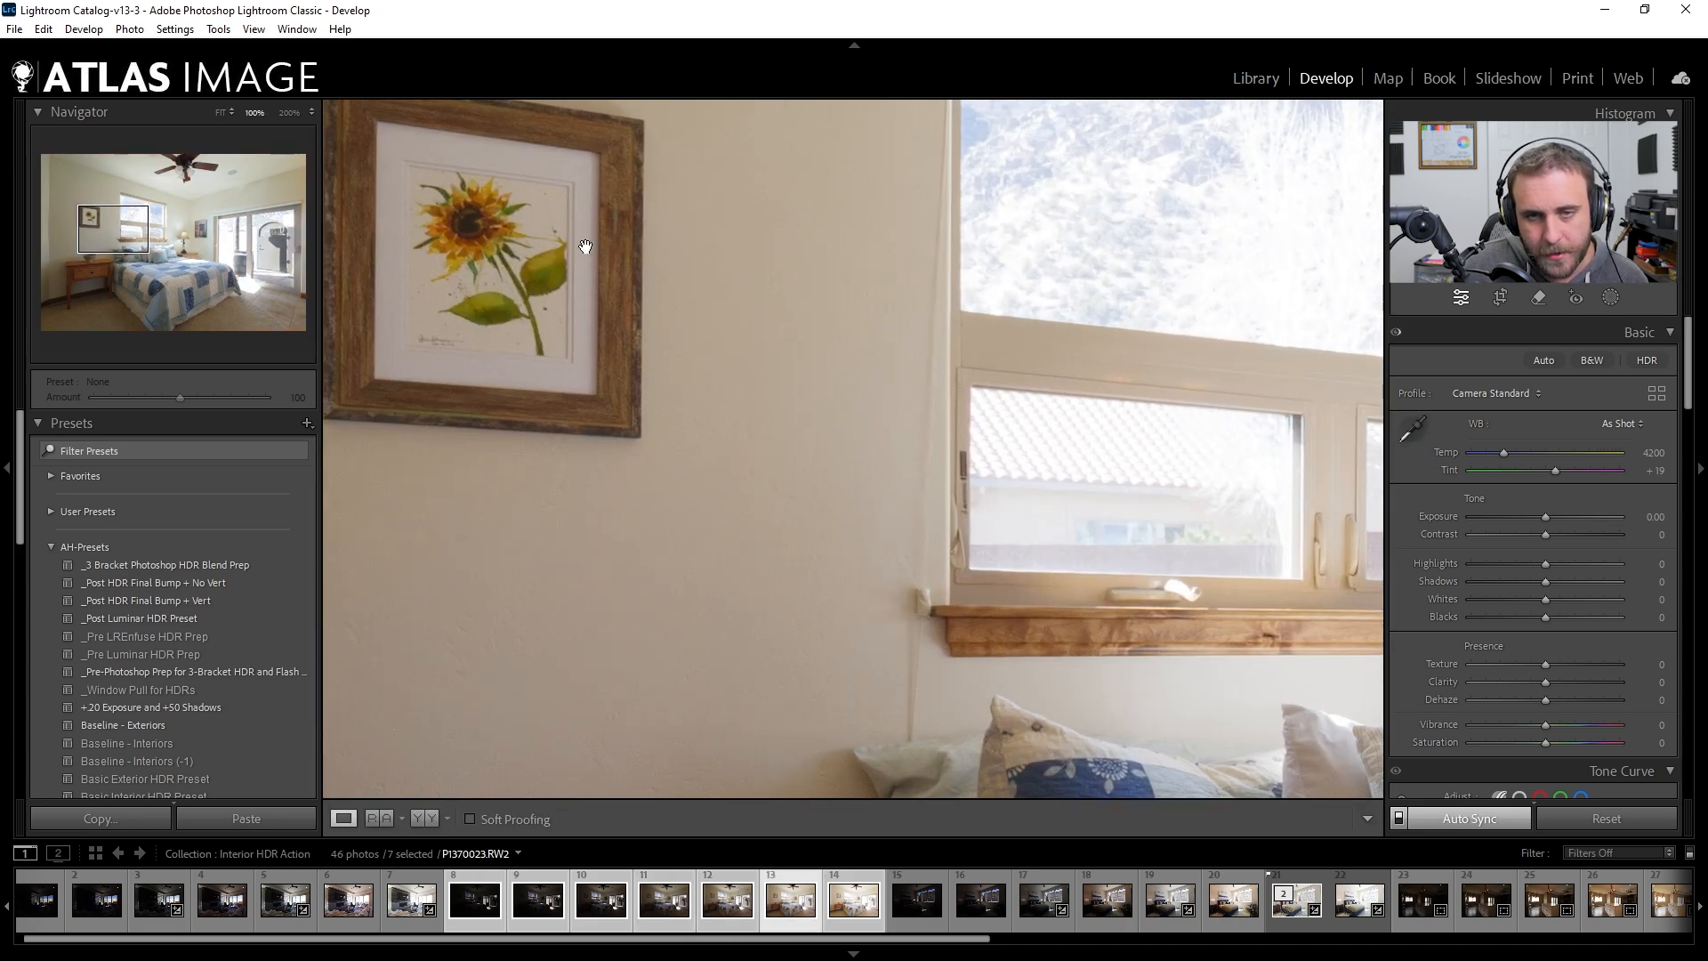
left_click(585, 250)
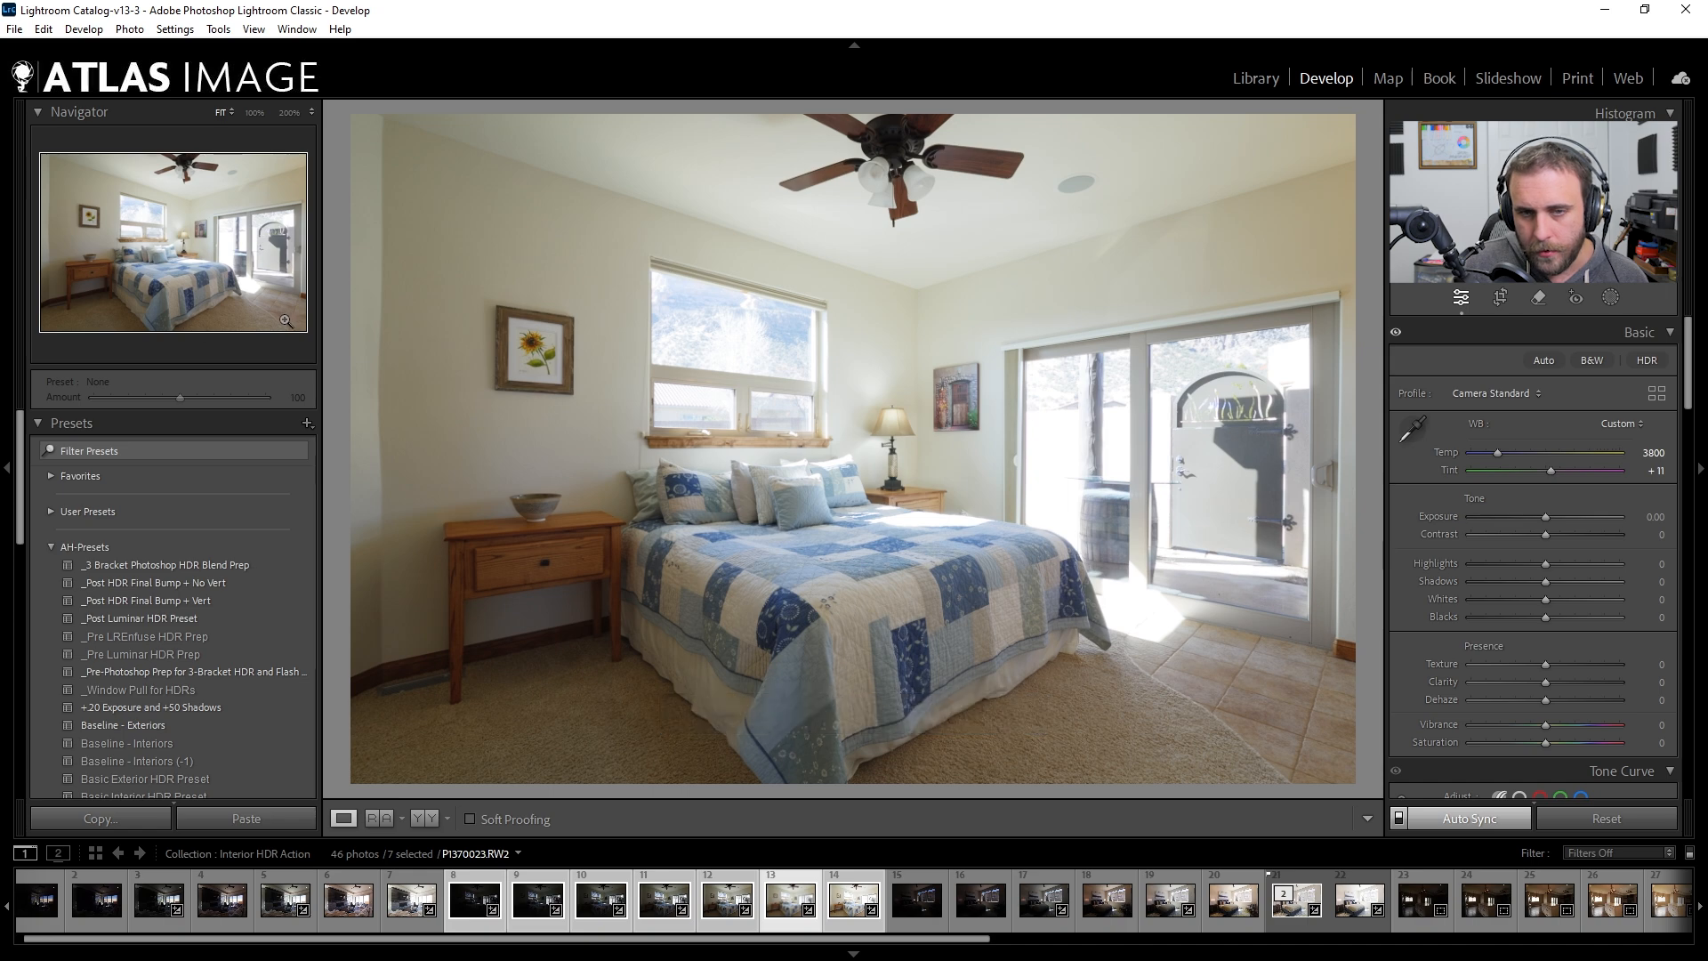
left_click(526, 344)
key("w")
left_click(459, 263)
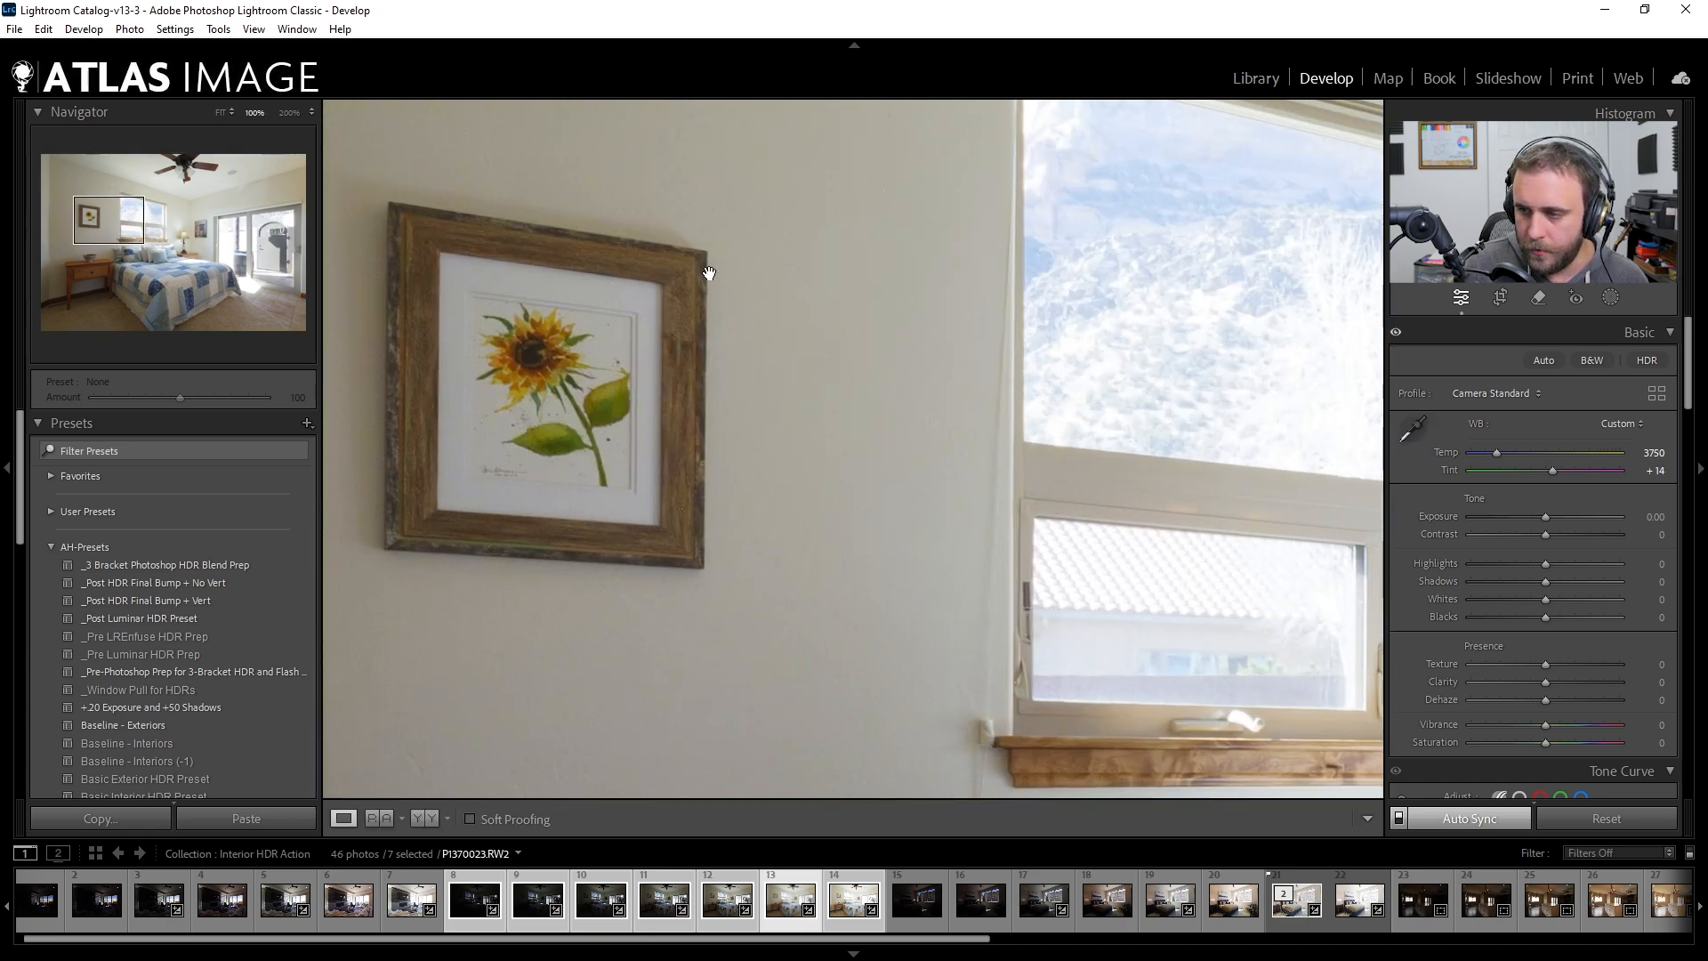
White-balance the seven exposures by sampling neutral points on the wall above and beside the patio door
left_click(709, 271)
key("w")
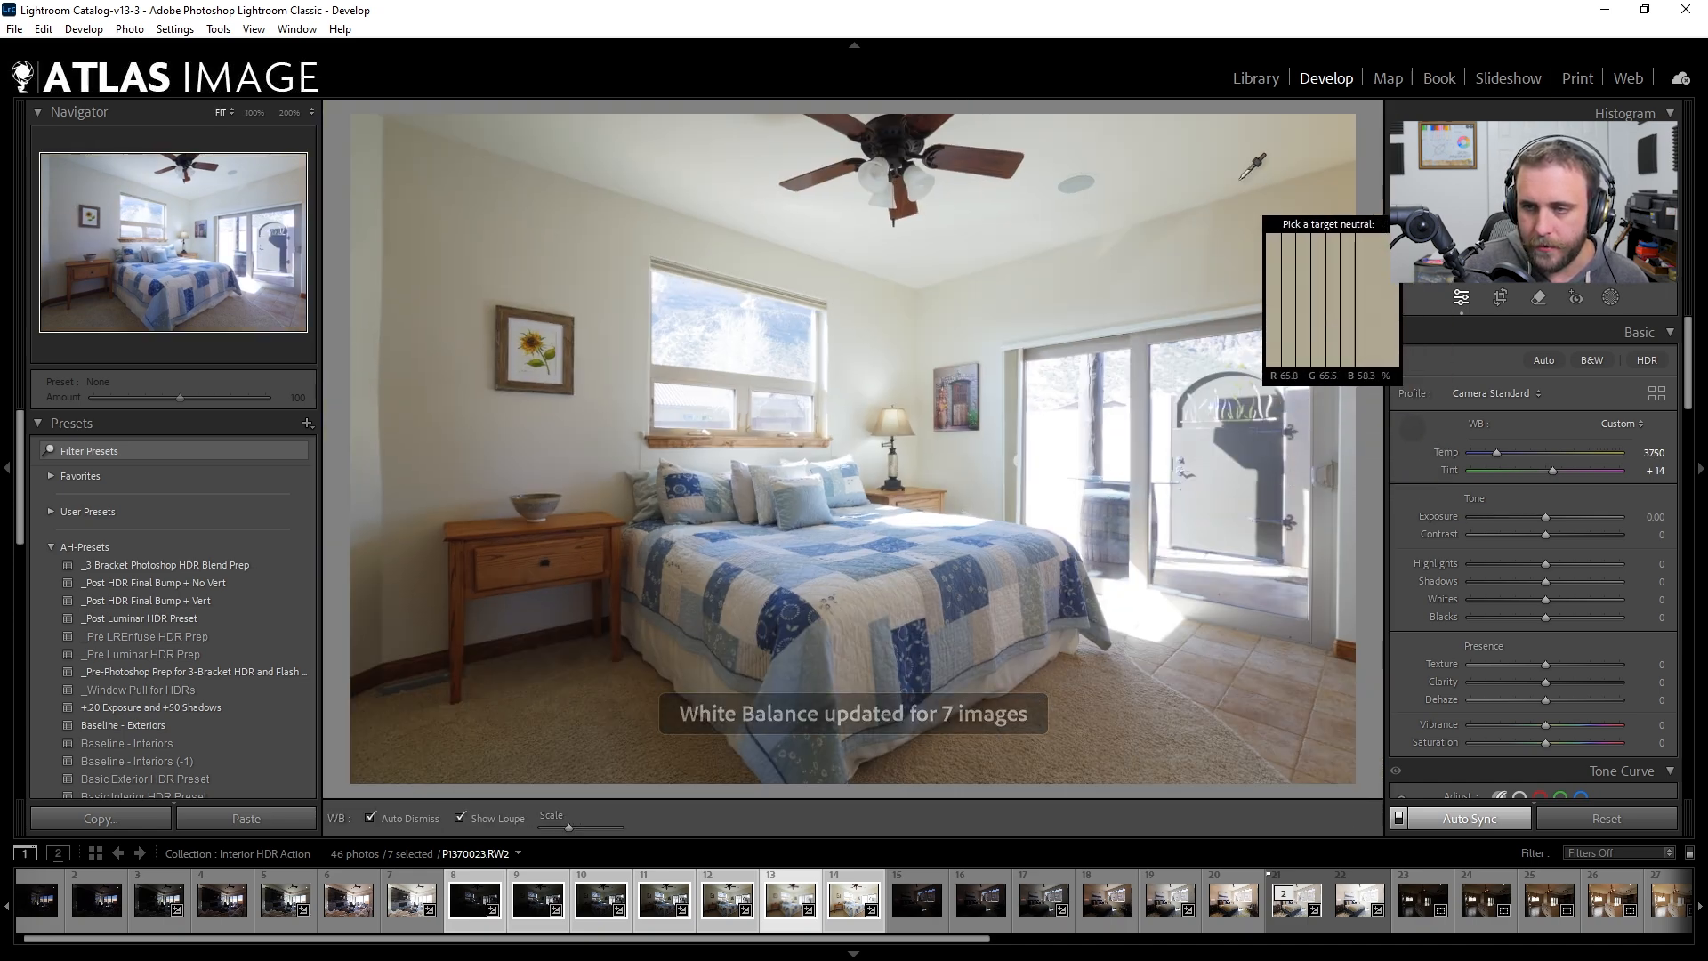
left_click(1249, 165)
key("w")
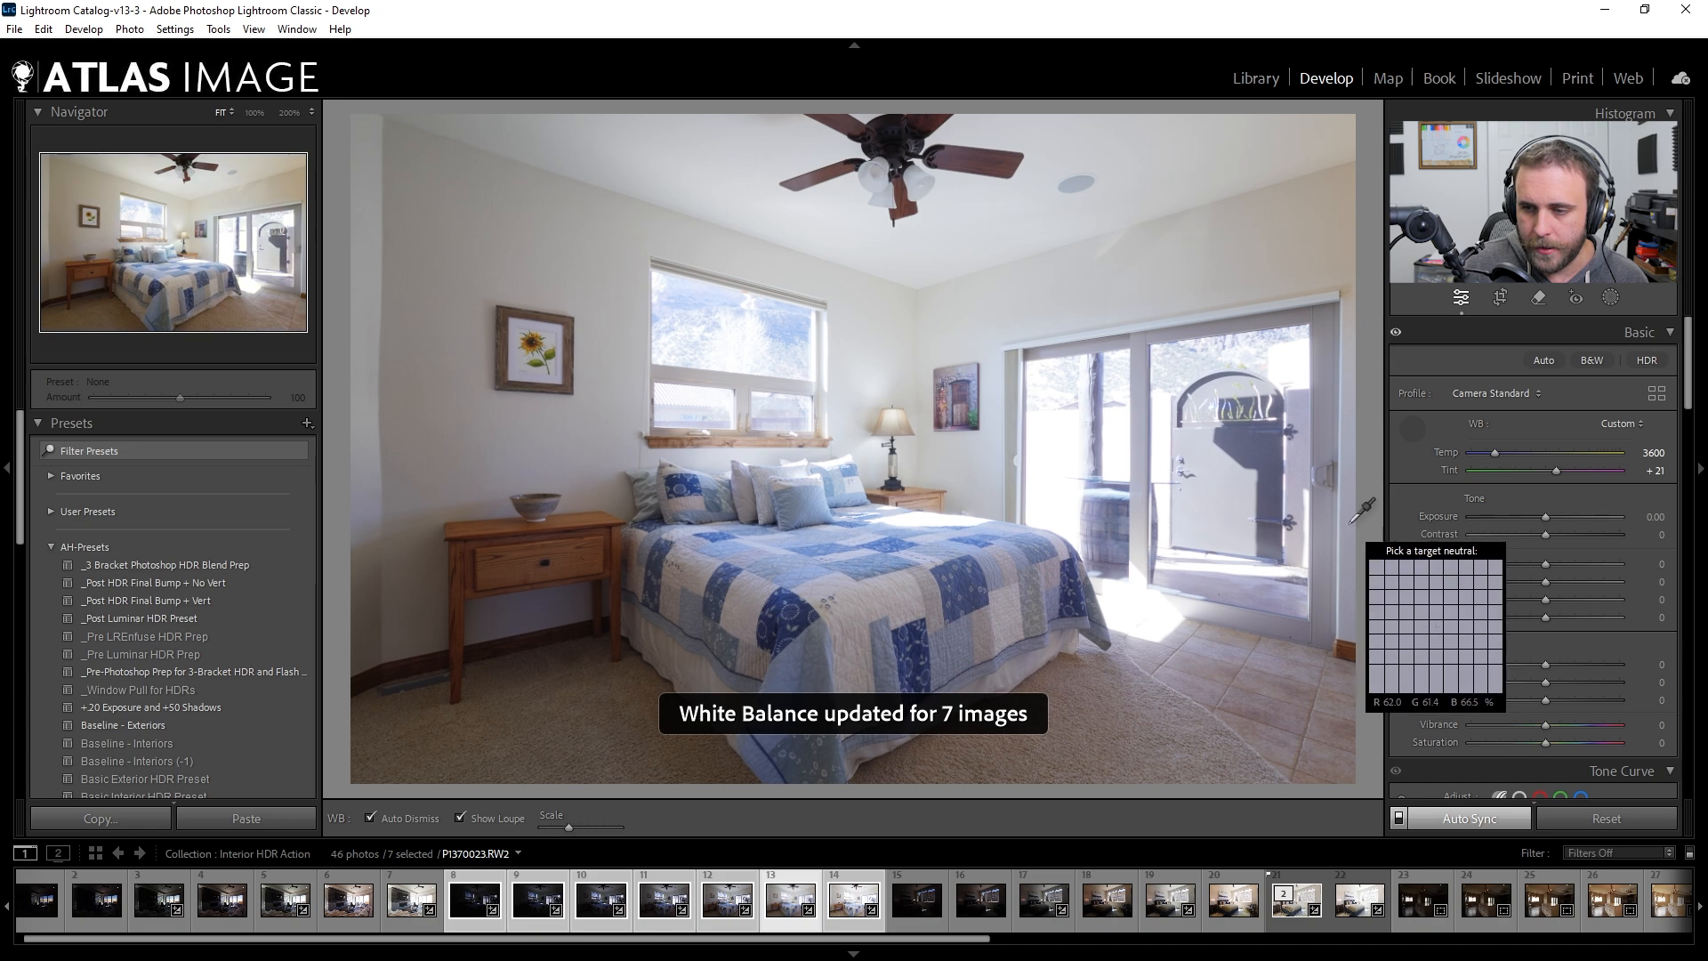
left_click(1349, 526)
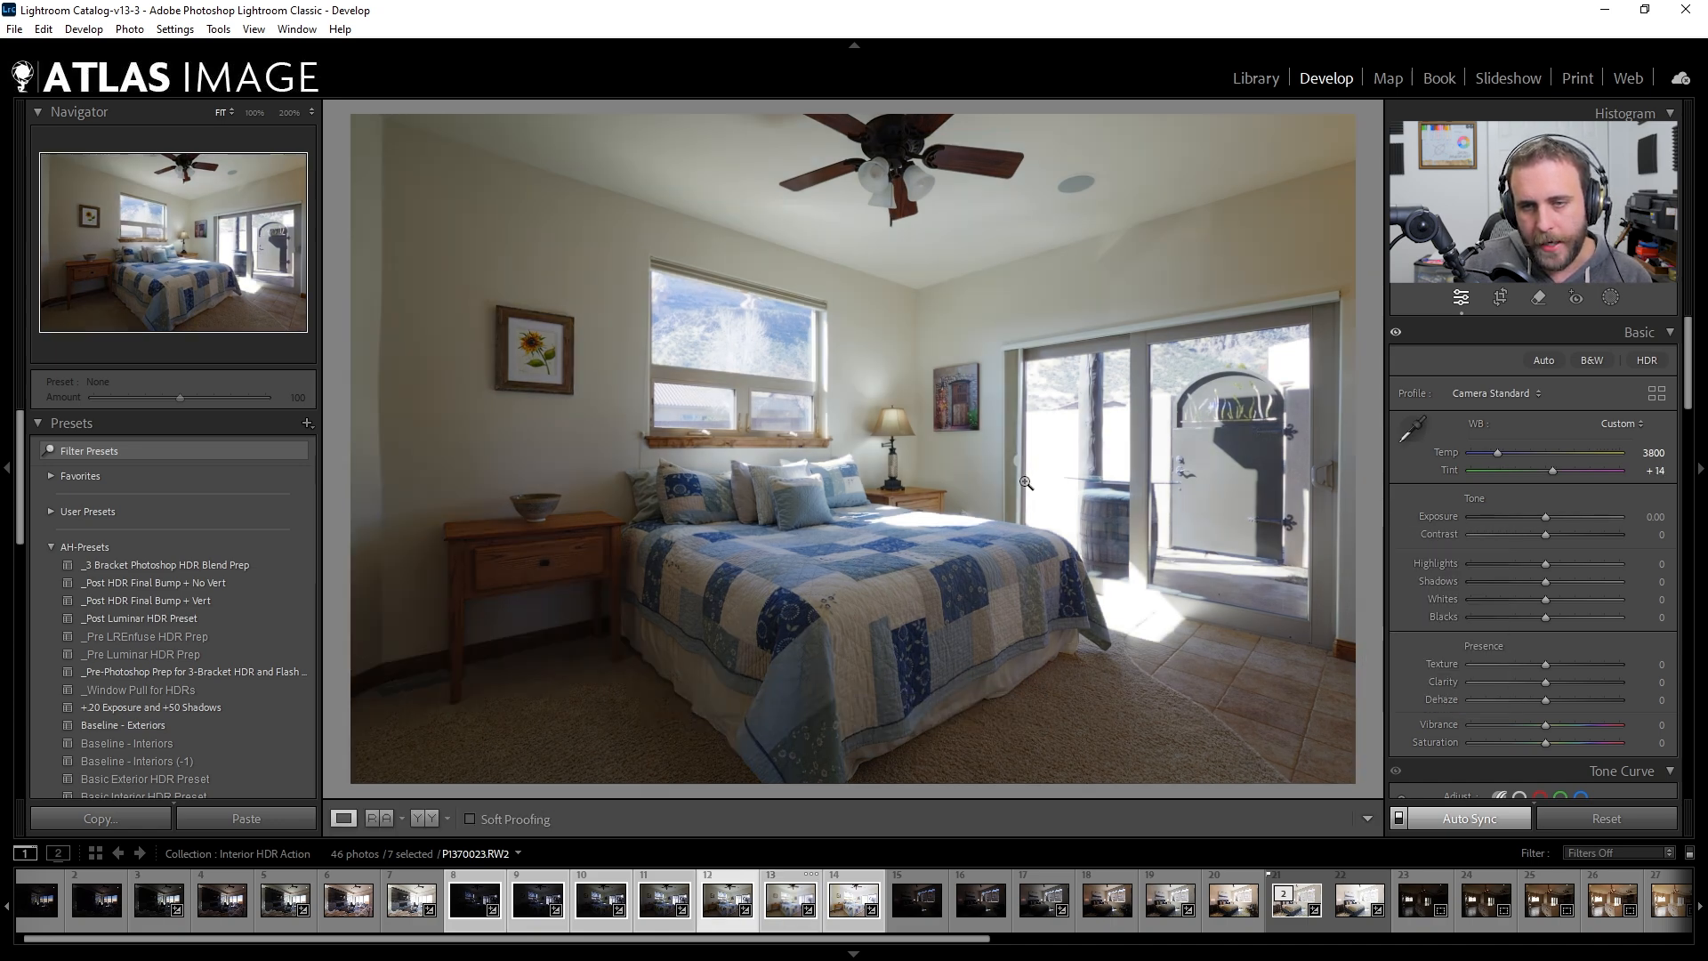
Check the white balance on neighbouring exposures and raise the Tint to +16 for all seven
key("Left")
key("Right")
key("Right")
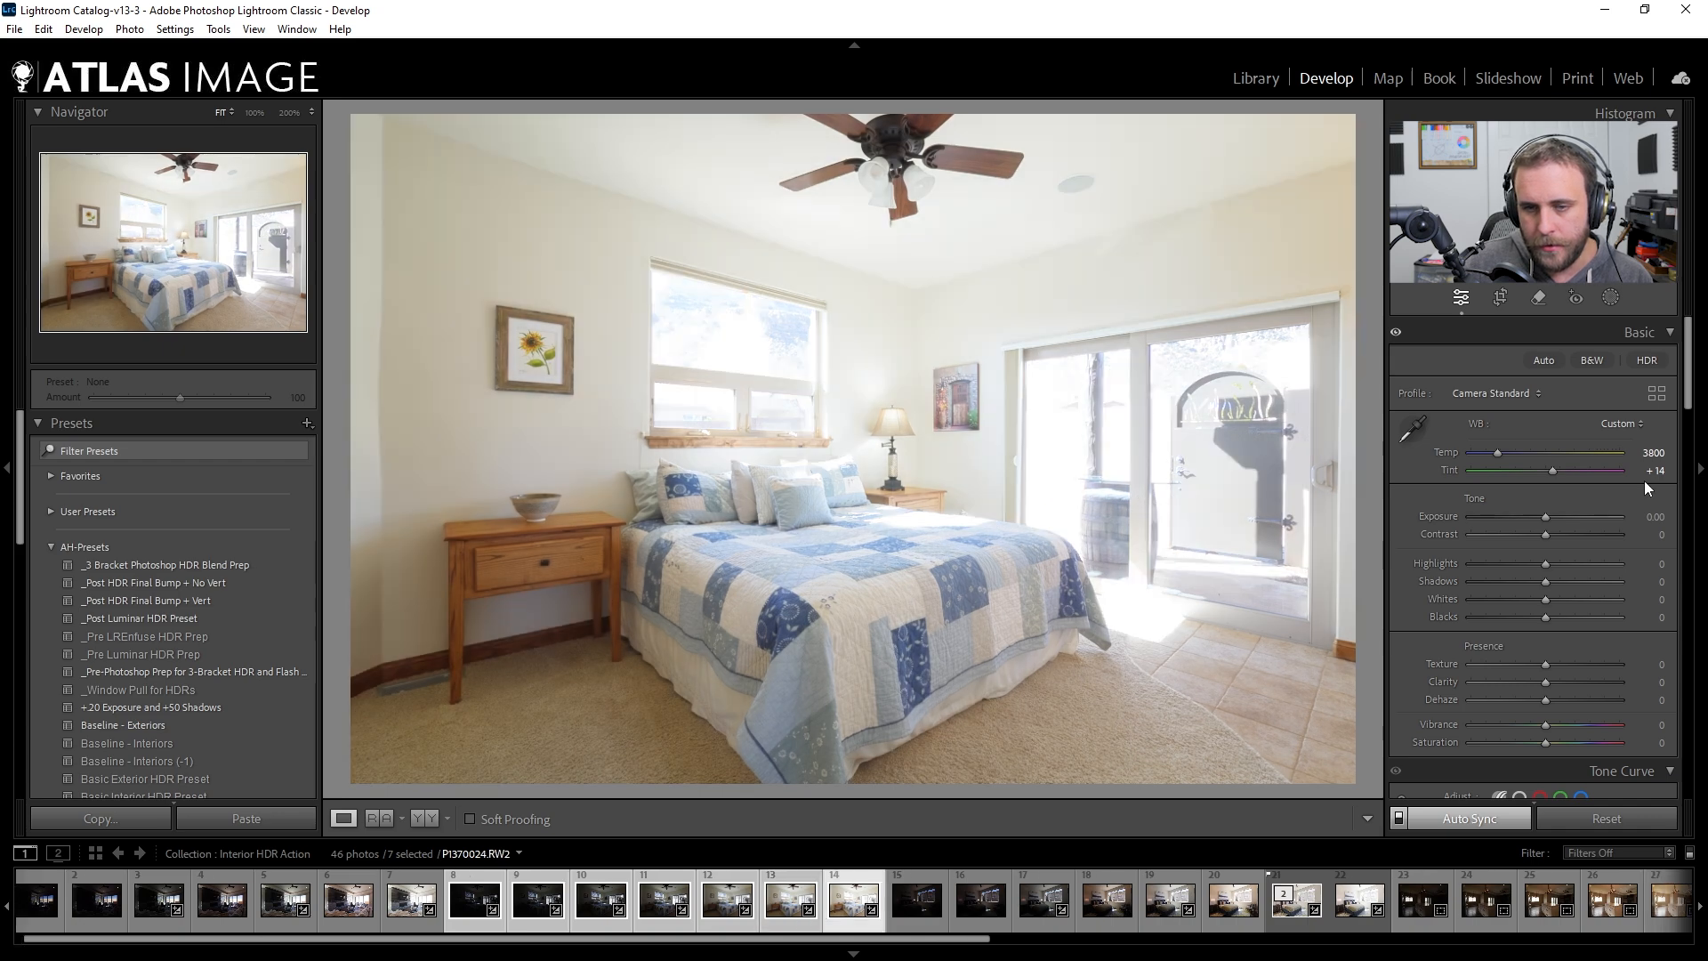
left_click(1652, 471)
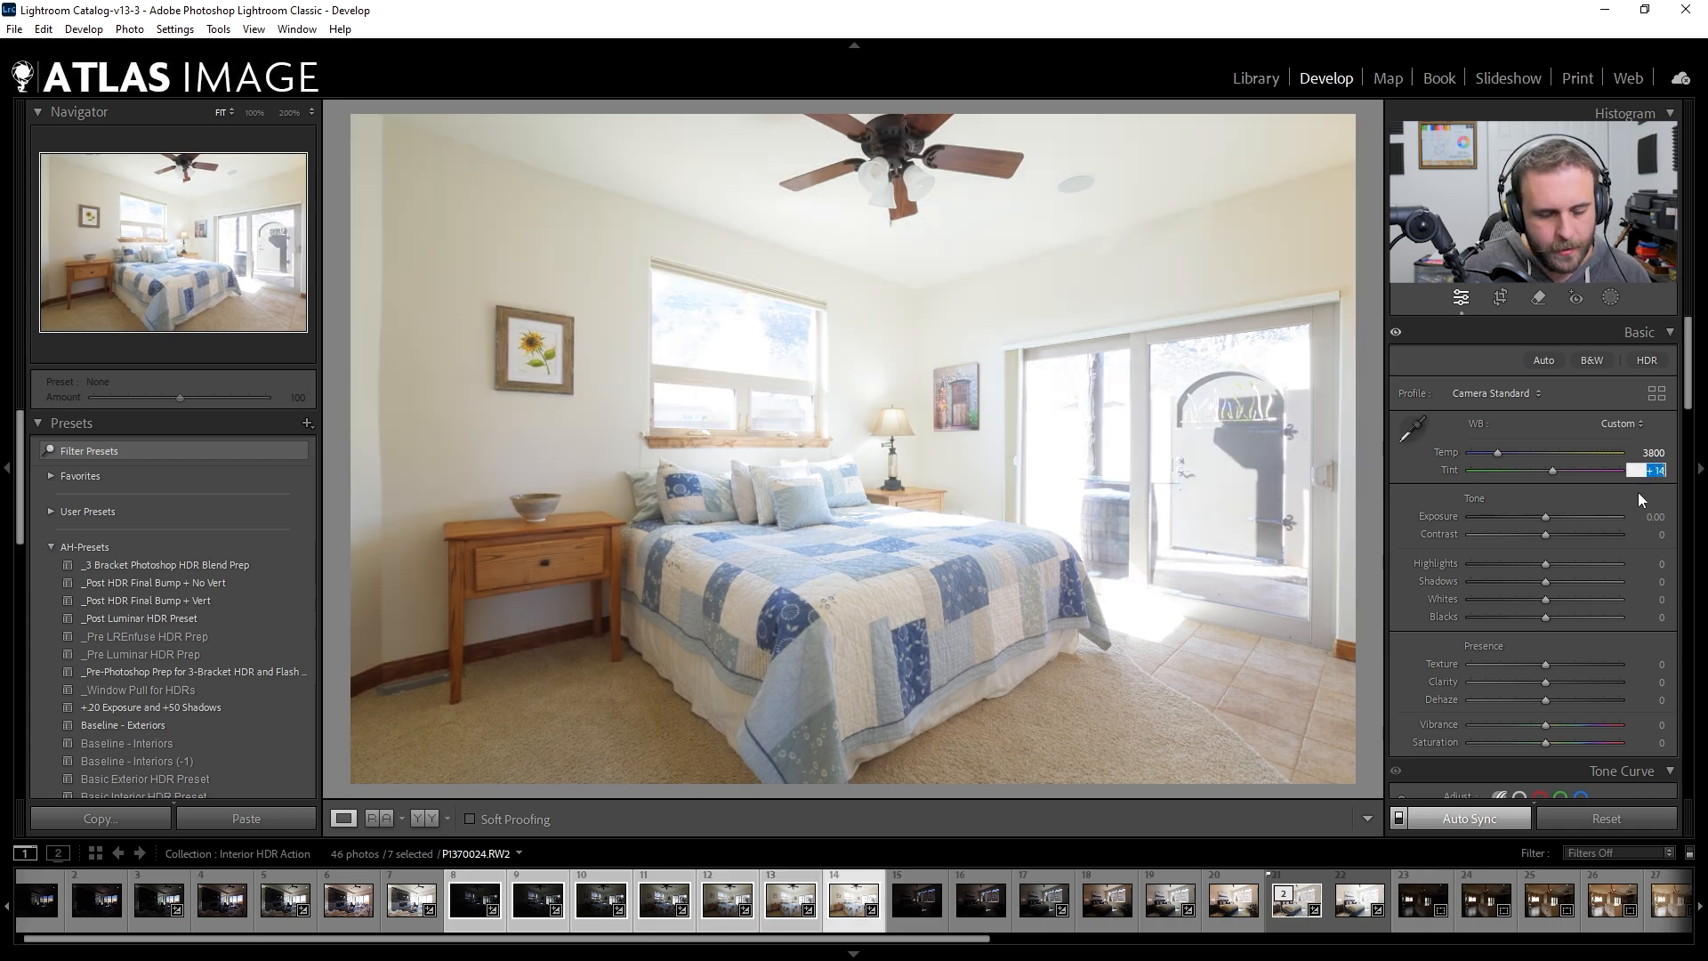
key("Up")
key("Up")
key("Return")
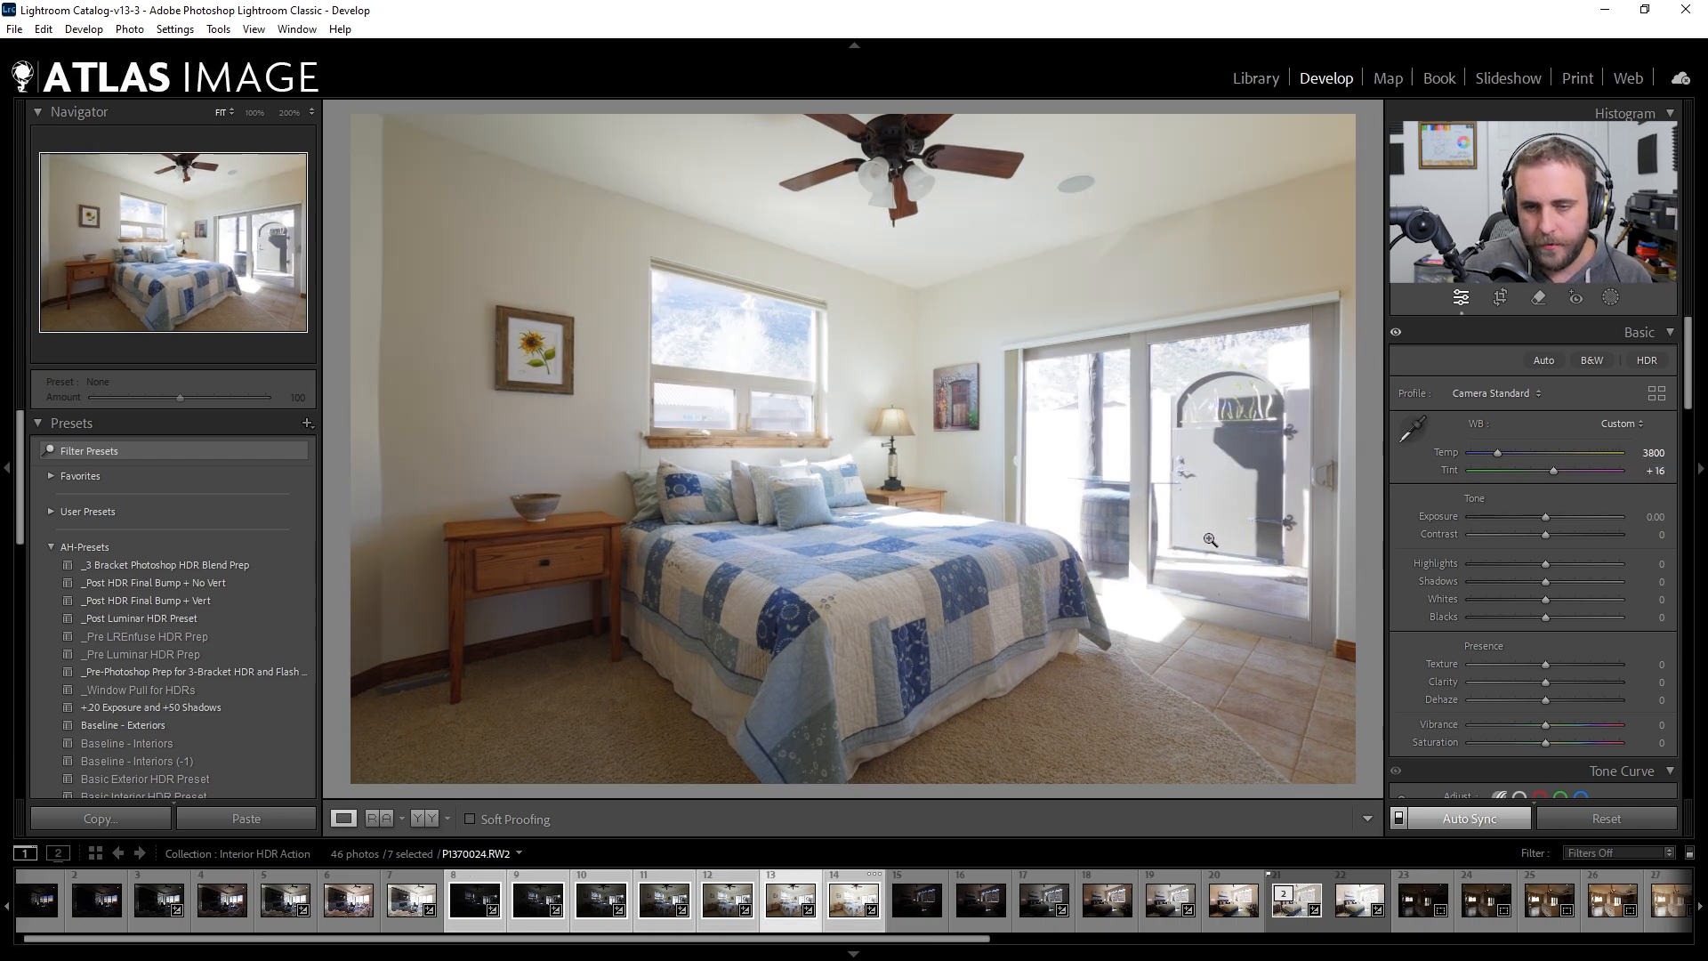
Compare the colour across the darker and brighter exposures and set the Temperature to 3900 for all seven
key("Left")
key("Left")
key("Left")
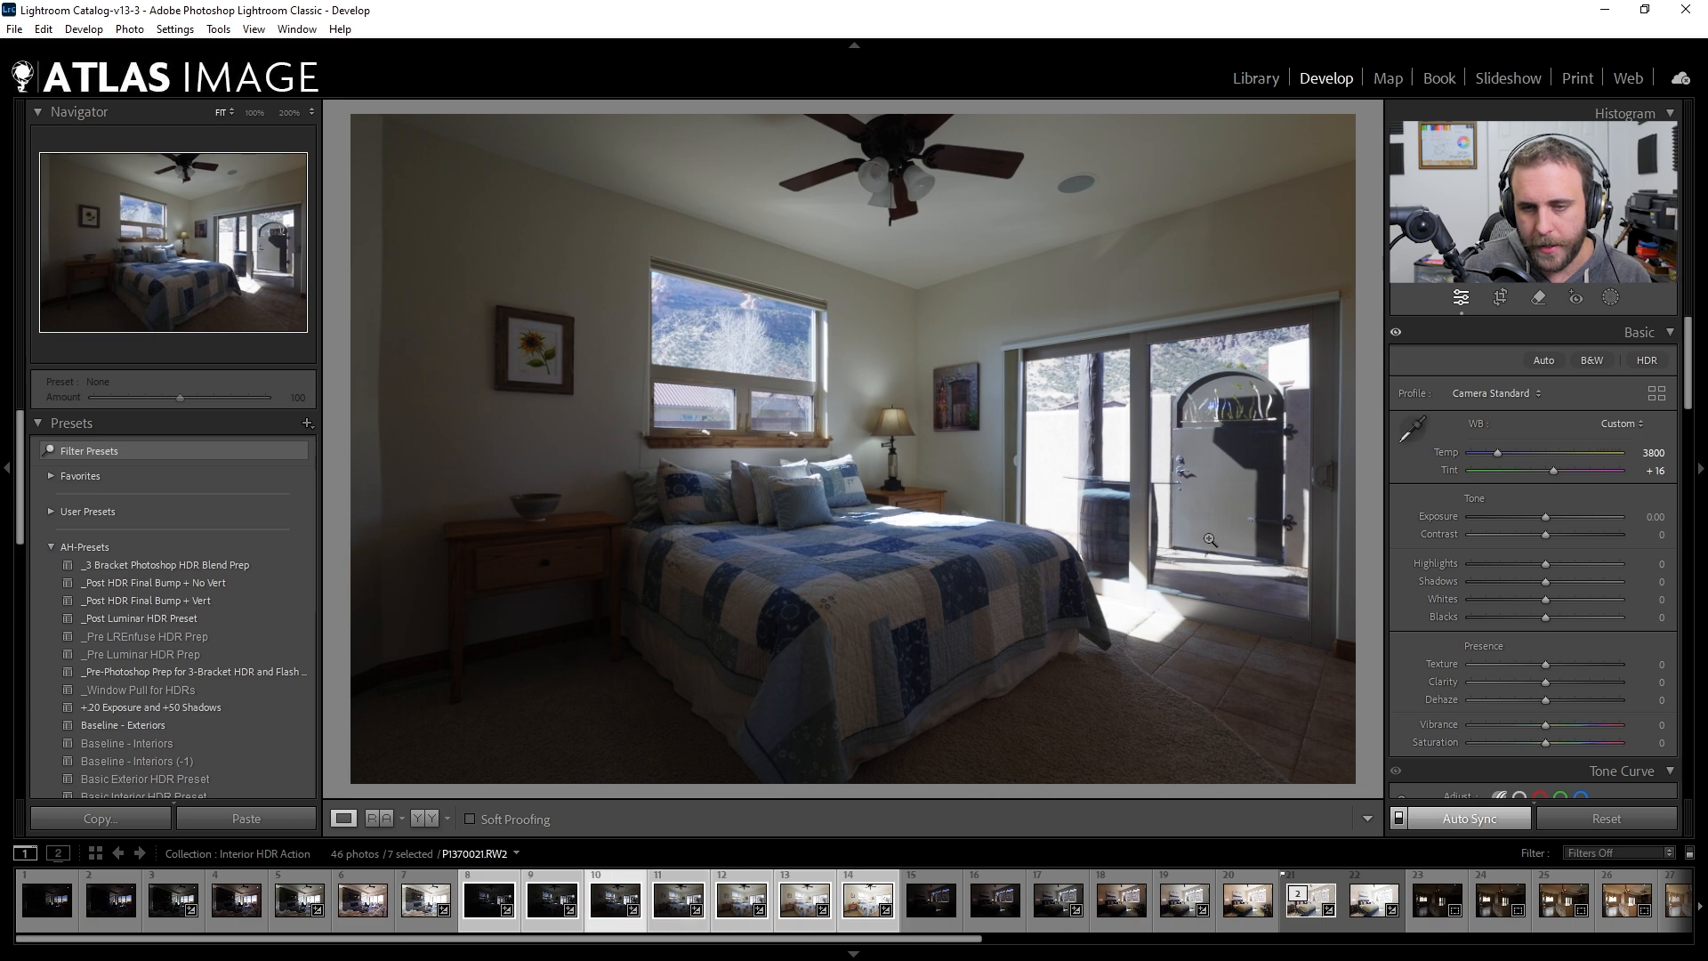
key("Left")
key("Right")
key("Right")
key("Right")
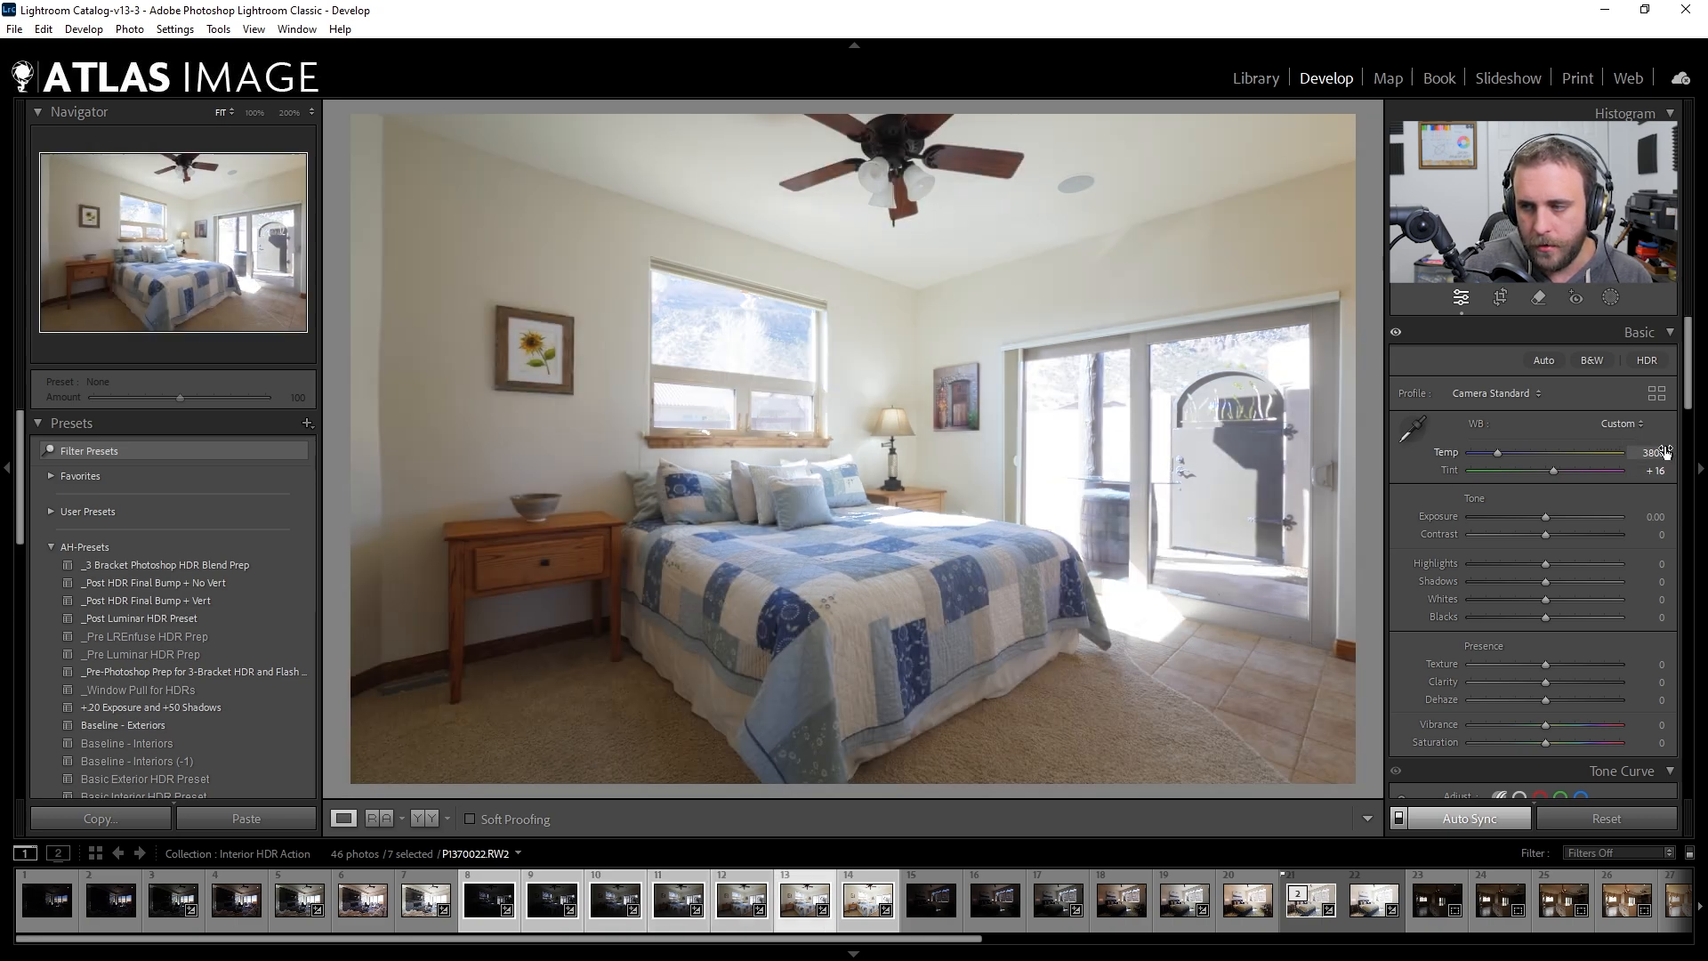
left_click(1664, 452)
type("3")
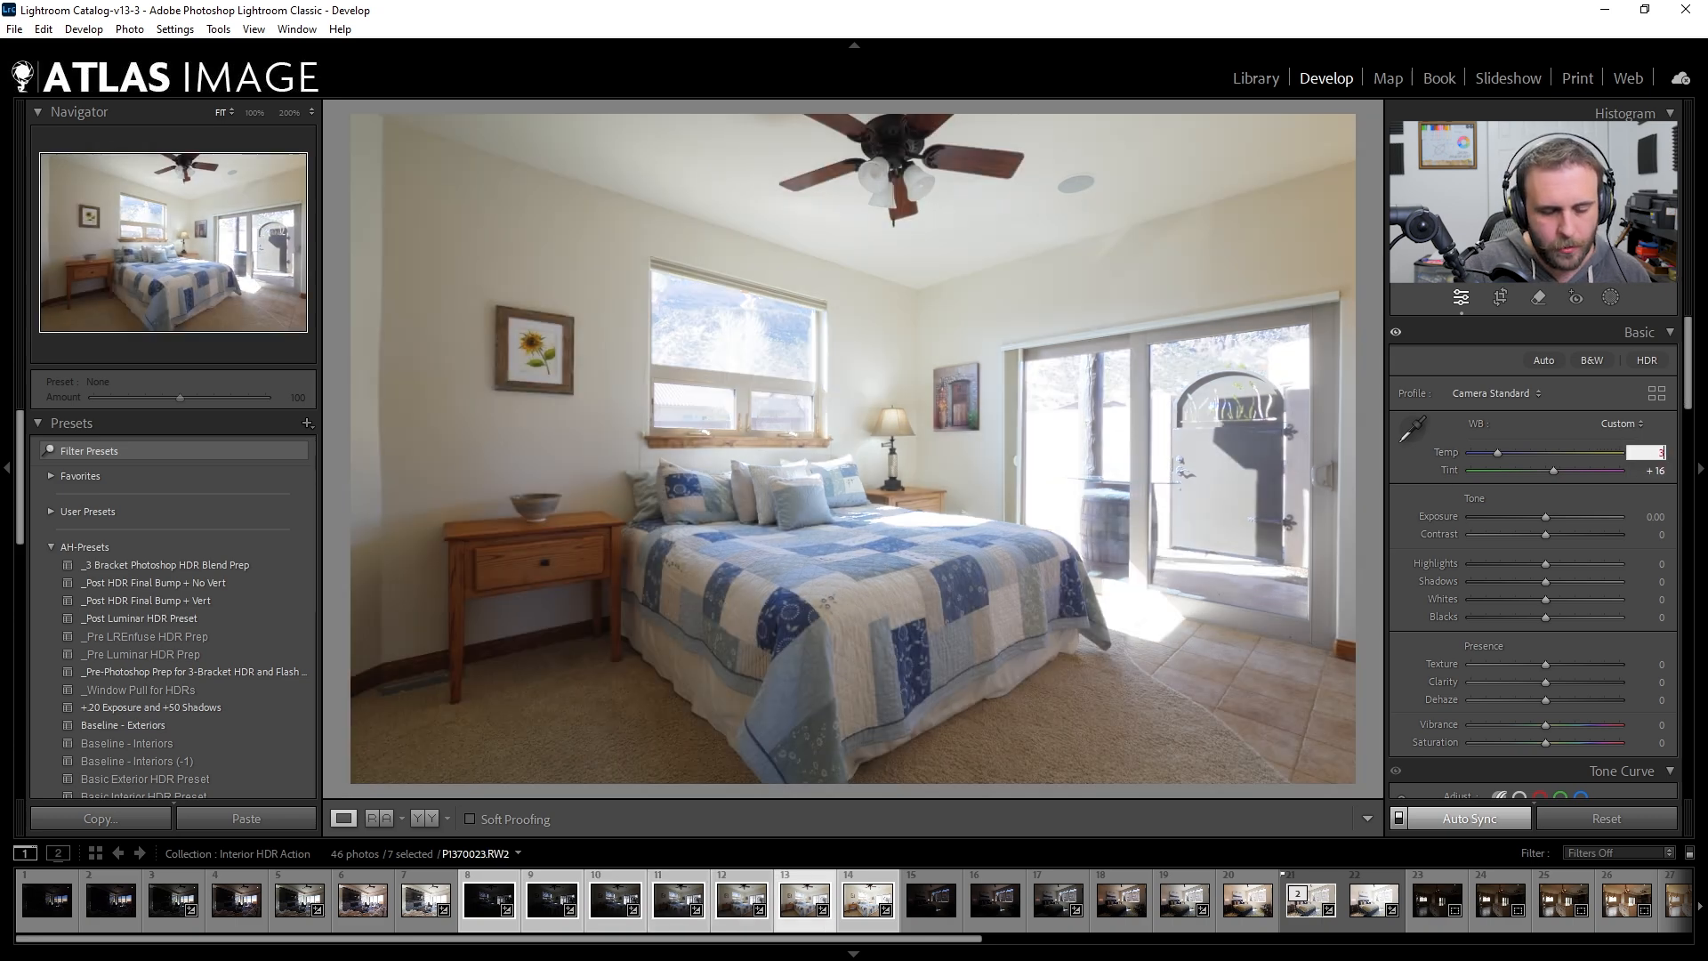
type("900")
key("Return")
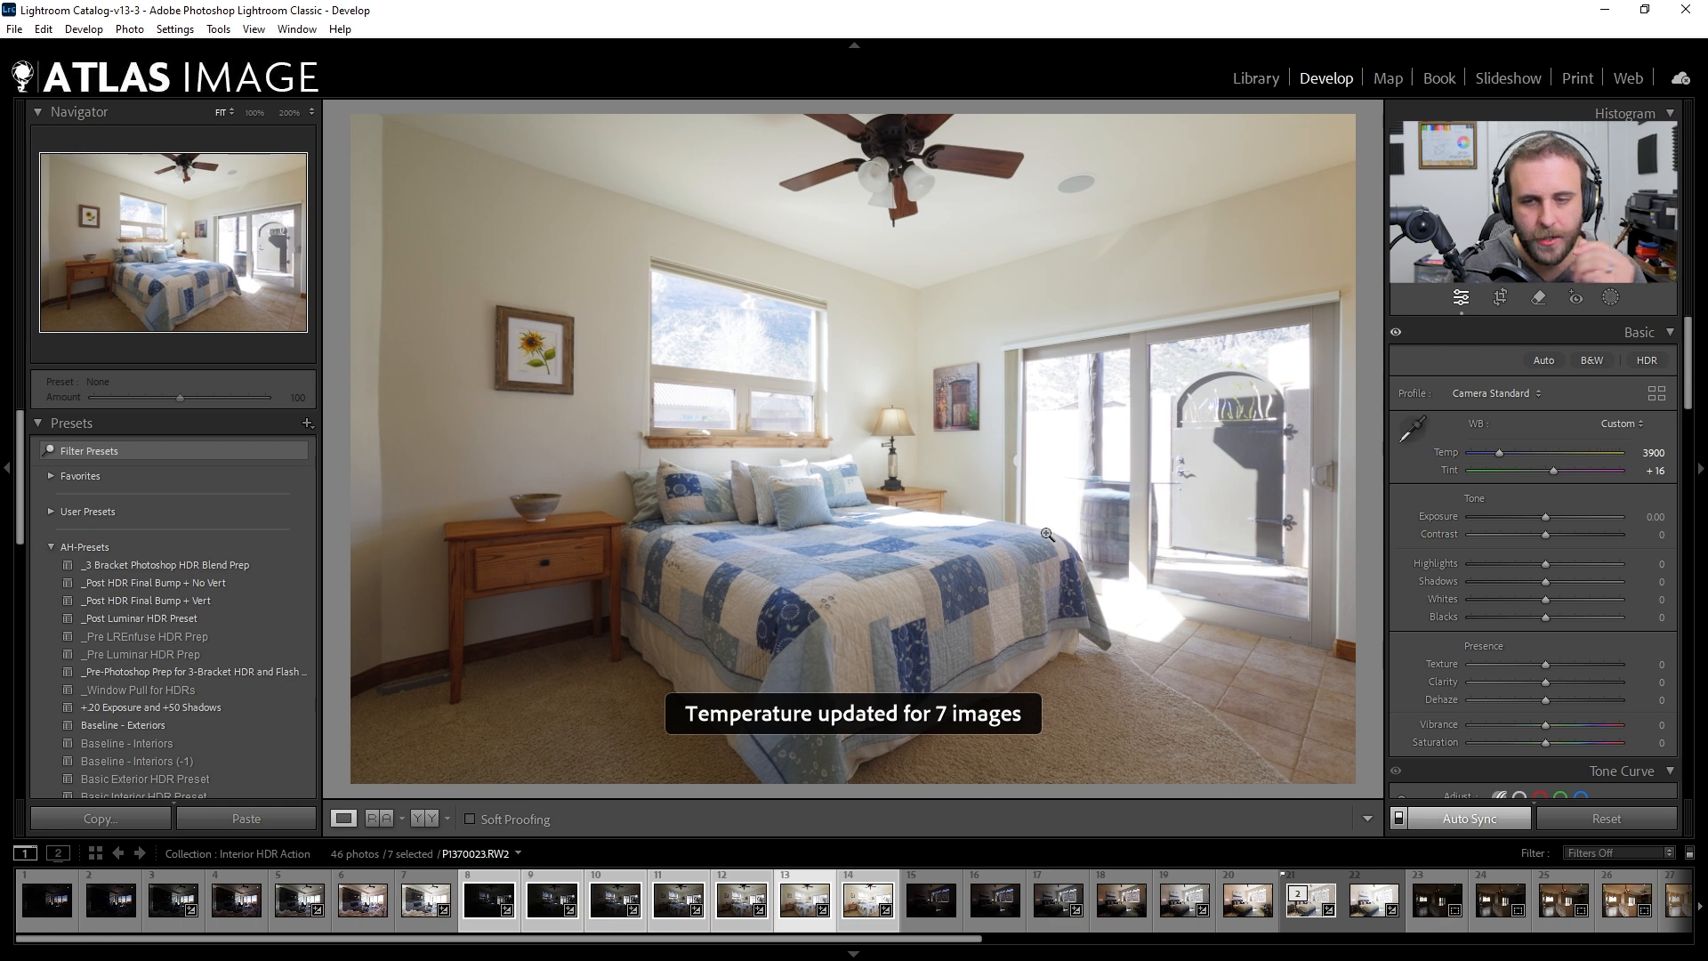
Review the exposures from P1370021.RW2 to P1370024.RW2 one by one to choose brackets for the blend
key("Right")
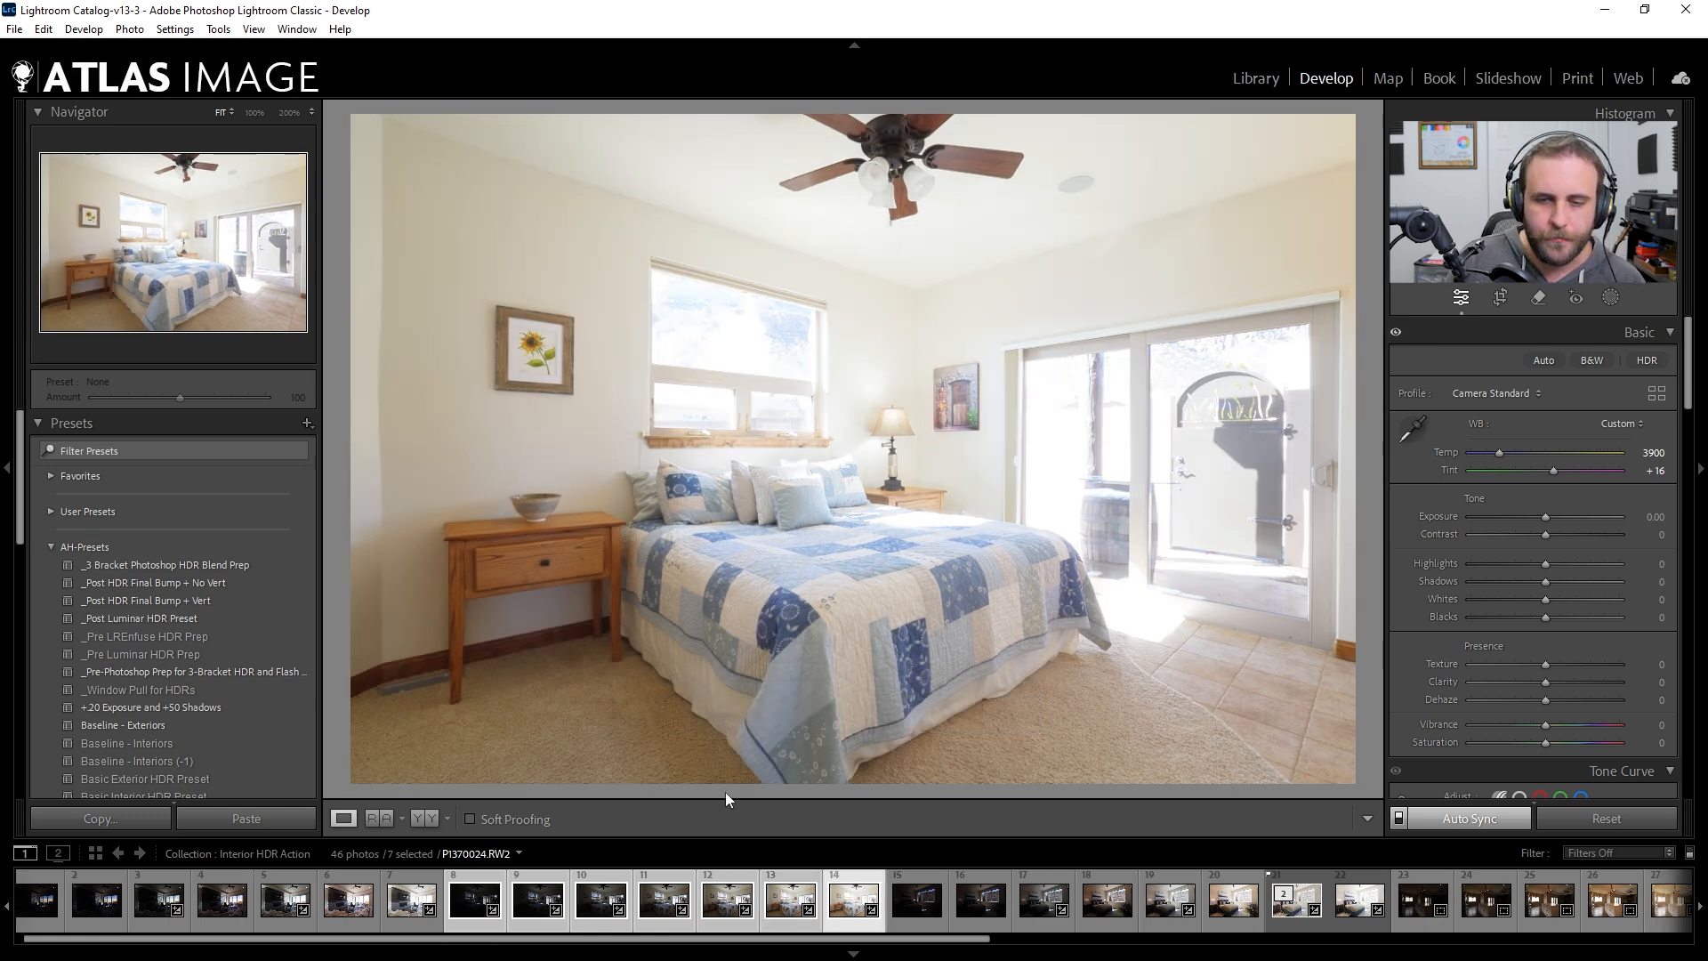
left_click(664, 900)
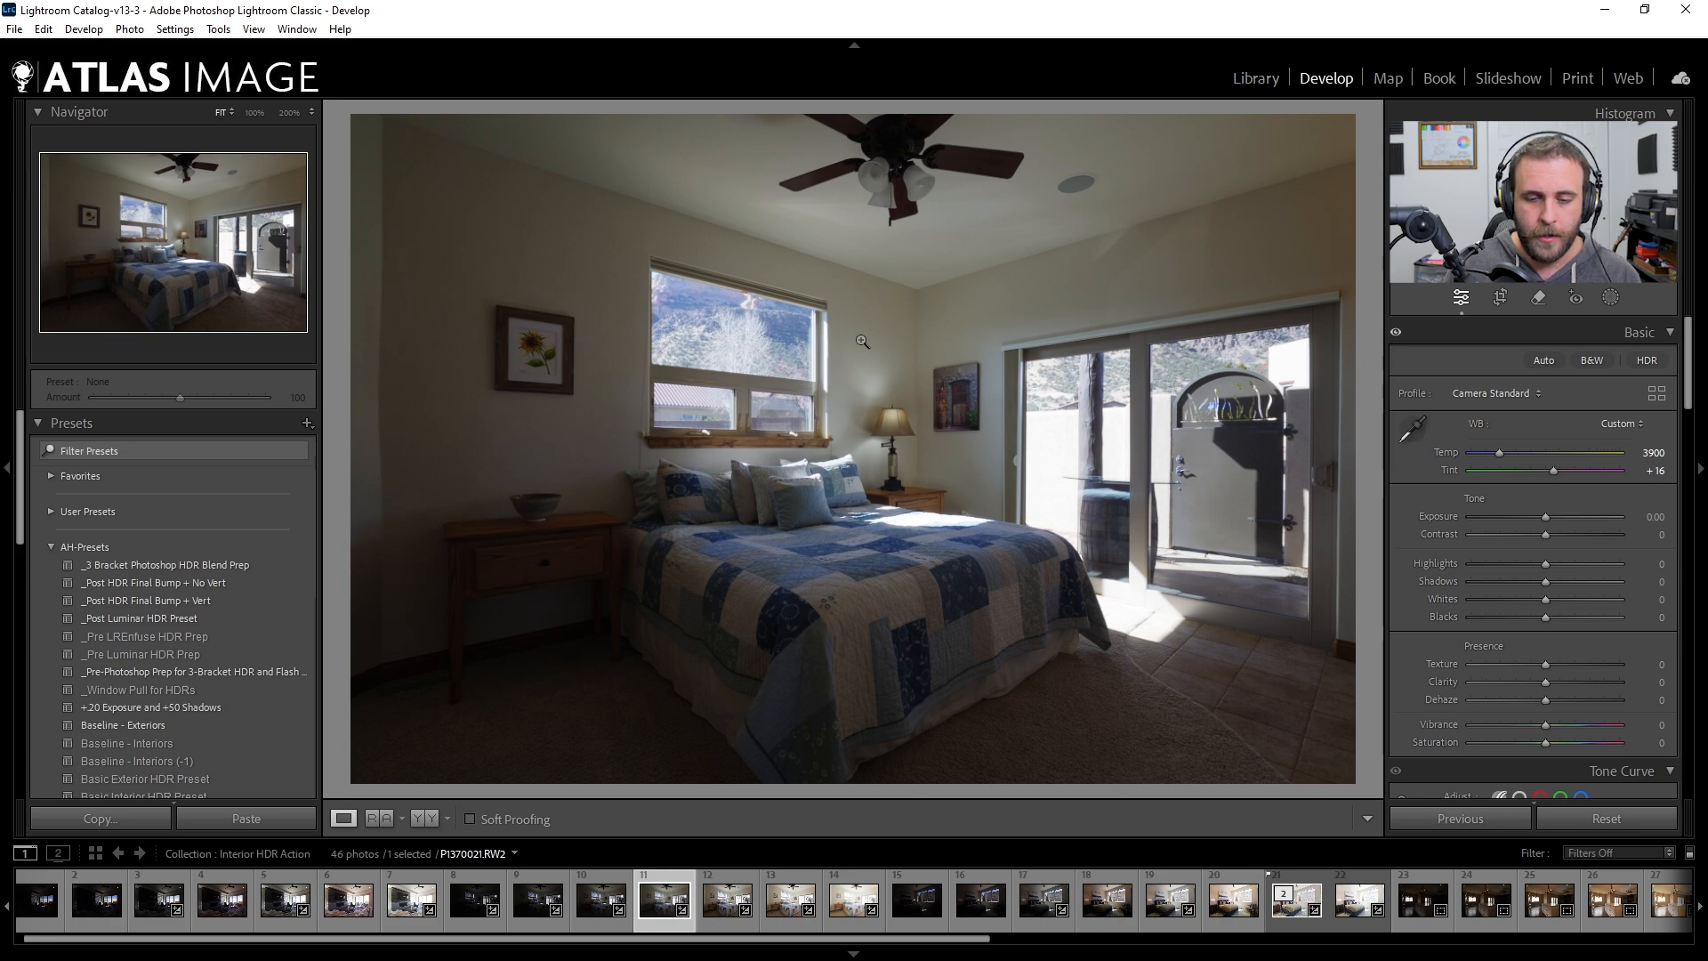
key("Right")
key("Right")
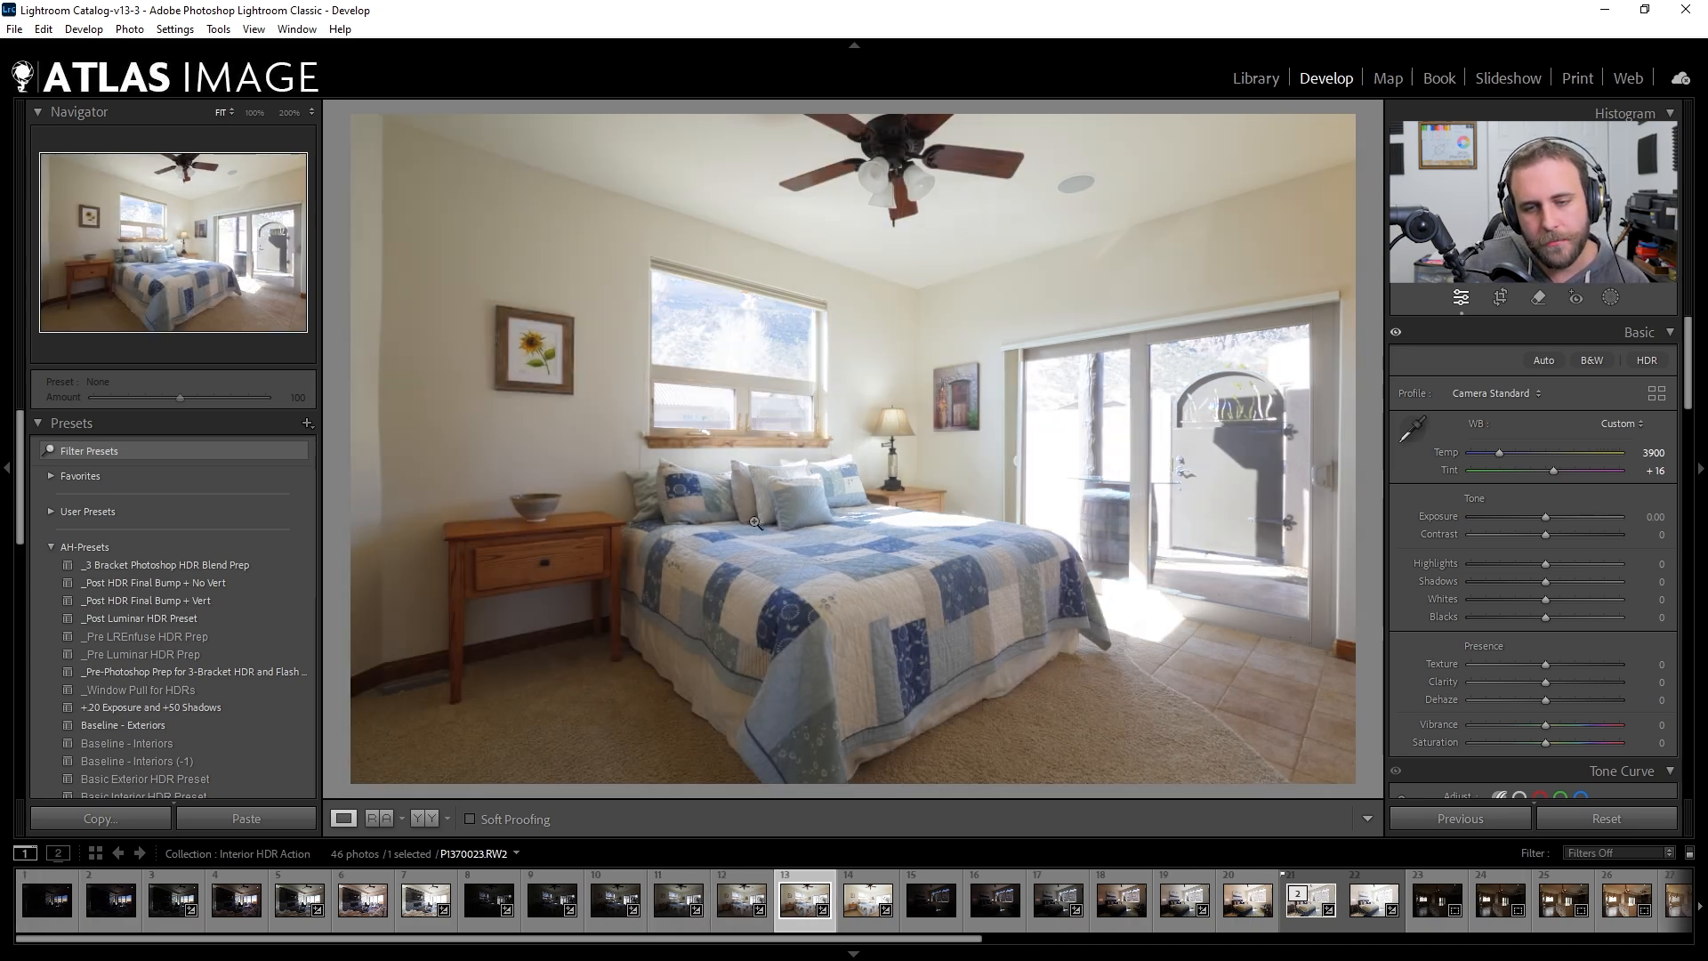
key("Right")
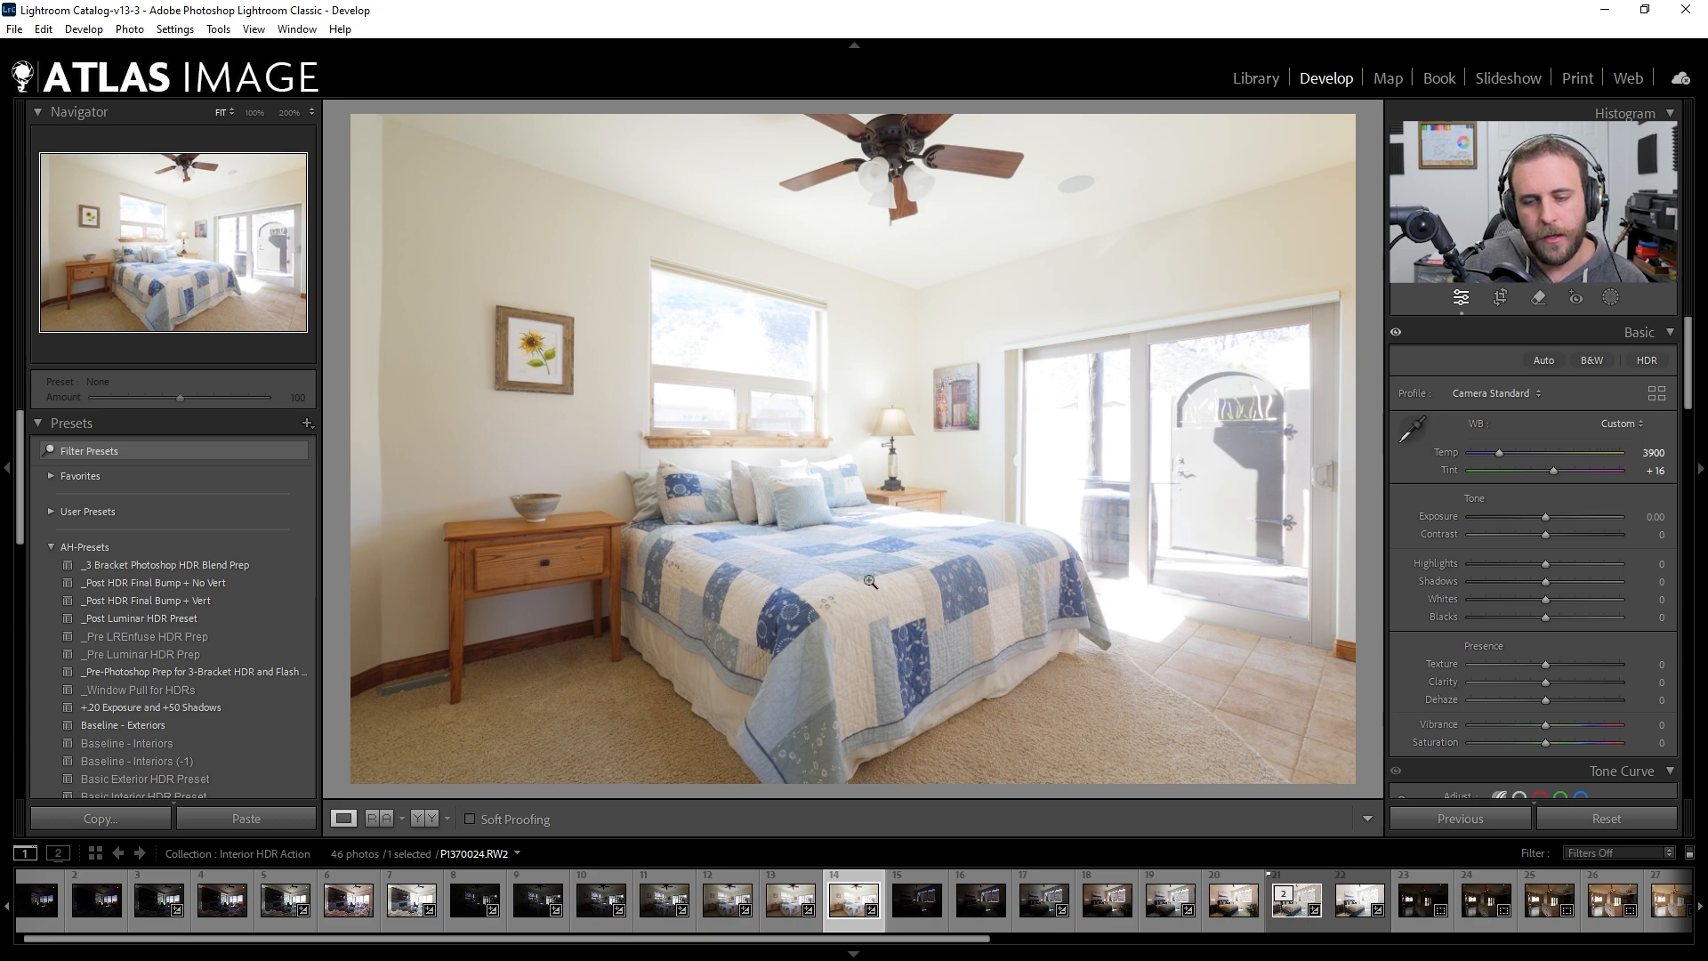
Select P1370020.RW2, P1370022.RW2 and P1370024.RW2 as the three brackets and compare them
left_click(728, 900, "ctrl")
left_click(601, 901, "ctrl")
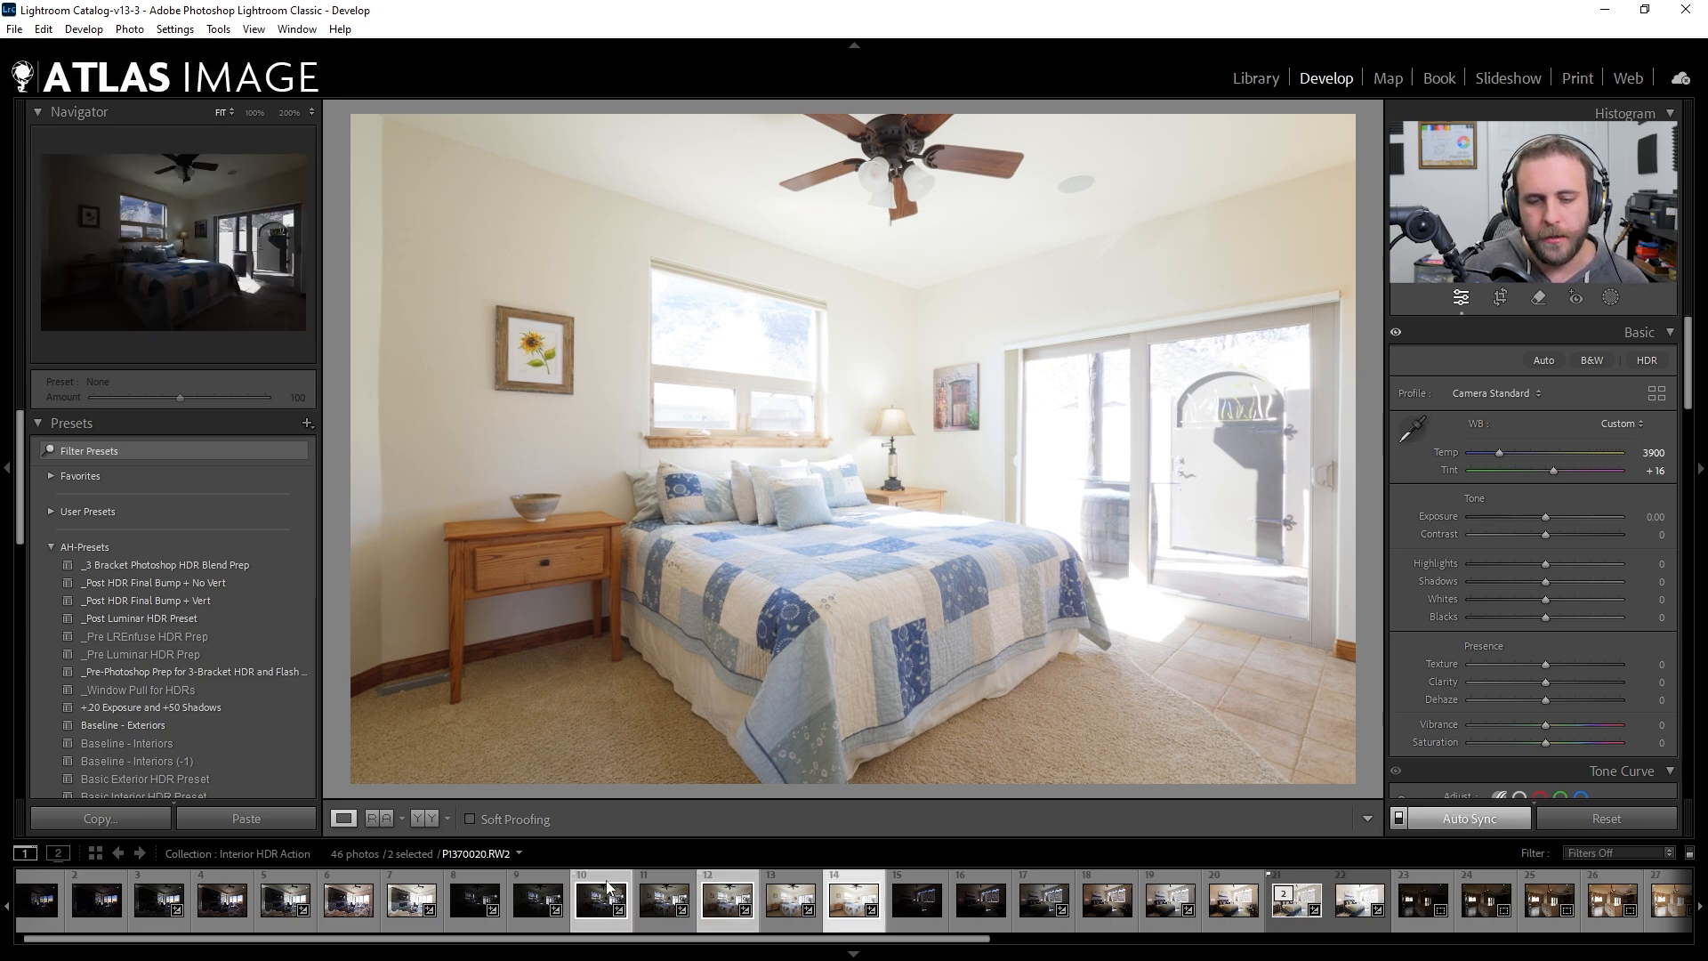
key("Left")
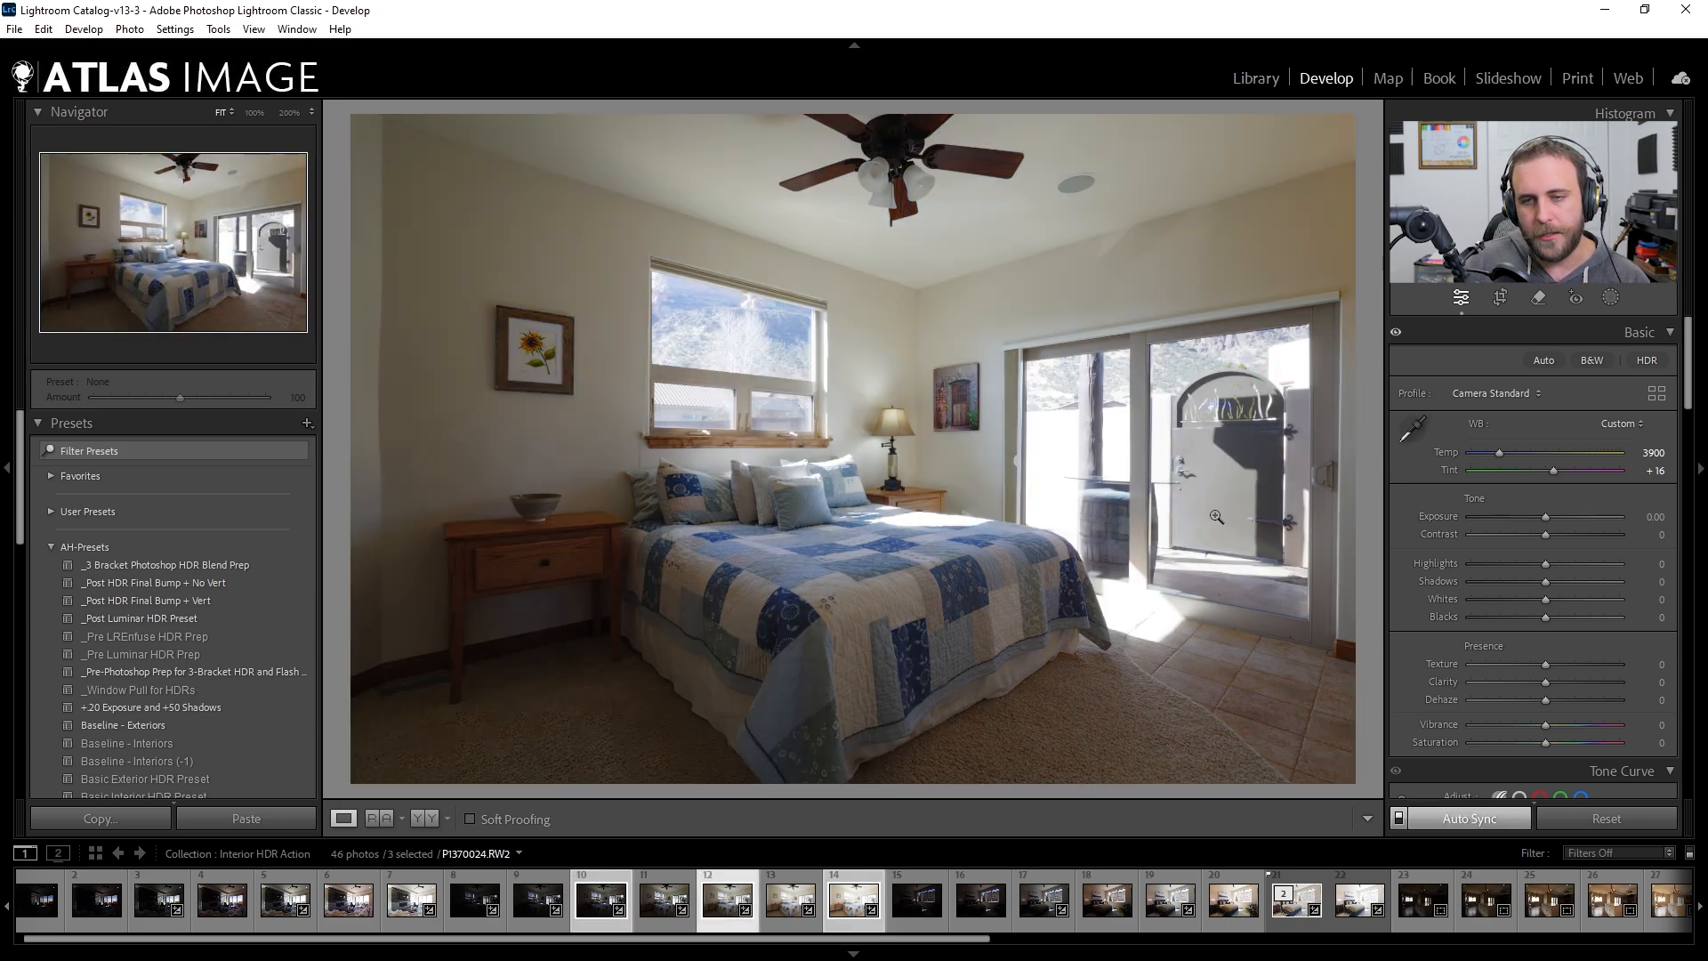
key("Left")
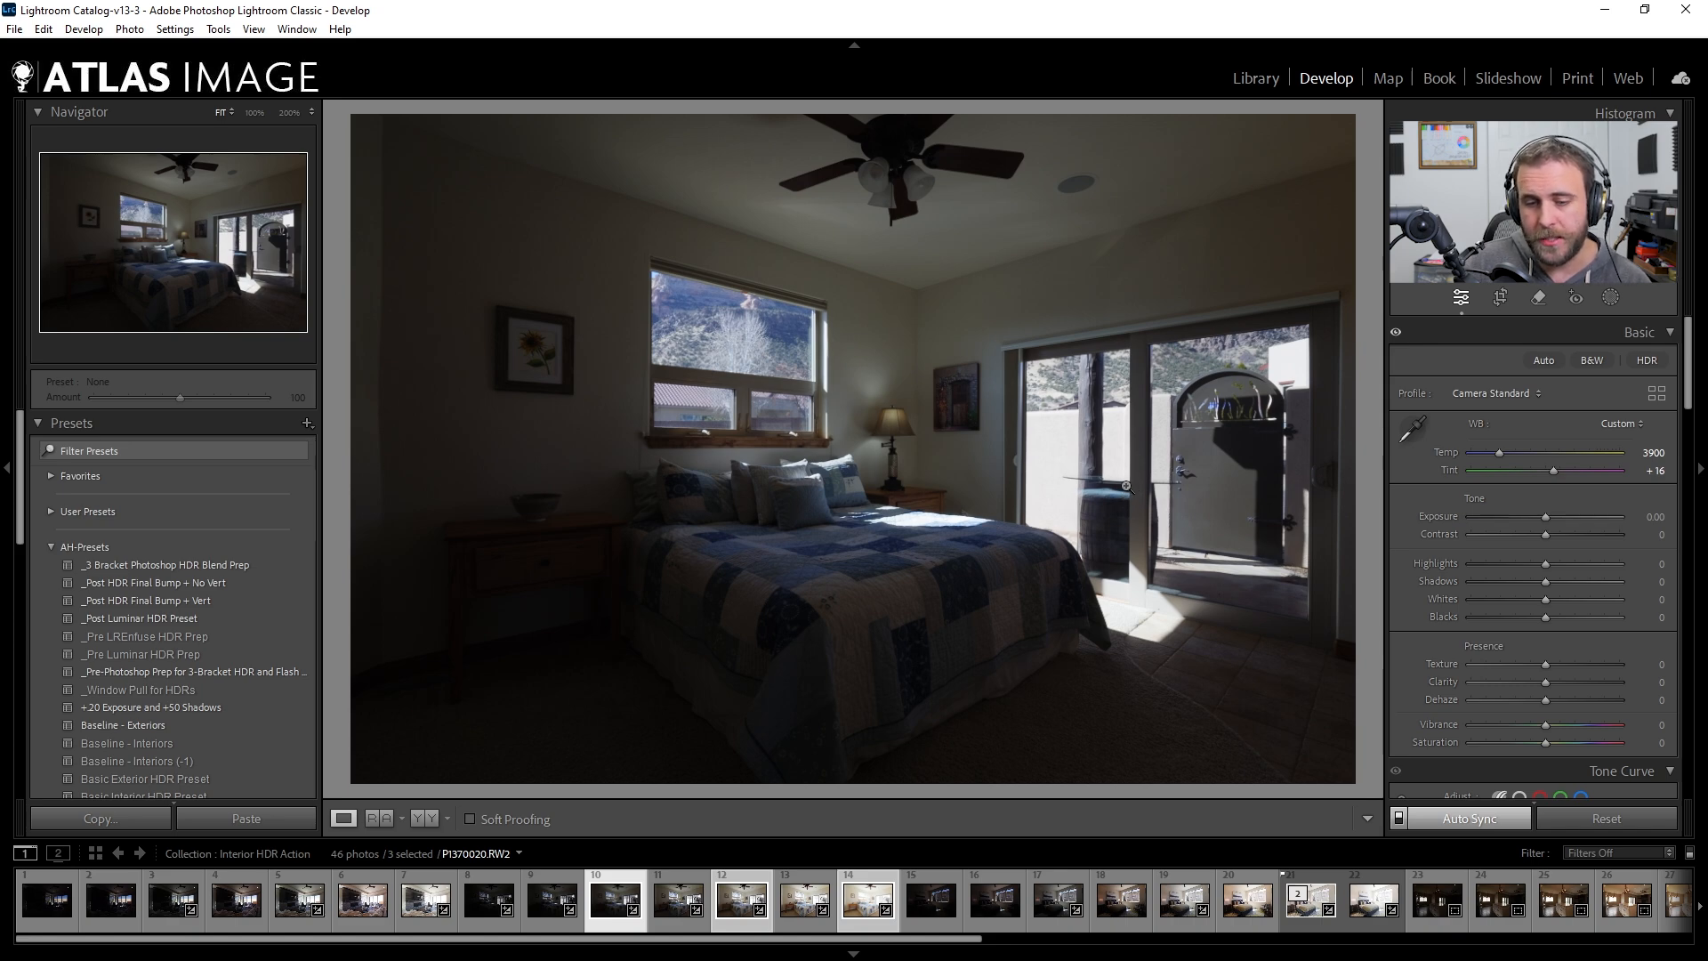
key("Right")
key("Right")
key("Left")
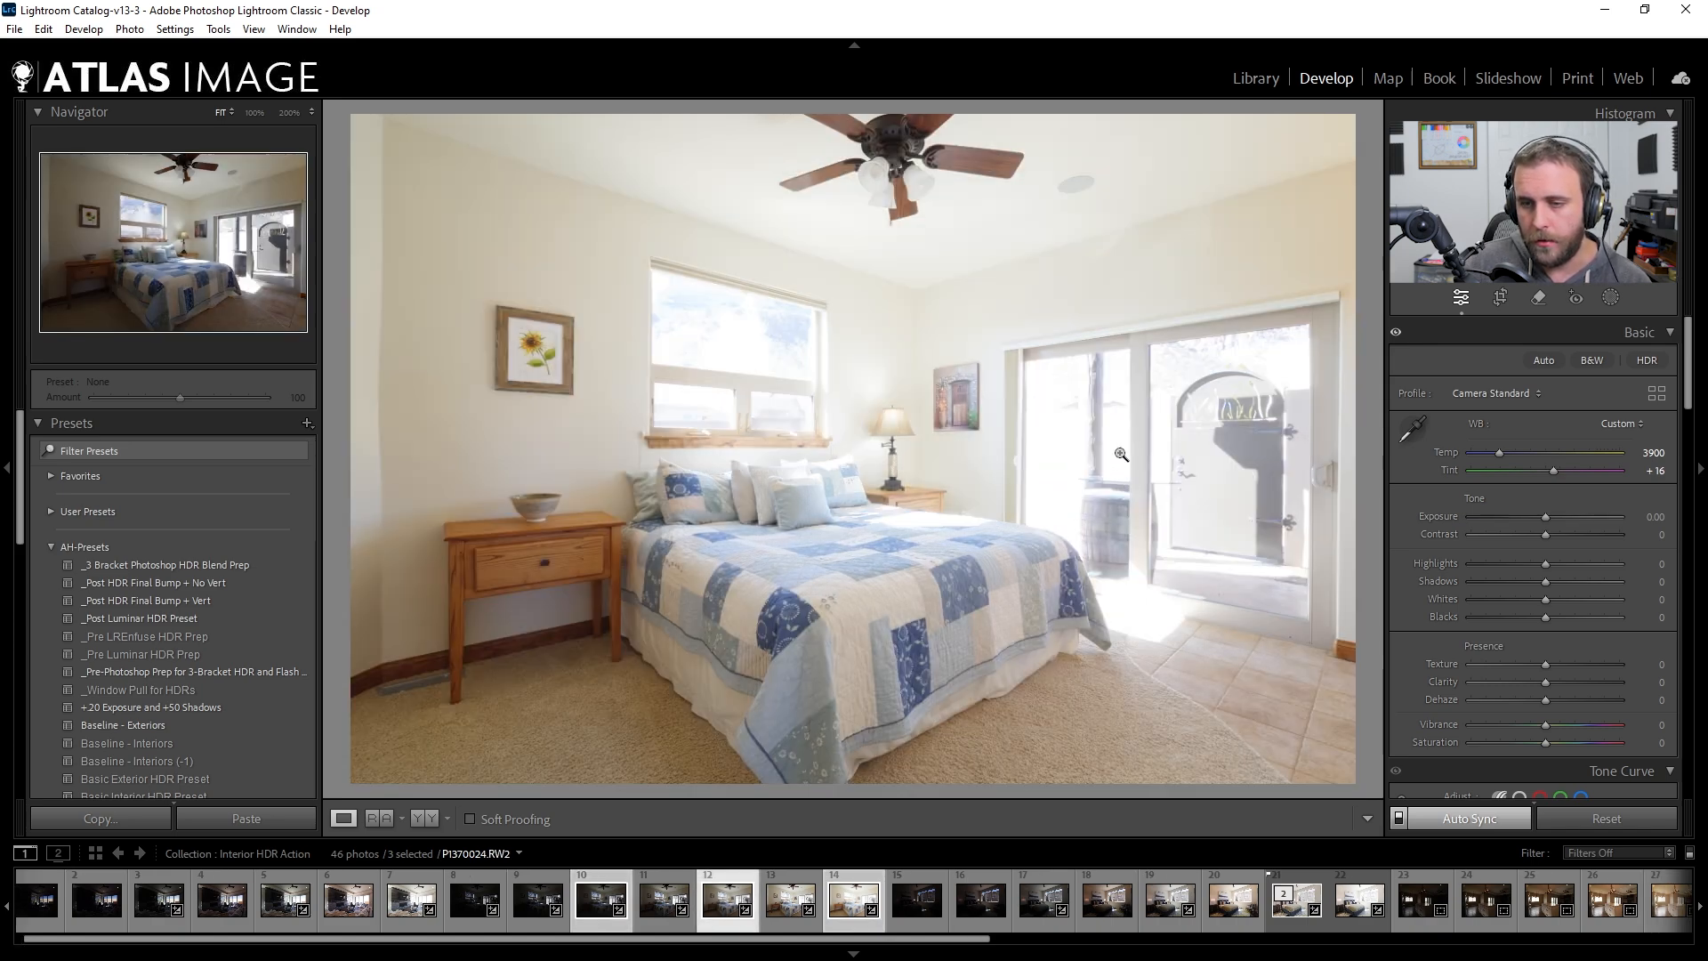
key("Left")
Apply the _3 Bracket Photoshop HDR Blend Prep preset to the three brackets with the Camera Natural profile and Contrast -20
left_click(191, 565)
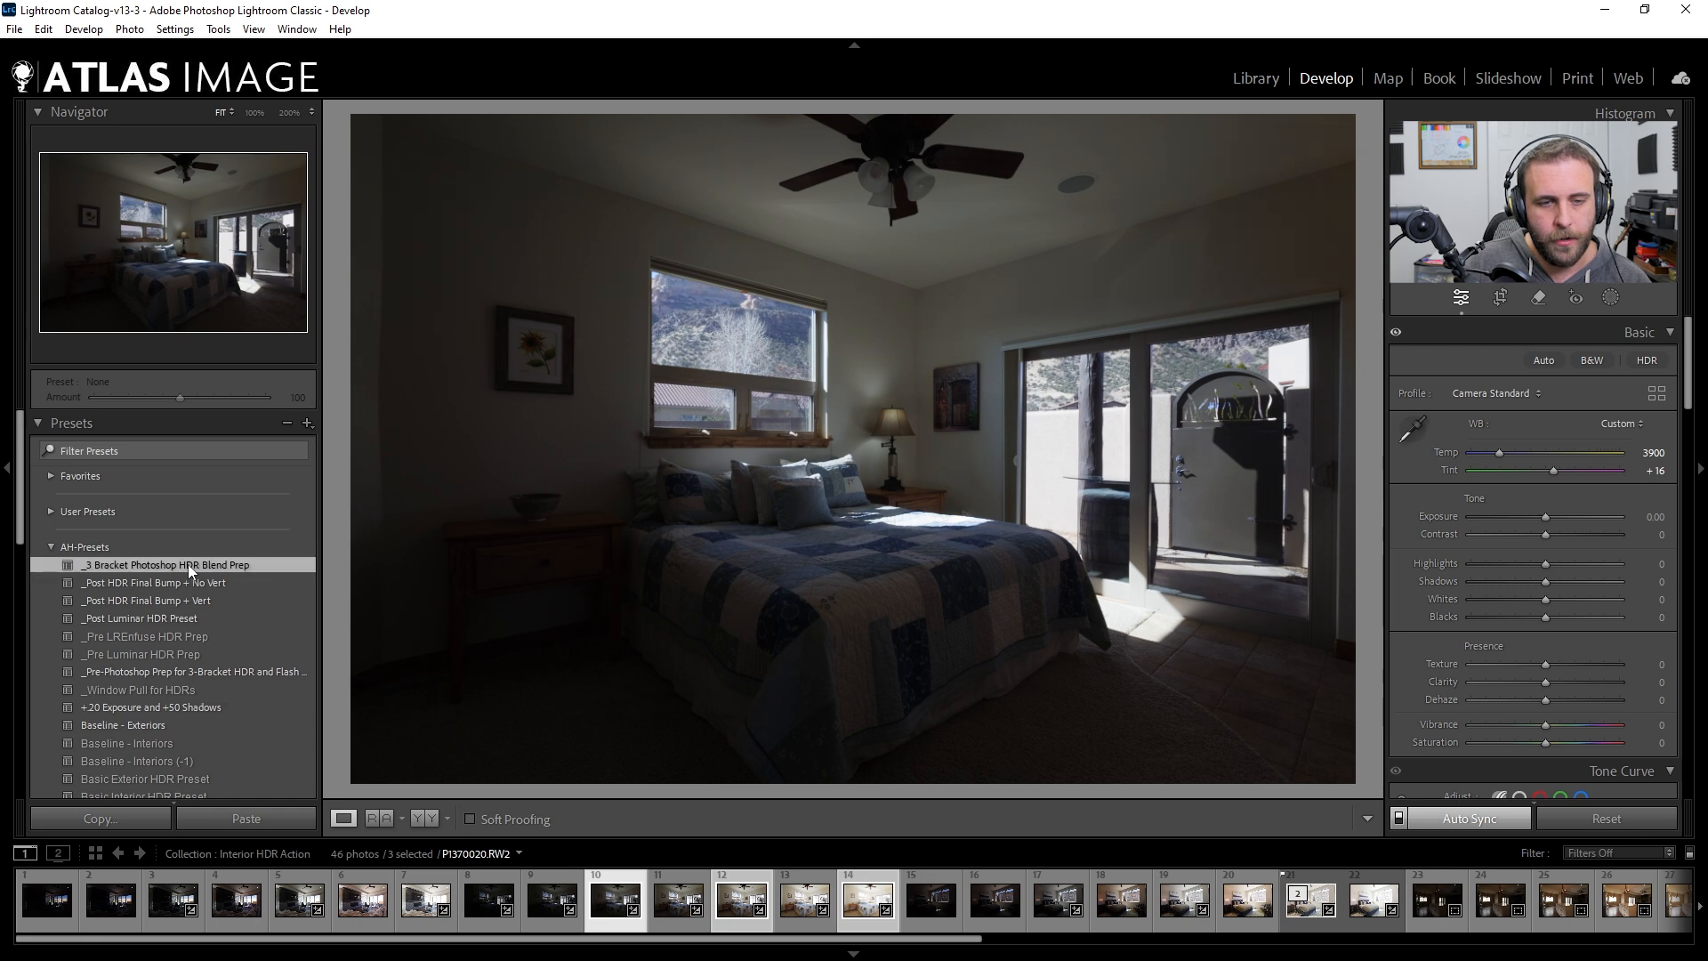
left_click(1497, 393)
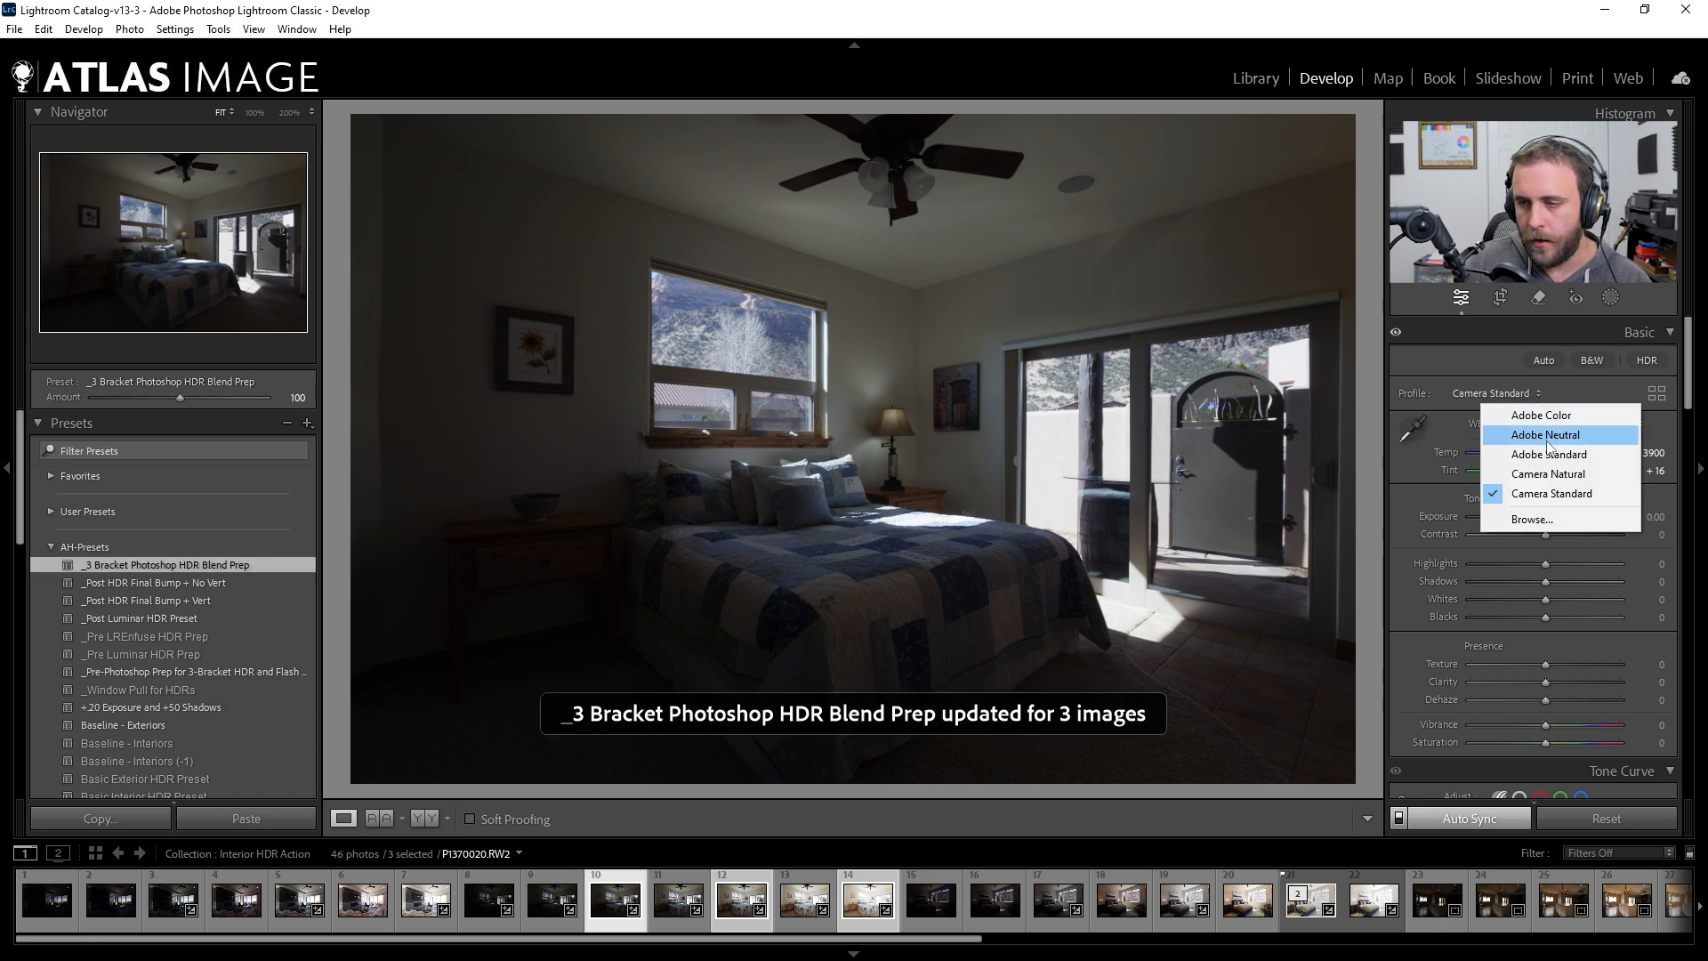
left_click(1512, 475)
left_click(1652, 534)
type("-20")
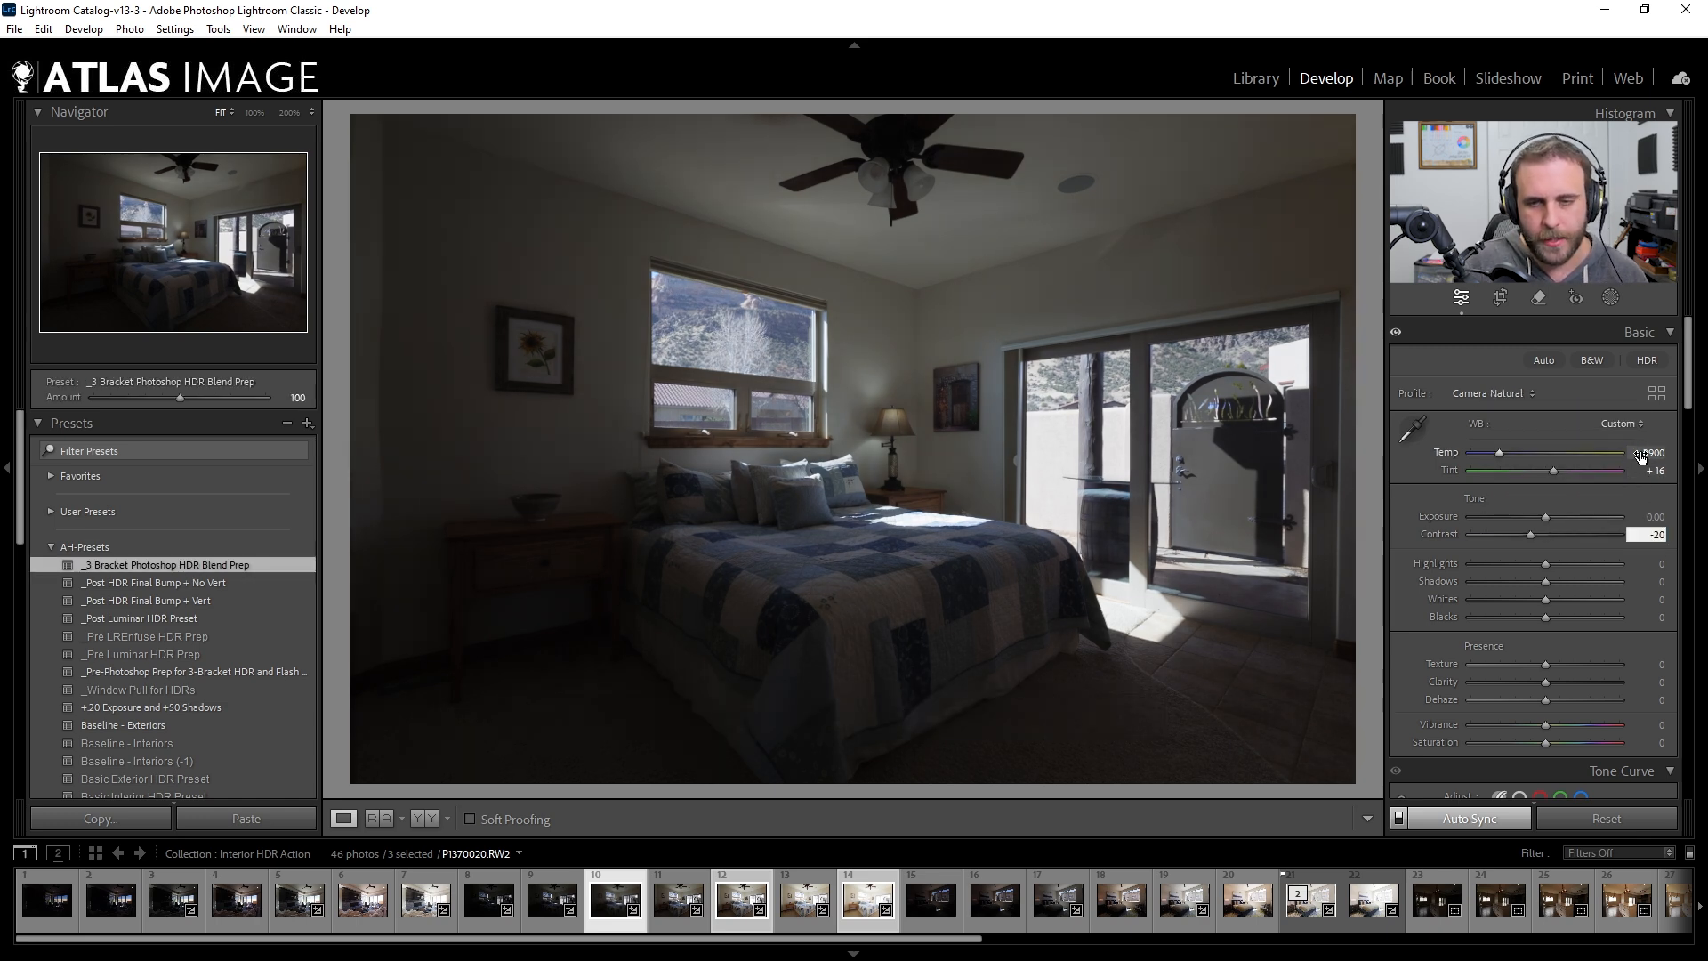
key("Return")
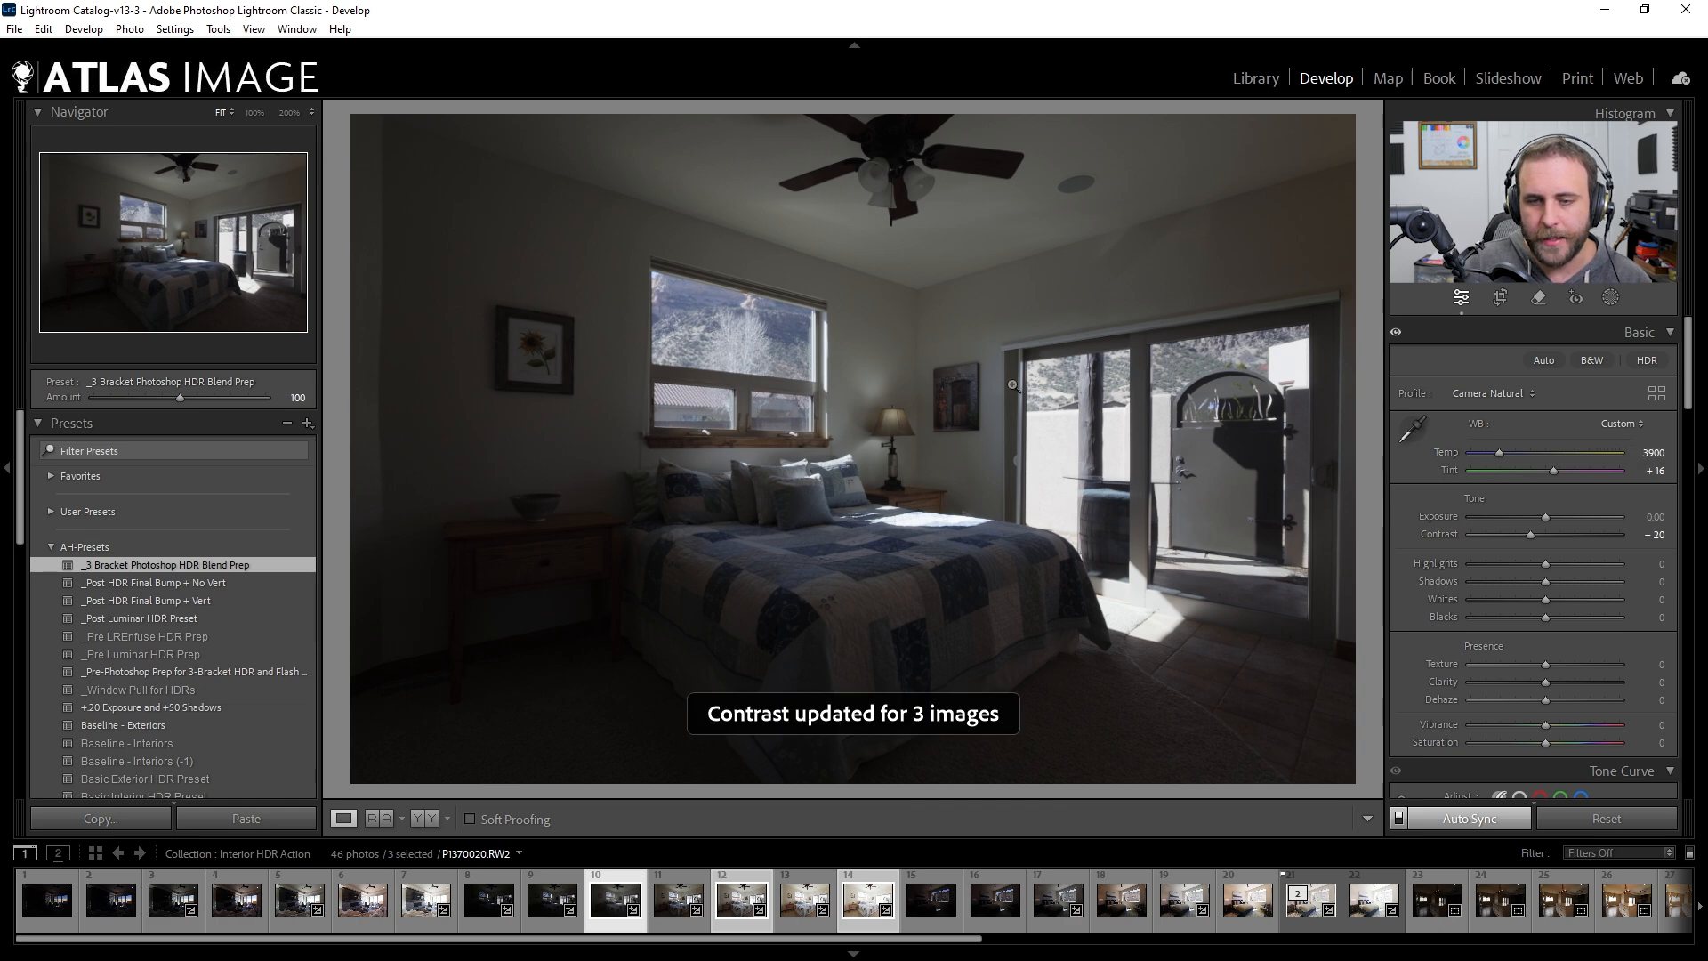
Compare the three brackets, try a different Contrast on them and return it to -20
key("Right")
key("Right")
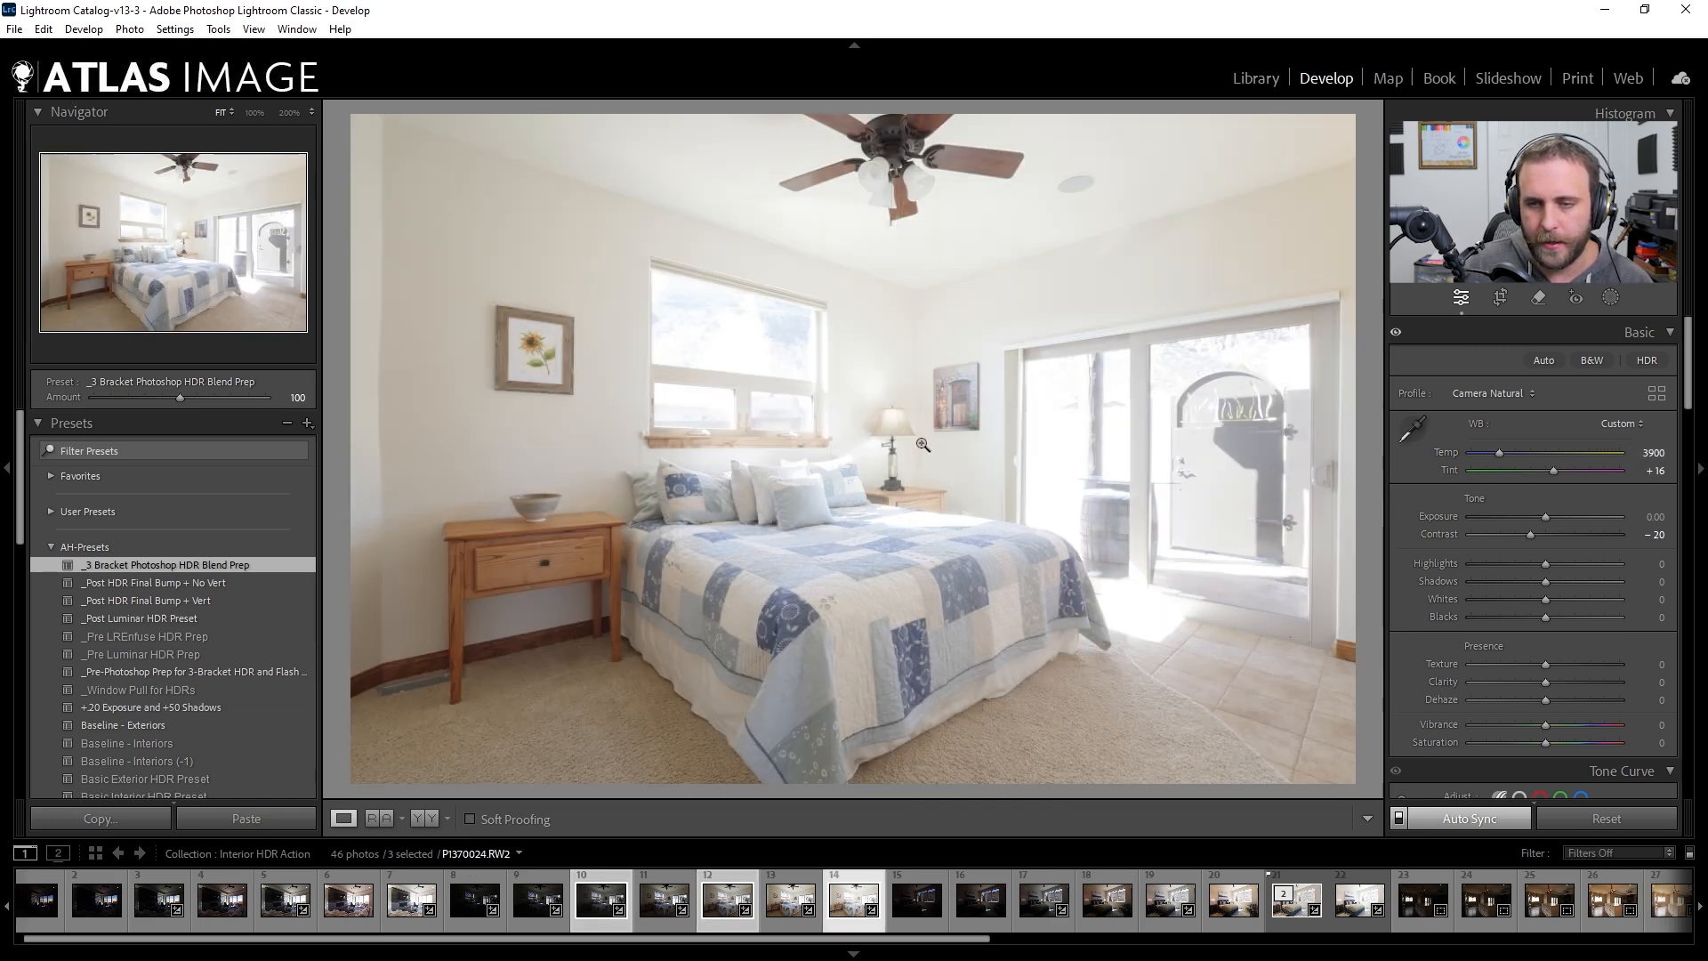
key("Left")
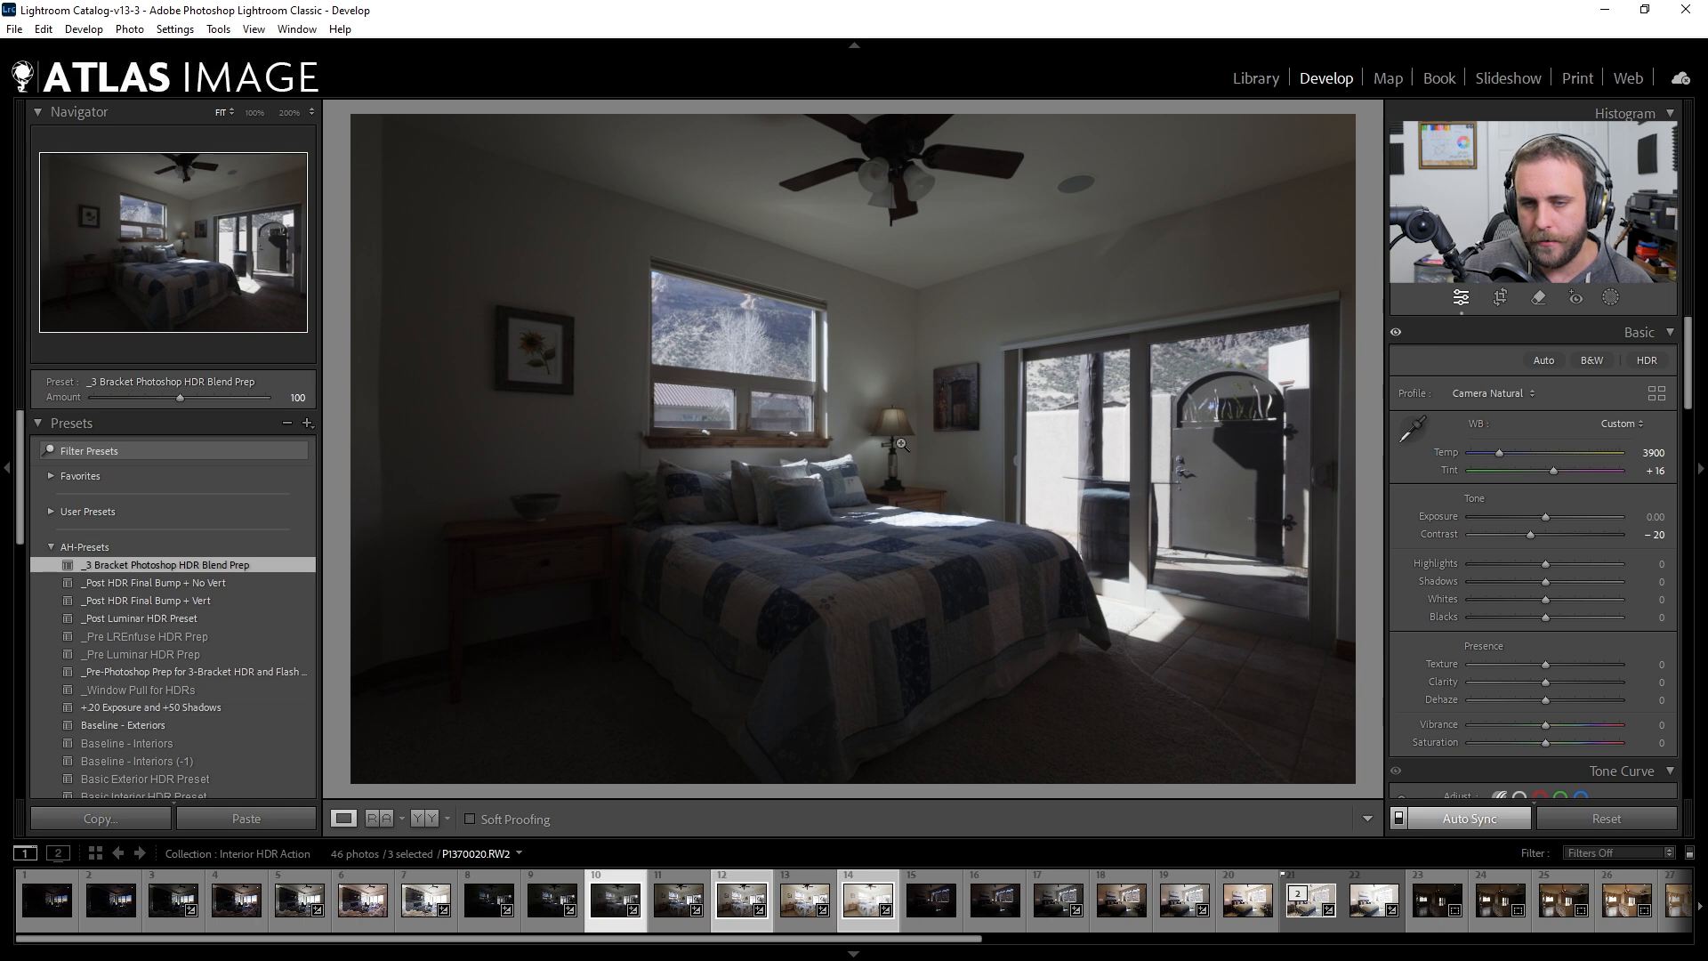
key("Right")
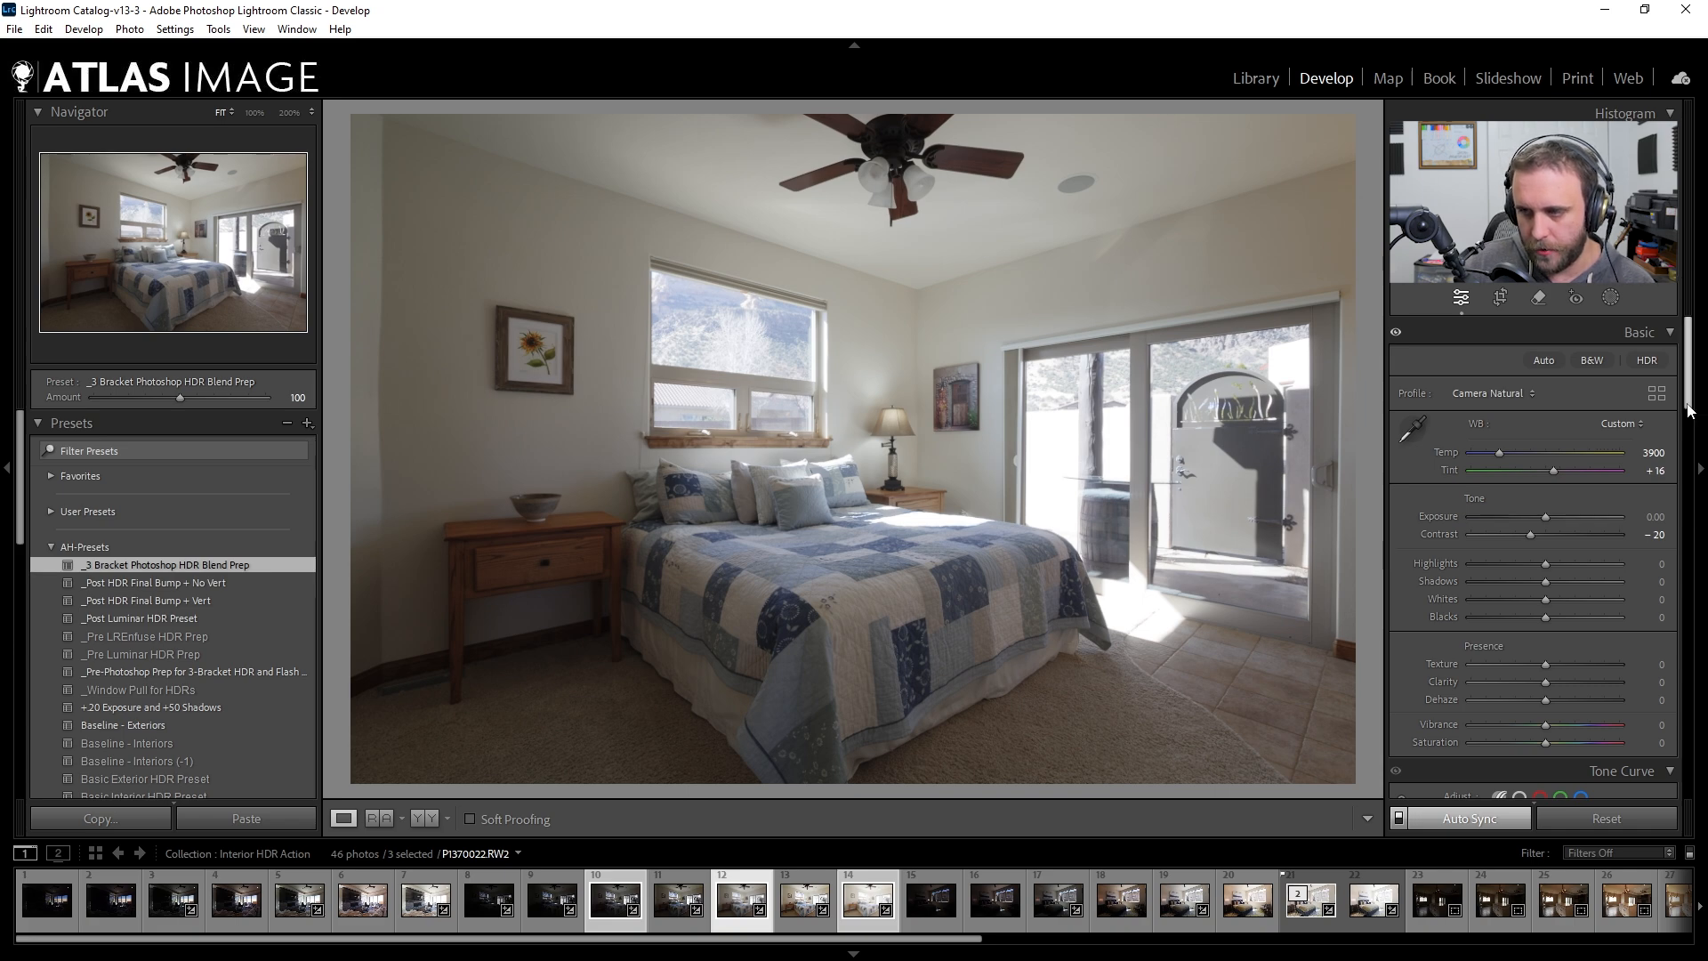
mouse_move(1529, 537)
left_mouse_down()
mouse_move(1421, 552)
mouse_move(1537, 532)
mouse_move(1455, 559)
mouse_move(1539, 552)
left_mouse_up()
left_click(1654, 533)
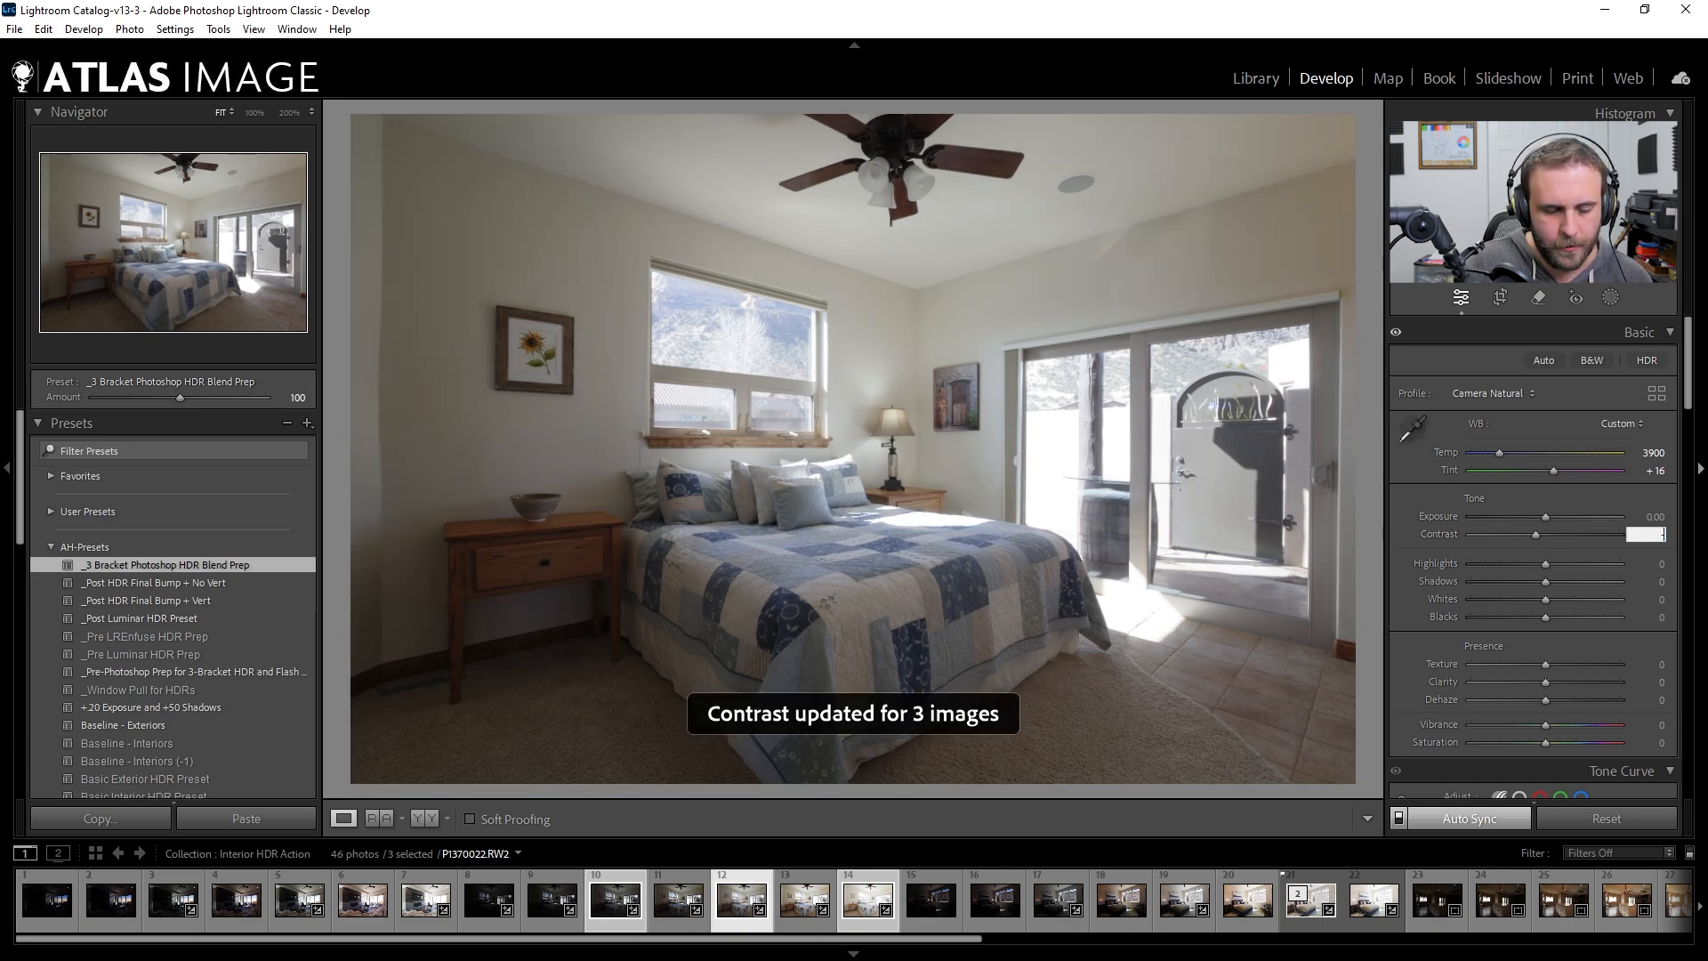
Set the manual noise reduction Luminance to 20 for the three brackets
left_click_drag(1689, 377, 1682, 617)
left_click(1660, 630)
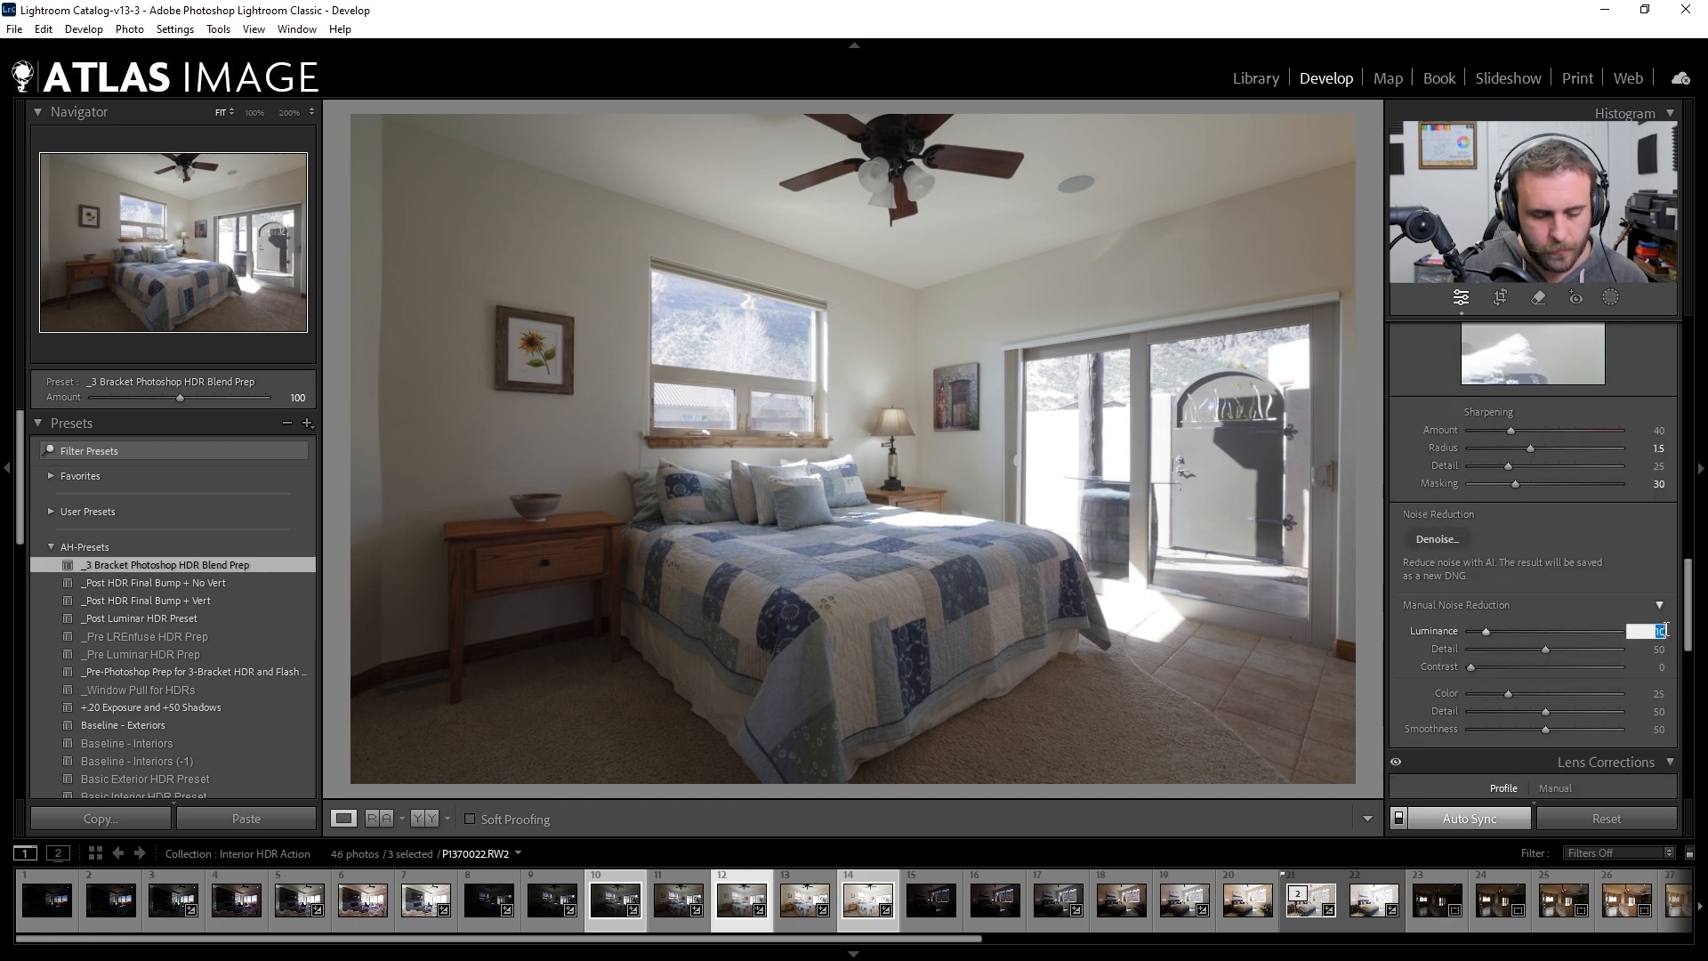
type("20")
left_click_drag(1688, 650, 1688, 408)
Open P1370020.RW2, P1370022.RW2 and P1370024.RW2 together as smart object layers in Photoshop
left_click(609, 889)
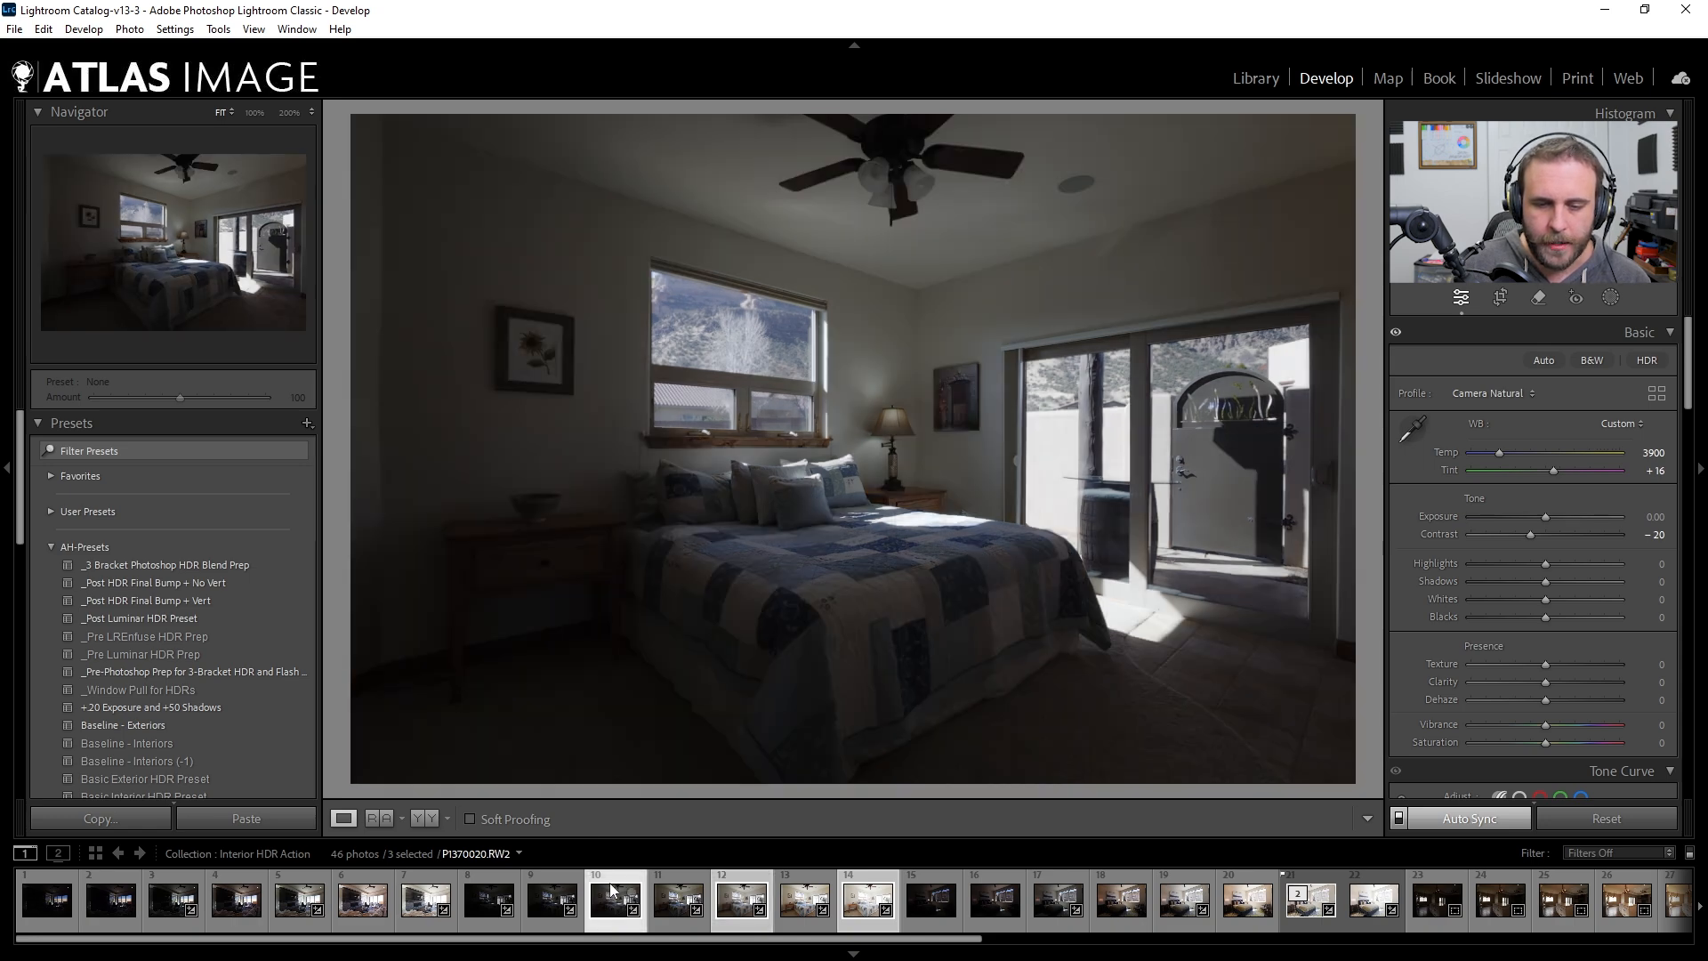
right_click(610, 890)
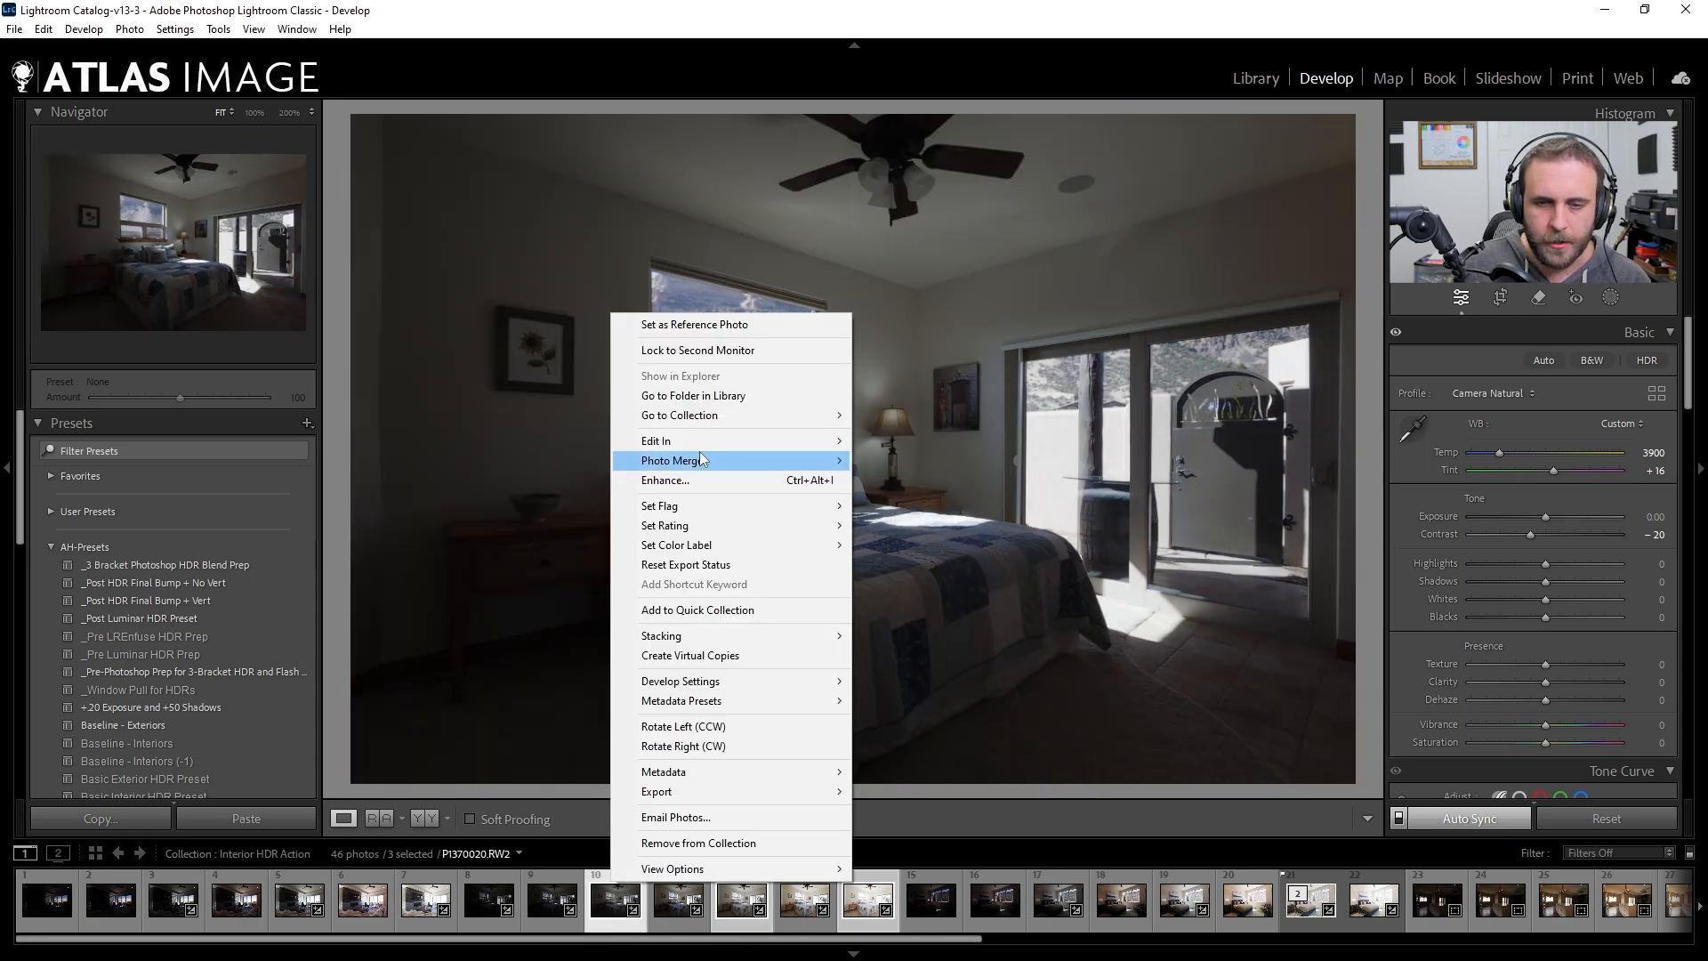
left_click(978, 752)
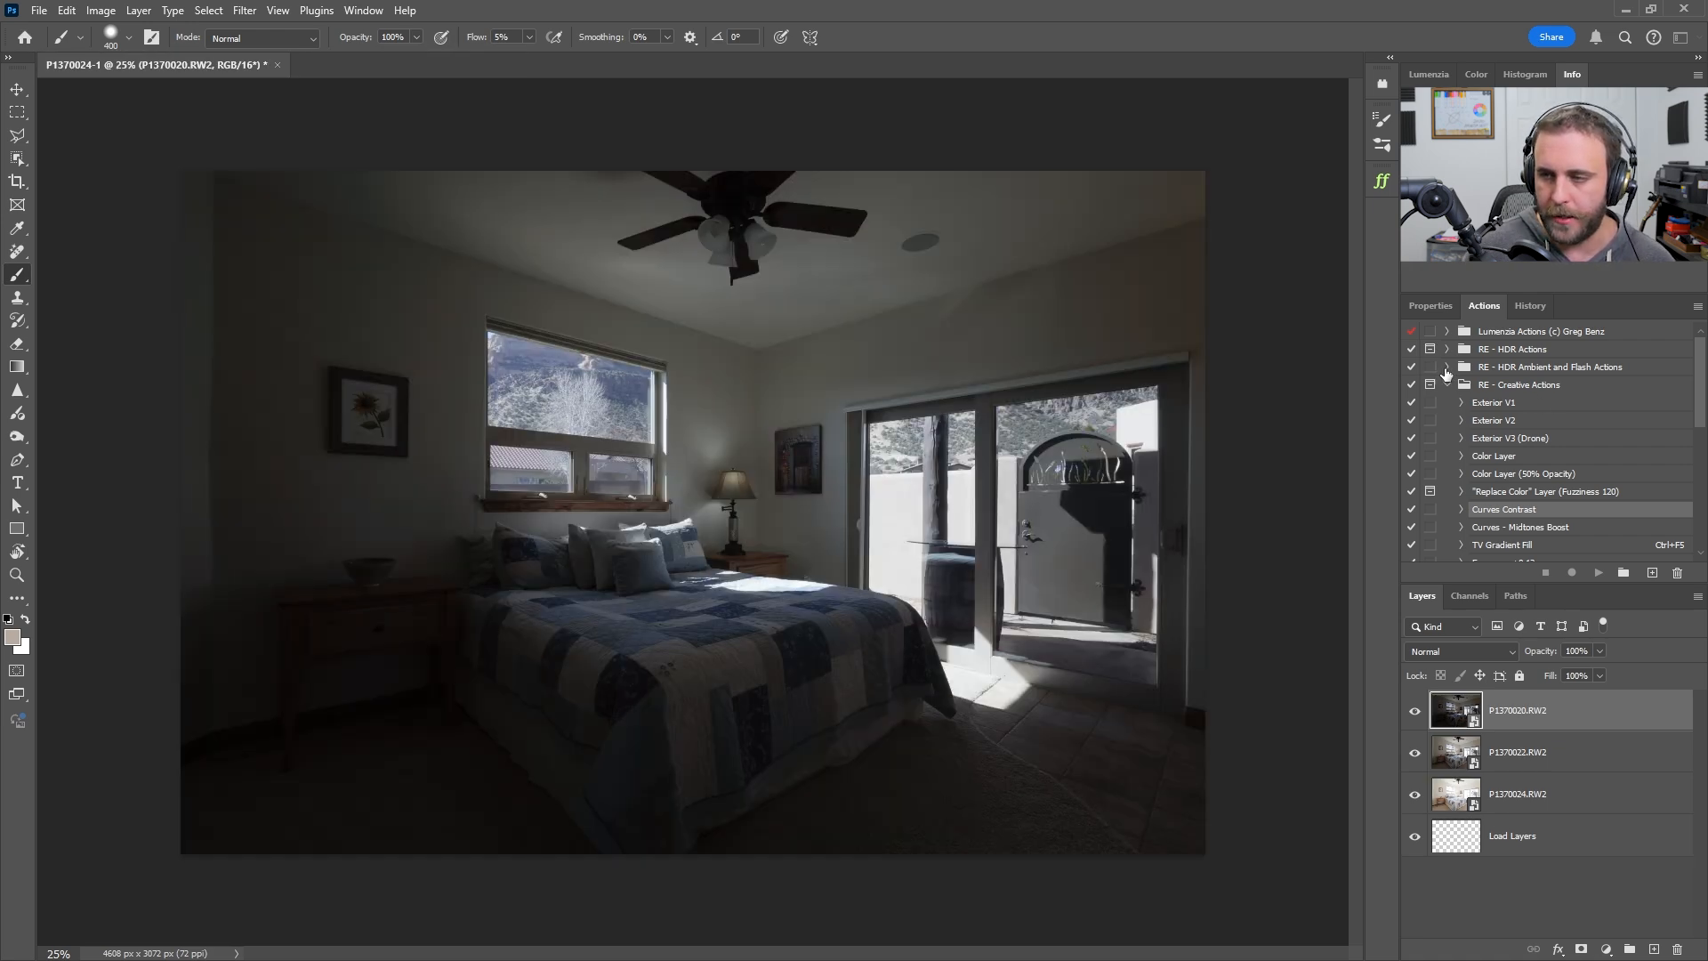
Examine the steps of MAIN ACTION - 3 Bracket HDR in the RE - HDR Actions set, including its Camera Raw Filter settings
left_click(1448, 350)
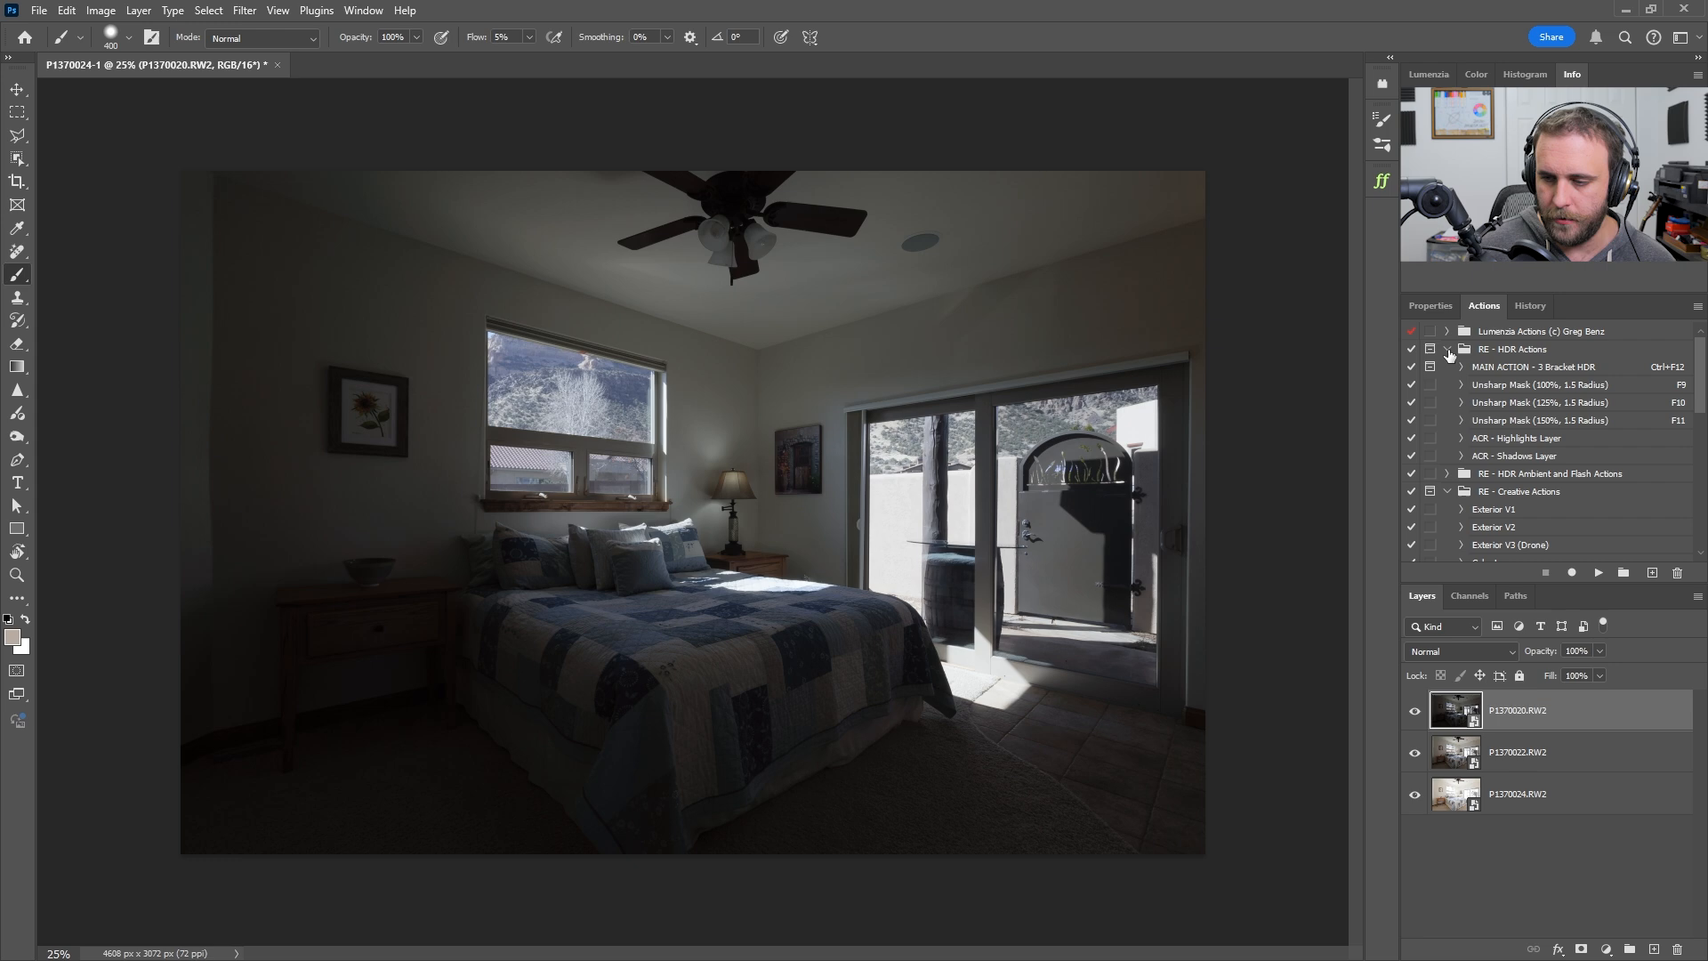
left_click(1499, 367)
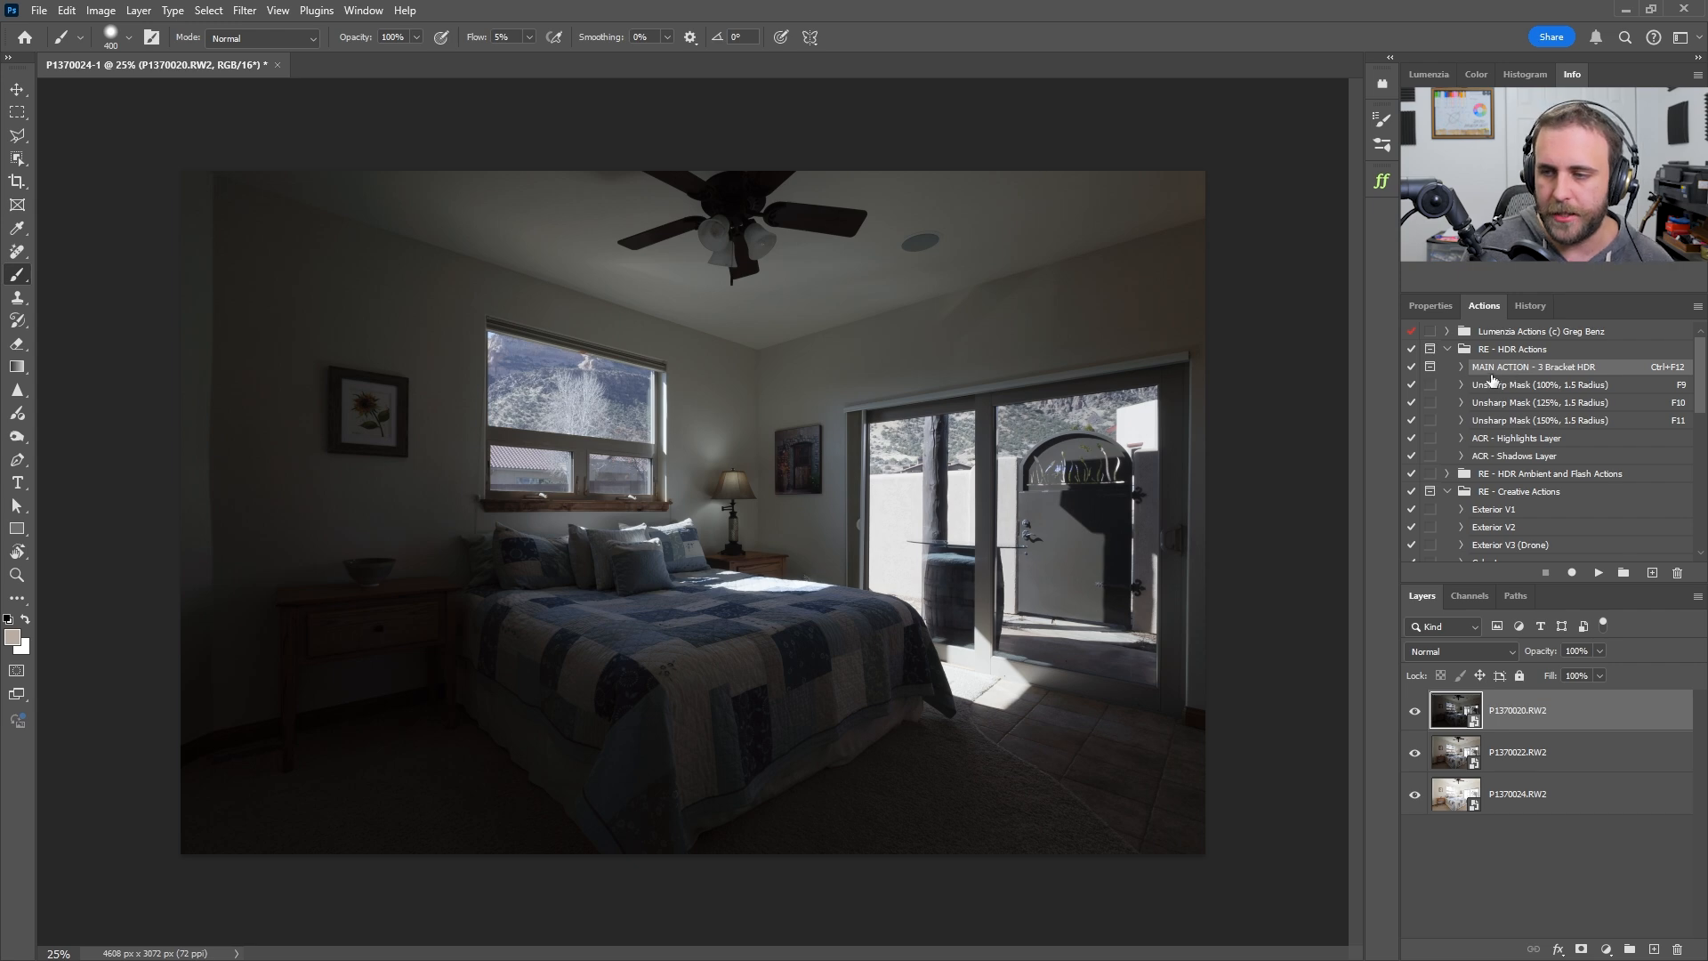
left_click(1460, 367)
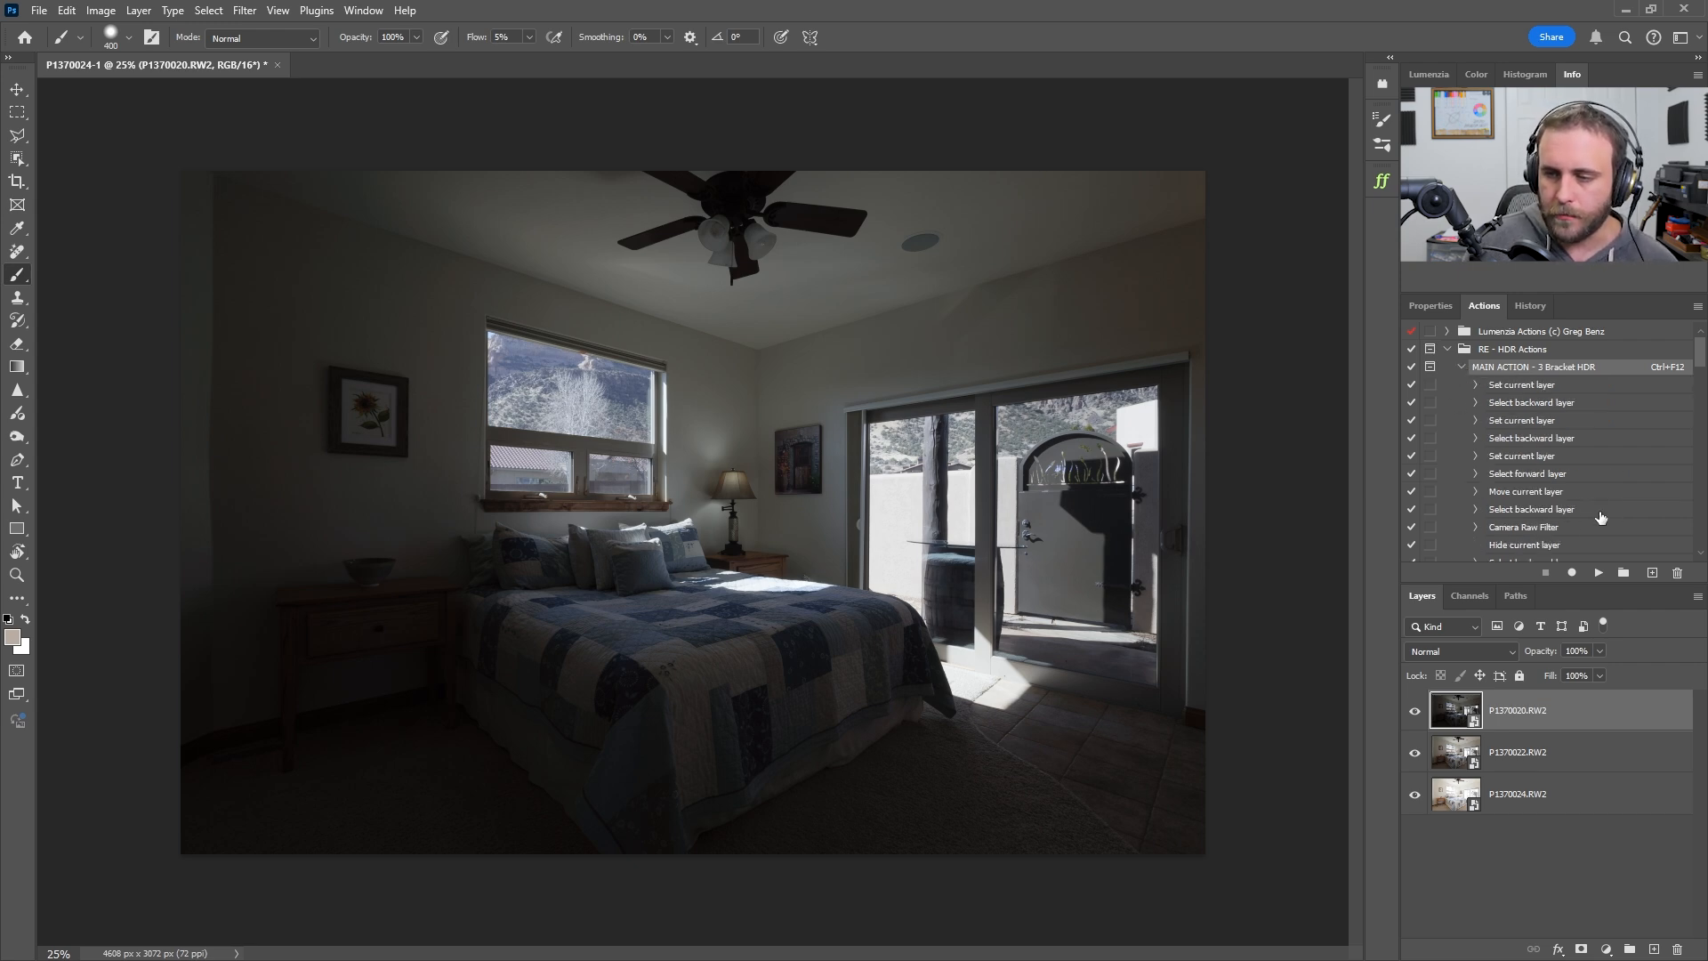
left_click(1475, 529)
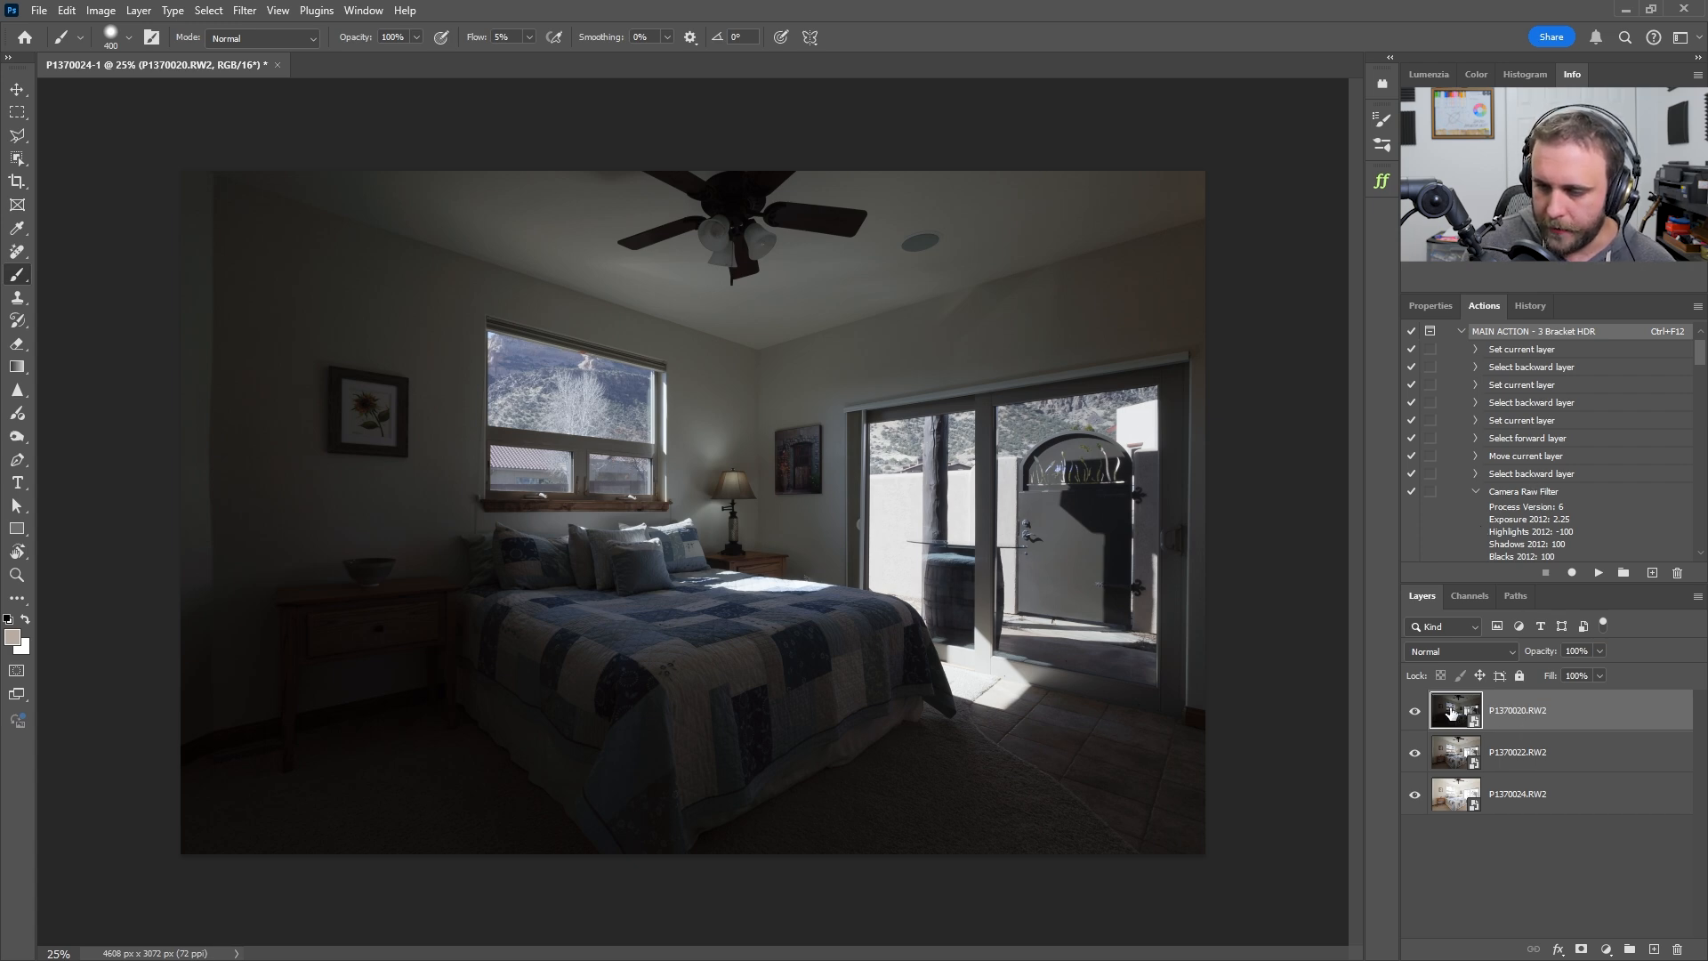
Stop the trial run of the HDR action and open its Camera Raw Filter step to preview the Light adjustments on P1370020.RW2
left_click(1528, 498)
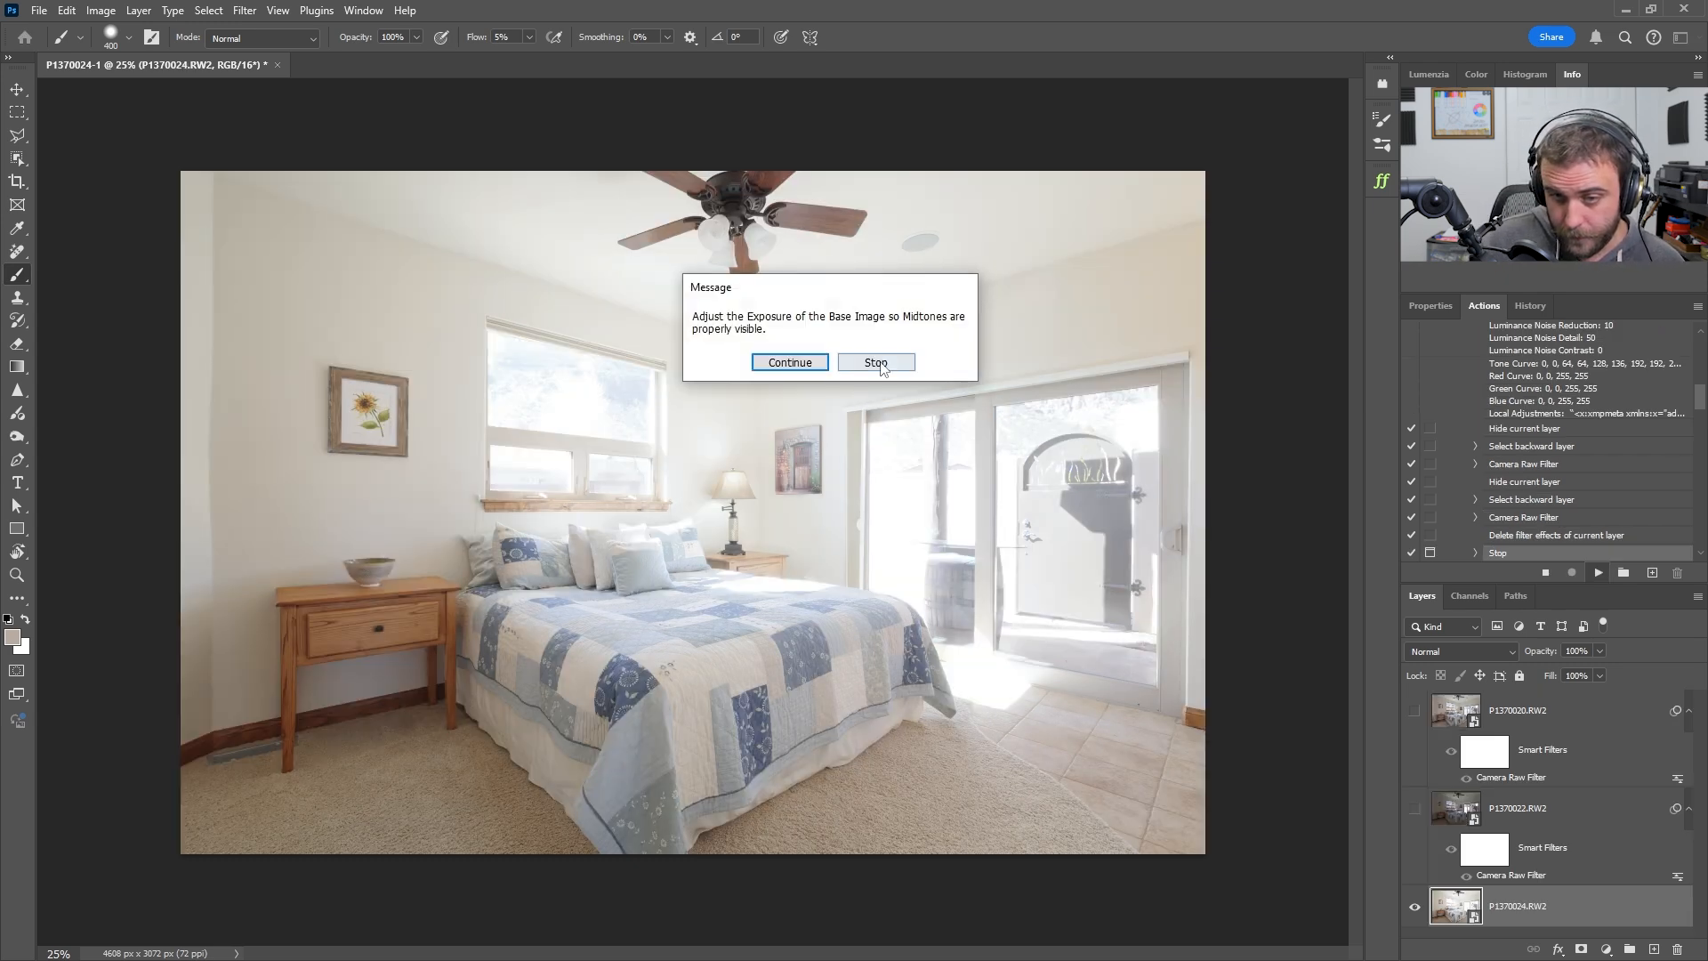
left_click(876, 363)
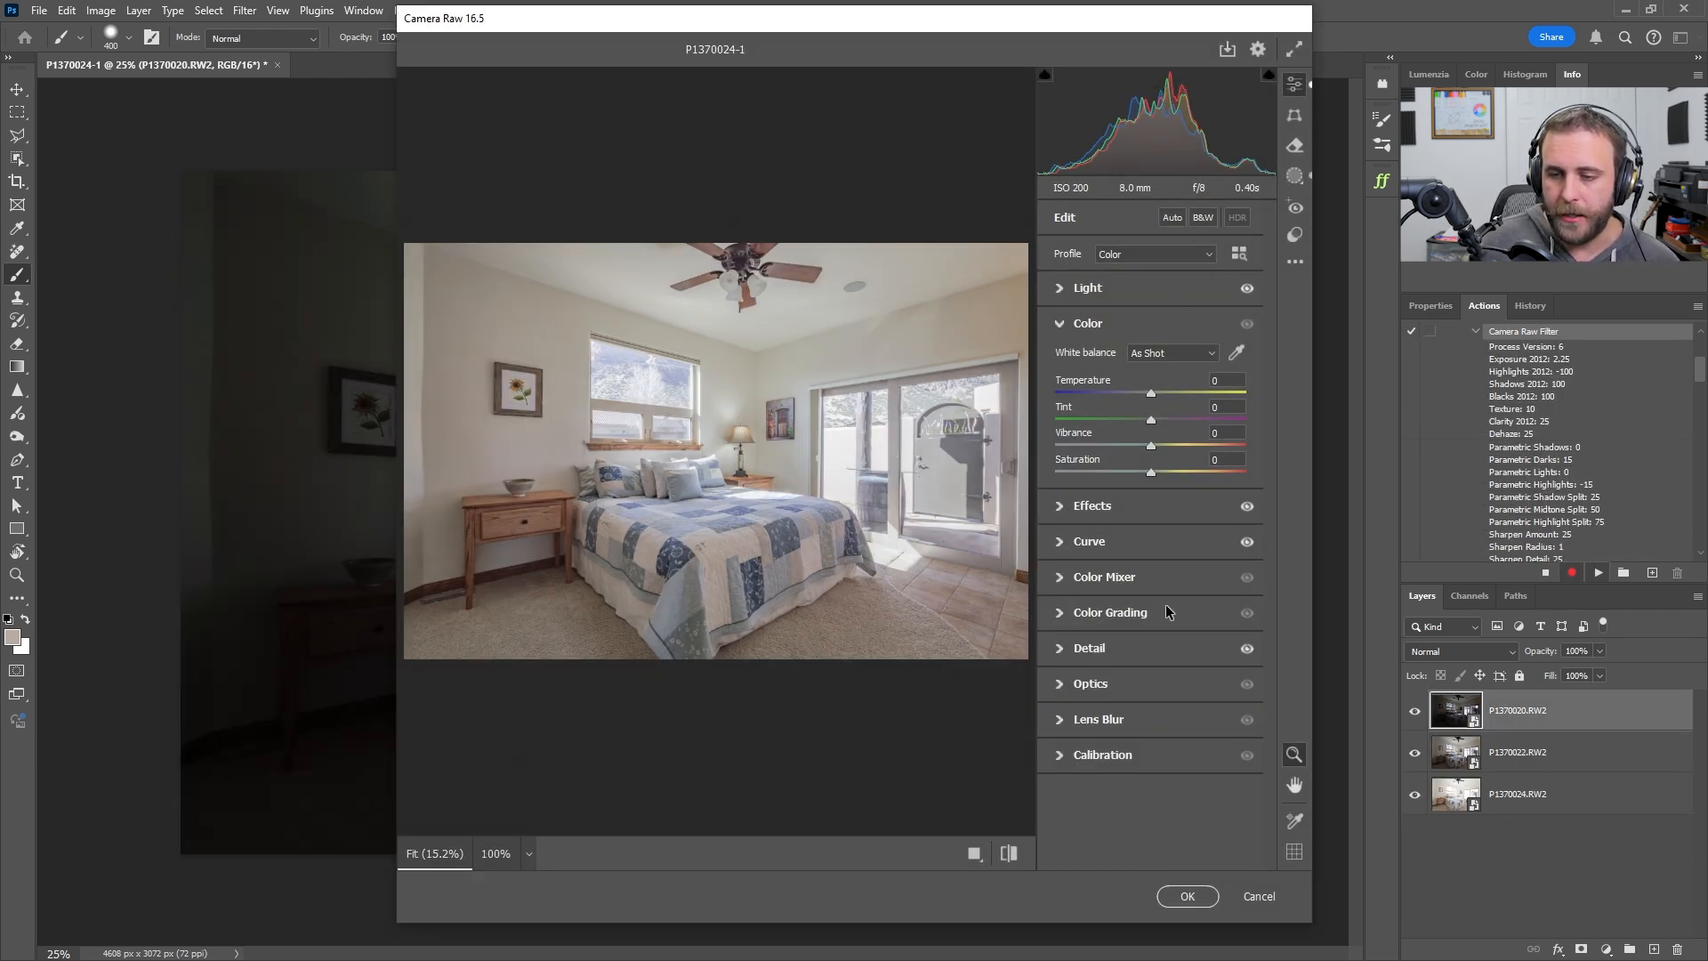
left_click(1139, 287)
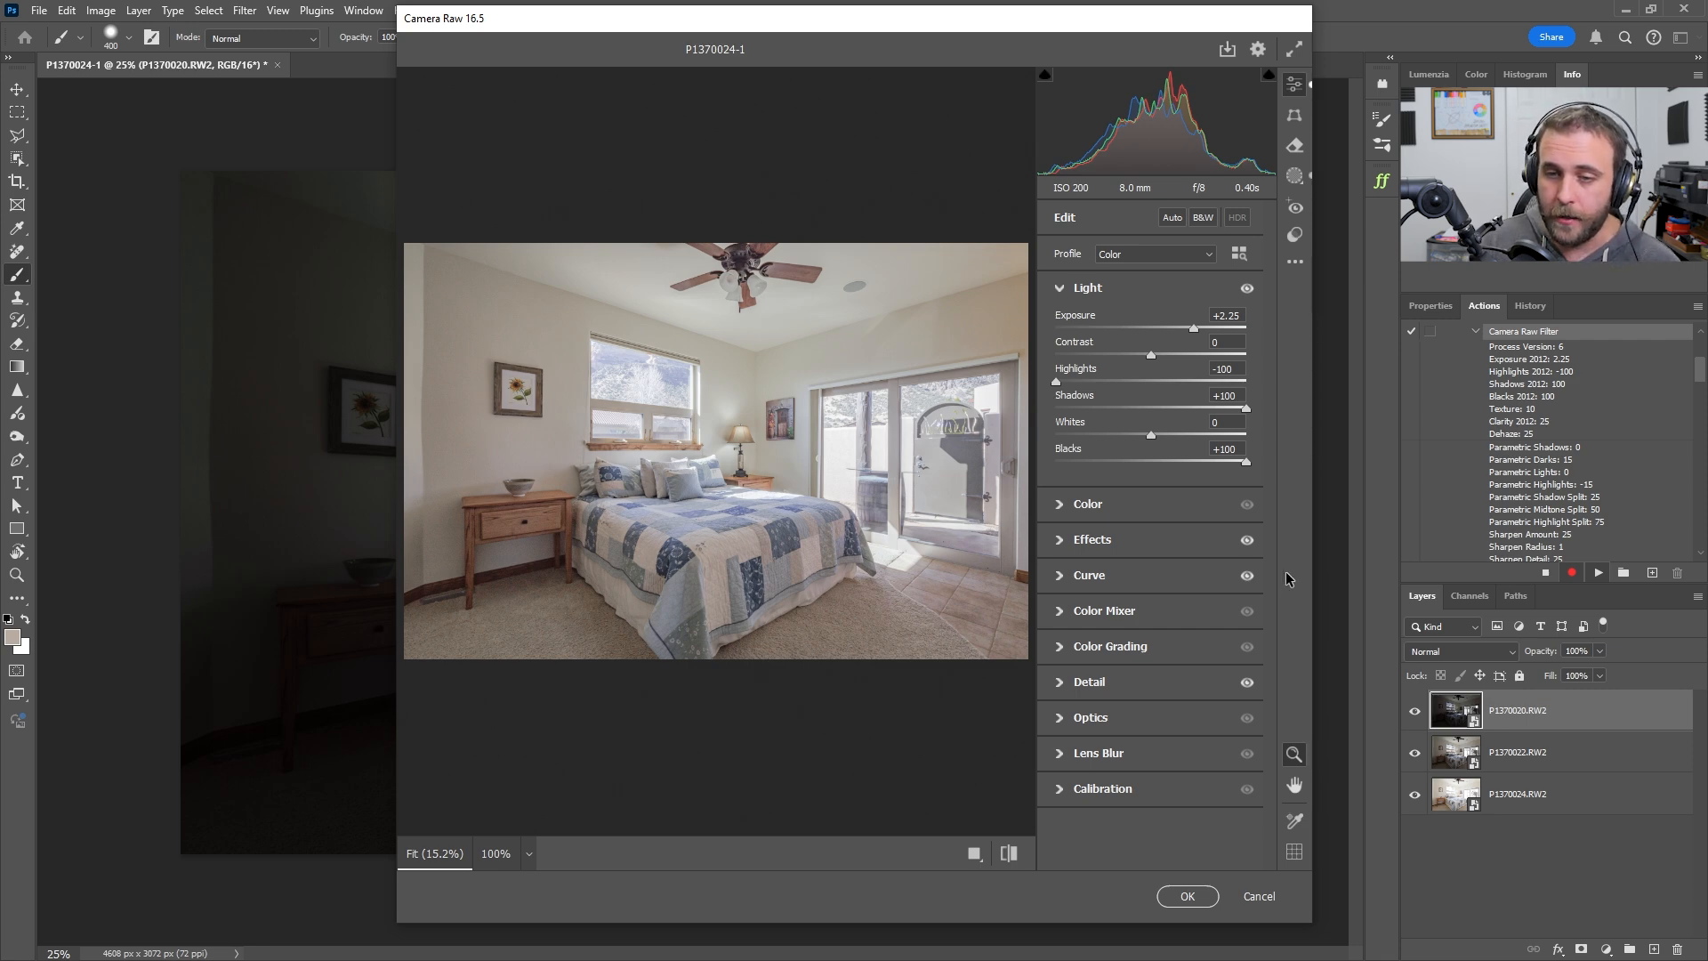
left_click(1245, 290)
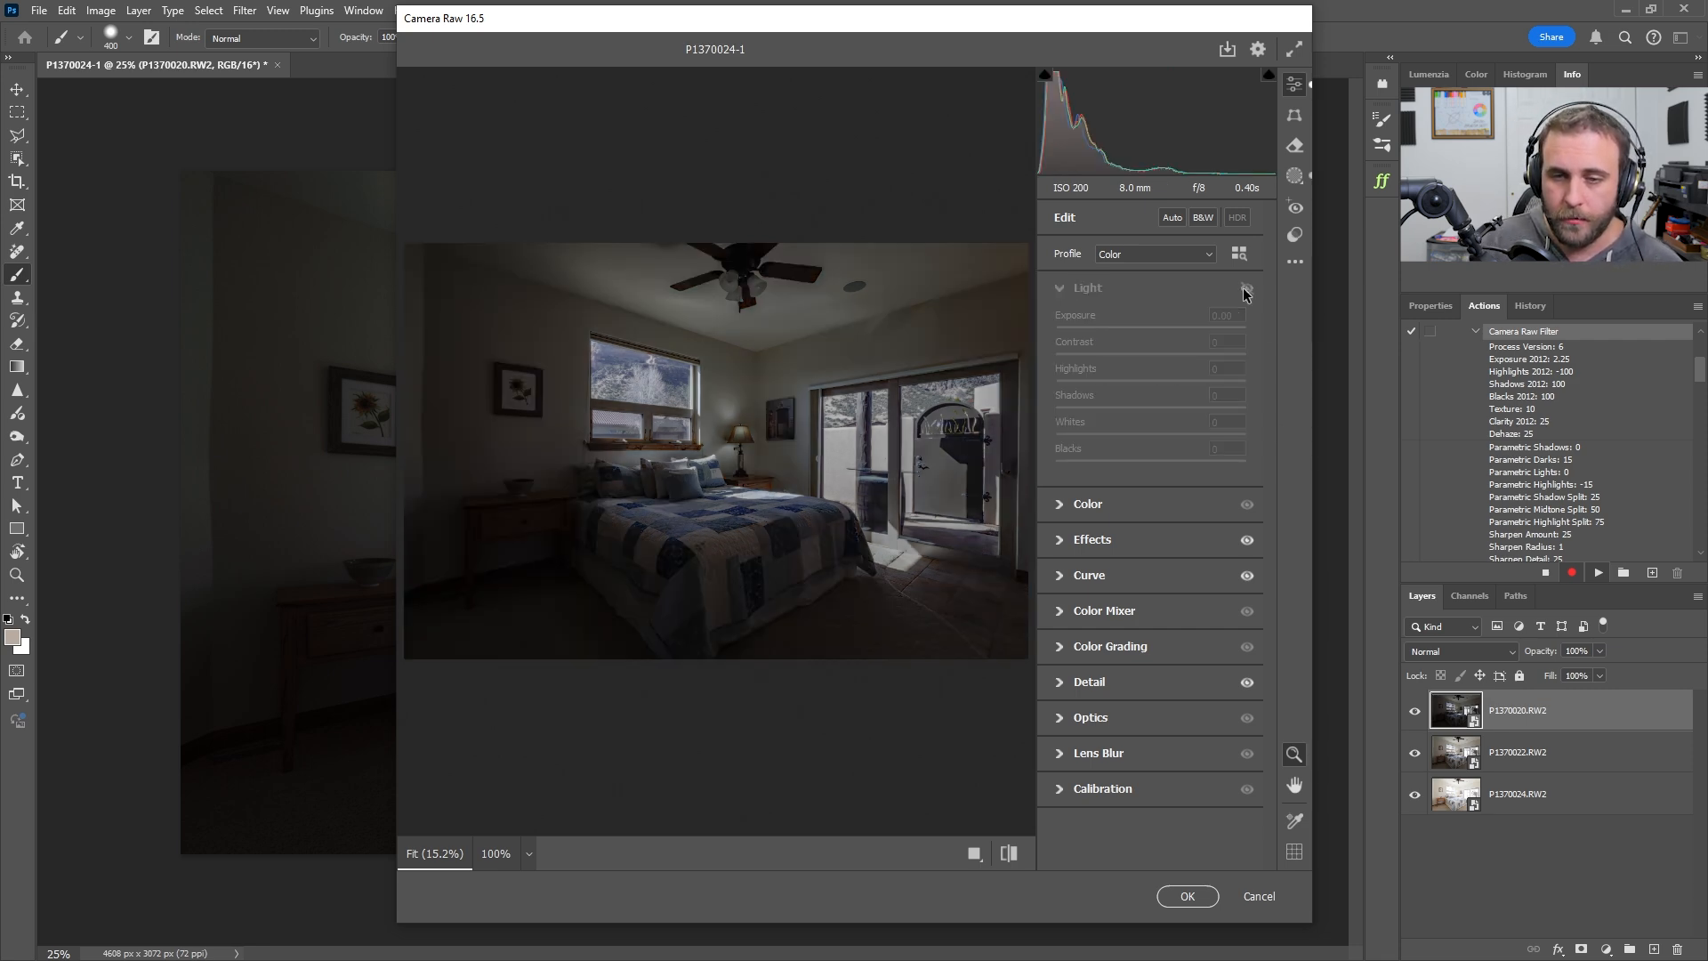
left_click(1245, 290)
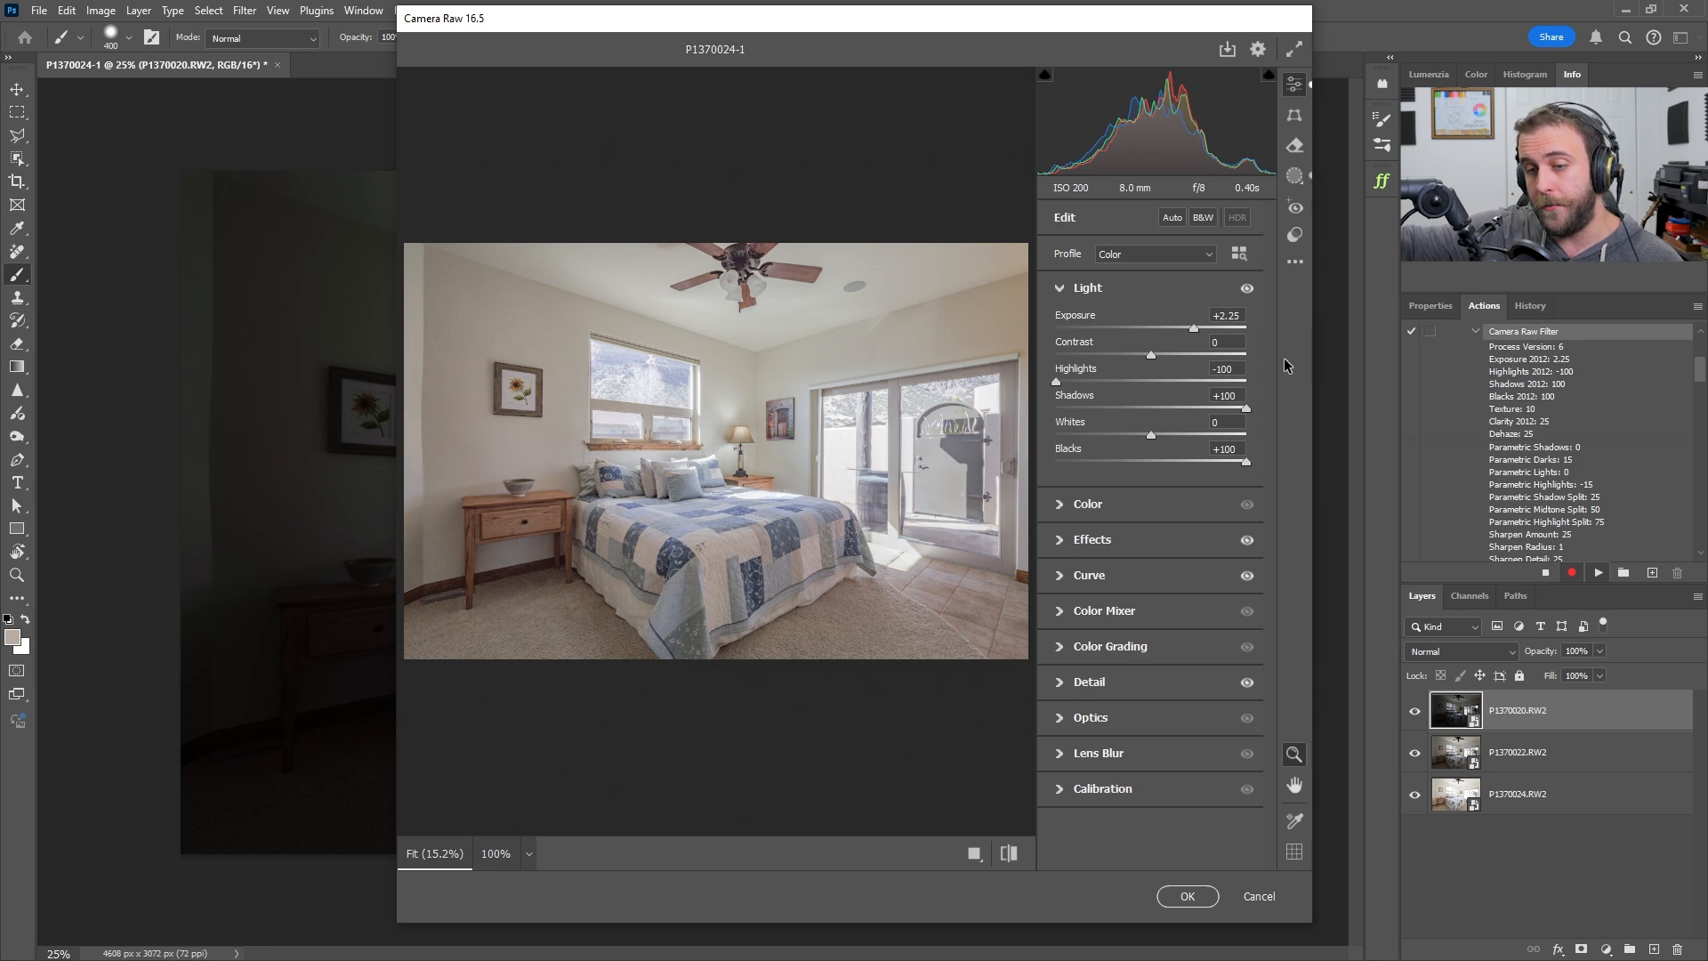
Try Highlights at 0 and back at -100 while checking the window detail, keeping Blacks at +100
double_click(1056, 383)
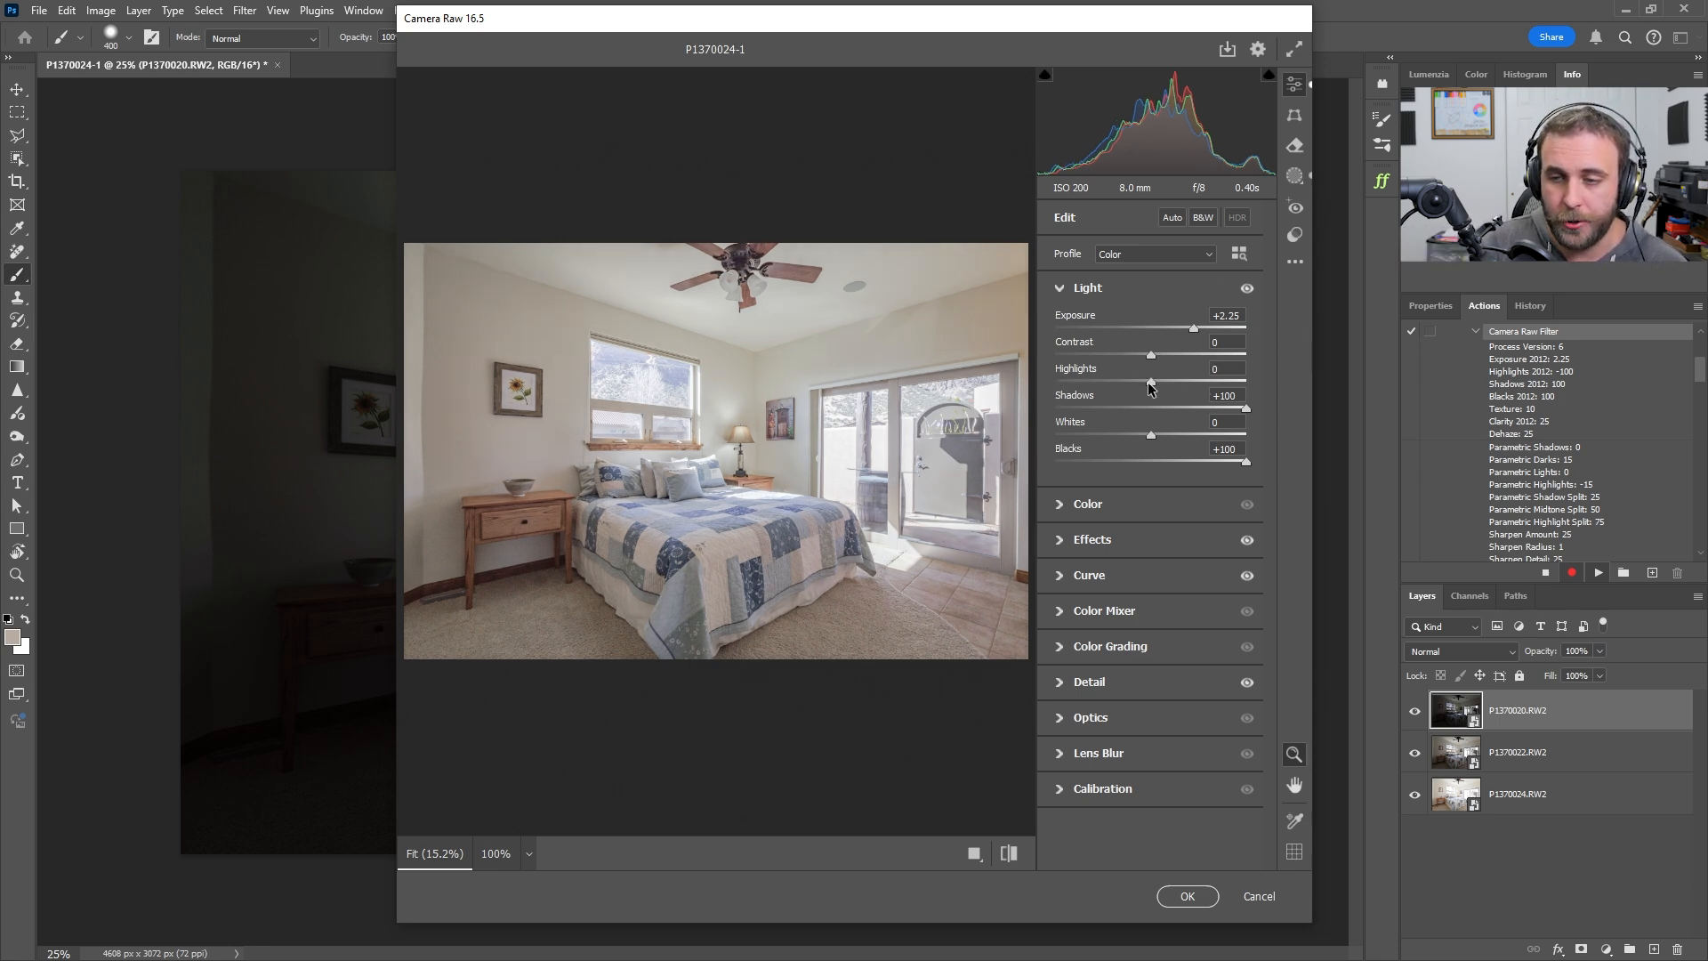
left_click_drag(1150, 385, 1045, 378)
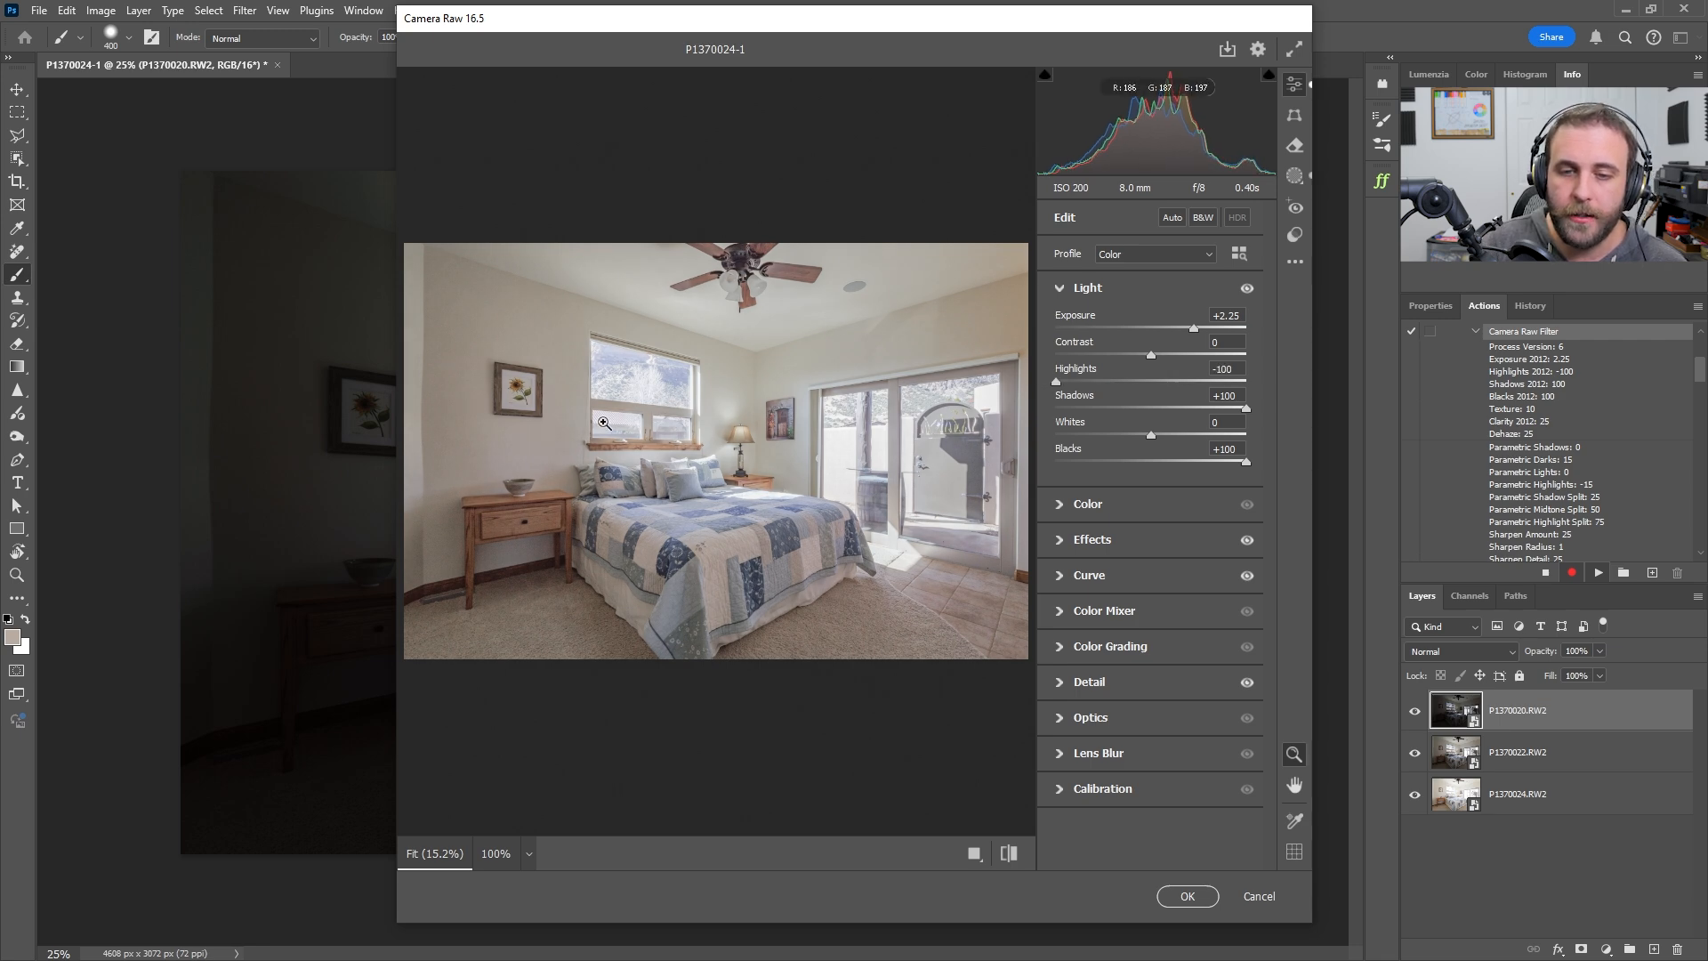
left_click(639, 384)
left_click(639, 384)
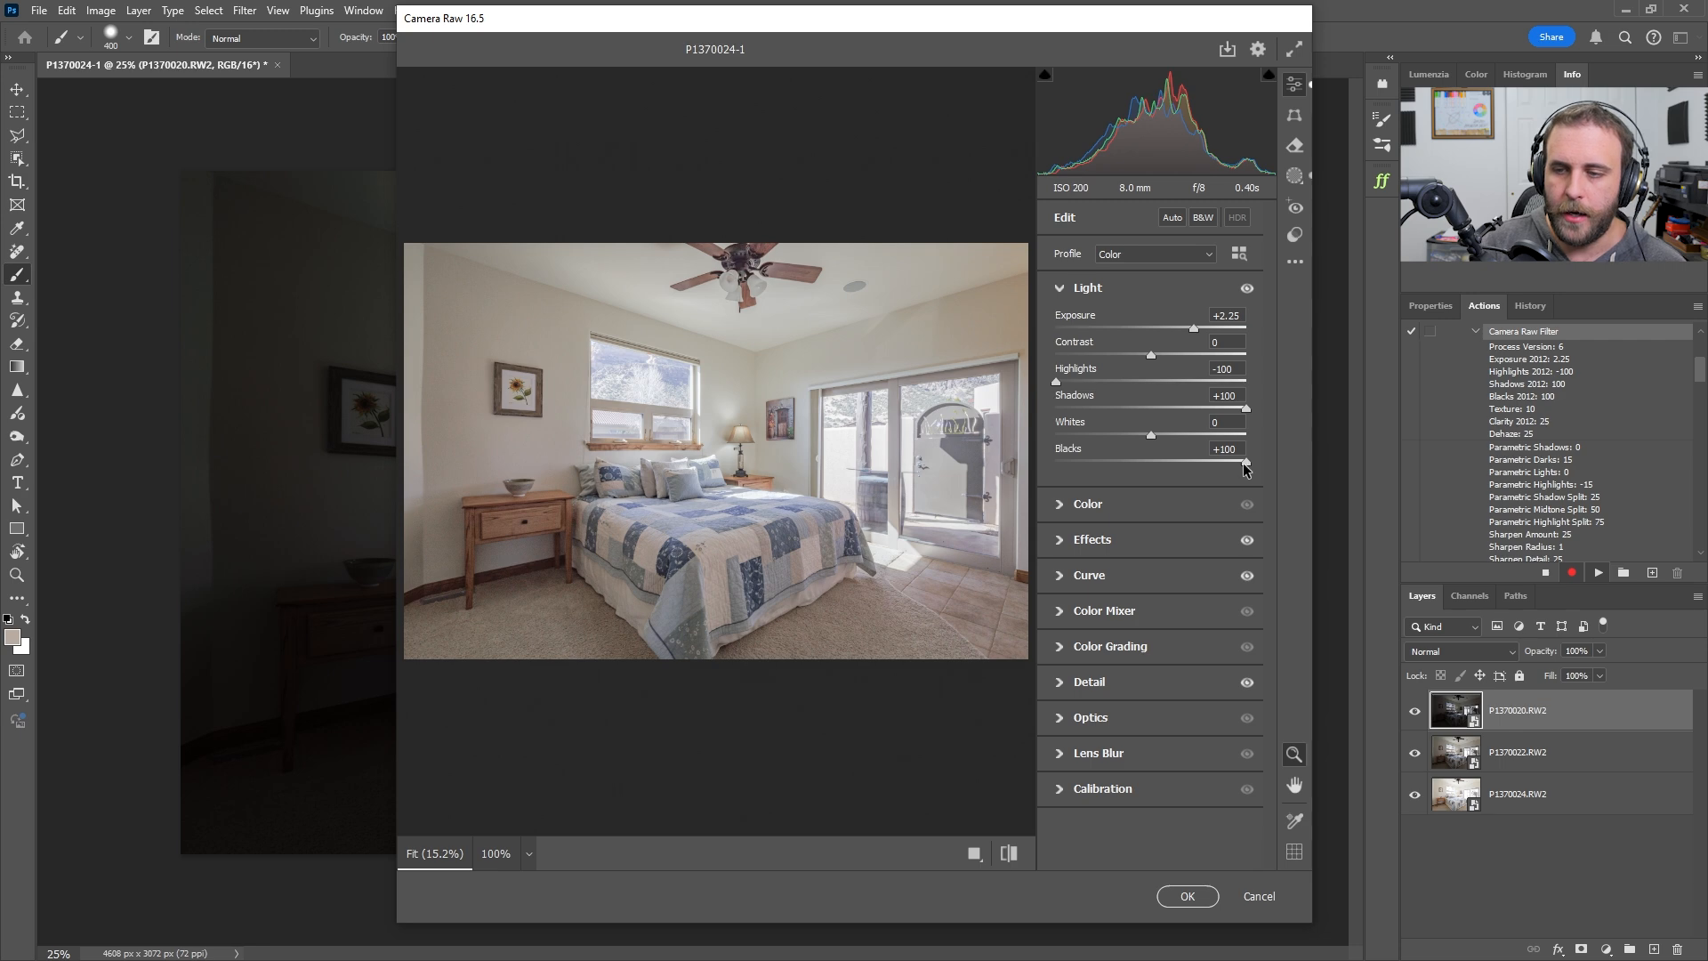
left_click_drag(1246, 462, 1300, 455)
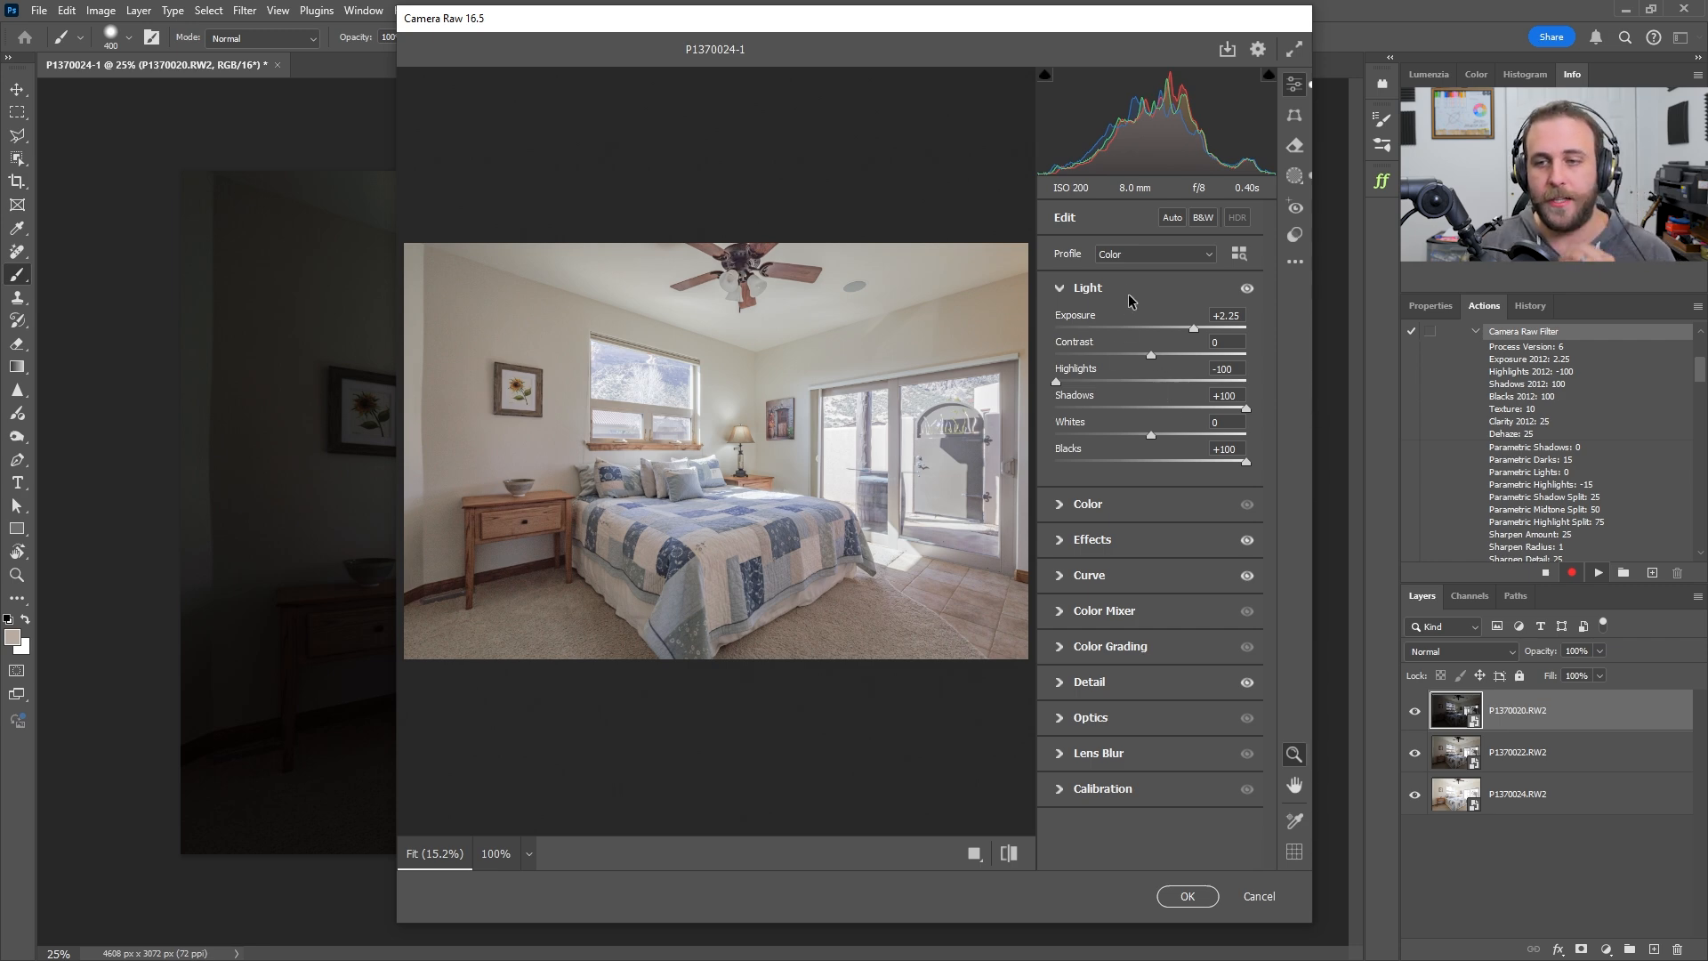
Toggle the Light adjustments off and on to compare the dark bracket before and after
left_click(1246, 288)
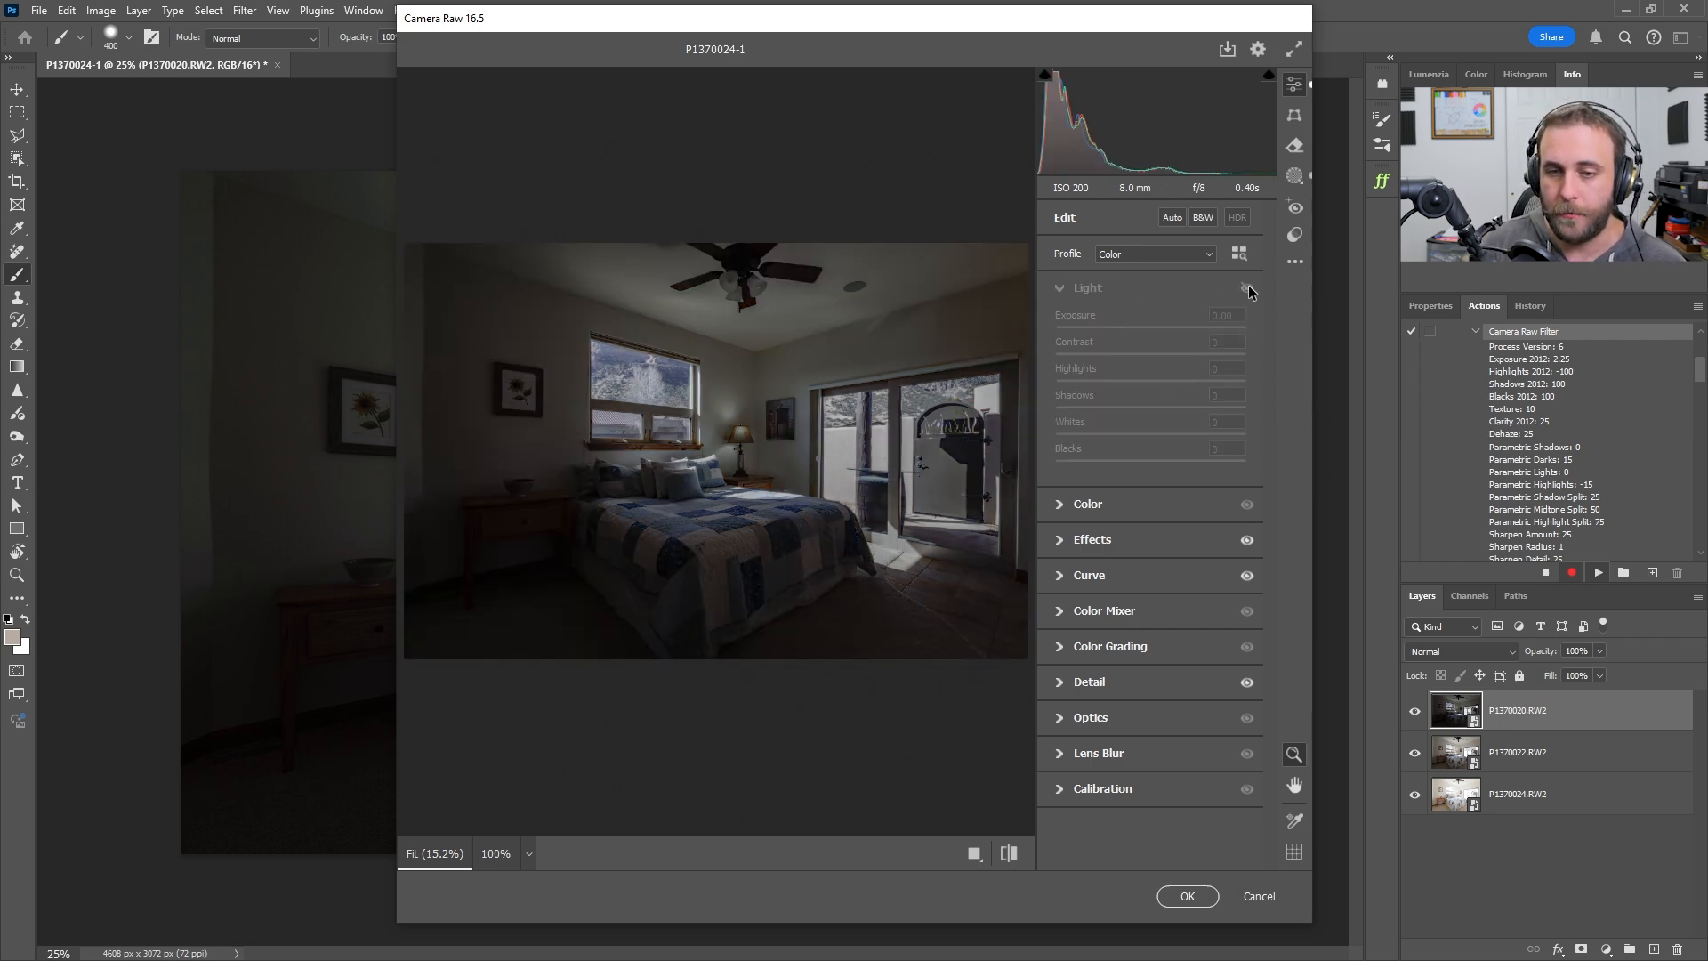
left_click(1246, 288)
left_click(1246, 288)
left_click(1246, 288)
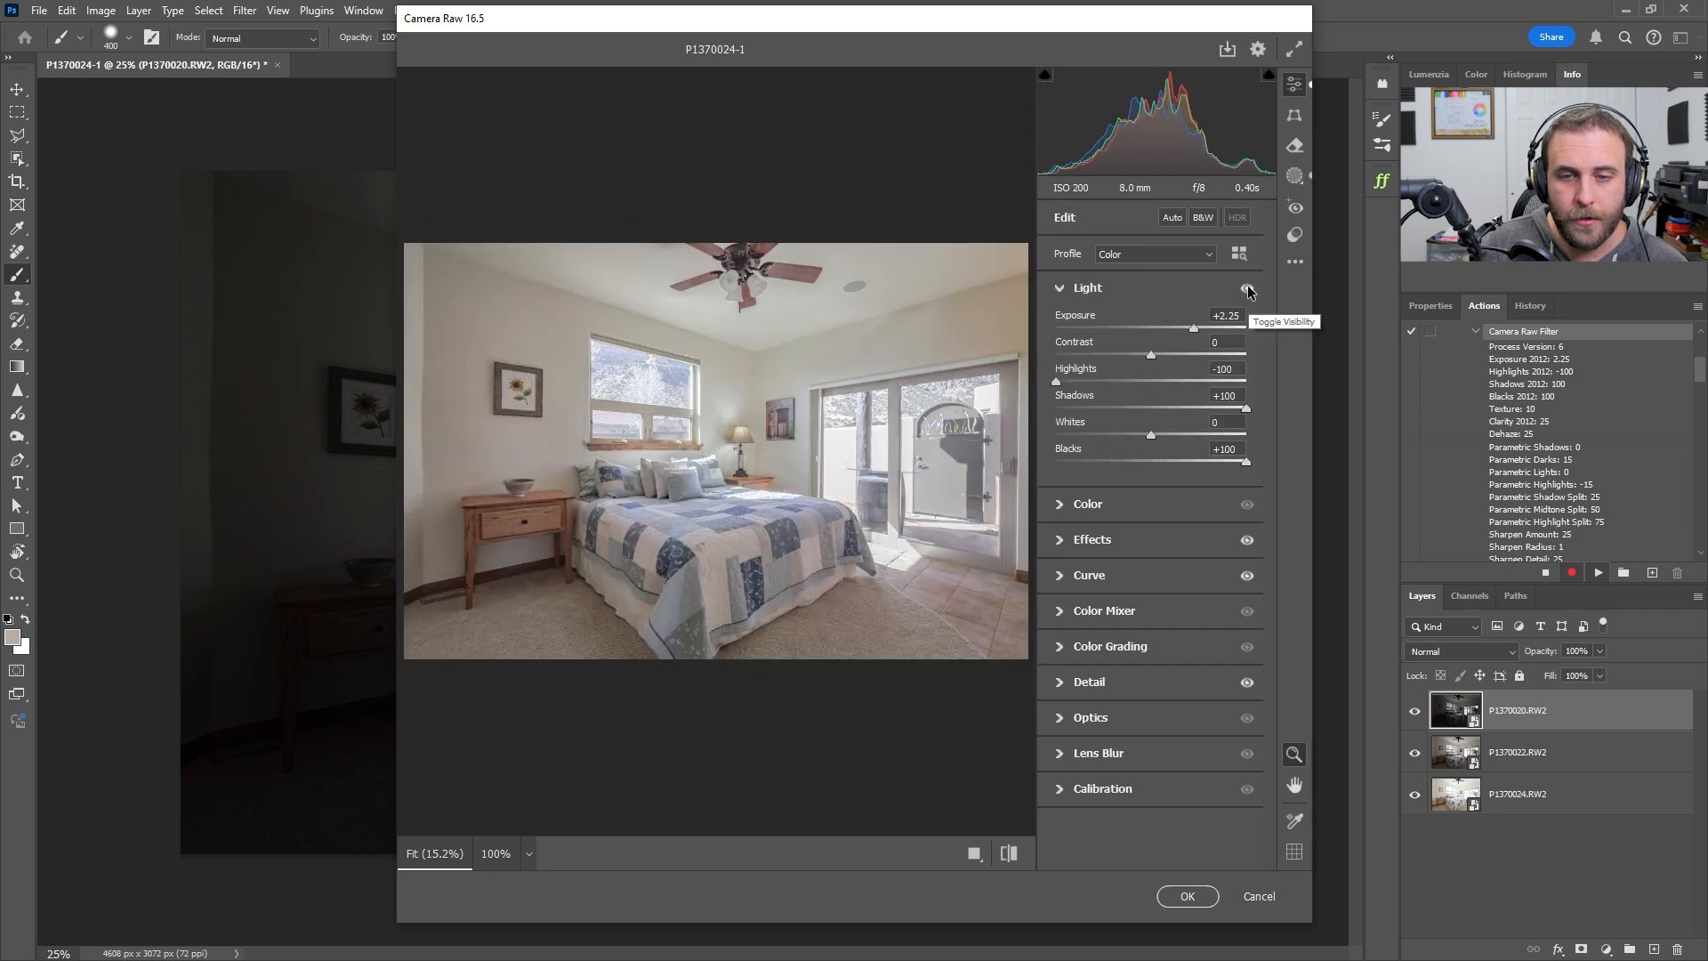
left_click(1246, 288)
left_click(1246, 289)
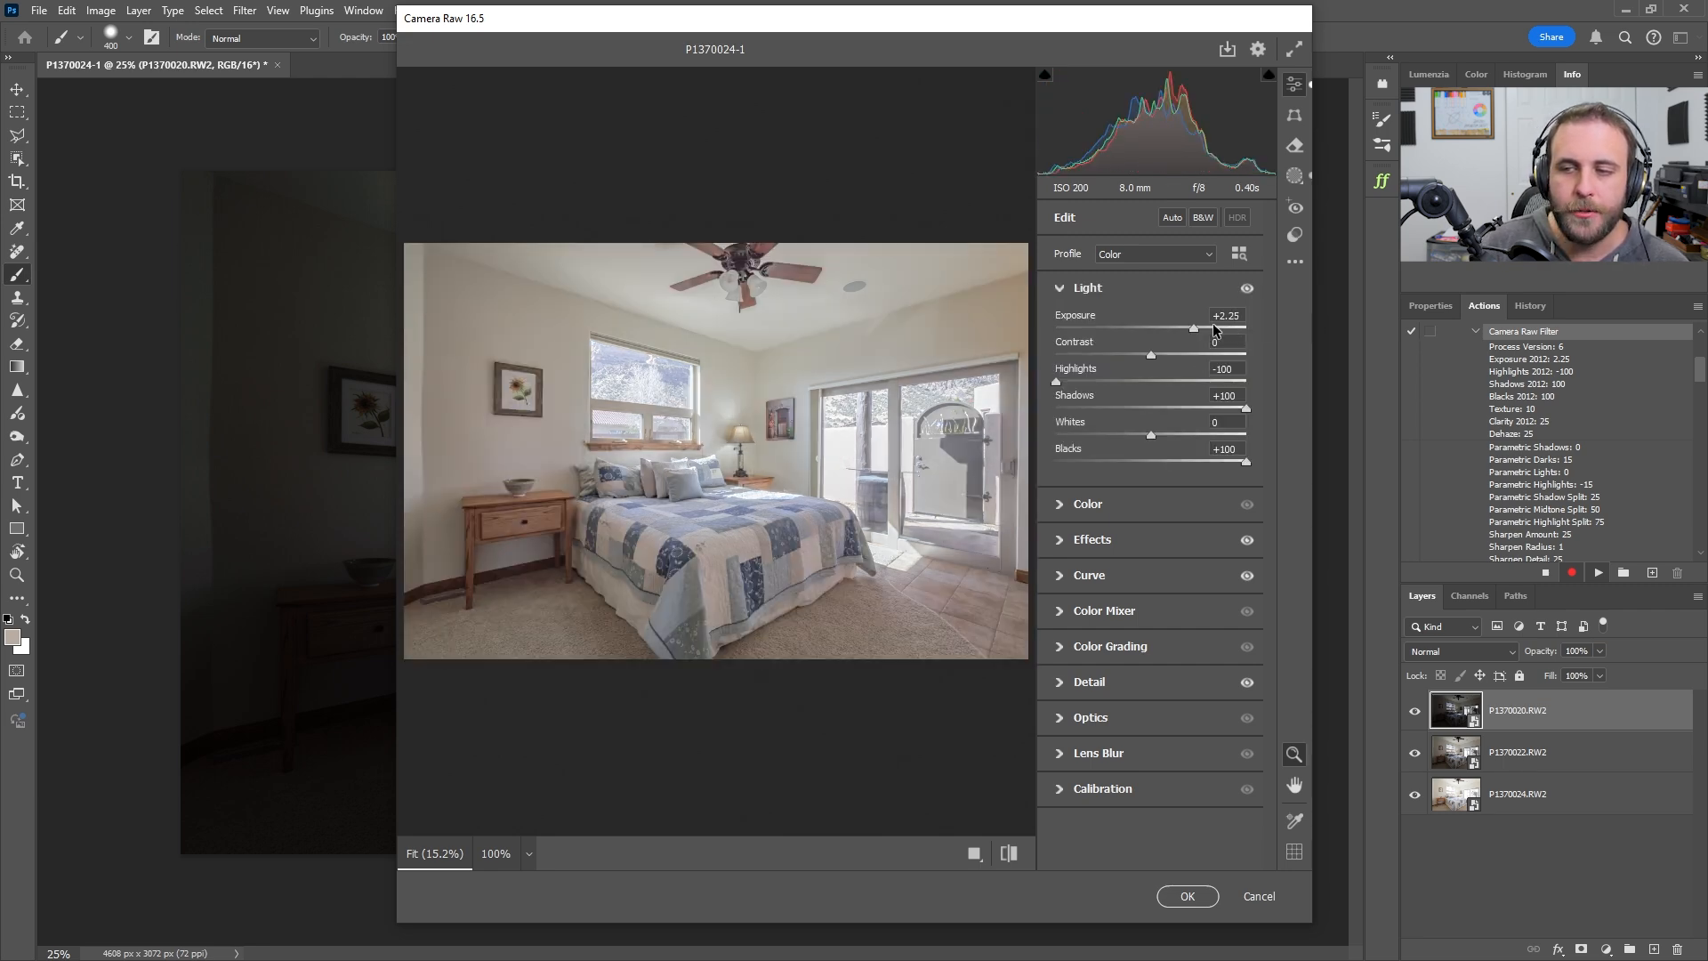
Try lowering the Exposure to +2.05 and restore it to +2.25
left_click_drag(1189, 326, 1192, 326)
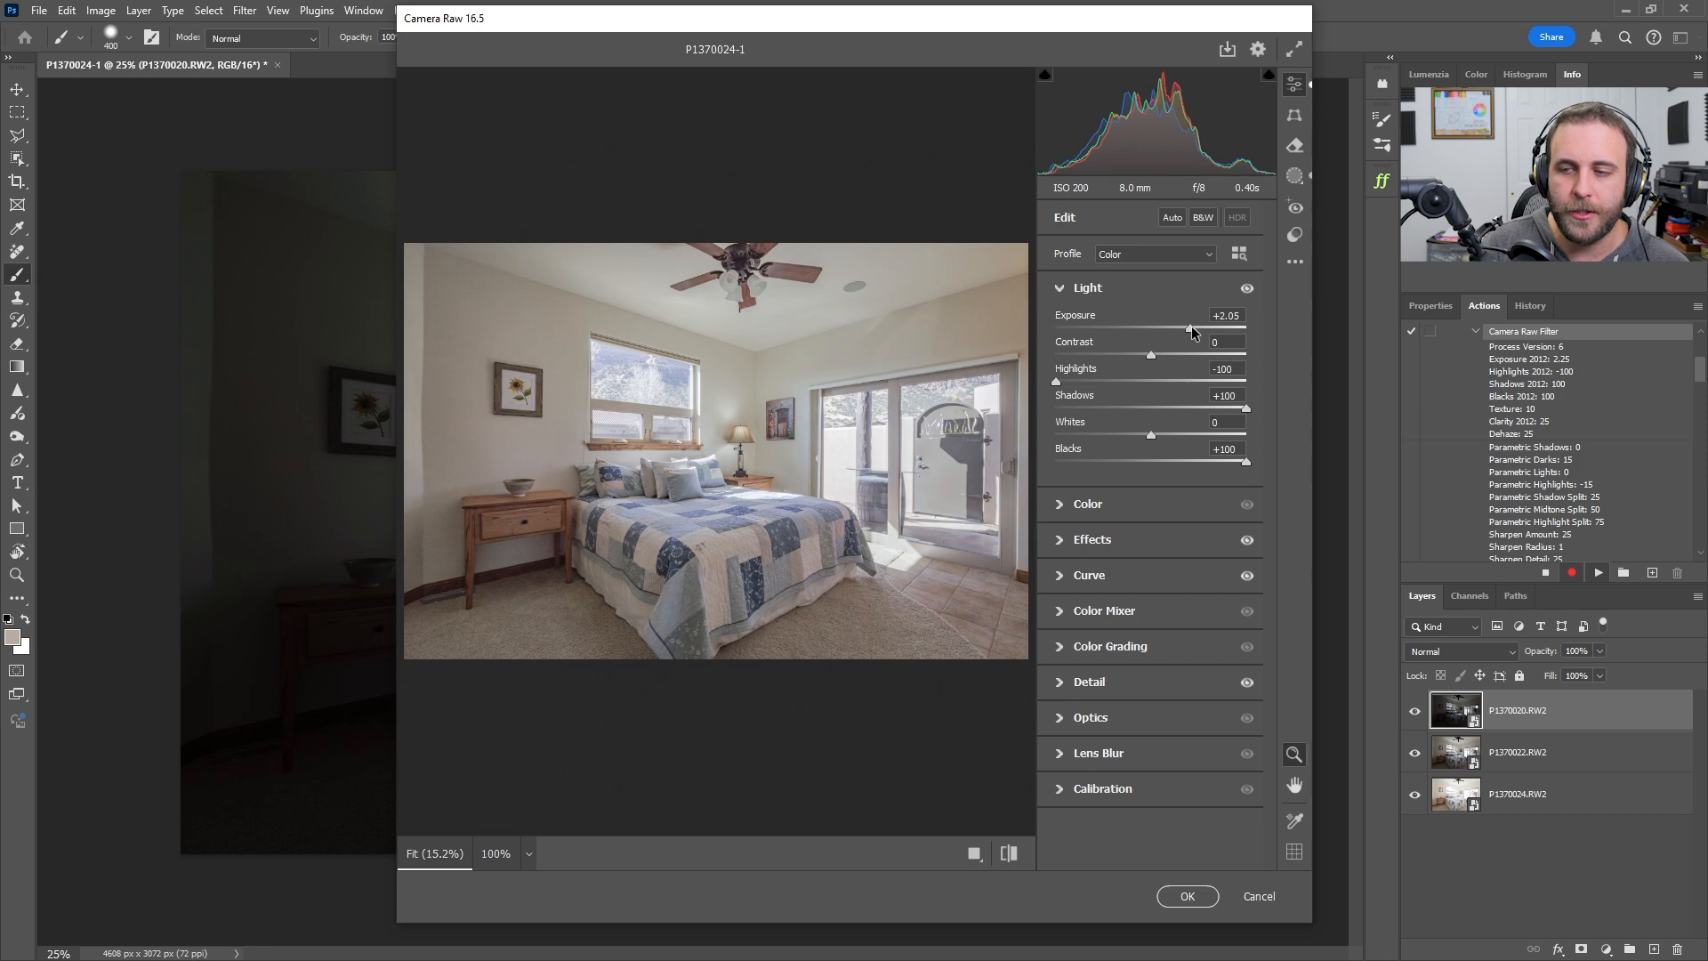
left_click(1242, 318)
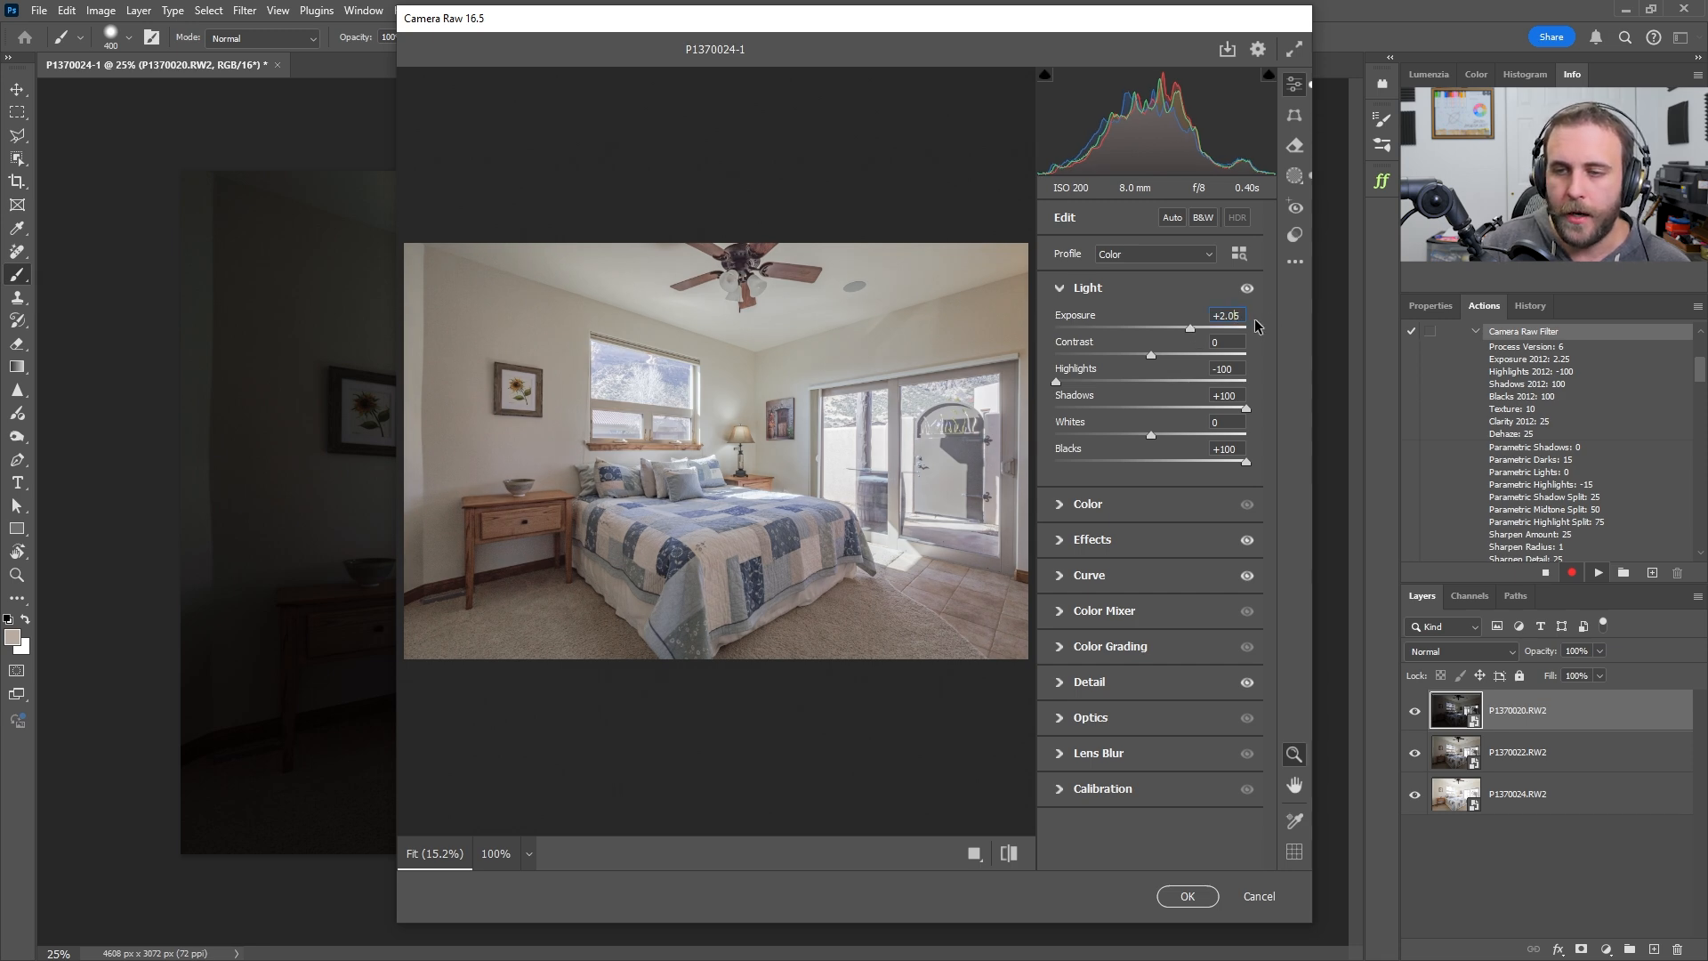
key("Up")
key("Up")
key("Up")
key("Up")
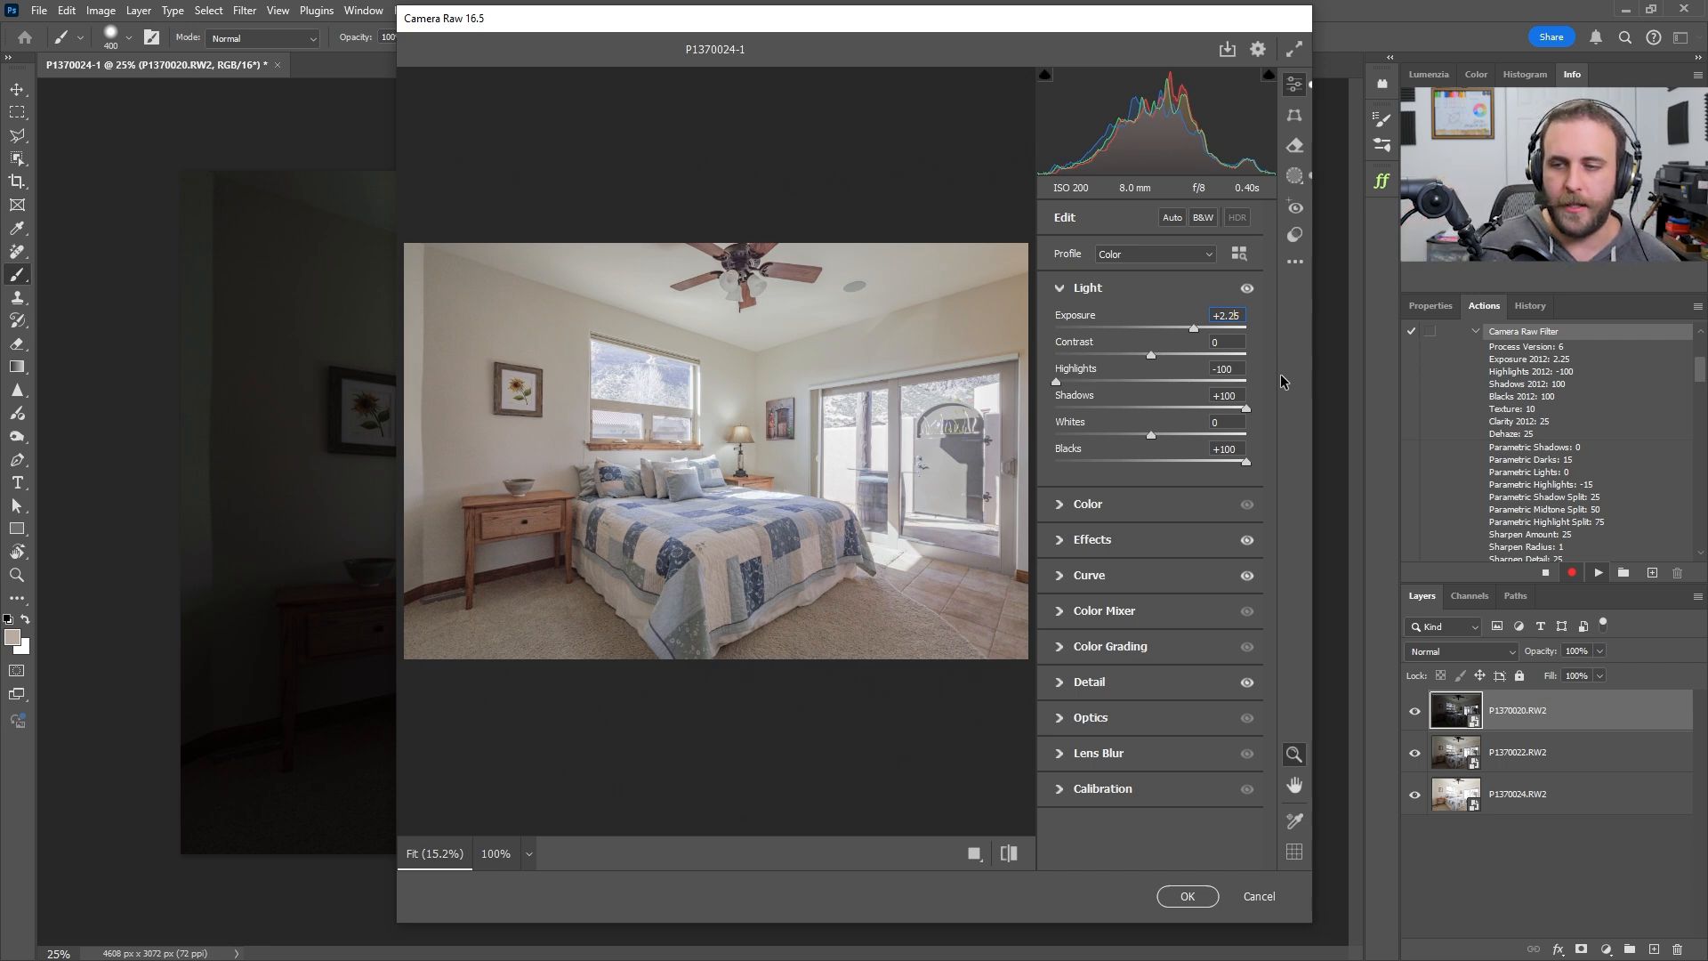
Review the Effects, Curve and Detail settings that the Camera Raw Filter applies to the dark bracket
left_click(1119, 544)
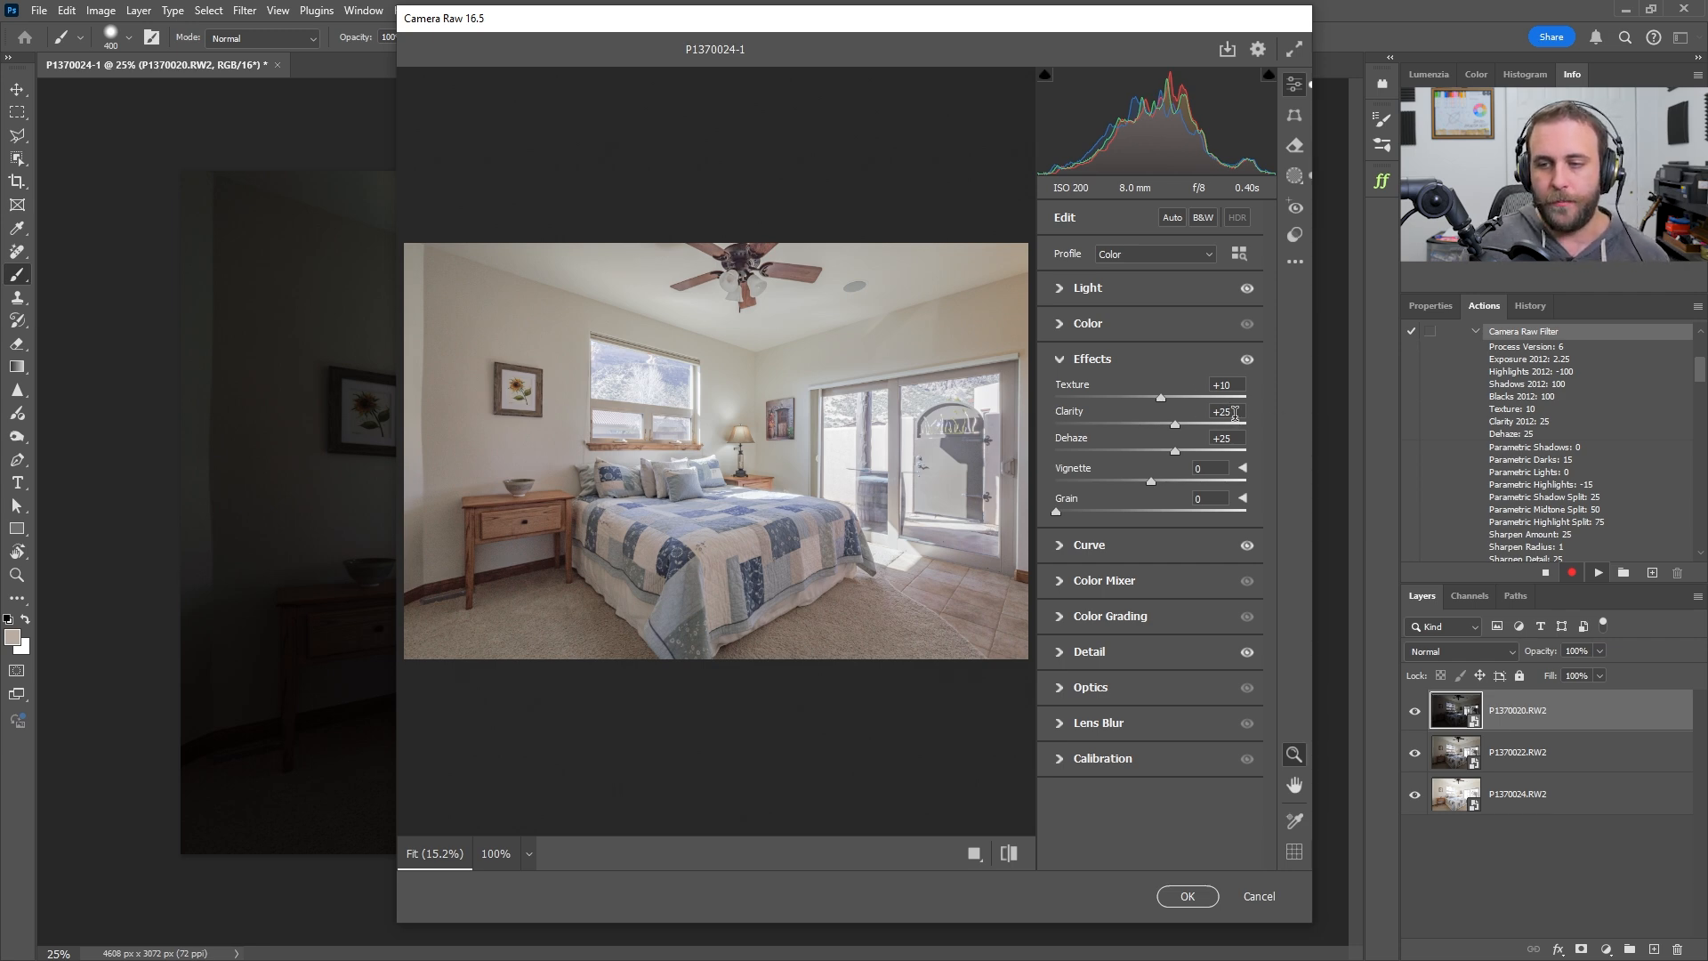
left_click(1111, 360)
left_click(1114, 397)
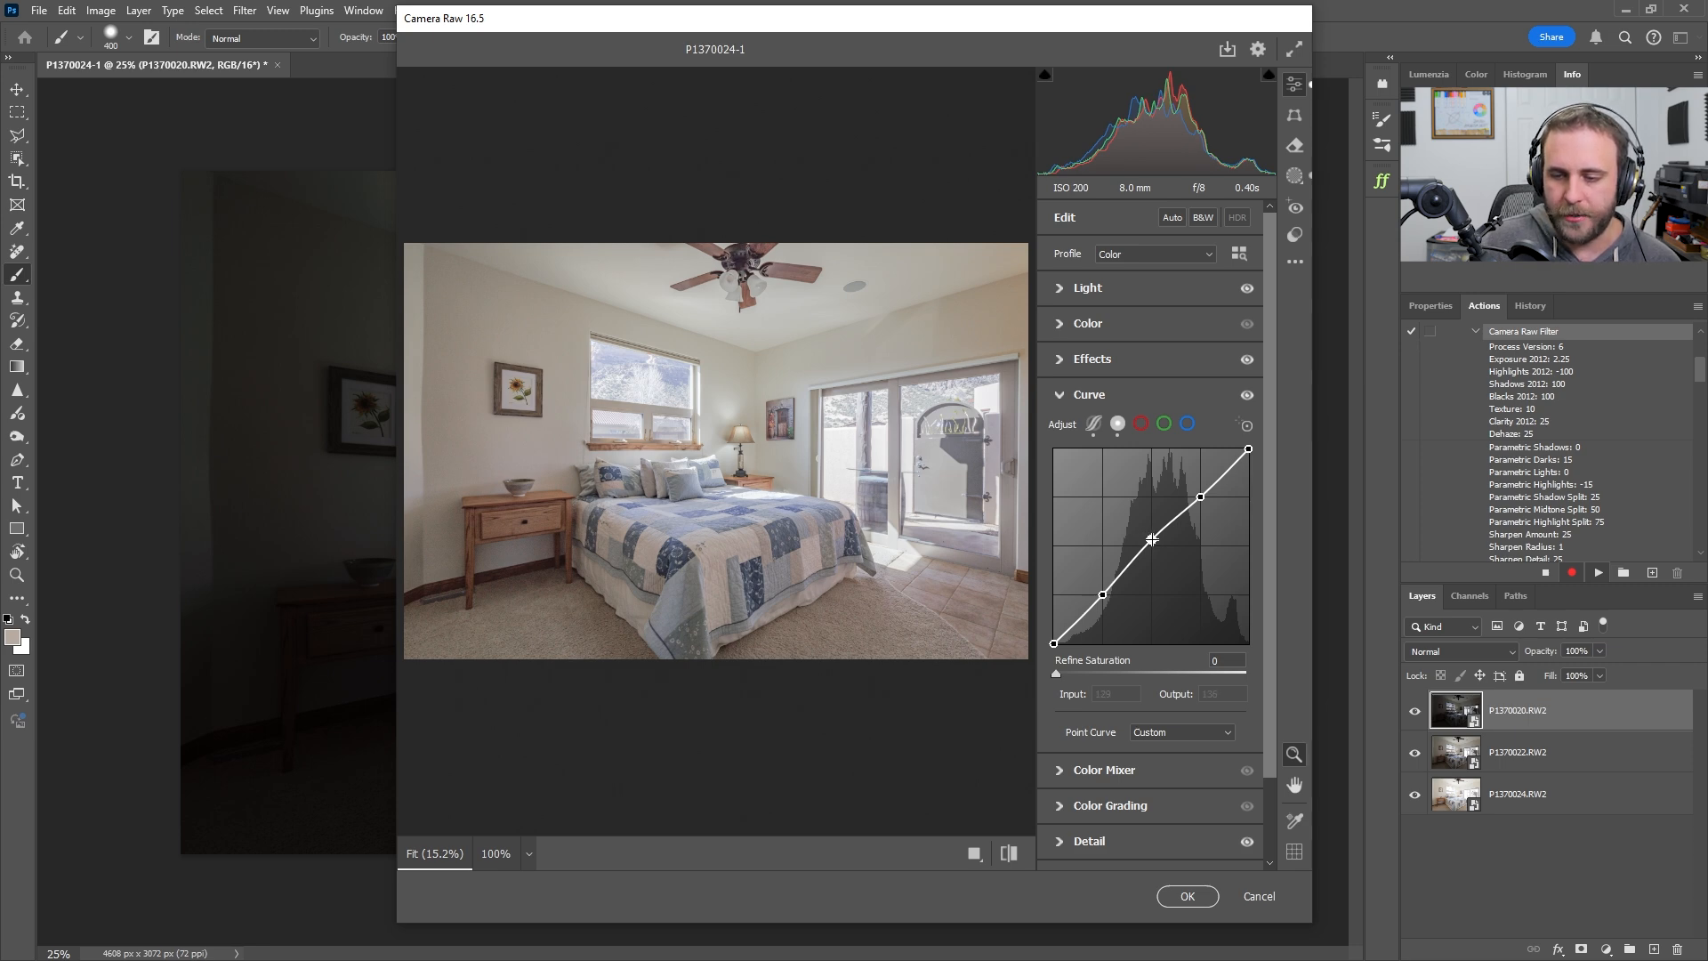
left_click(1129, 397)
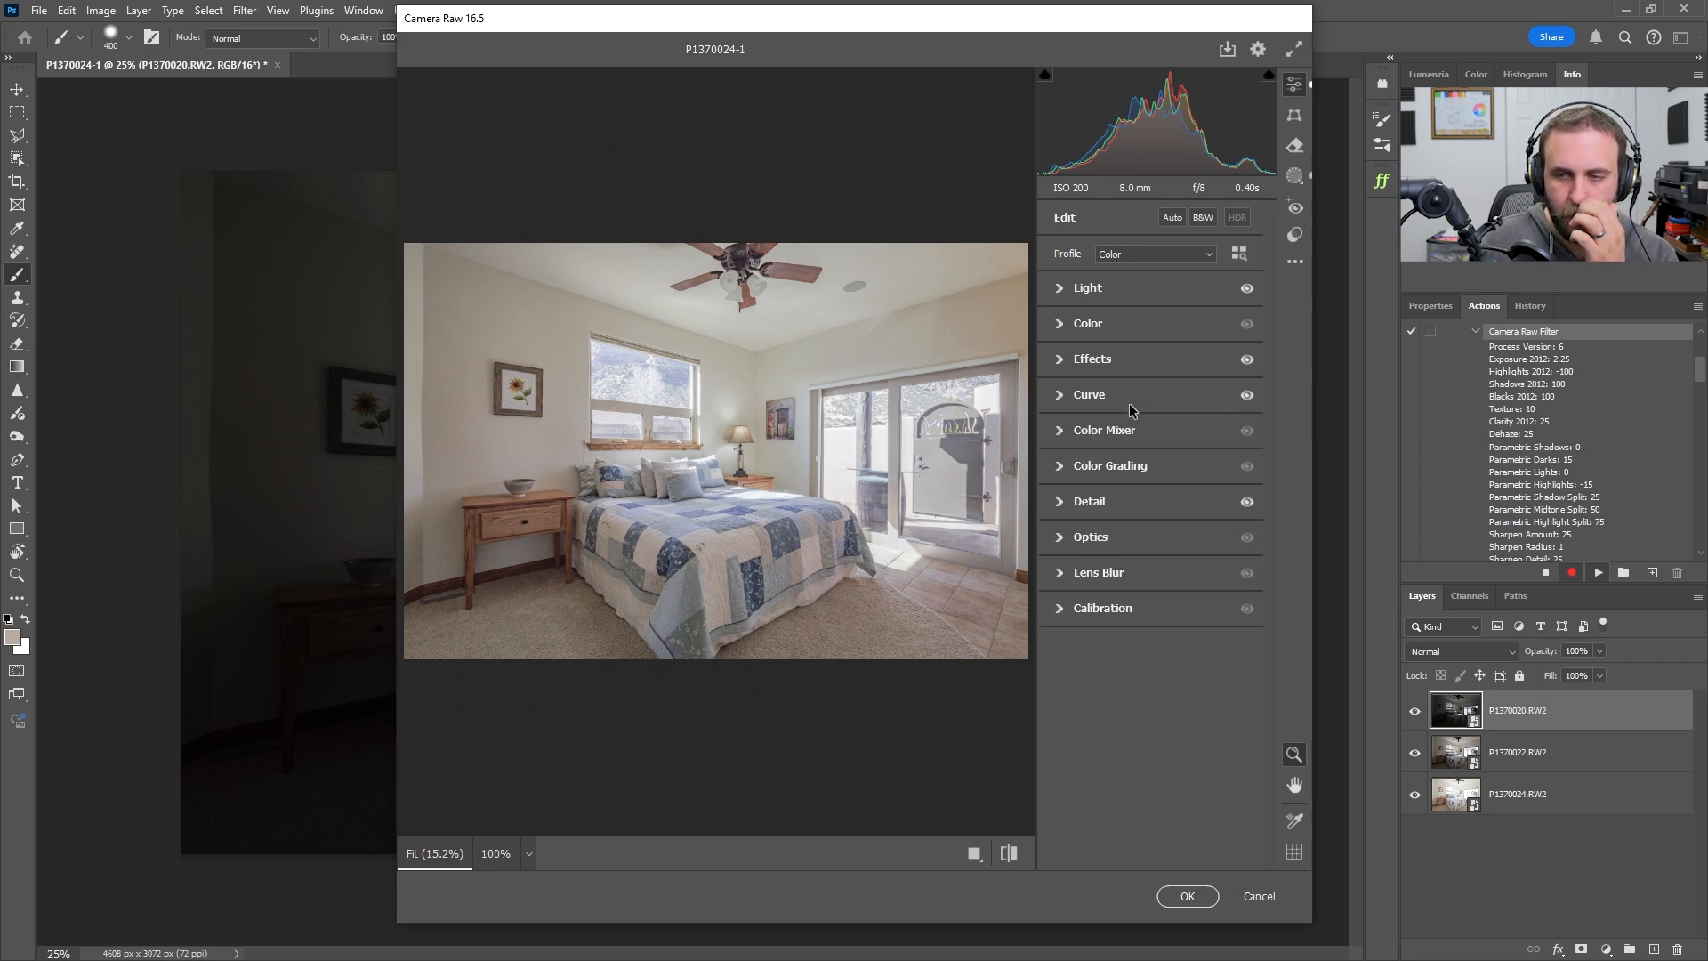
left_click(1145, 501)
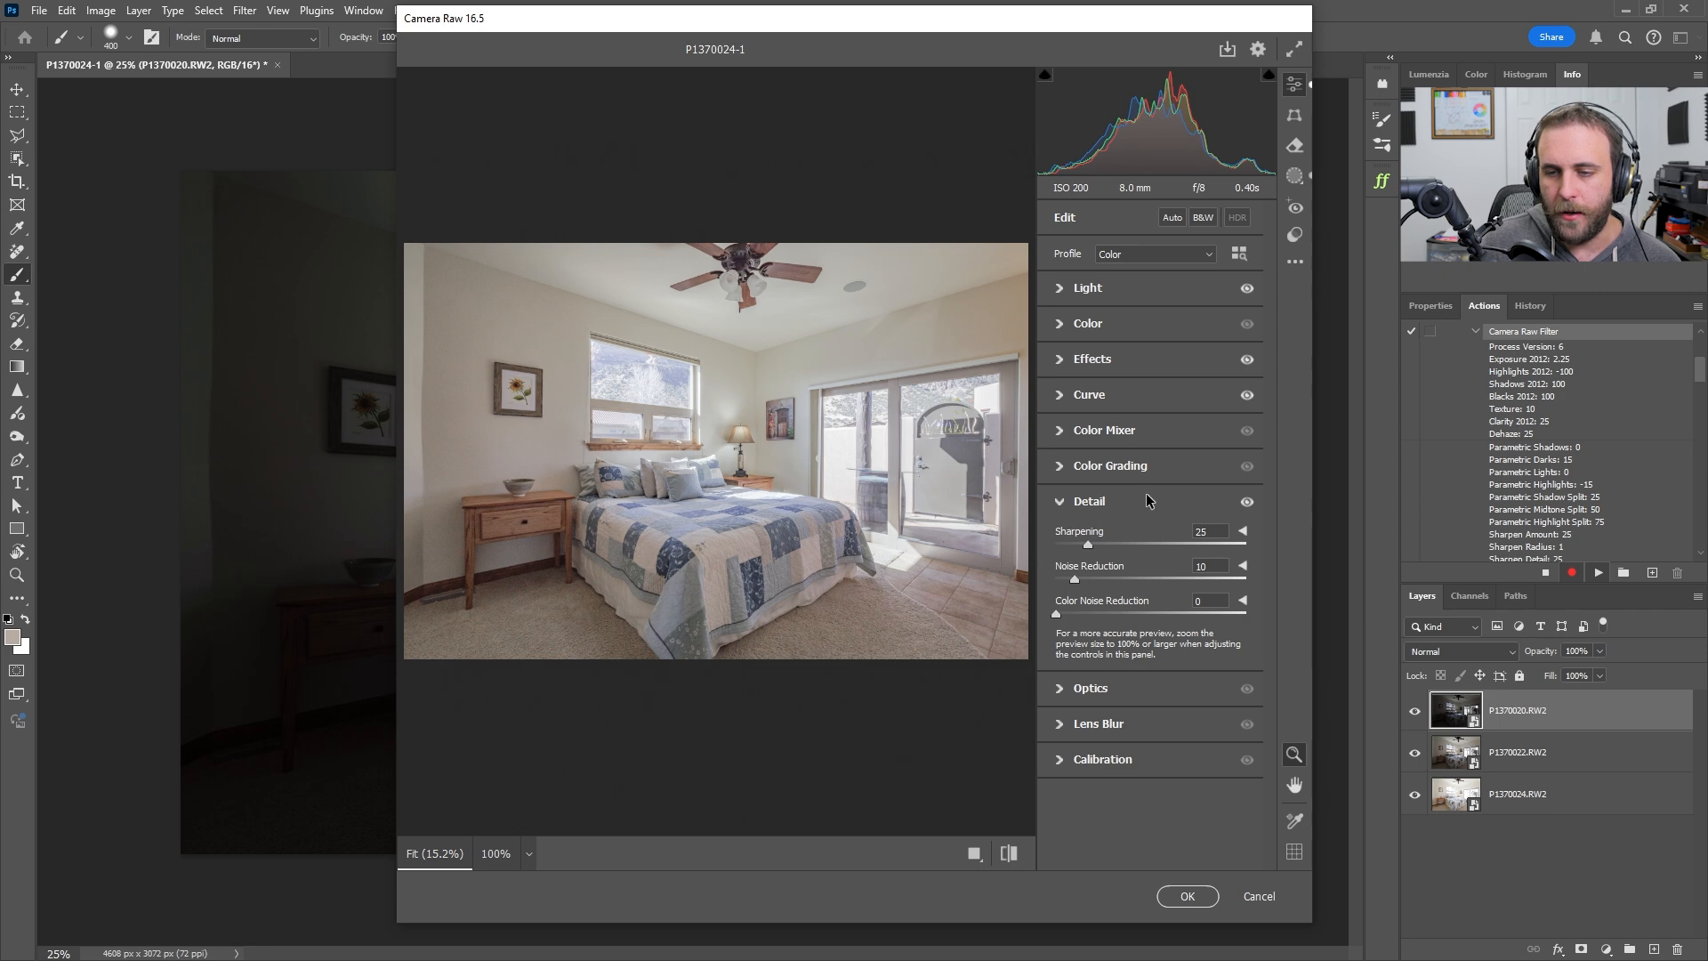
Compare the window at 100% zoom with the Detail adjustments off and on, and close Camera Raw without applying it
left_click(672, 415)
left_click(1247, 504)
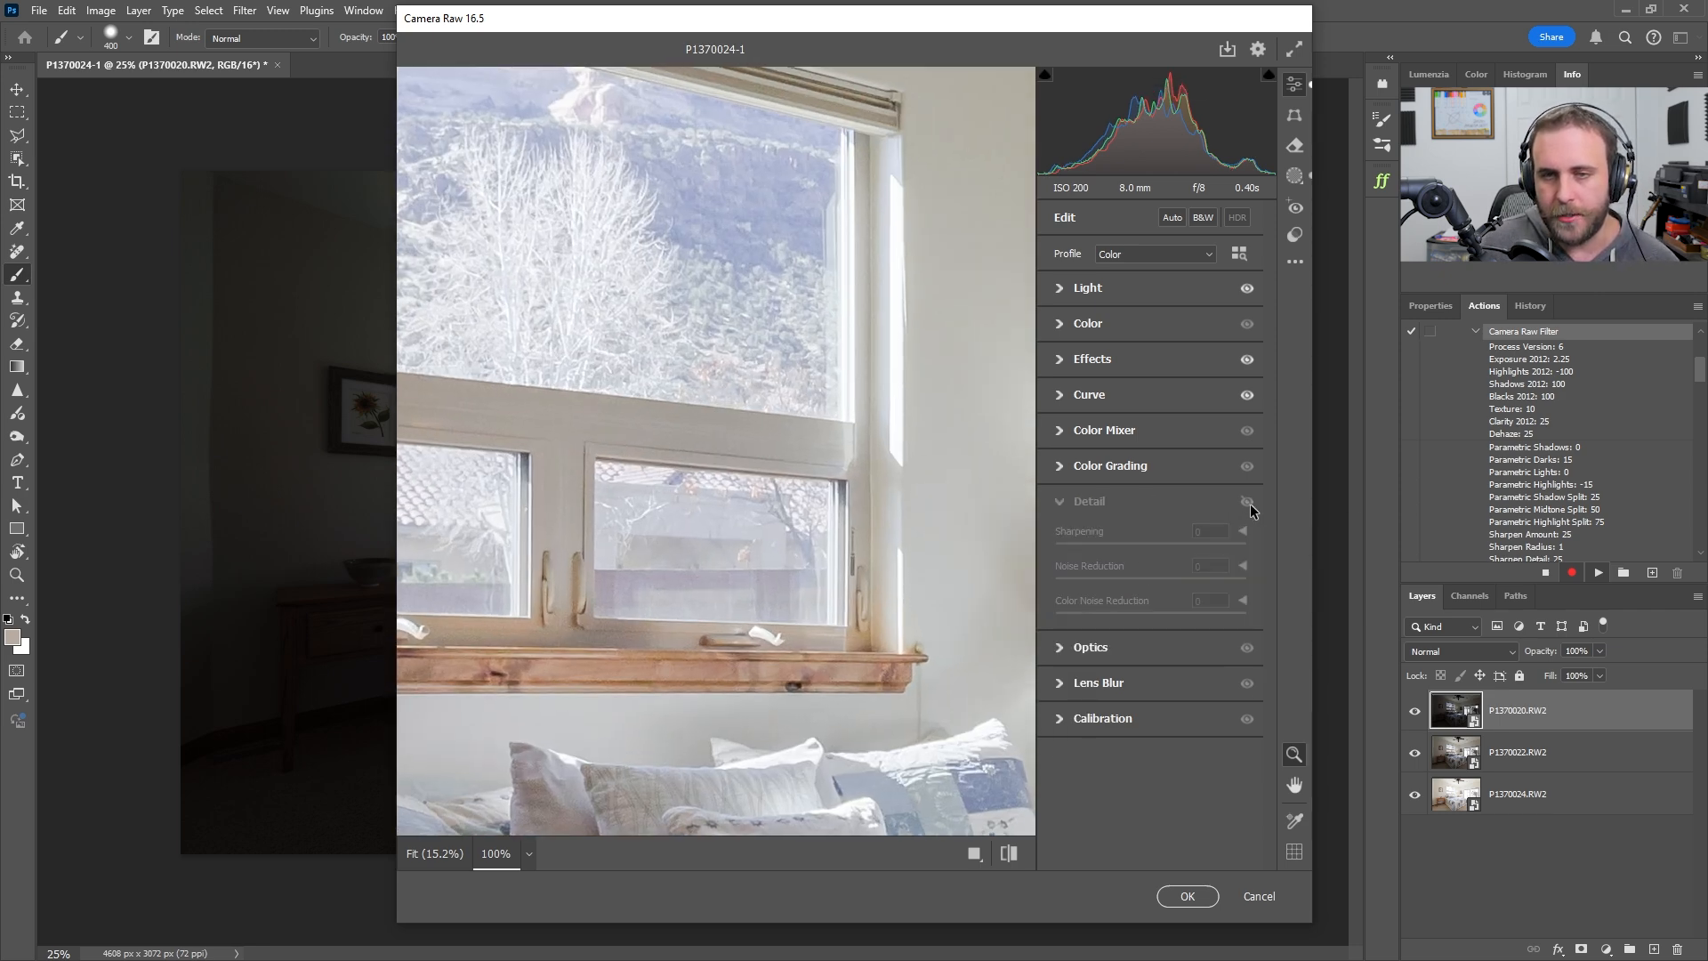
left_click(1248, 505)
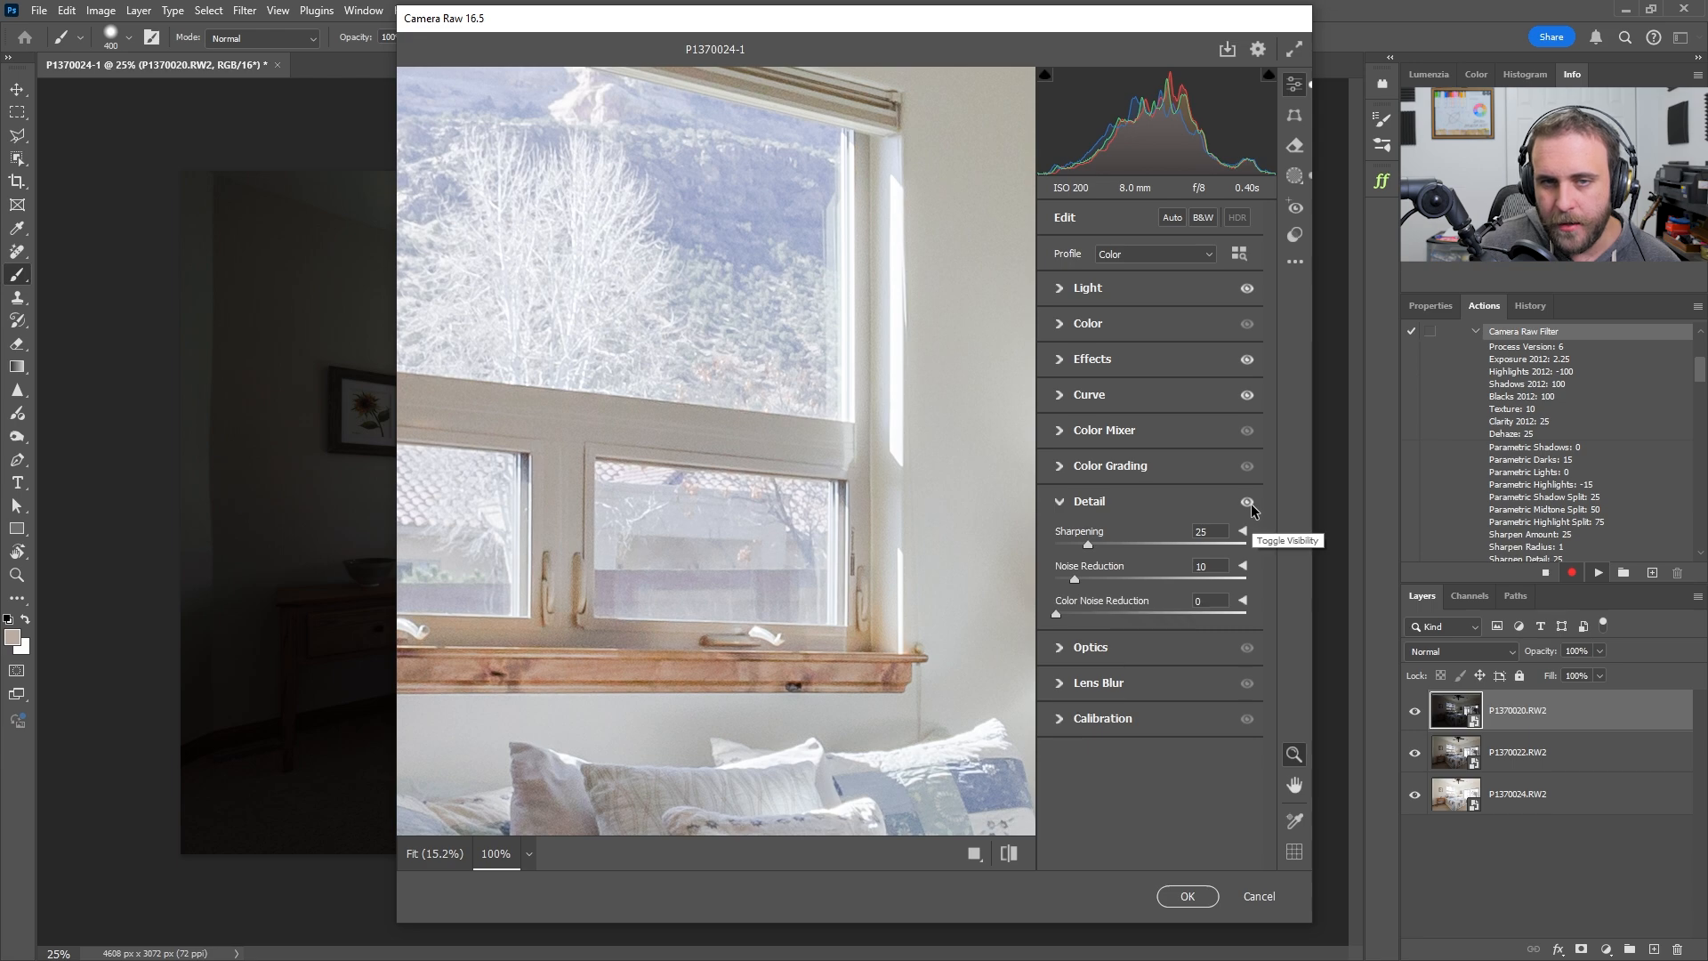
left_click(809, 339)
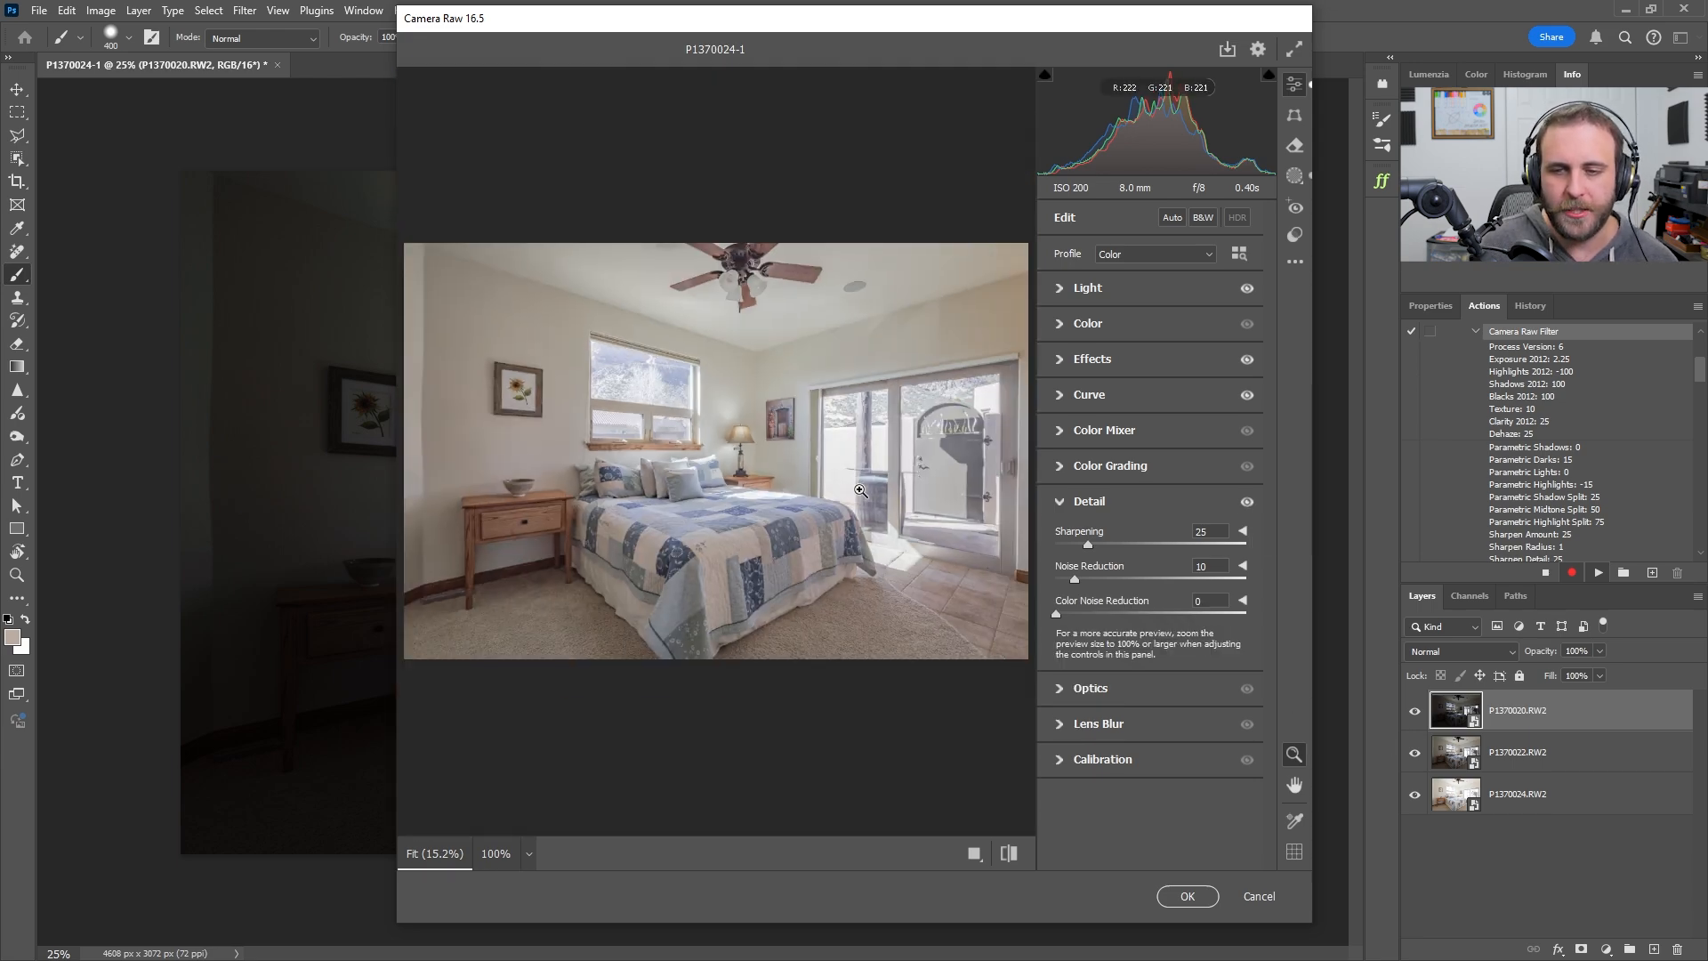
left_click(1256, 896)
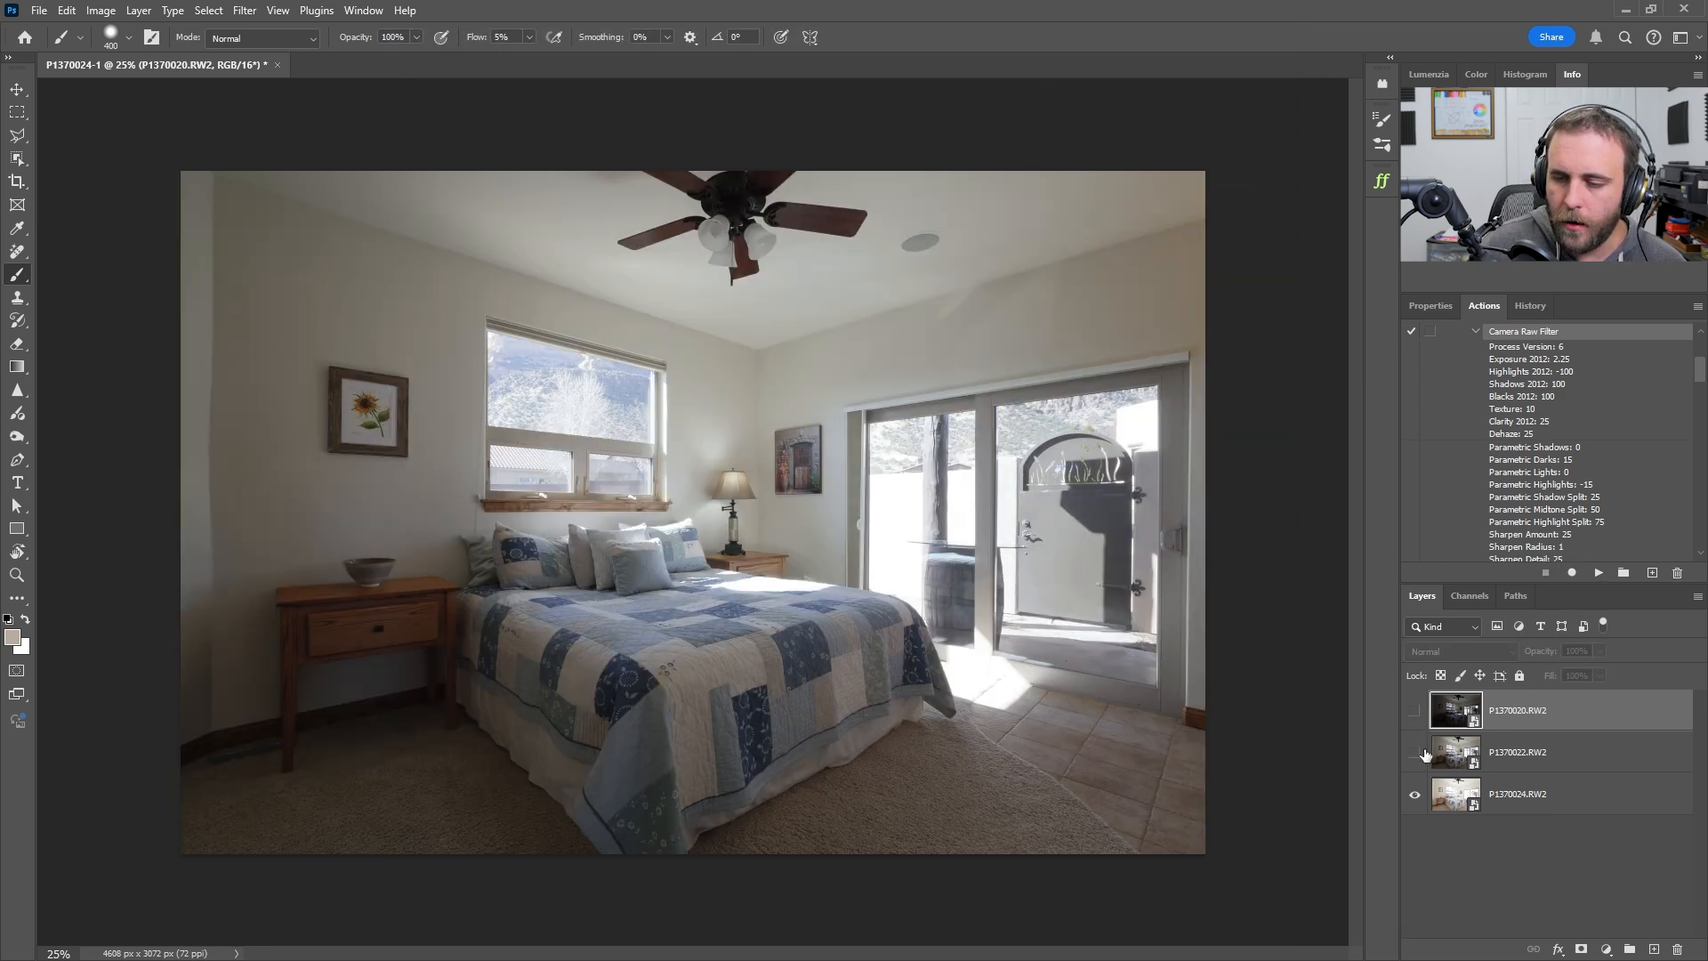
Hide the P1370020.RW2 and P1370022.RW2 layers and open the Camera Raw Light settings for the bright P1370024.RW2 bracket
left_click(1414, 710)
left_click(1415, 751)
left_click(1453, 805)
scroll(1538, 448, "down", 10)
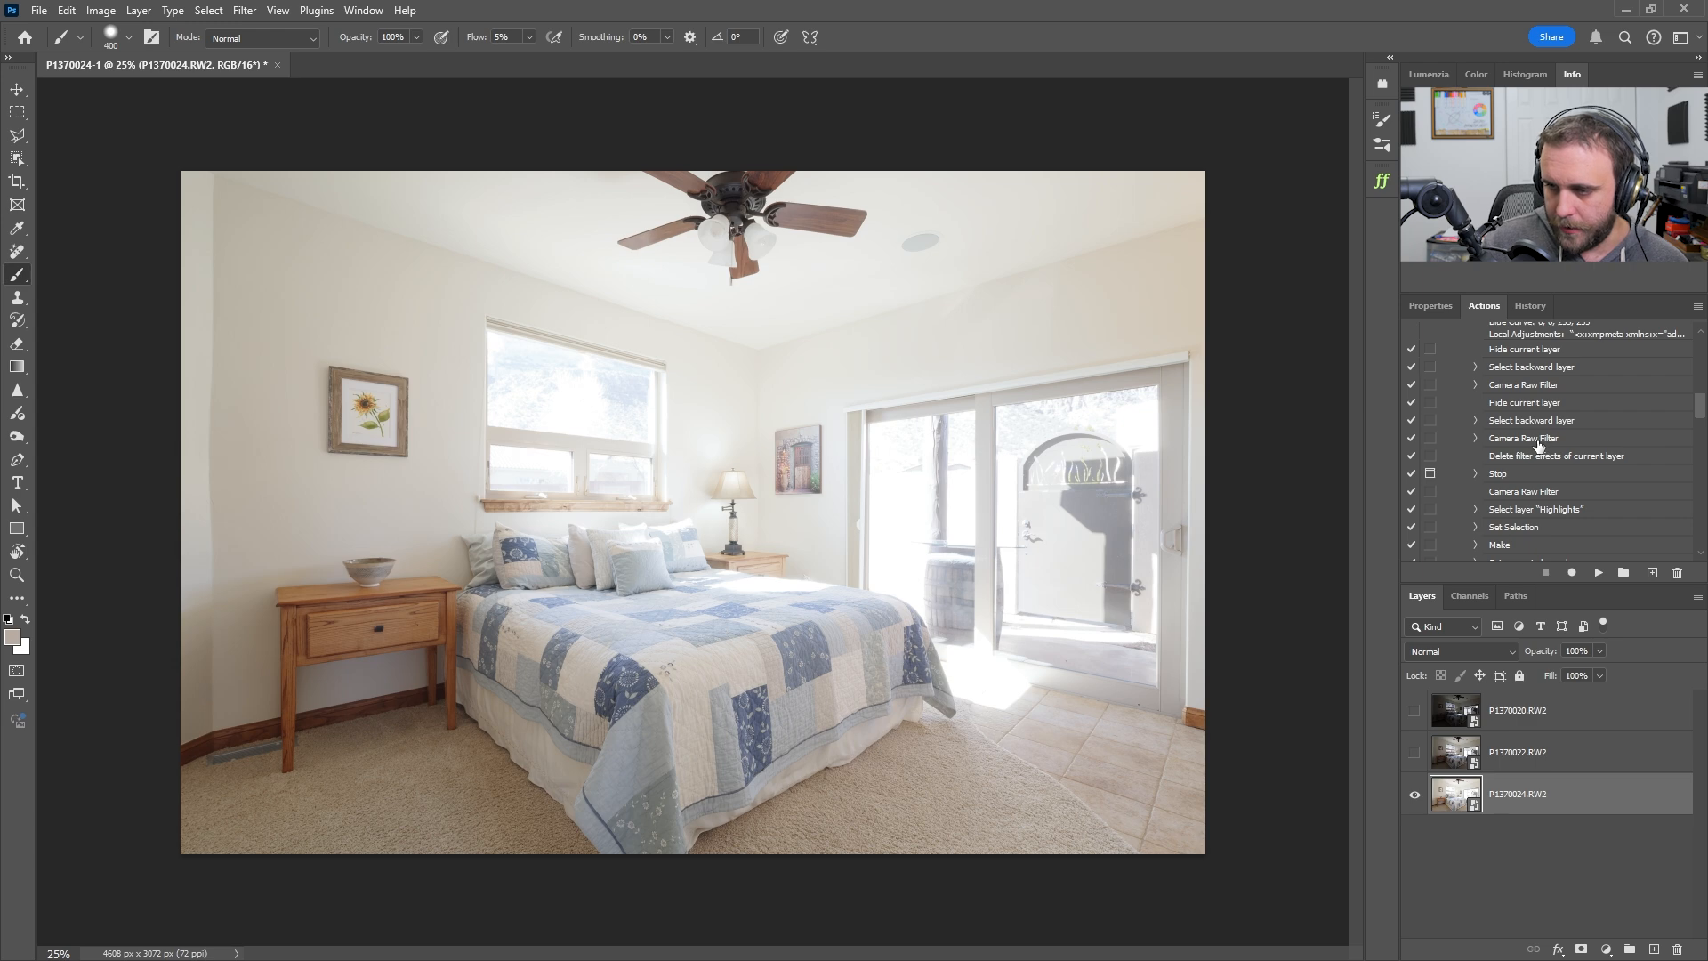
left_click(1509, 386)
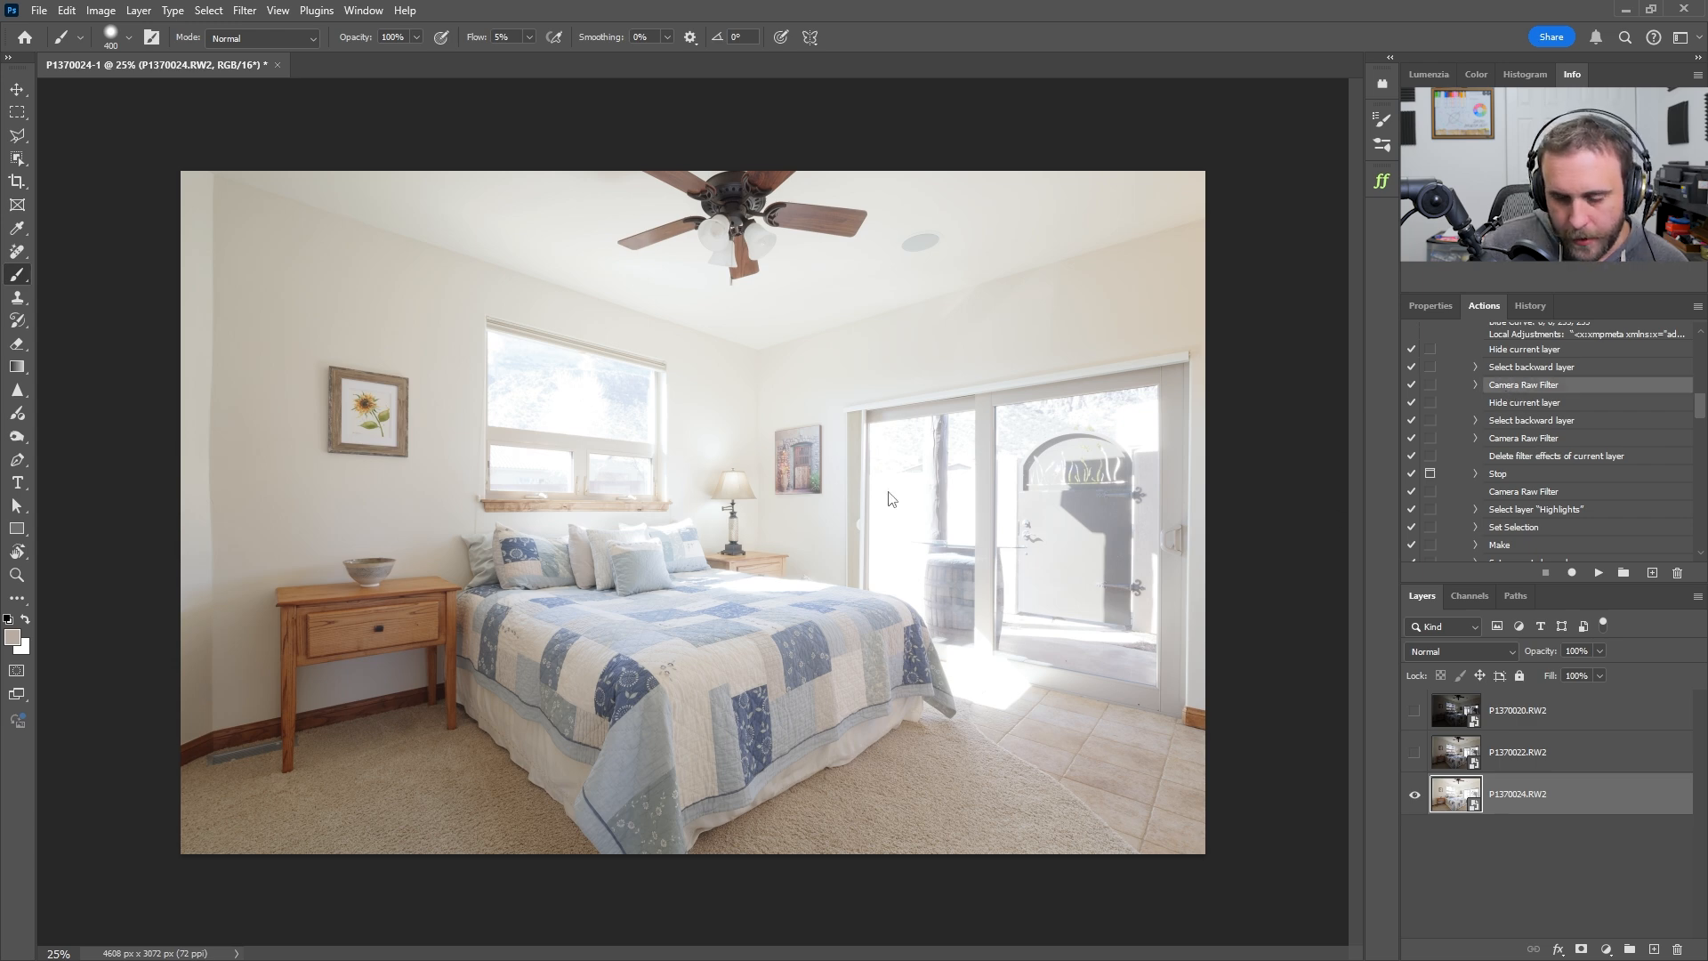
key("ctrl+shift+a")
left_click(1121, 283)
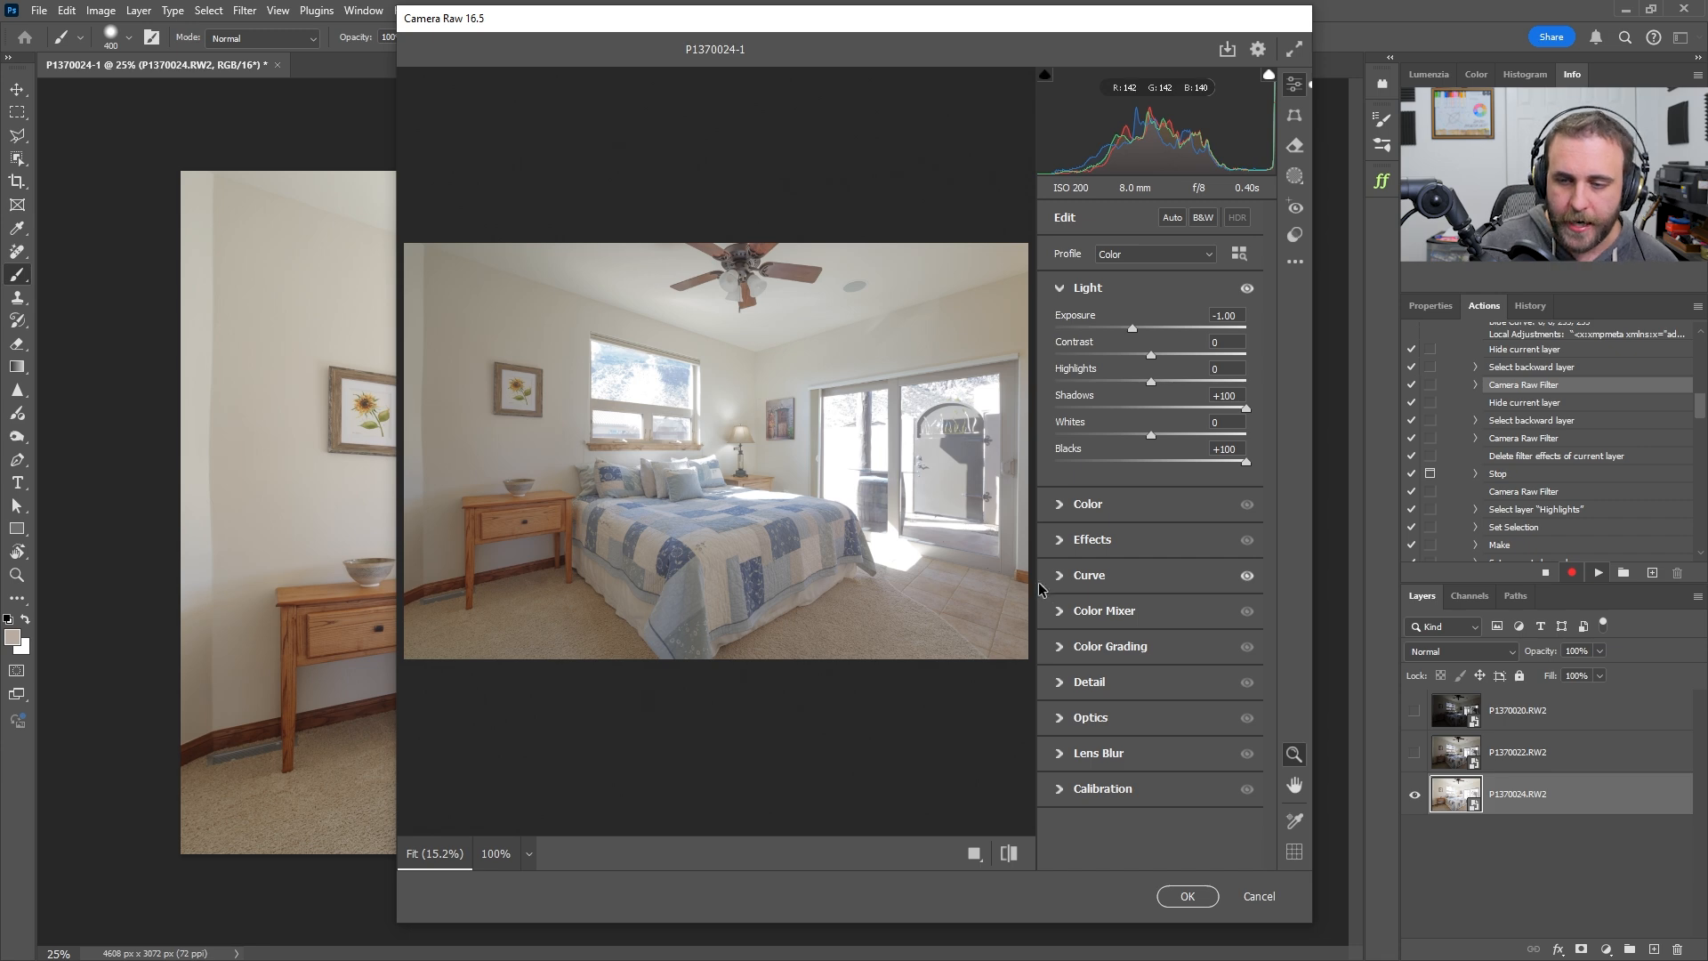
Review the bright bracket's parametric Curve, comparing the image with it off and on, and cancel the Camera Raw Filter
left_click(1175, 580)
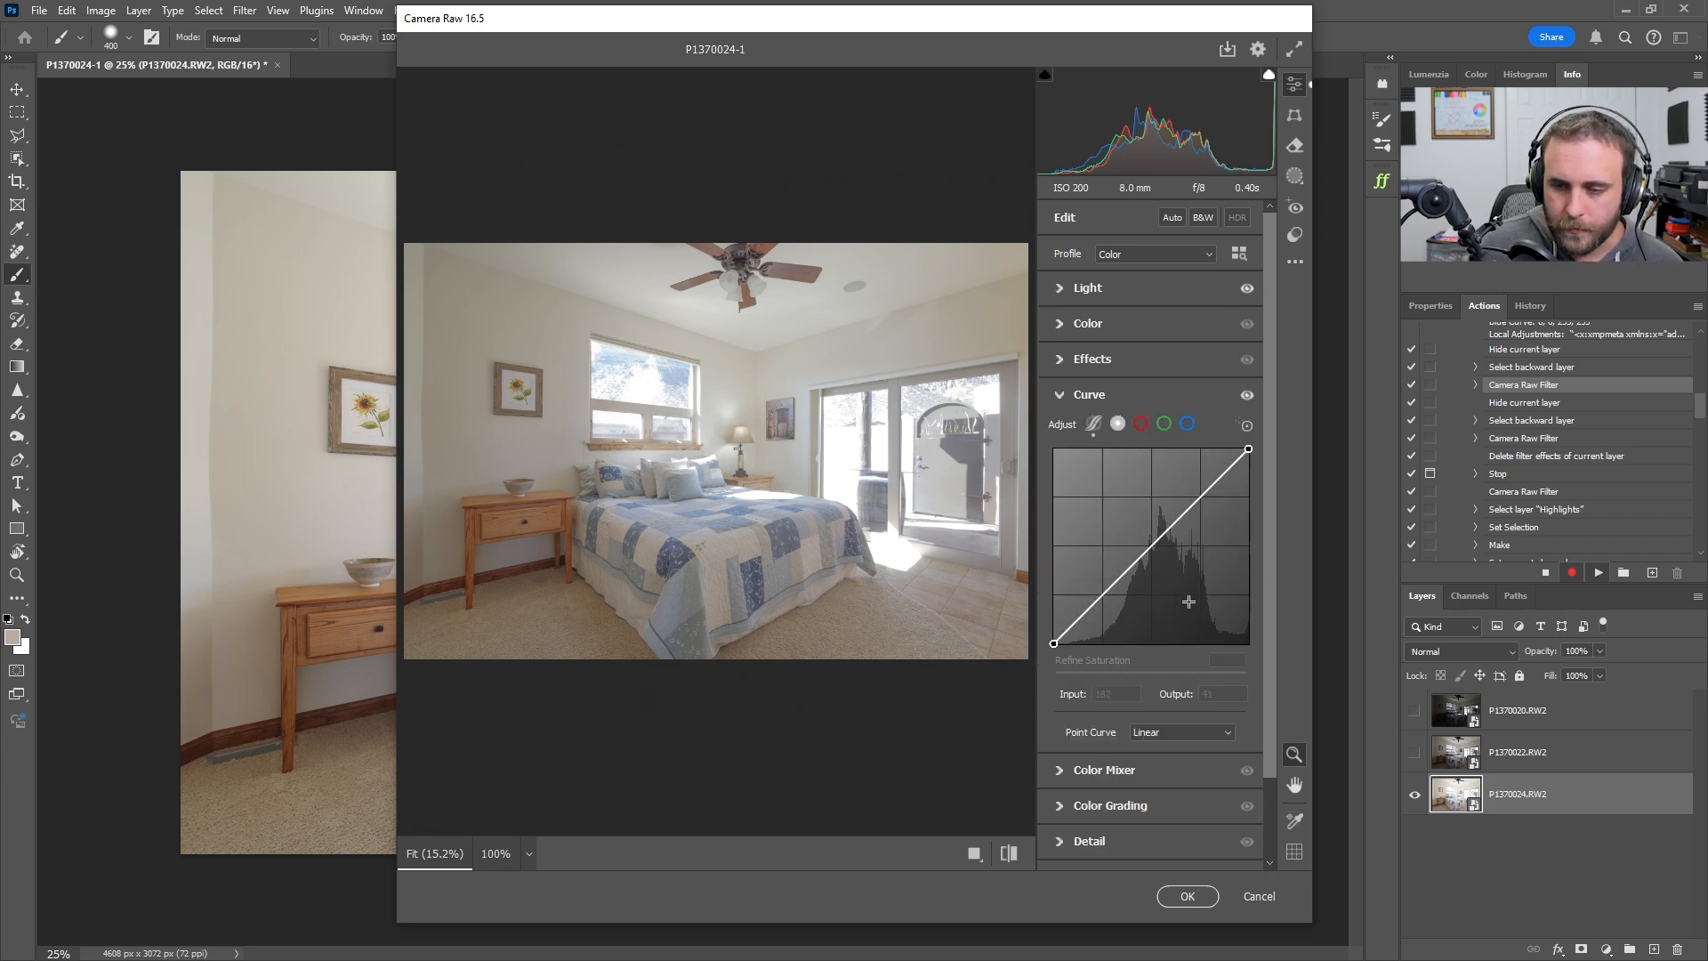
left_click(1093, 423)
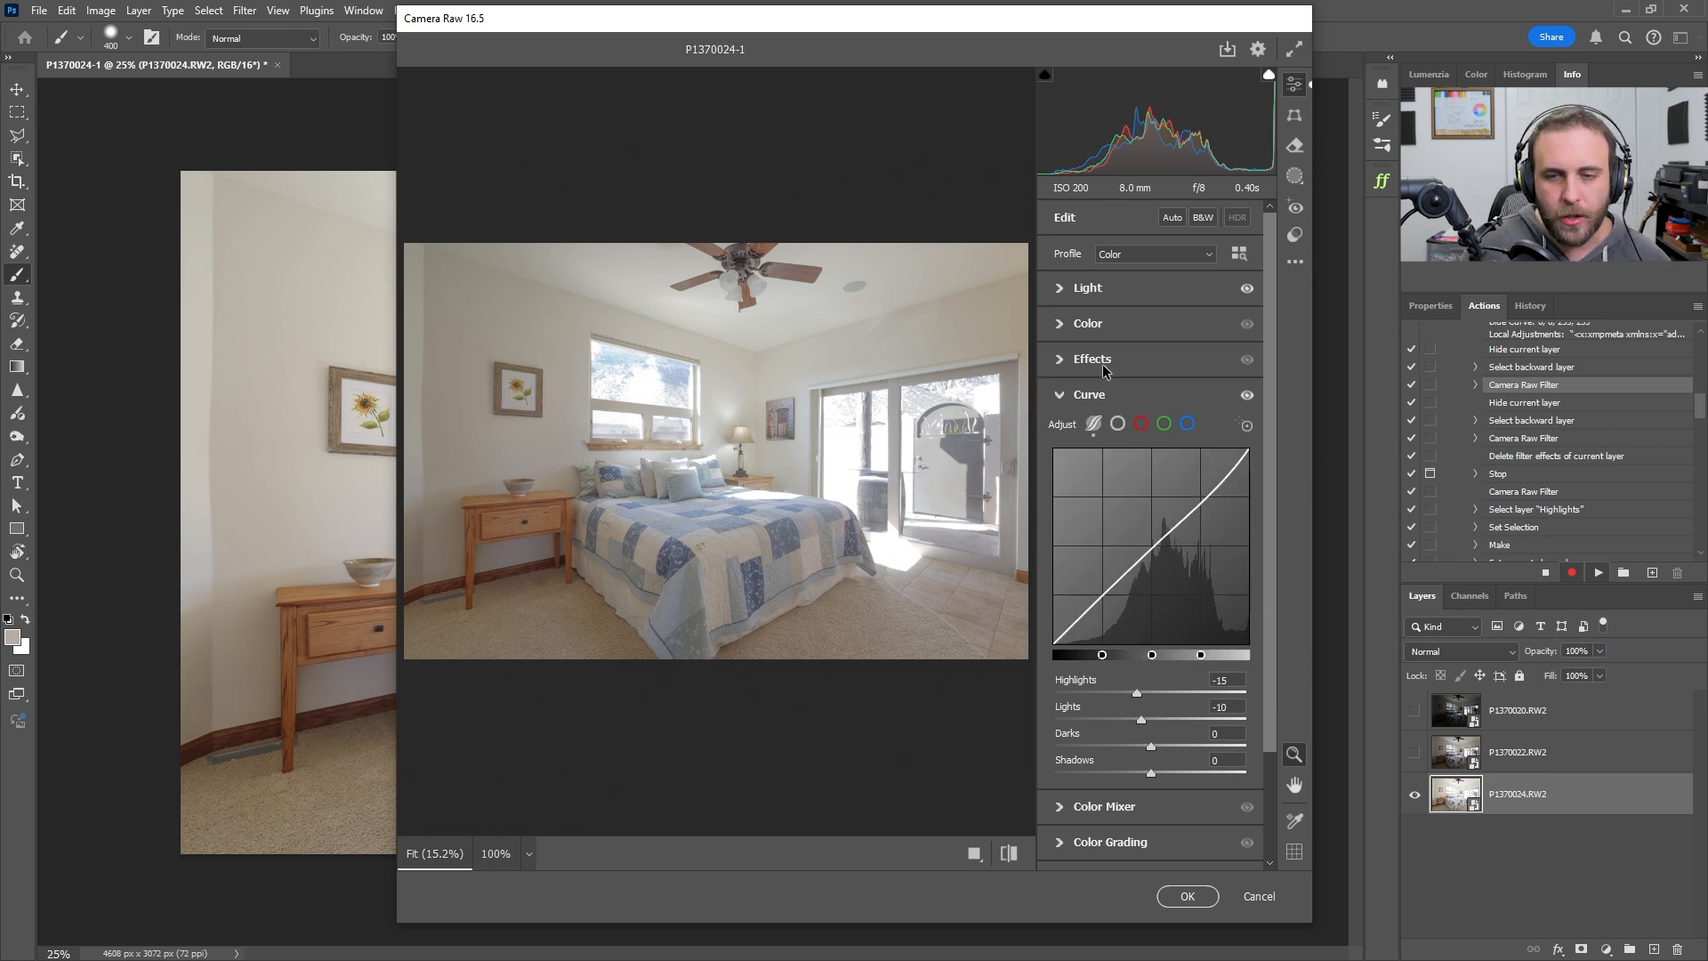
left_click(1242, 392)
left_click(1239, 388)
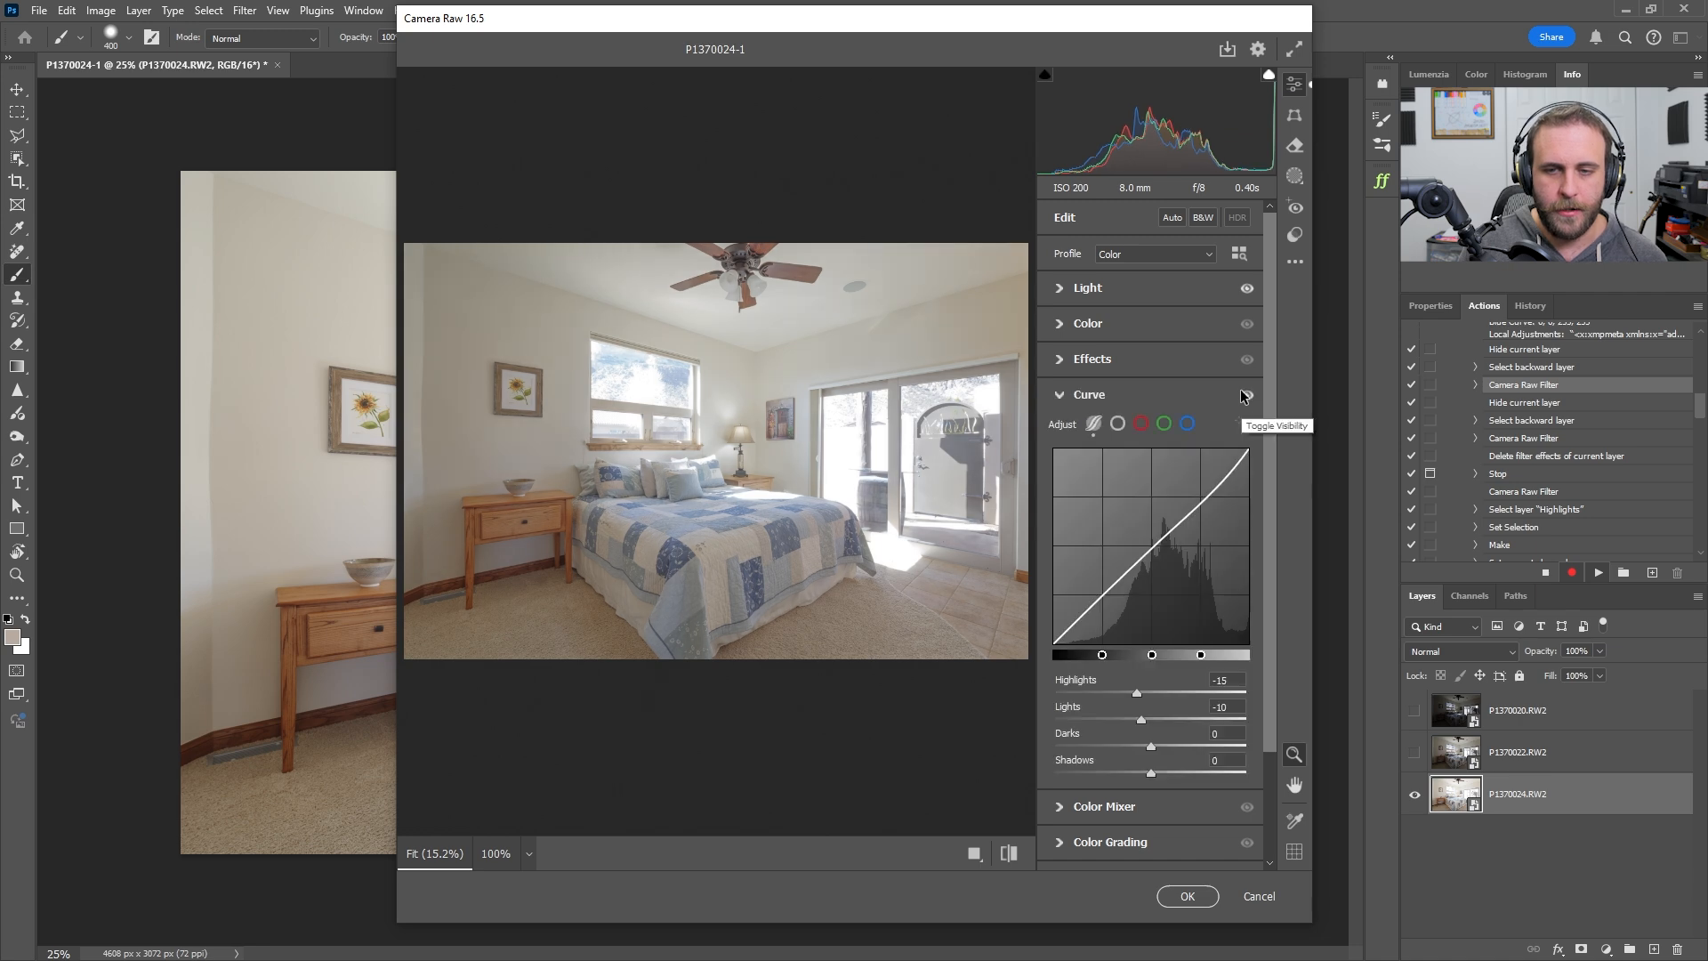
left_click(1240, 388)
left_click(1242, 393)
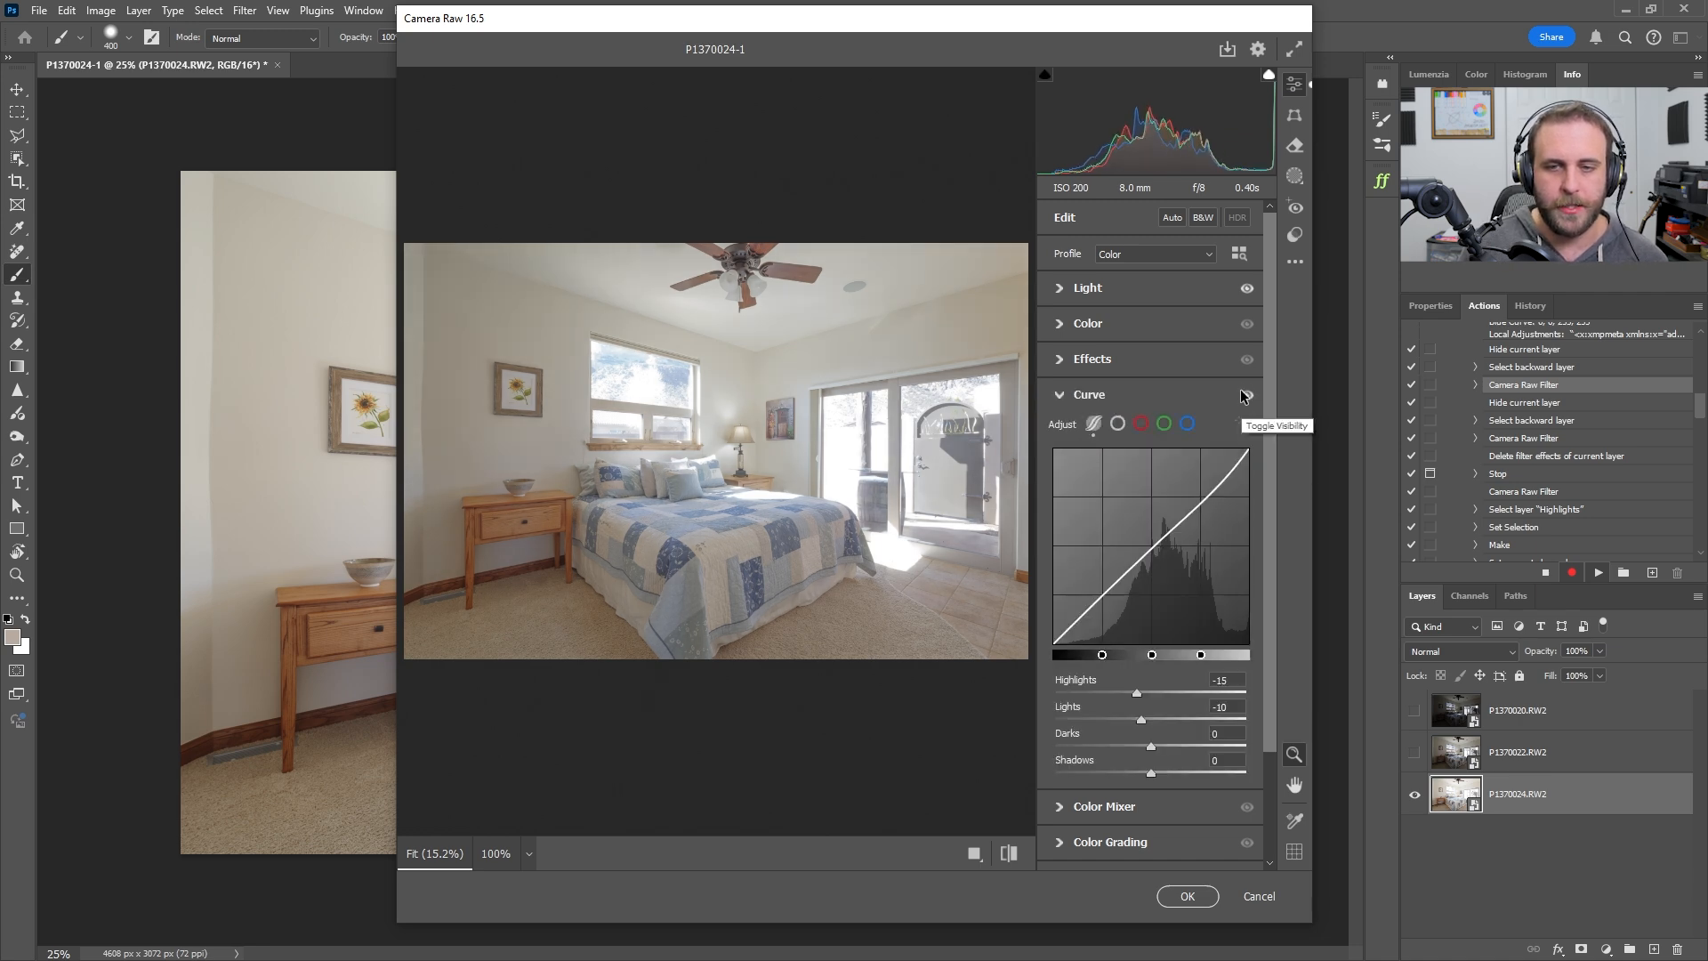
left_click(1242, 394)
left_click(1258, 895)
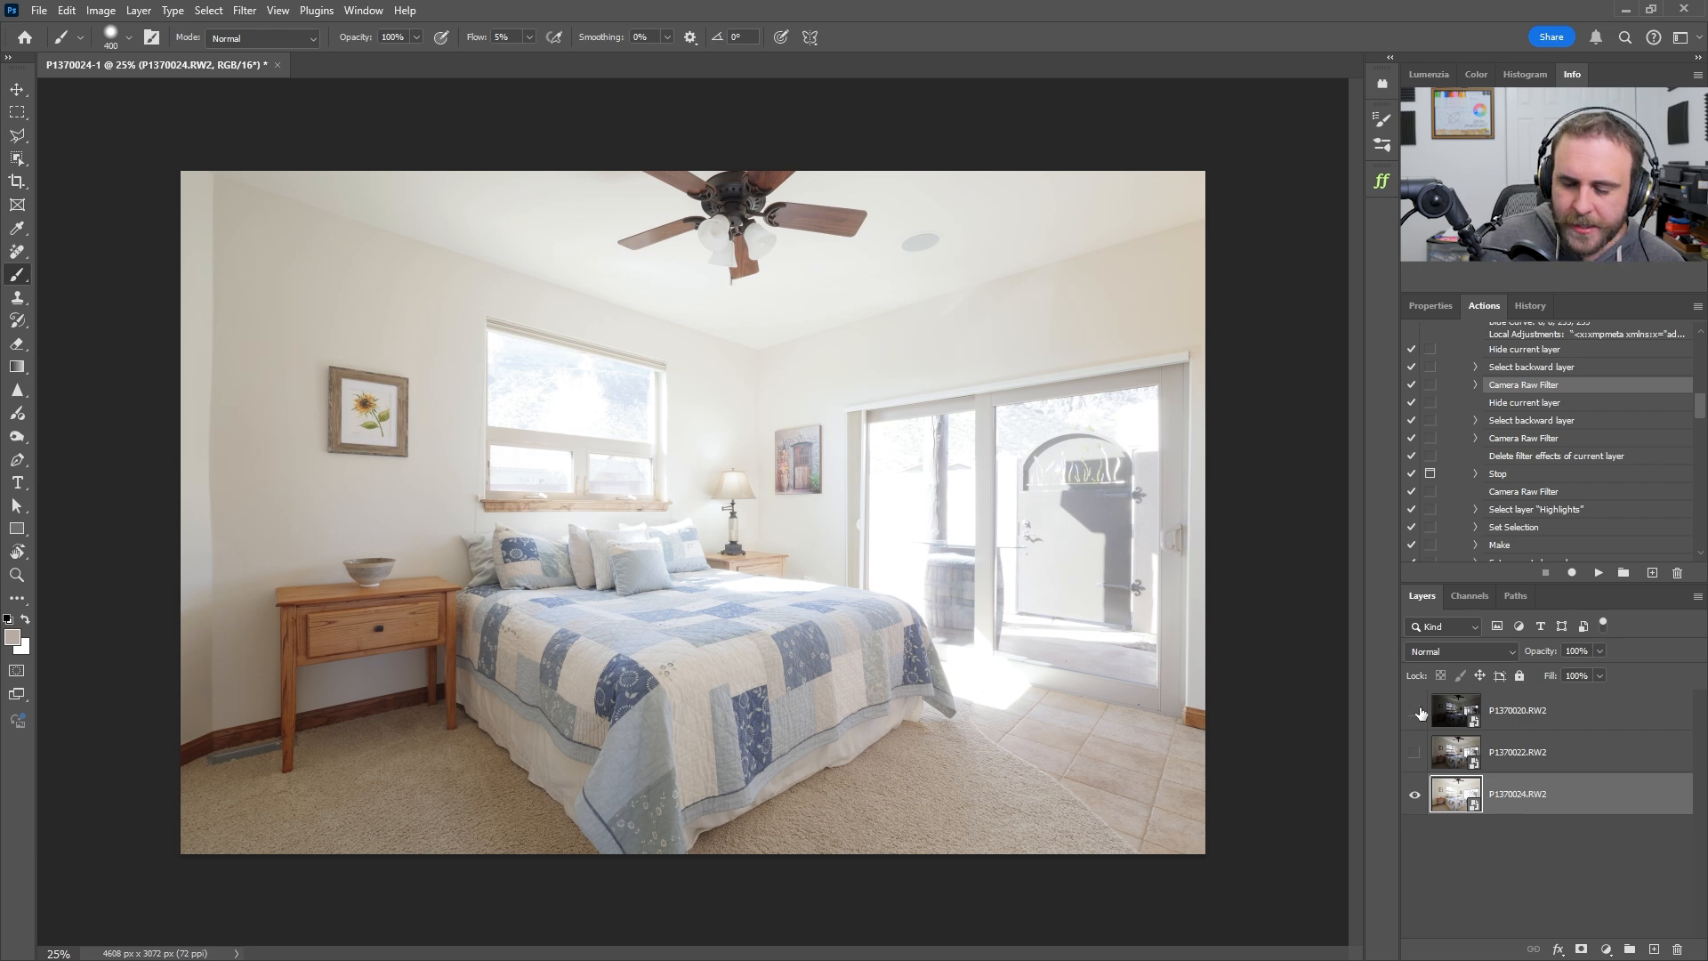
Show all three bracket layers again, select the P1370020.RW2 layer and choose the MAIN ACTION - 3 Bracket HDR action
left_click_drag(1414, 712, 1414, 753)
left_click(1516, 711)
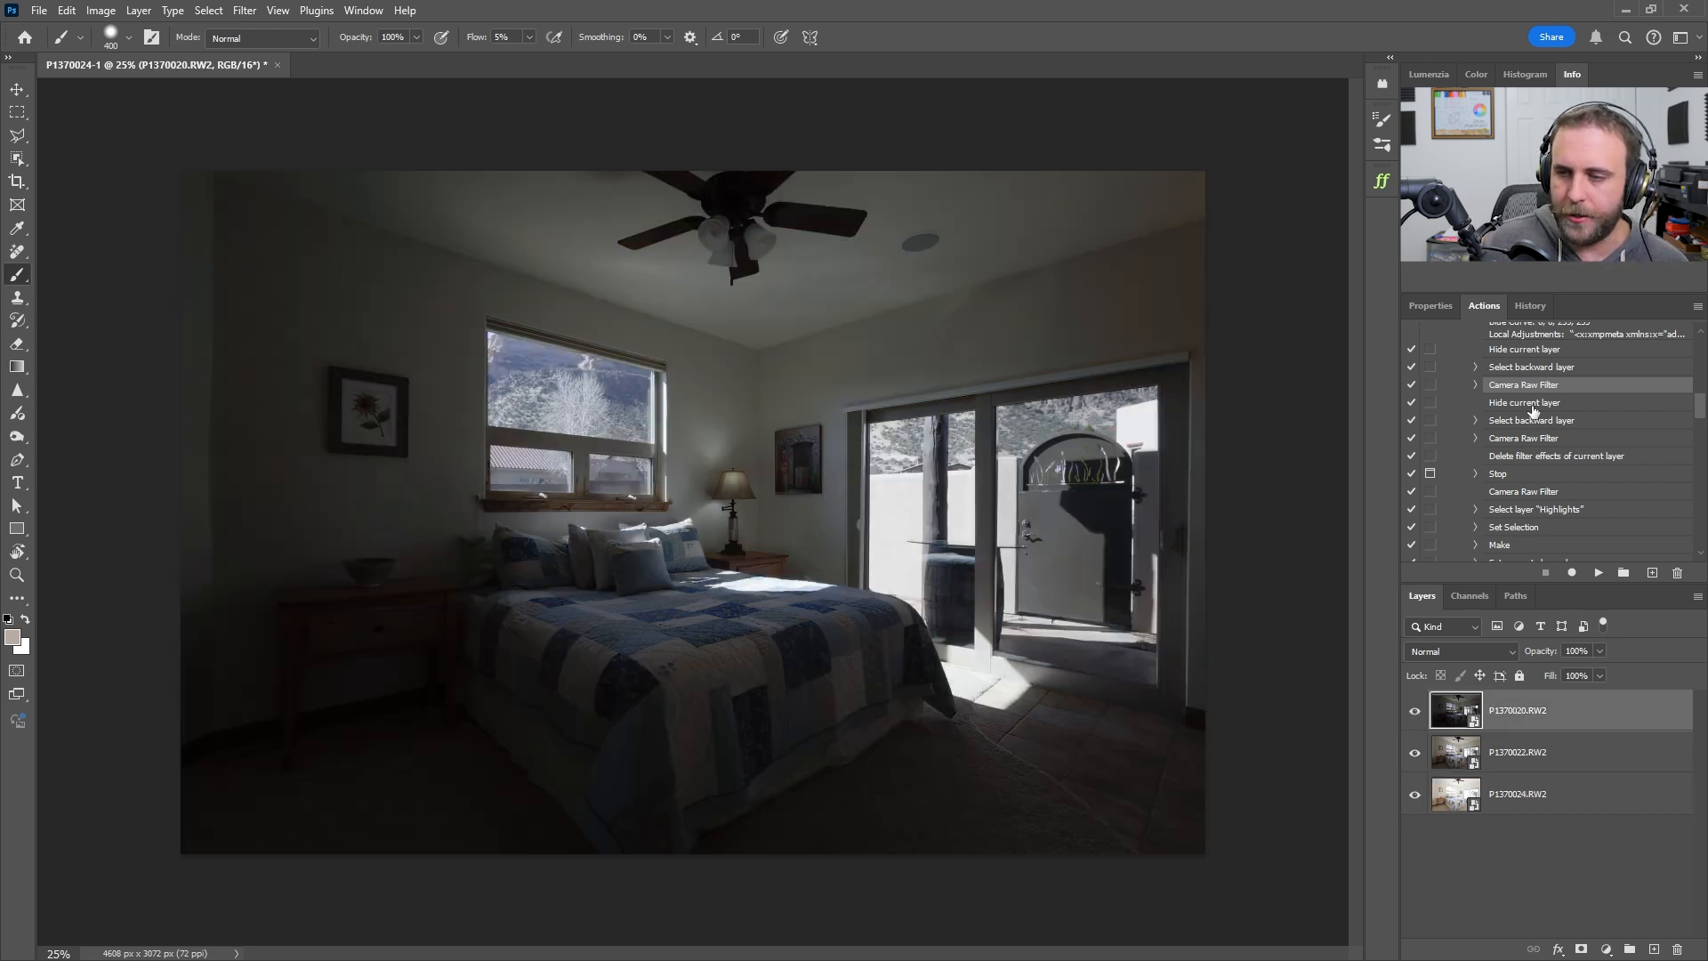
scroll(1529, 411, "up", 4)
left_click(1475, 417)
left_click(1475, 419)
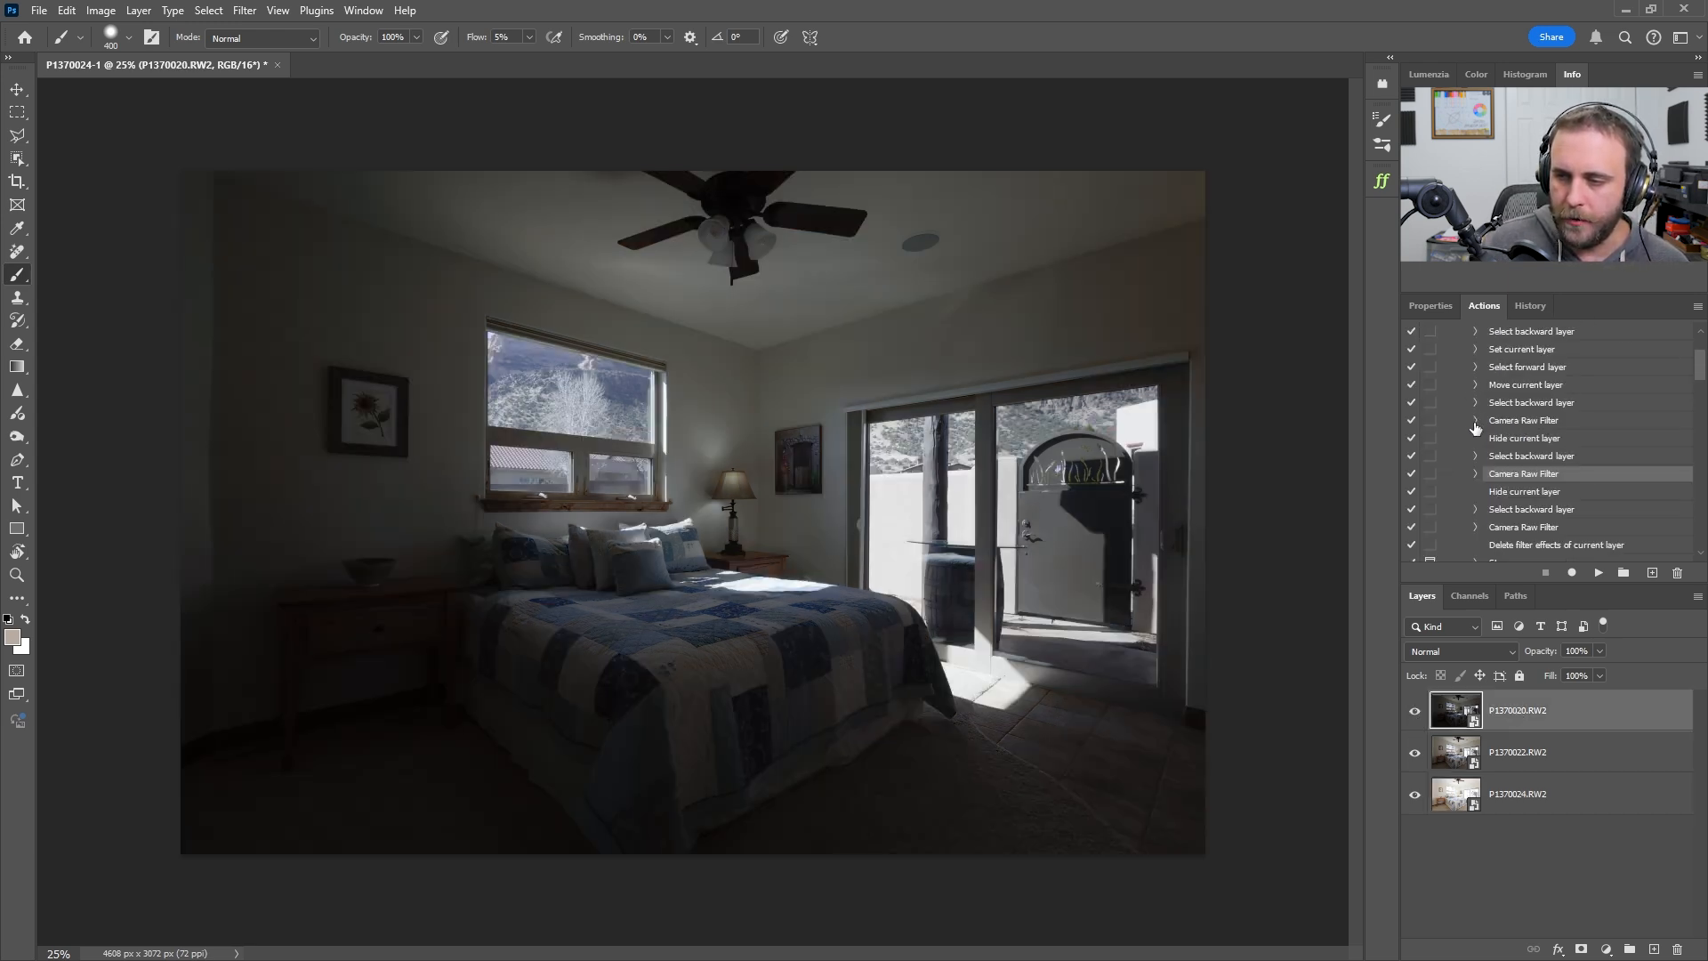
scroll(1478, 427, "up", 3)
left_click(1495, 372)
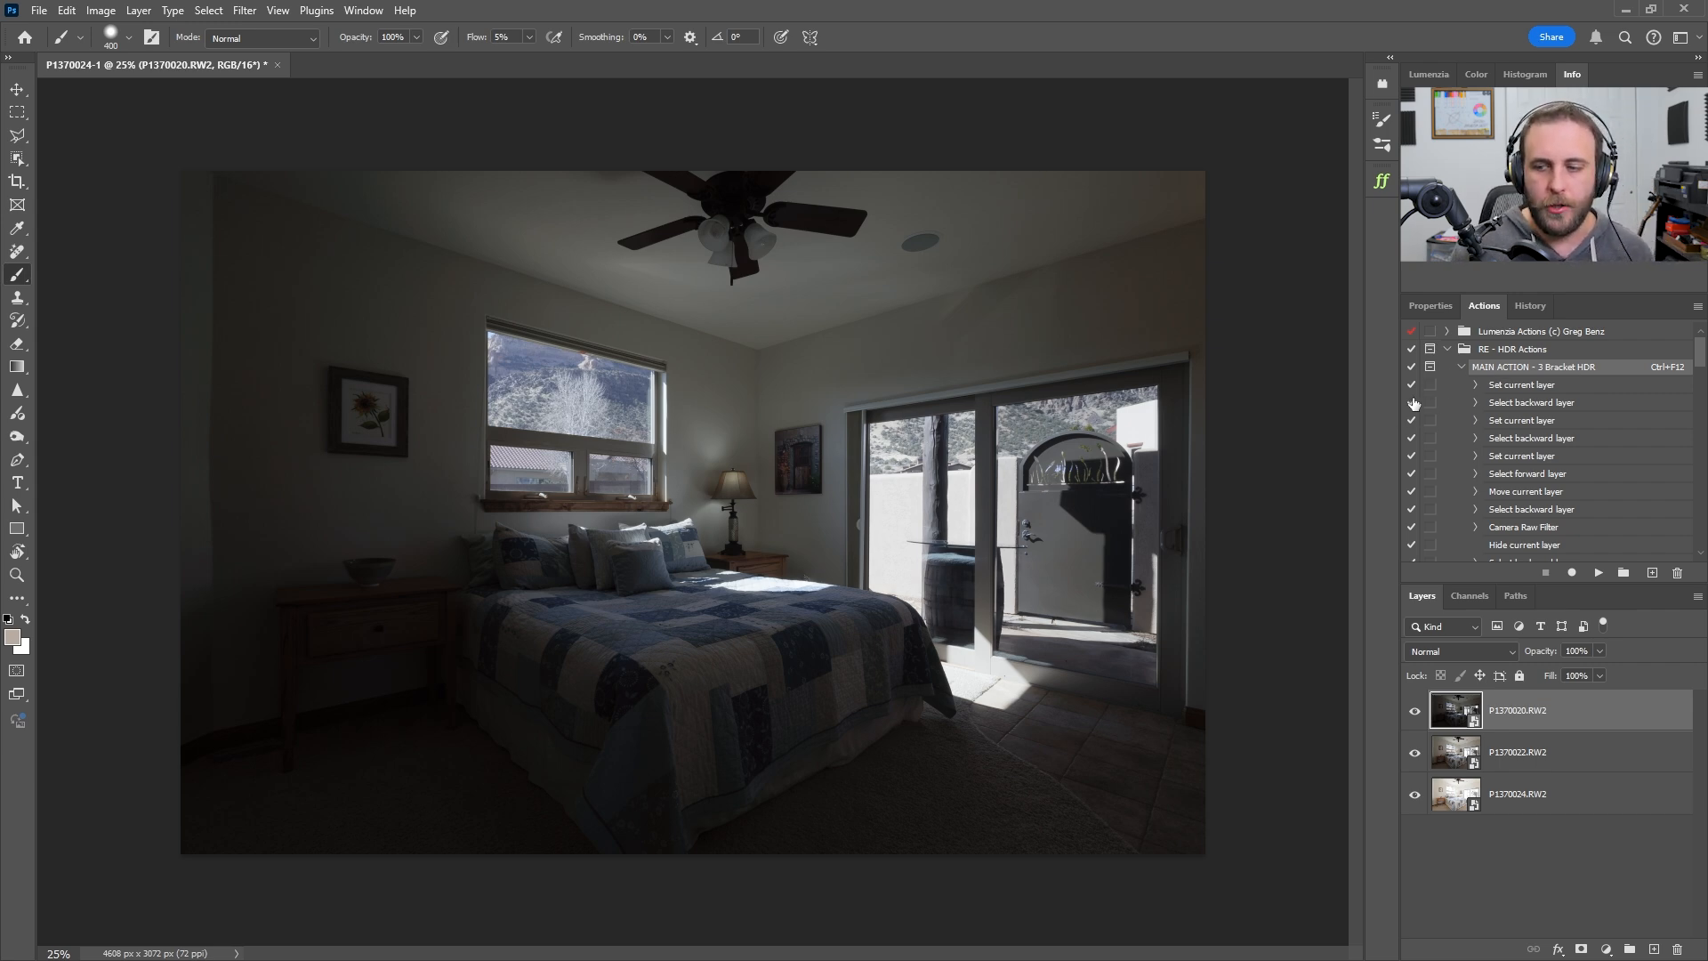
Load the dark bracket's RGB channel as a luminosity selection and deselect it
left_click(1469, 596)
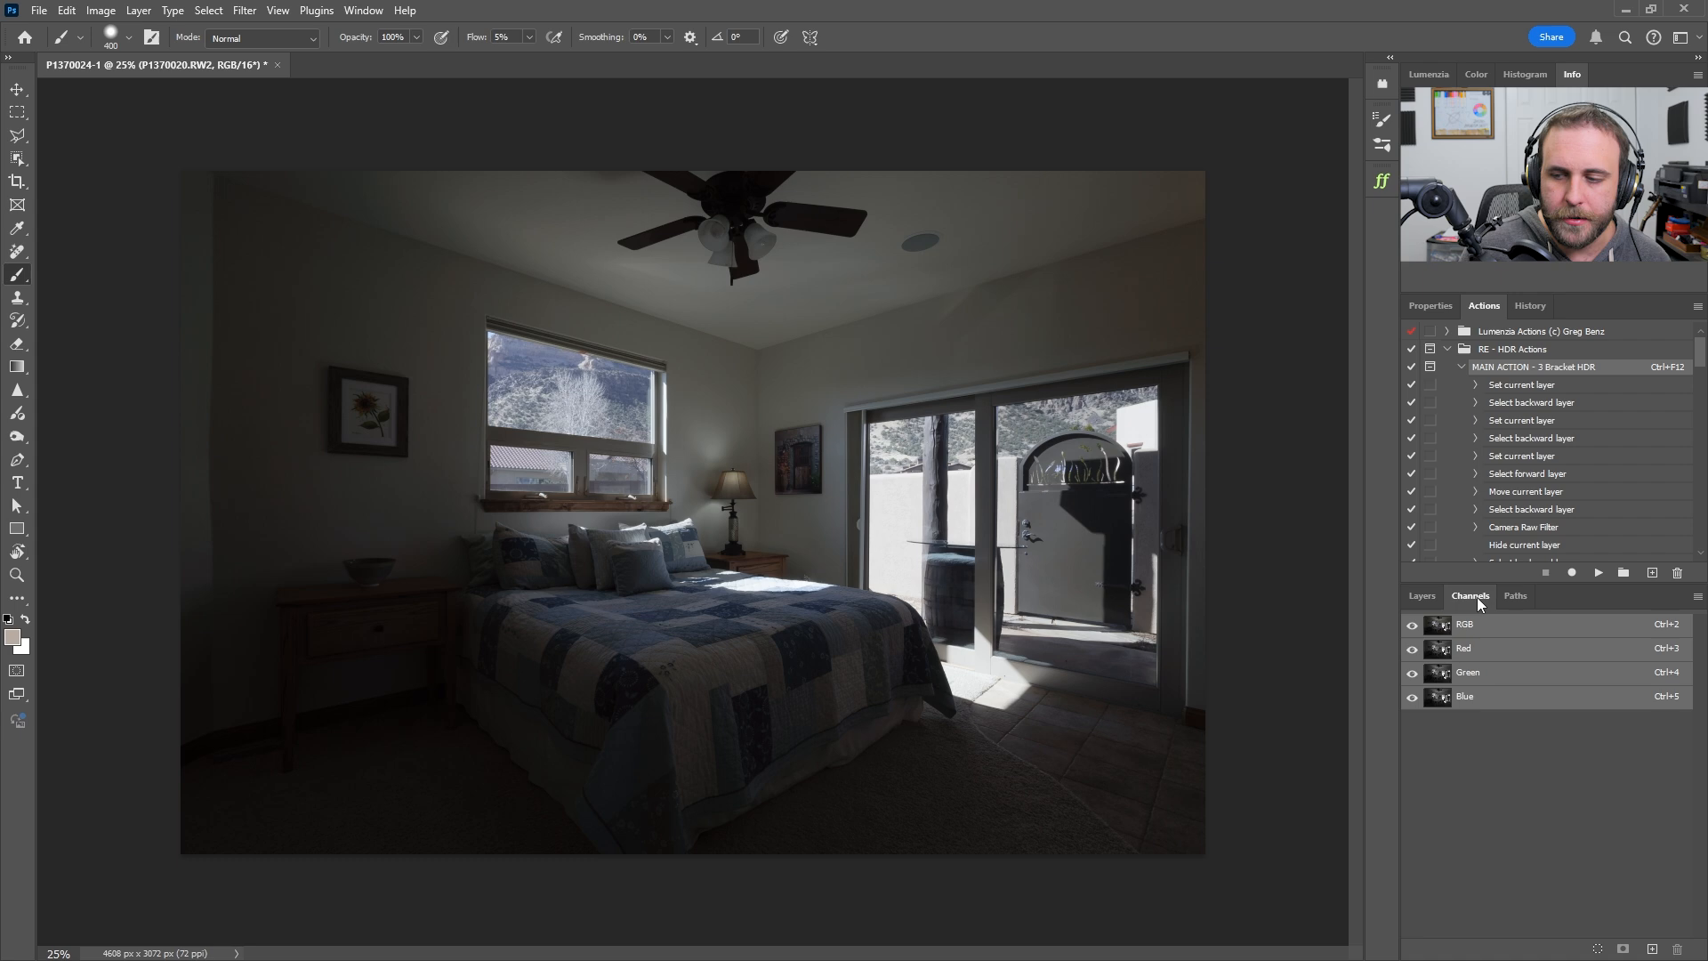
left_click(1442, 631, "ctrl")
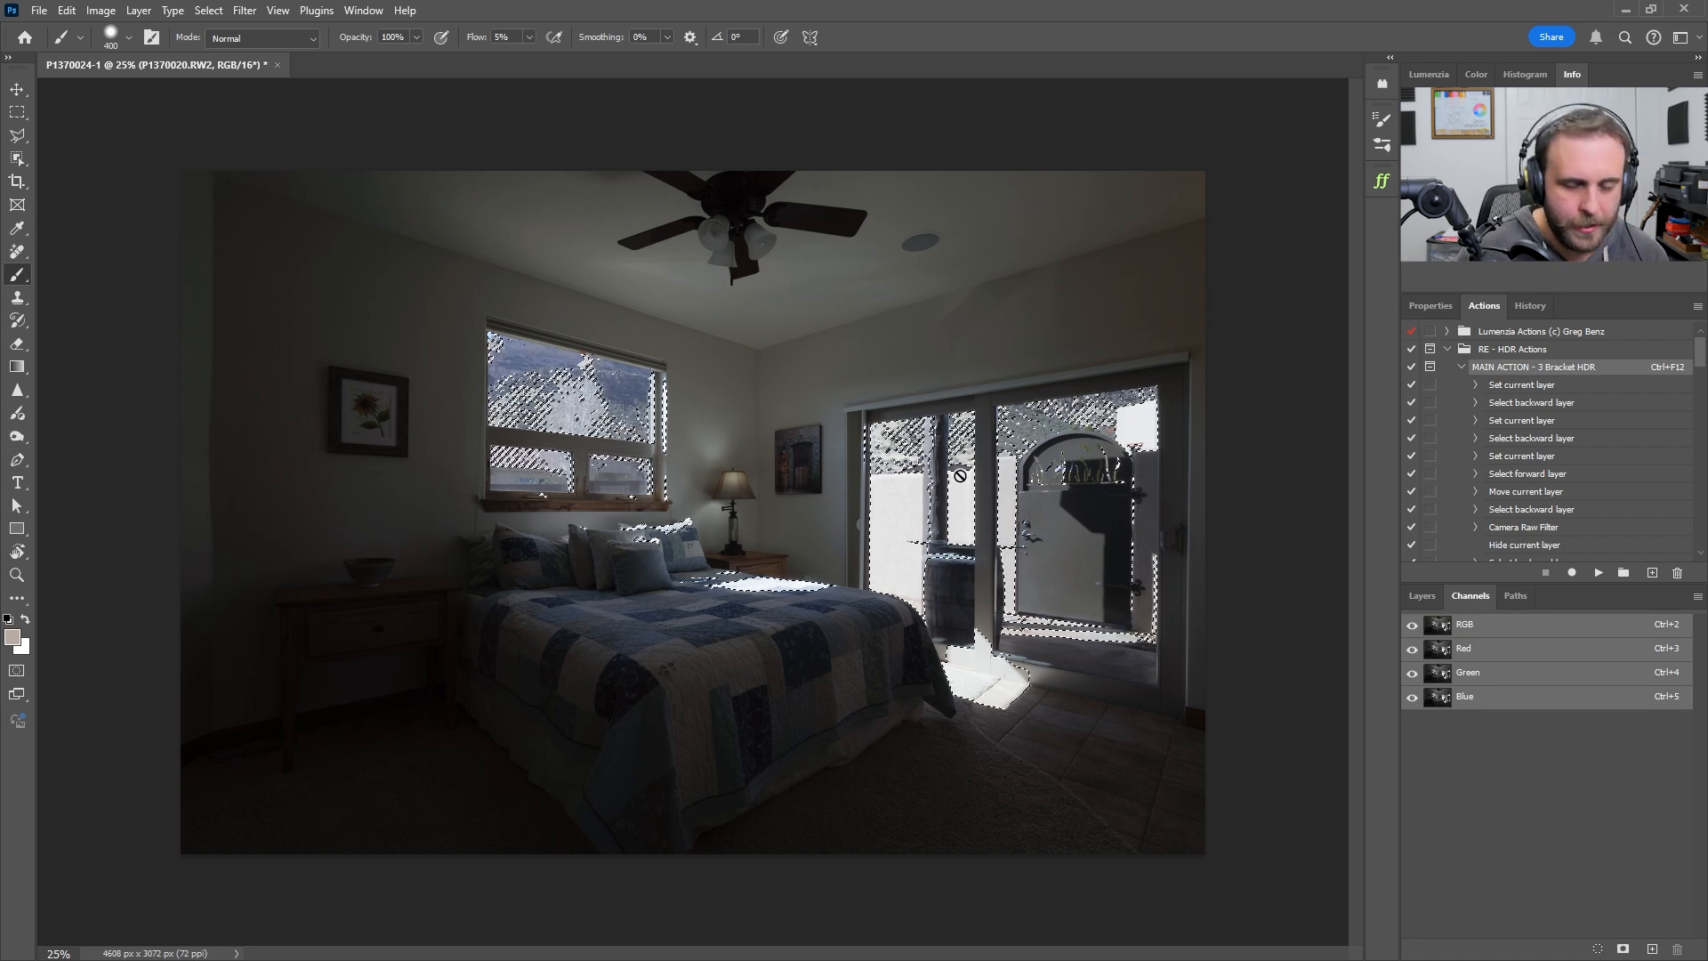
key("ctrl+d")
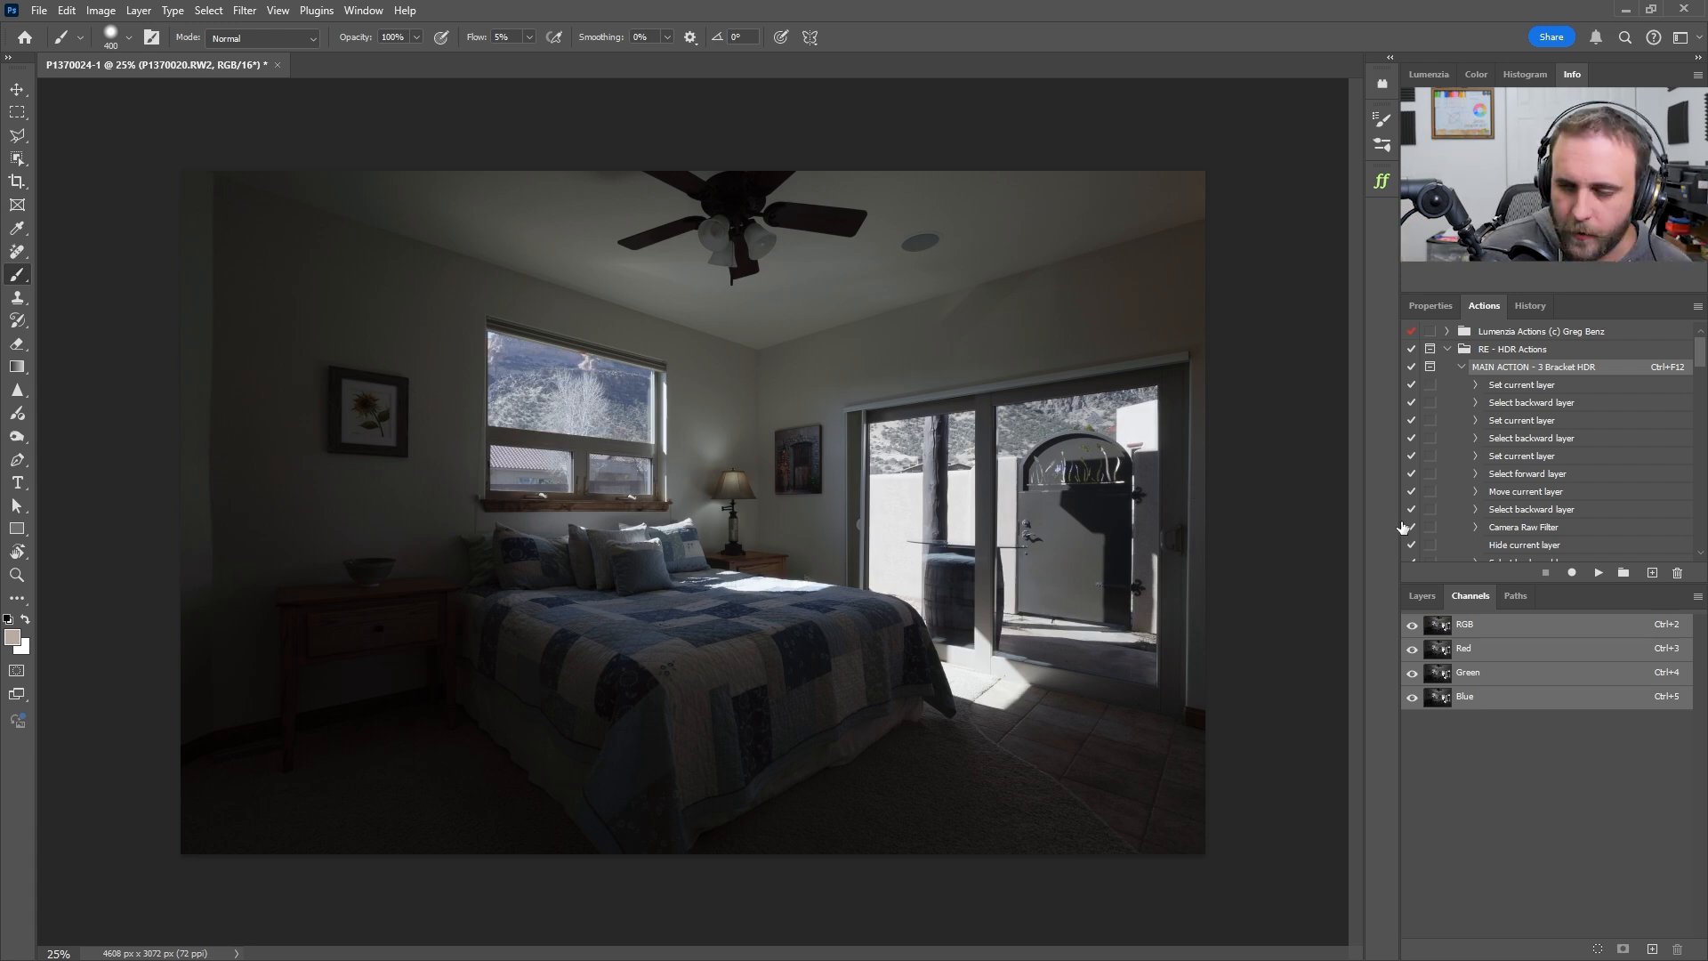
Run the 3 Bracket HDR action on the brackets and continue to the Camera Raw exposure adjustment of the Base layer
left_click(1422, 596)
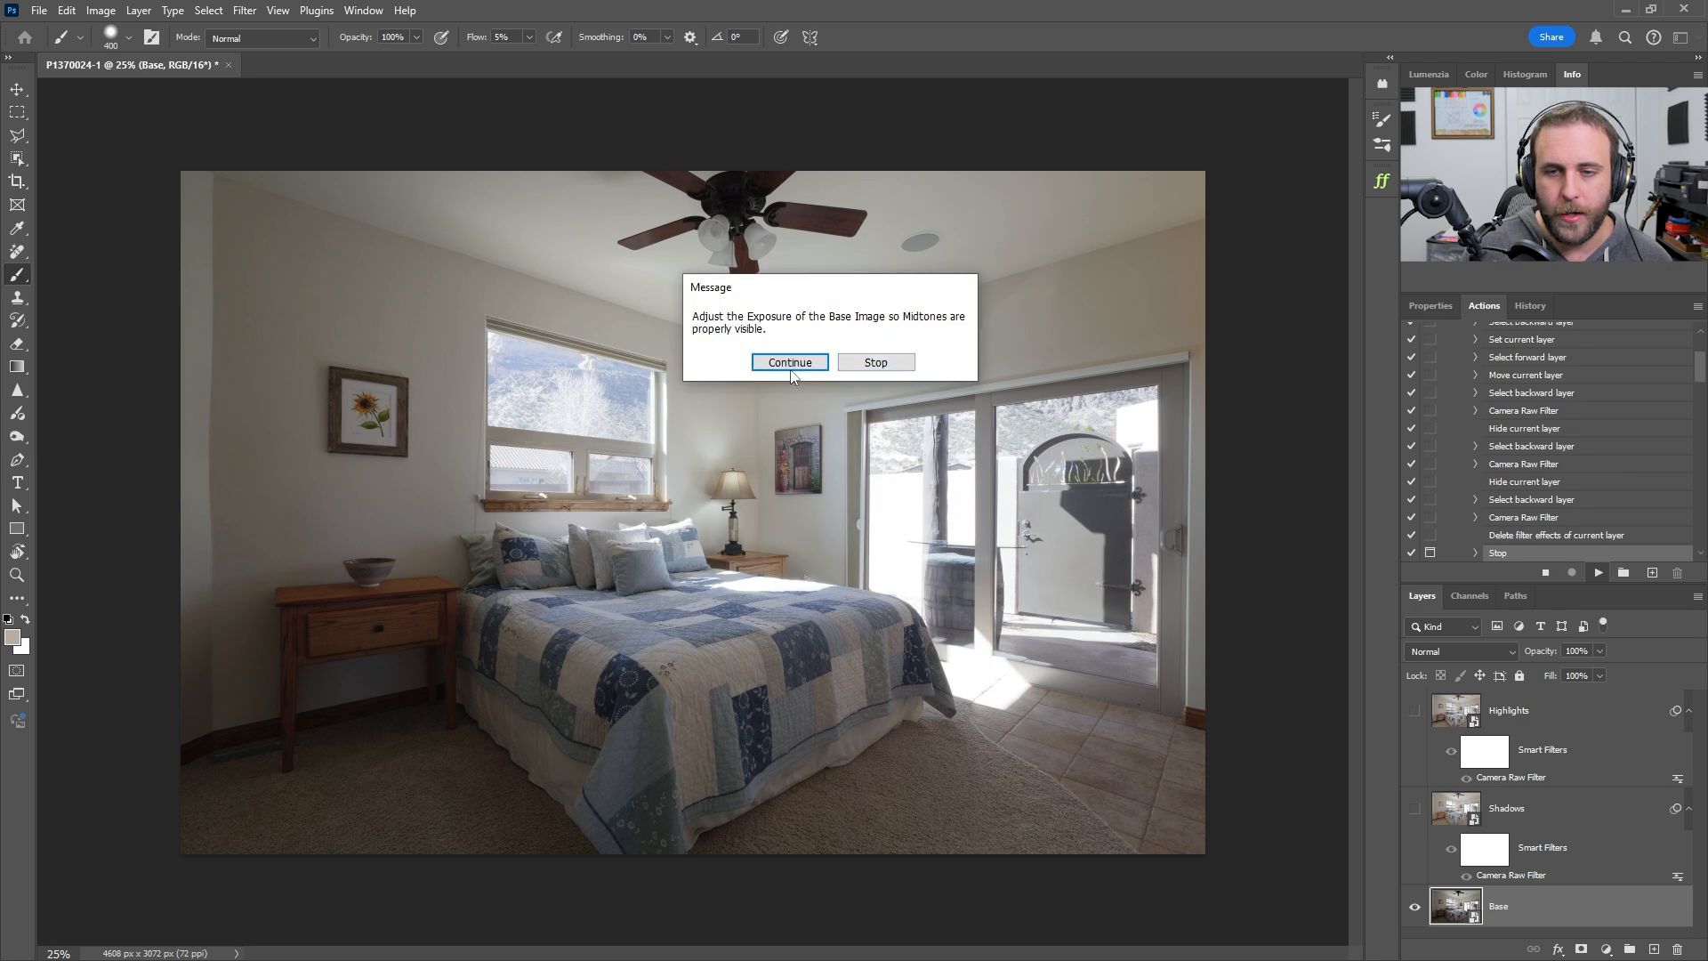
left_click(790, 362)
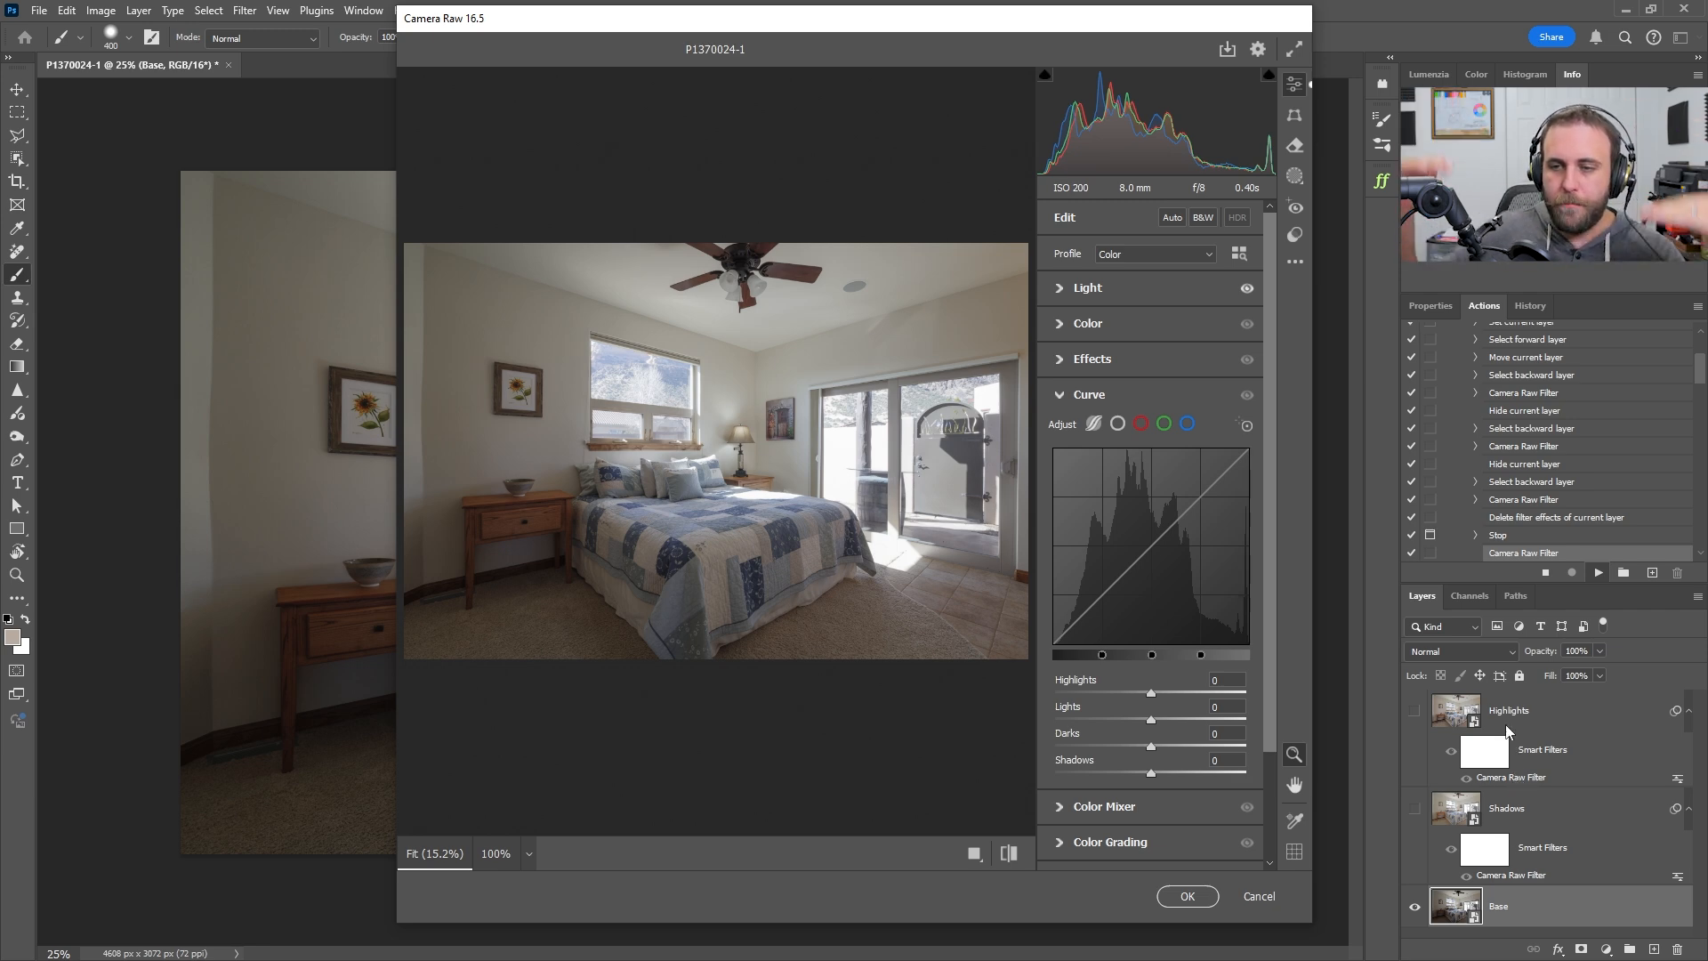
Set the Base layer's Exposure to +0.50 in the Camera Raw filter's Light settings and apply the filter
left_click(1147, 296)
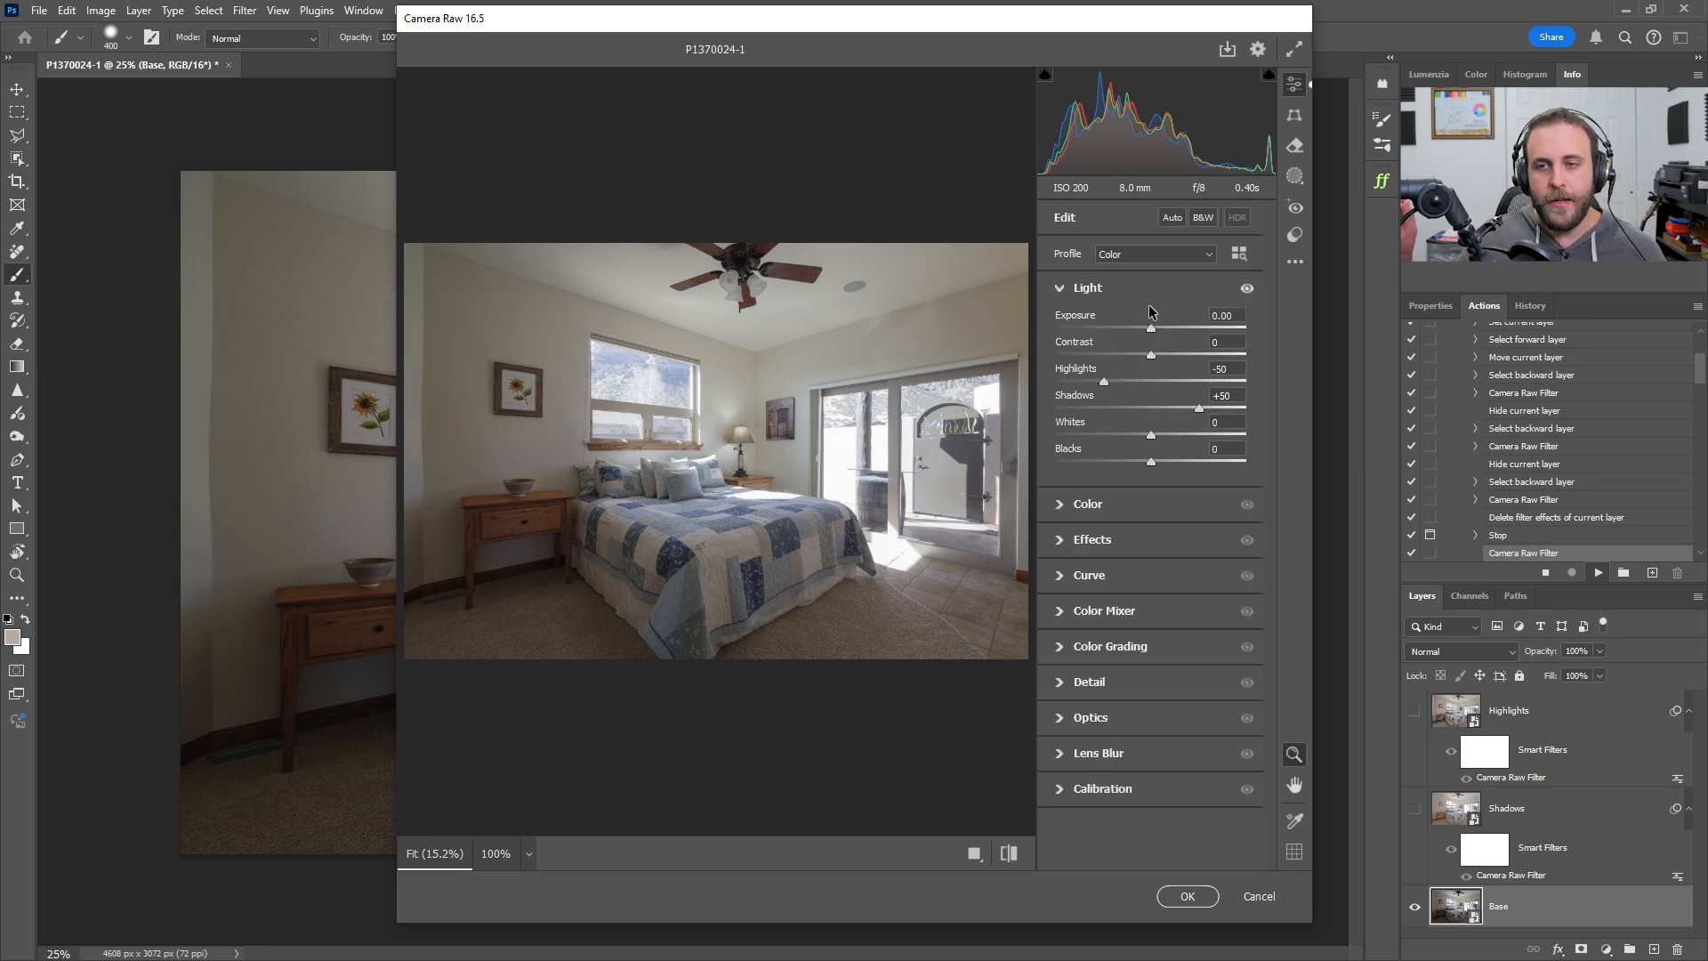
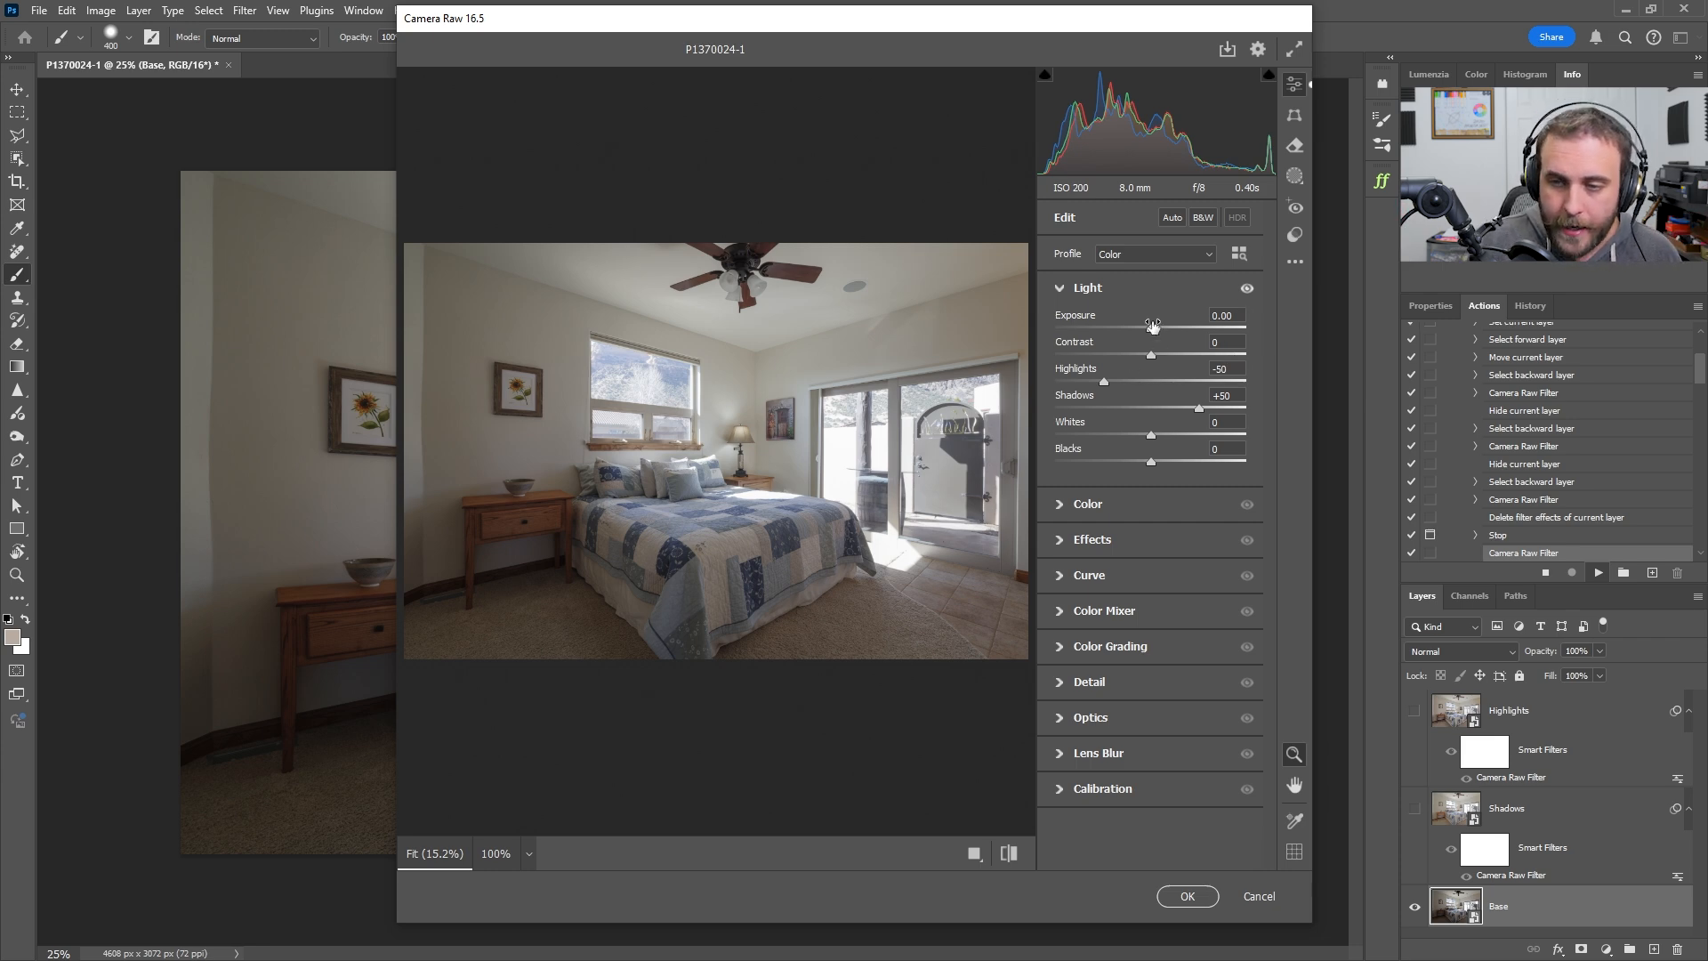
left_click_drag(1151, 329, 1178, 328)
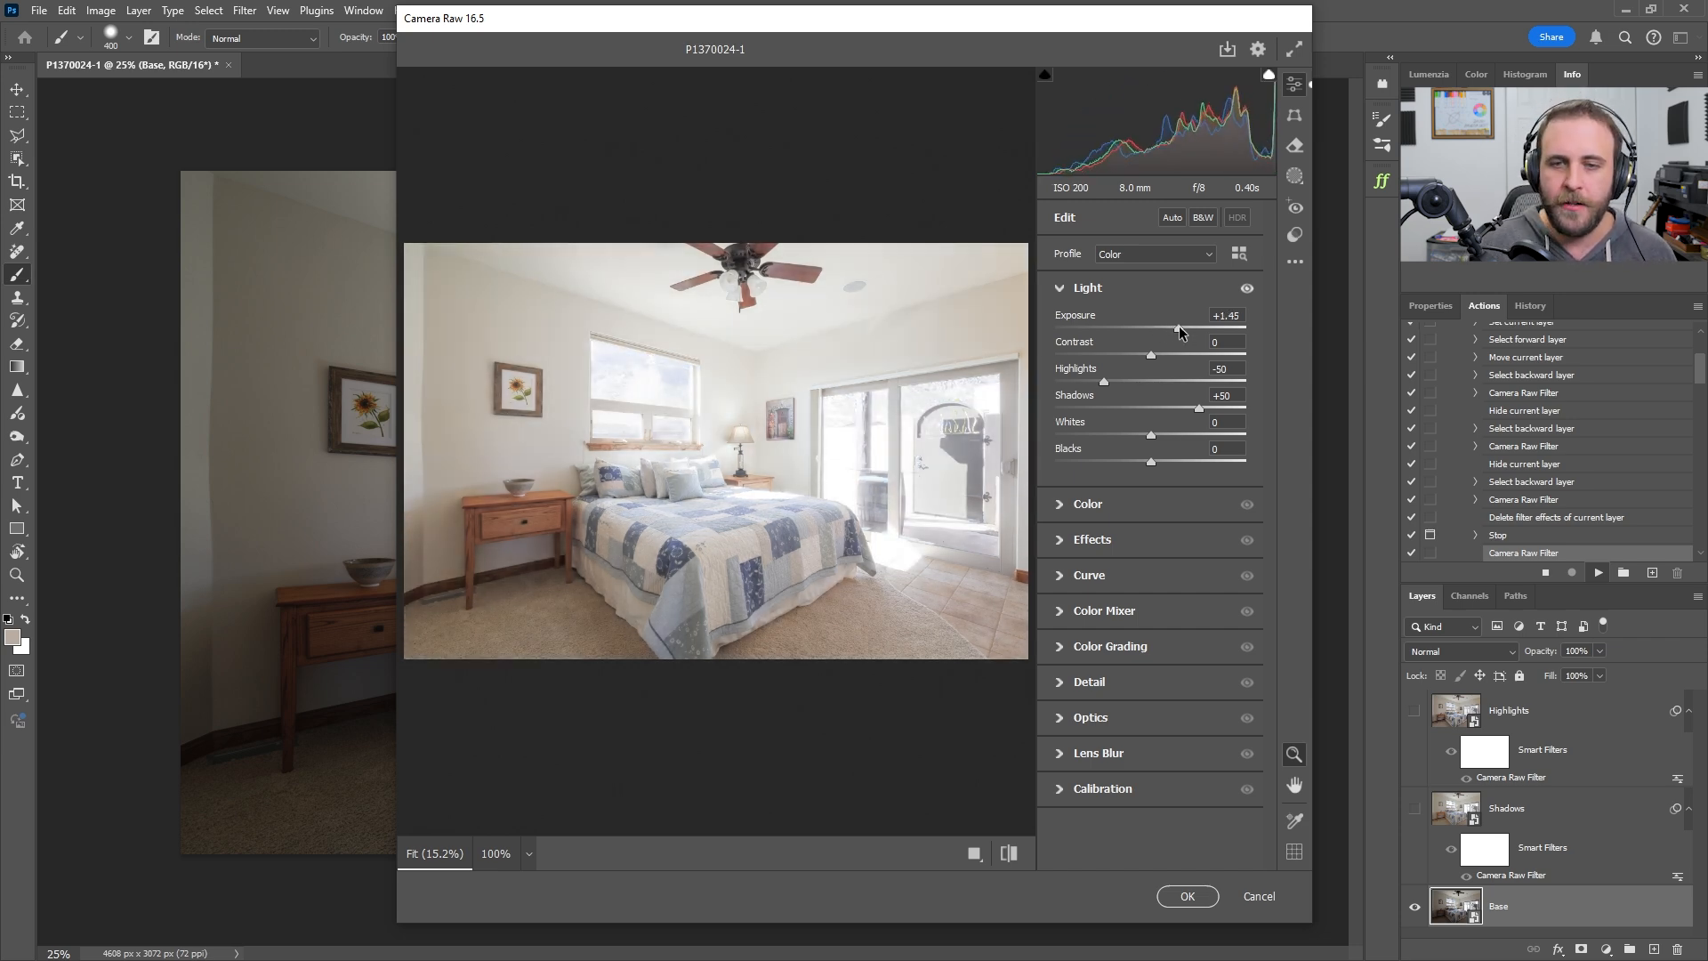
mouse_move(1177, 325)
left_mouse_down()
mouse_move(1155, 331)
mouse_move(1170, 337)
left_mouse_up()
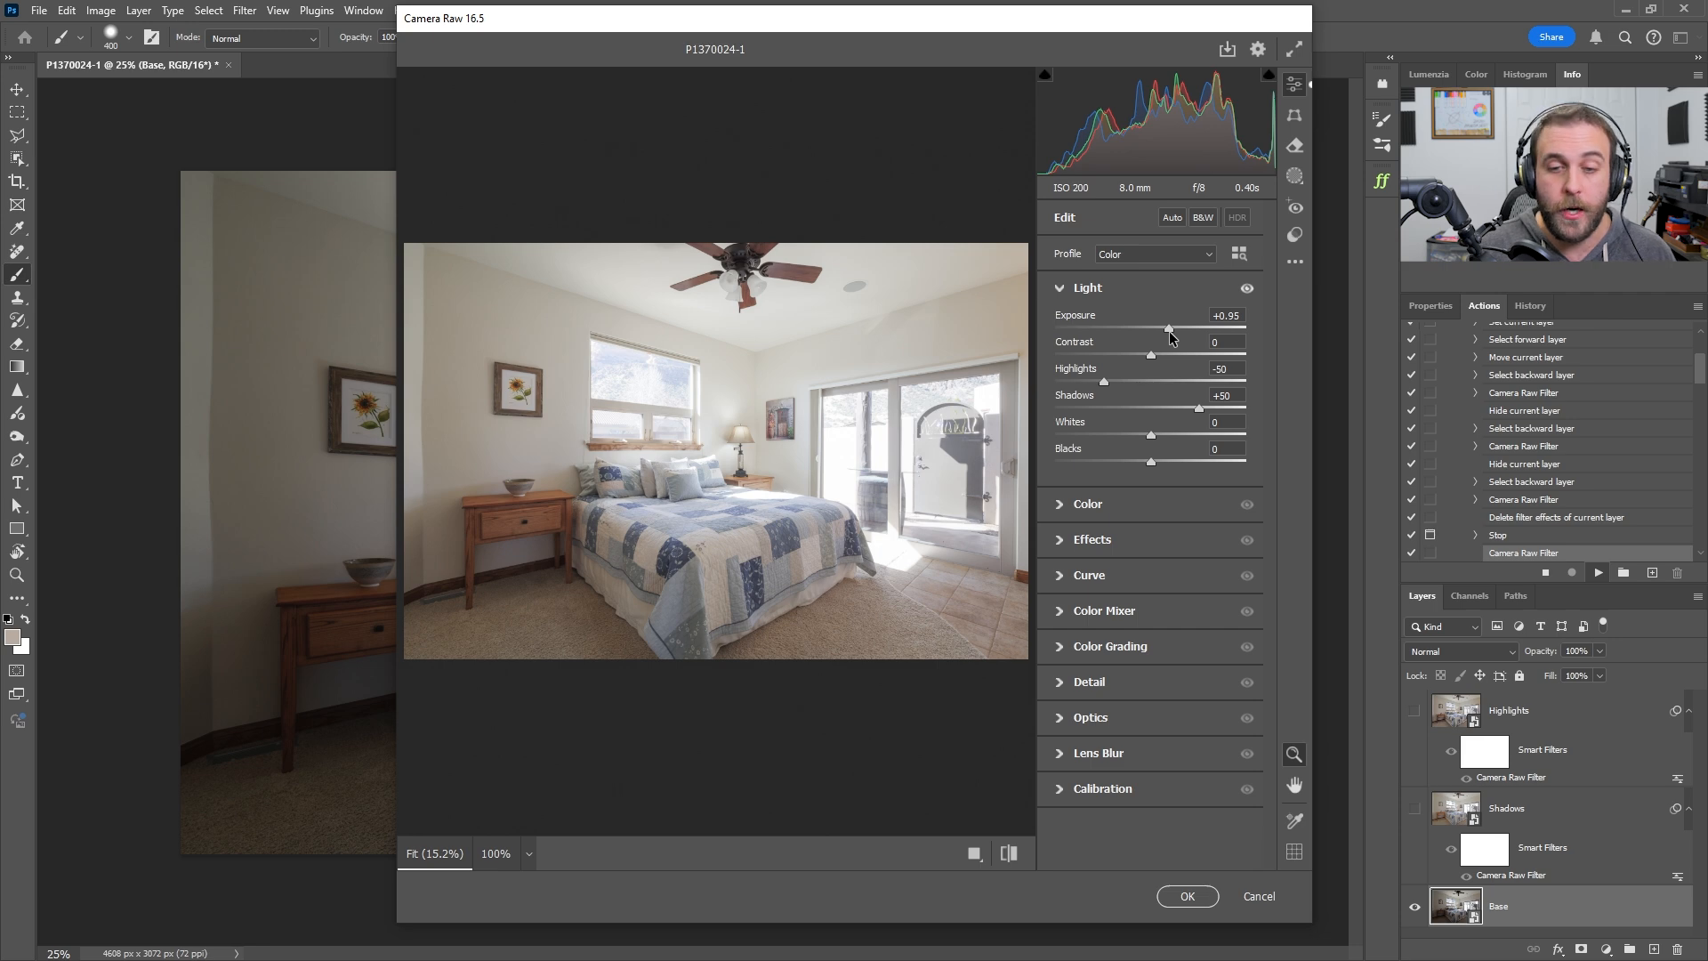
left_click_drag(1170, 331, 1167, 331)
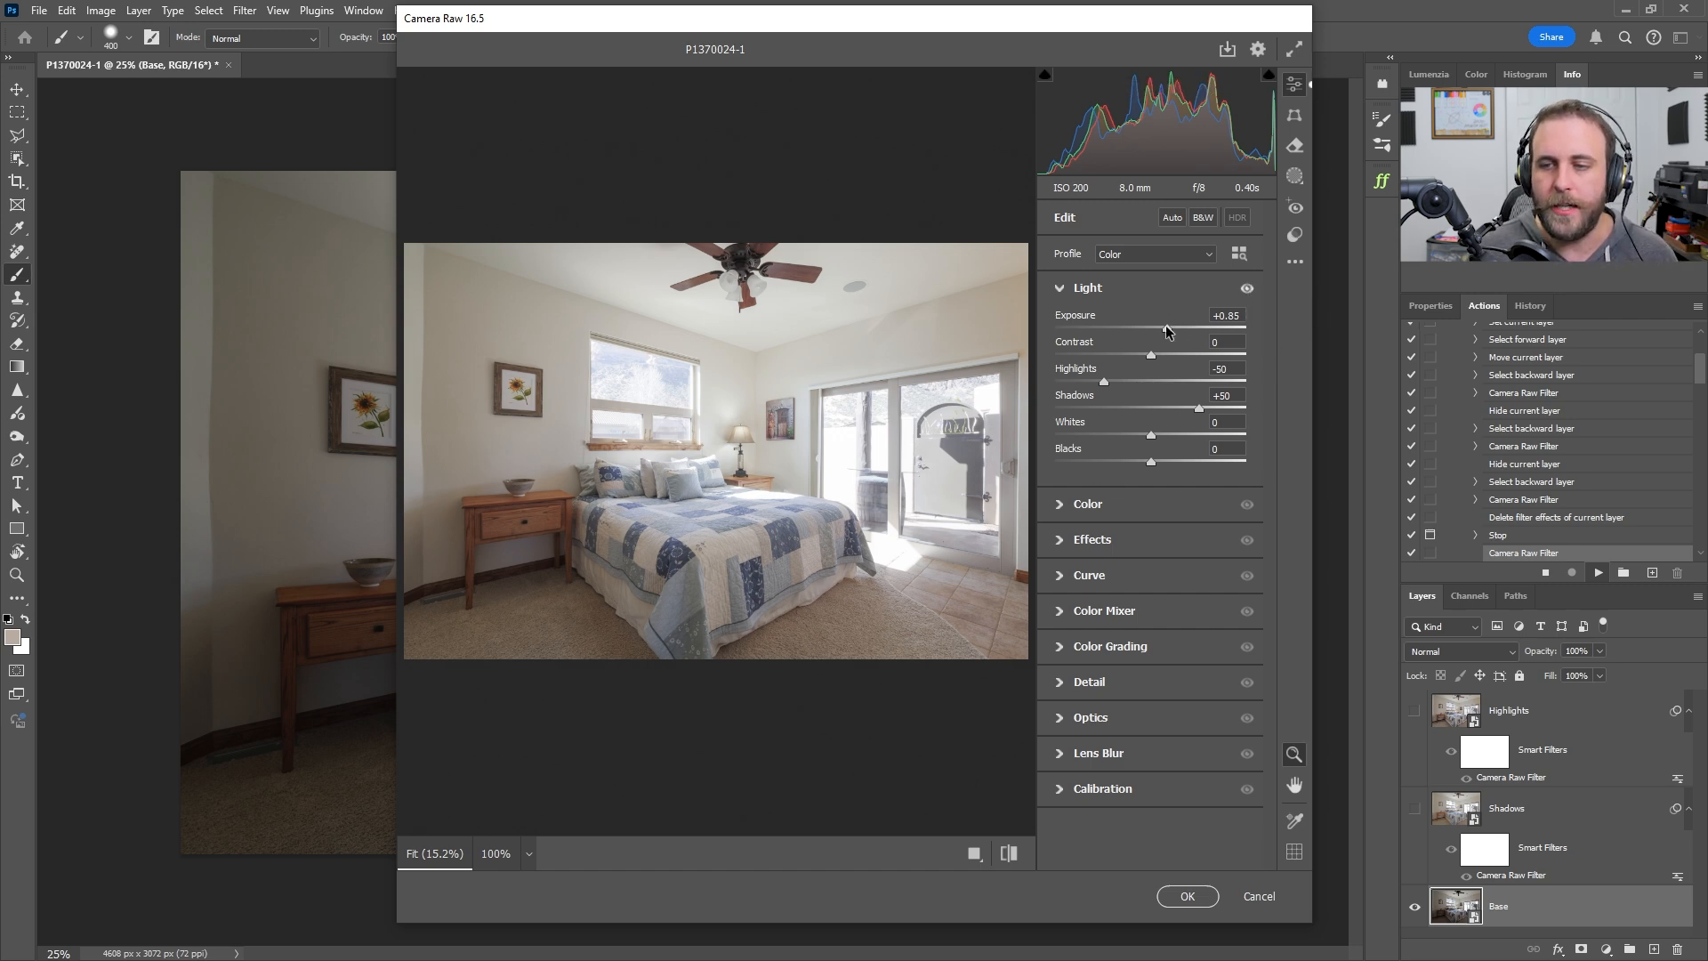
left_click_drag(1168, 331, 1181, 331)
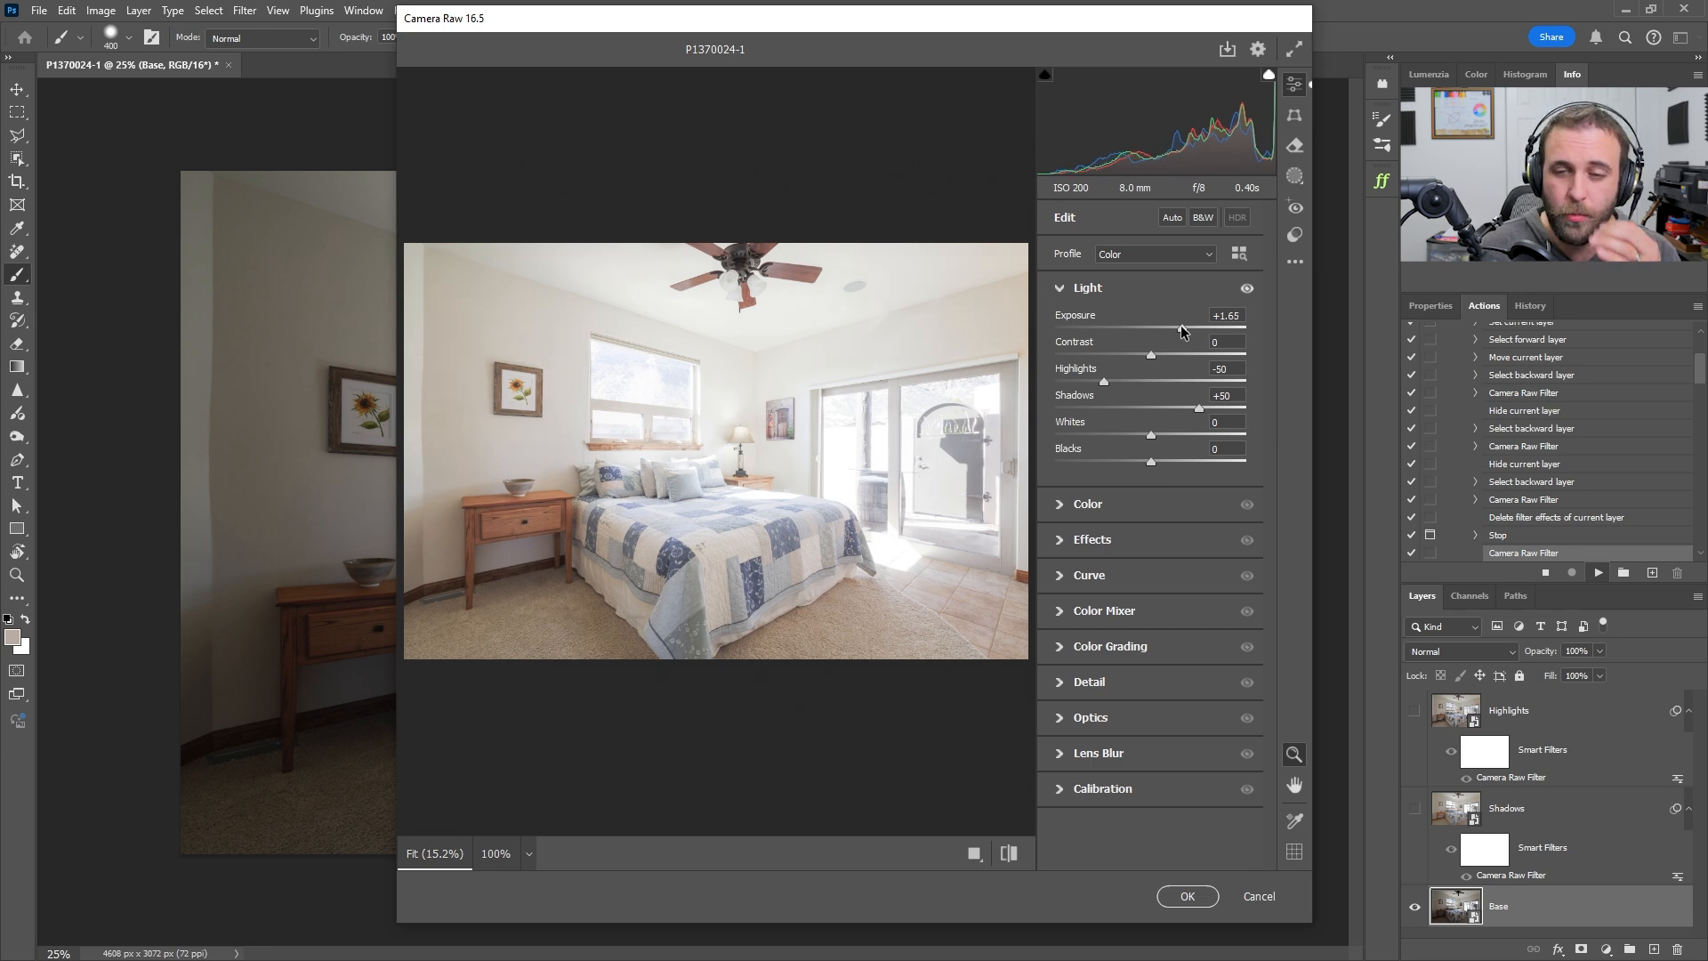
left_click_drag(1182, 331, 1161, 331)
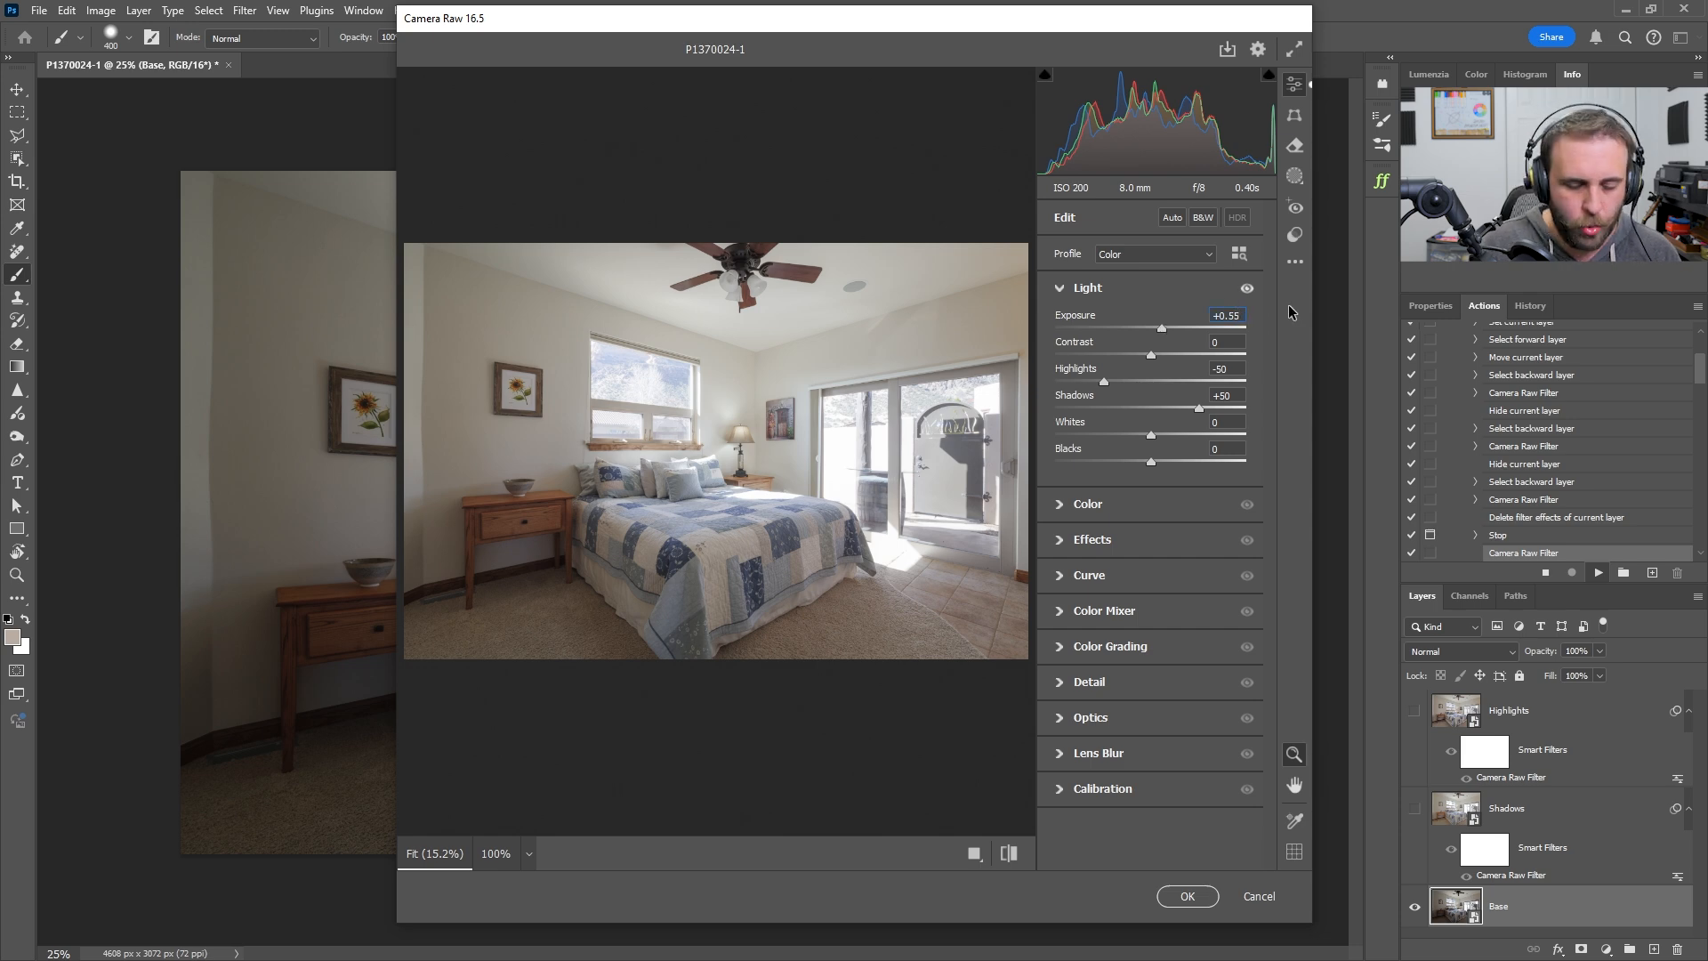
key("BackSpace")
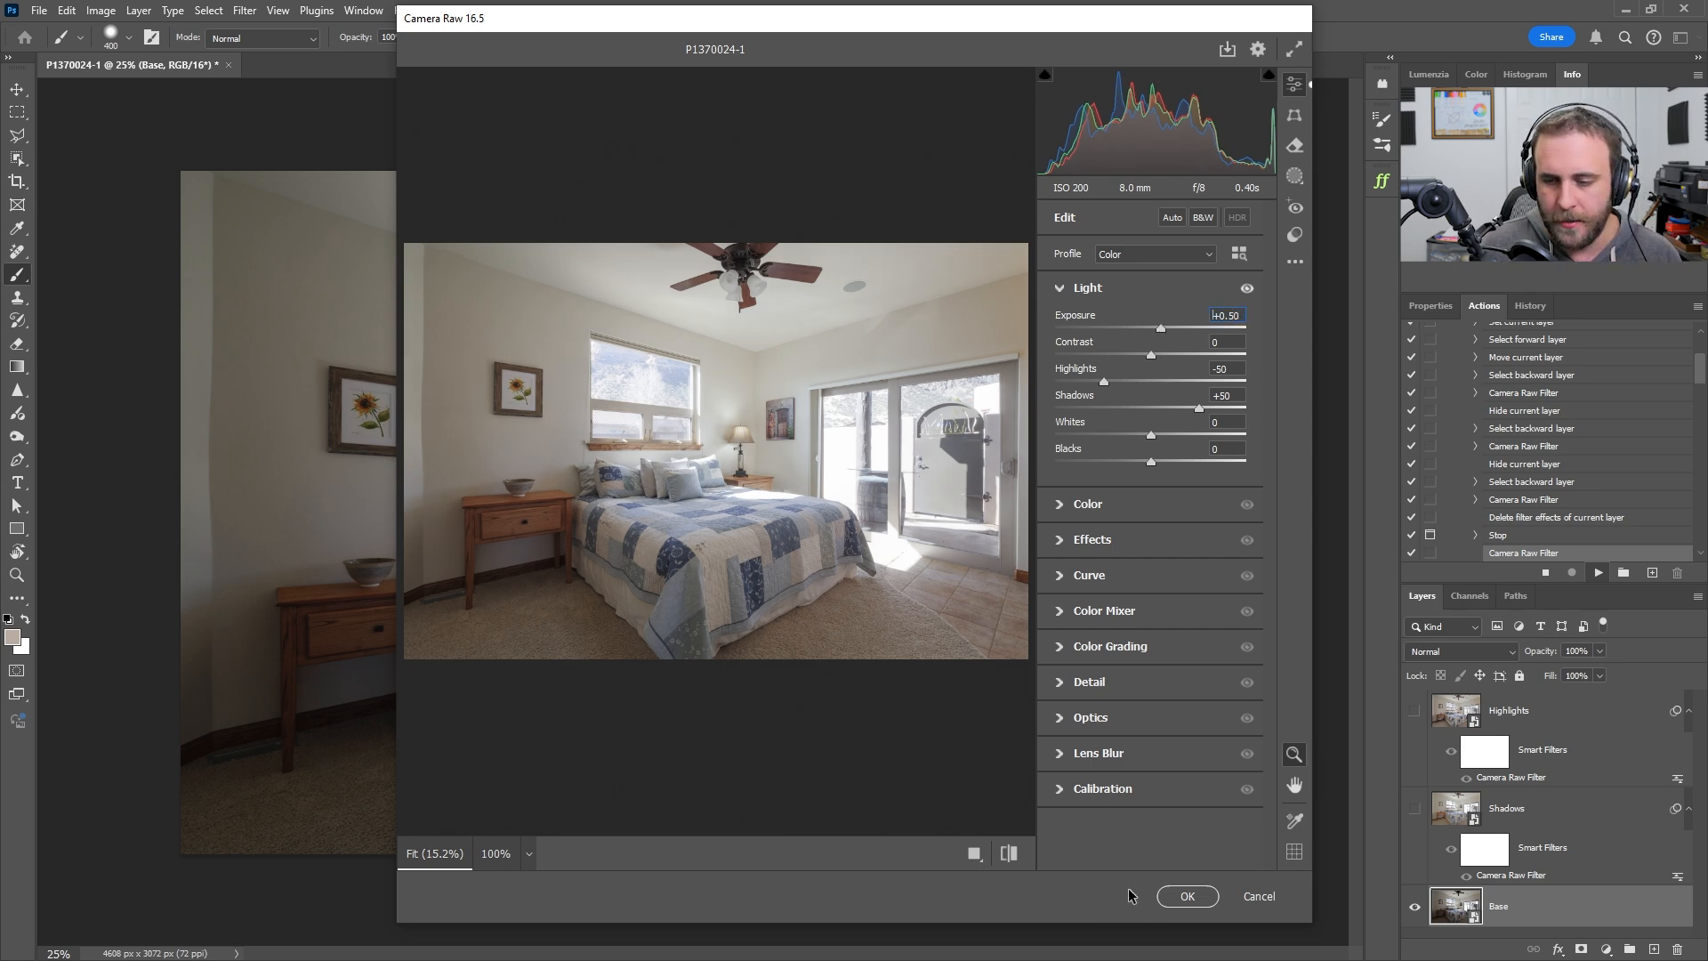
left_click(1180, 896)
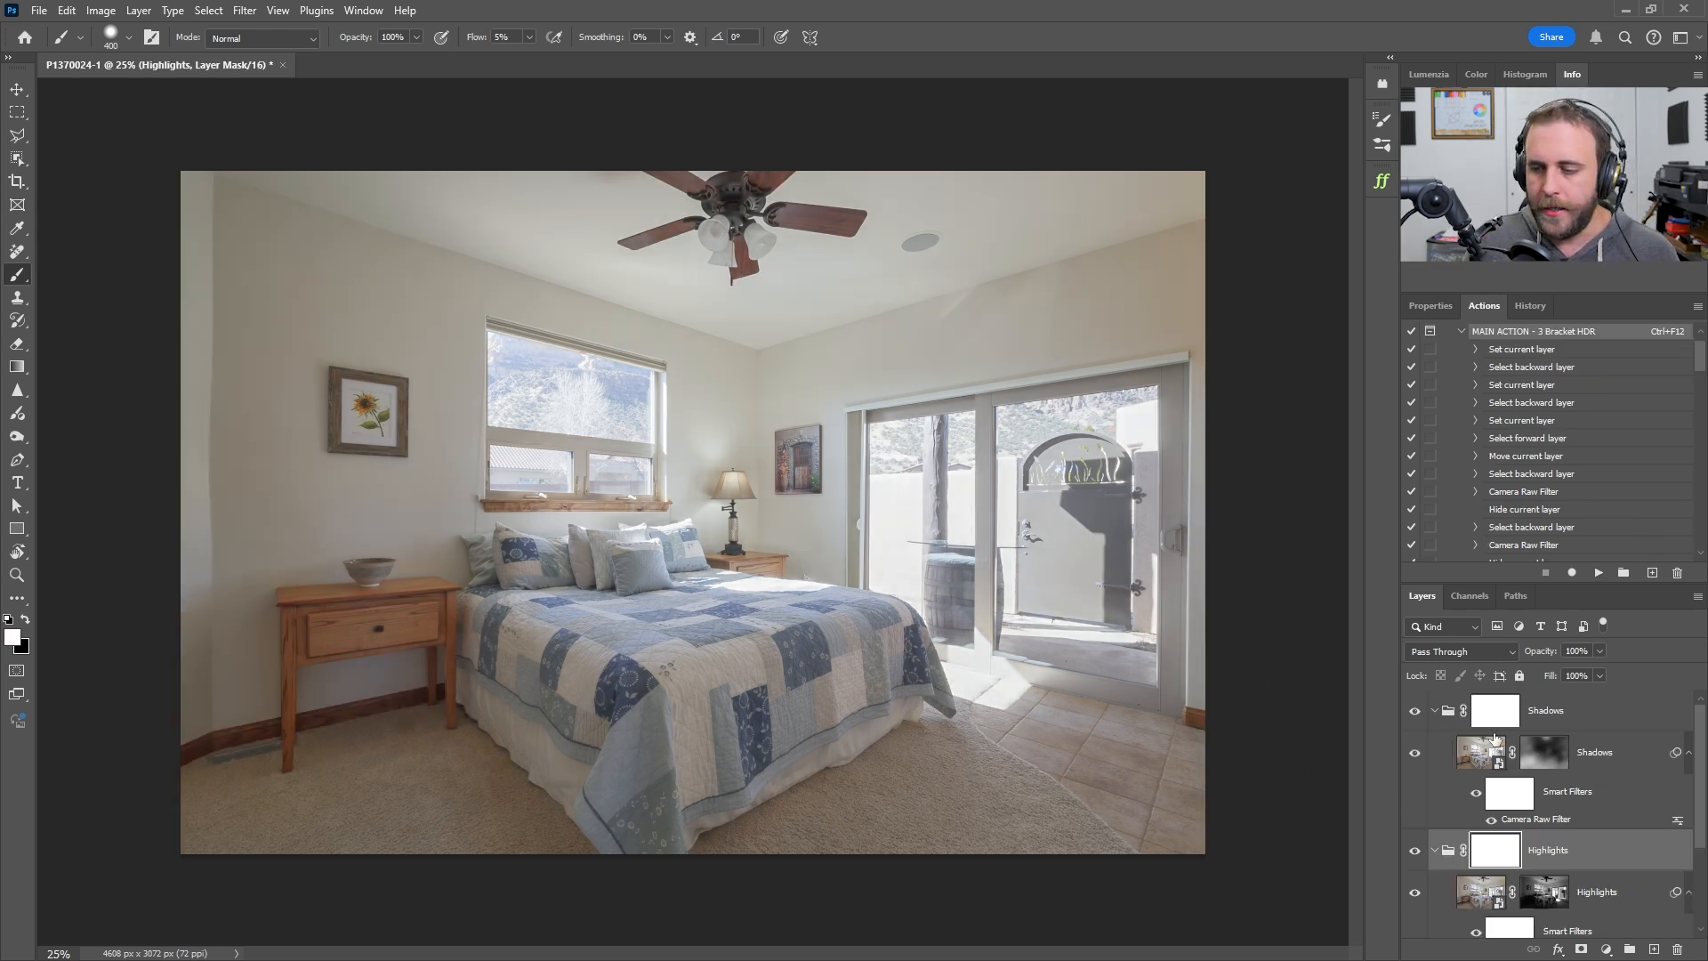
Show only the Base layer and toggle its Camera Raw filter off and on to compare the effect
scroll(1518, 716, "down", 3)
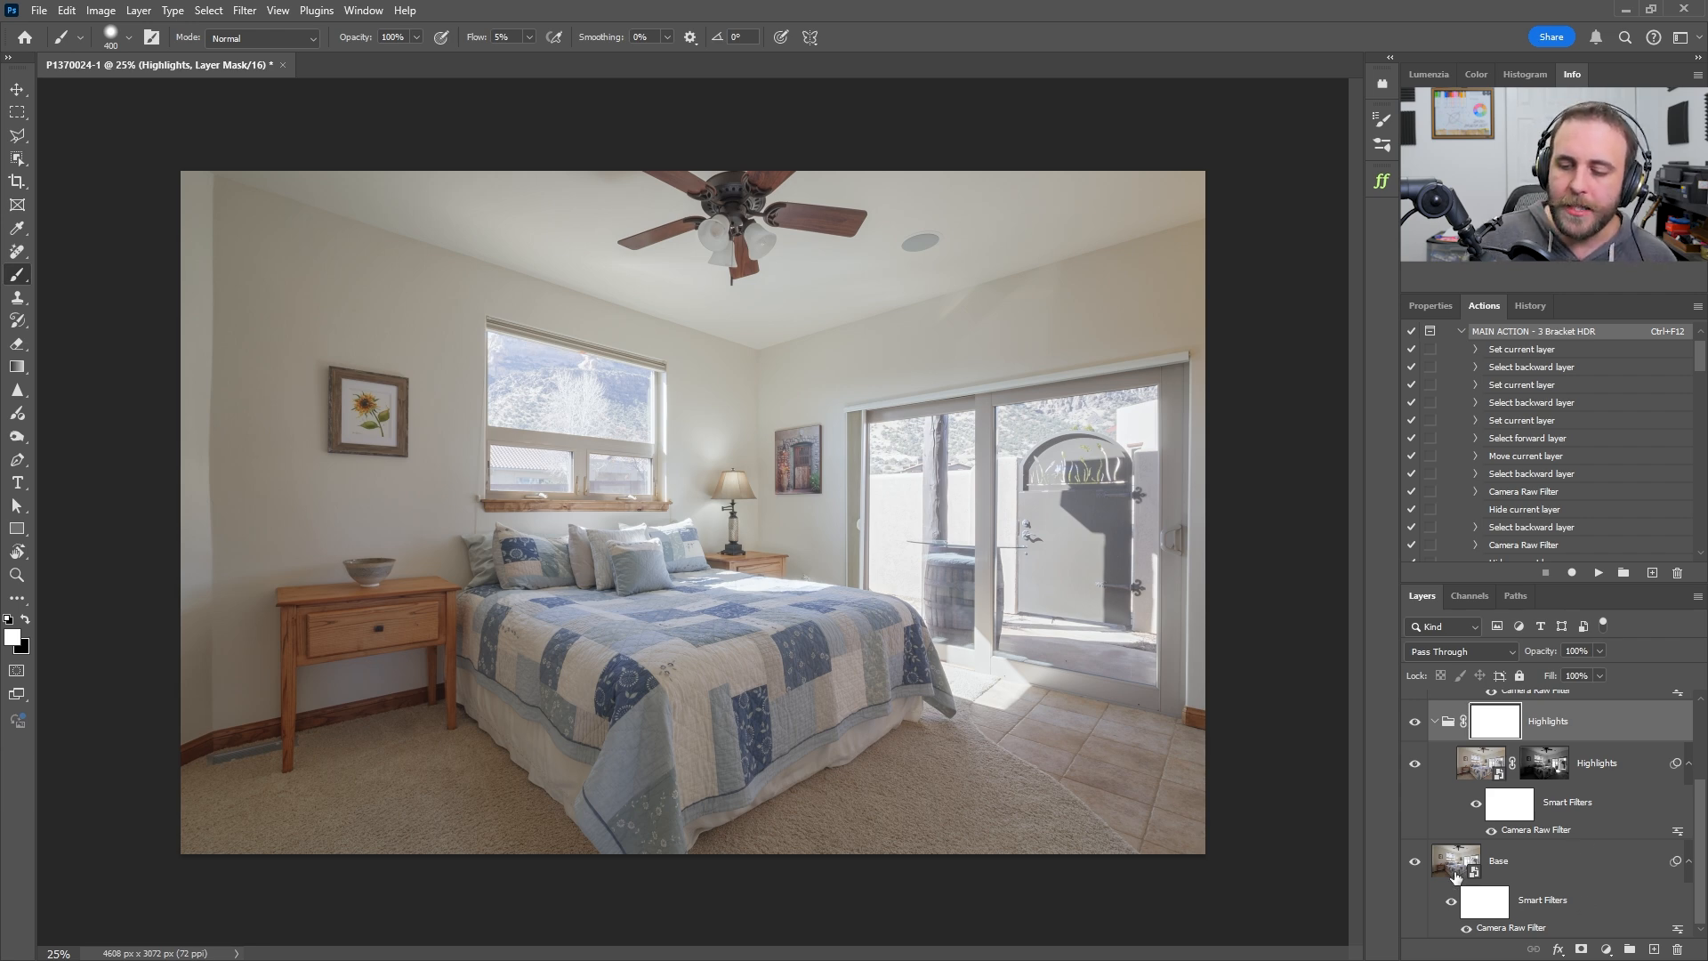
left_click(1415, 860, "alt")
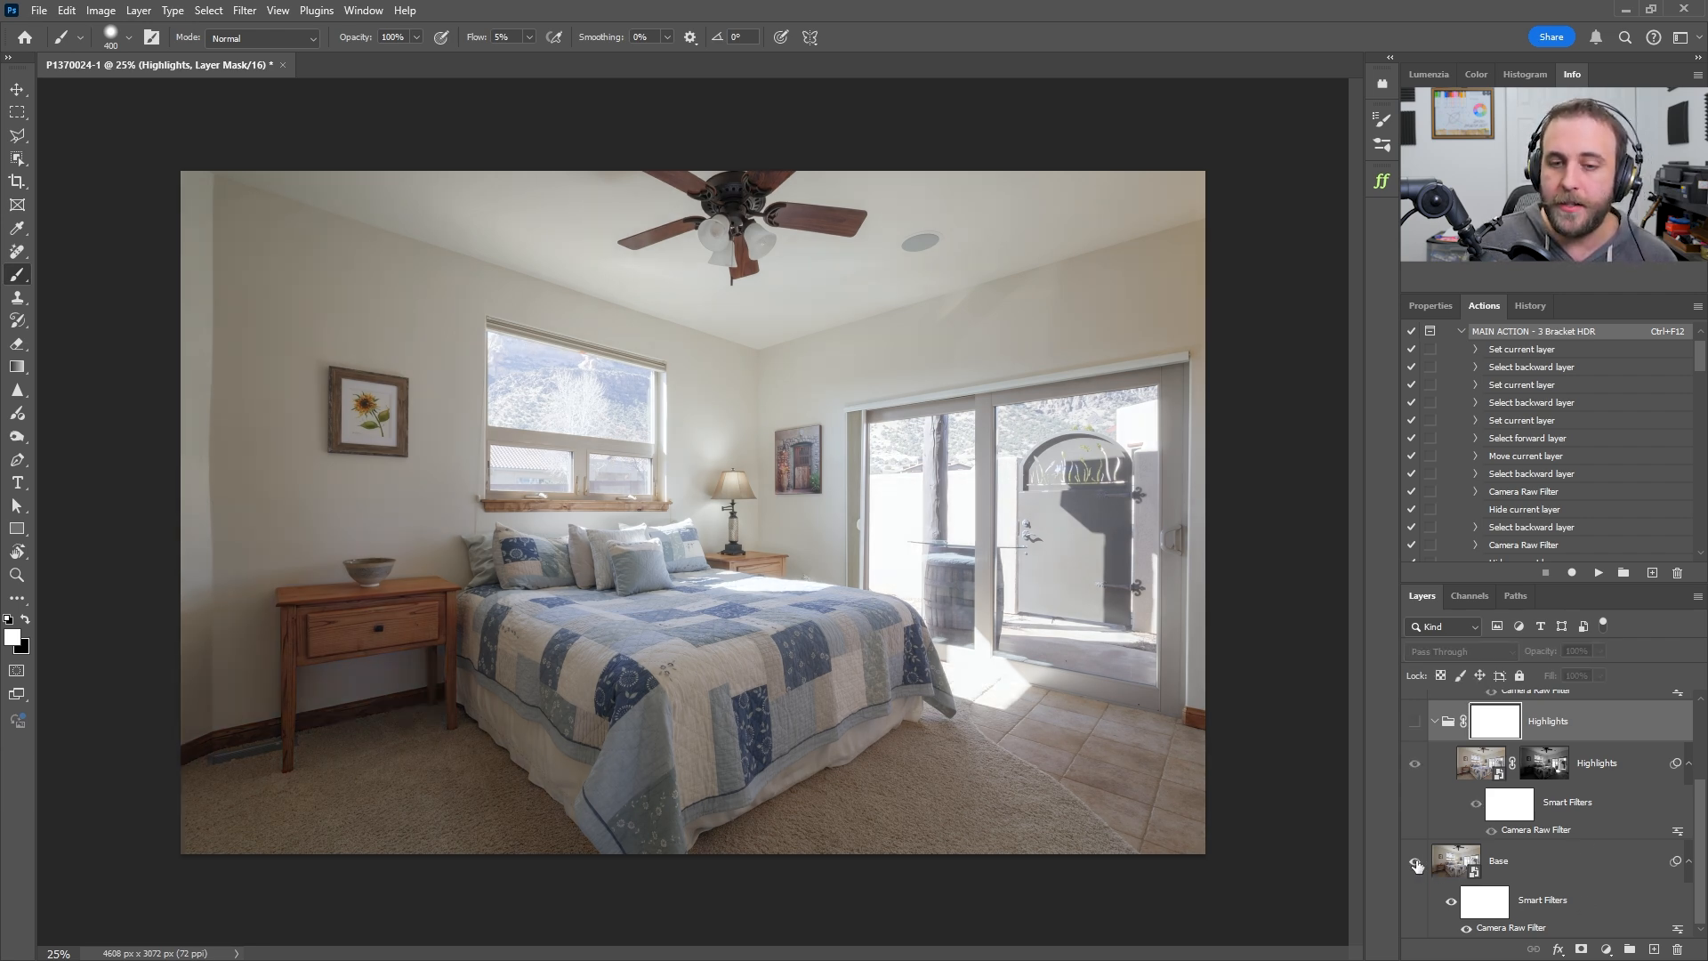
left_click(1465, 929)
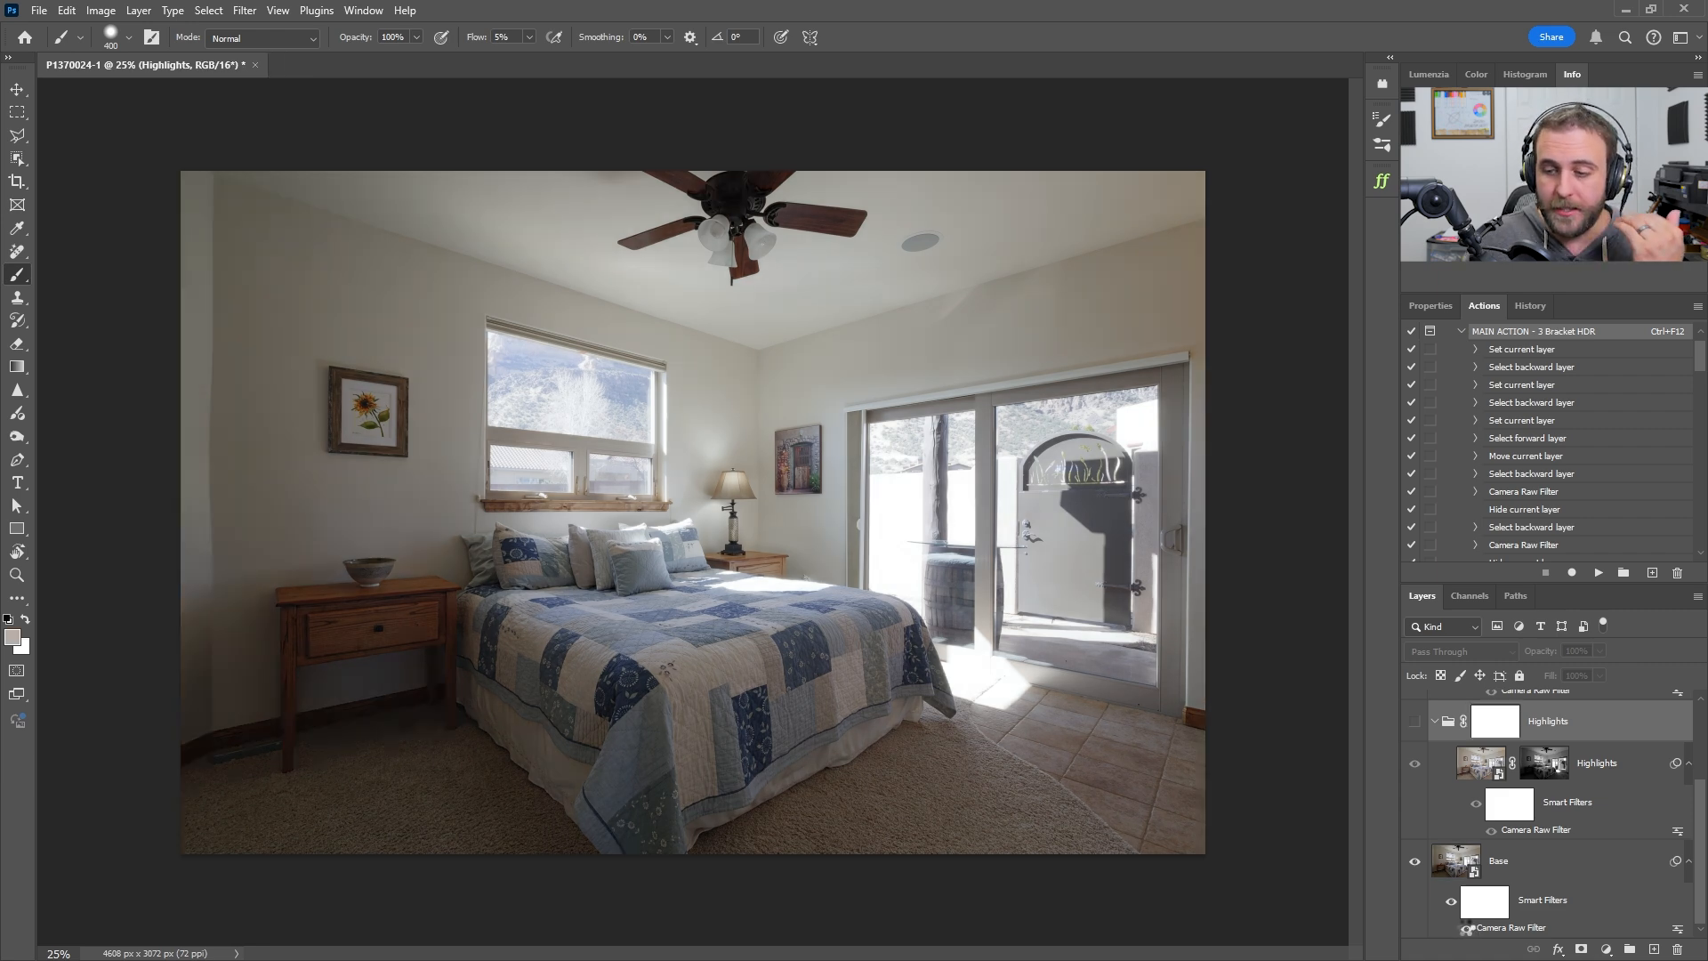
left_click(1465, 930)
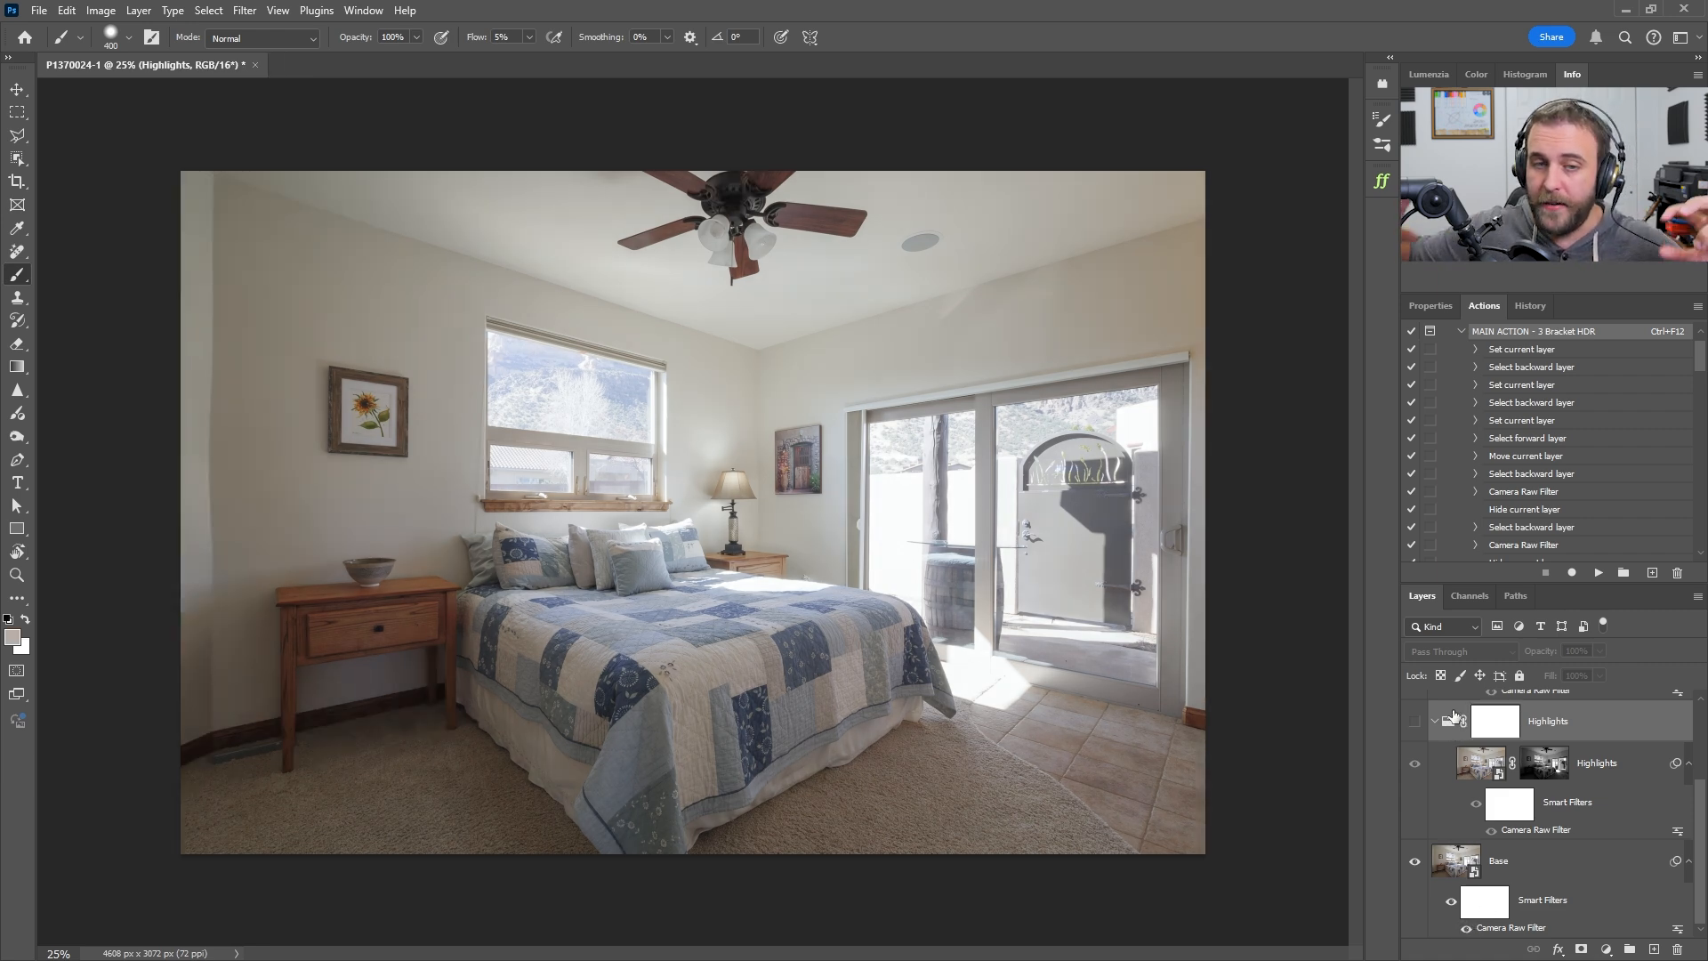
left_click(1447, 858)
View the Highlights layer's mask on its own and show the mask's properties
left_click(1536, 767)
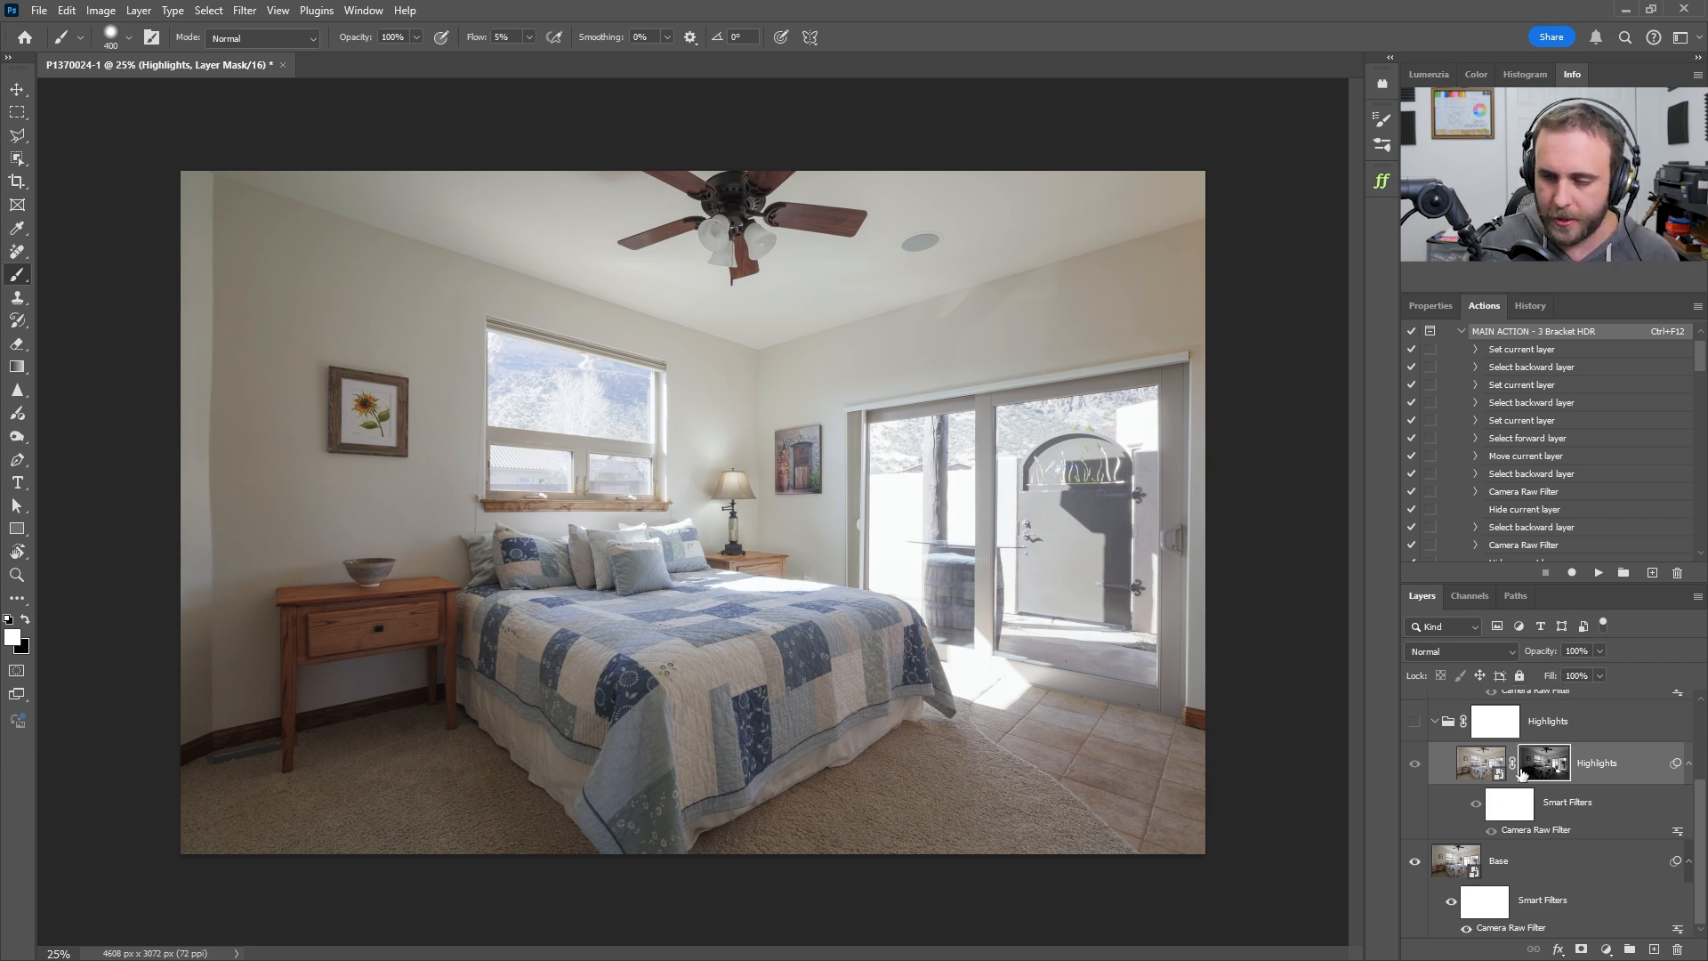
left_click(1549, 765, "alt")
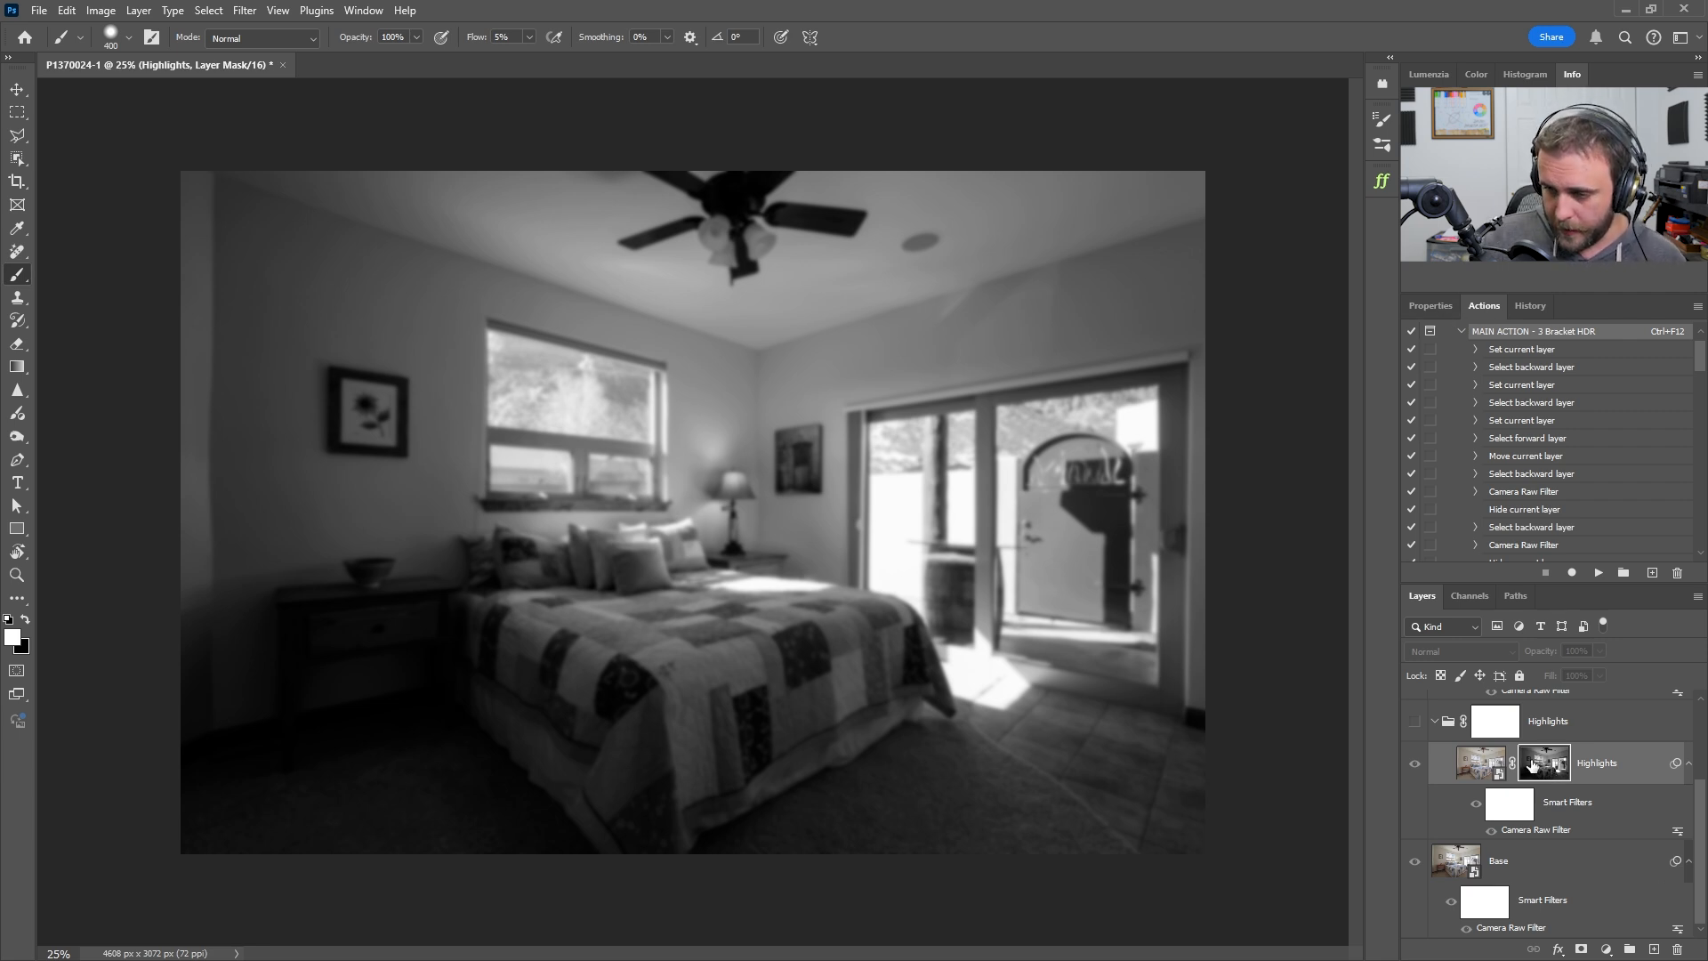
left_click(1430, 306)
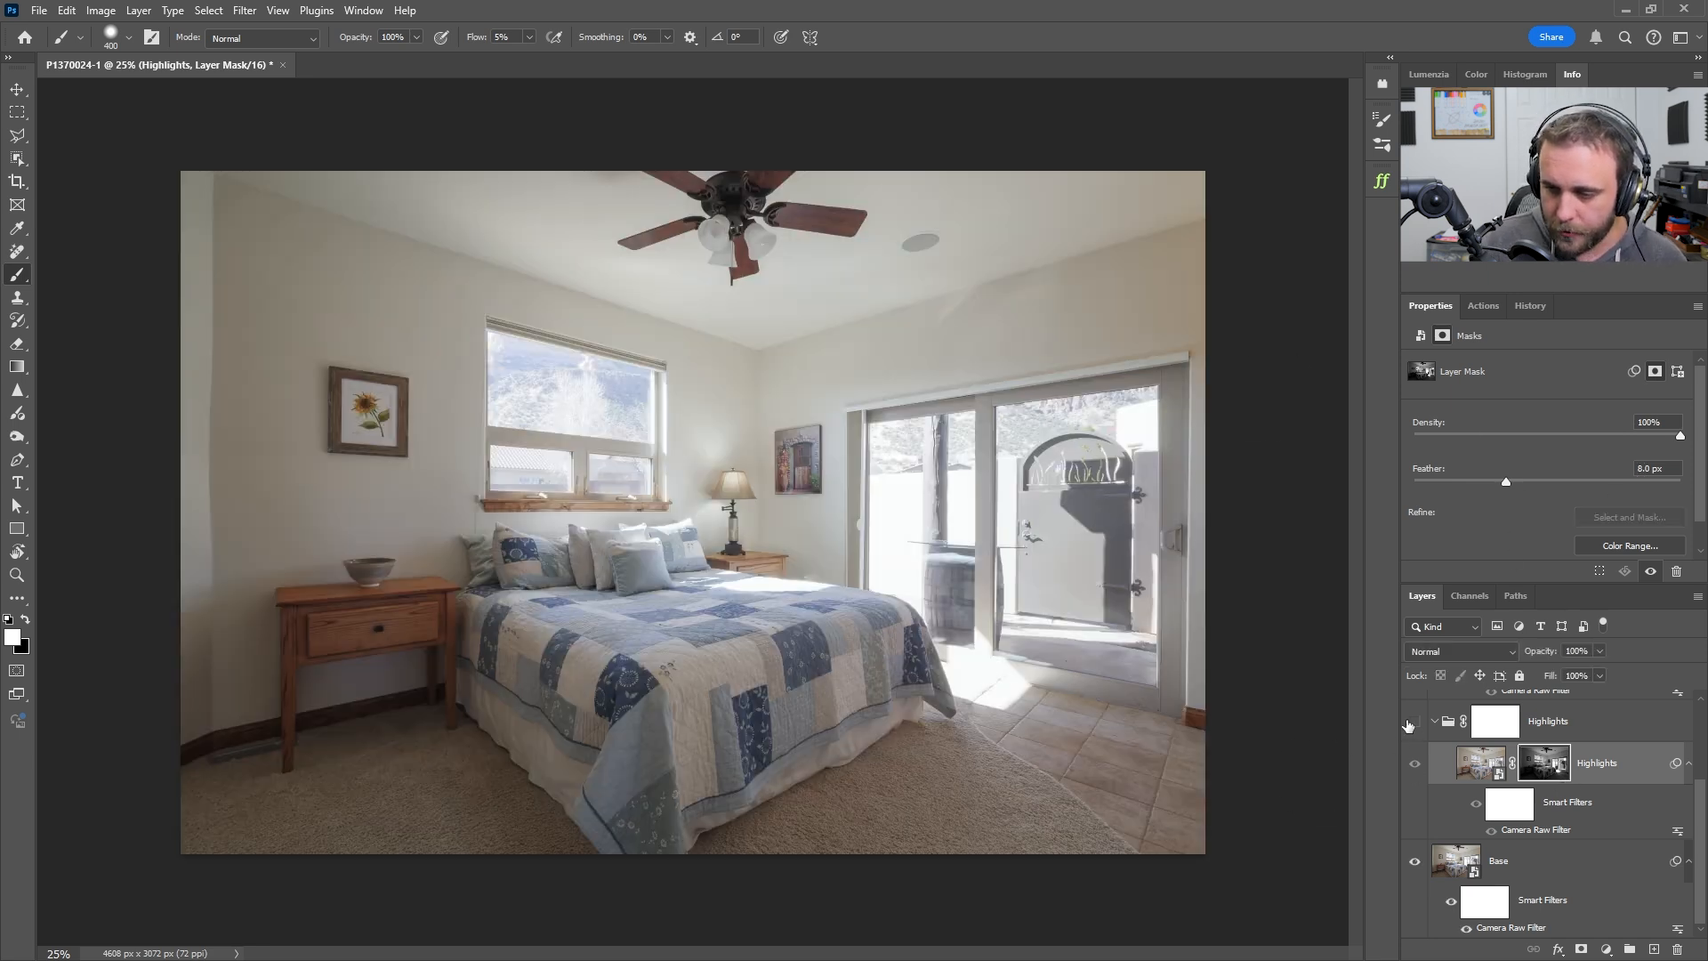
Make the Highlights and Shadows groups visible again above the Base layer
left_click(1414, 721)
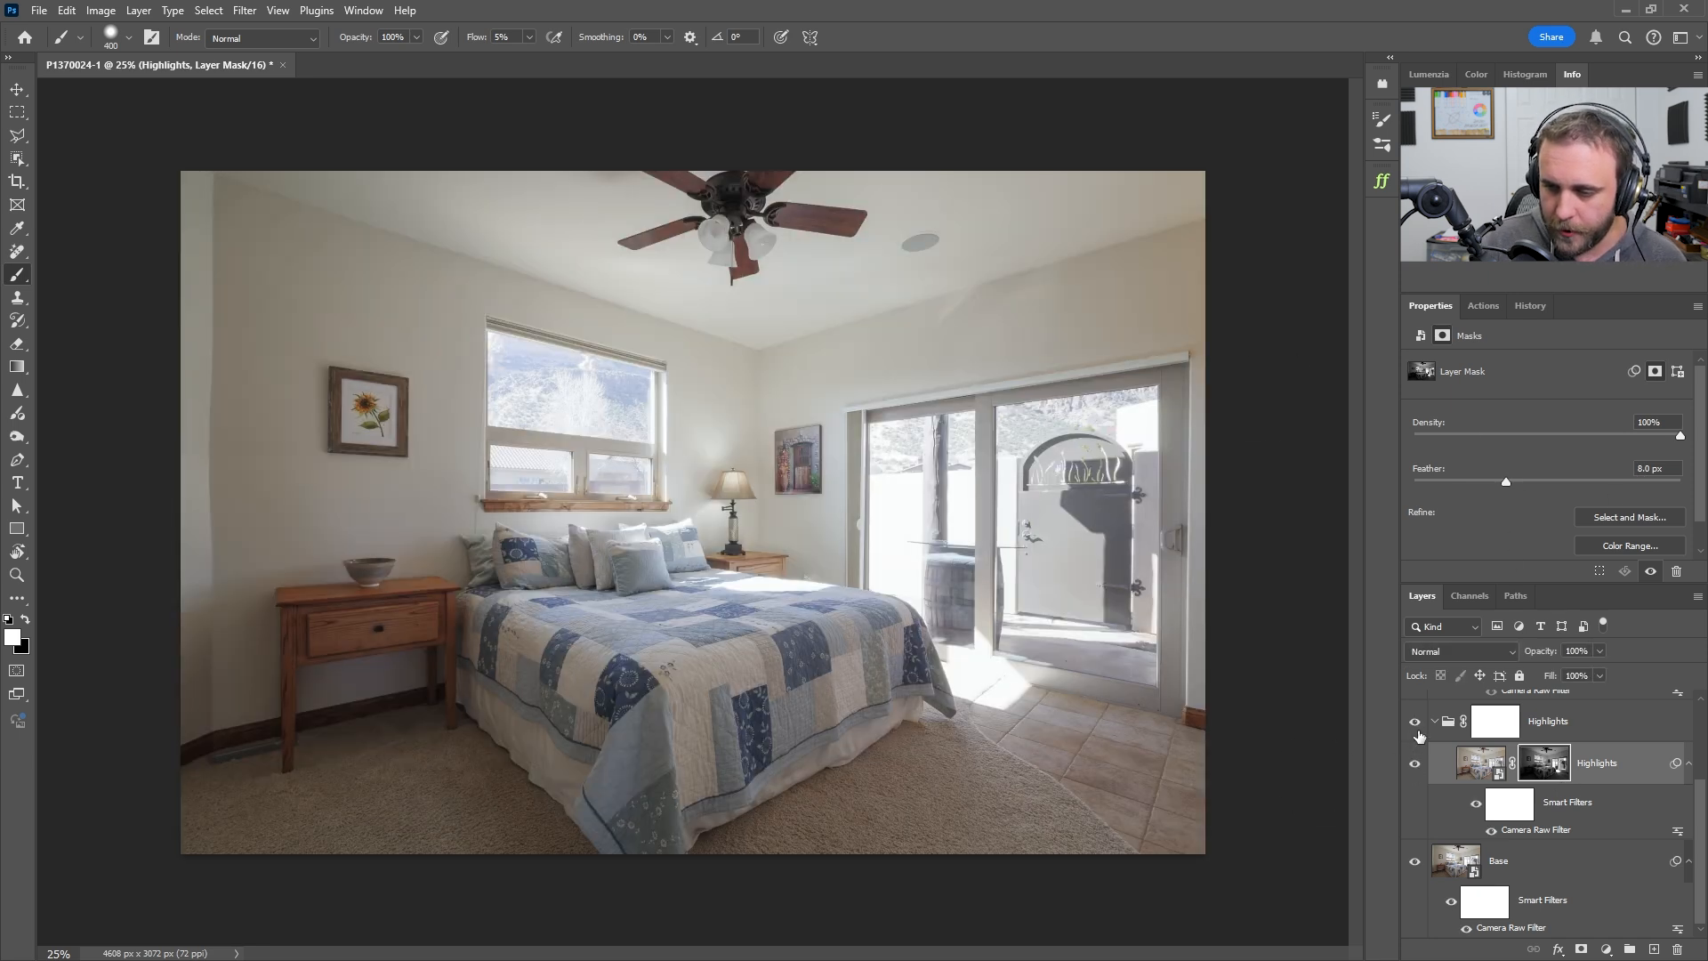
scroll(1417, 730, "up", 3)
left_click(1415, 708)
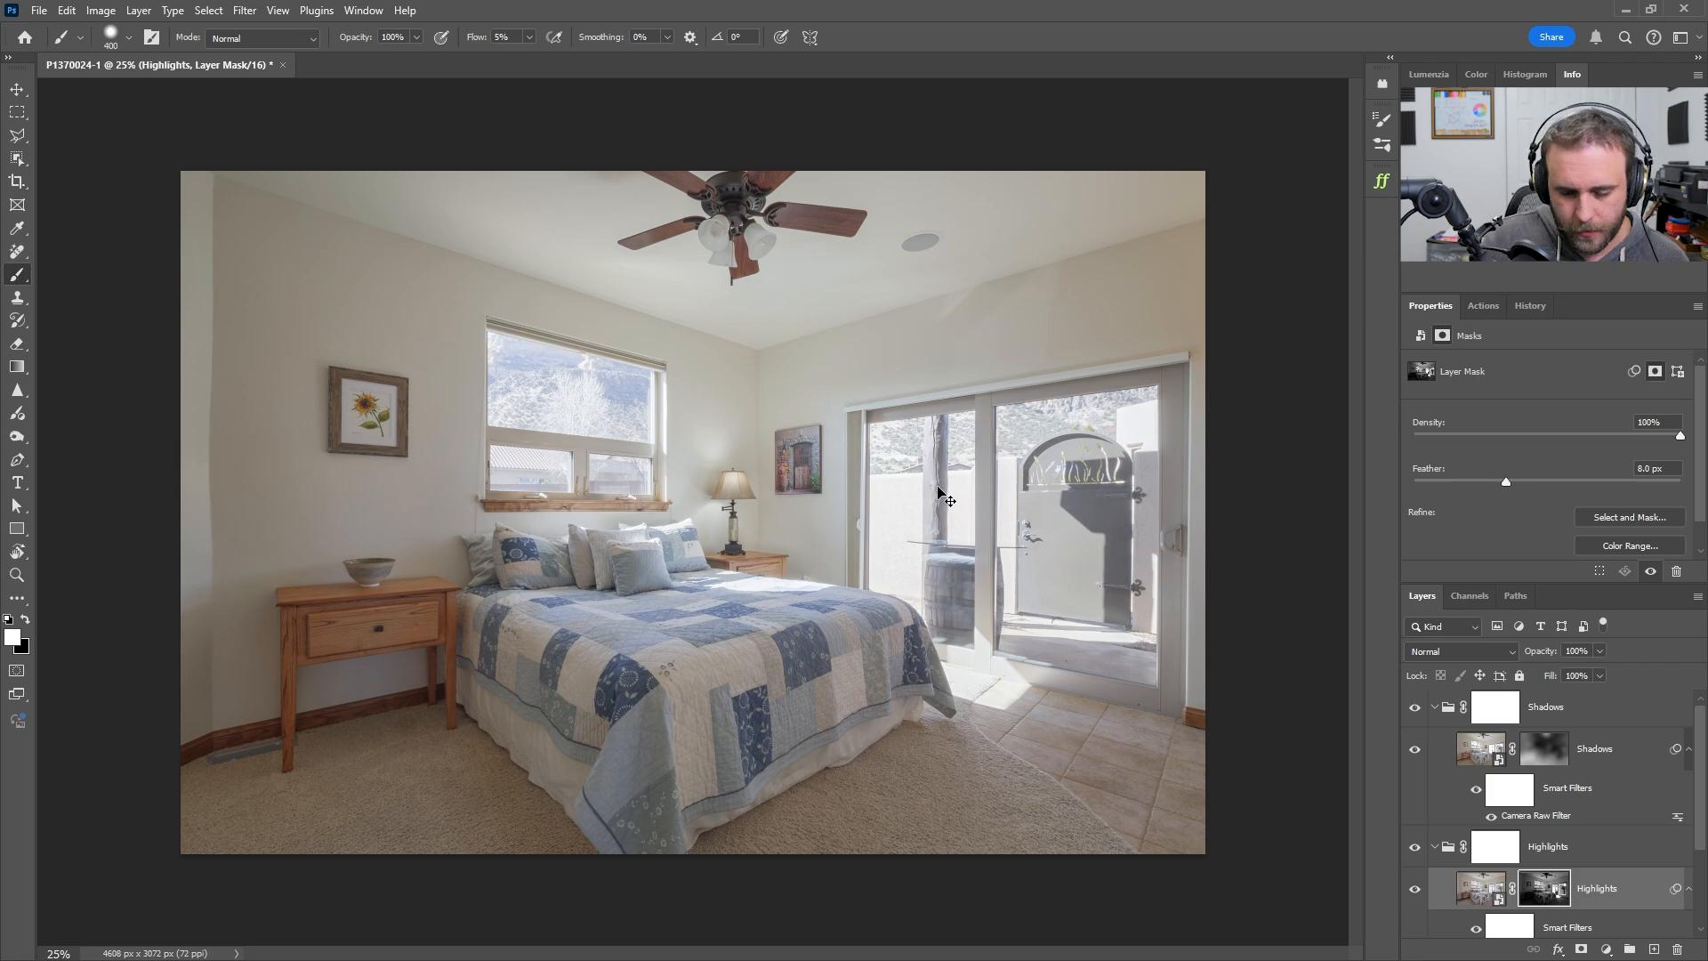
Examine the blended detail up close around the bedside lamp and the gate behind the glass door
key("ctrl+plus")
key("ctrl+plus")
key("ctrl+plus")
key("ctrl+plus")
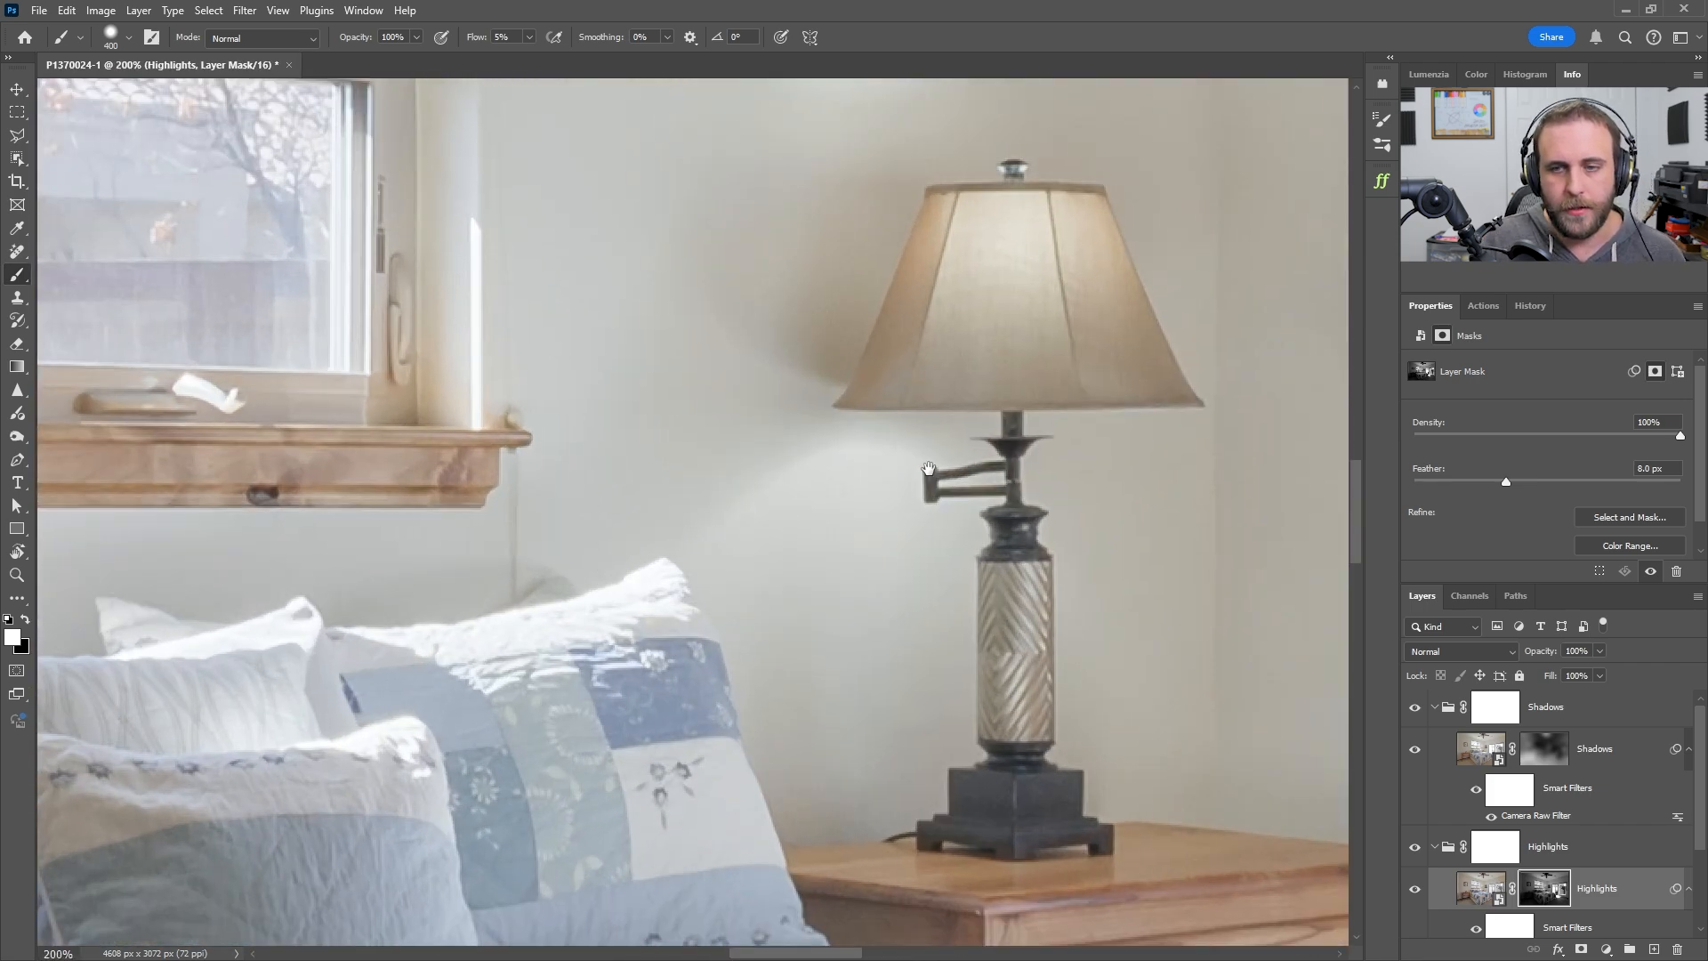
left_click_drag(842, 446, 414, 427)
left_click_drag(861, 388, 723, 454)
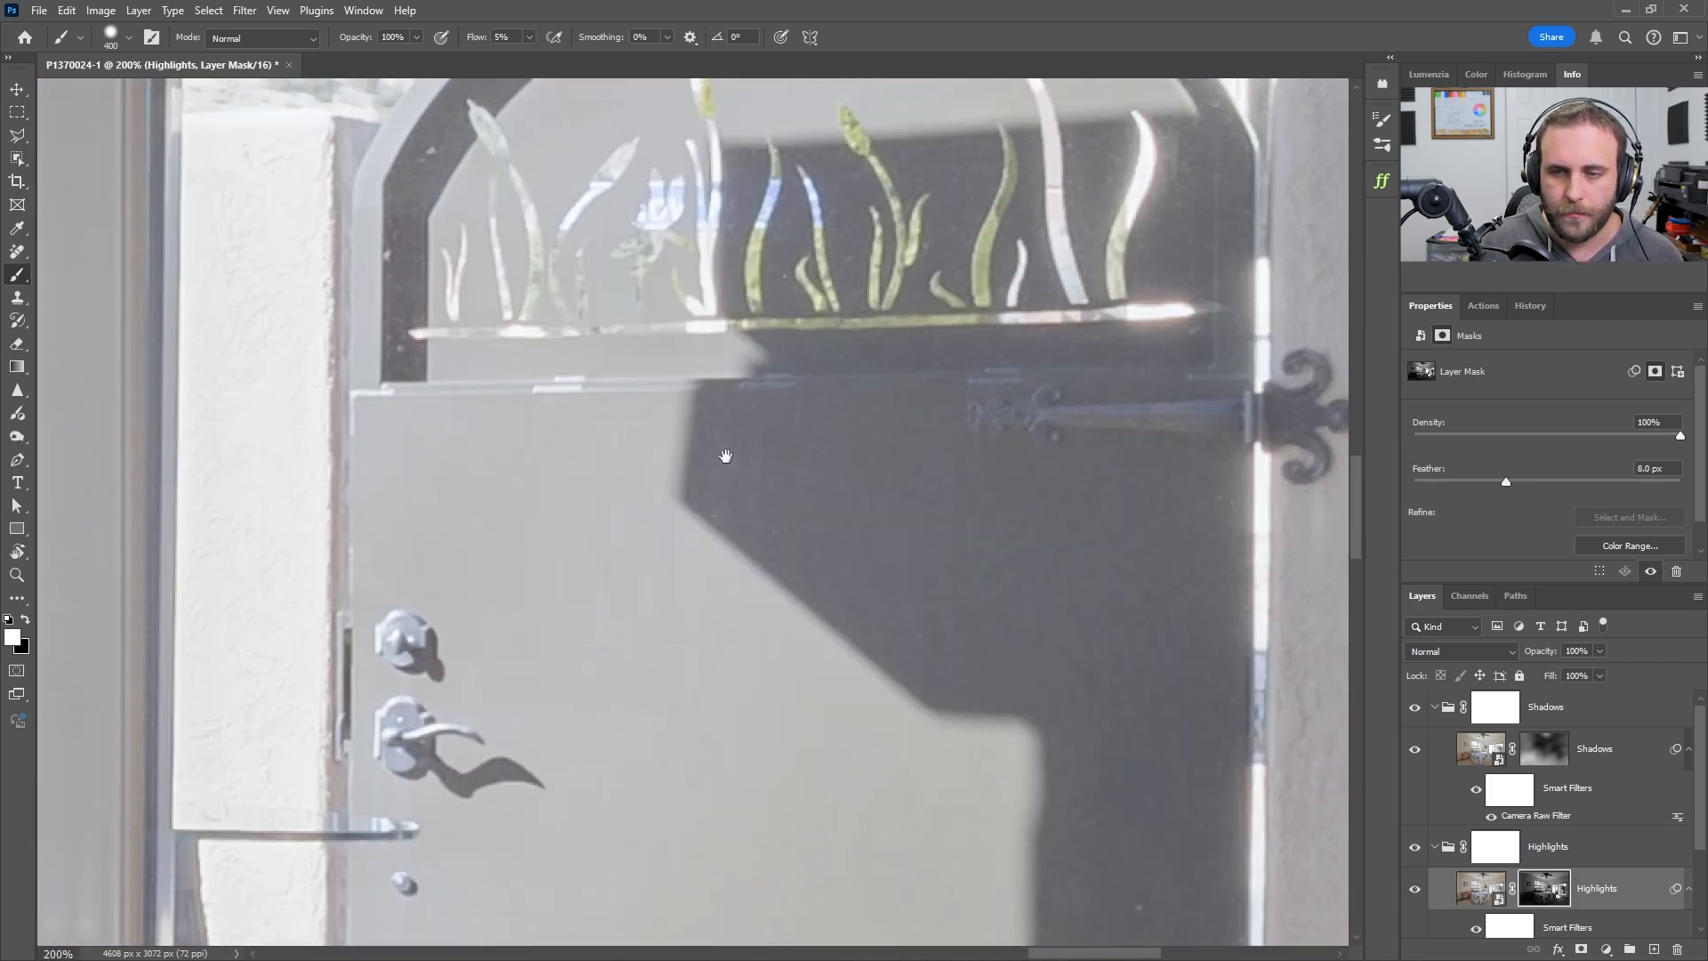
key("ctrl+minus")
key("ctrl+minus")
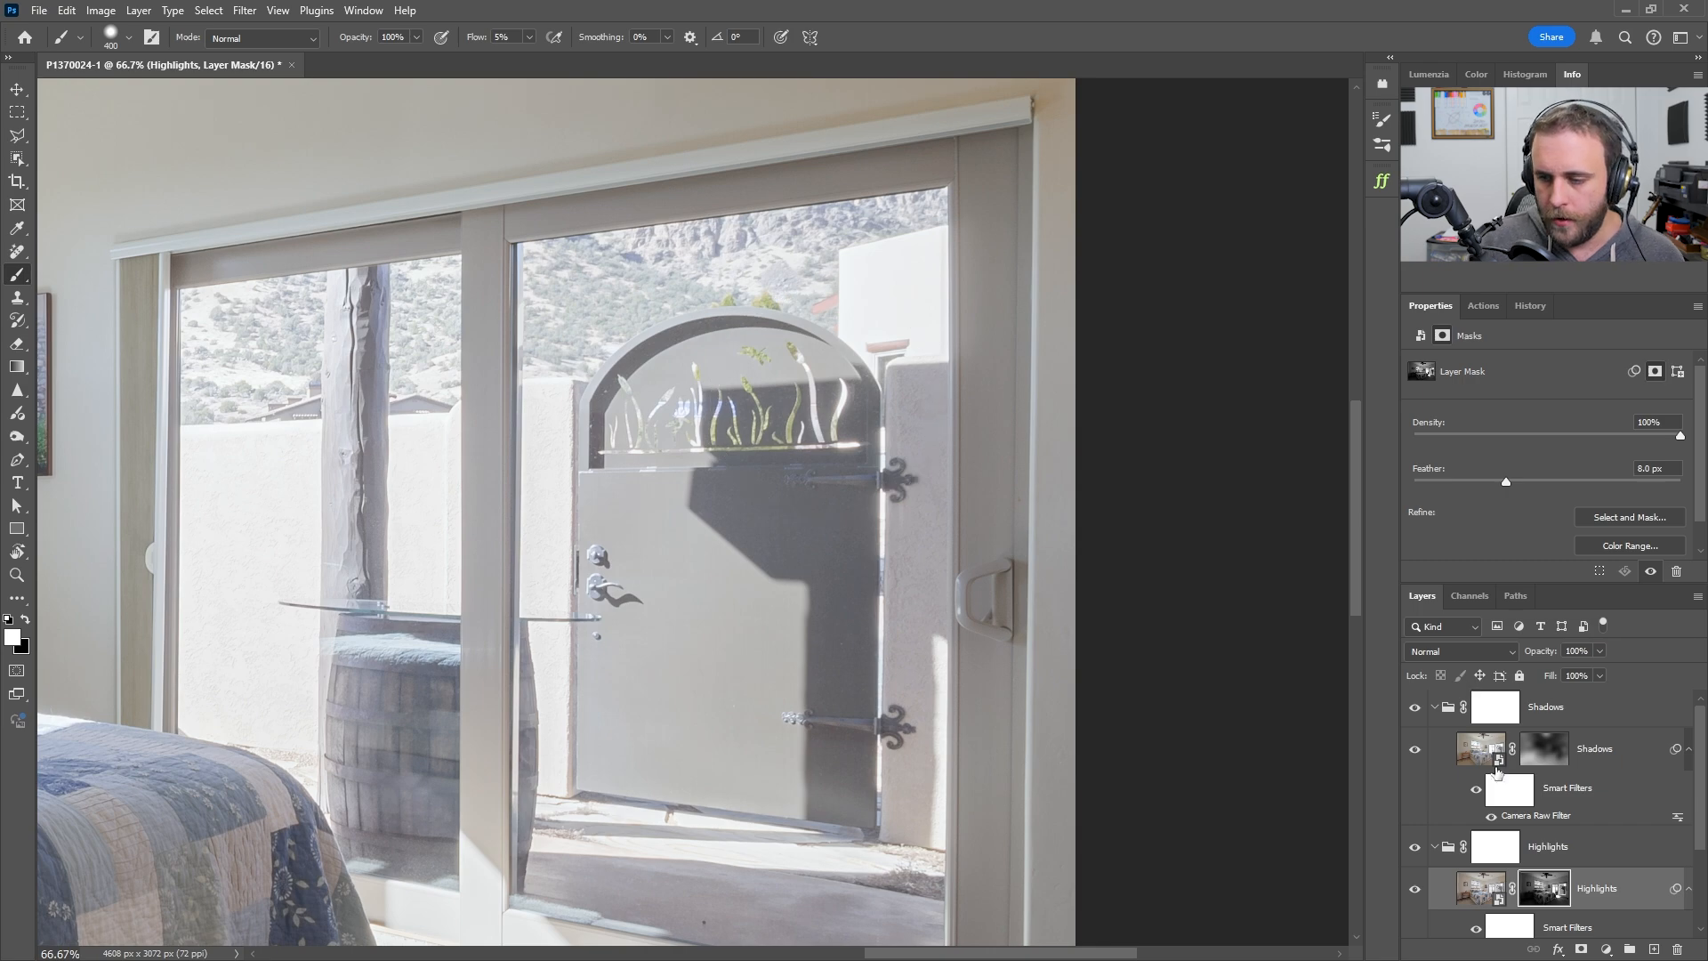
Try Highlights mask feather values of 0 px, about 107 px and about 5 px, judging the gate area
left_click_drag(1502, 482, 1316, 472)
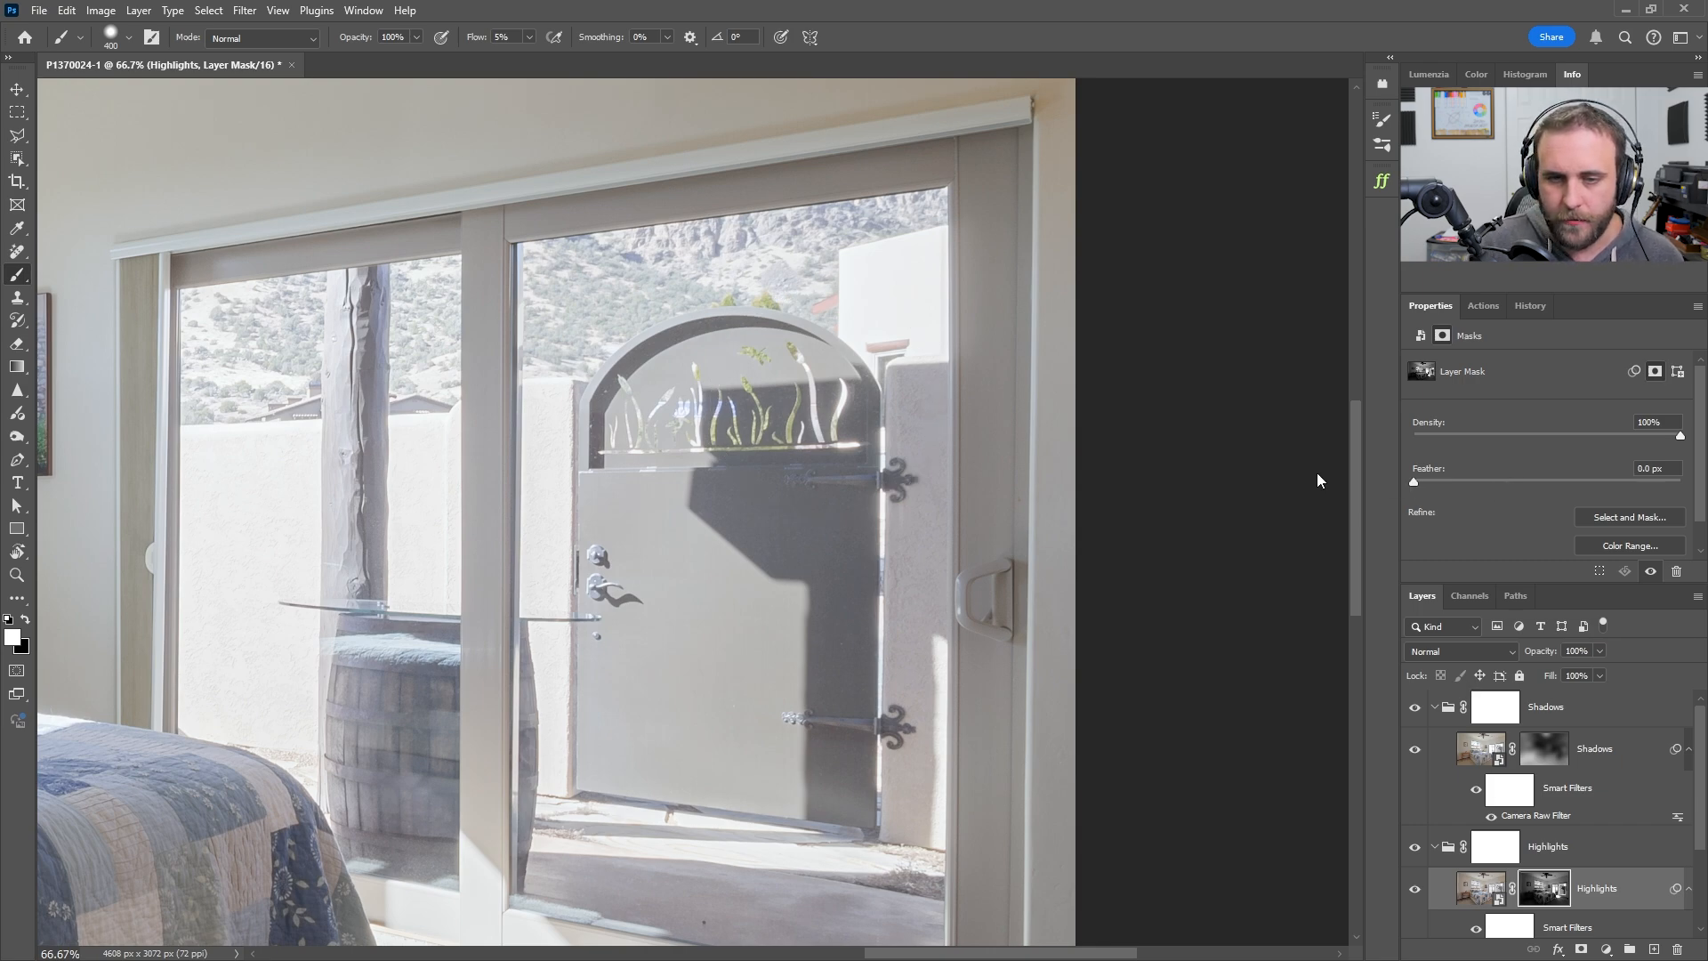
key("ctrl+plus")
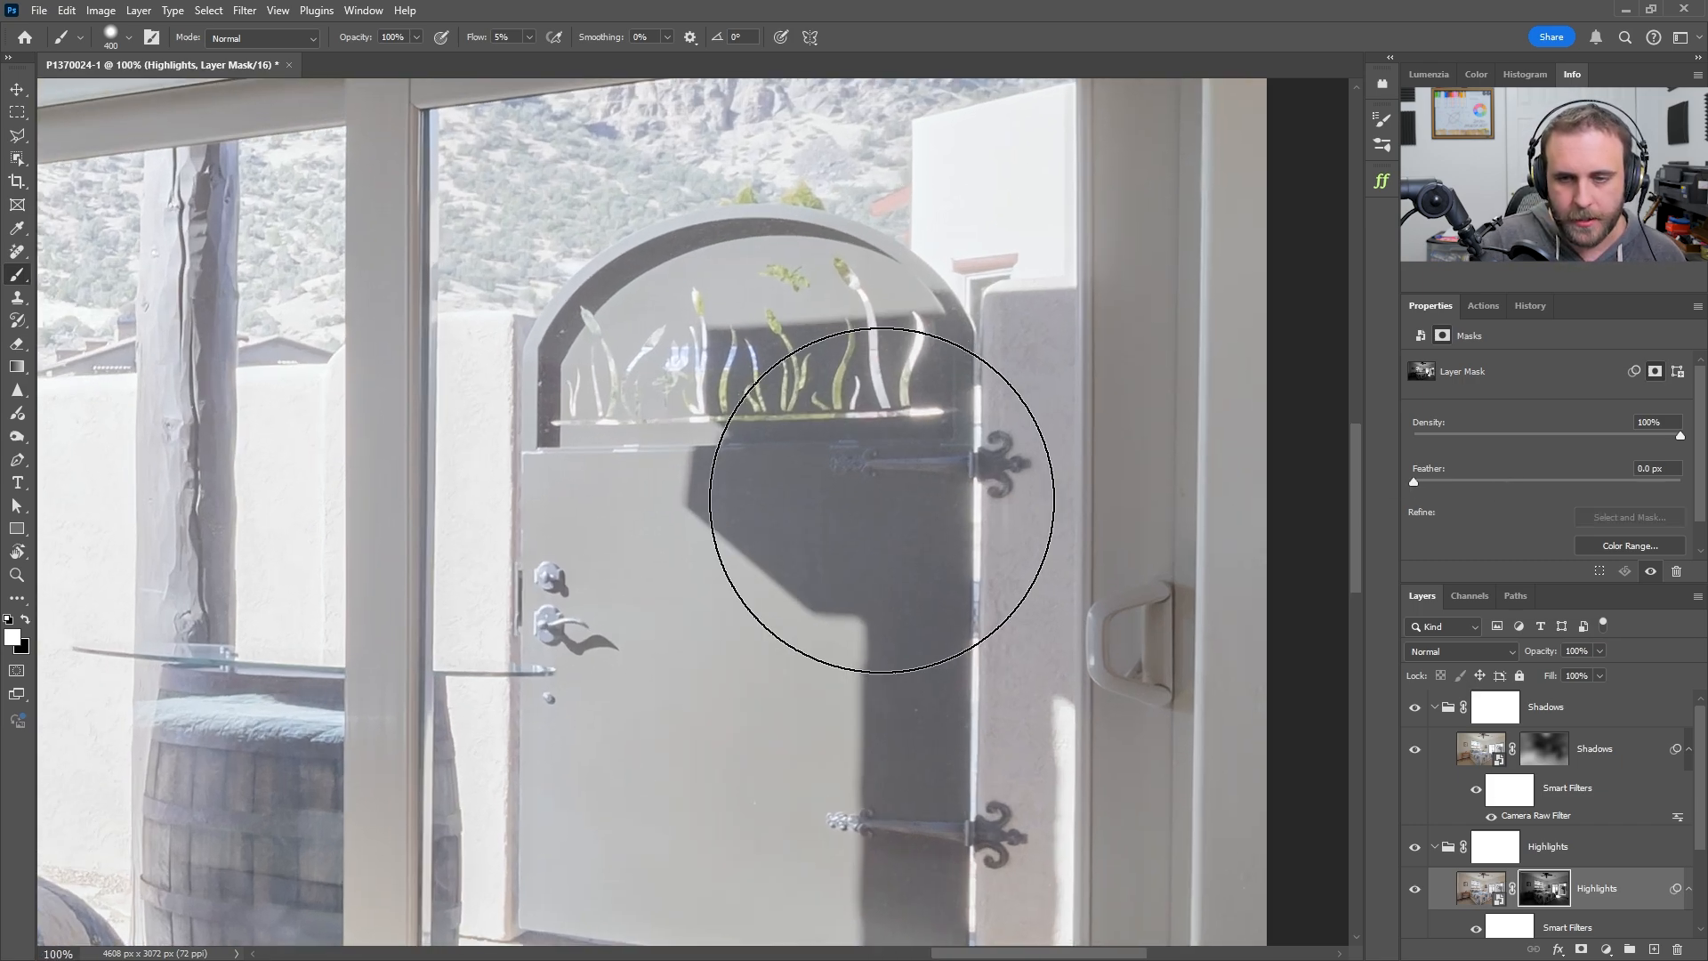
left_click_drag(850, 413, 1041, 406)
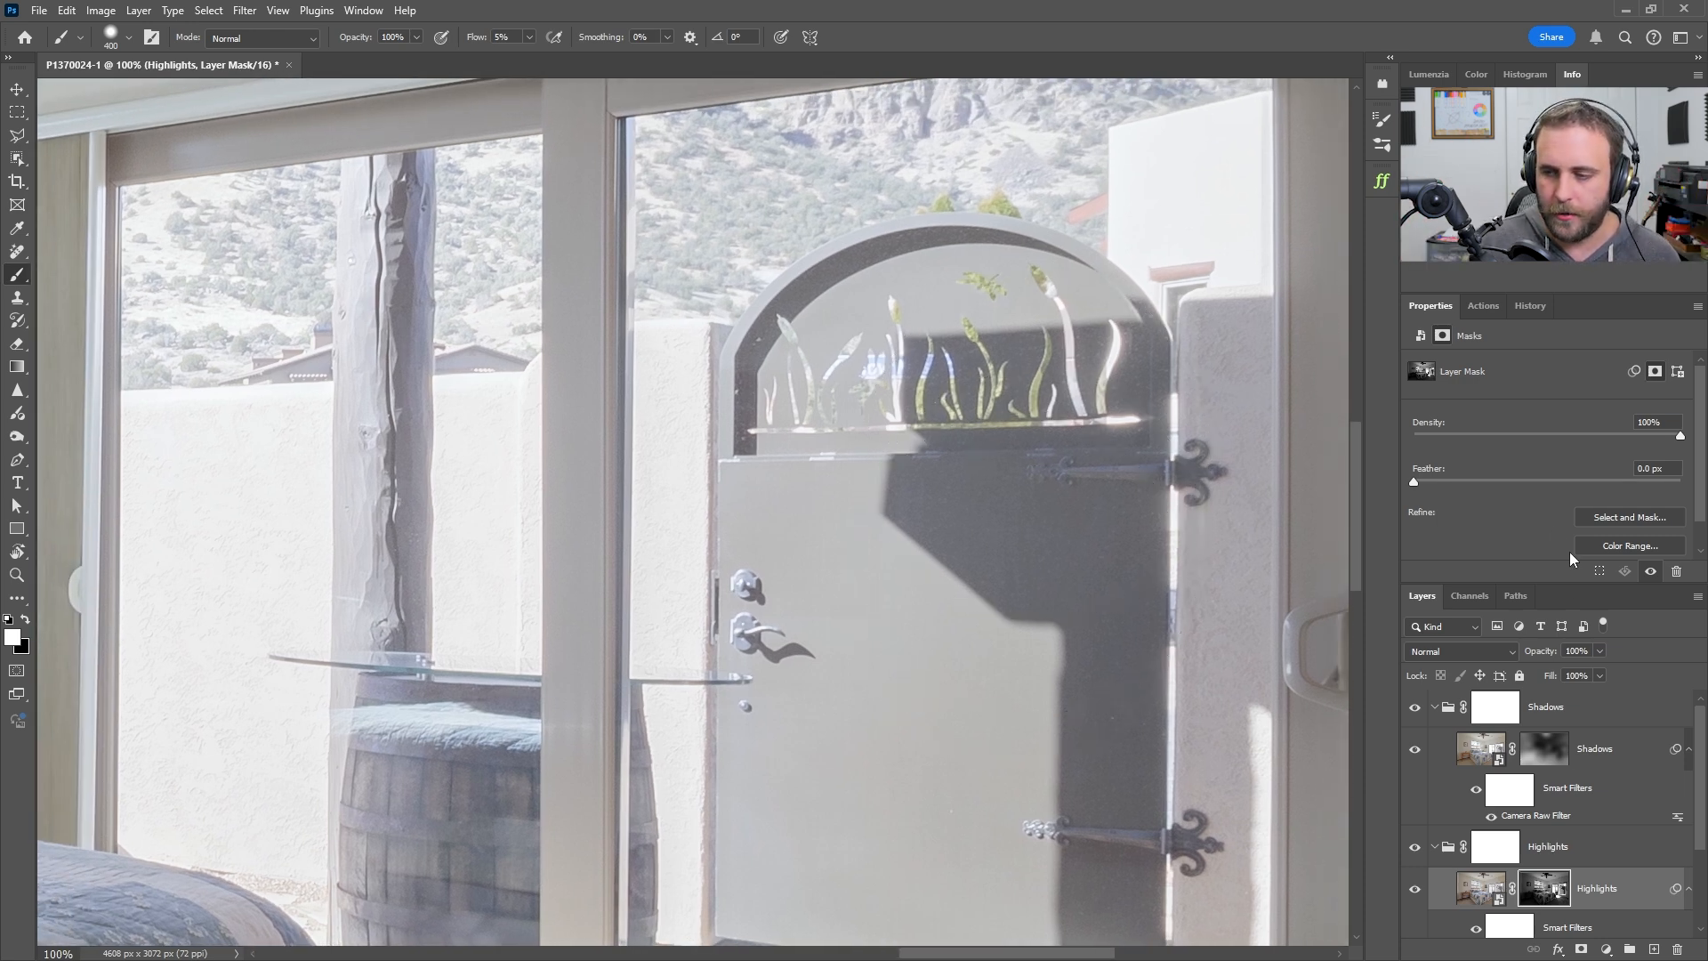
left_click_drag(1413, 484, 1588, 481)
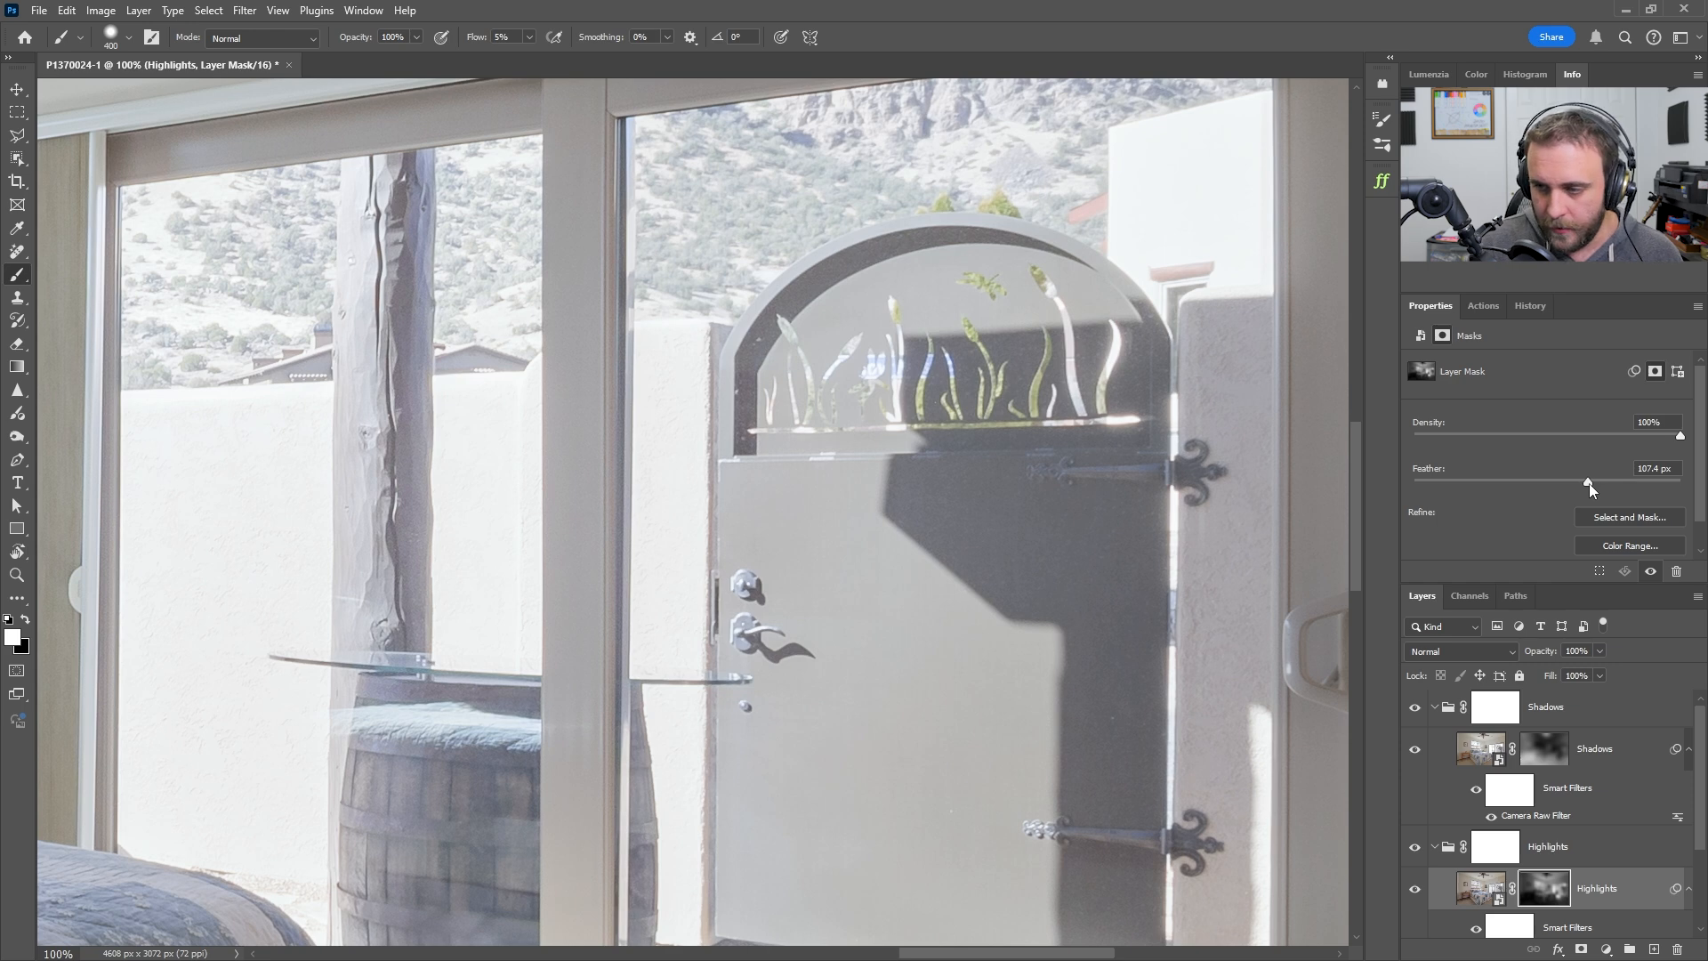
left_click_drag(1588, 483, 1476, 483)
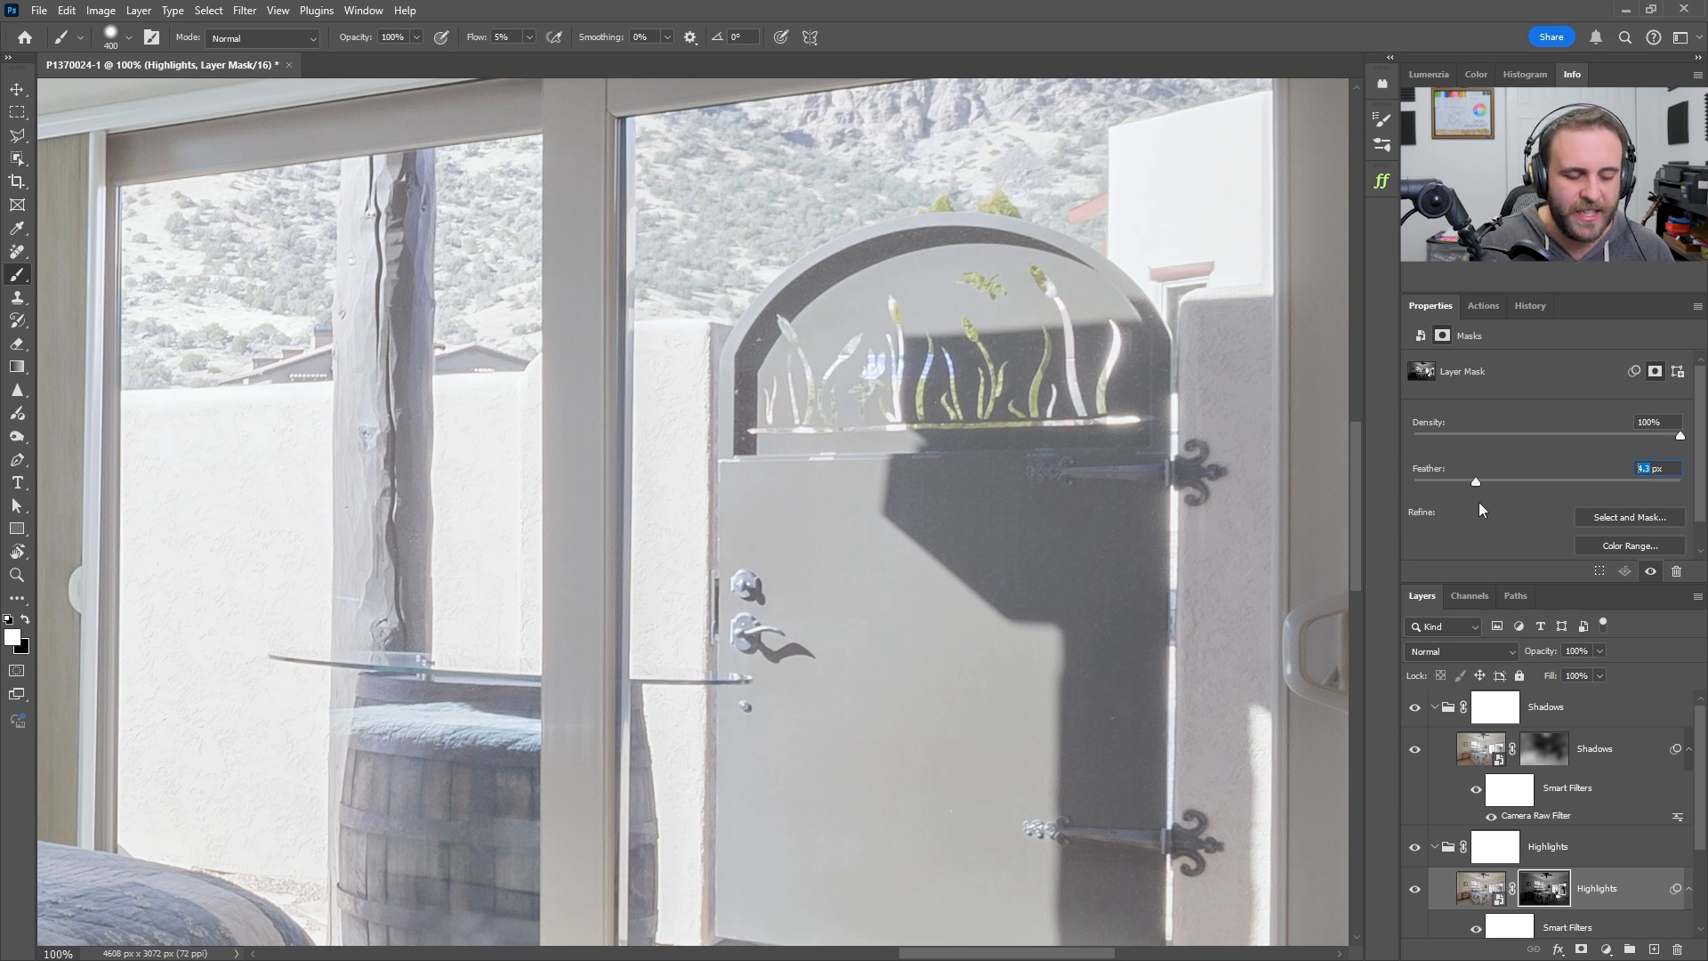
Try a 12 px feather on the Highlights layer mask, then set it to 8 px
type("12")
key("Return")
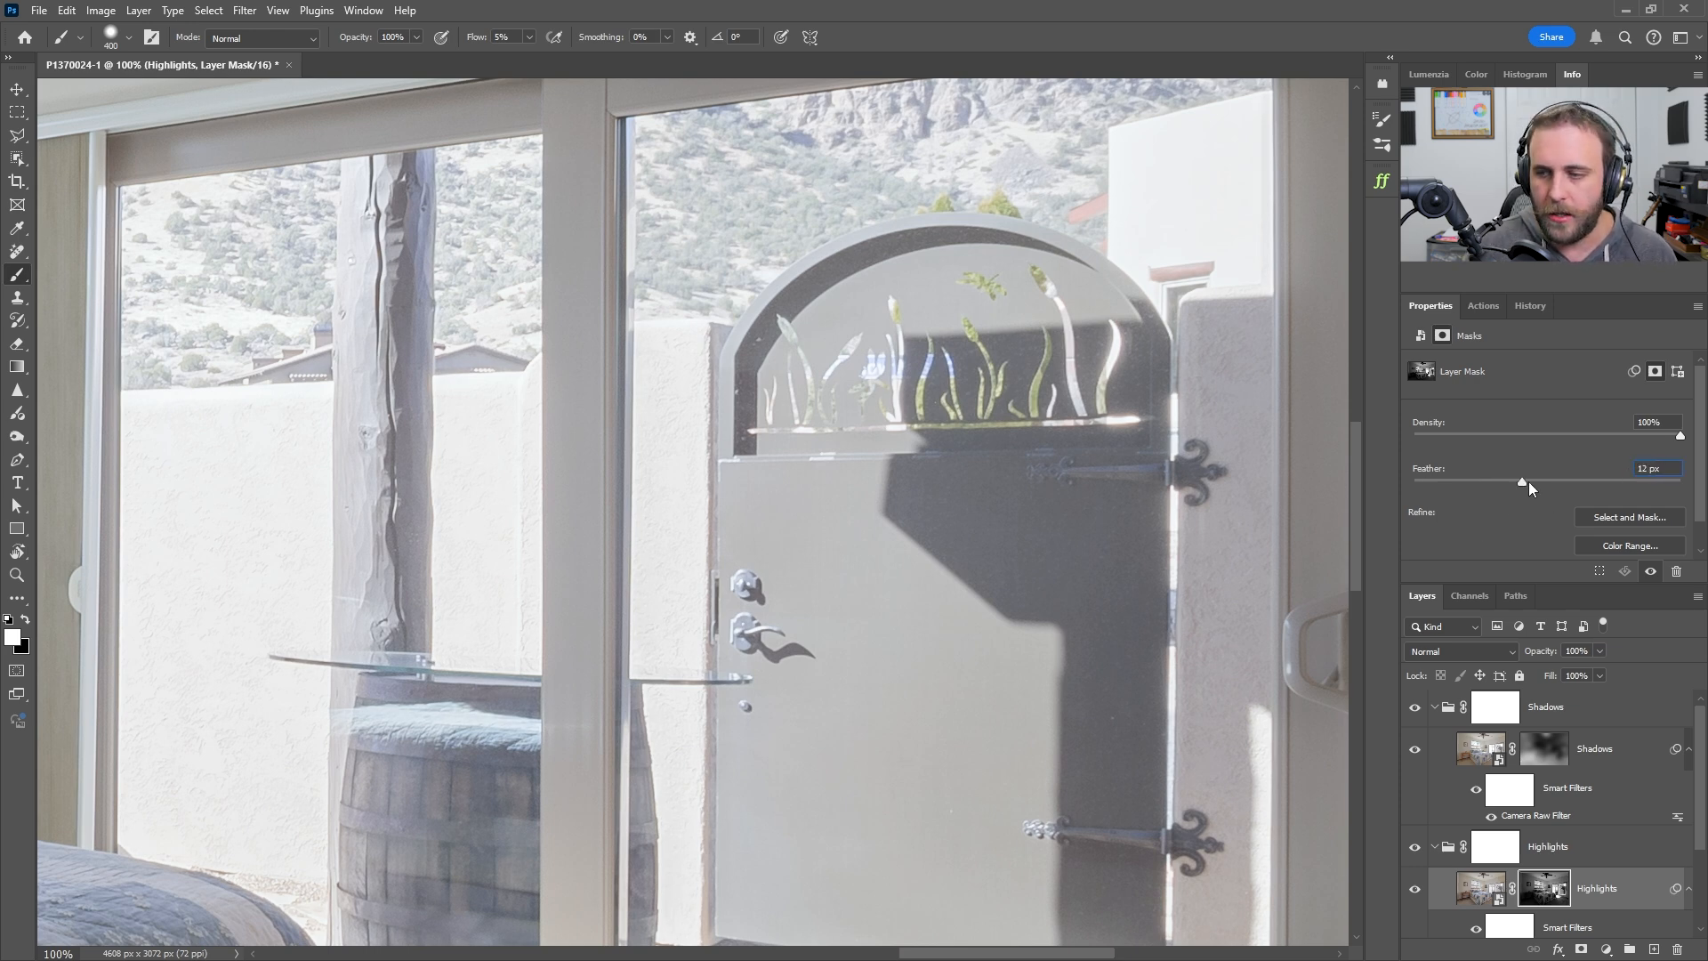
type("8")
key("Return")
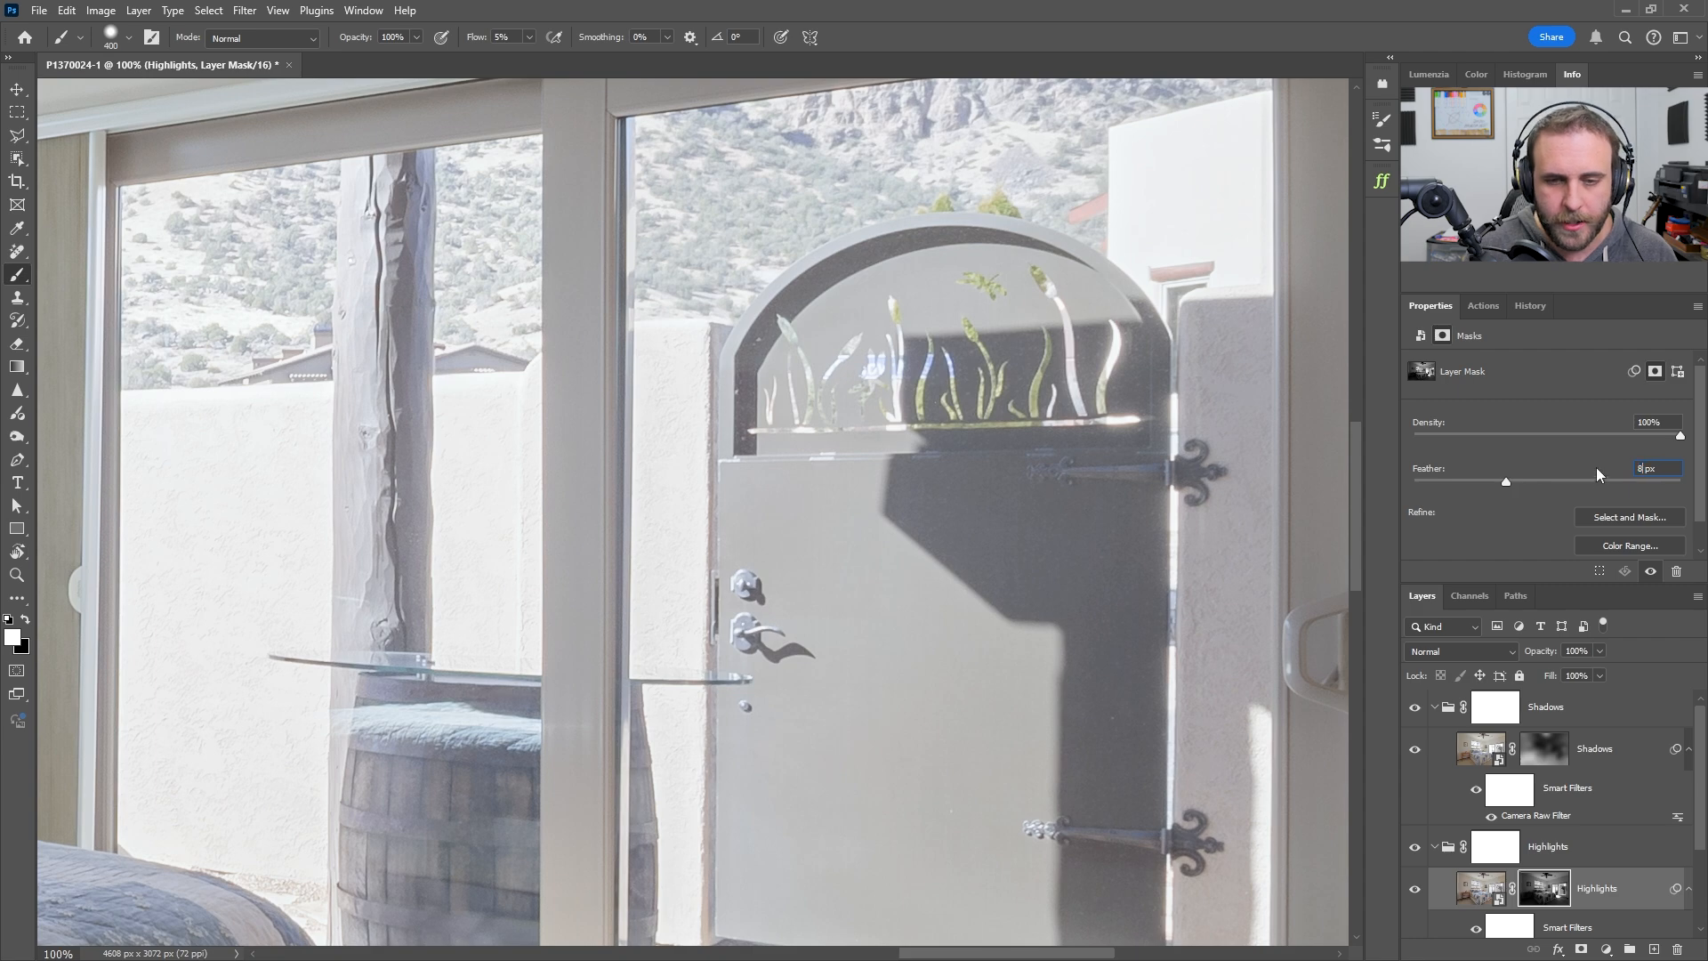
Collapse the Highlights group and return to a view of the whole bedroom image
left_click(1435, 847)
key("ctrl+minus")
key("ctrl+minus")
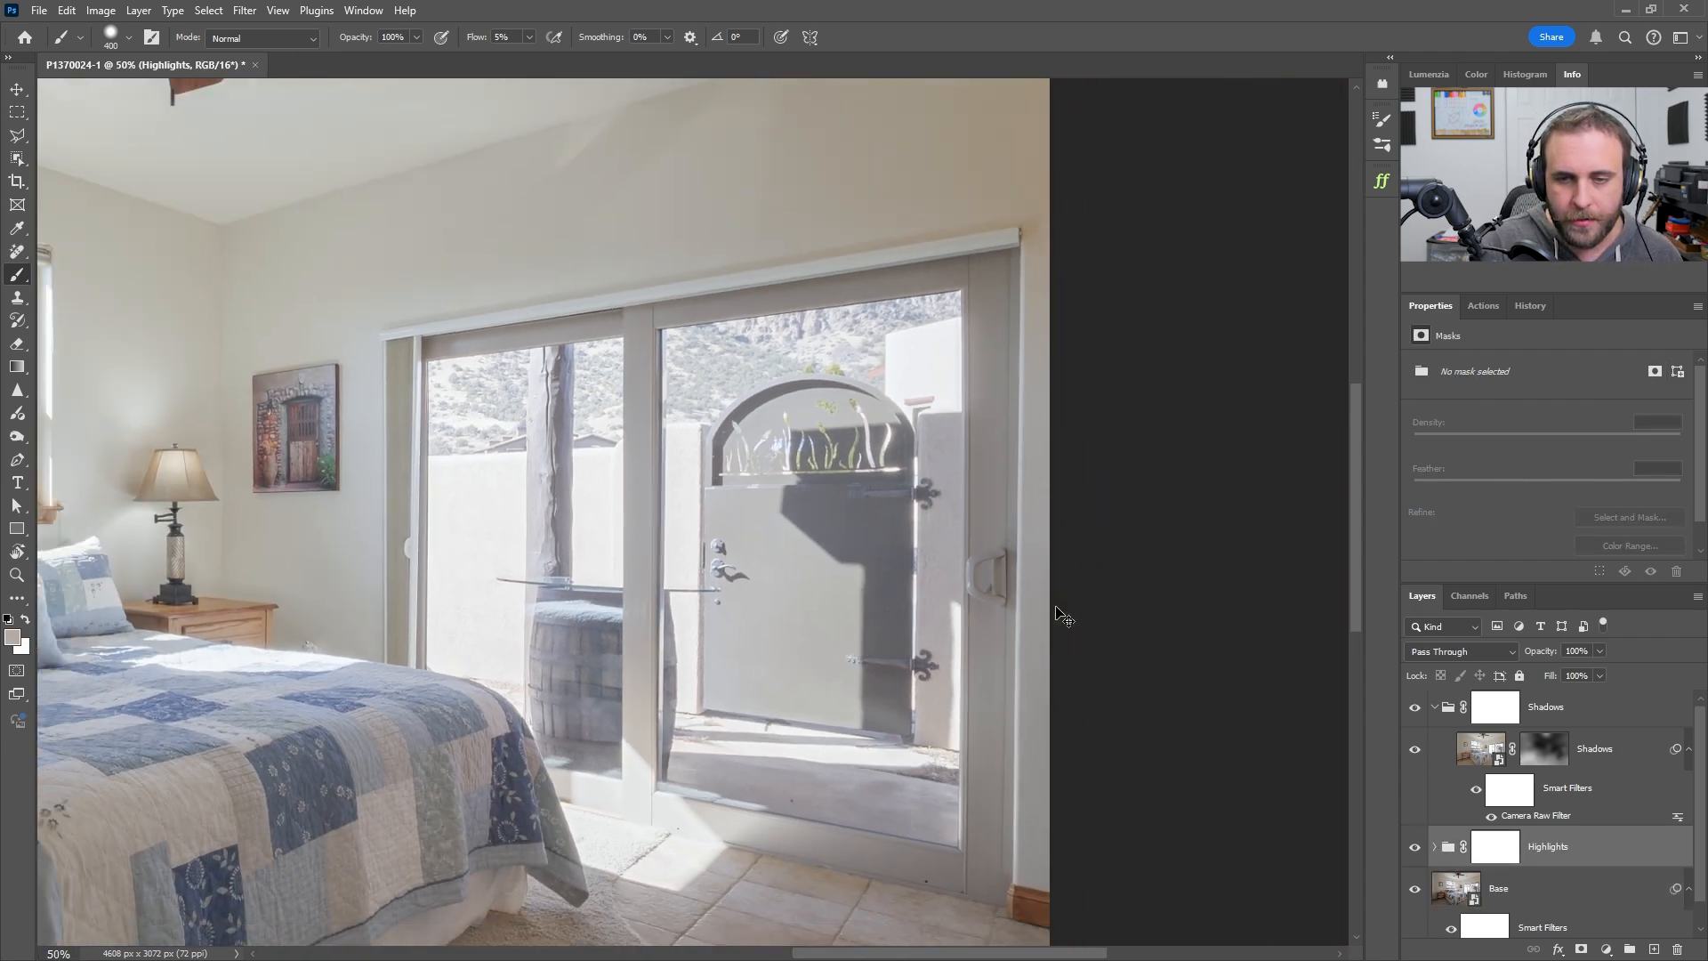
key("ctrl+minus")
key("ctrl+minus")
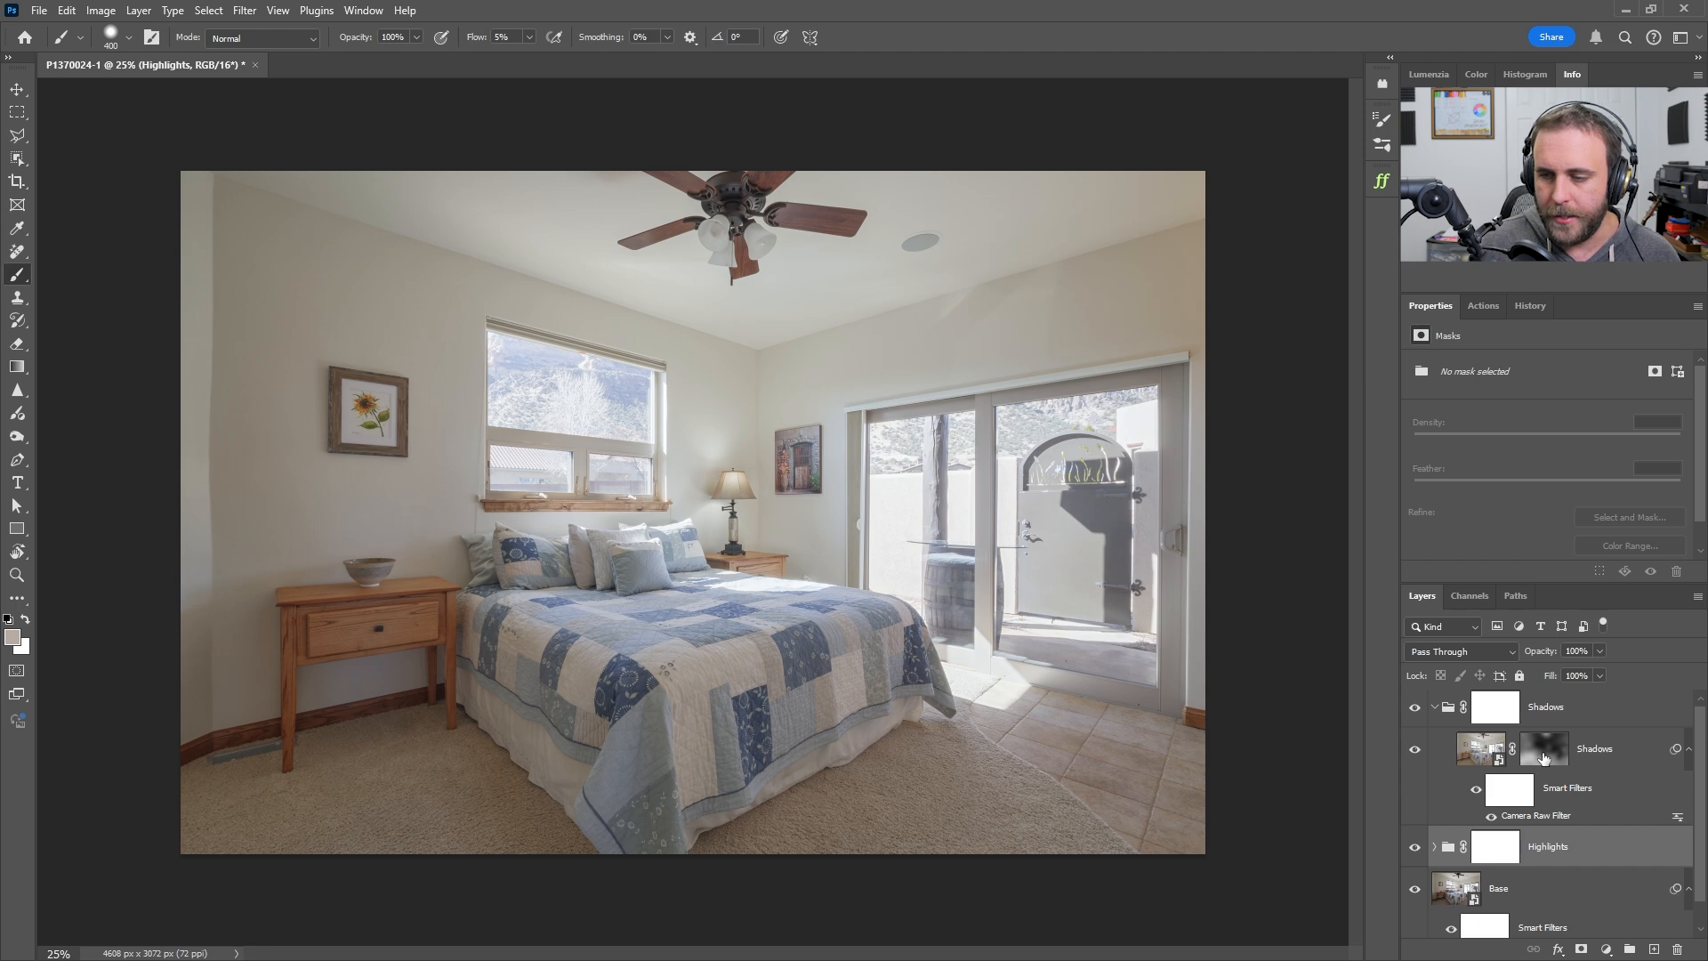
Display the Shadows layer mask on its own and try a feather of 100 px
left_click(1543, 757, "alt")
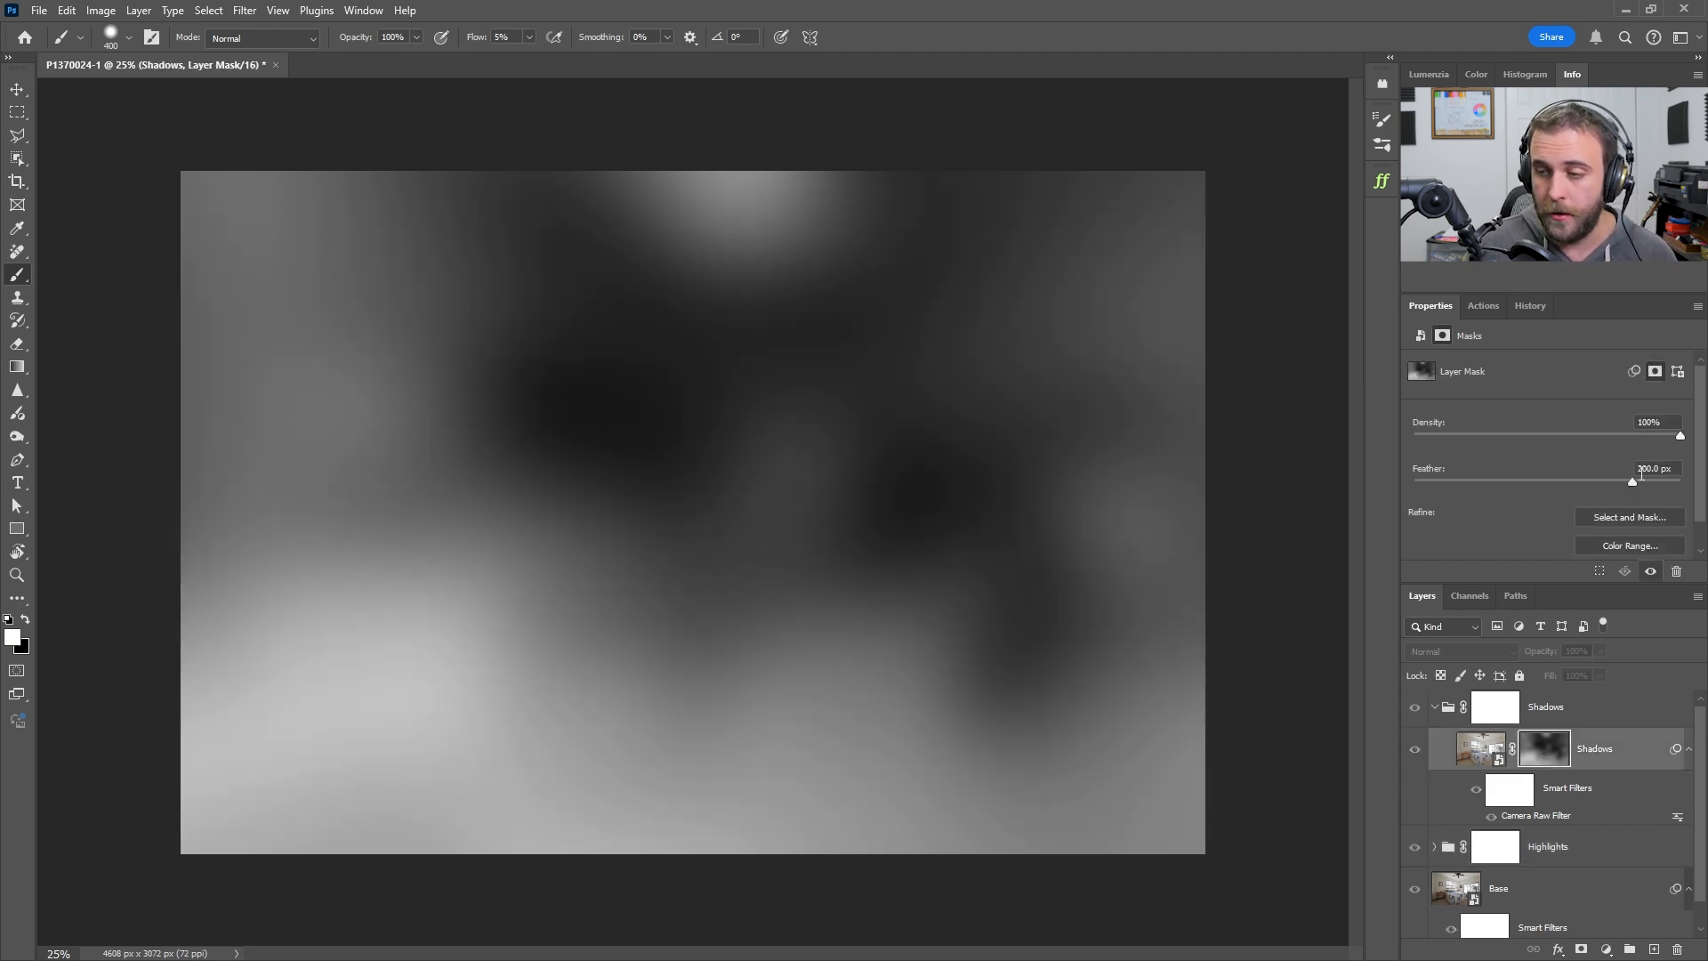
type("100")
key("Return")
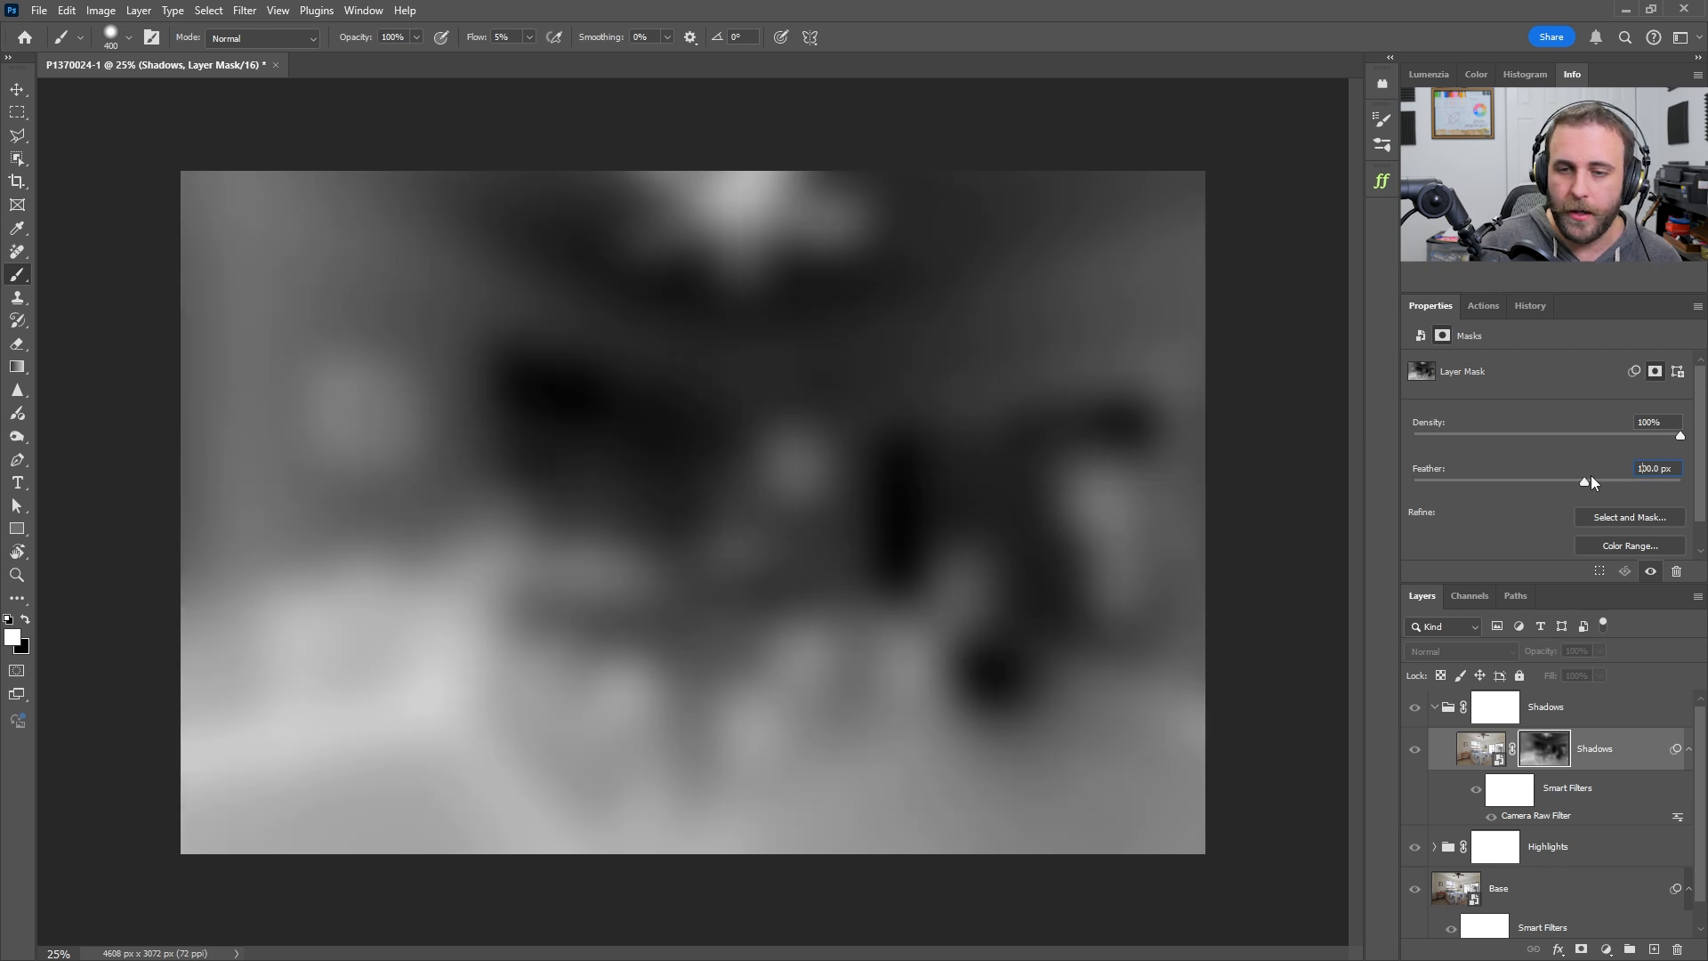
Return to the full image, try Shadows layer mask feathers of about 11 and 130 px, settle on about 200 px, and collapse the group
left_click(1415, 709)
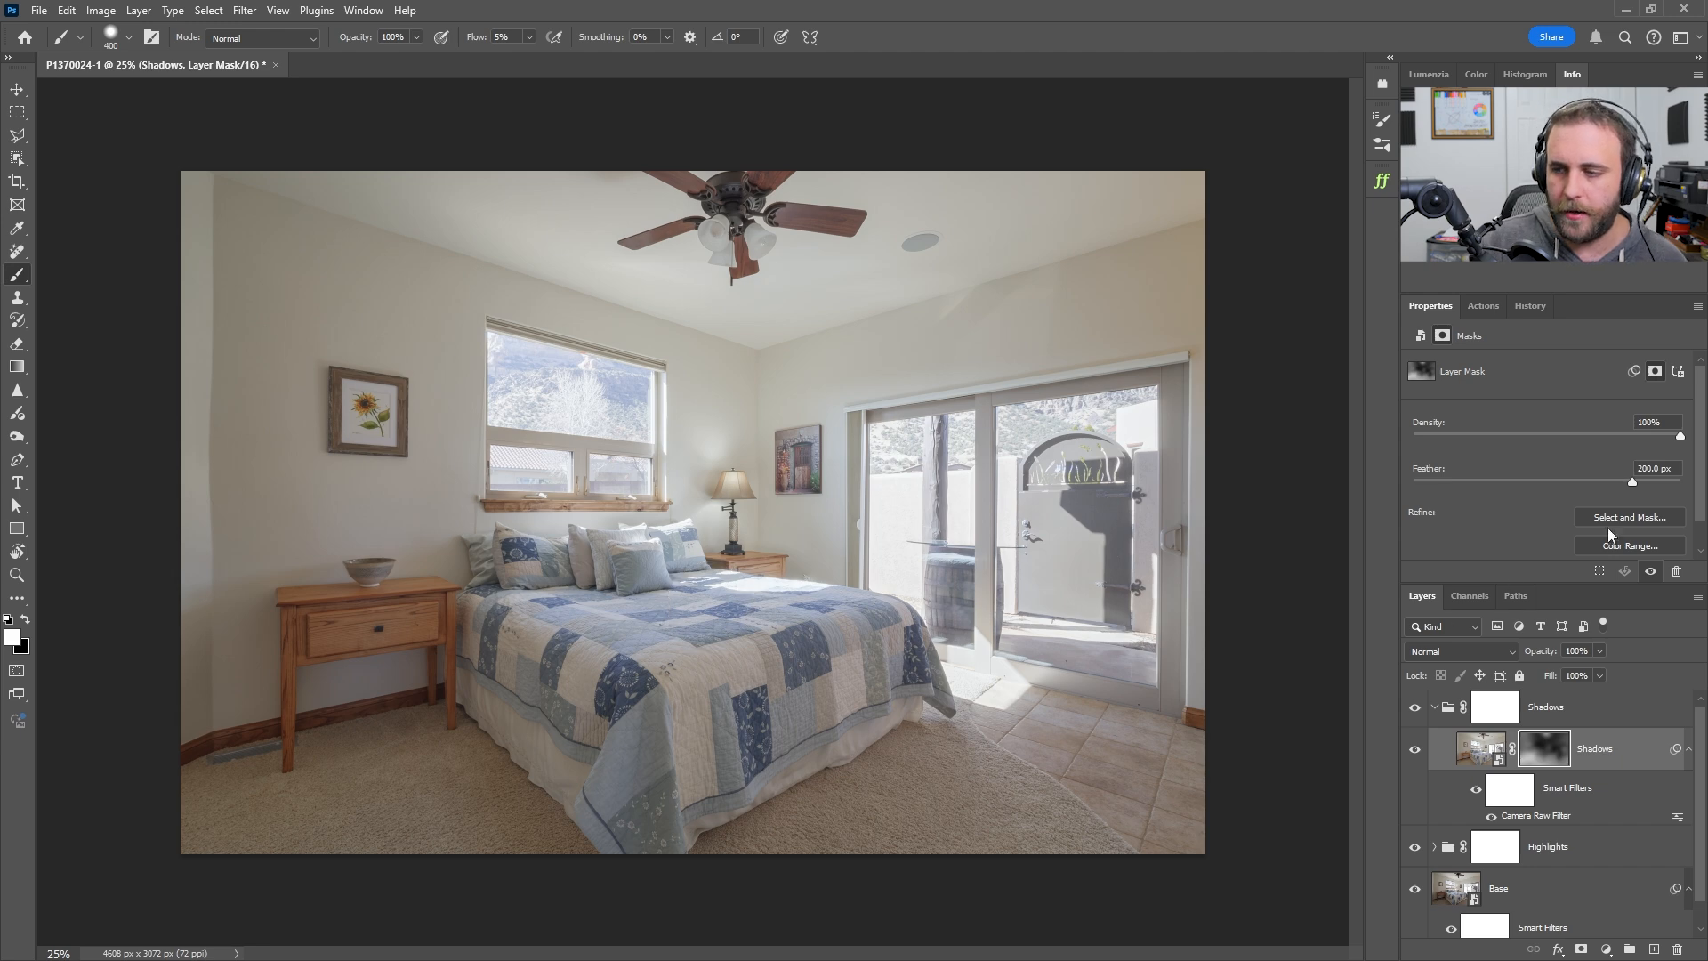
left_click_drag(1608, 483, 1526, 483)
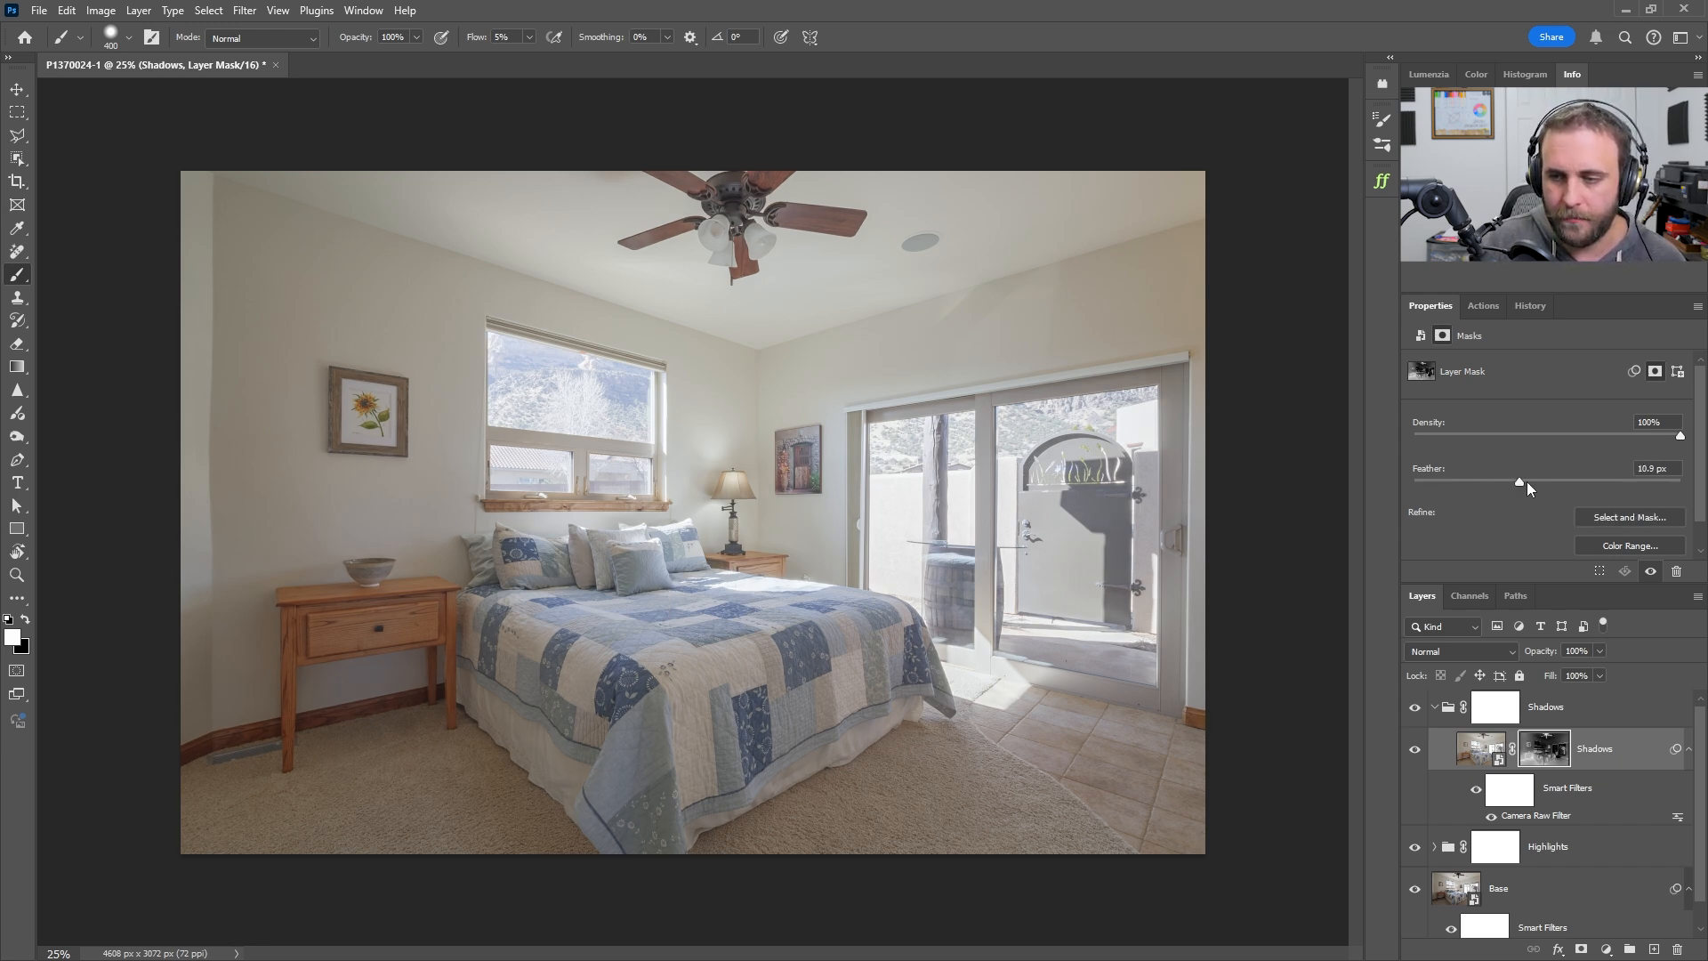
left_click_drag(1662, 478, 1599, 481)
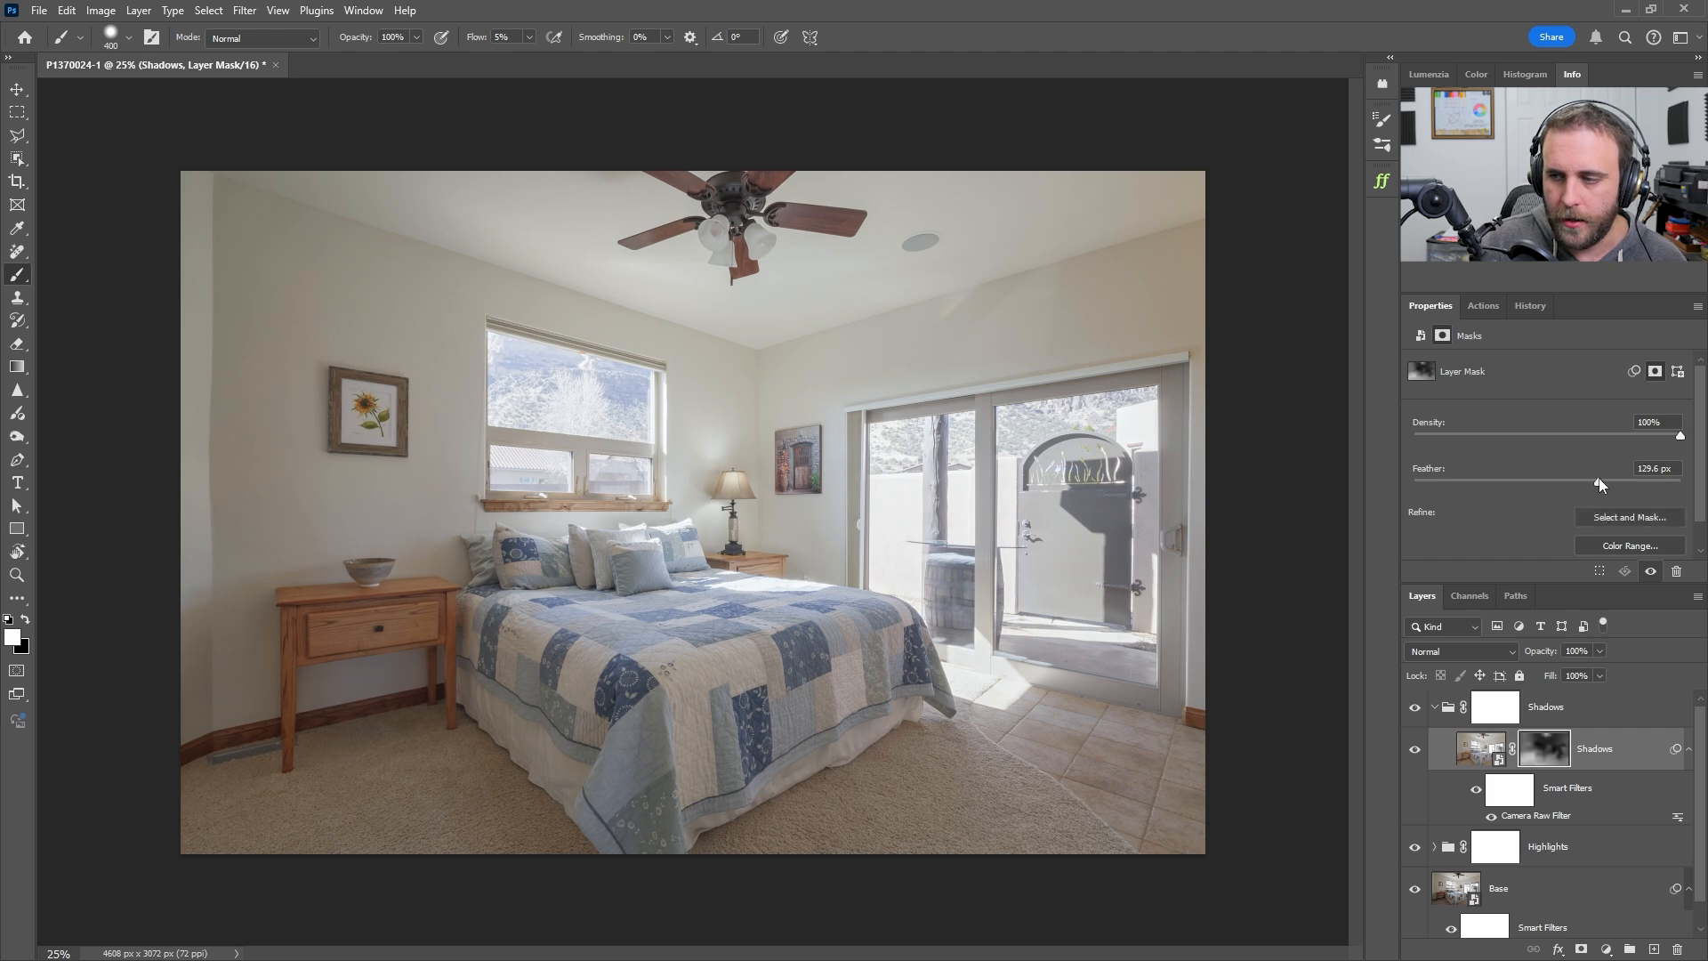
type("200")
key("Return")
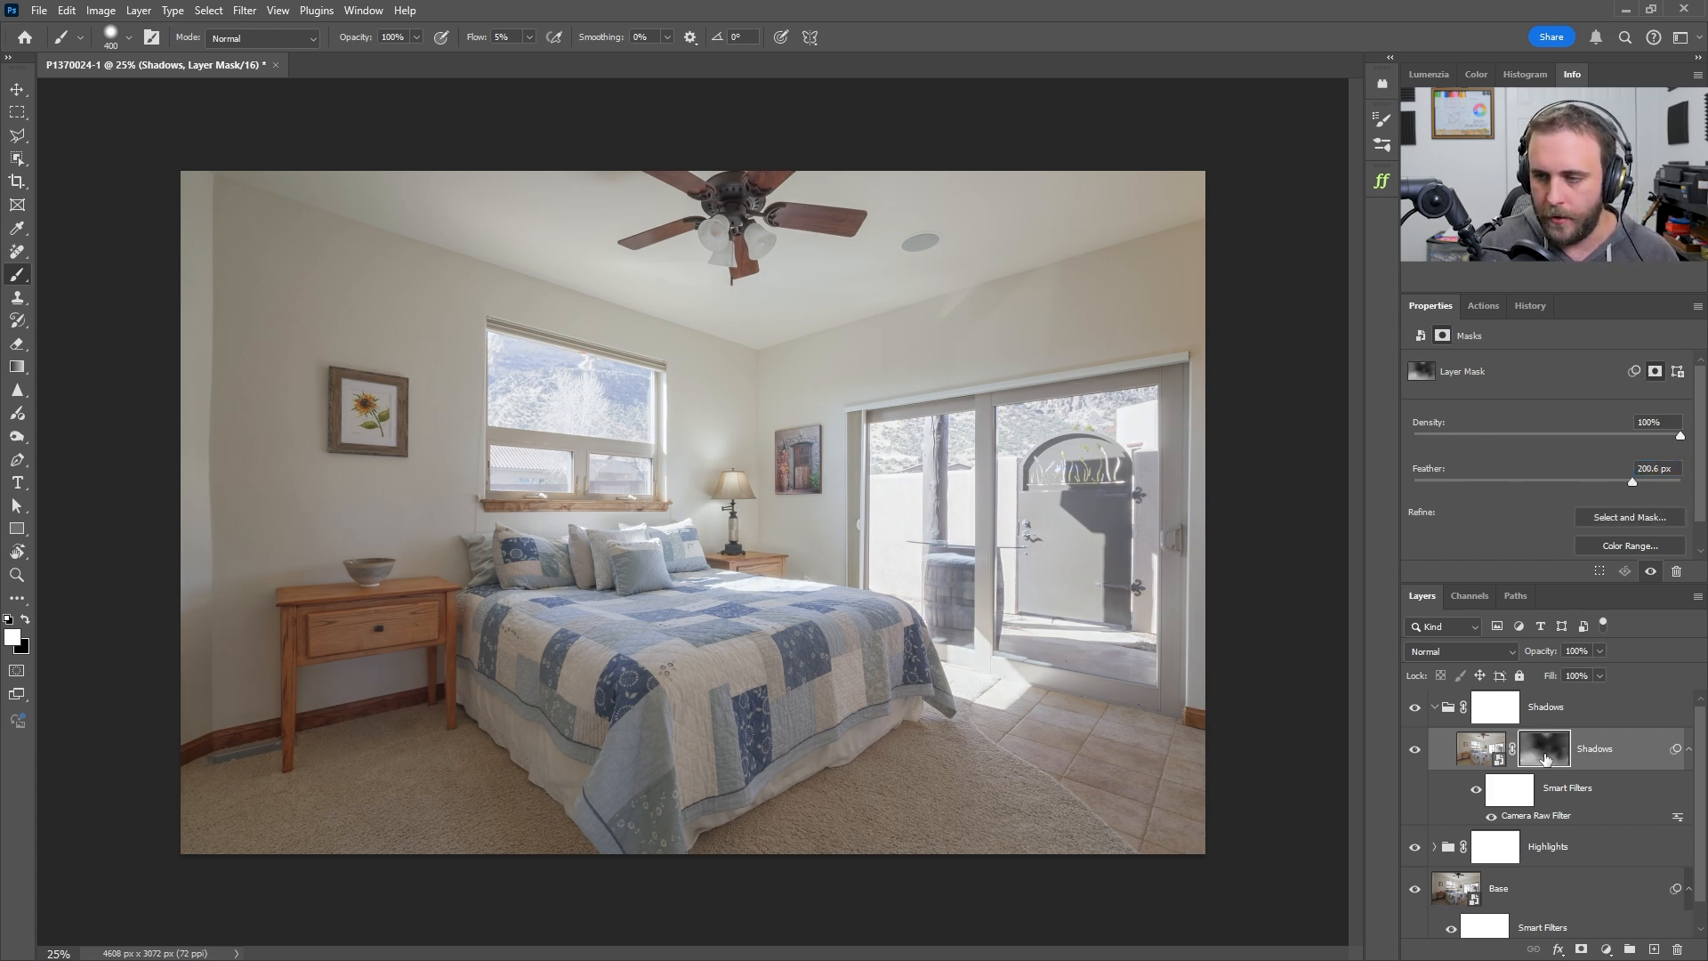
left_click(1435, 710)
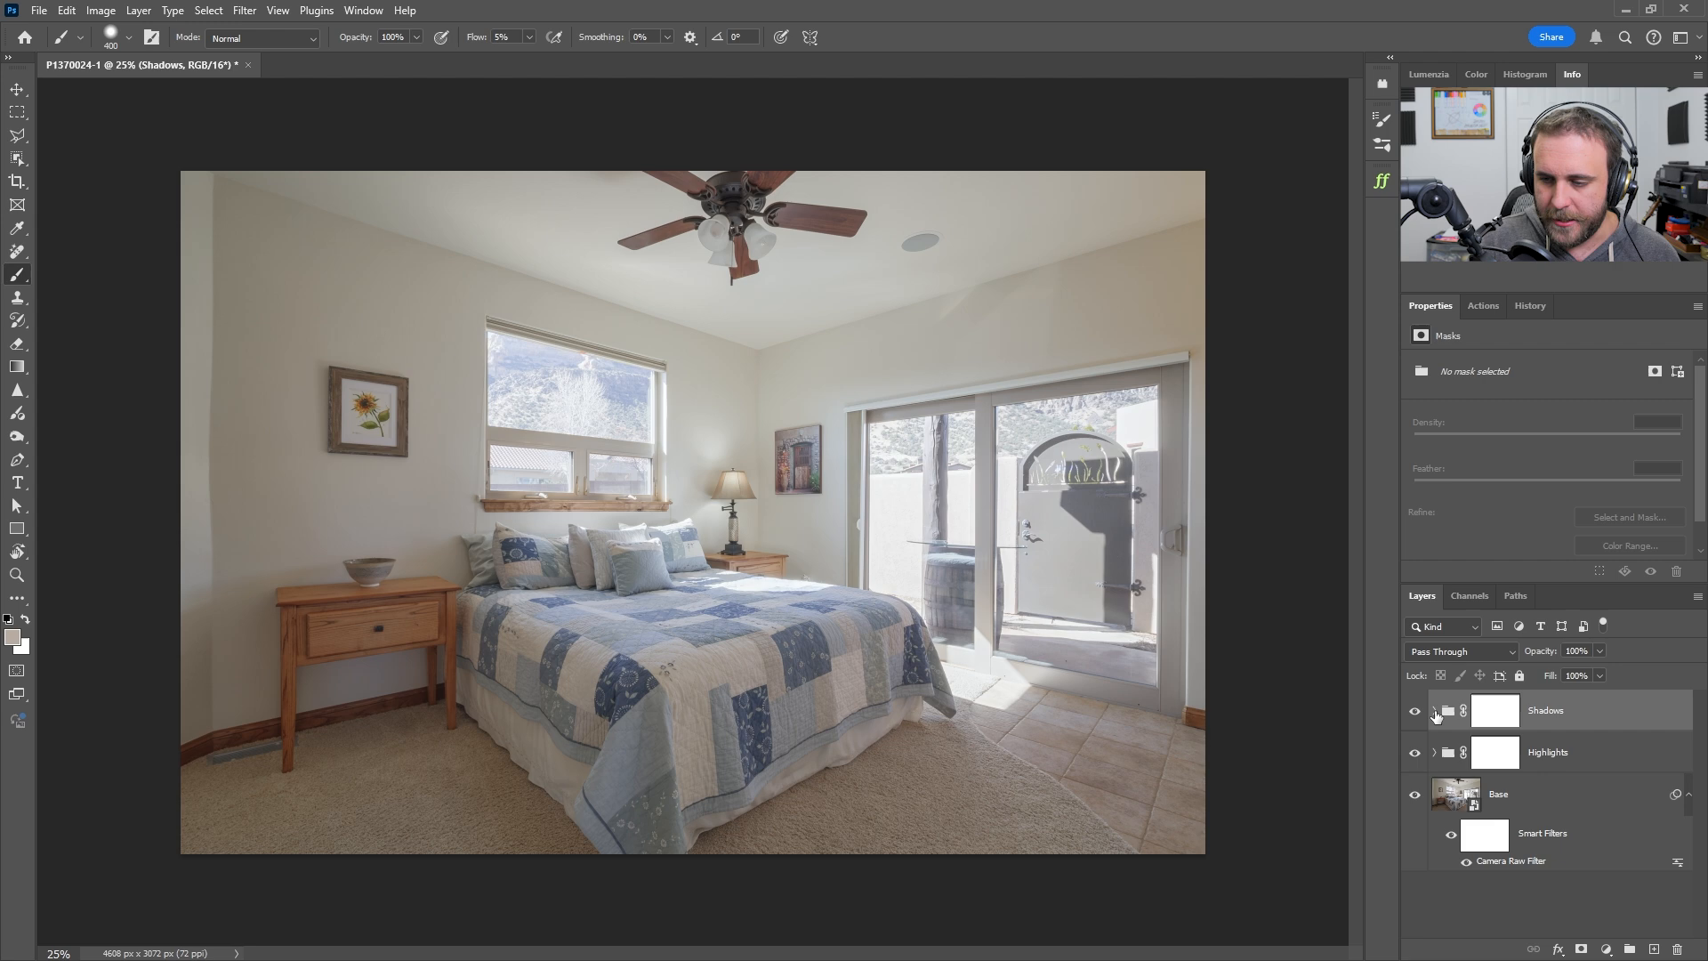
Paint black with a 1000 px brush over the carpet near the nightstand on the Shadows group mask
left_click(1512, 717)
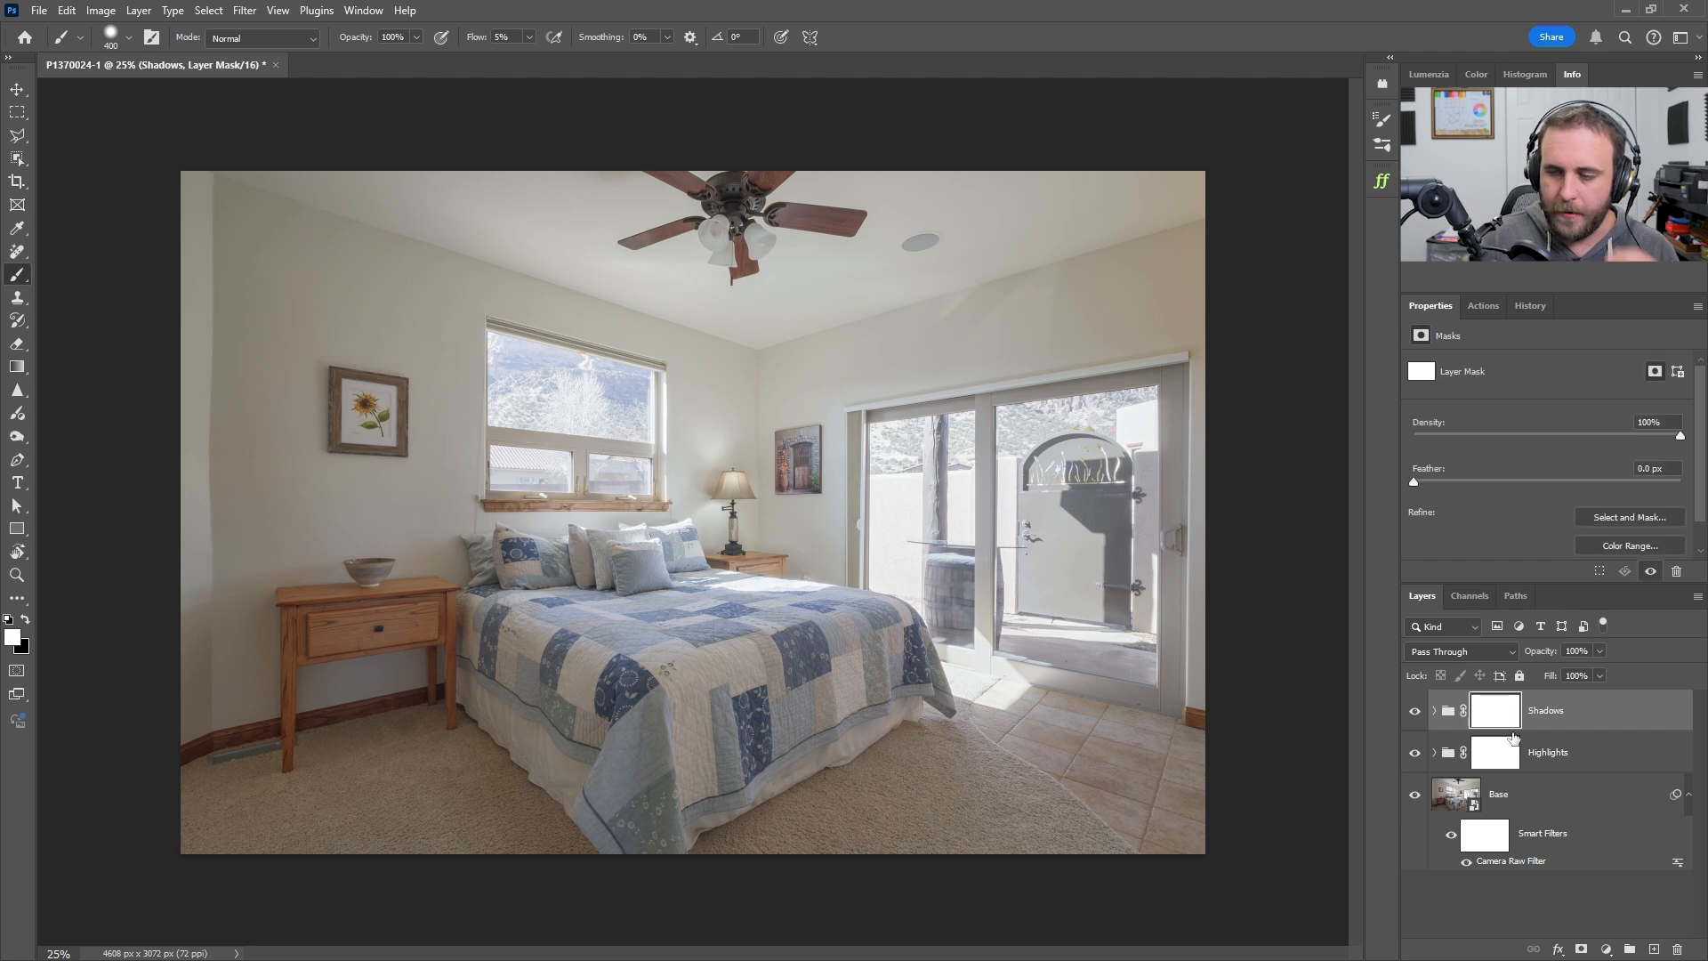
left_click(1437, 716)
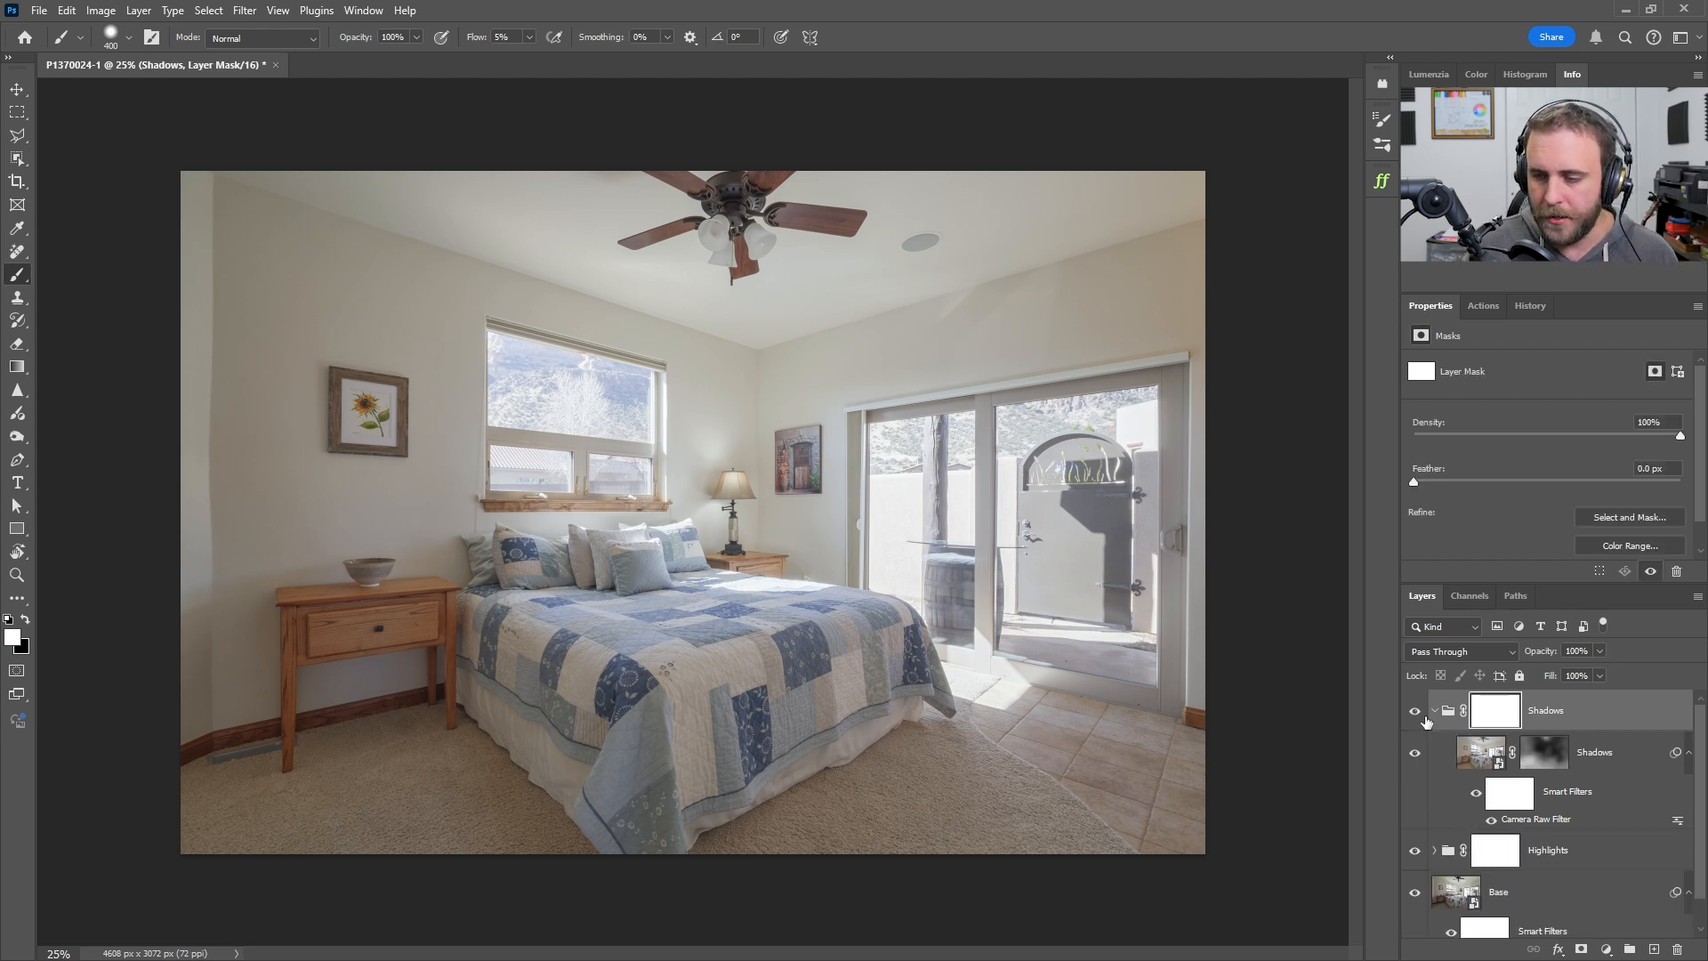
left_click(1434, 711)
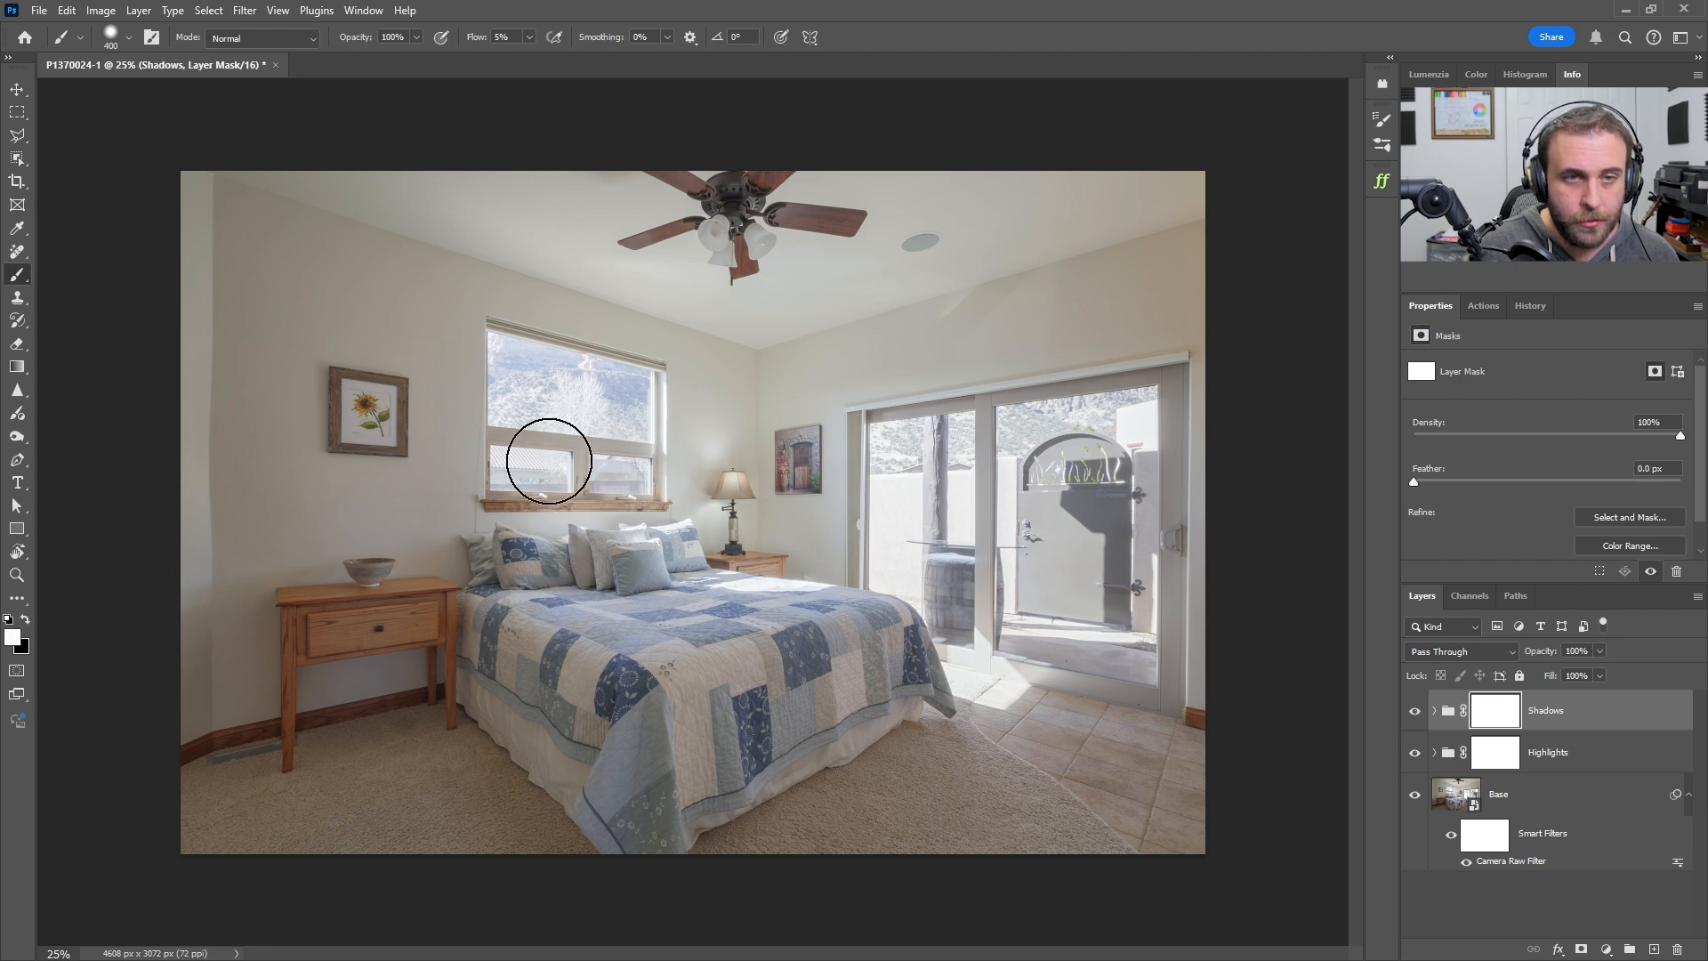
key("x")
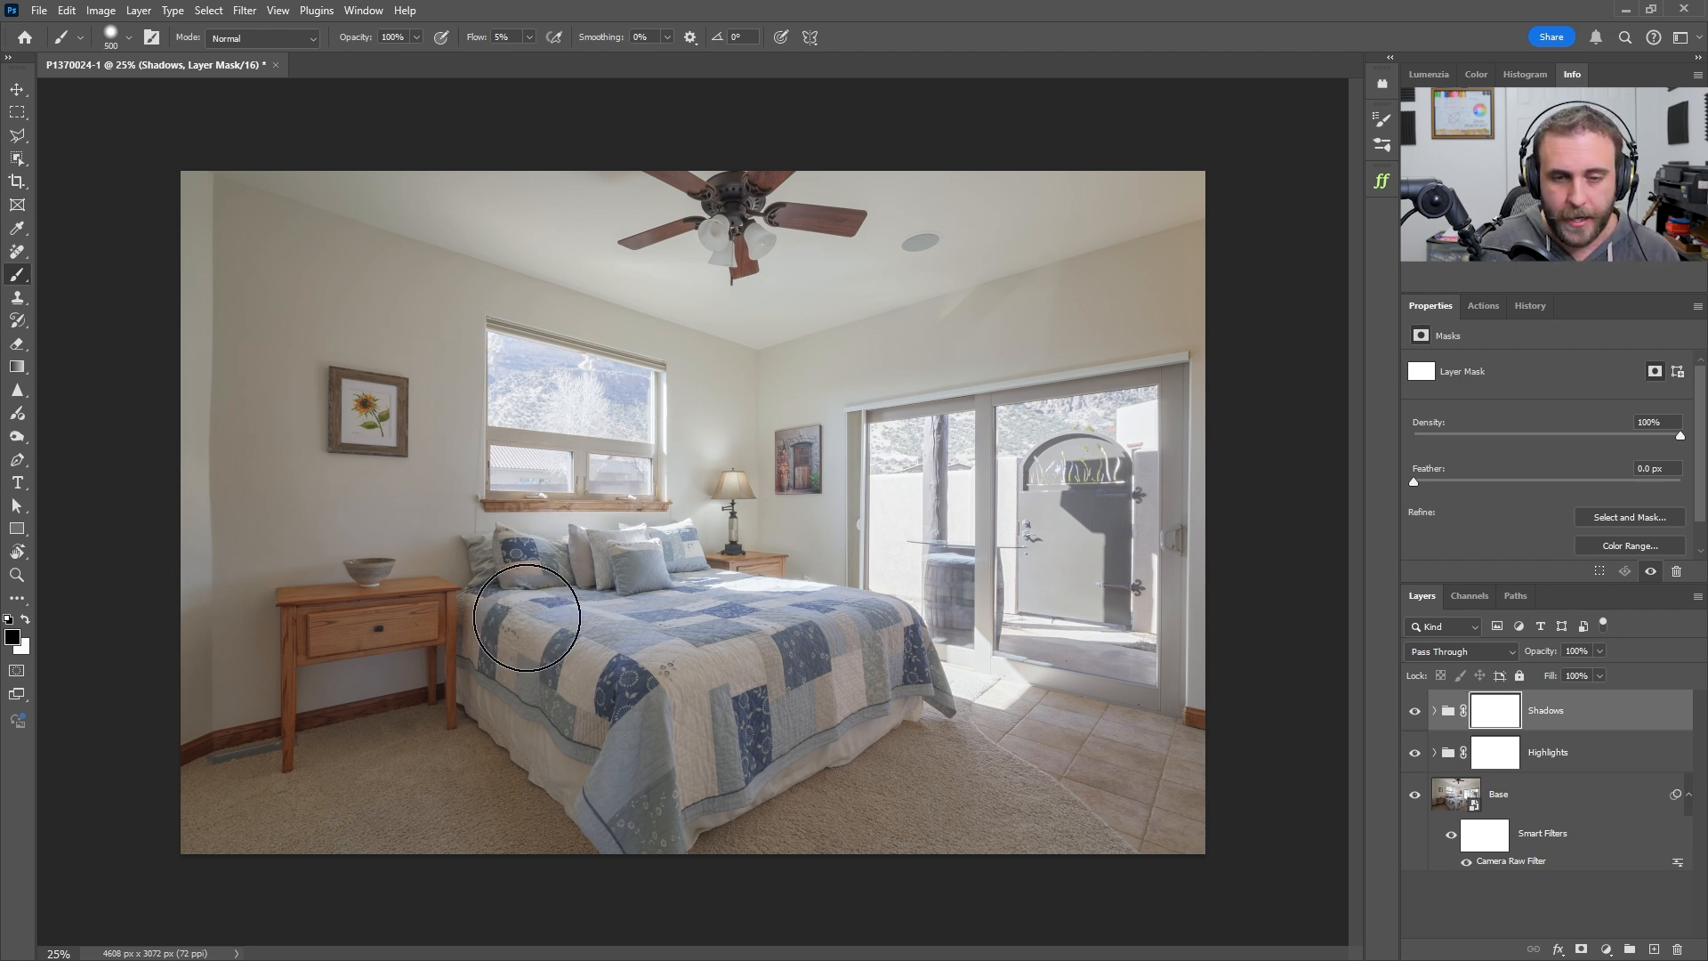
key("bracketright")
key("bracketright")
key("bracketright")
key("bracketright")
key("bracketright")
key("bracketright")
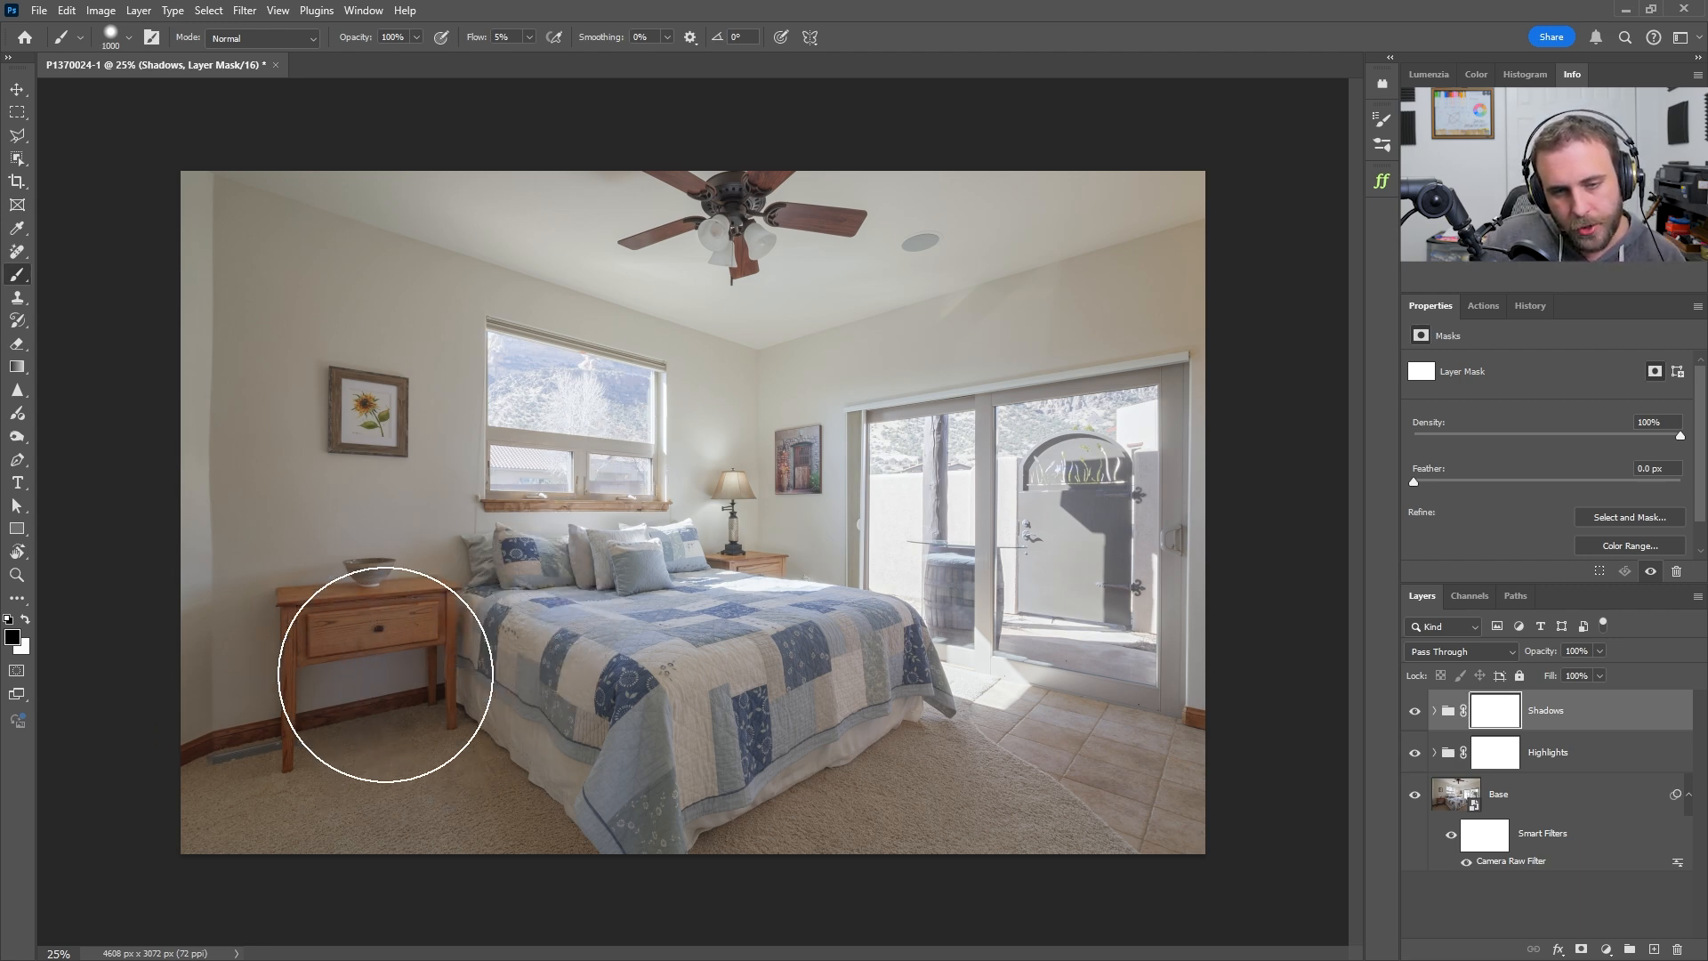
left_click_drag(285, 836, 183, 755)
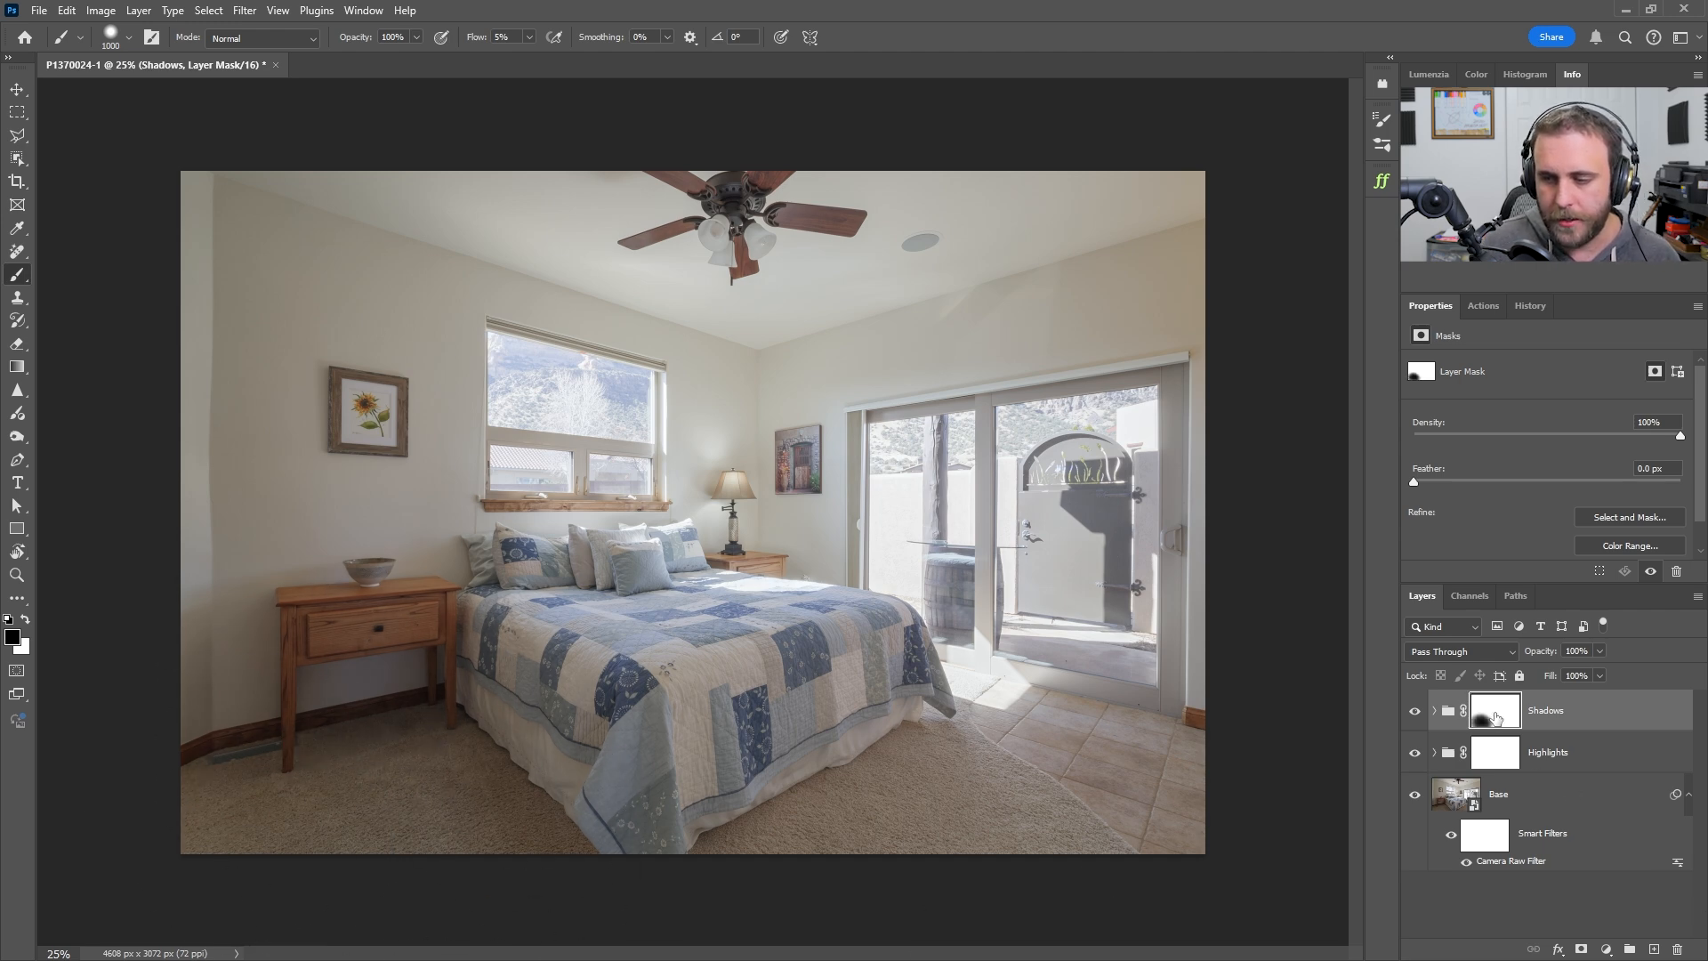
Compare the image with the Shadows group mask enabled and disabled, and undo the mask painting
left_click(1495, 717, "shift")
left_click(1495, 717, "shift")
left_click(1496, 717, "shift")
left_click(1495, 717, "shift")
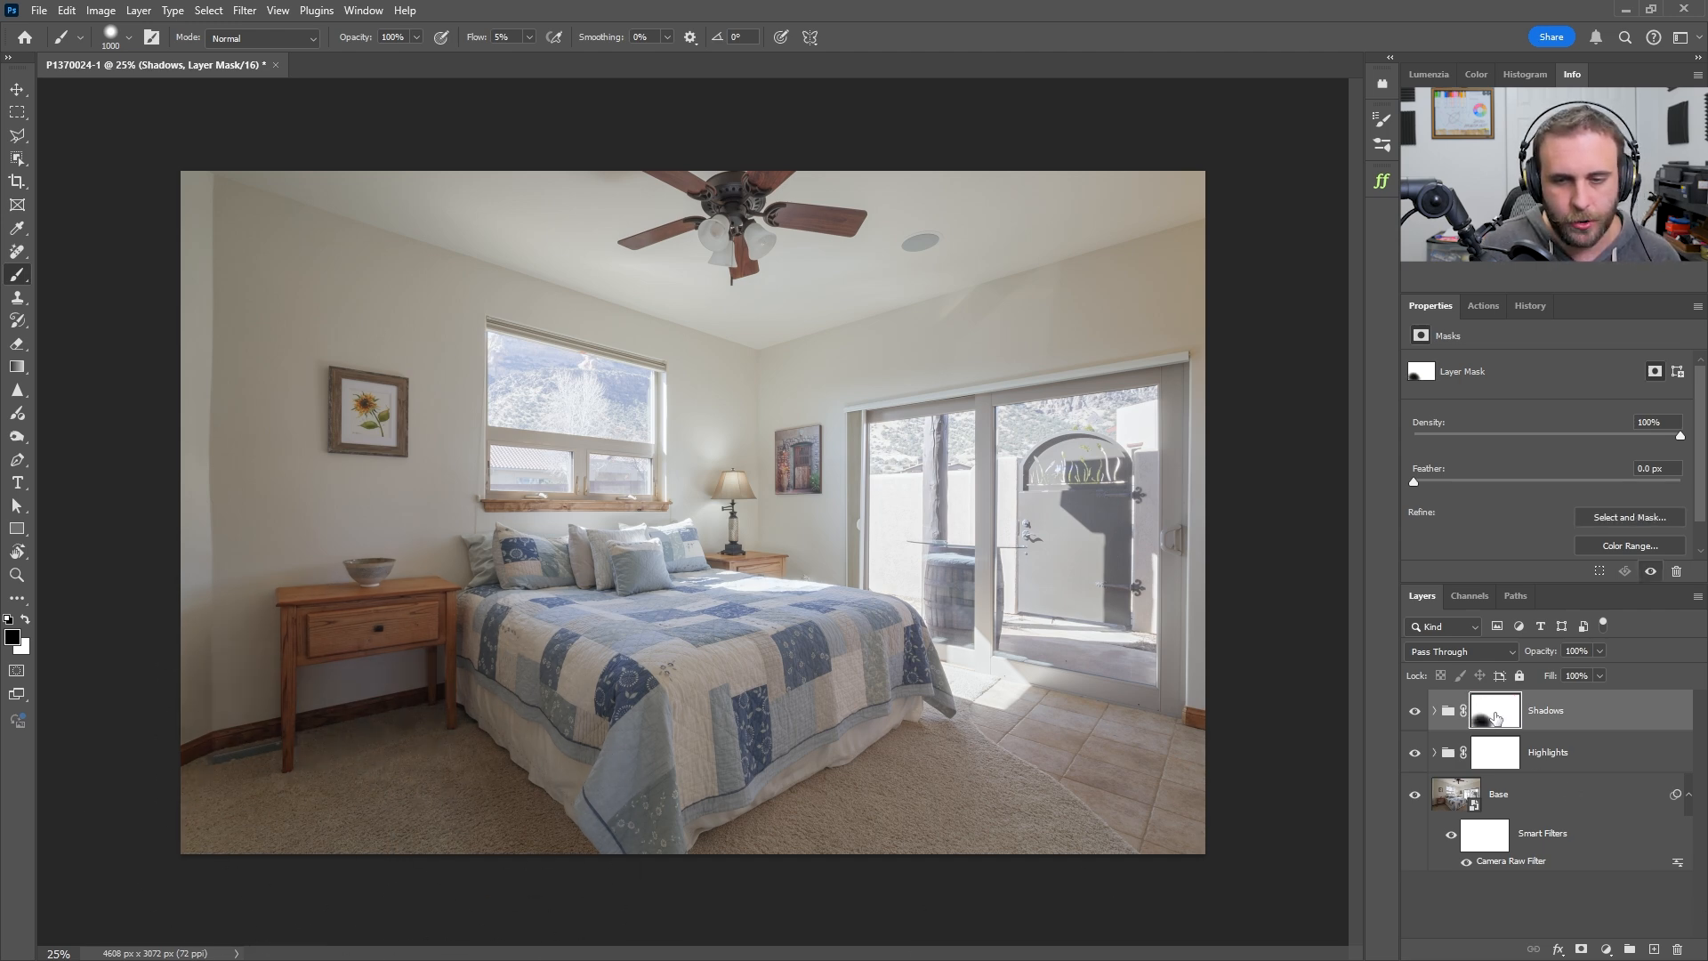
key("ctrl+z")
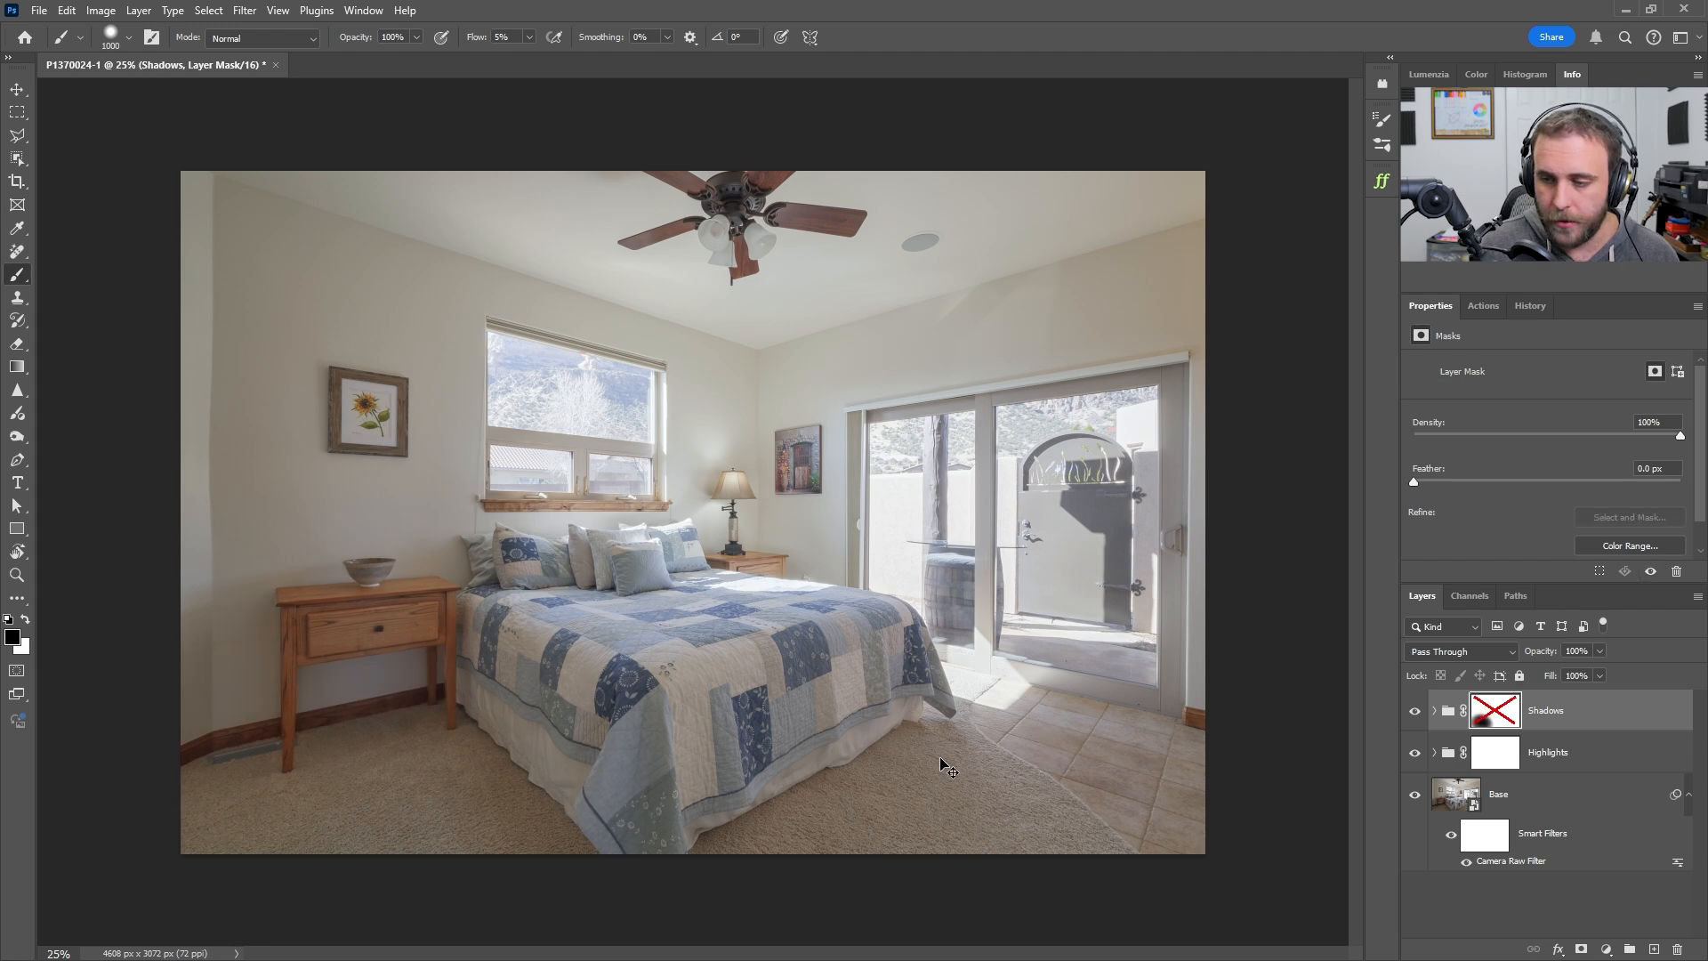
key("ctrl+z")
key("ctrl+z")
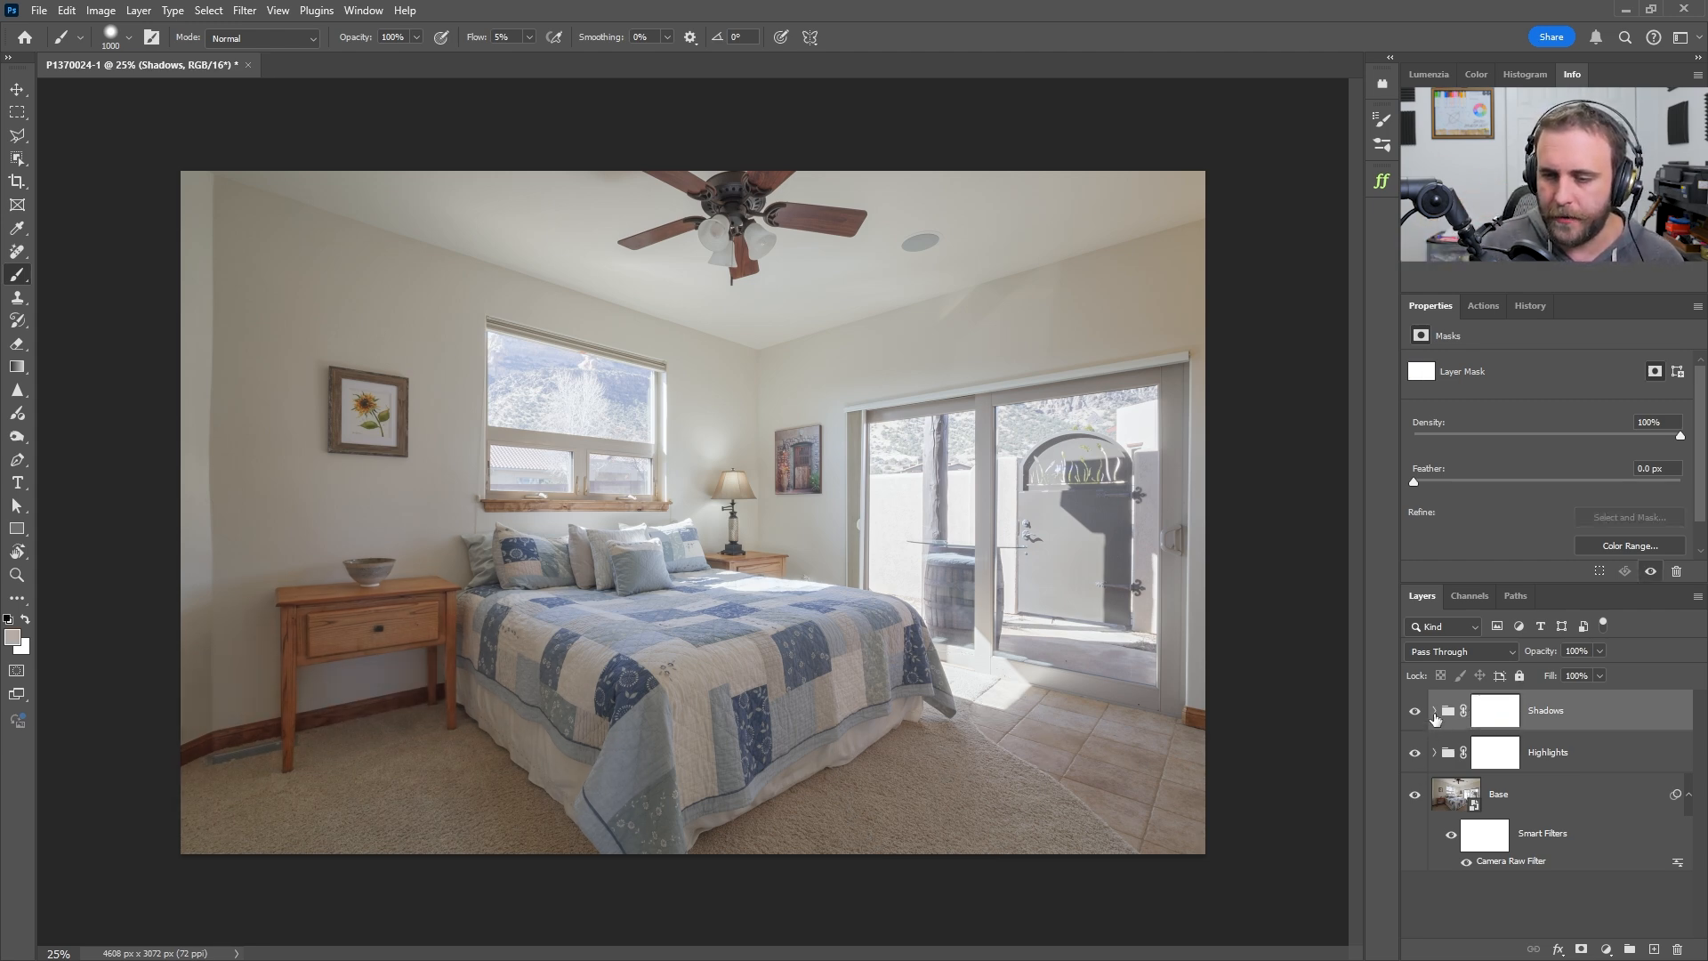
Move the Highlights group above the Shadows group, display the recorded actions, and set the Shadows group's opacity to 80%
left_click_drag(1556, 751, 1580, 687)
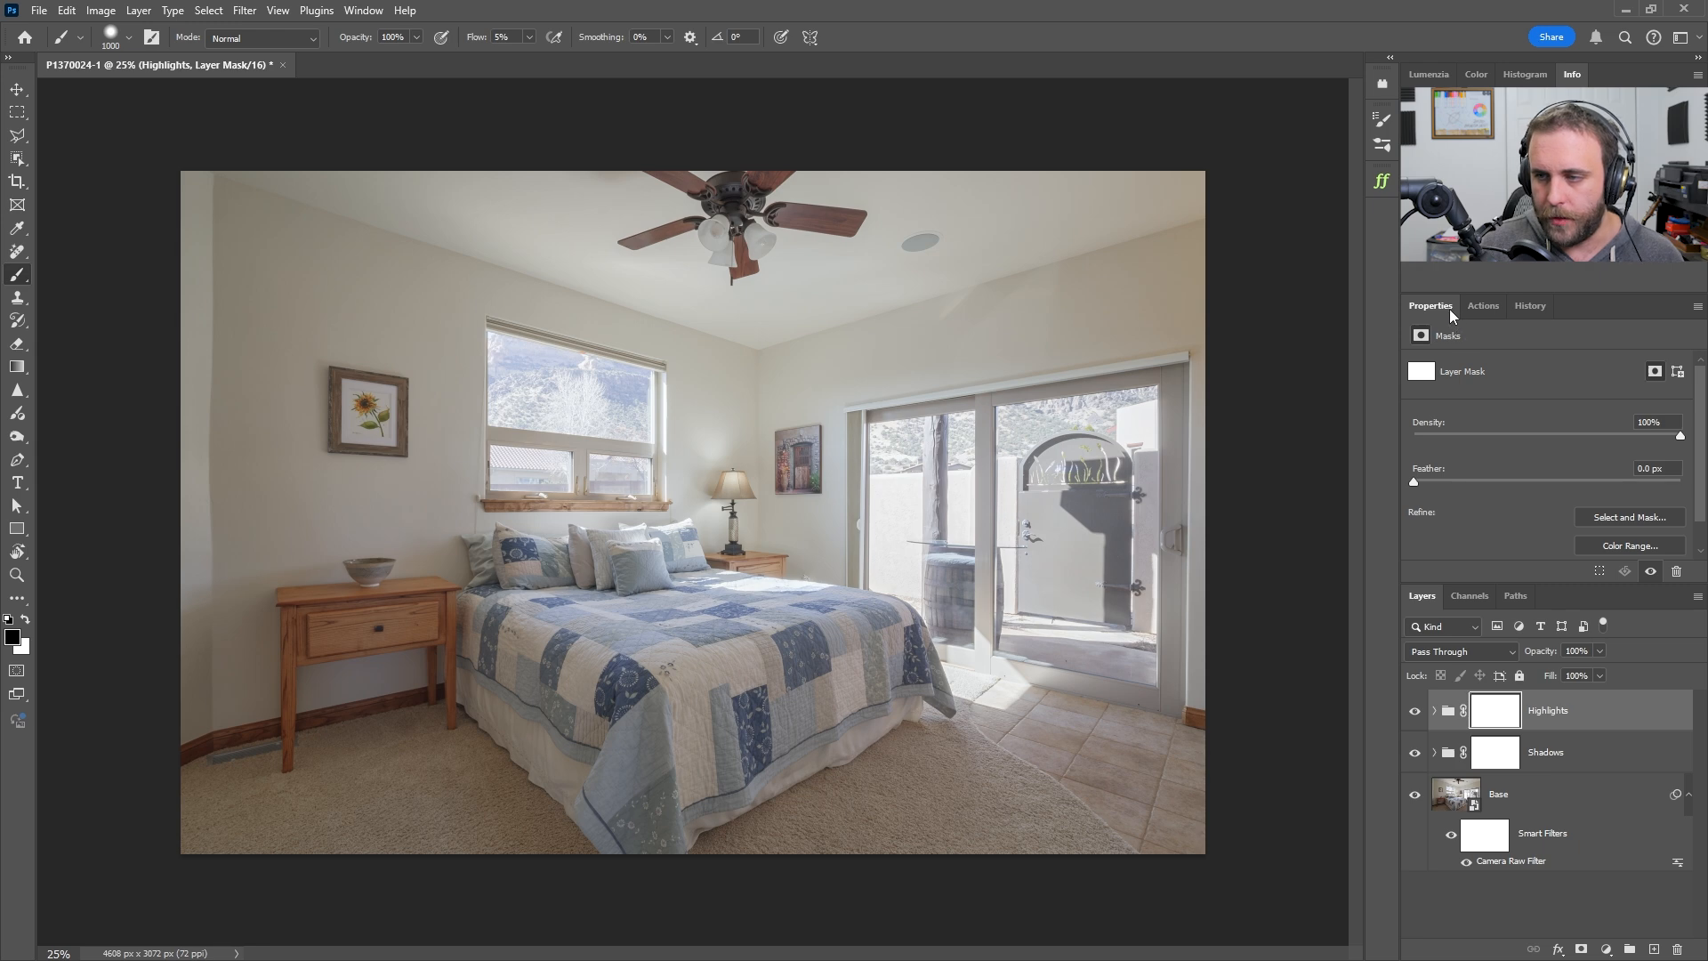
left_click(1480, 308)
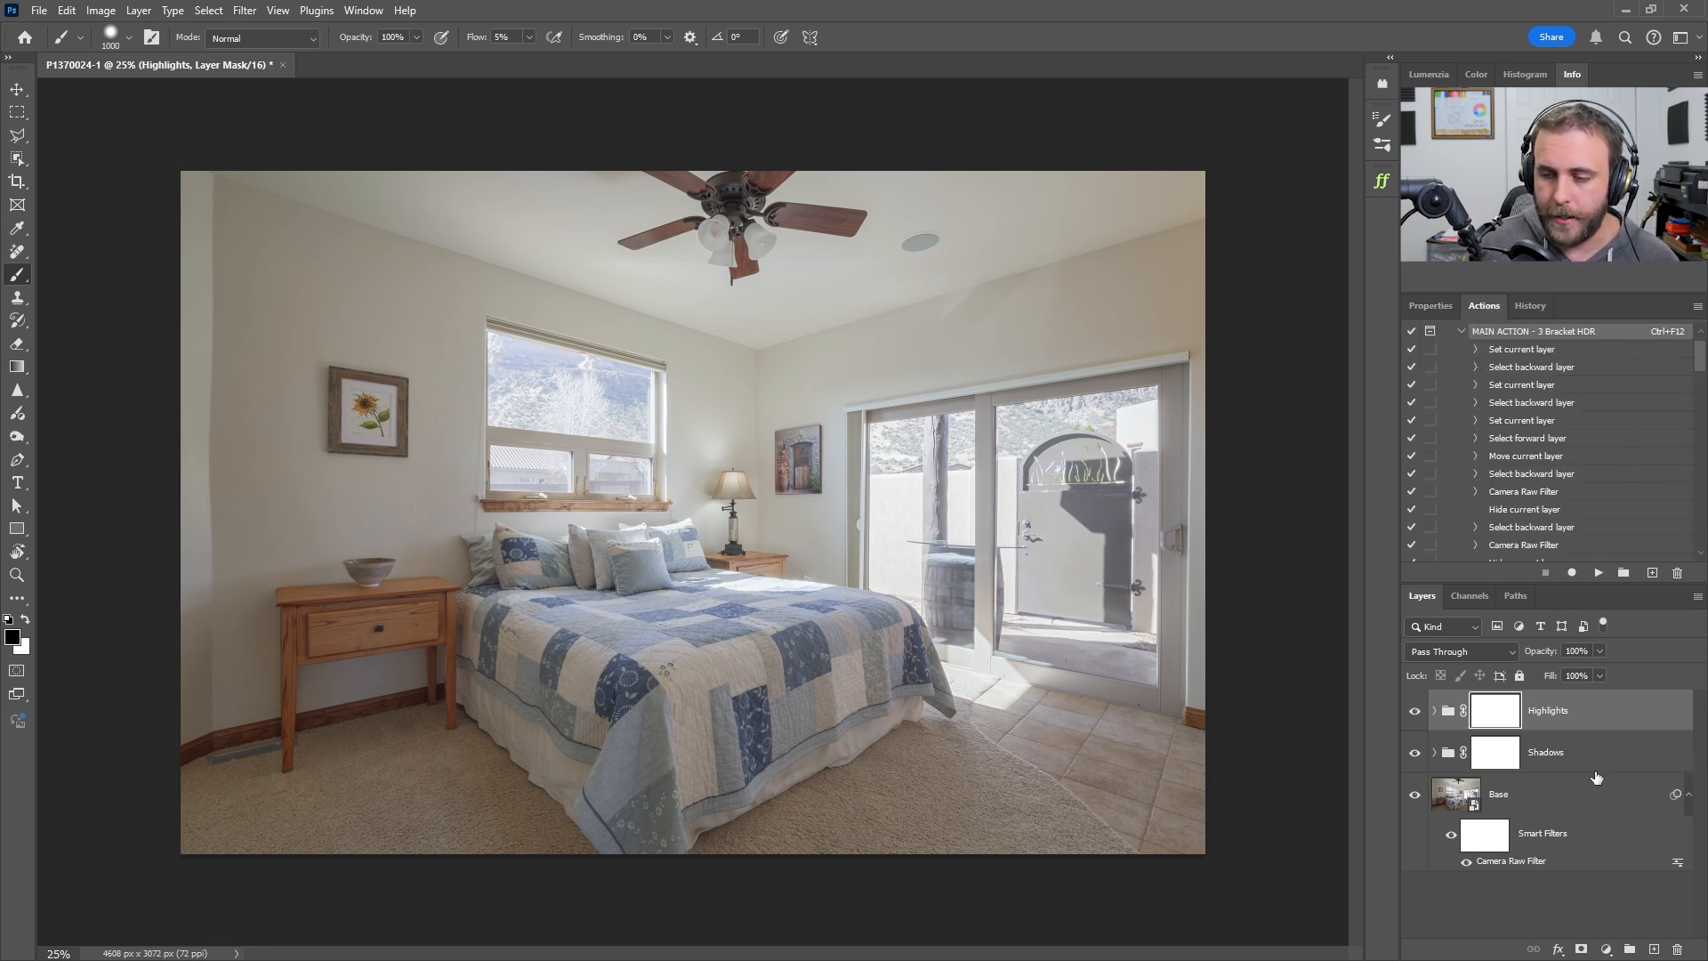
left_click(1523, 806)
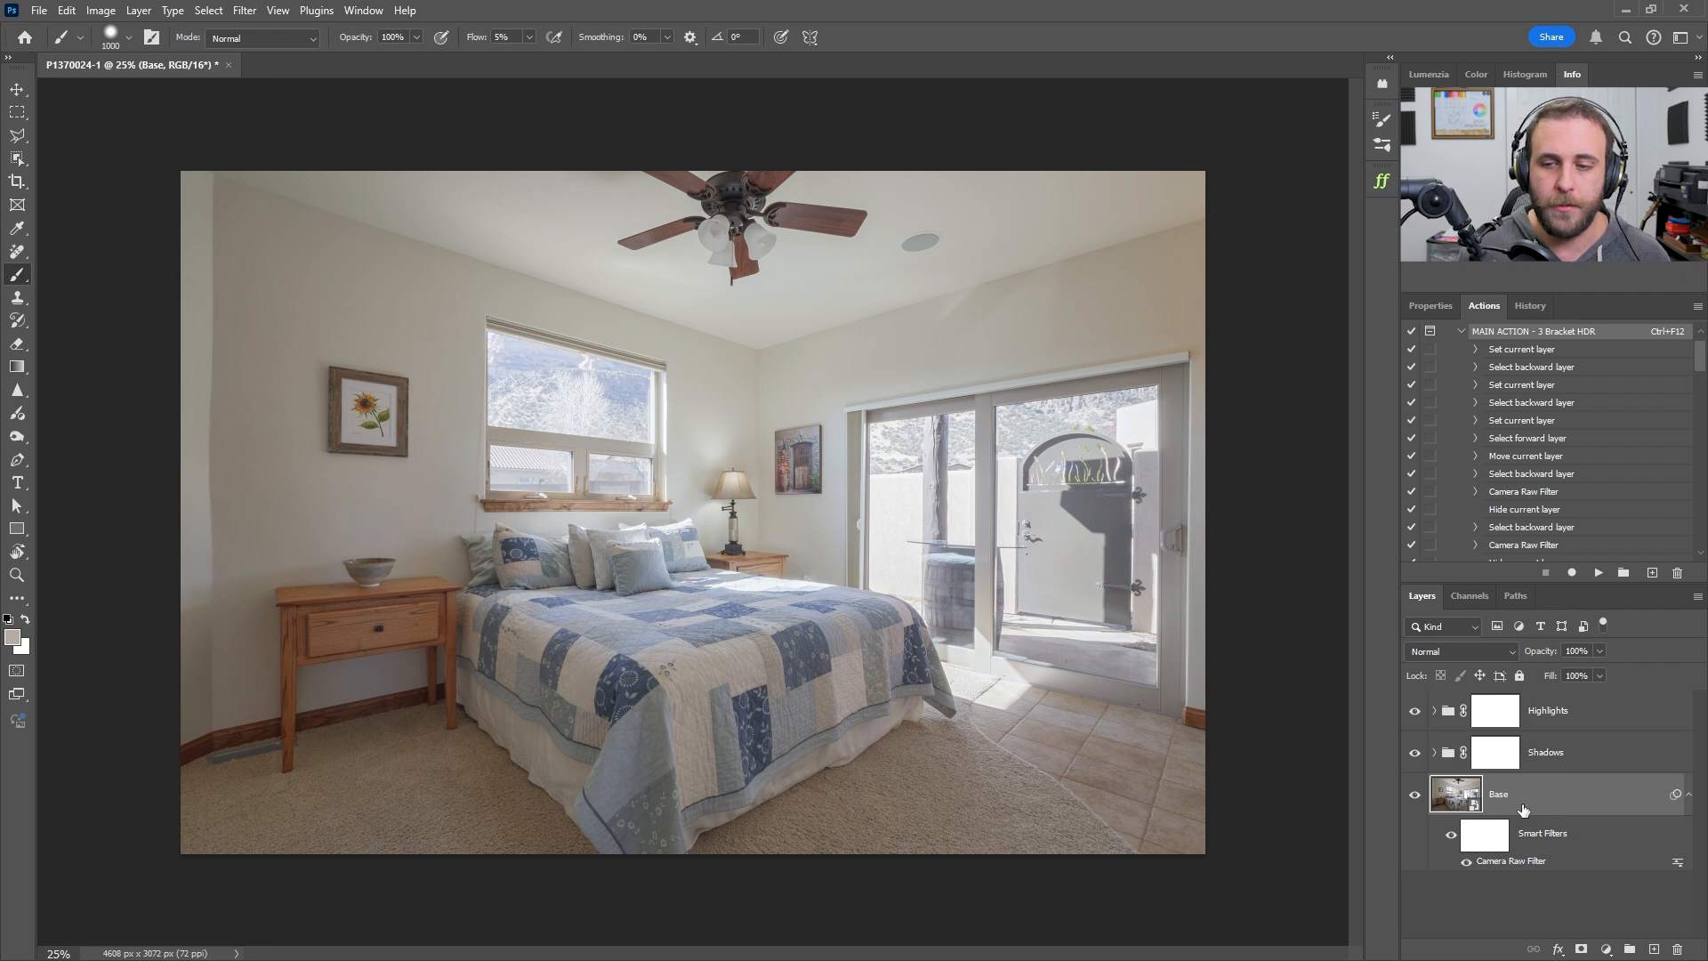
left_click(1495, 753)
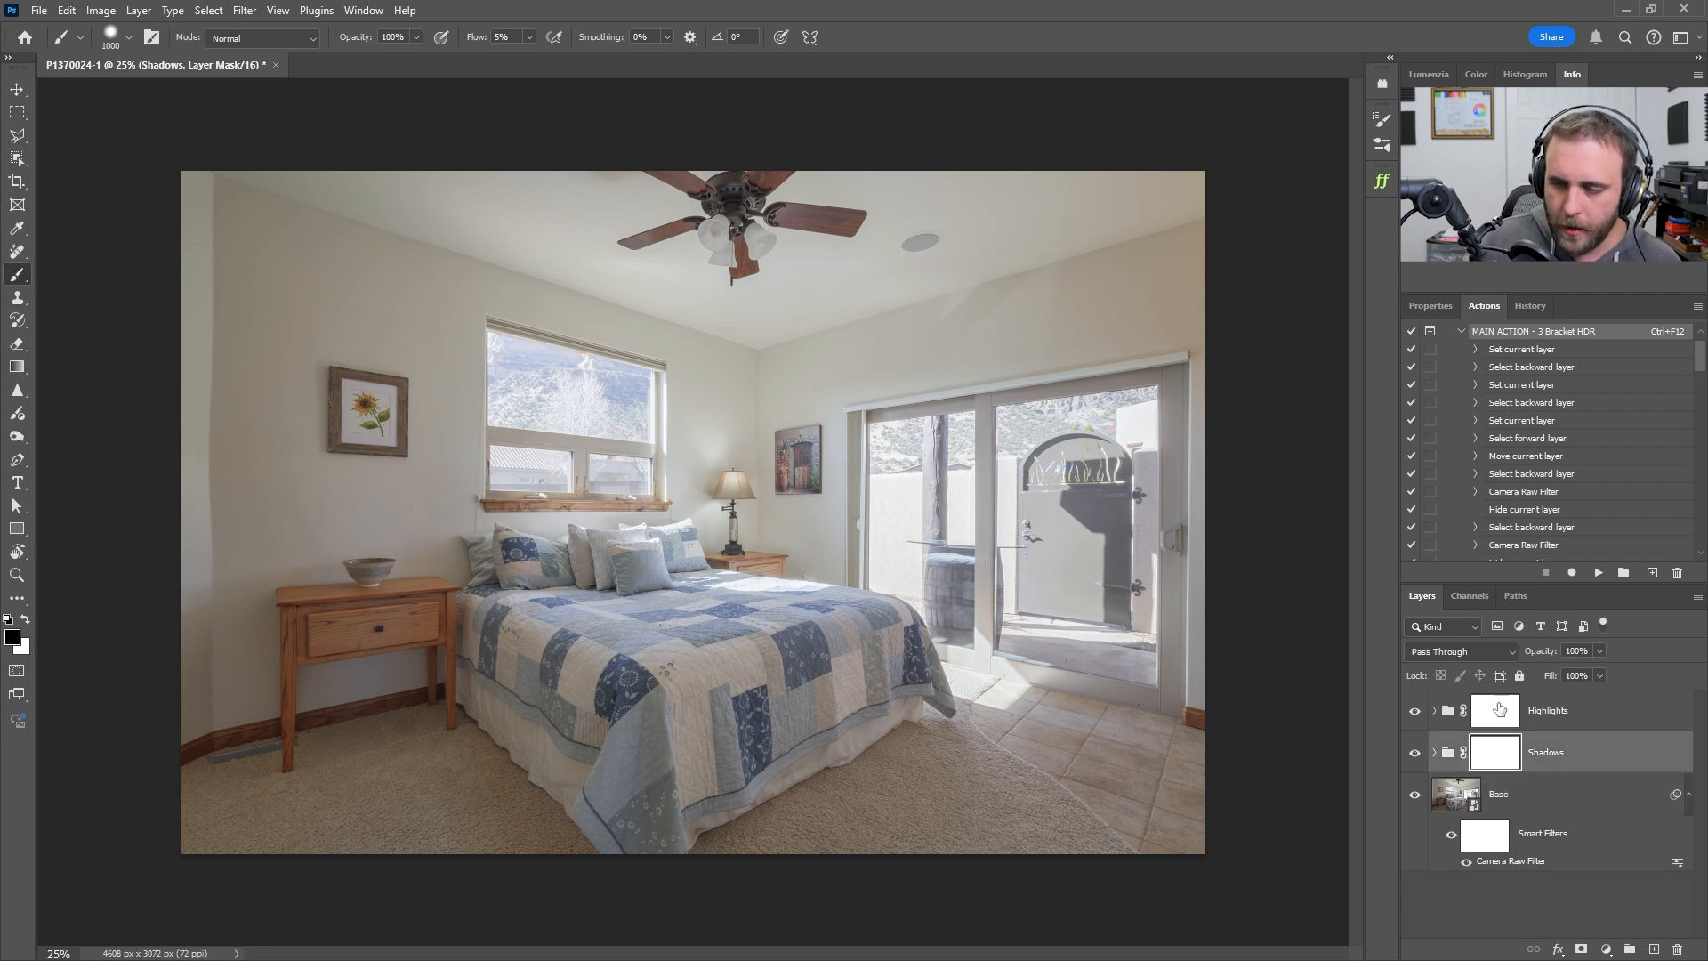
mouse_move(1554, 657)
left_mouse_down()
mouse_move(1455, 655)
mouse_move(1533, 655)
left_mouse_up()
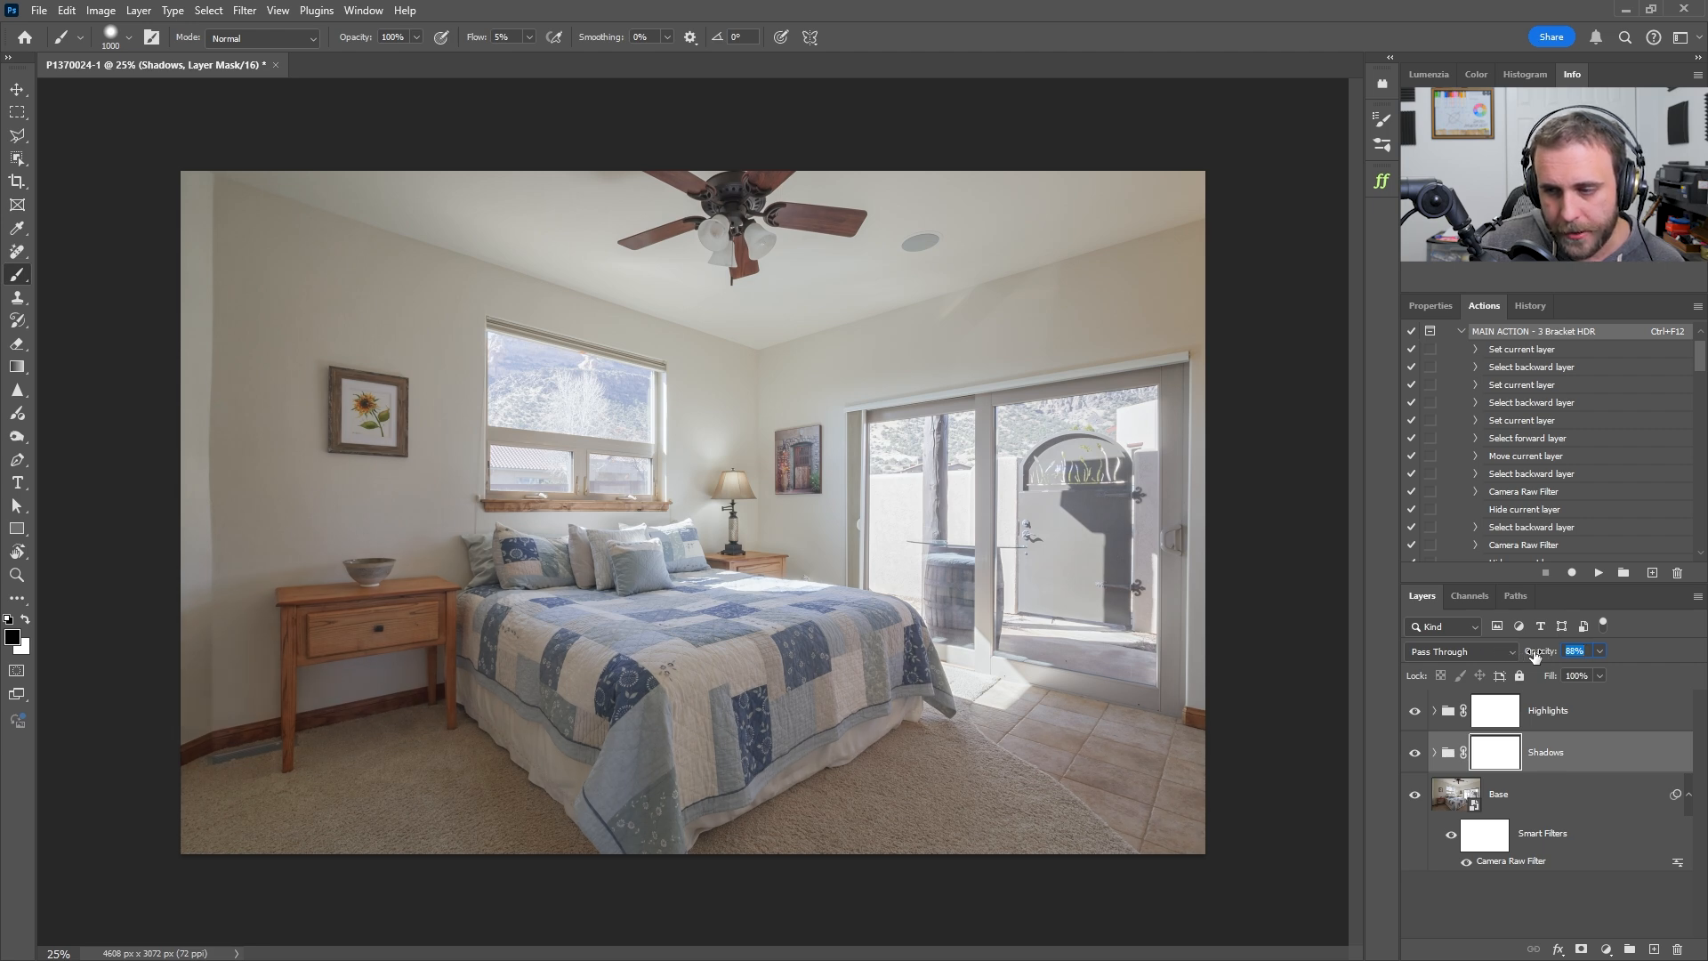
type("80")
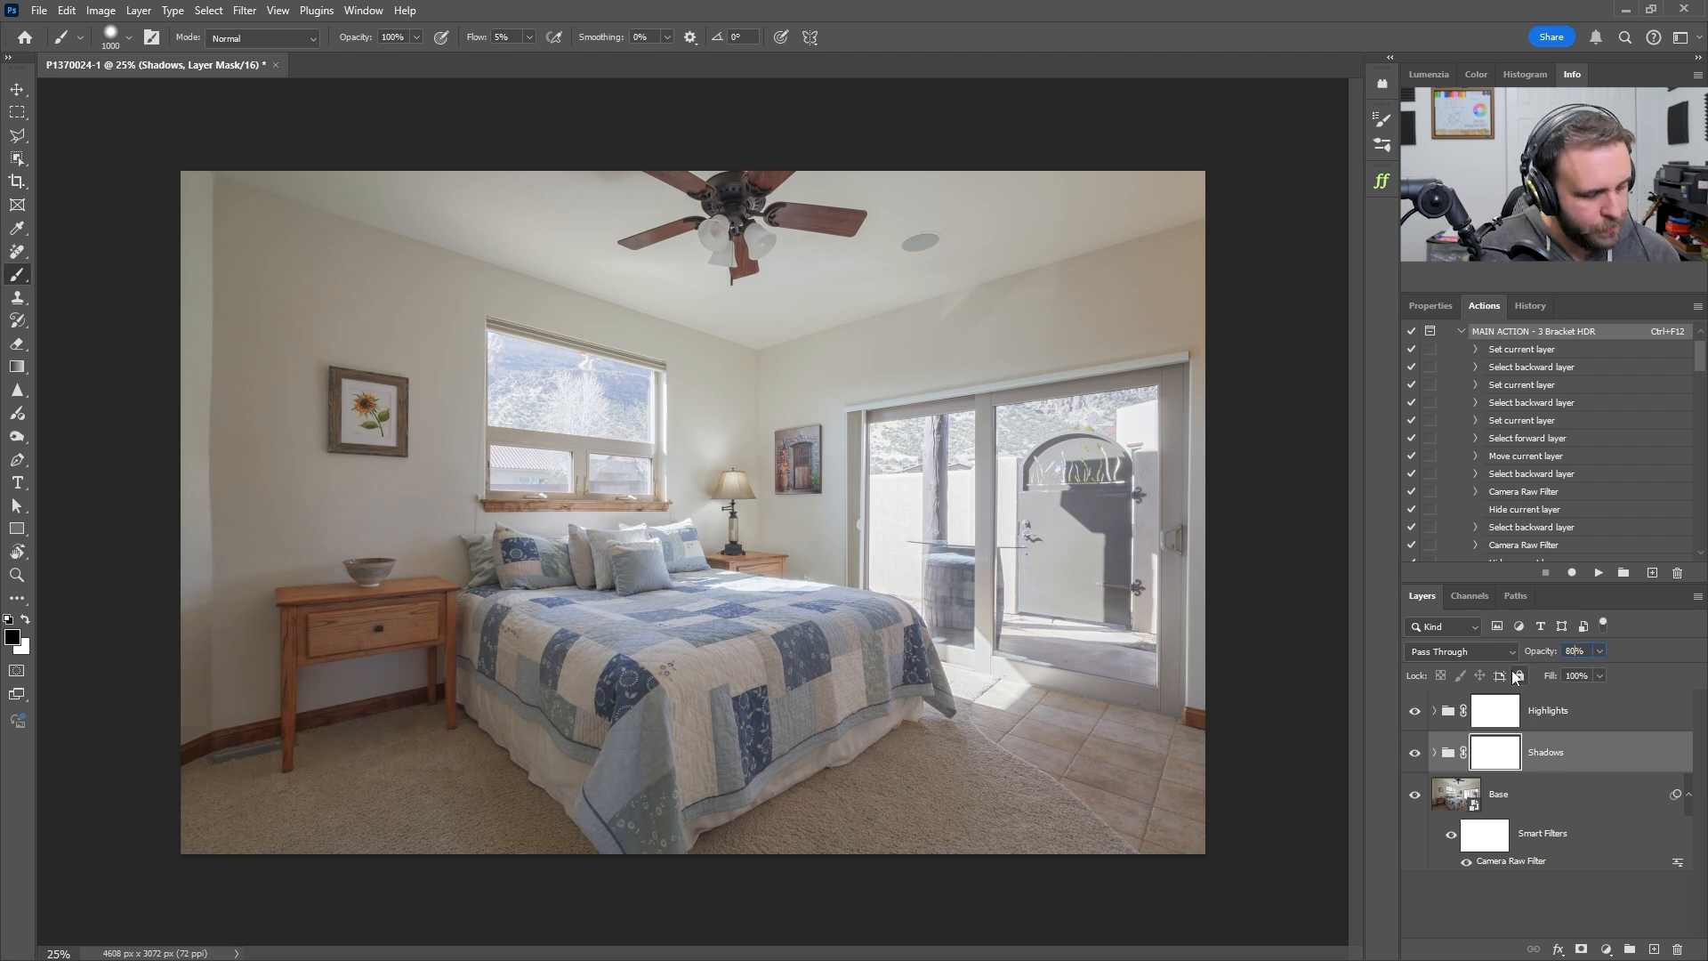
Compare the image with the Highlights group hidden and shown
left_click(1415, 712)
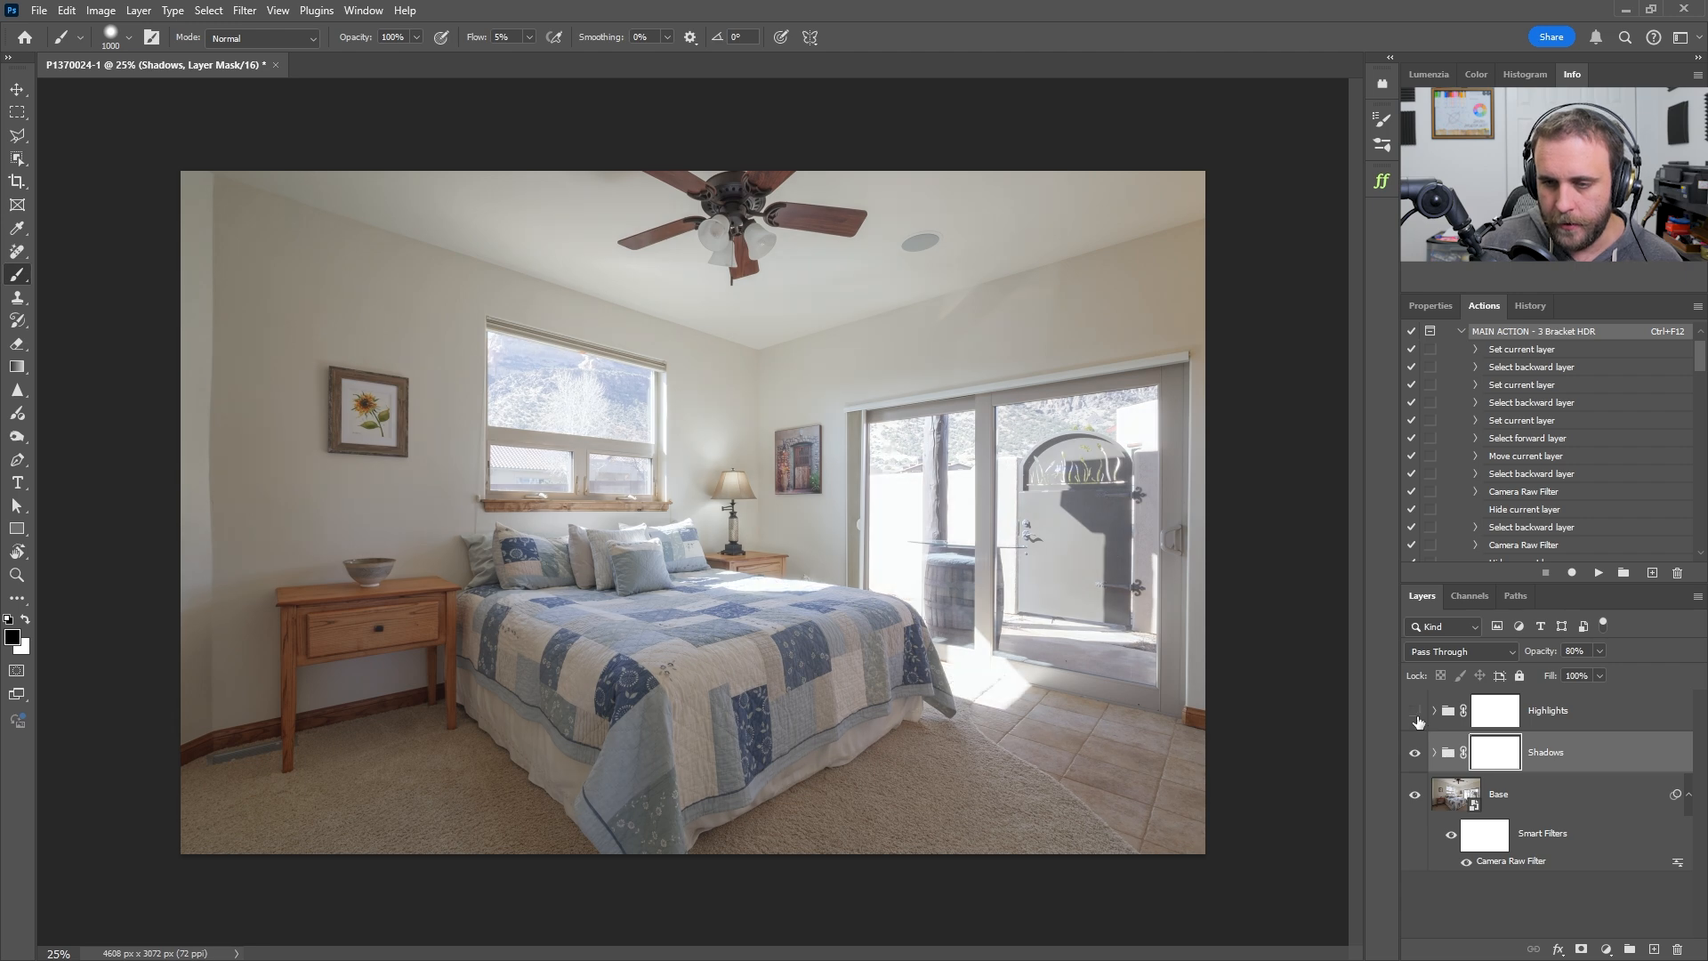
left_click(1415, 713)
left_click(1415, 712)
left_click(1415, 712)
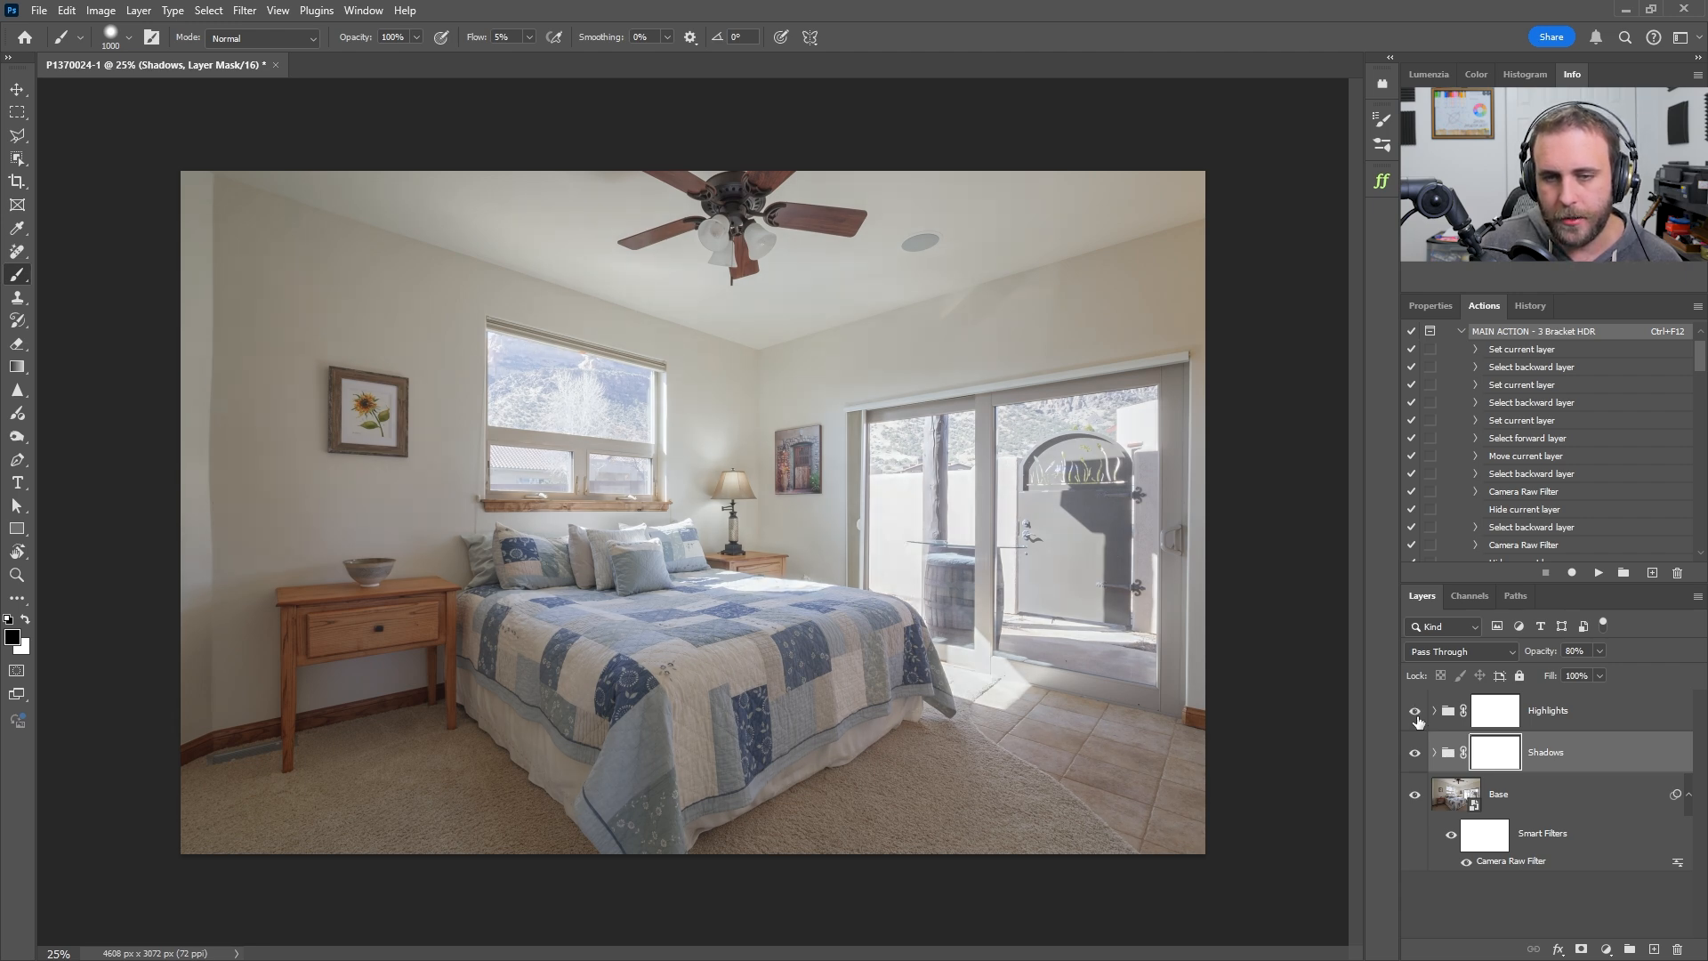
Flatten the blended layers into a single background and choose the Pre-Bump (3 Bracket HDR) preset in the Camera Raw Filter
left_click(1566, 725)
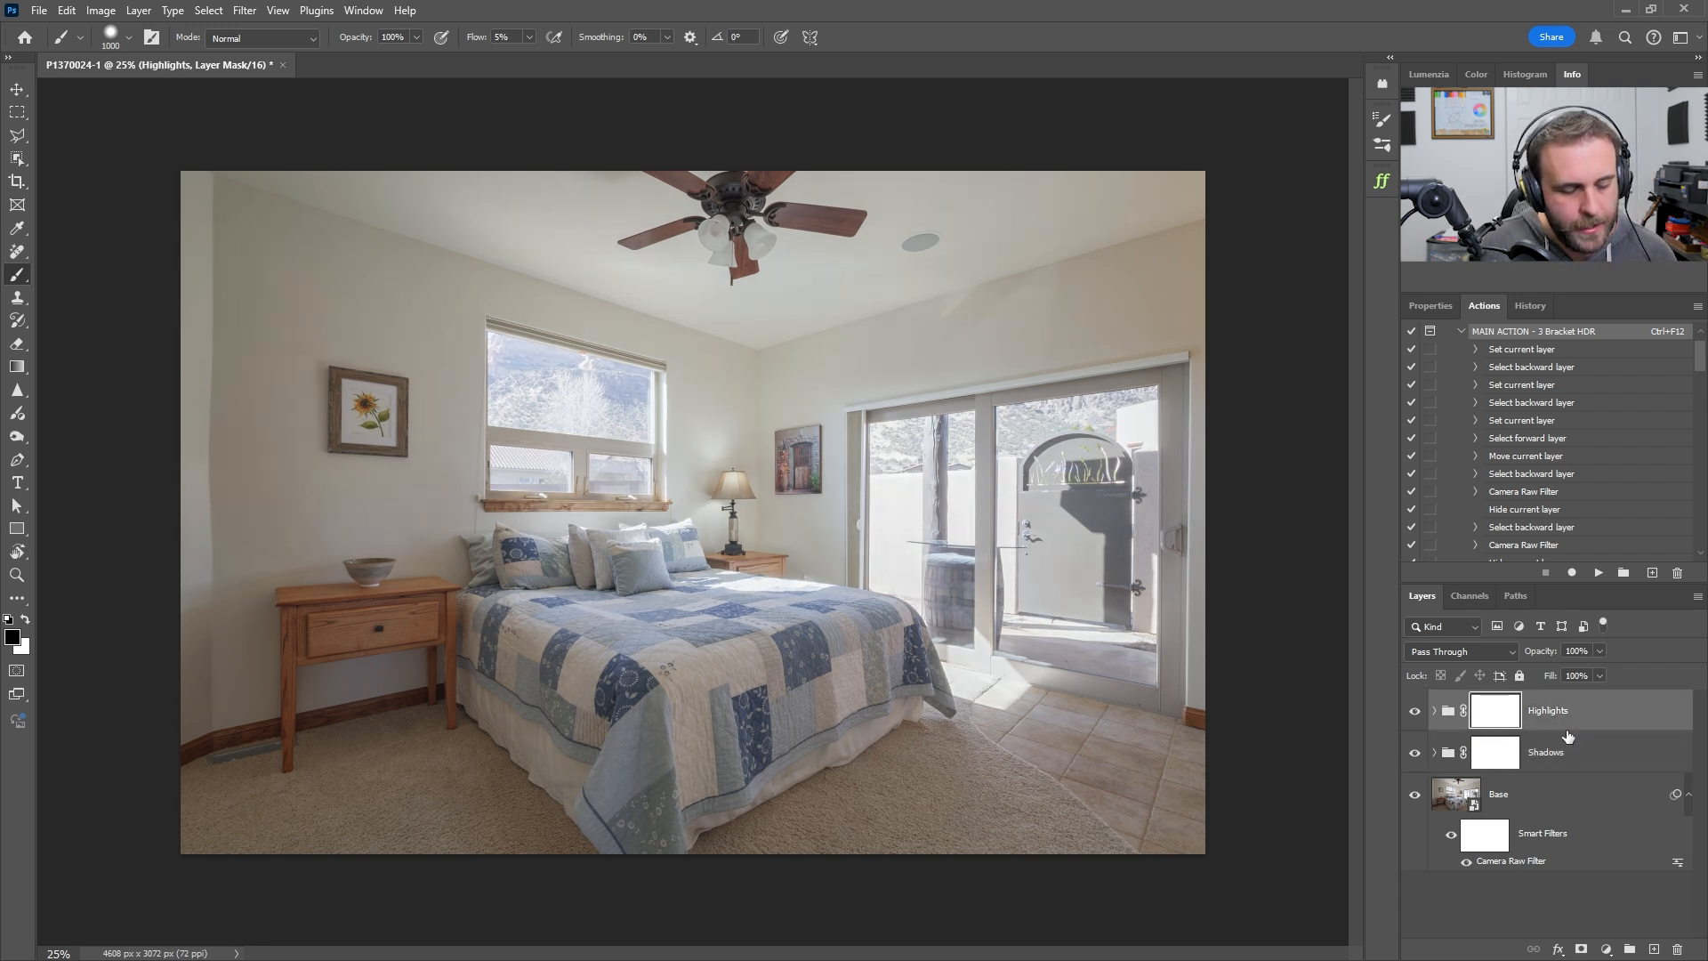
key("F12")
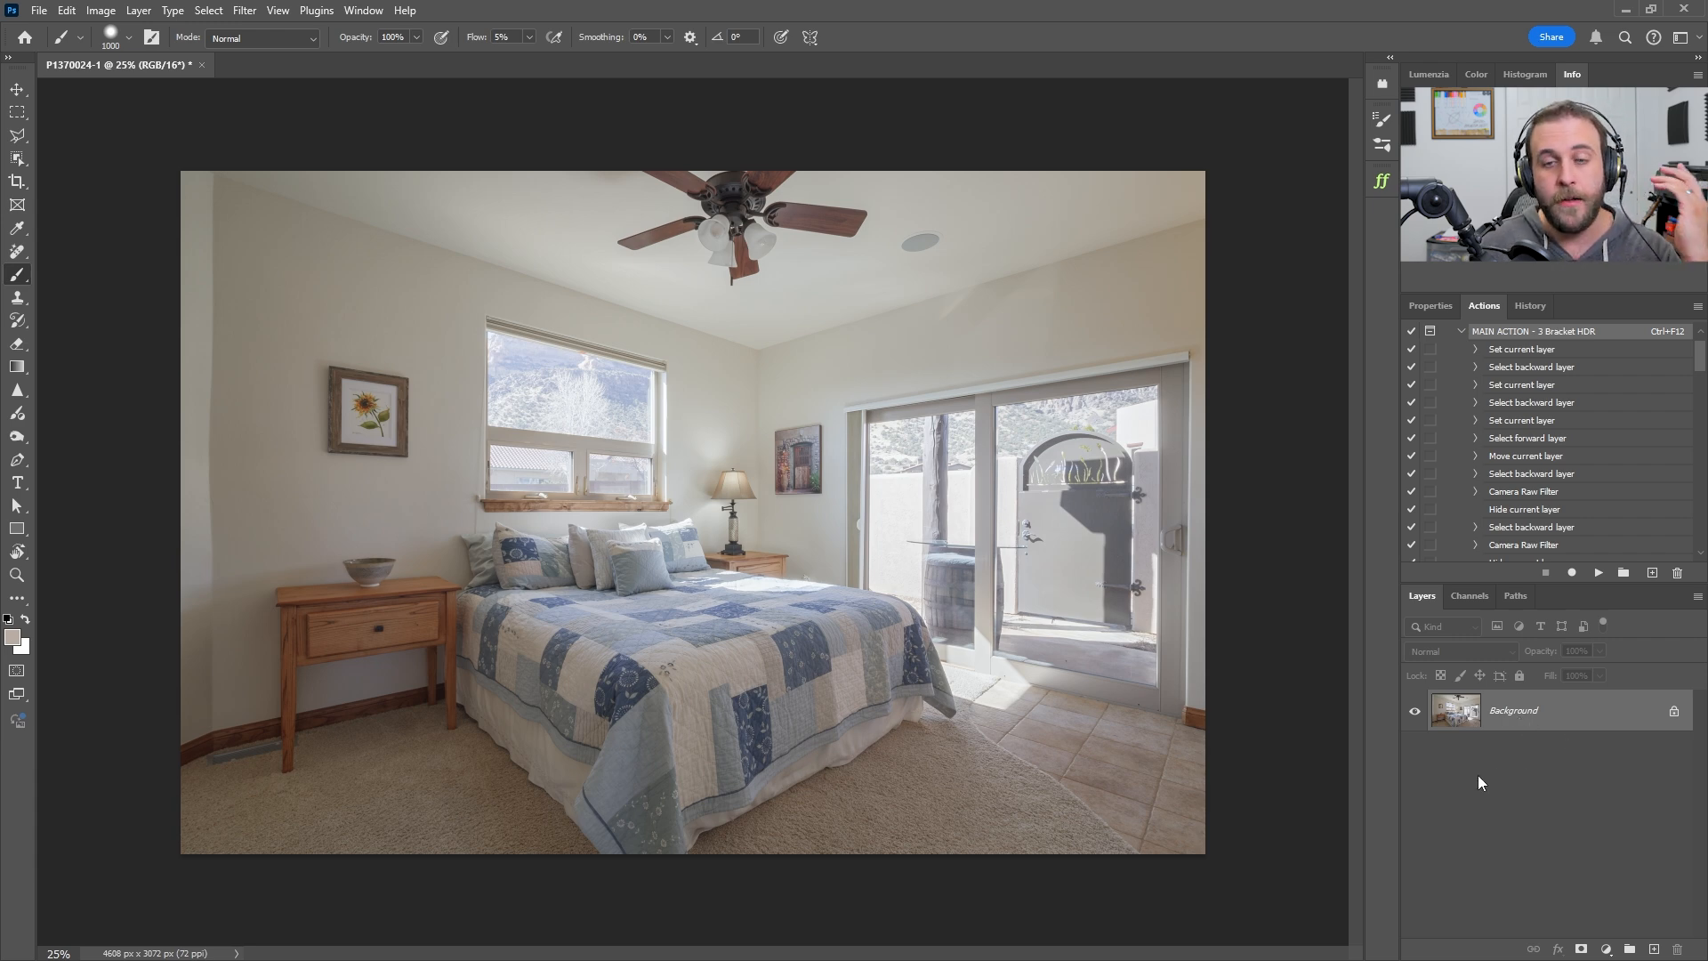
key("ctrl+shift+a")
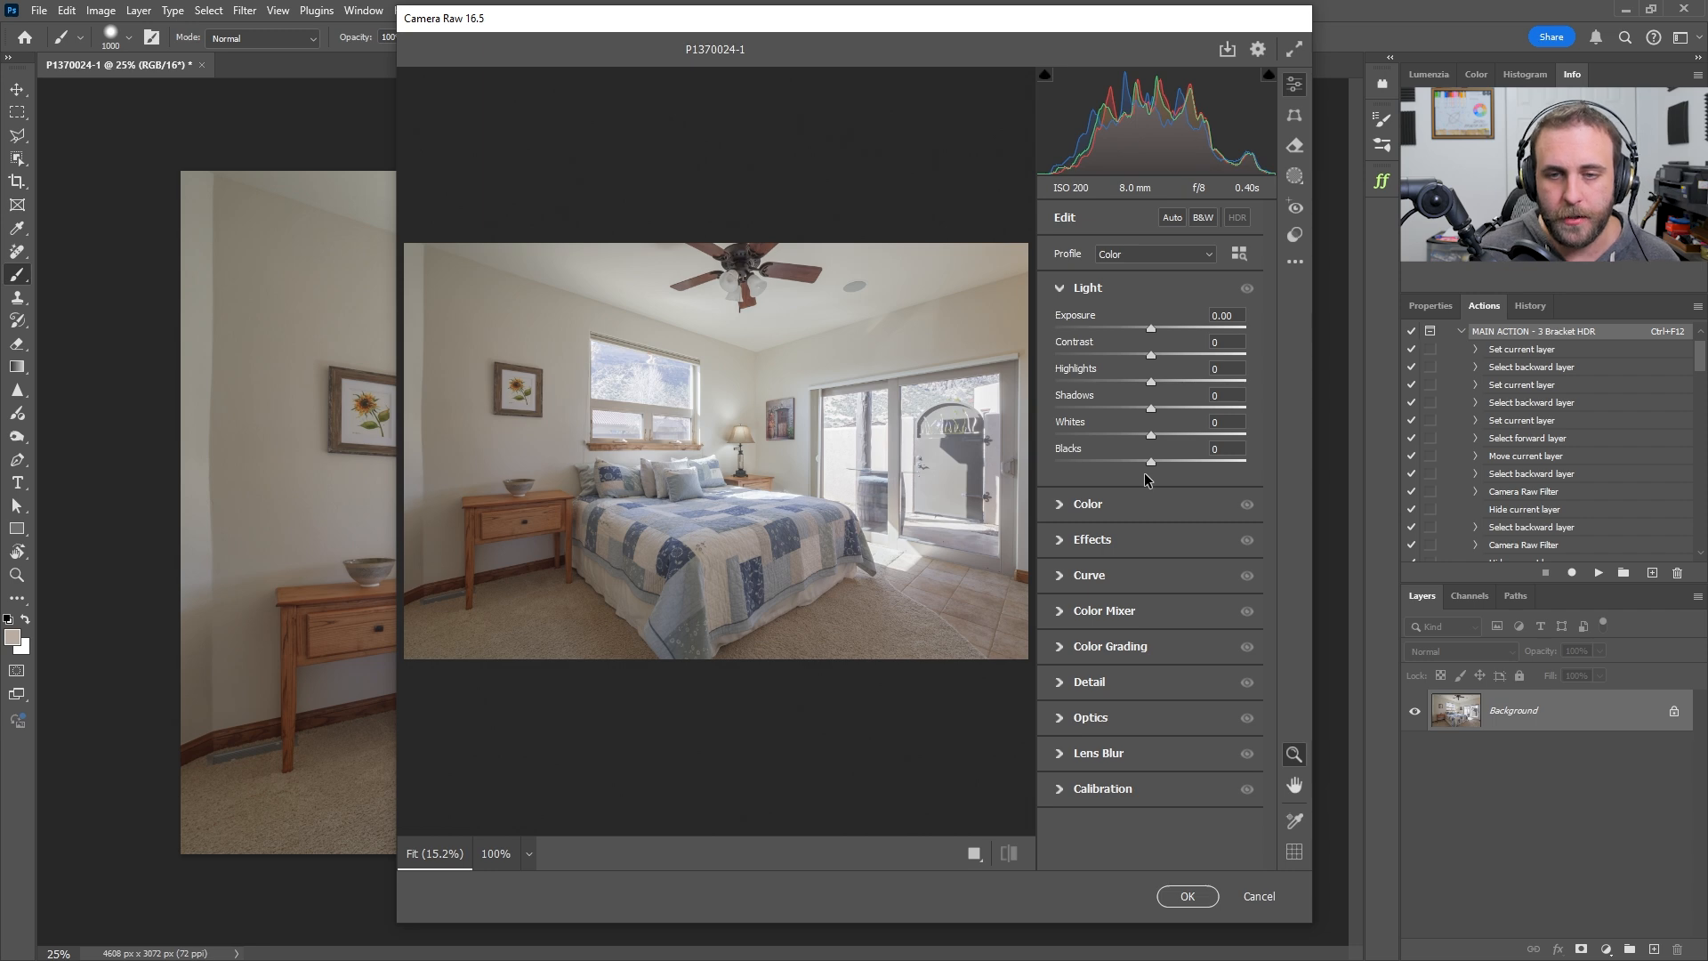
left_click(1295, 237)
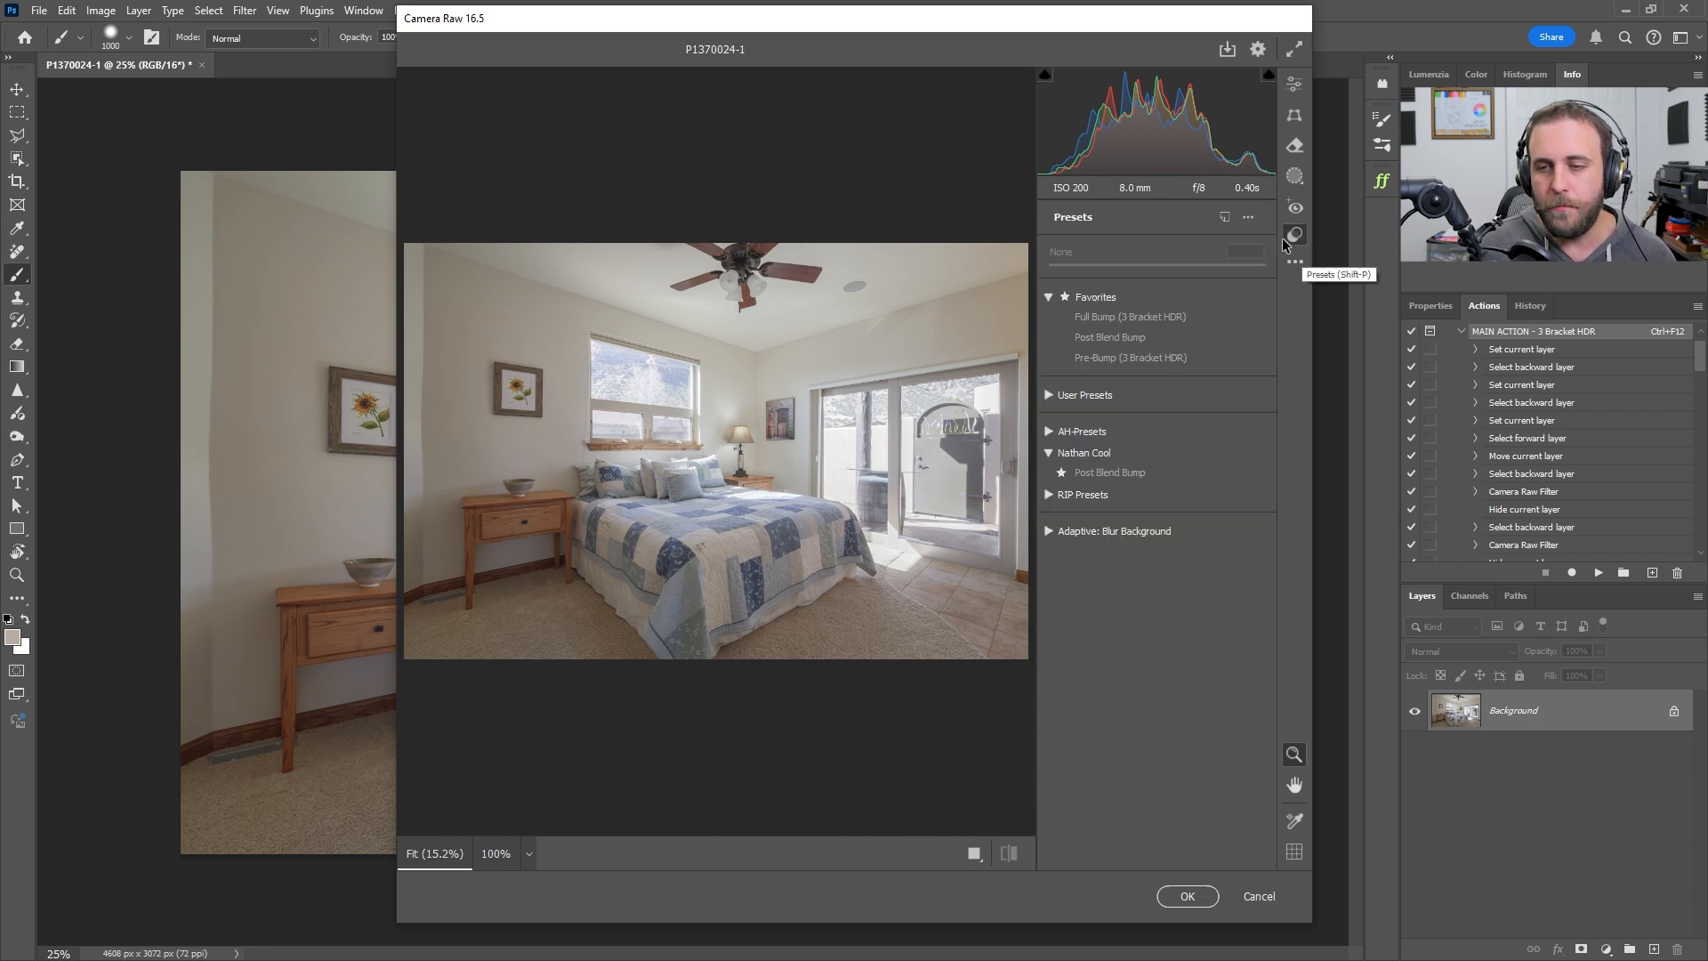
left_click(1139, 361)
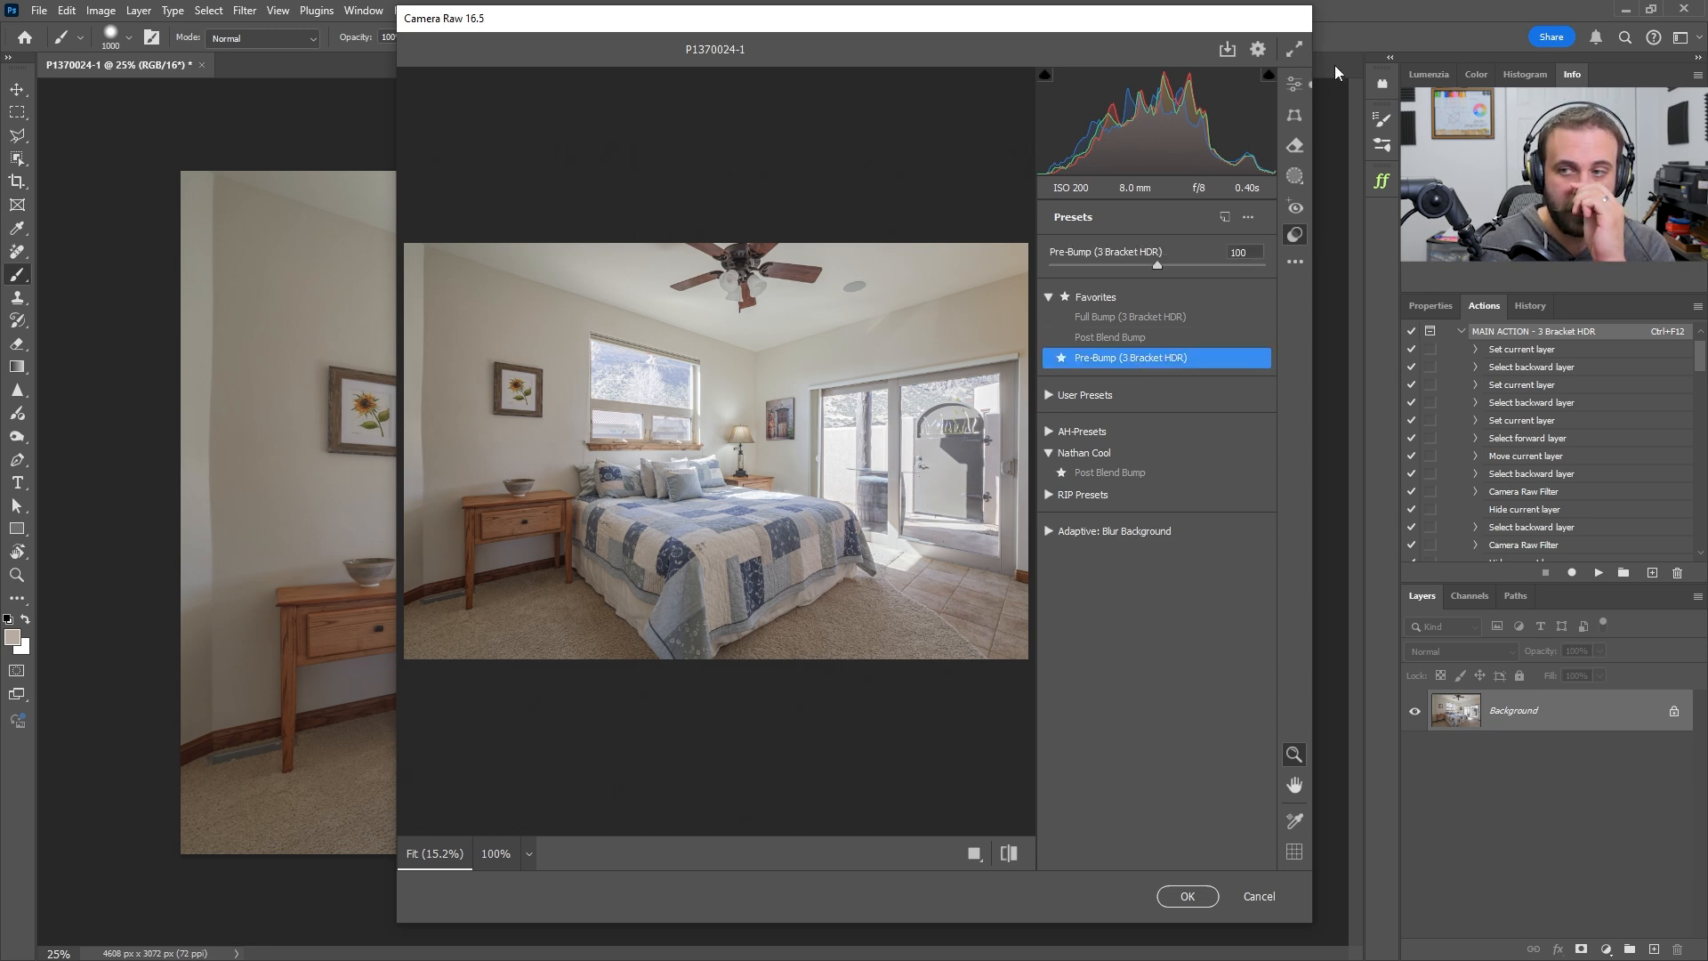
Examine the point curve that the Pre-Bump preset uses among the Camera Raw edit settings
left_click(1295, 82)
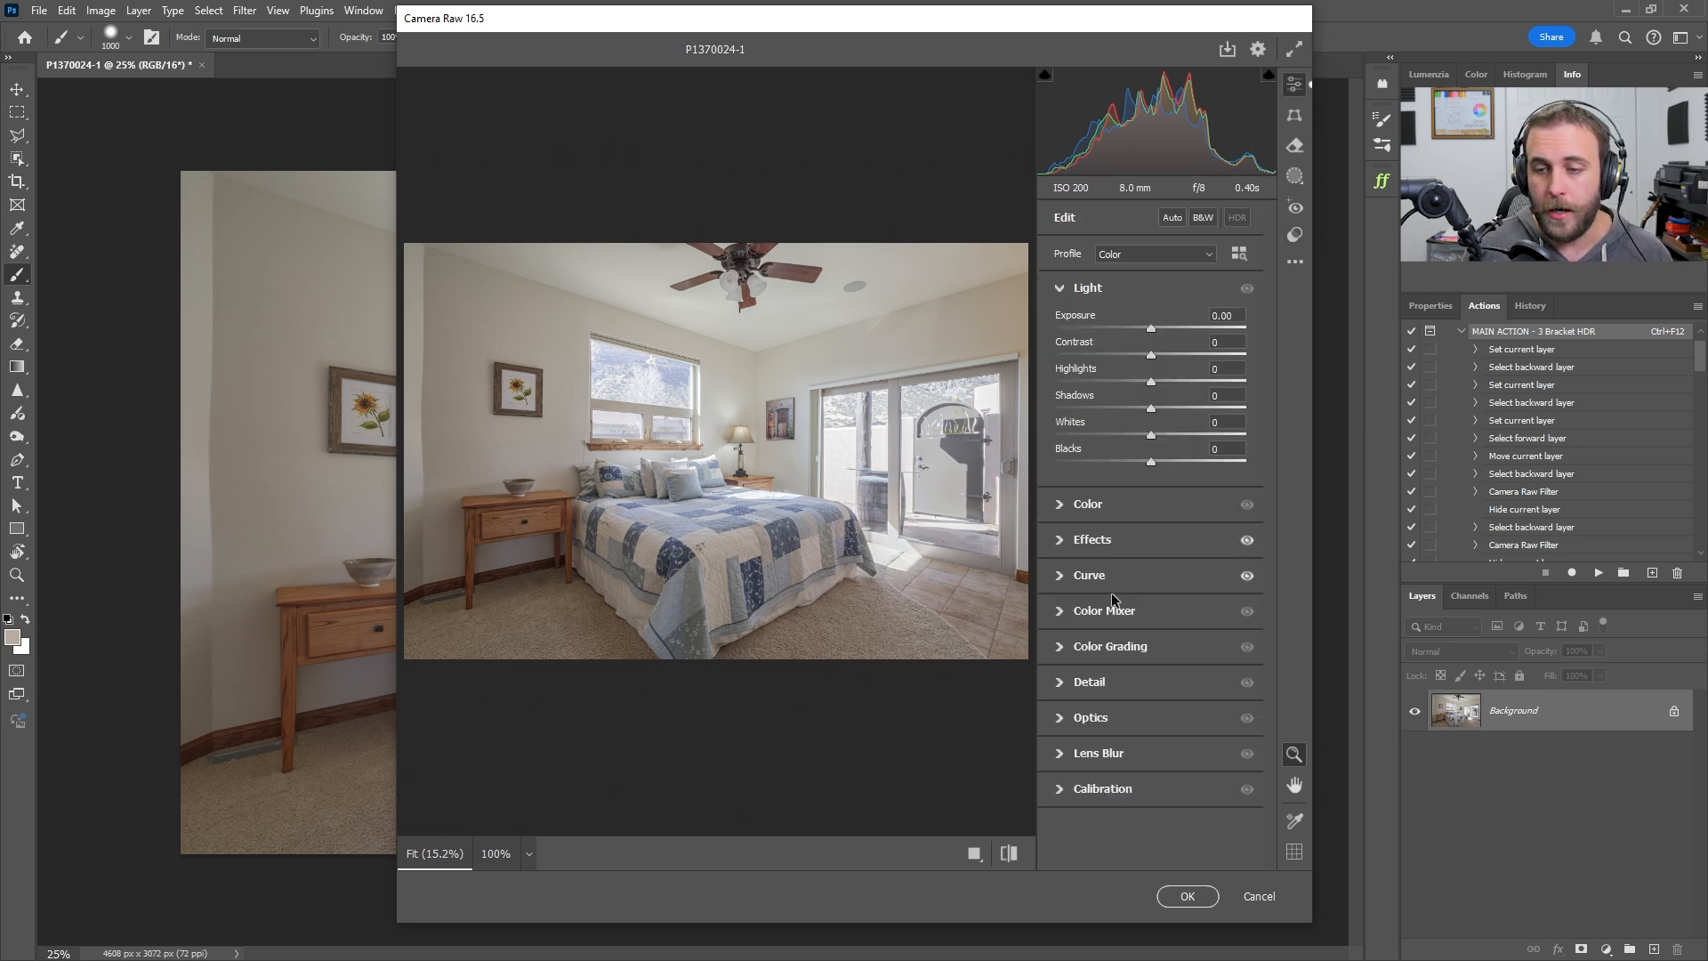
left_click(1135, 578)
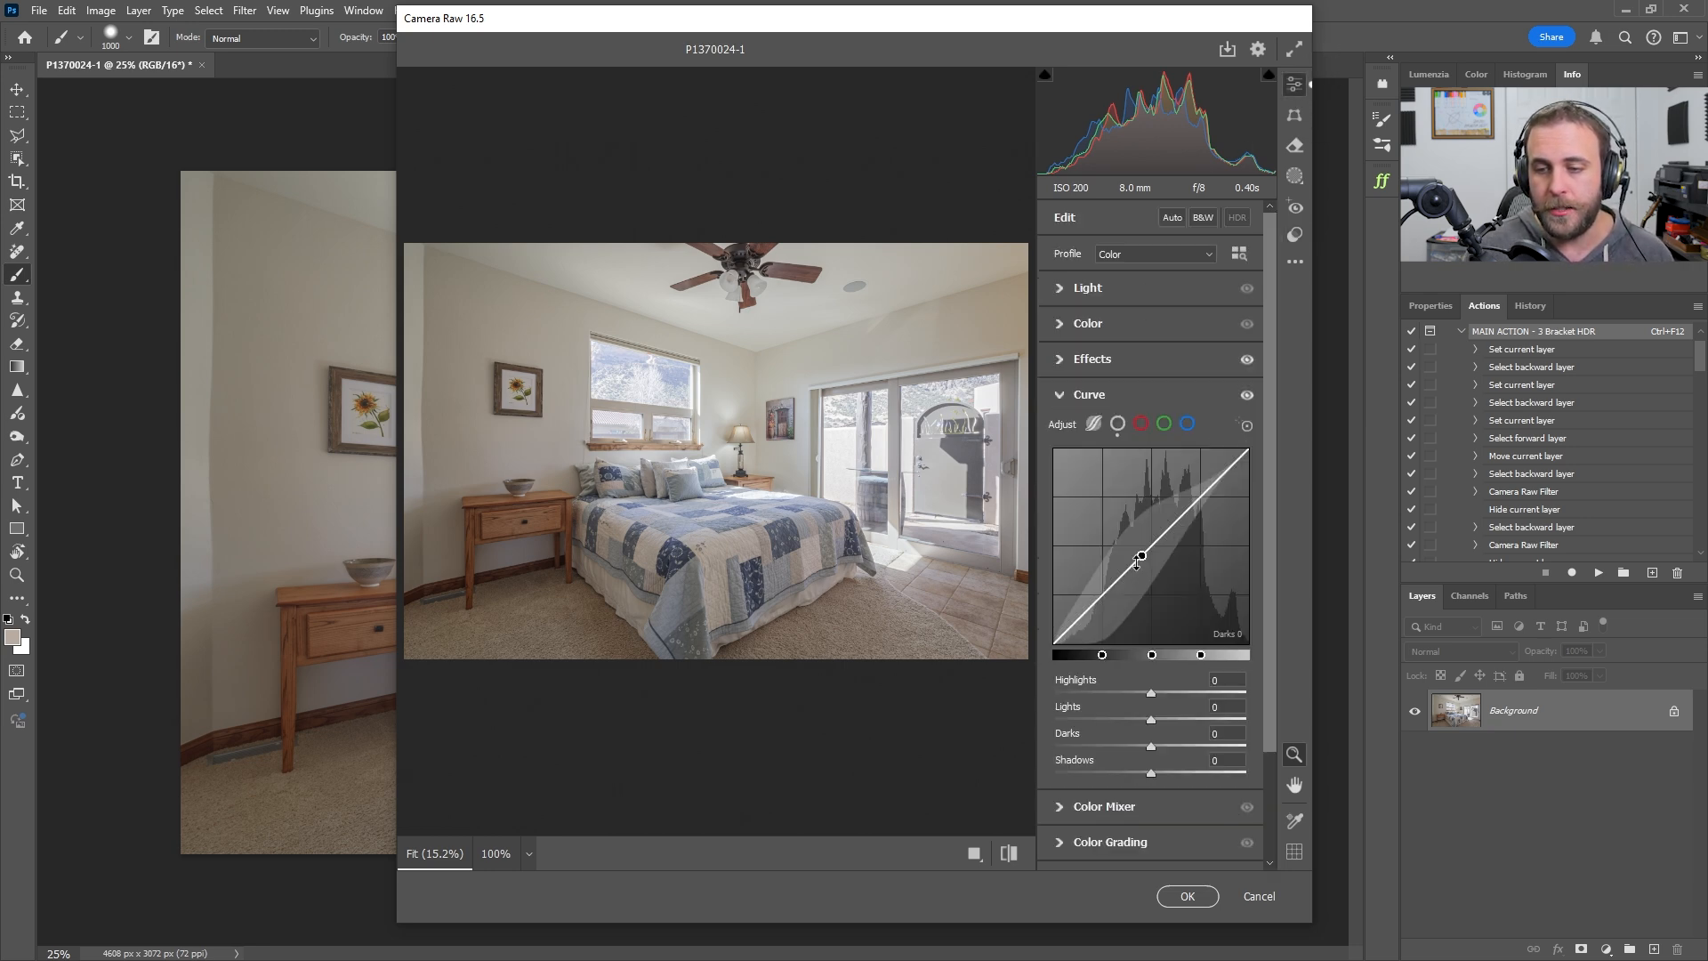
left_click(1118, 423)
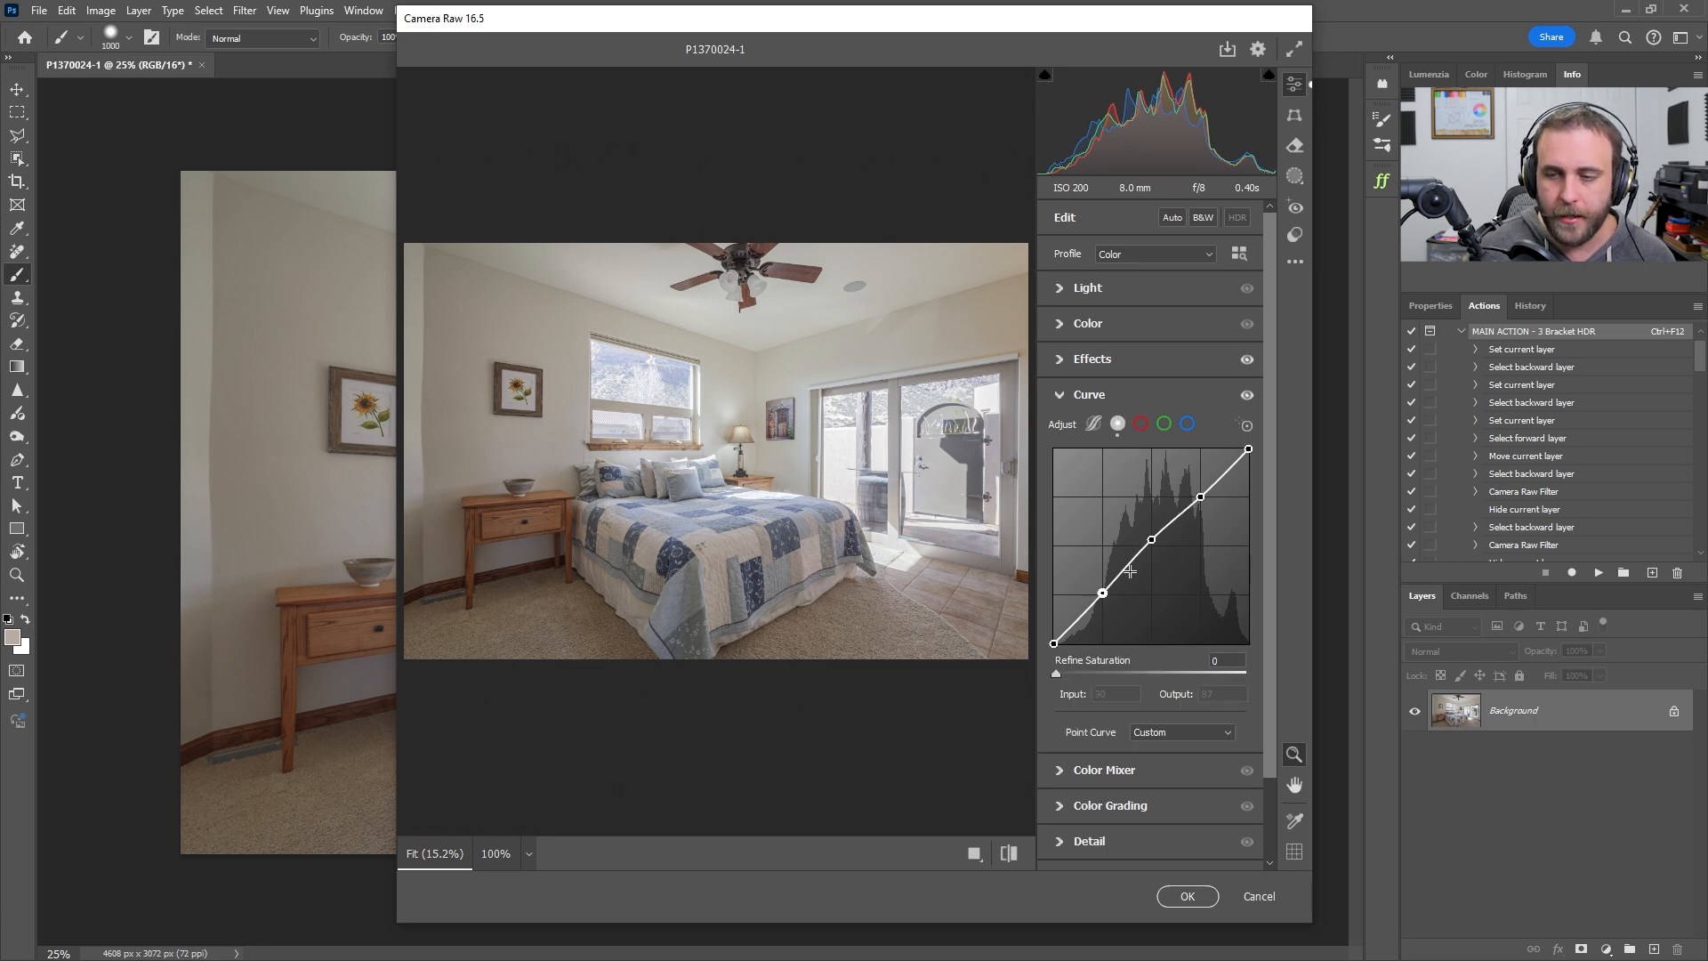
left_click(1114, 396)
Set Texture to +10 and Clarity to +20 in the Camera Raw effects
left_click(1103, 358)
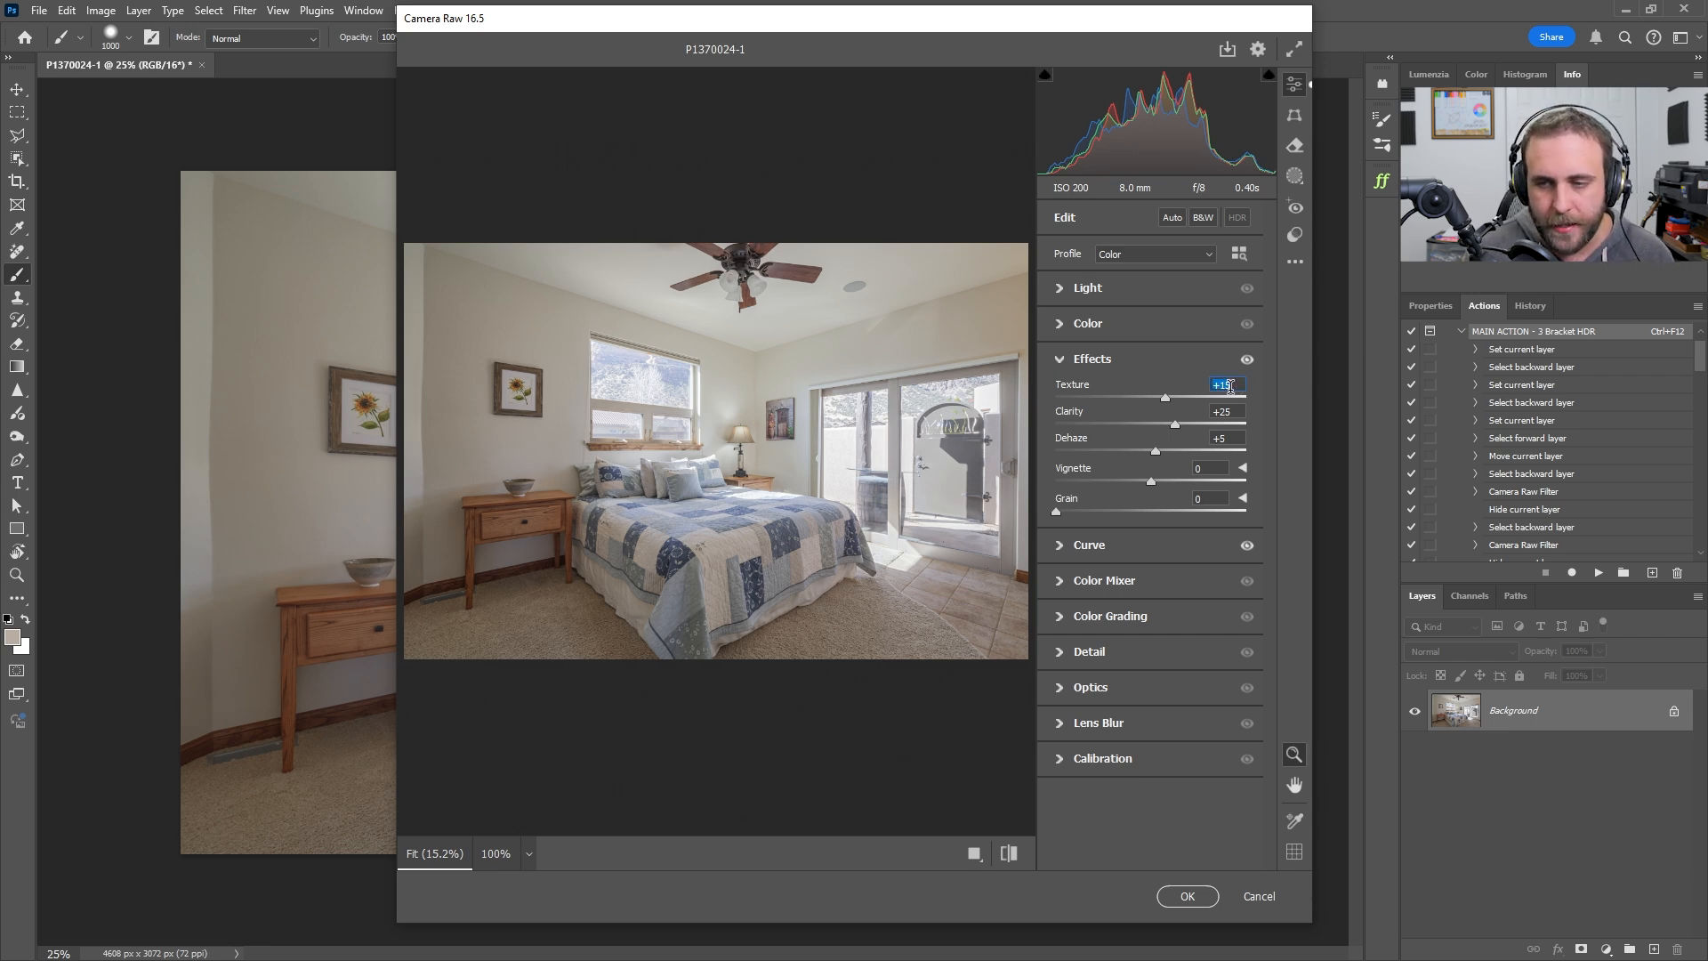
type("10")
key("Tab")
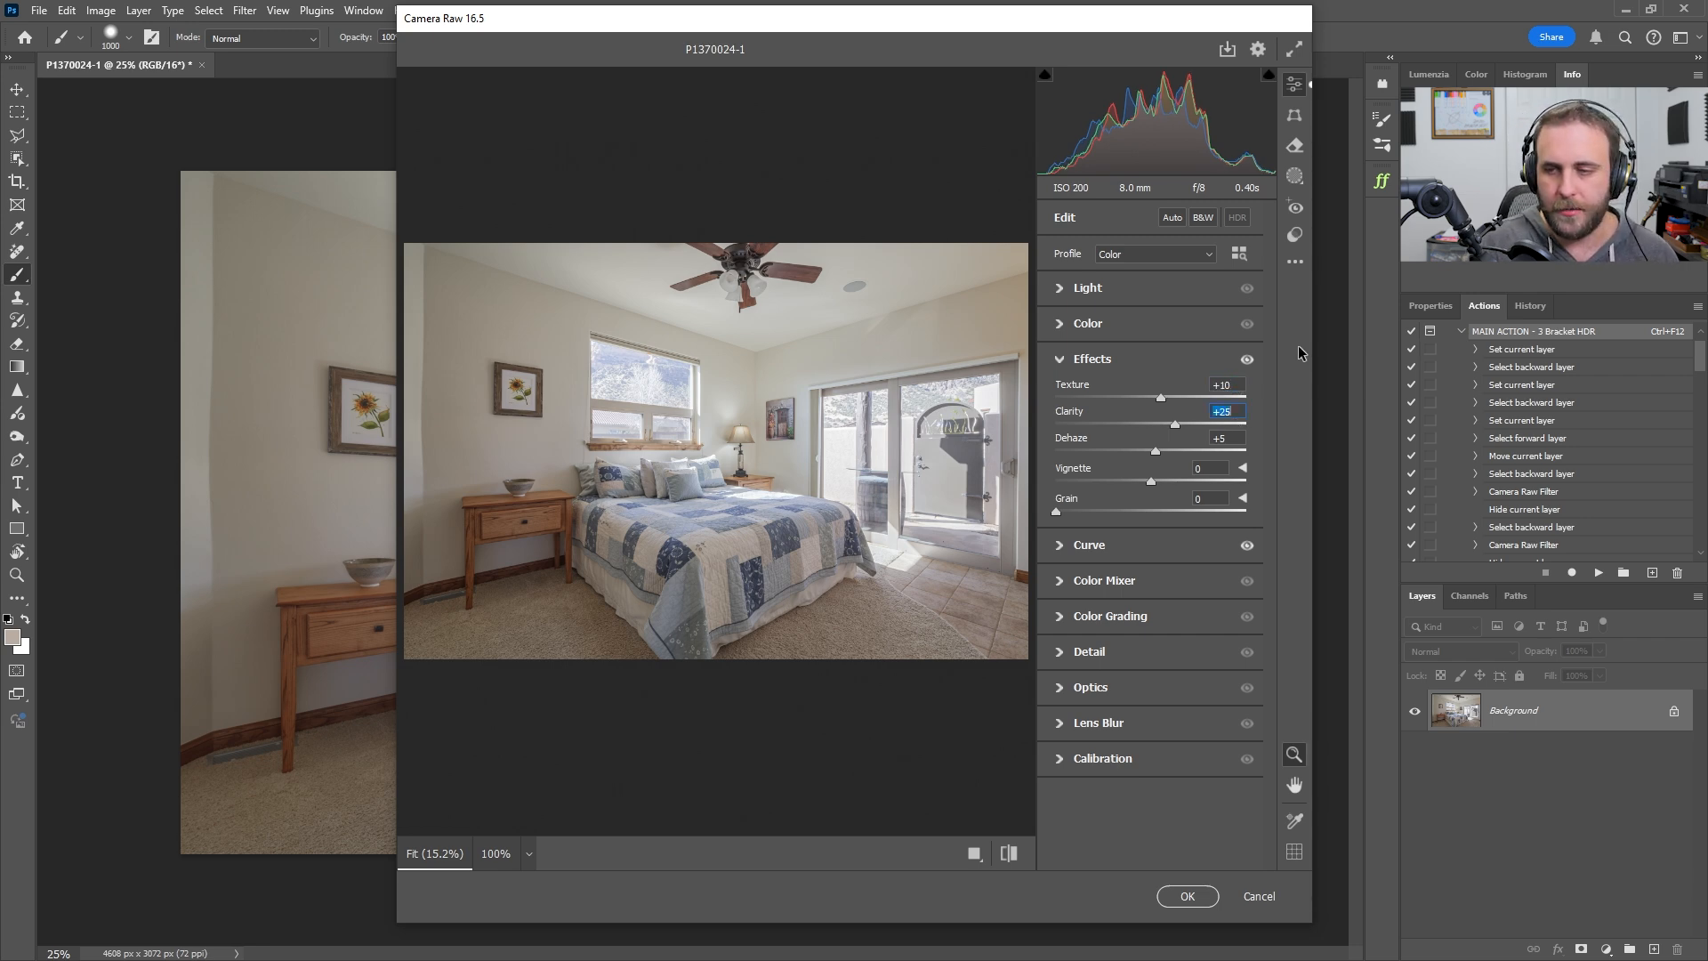
type("20")
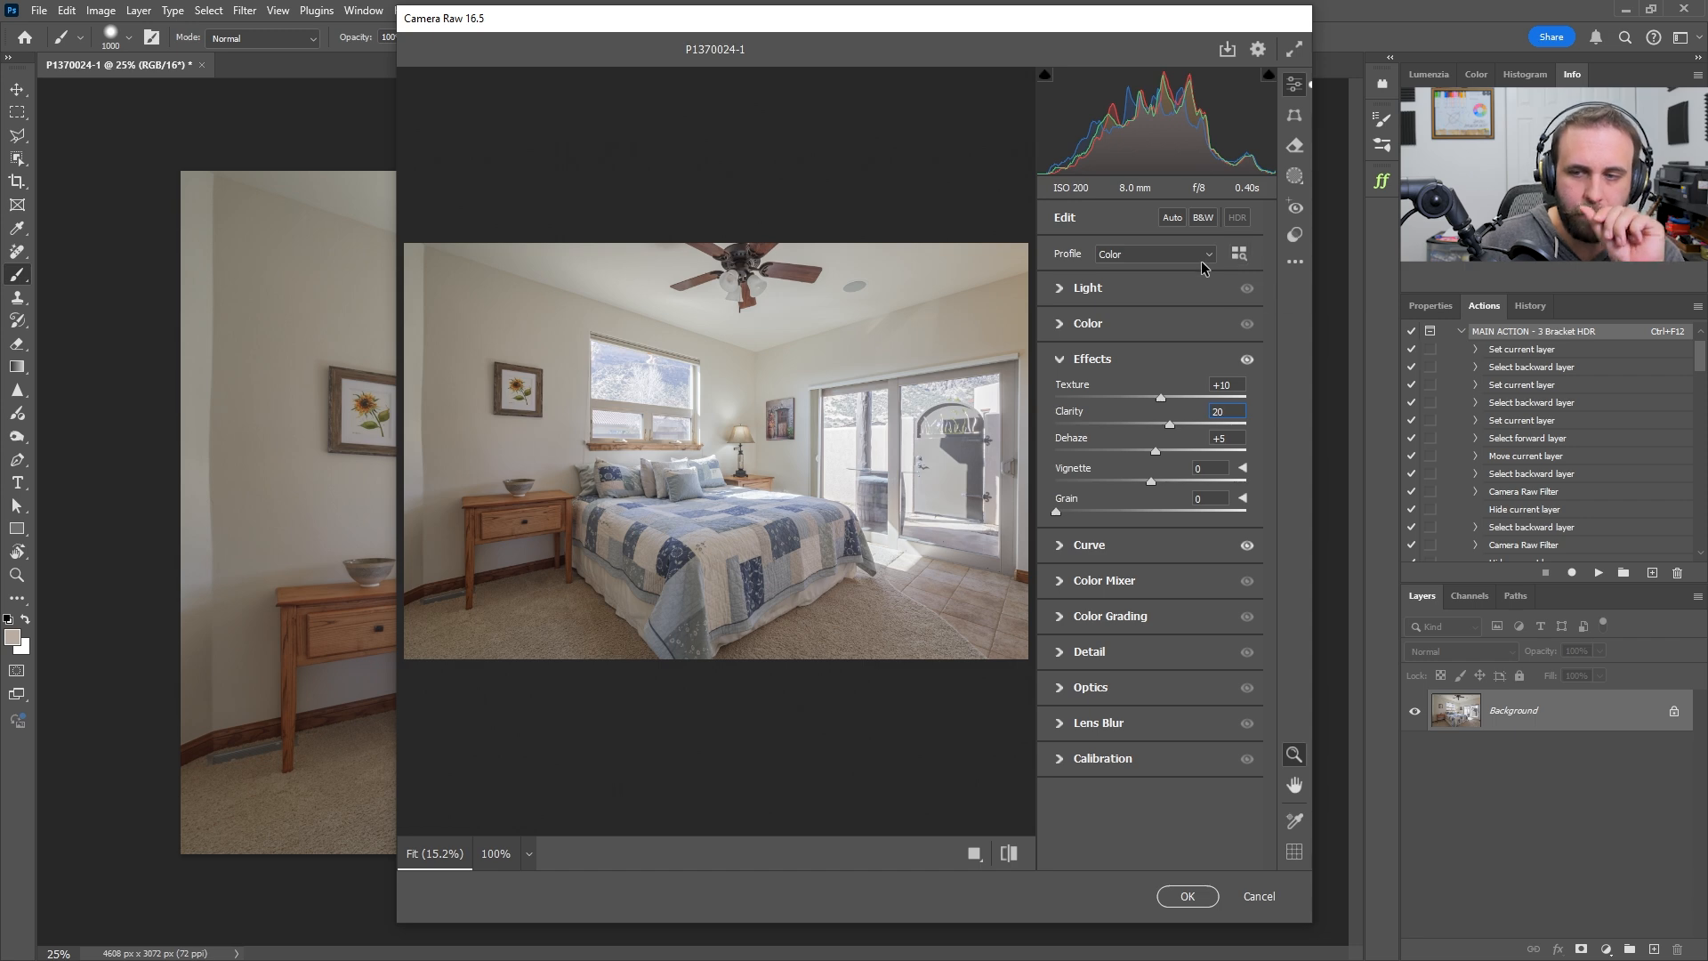
left_click(1136, 361)
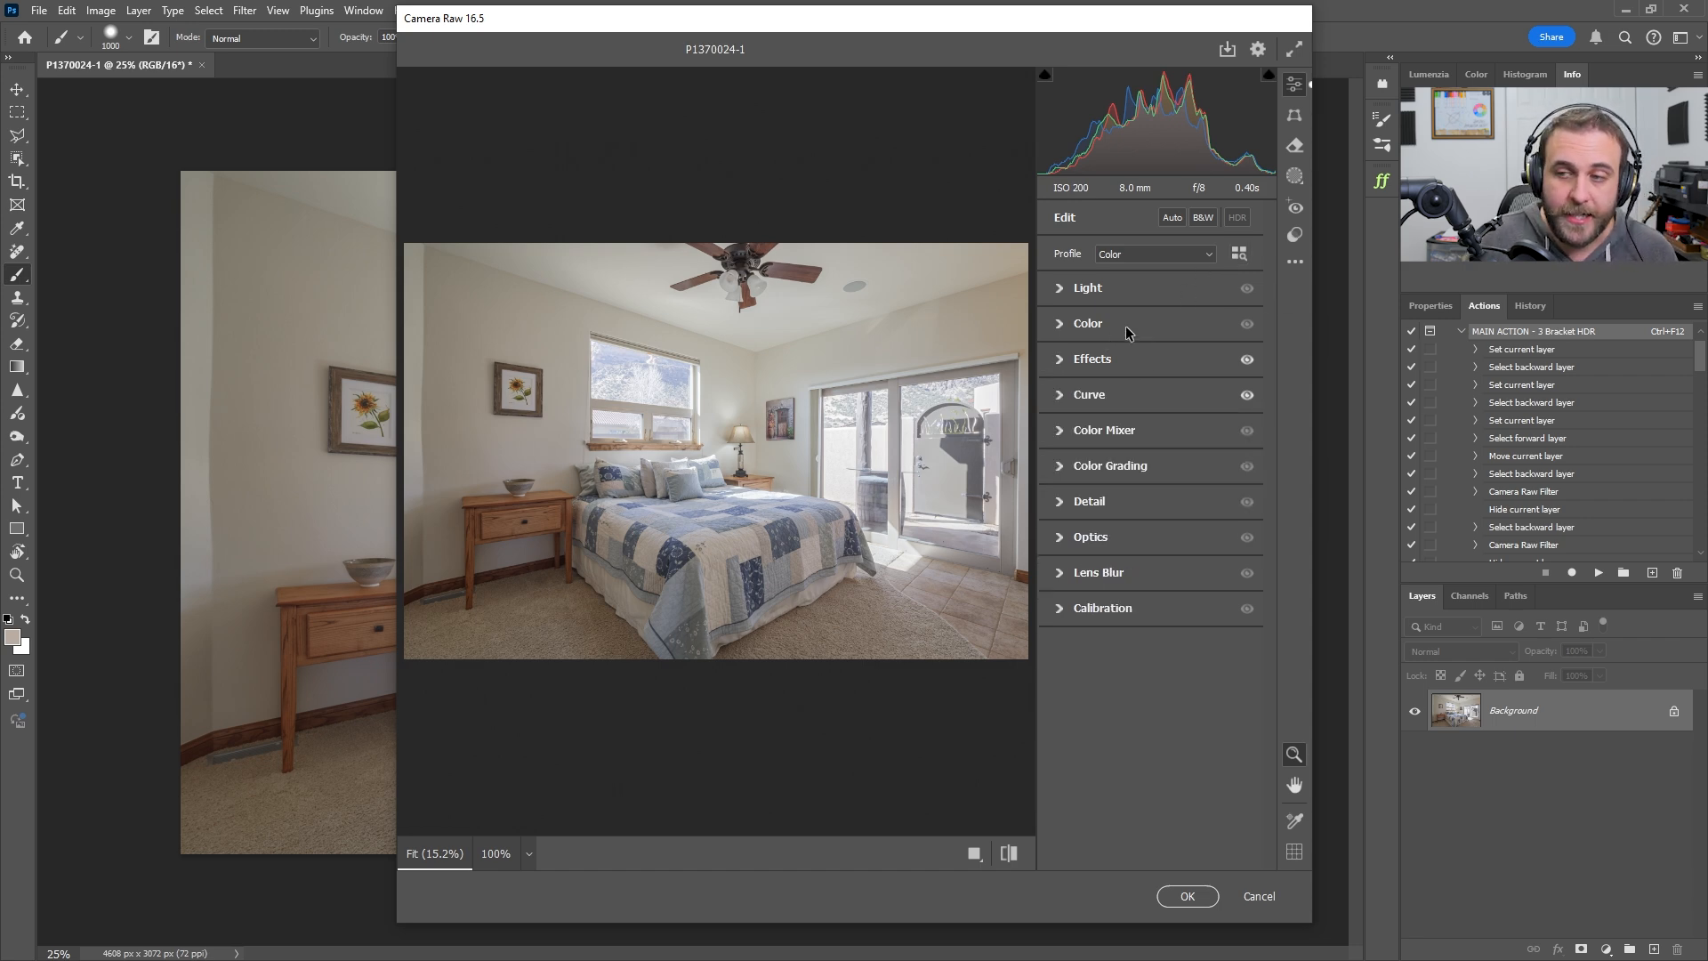
Apply automatic adjustments in Camera Raw and reset Vibrance and Saturation to 0
left_click(1127, 337)
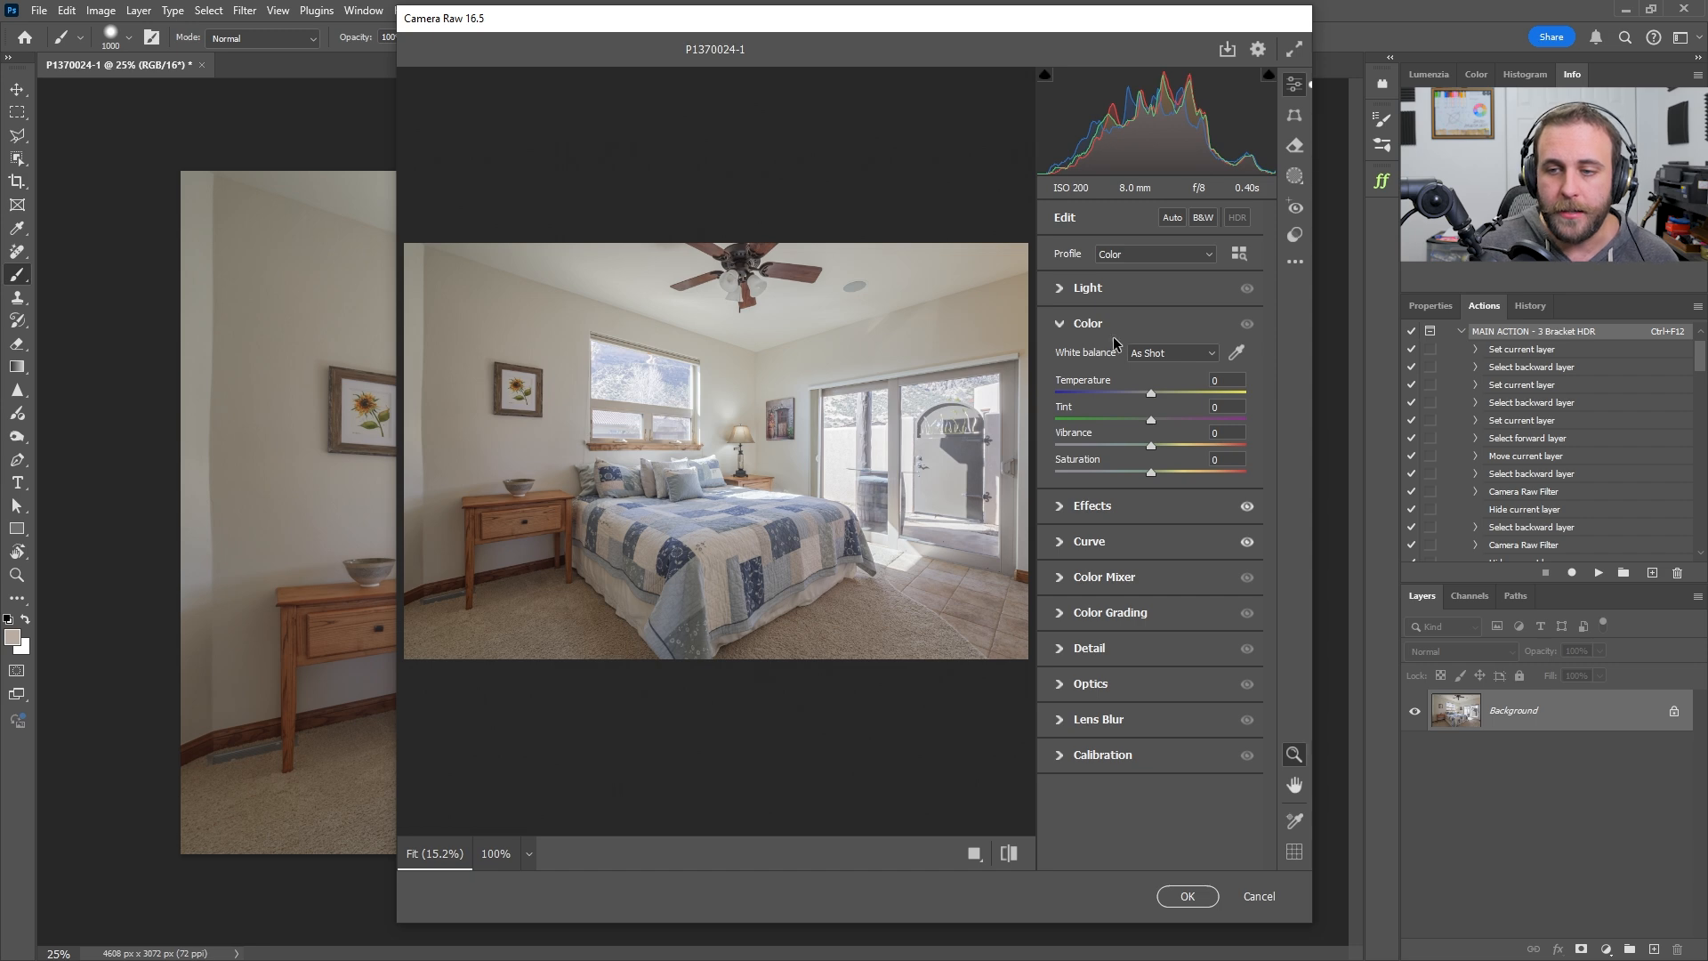
left_click(1172, 217)
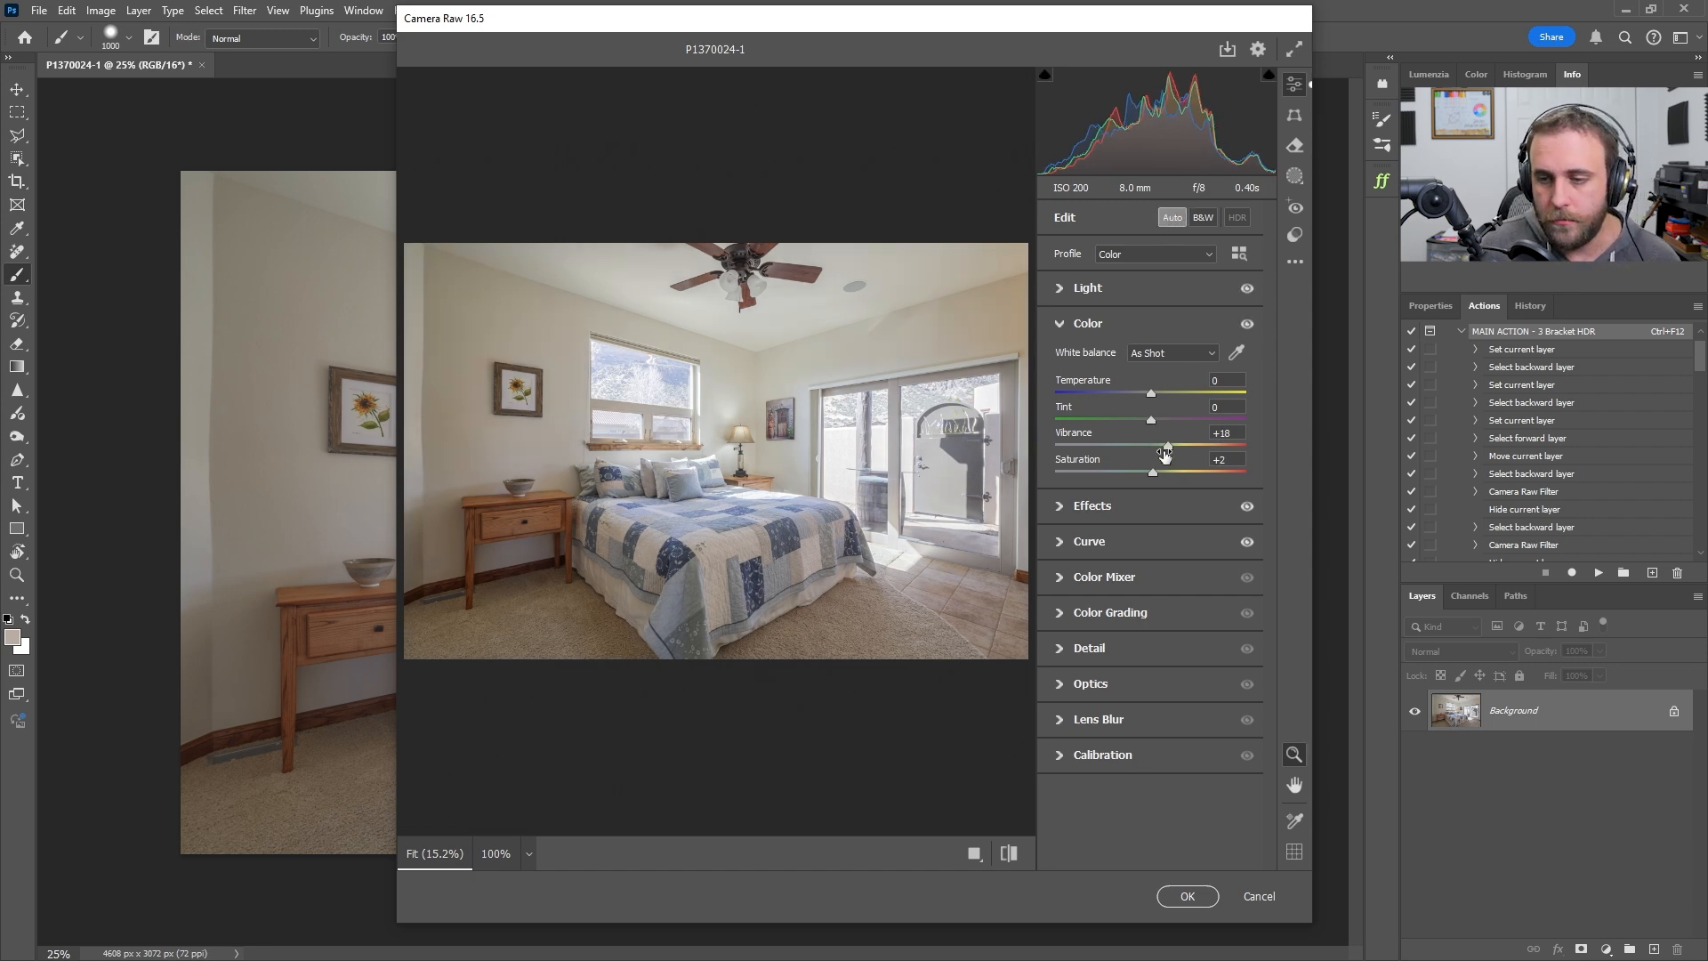
double_click(1168, 447)
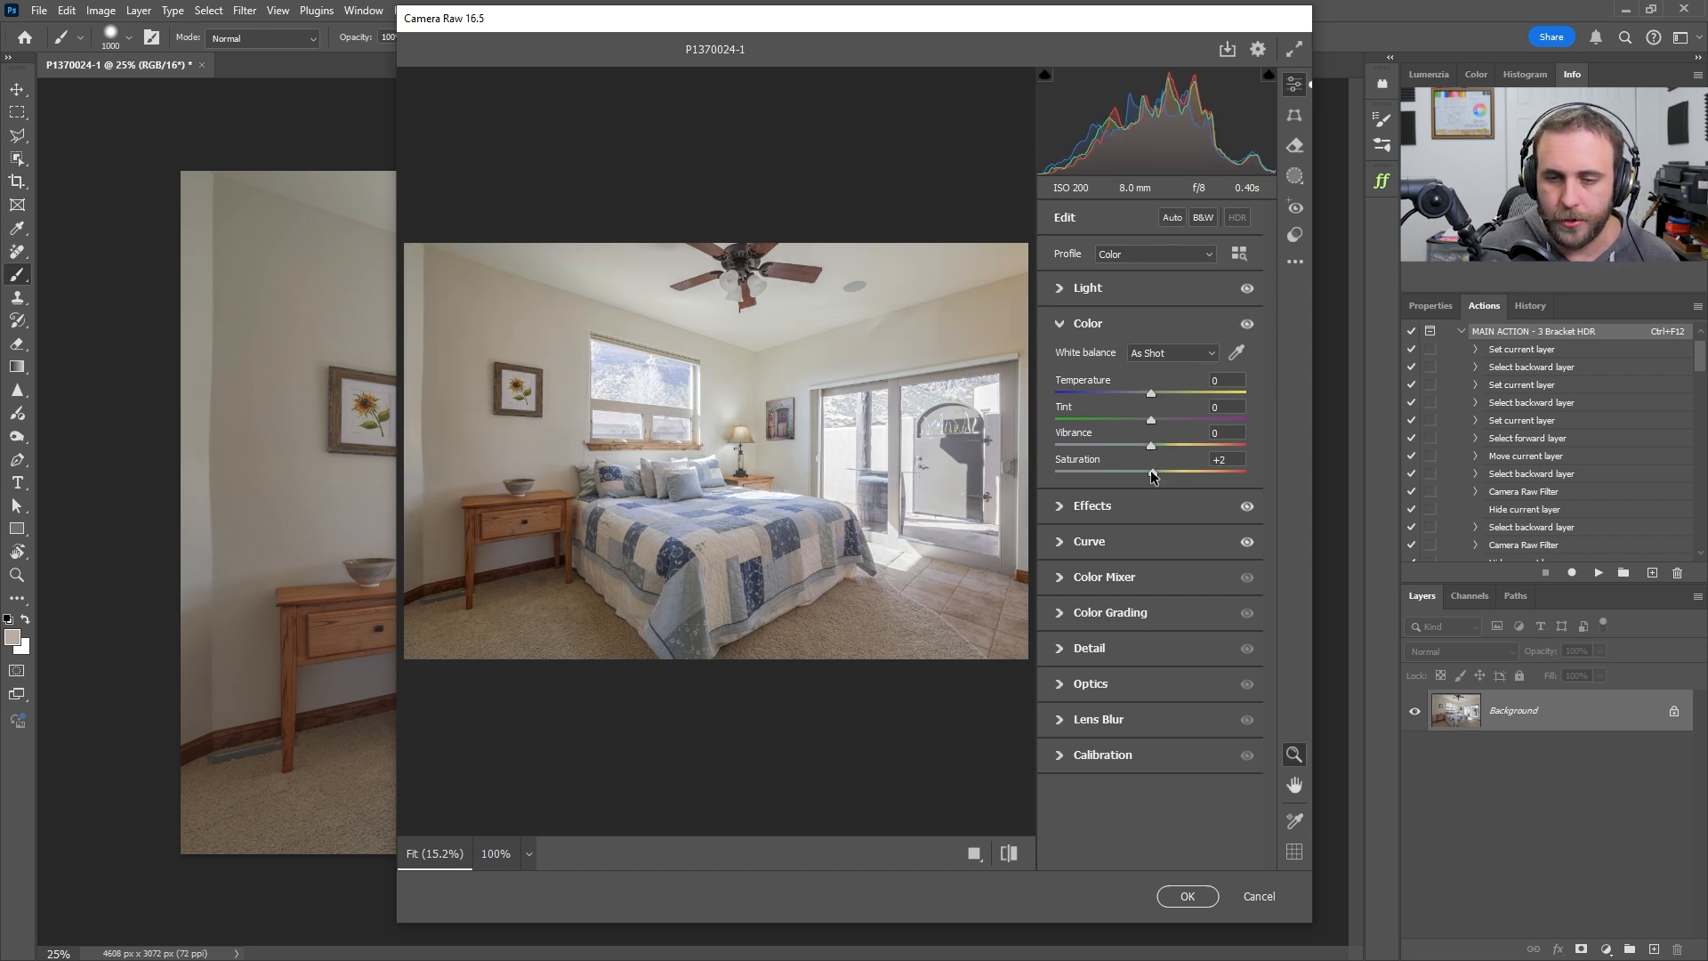
left_click(1159, 287)
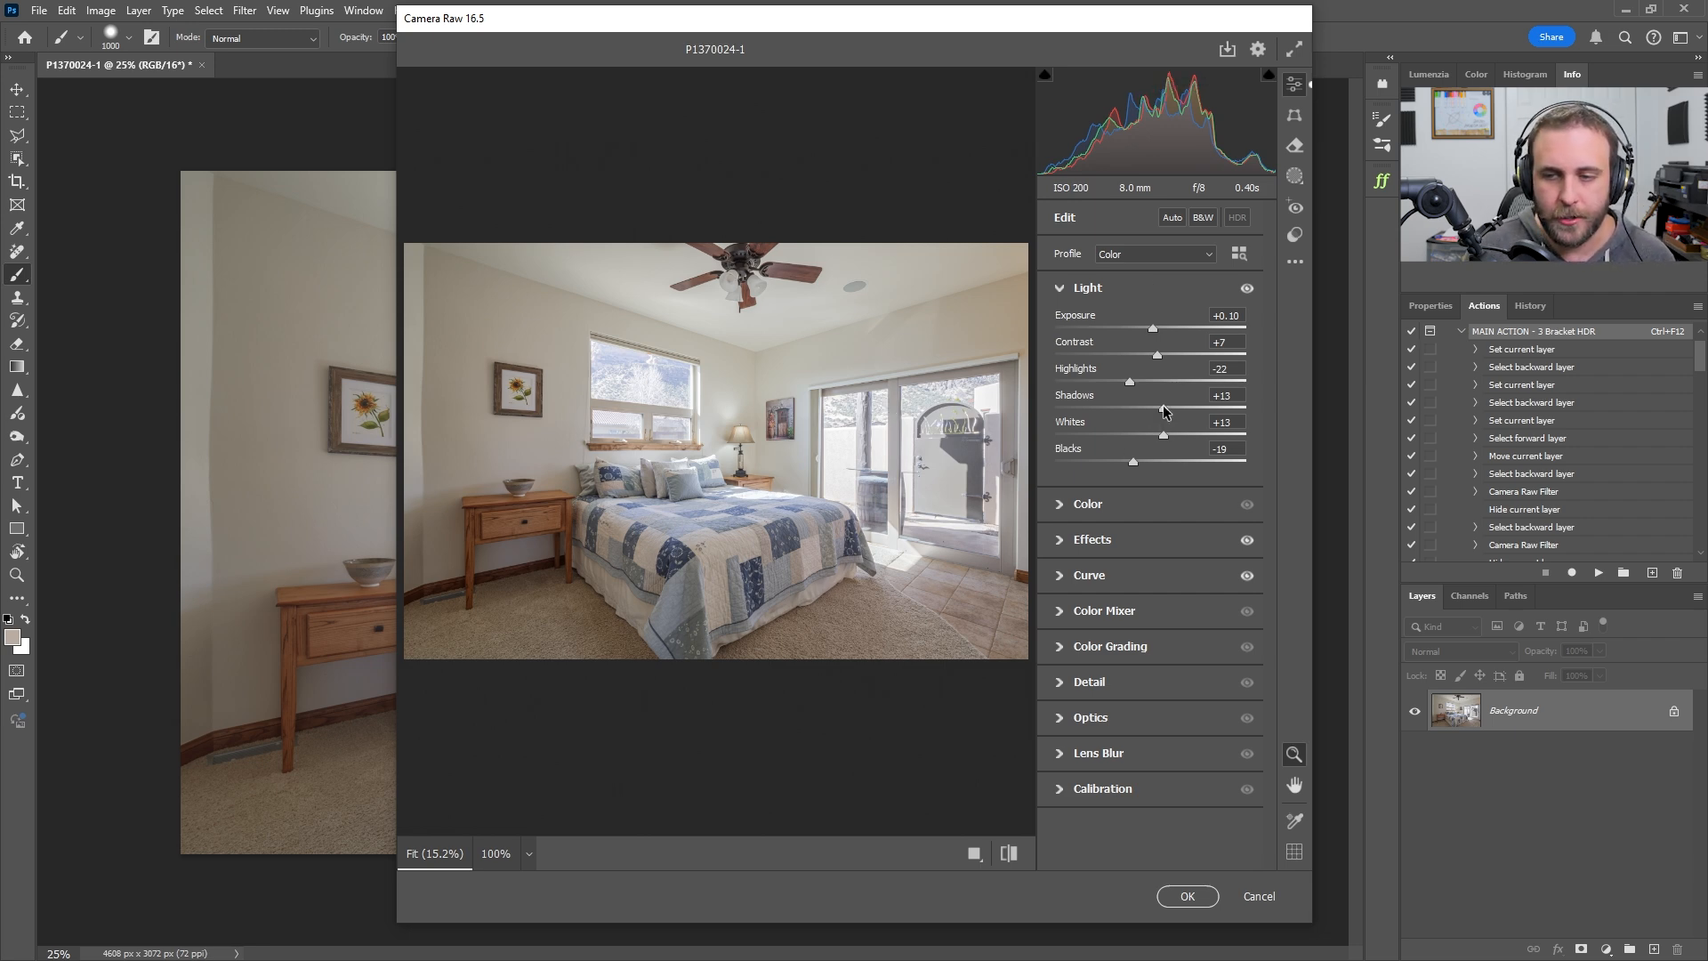
Apply the Full Bump (3 Bracket HDR) preset and return to the Camera Raw edit settings
left_click(1295, 234)
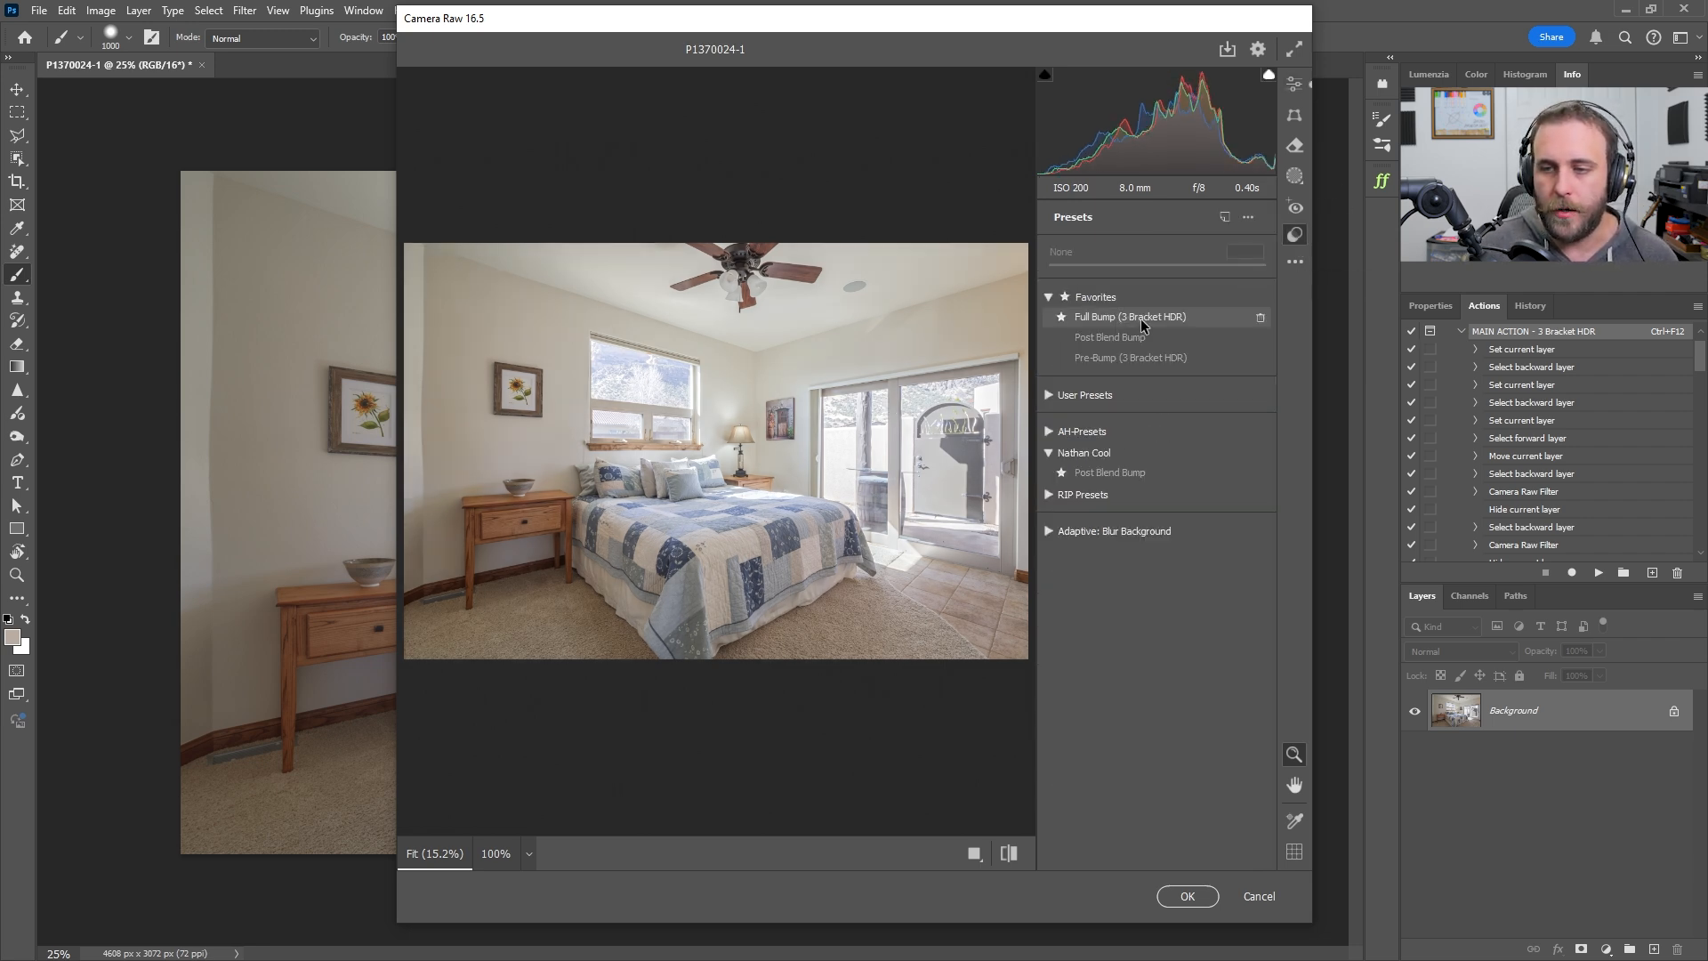
left_click(1142, 321)
left_click(1294, 84)
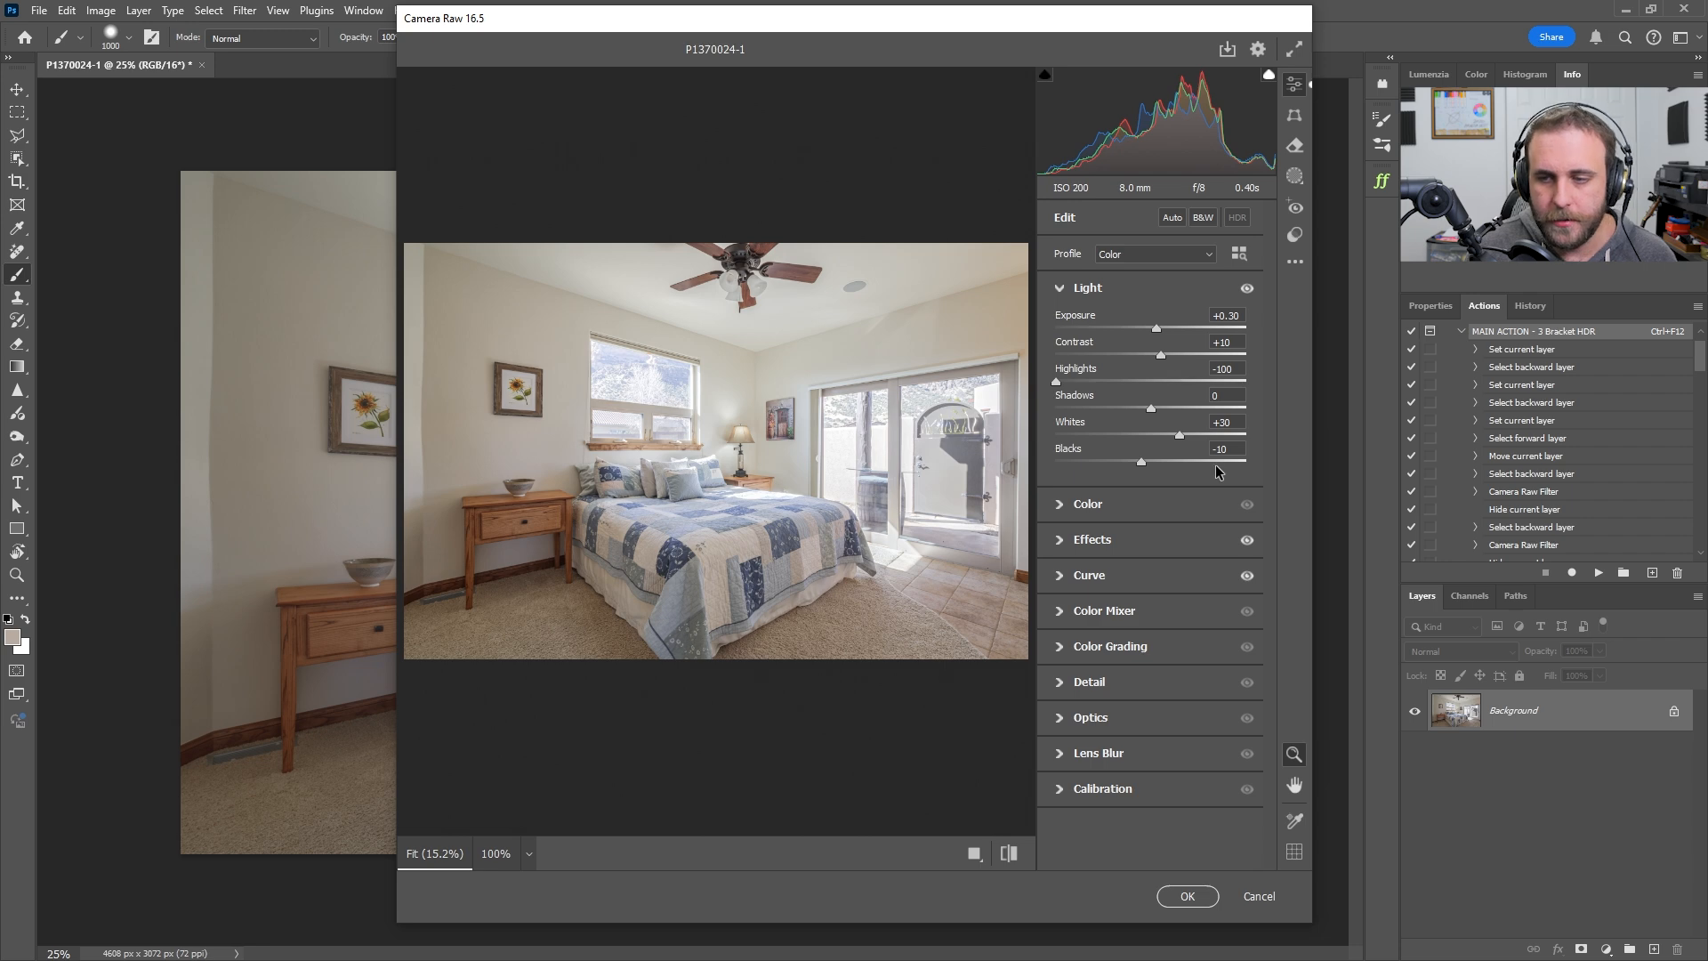
Set Whites to +3, Blacks to -12, Shadows to +39 and Exposure to +0.20, and apply the Camera Raw filter
left_click_drag(1180, 435, 1159, 477)
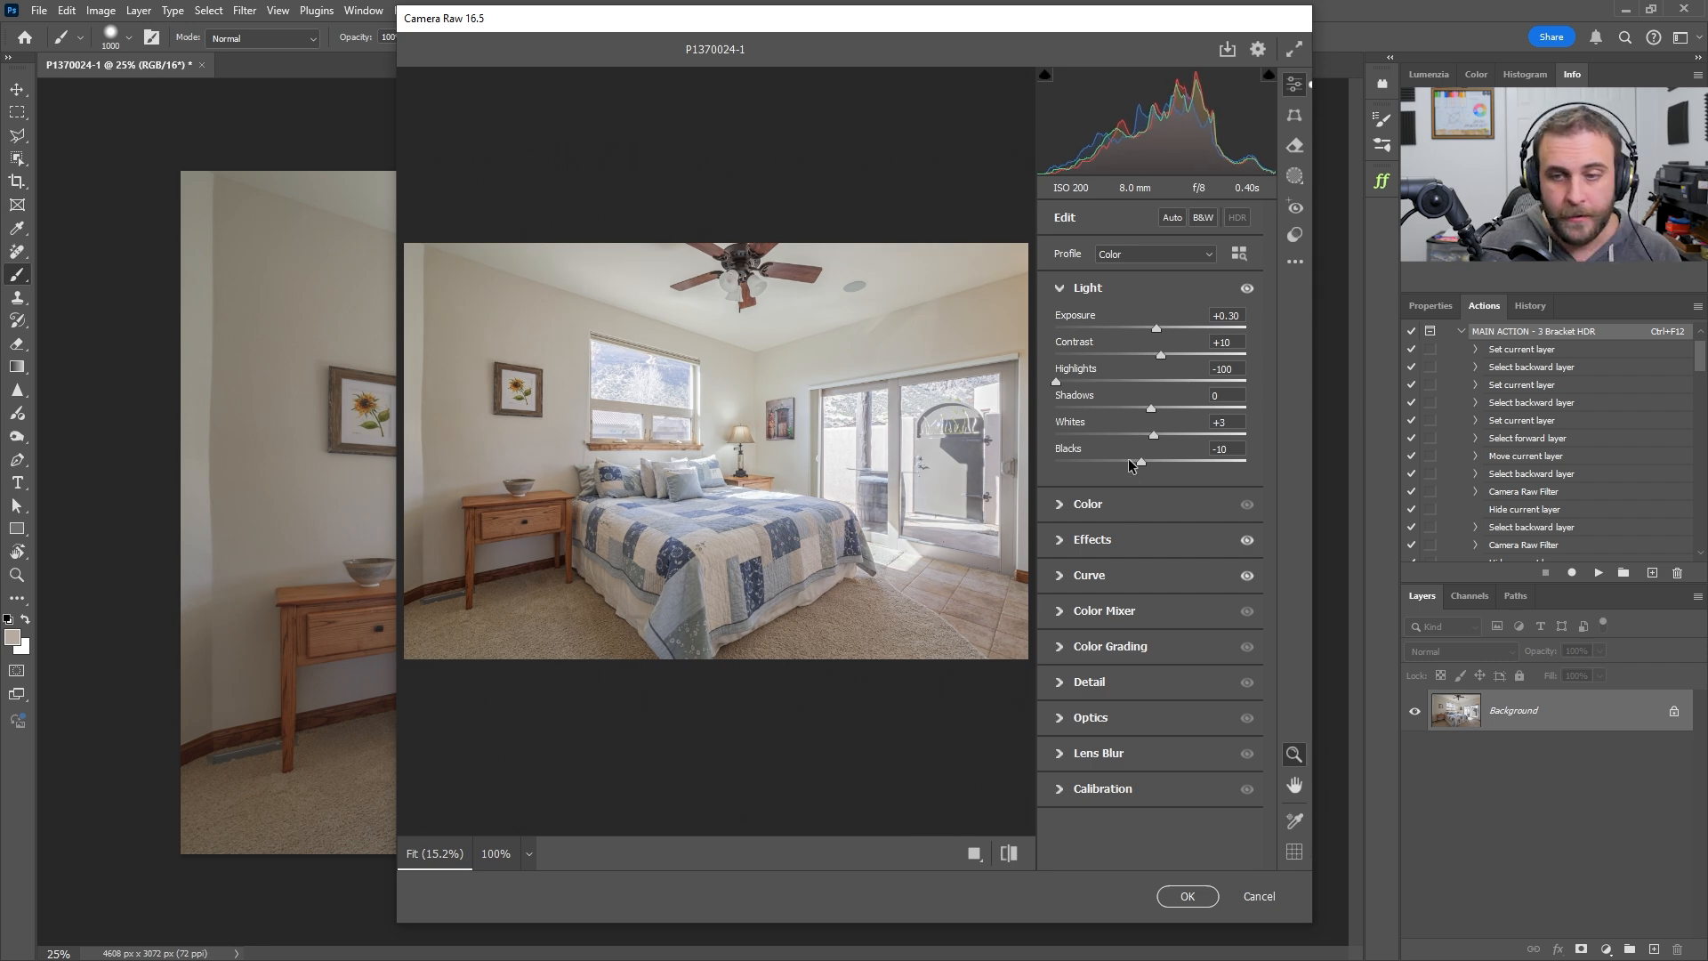
mouse_move(1139, 469)
left_mouse_down()
mouse_move(1158, 476)
mouse_move(1139, 478)
left_mouse_up()
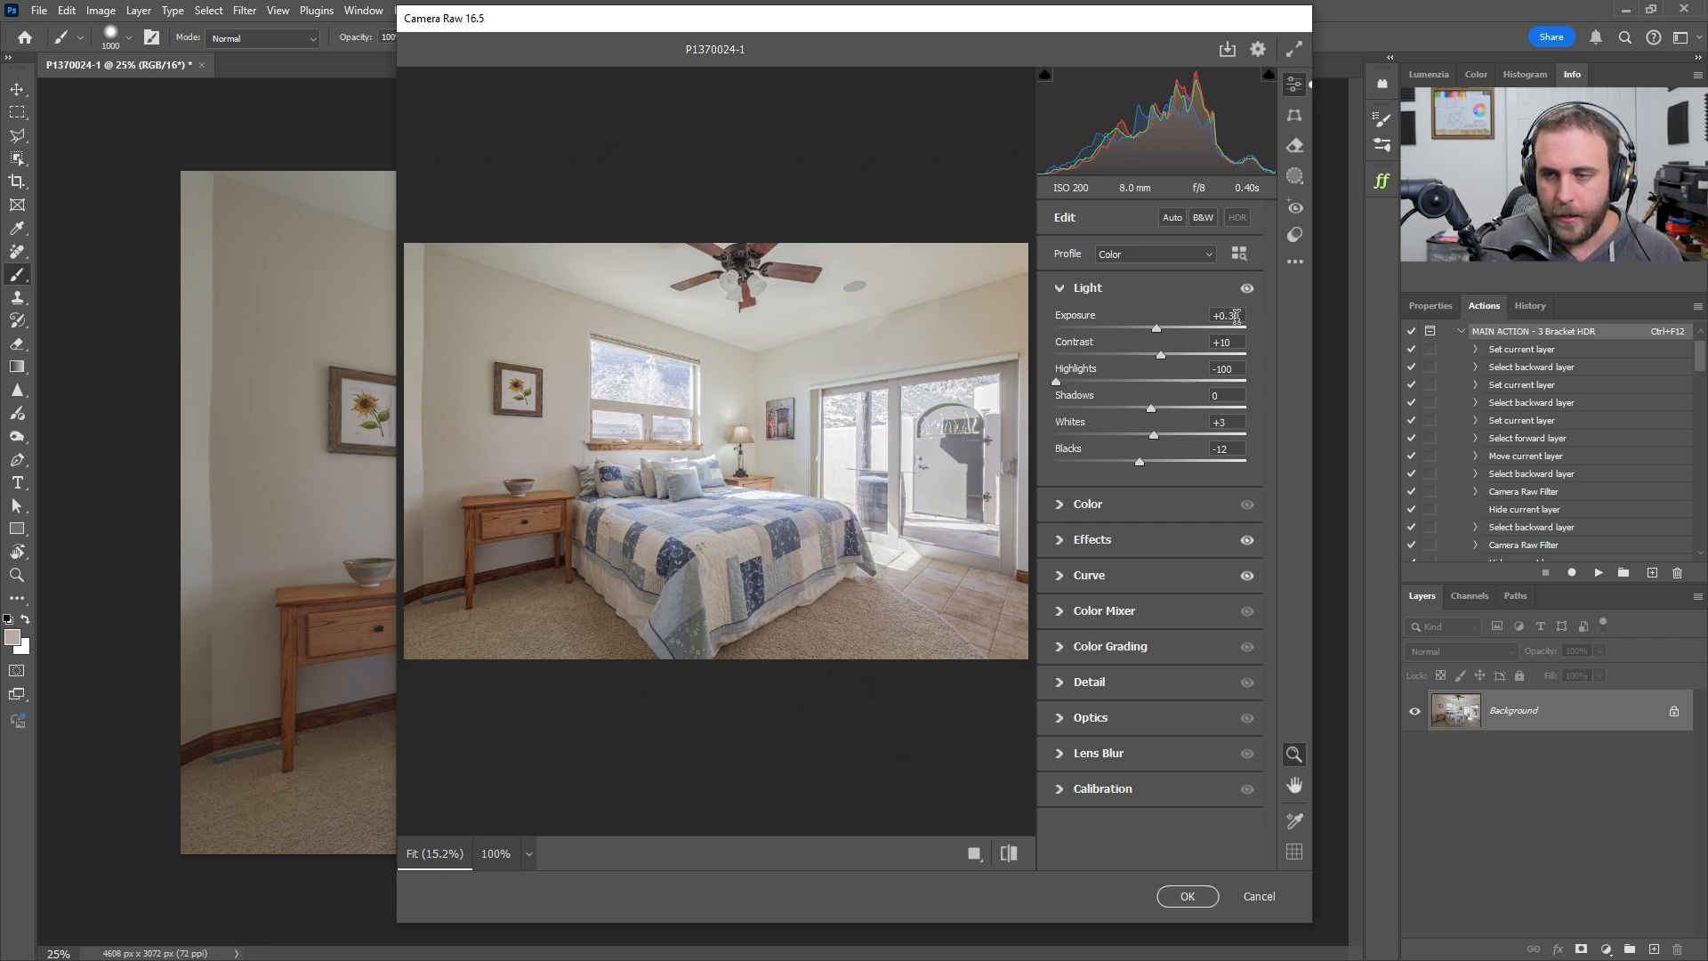
type(".1")
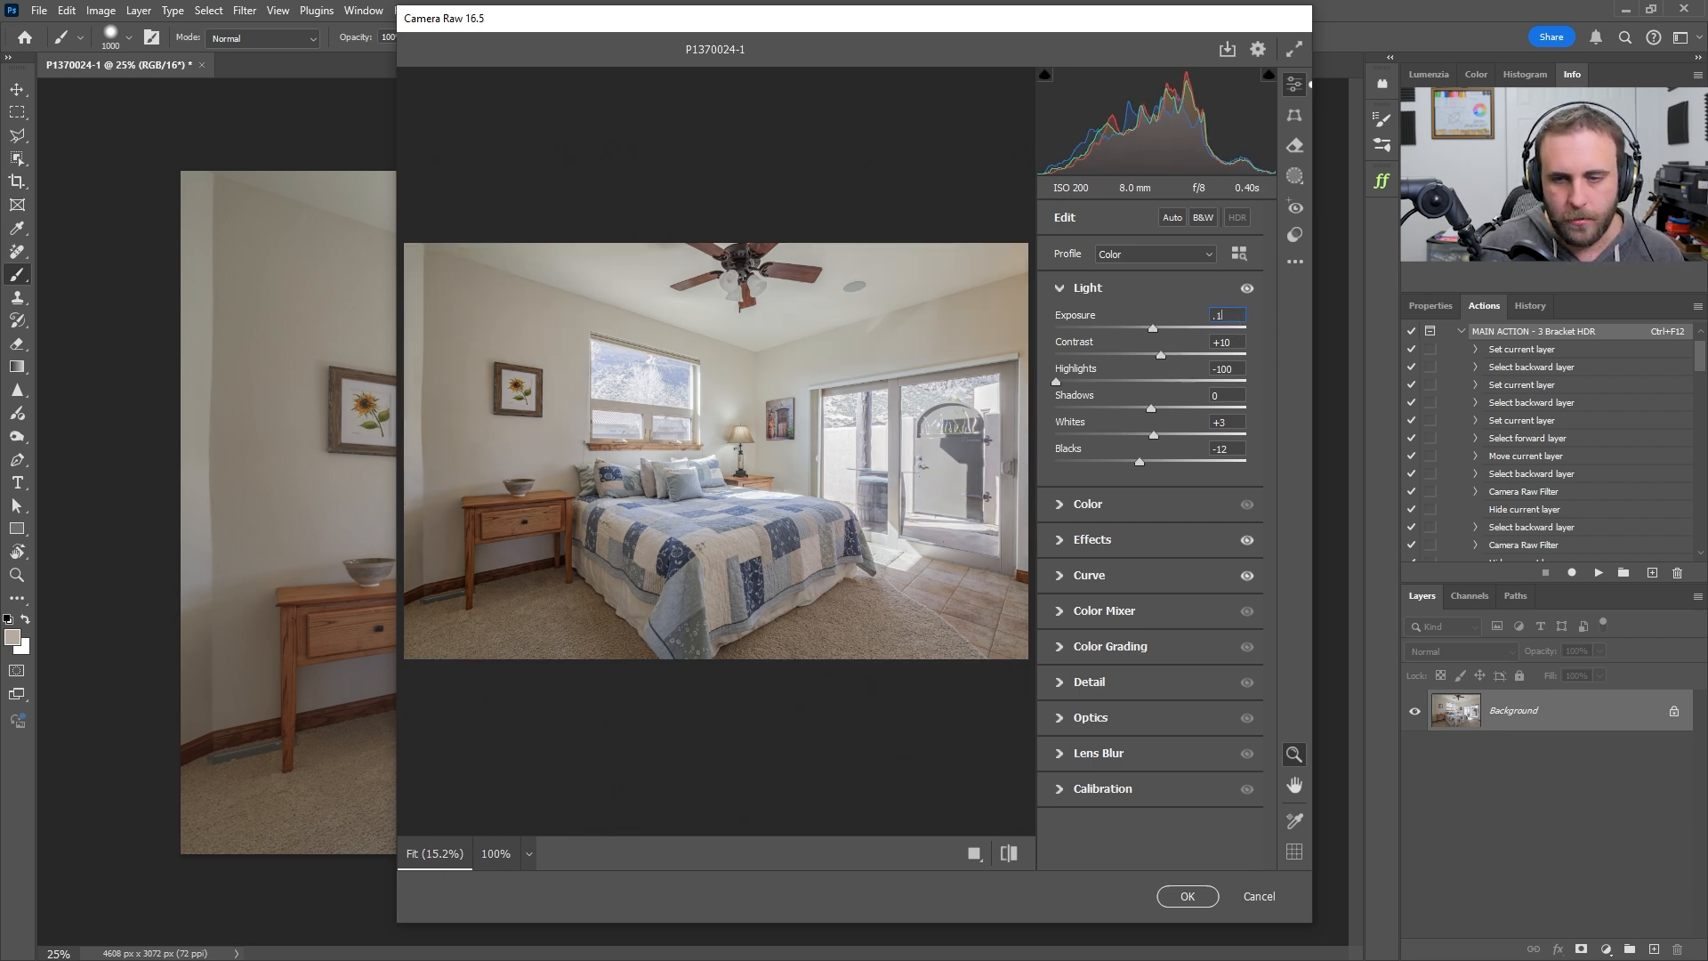
left_click_drag(1151, 409, 1192, 411)
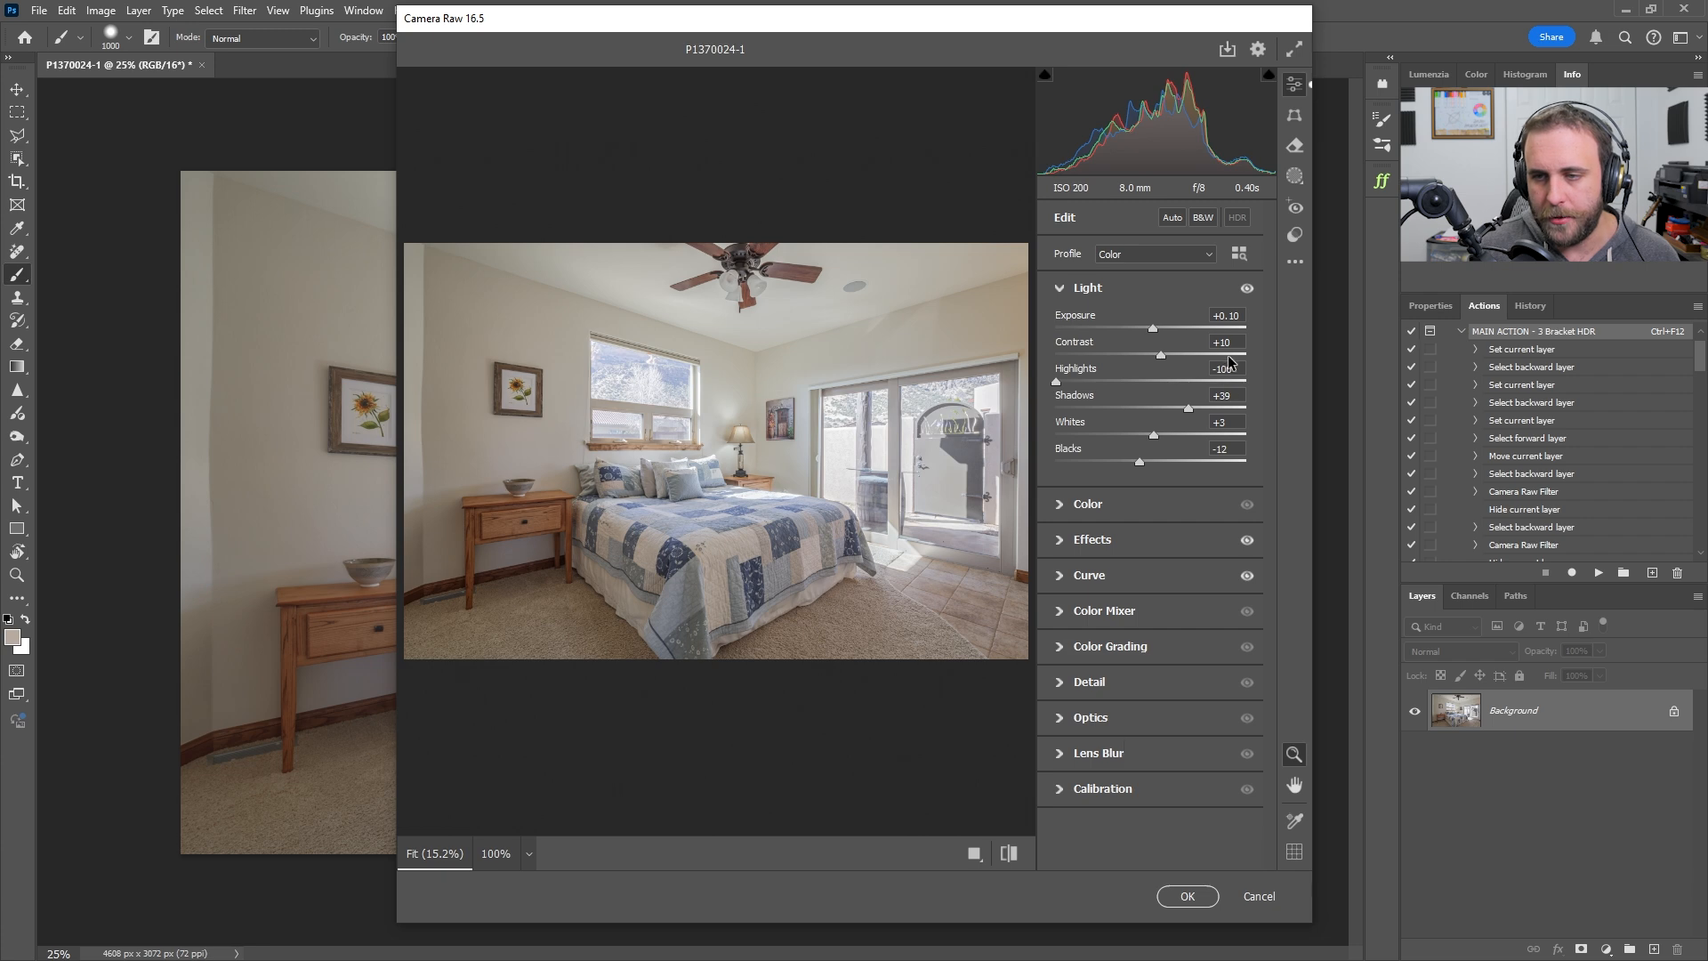
type(".2")
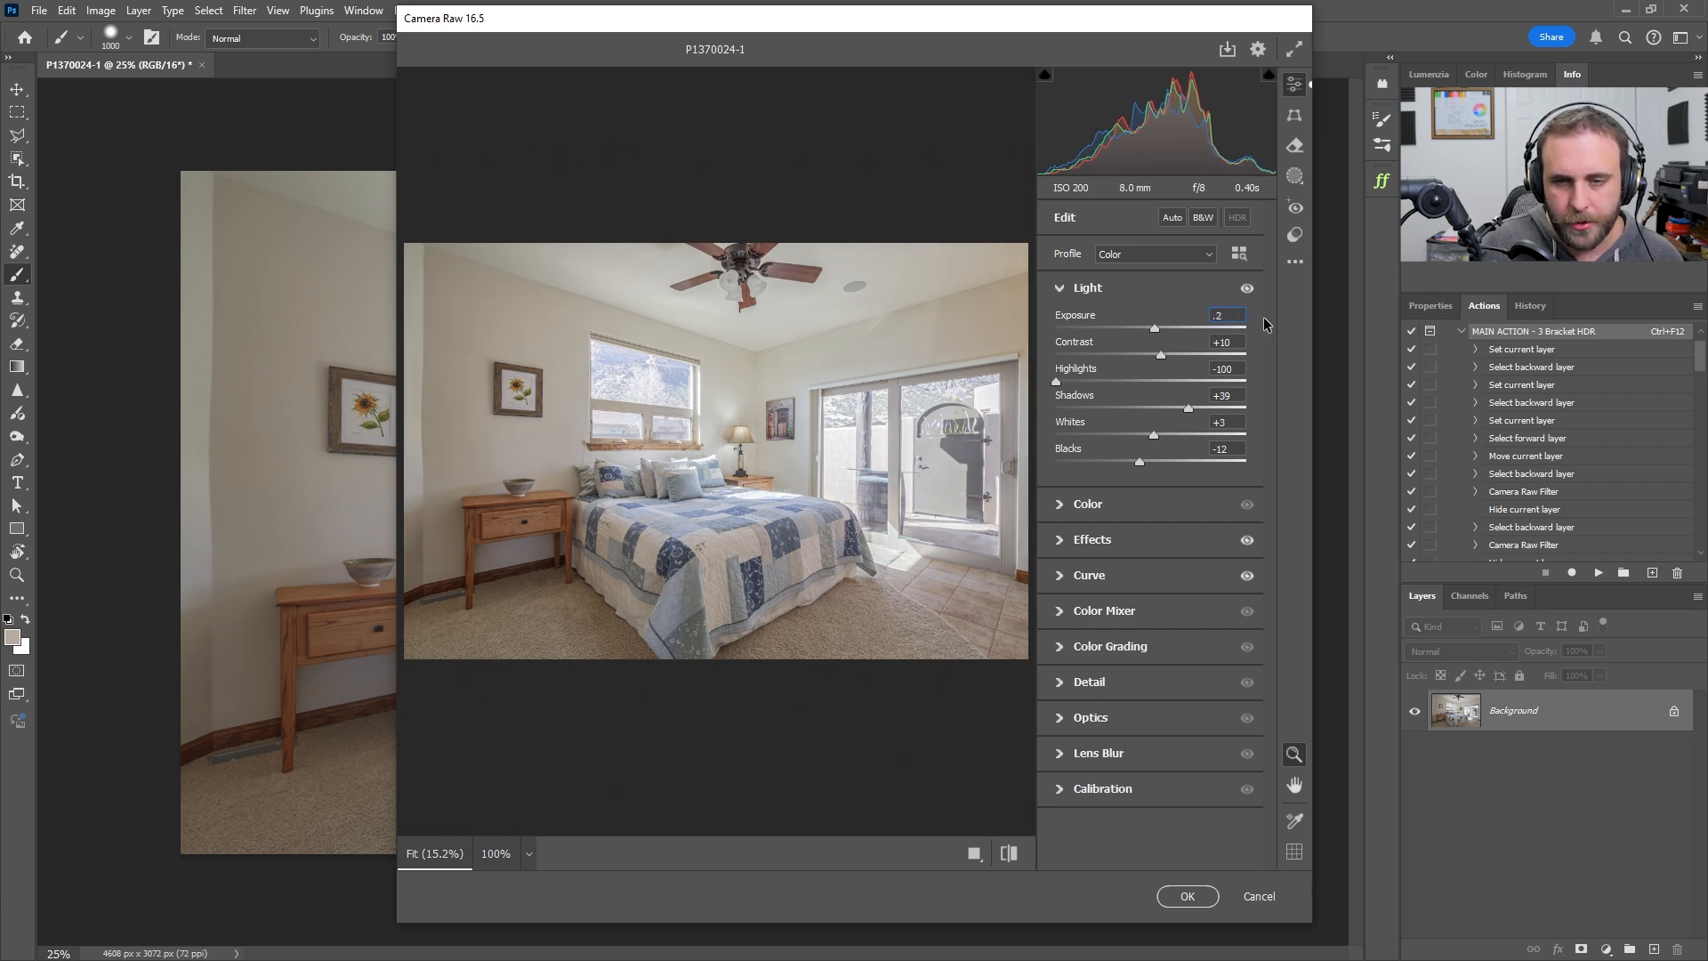
key("Return")
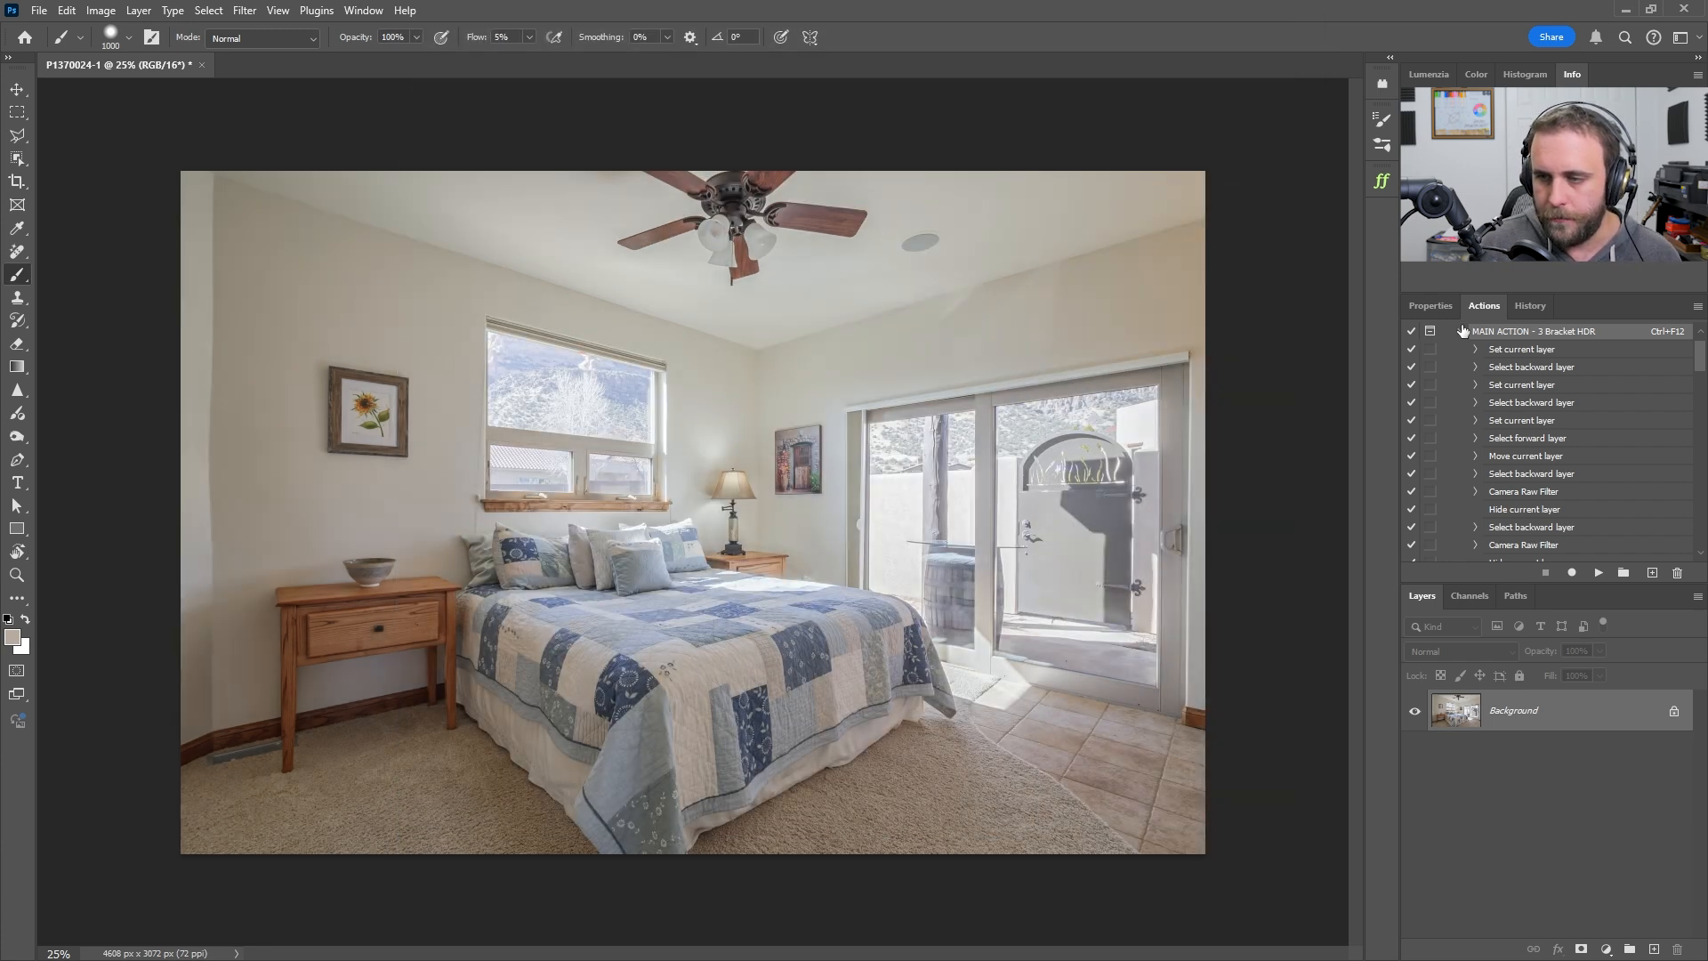
Sharpen the photo with the Unsharp Mask (100%, 1.5 Radius) action while viewing the lamp area at 100%
left_click(1463, 331)
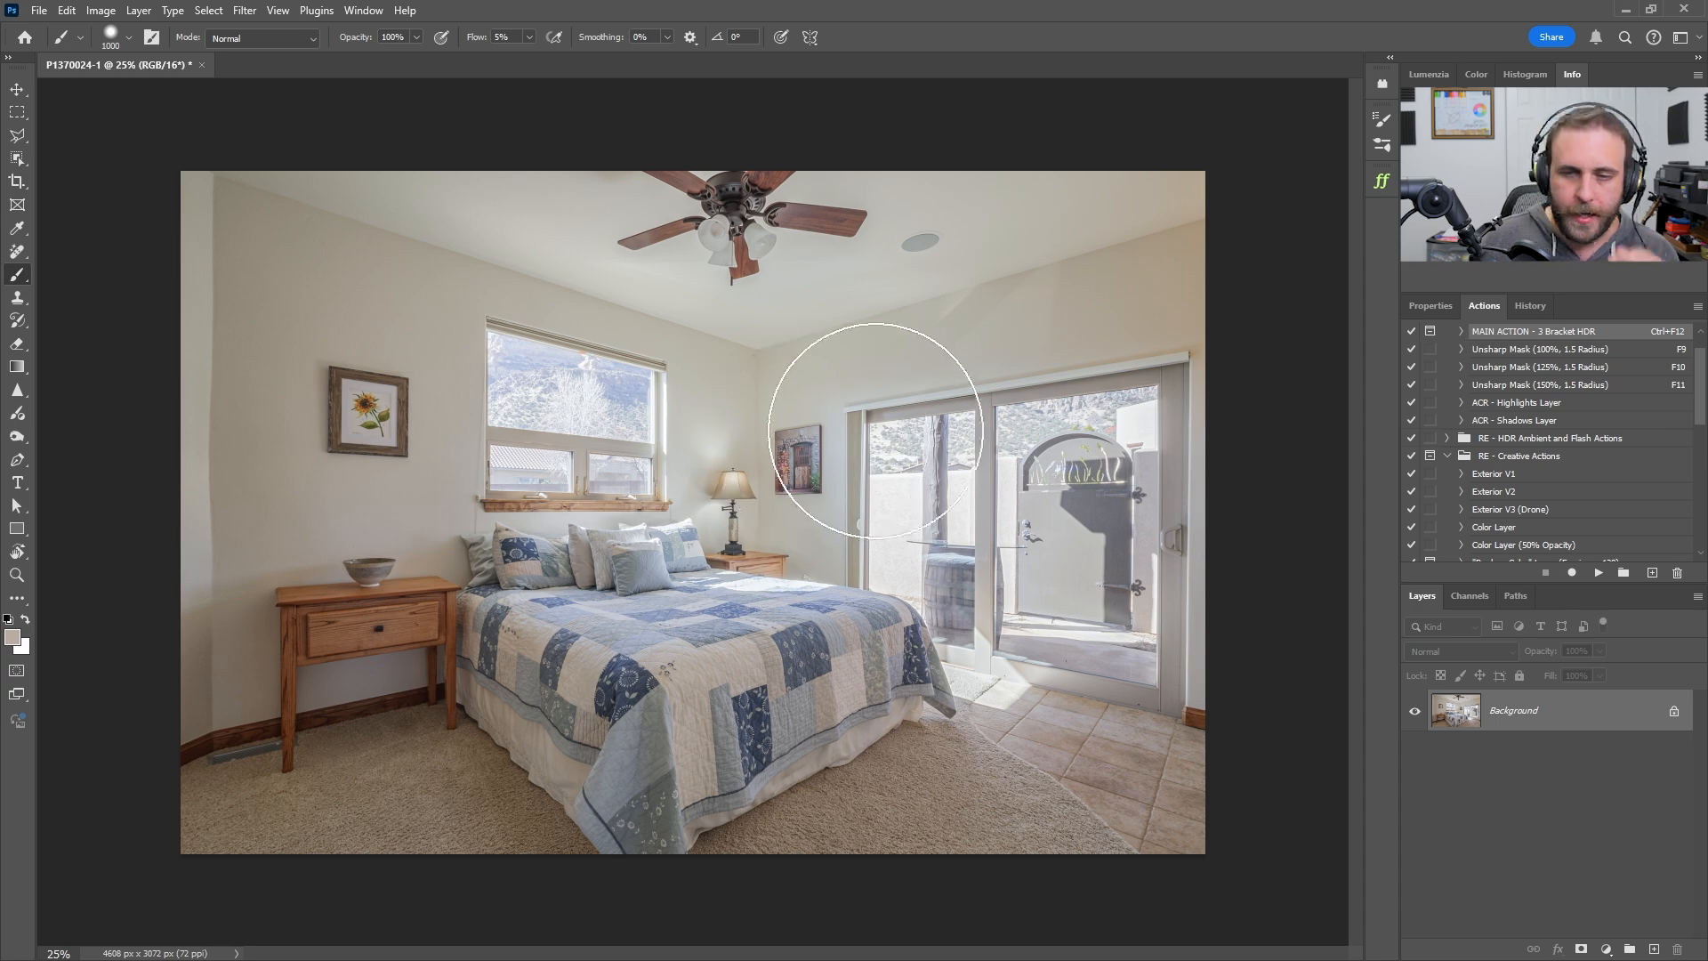
key("ctrl+plus")
key("ctrl+plus")
key("ctrl+plus")
key("ctrl+plus")
key("ctrl+plus")
key("ctrl+plus")
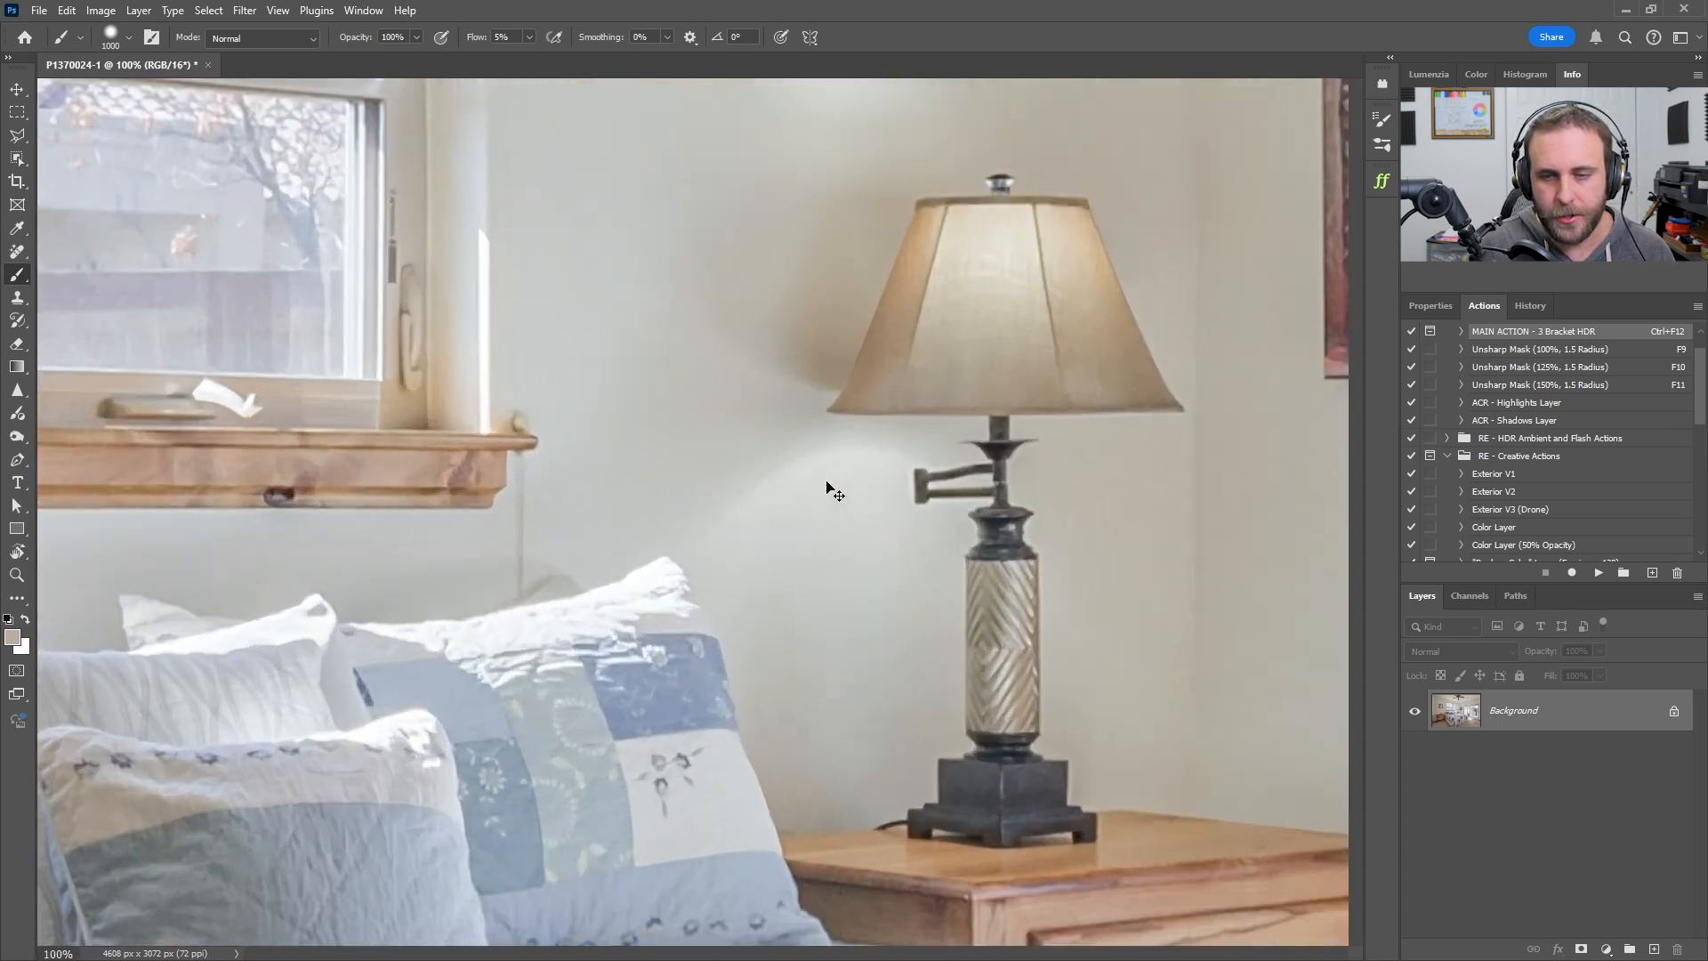
key("ctrl+1")
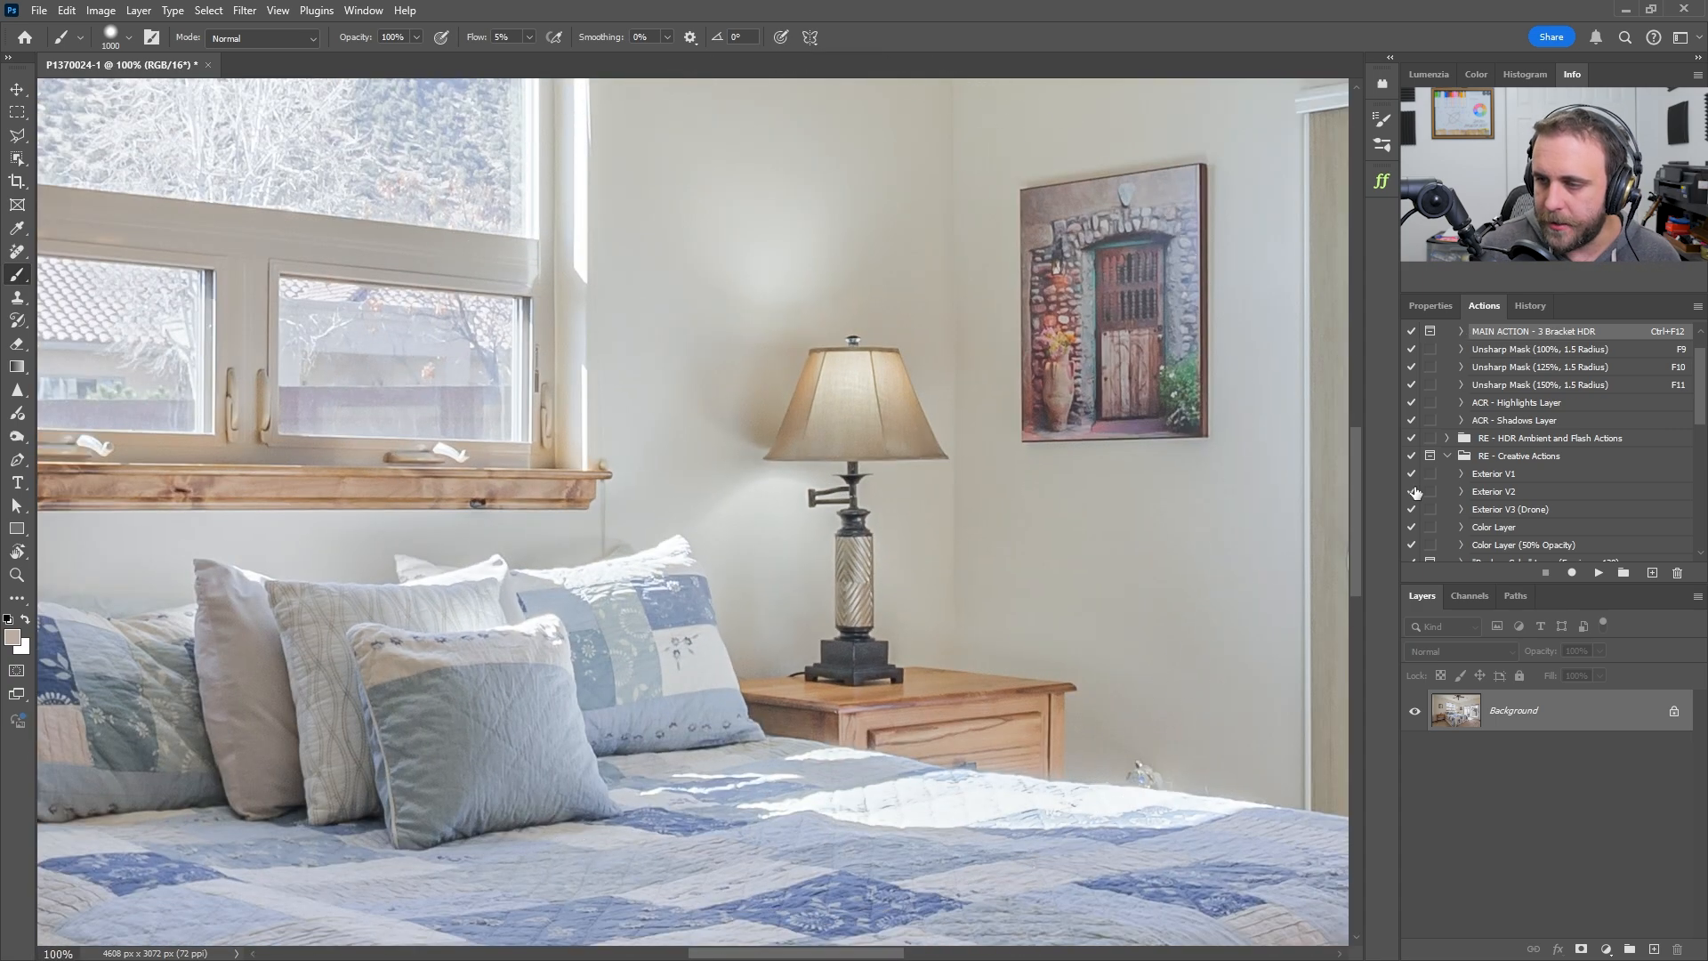
left_click(1564, 349)
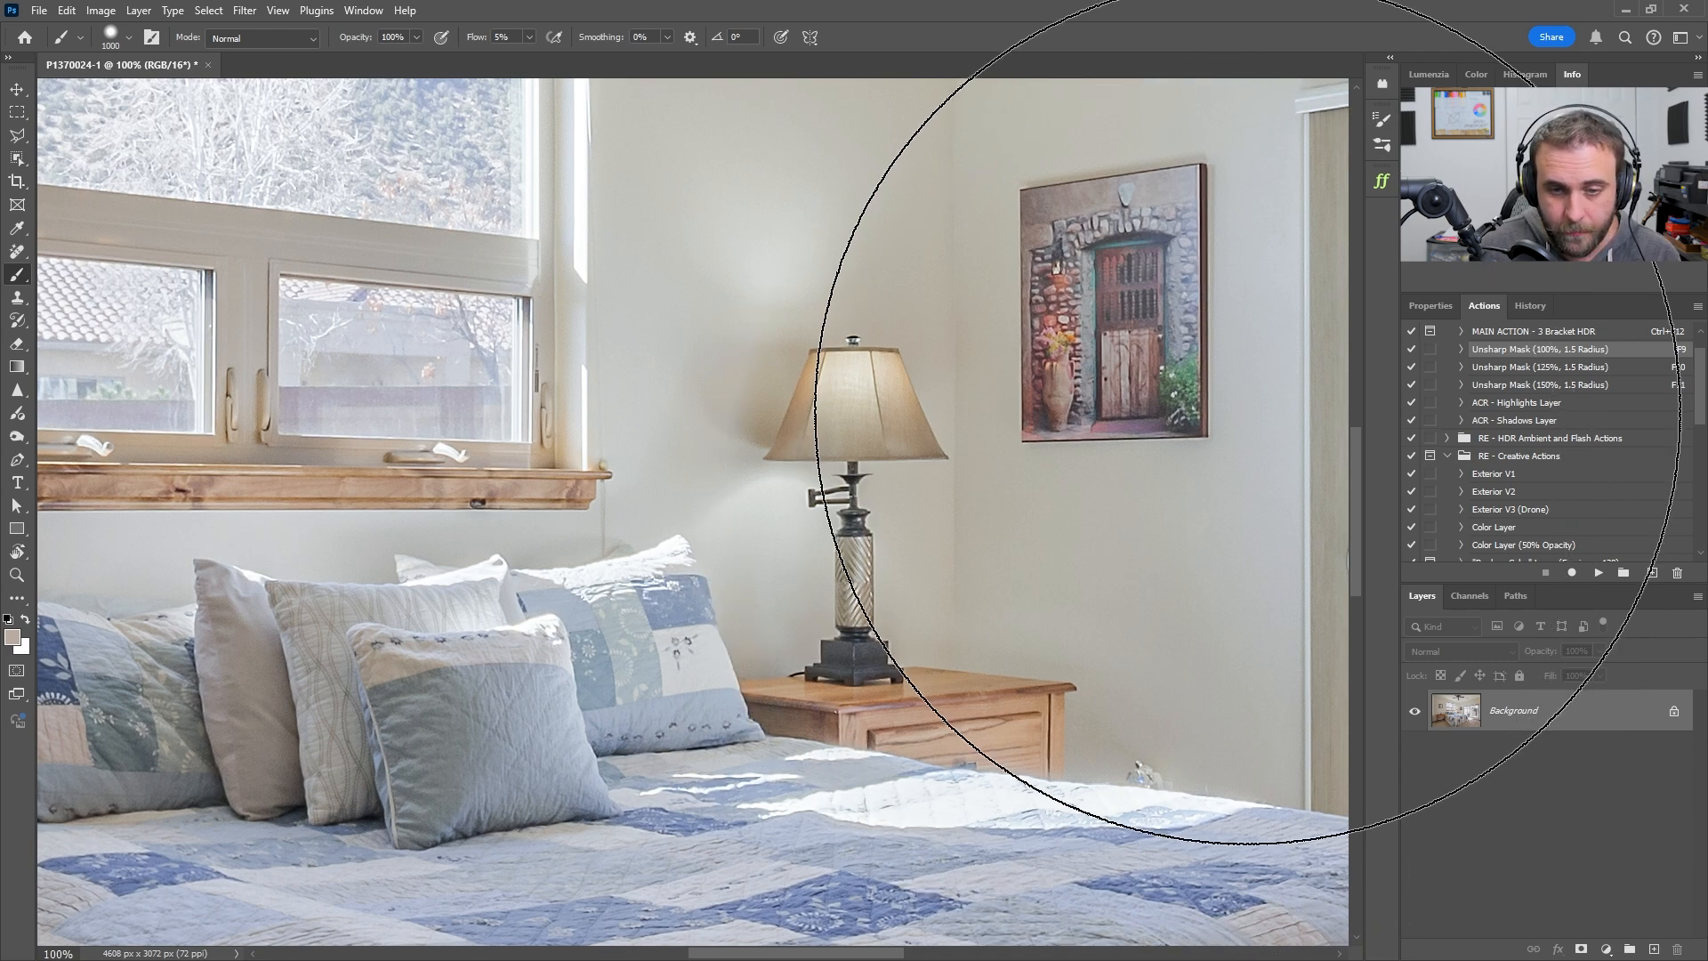
Run the "Replace Color" Layer (Fuzziness 120) action, sampling the yellowish wall at the photo's upper-right edge as the colour to replace
key("ctrl+minus")
key("ctrl+minus")
key("ctrl+minus")
key("ctrl+minus")
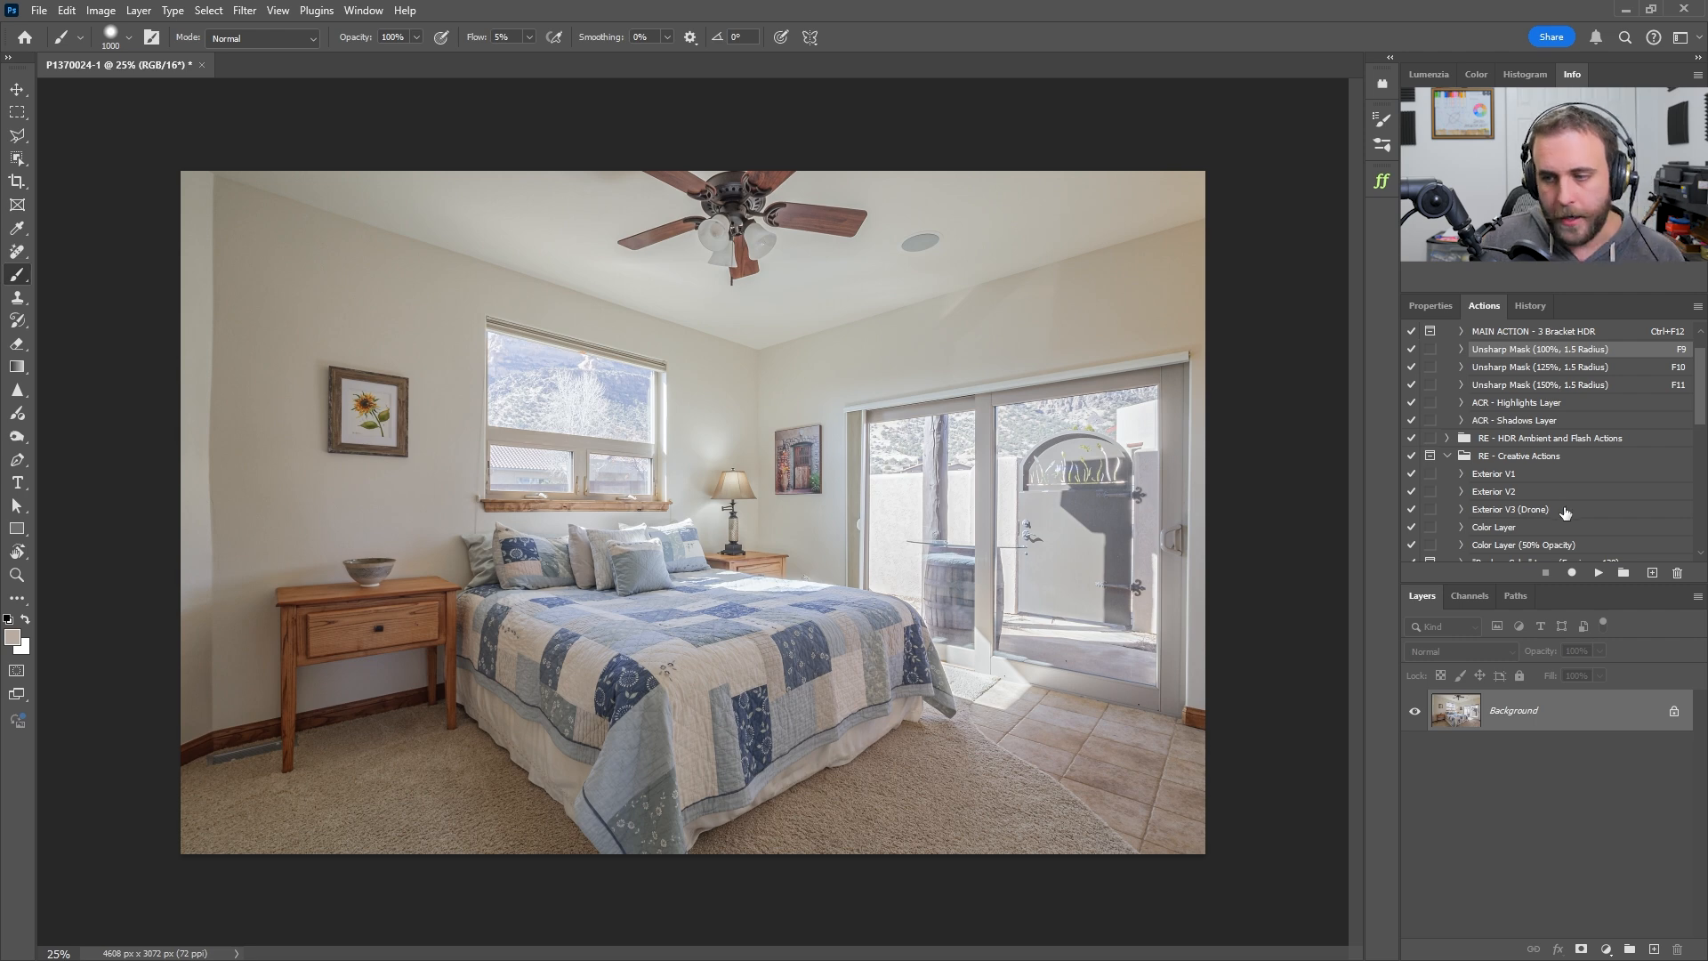
scroll(1552, 514, "down", 3)
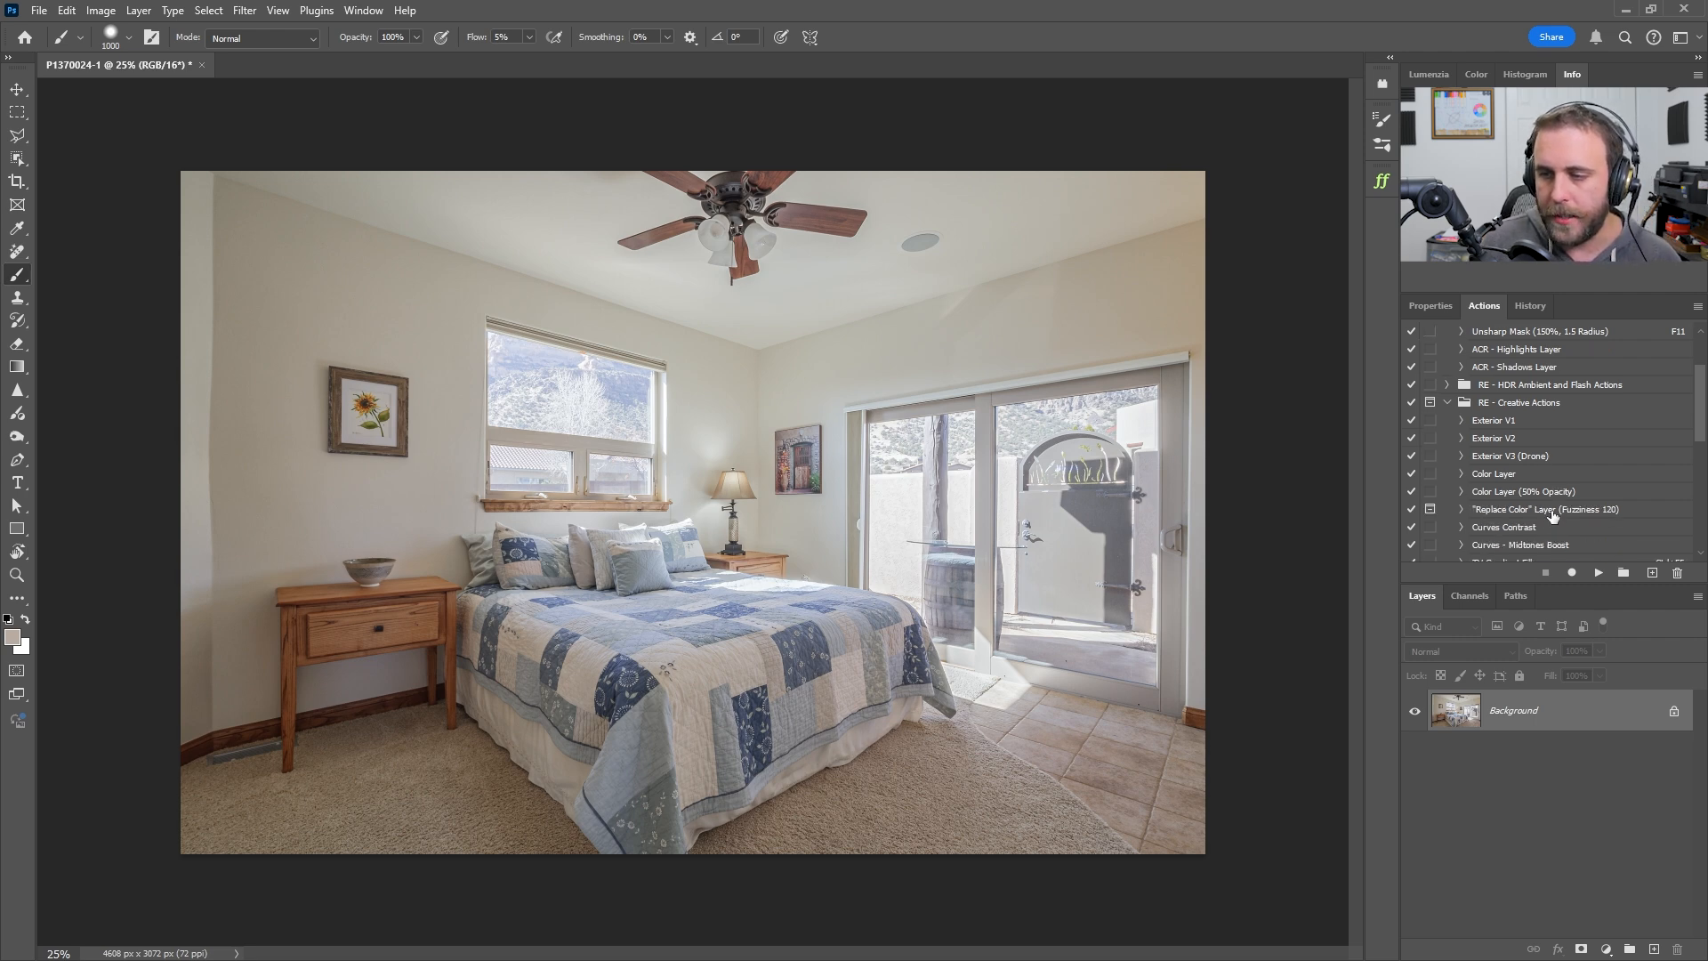
left_click(1552, 514)
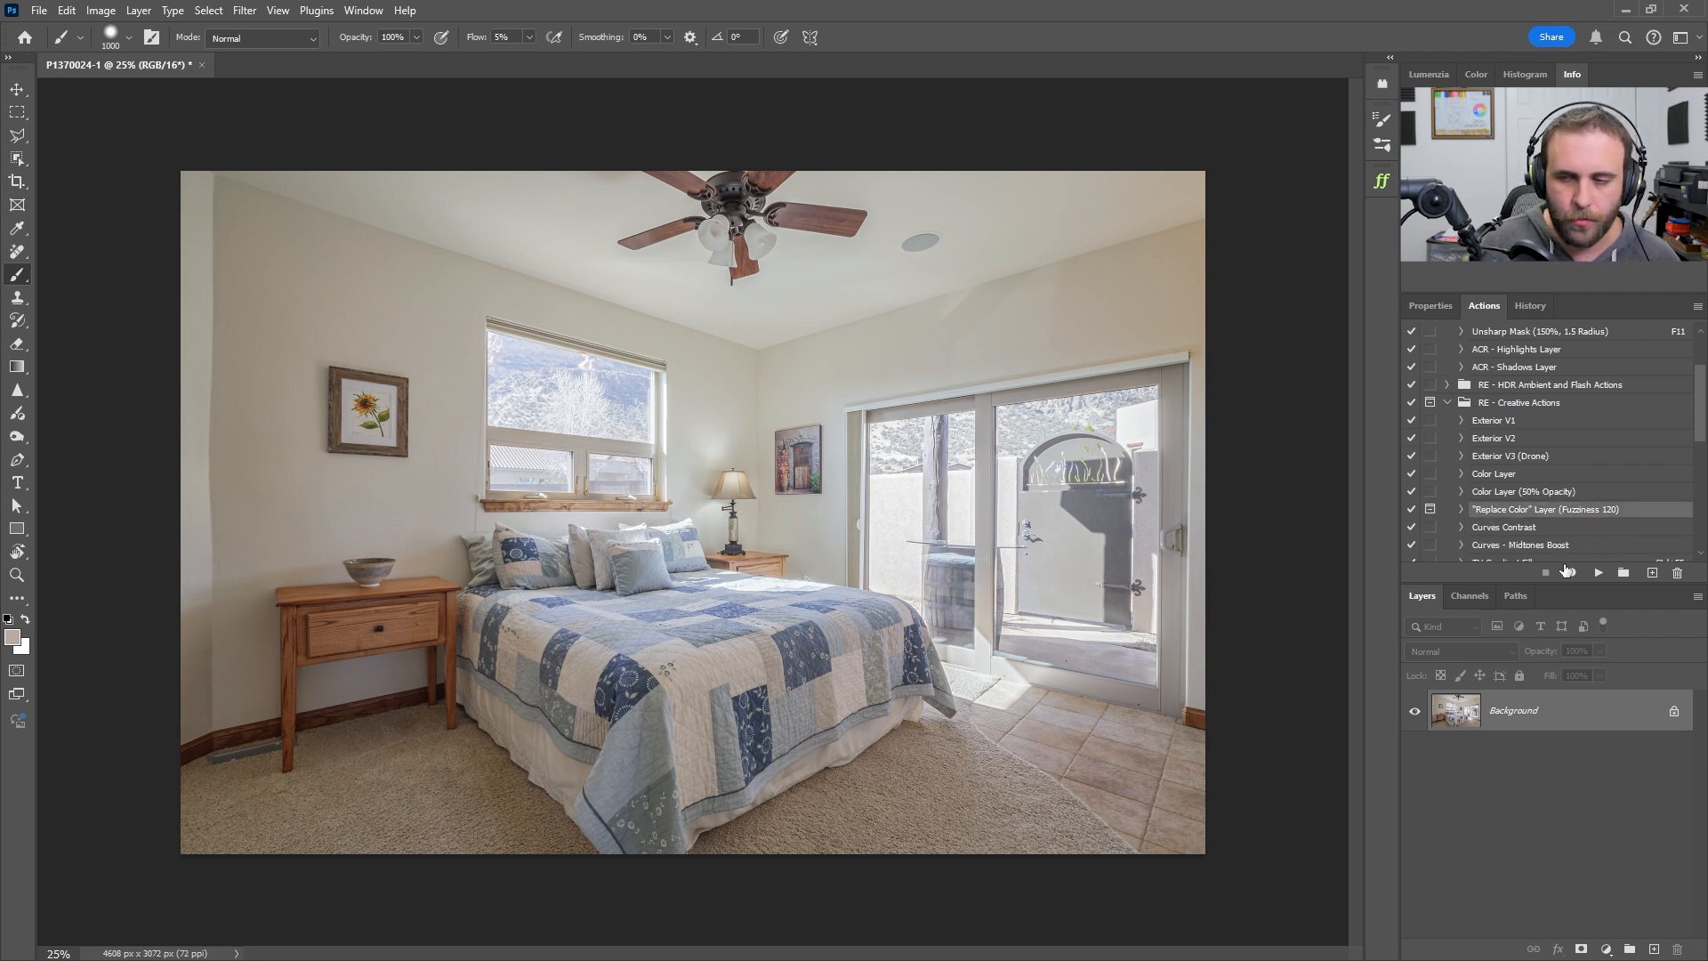
left_click(1598, 573)
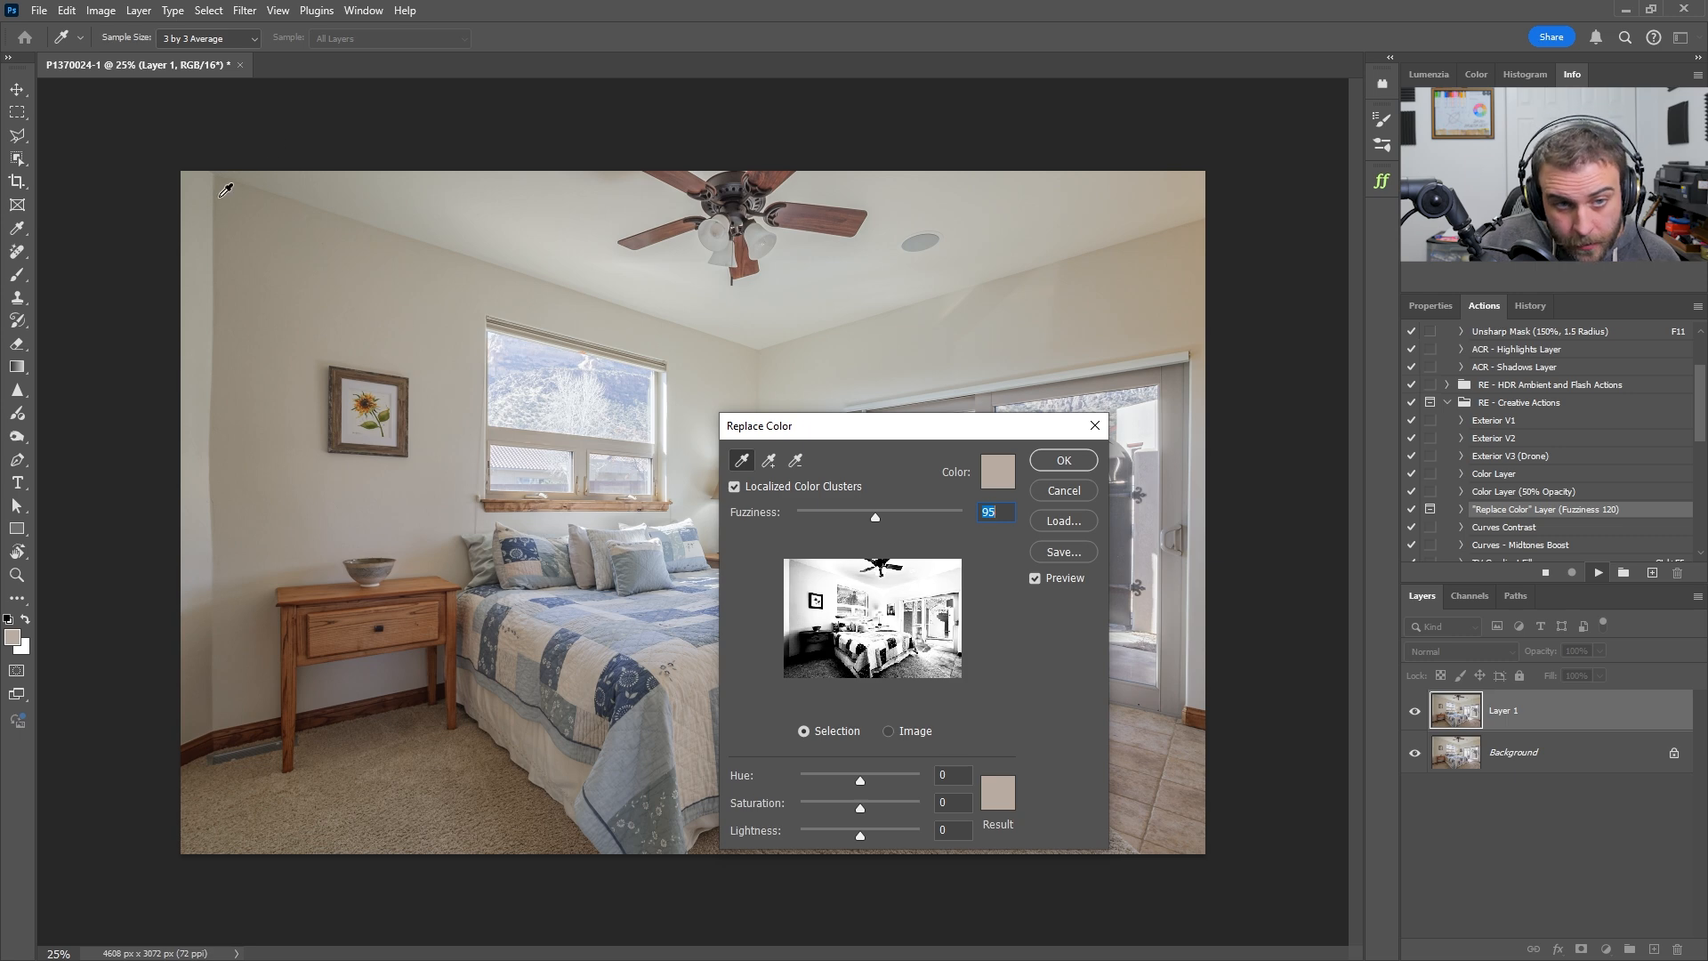
left_click(1202, 232)
key("Tab")
key("Tab")
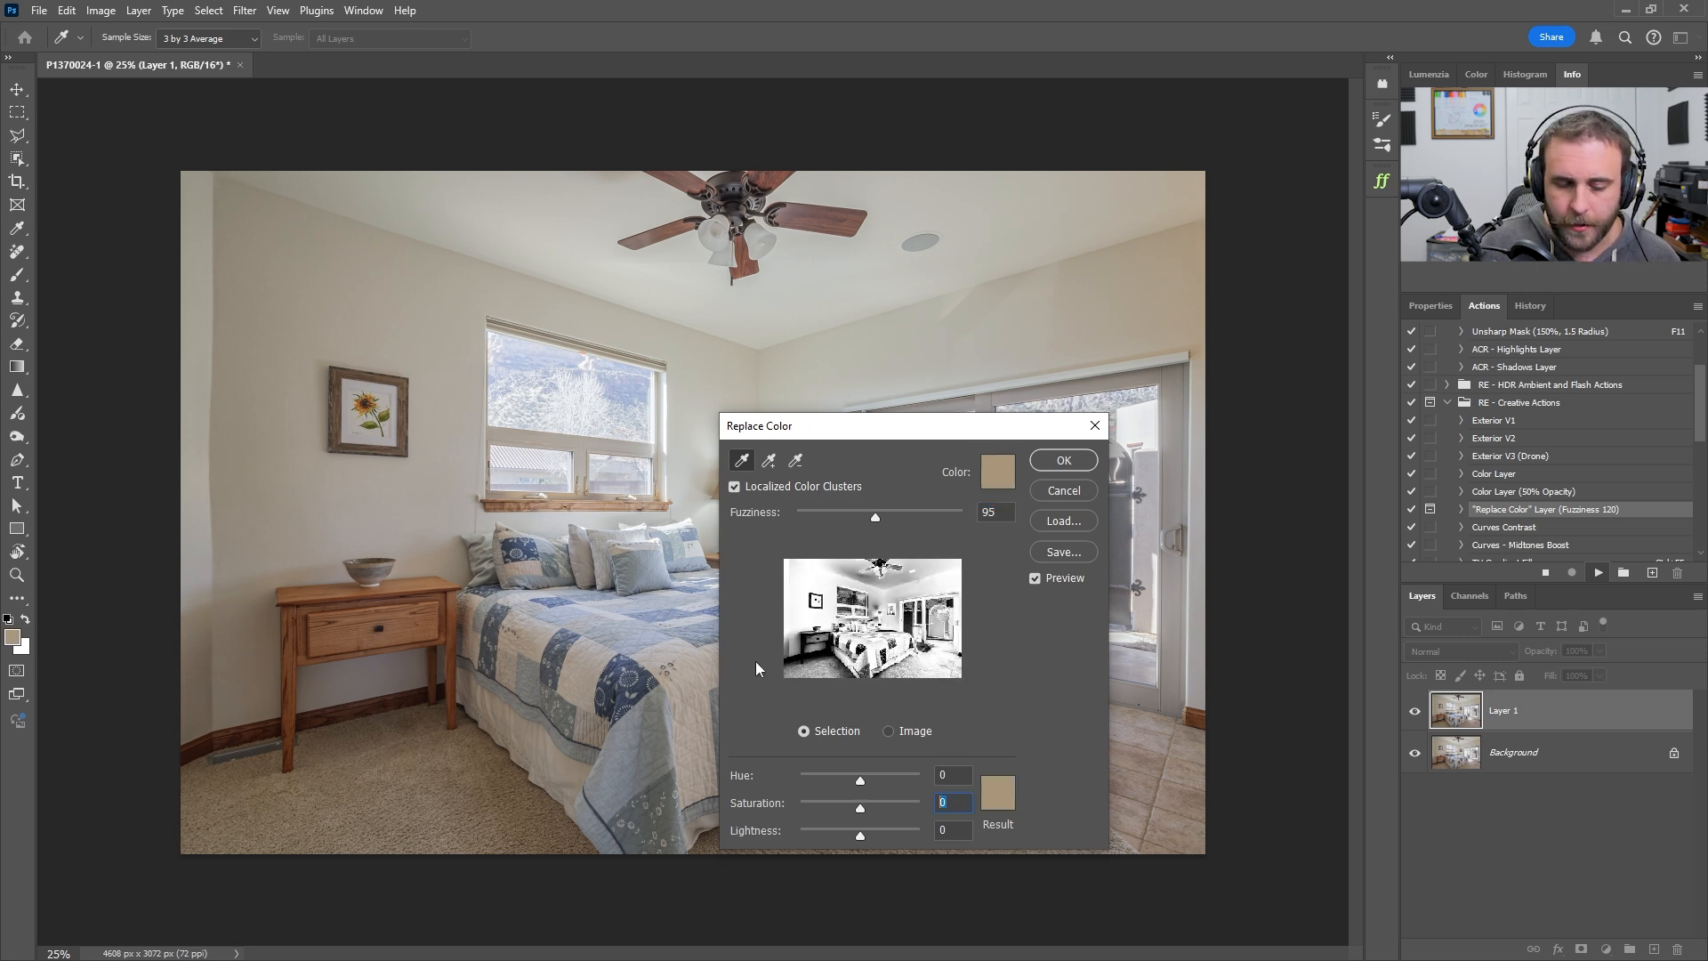
key("Return")
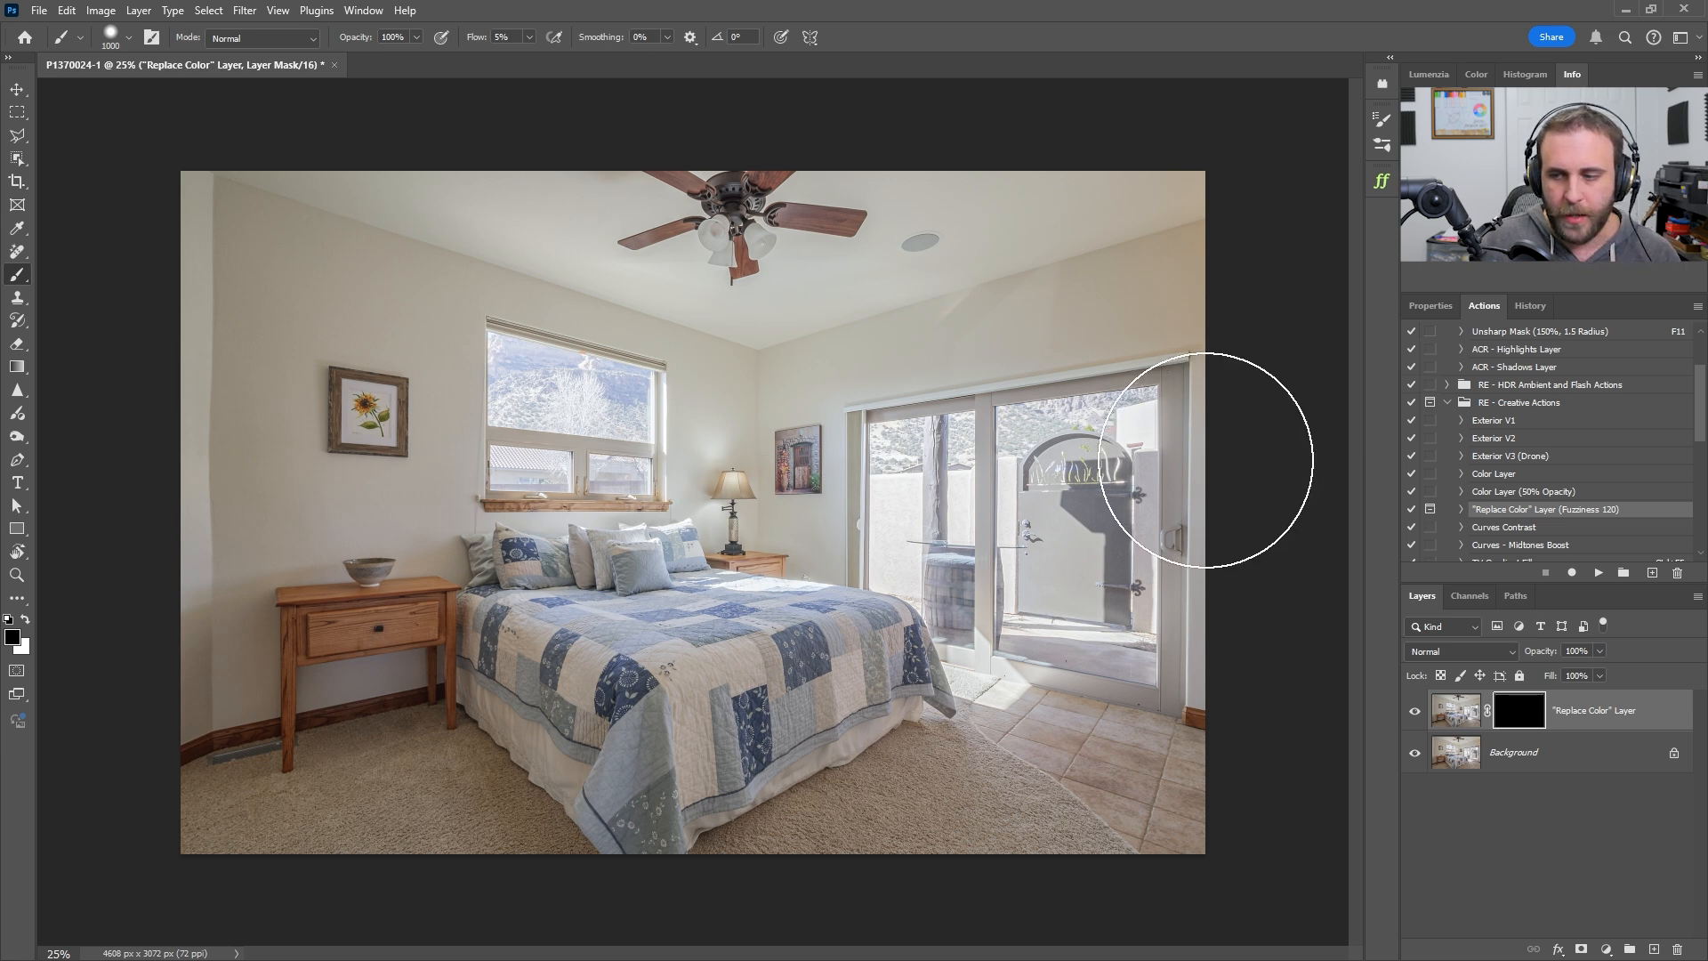
Paint white on the Replace Color layer's mask over the discoloured upper walls with a 700 px brush, and merge it into the background
key("x")
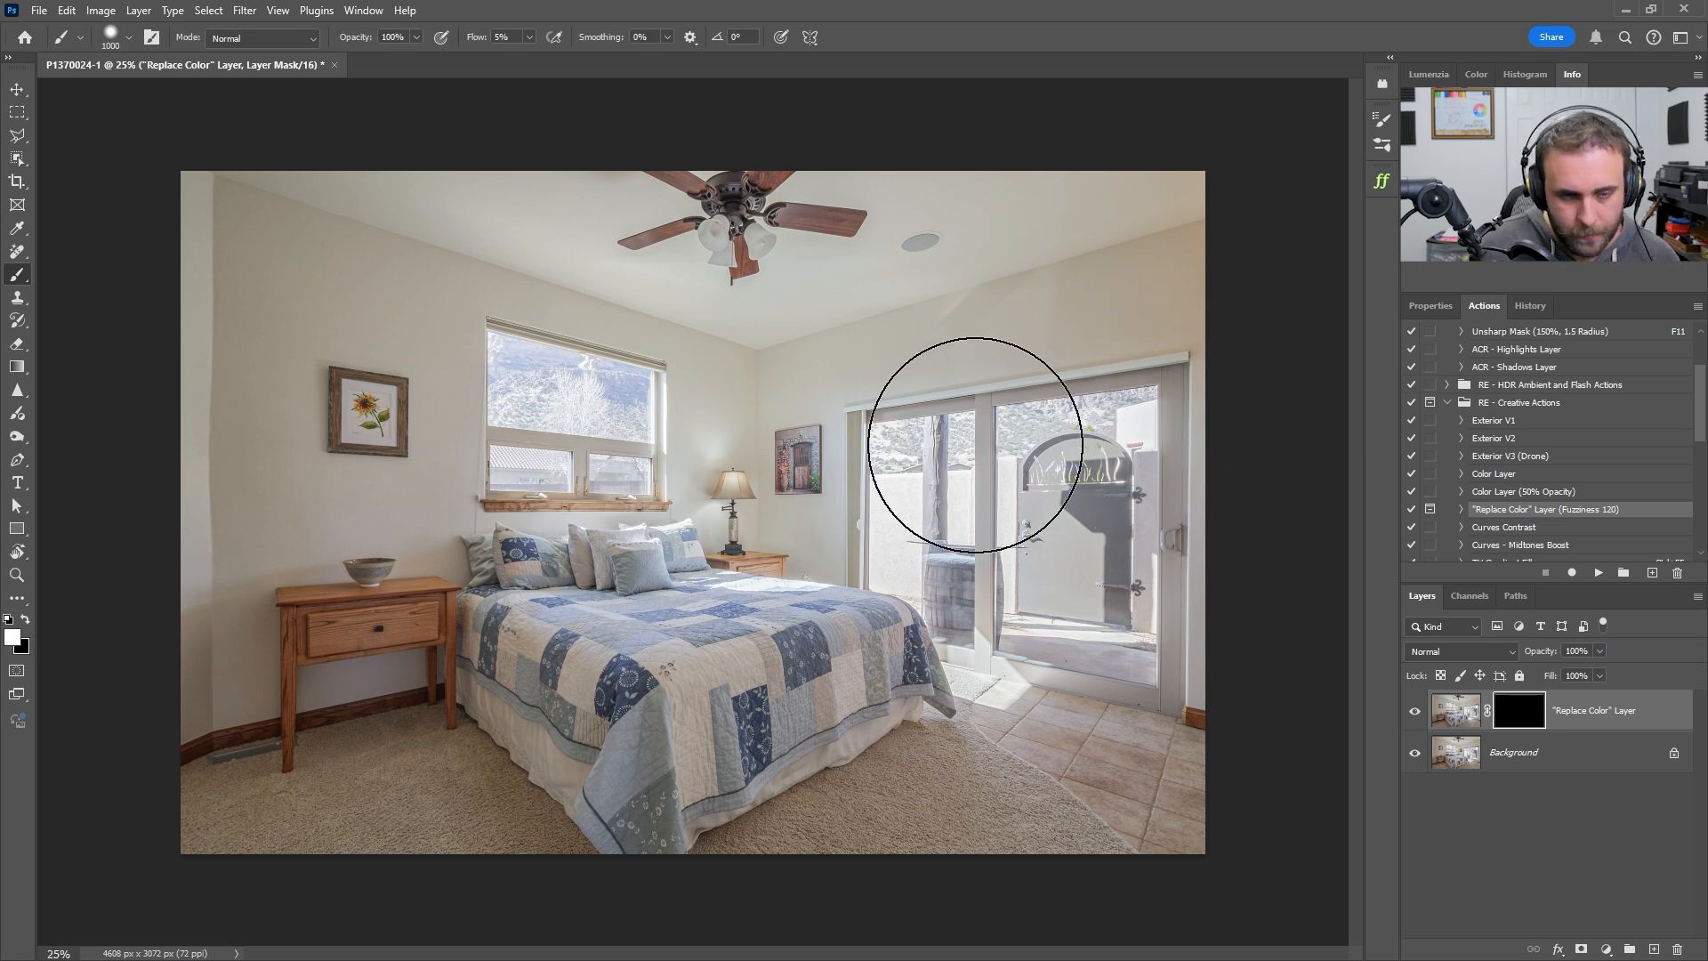
key("bracketleft")
key("bracketleft")
key("bracketleft")
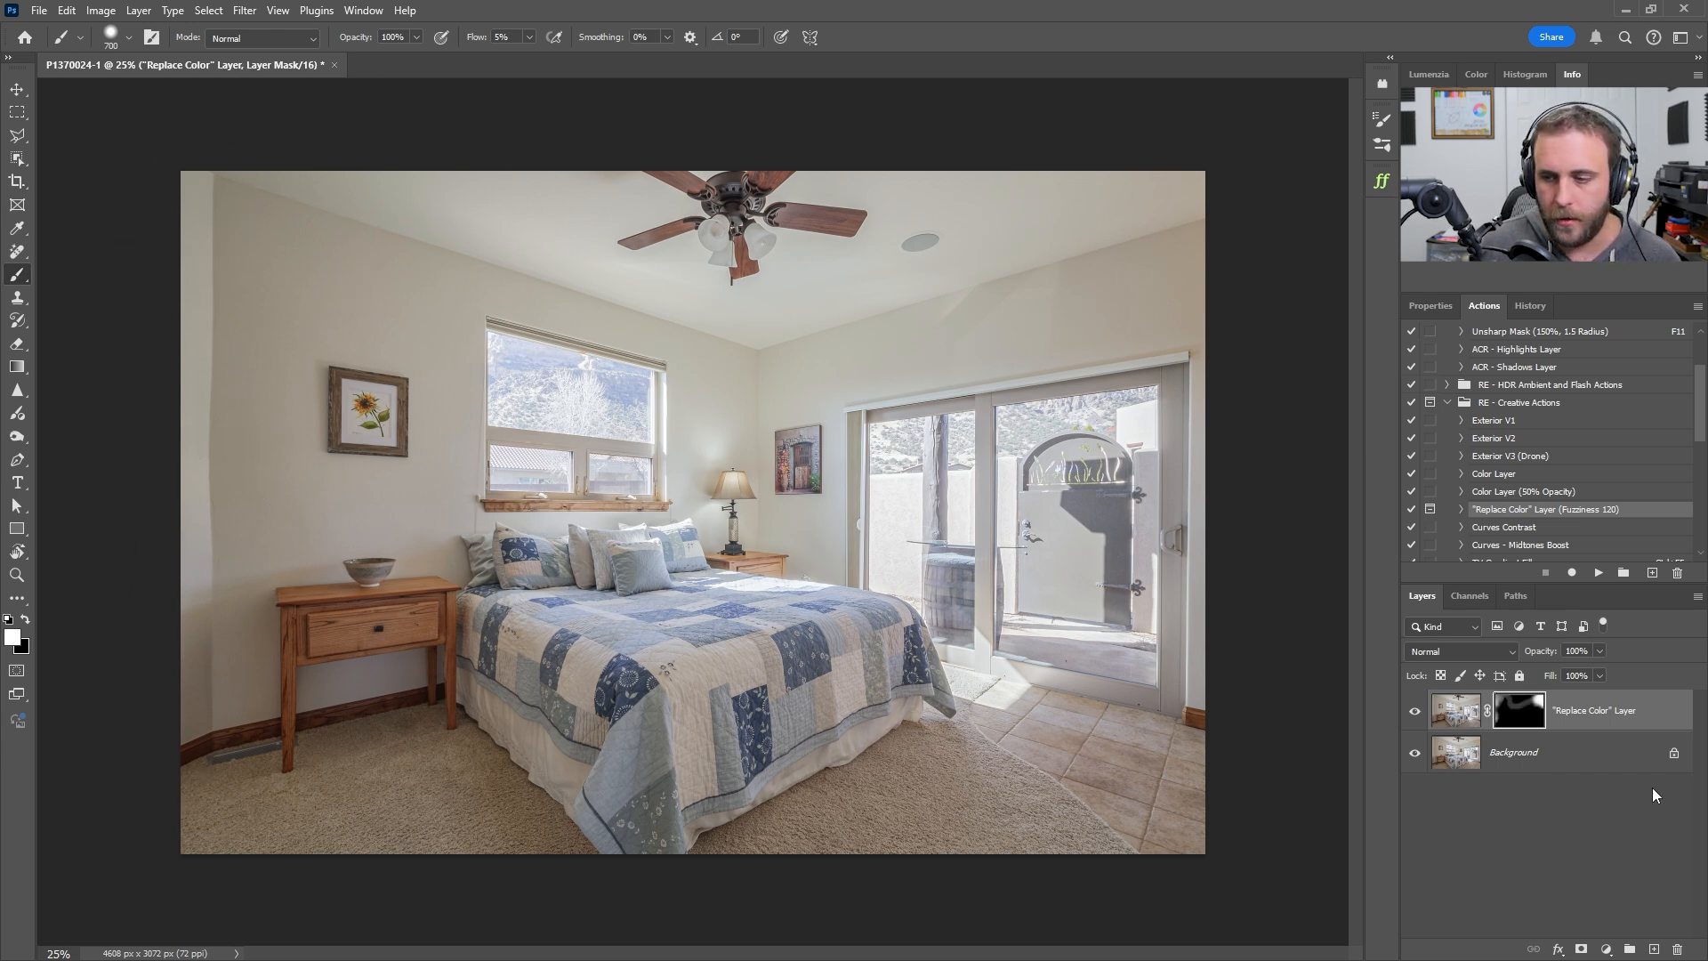
key("ctrl+e")
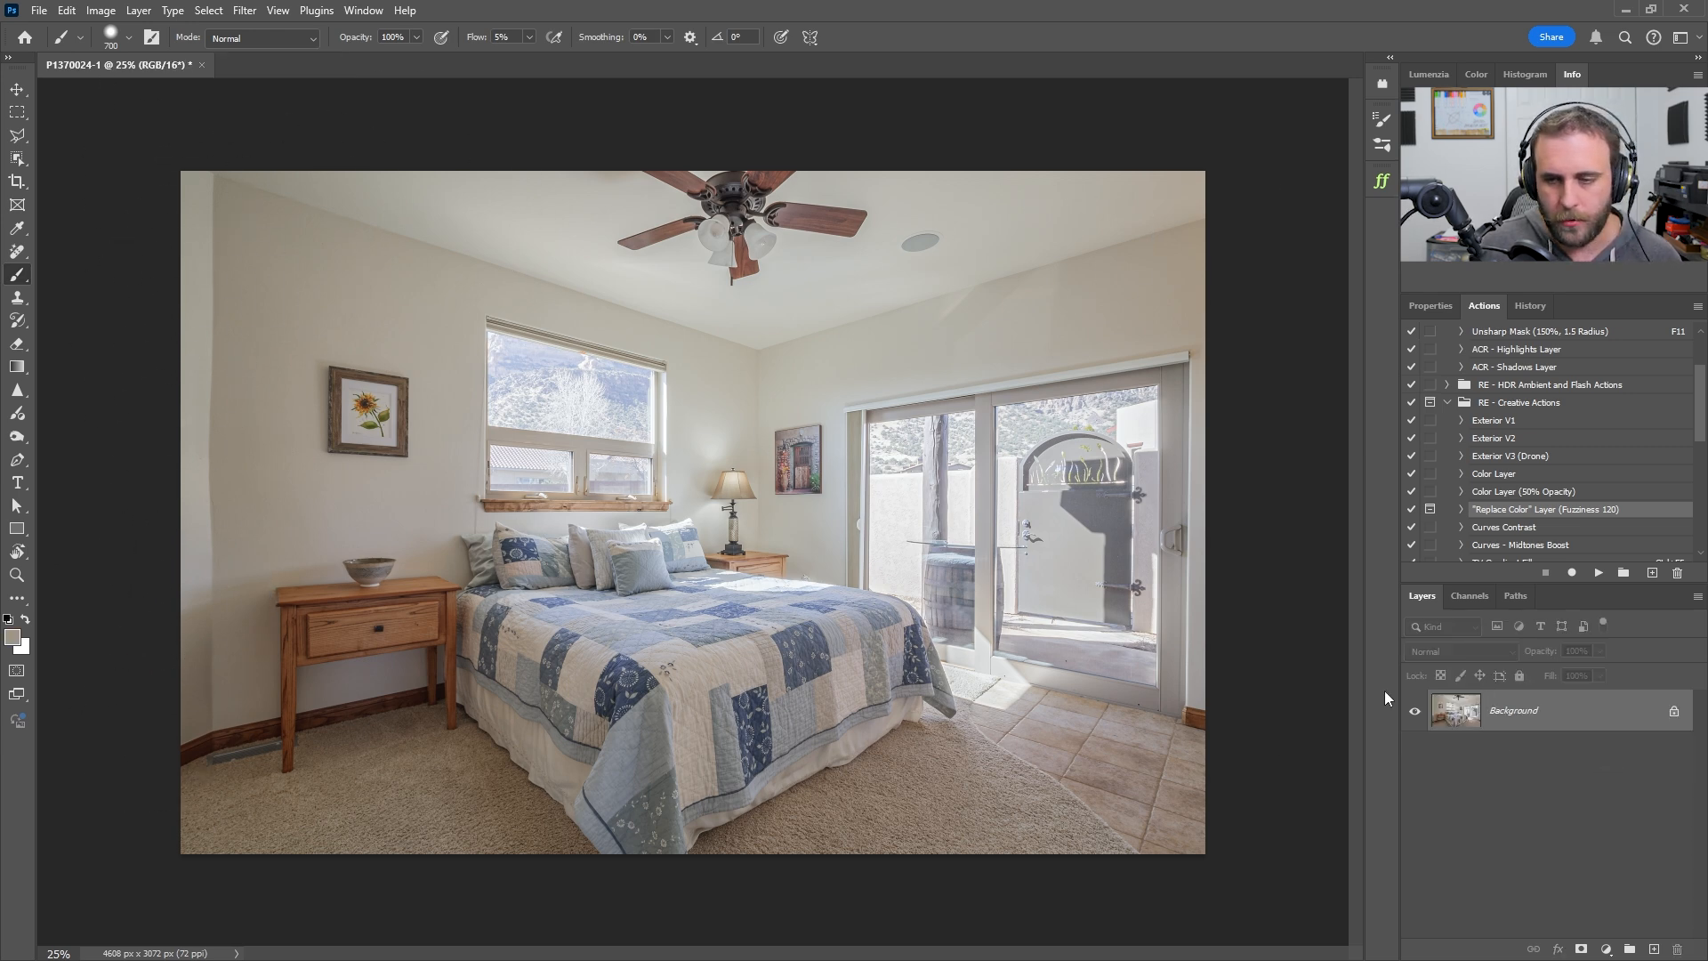
Run the Curves - Midtones Boost action and compare the image with its adjustment layer hidden and shown
left_click(1512, 545)
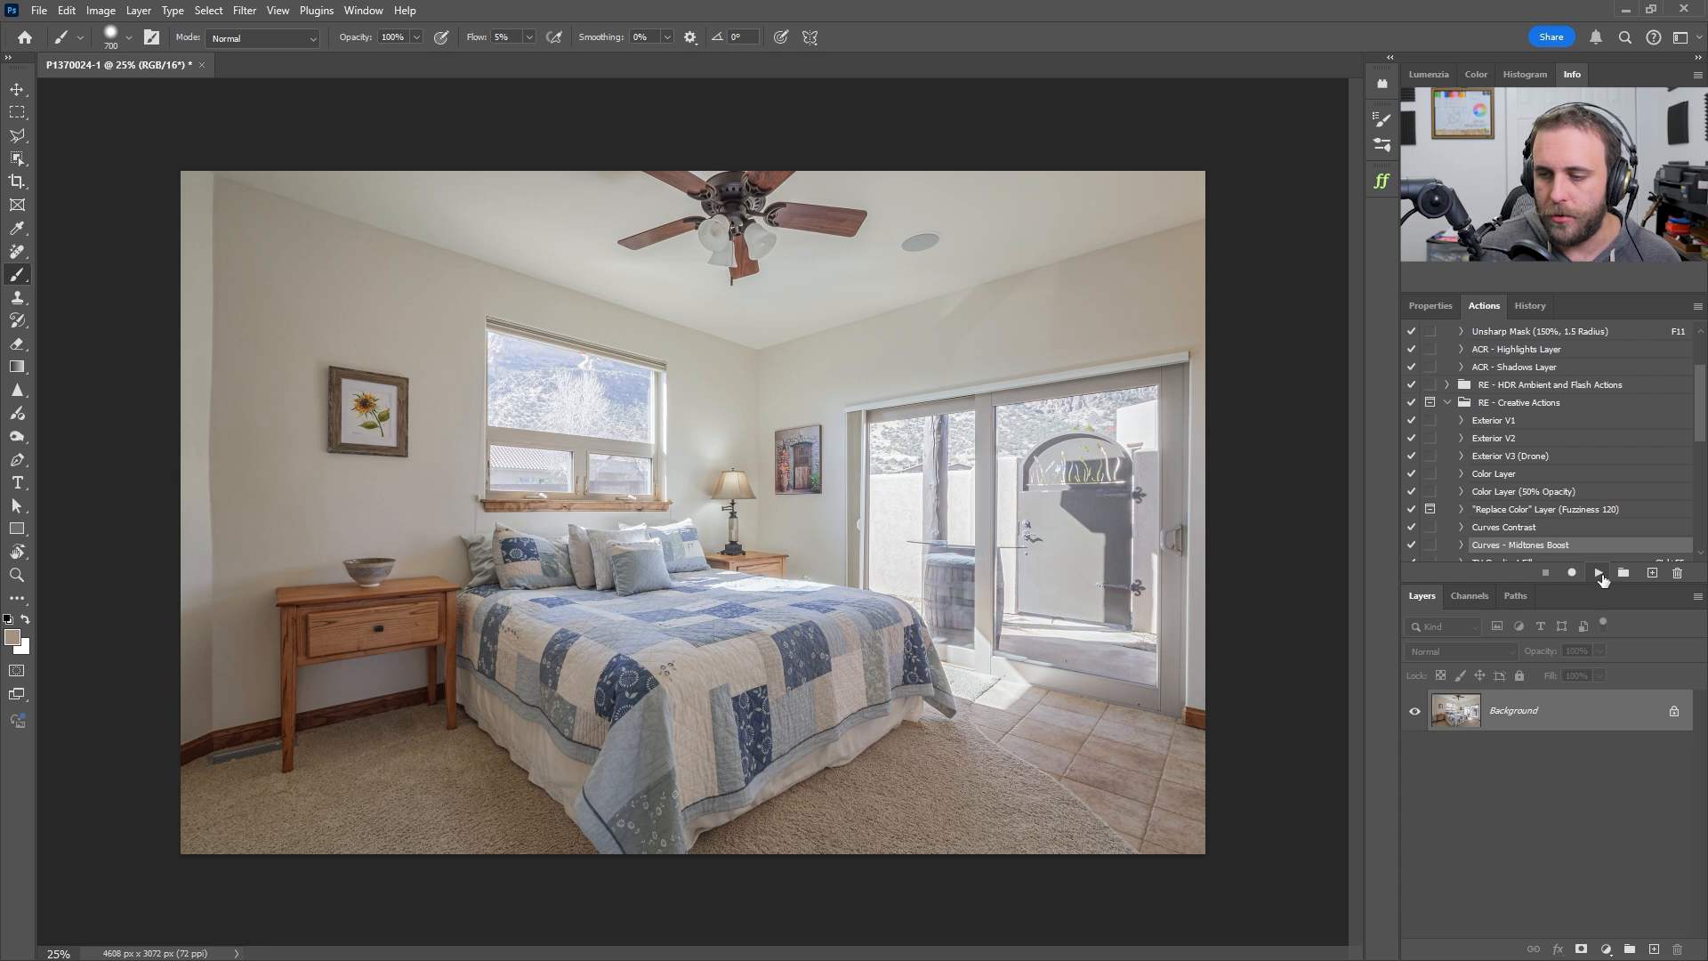
left_click(1598, 573)
left_click(1414, 712)
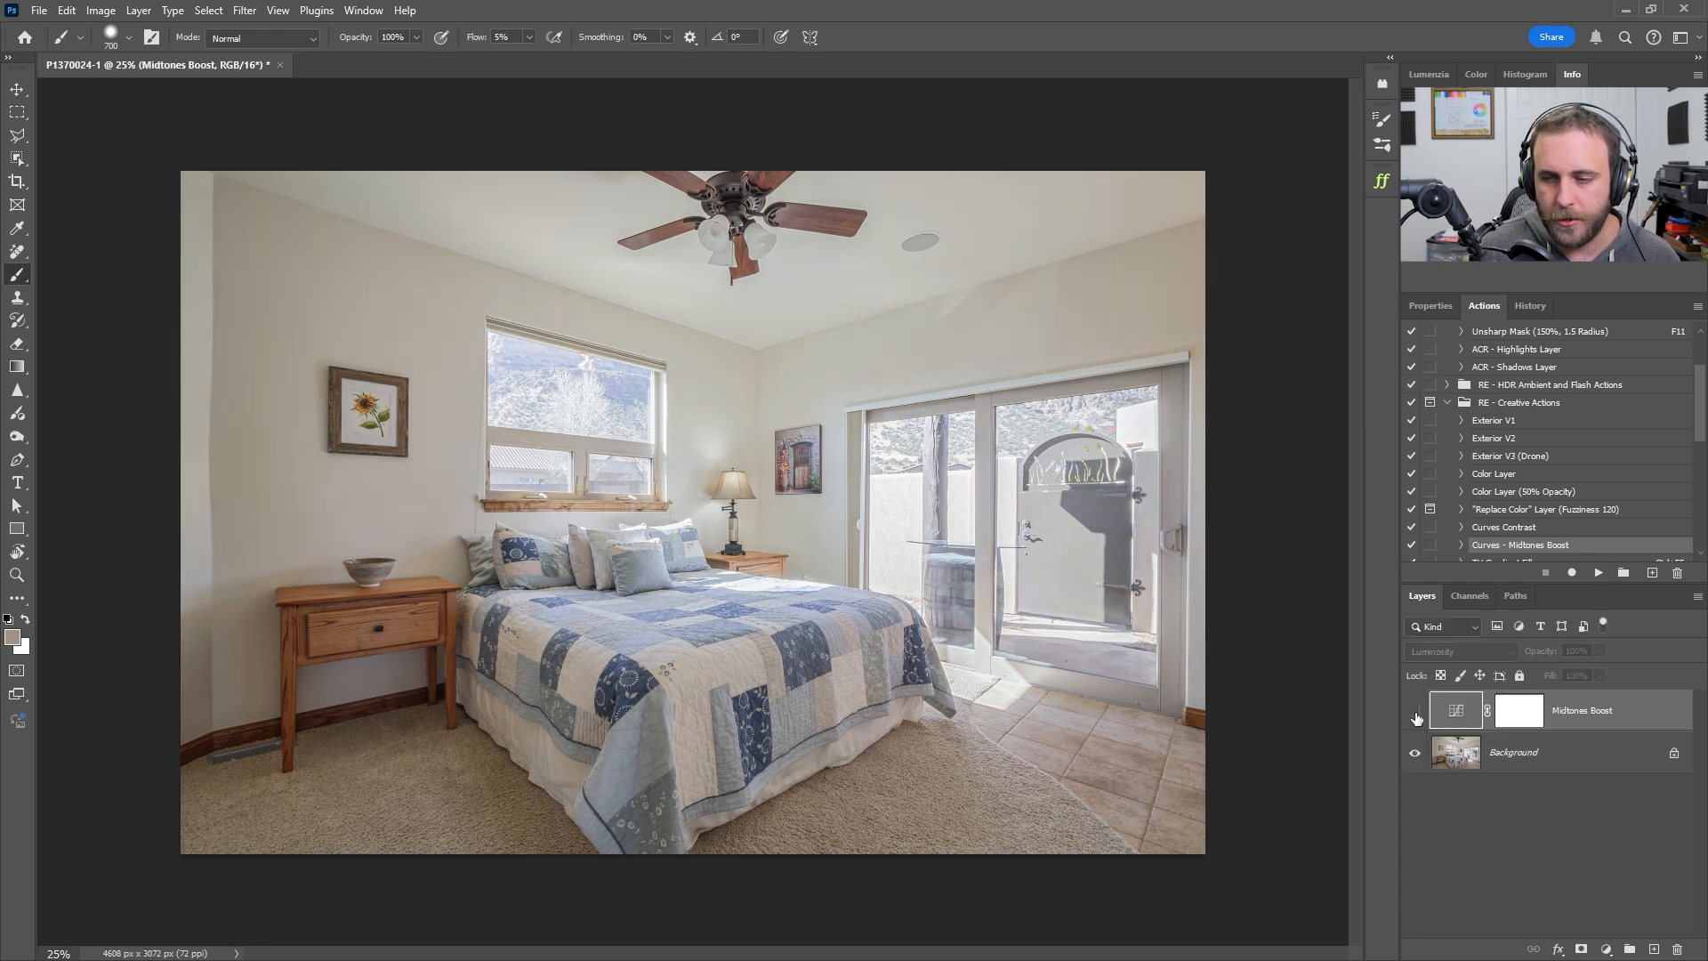
left_click(1415, 711)
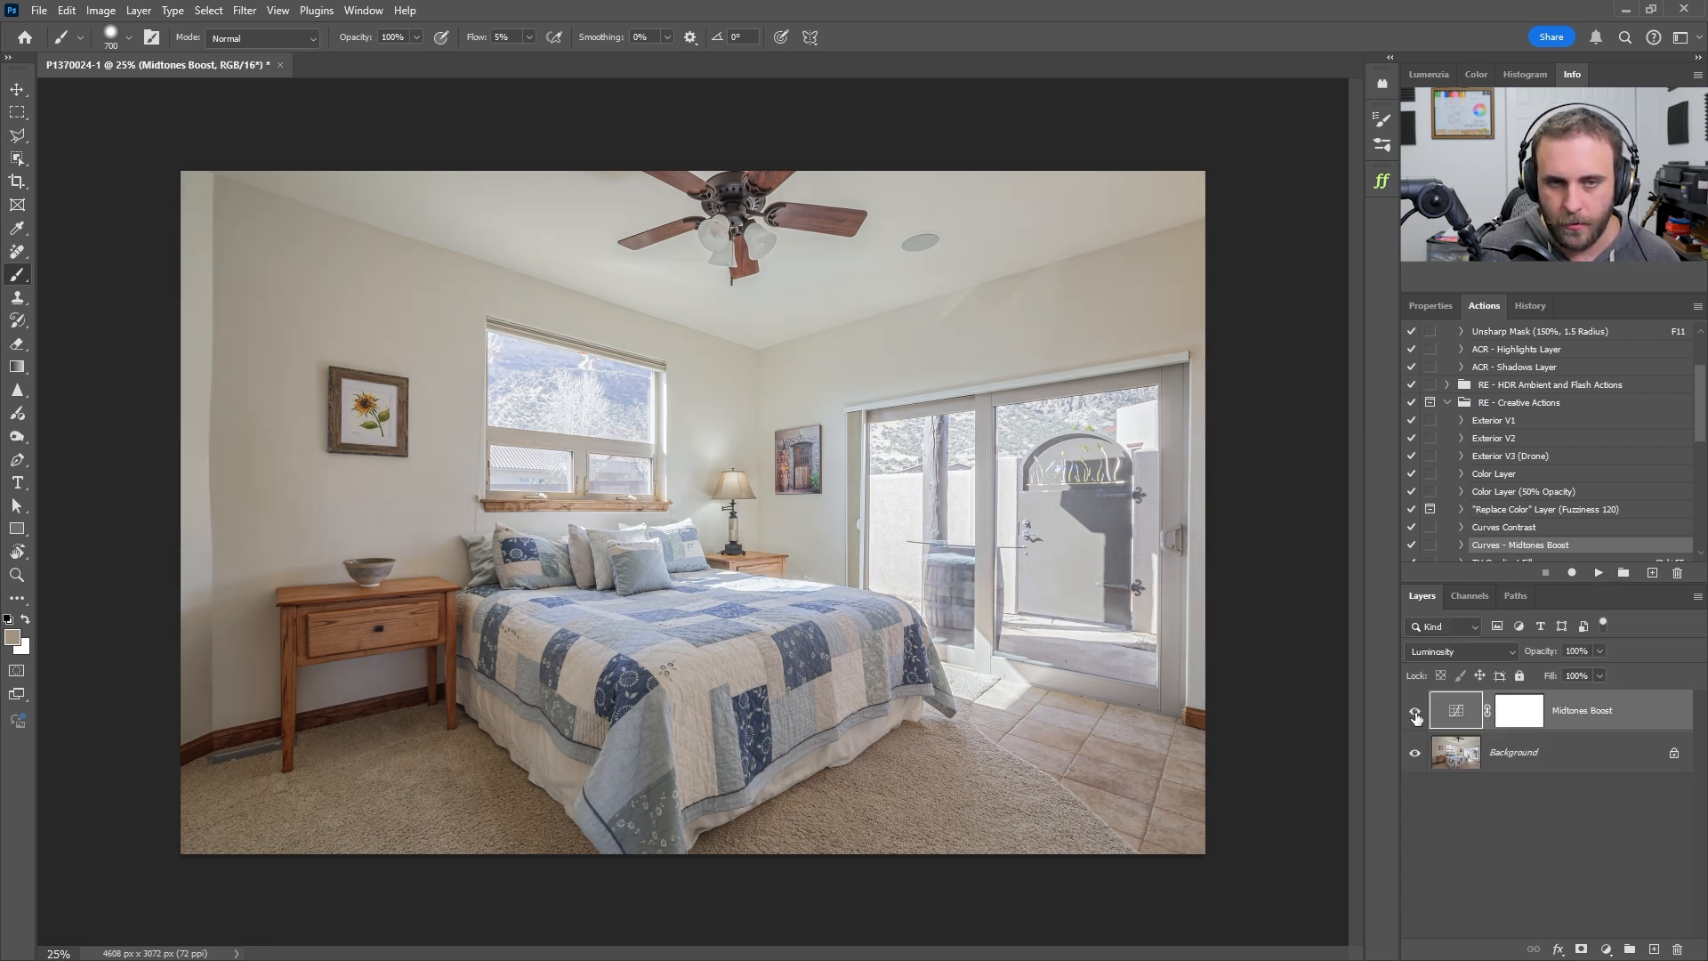
left_click(1415, 711)
left_click(1415, 712)
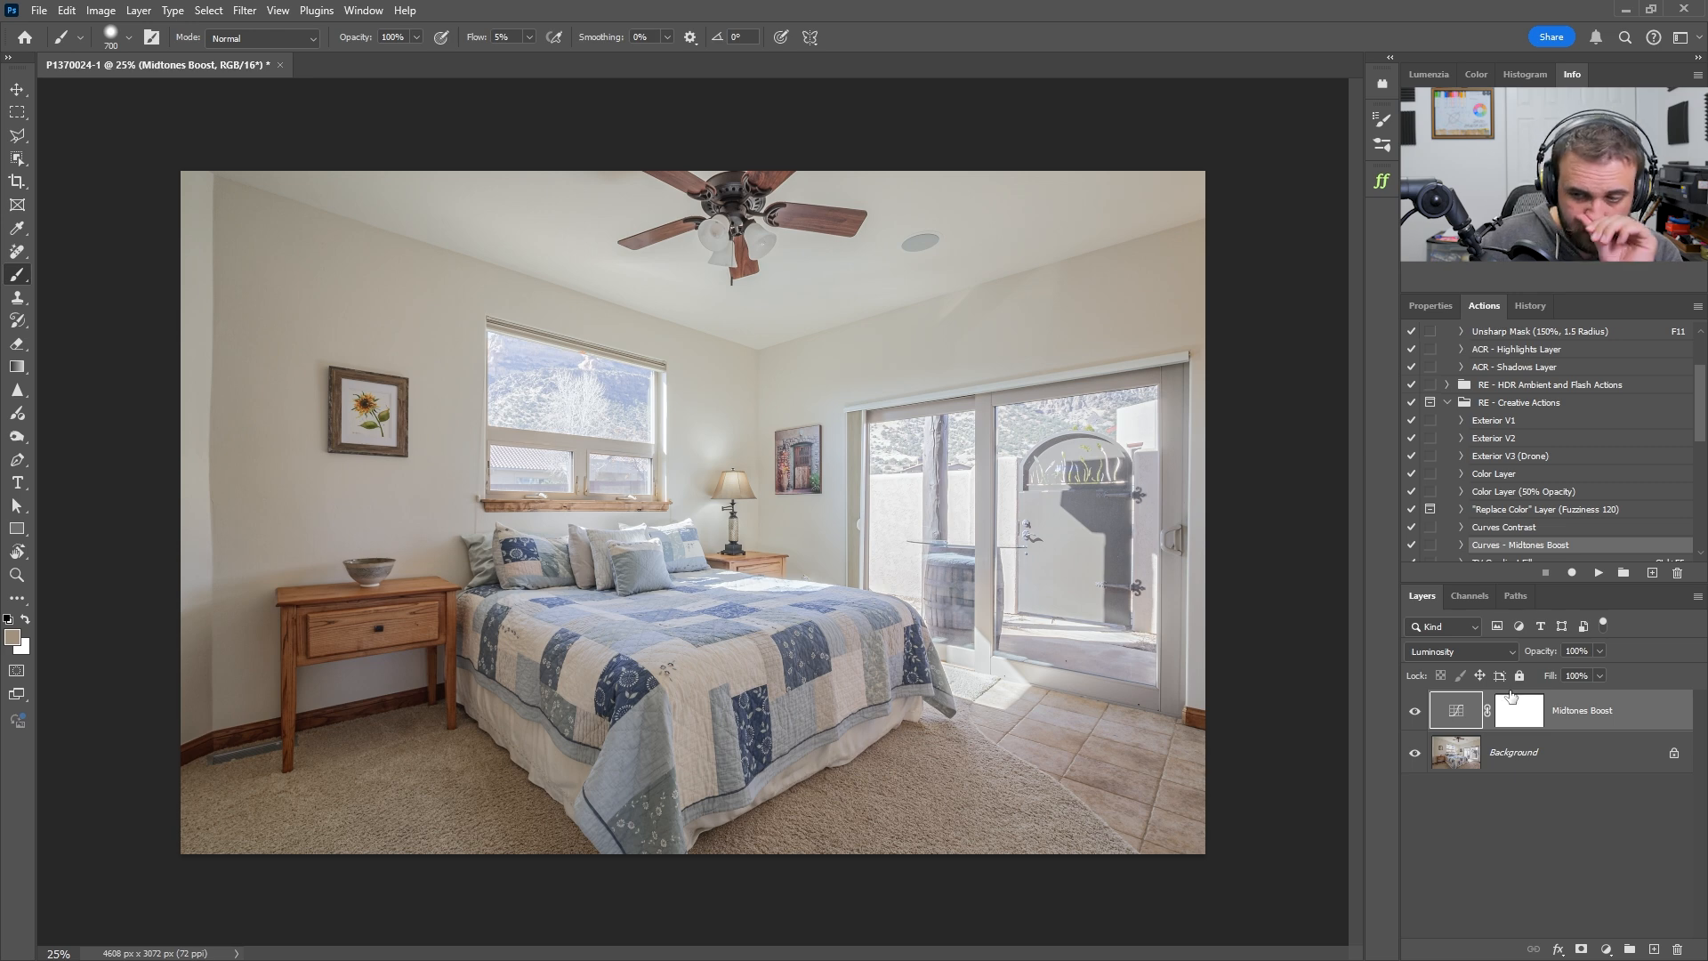
Examine the input and output positions of the points on the Midtones Boost layer's RGB curve
left_click(1437, 302)
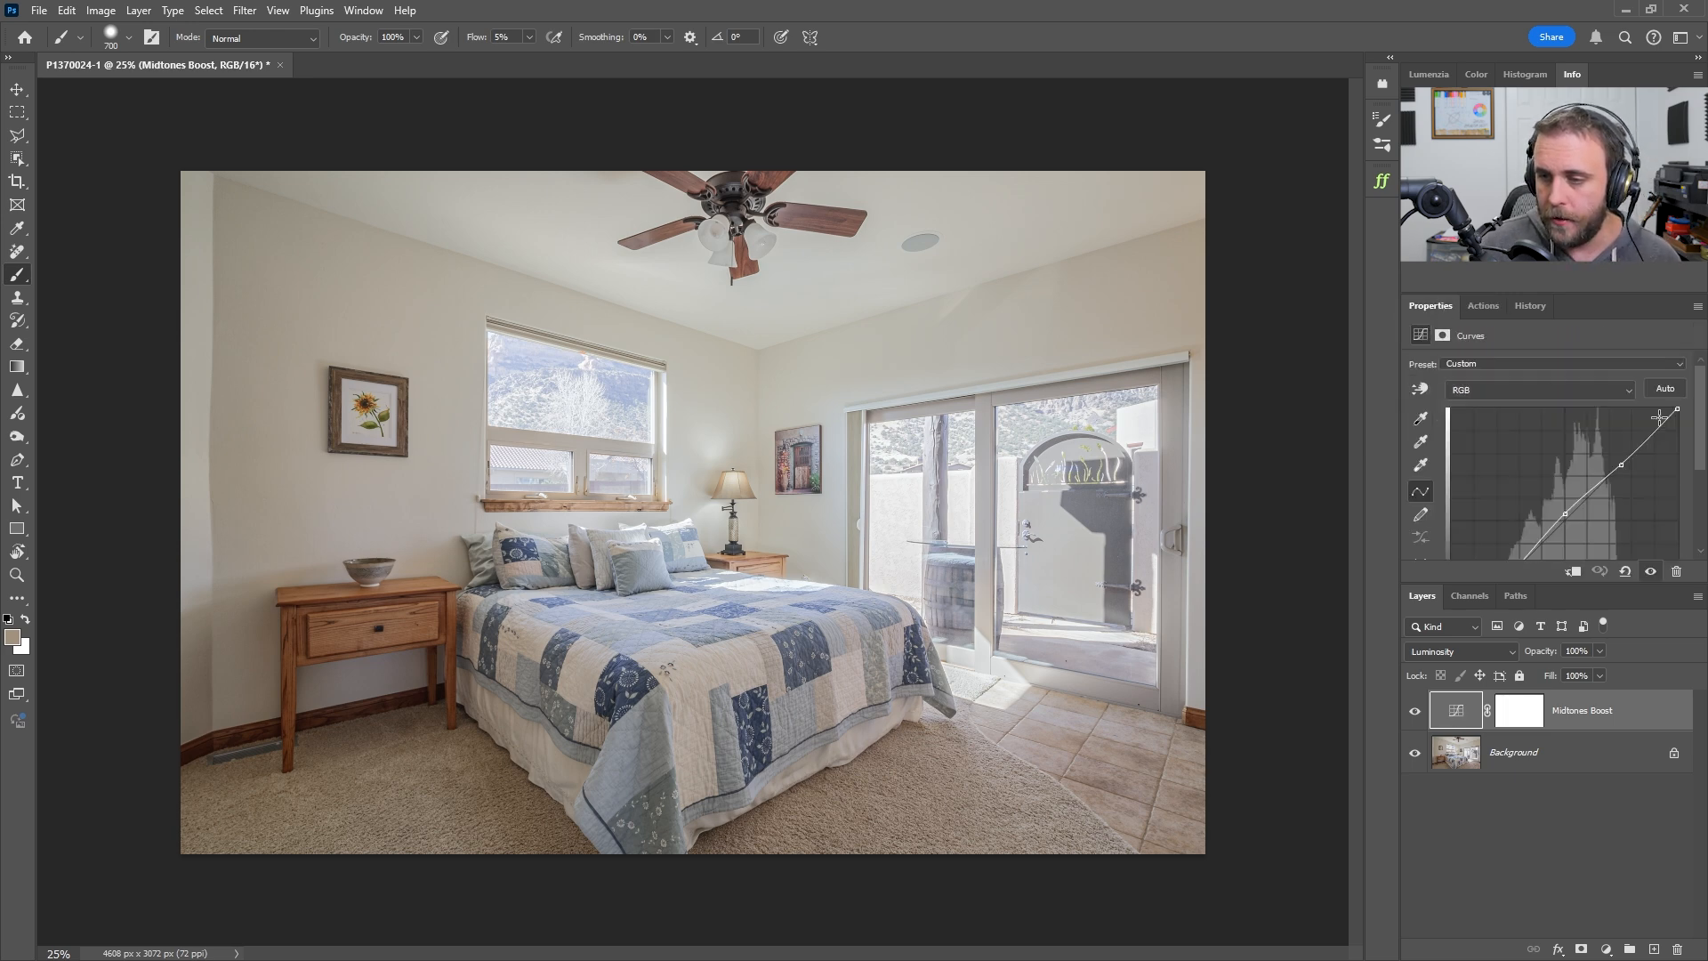
left_click_drag(1701, 409, 1701, 471)
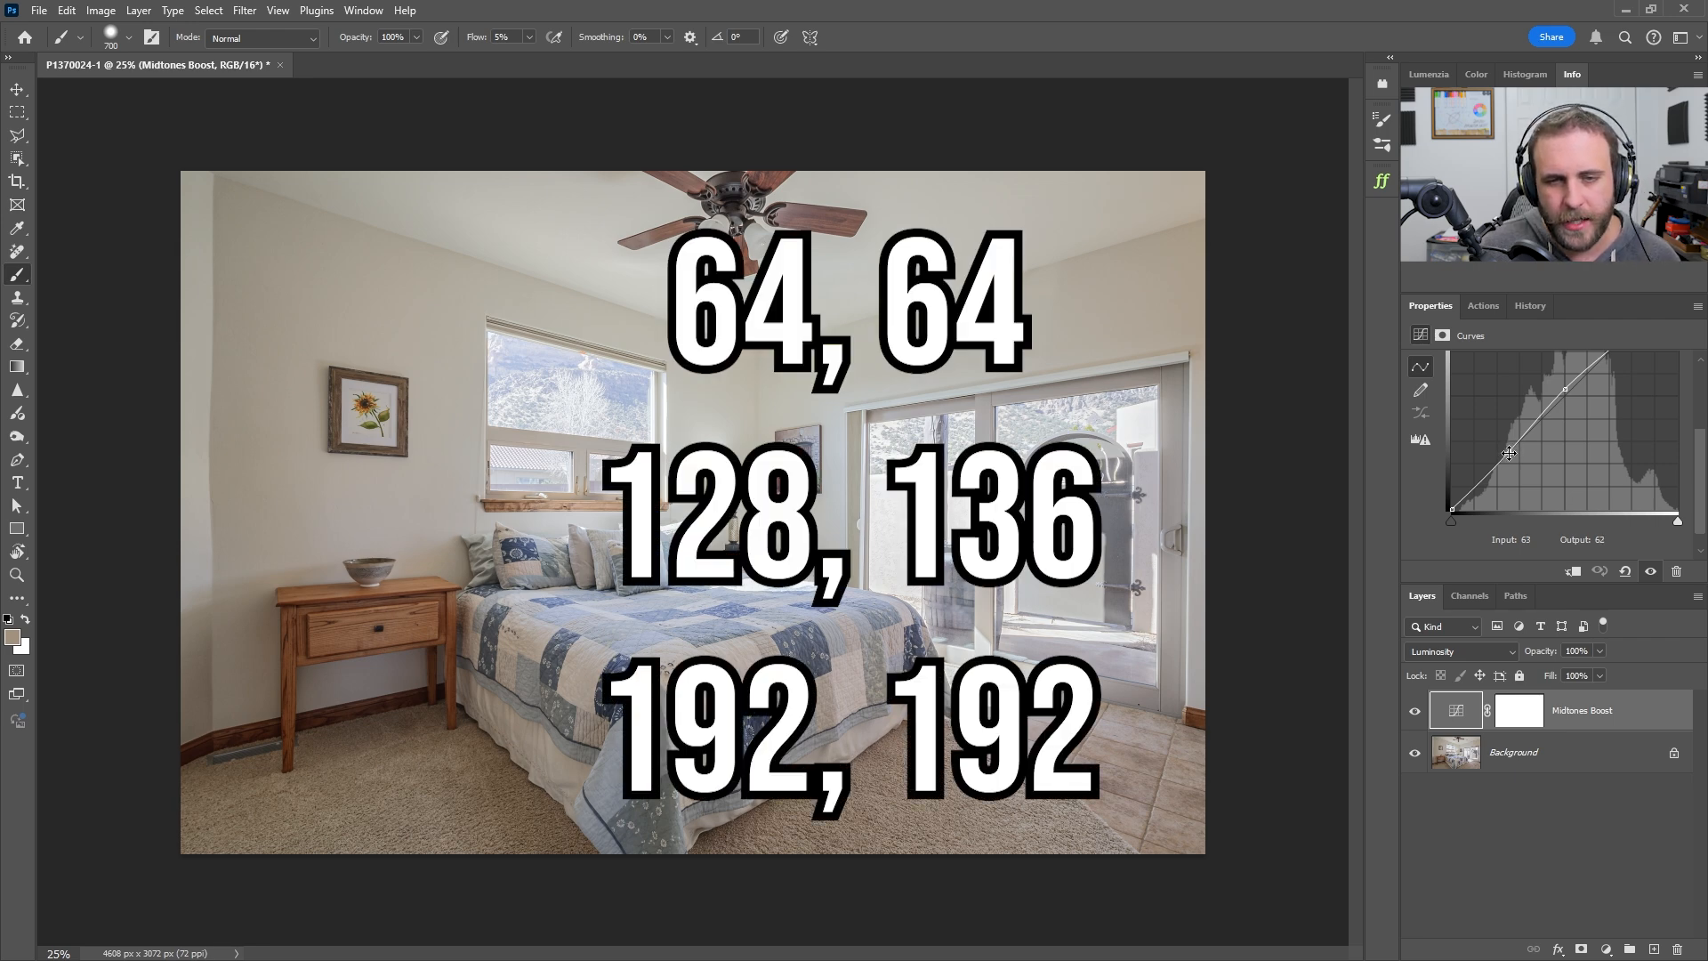
left_click_drag(1701, 492, 1700, 472)
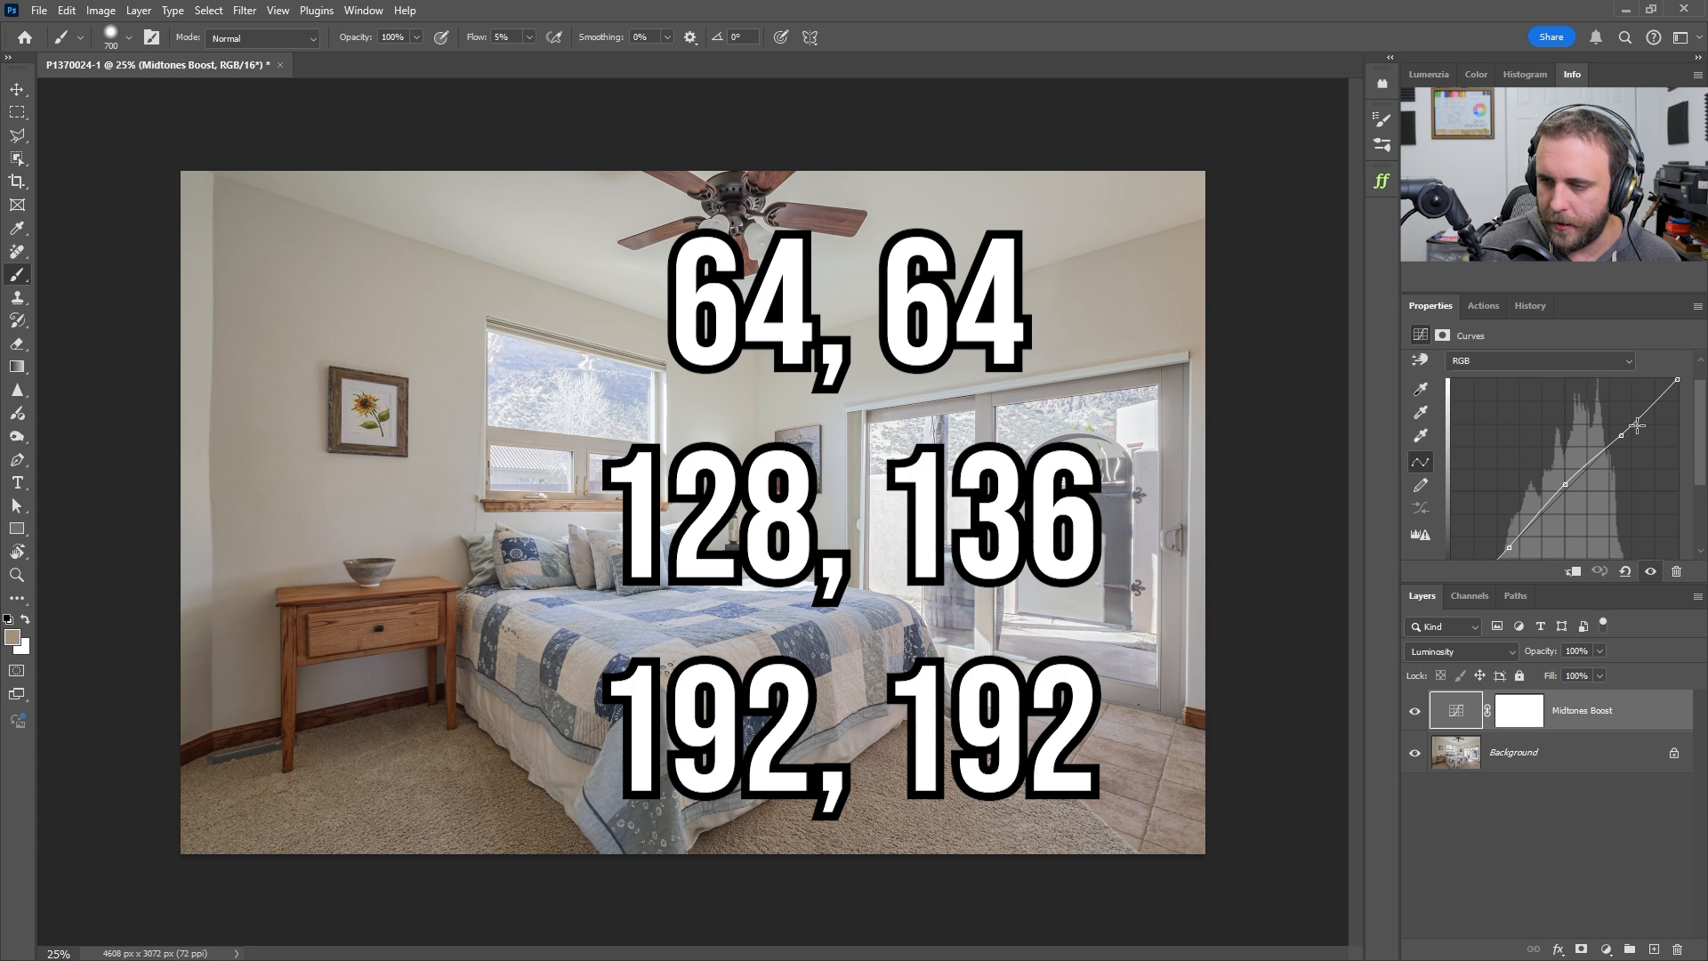
scroll(1623, 436, "up", 1)
scroll(1623, 436, "down", 2)
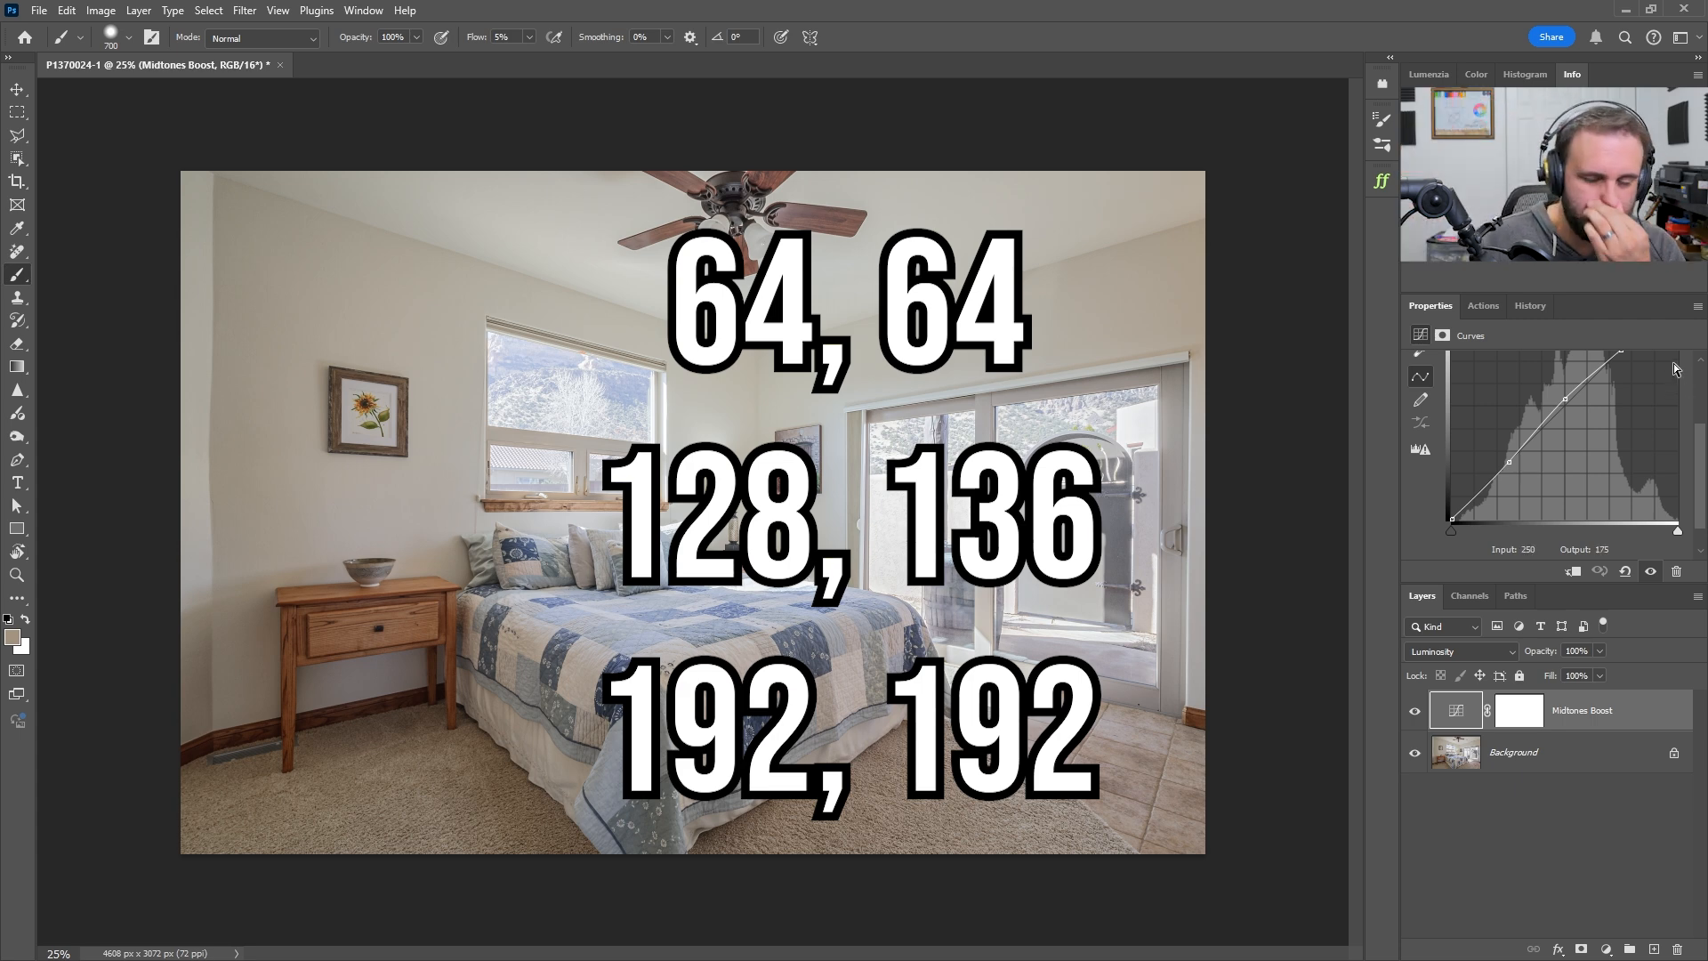
left_click(1564, 398)
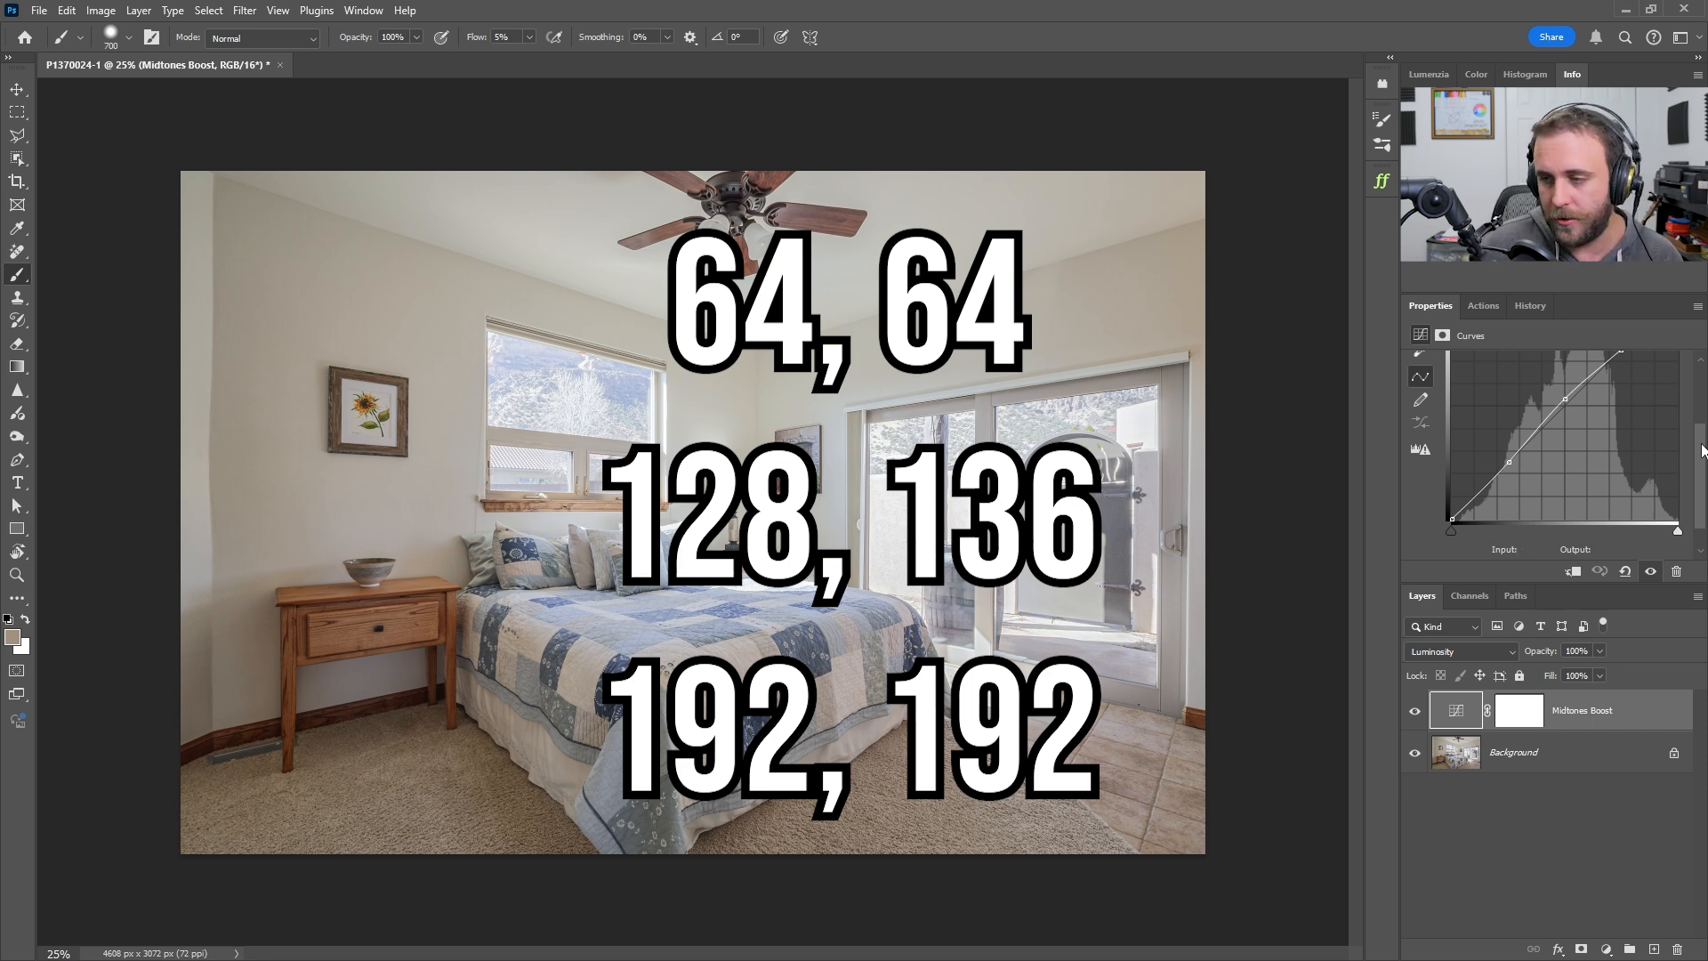
scroll(1656, 460, "up", 3)
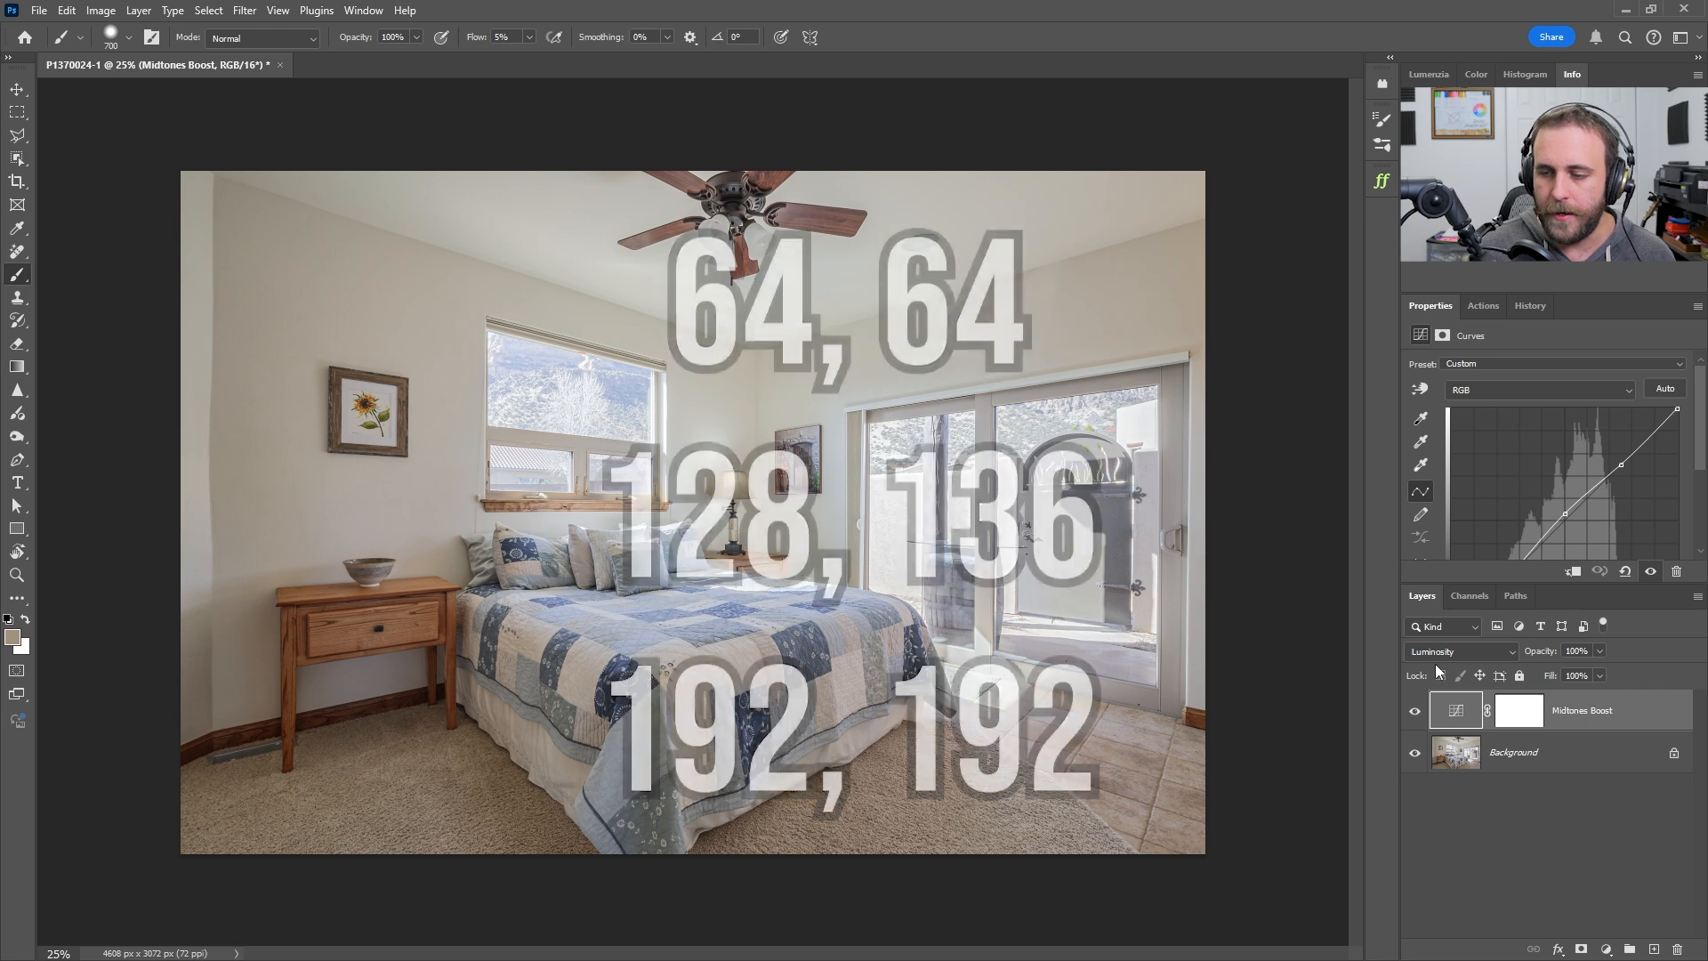
Keep the Midtones Boost layer in Luminosity blend mode and compare the bedroom photo with that layer hidden and shown
left_click(1461, 651)
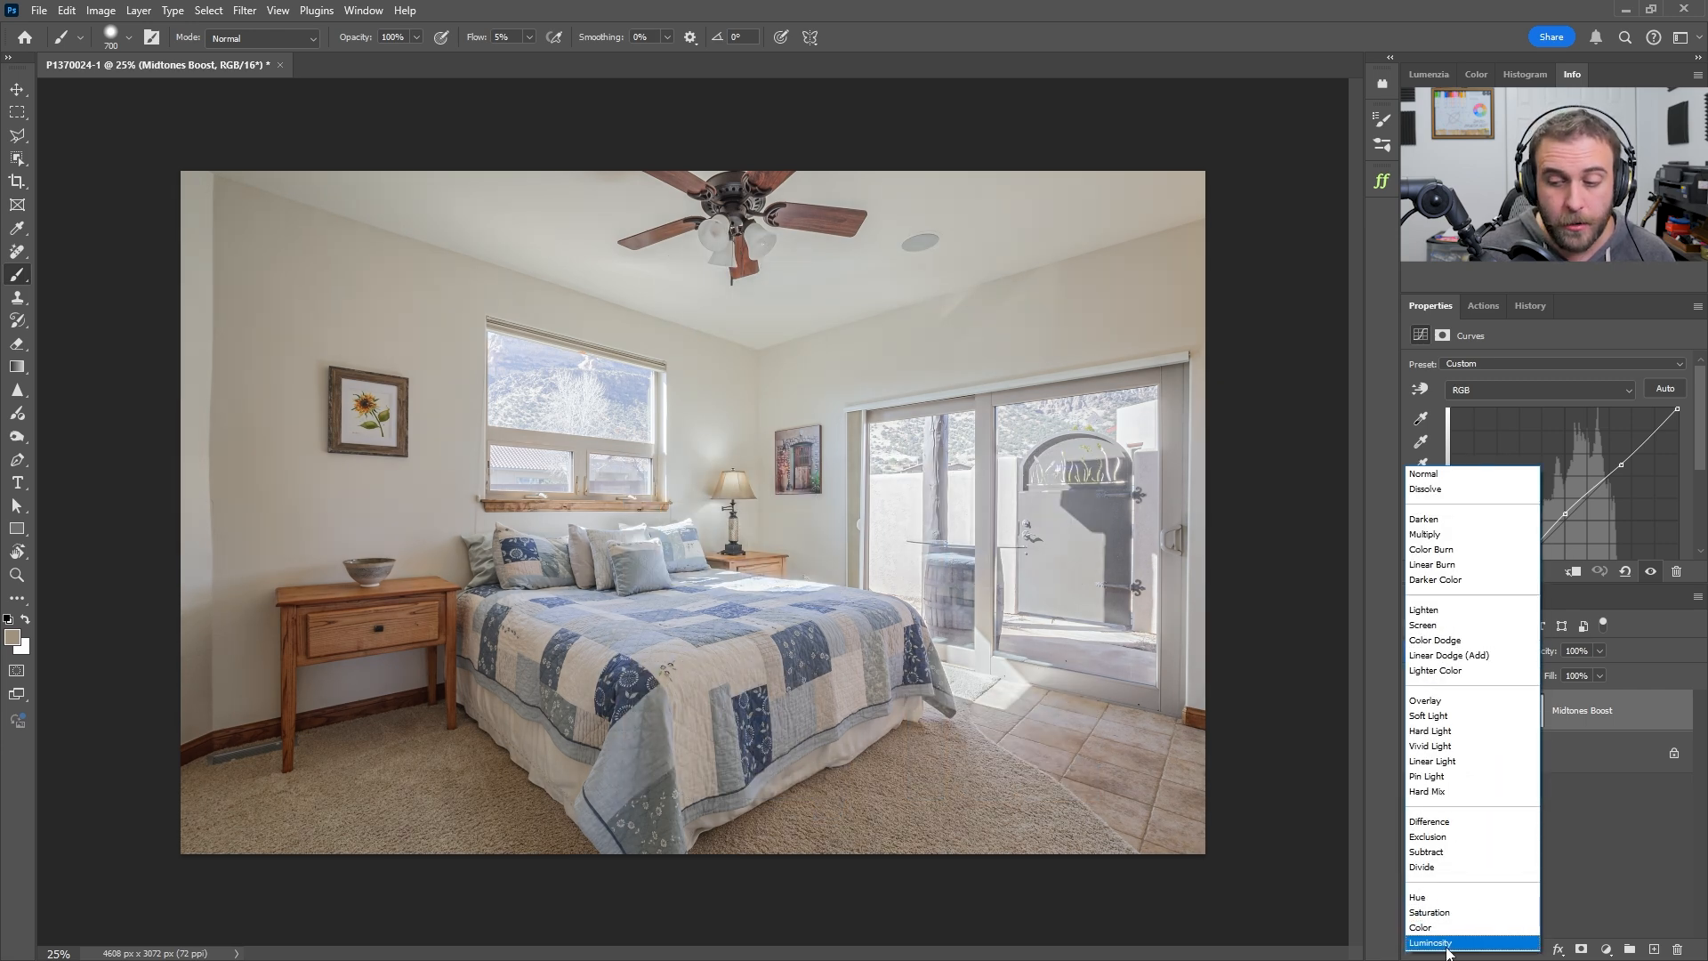
left_click(1441, 941)
left_click(1456, 766)
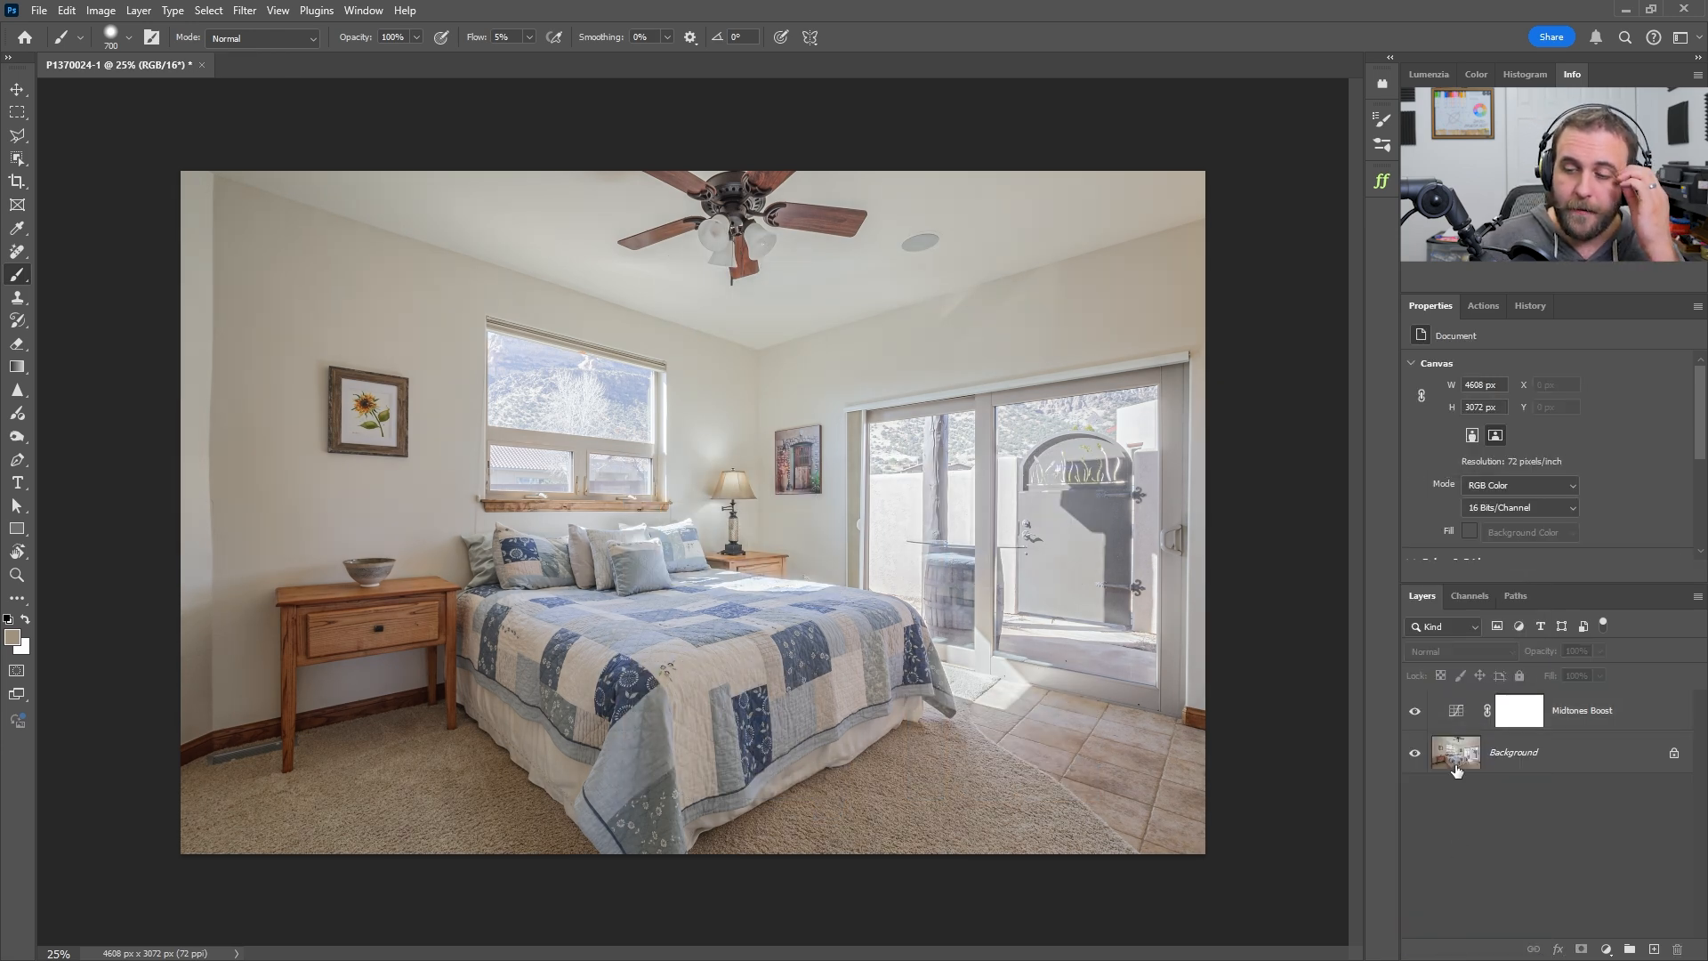
left_click(1457, 710)
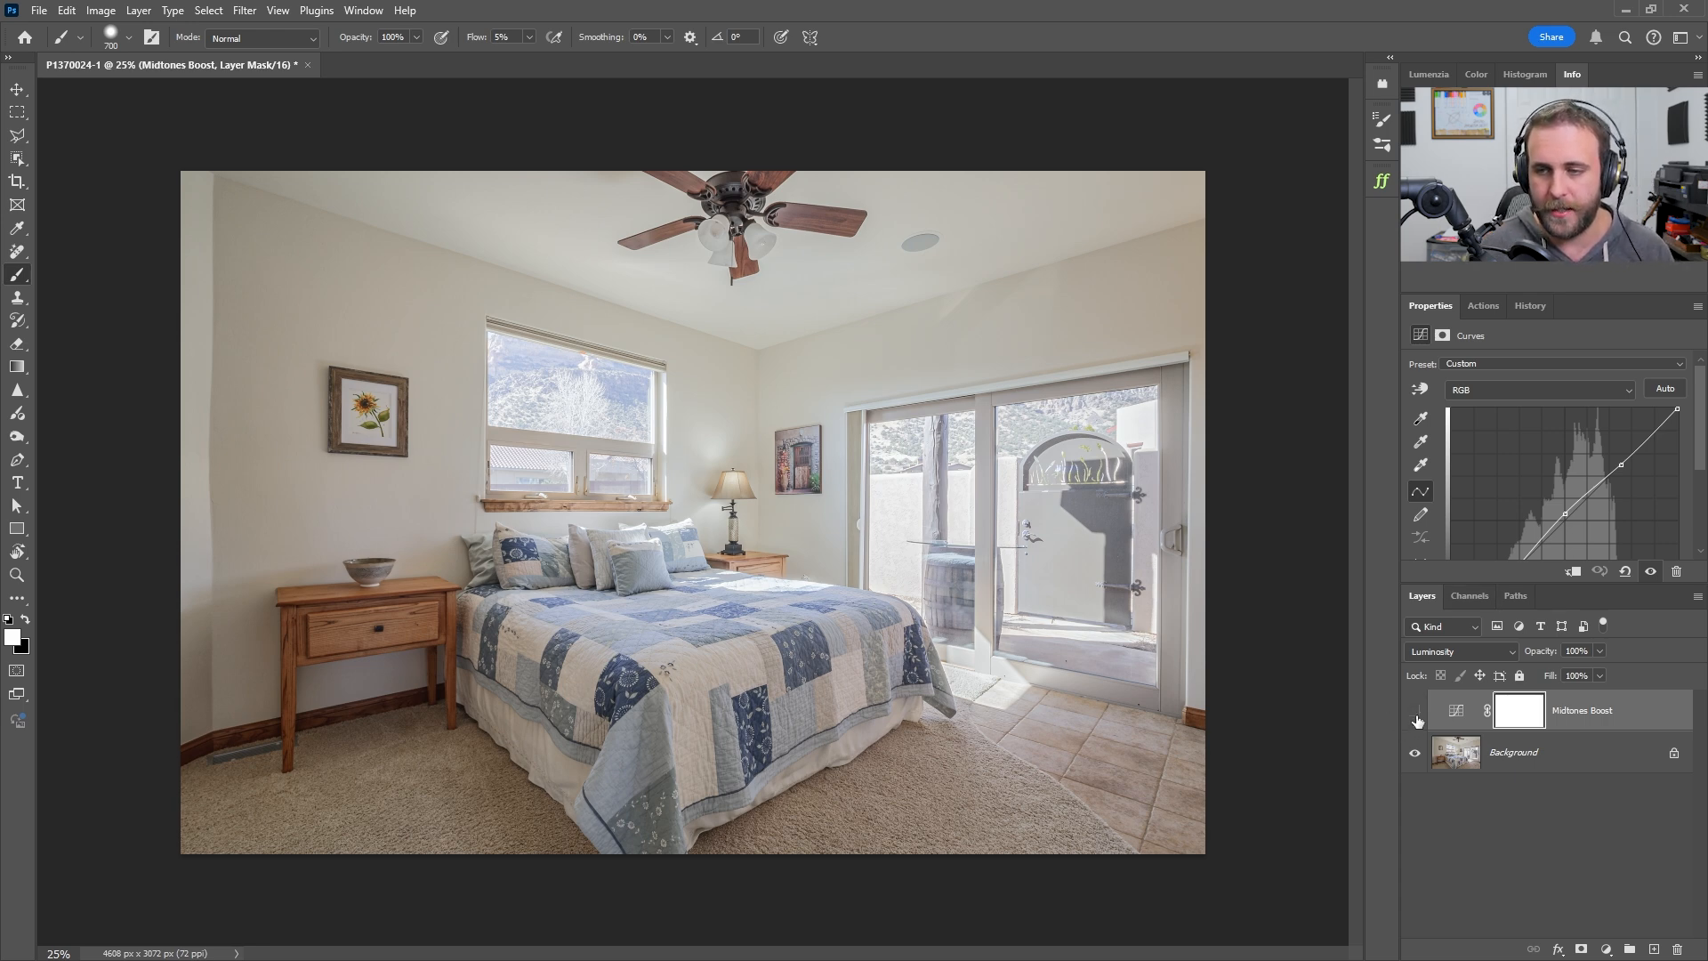
left_click(1415, 712)
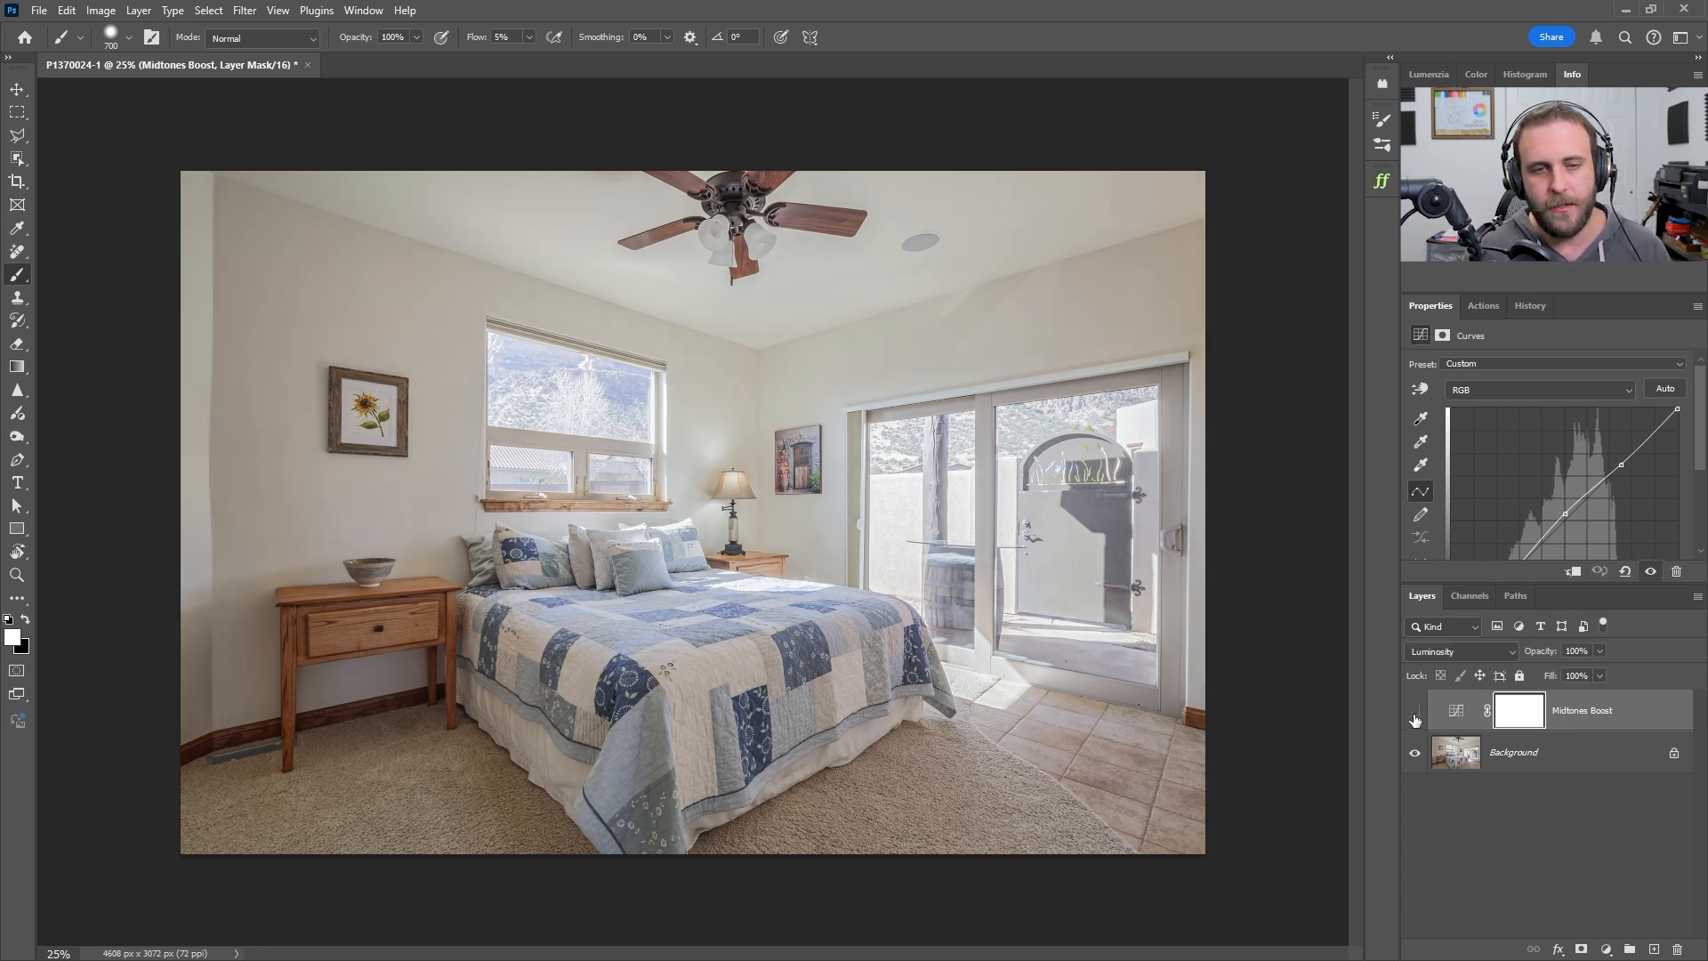
left_click(1415, 712)
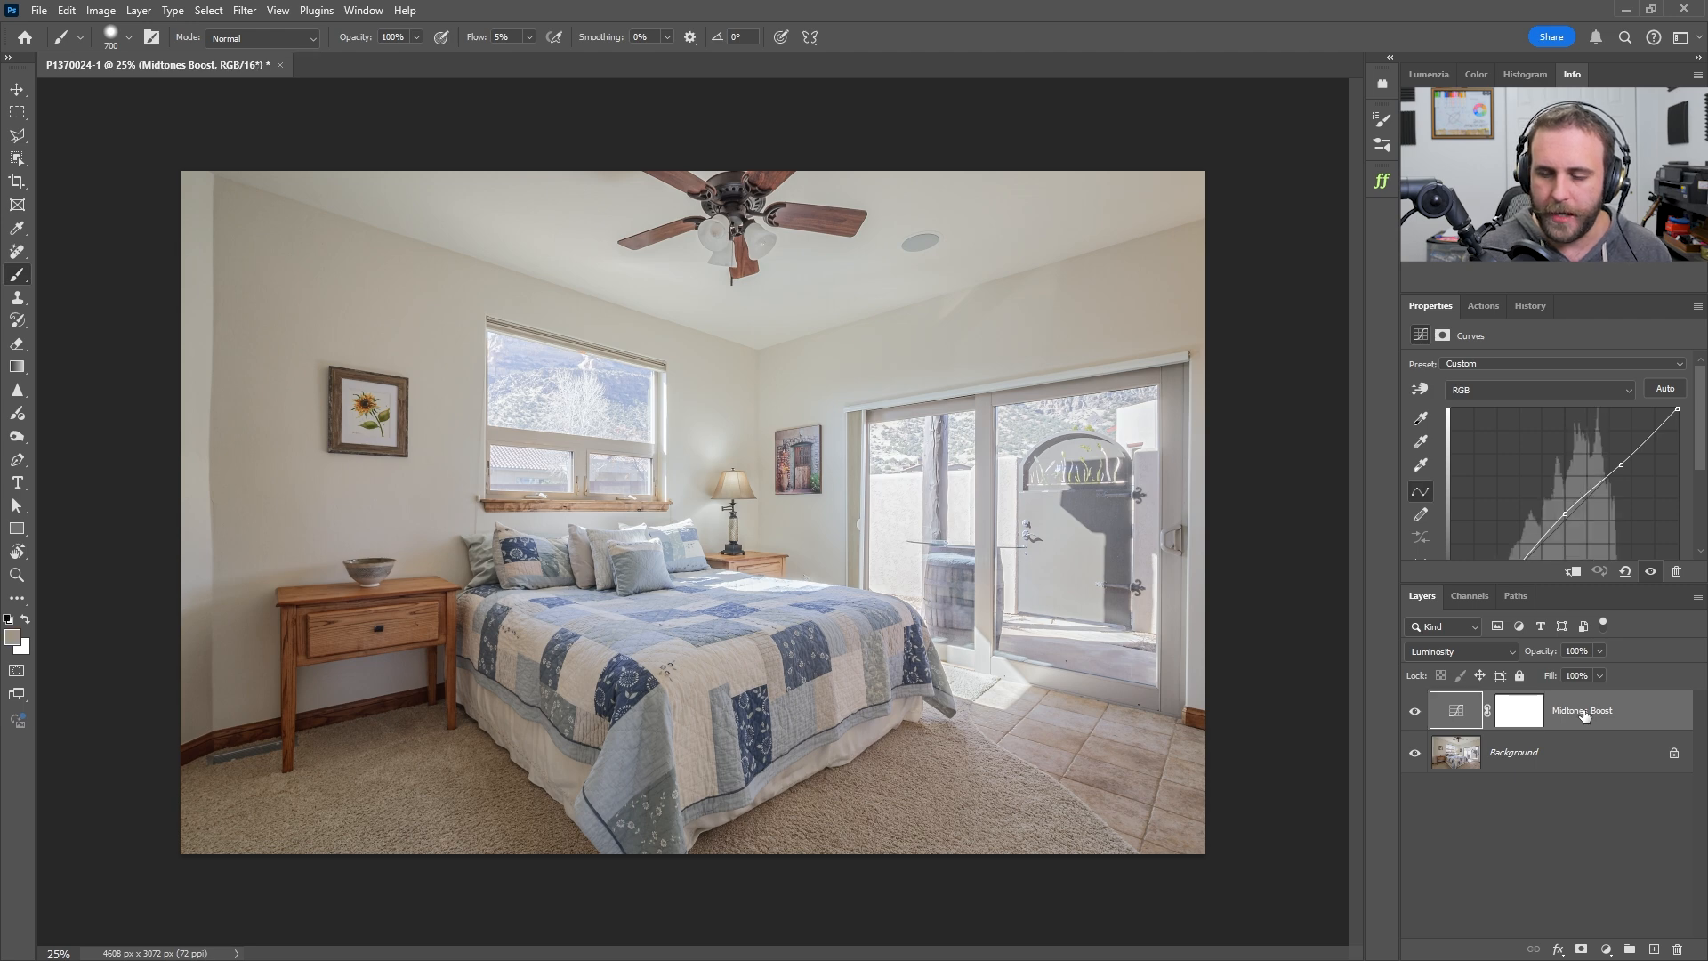
Delete the Midtones Boost layer and try the Curves Contrast action on the bedroom photo
key("Delete")
left_click(1483, 307)
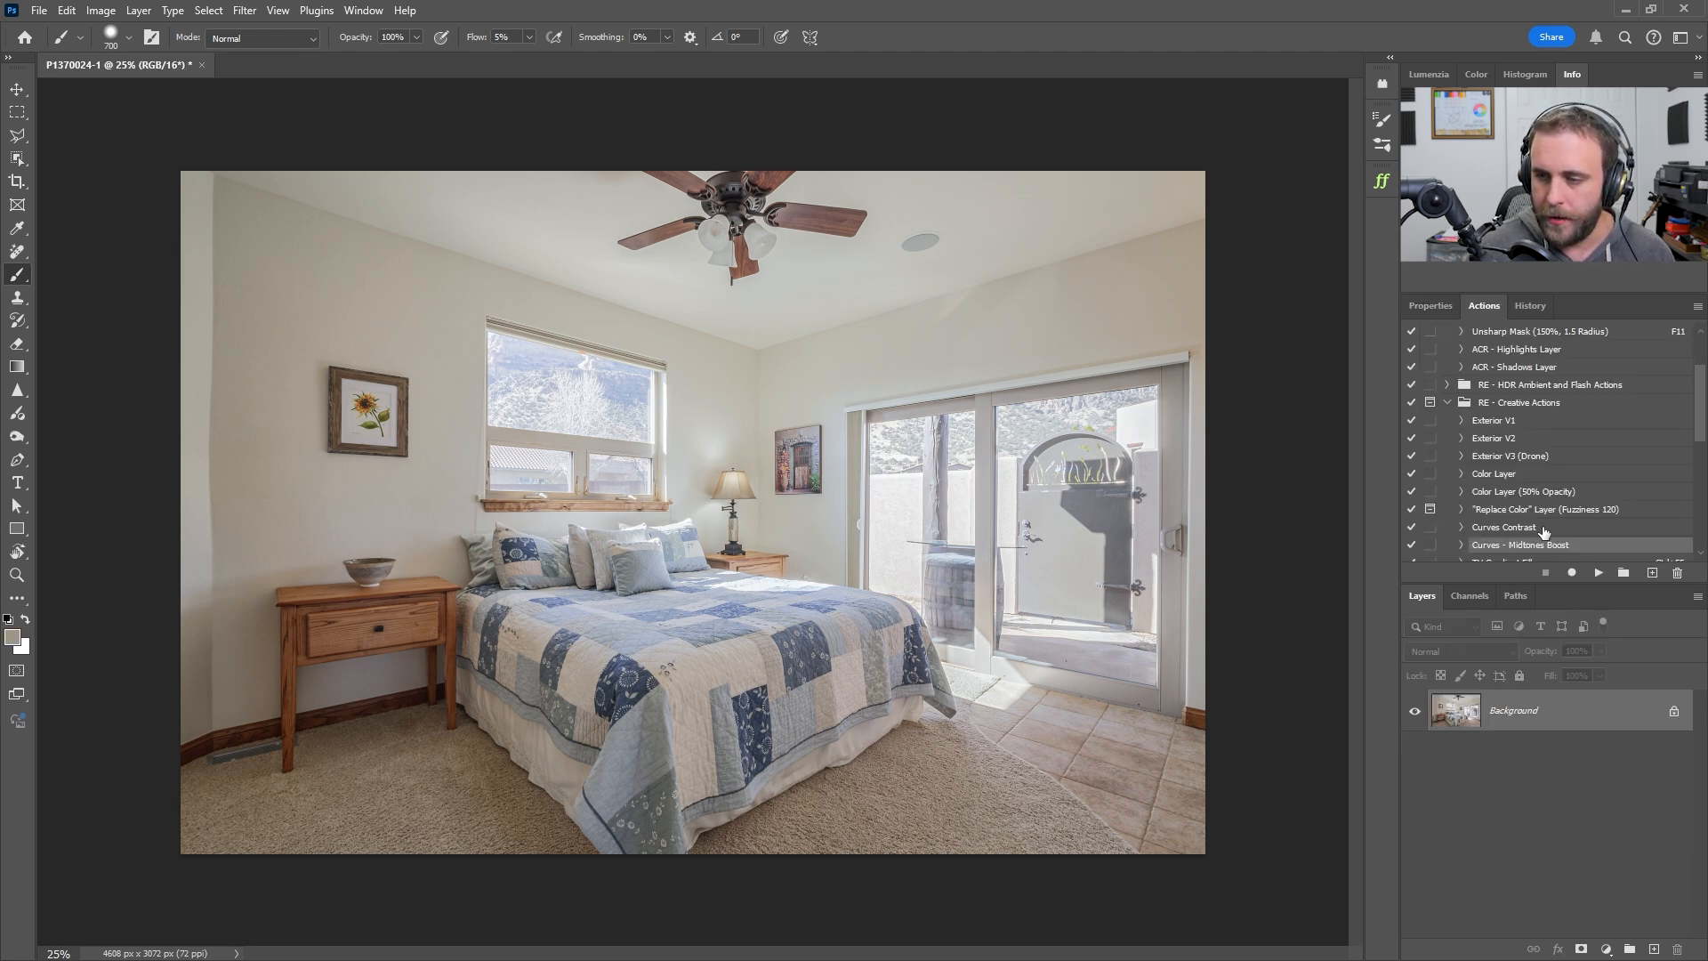
left_click(1535, 528)
left_click(1604, 572)
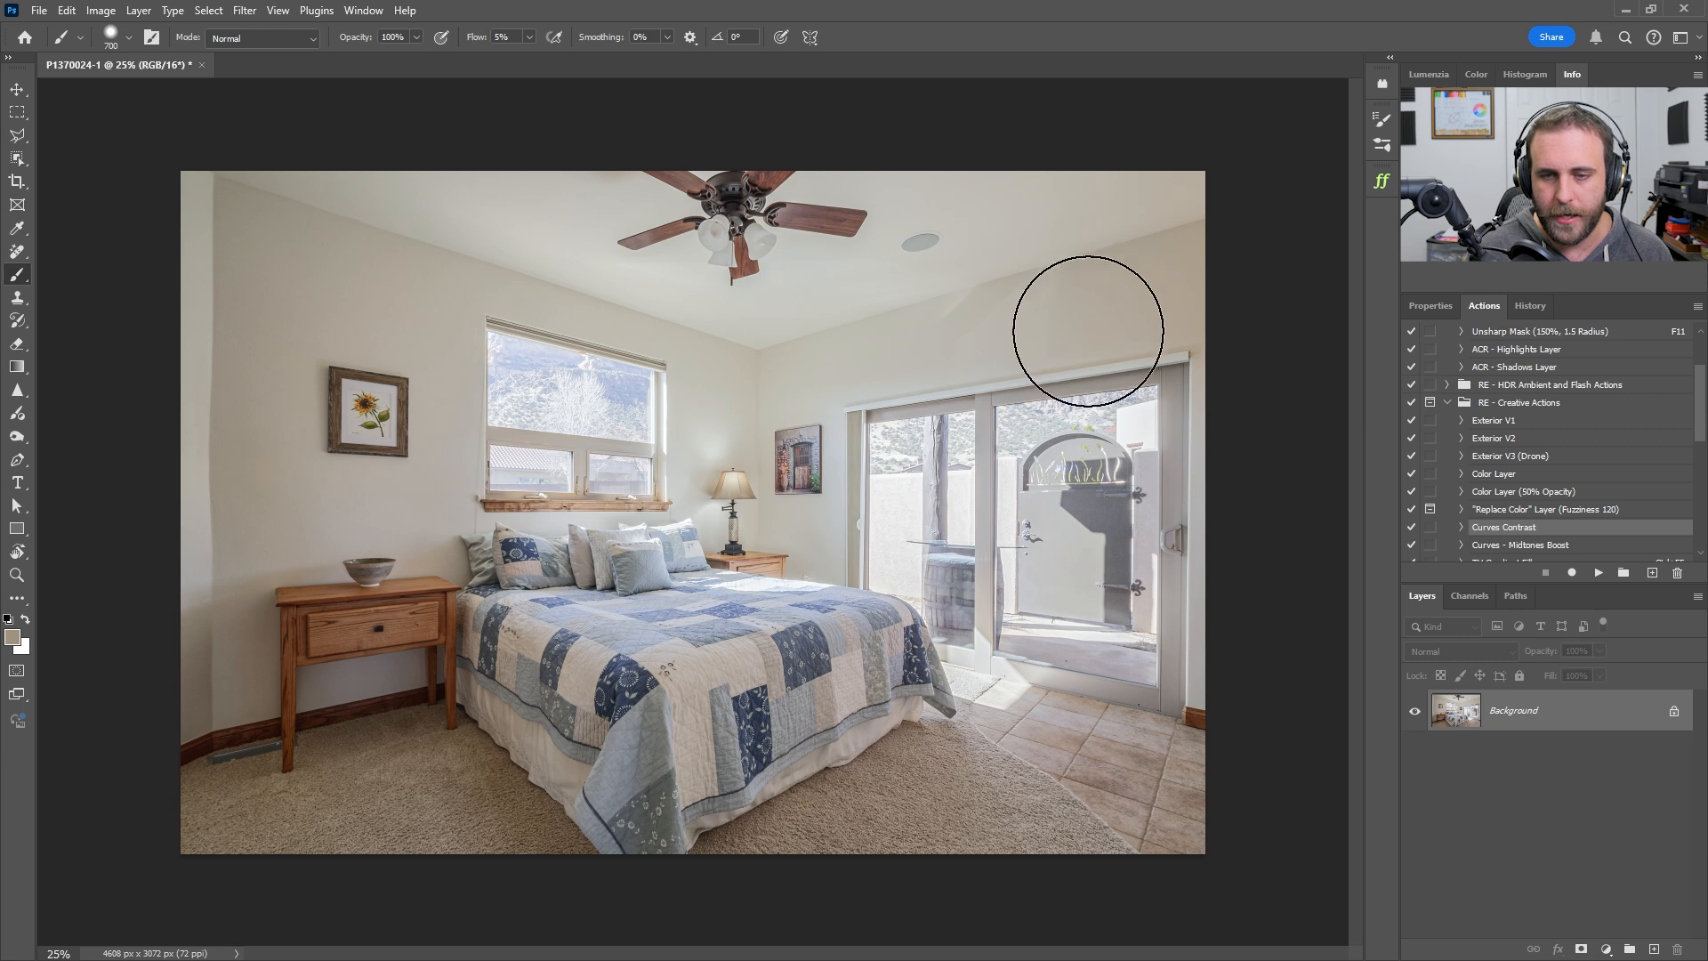
Review the whole bedroom photo at a smaller size, and close the P1370024-1 document without saving its changes
key("ctrl+minus")
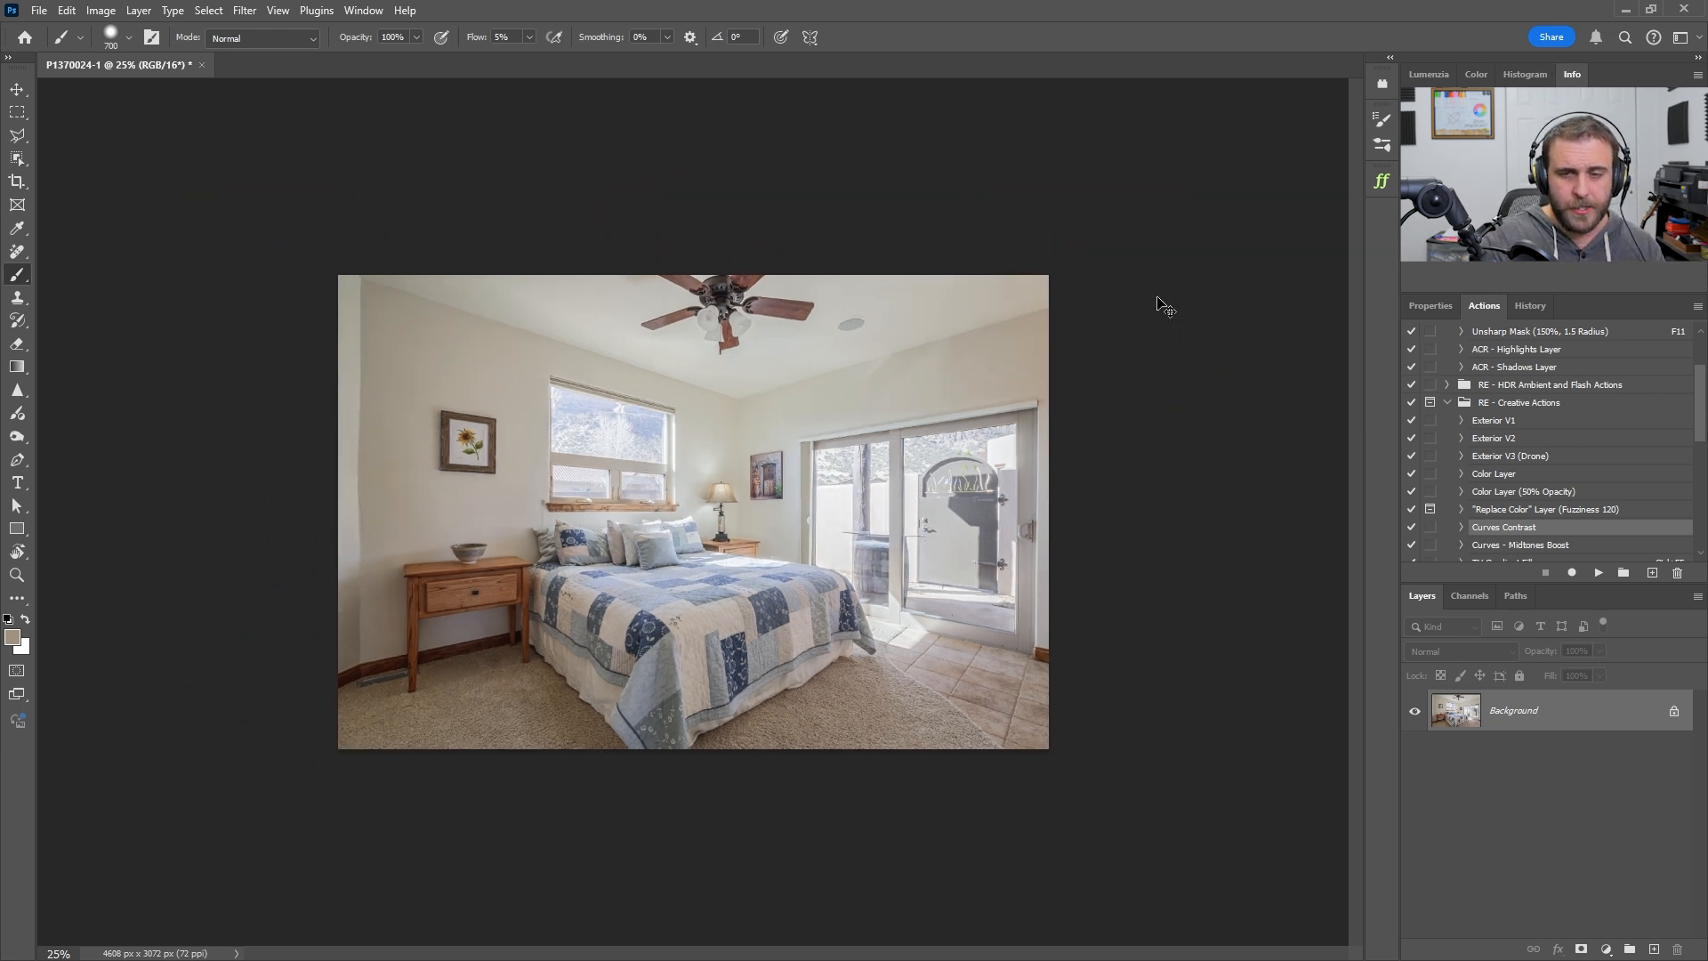
key("ctrl+minus")
key("ctrl+plus")
key("ctrl+plus")
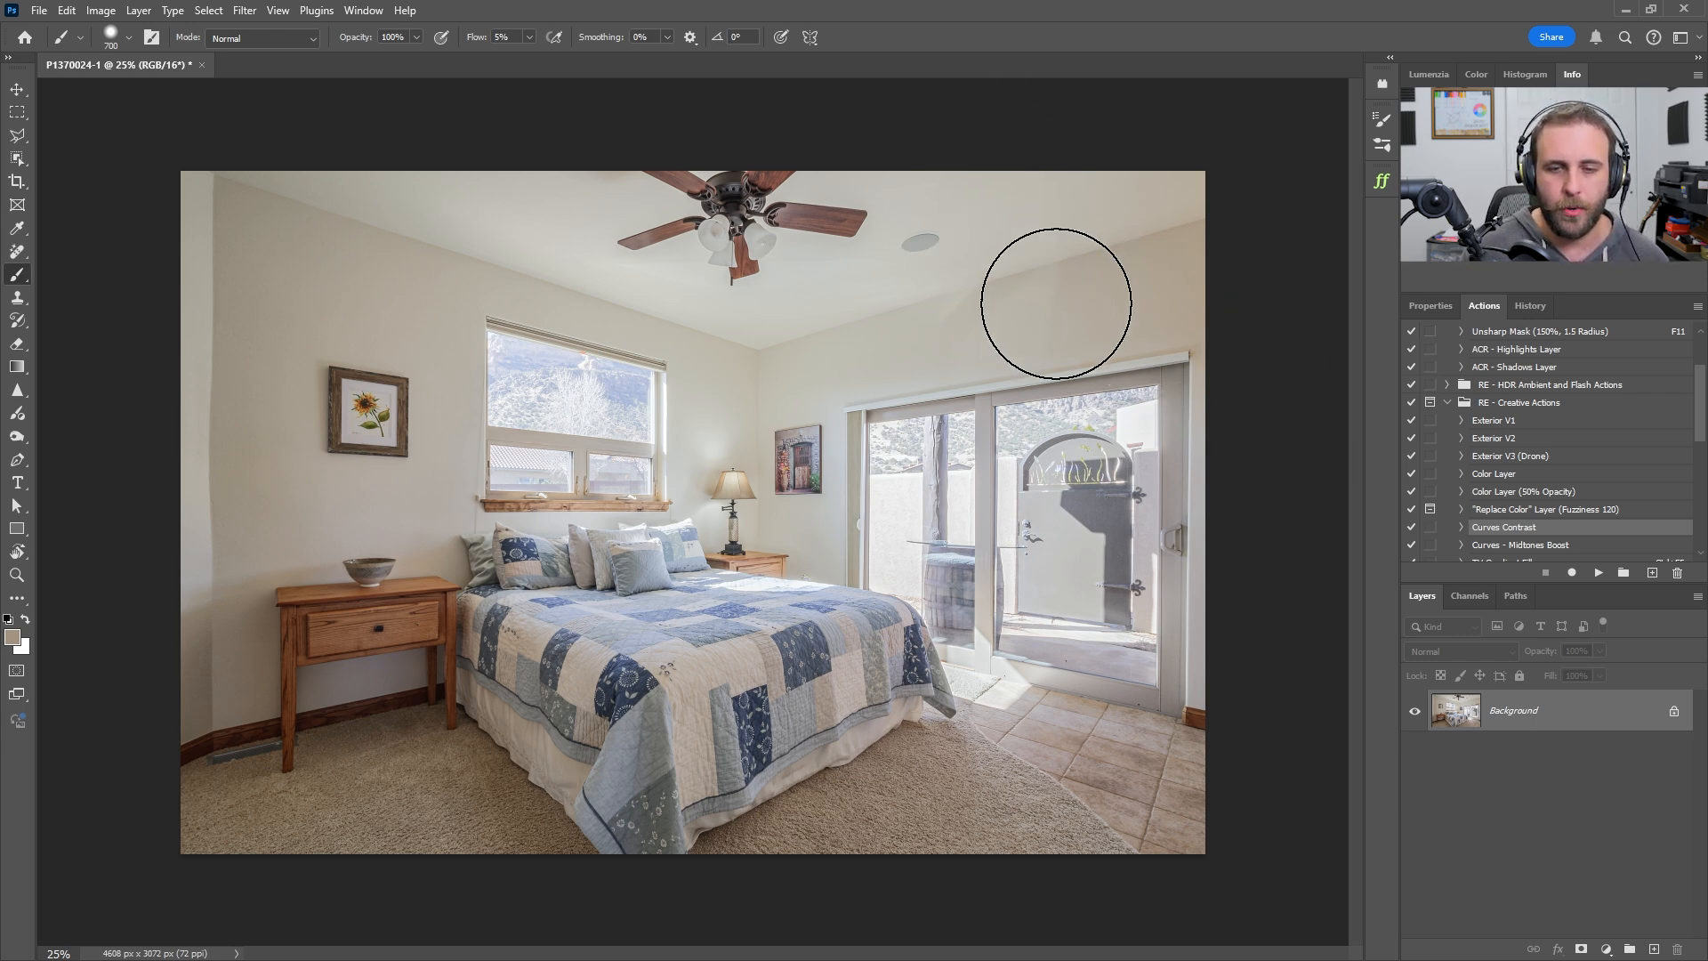
left_click(204, 64)
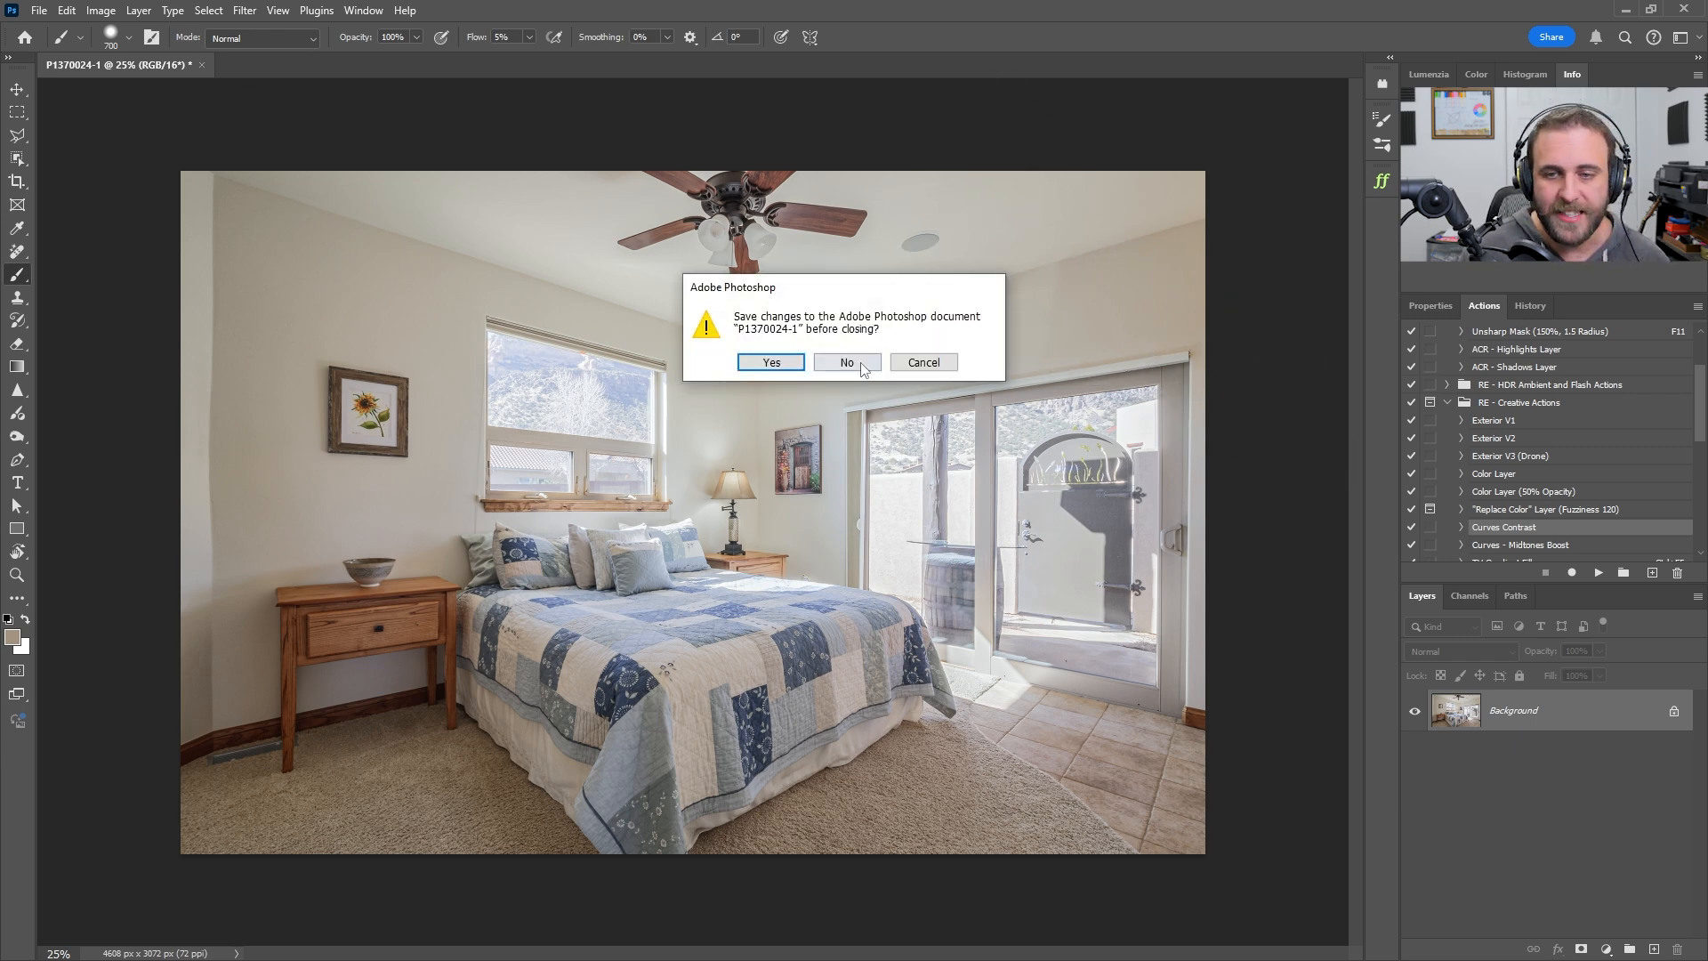
left_click(859, 359)
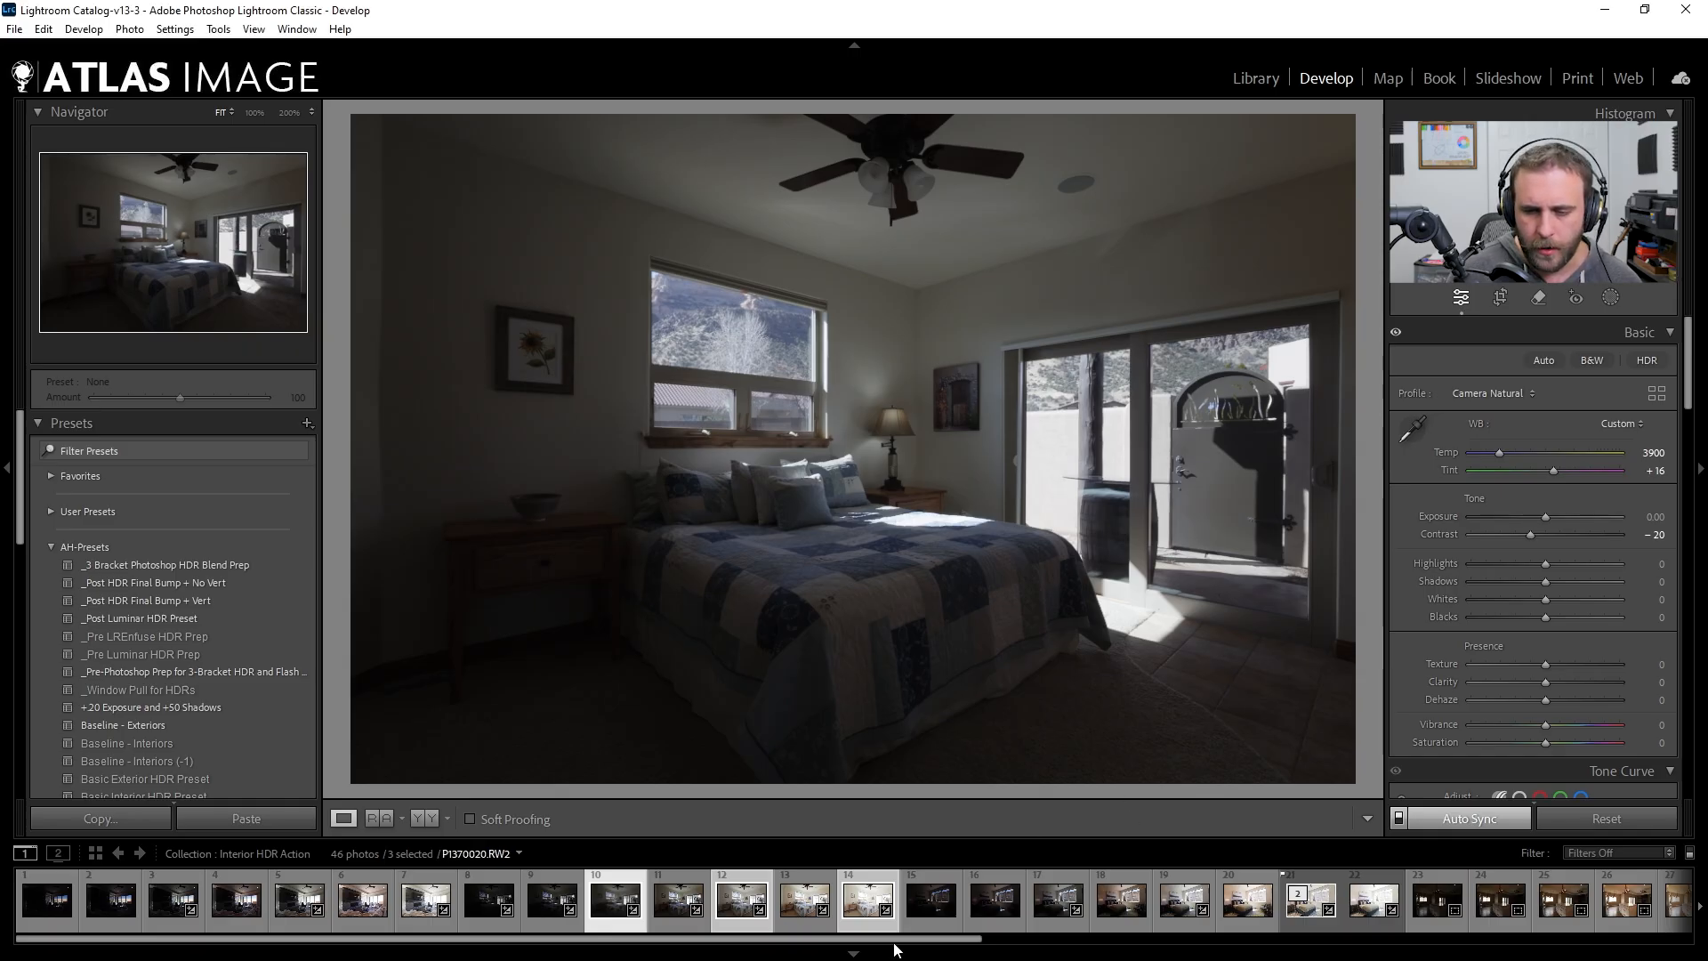
In Lightroom Classic, find the last bathroom bracket set and look through its exposures from PGH63055.RW2 to PGH63058.RW2
left_click_drag(881, 950, 1239, 956)
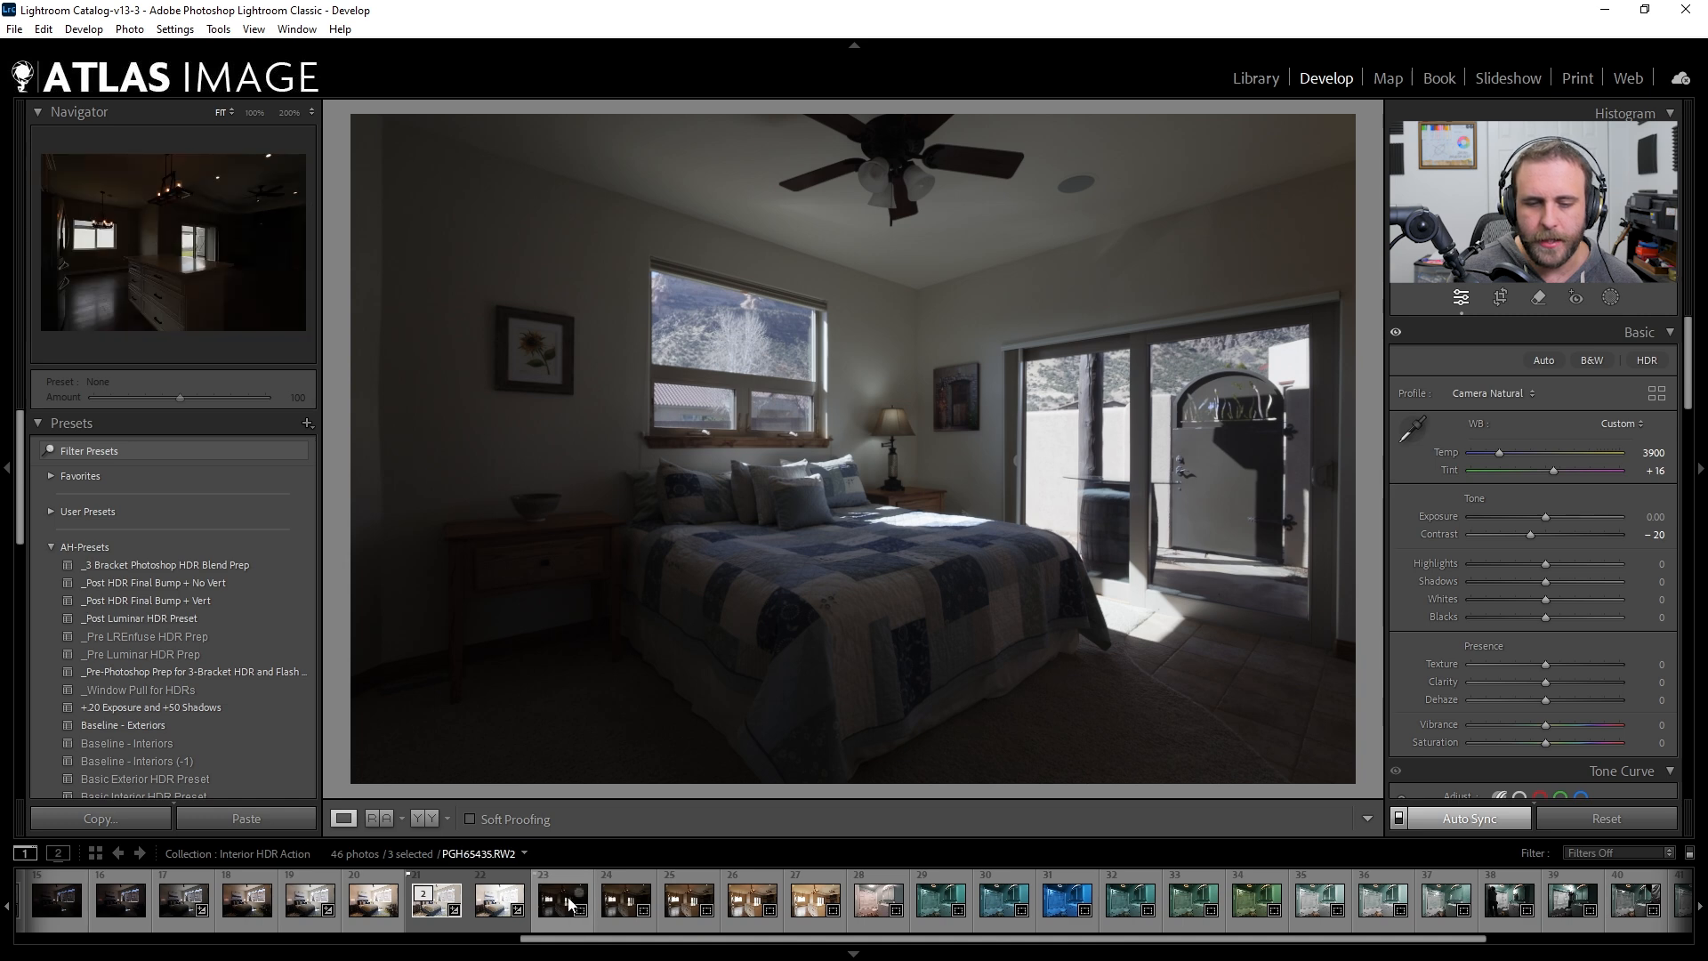
left_click(878, 899)
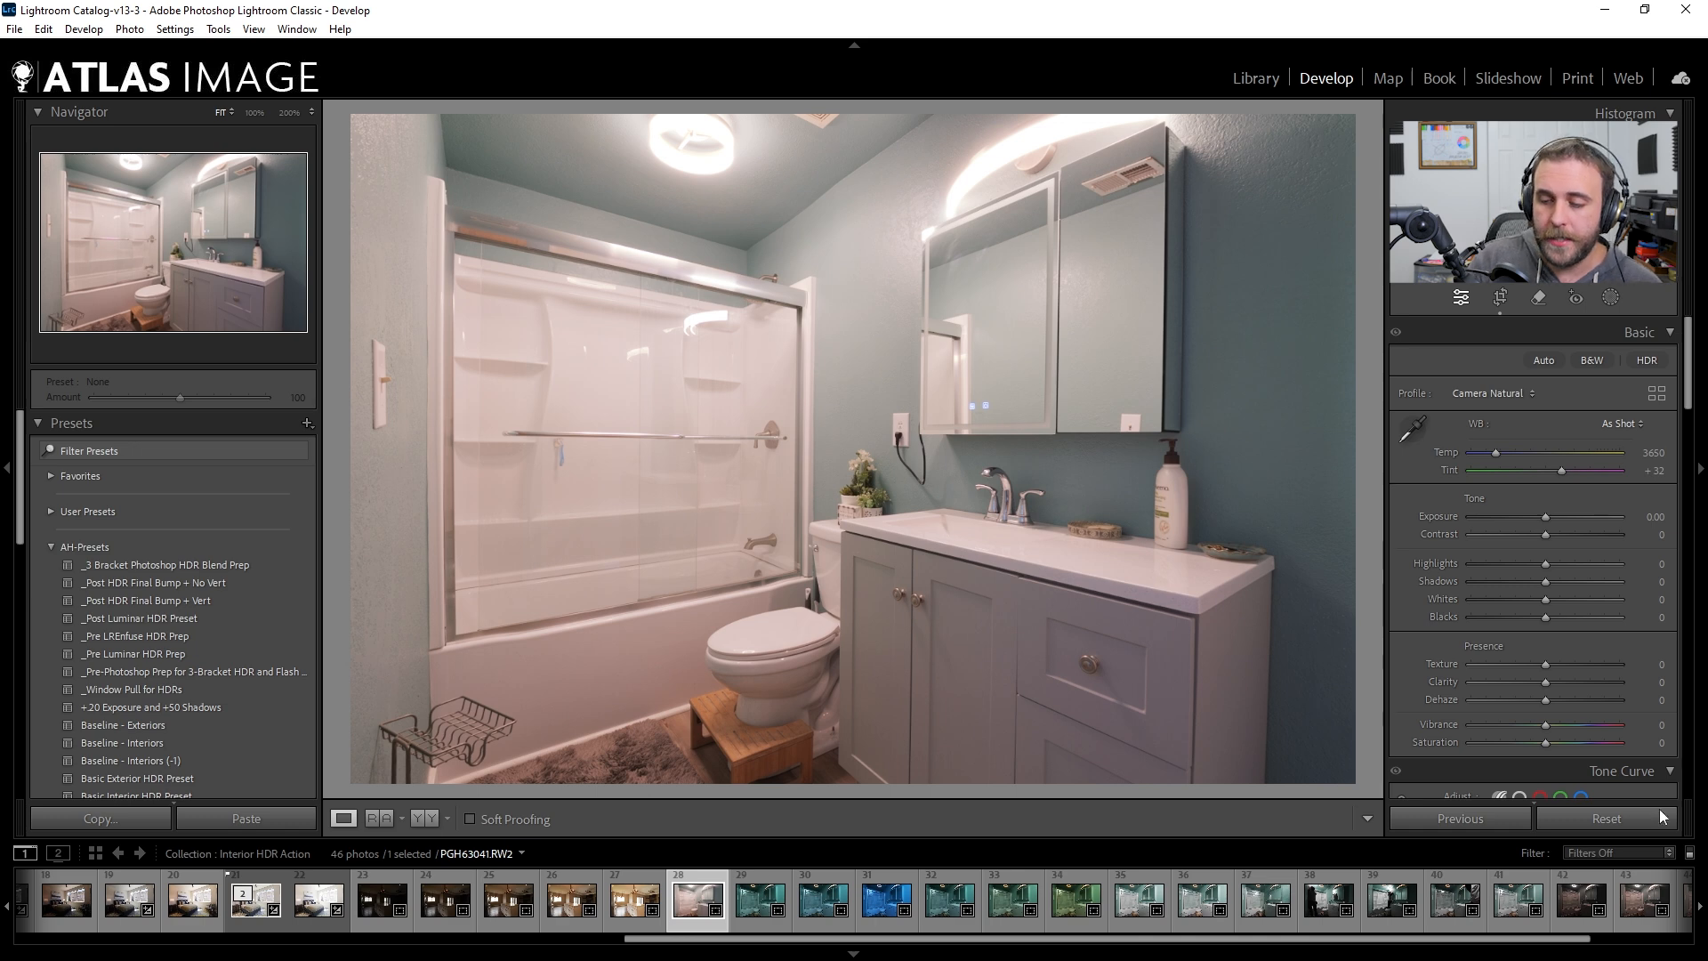
left_click(1621, 940)
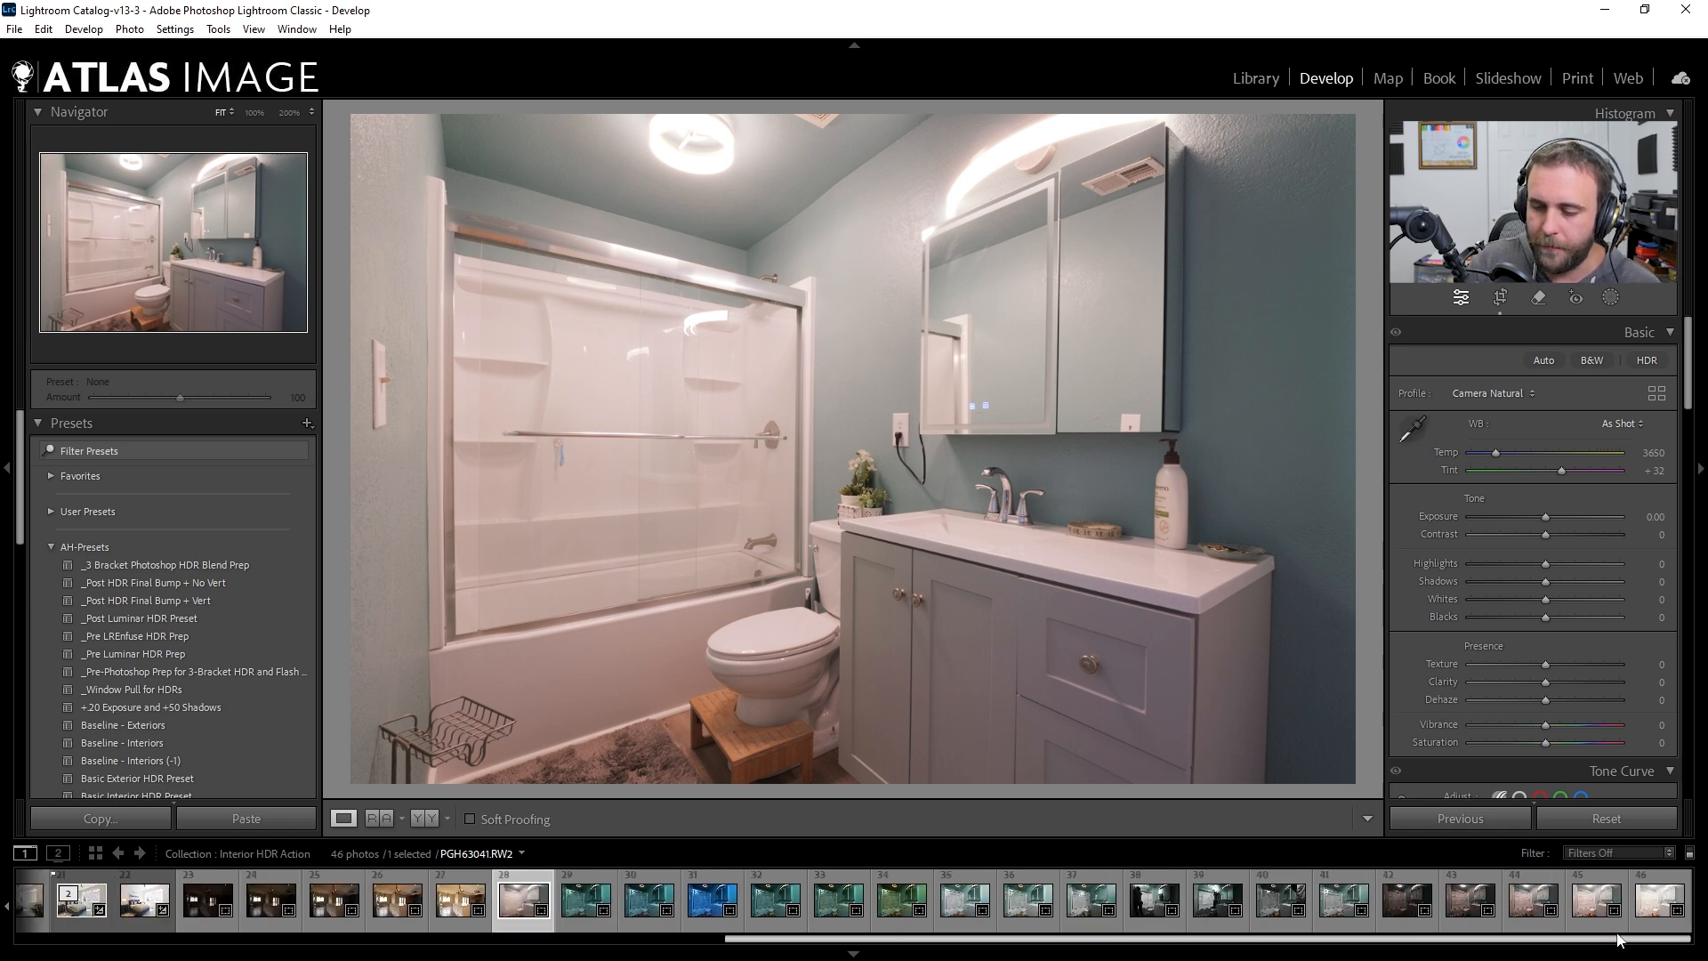
left_click(1407, 900)
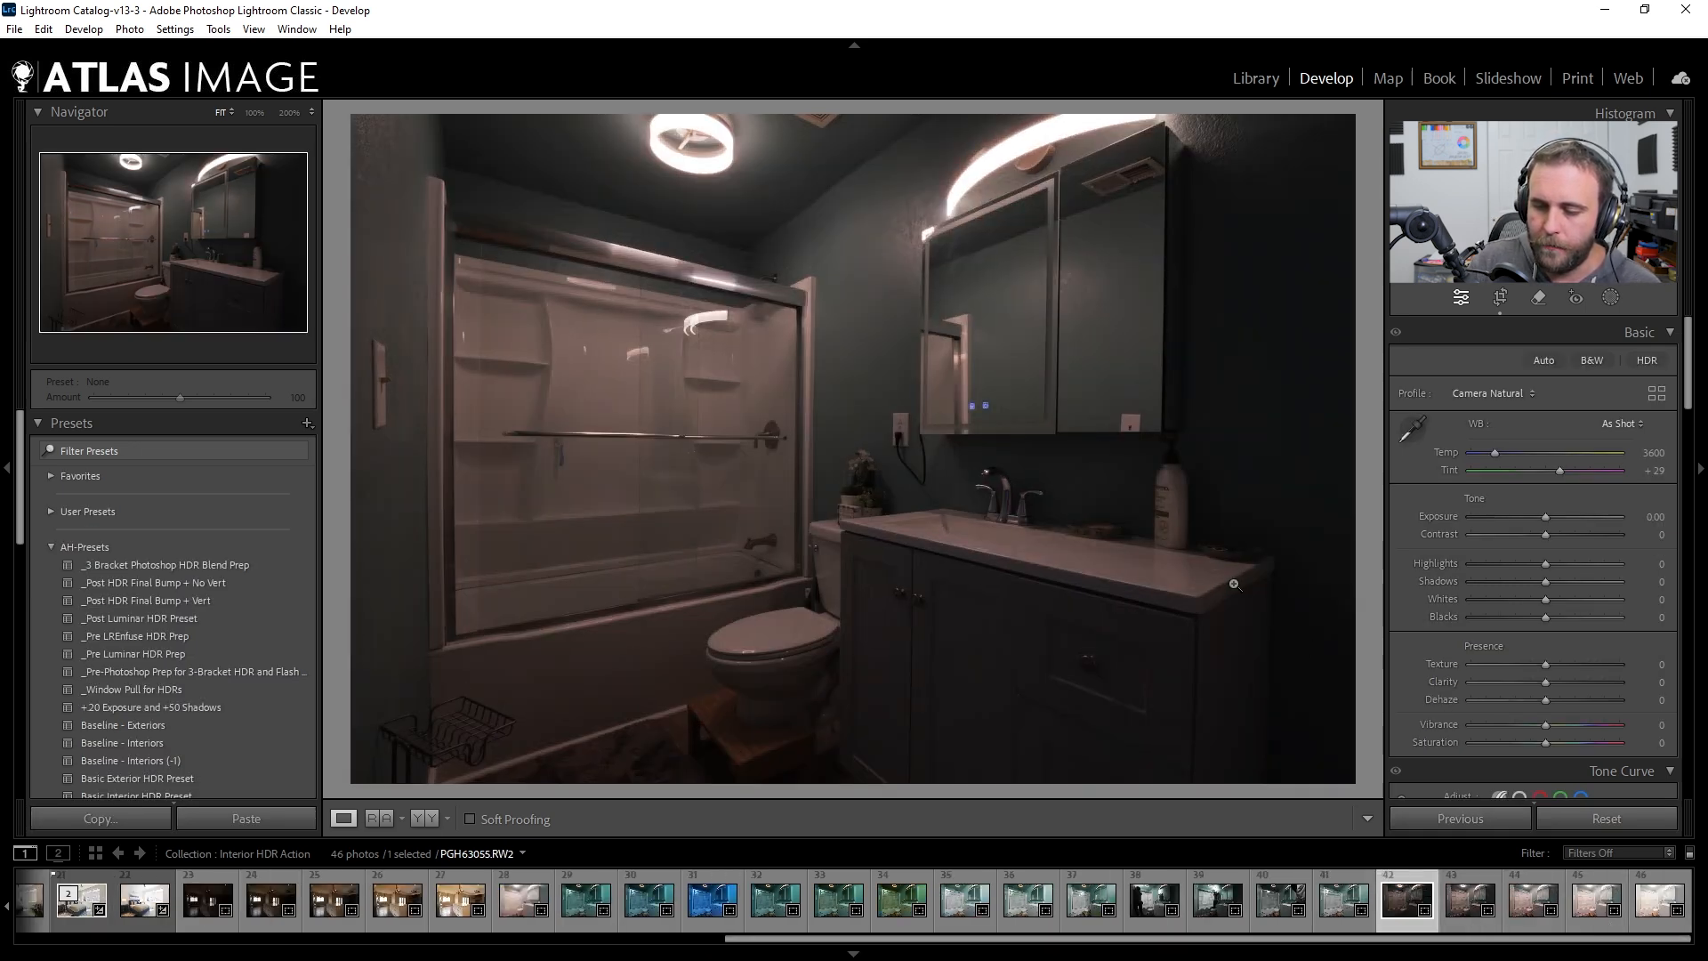
key("Right")
key("Right")
key("Right")
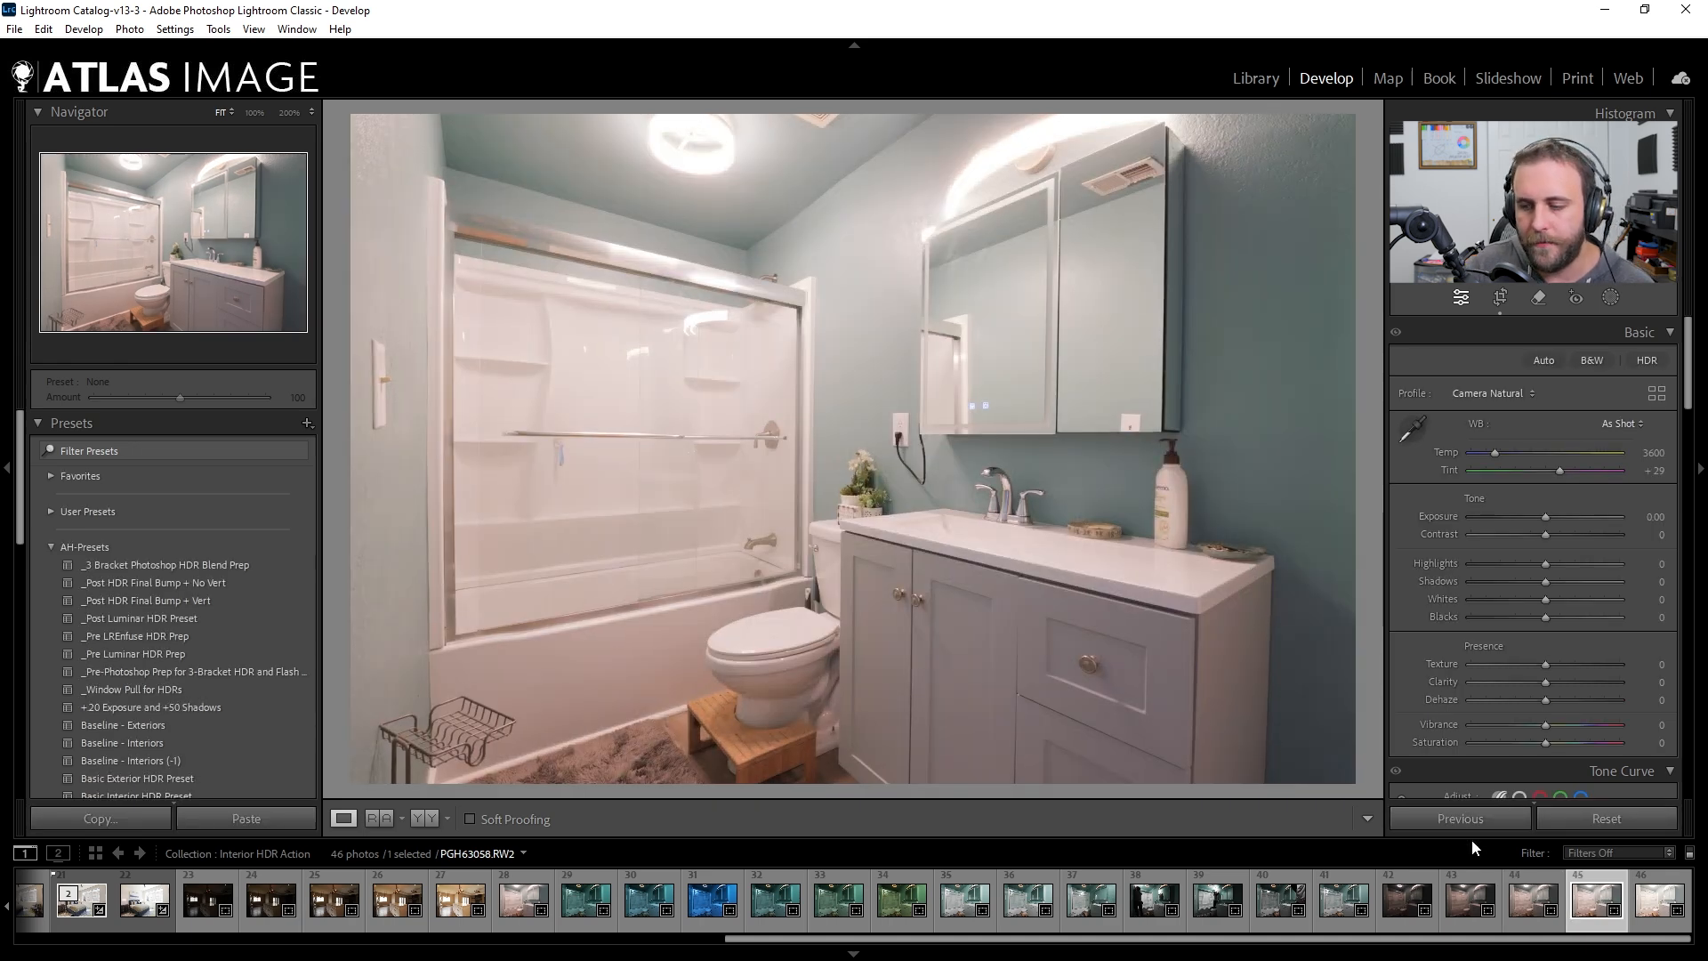
Select the last five bathroom brackets together and correct their white balance by sampling the white bathtub front as neutral
left_click(1403, 898)
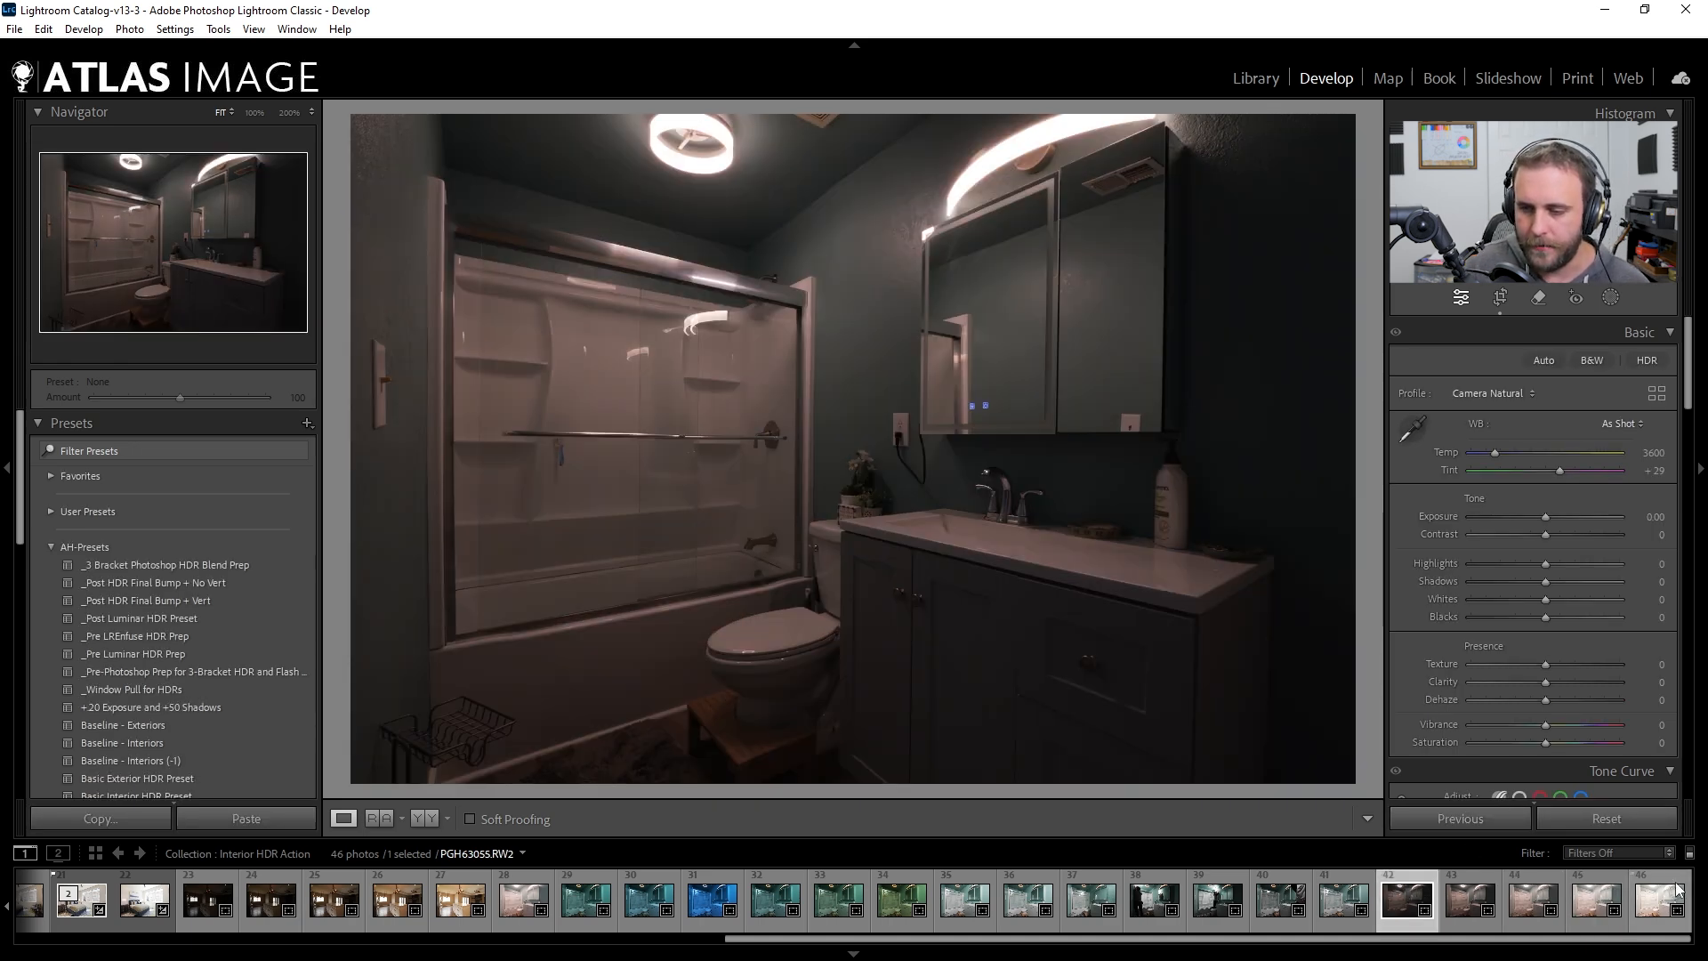
left_click(1658, 898, "shift")
left_click(1597, 899)
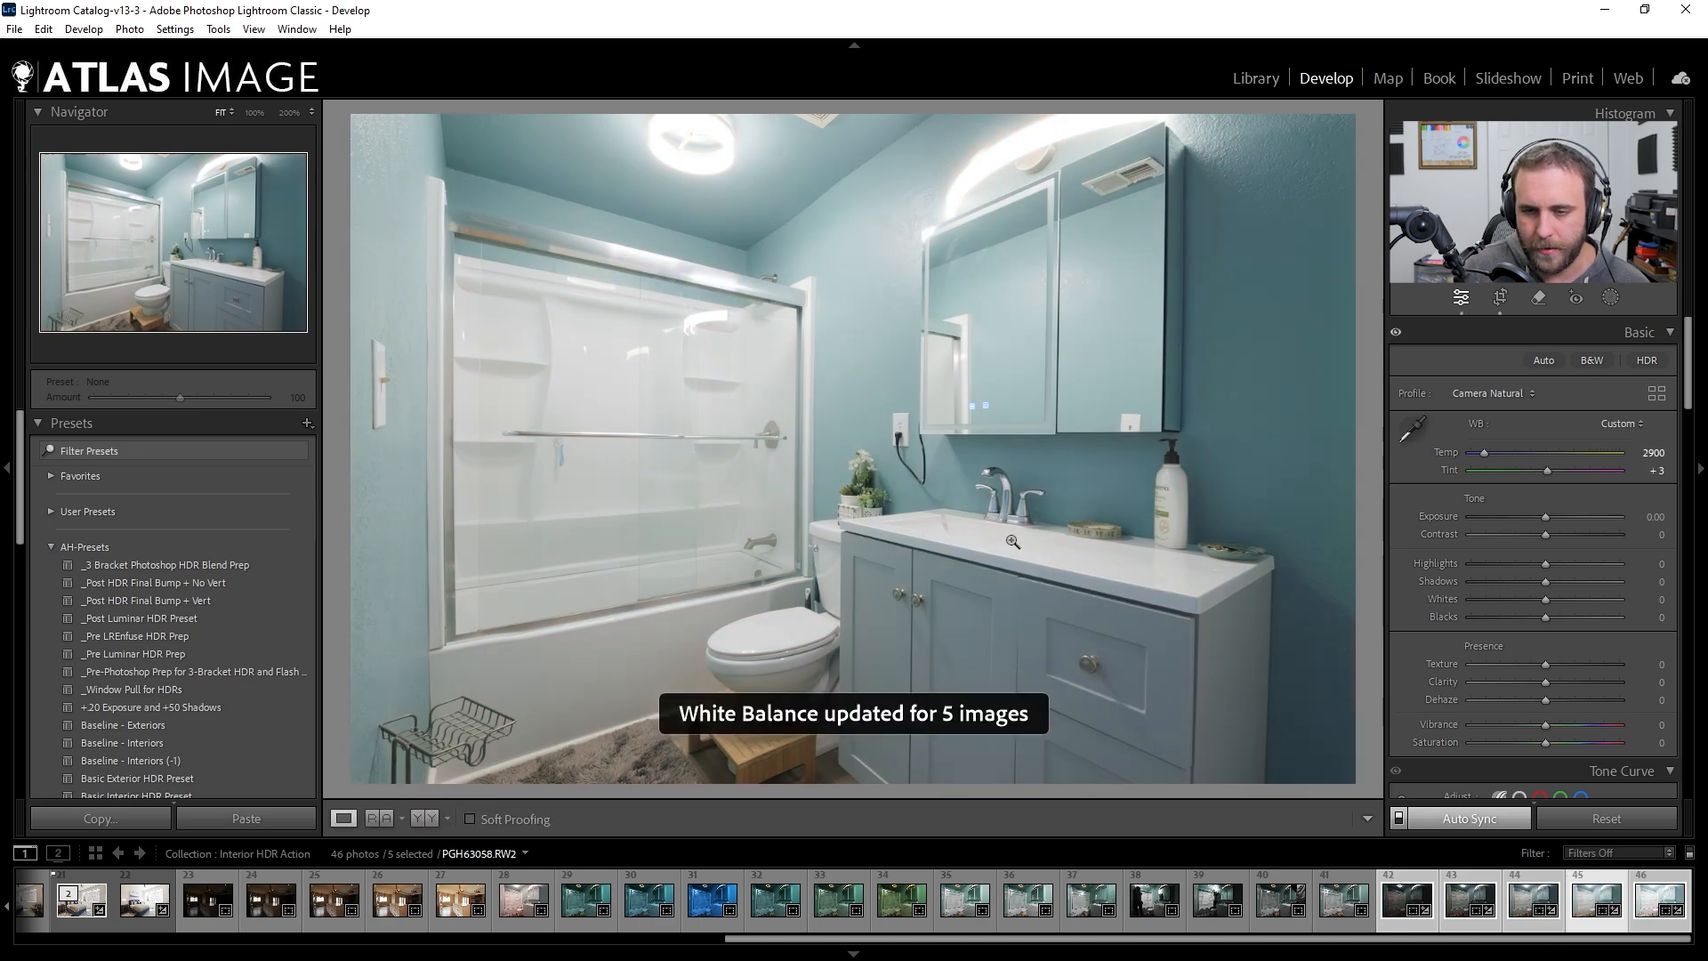
key("w")
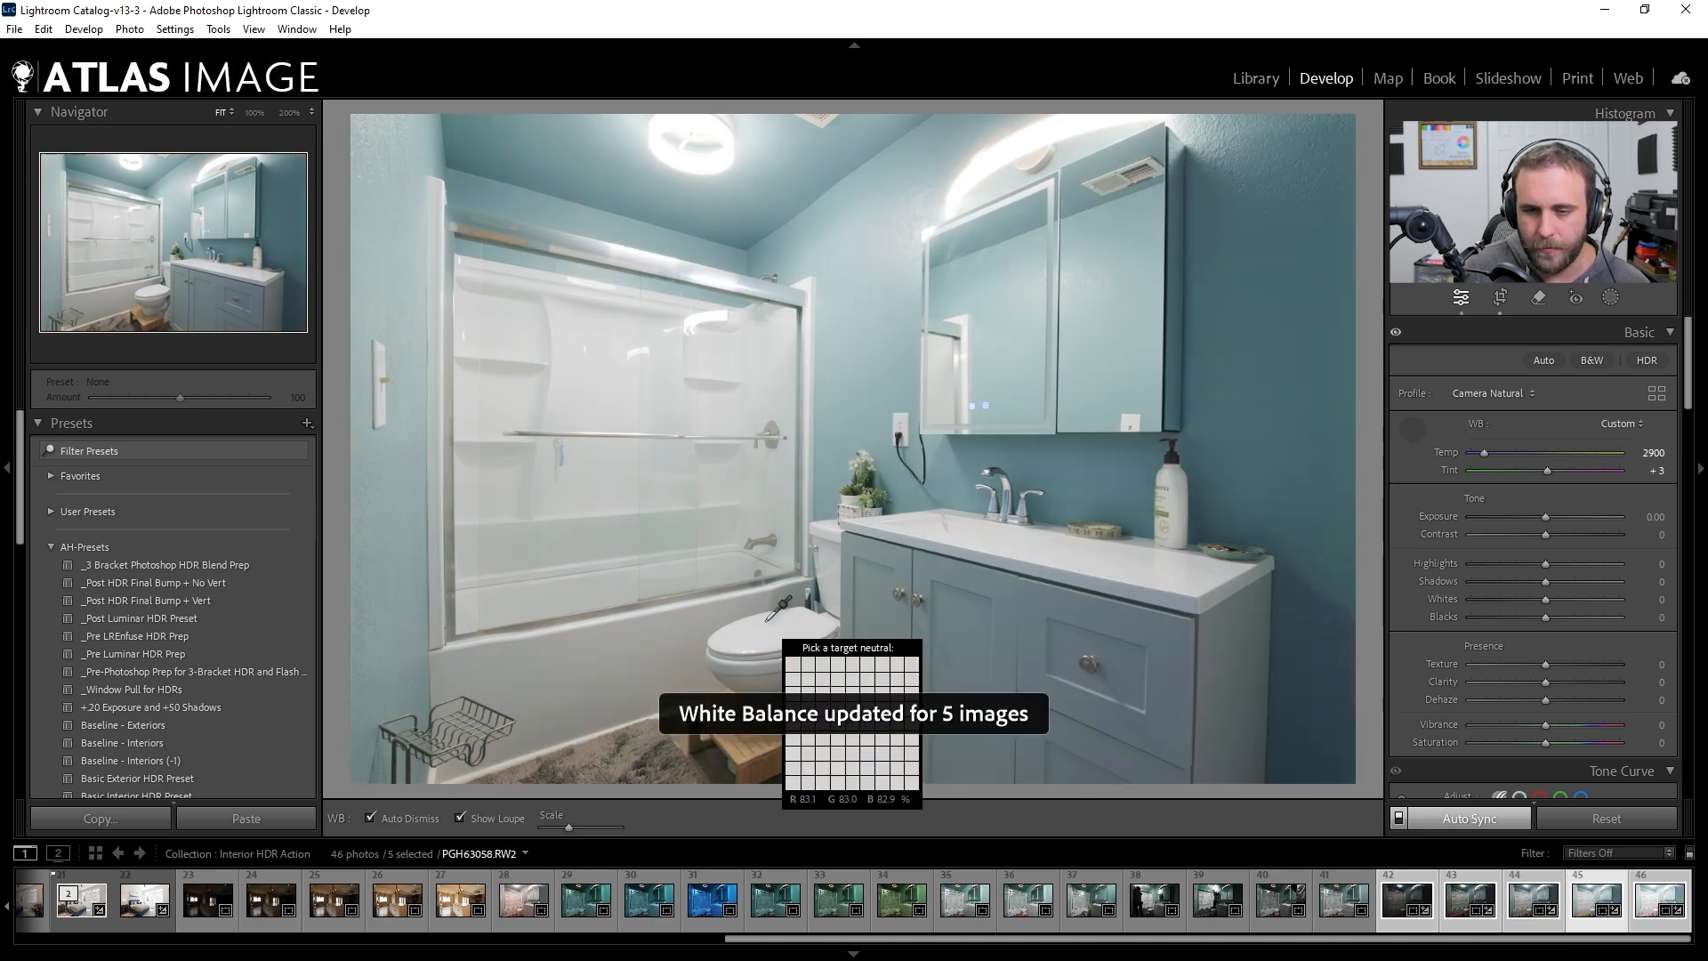
left_click(836, 548)
key("w")
left_click(782, 635)
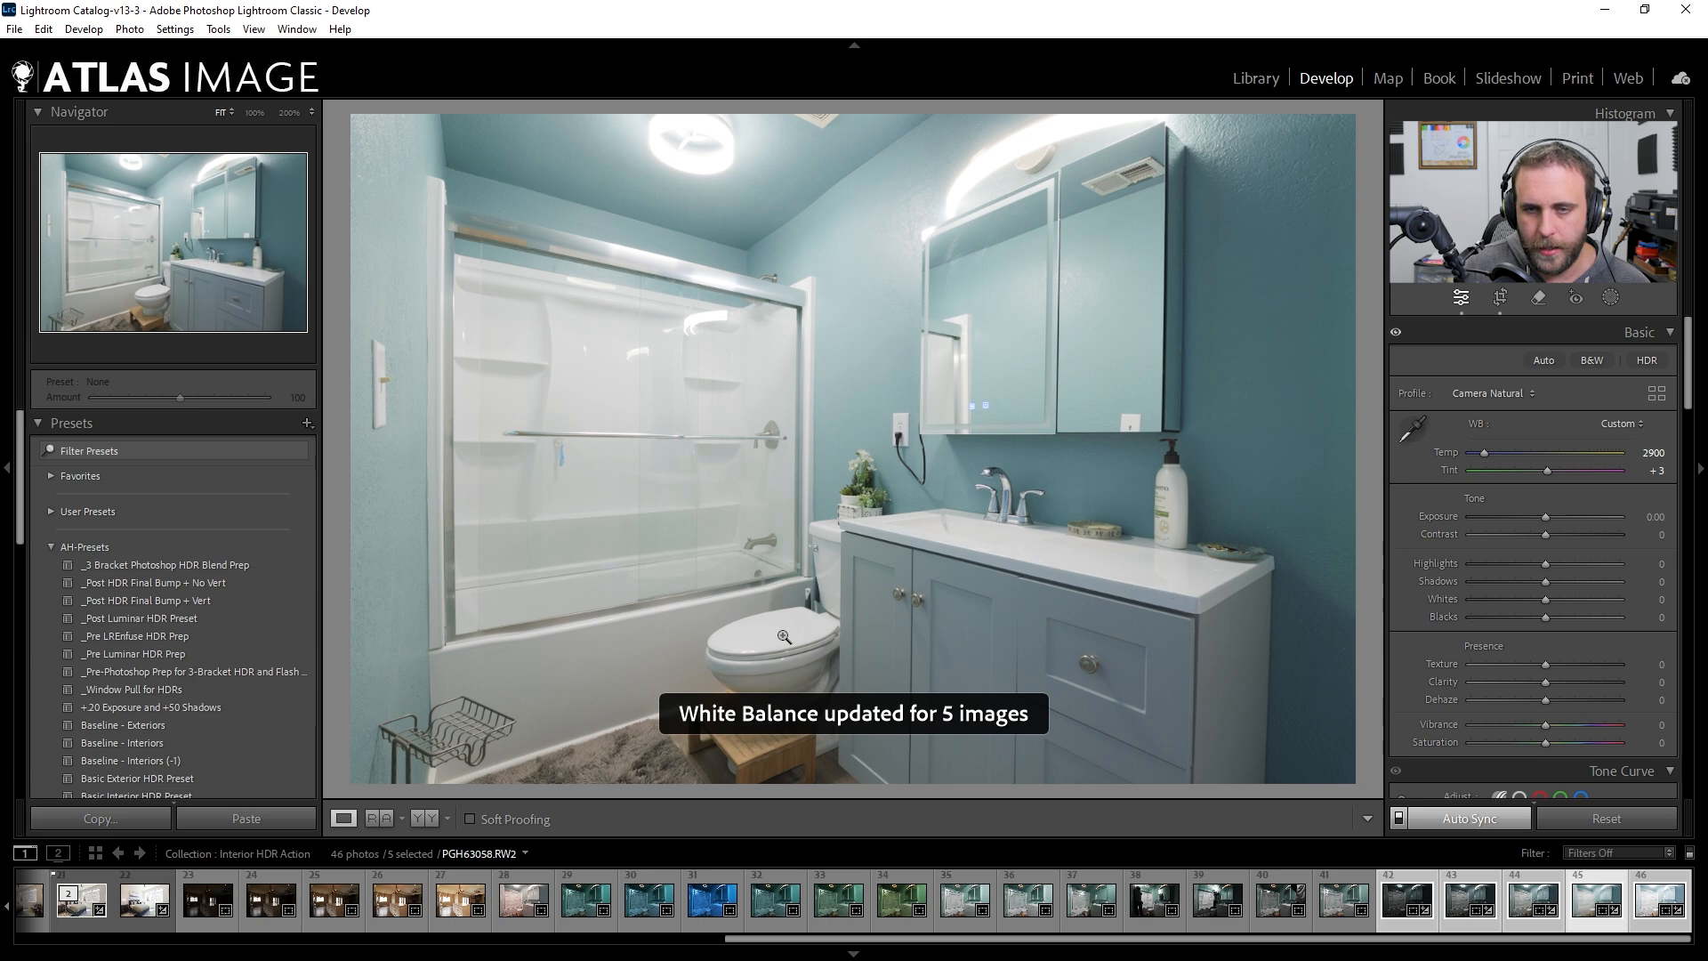
key("w")
left_click(636, 627)
Set the white balance temperature of the five selected bathroom brackets to 3000
left_click(1653, 452)
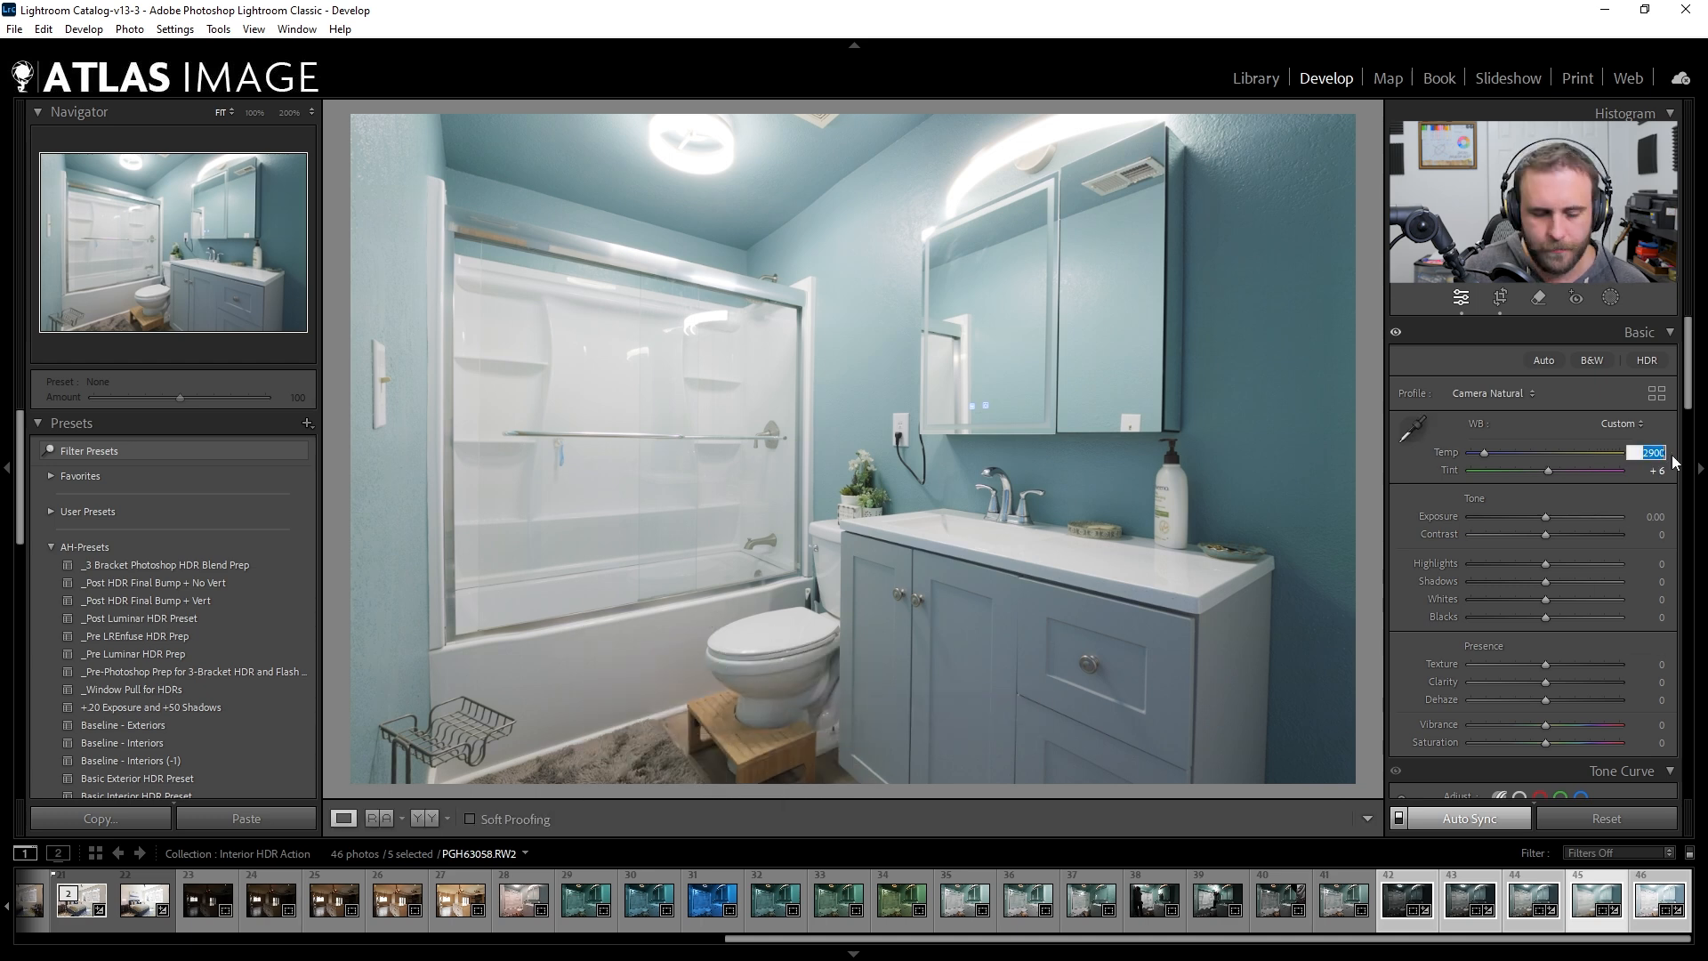
type("3000")
key("Return")
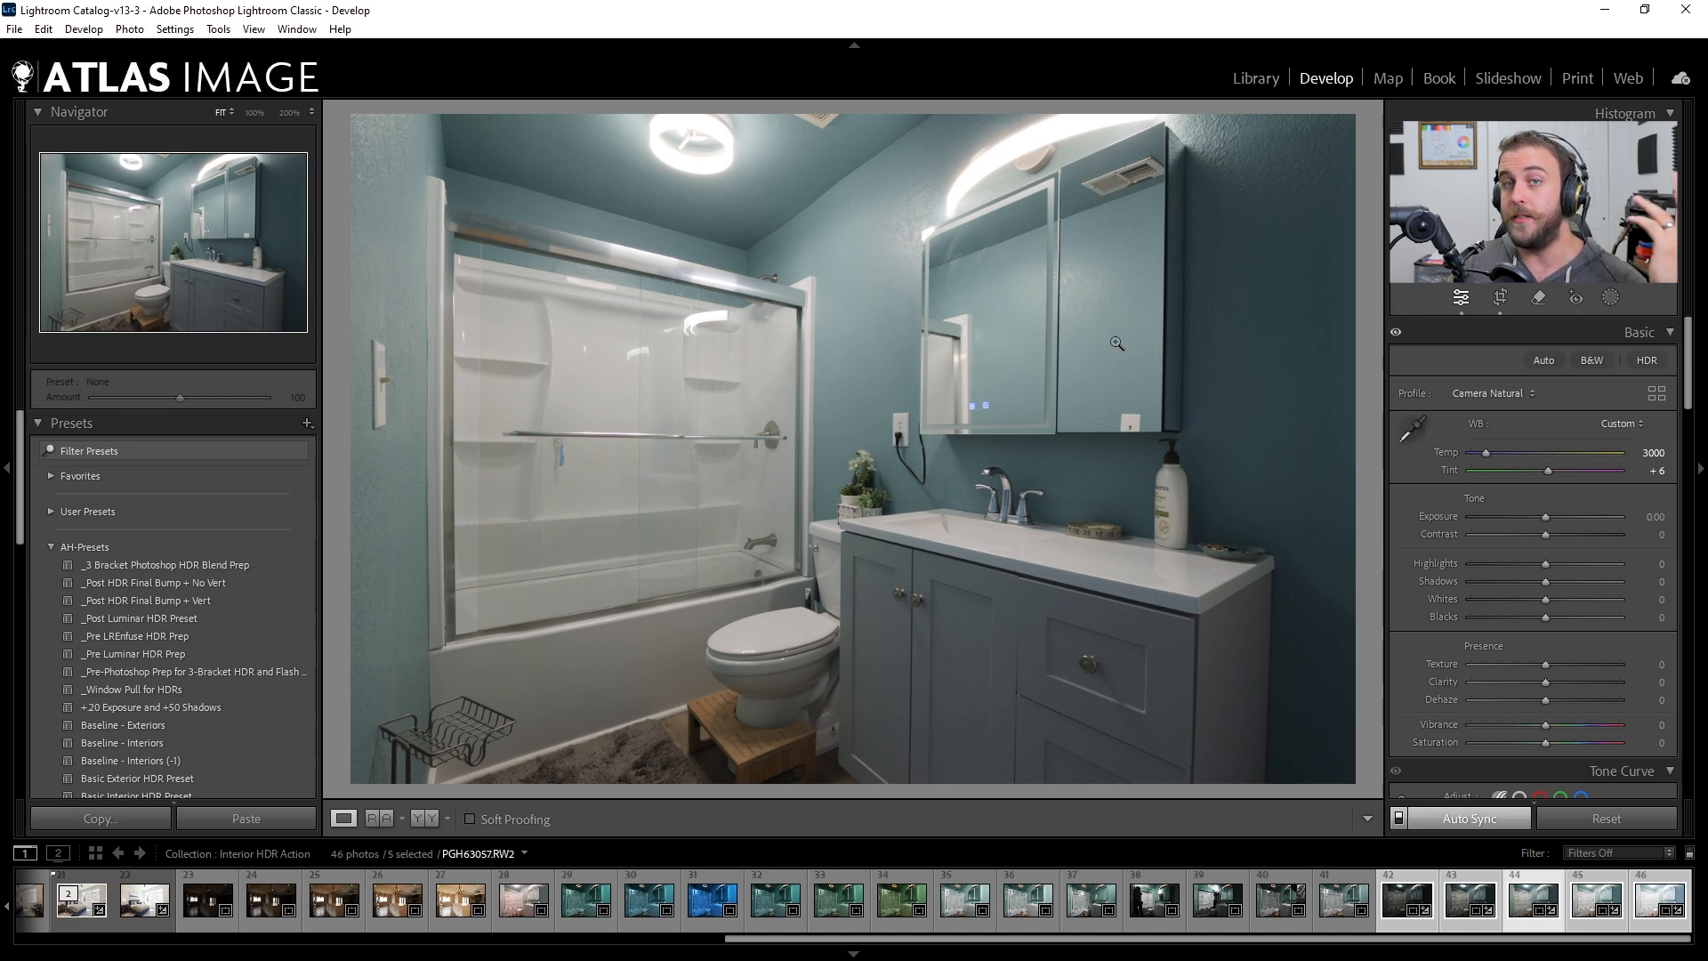
Go from PGH63041.RW2 to PGH63043.RW2 and correct that photo's white balance by sampling the toilet seat as neutral
left_click(523, 899)
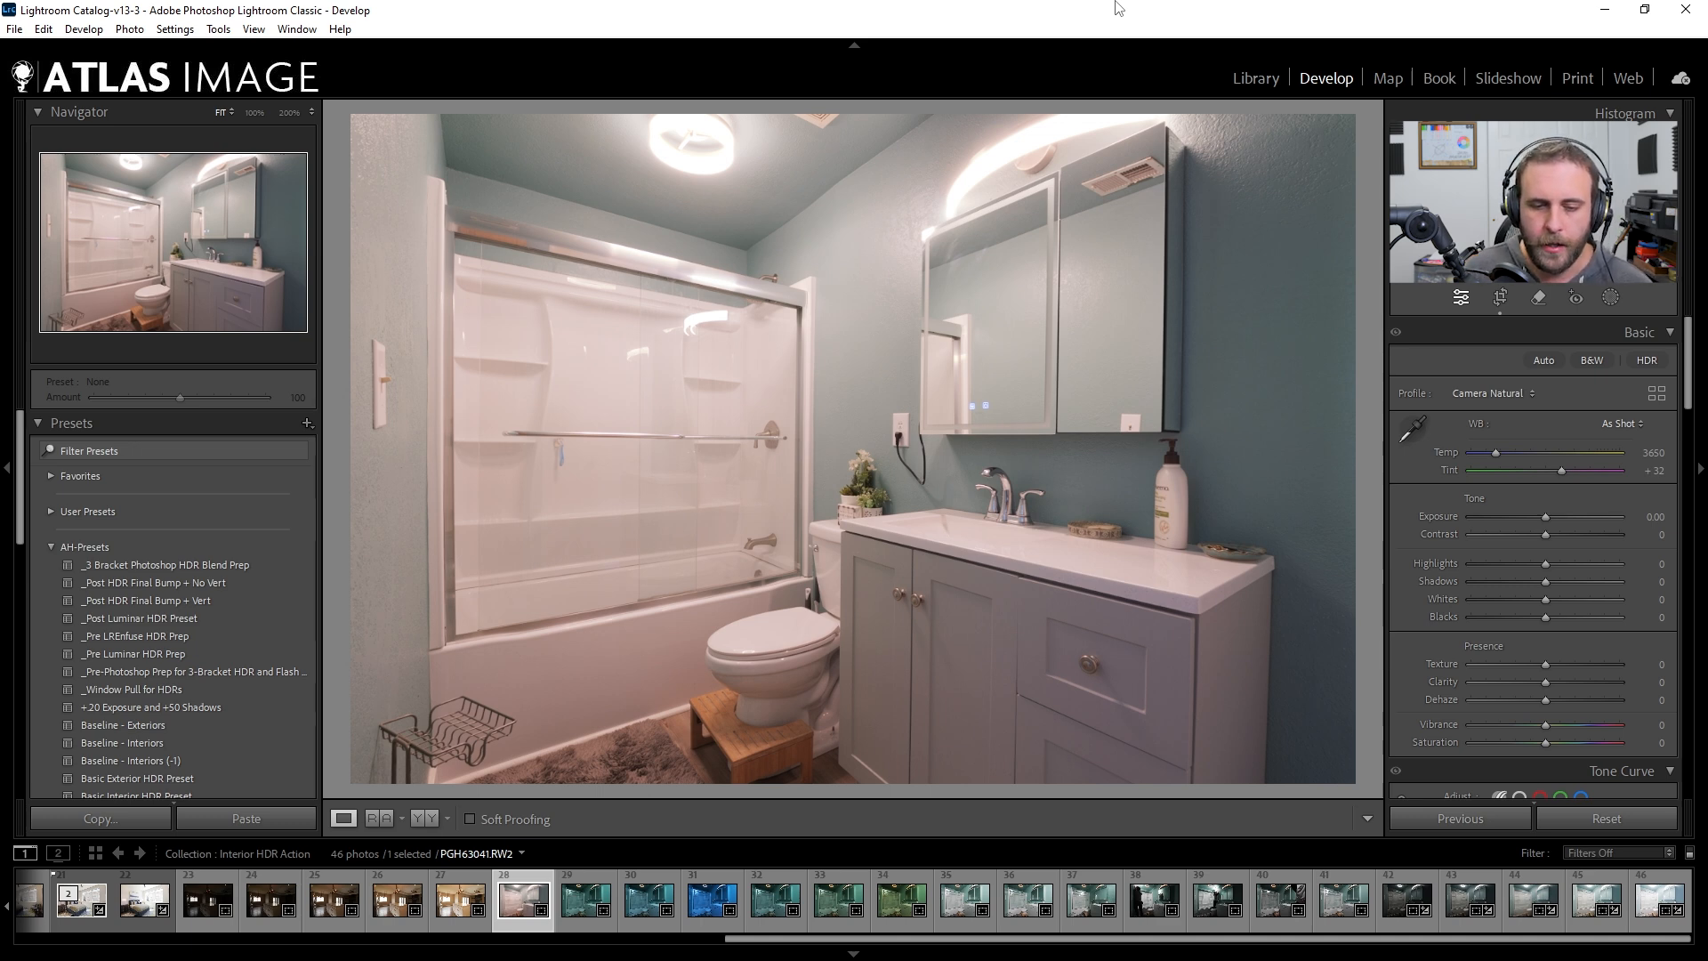
key("Right")
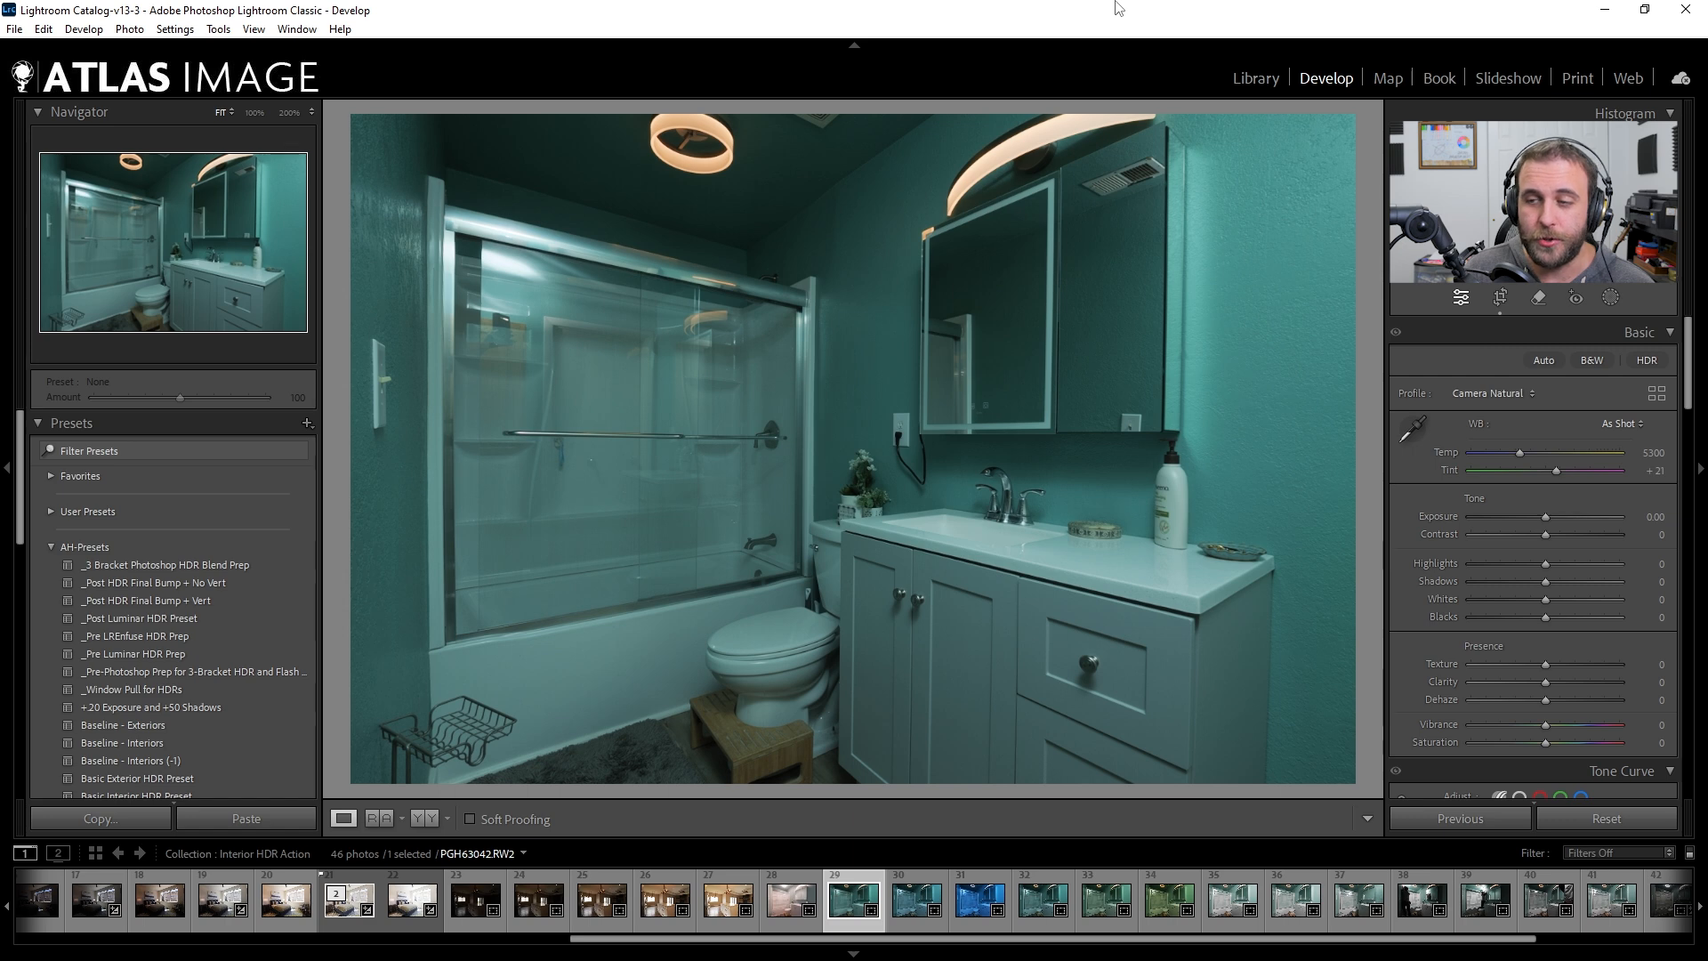
key("Right")
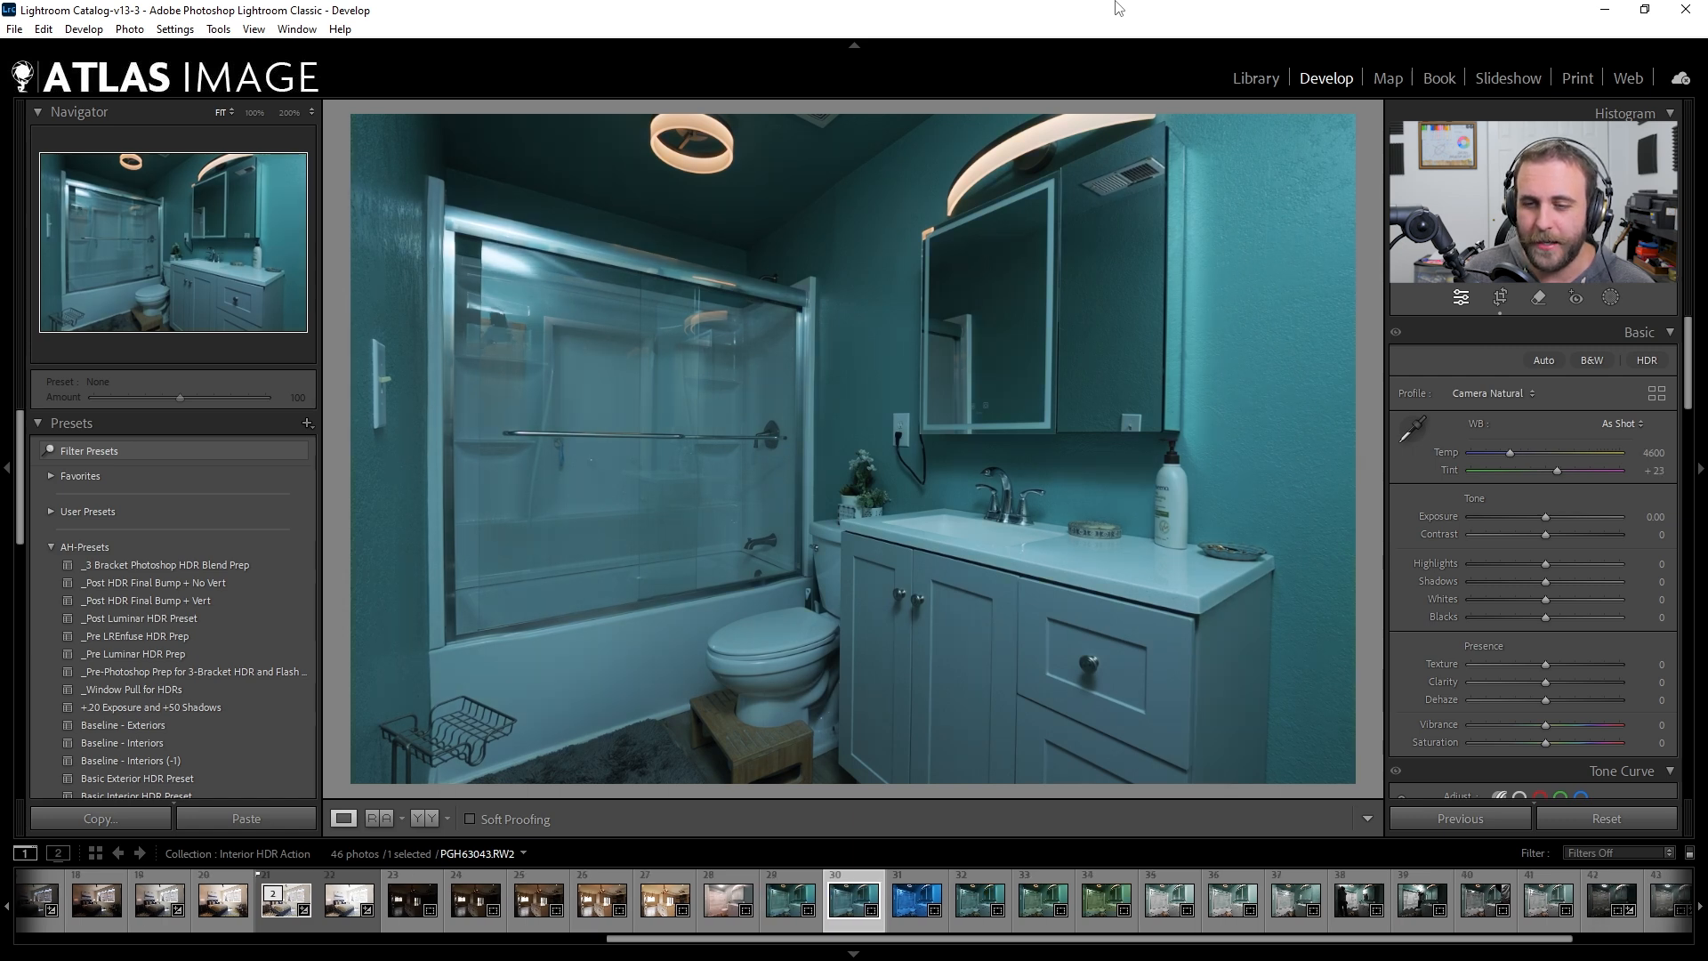
key("w")
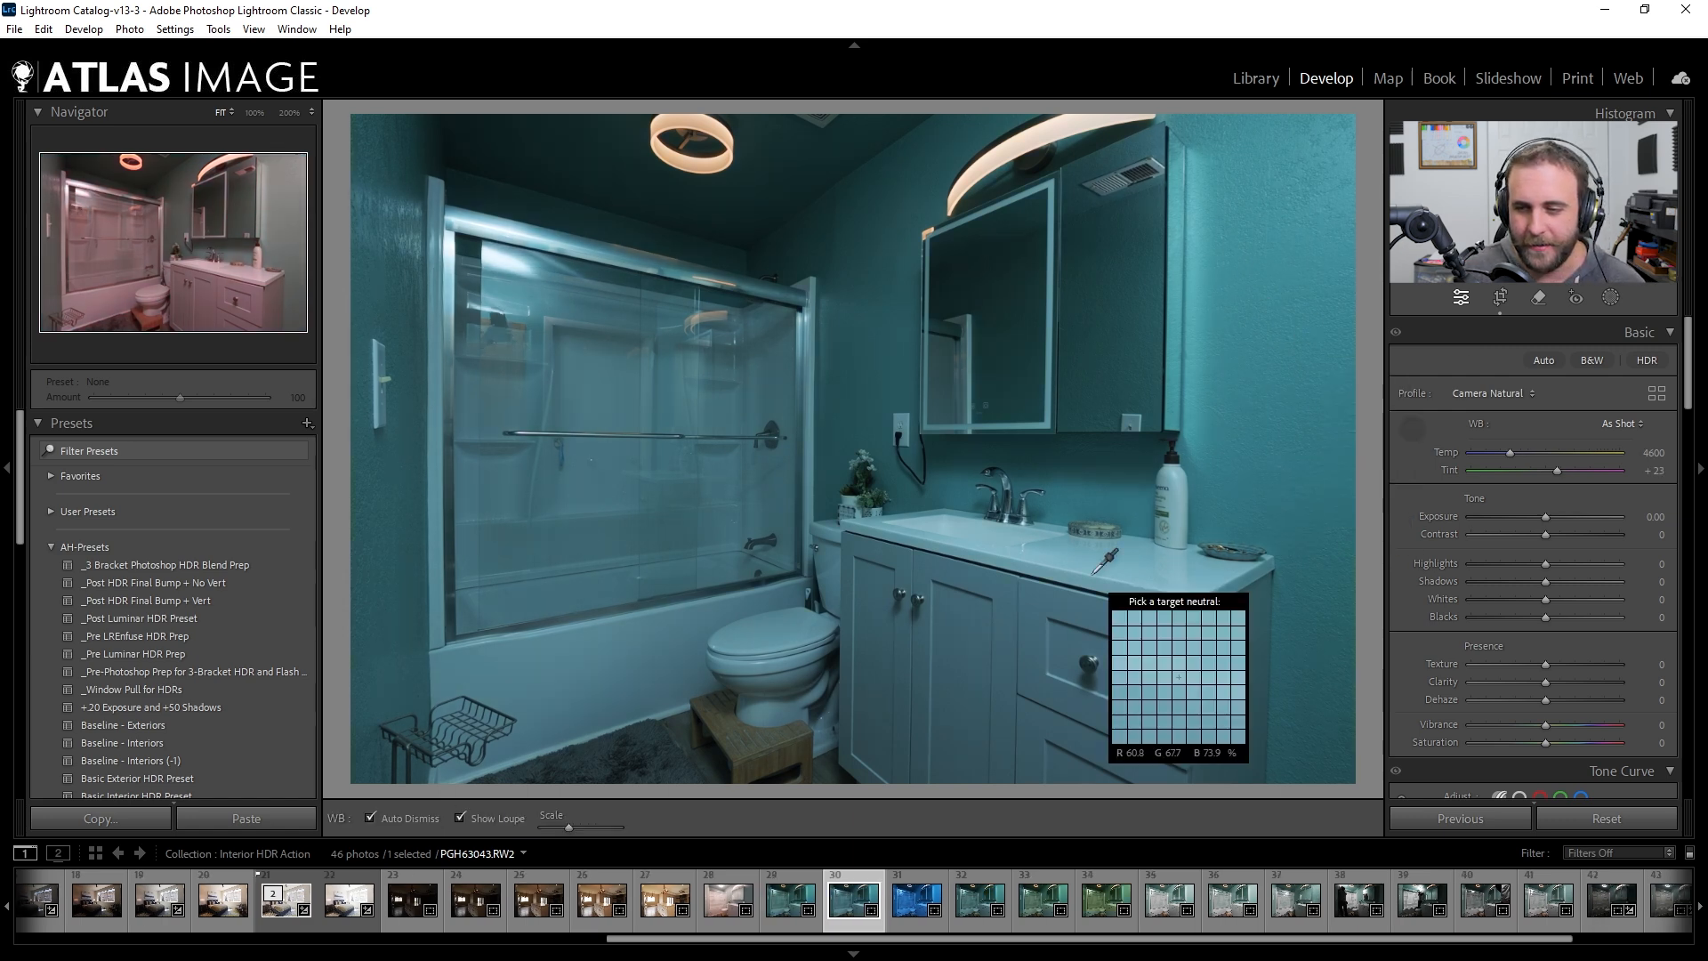
left_click(786, 624)
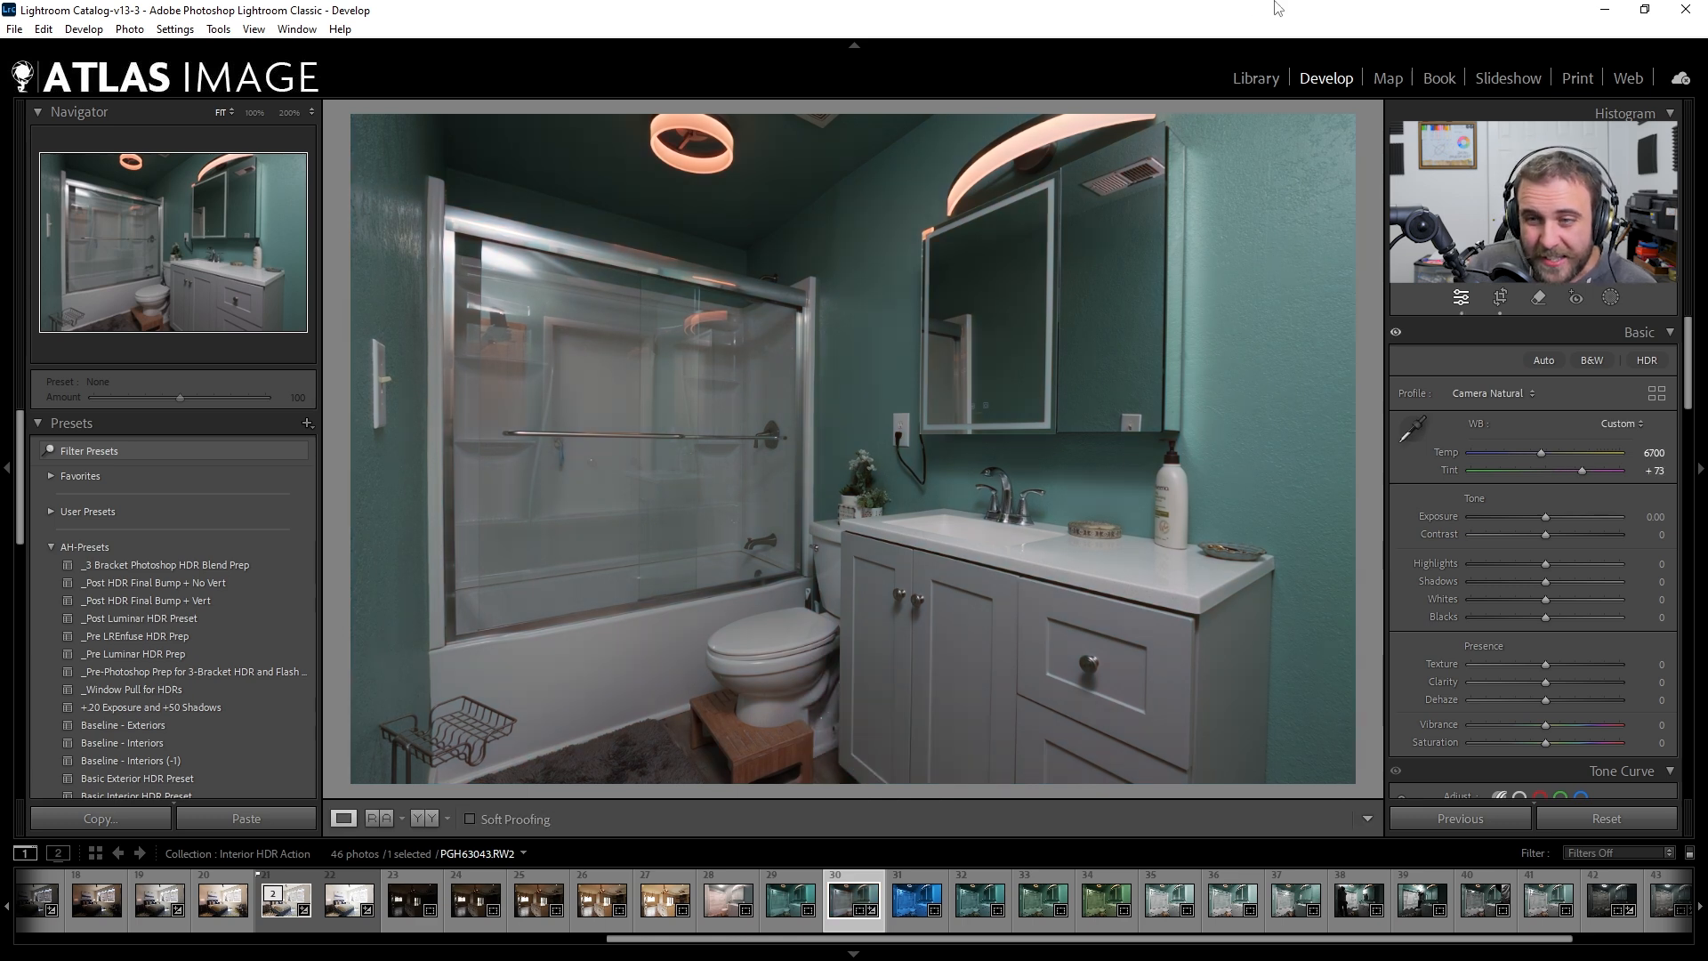
Look through the bathroom shots from PGH63044.RW2 to PGH63048.RW2 to compare their colour casts
key("Right")
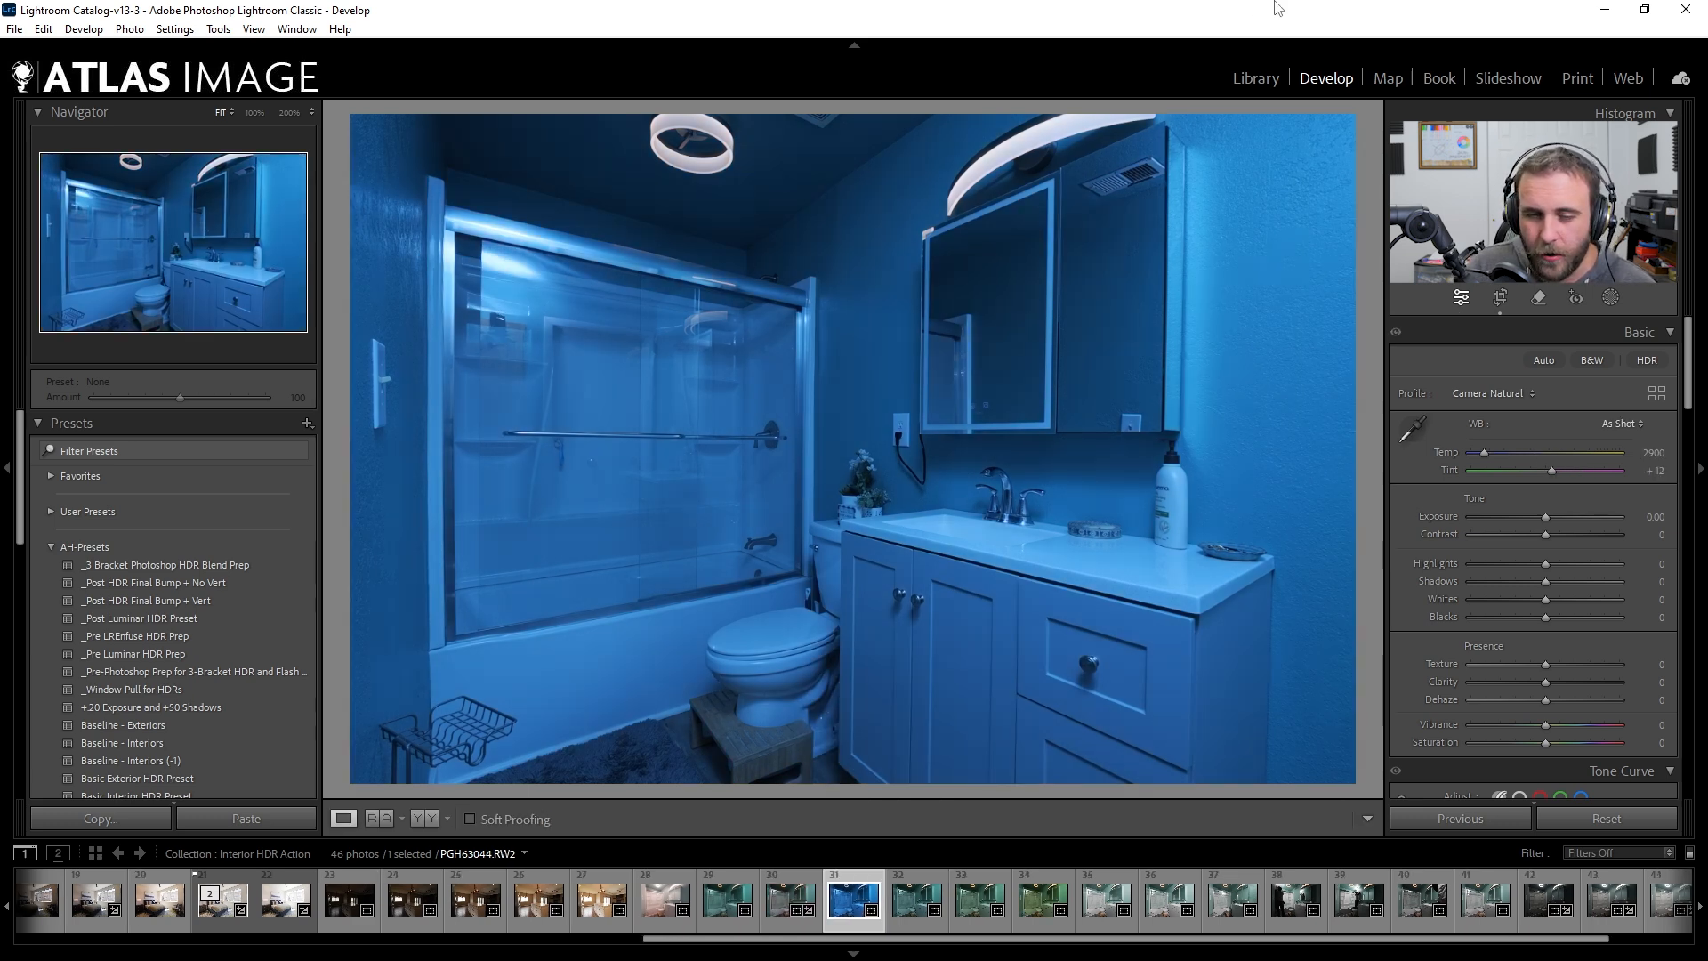
key("Right")
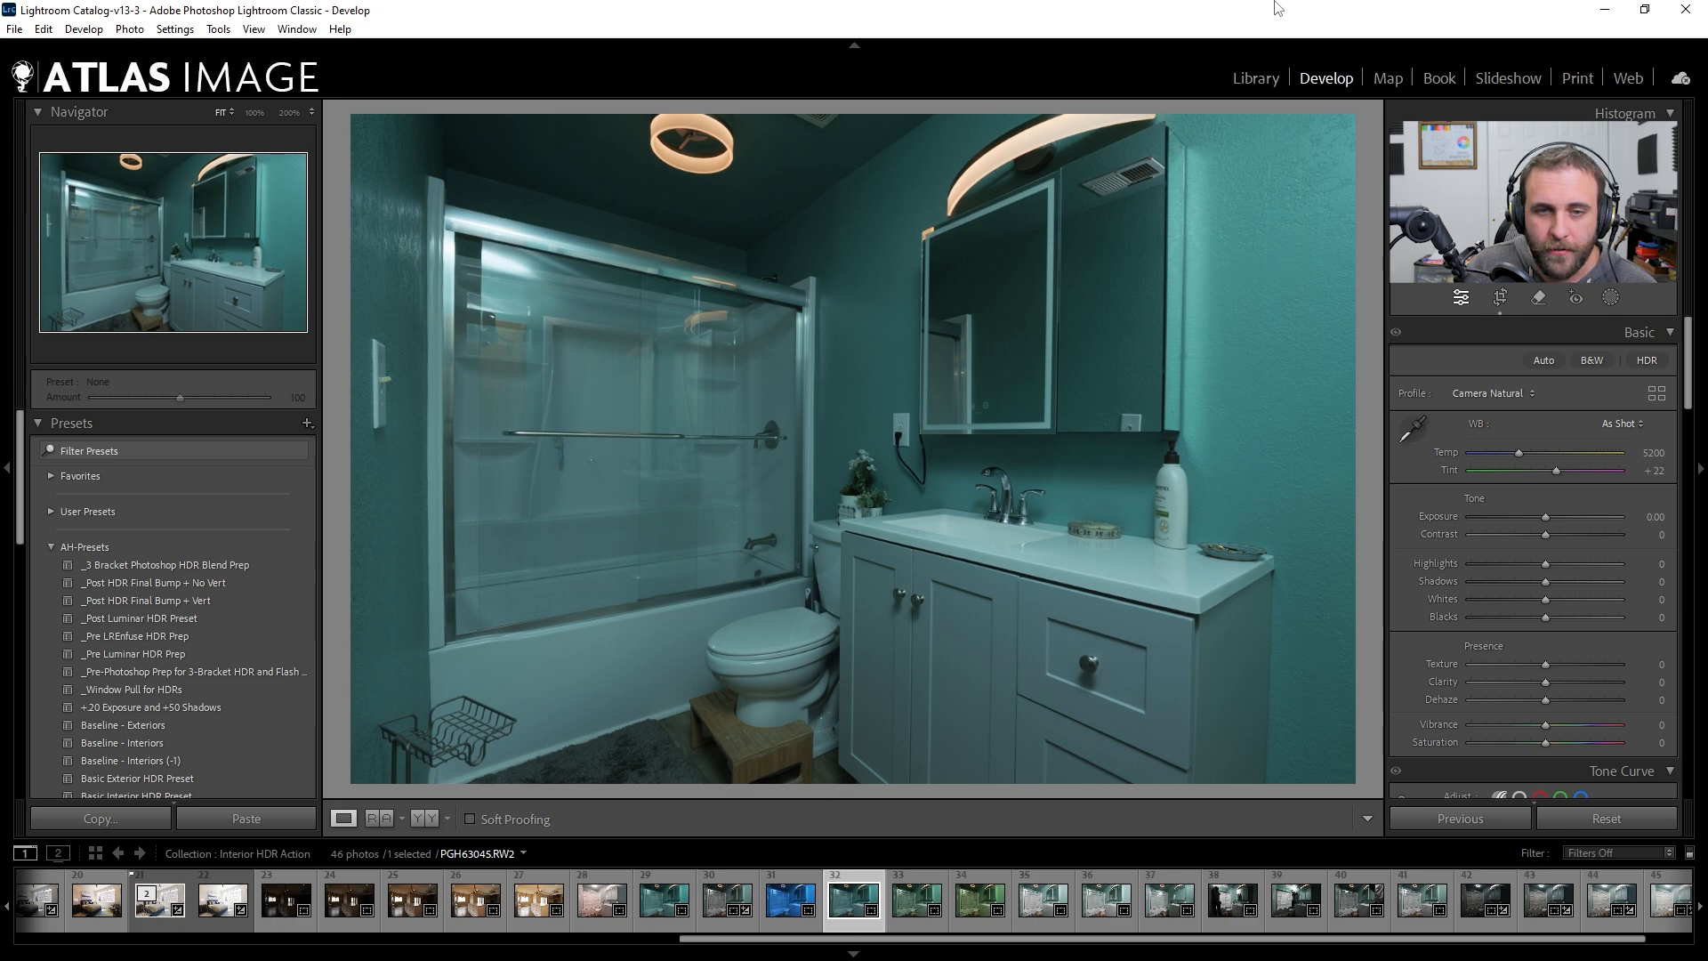
key("Right")
key("Right")
key("Right")
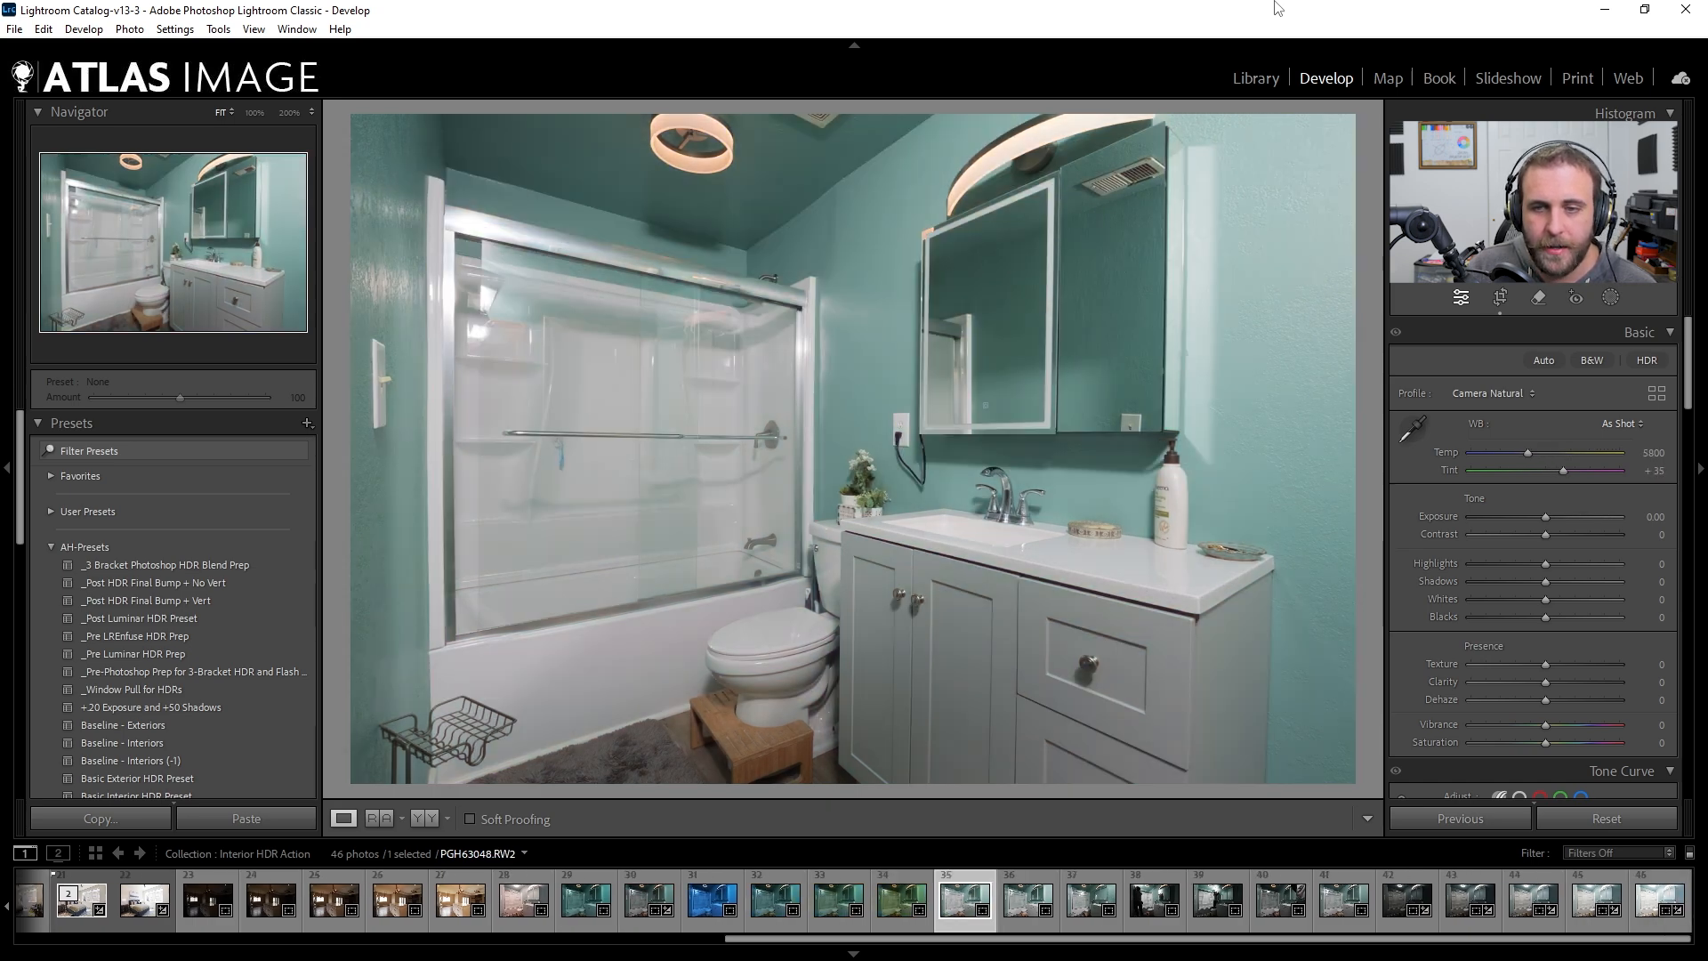
Inspect the shower glass reflections in PGH63048.RW2 at 100%, and set its white balance by sampling the toilet seat as neutral
left_click(492, 280)
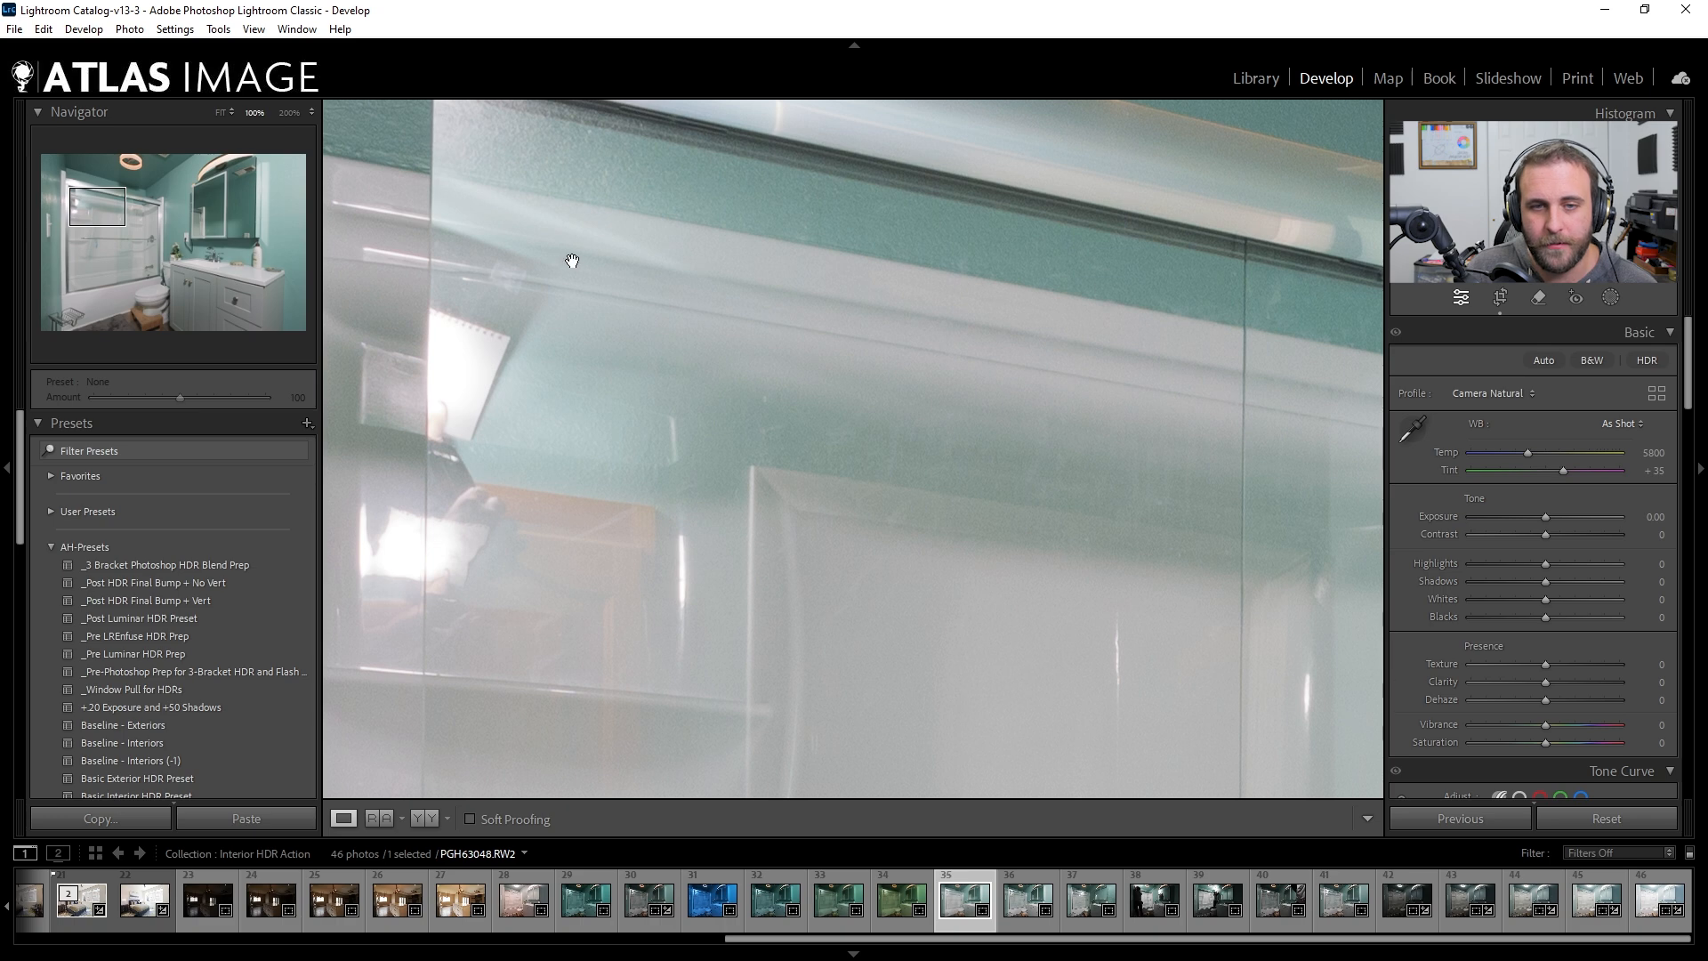
left_click(456, 368)
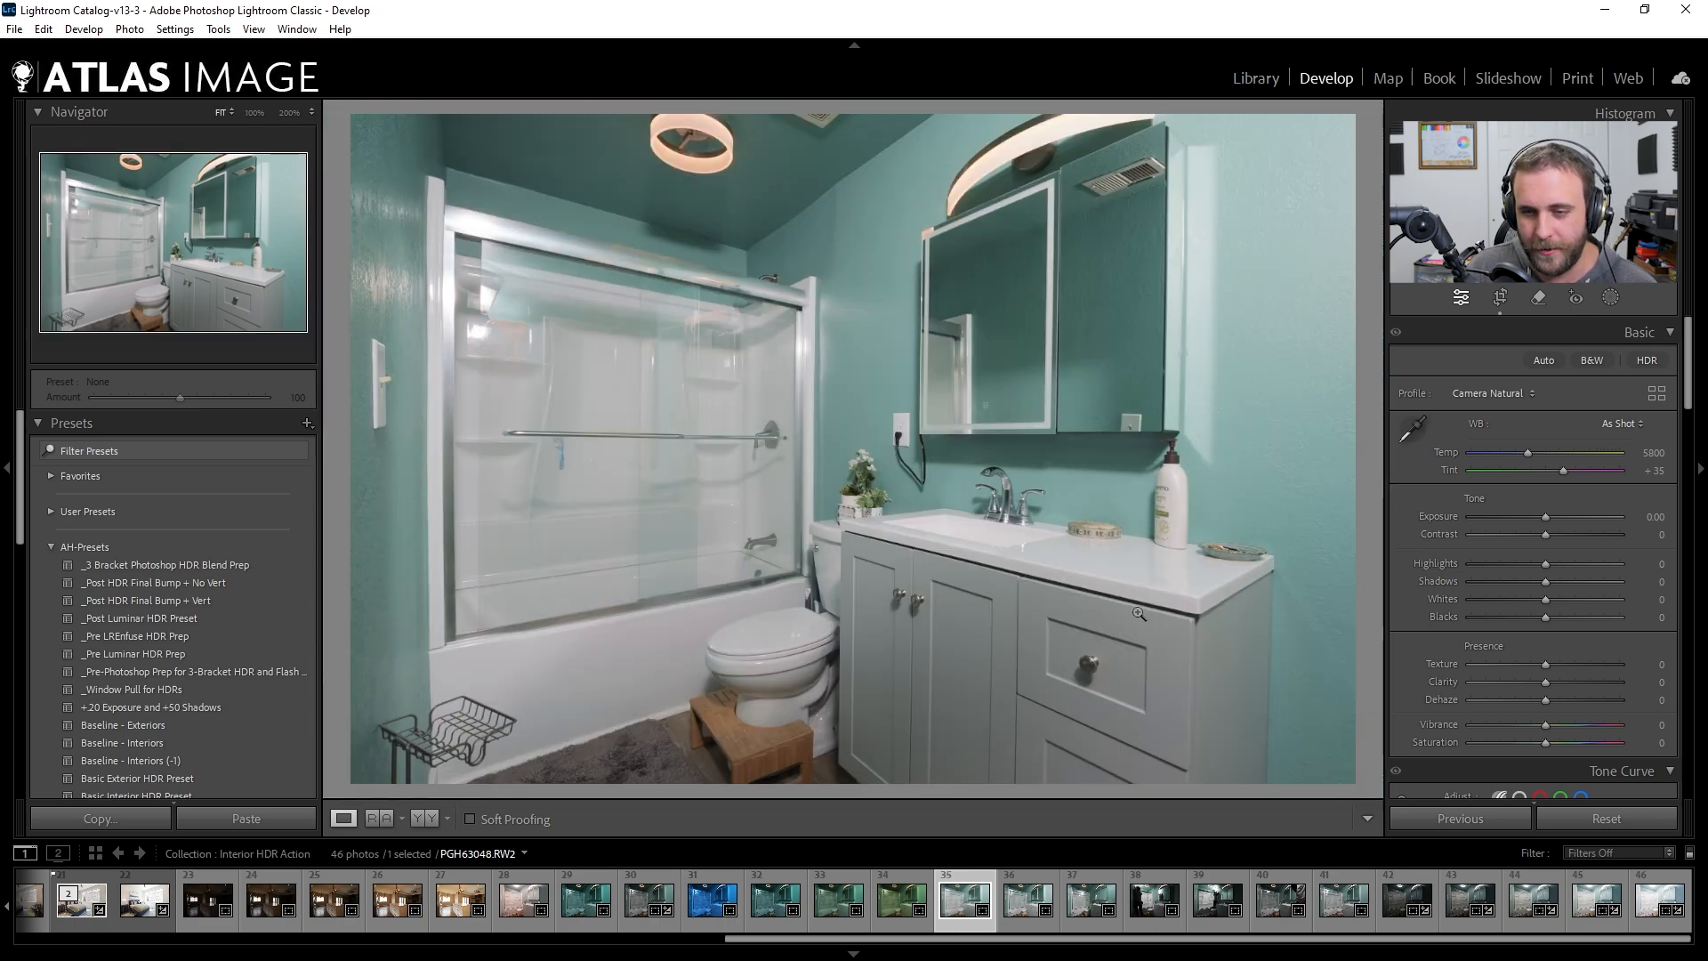
key("w")
left_click(764, 637)
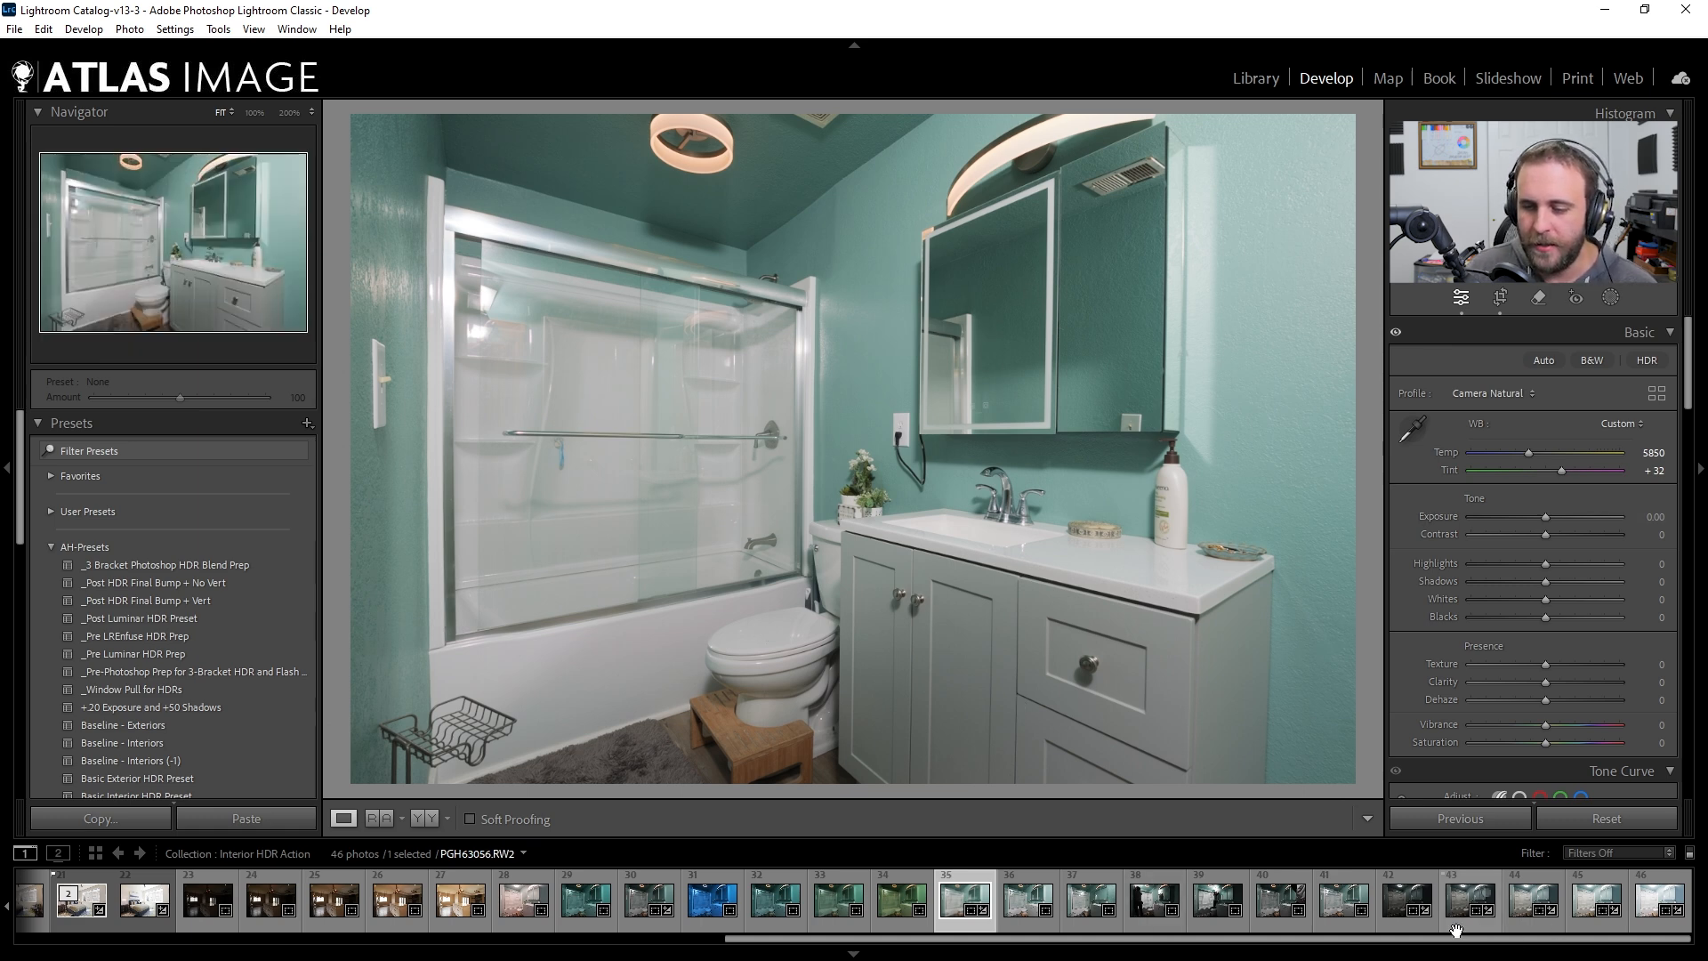
Apply the _3 Bracket Photoshop HDR Blend Prep preset and the Camera Flat profile to the five bathroom brackets from PGH63055.RW2 to PGH63059.RW2
left_click(1396, 885)
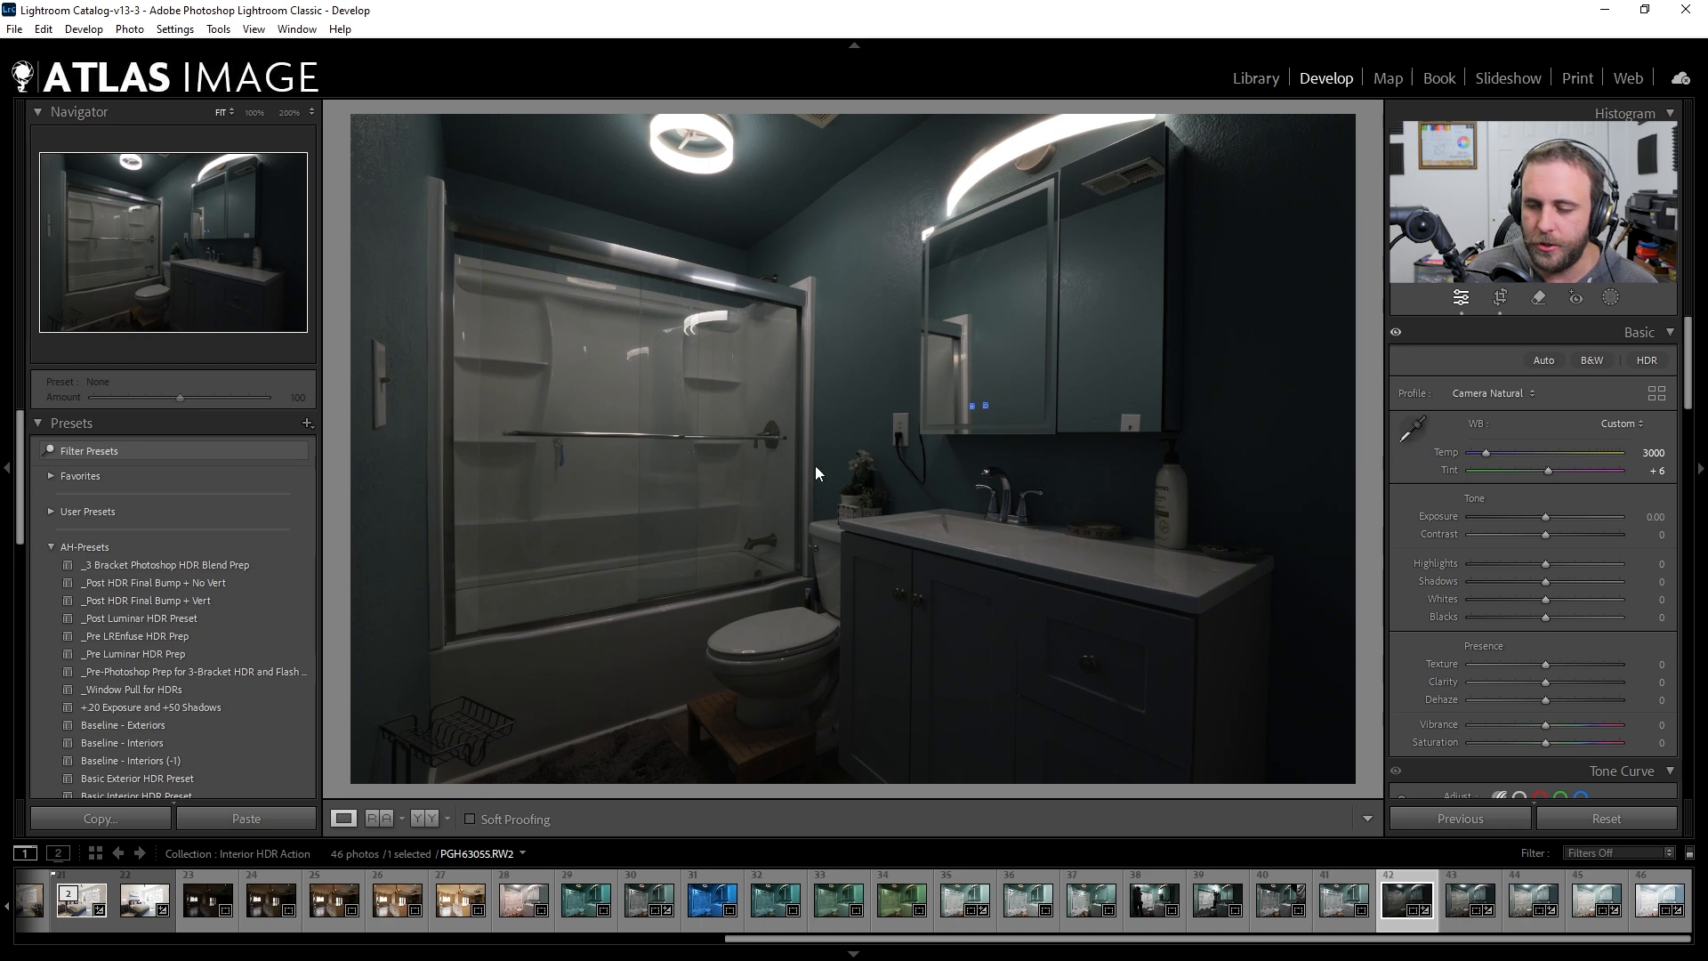
key("Right")
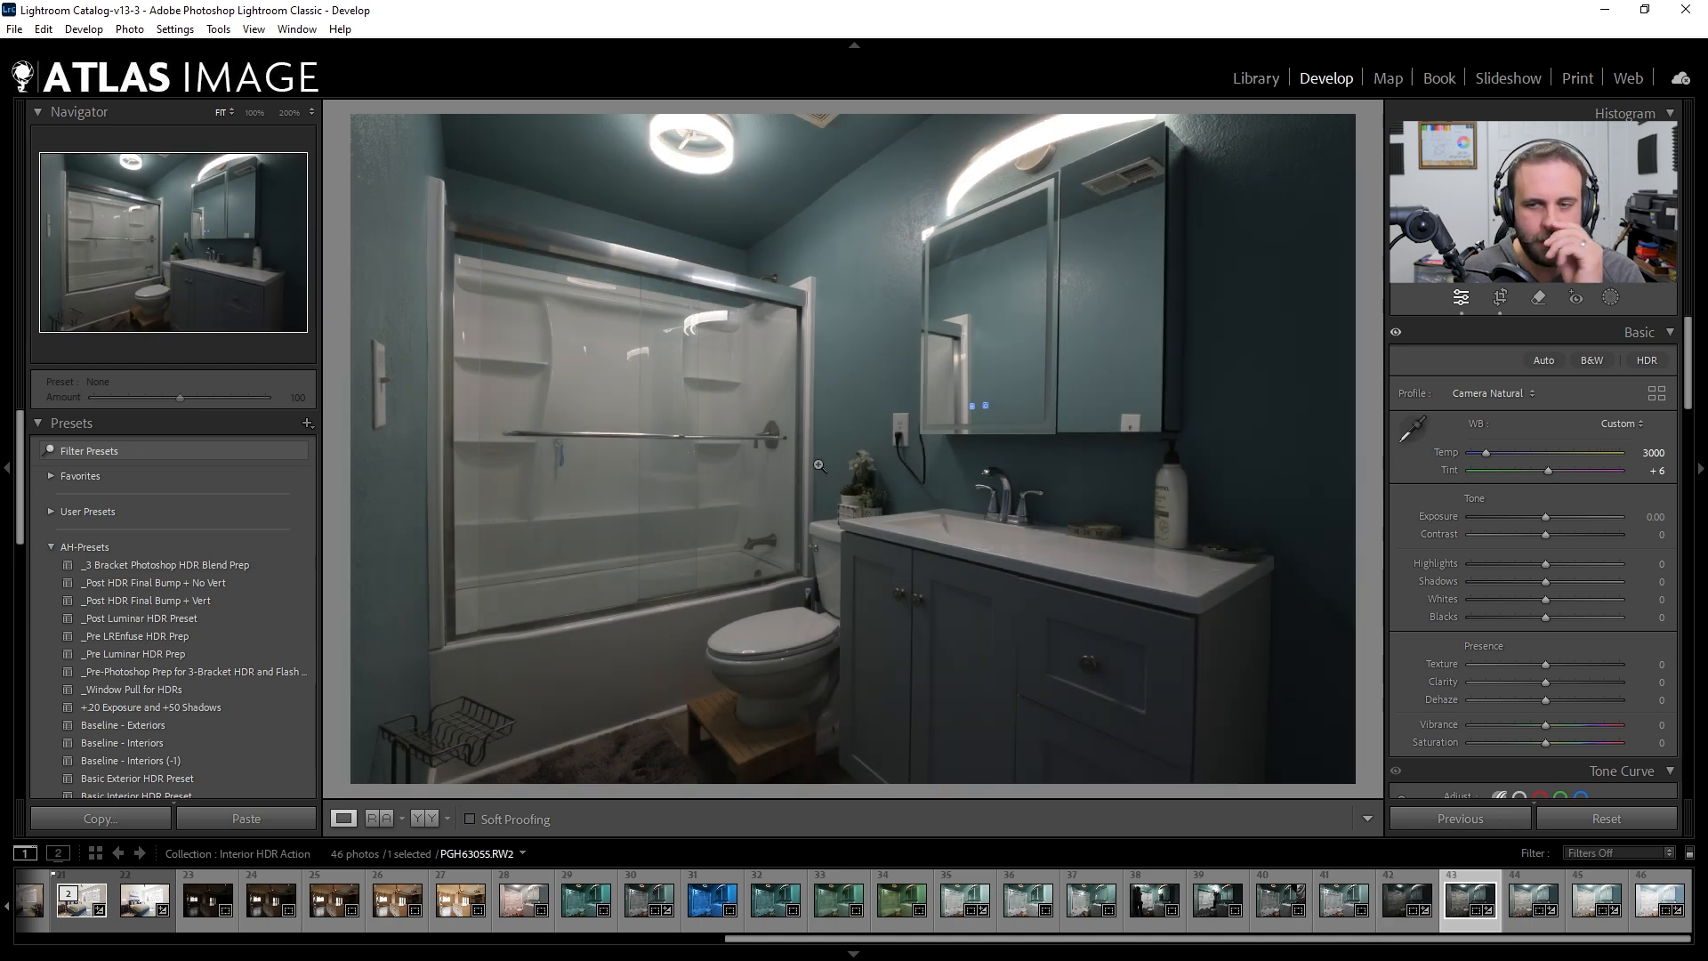
left_click(1408, 897)
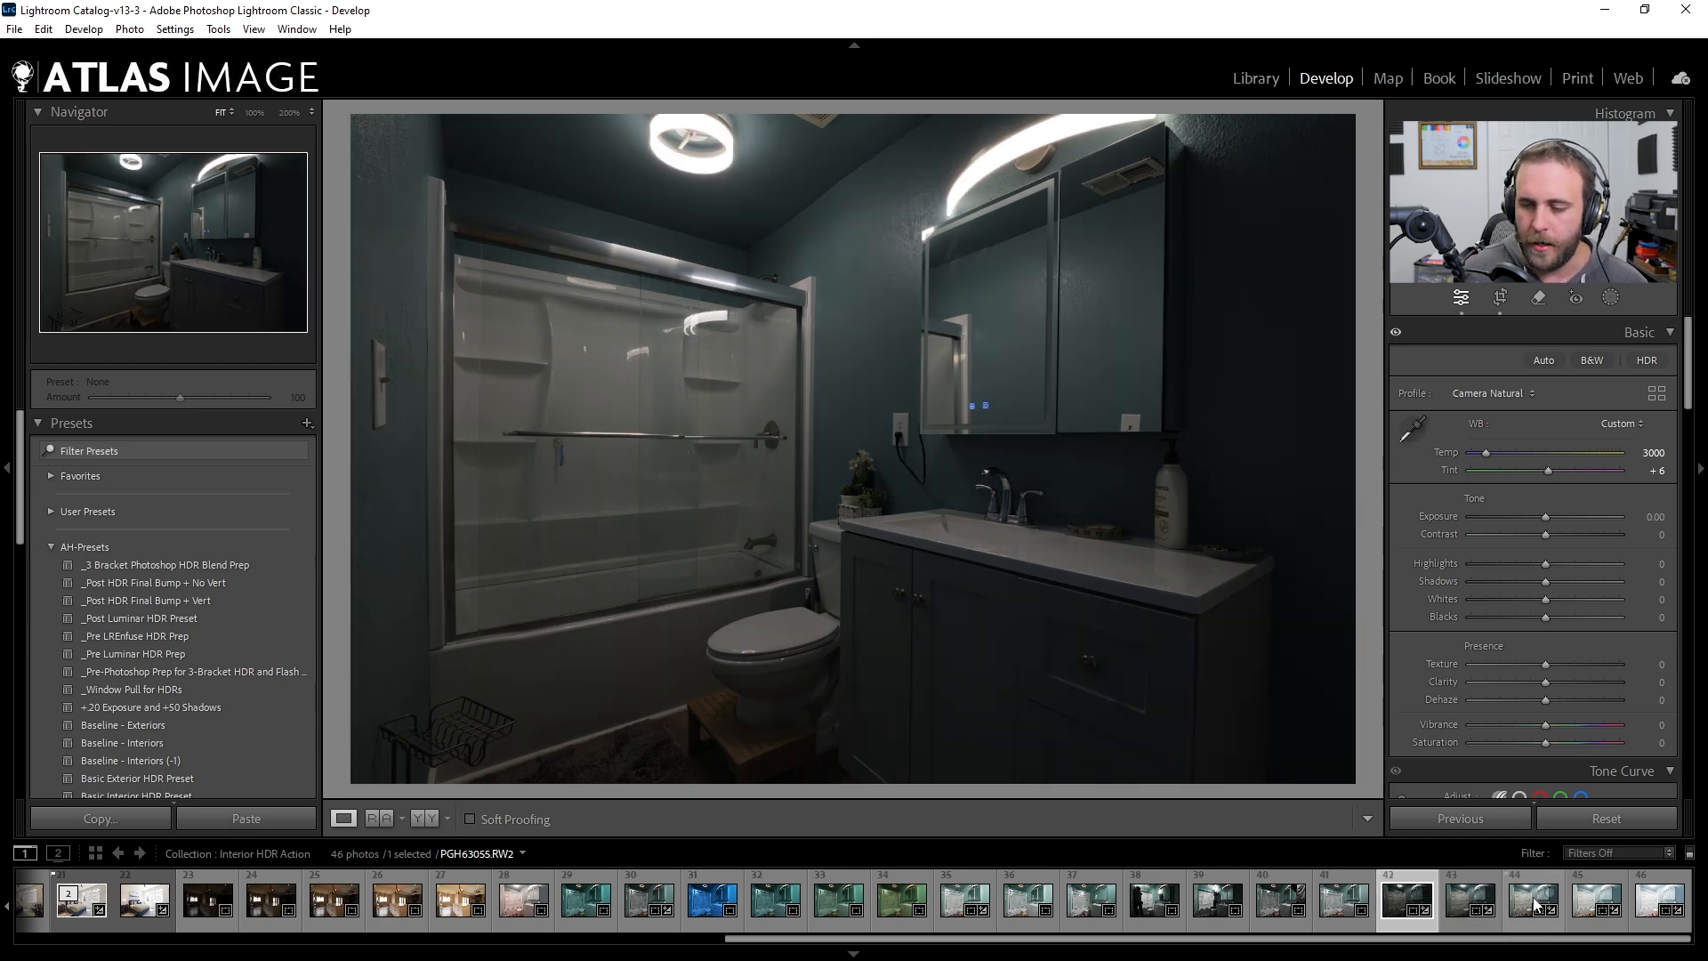
left_click(1673, 907, "shift")
left_click(96, 565)
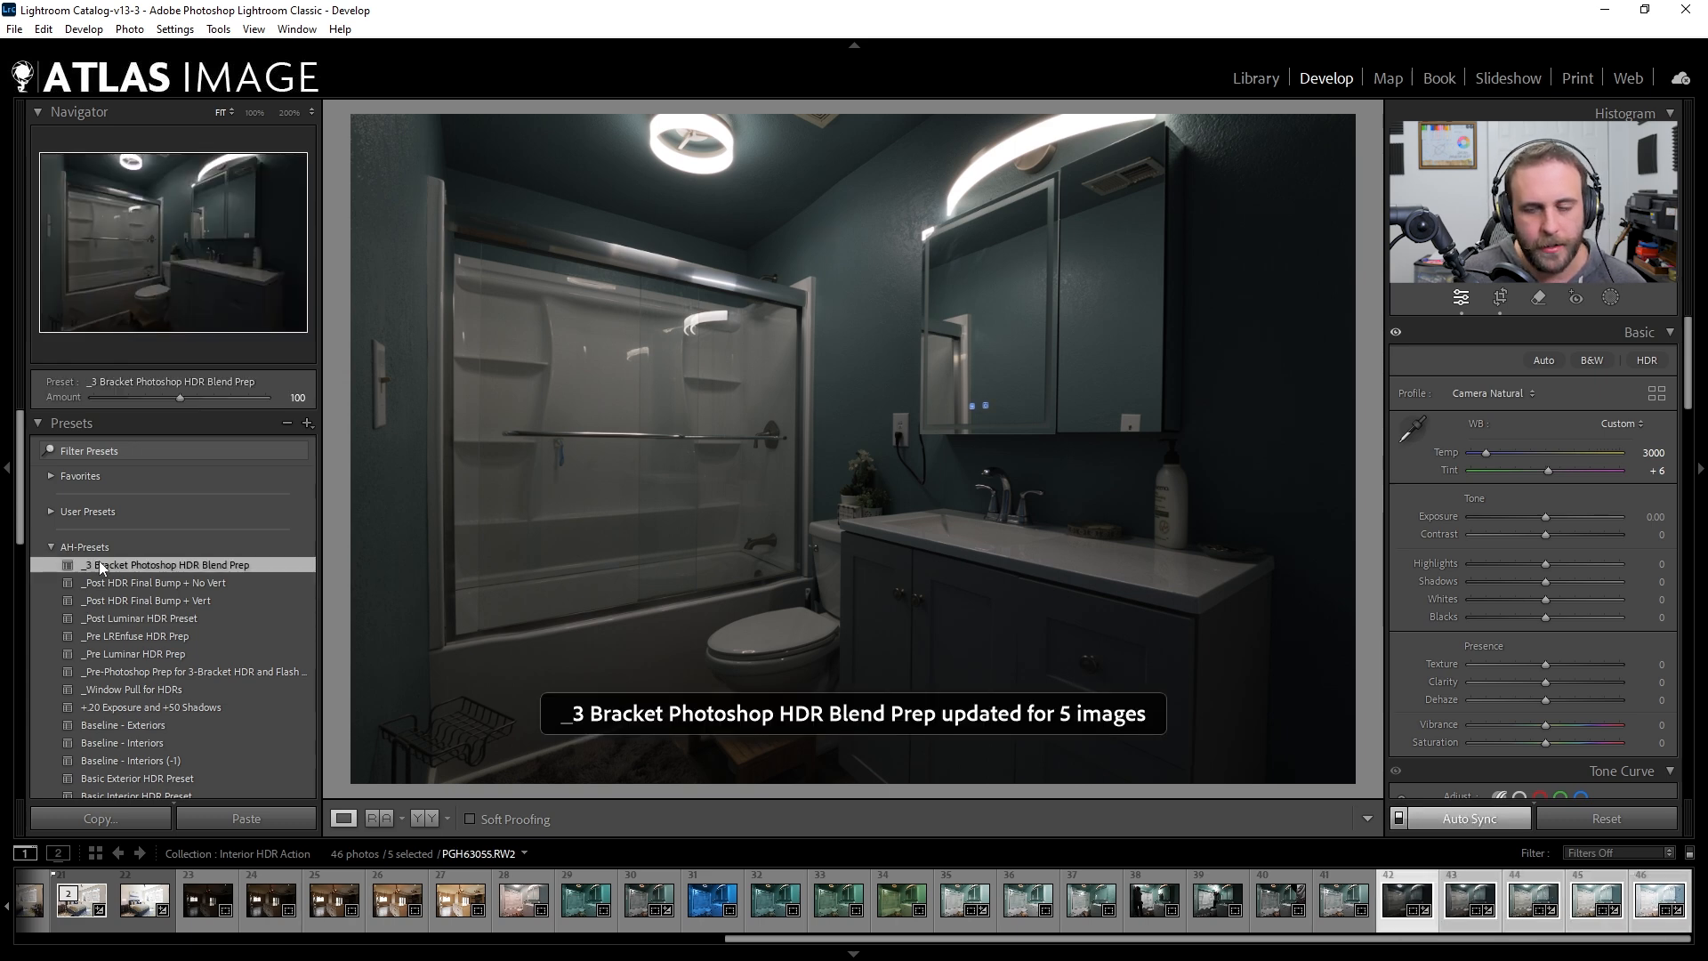
left_click(1494, 393)
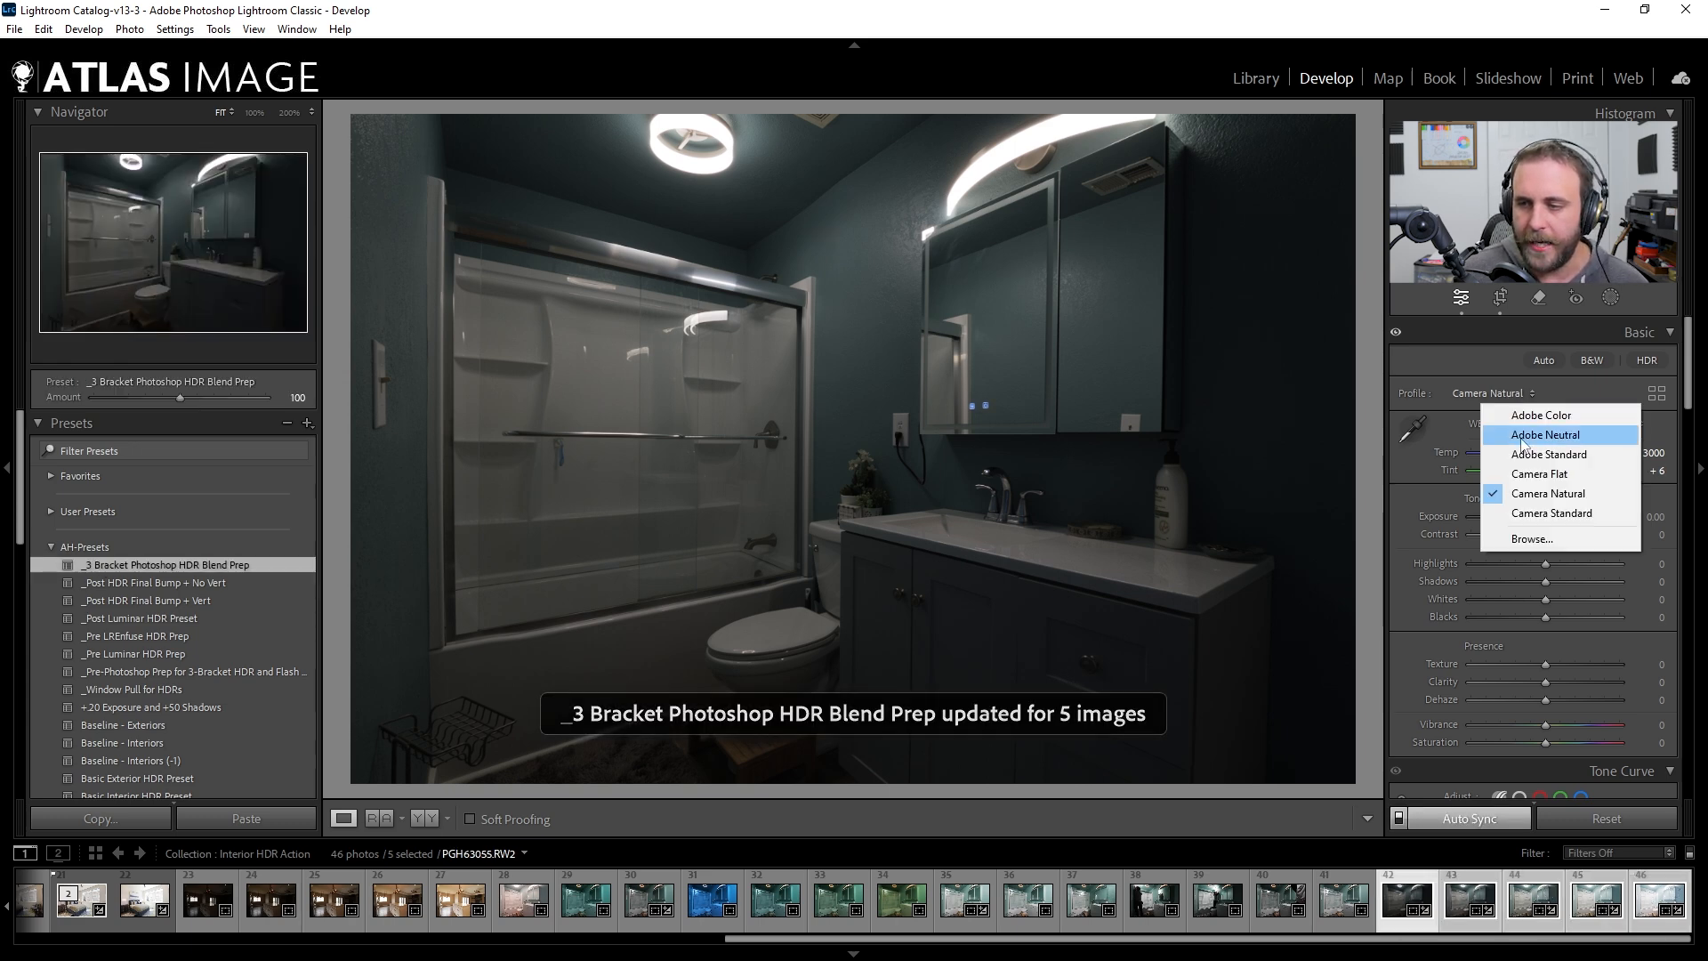
left_click(1541, 477)
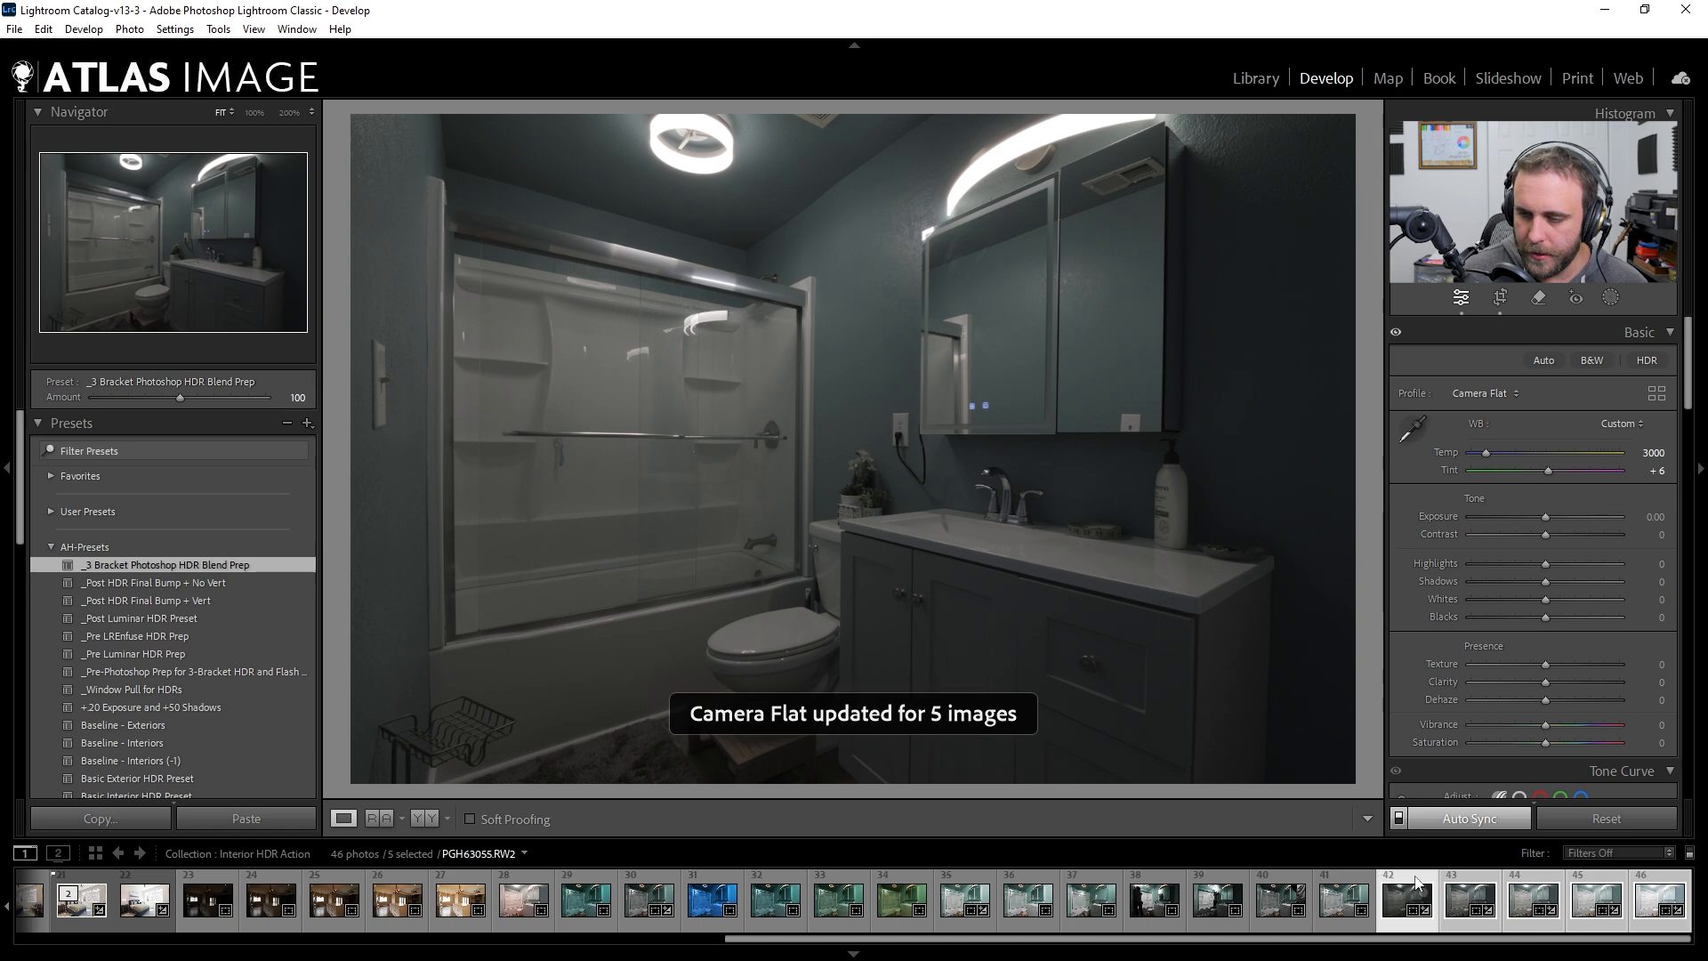
Reduce the selection to PGH63055.RW2, PGH63057.RW2 and PGH63059.RW2, and compare the three exposures
left_click(1472, 896, "ctrl")
left_click(1589, 896, "ctrl")
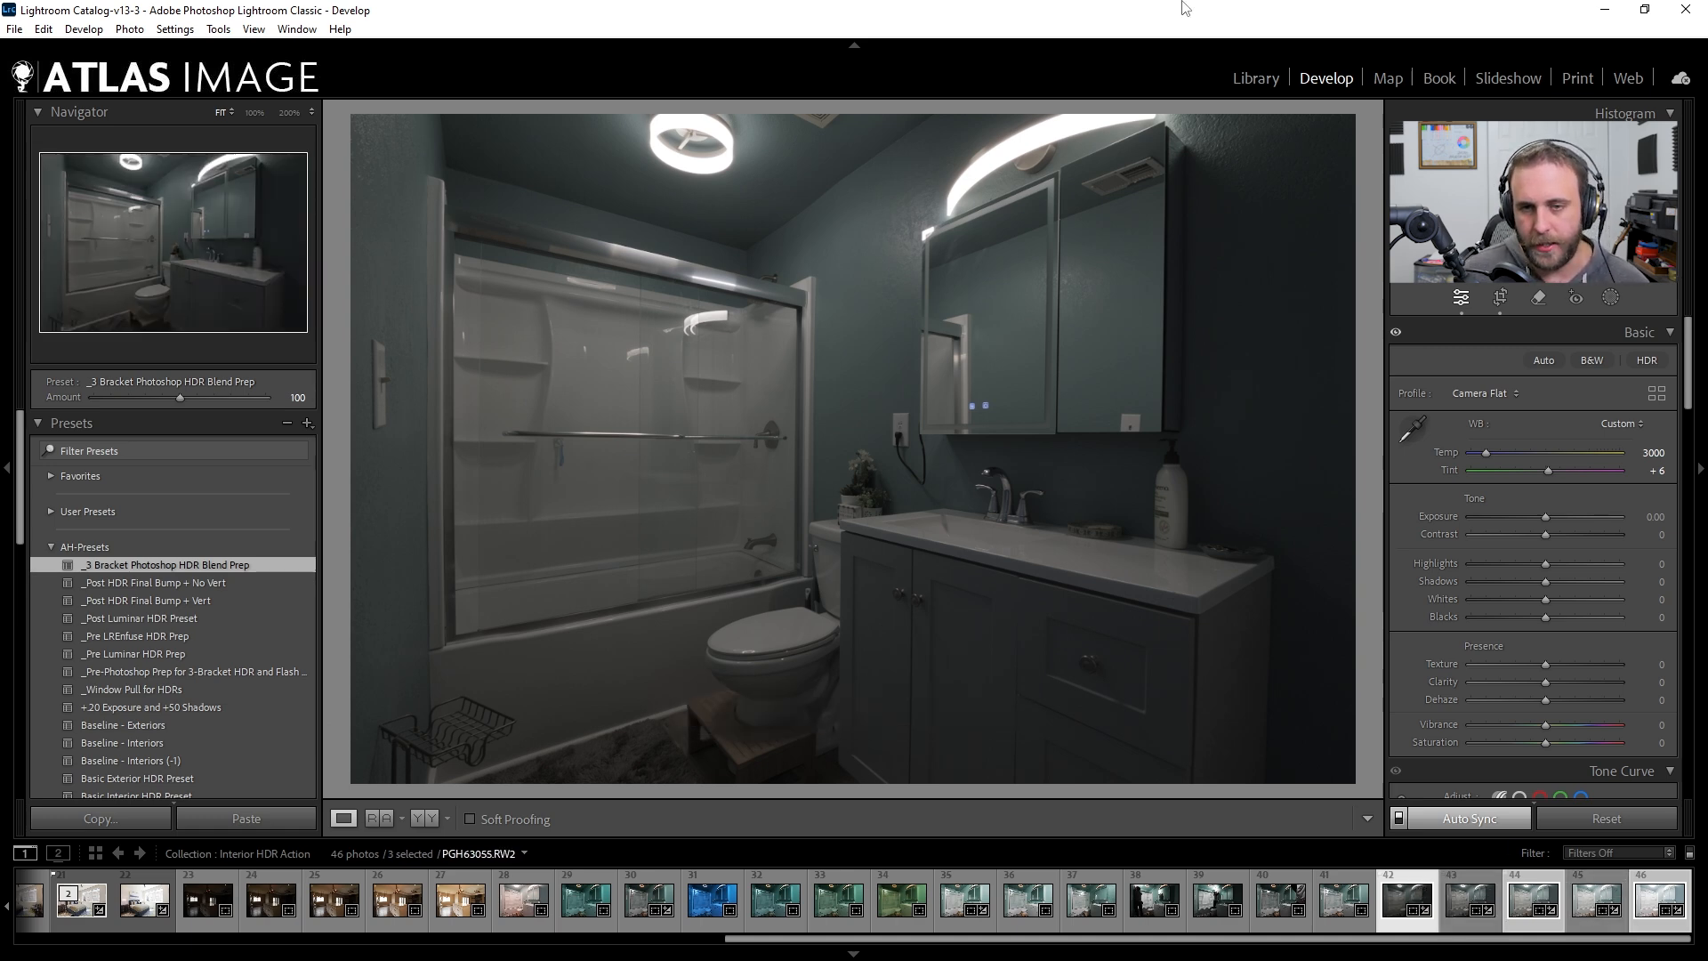
key("Right")
key("Right")
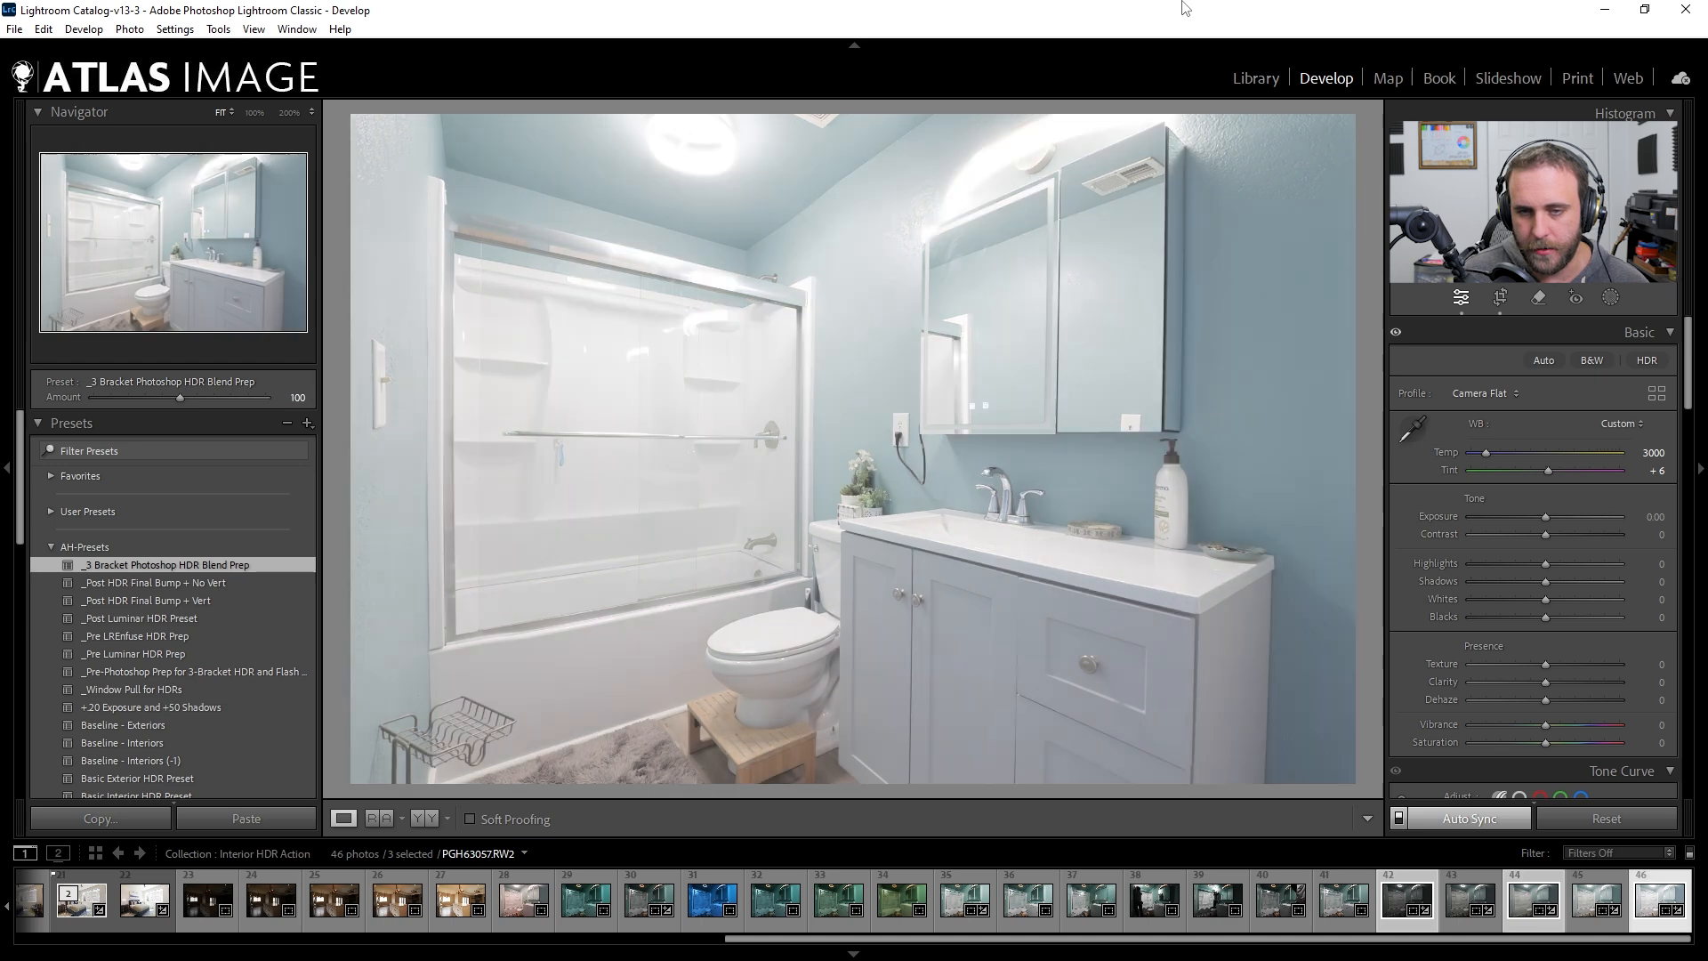
key("Left")
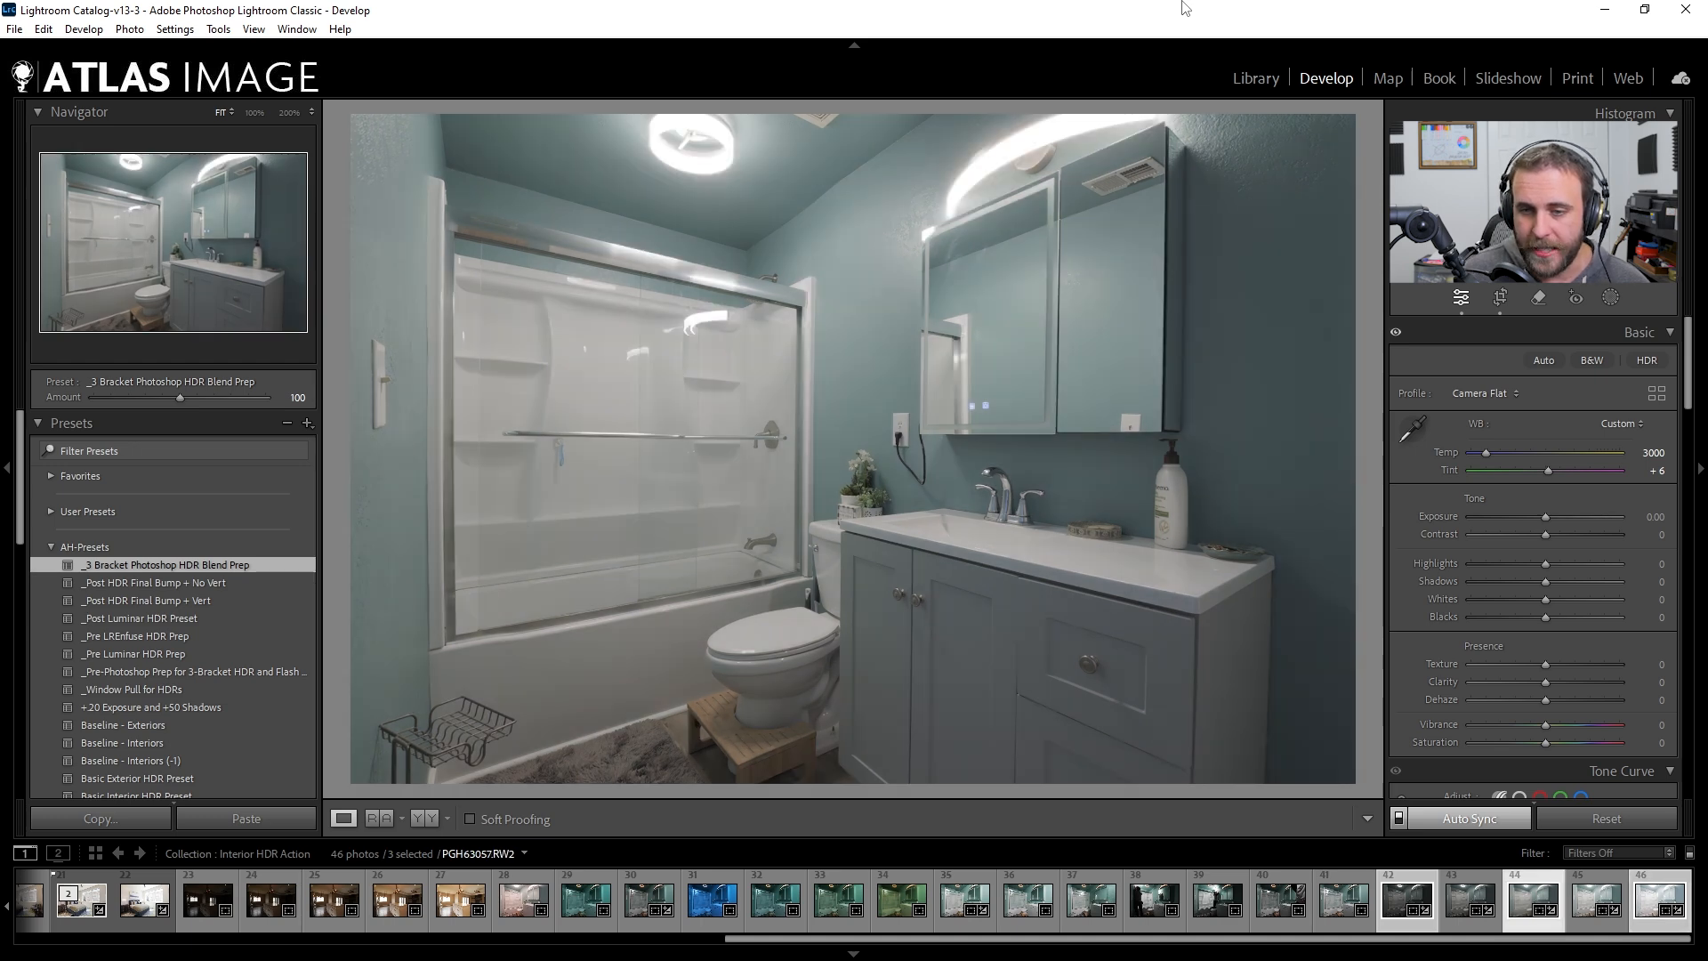
key("Left")
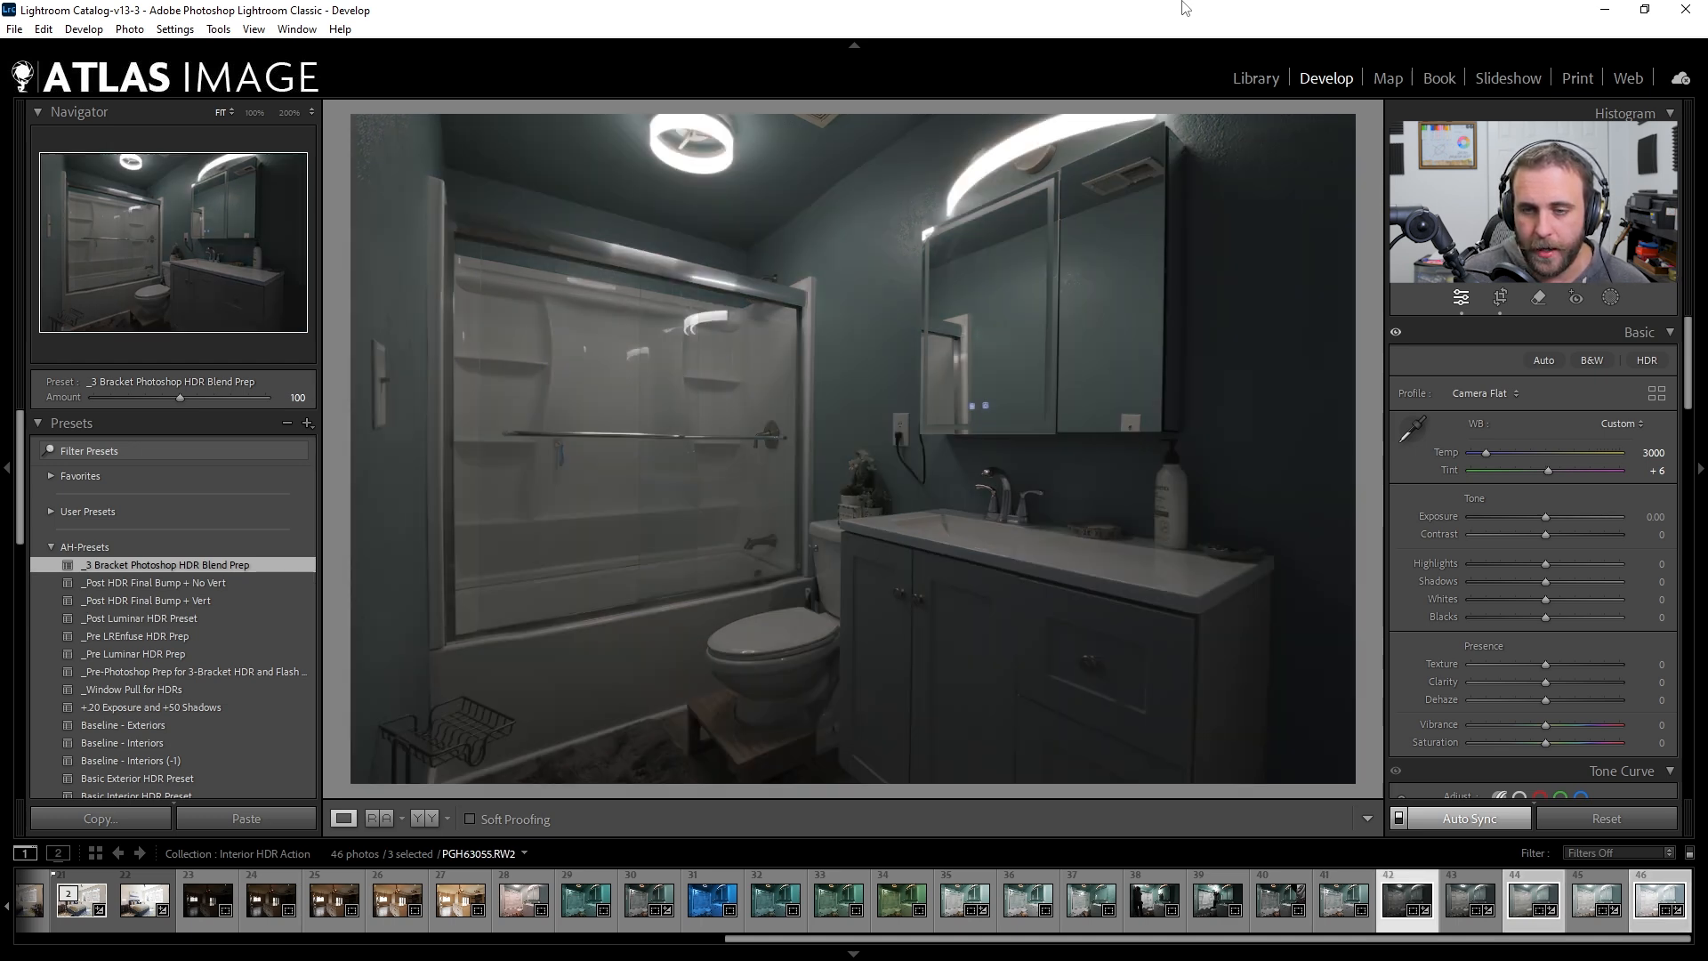
key("Right")
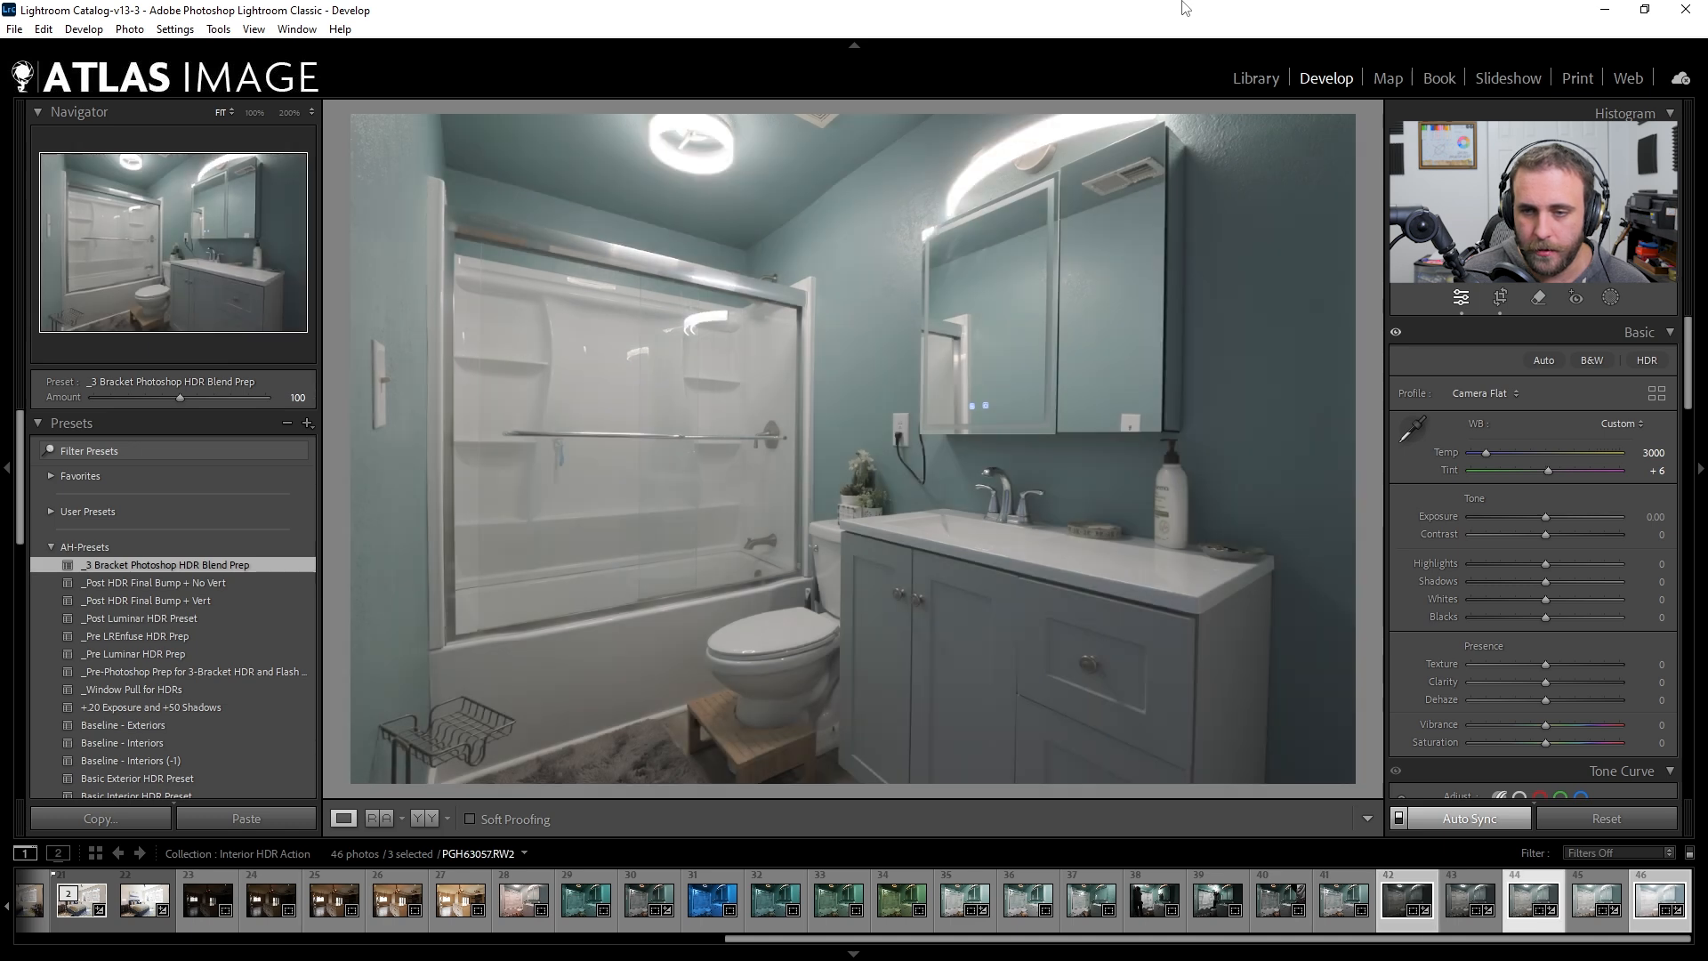
key("Right")
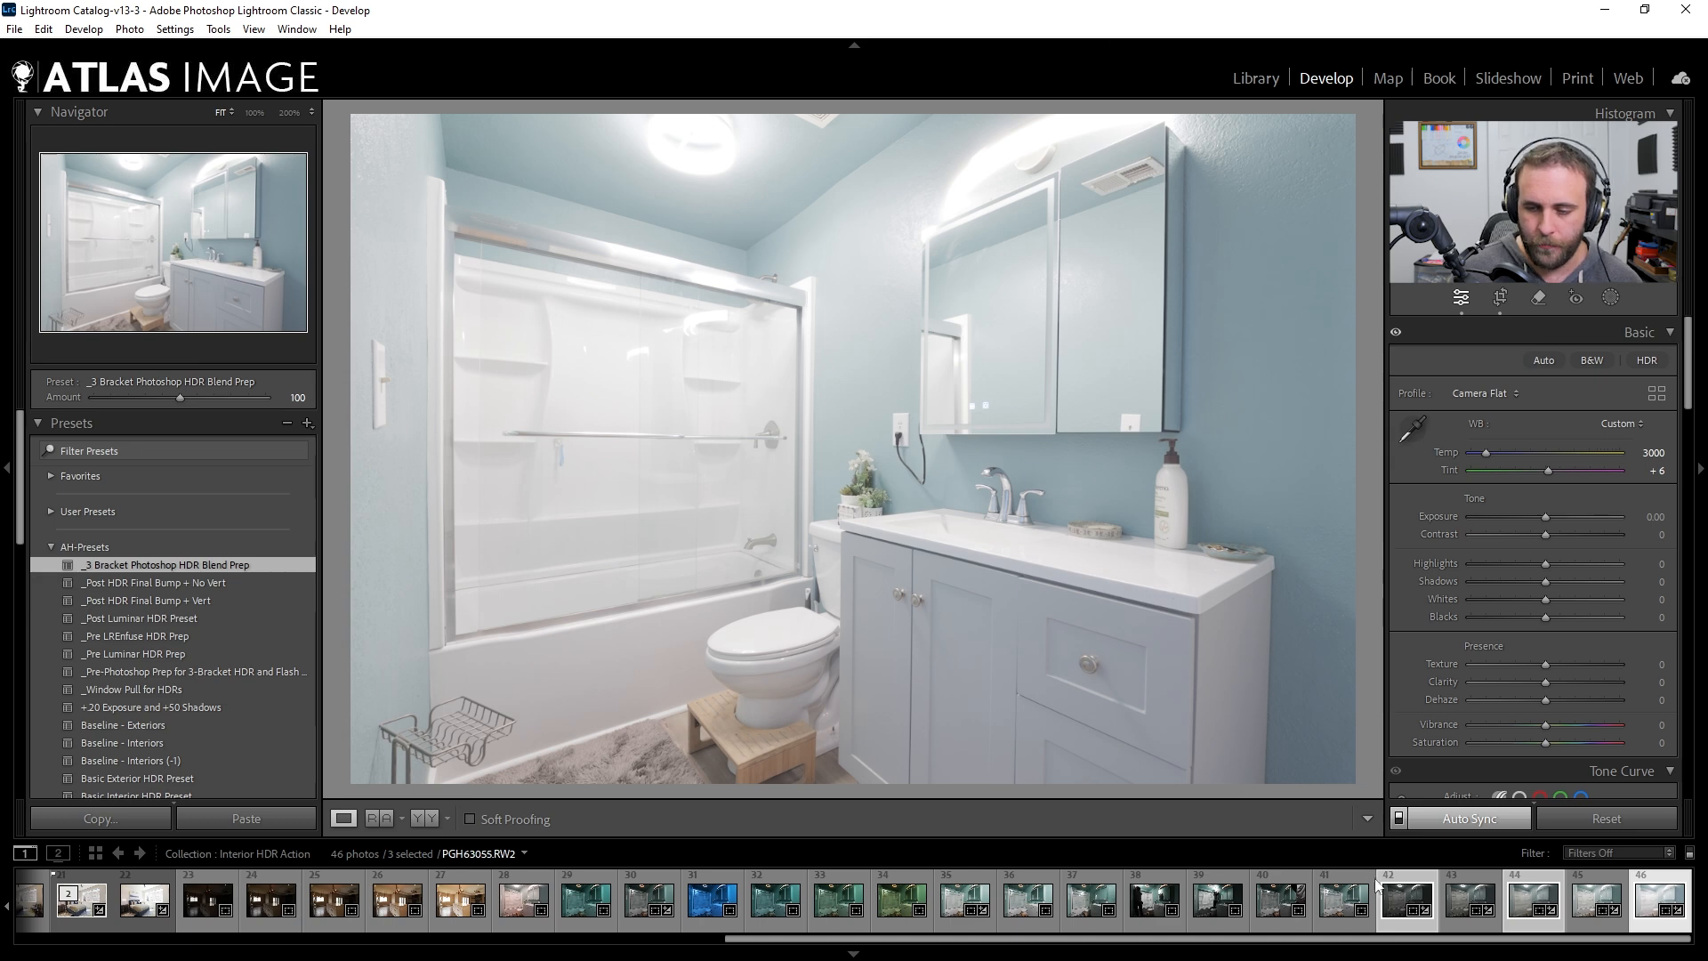
Open the three selected bathroom brackets in Photoshop as Smart Object layers of one document
right_click(1416, 884)
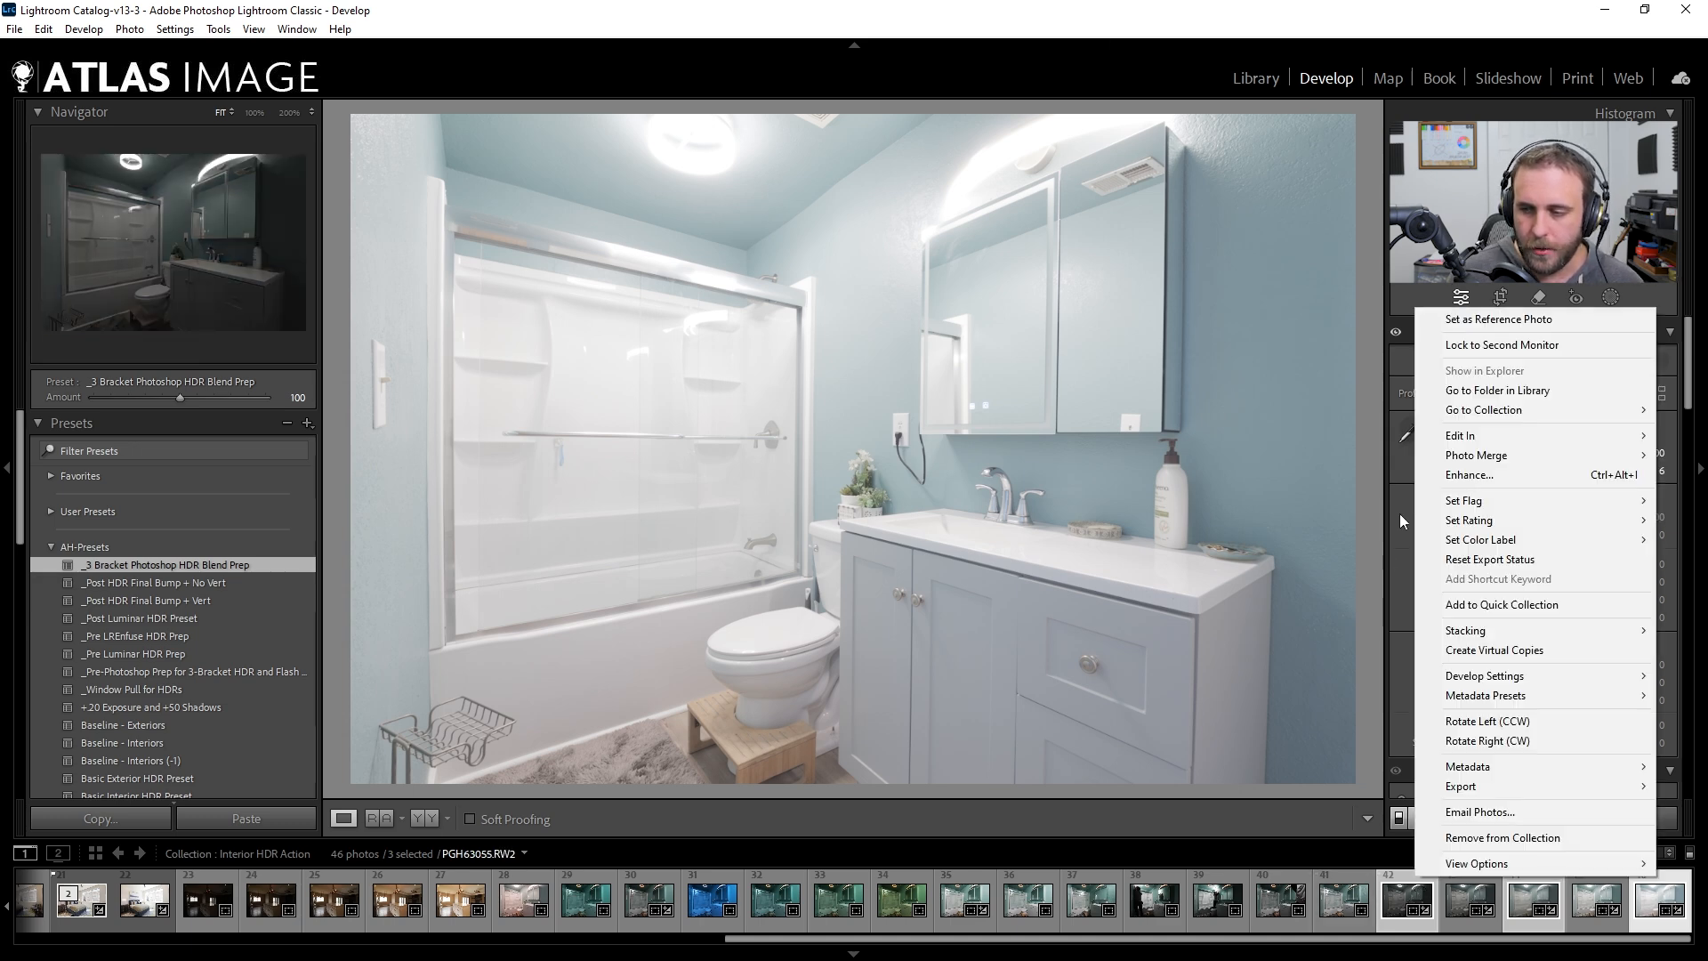
mouse_move(1476, 435)
left_click(1309, 749)
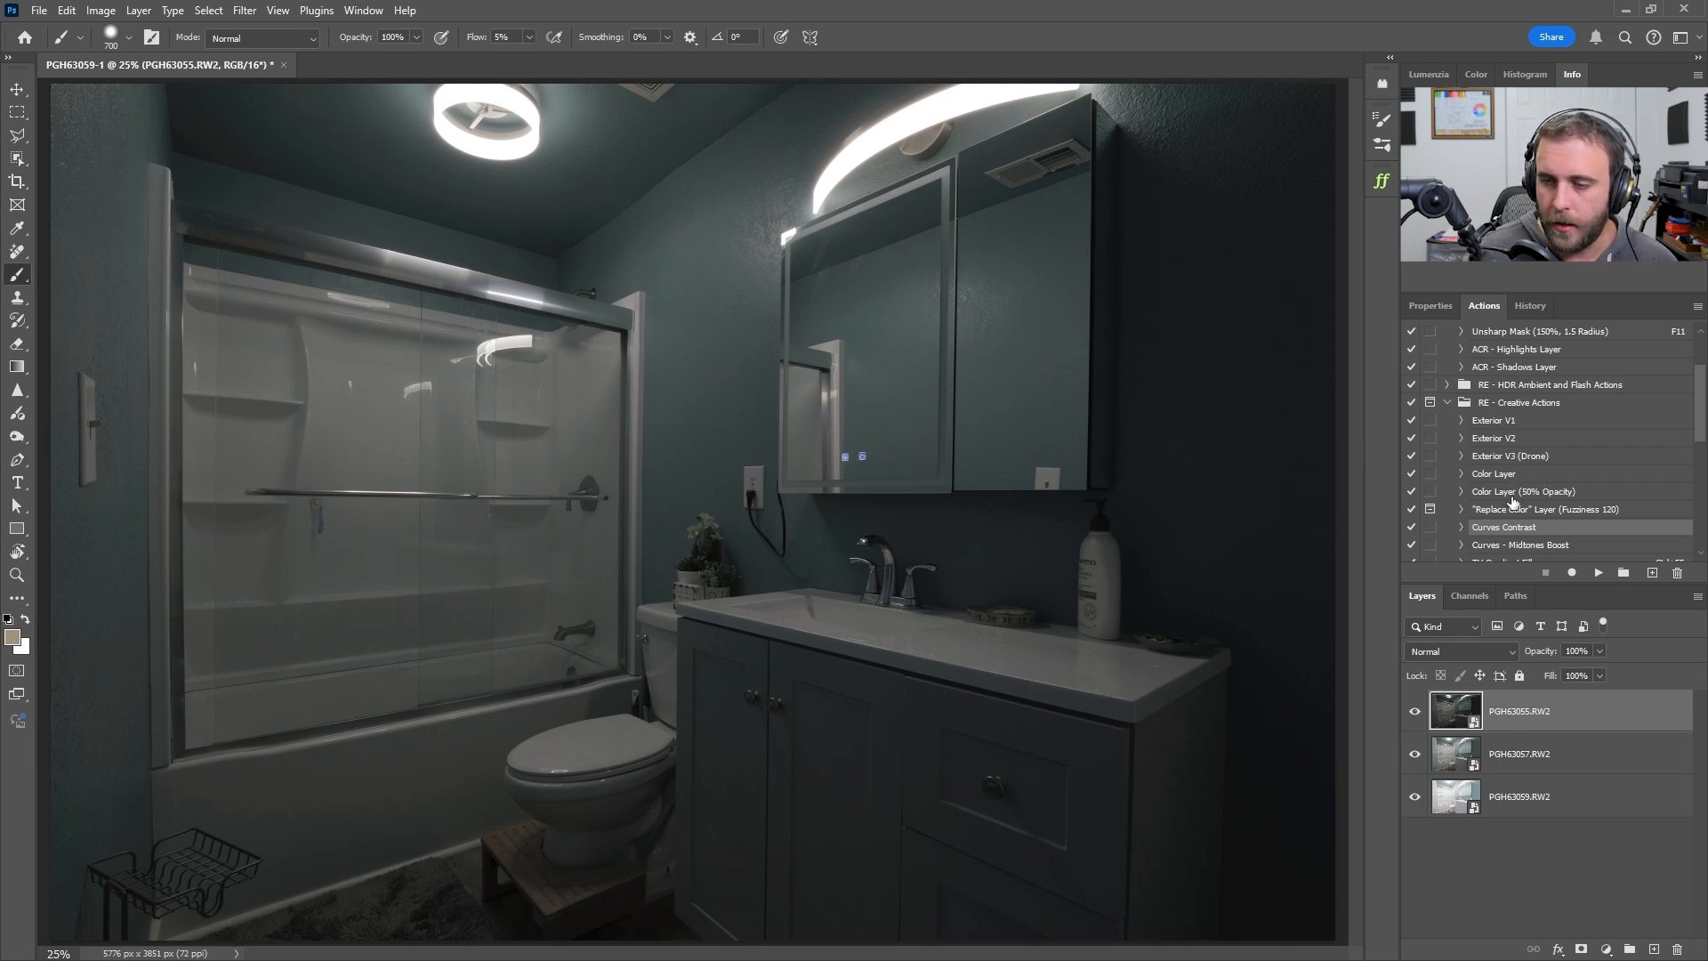
Run the MAIN ACTION - 3 Bracket HDR action on the three bathroom layers
scroll(1512, 503, "up", 2)
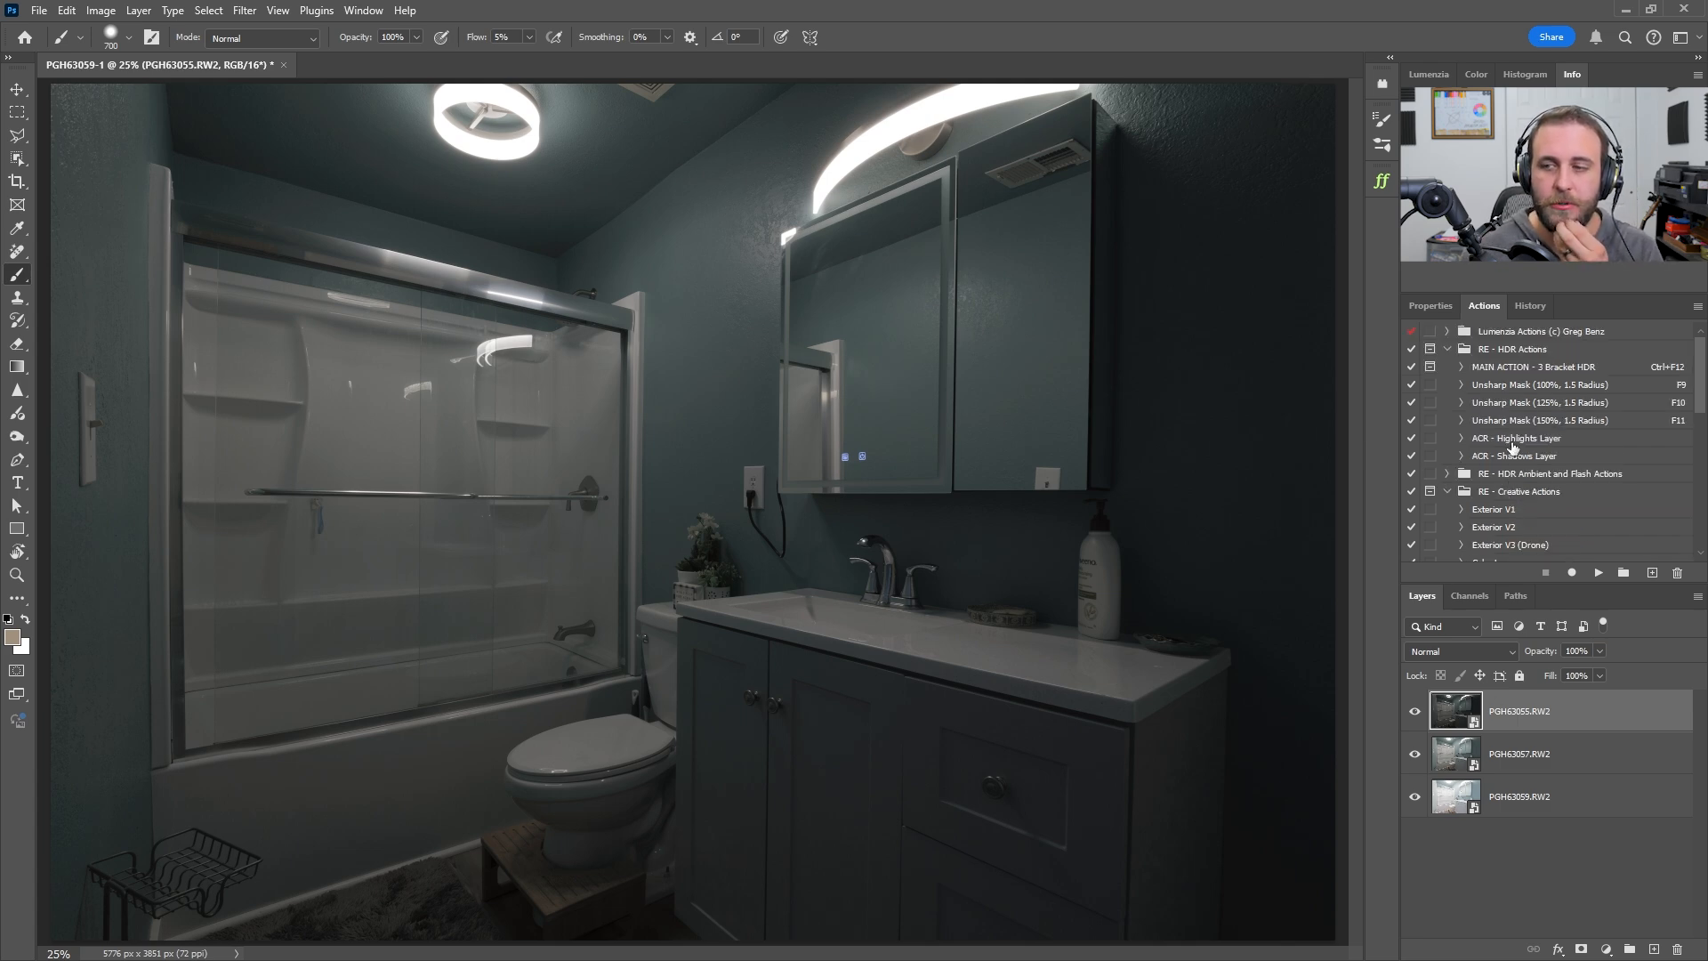
left_click(1556, 368)
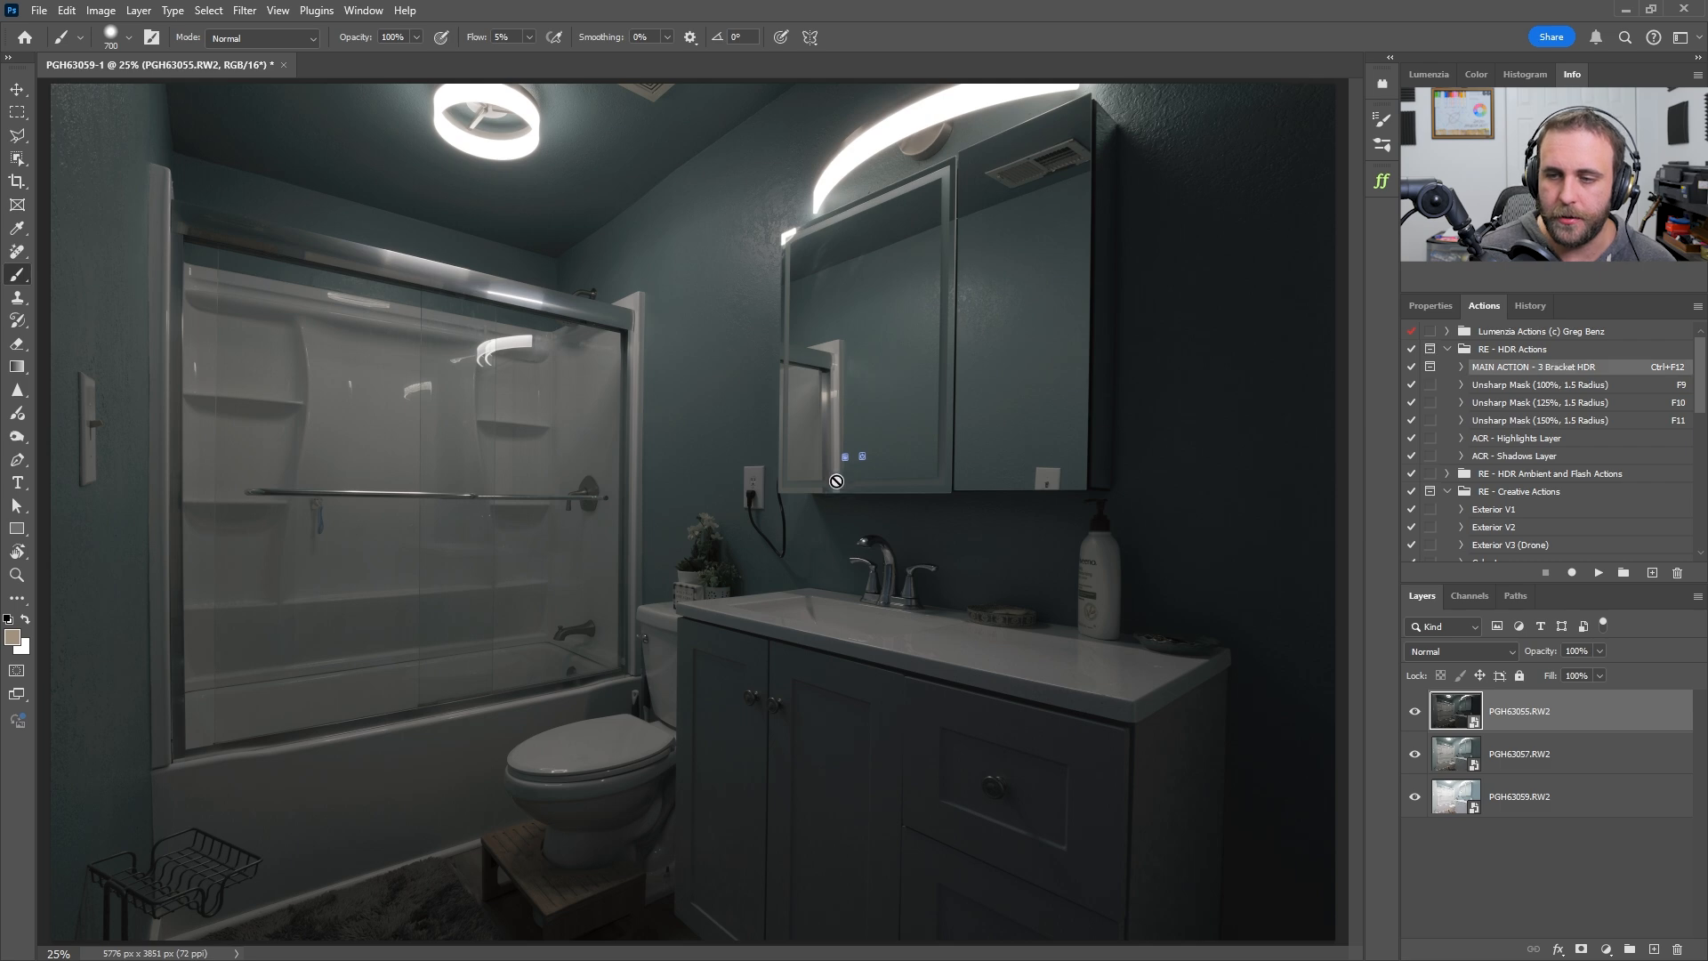
key("ctrl+F12")
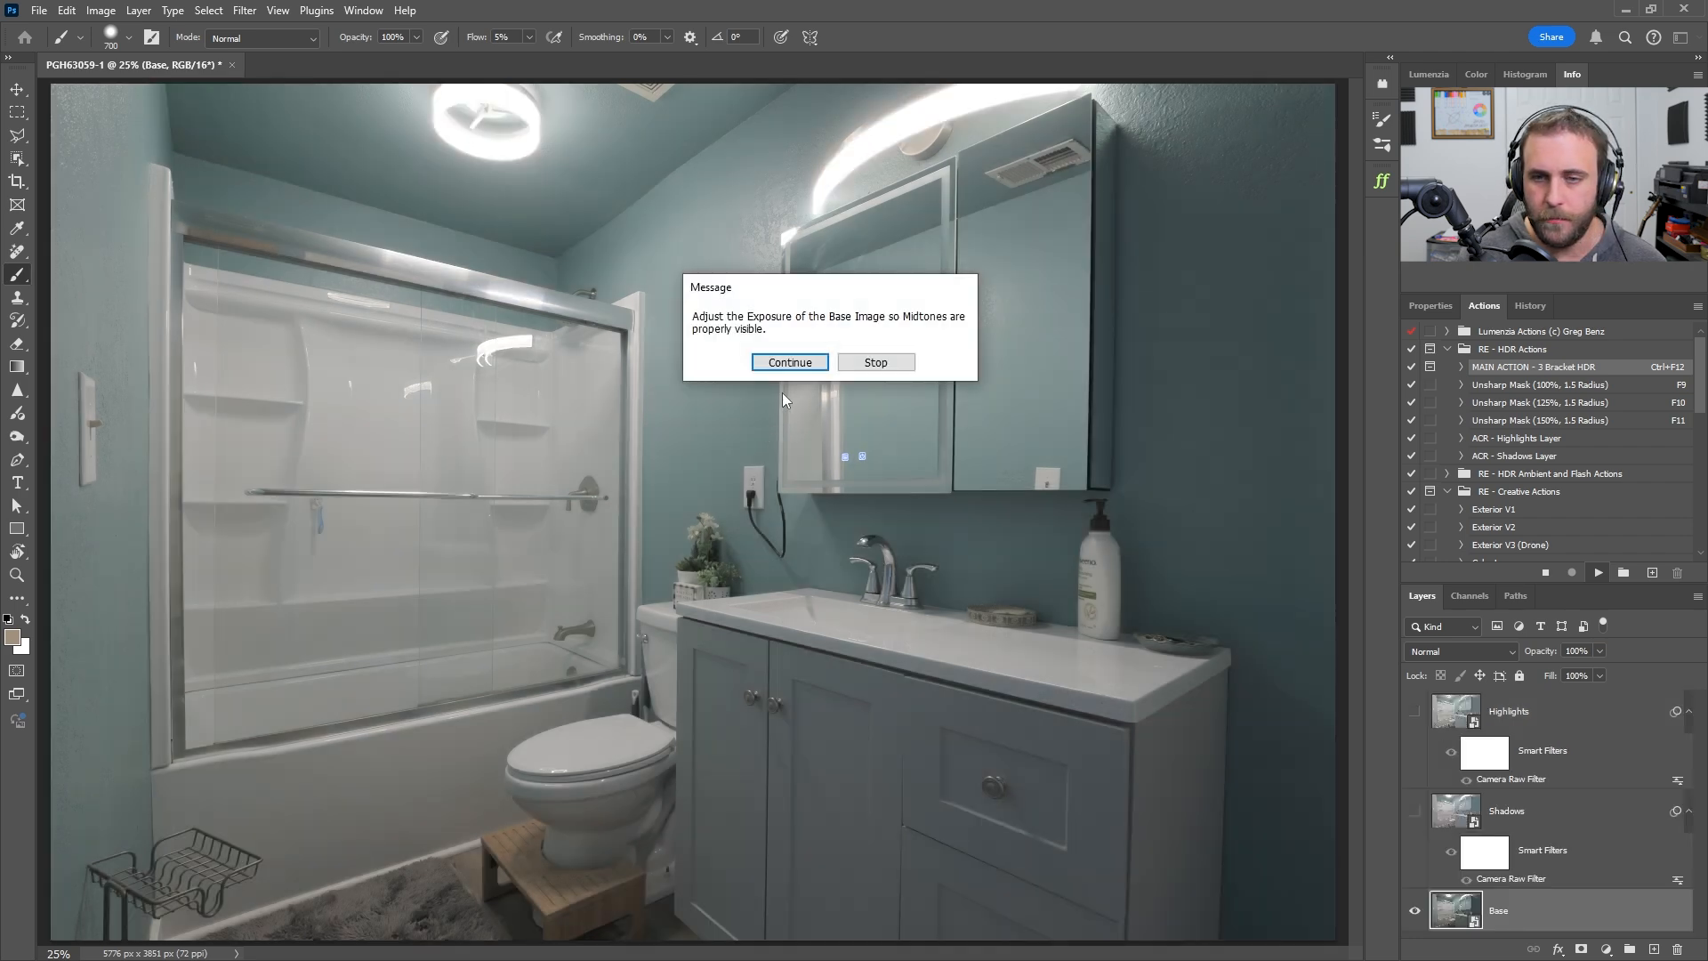
Continue the action and set the base image's Exposure to 0.25 in Camera Raw
left_click(789, 363)
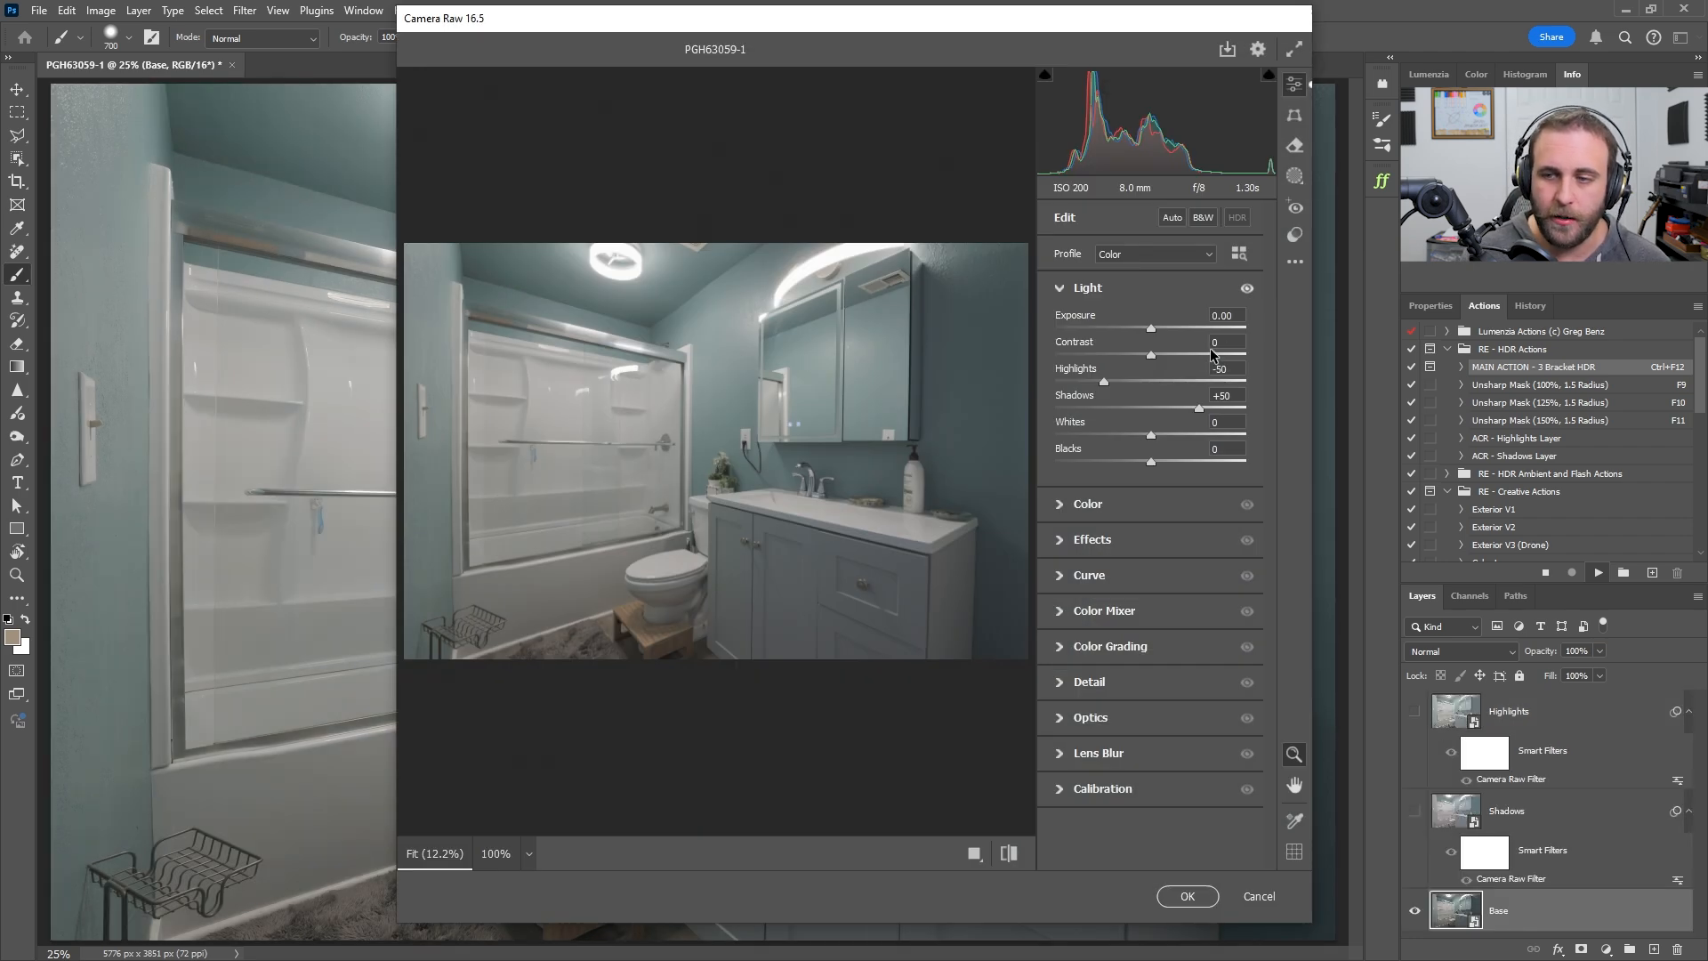
type("3")
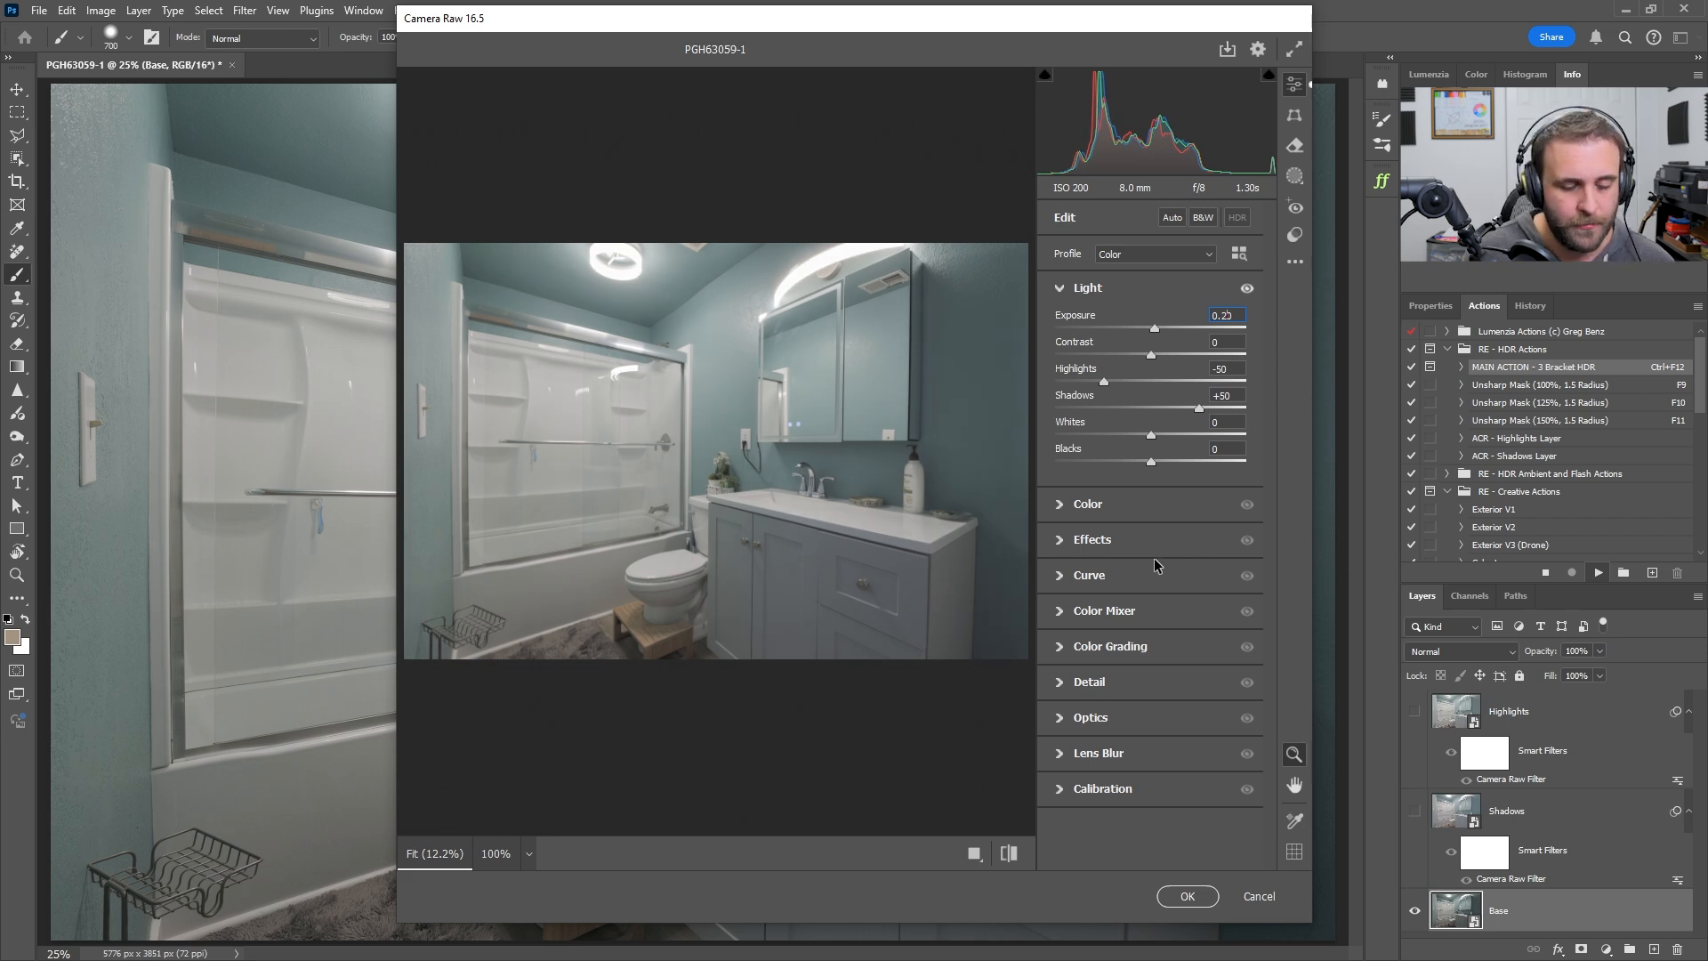
type("5")
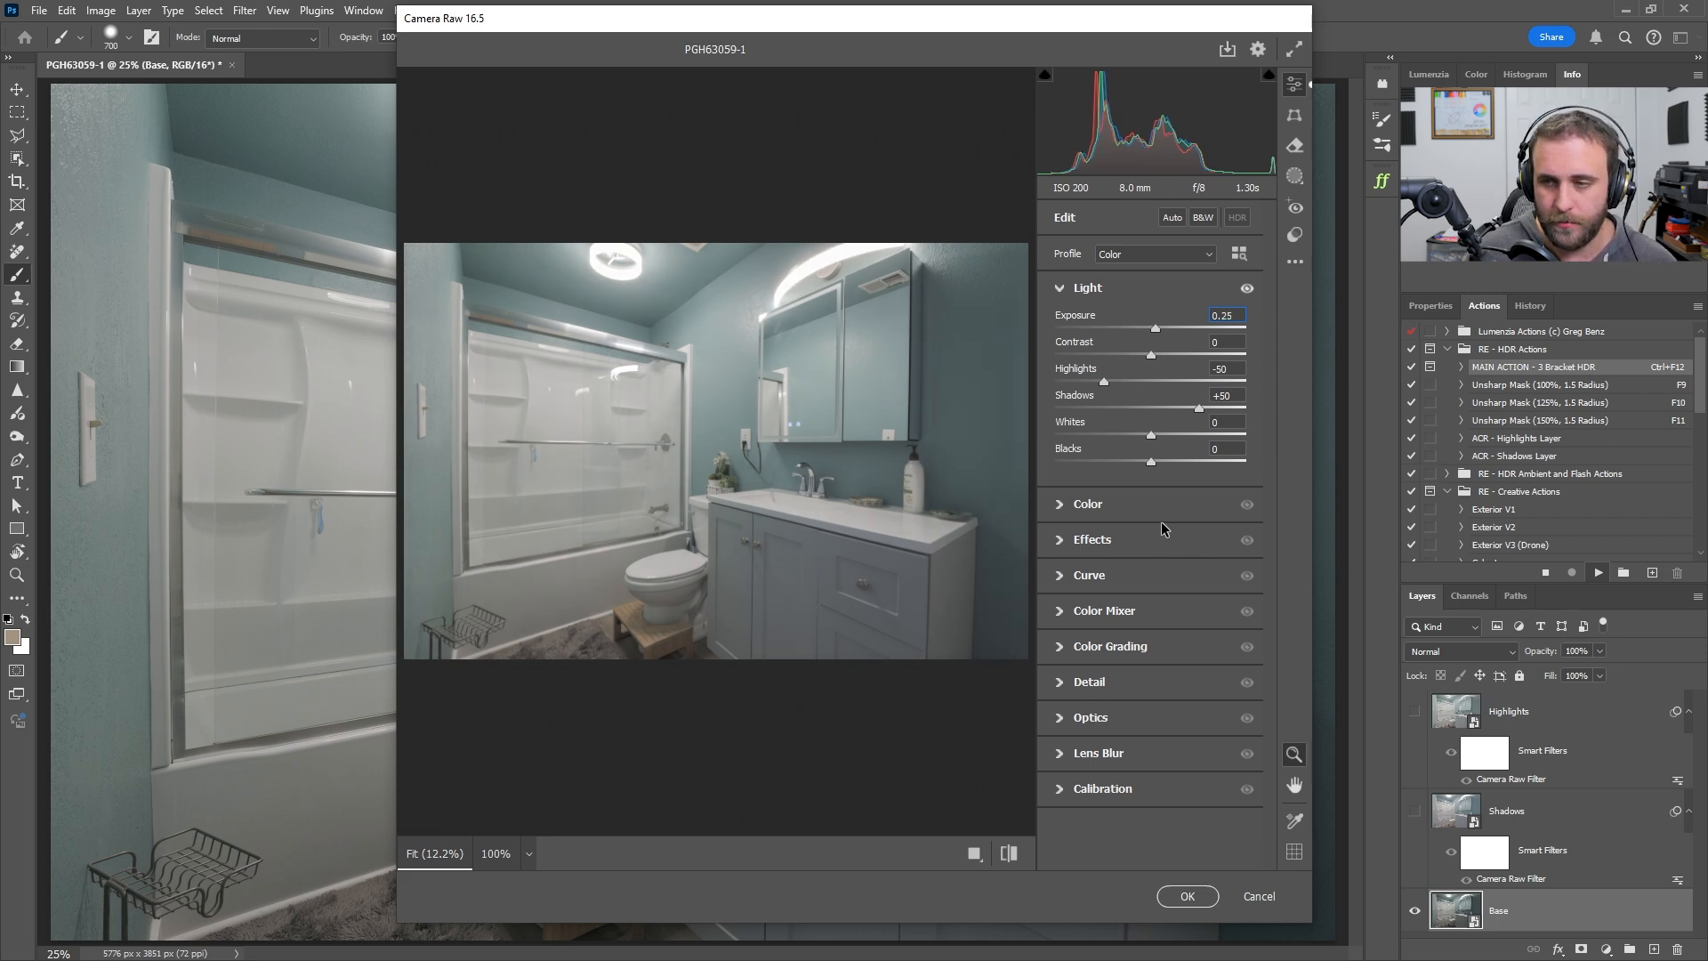
left_click(1188, 896)
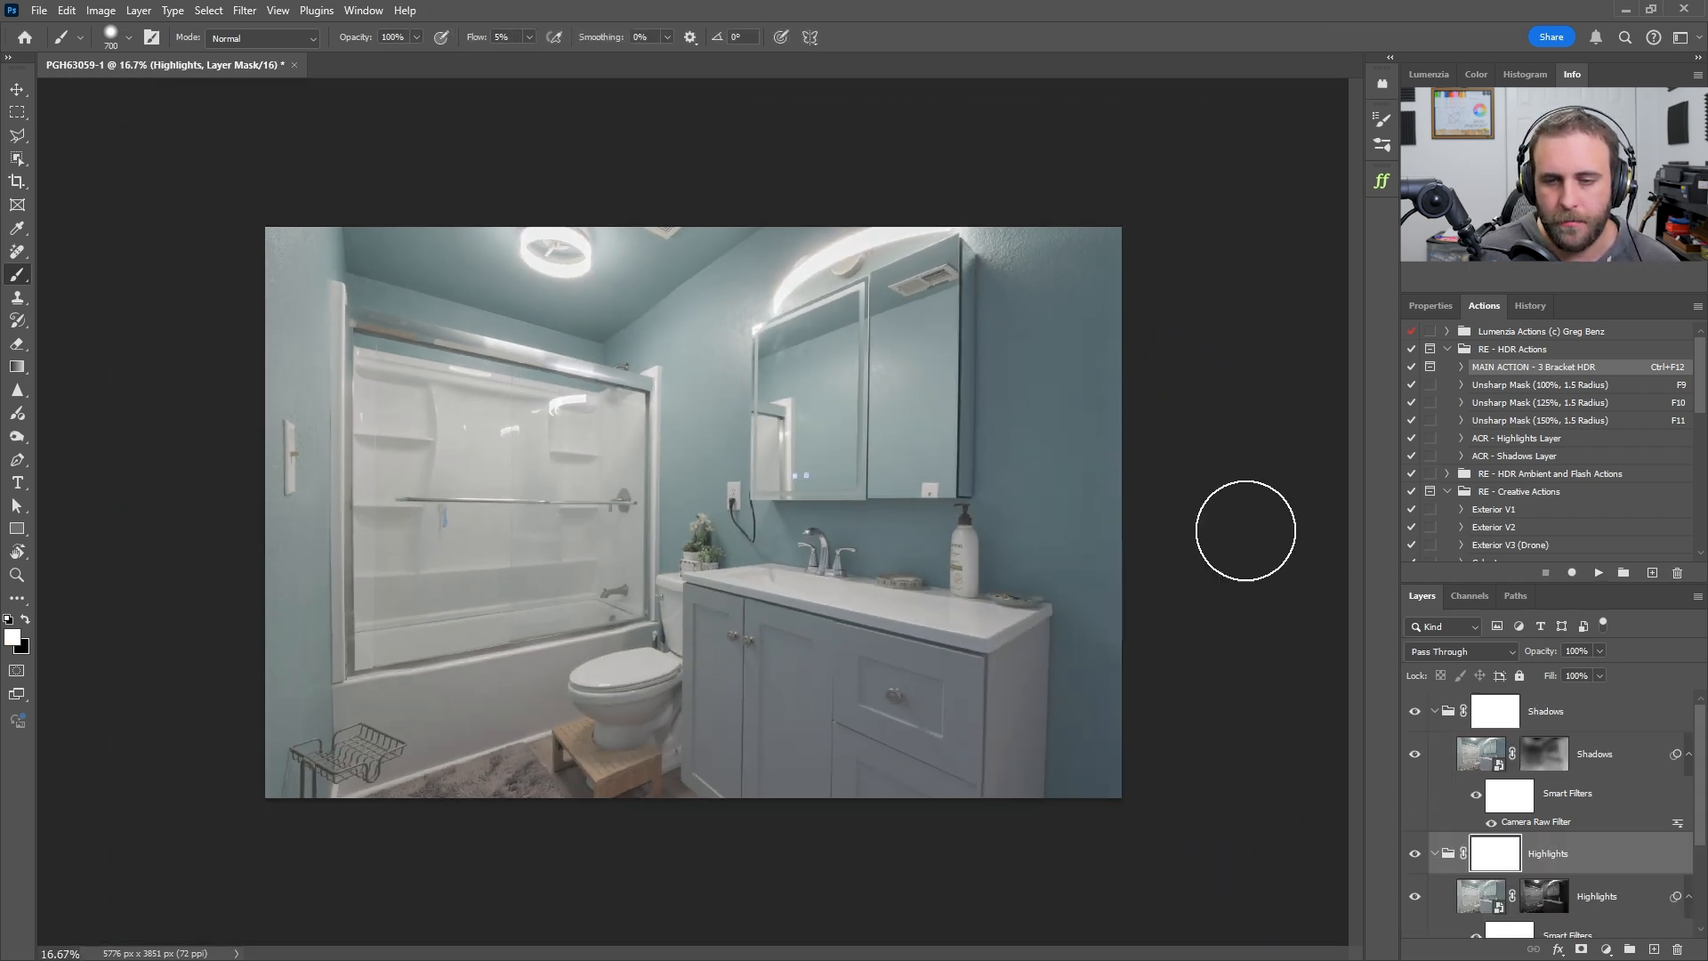
Collapse the Shadows and Highlights groups and move the Highlights group above Shadows
left_click(1433, 711)
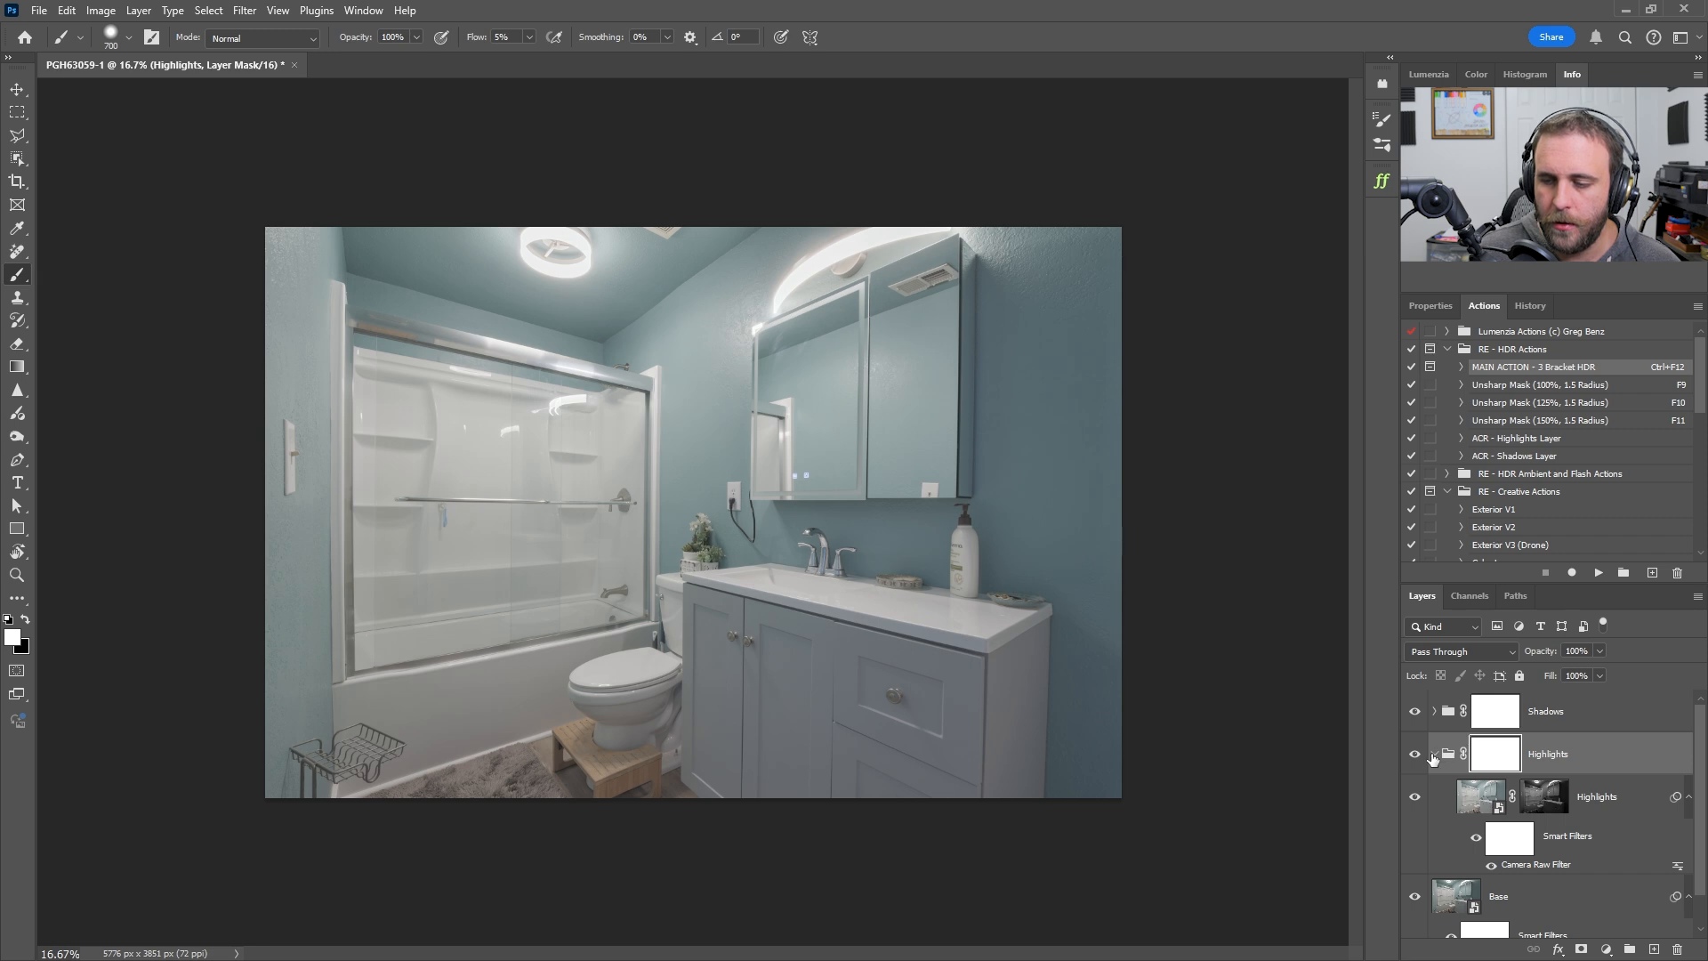
left_click(1432, 757)
left_click_drag(1543, 755, 1521, 703)
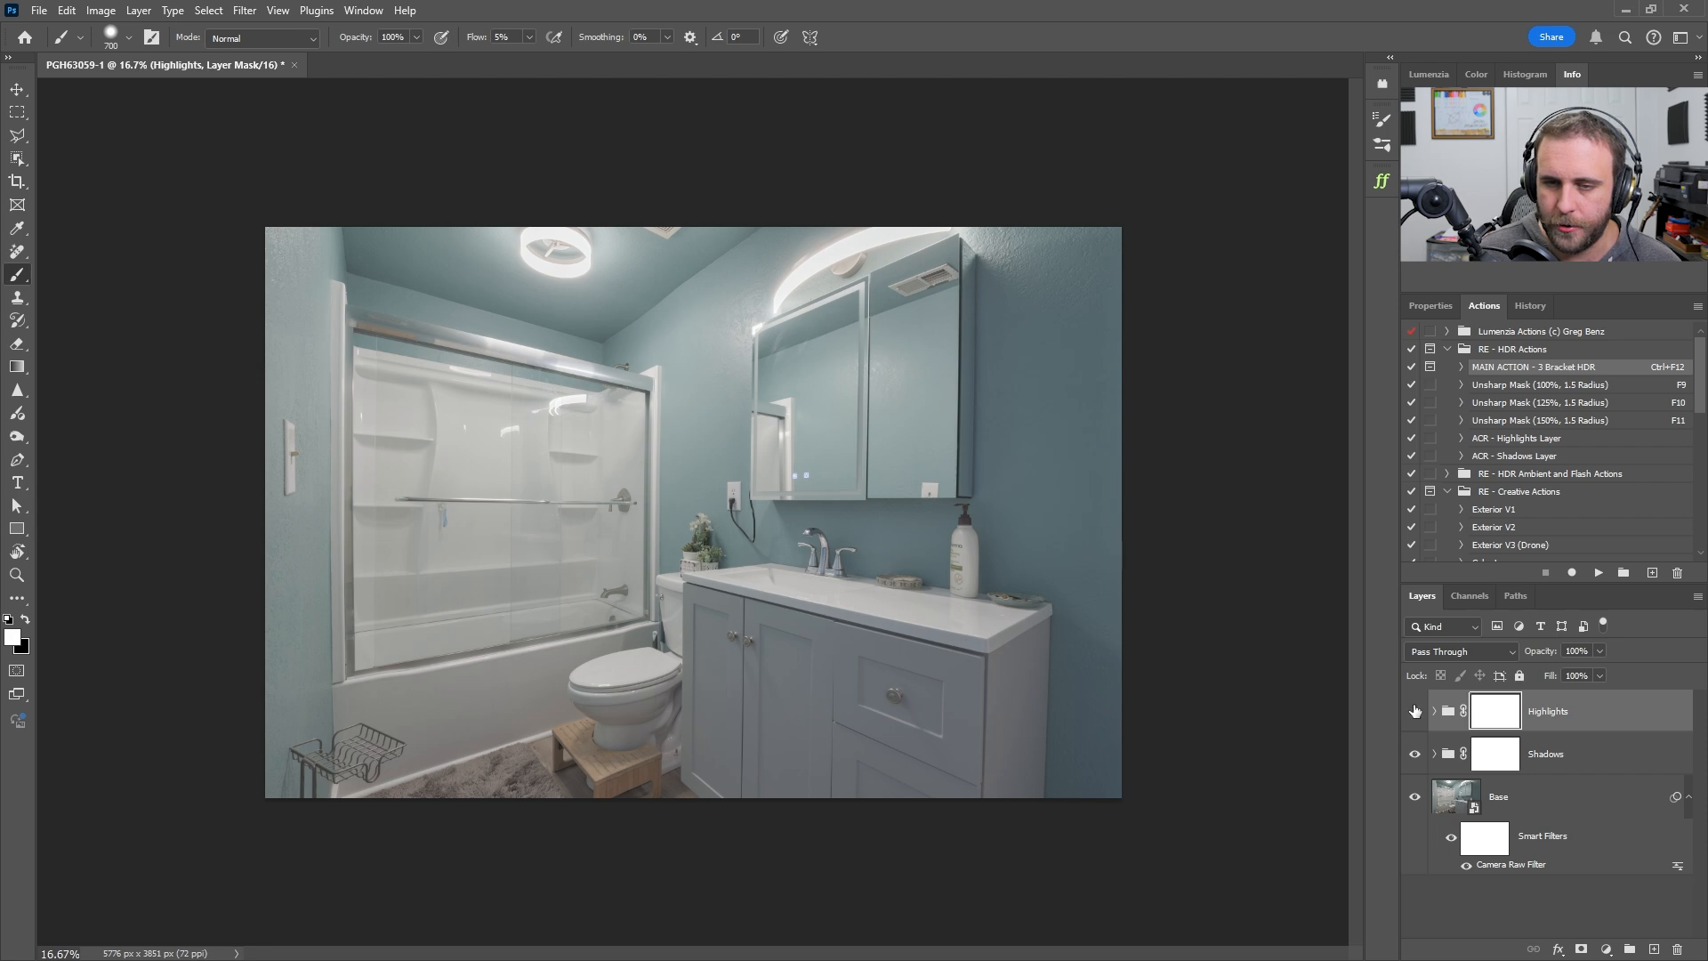
Compare the blend with and without the Highlights group, and with and without the Shadows group
left_click(1415, 710)
left_click(1415, 710)
left_click(1416, 710)
left_click(1416, 710)
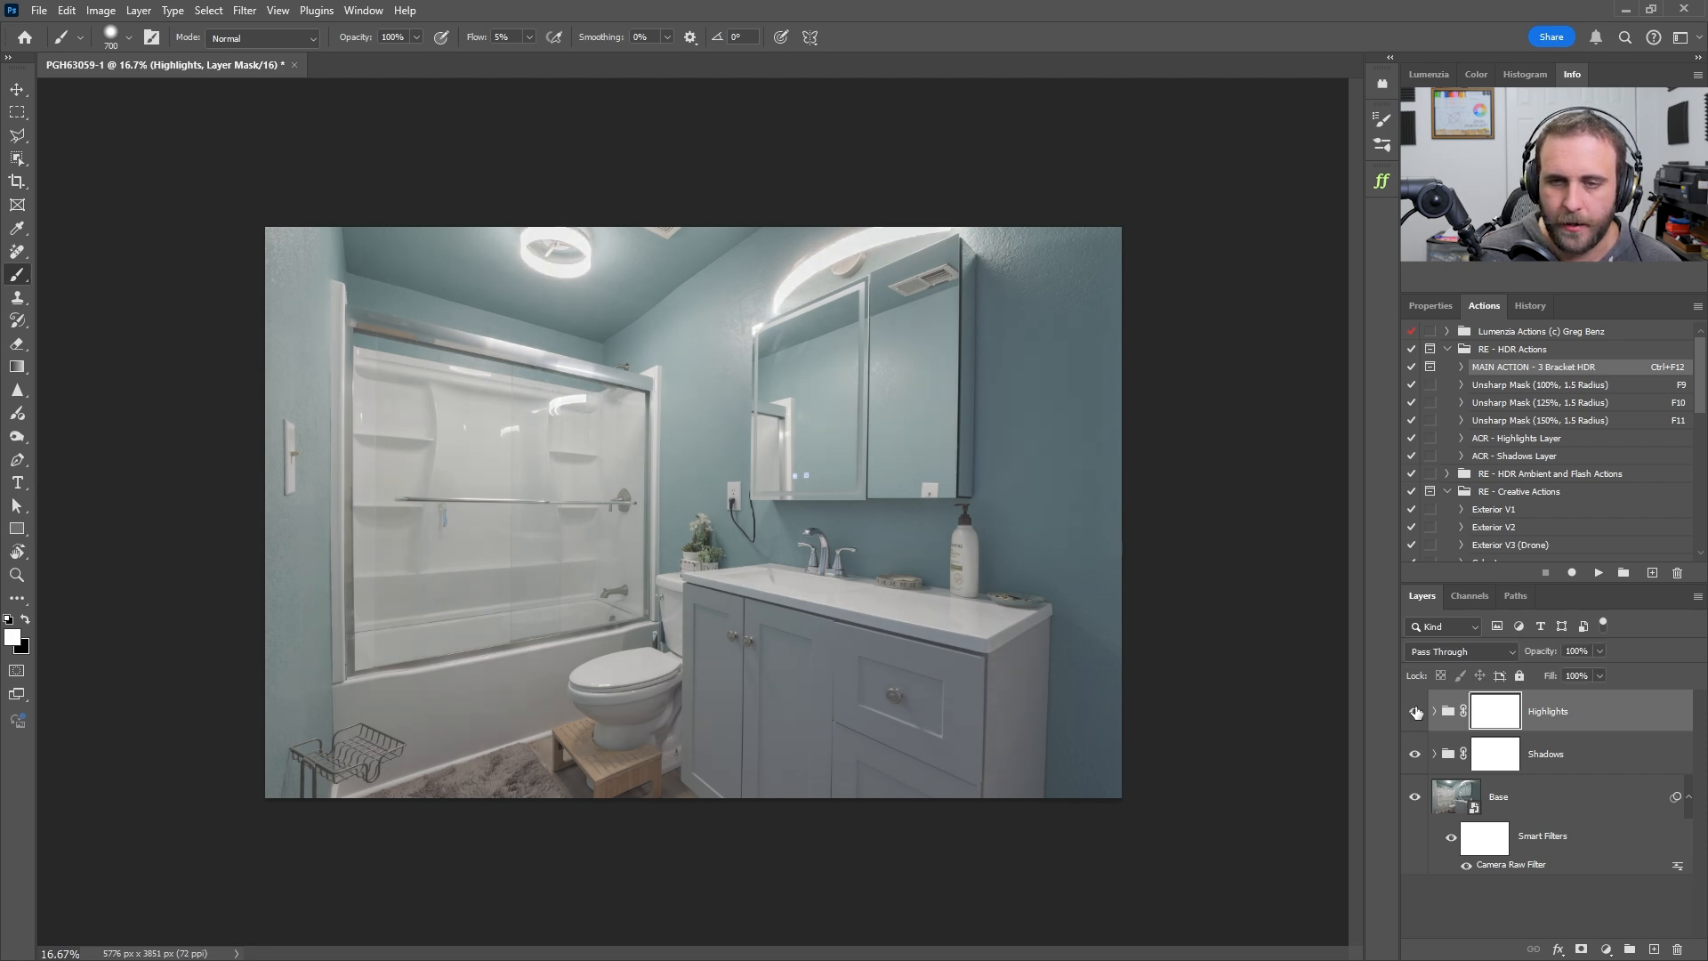
left_click(1416, 756)
left_click(1416, 756)
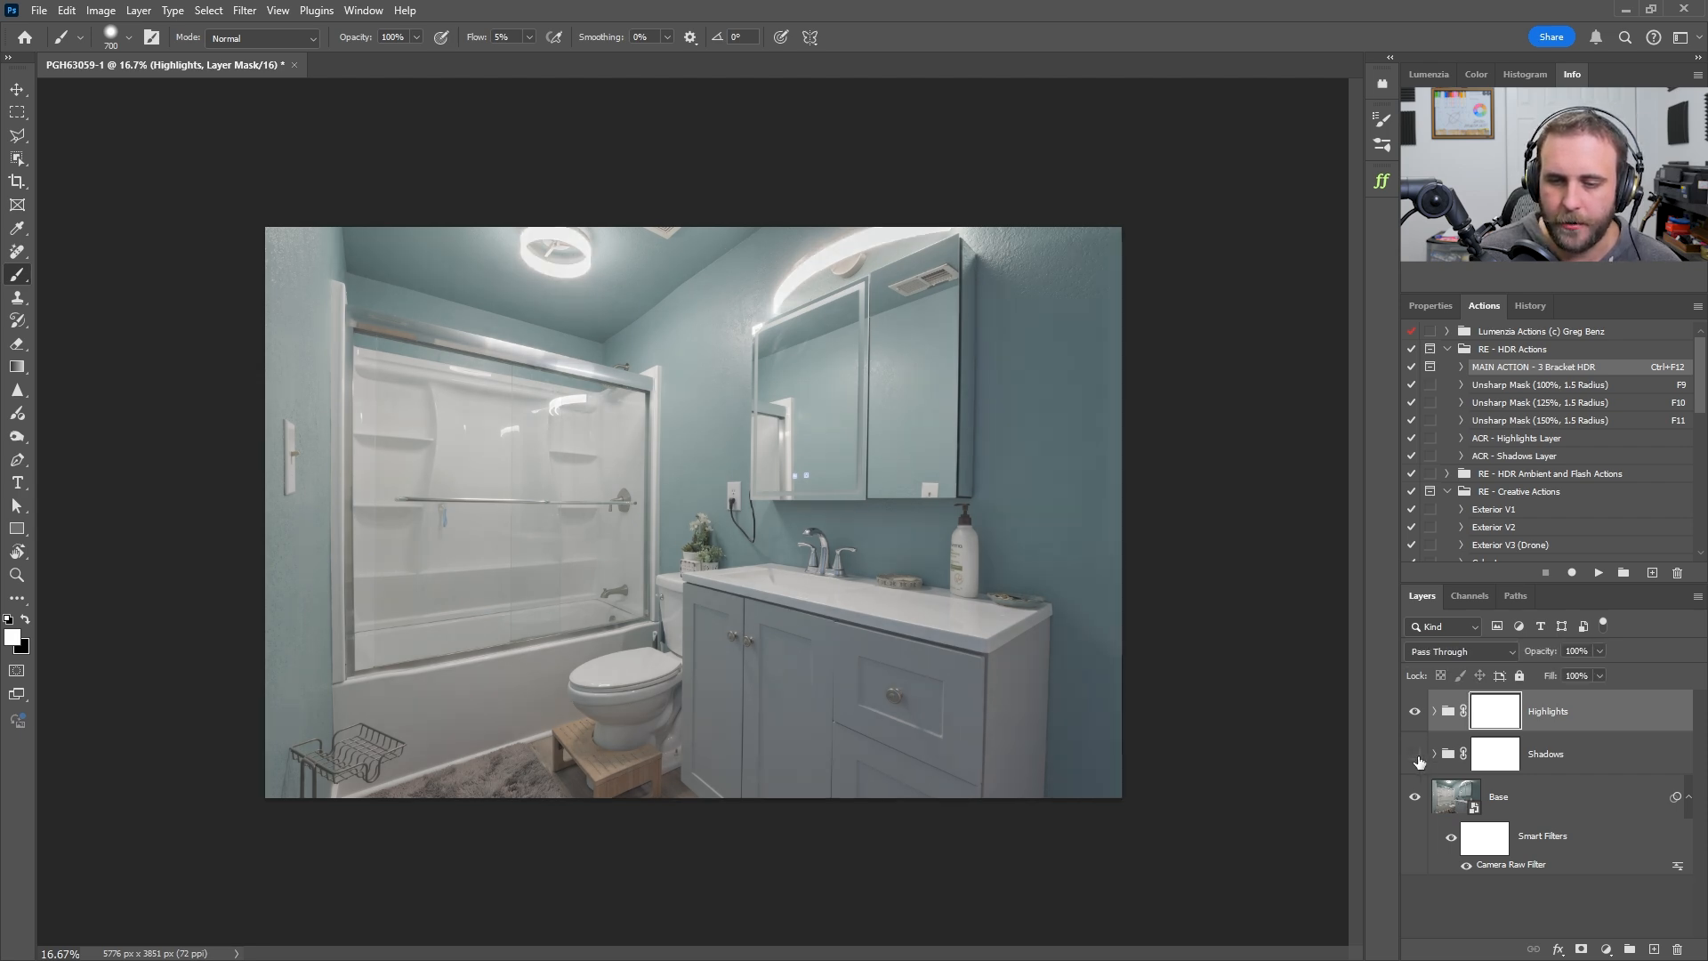
left_click(1416, 756)
left_click(1416, 756)
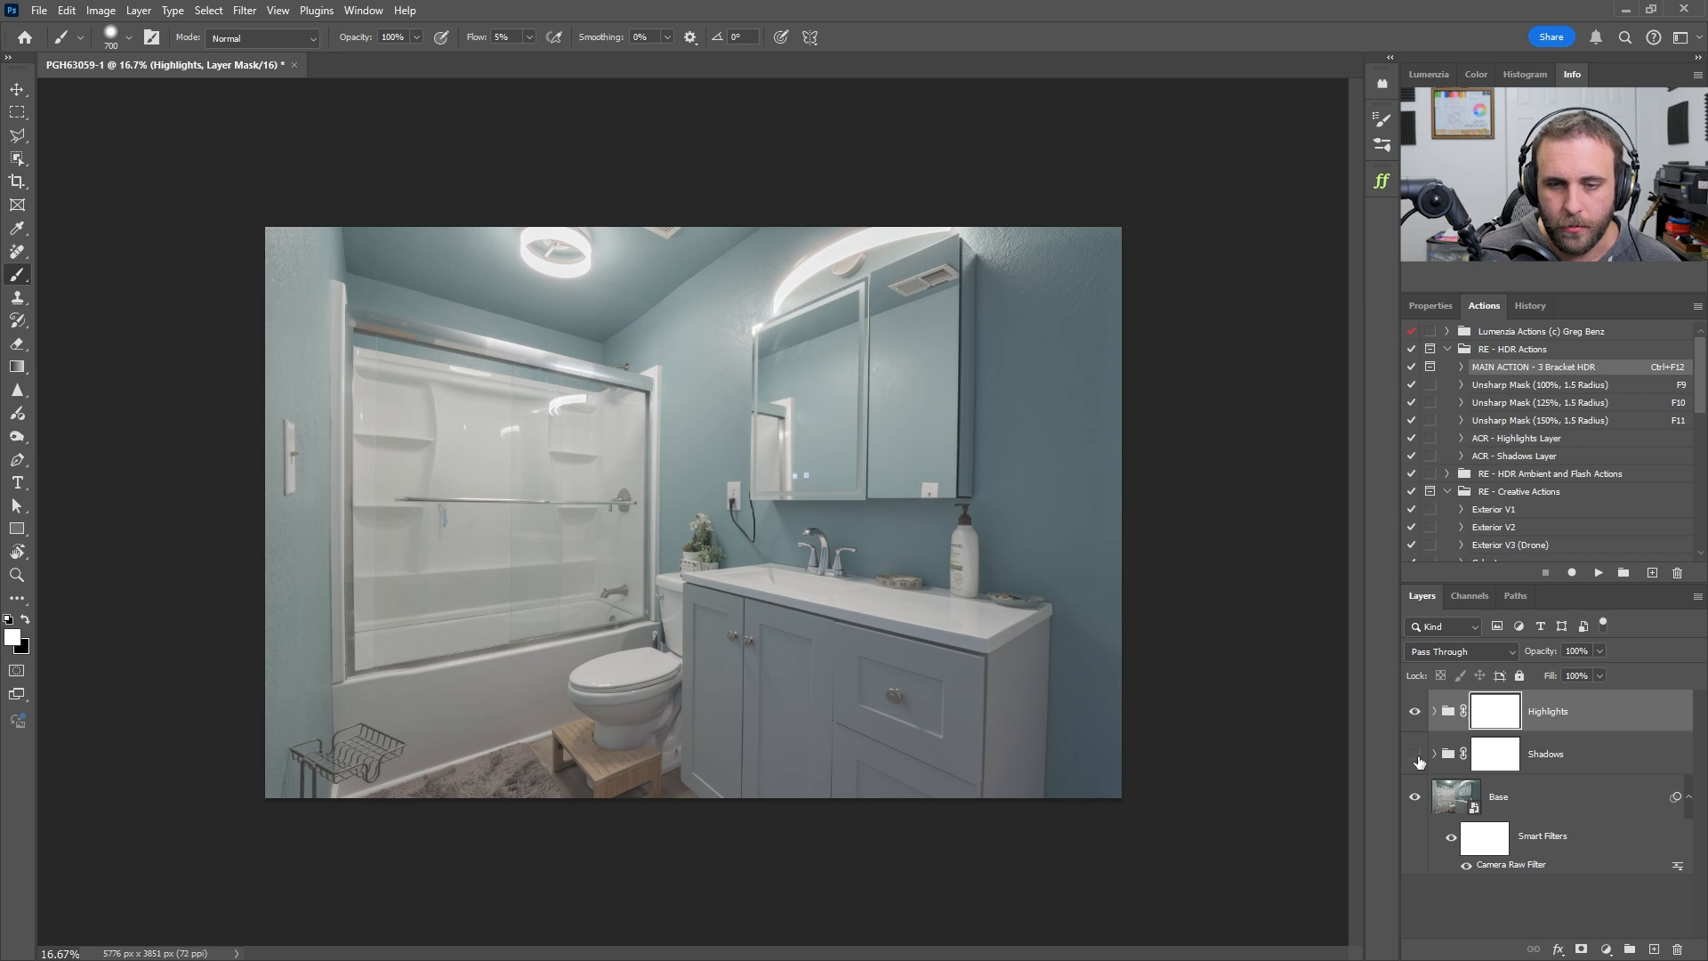
left_click(1417, 757)
left_click(1417, 757)
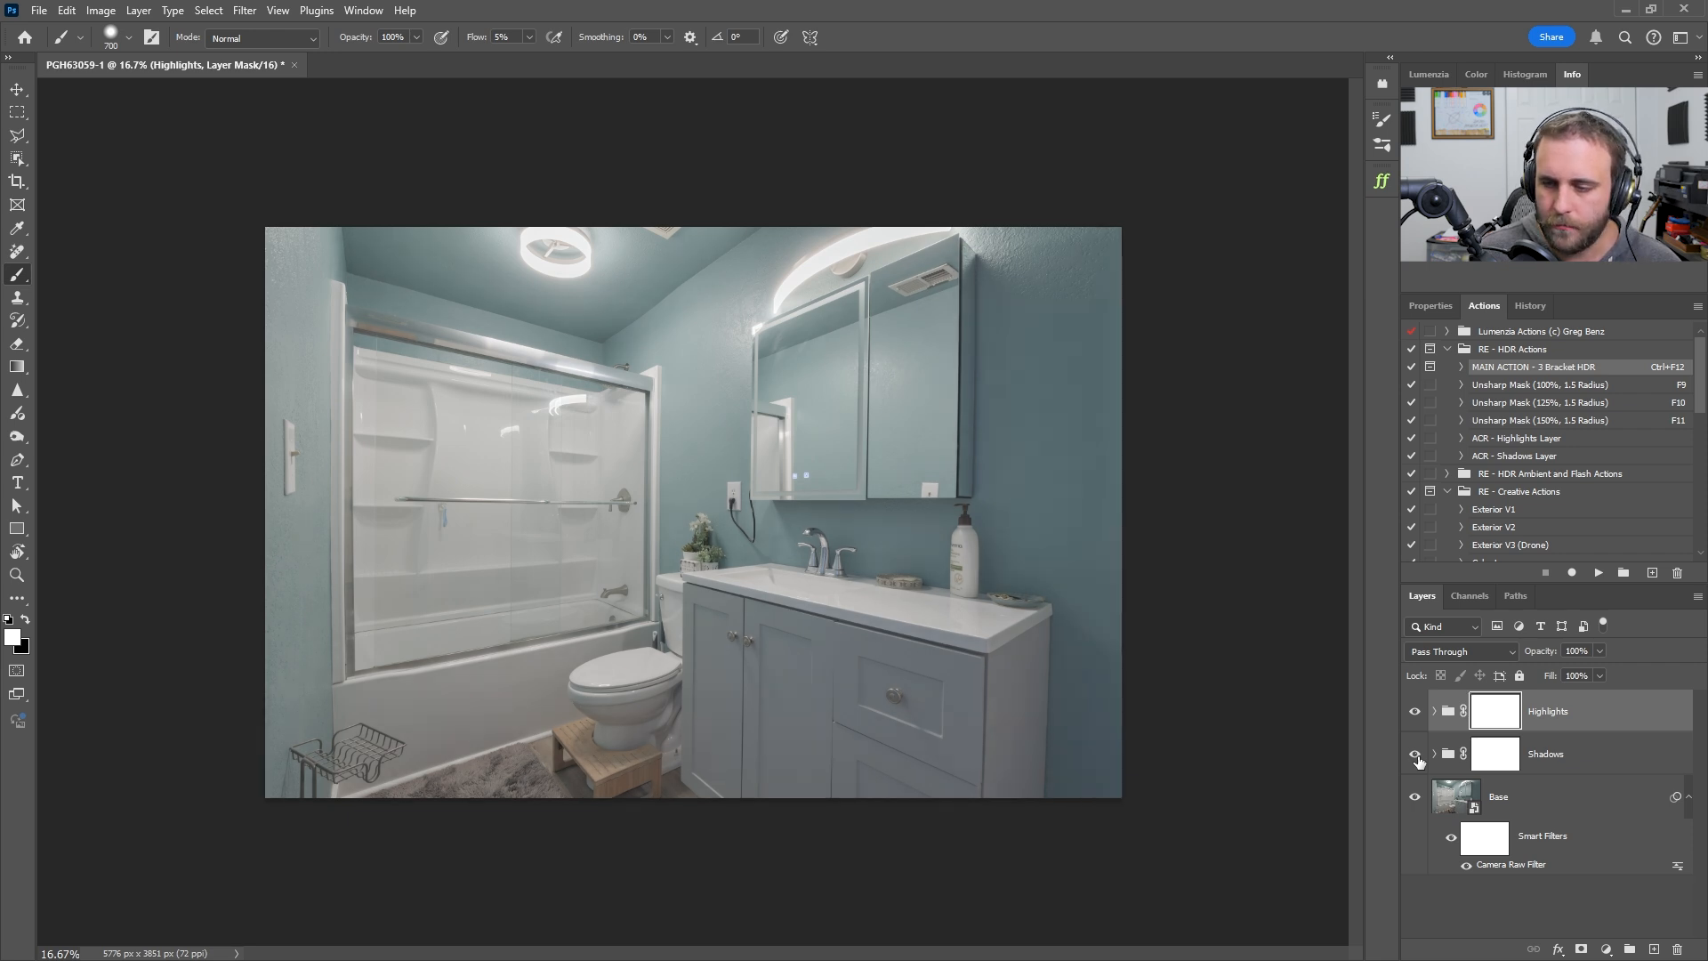
Merge the layers into a single Background layer and apply the Full Bump (3 Bracket HDR) preset with the Camera Raw Filter
key("ctrl+shift+e")
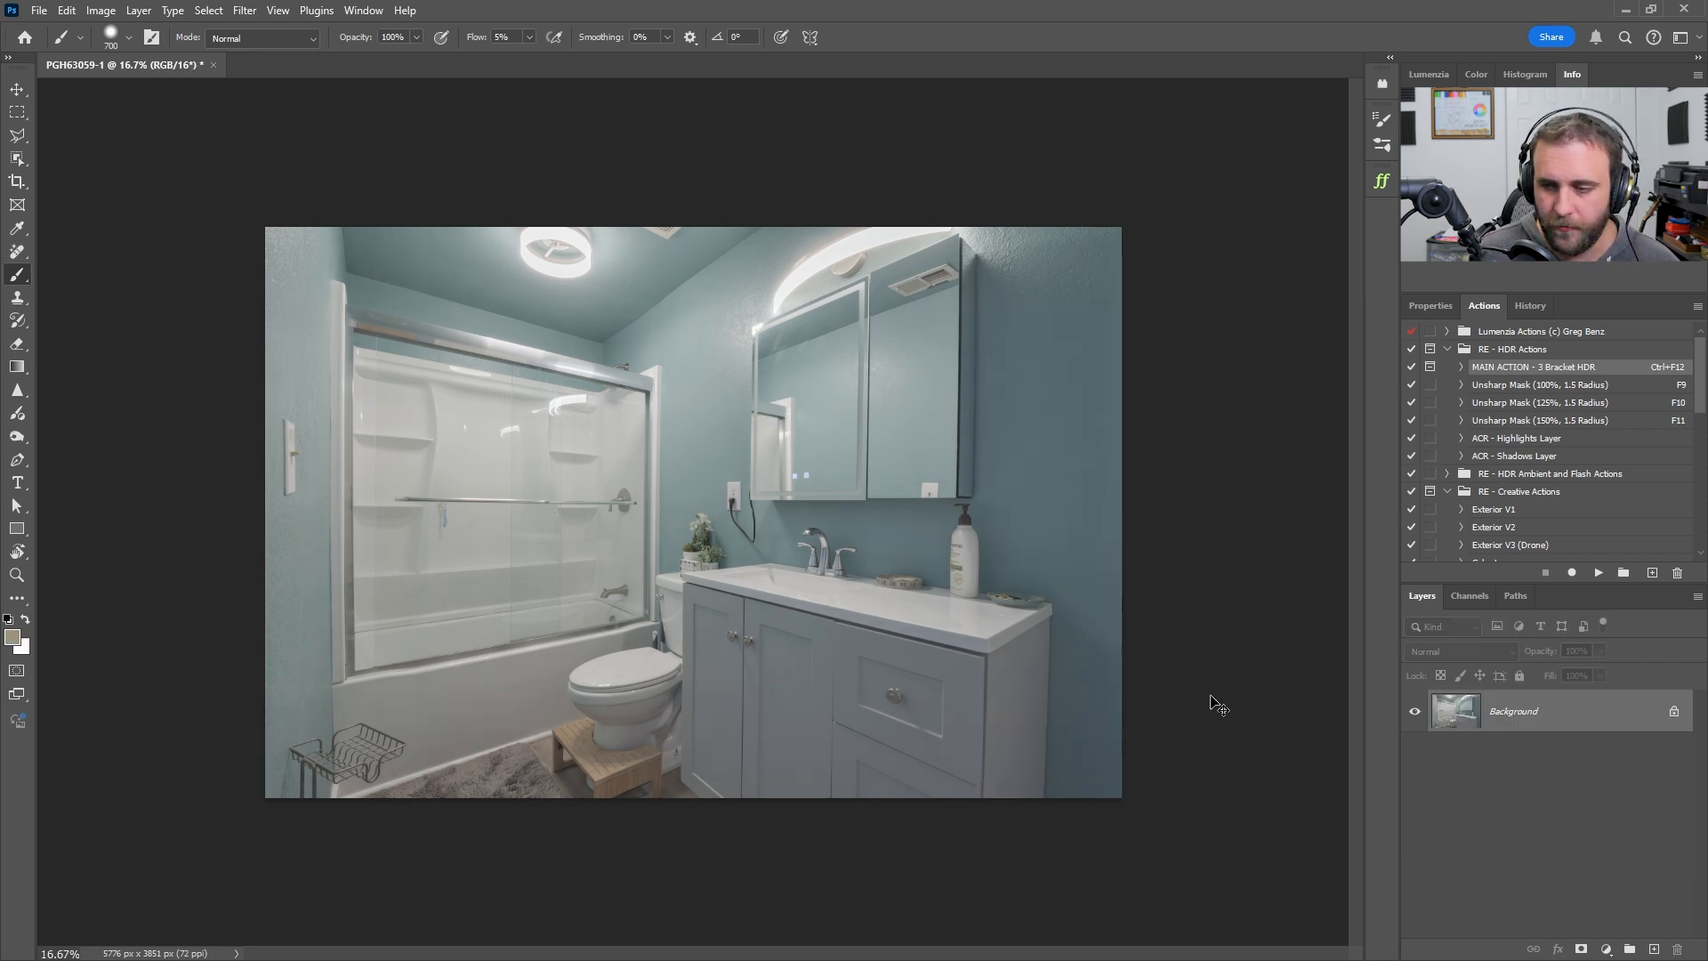
key("ctrl+shift+a")
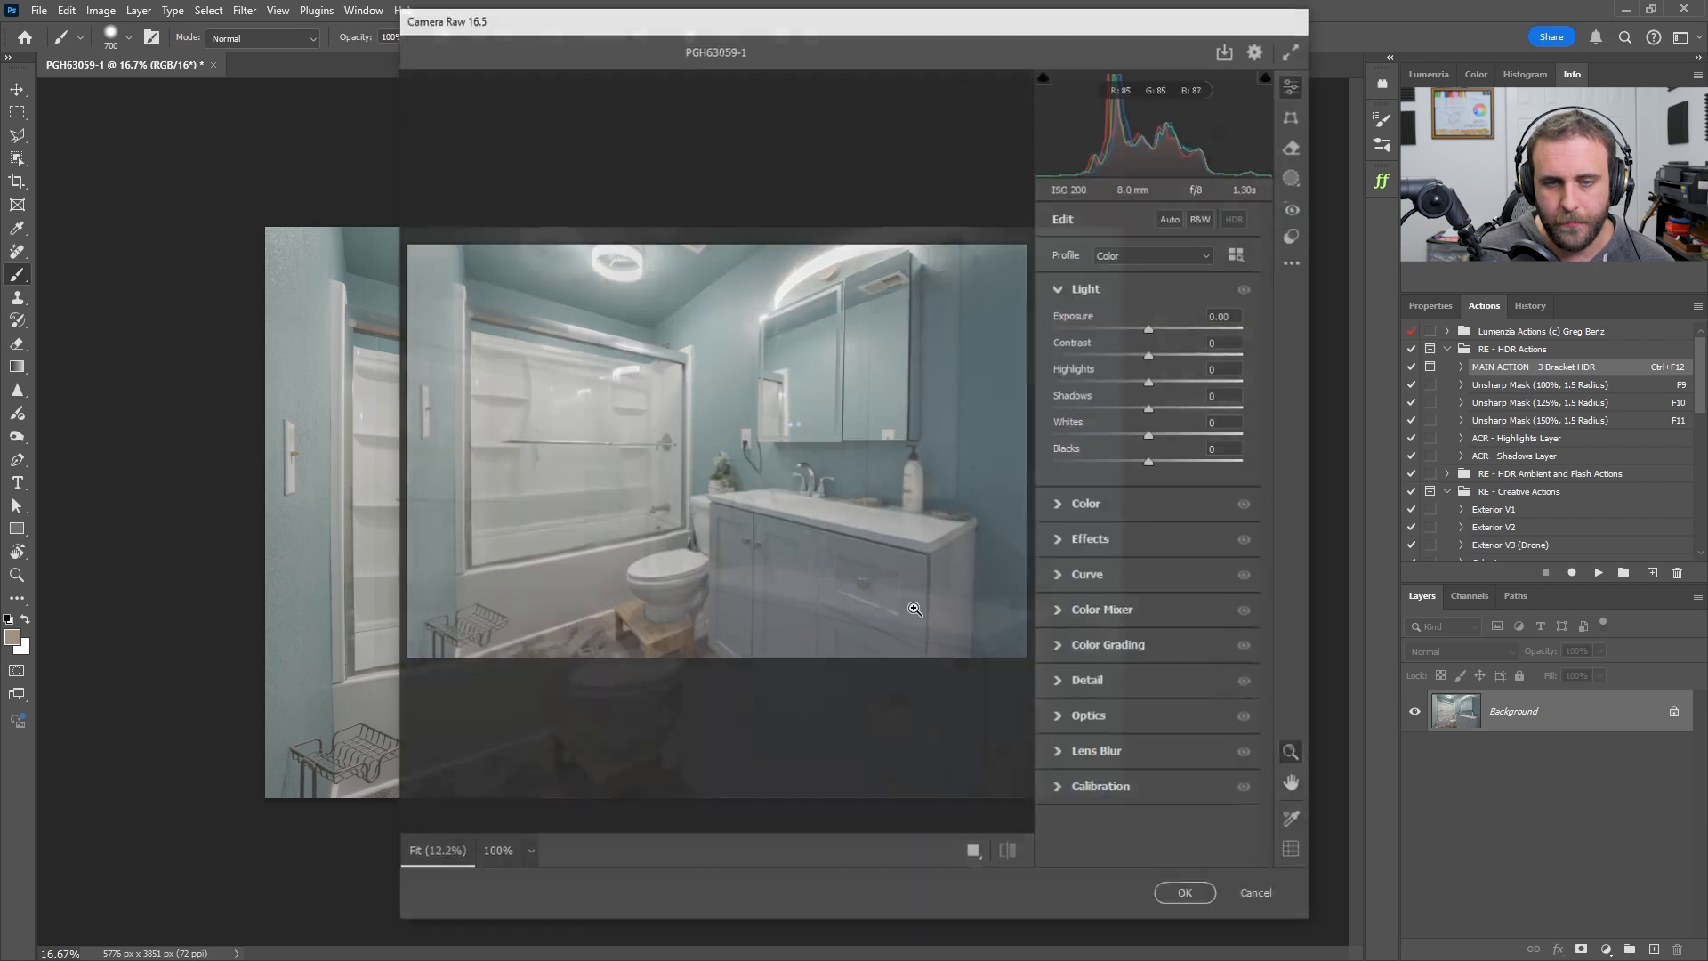
left_click(1301, 237)
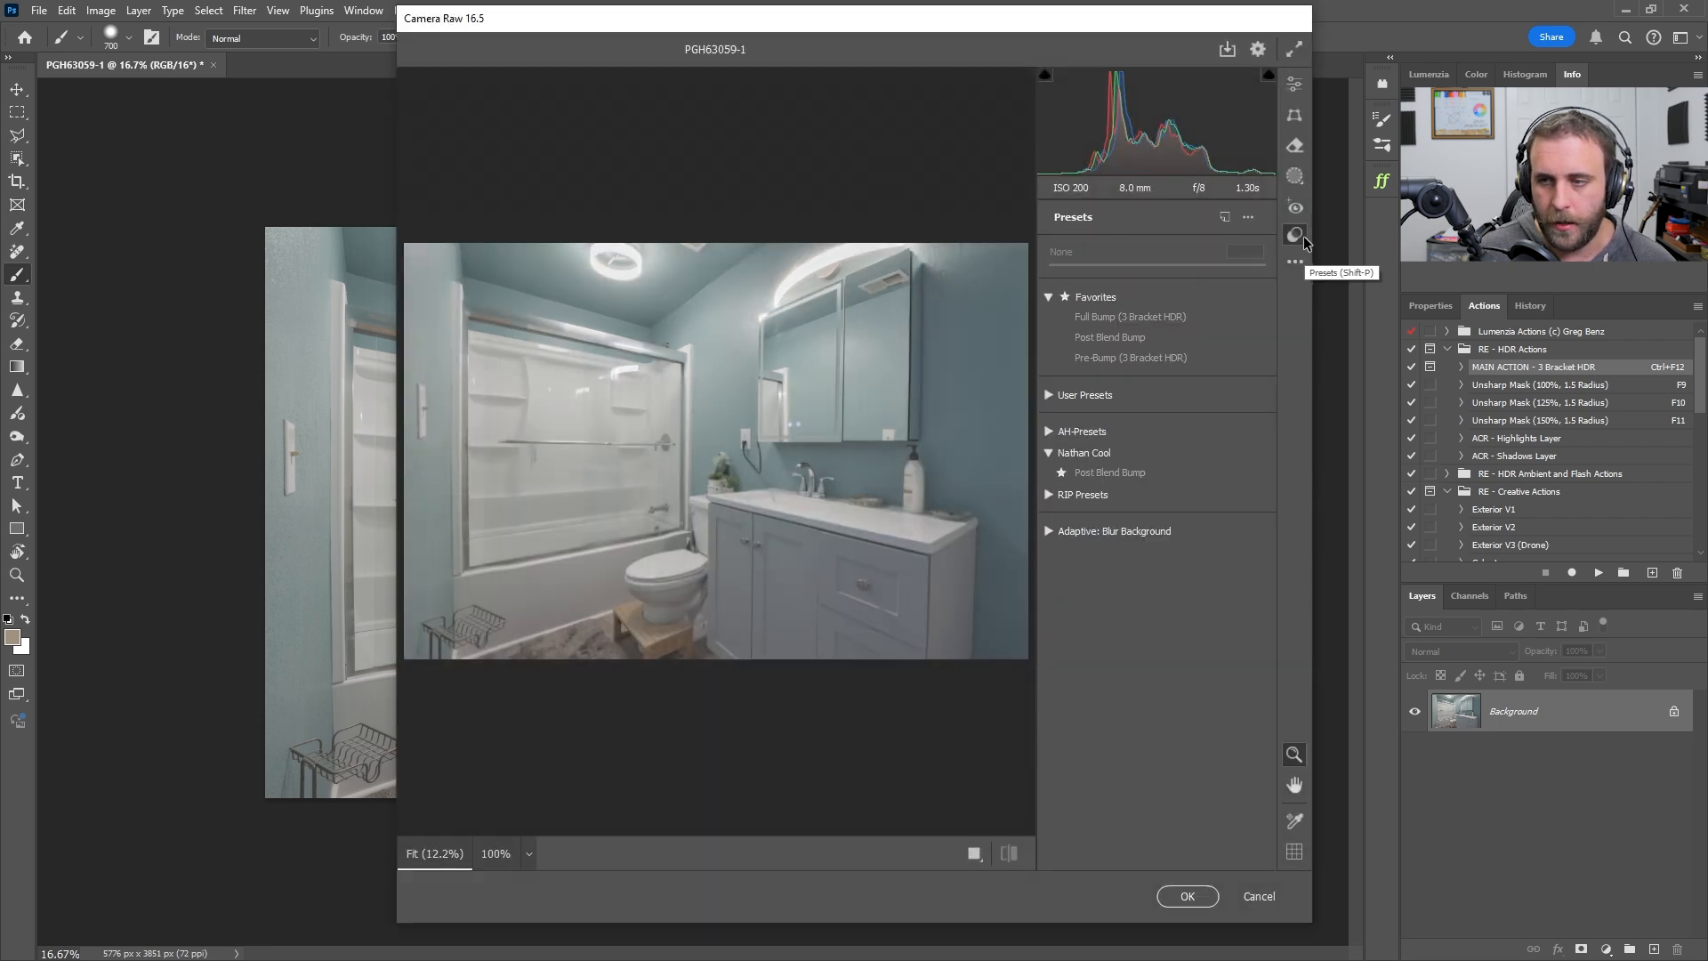
left_click(1156, 316)
Fine-tune the preset's Light values to Contrast +20, Whites +21, Blacks -41 and Shadows -2, and apply the Camera Raw adjustments
left_click(1294, 83)
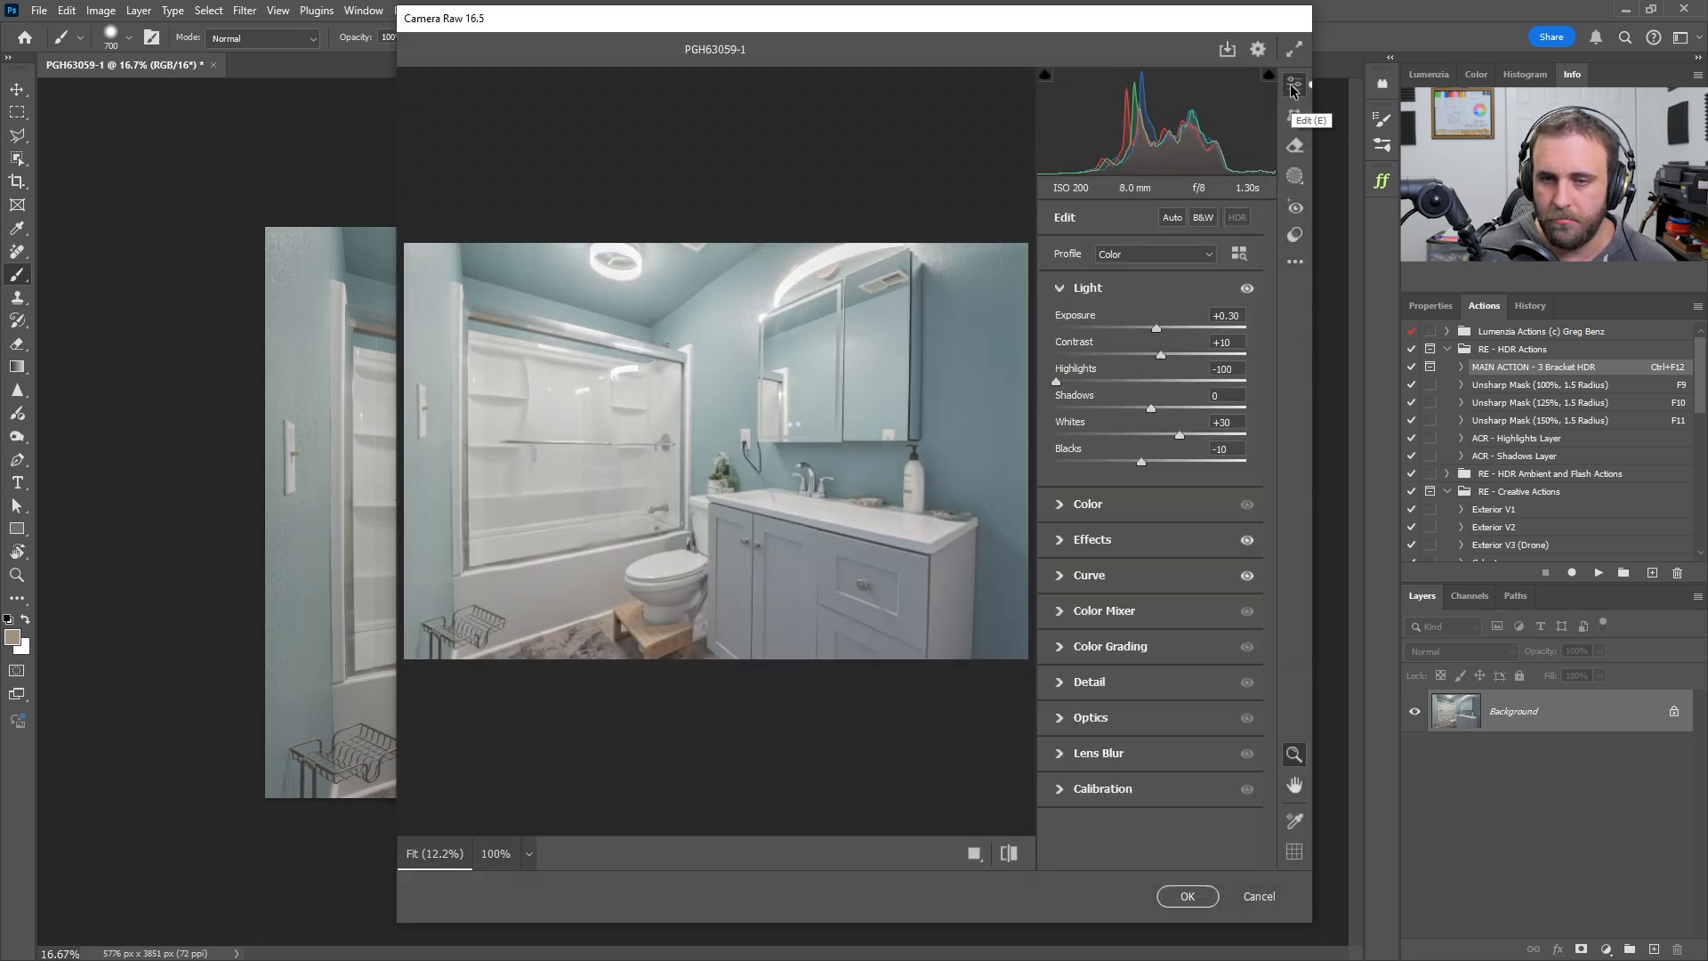
left_click(1234, 342)
type("20")
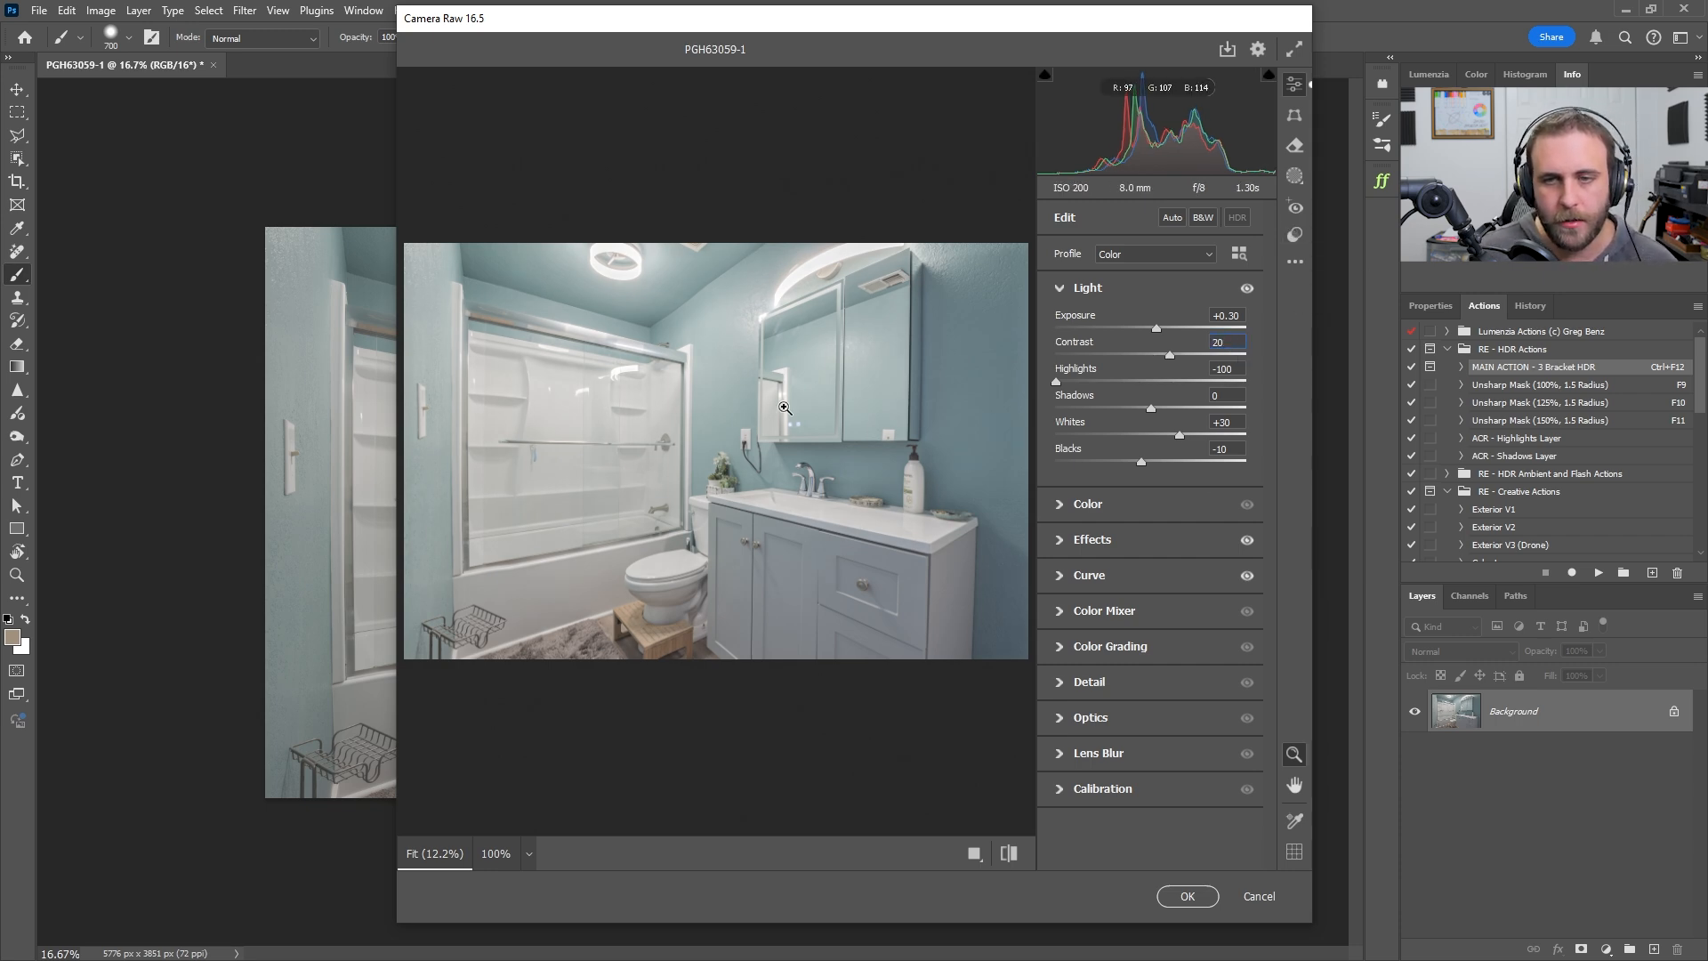
left_click_drag(1180, 437, 1113, 472)
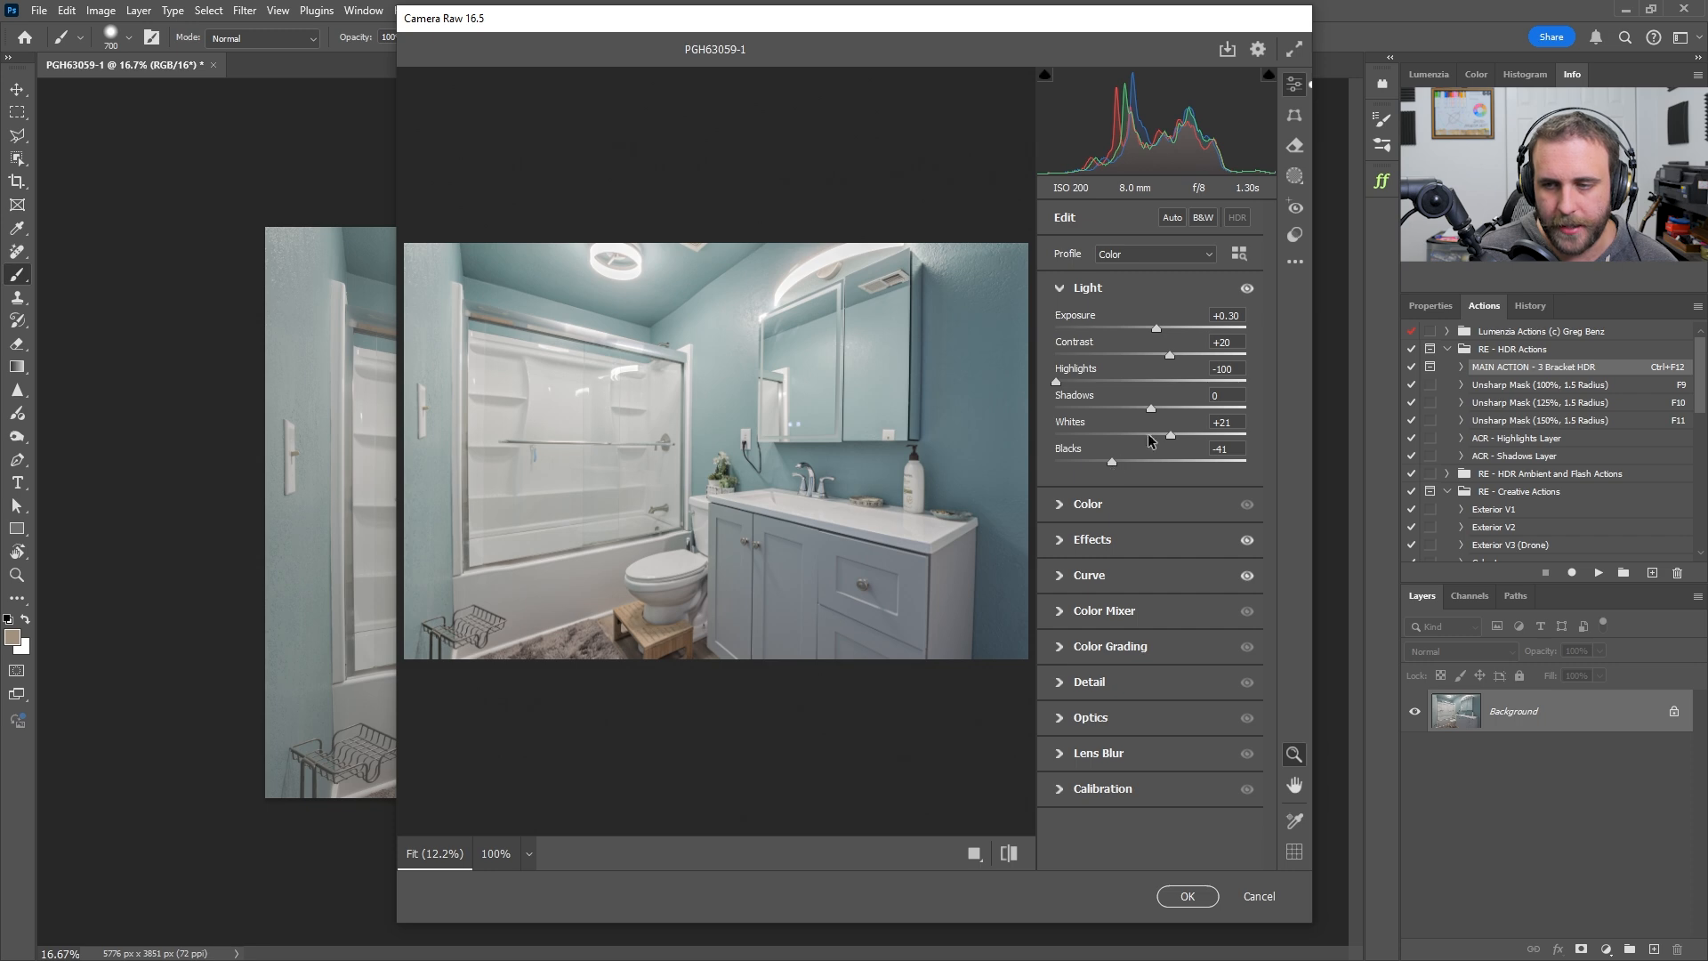
mouse_move(1056, 382)
left_mouse_down()
mouse_move(1107, 384)
mouse_move(1046, 392)
left_mouse_up()
left_click_drag(1149, 409, 1147, 406)
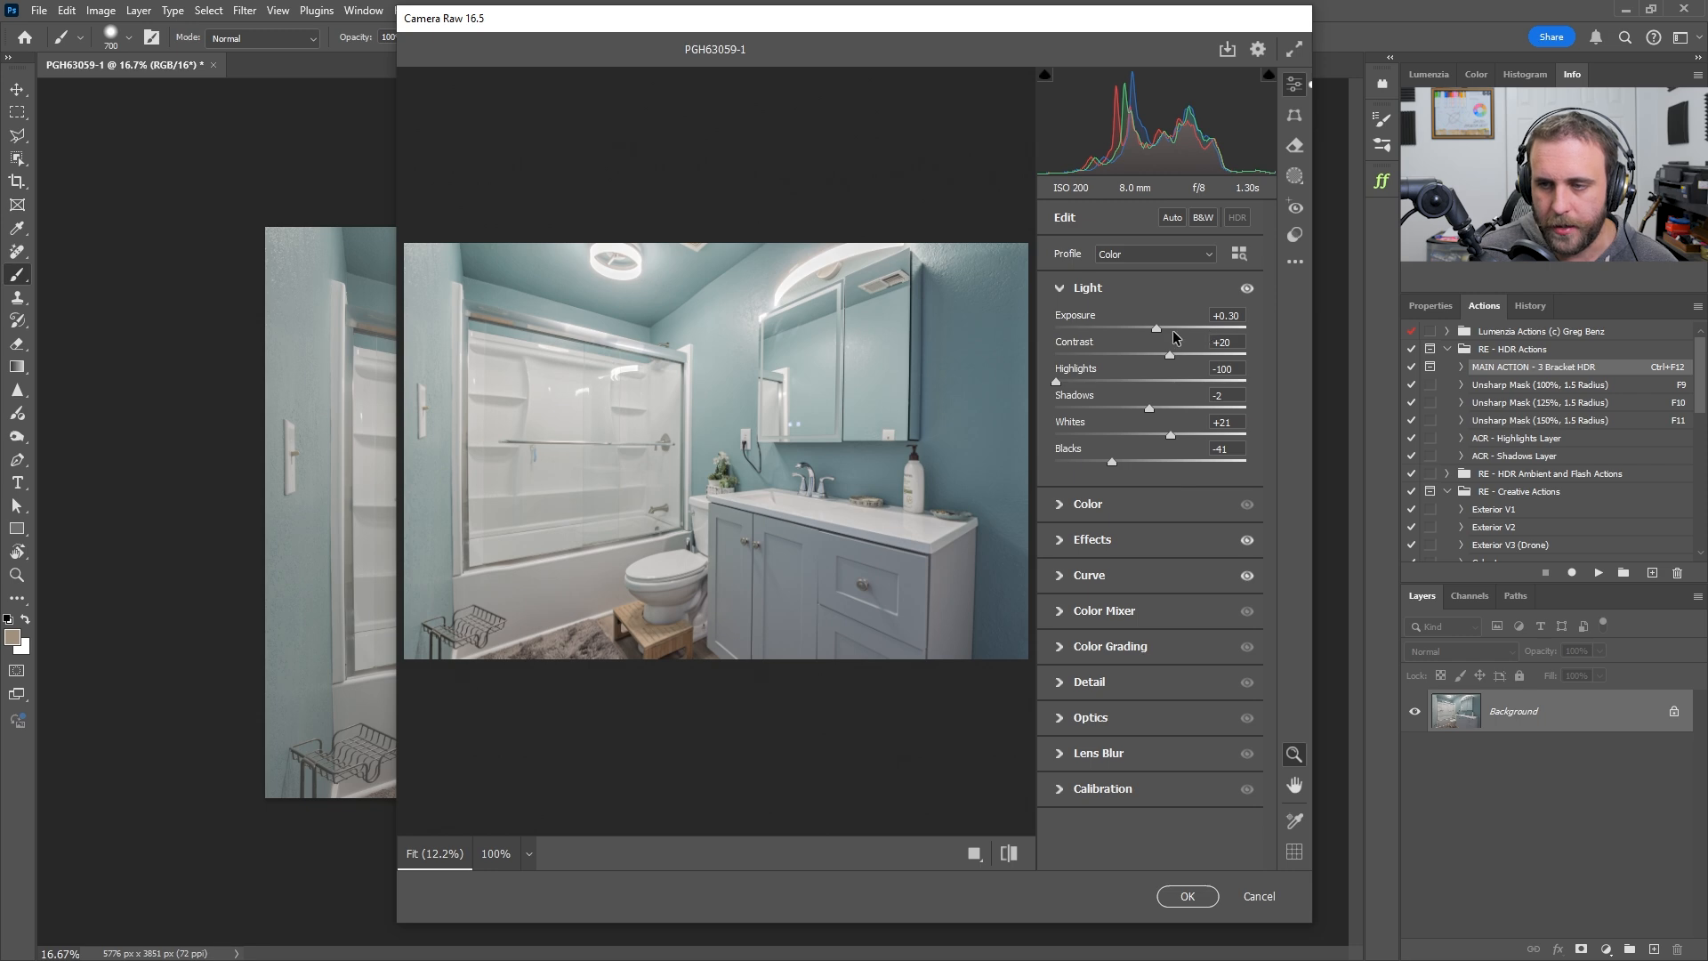
left_click(1187, 895)
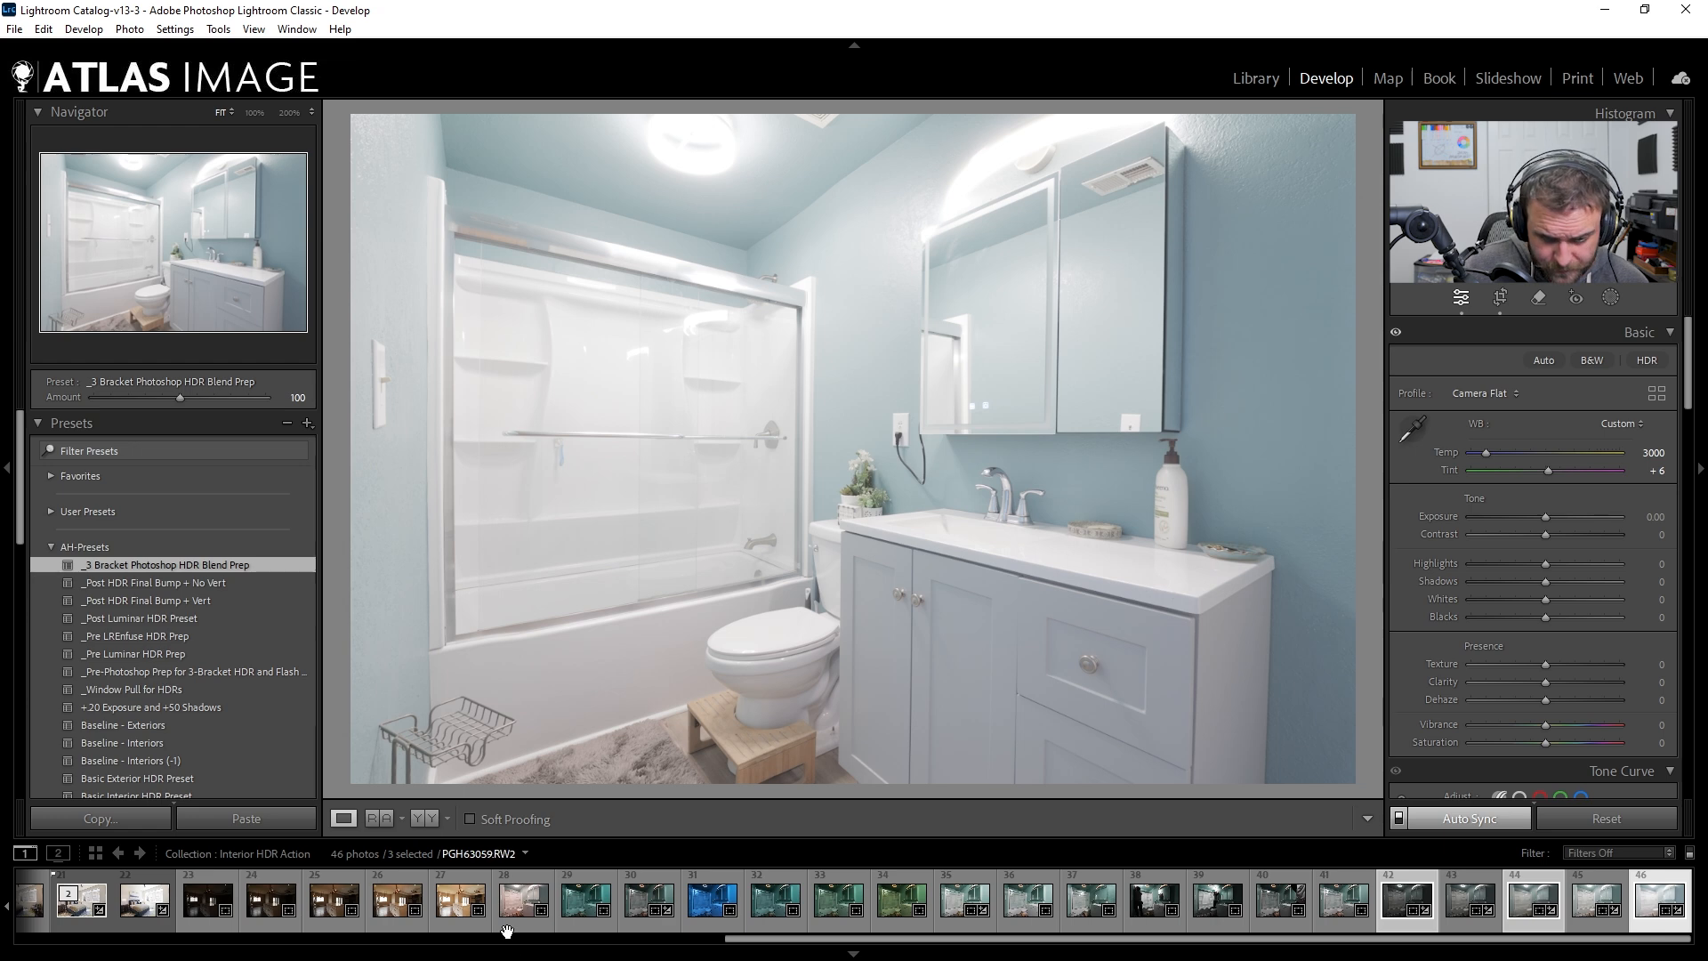
Compare the flash bathroom frames PGH63048, PGH63049 and PGH63050, and keep PGH63048 selected
left_click(976, 924)
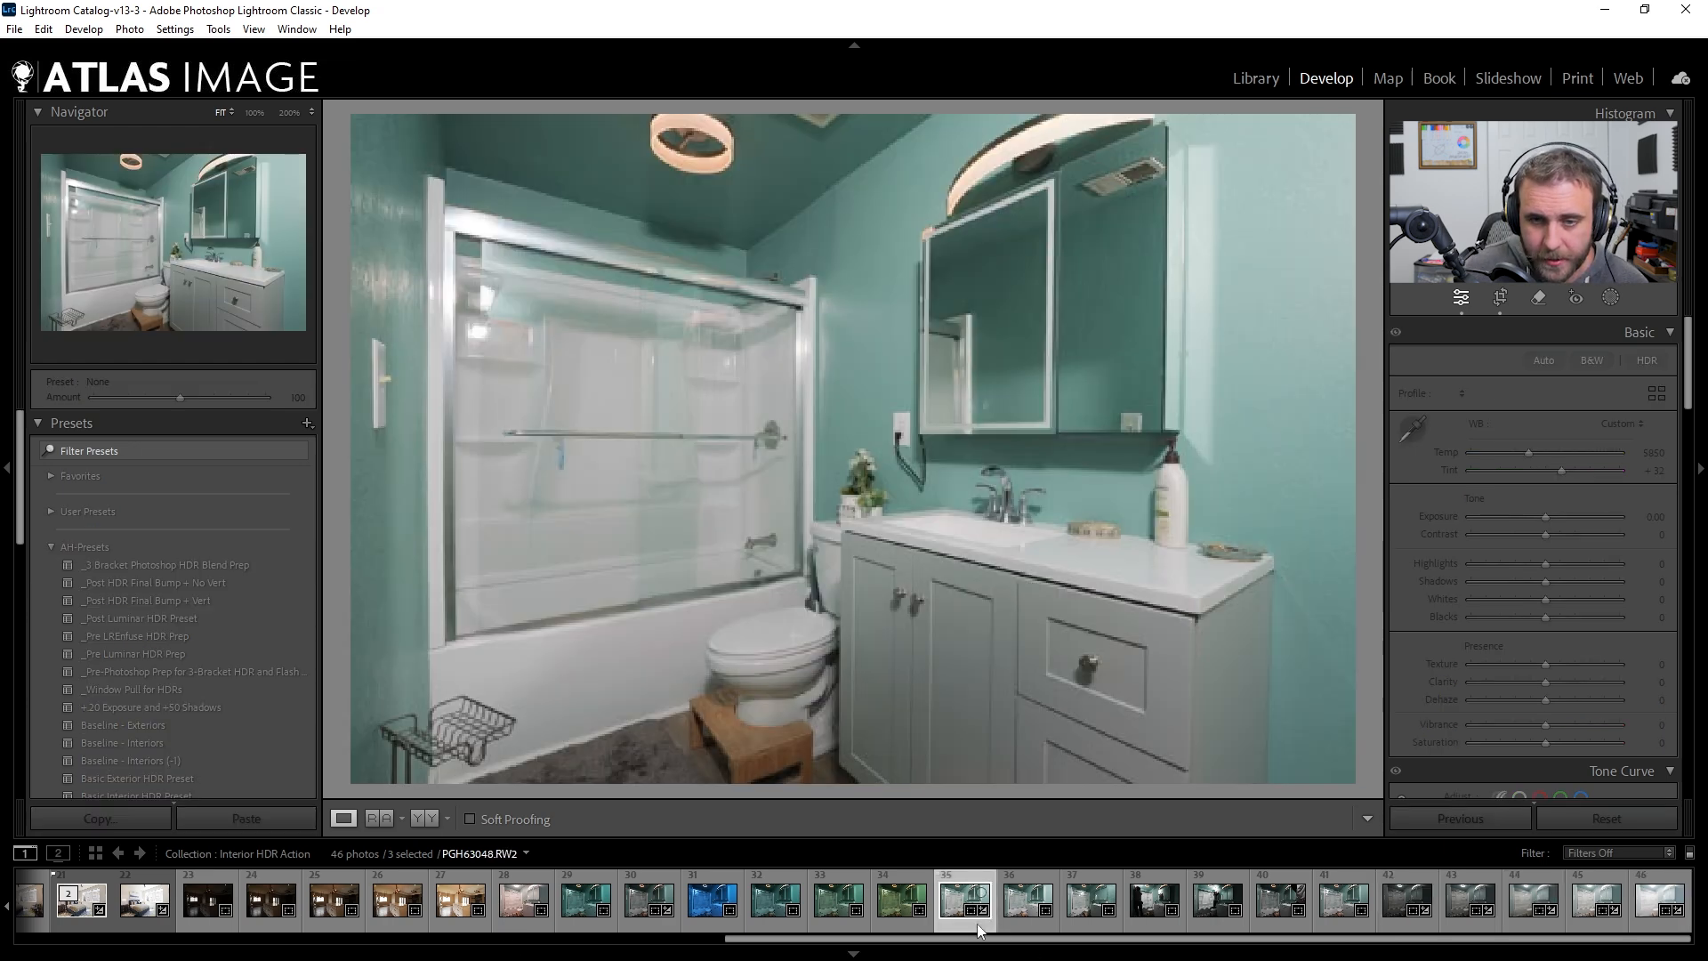
key("Right")
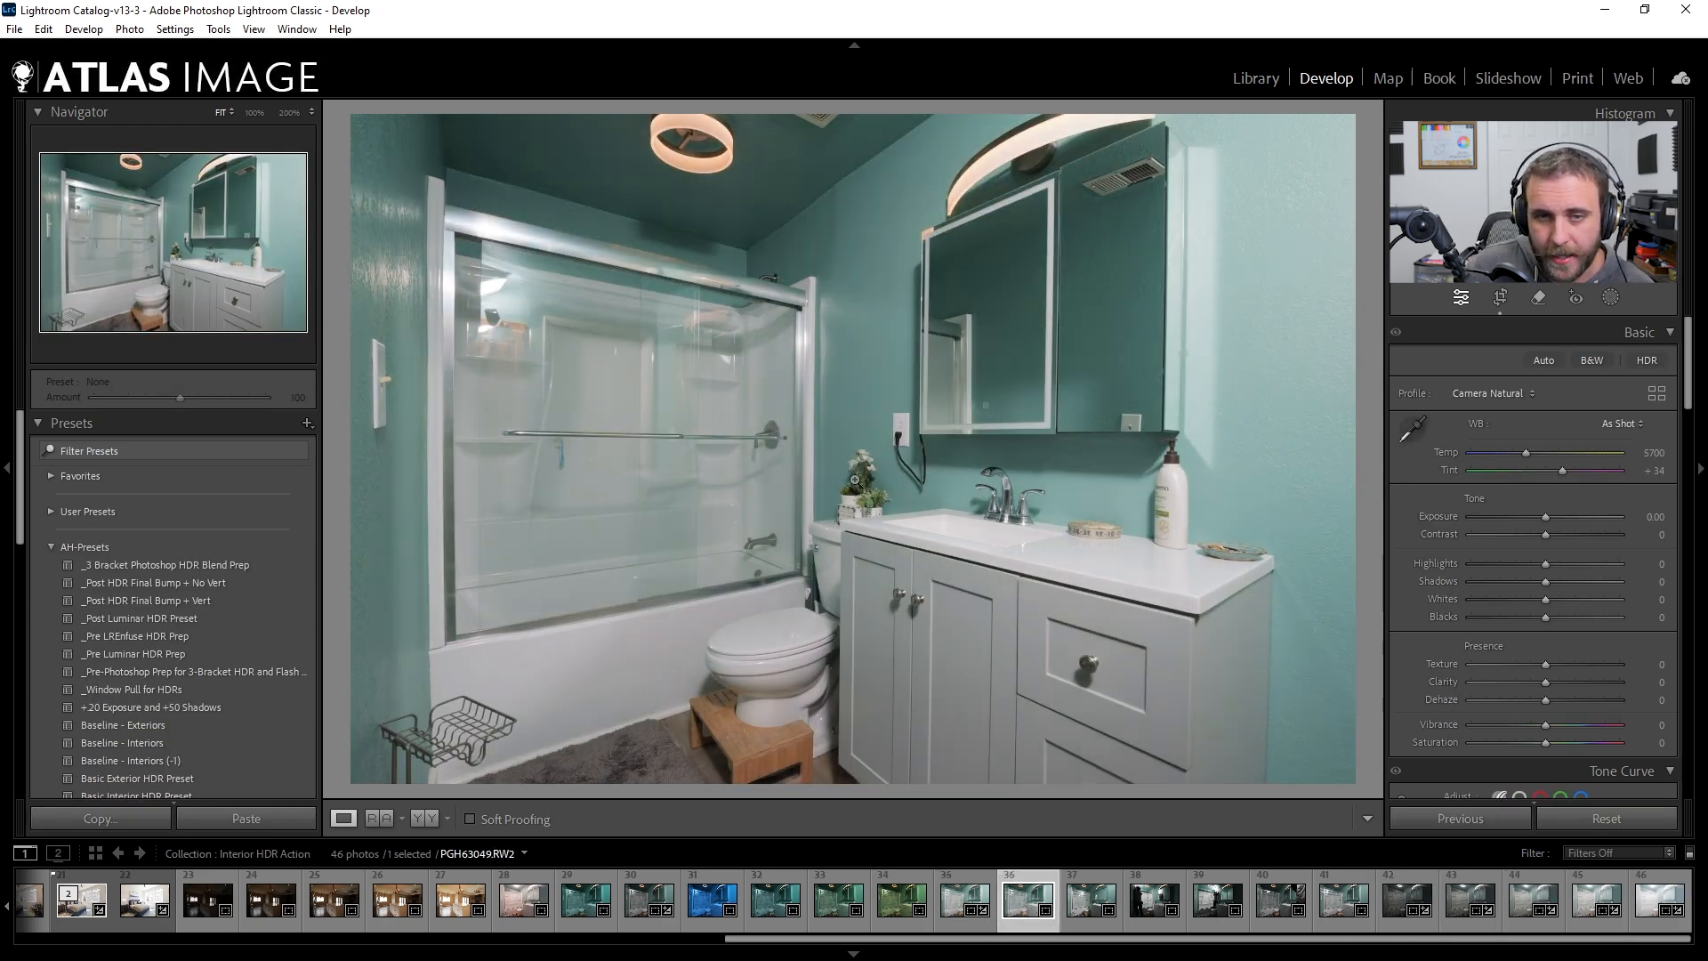
key("Right")
key("Left")
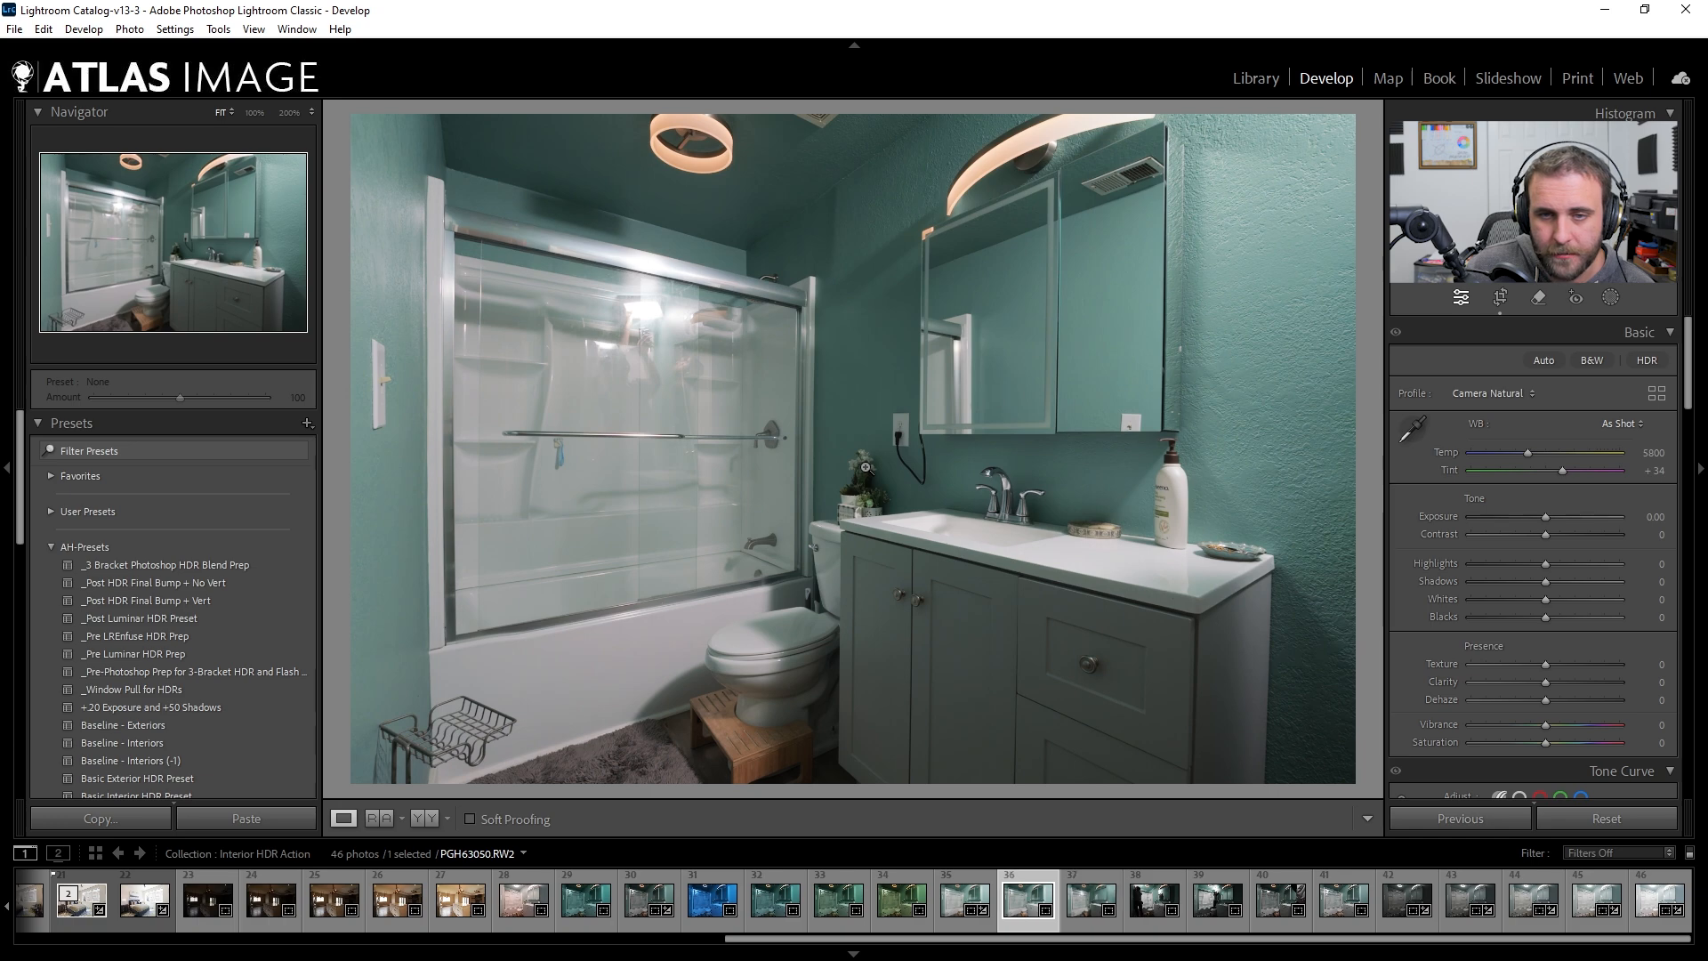
key("Left")
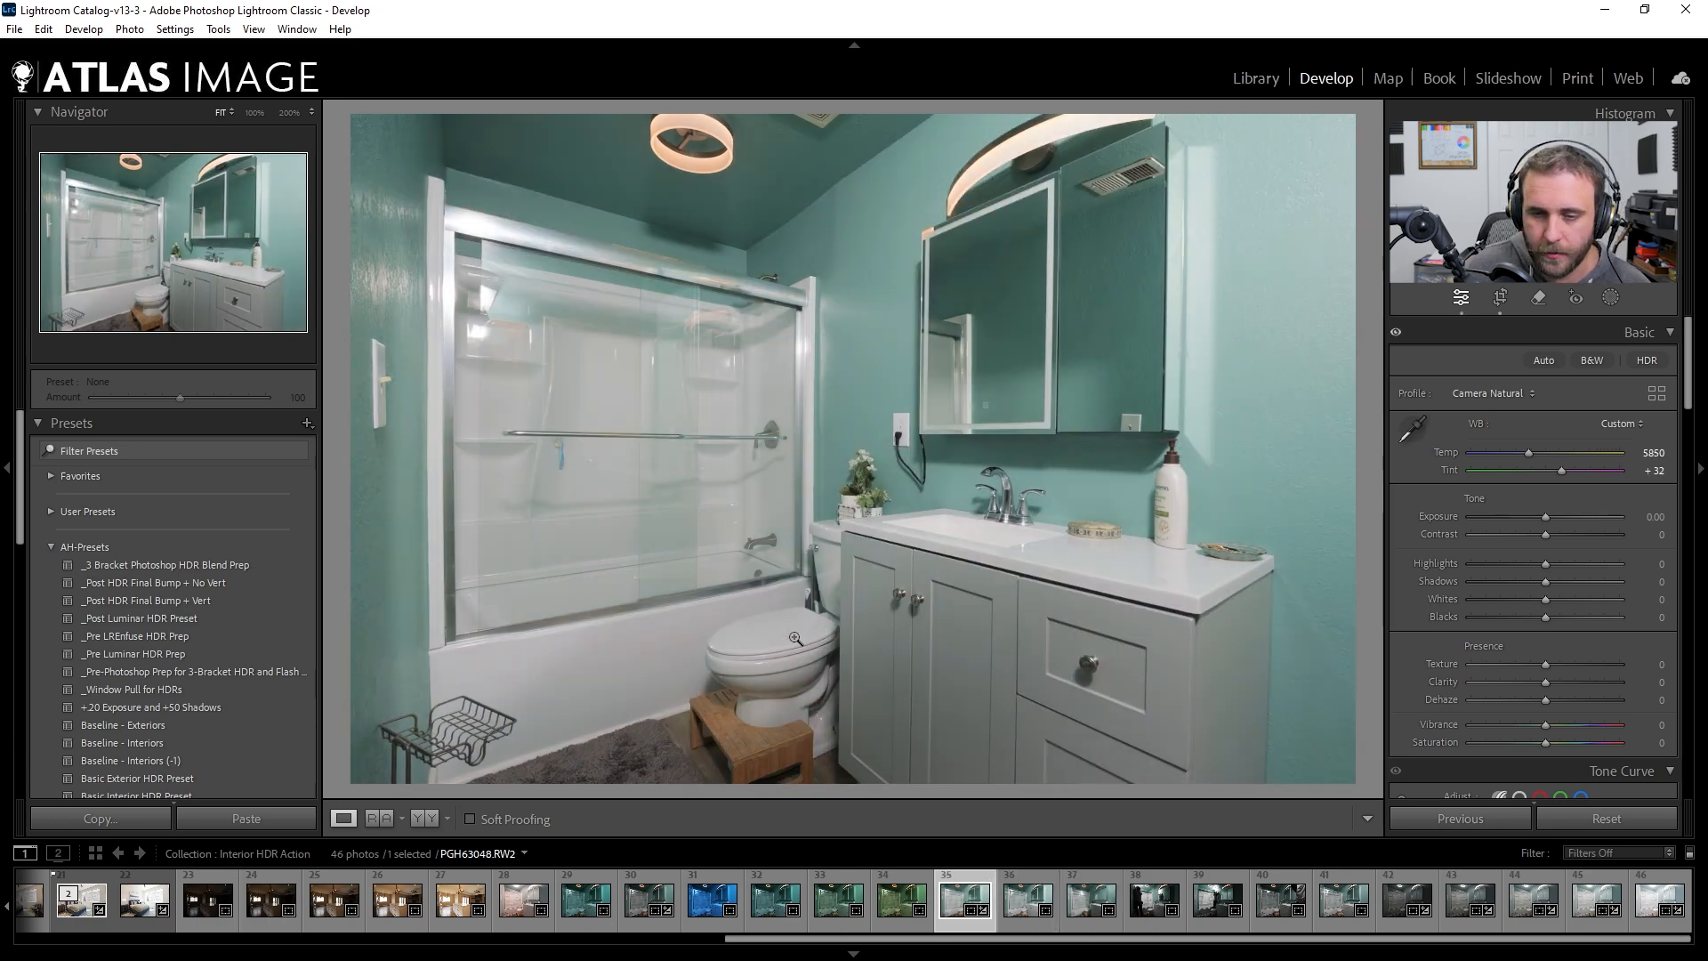
White-balance PGH63048 by sampling neutrals on the bathtub, the vanity countertop and finally the toilet, and flag the photo as a pick
key("w")
left_click(526, 662)
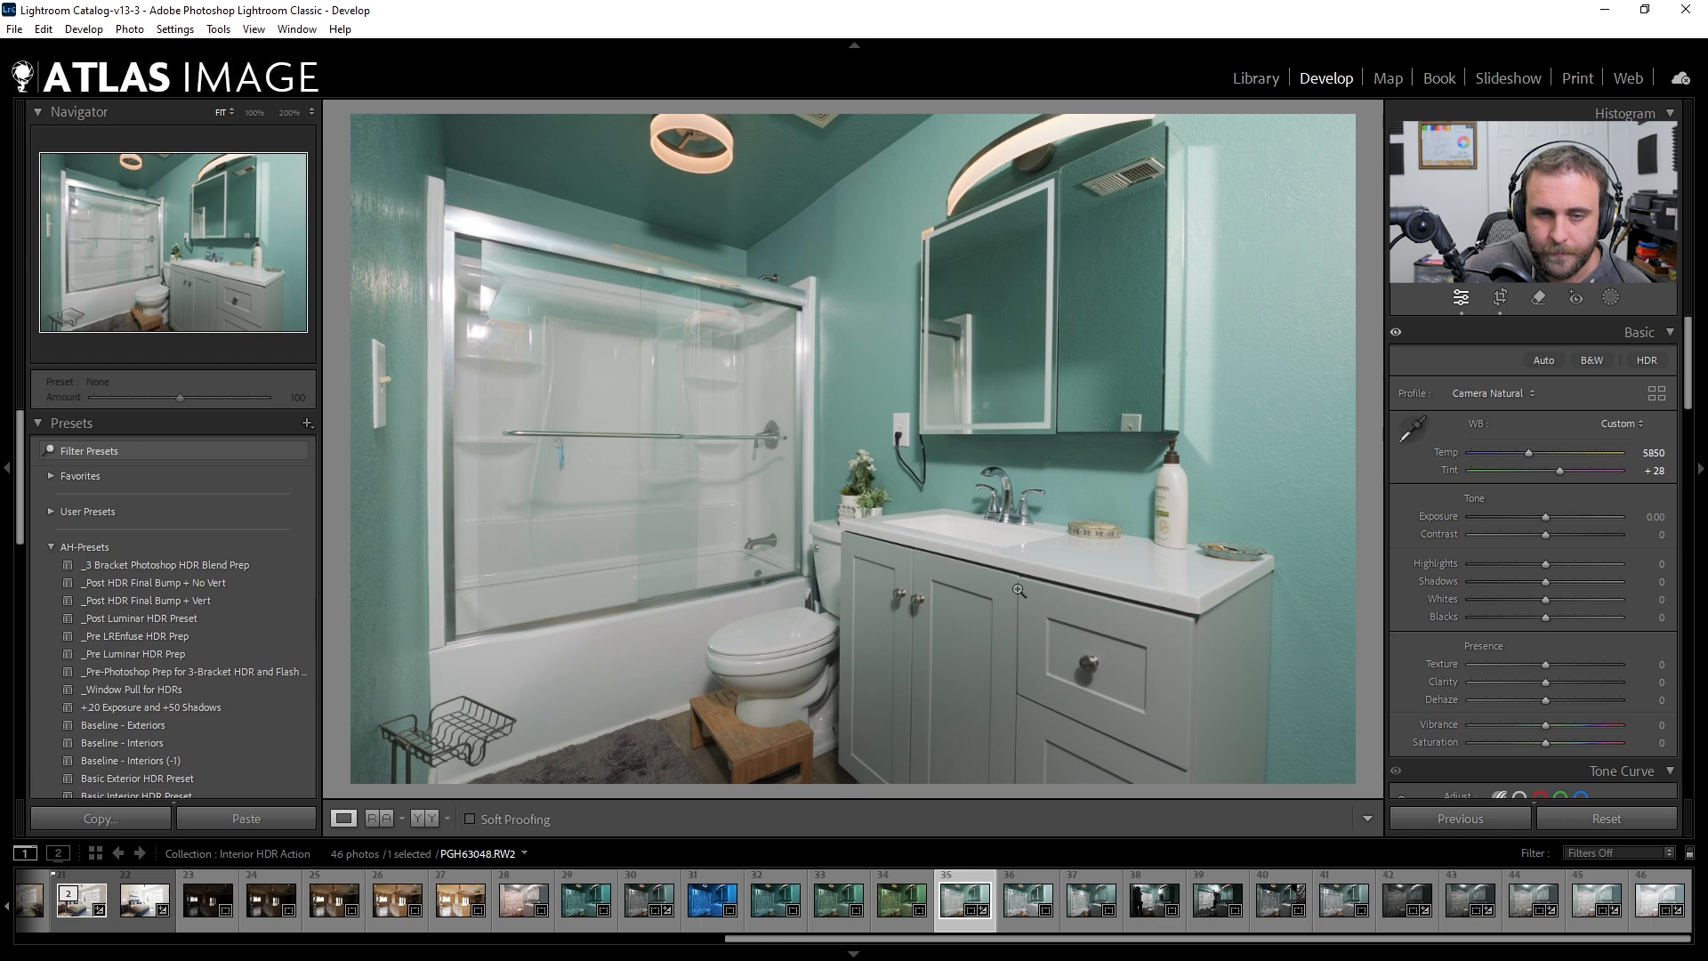
key("w")
left_click(982, 536)
key("w")
left_click(719, 654)
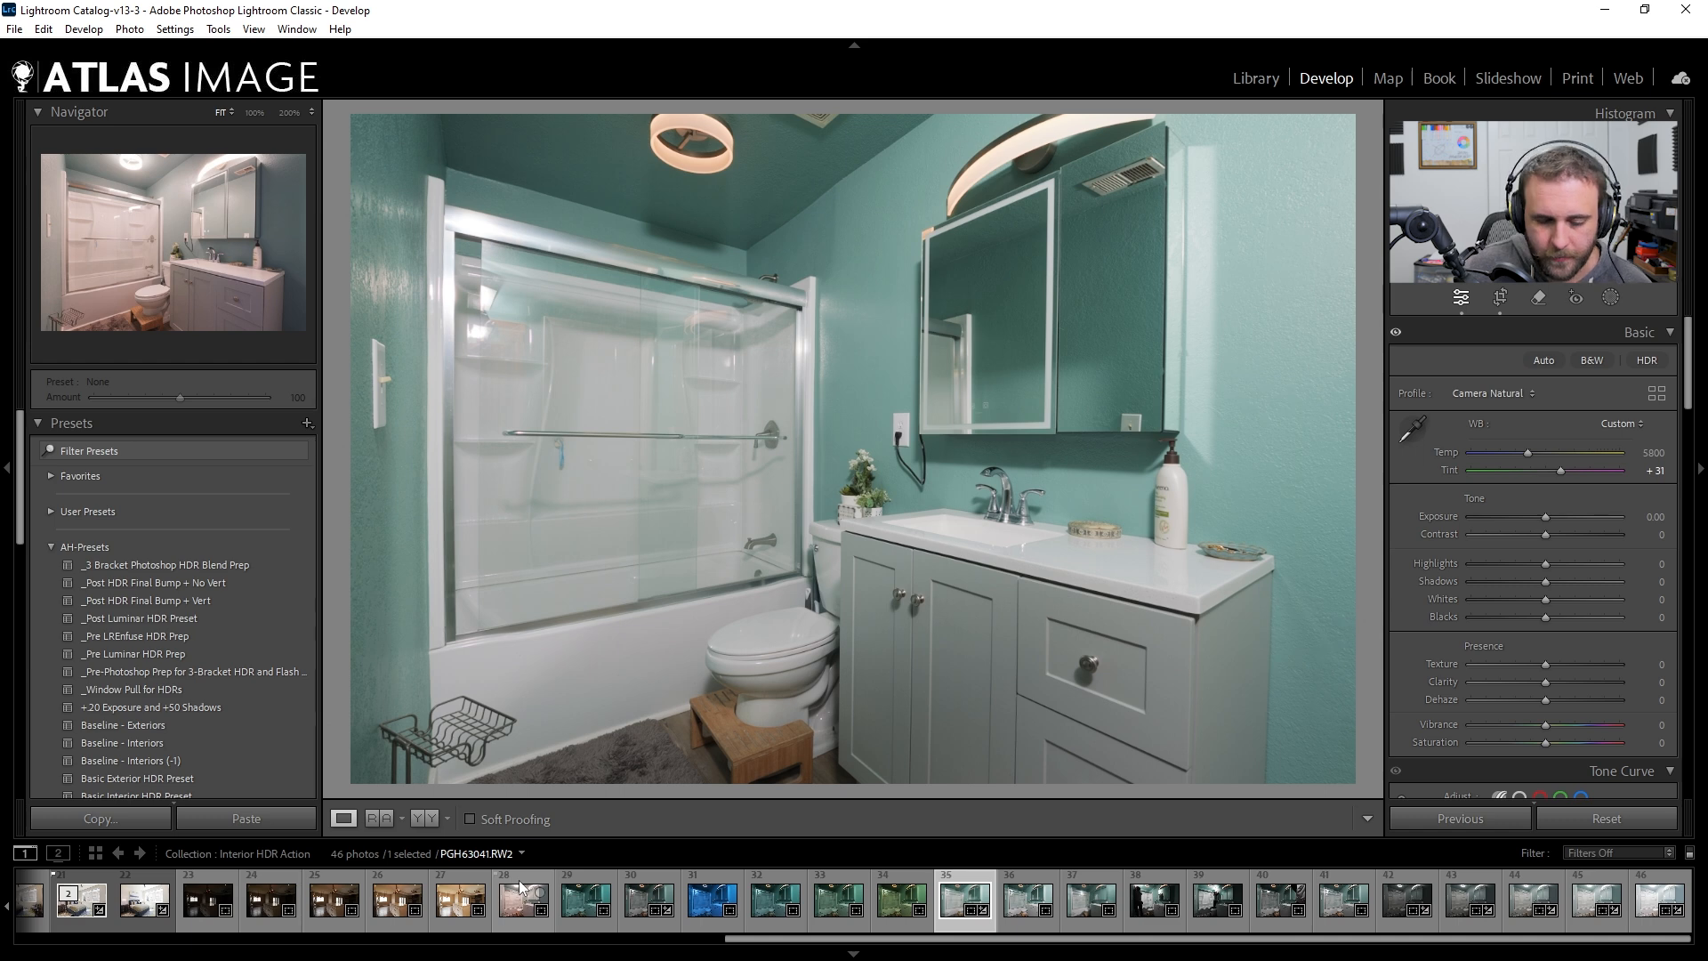
key("p")
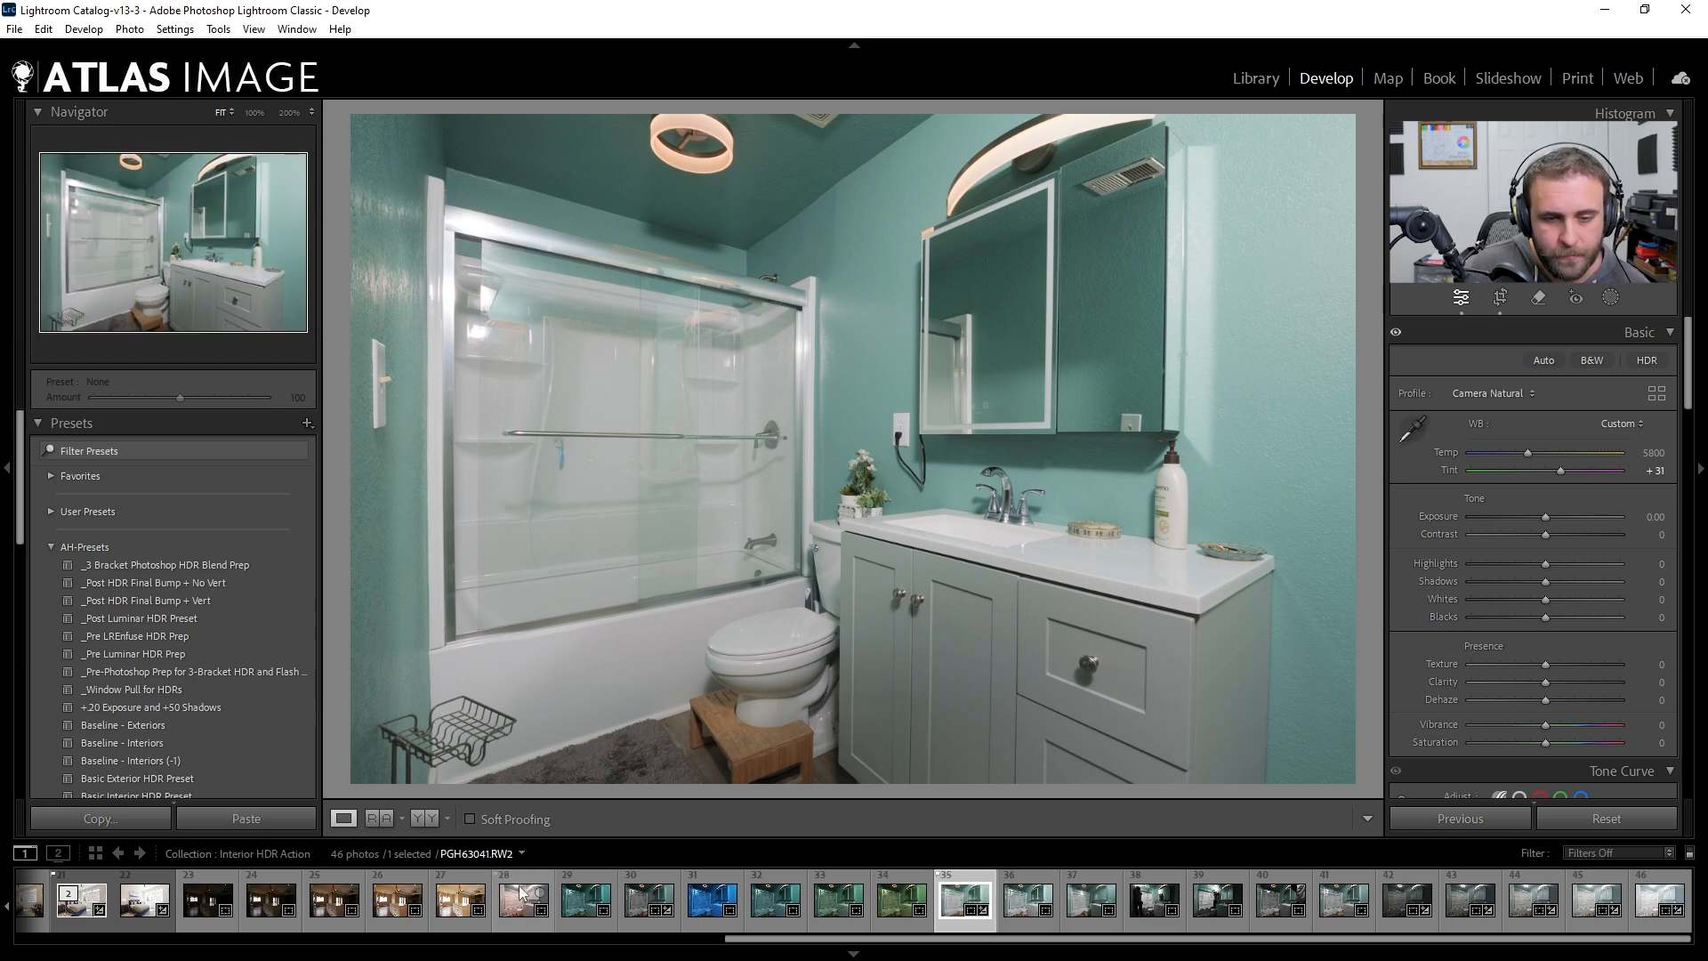
Set the Exposure of the ambient bathroom frame PGH63041 to +0.30
left_click(525, 894)
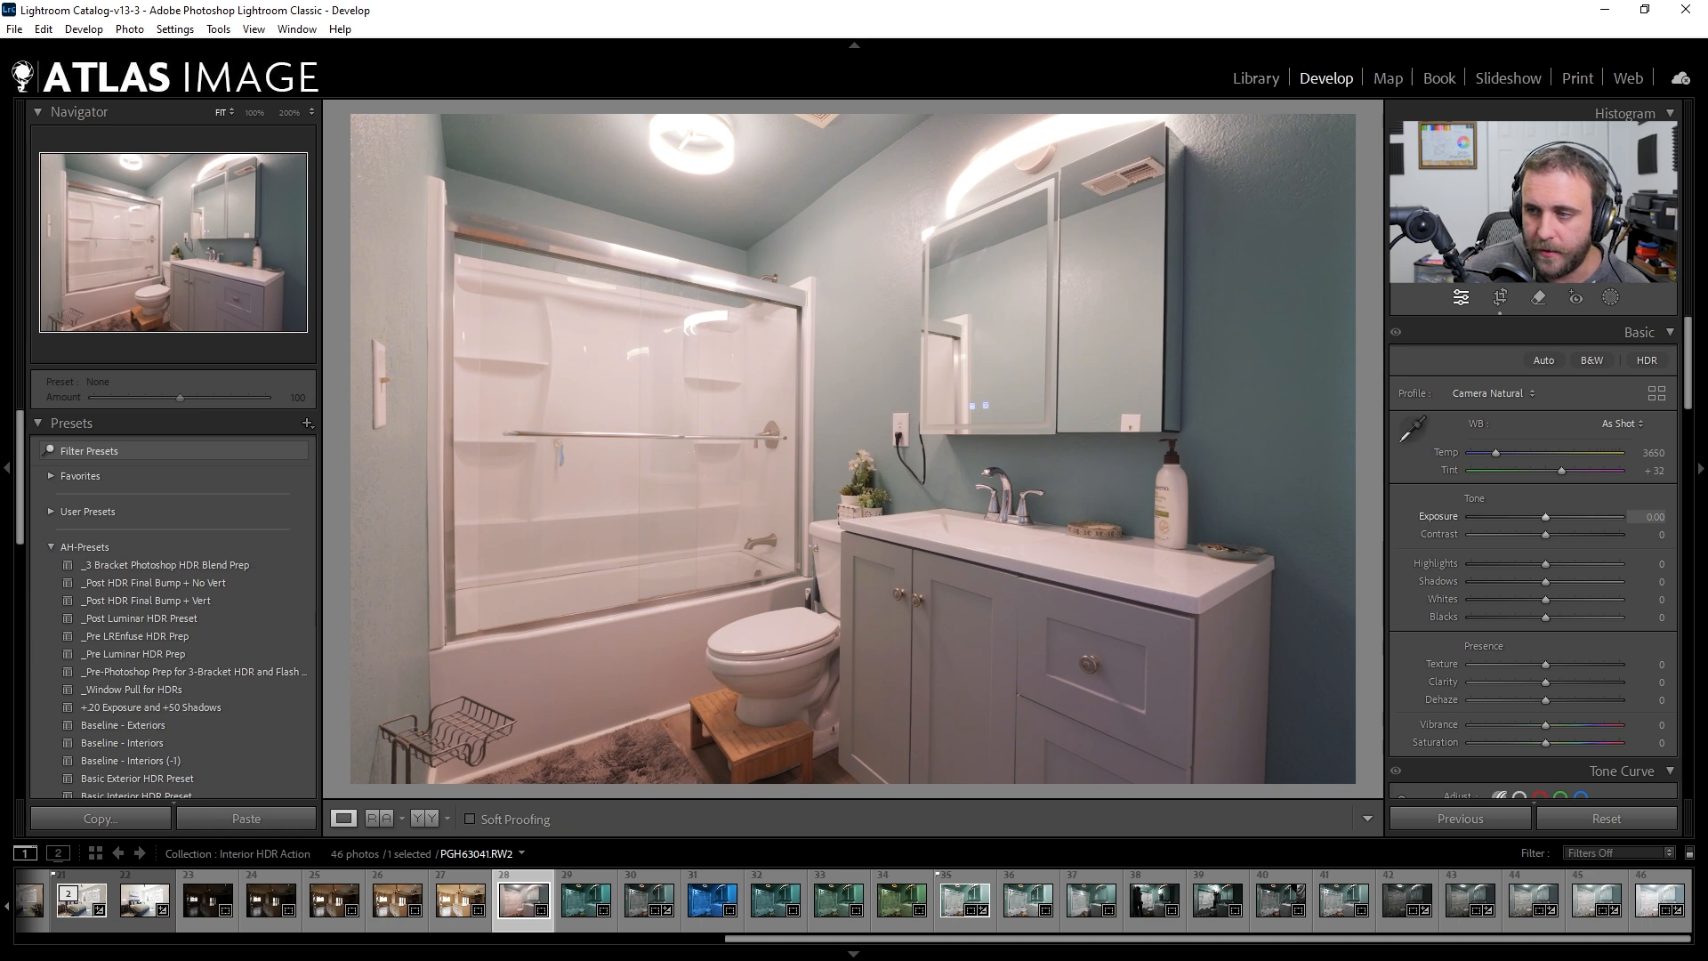
left_click(1645, 515)
type(".3")
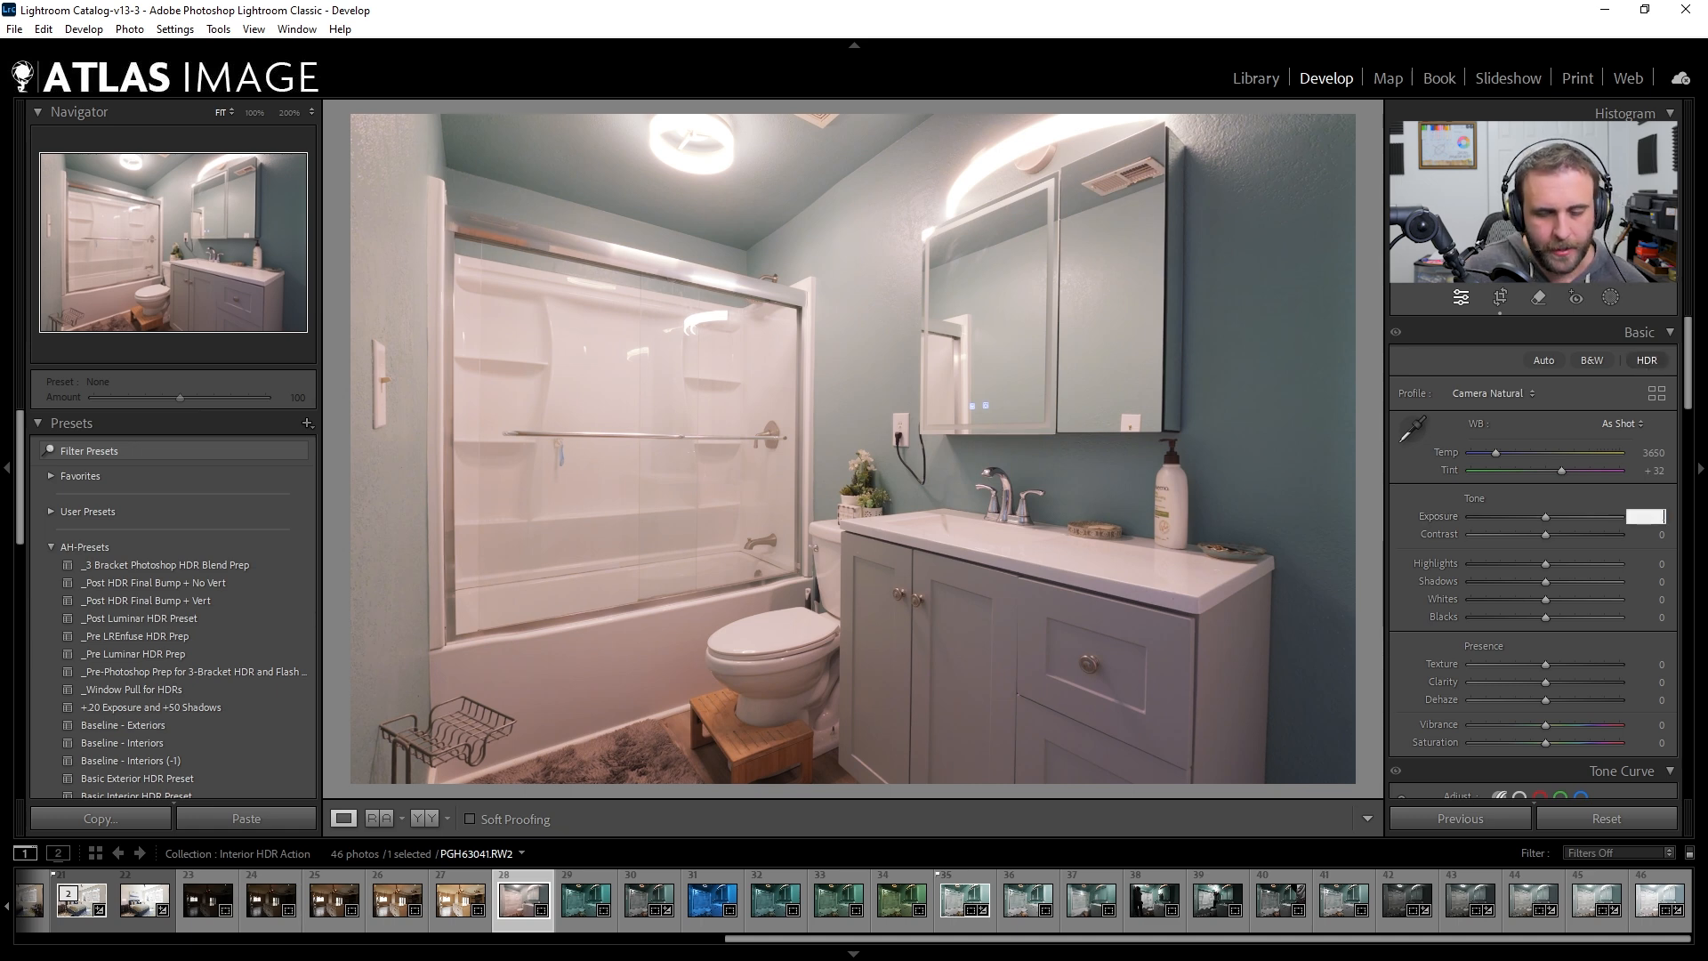
key("Return")
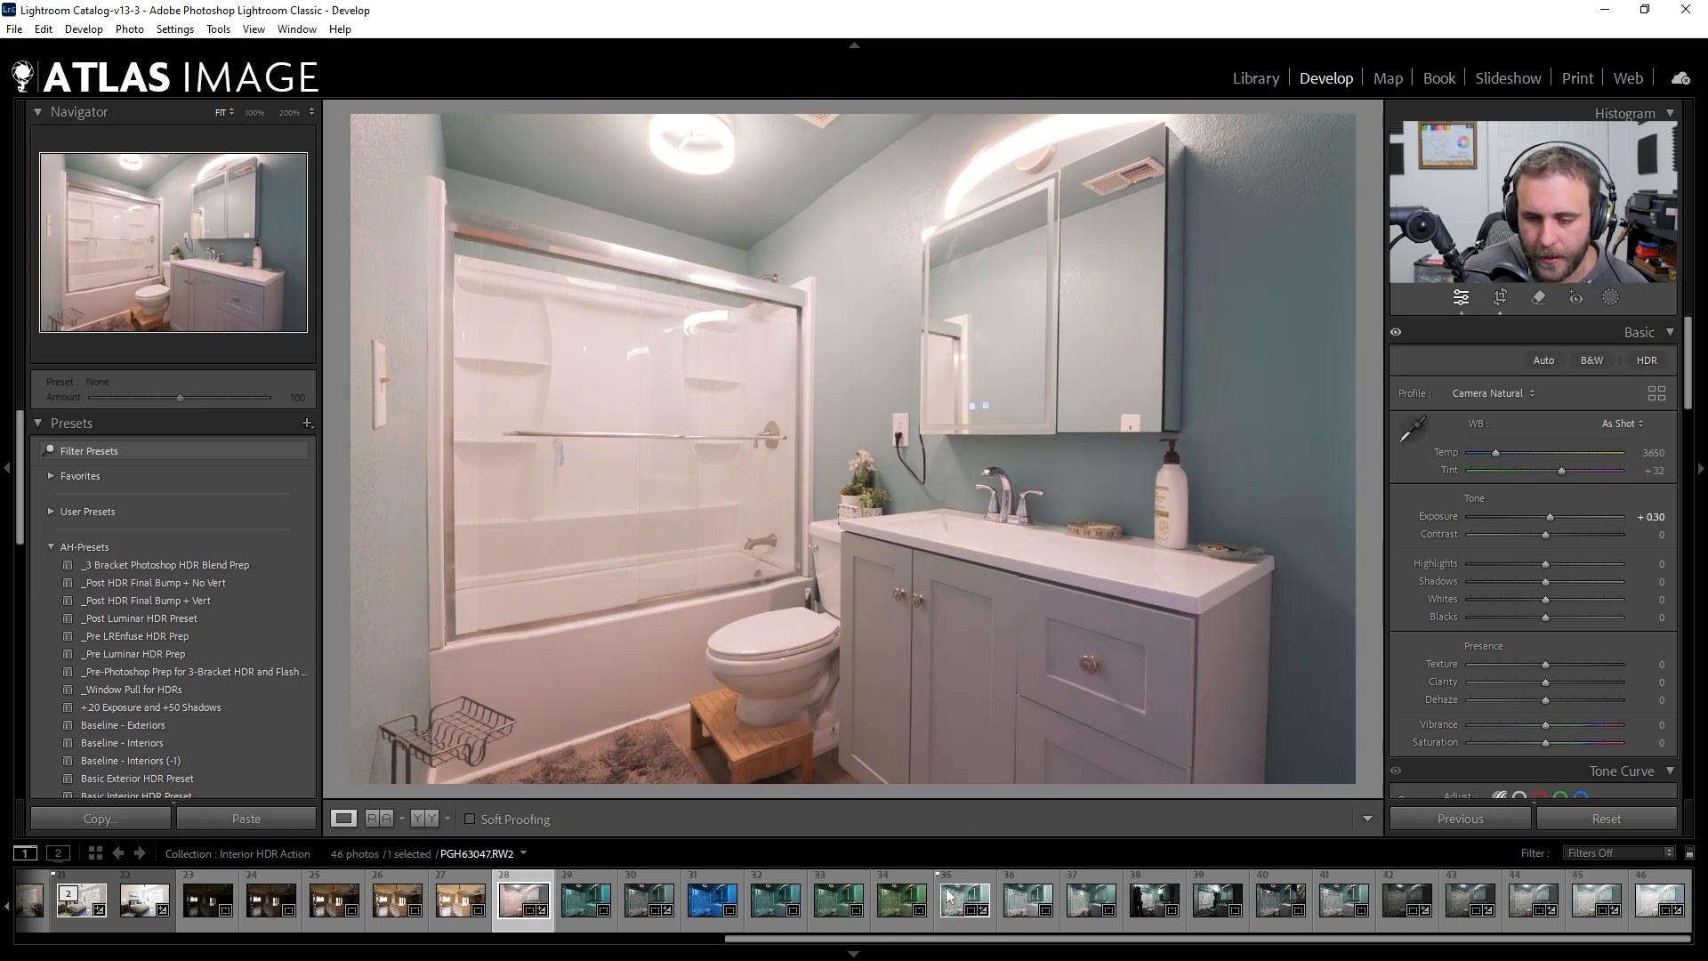
Open the ambient frame PGH63041 and the flash frame PGH63048 together as layers in Photoshop
left_click(965, 896, "ctrl")
right_click(970, 889)
mouse_move(1087, 442)
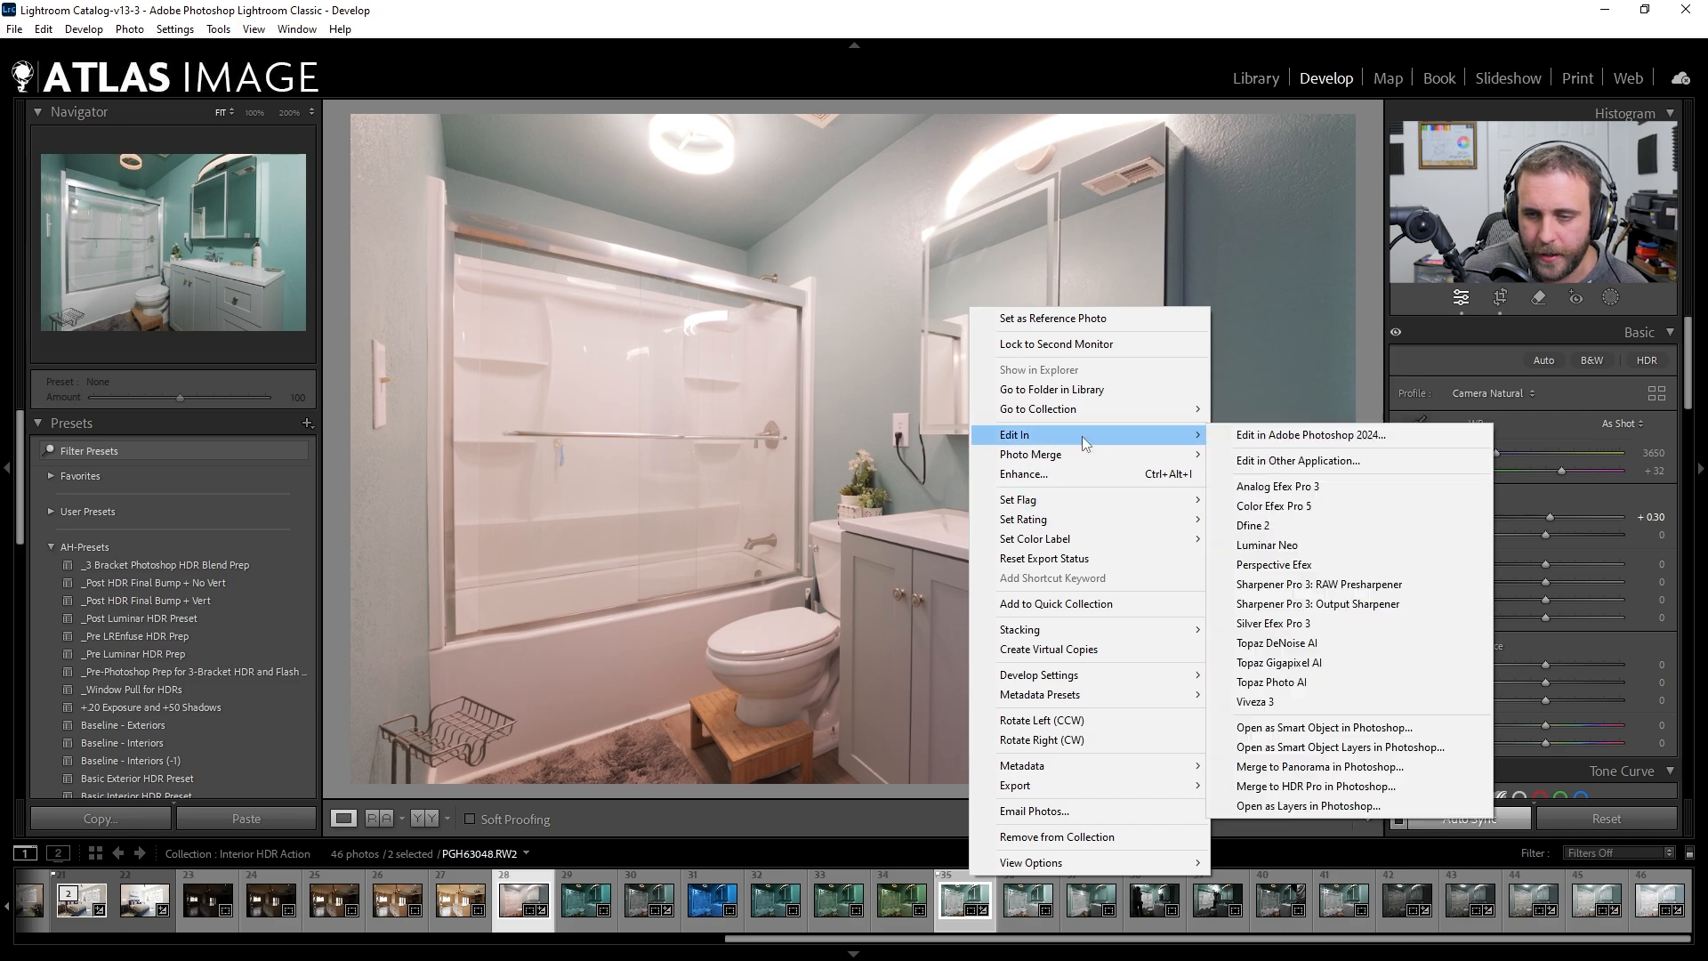
left_click(1263, 805)
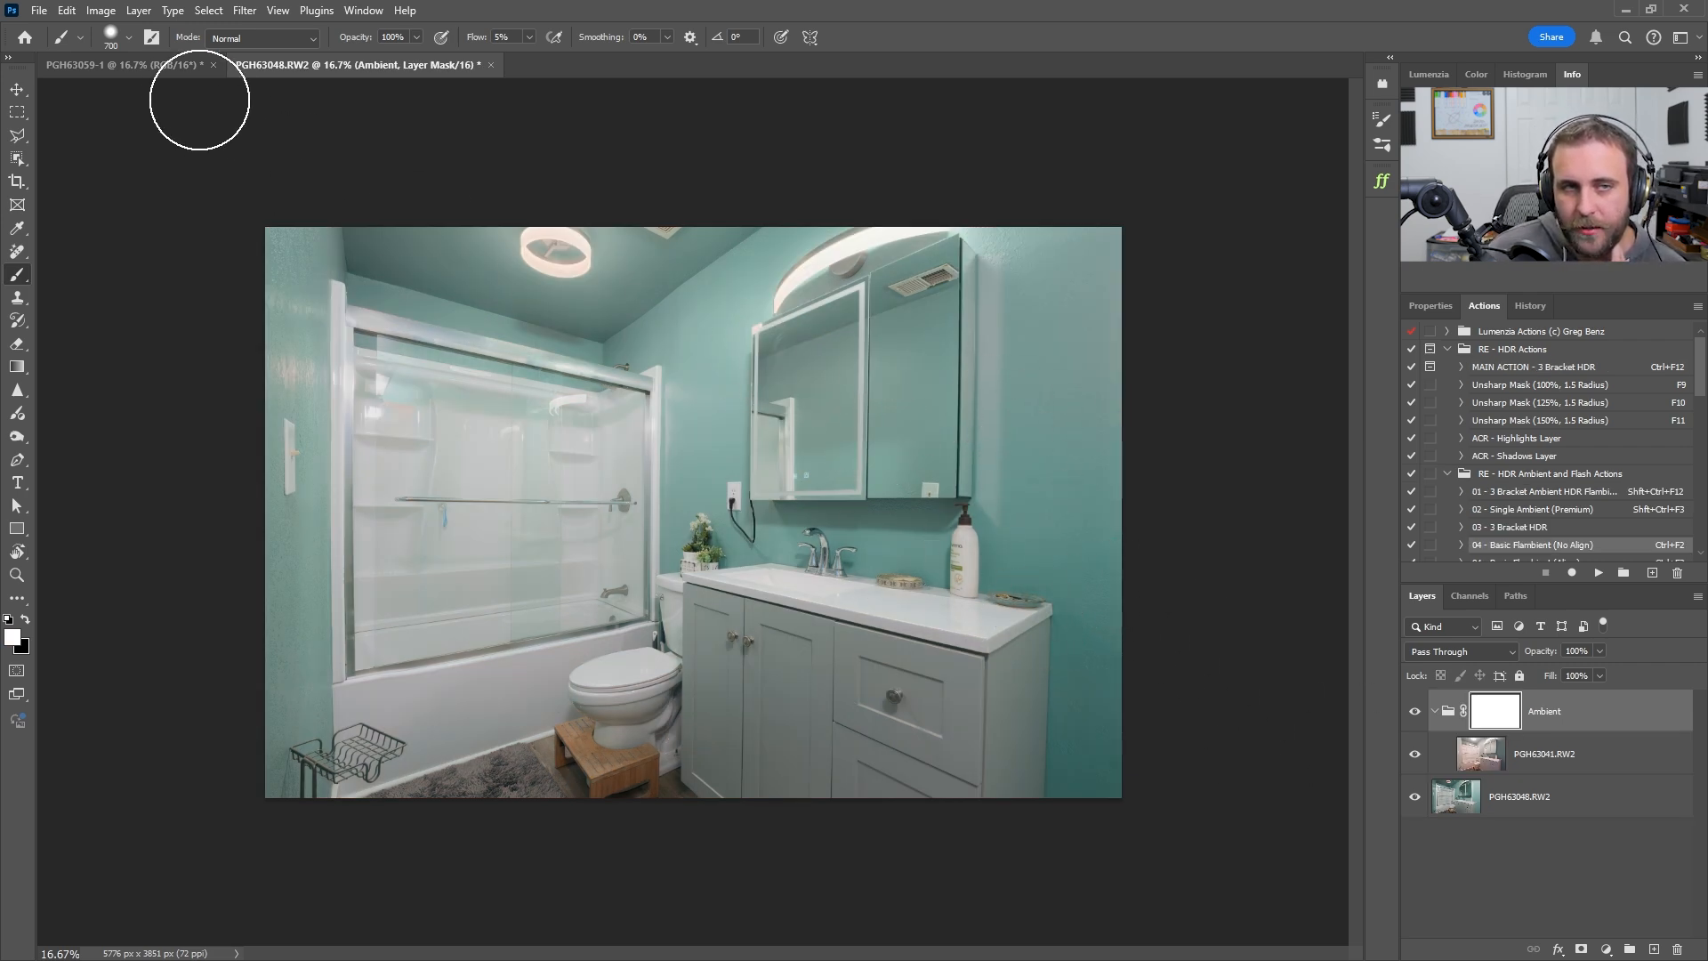
Compare the finished HDR bathroom image with the ambient-and-flash blend by alternating between the two documents
left_click(172, 69)
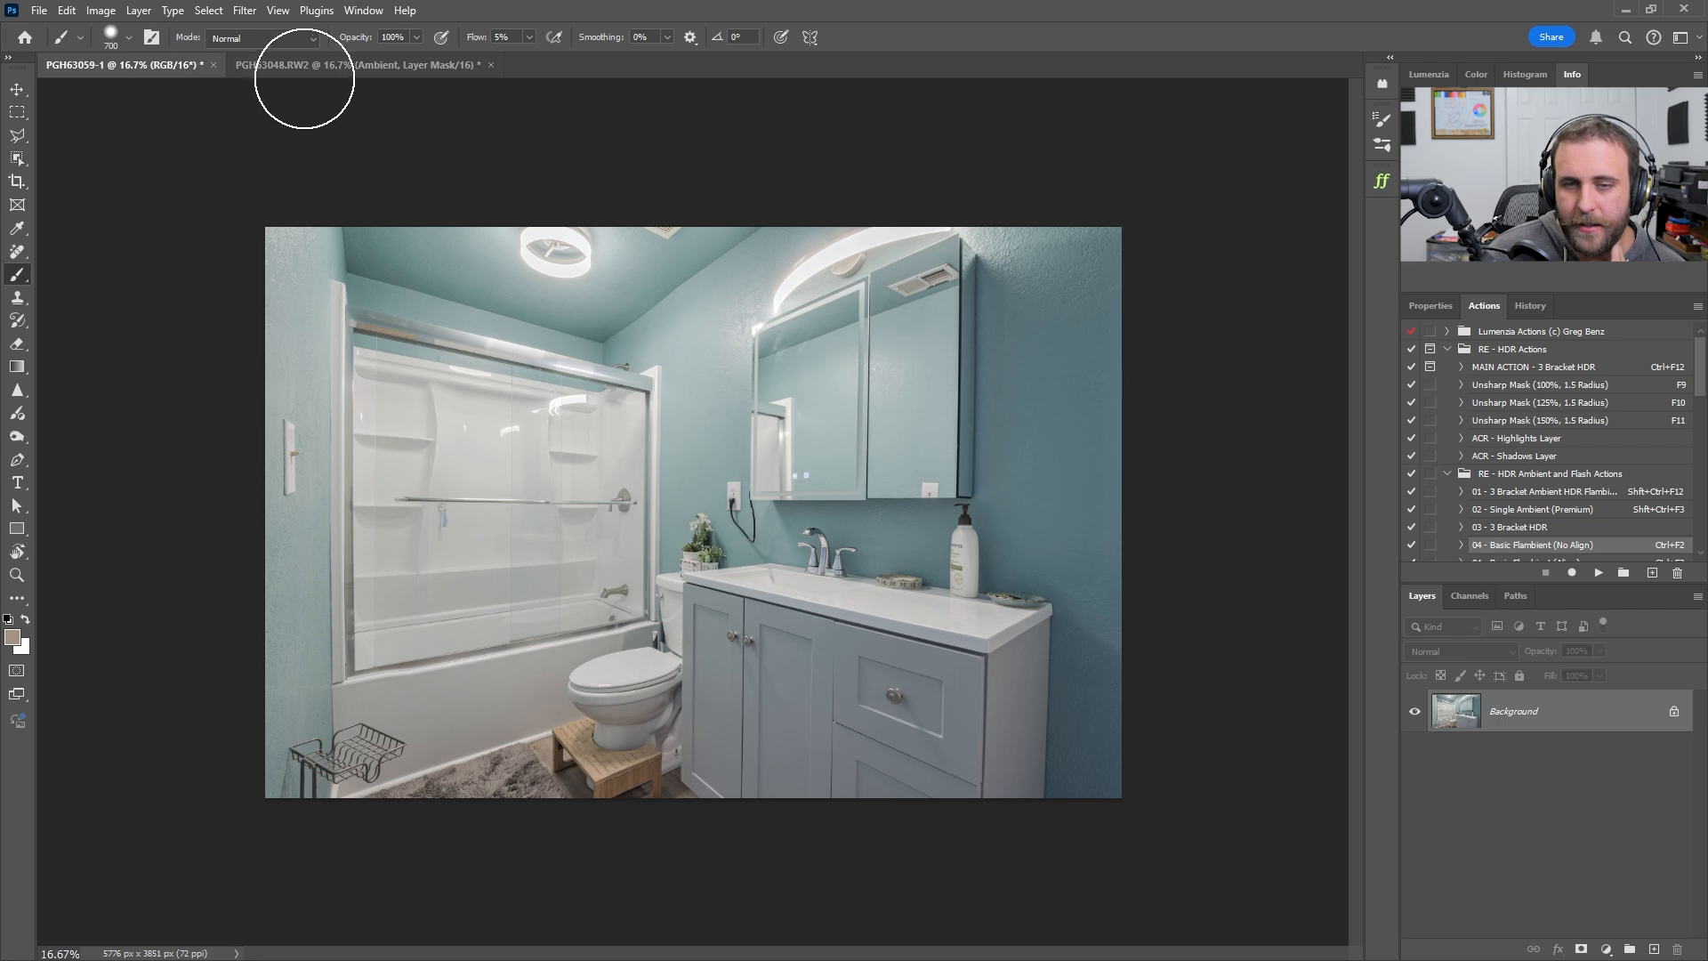
left_click(316, 68)
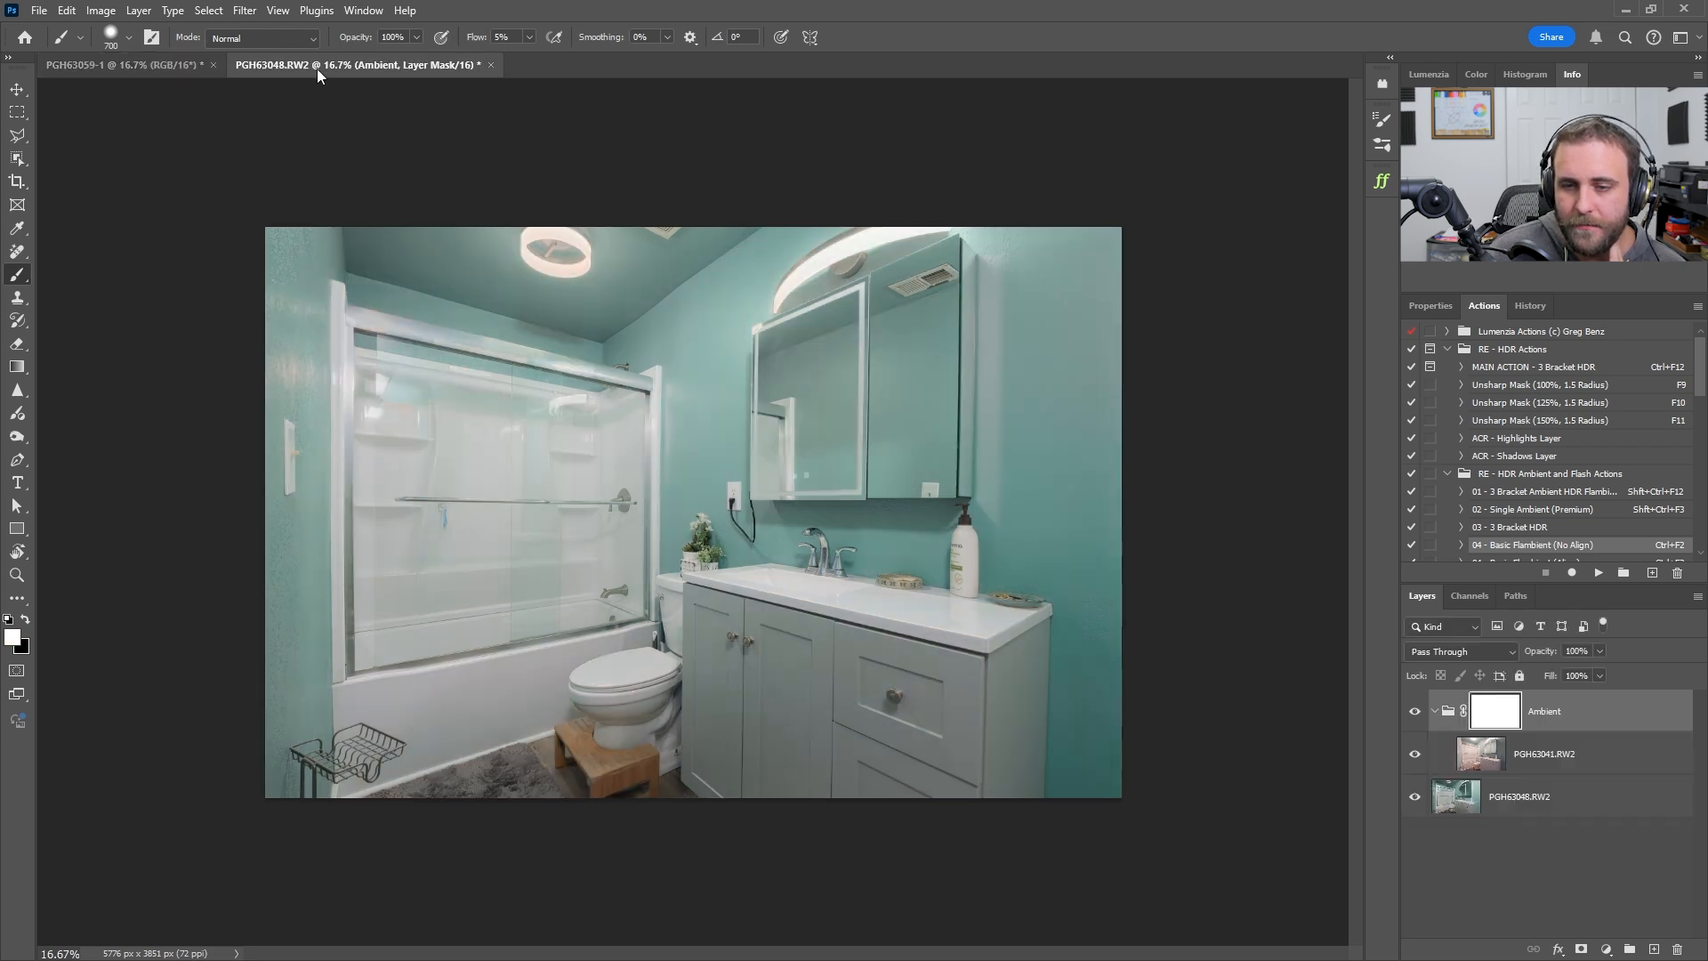
left_click(151, 67)
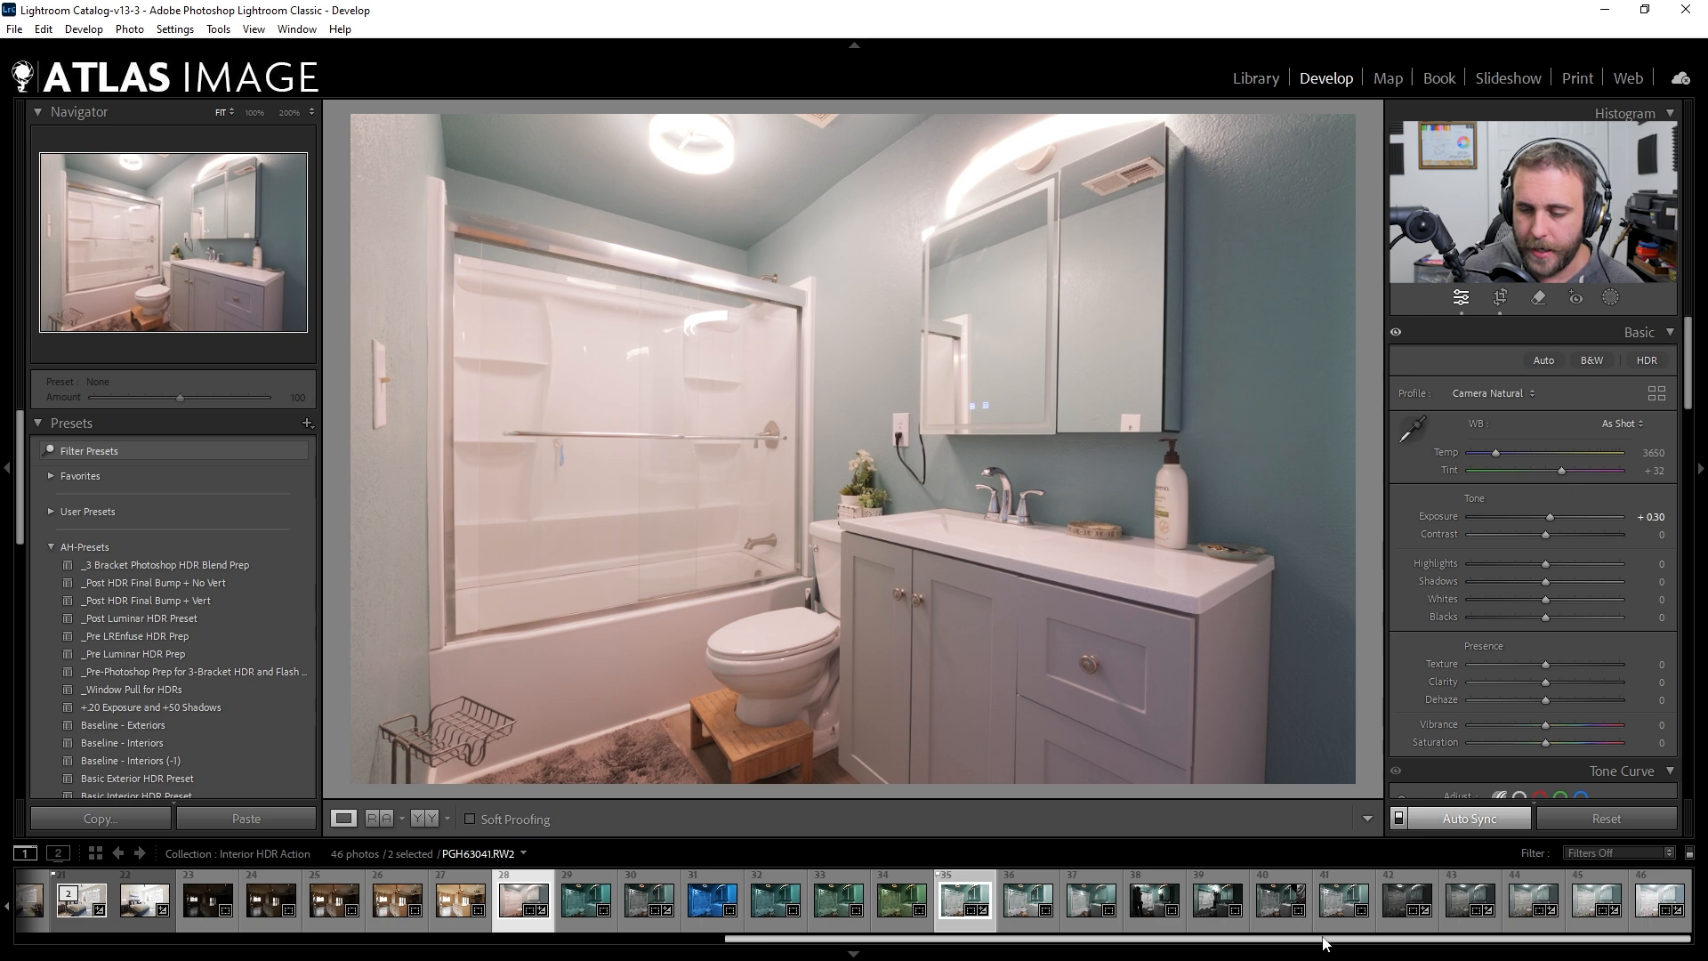
In Lightroom Classic, select the kitchen brackets PGH65435, PGH65437 and PGH65439 together and display the brightest one
left_click_drag(1322, 942, 891, 945)
left_click(820, 881)
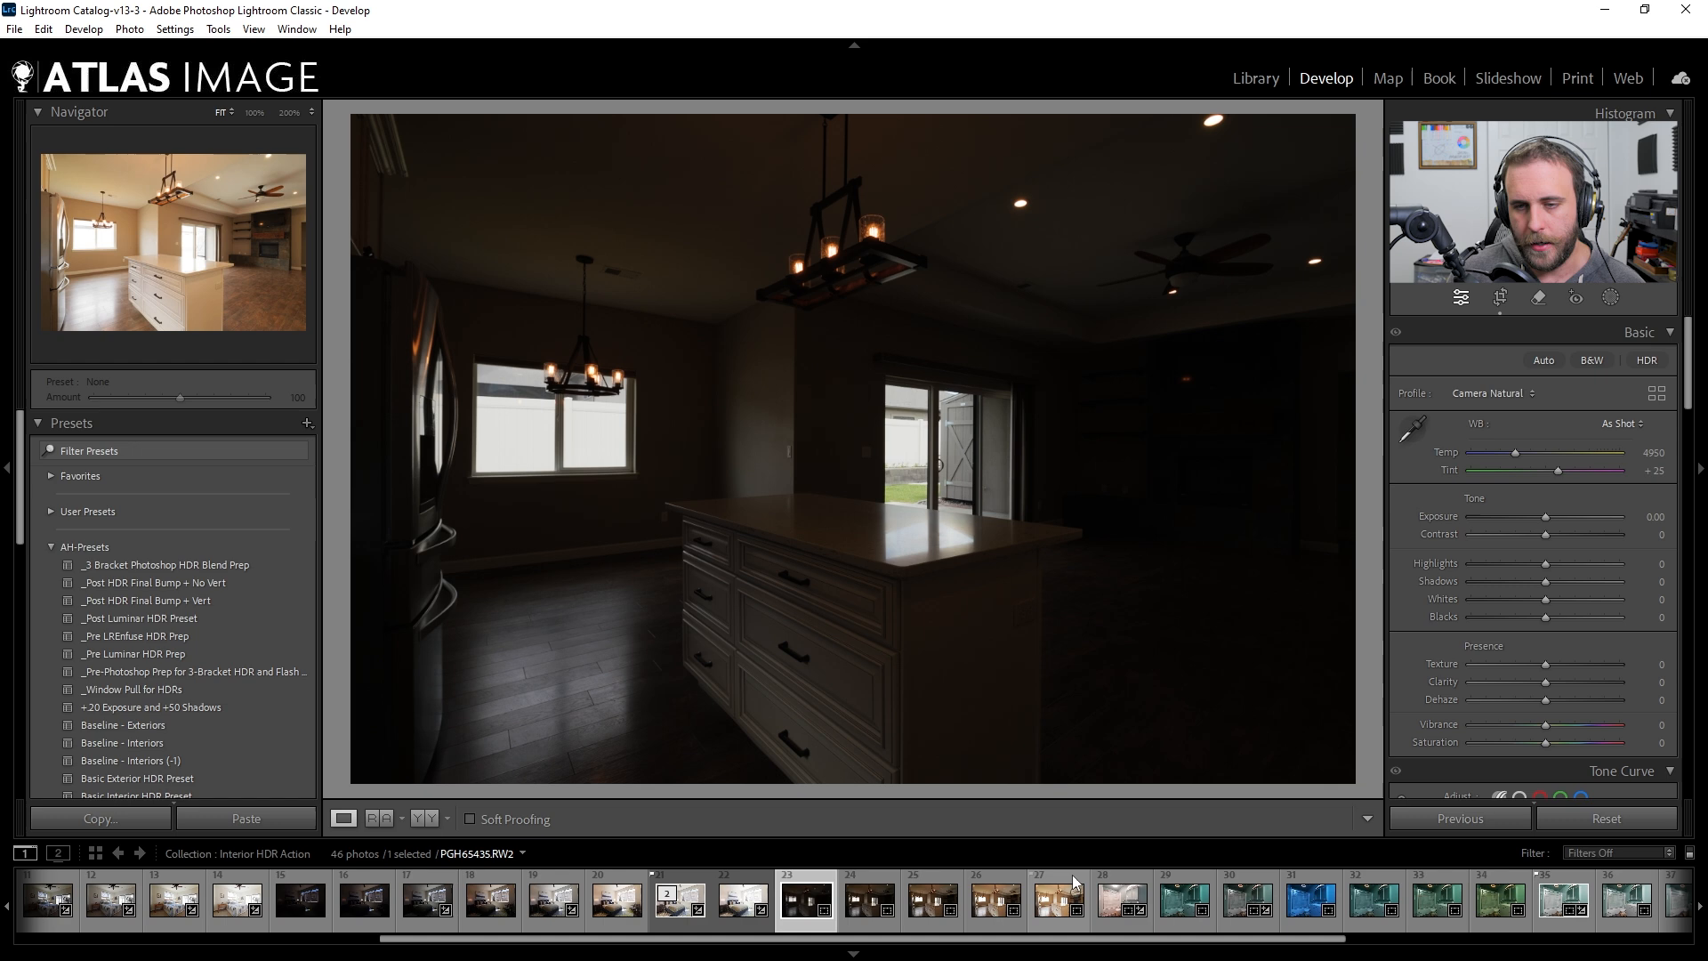
left_click(1076, 883, "shift")
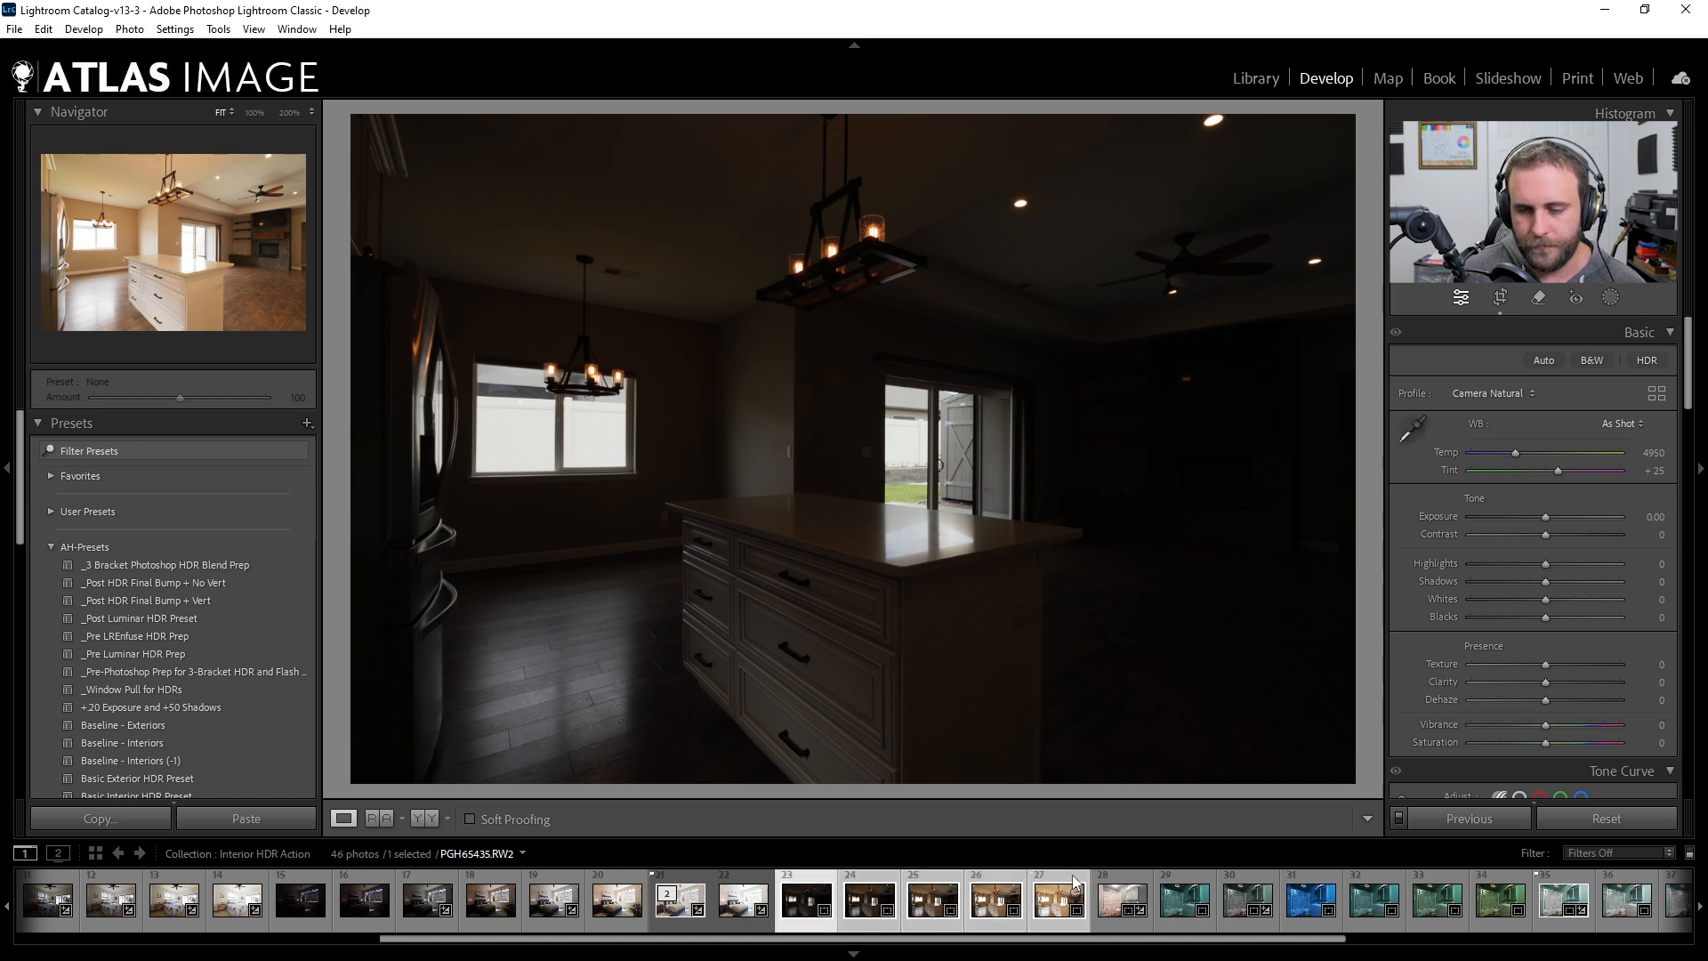
left_click(876, 897)
left_click(876, 897, "ctrl")
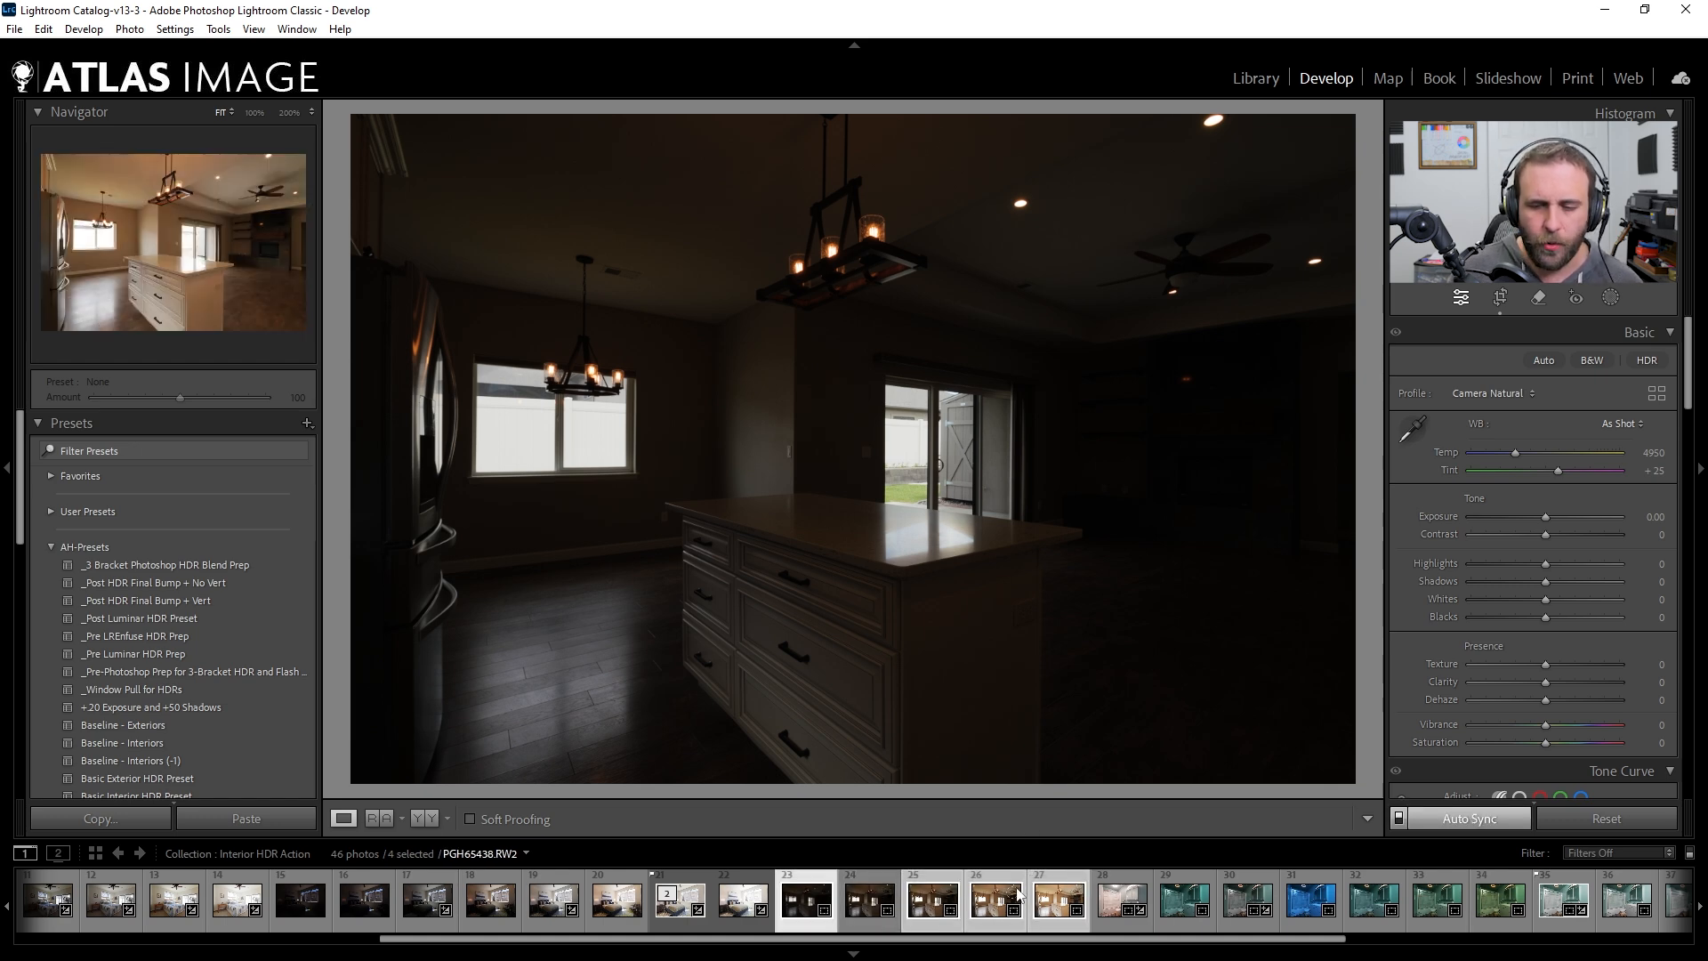
left_click(996, 896, "ctrl")
key("Right")
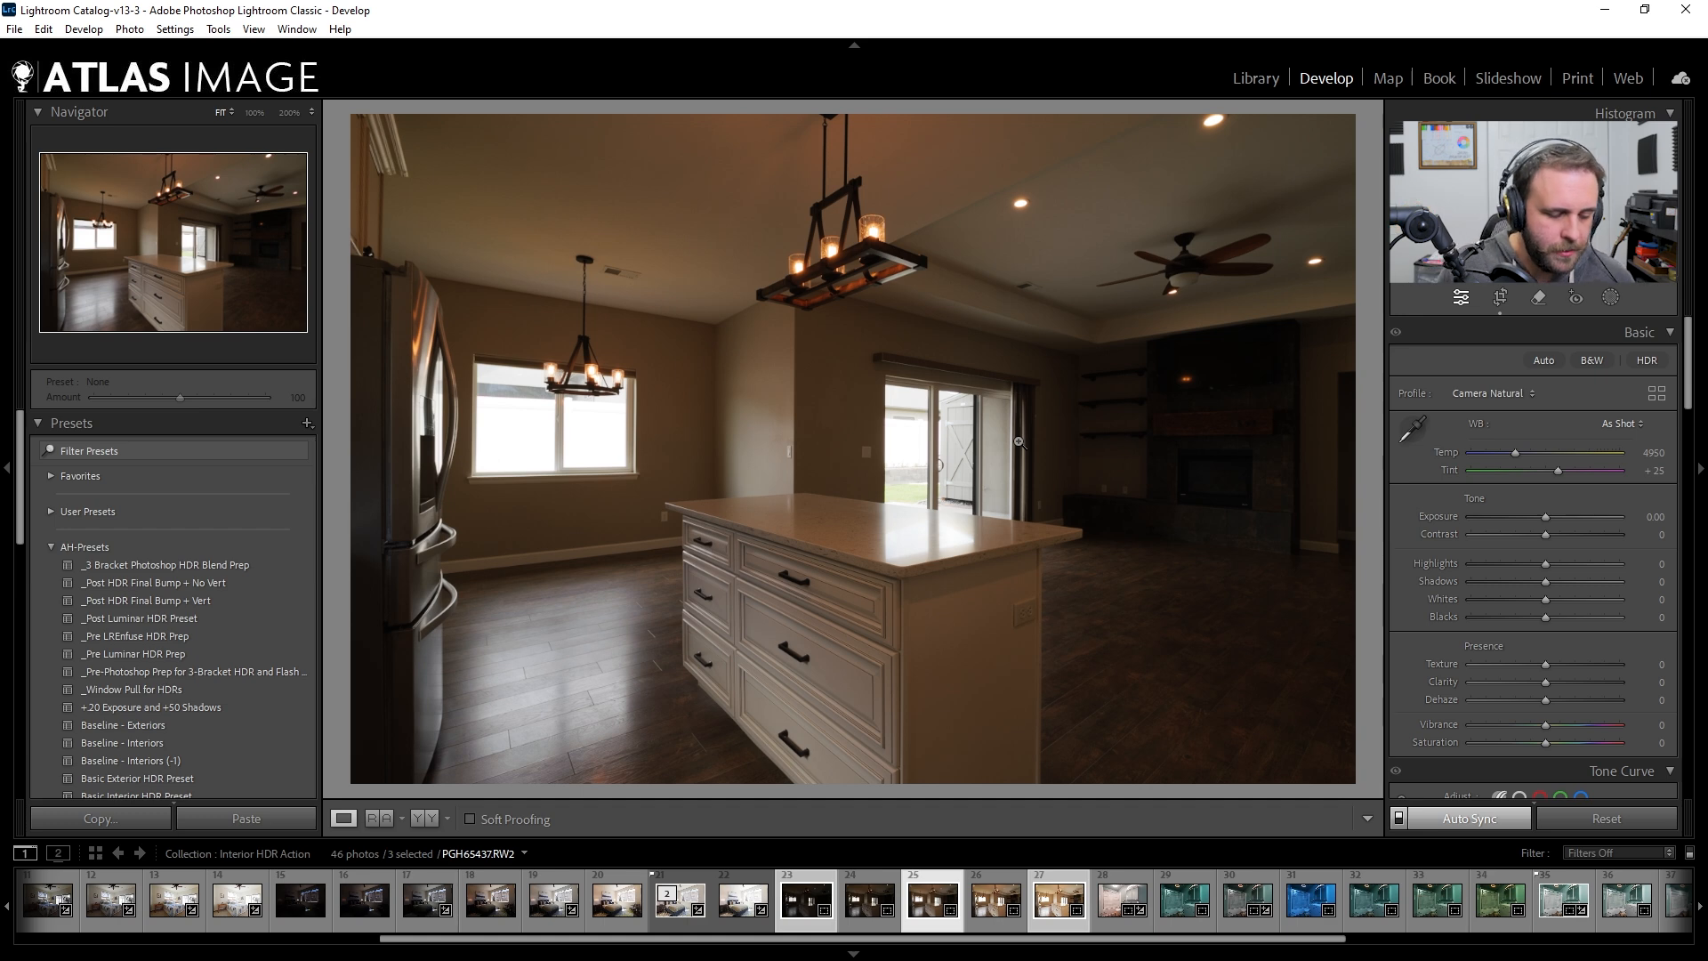
key("Right")
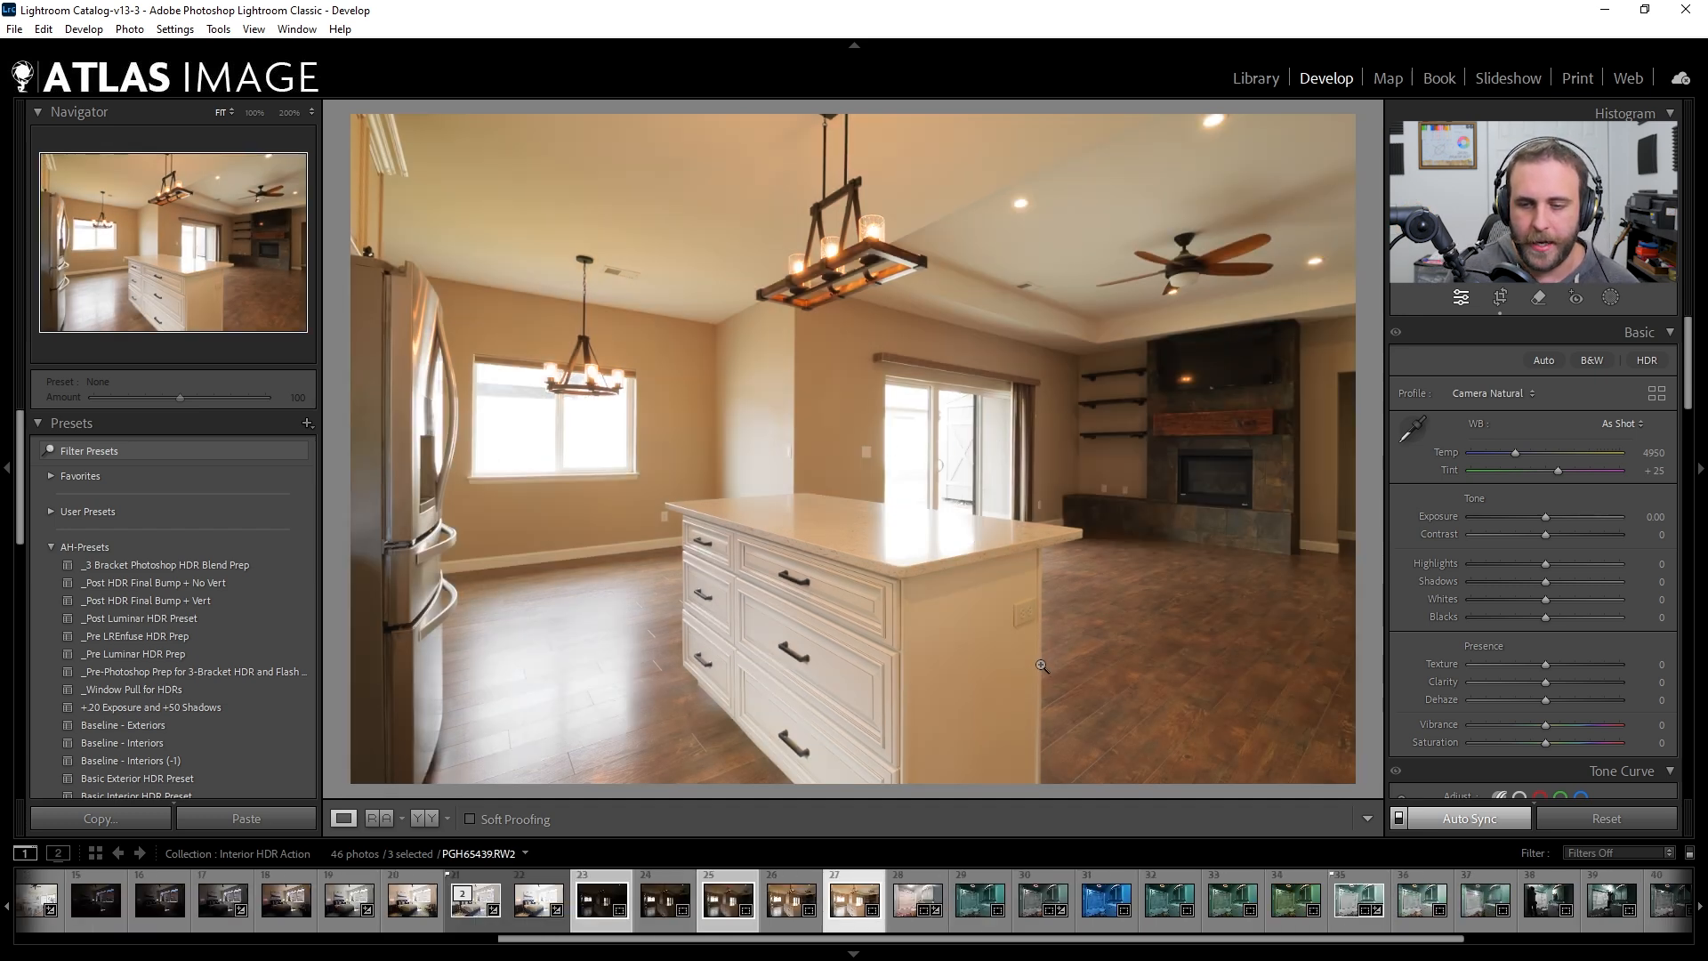
Try white-balancing the three kitchen brackets from the light switch on the wall, and from the wall outlet behind the island
key("w")
left_click(879, 445)
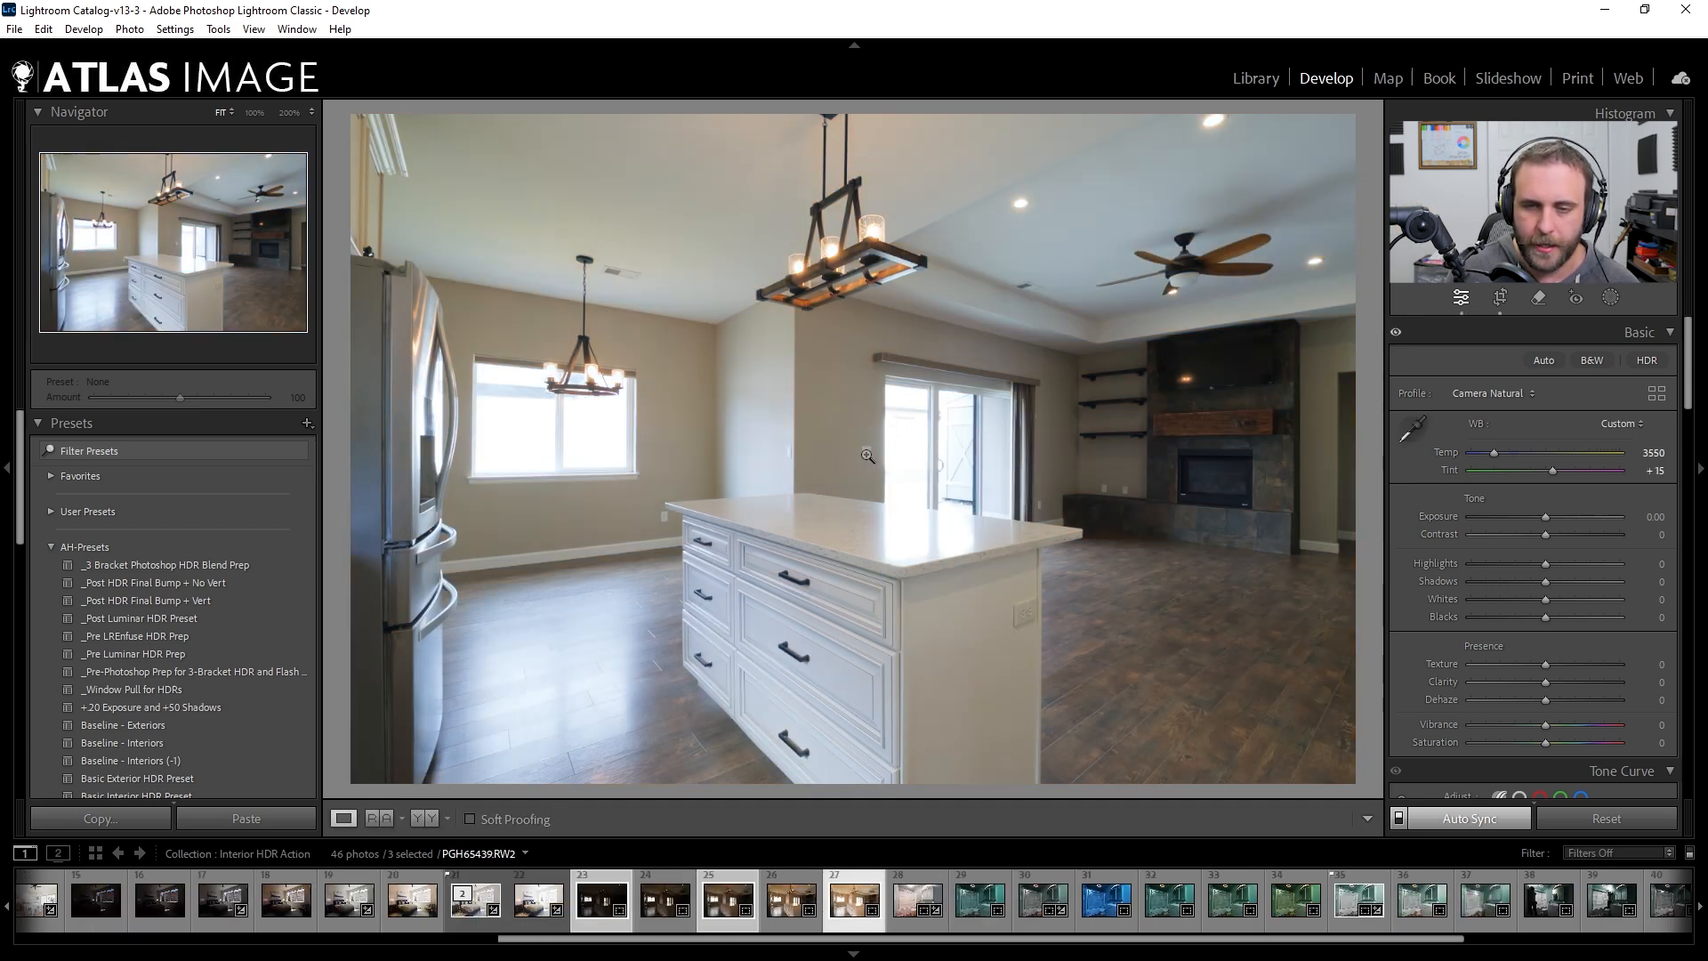
left_click(672, 558)
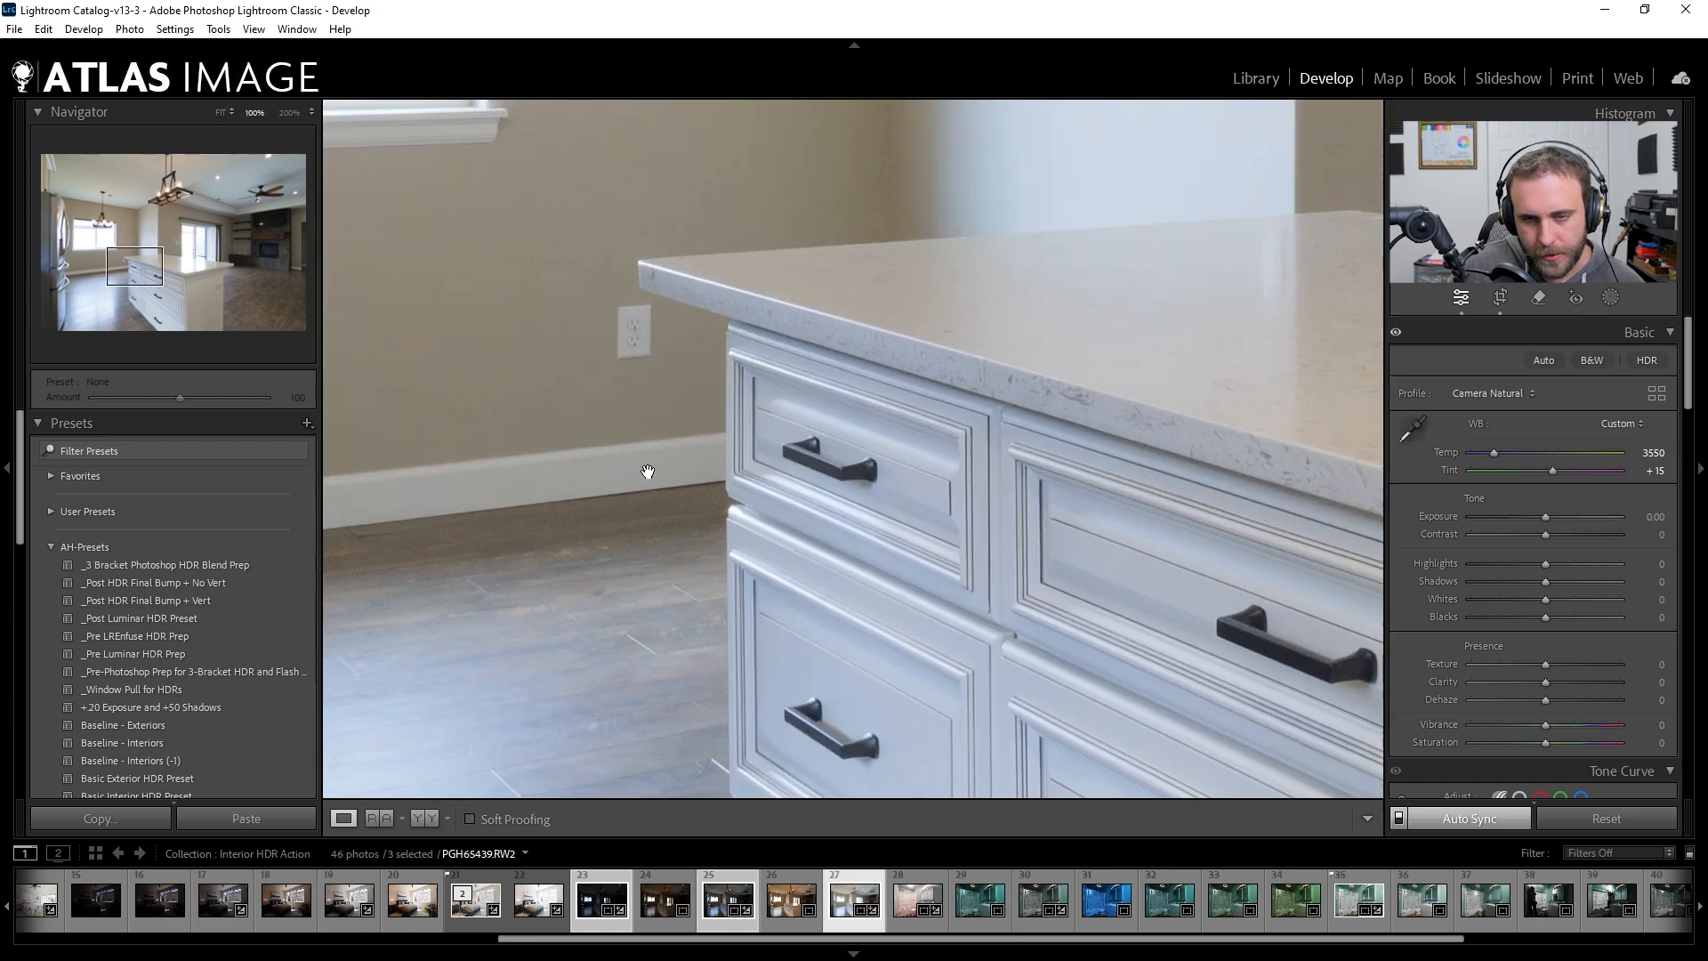
key("w")
left_click(635, 322)
left_click(627, 318)
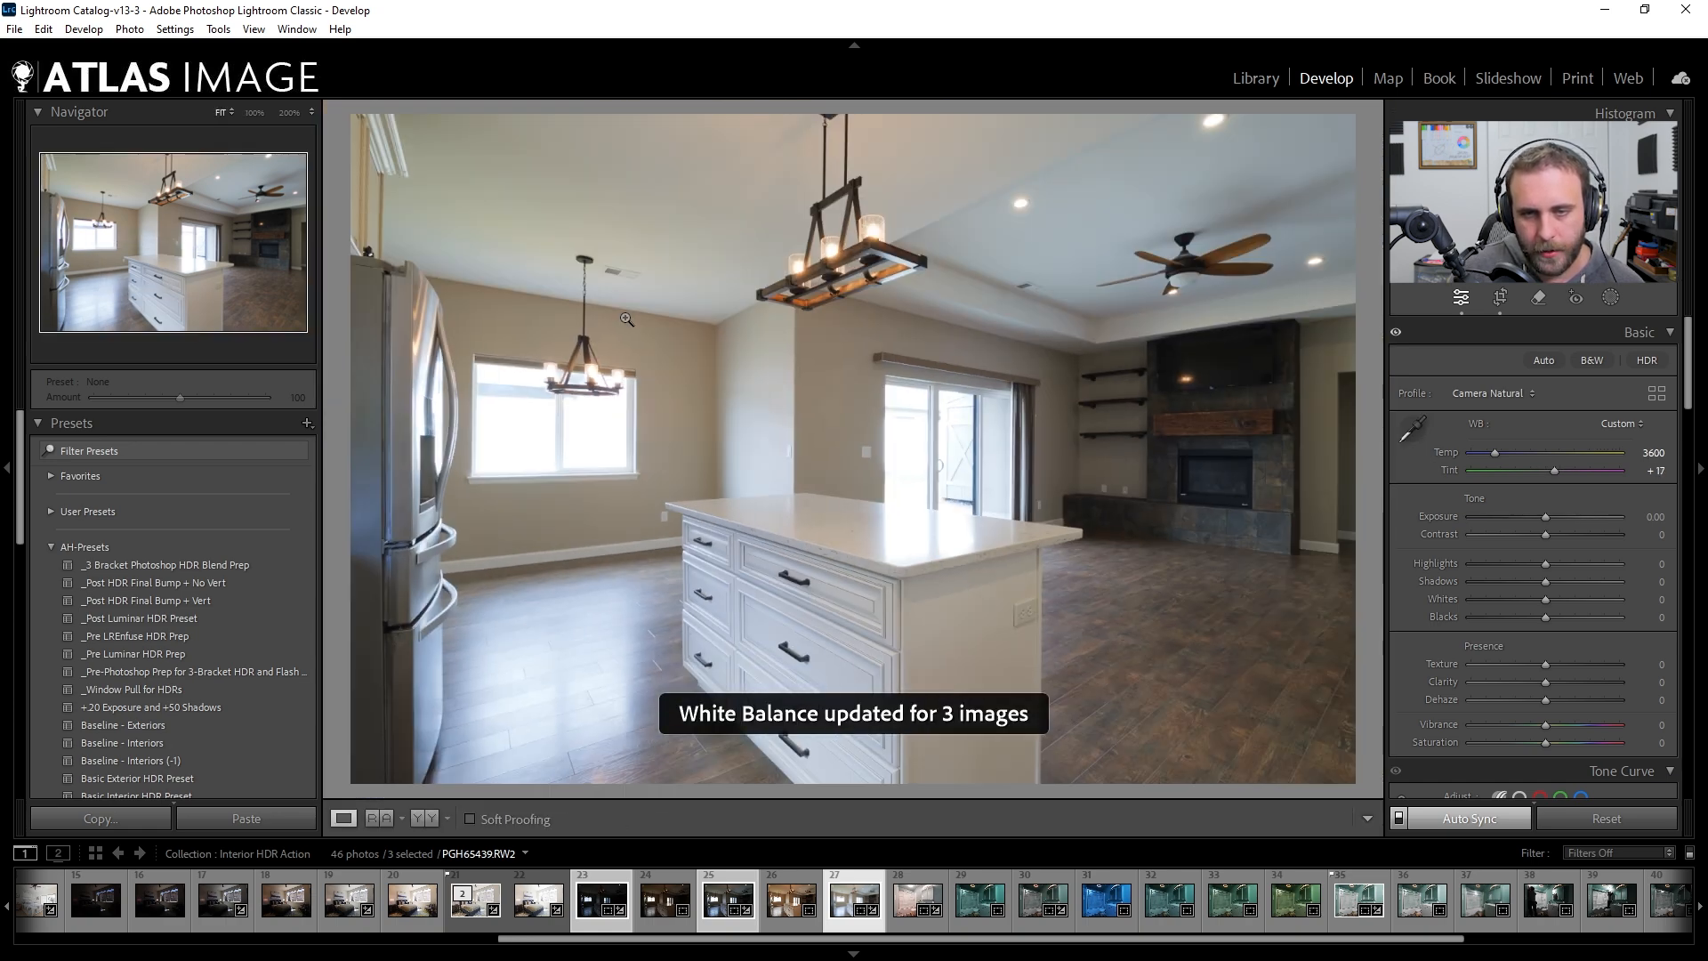
Try white-balancing the three kitchen brackets from the ceiling air vent and from the island's side panel
left_click(619, 280)
key("w")
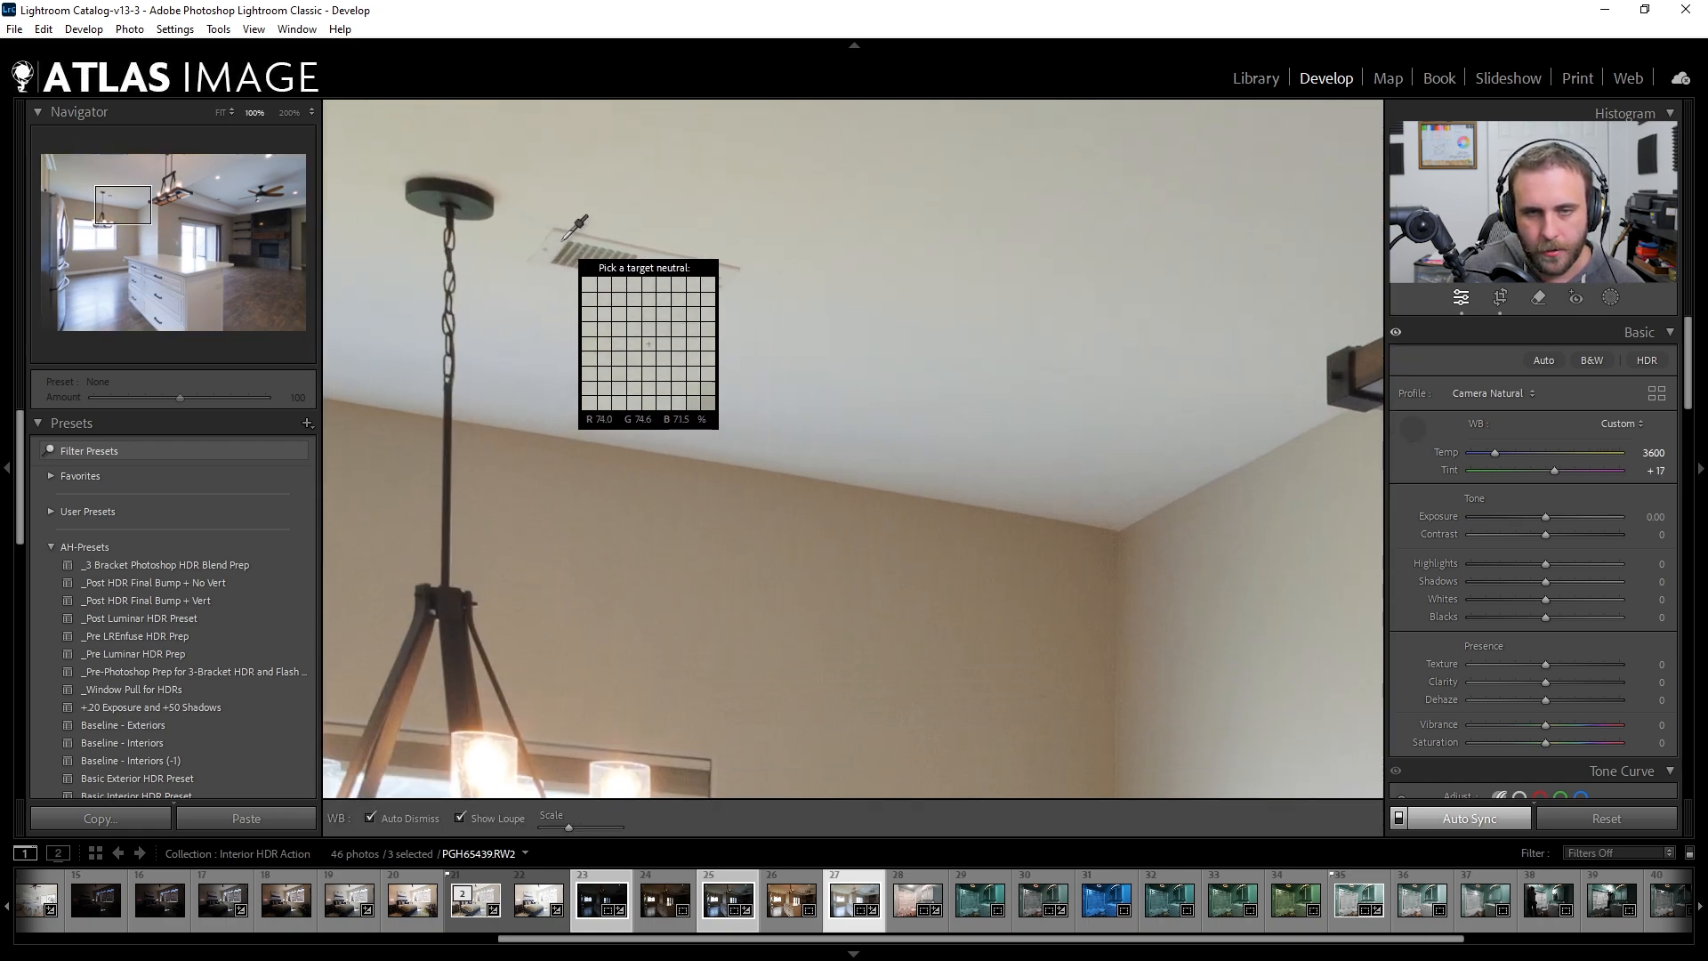
left_click(561, 249)
left_click(561, 249)
key("w")
left_click(1003, 691)
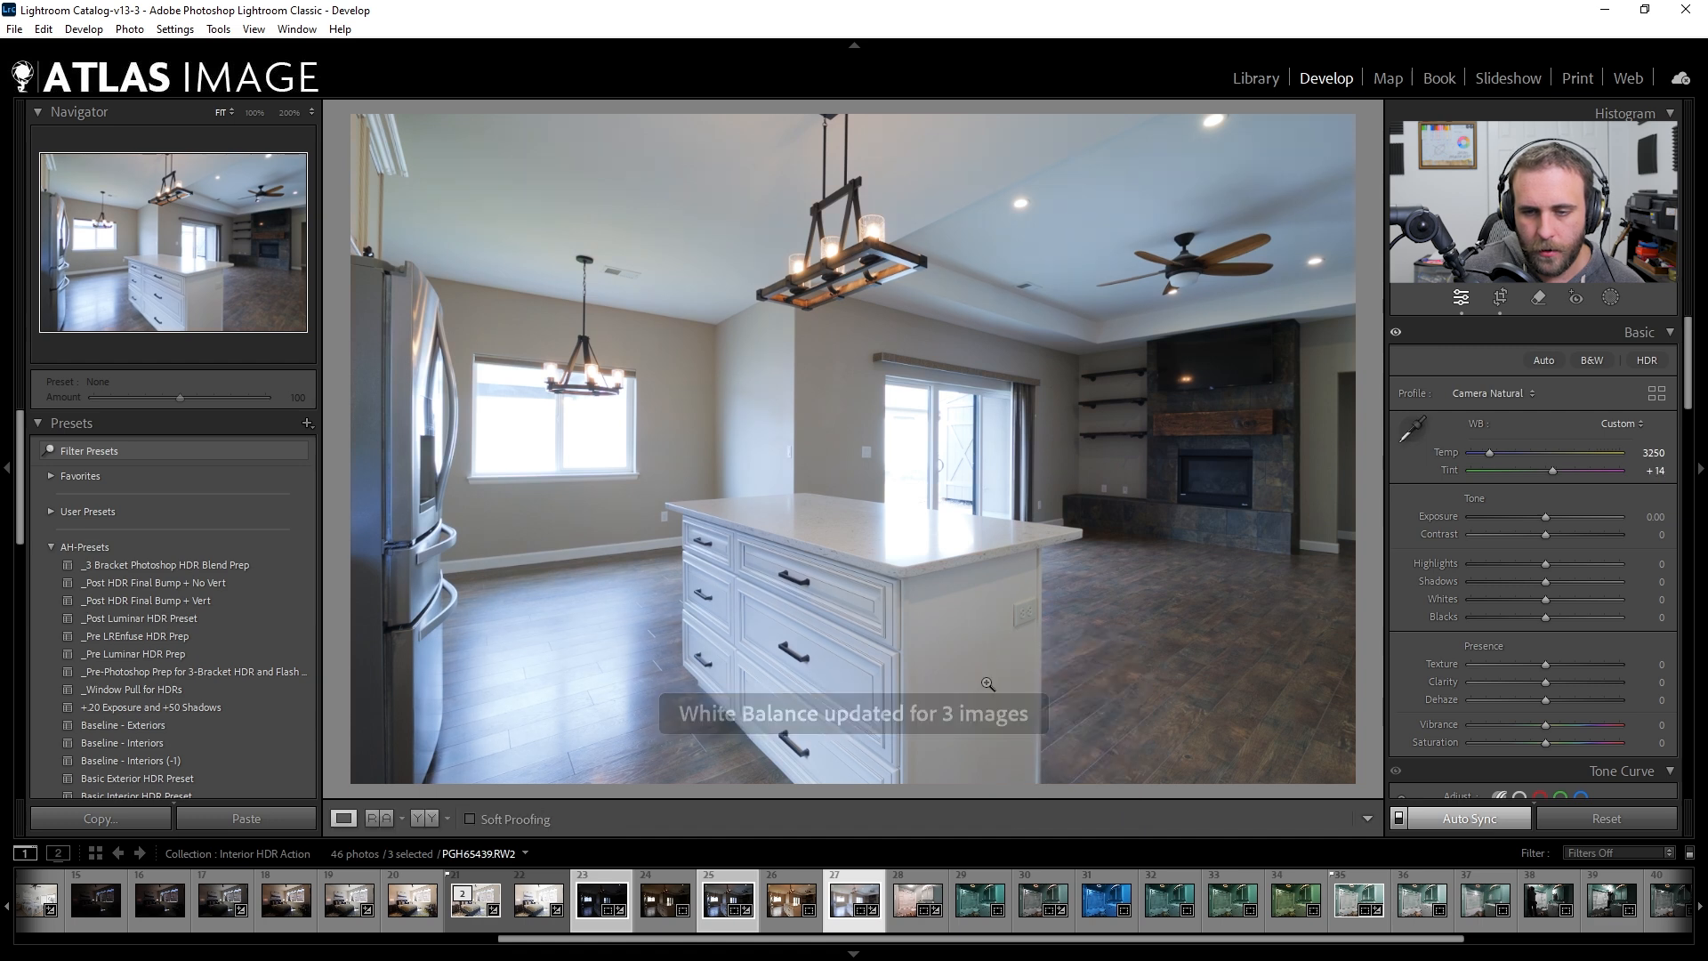
Try white-balance samples from the island's outlet, the baseboard beside the fireplace, the drawer fronts and the countertop
key("w")
left_click(1019, 596)
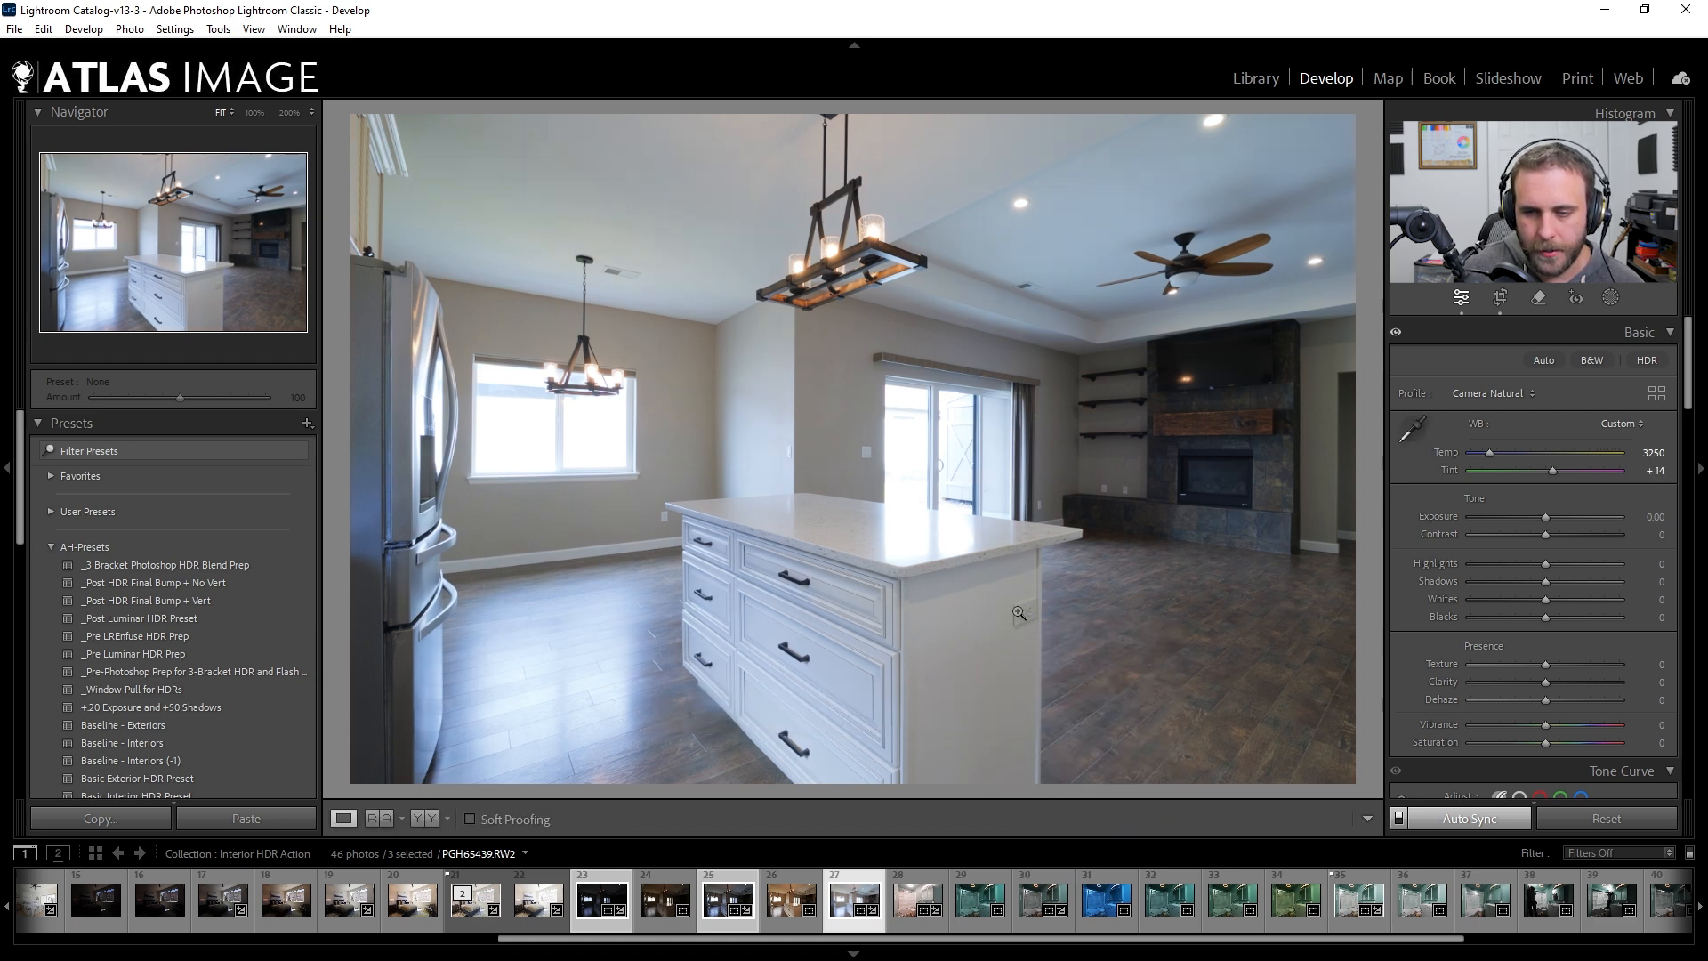
key("w")
left_click(1322, 549)
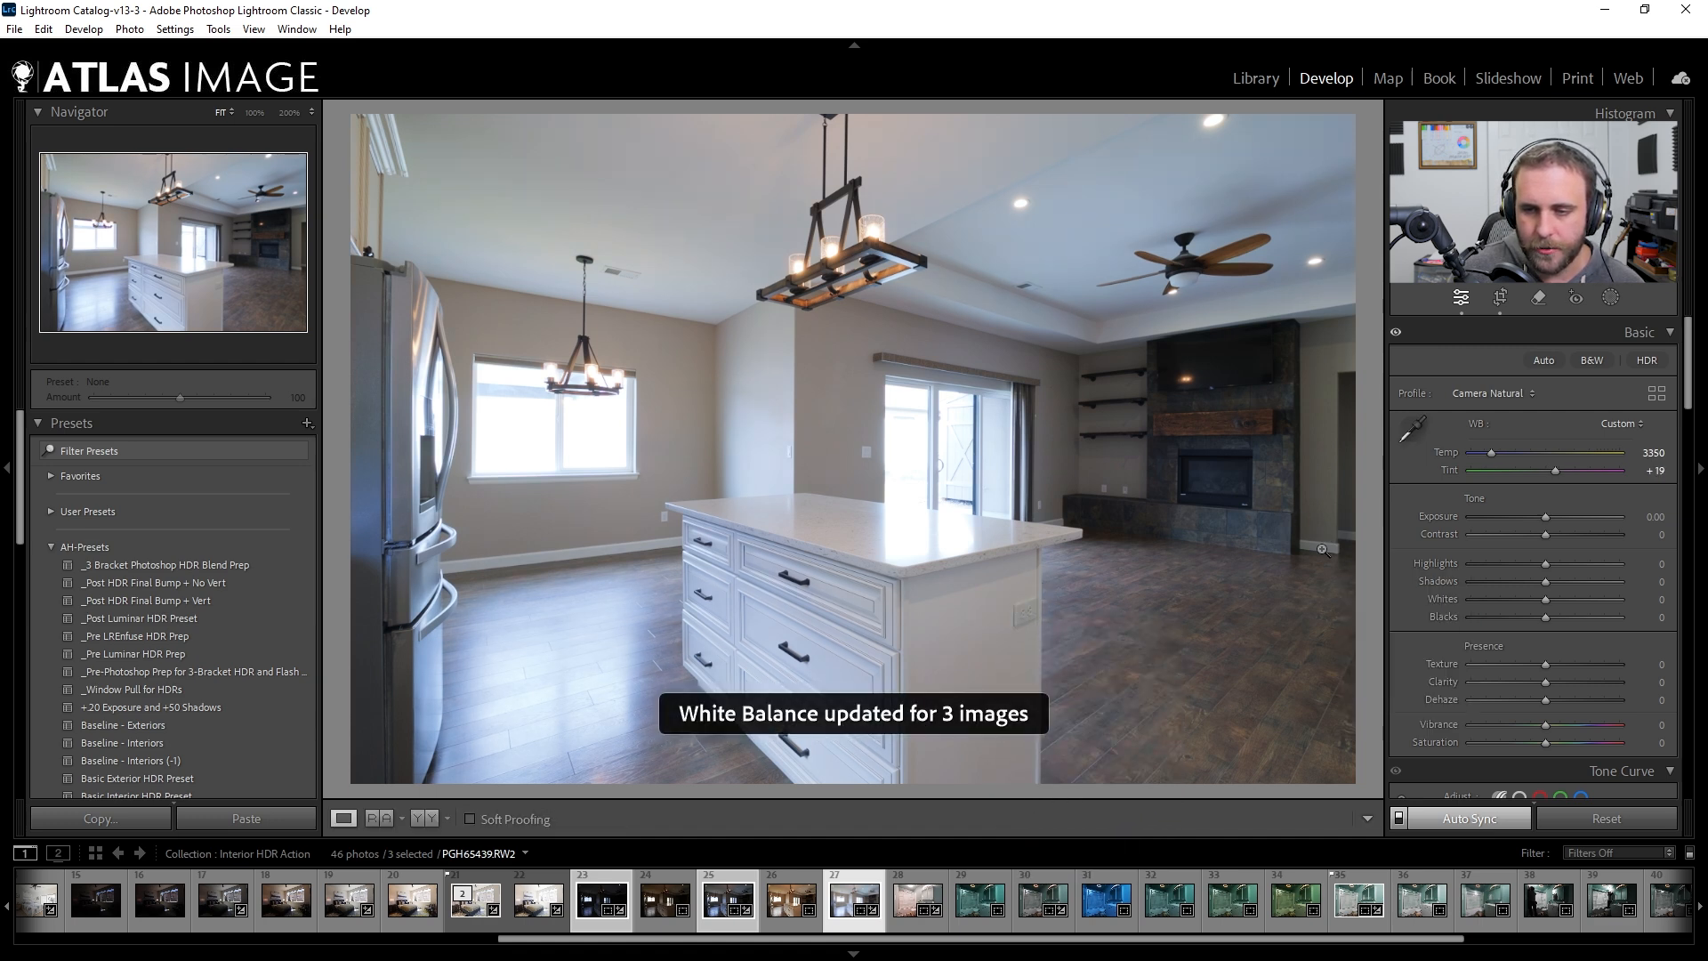
key("w")
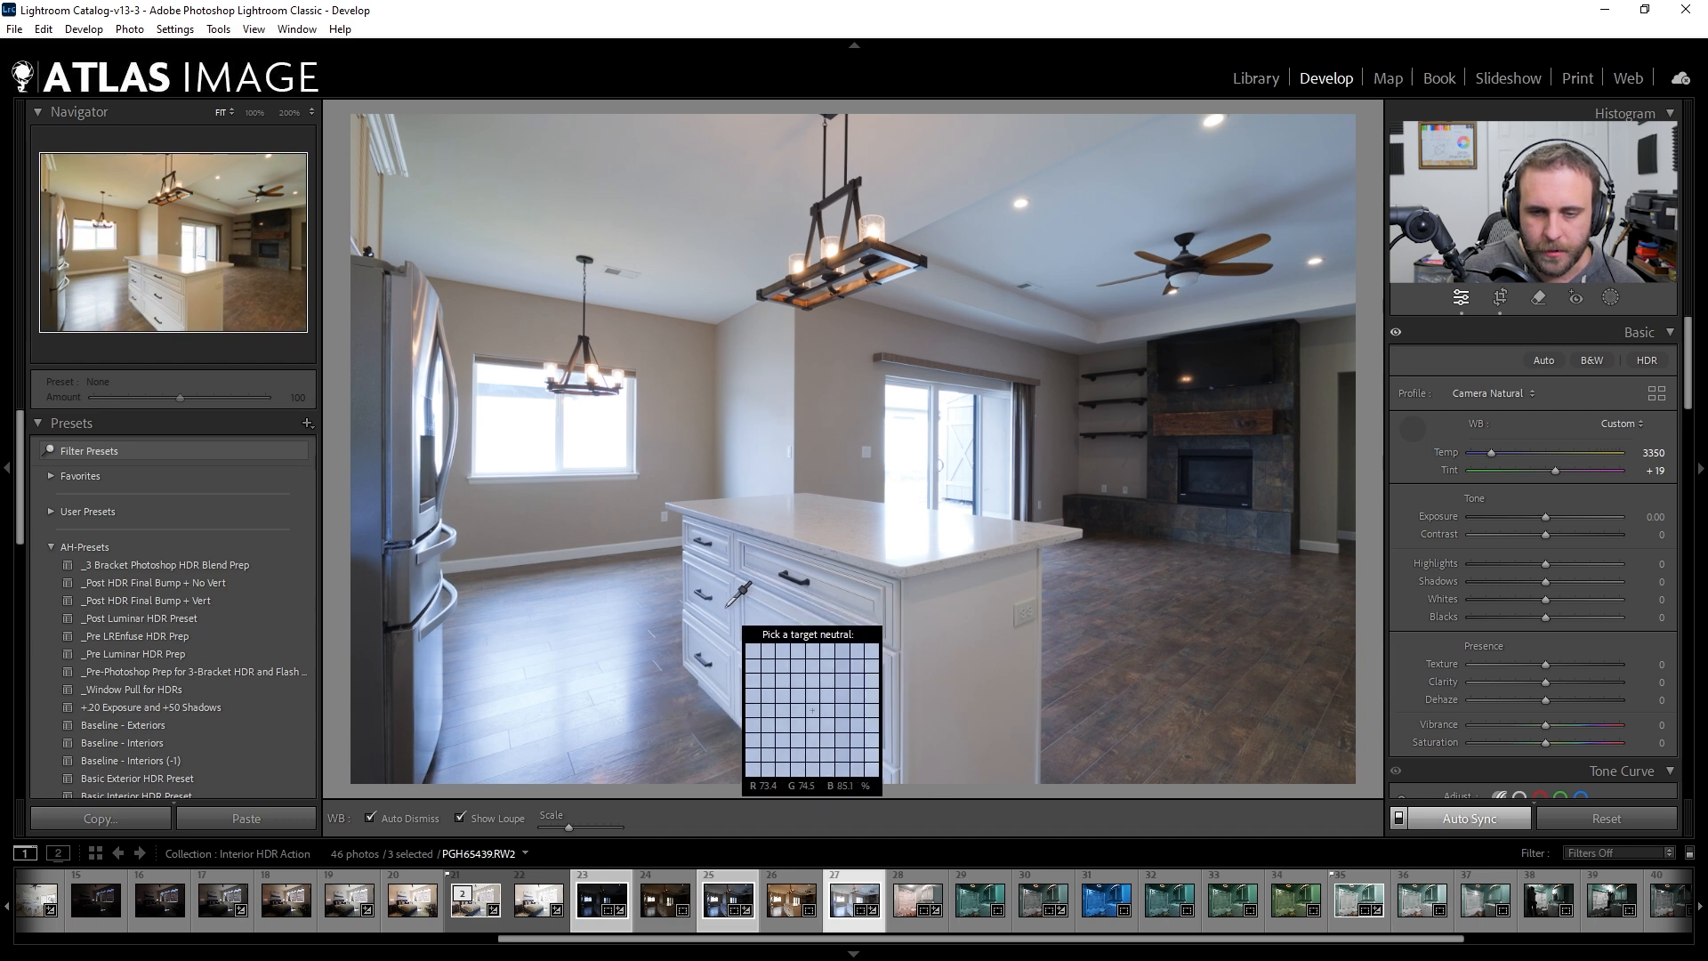
left_click(736, 618)
key("w")
left_click(873, 657)
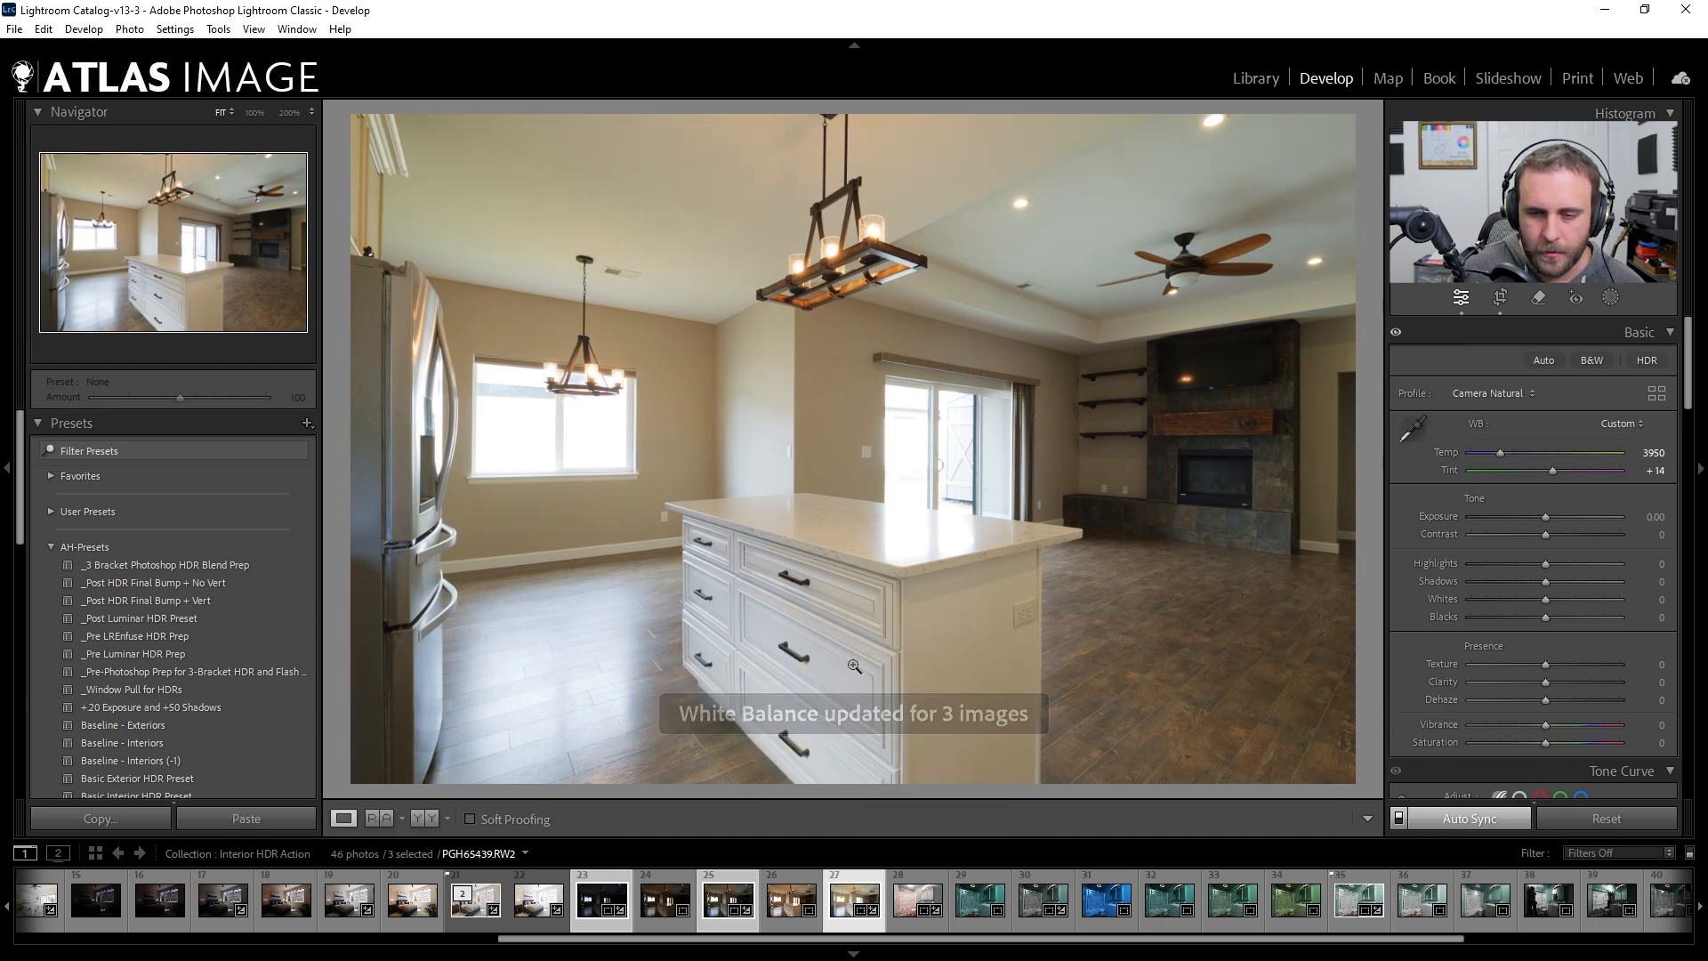
key("w")
left_click(873, 531)
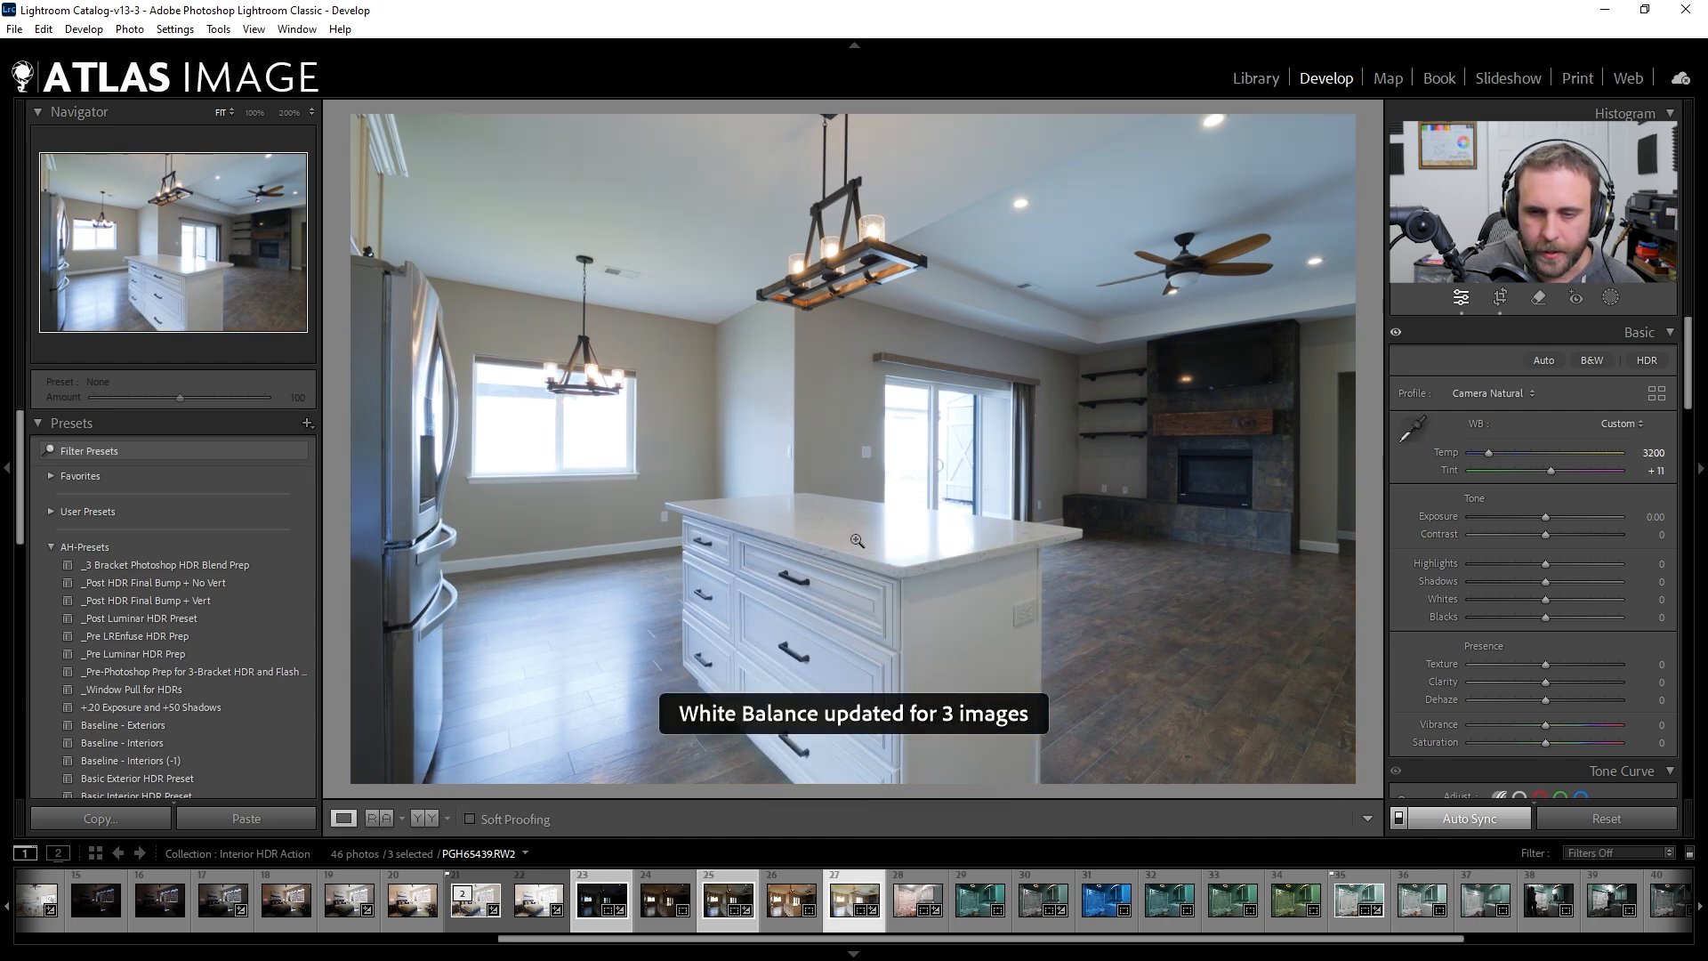
White-balance the three kitchen brackets from the light switch beside the sliding door and set Temp to 3700
key("w")
left_click(874, 456)
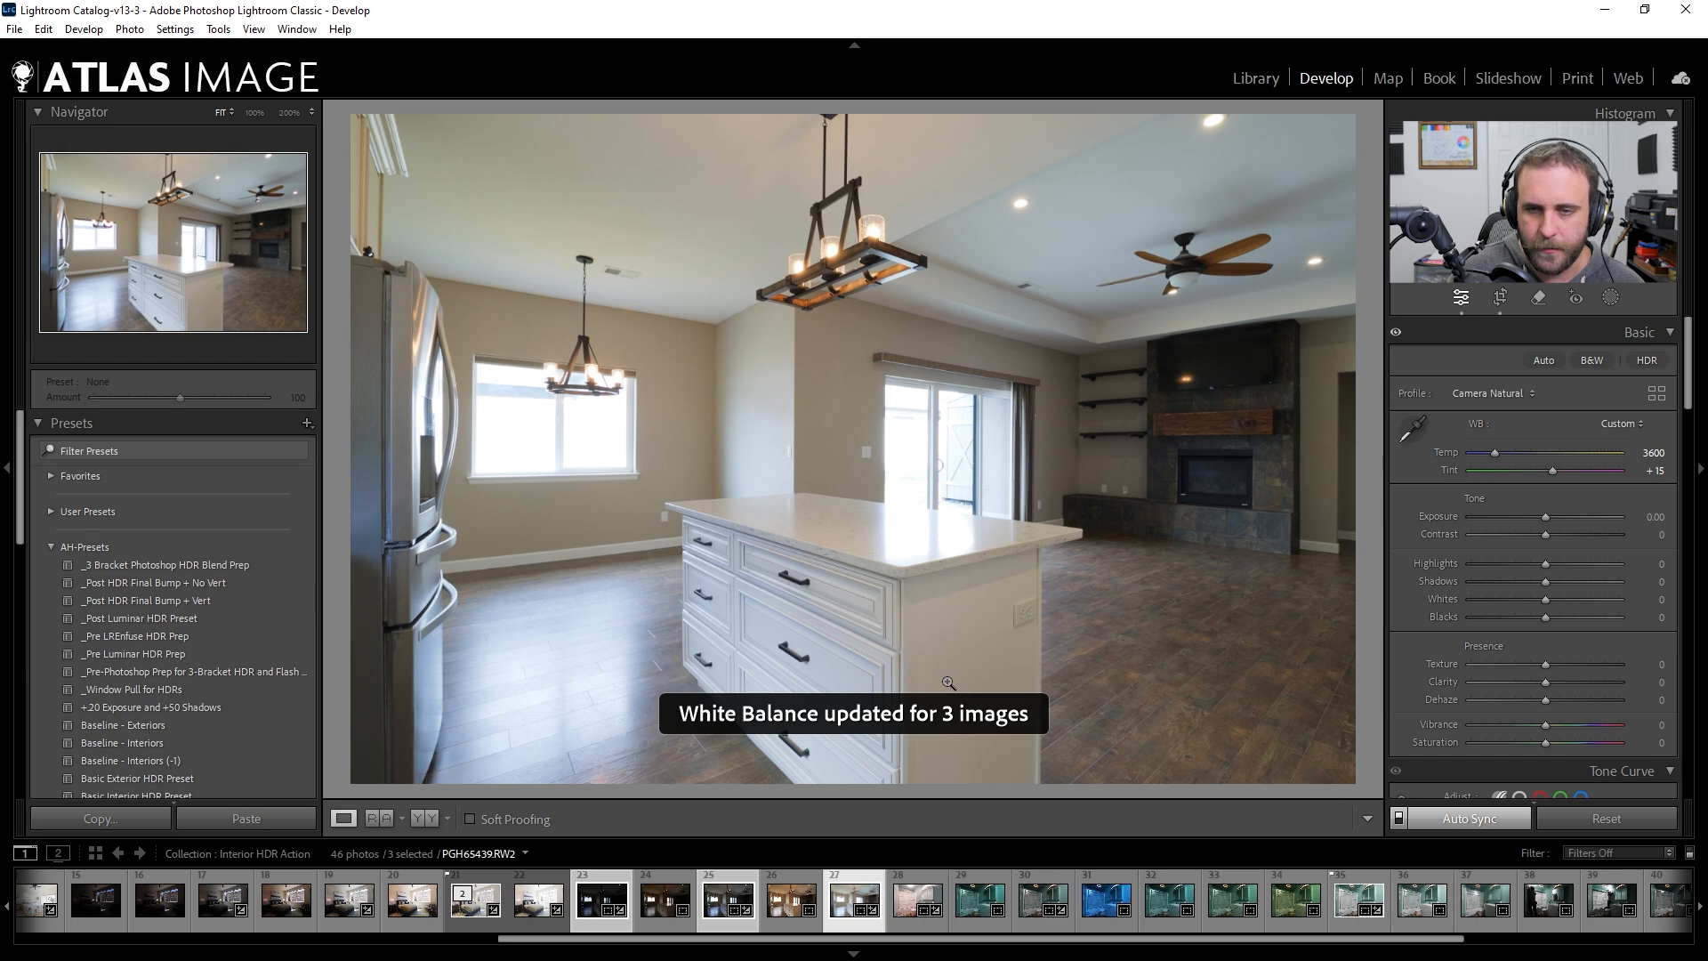
left_click(1652, 452)
type("3700")
key("Return")
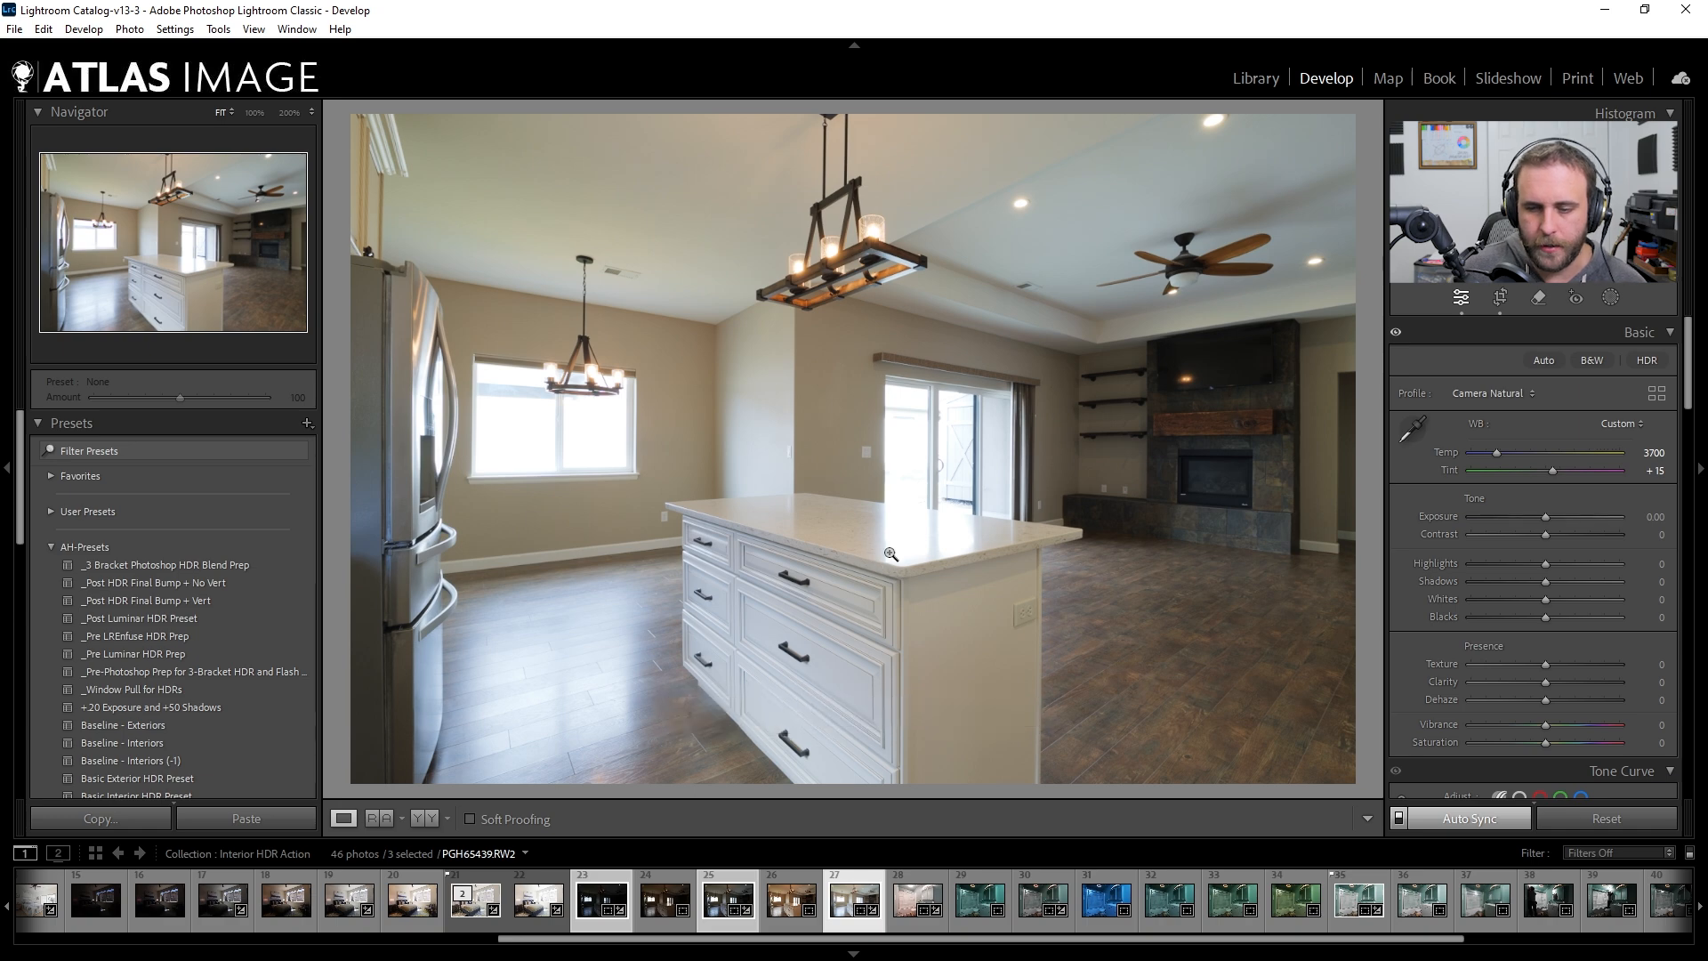
Apply the _3 Bracket Photoshop HDR Blend Prep preset to the three kitchen brackets and review the frames back to the darkest one
left_click(229, 567)
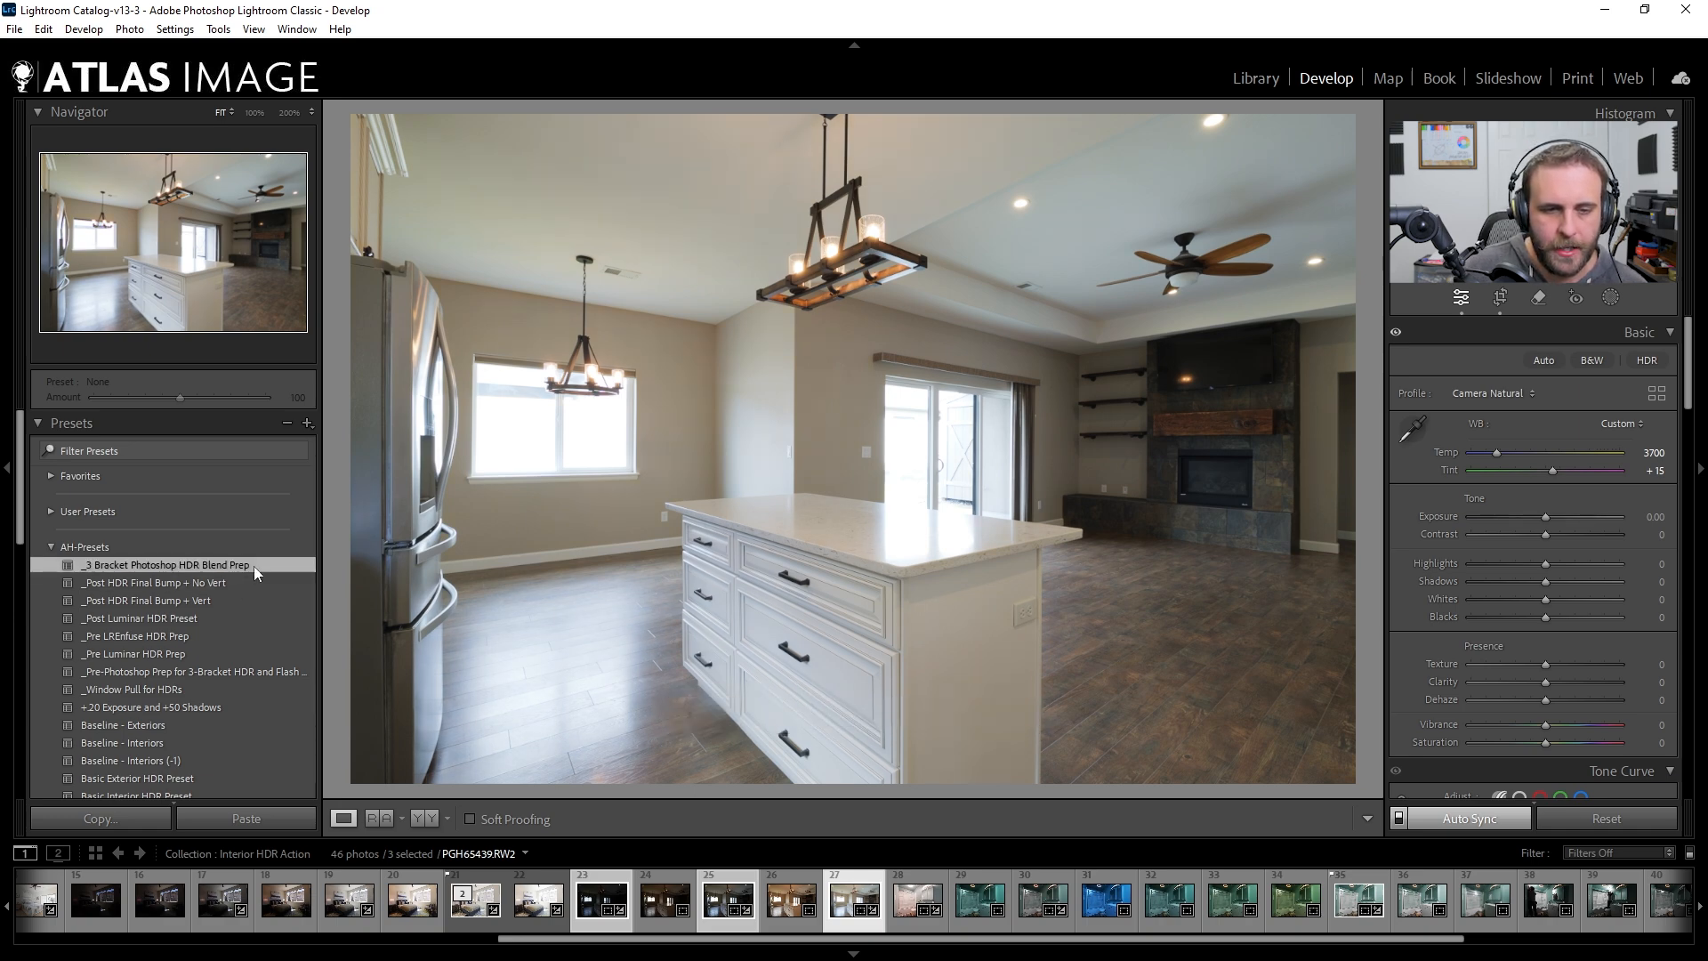
left_click(1492, 393)
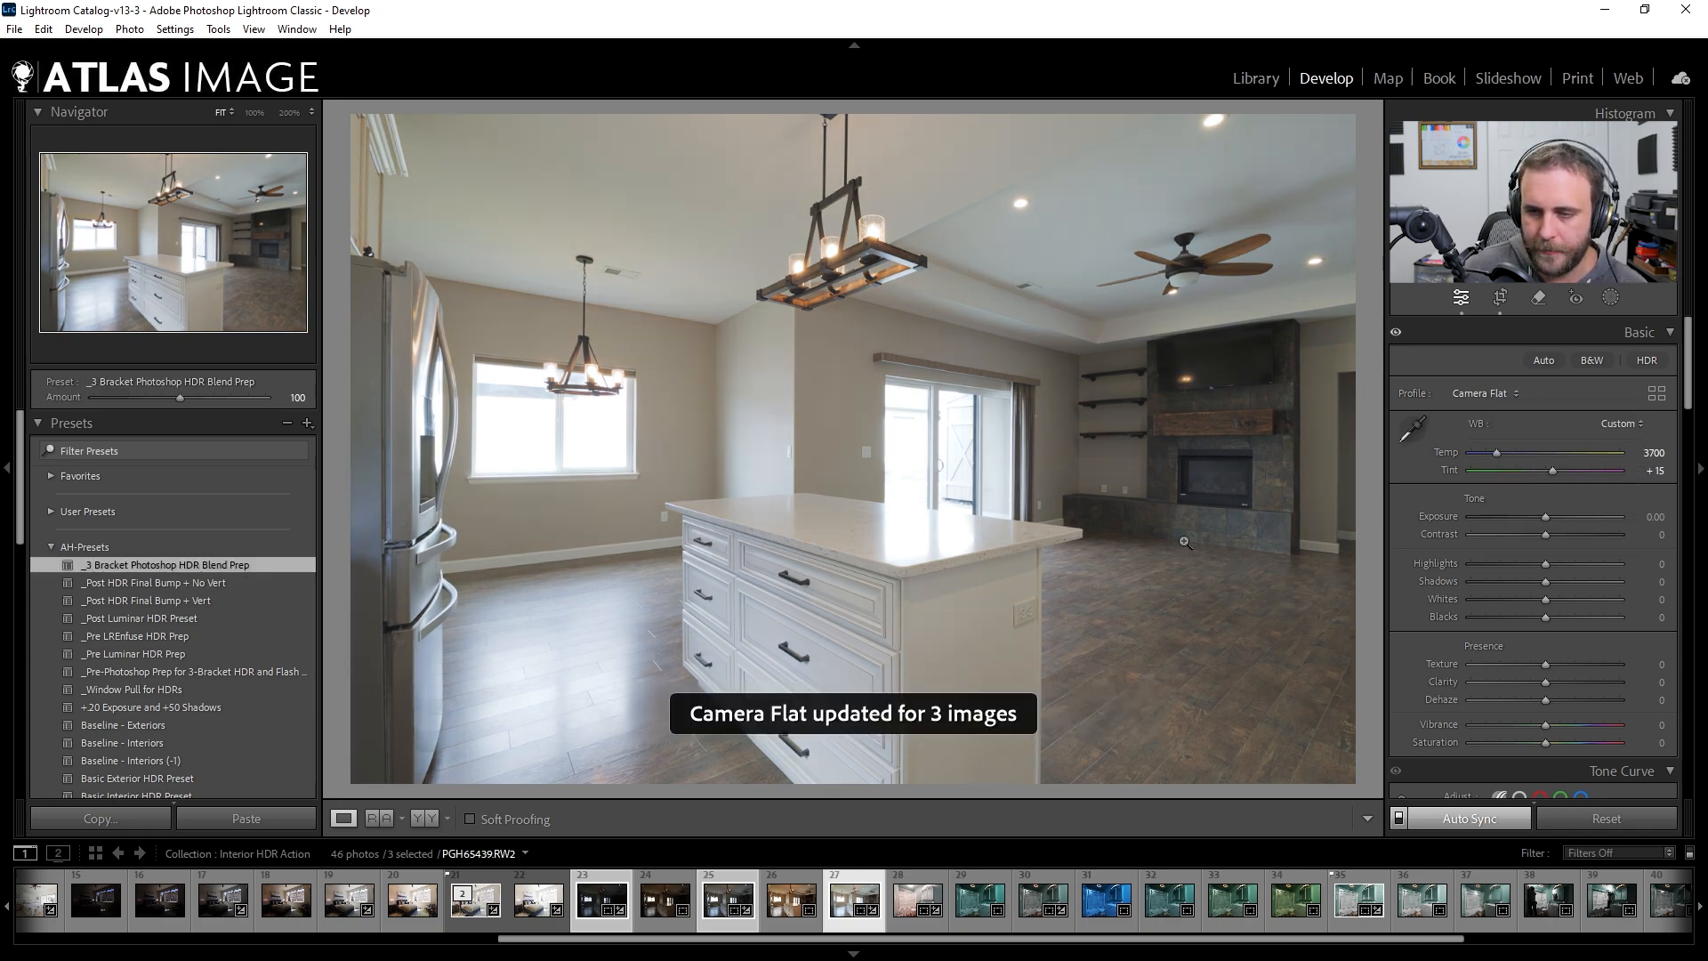
key("Left")
key("Left")
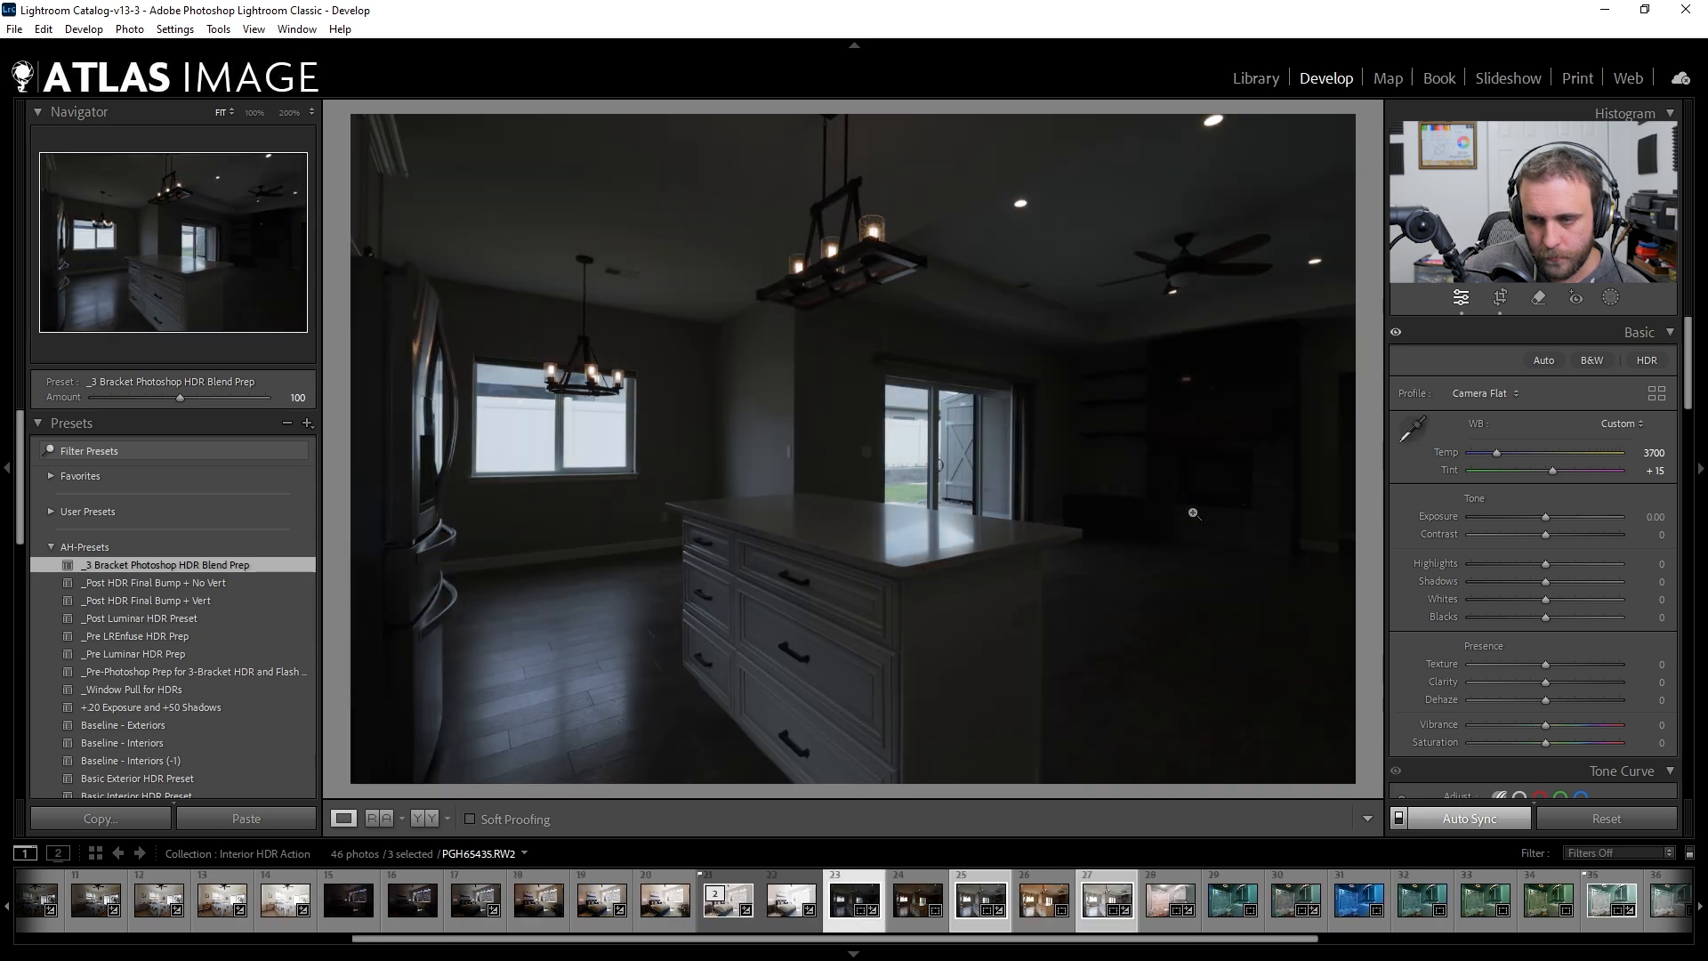
Review the darkest to brightest kitchen brackets, then open the three selected frames as layers in Photoshop
key("Right")
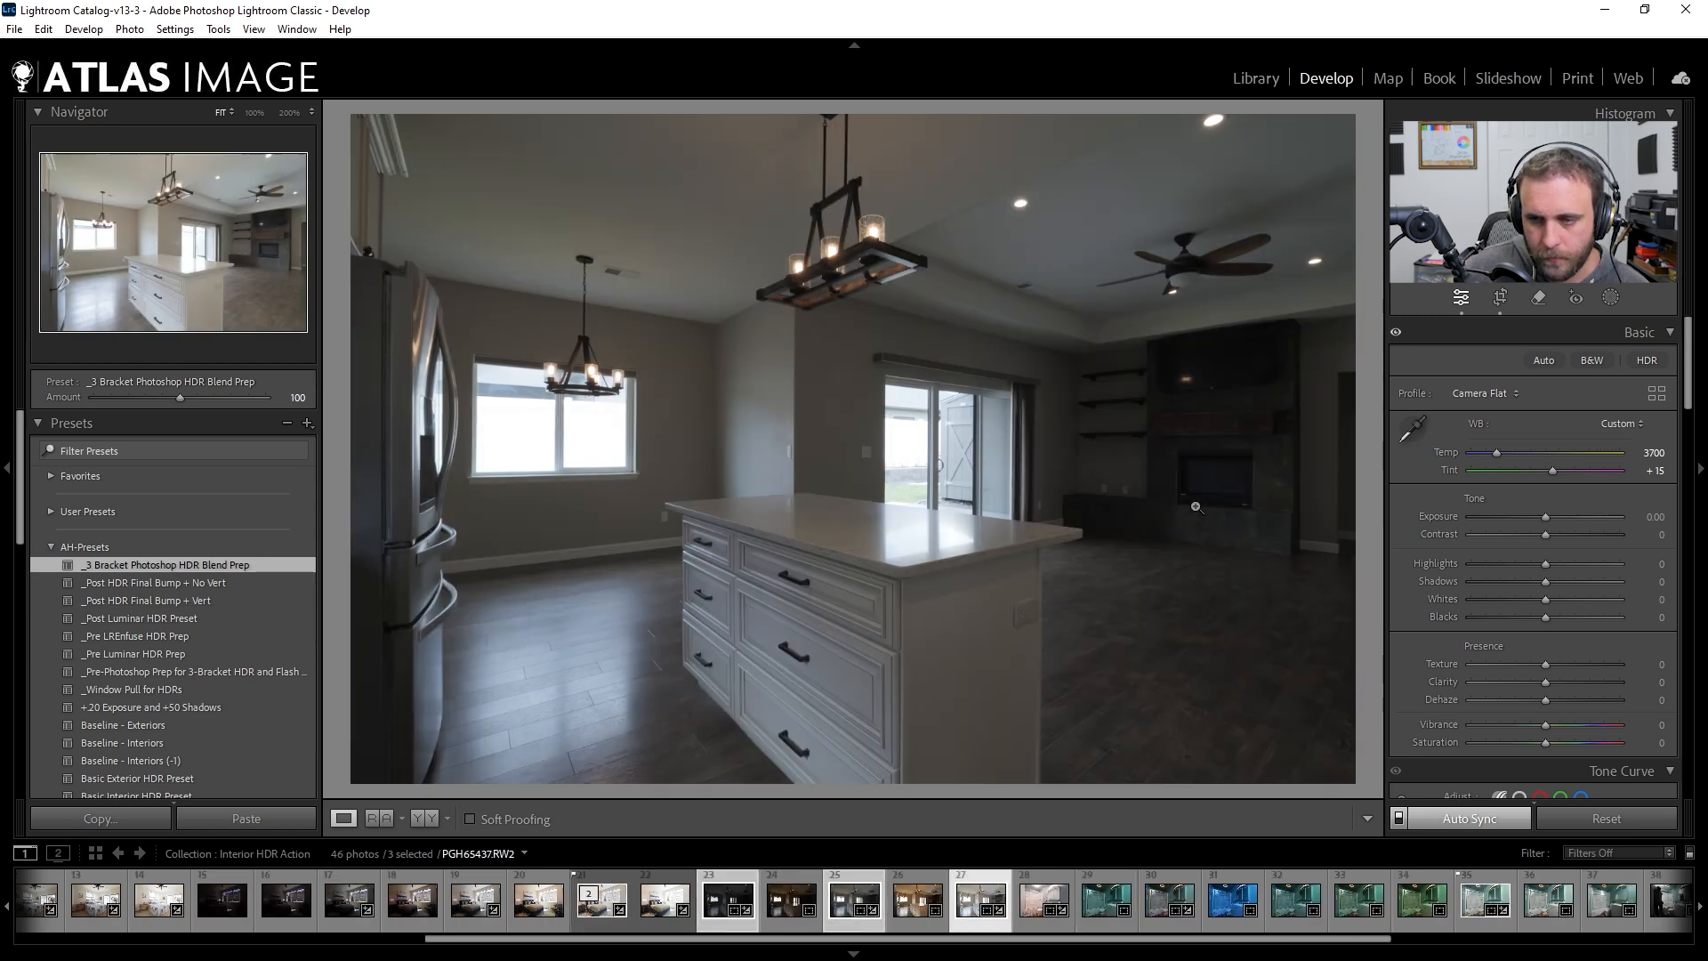
key("Right")
left_click(750, 900)
right_click(729, 901)
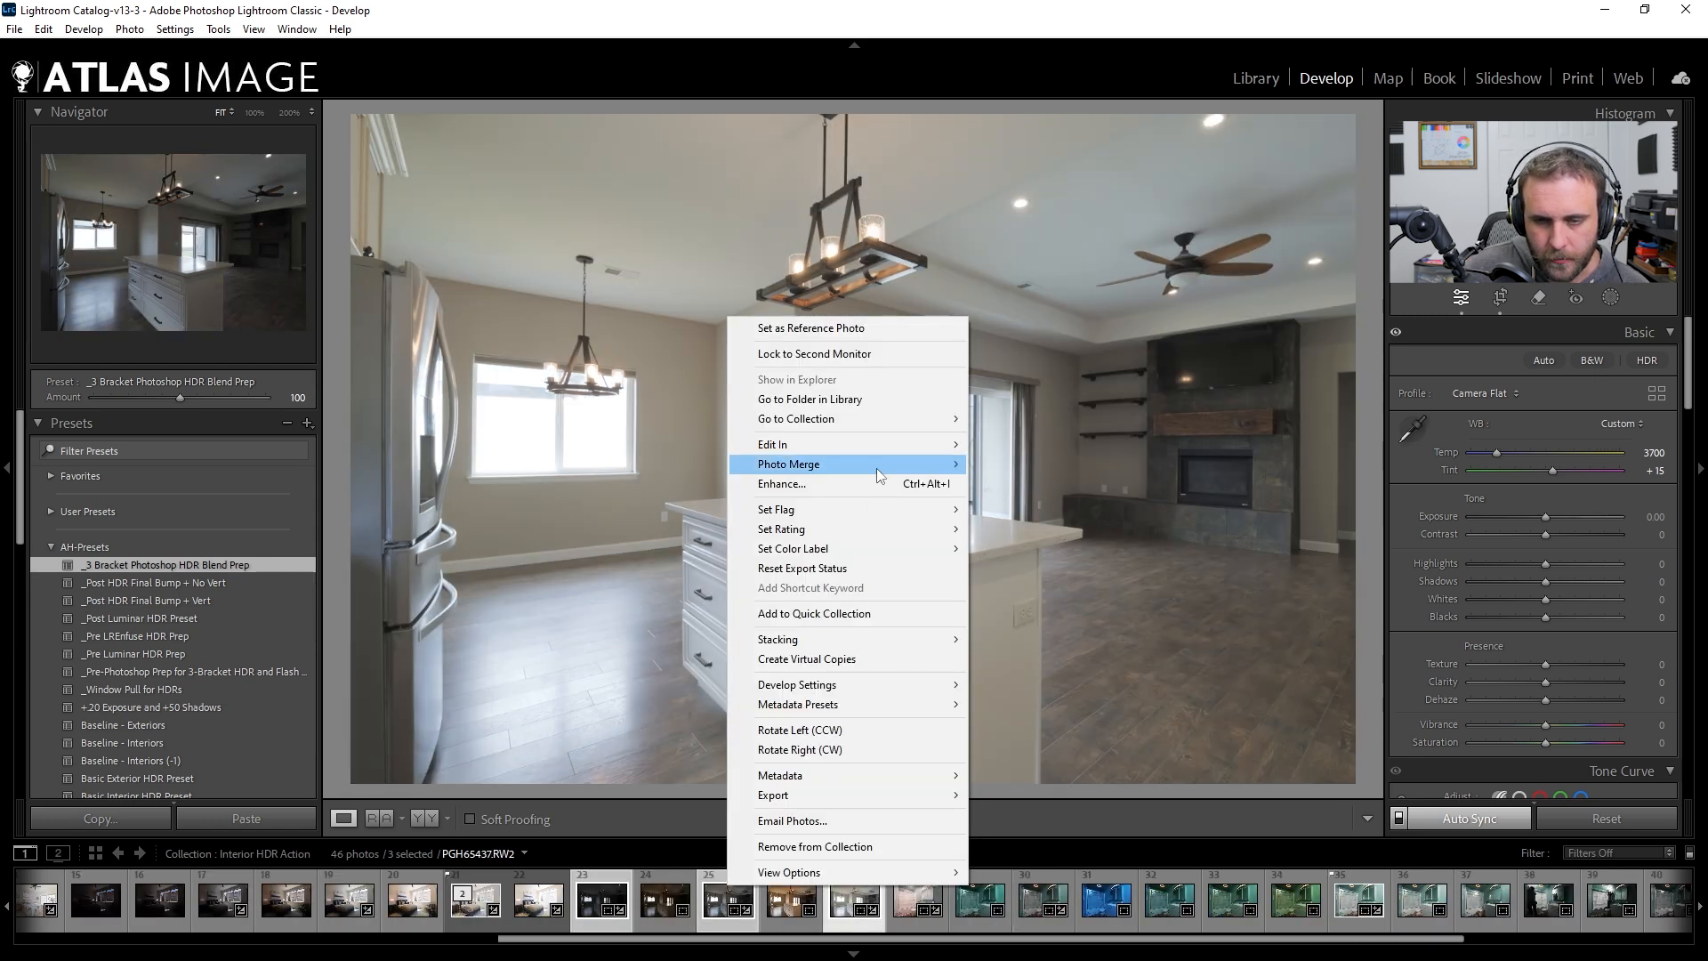
mouse_move(925, 446)
left_click(1168, 761)
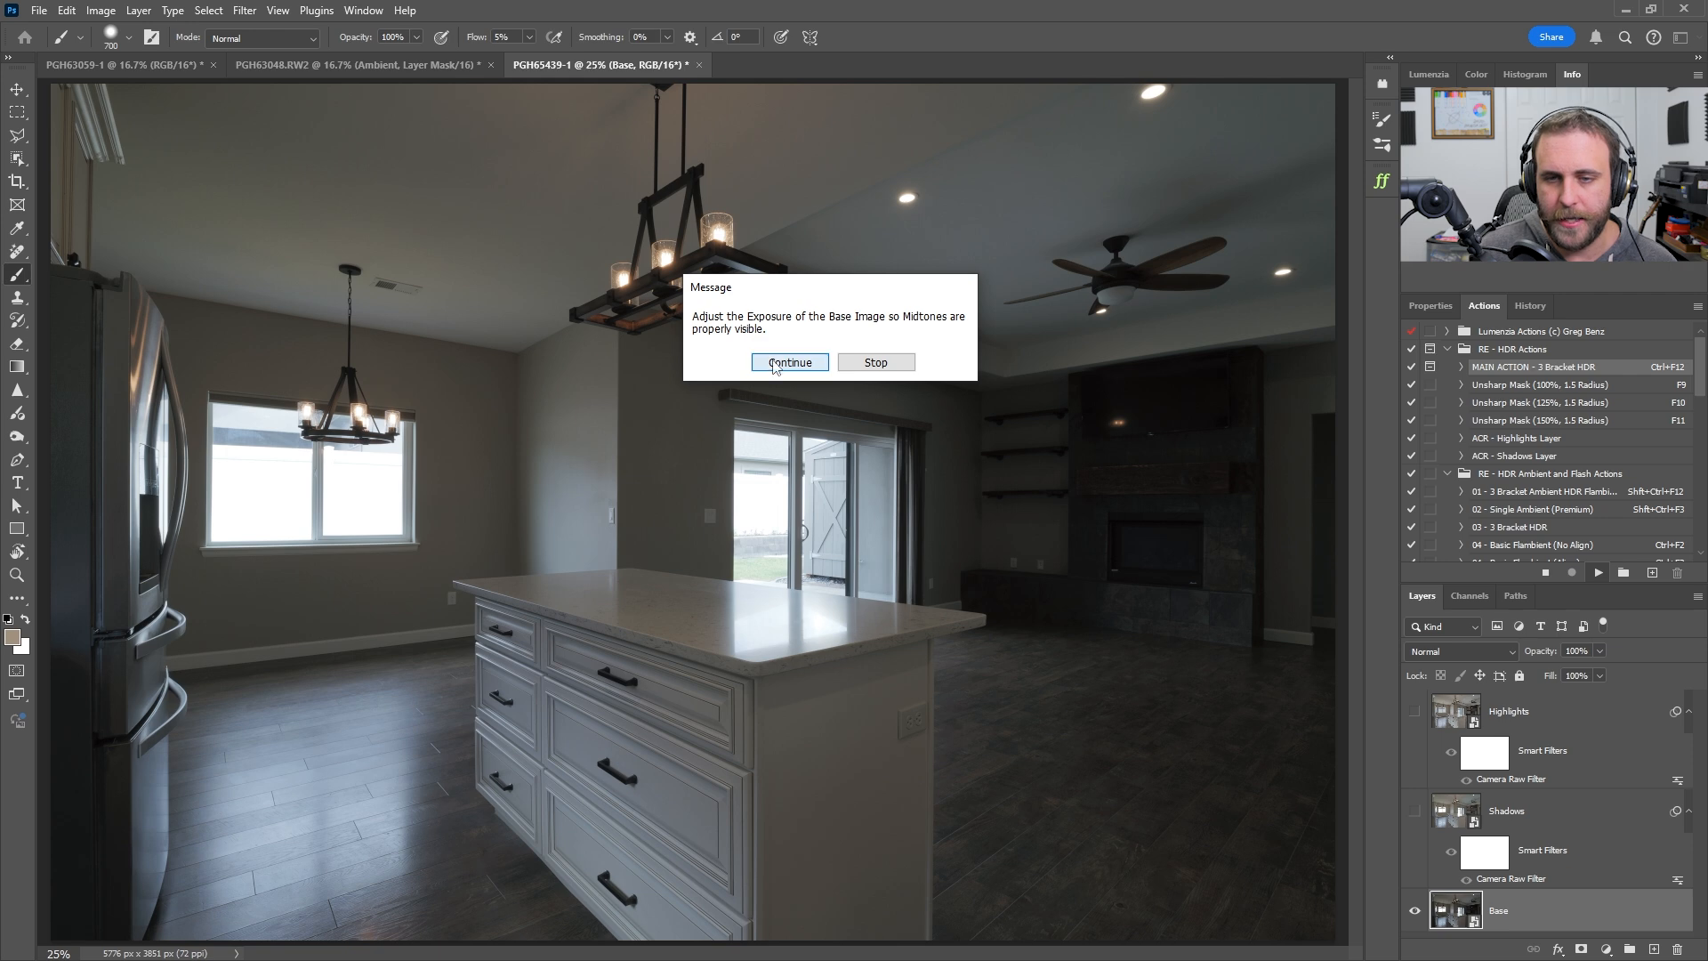
Continue the 3 Bracket HDR action, setting the Base image's Exposure to +0.50 in Camera Raw so the midtones are properly visible
left_click(772, 360)
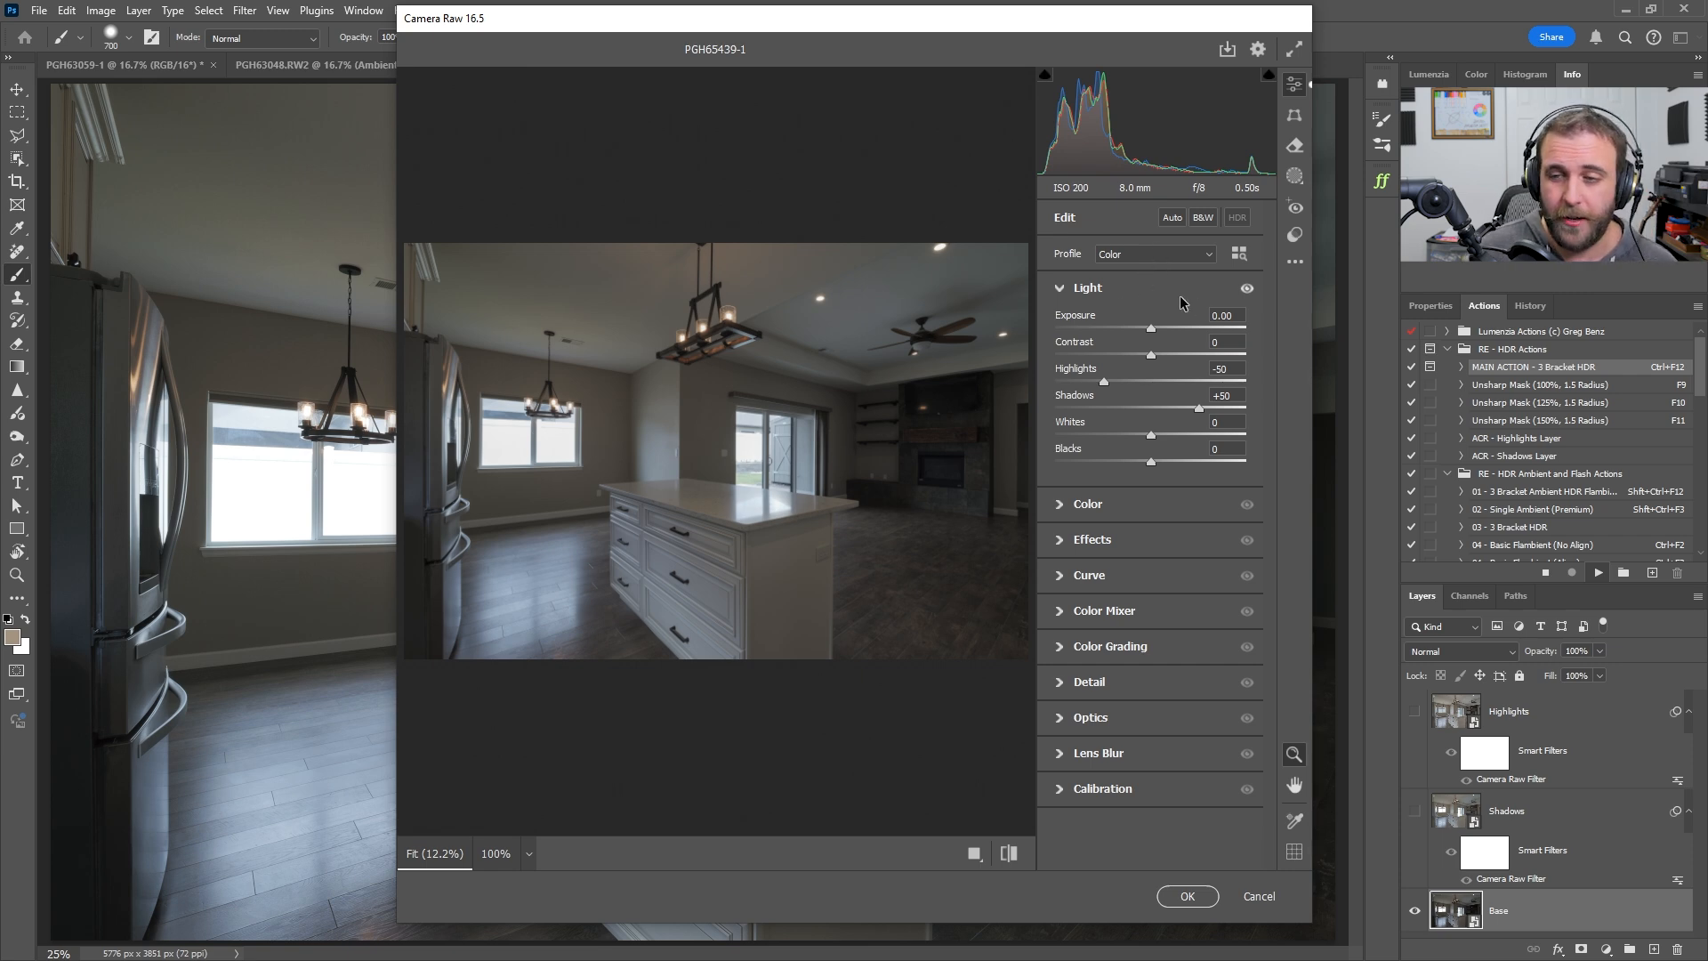
left_click_drag(1152, 333, 1164, 331)
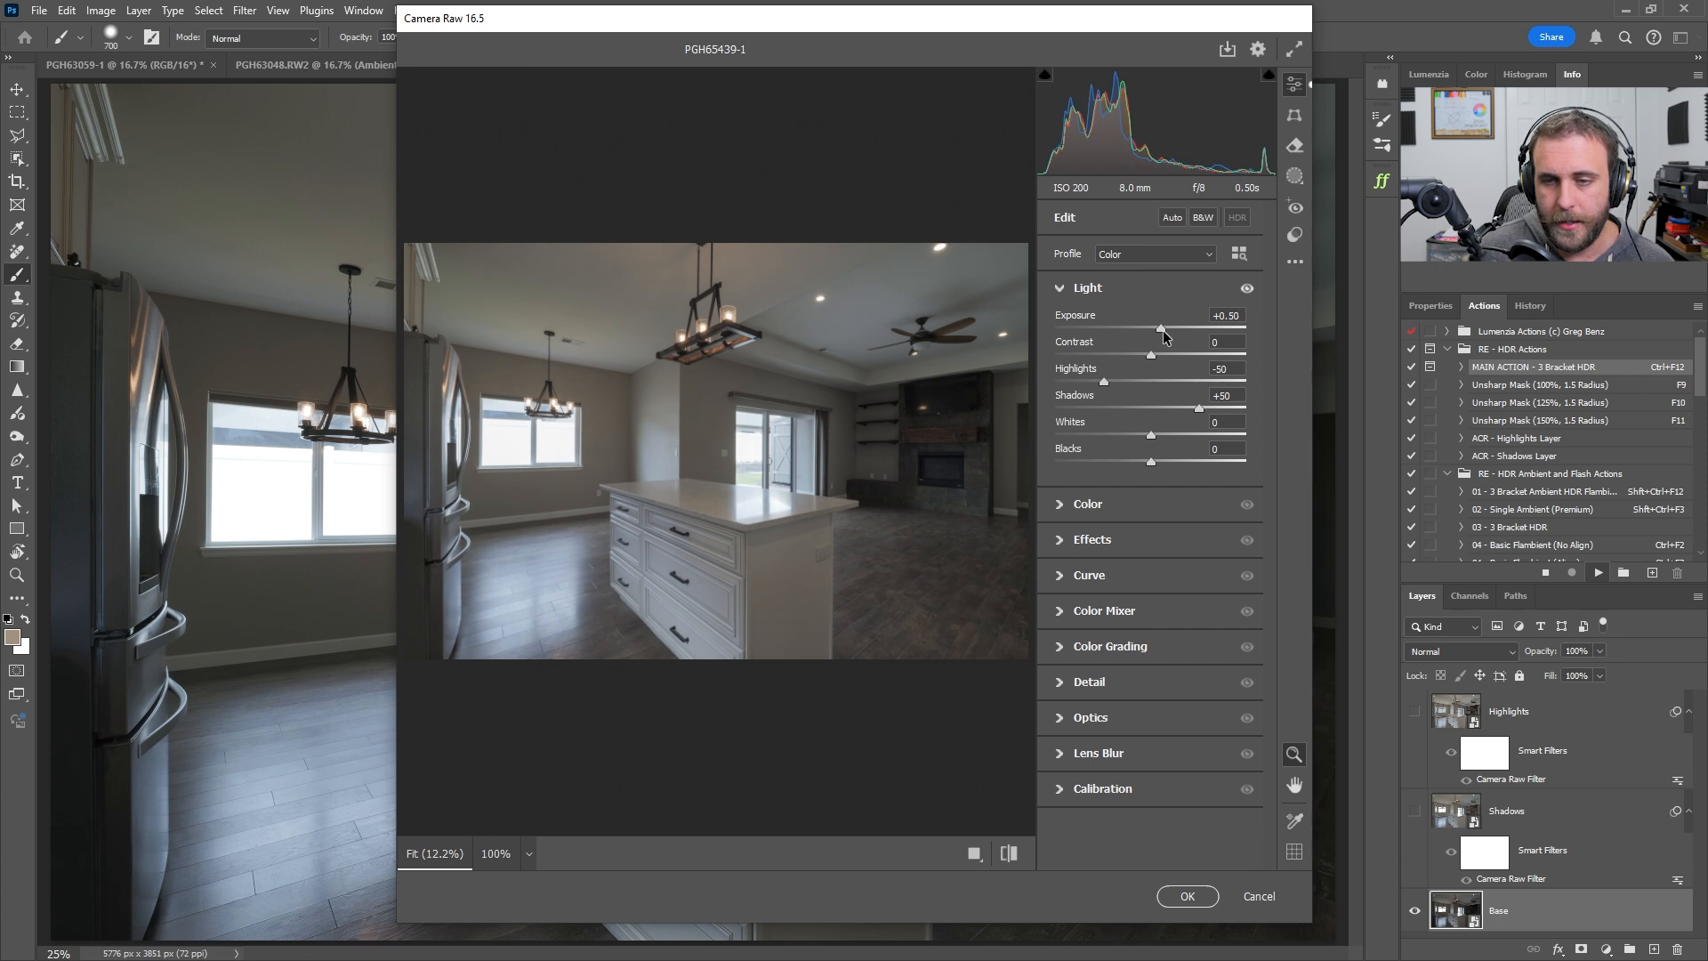
left_click(1193, 895)
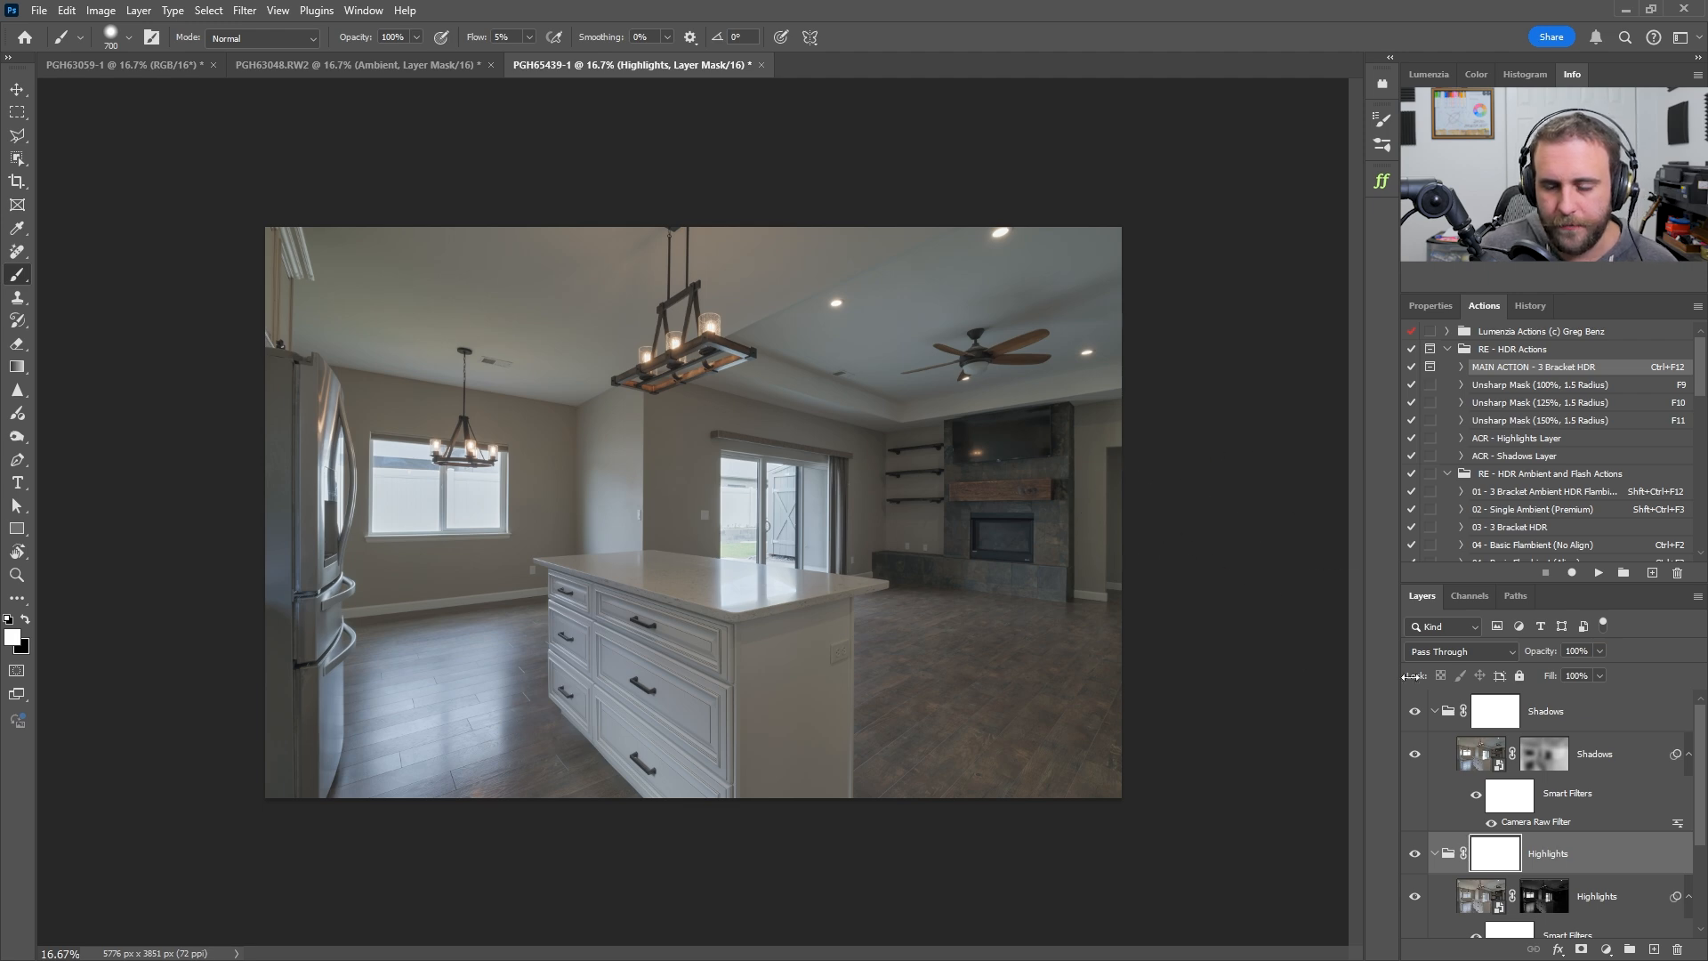
Collapse the Shadows and Highlights groups and place the Highlights group above the Shadows group
left_click(1438, 712)
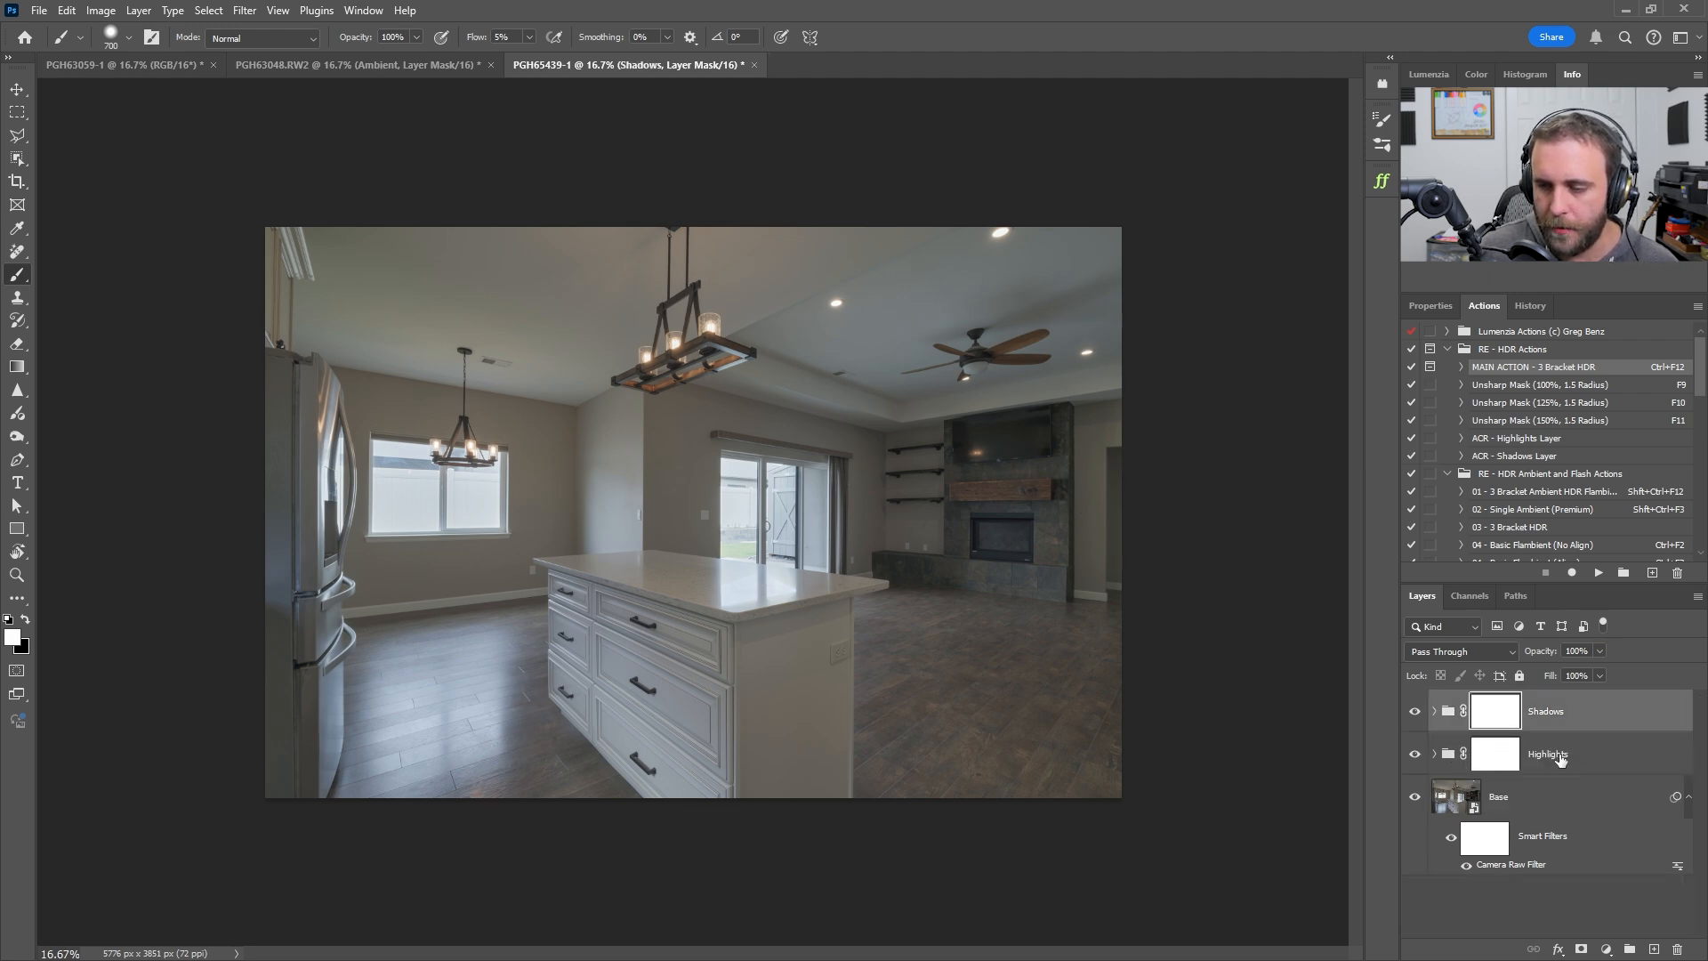
left_click_drag(1548, 711, 1563, 680)
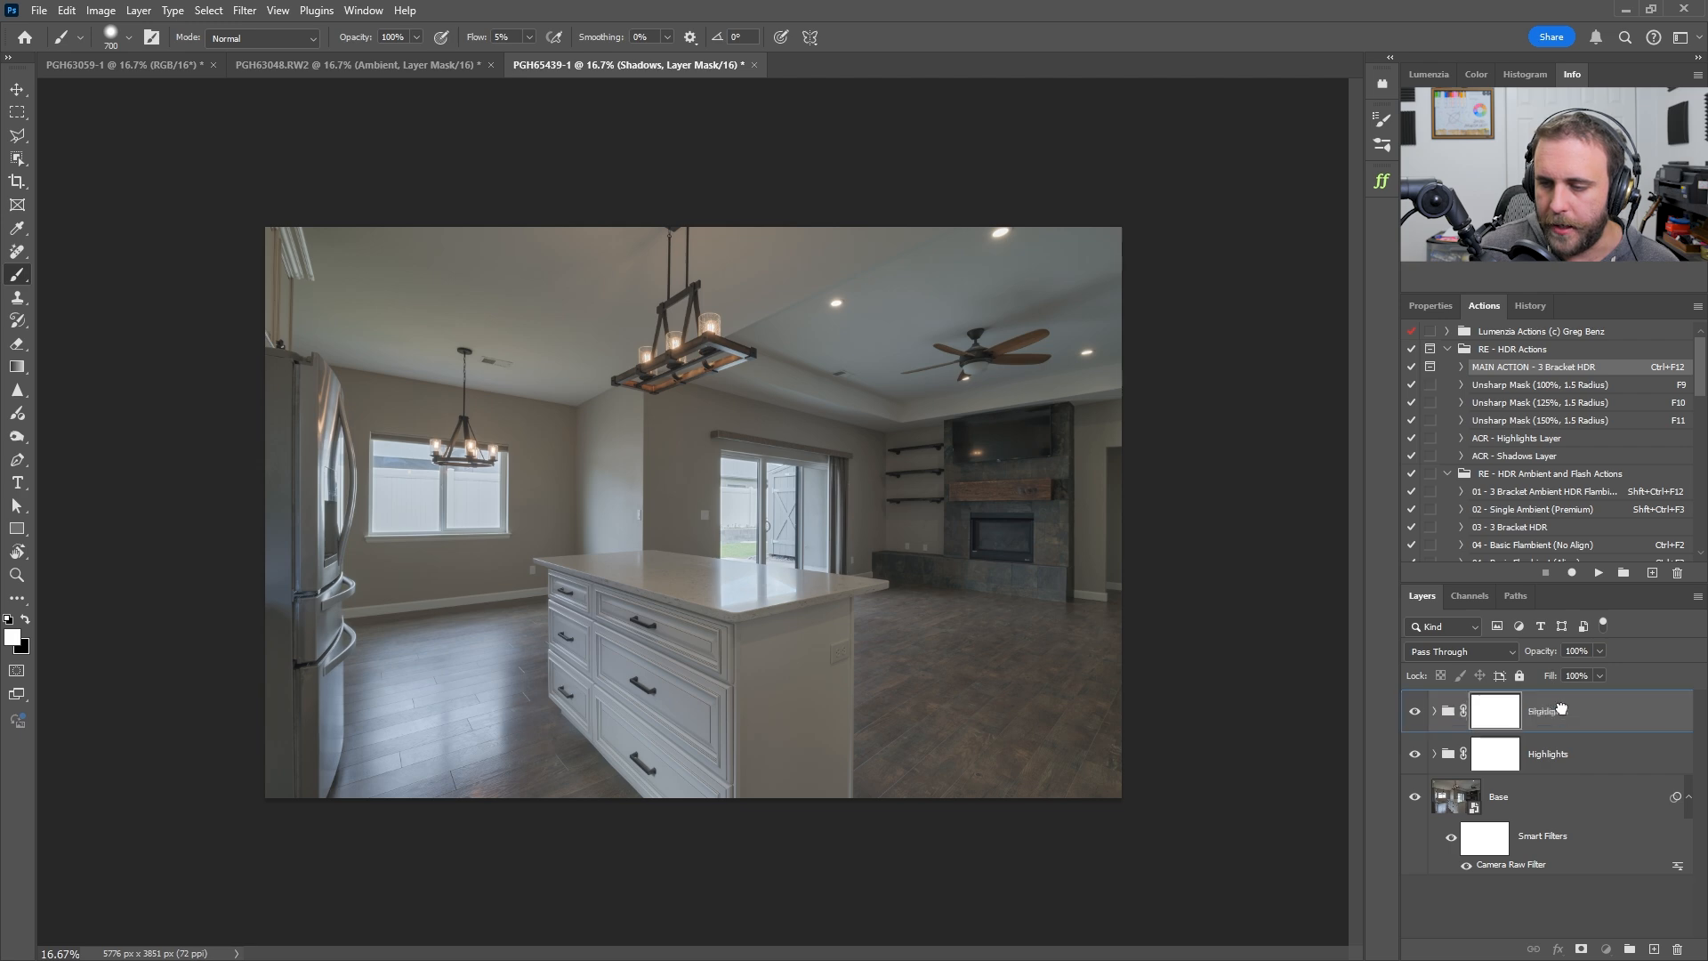
left_click(1437, 767)
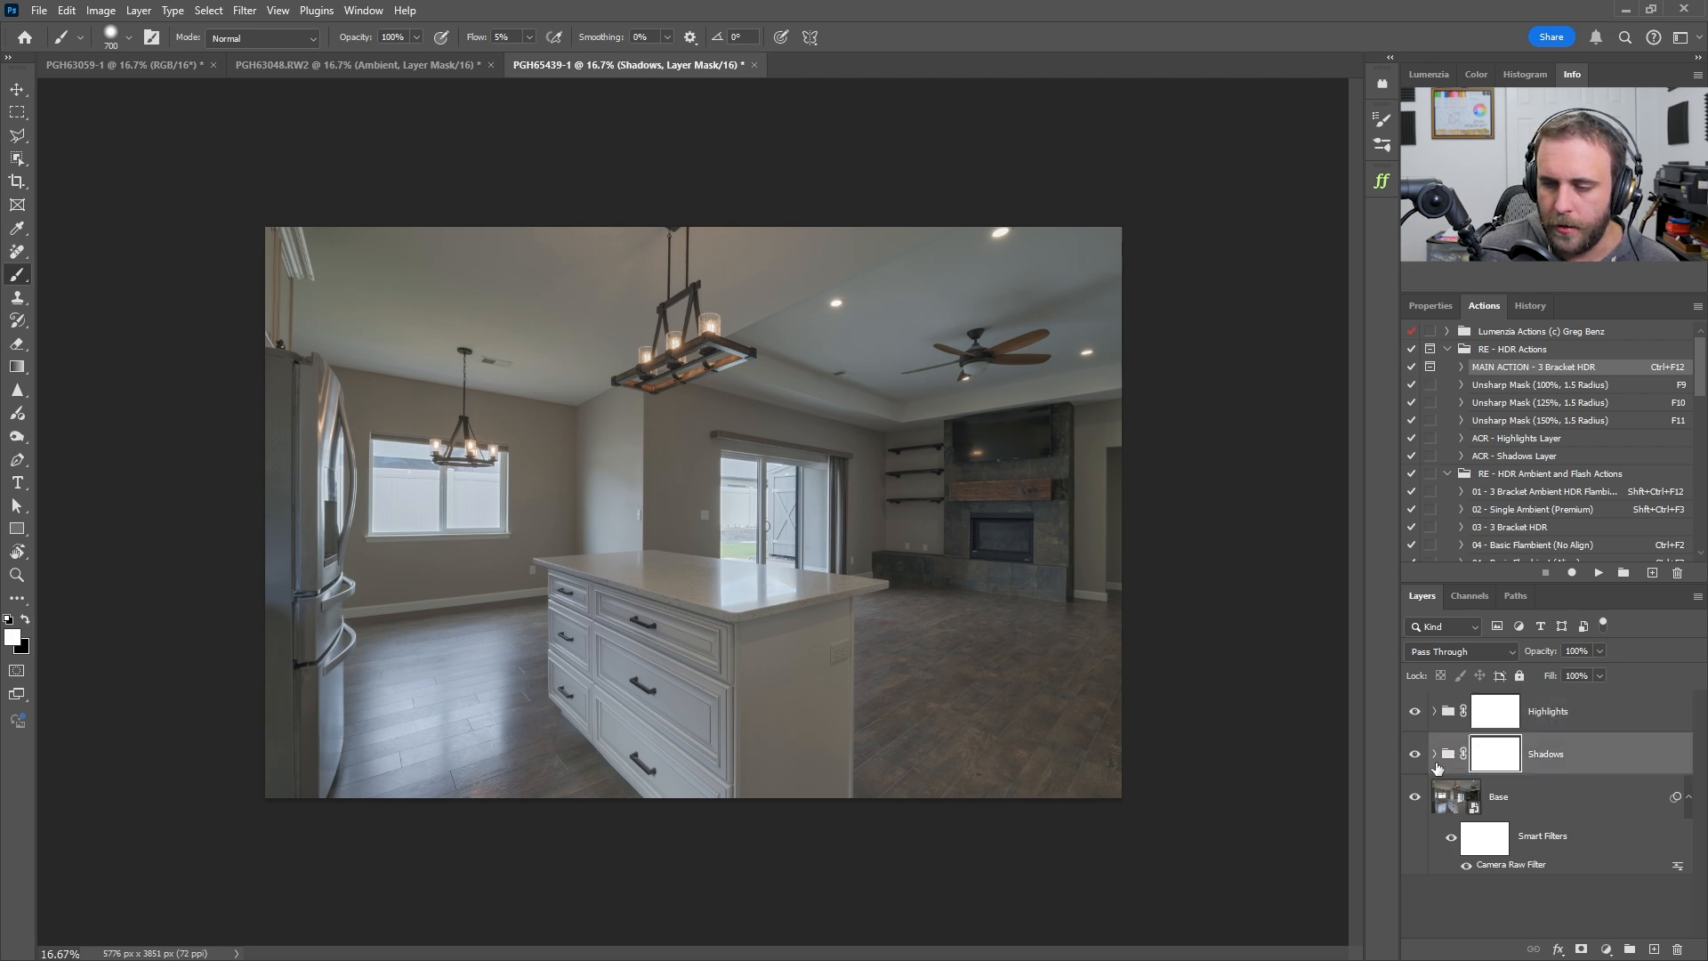
Compare the blend with and without the Shadows group, and likewise for the Highlights group
left_click(1414, 755)
left_click(1414, 755)
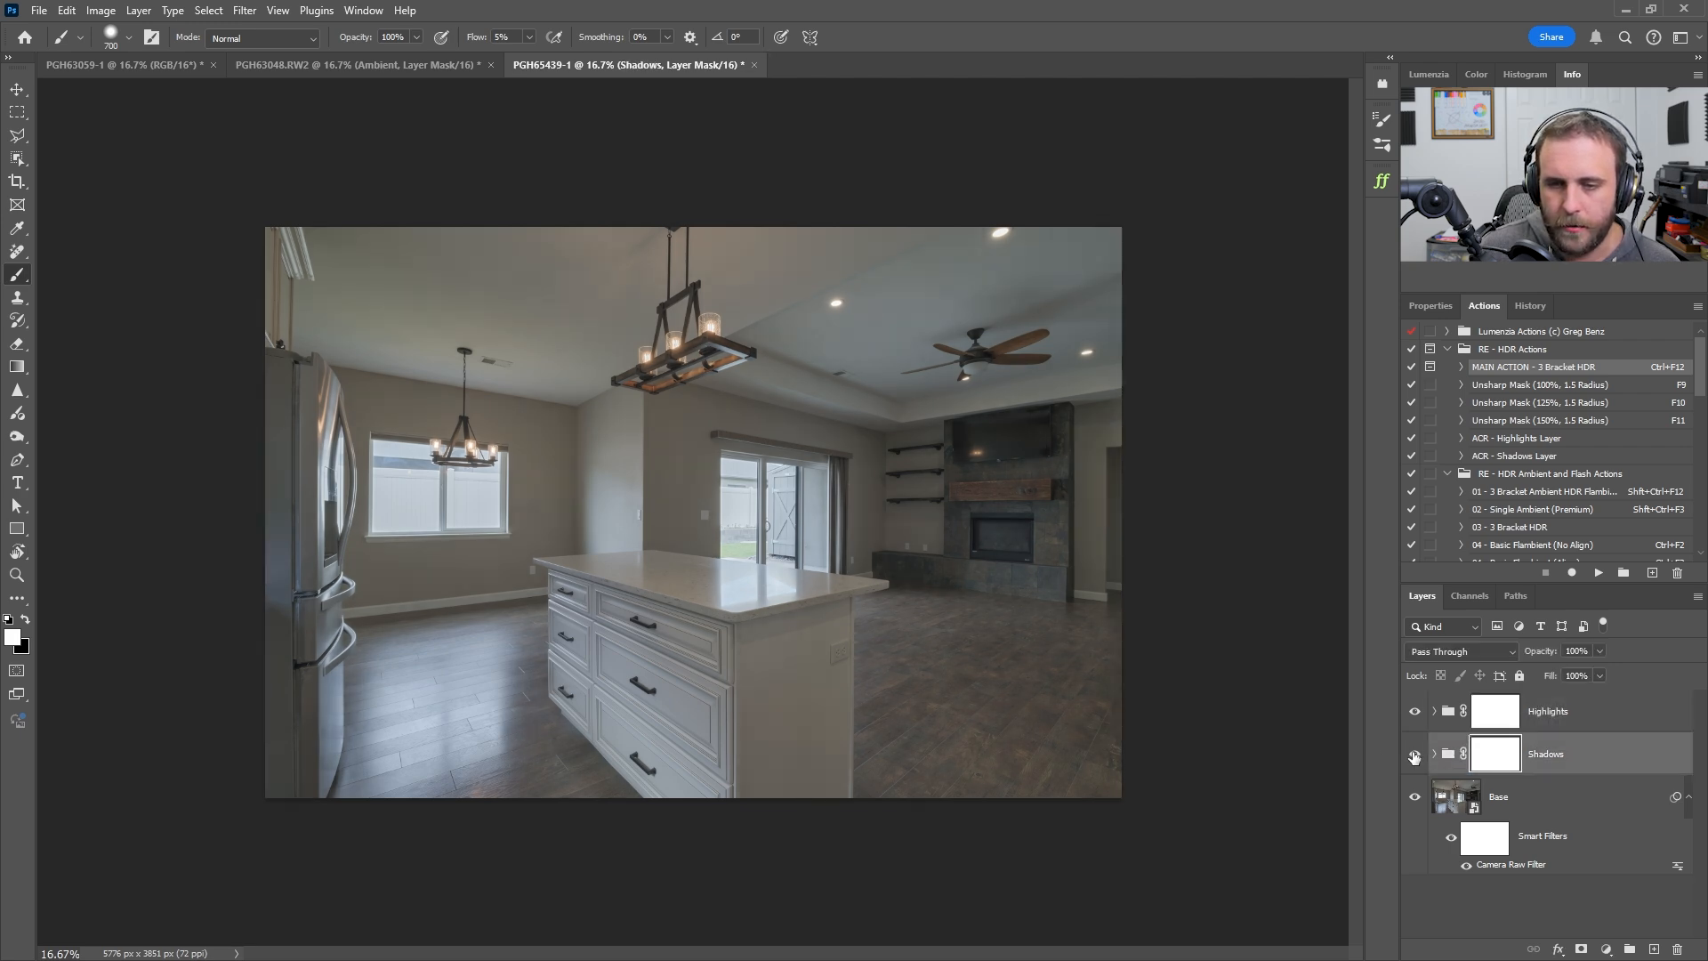
left_click(1414, 755)
left_click(1414, 755)
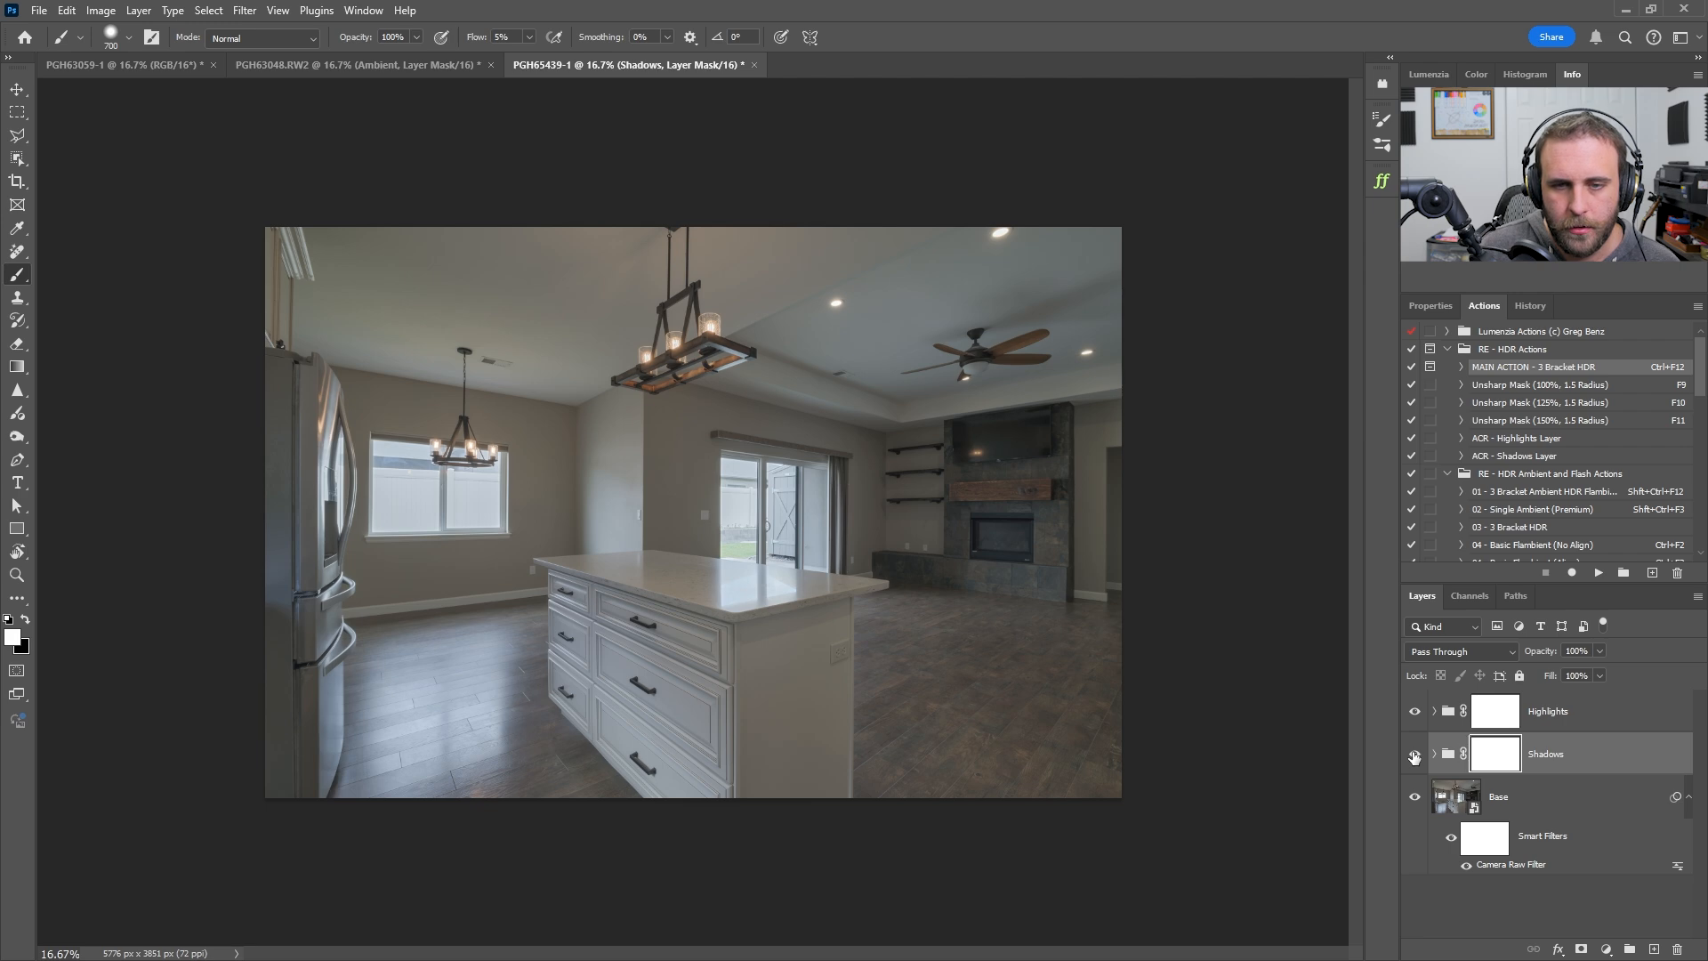
left_click(1414, 755)
left_click(1414, 755)
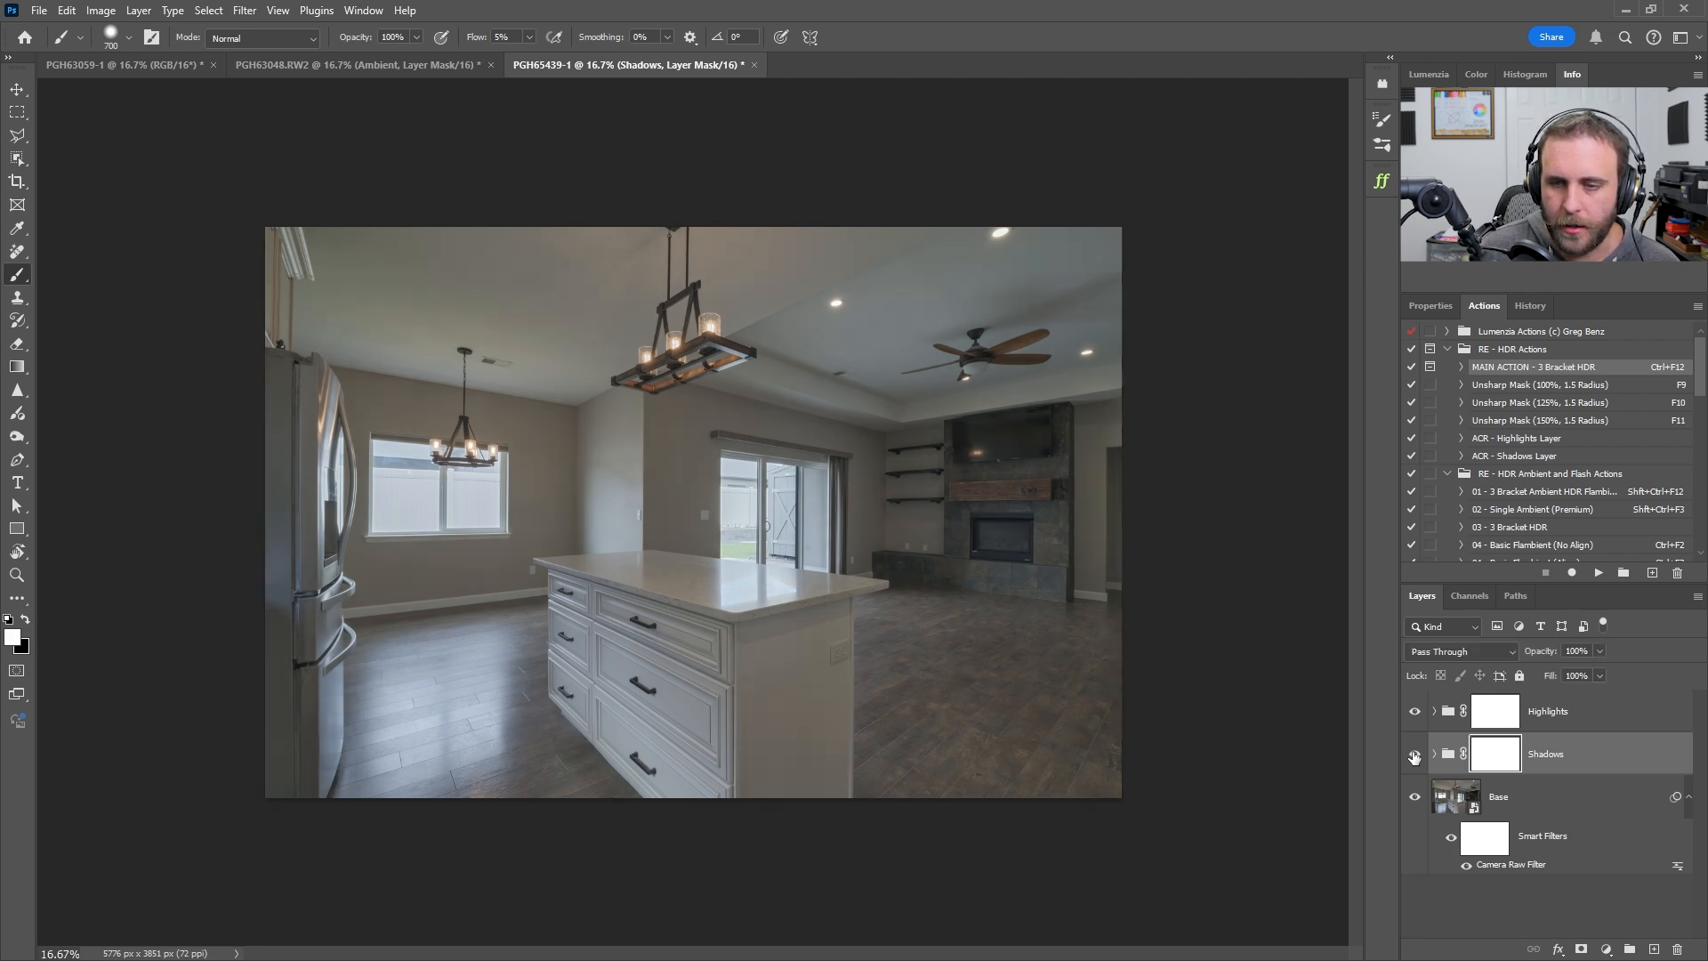
left_click(1415, 712)
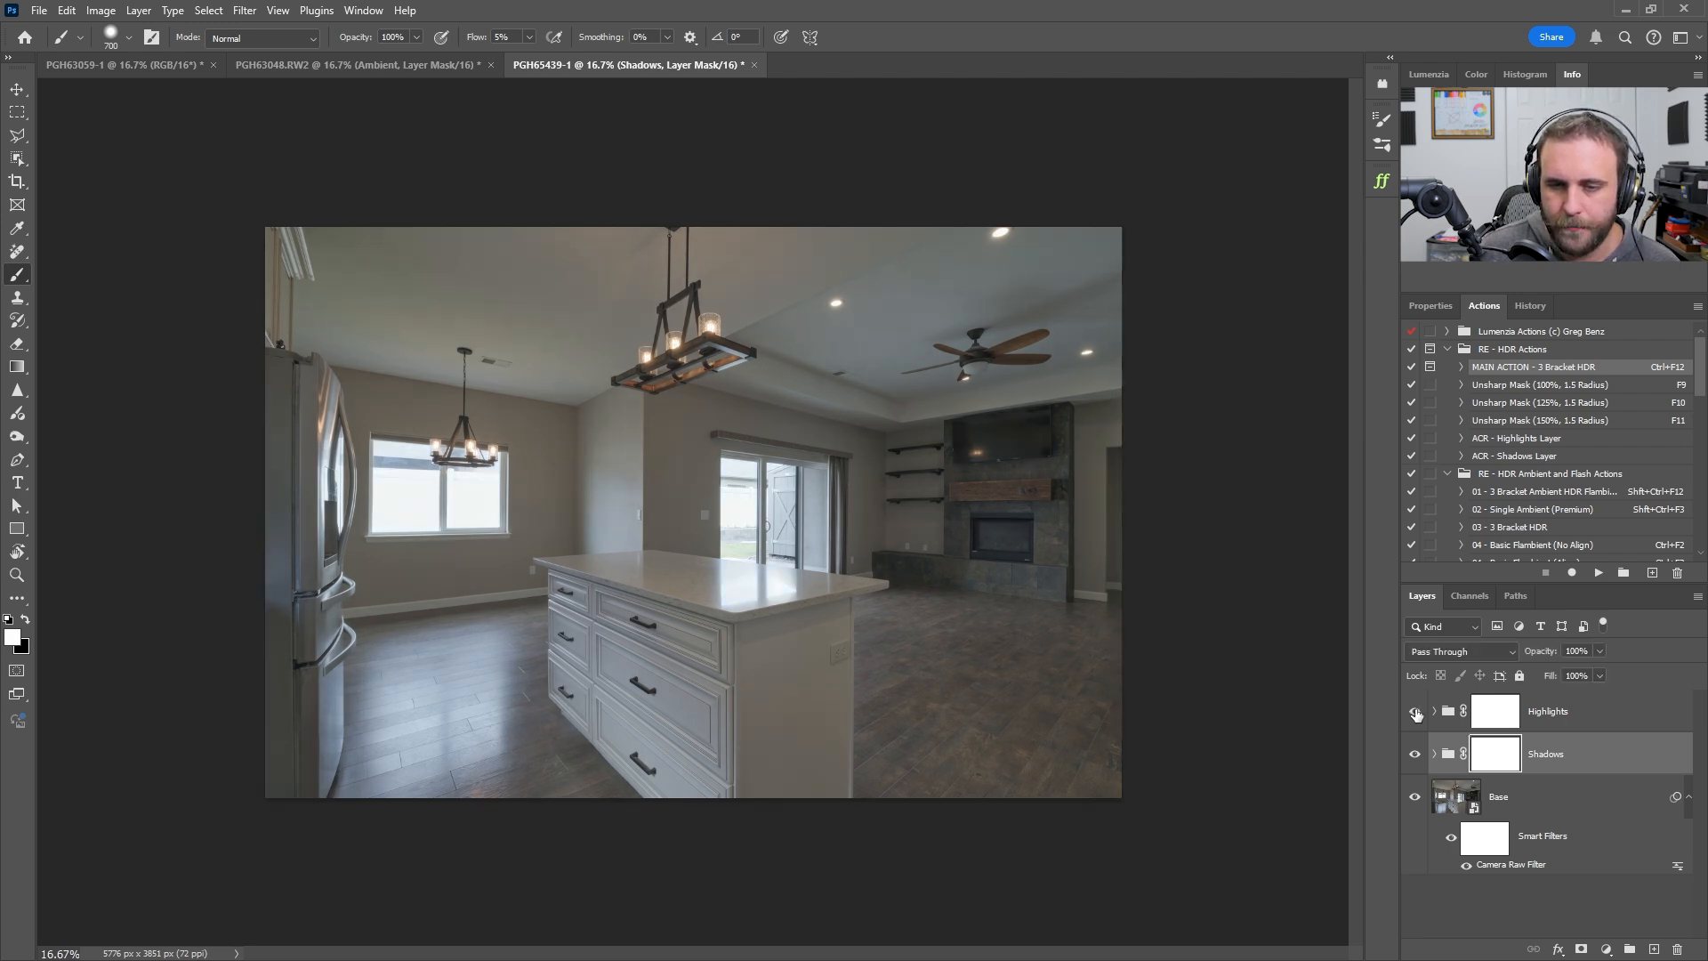
left_click(1415, 712)
left_click(1416, 712)
left_click(1415, 712)
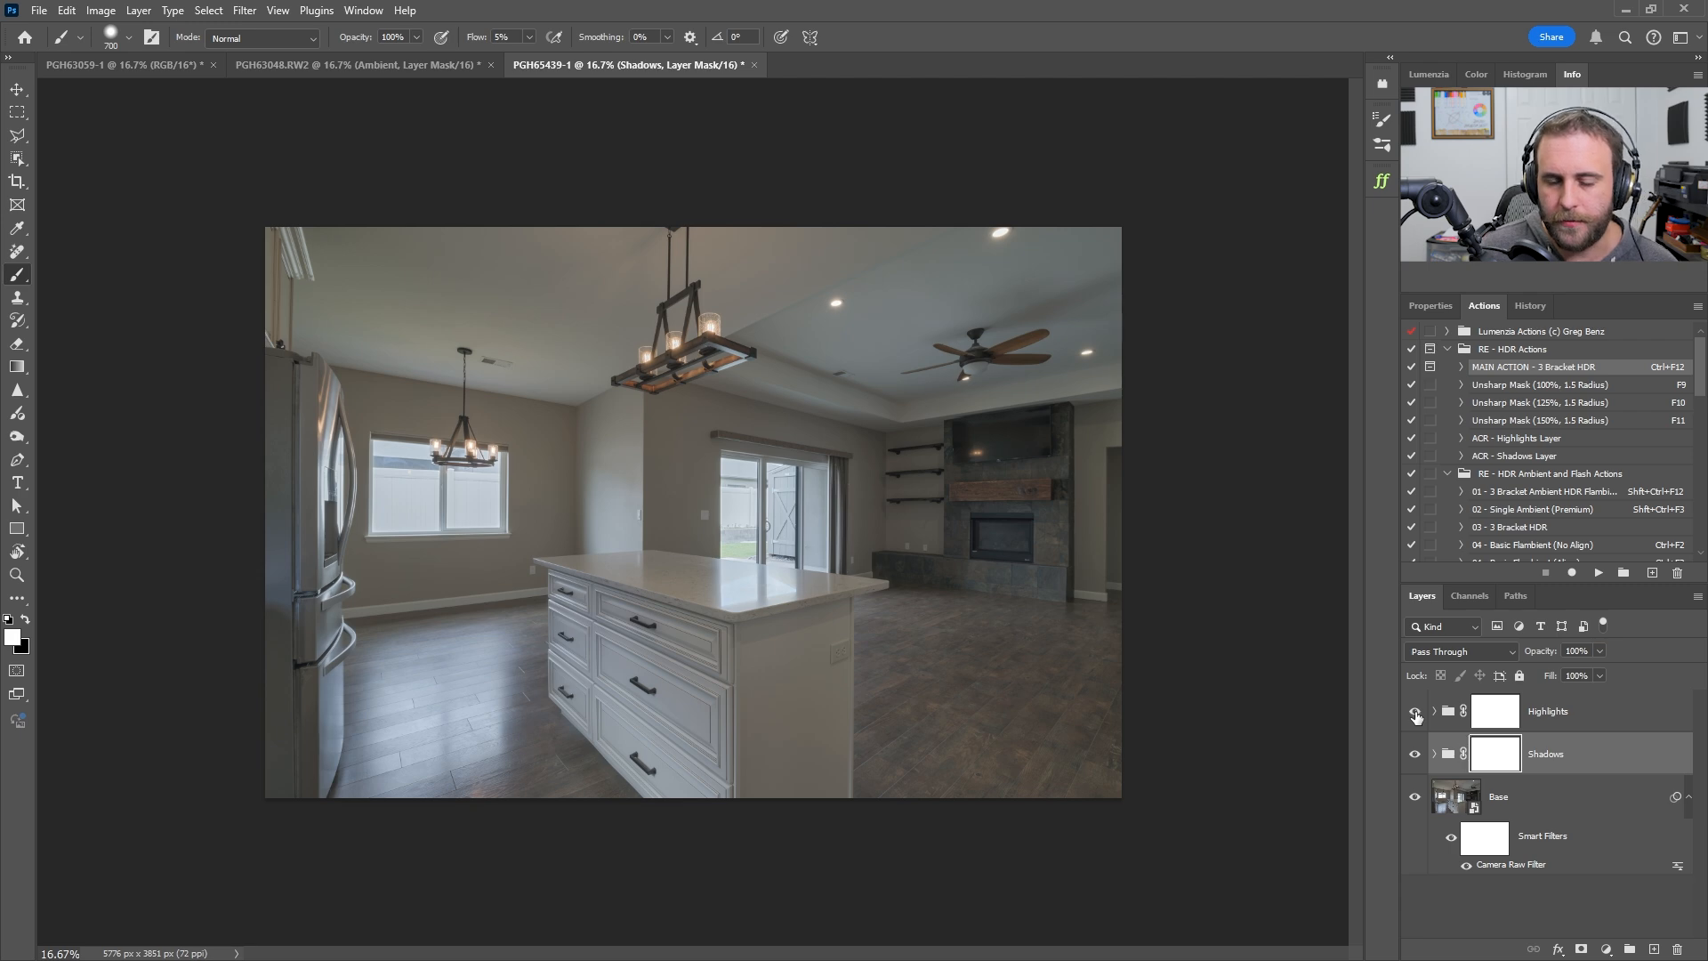
Flatten the HDR layer groups and the Base layer into a single Background layer
key("ctrl+alt+z")
key("ctrl+alt+z")
key("ctrl+alt+z")
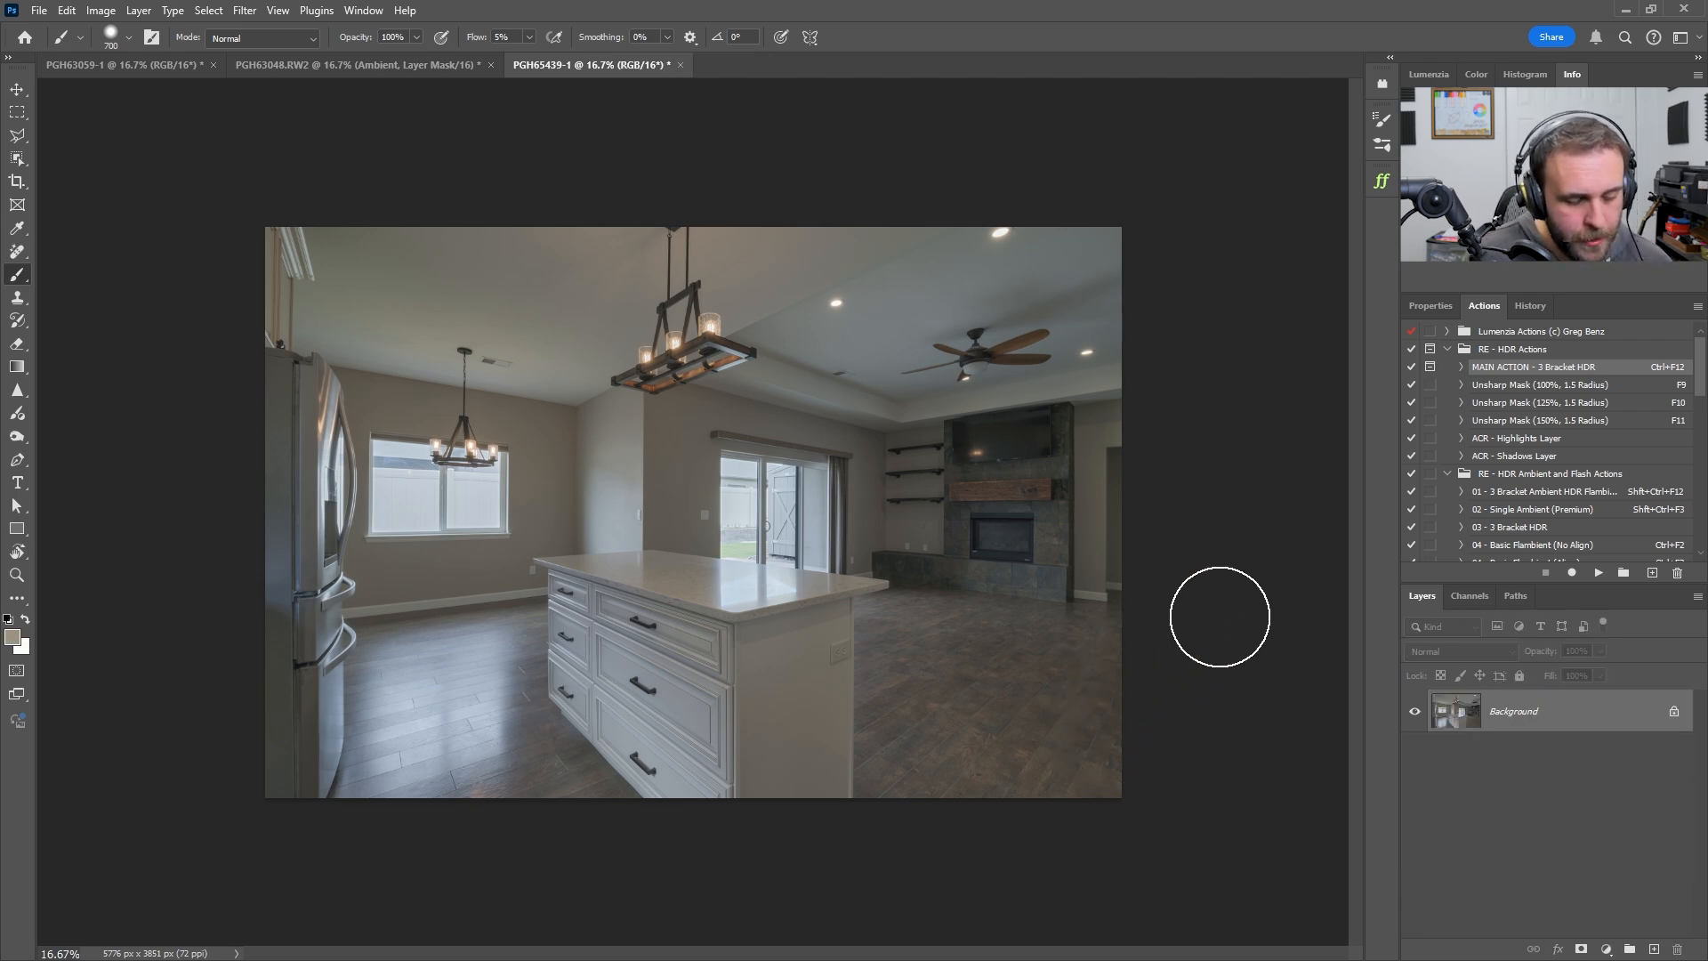
Load the Full Bump (3 Bracket HDR) preset in the Camera Raw filter and check the sliding door and dining window up close
key("ctrl+shift+a")
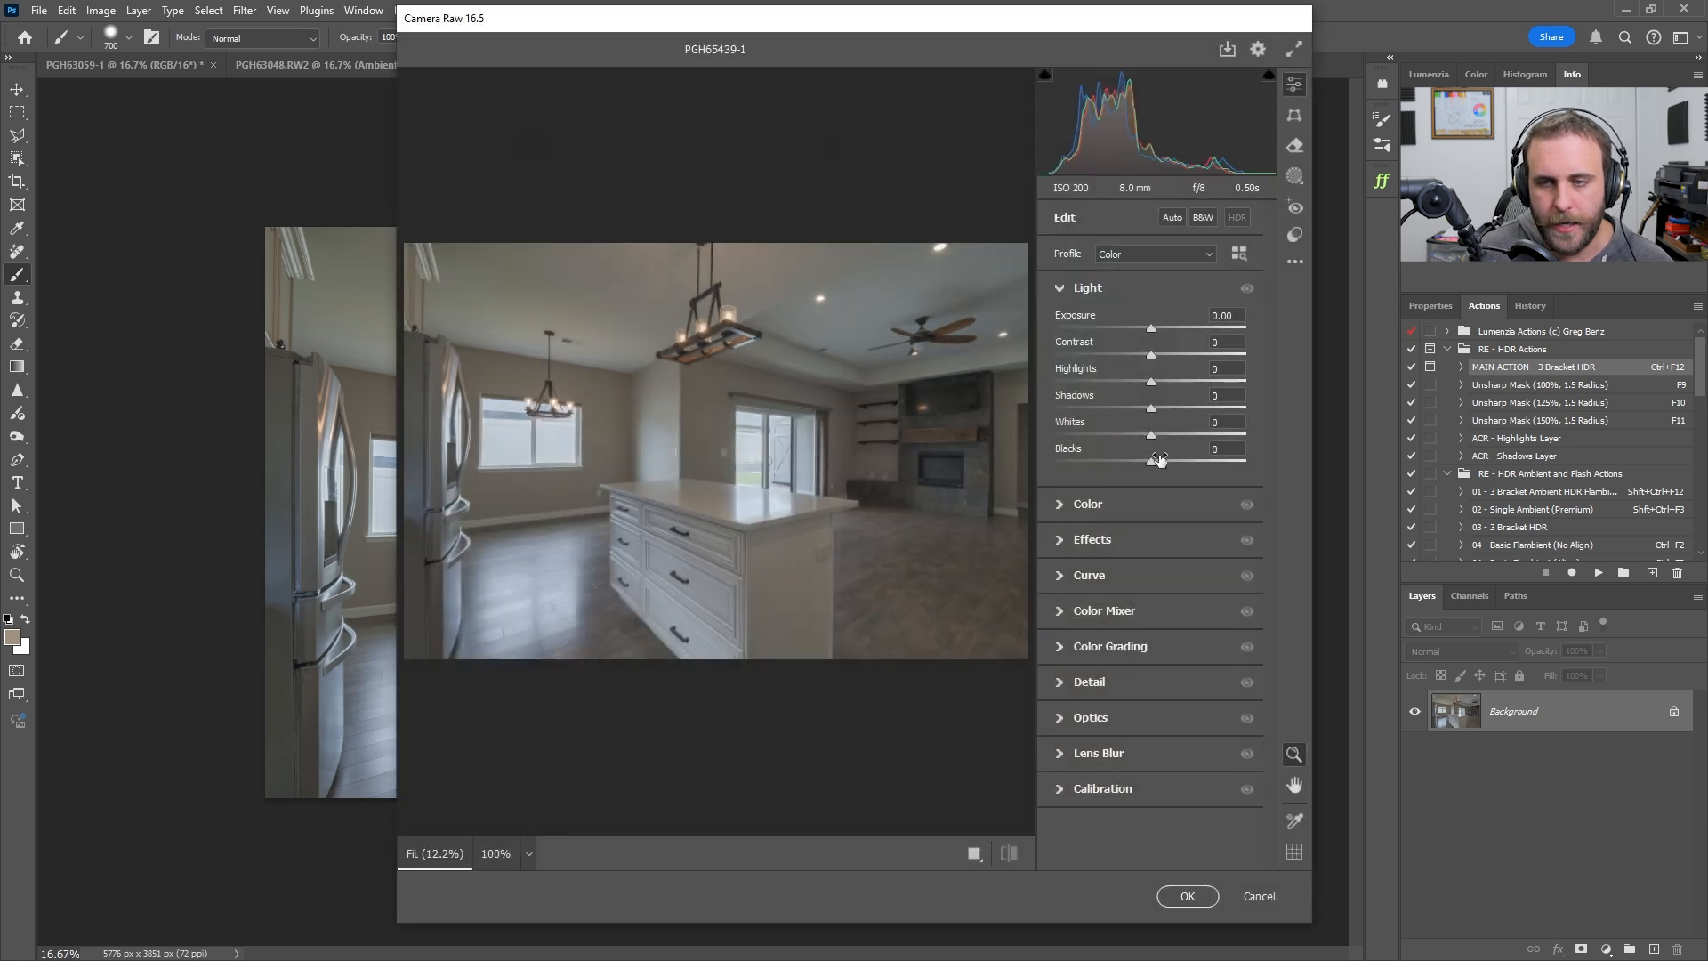
left_click(1297, 236)
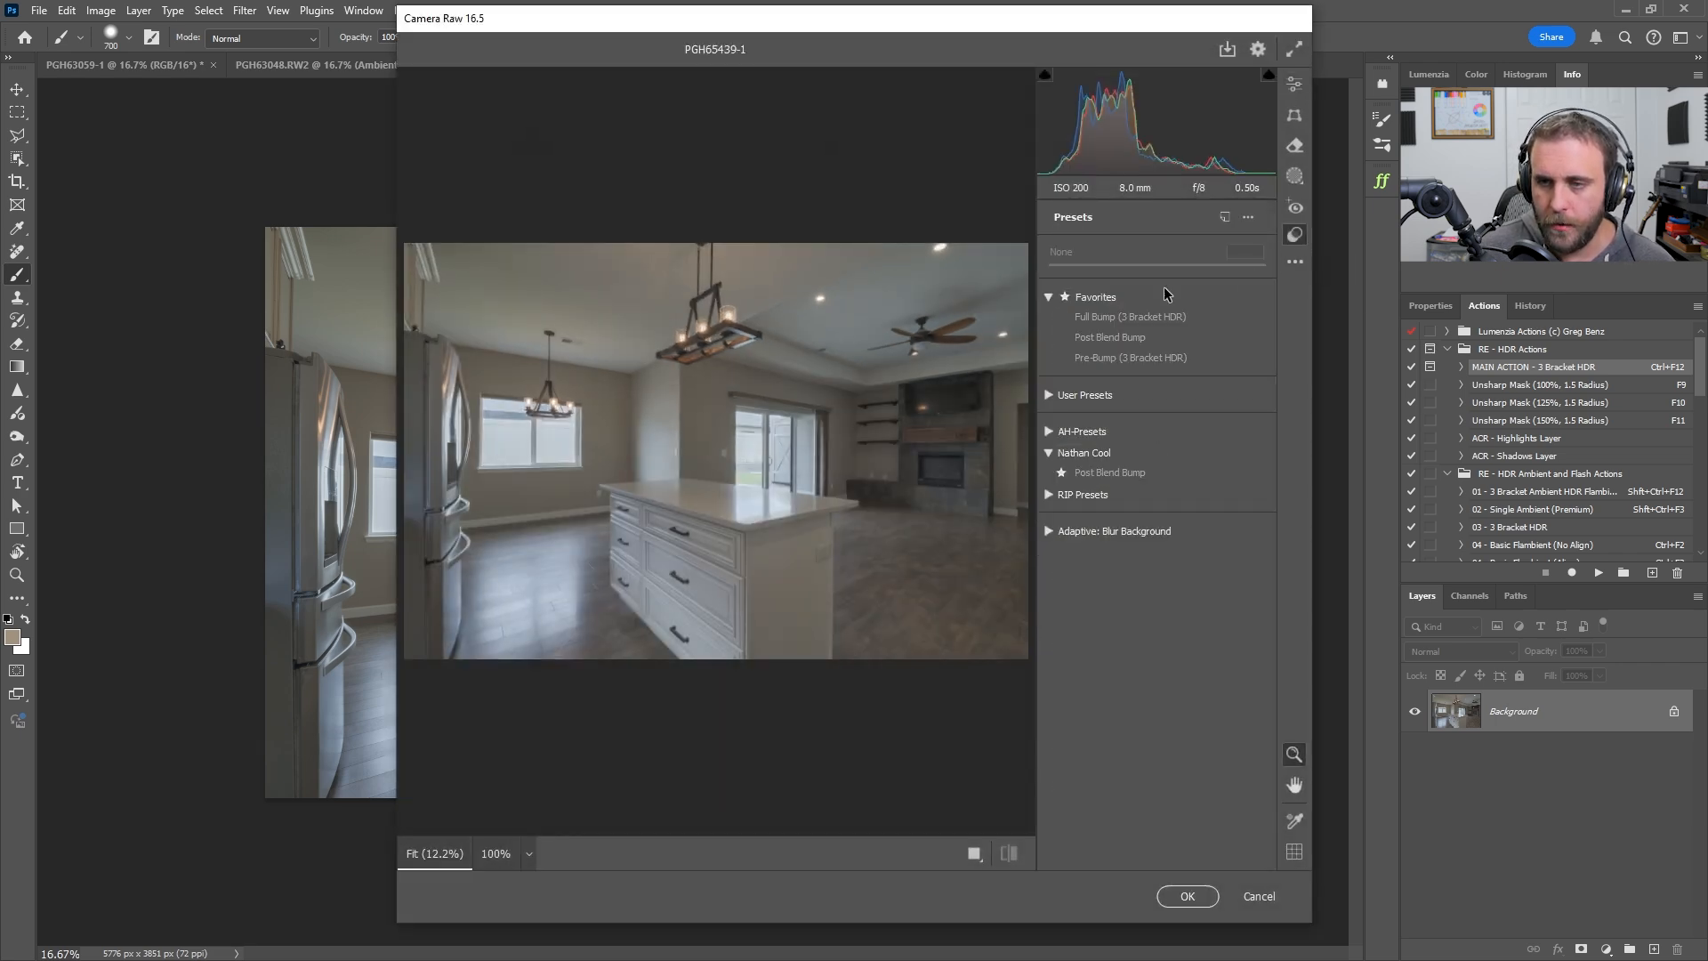
left_click(1152, 318)
left_click(1294, 84)
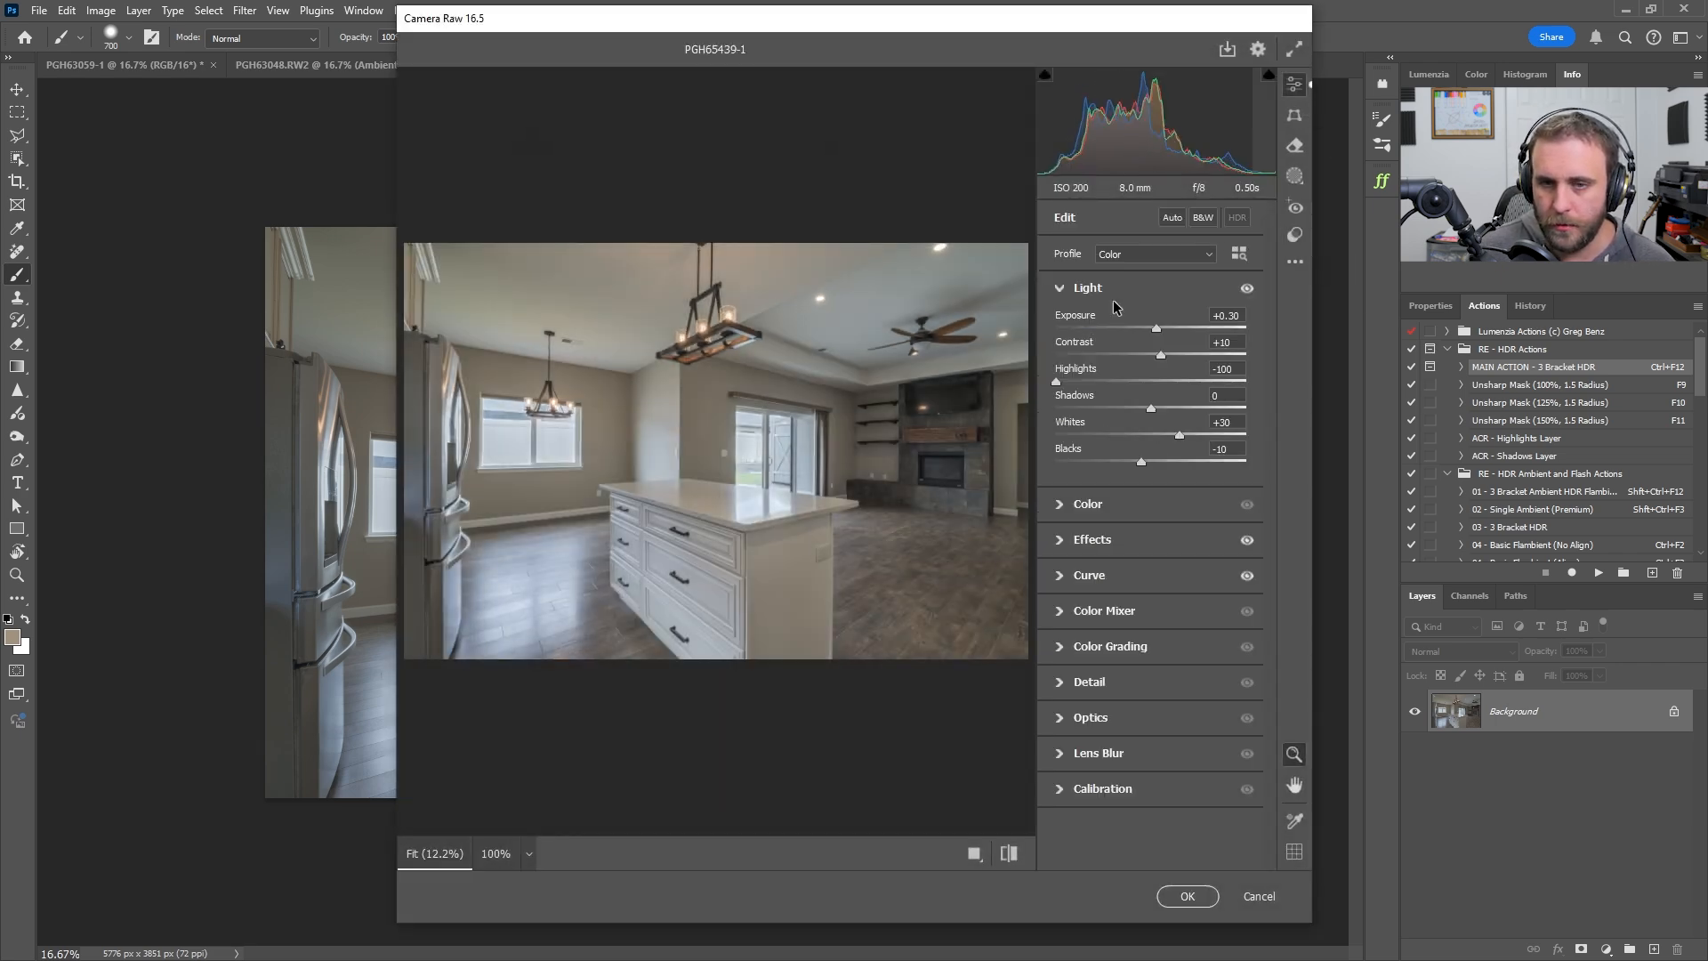
left_click(739, 443)
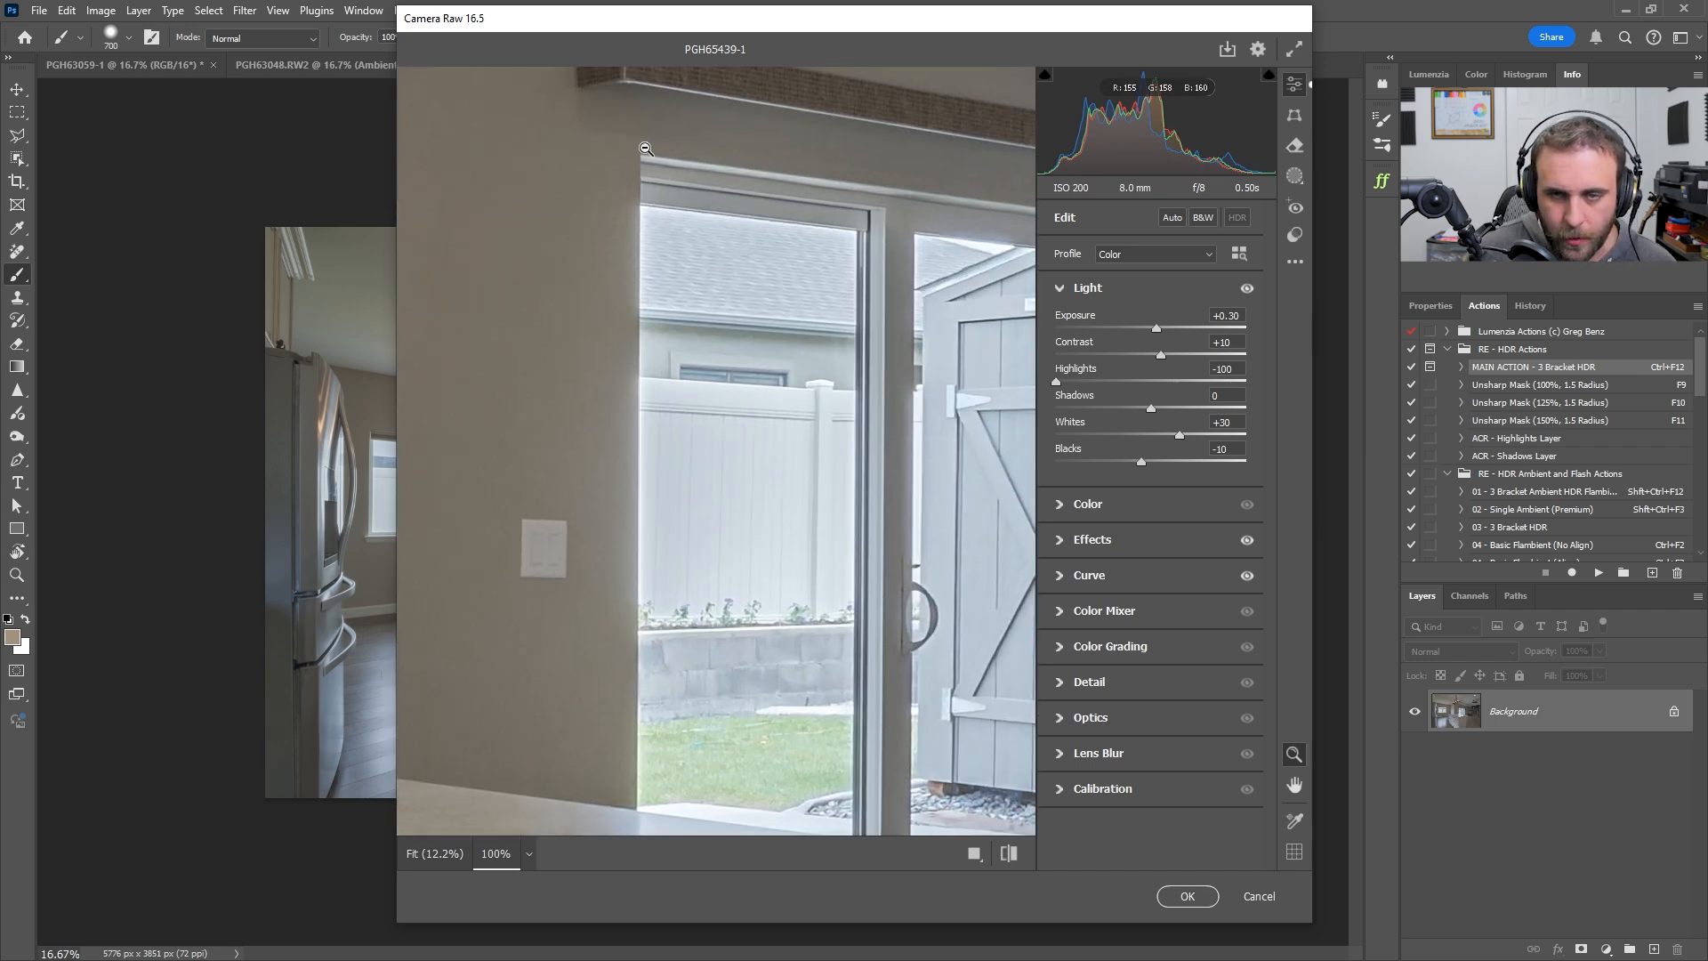
left_click(943, 253)
left_click(524, 391)
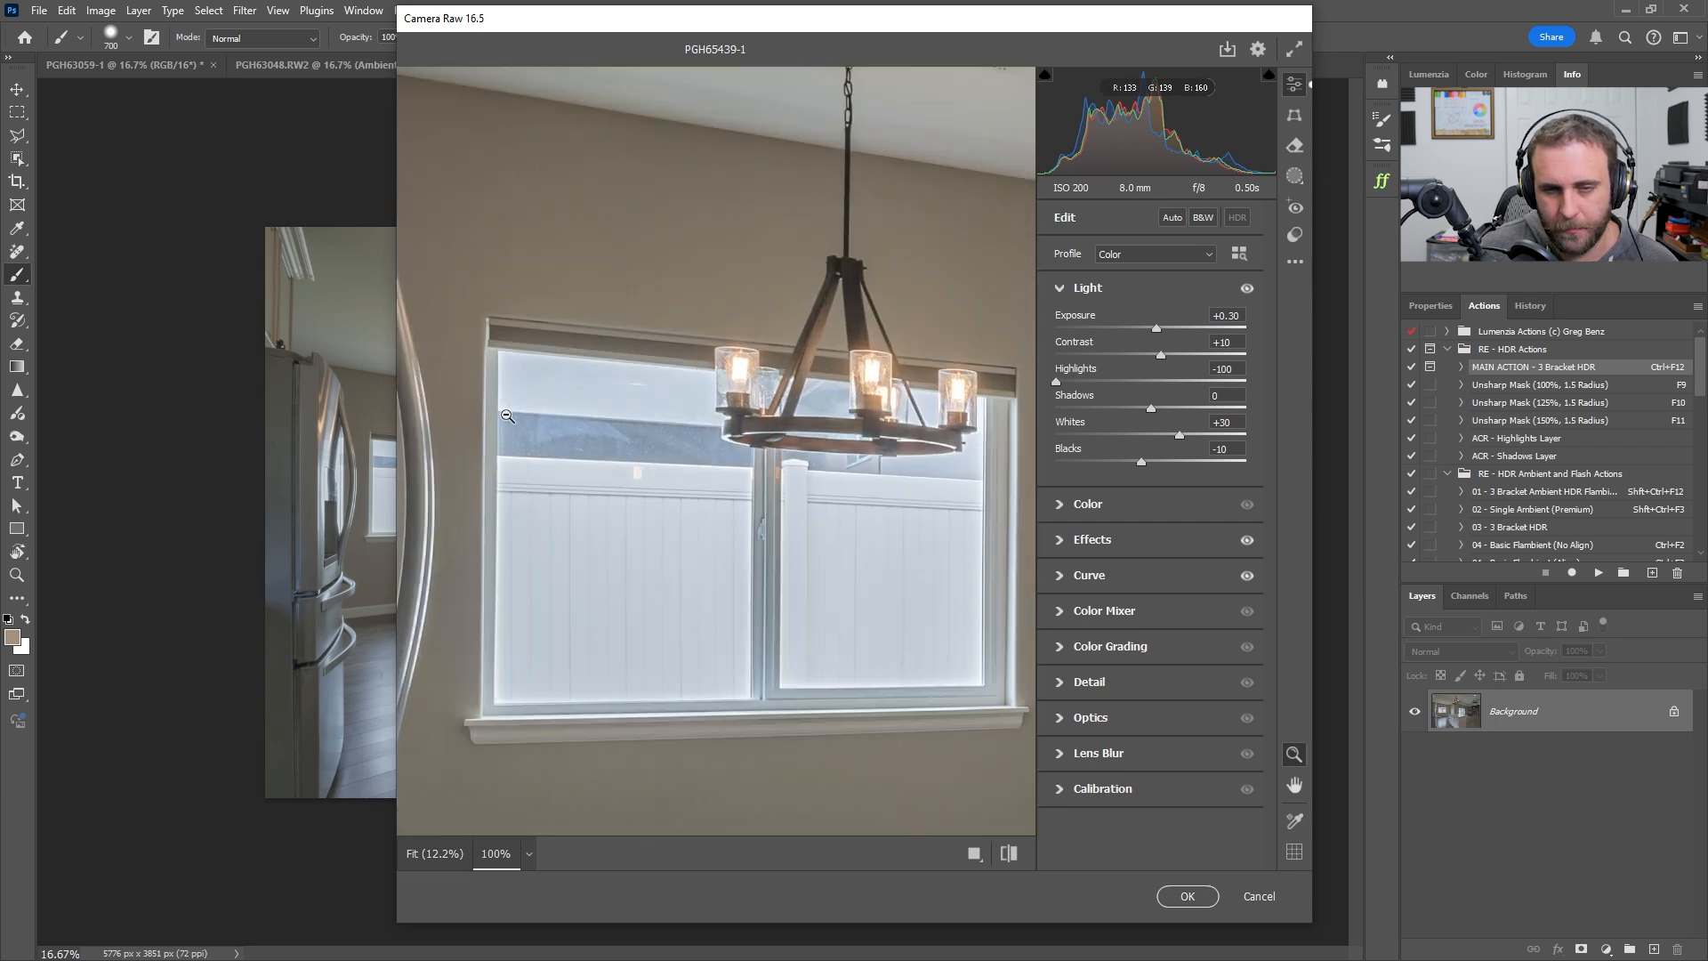
left_click(525, 738)
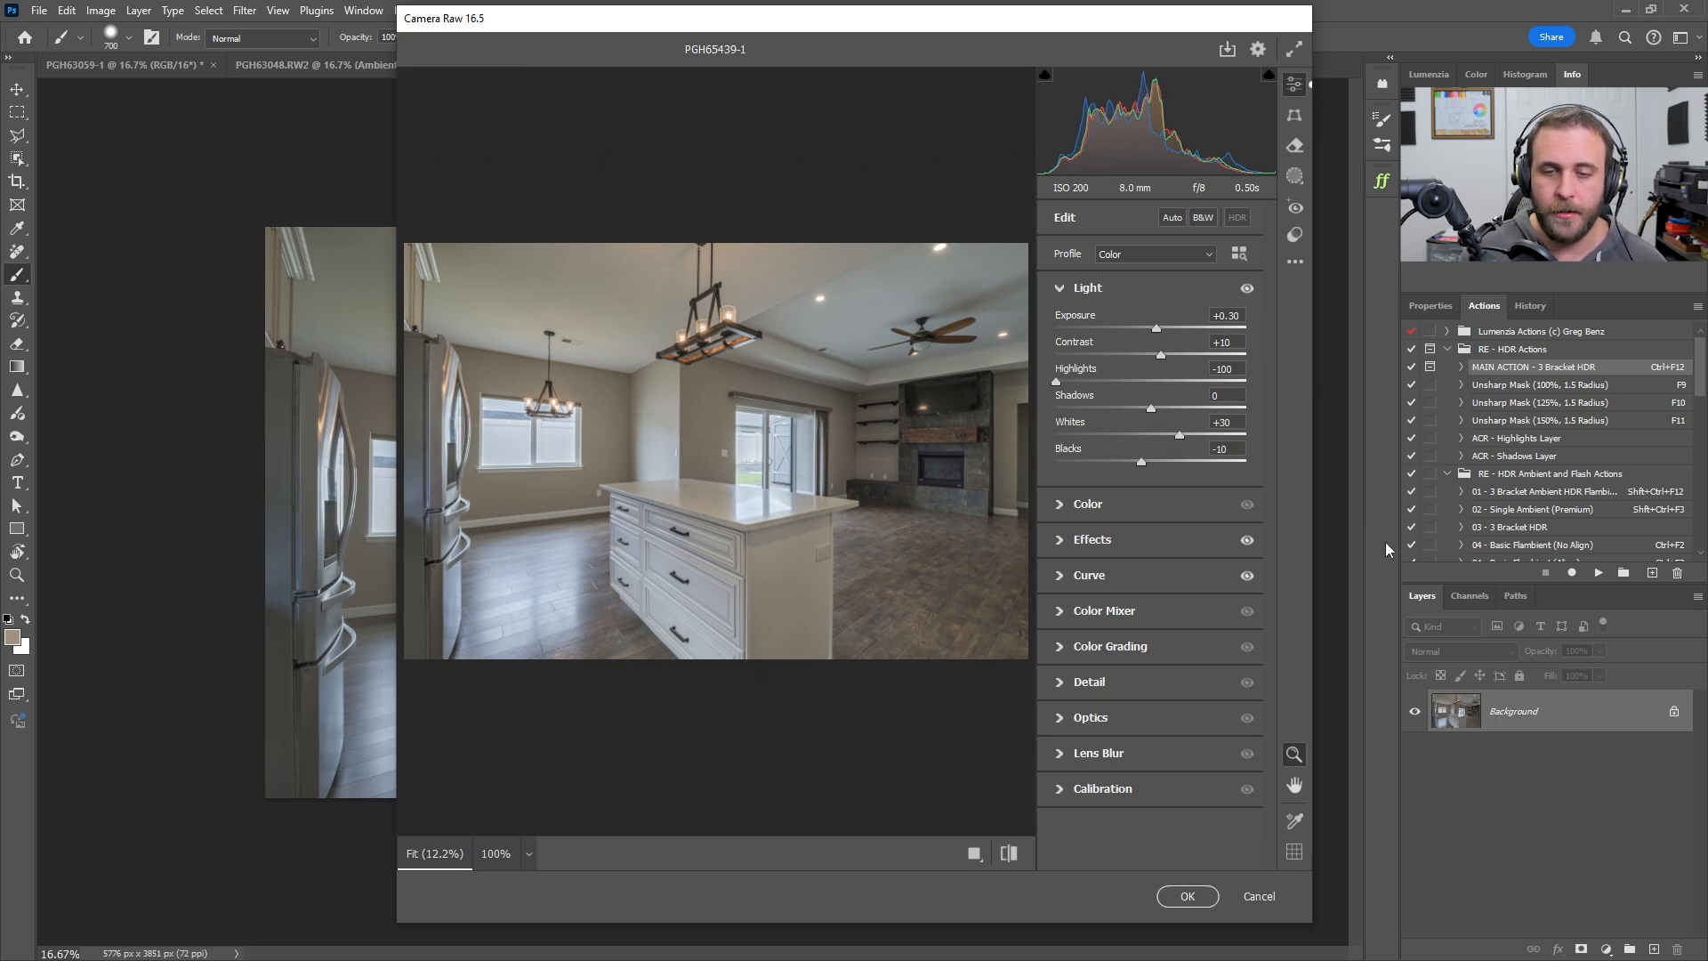
Raise the kitchen image's Exposure to +0.60 and set Whites to +20 in Camera Raw
left_click(1235, 315)
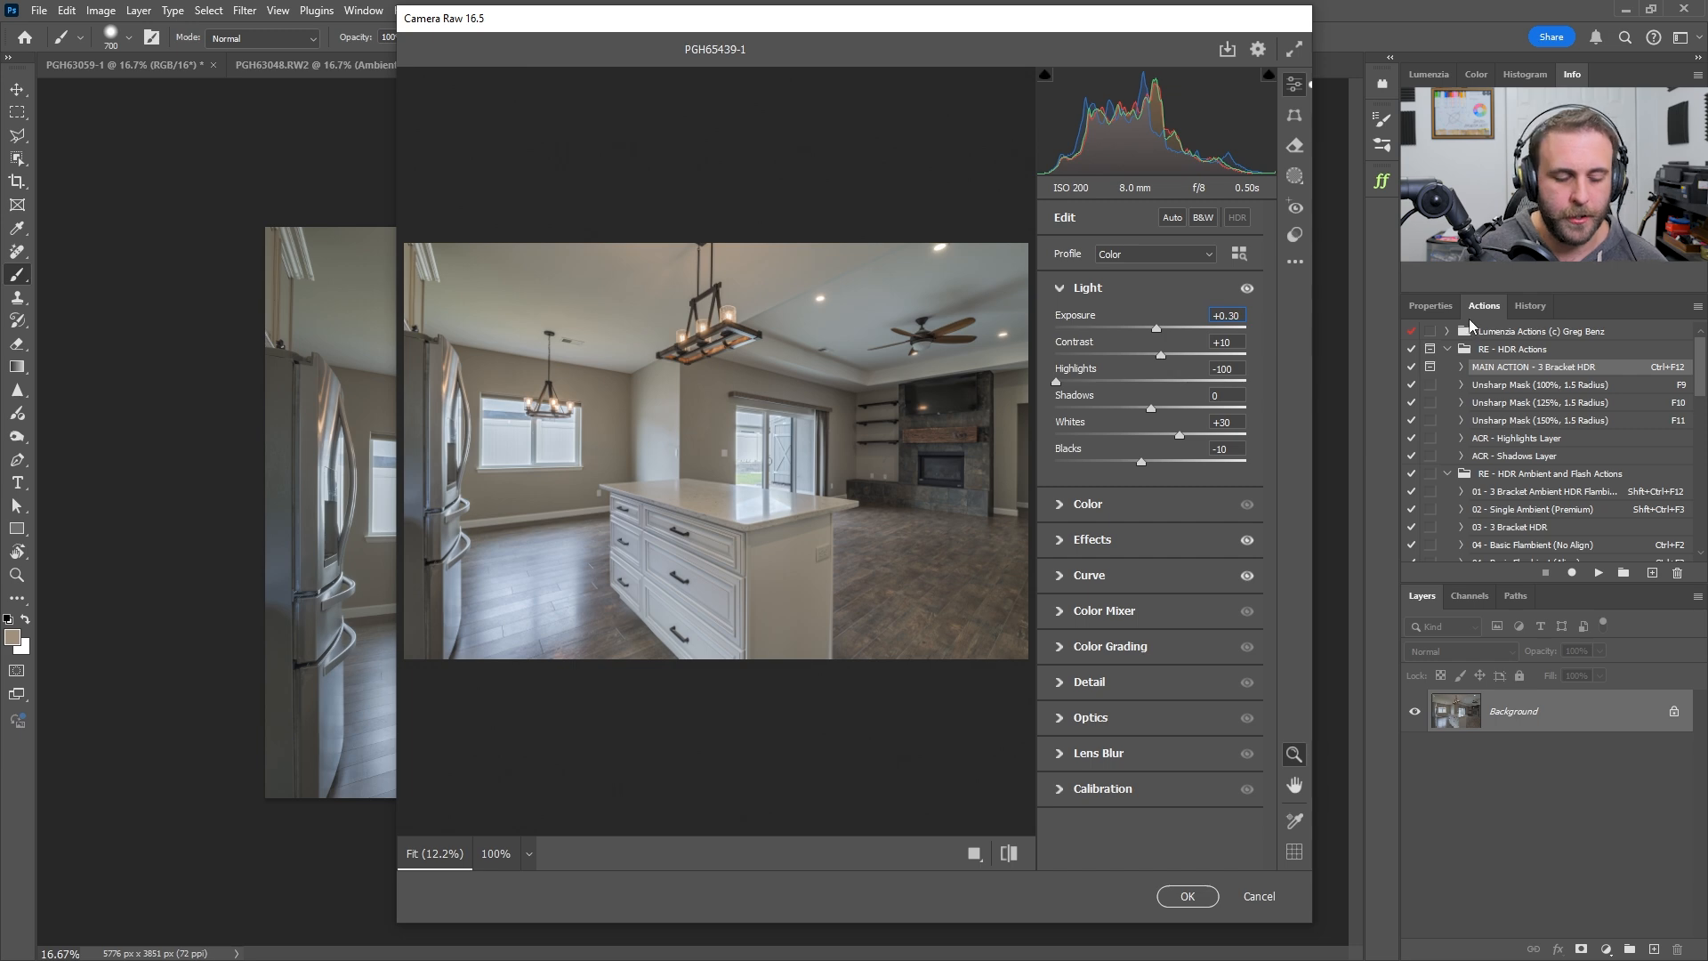
type("0.55")
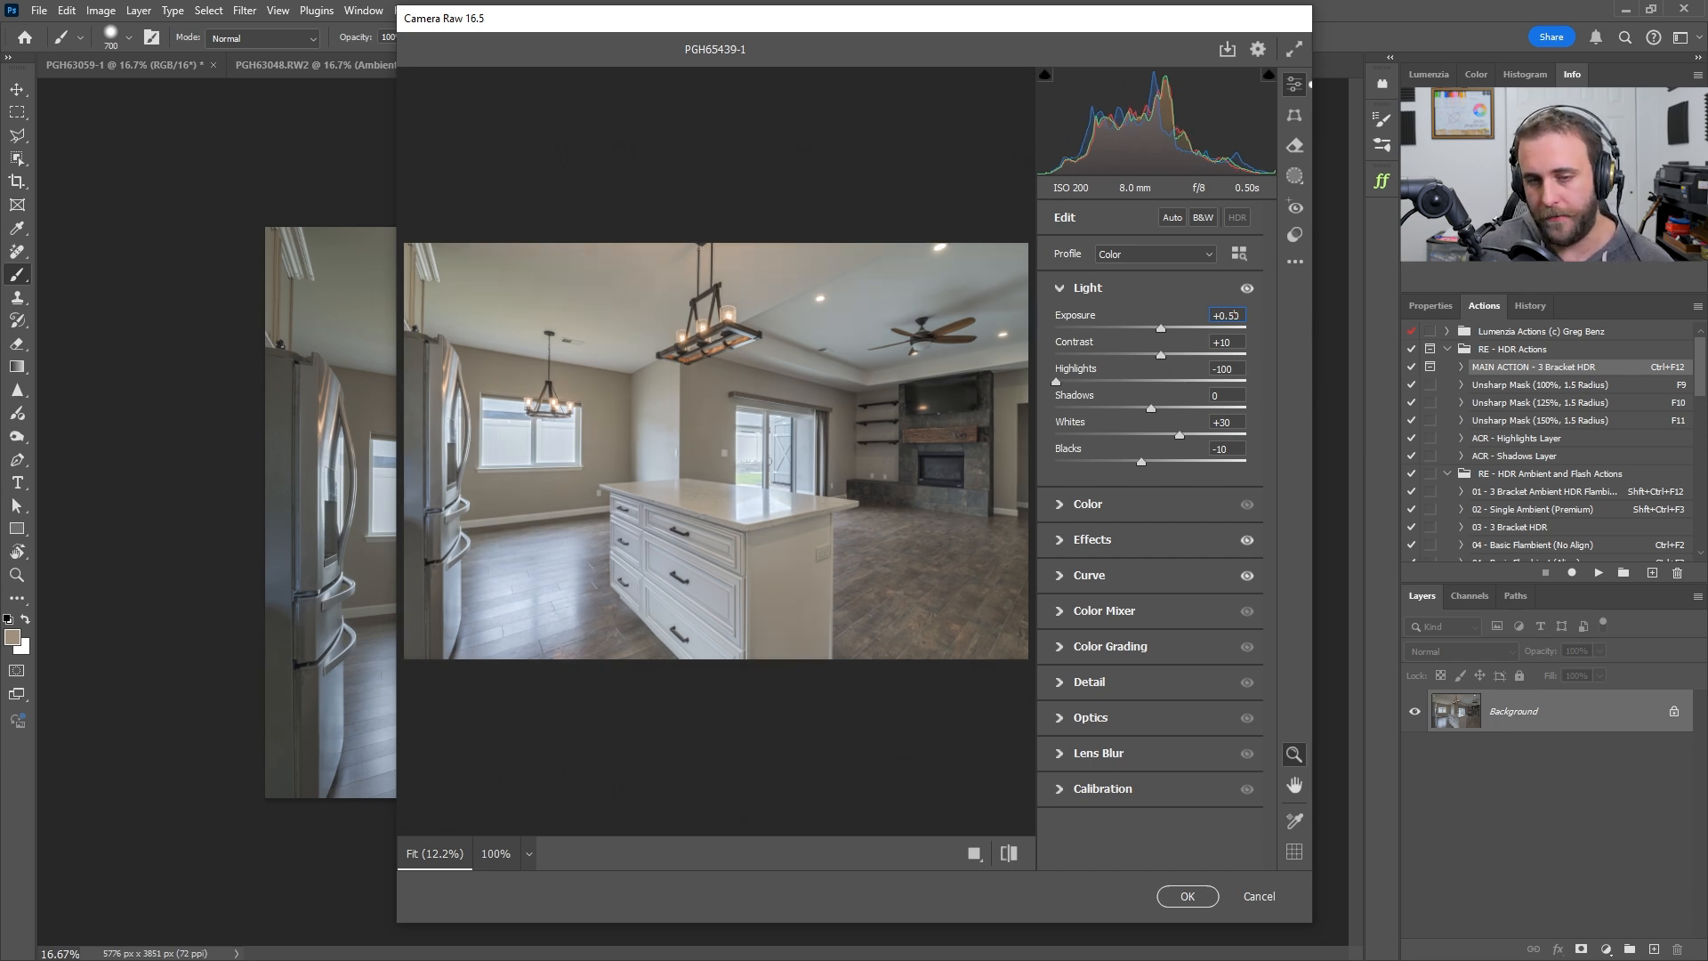
key("BackSpace")
type("0")
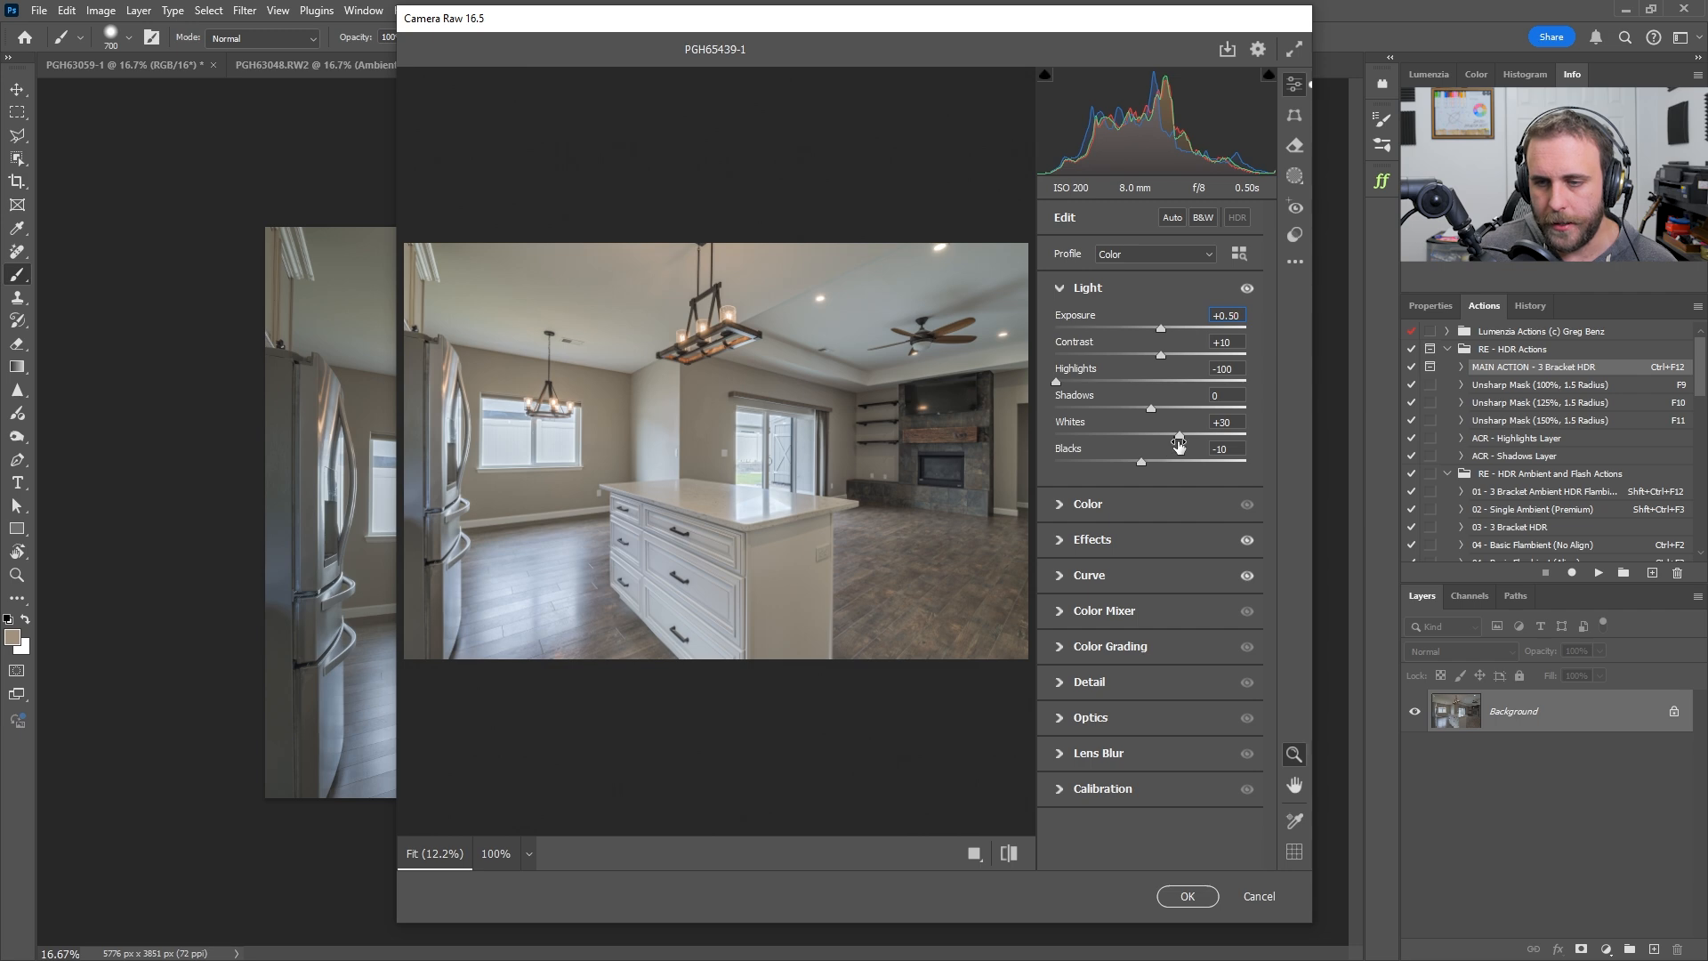
mouse_move(1179, 435)
left_mouse_down()
mouse_move(1224, 434)
mouse_move(1167, 444)
left_mouse_up()
left_click(1234, 315)
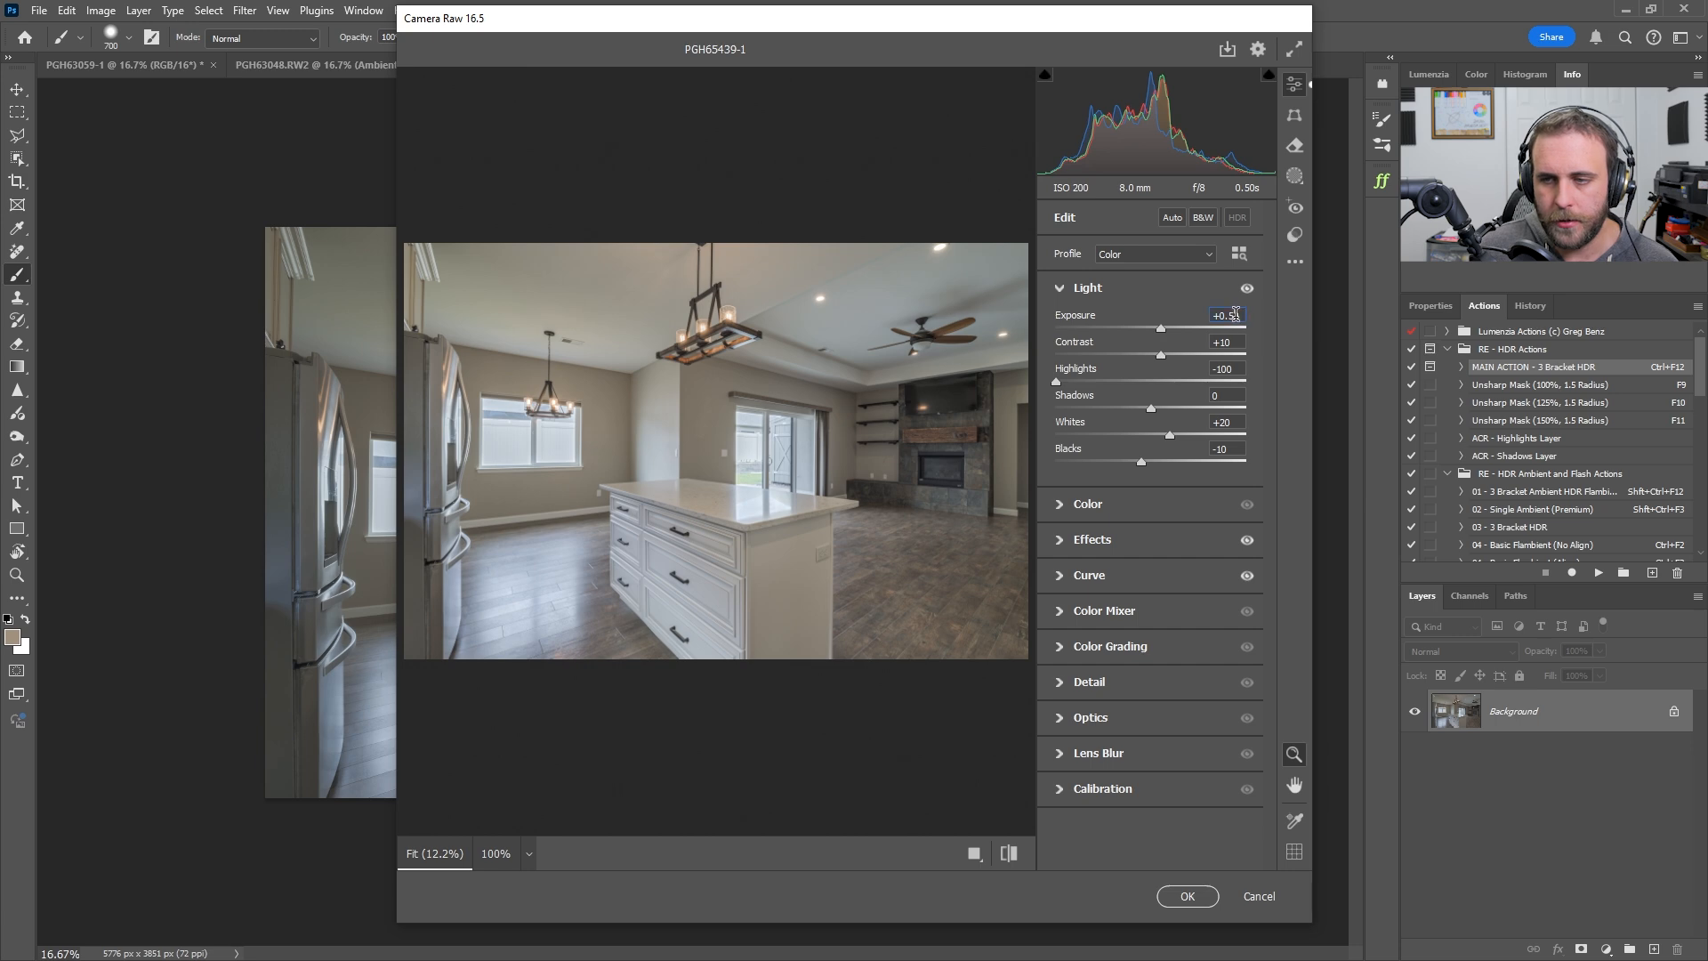
type(".75")
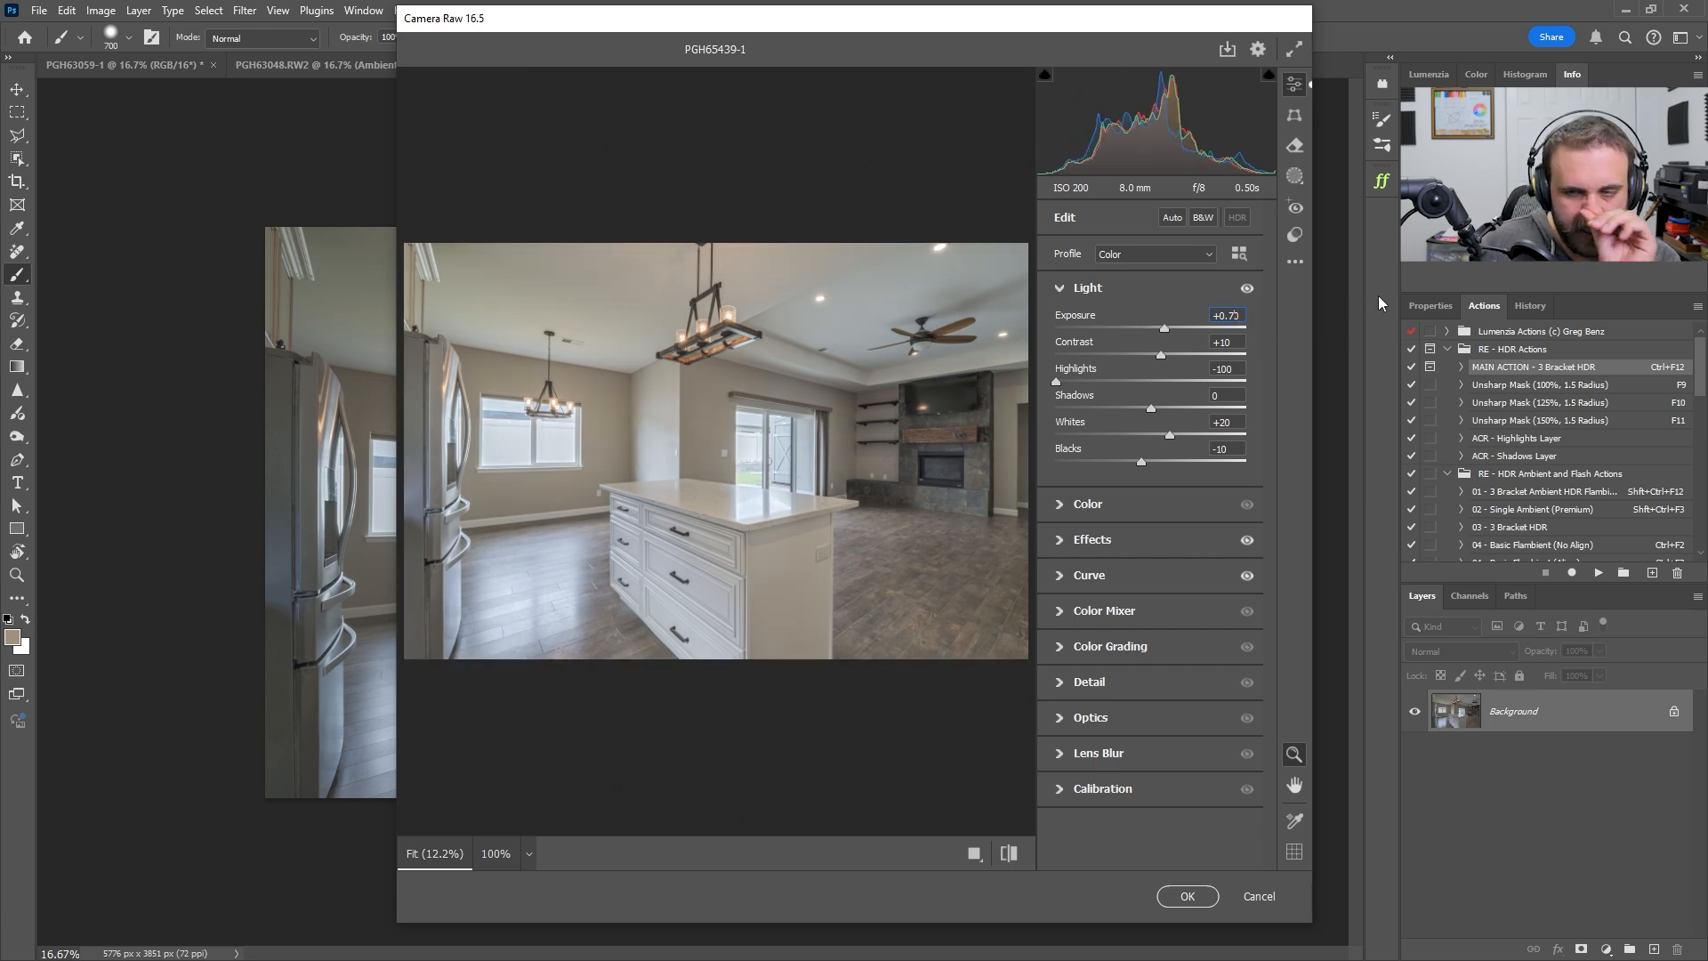
key("Down")
key("Down")
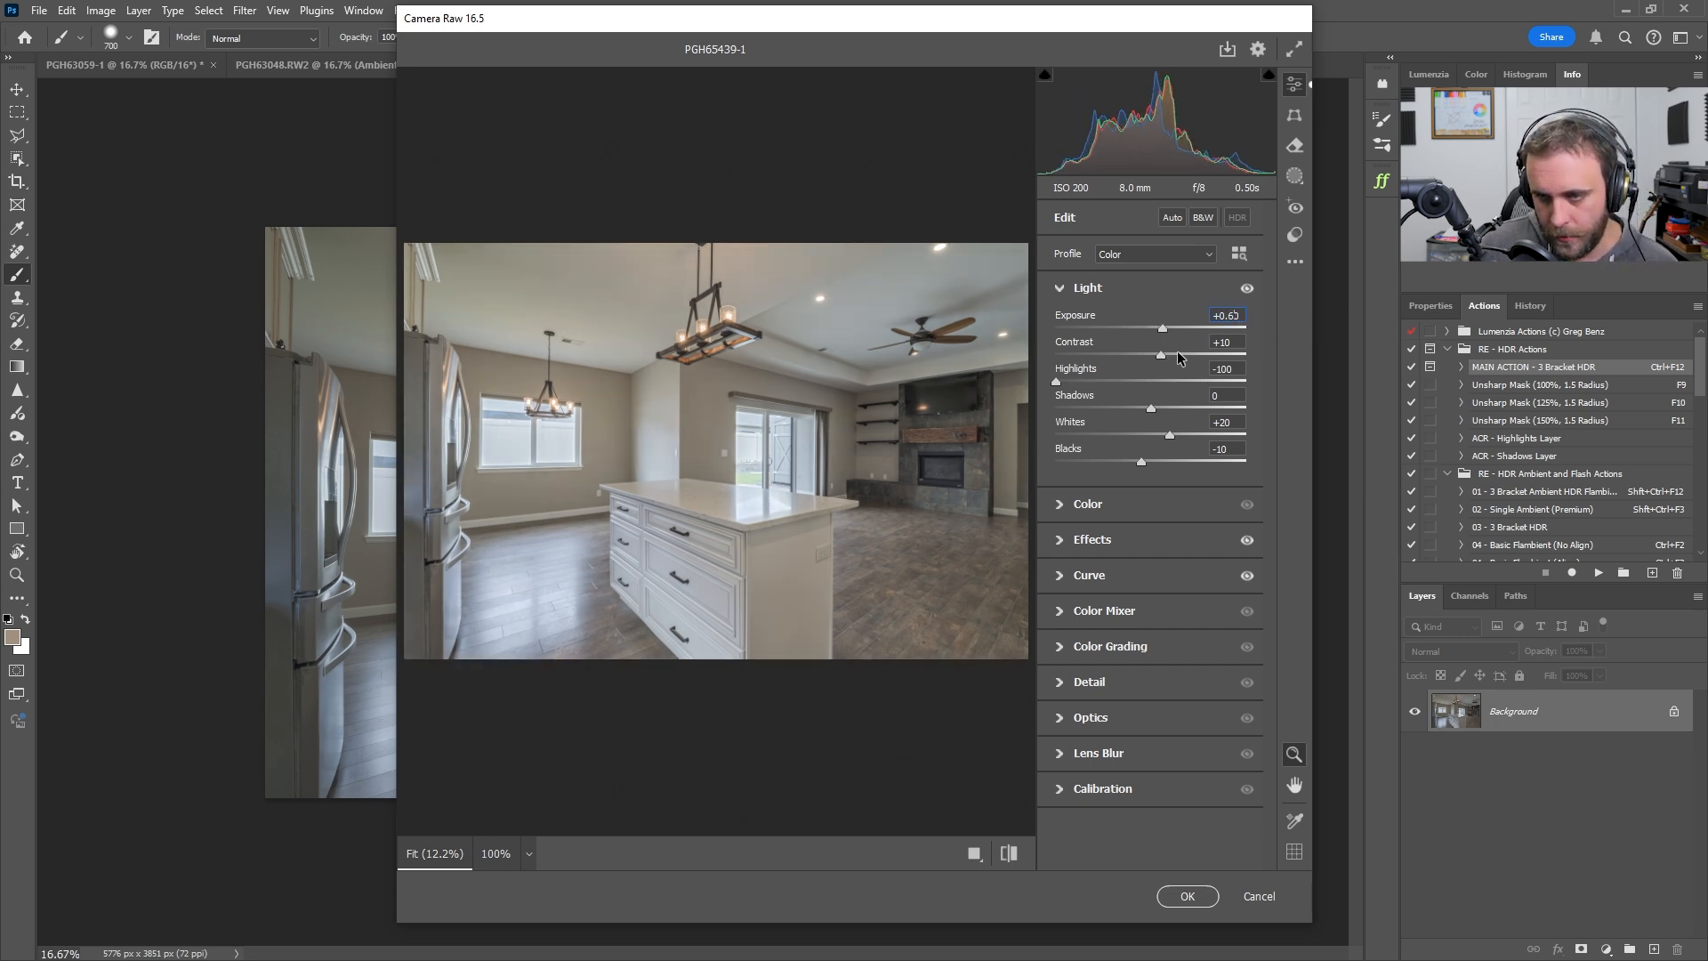
Set Contrast to +31 and Blacks to +1, and apply the Camera Raw adjustments to the kitchen image
left_click_drag(1163, 355, 1185, 357)
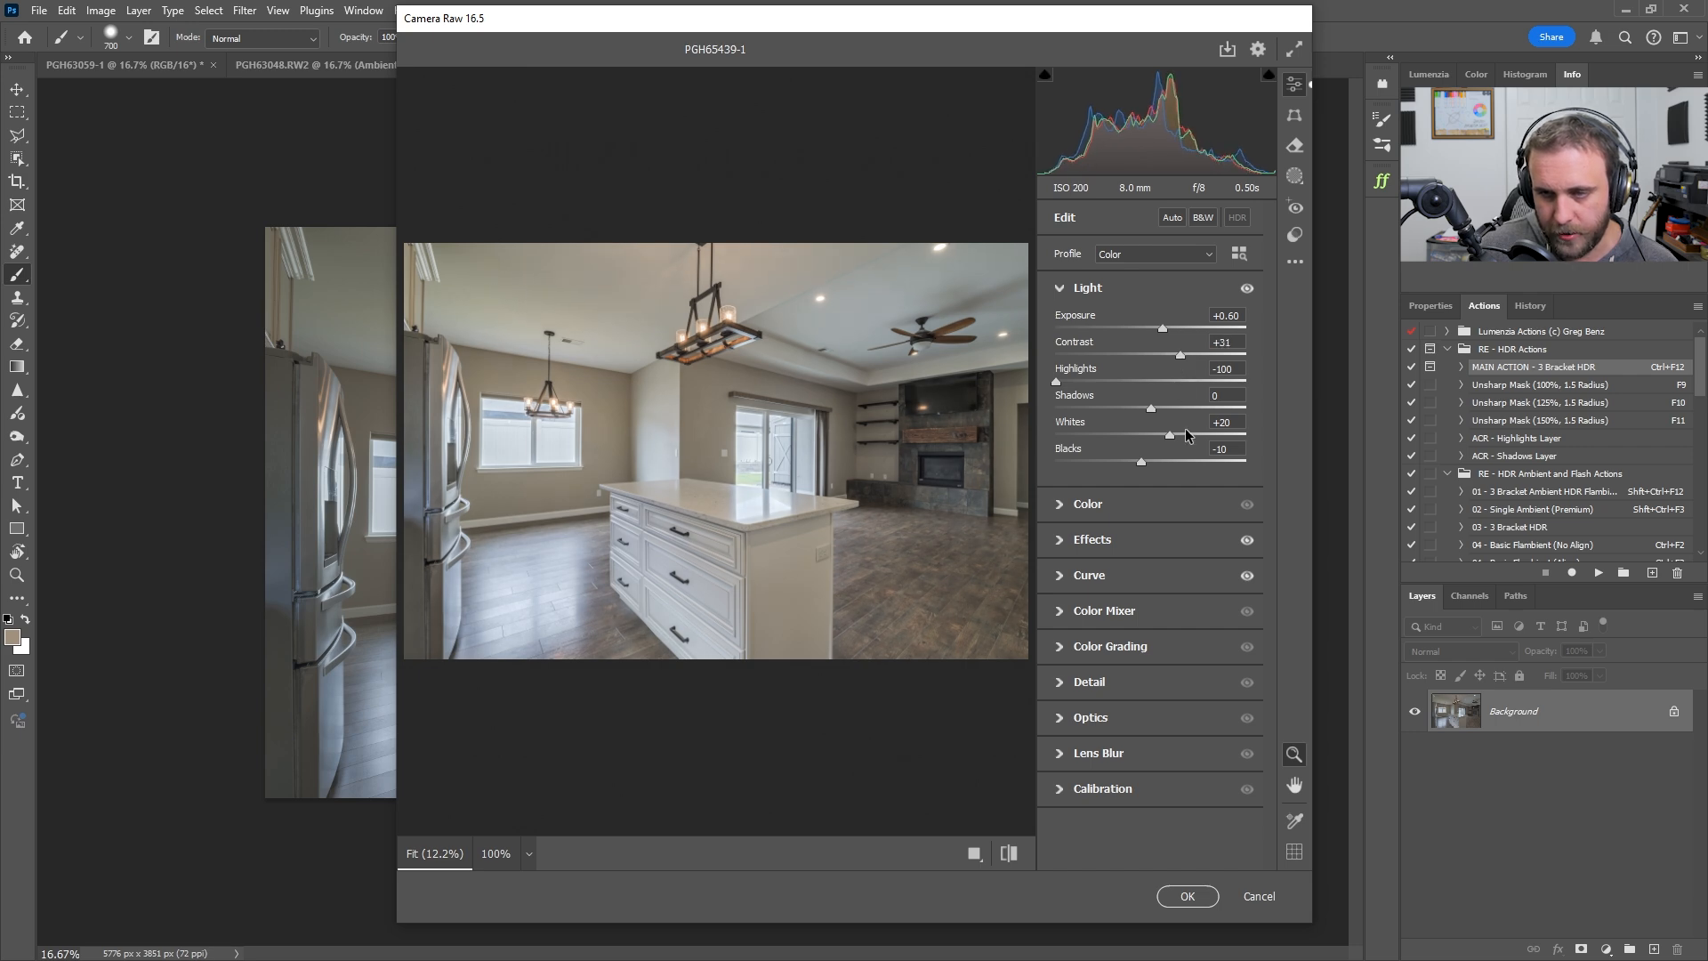
left_click_drag(1140, 468, 1153, 461)
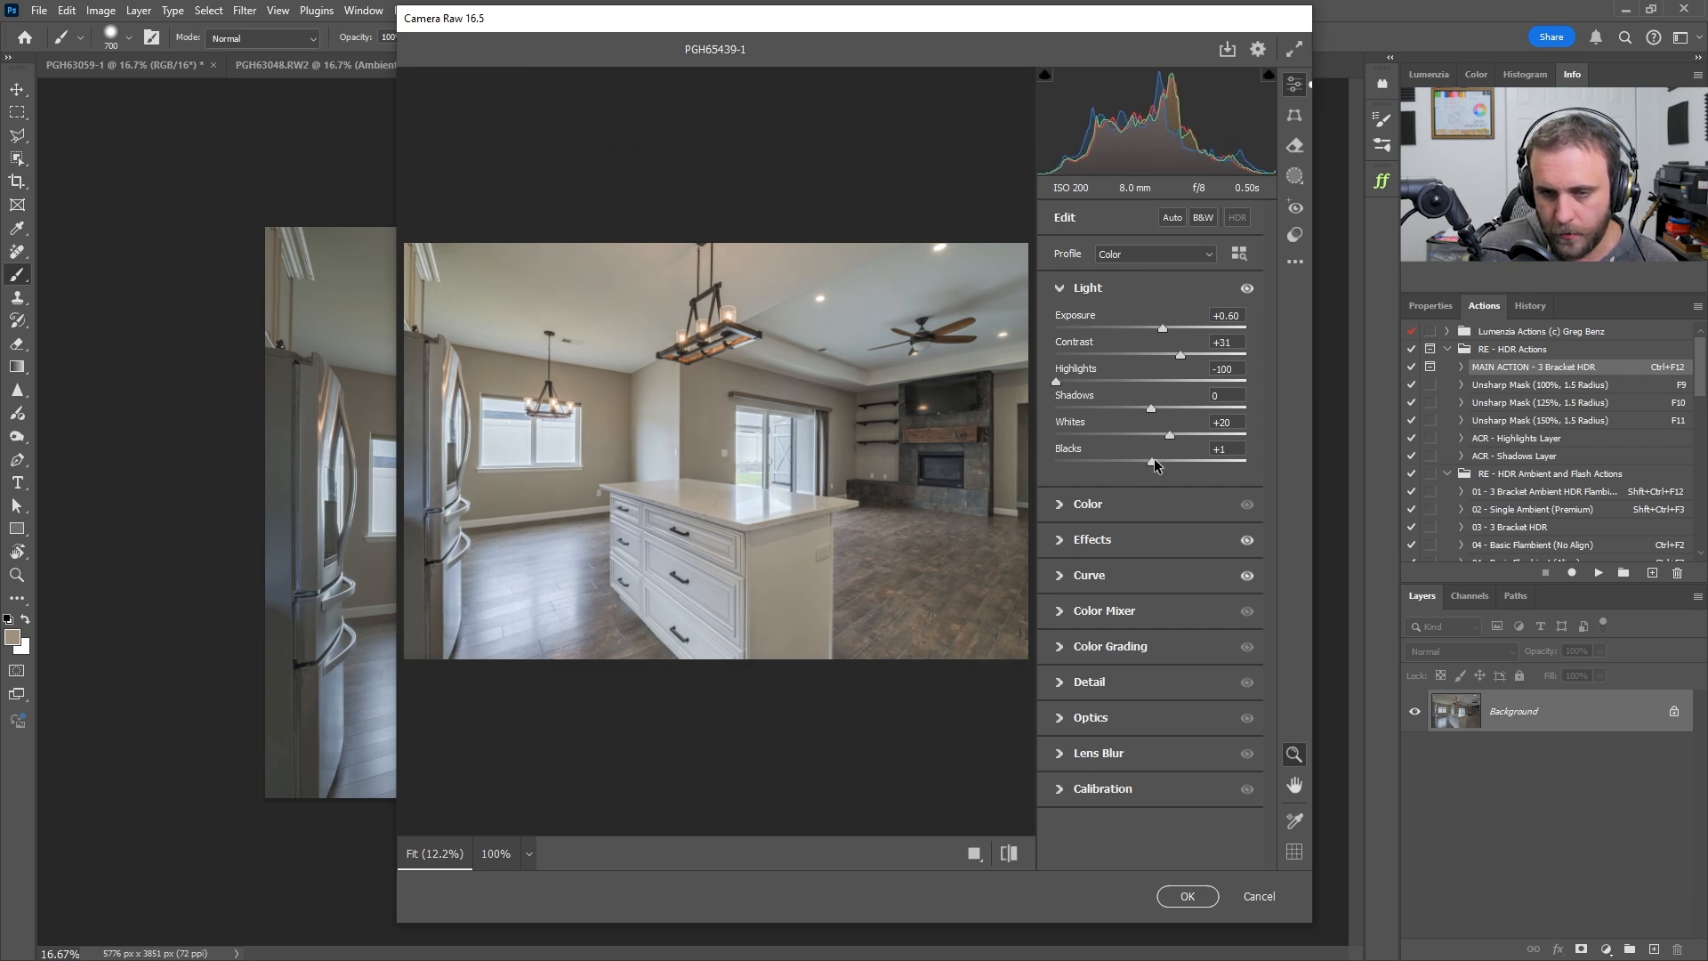
left_click(1187, 896)
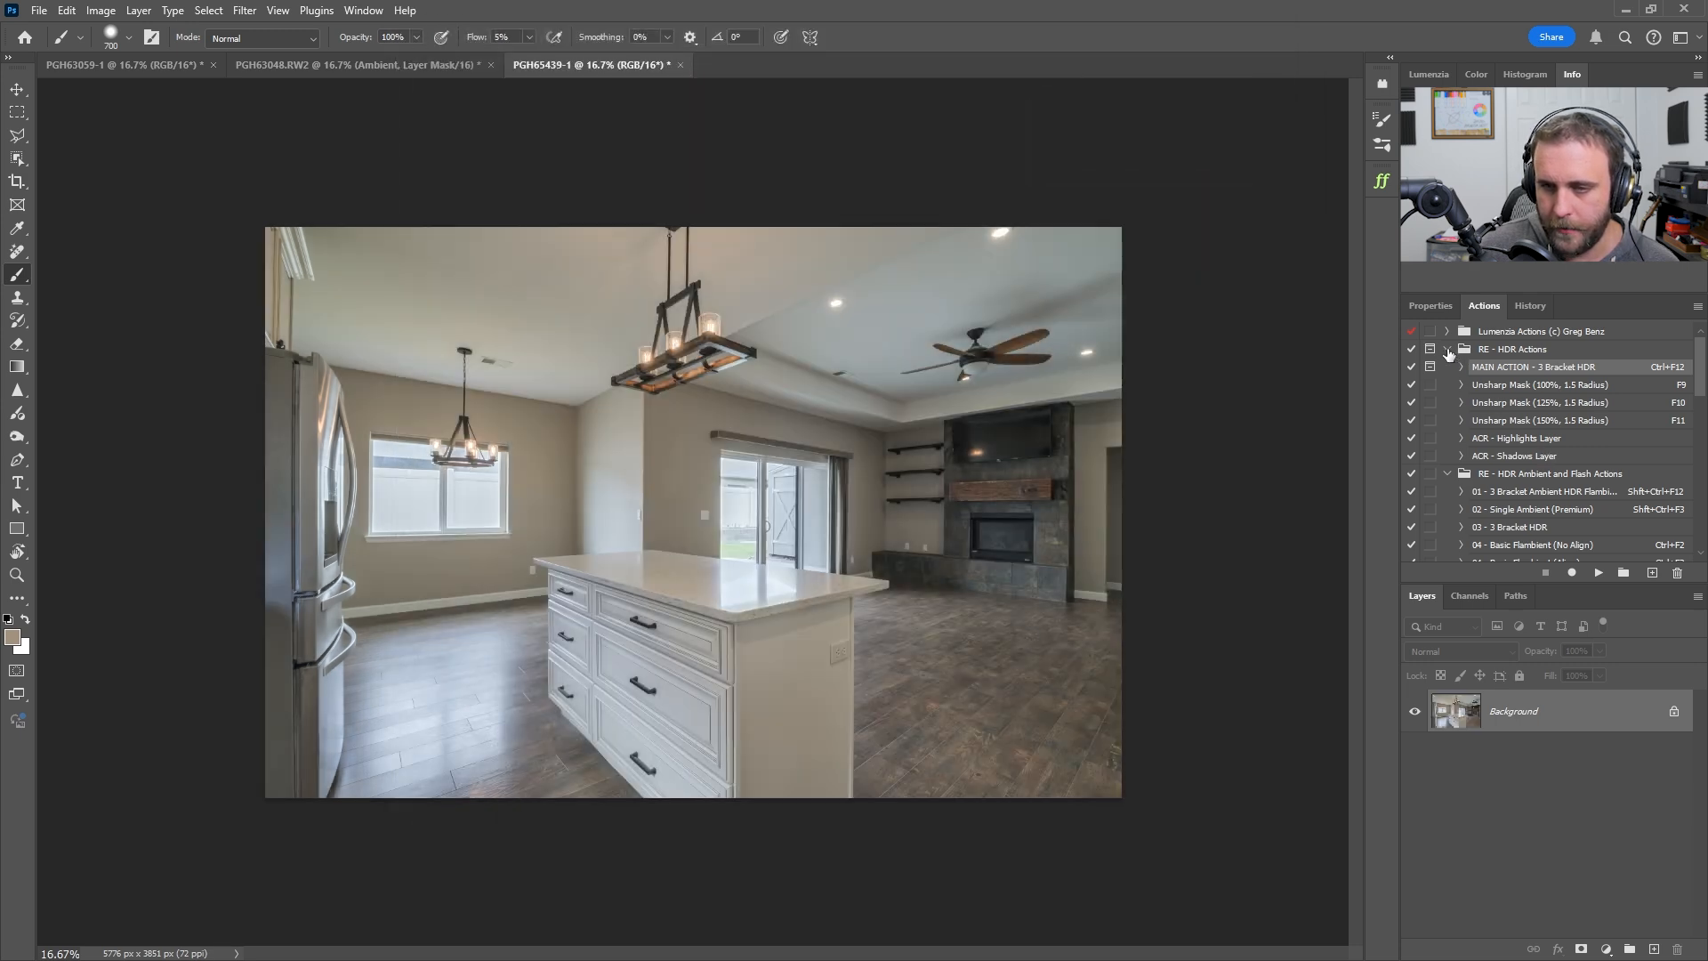
Run the Curves - Midtones Boost action, compare the image with and without it, and reduce the document to the Background layer alone
left_click(1447, 350)
scroll(1503, 480, "down", 5)
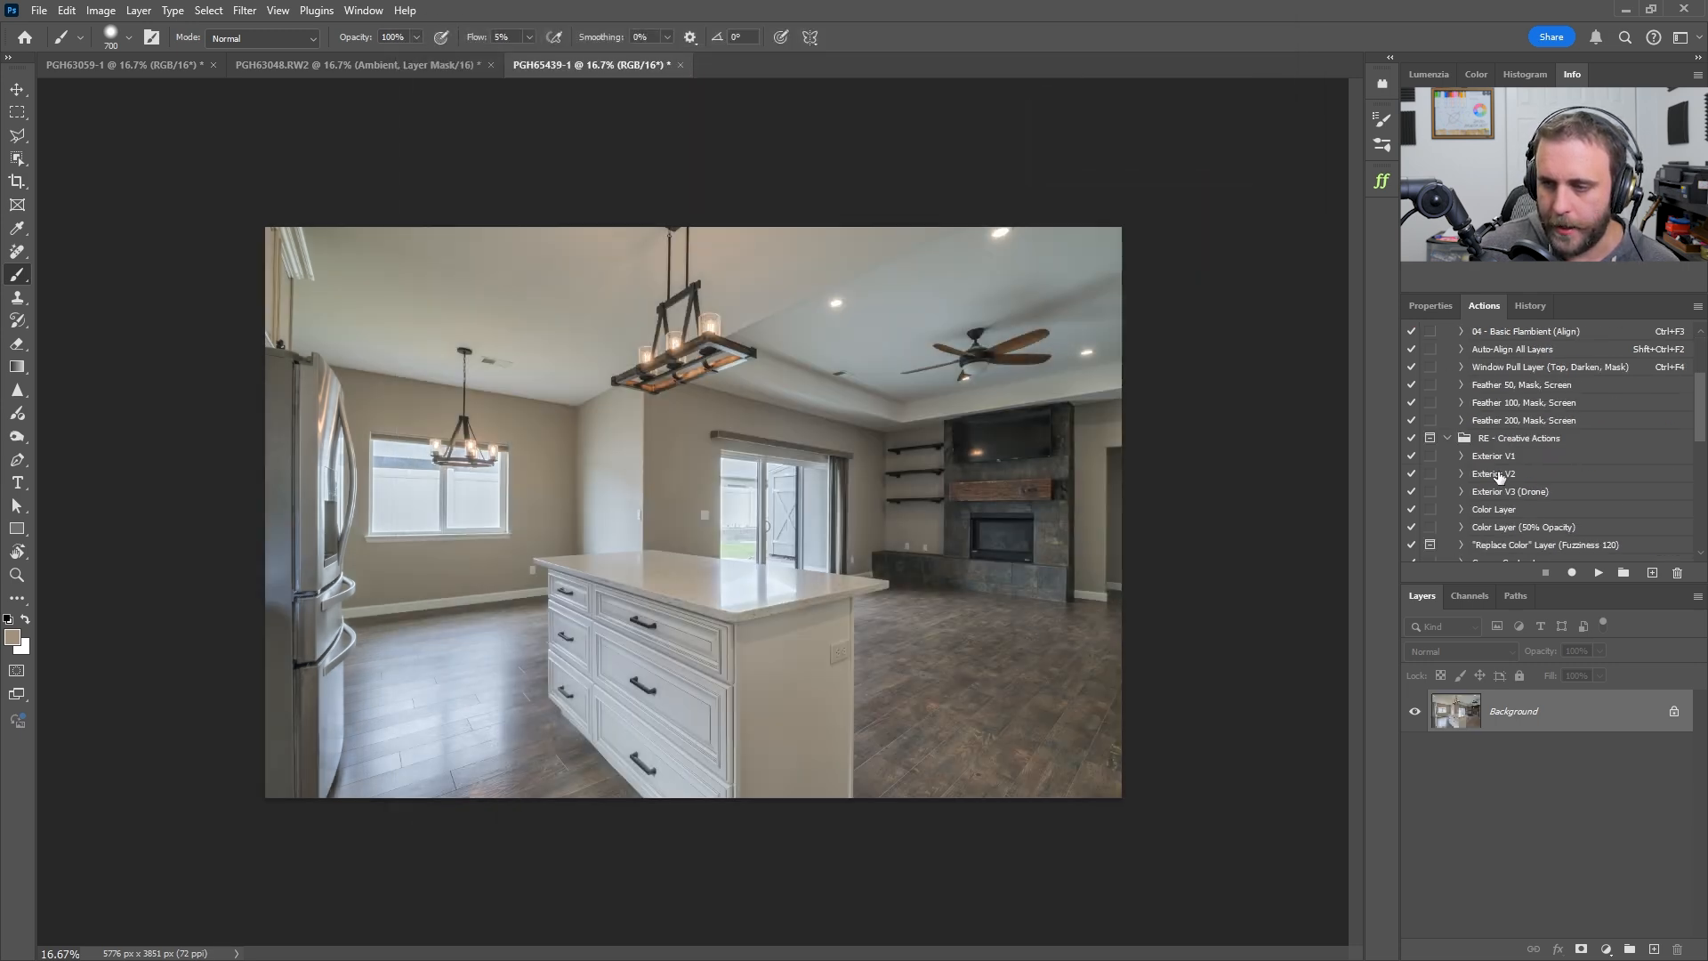
left_click(1506, 531)
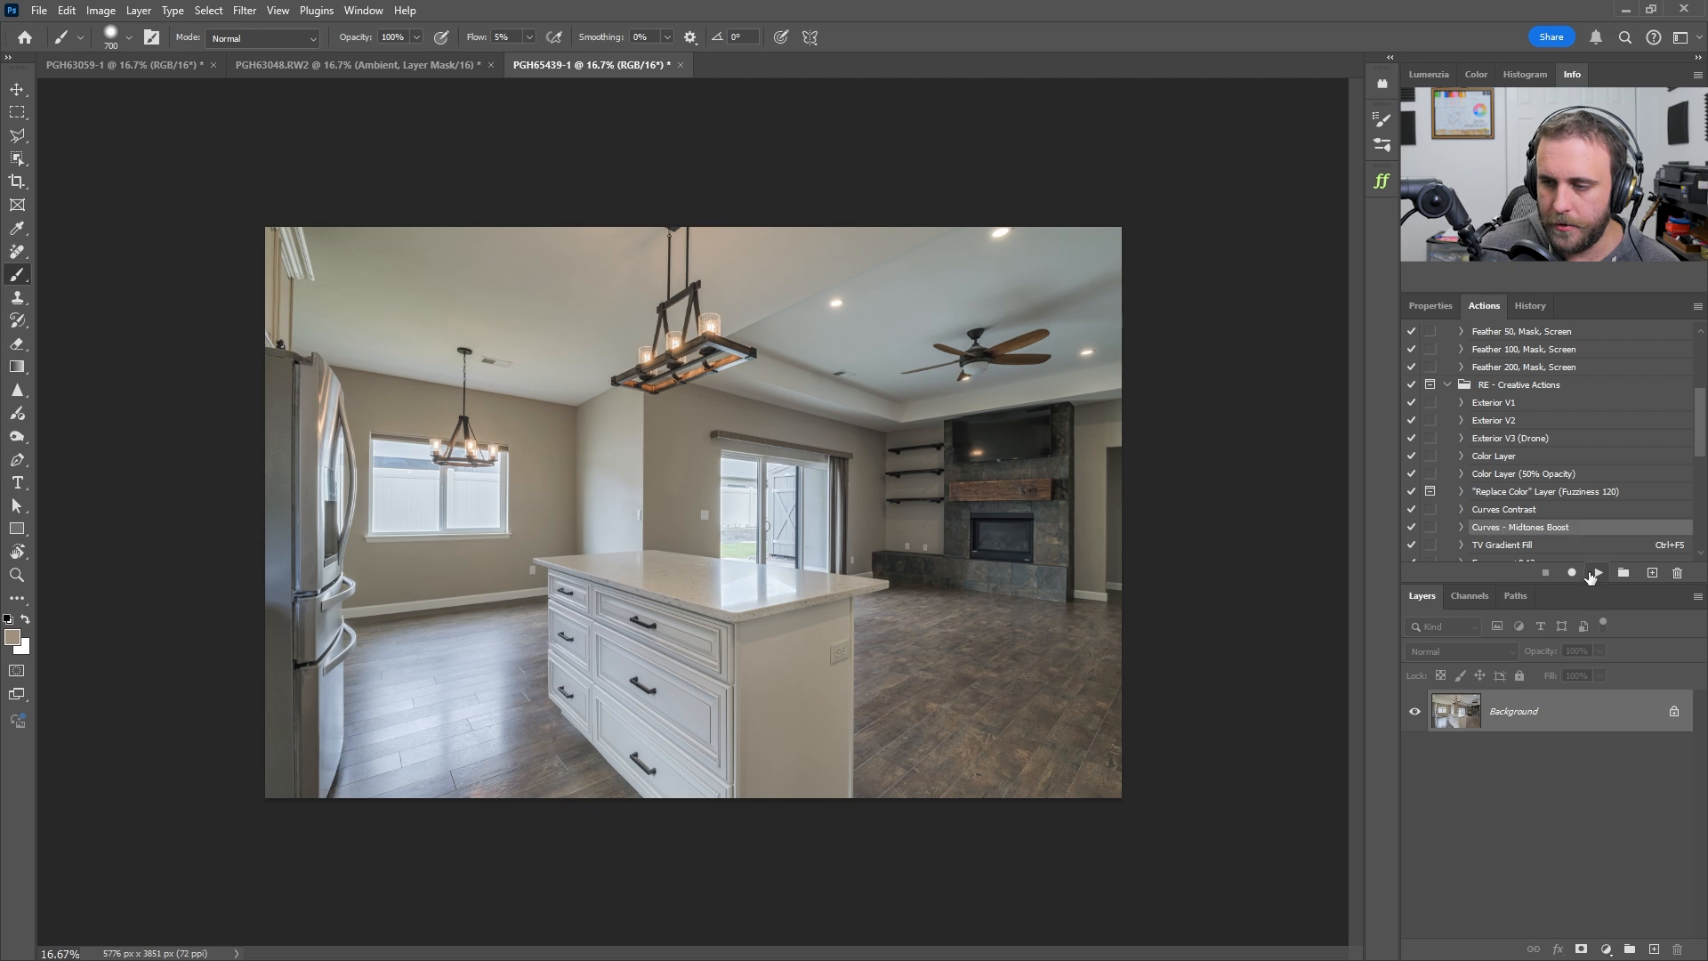
left_click(1598, 573)
left_click(1415, 711)
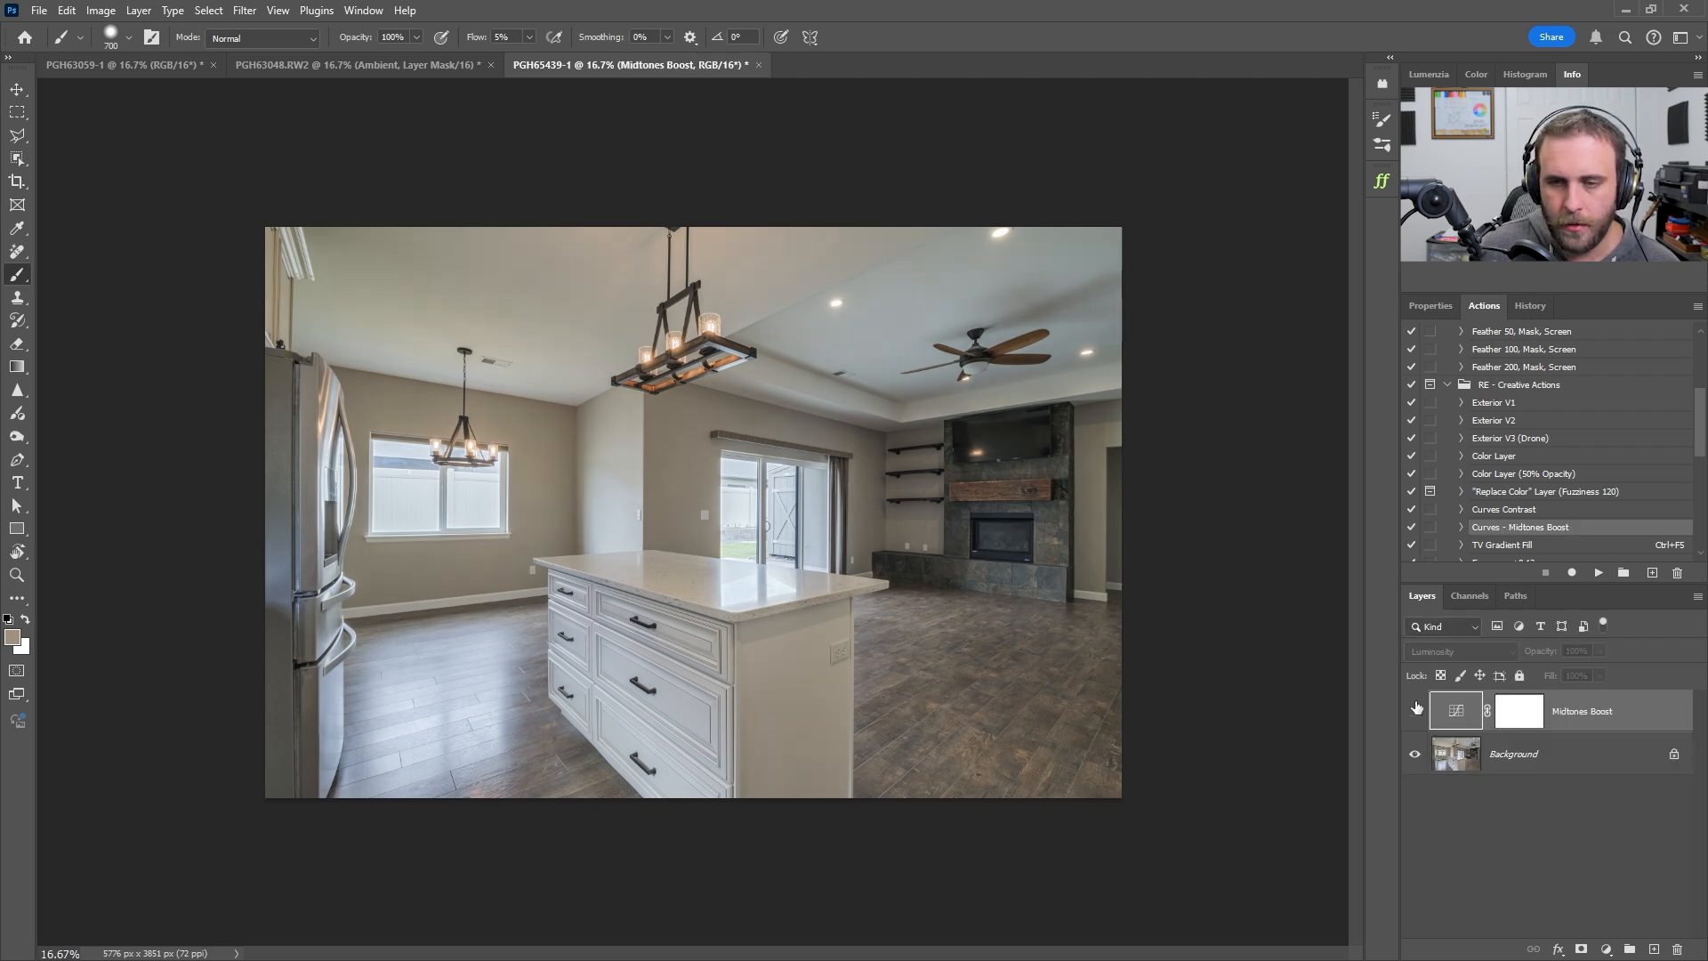
left_click(1415, 711)
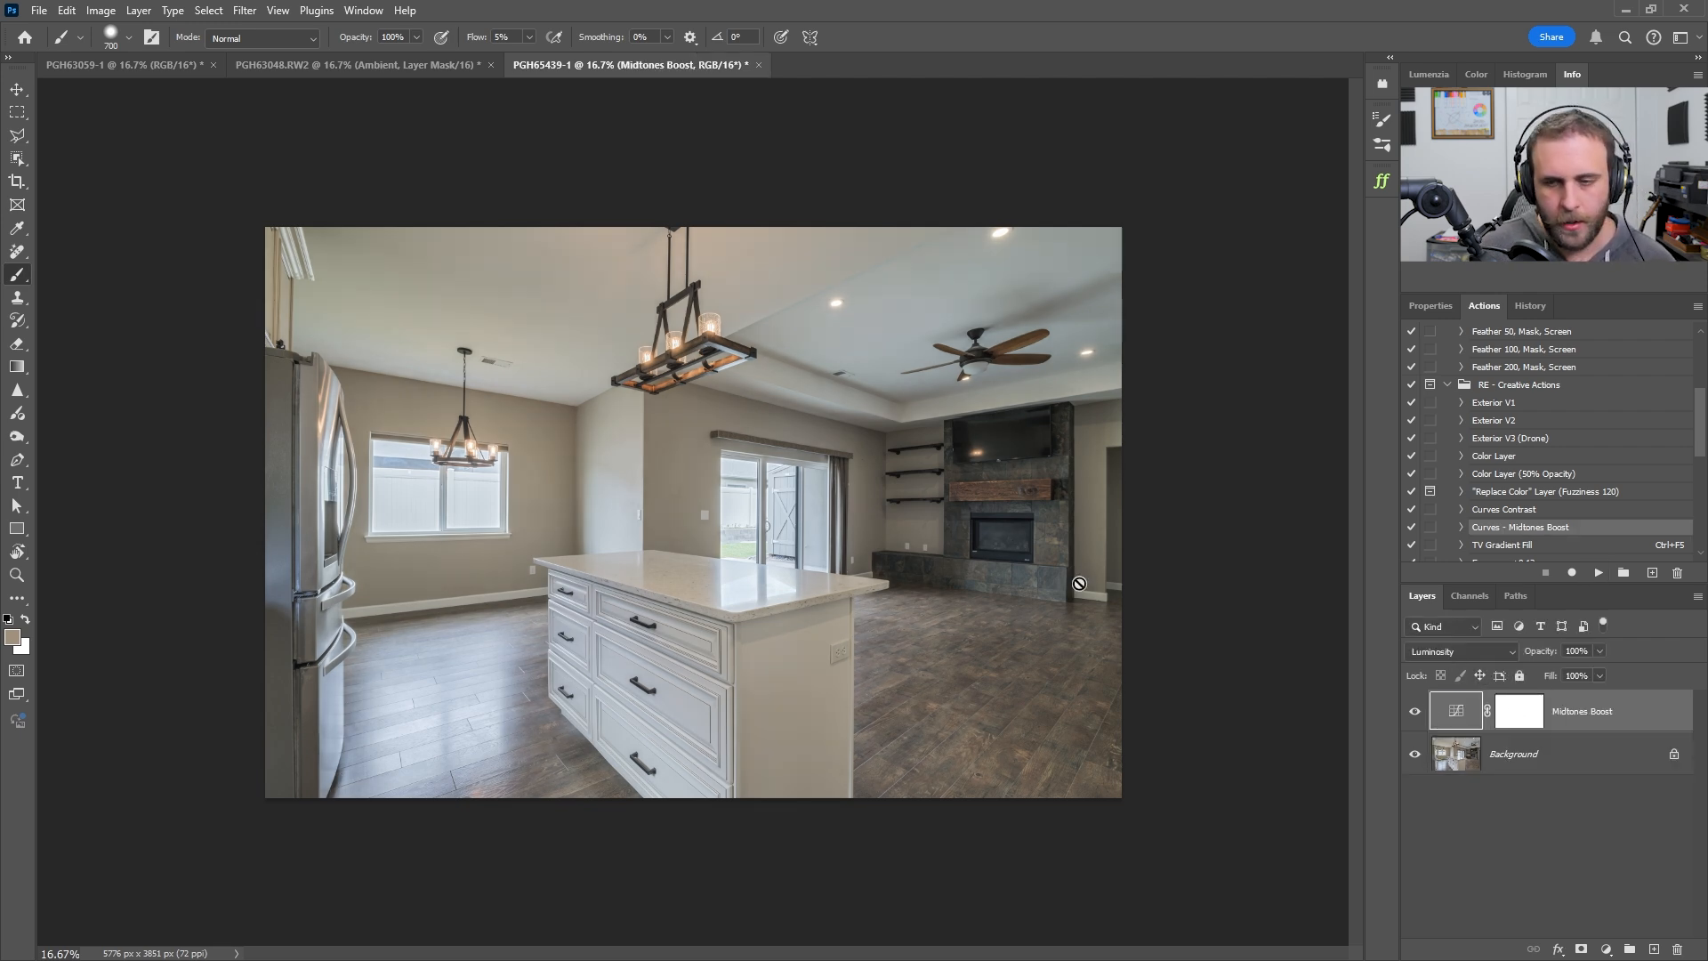
key("Delete")
Outline the TV screen above the fireplace with the Polygonal Lasso and desaturate the selected area
key("ctrl+plus")
key("ctrl+plus")
key("ctrl+plus")
key("ctrl+plus")
key("ctrl+plus")
key("ctrl+plus")
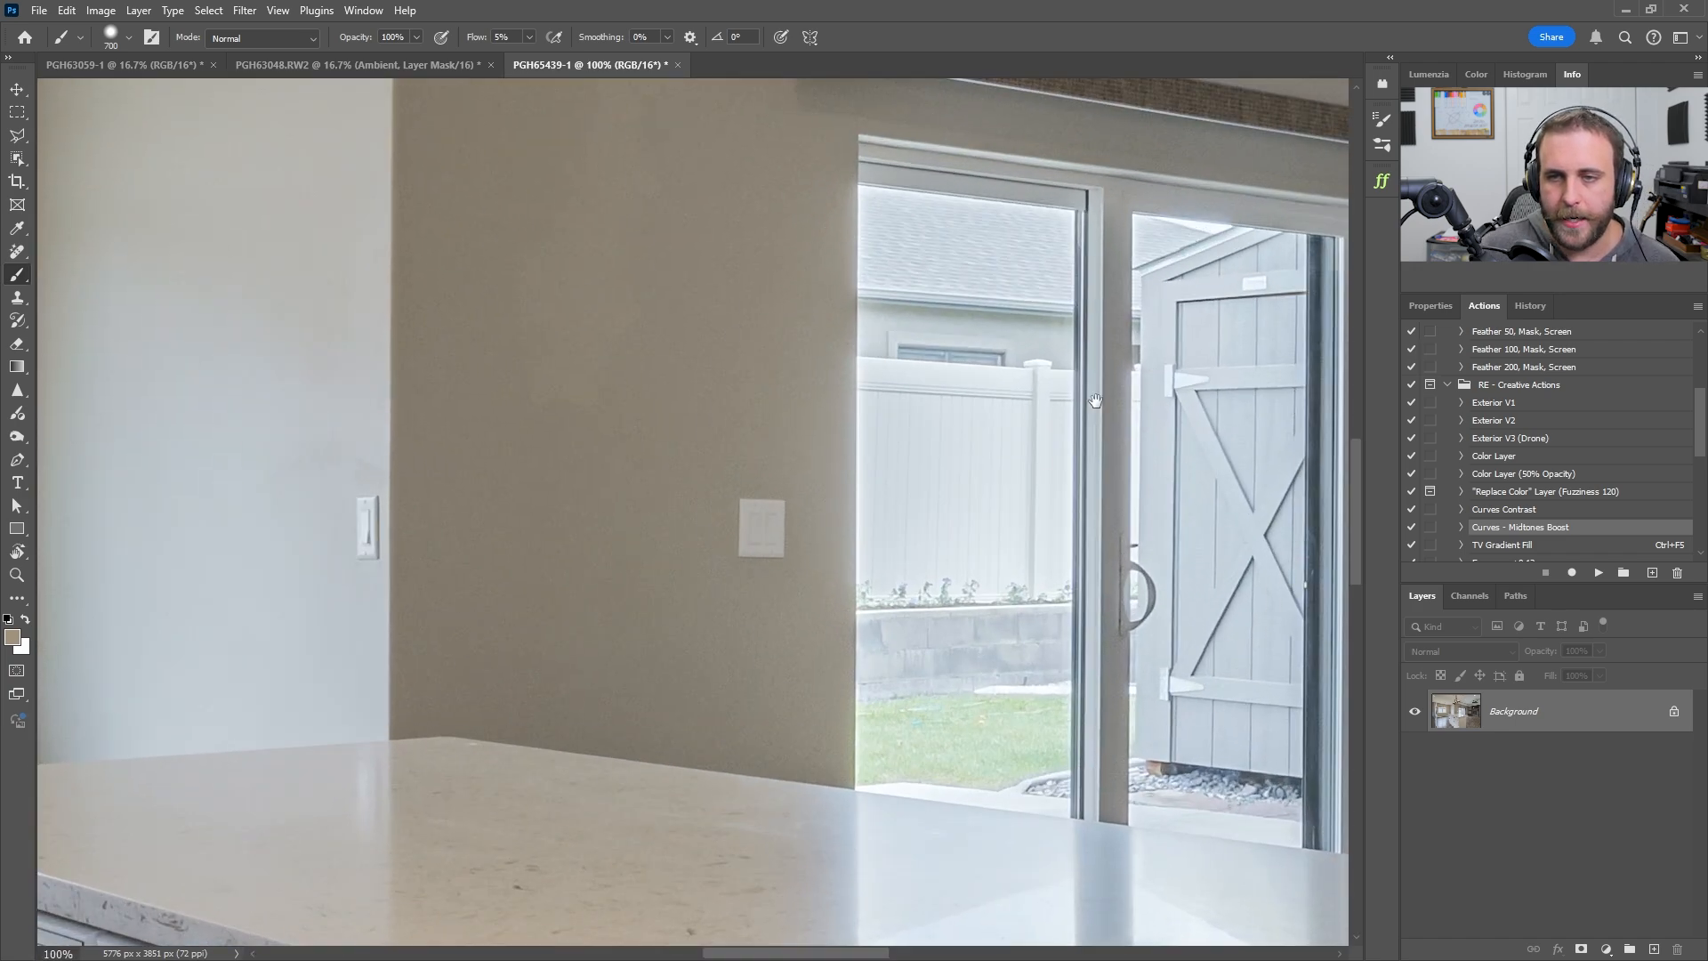
left_click_drag(1095, 400, 293, 405)
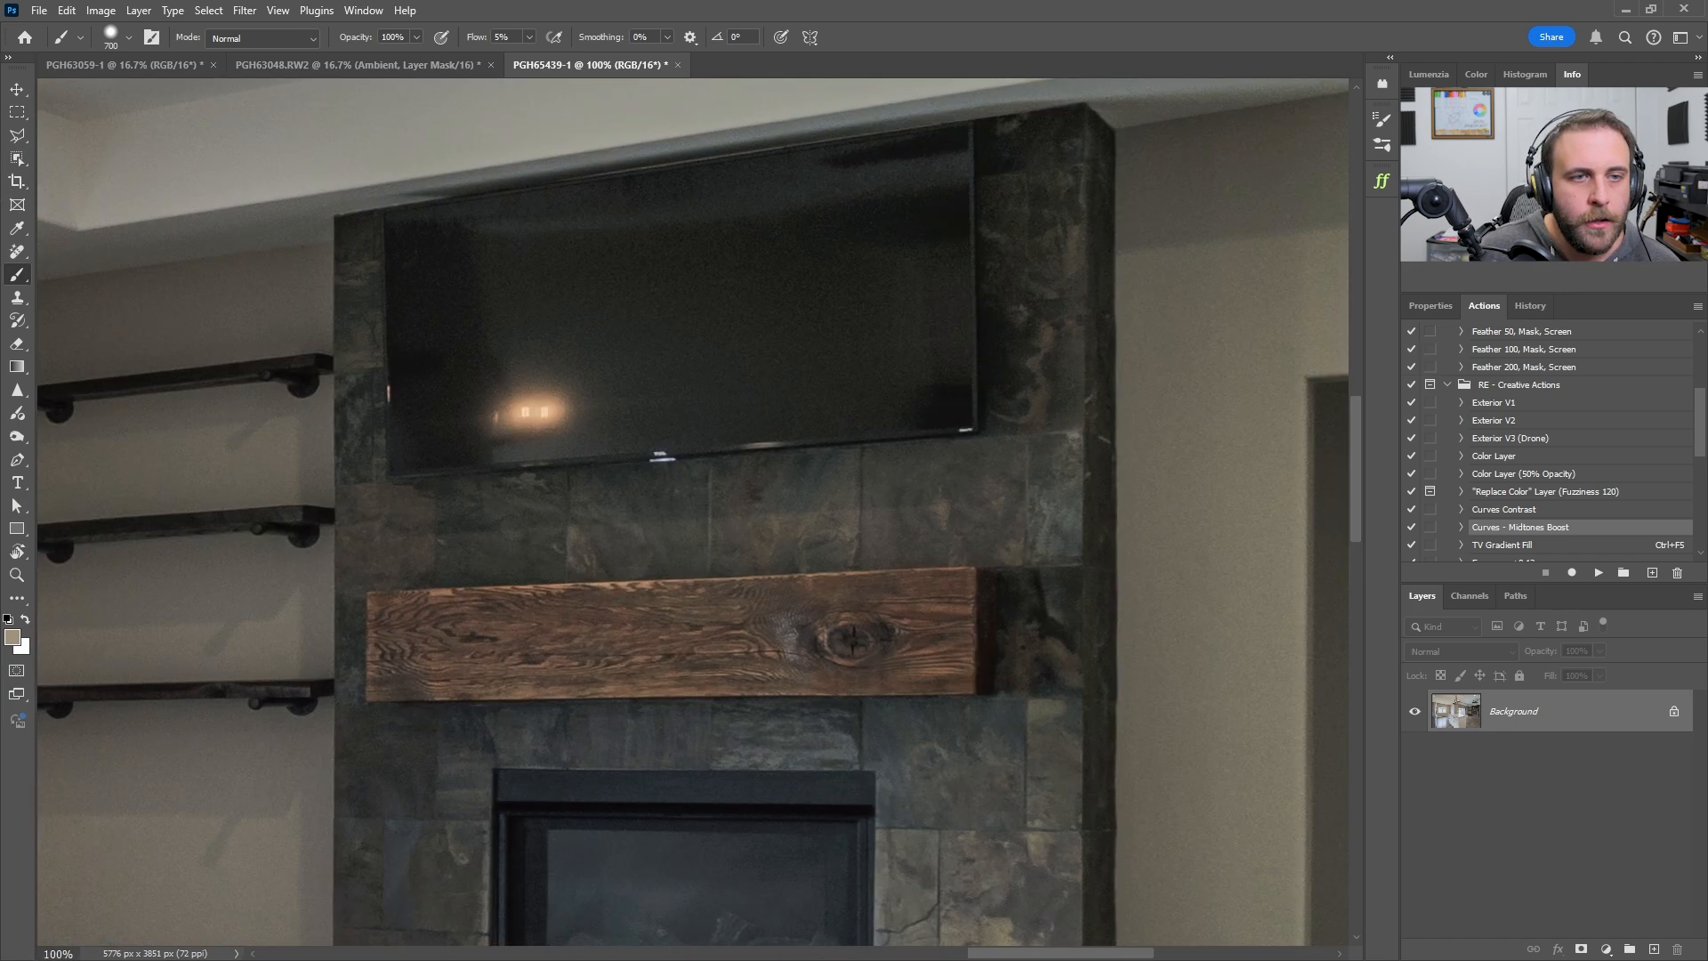
left_click(16, 135)
left_click(384, 214)
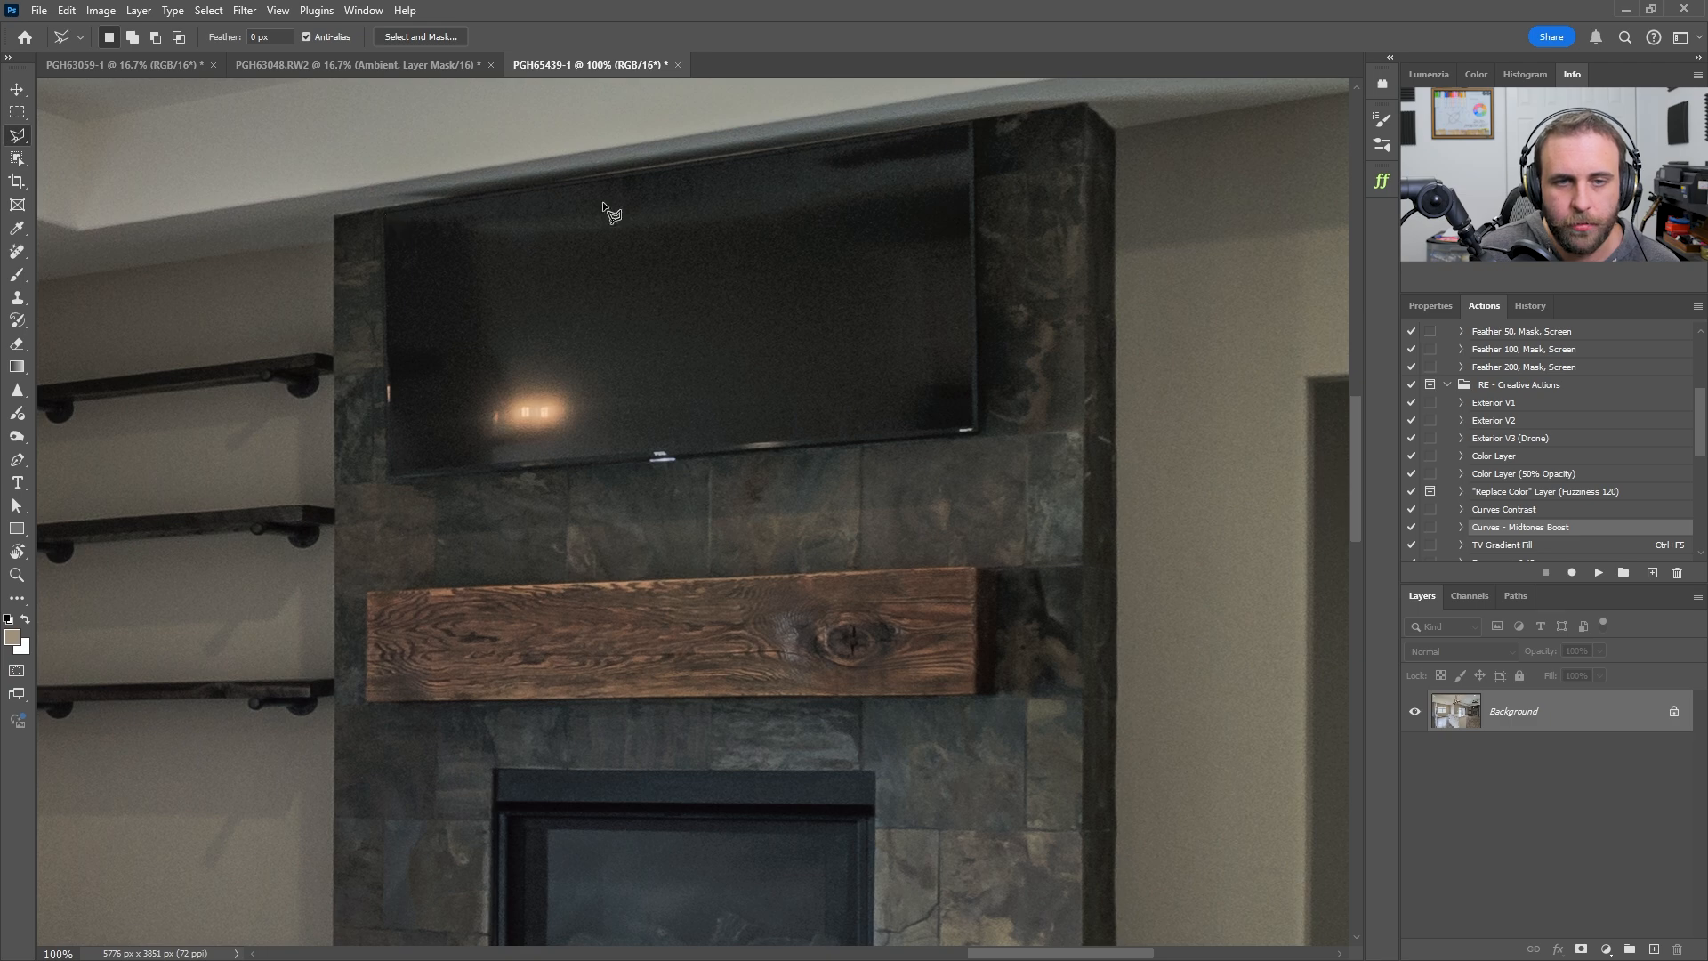
left_click(968, 128)
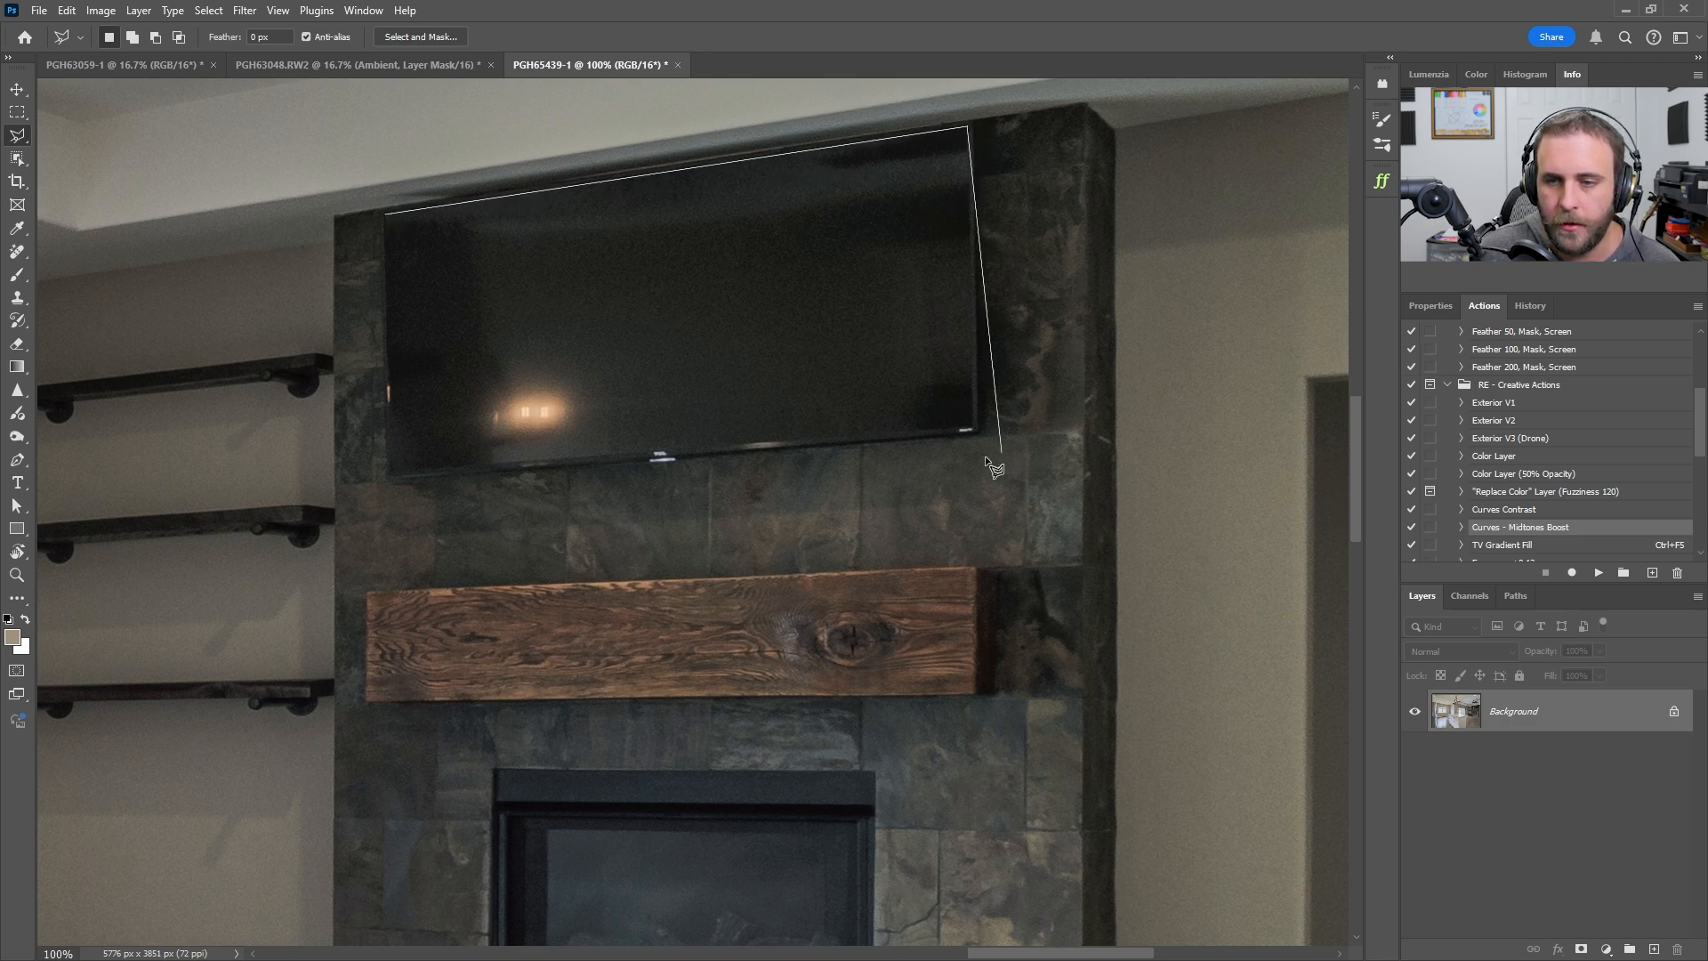
left_click(973, 430)
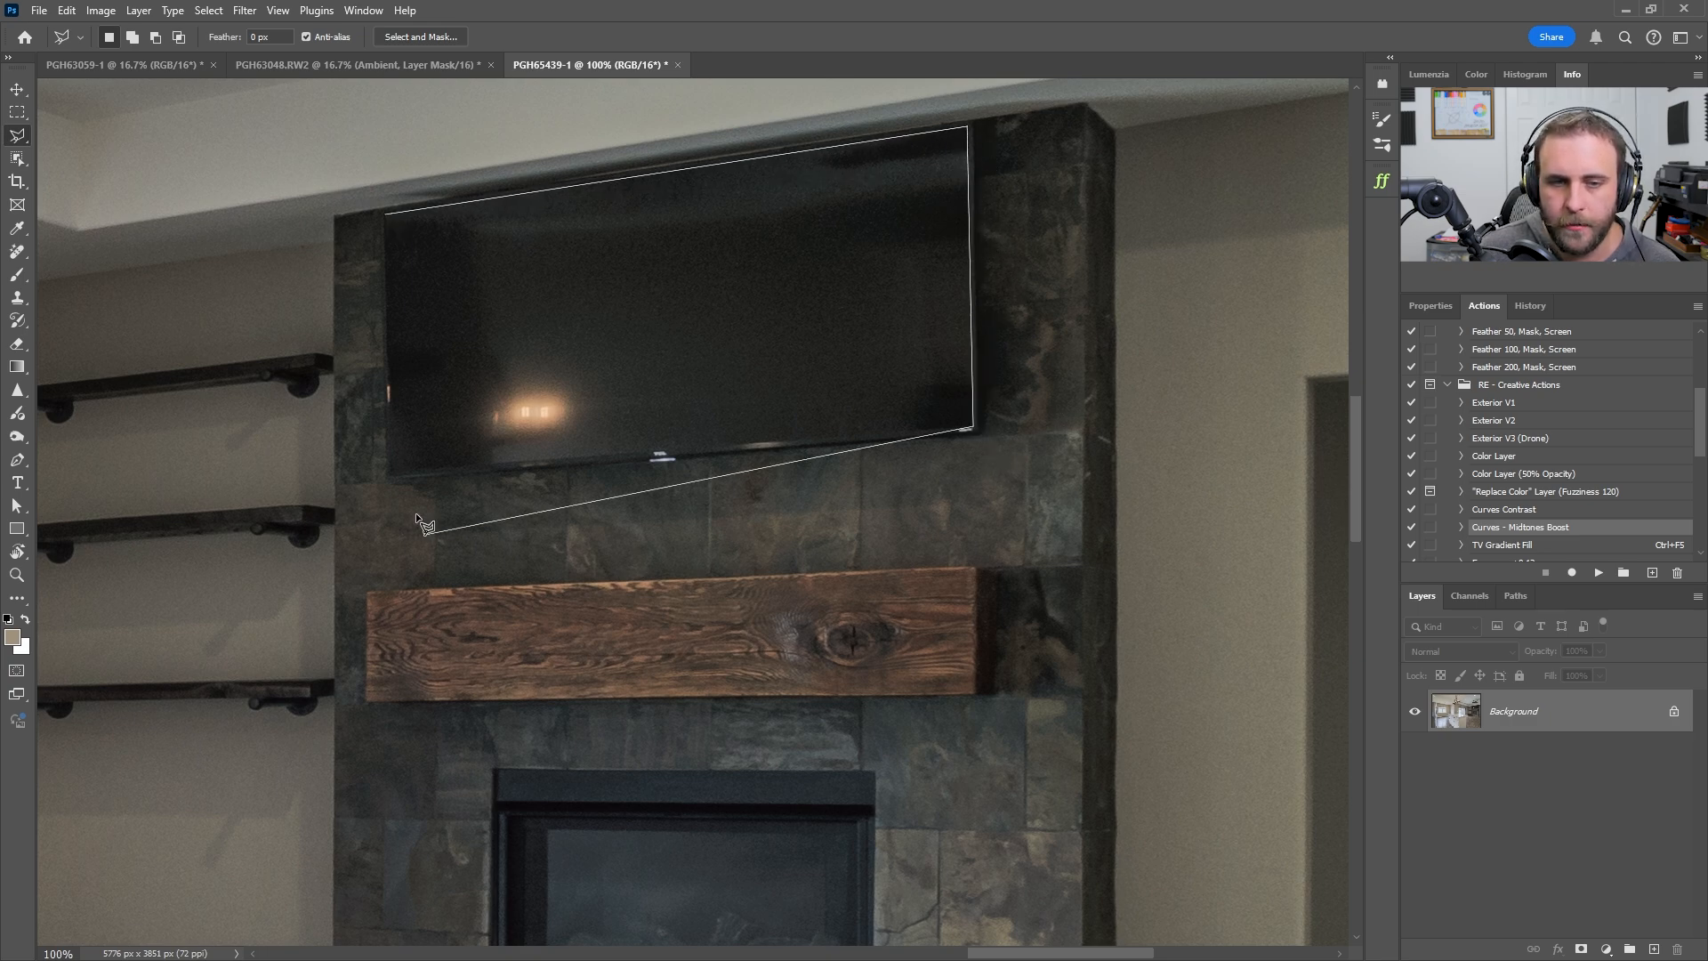
double_click(392, 472)
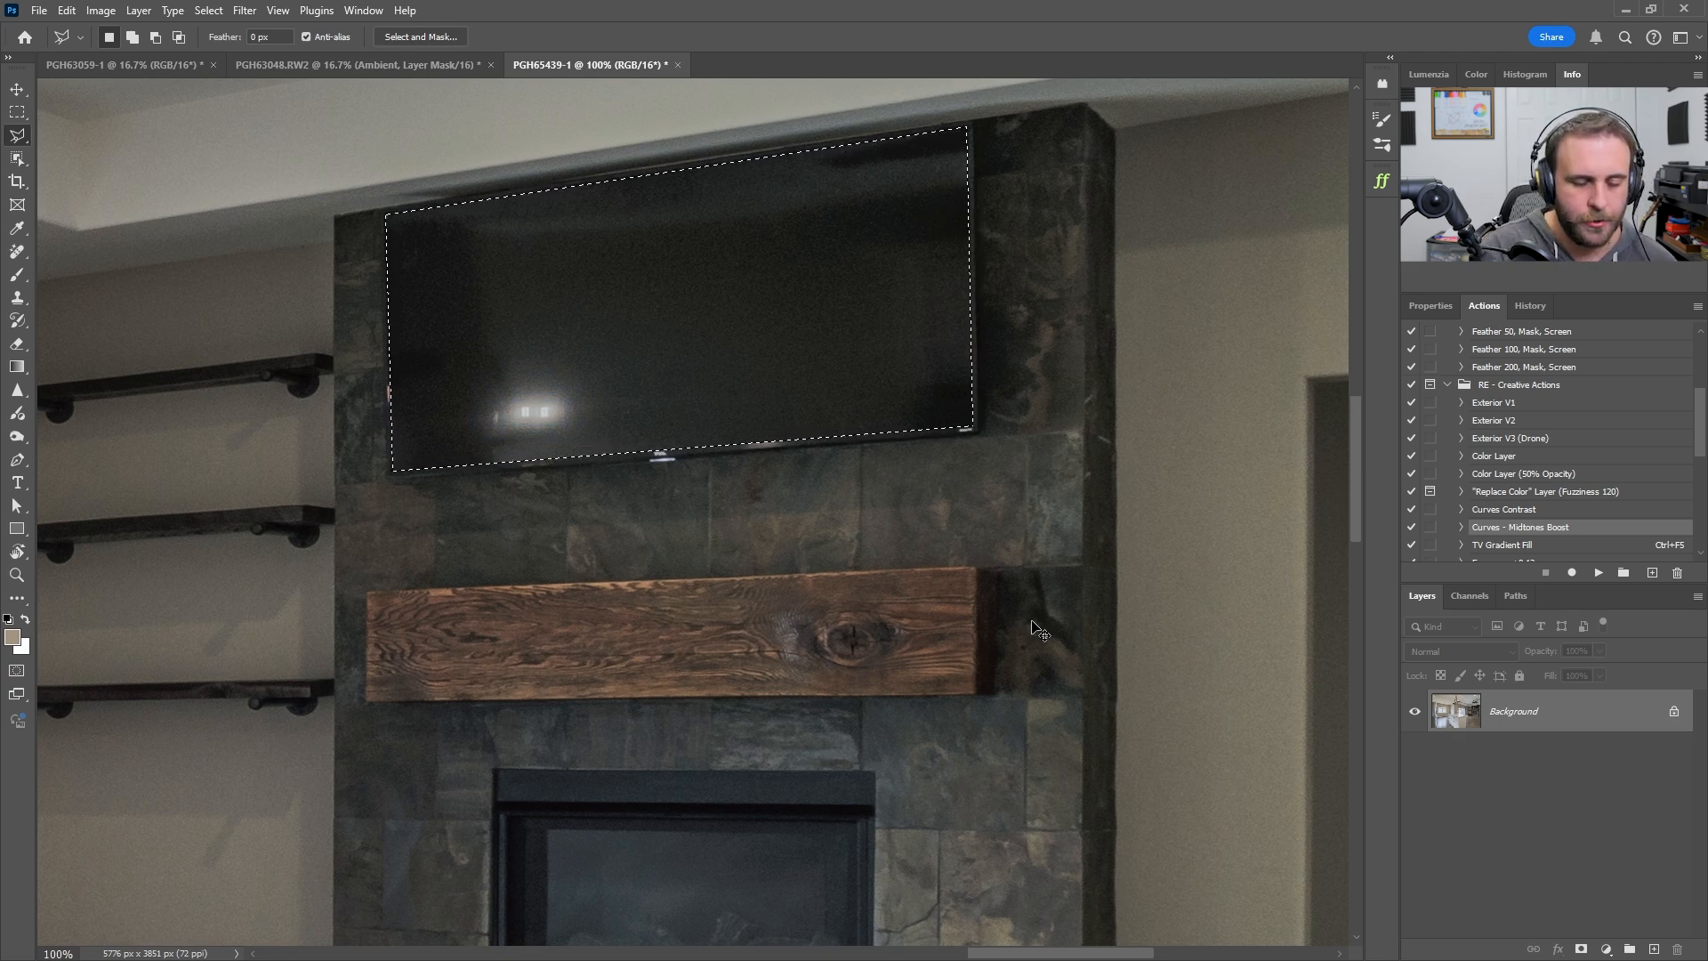
Run the TV Gradient Fill action on the TV selection and set the resulting group's opacity to 82%
key("ctrl+F5")
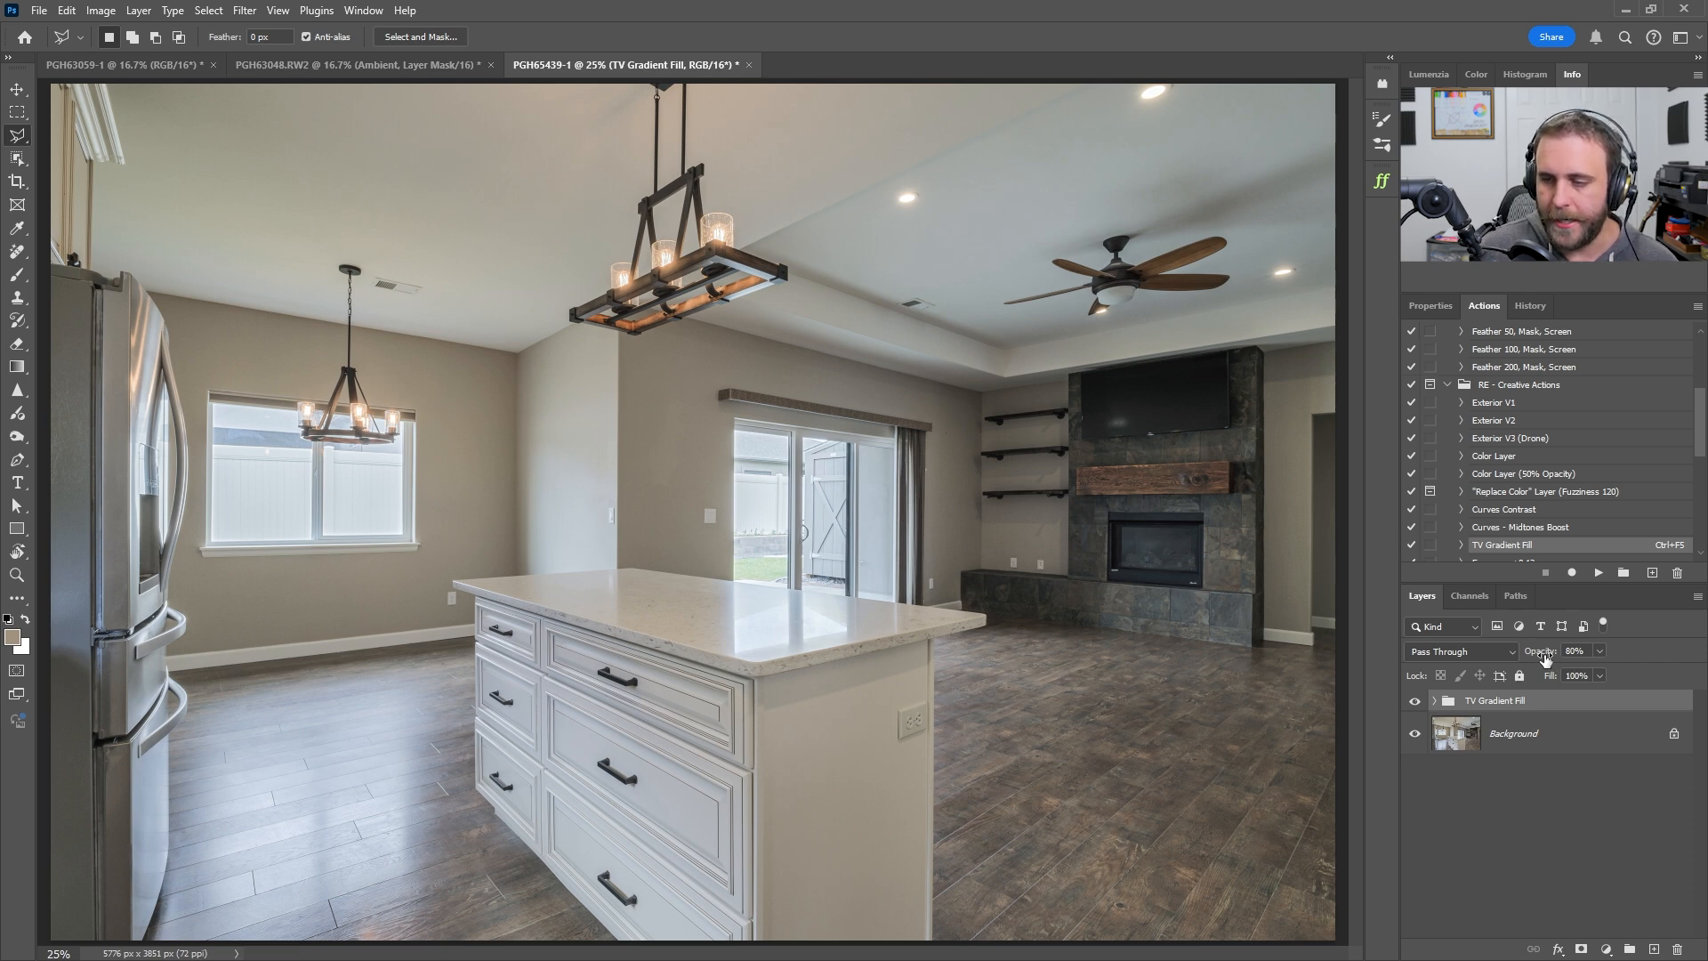
left_click_drag(1545, 657, 1549, 677)
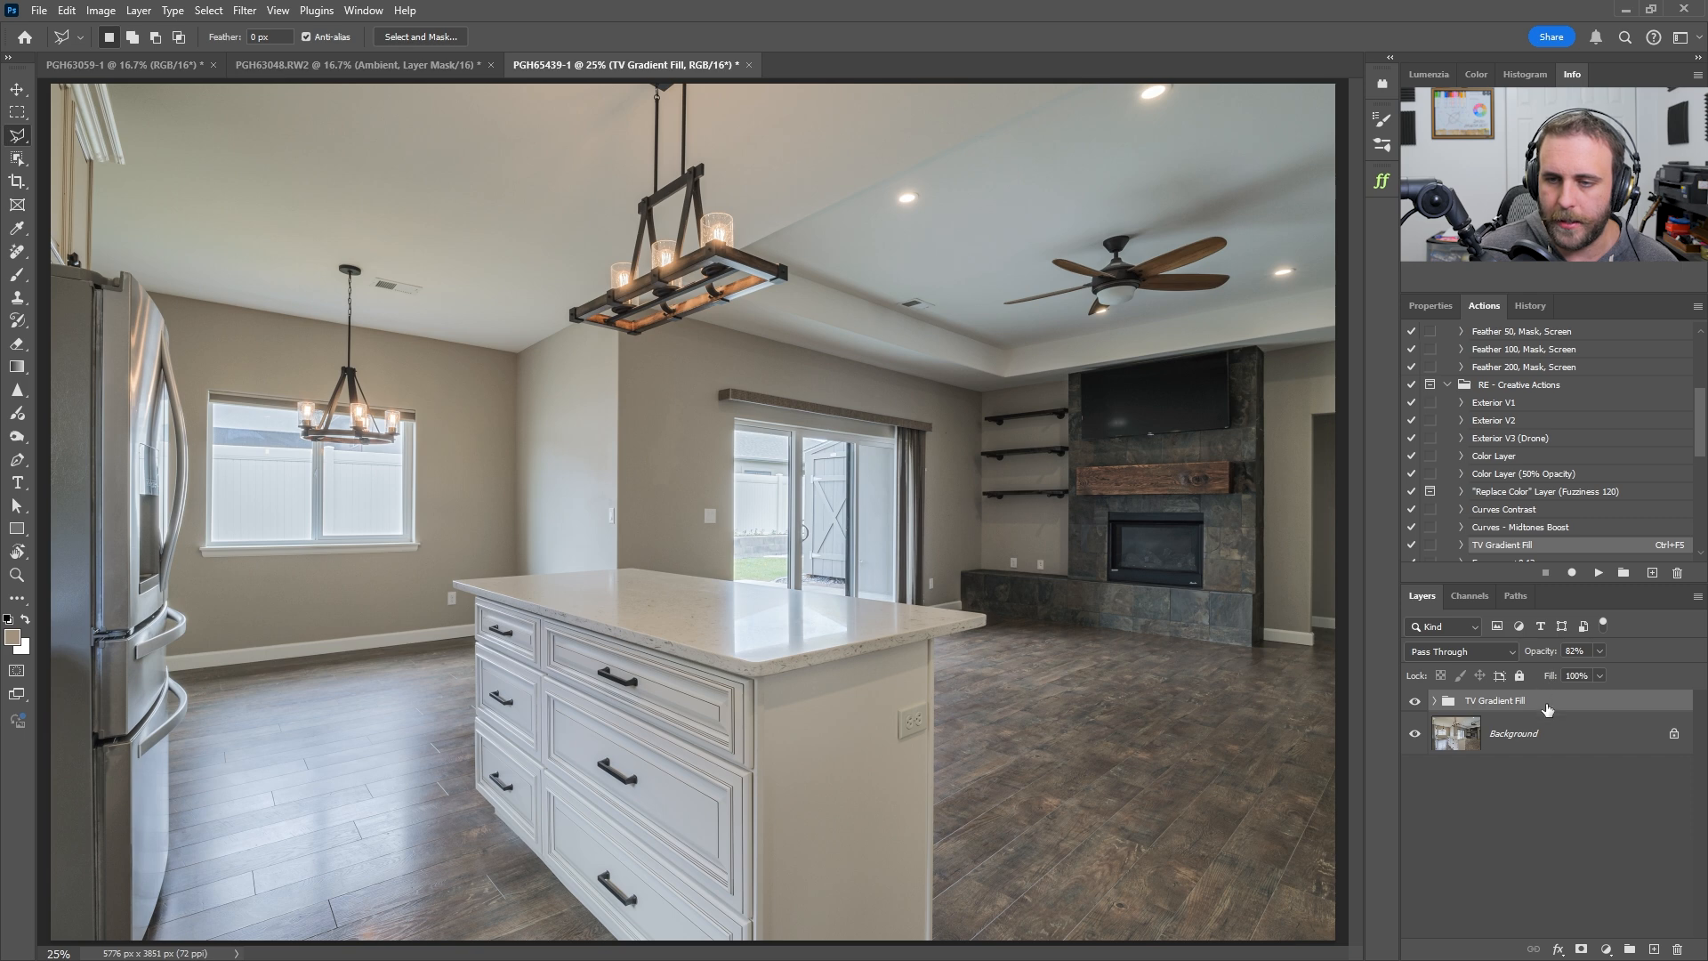
Paint out the light reflection on the TV screen with the Remove tool on the Background layer
left_click(1506, 736)
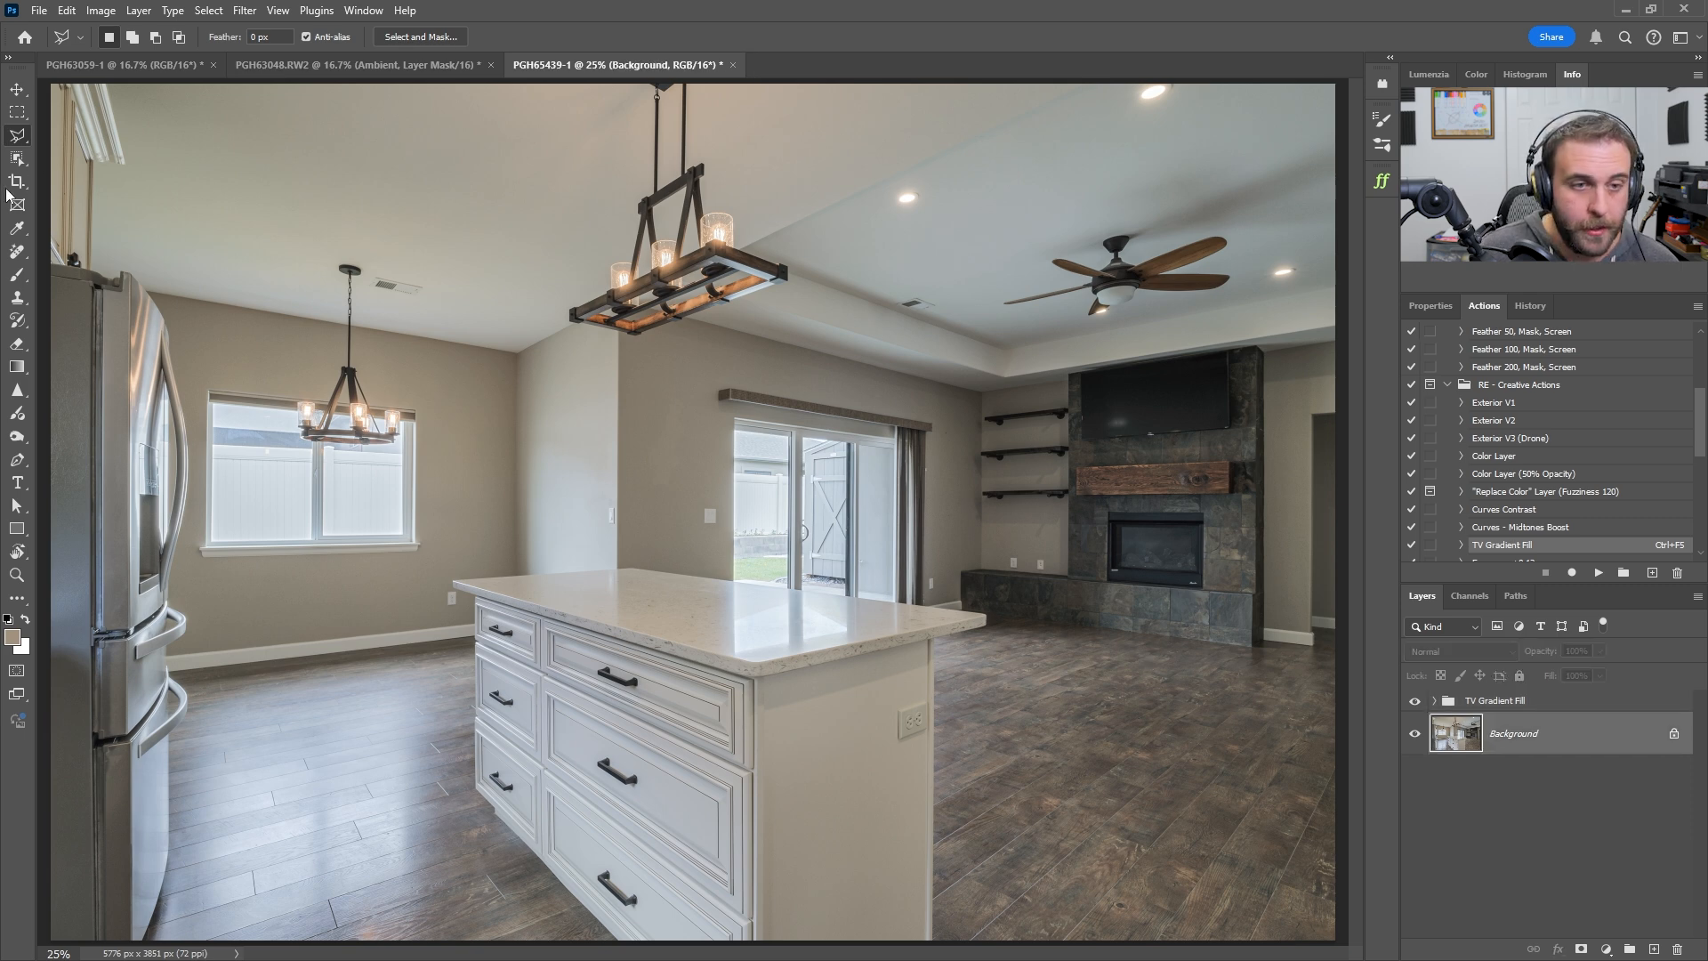
left_click(16, 254)
left_click_drag(1133, 417, 1108, 421)
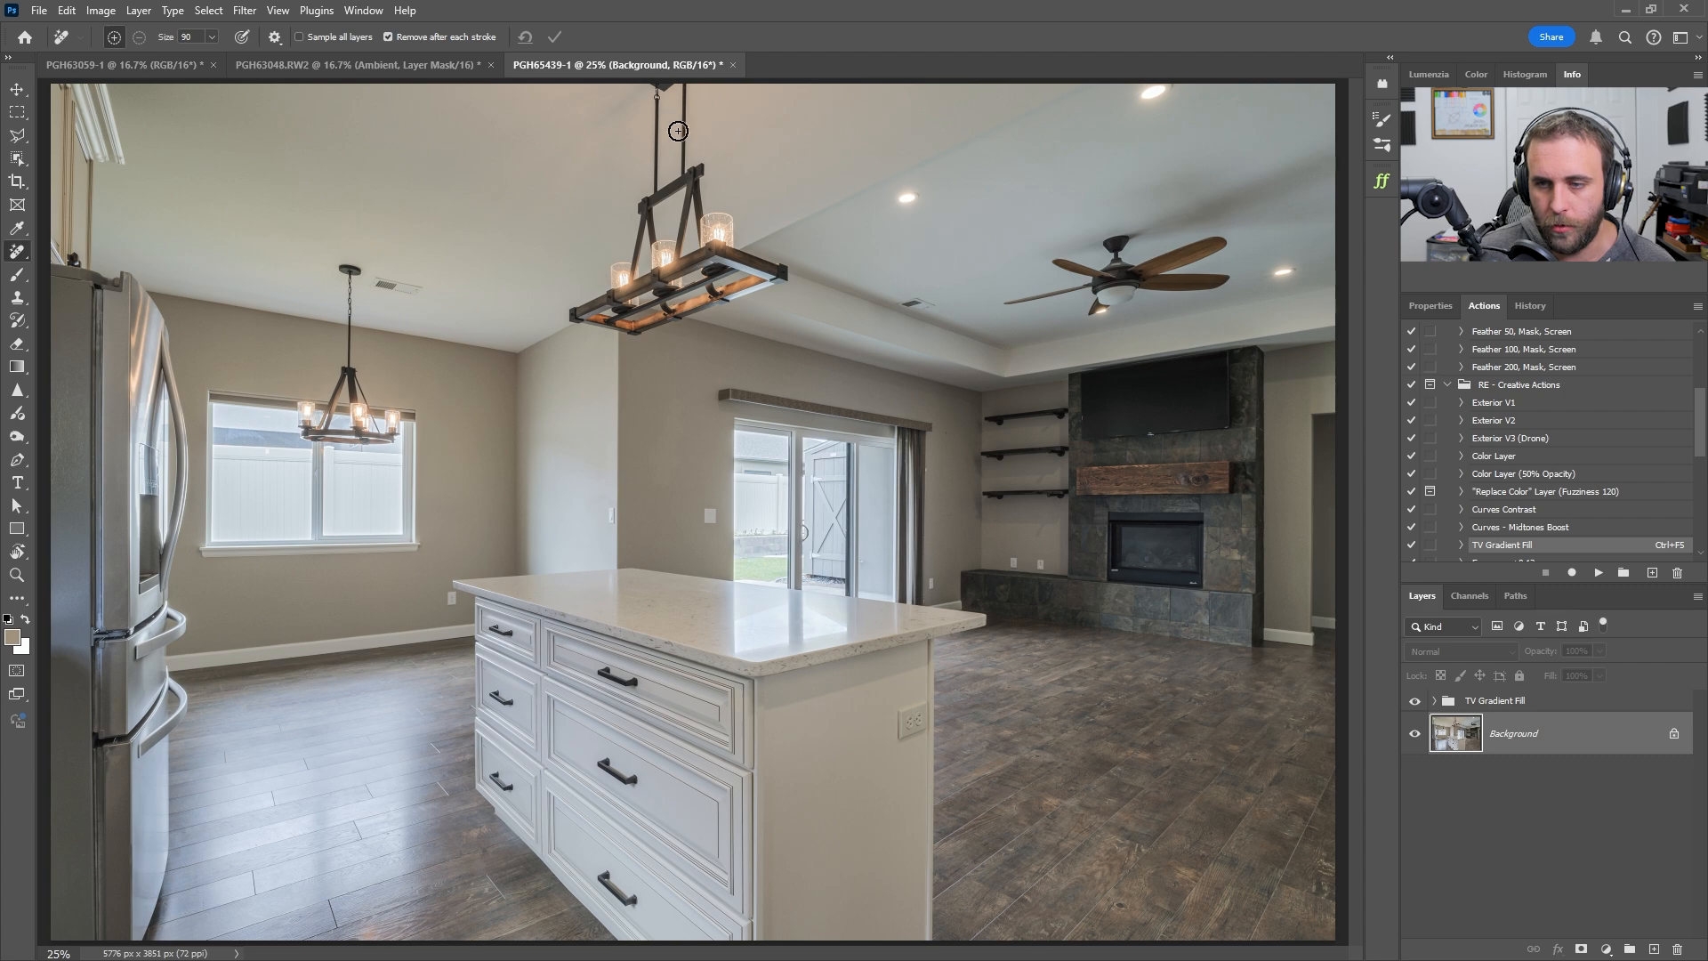
Merge the TV Gradient Fill group into the Background layer, cancelling the Replace Color adjustment opened on the wrong layer
left_click(1525, 701)
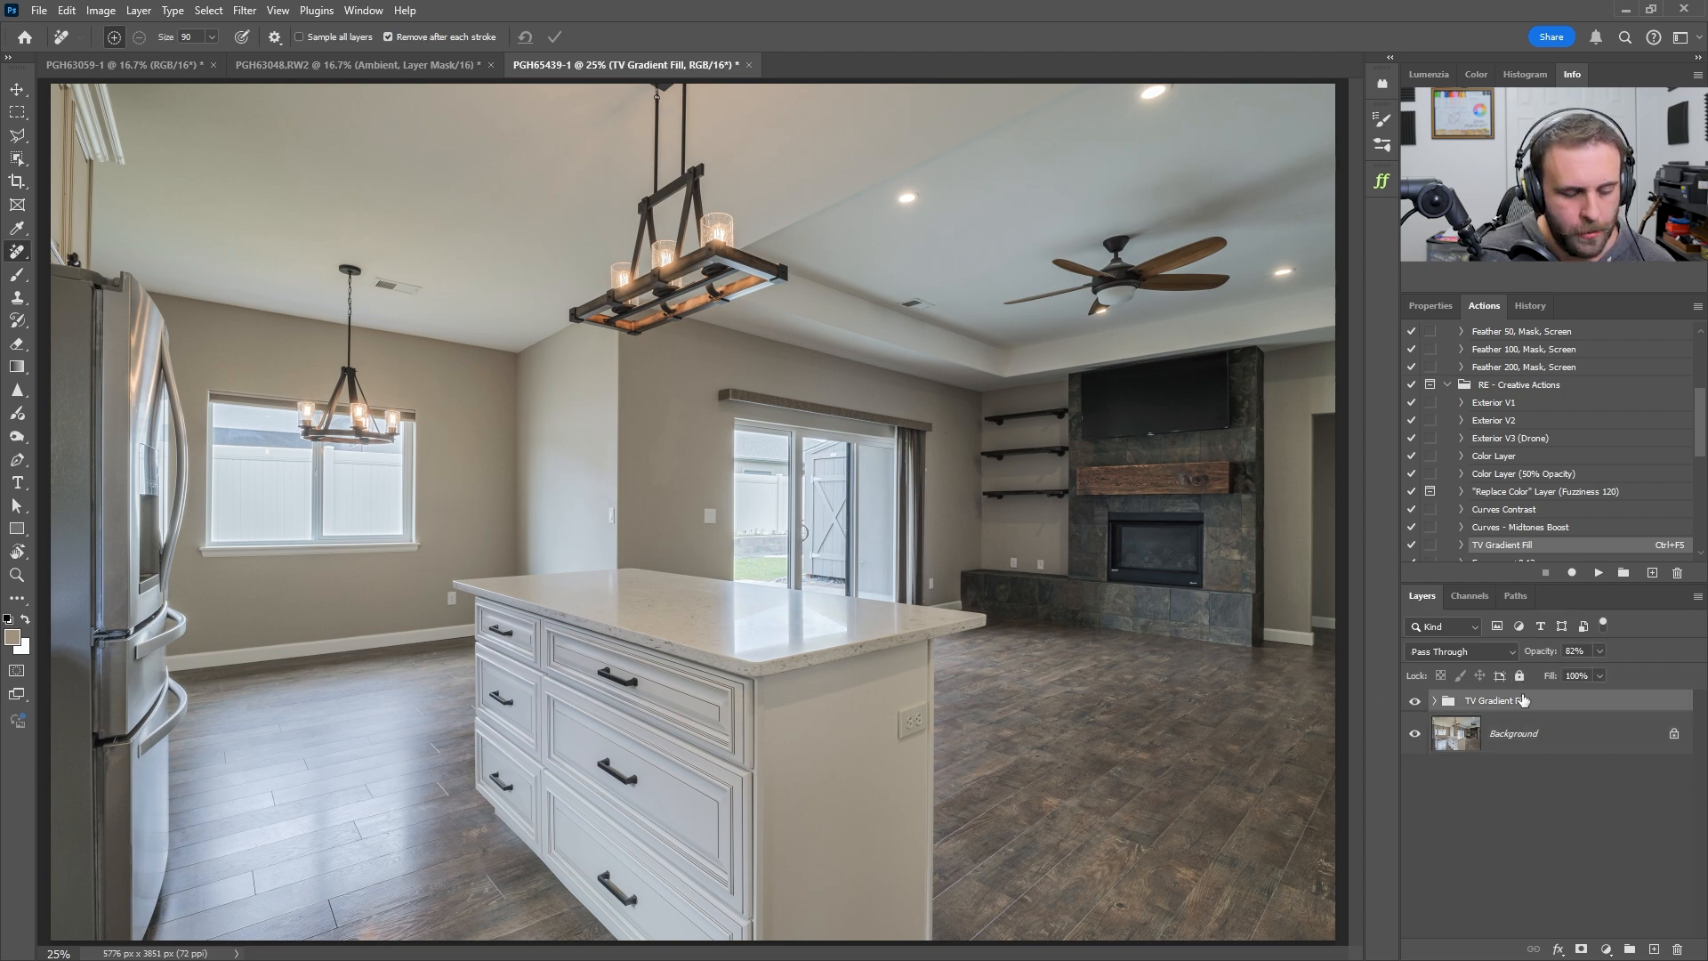
key("ctrl+shift+g")
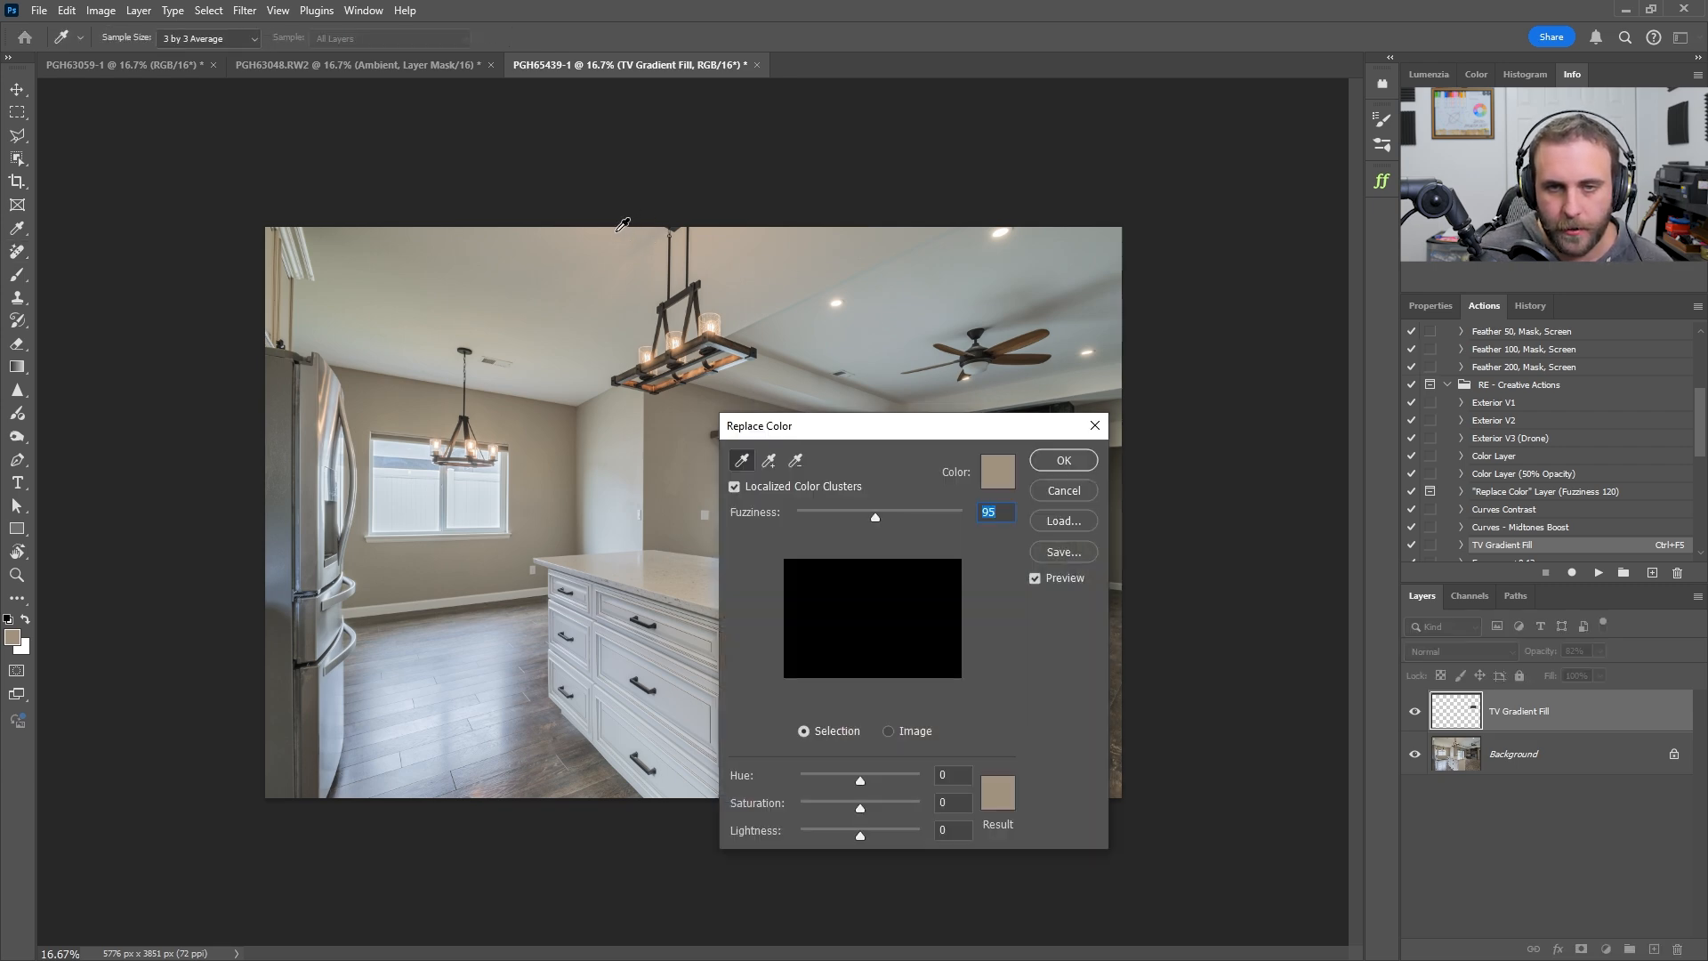
left_click(955, 805)
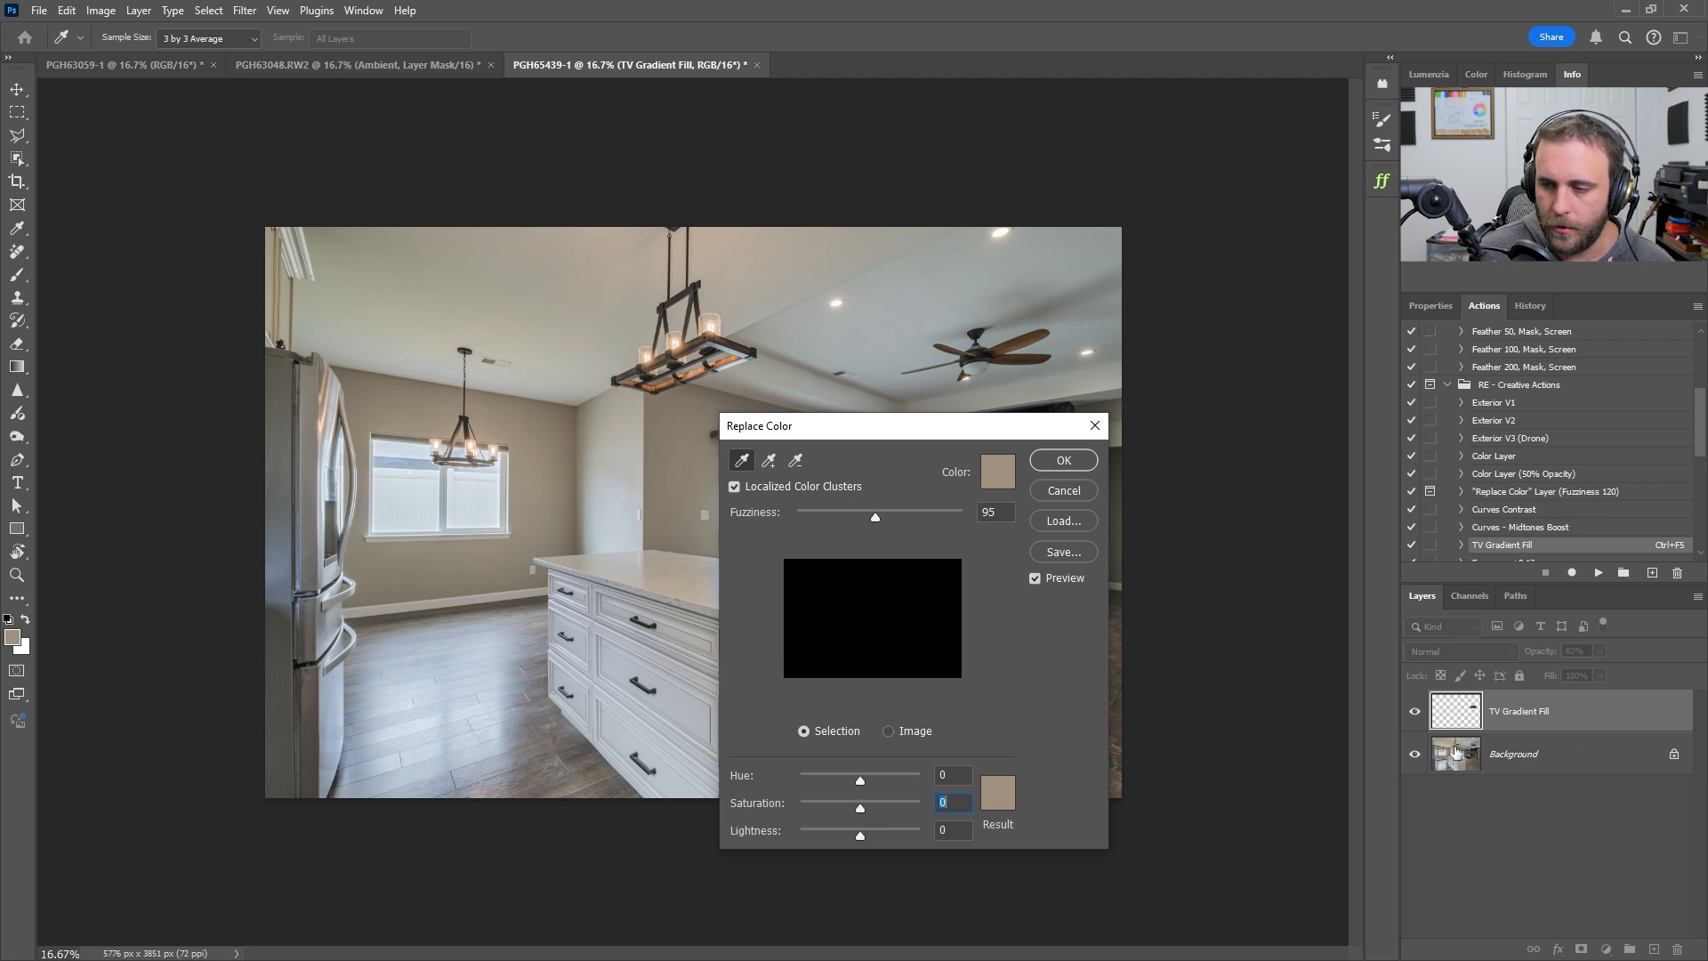
left_click(1064, 491)
key("Delete")
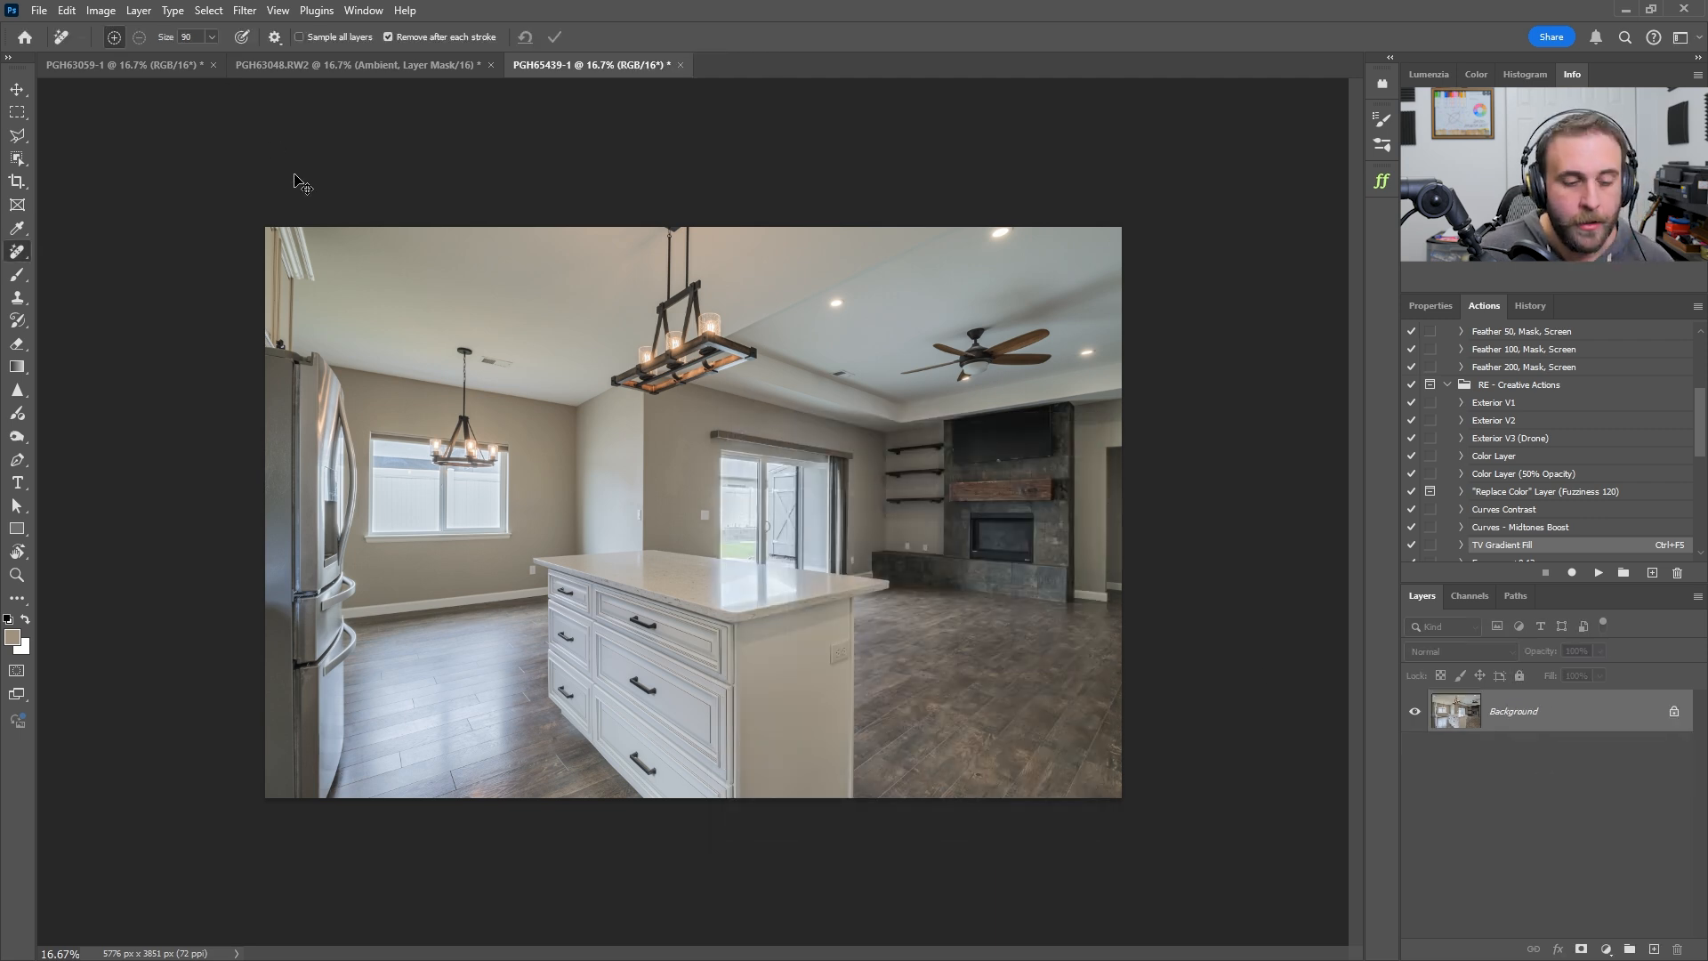
Apply Replace Color to the Background, sampling the warm ceiling near the chandelier mount, with Fuzziness 120 and Saturation -24
key("ctrl+shift+r")
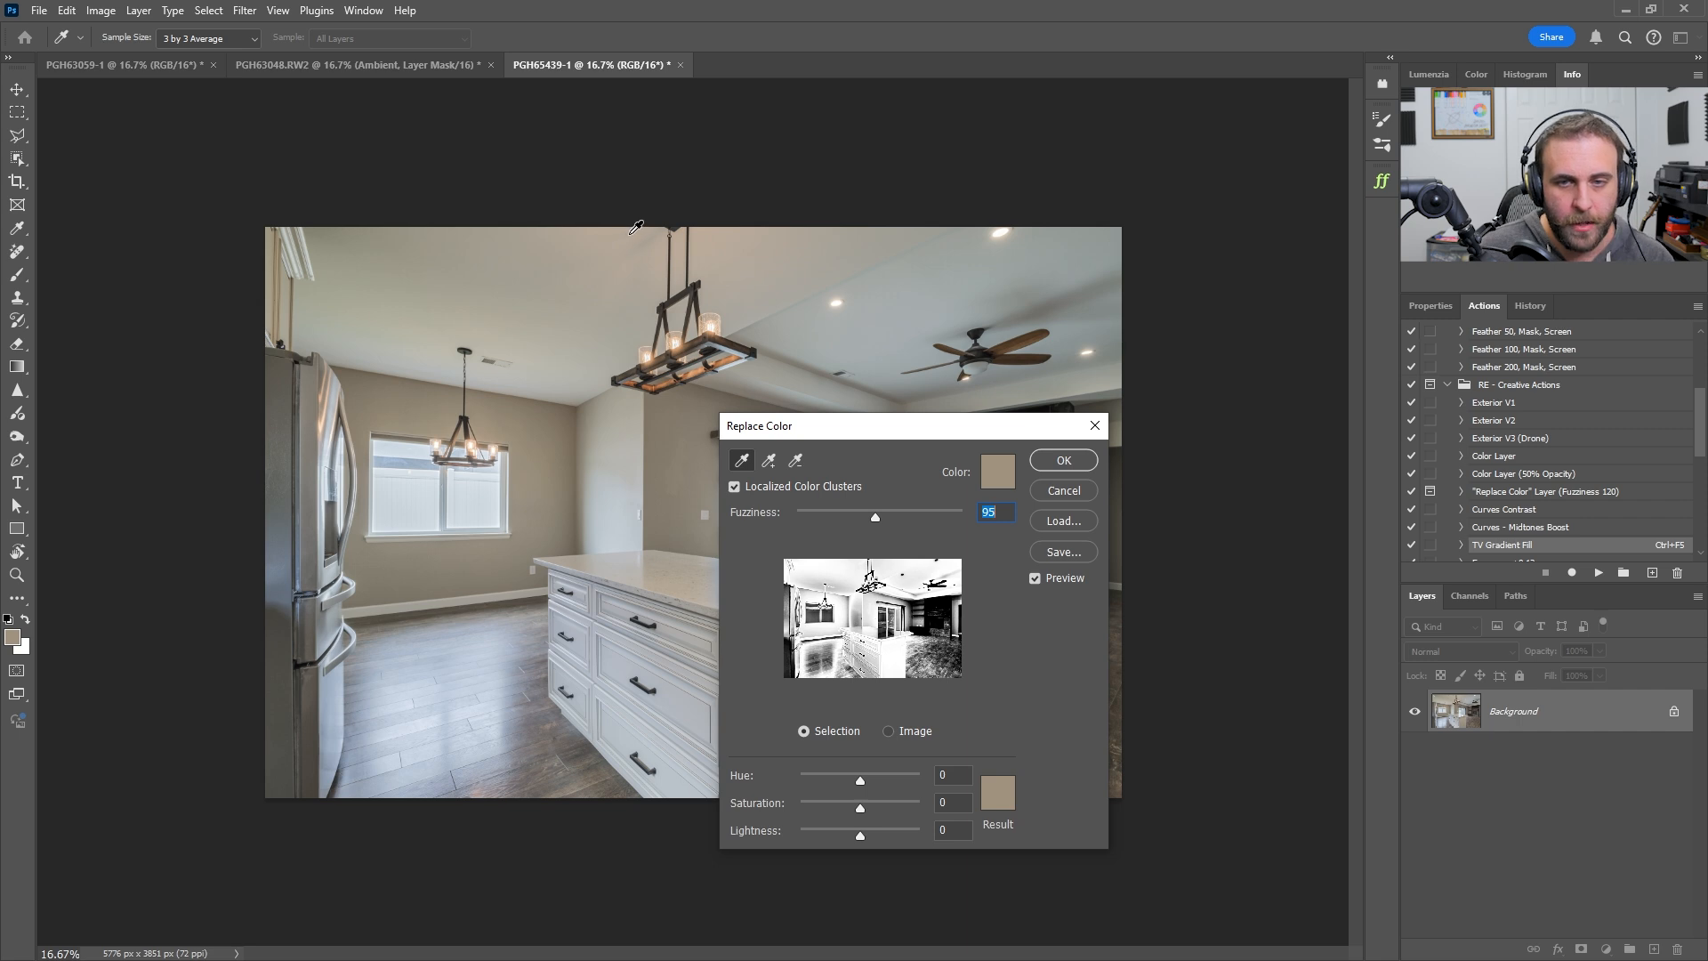
left_click(628, 230)
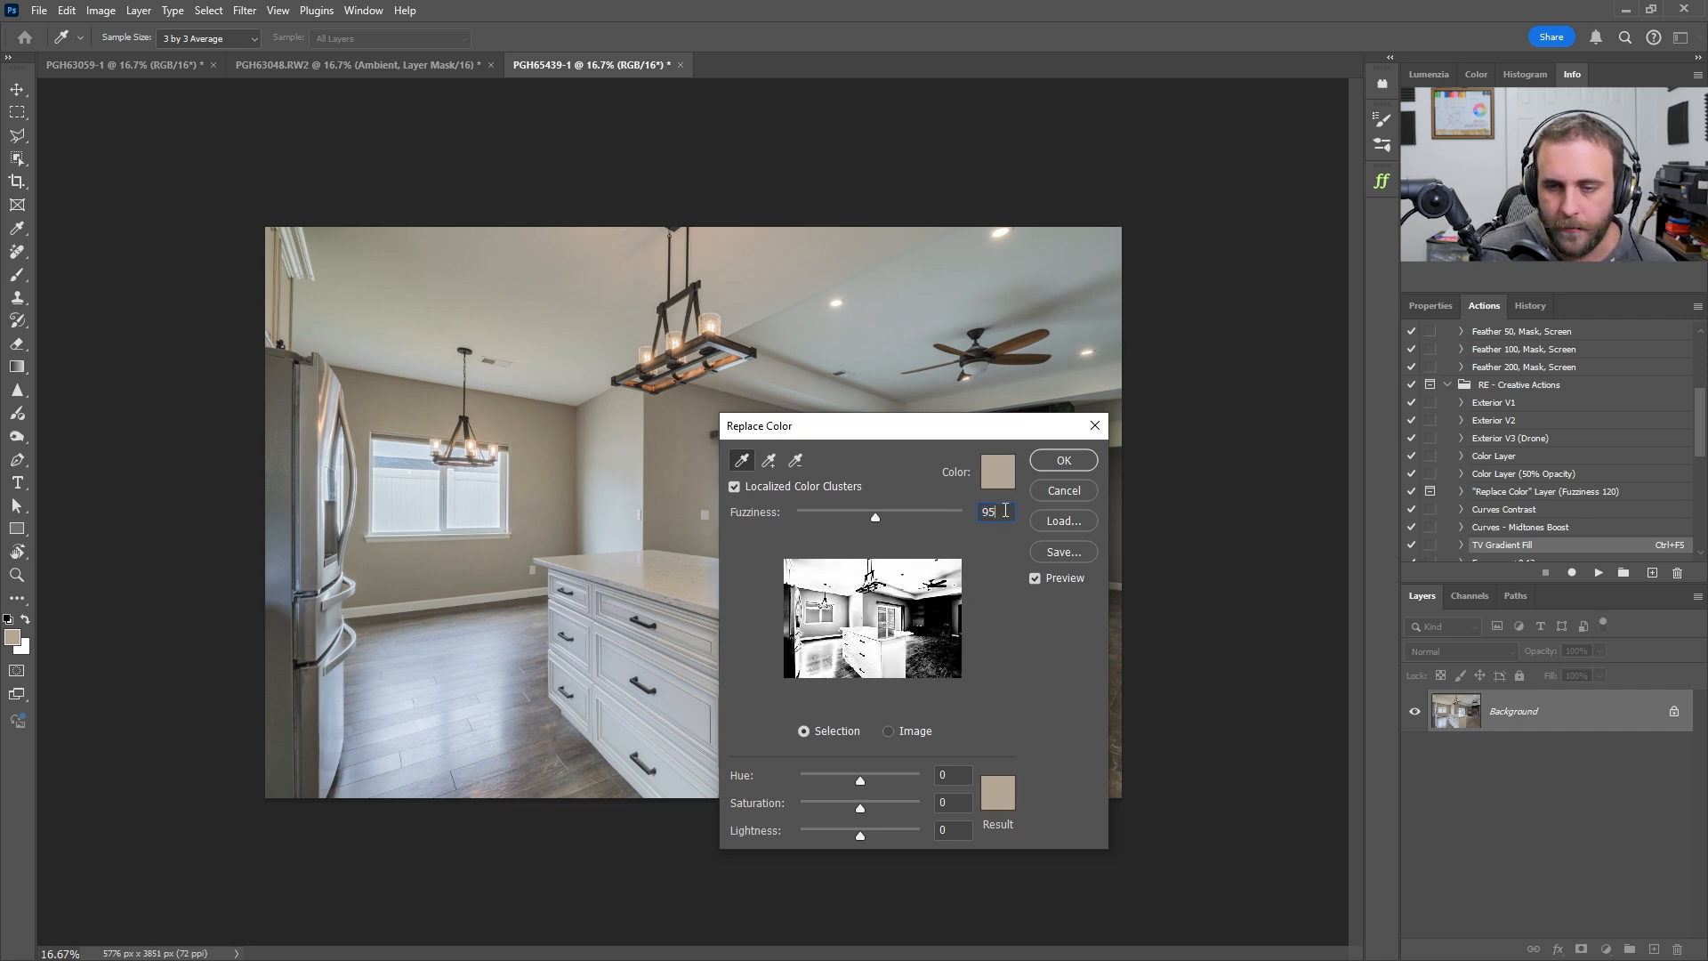
type("120")
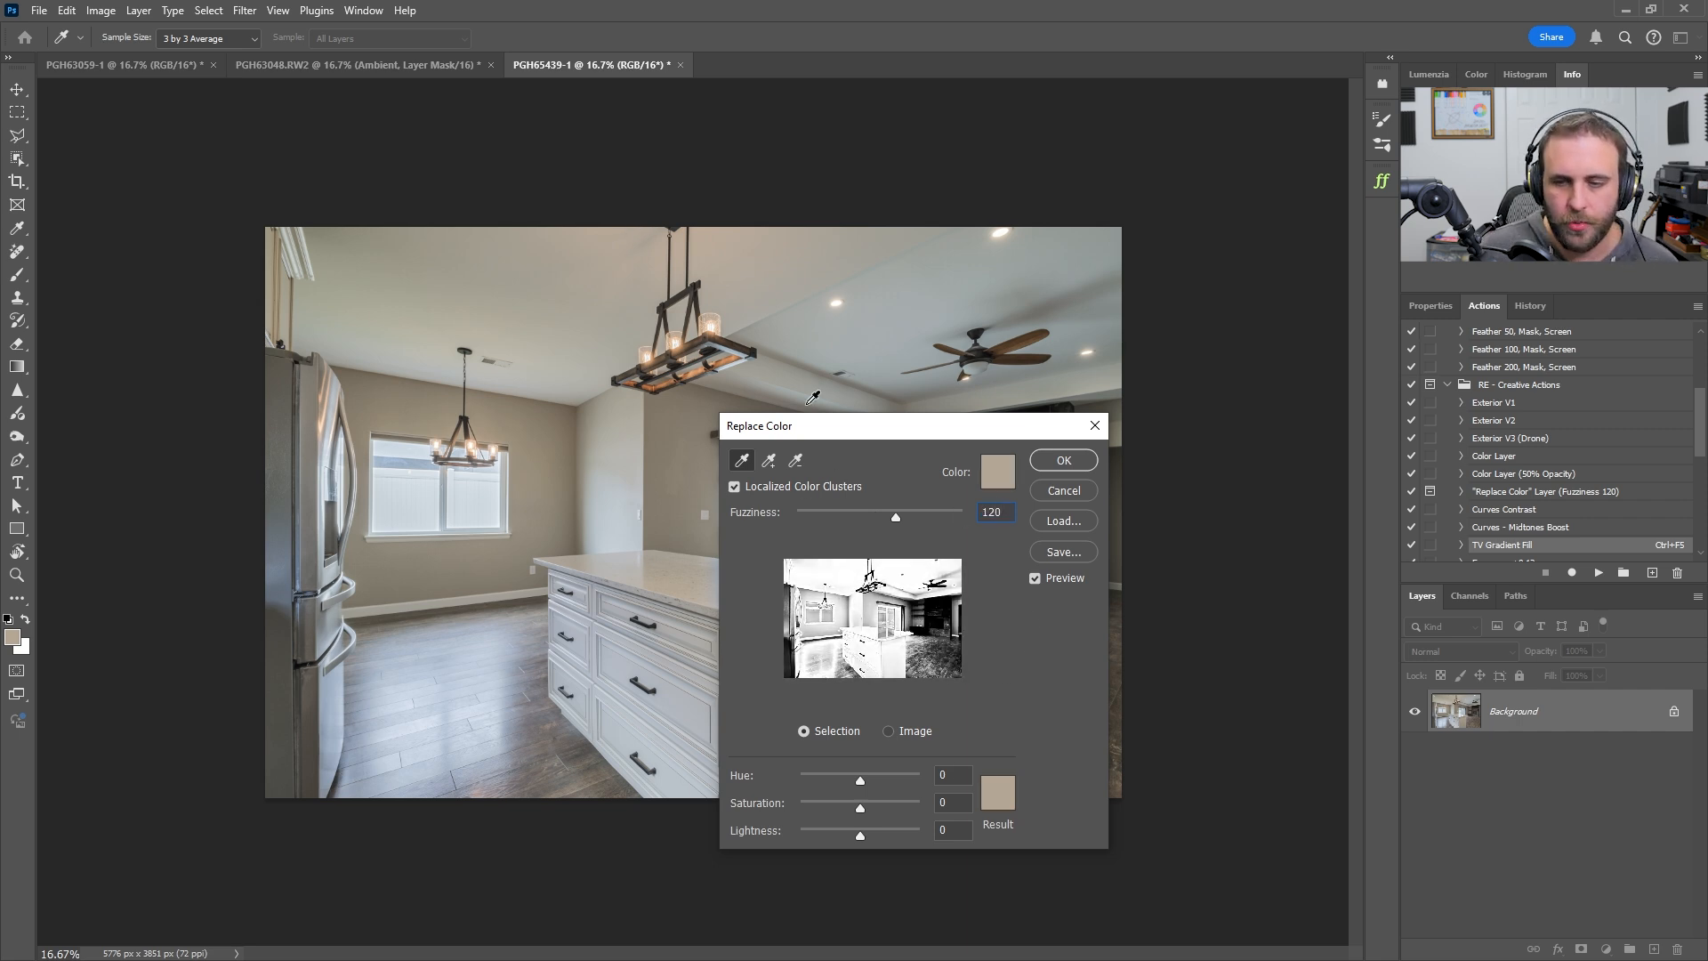
double_click(952, 801)
type("-24")
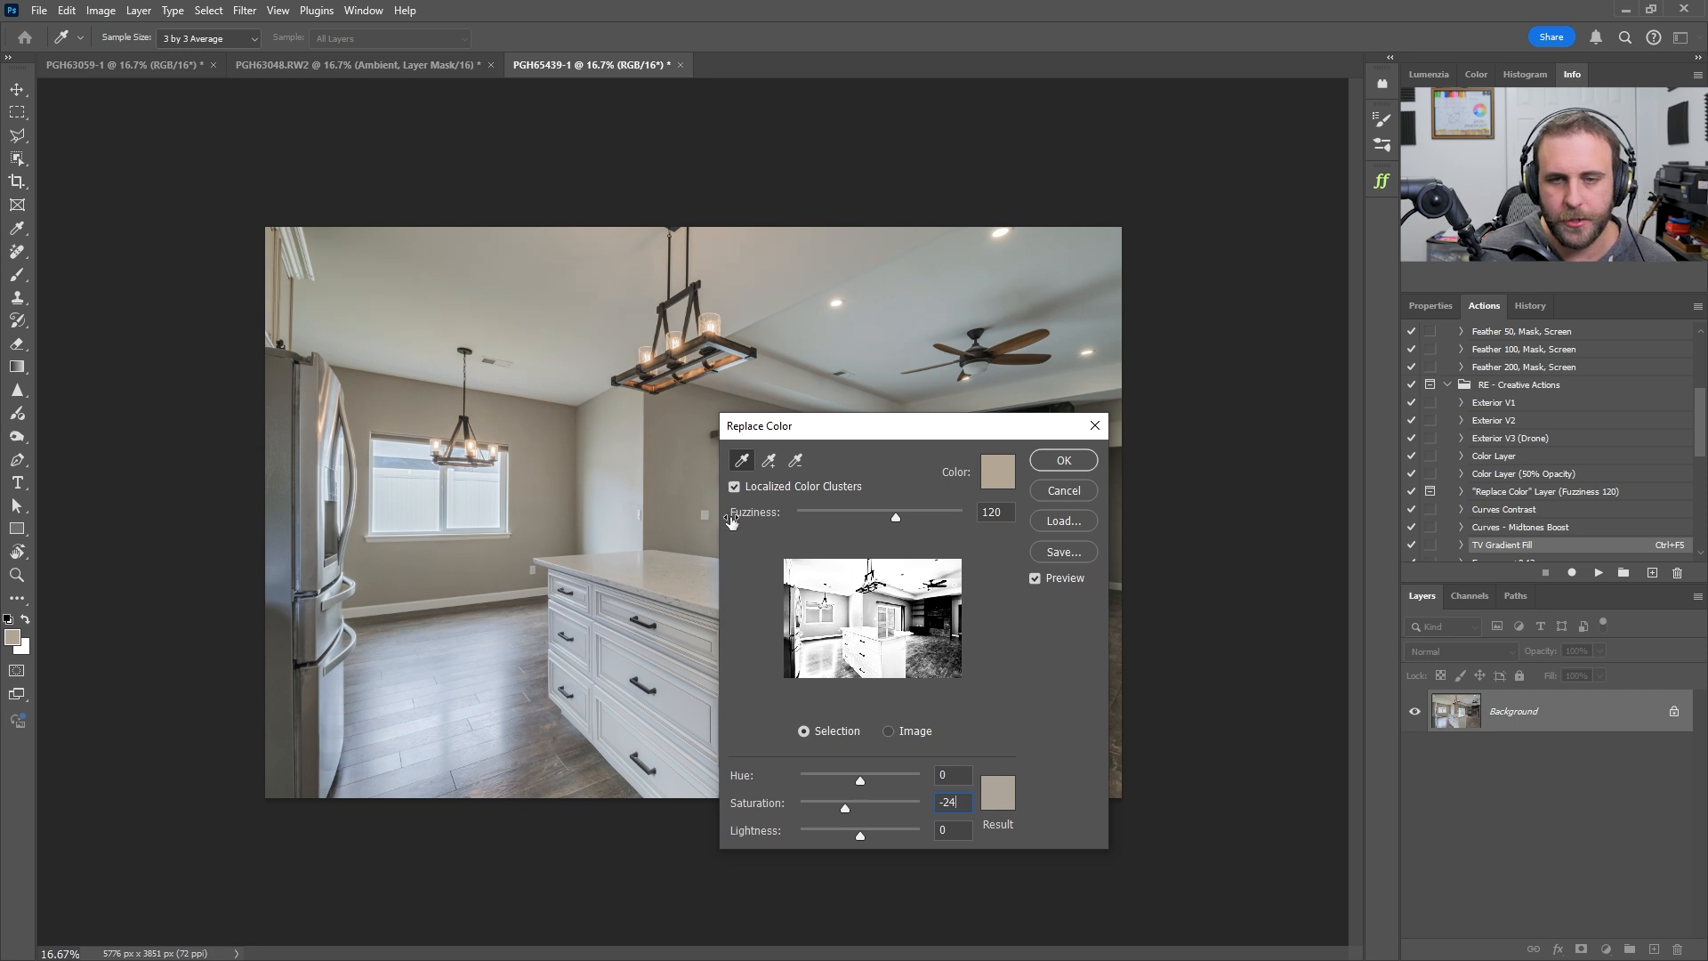
left_click(1069, 471)
key("j")
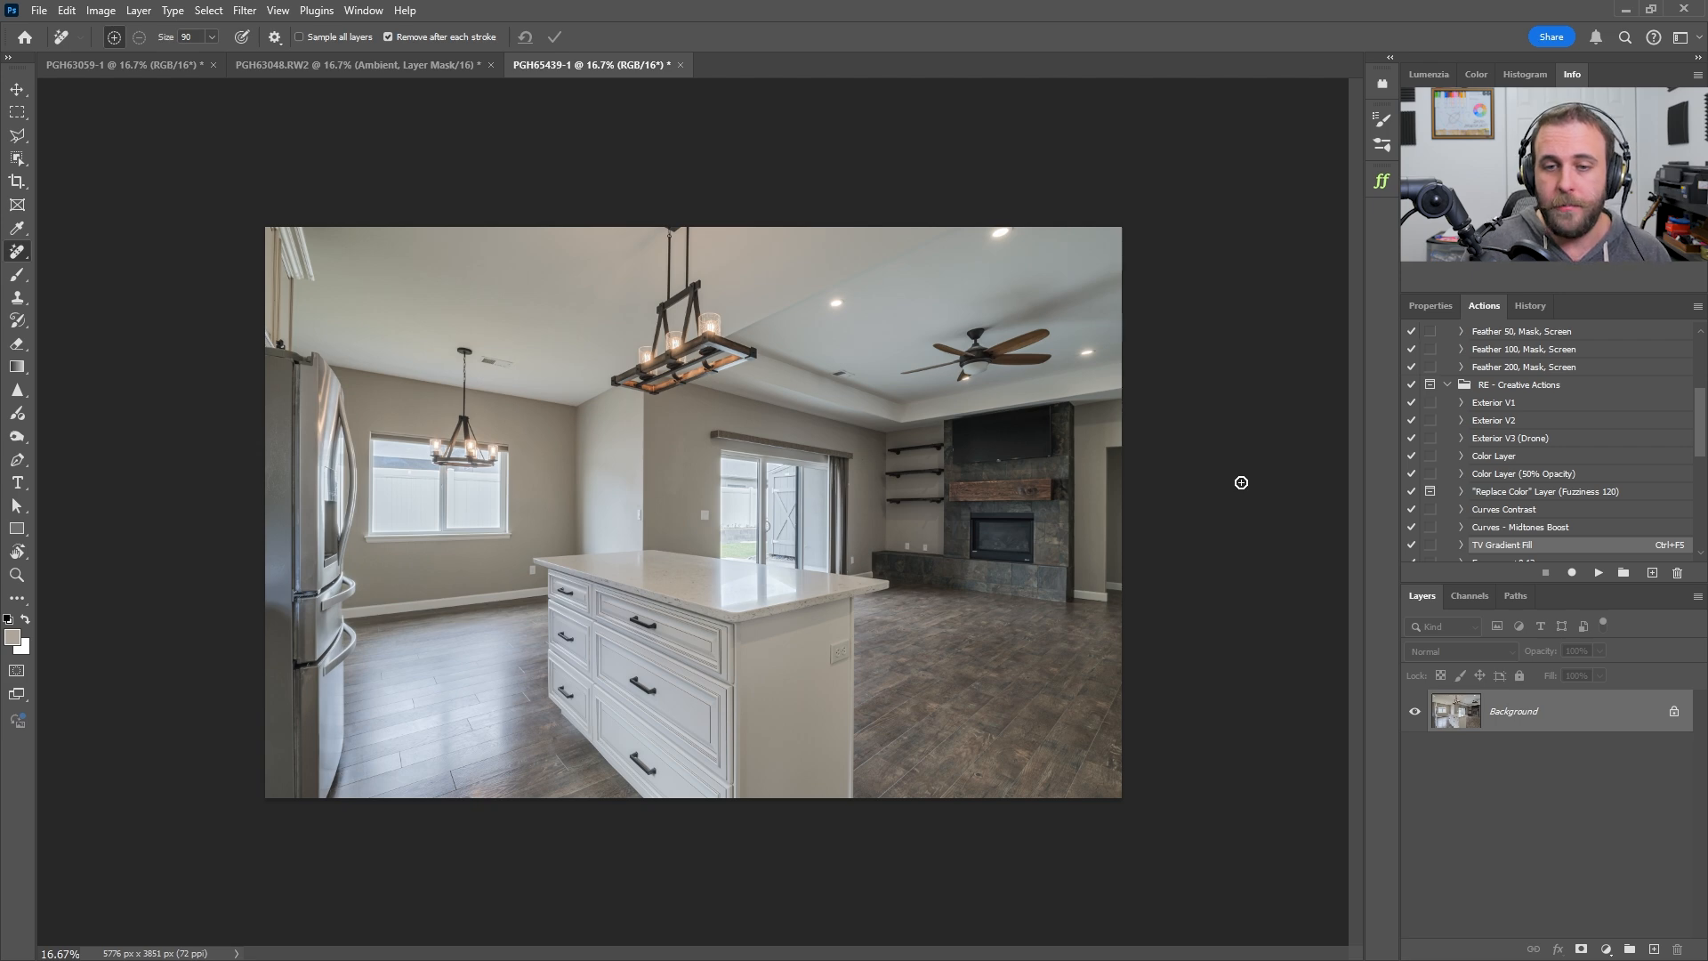
left_click(1698, 308)
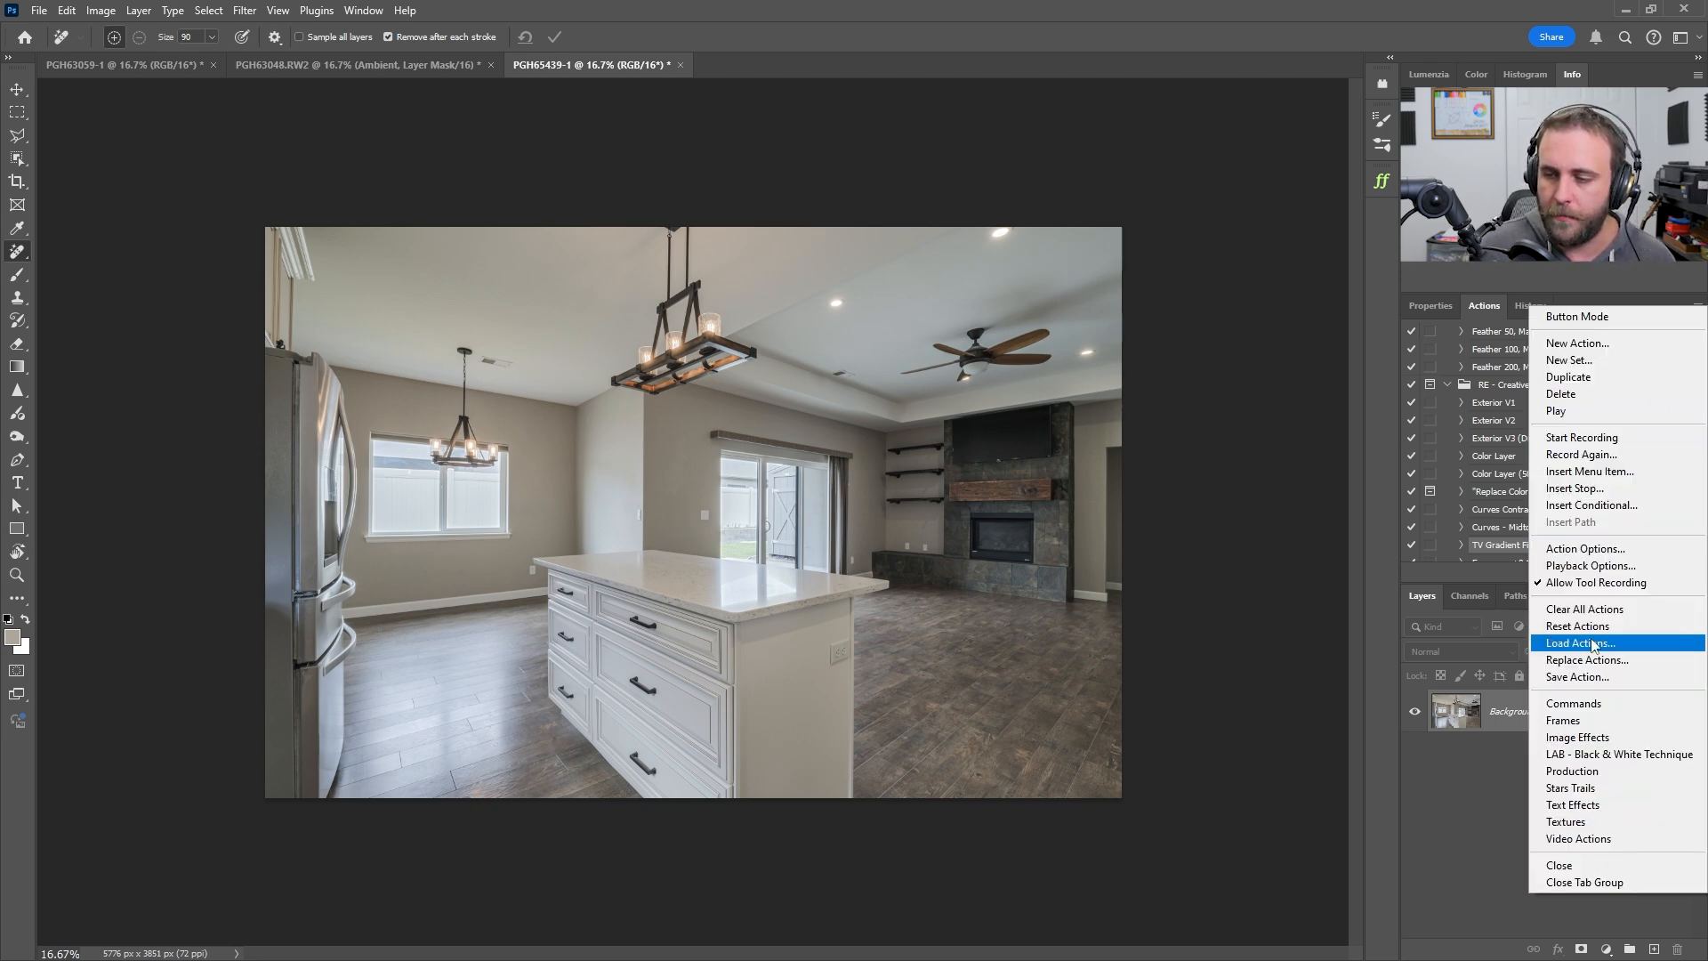
left_click(1449, 829)
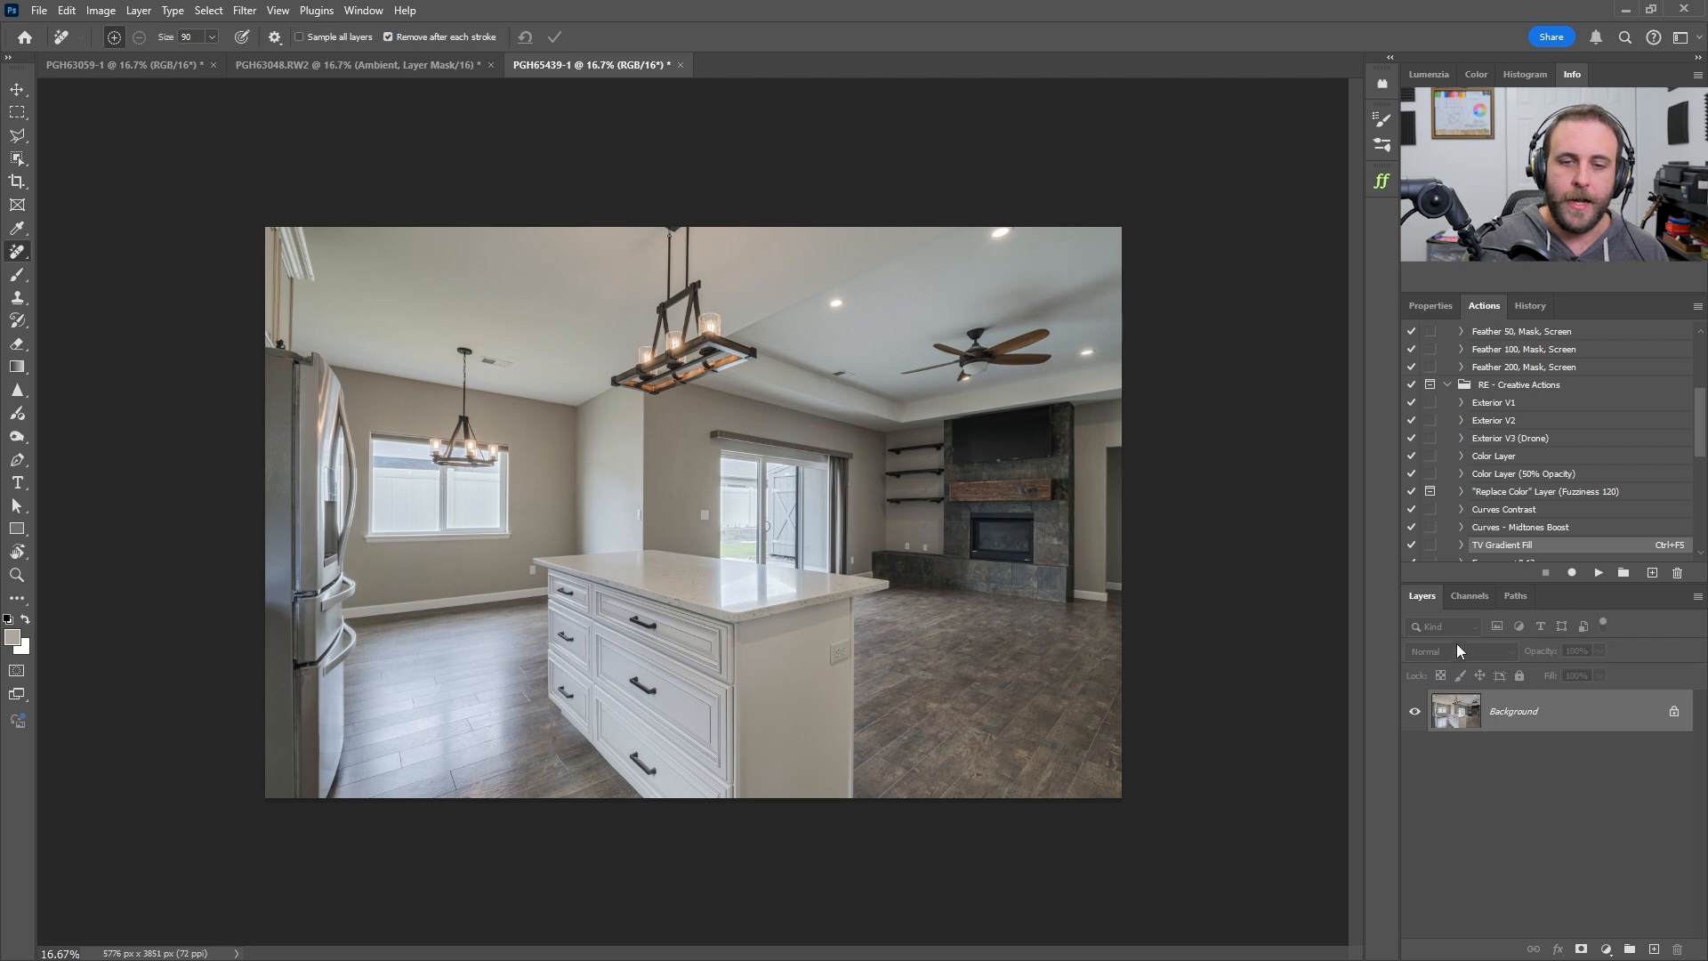